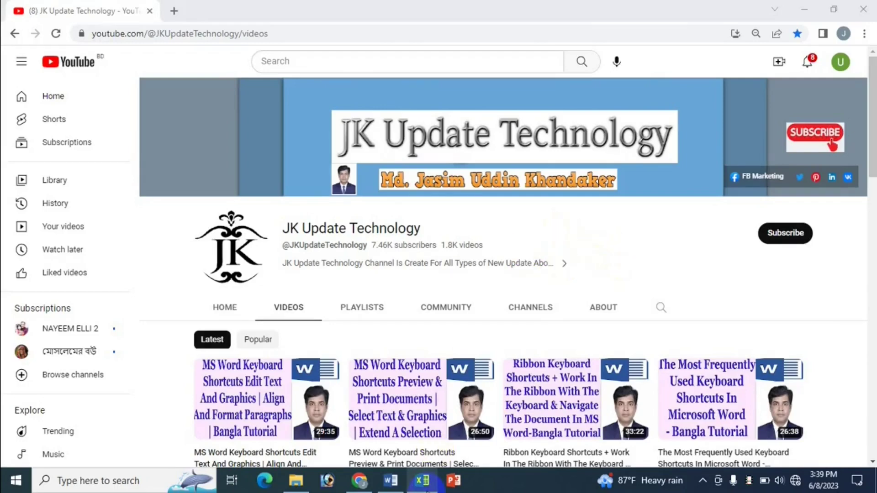
Step: Bring the Excel list of Word shortcuts to the front and scroll through it
{"action": "left_click", "coordinate": [422, 481]}
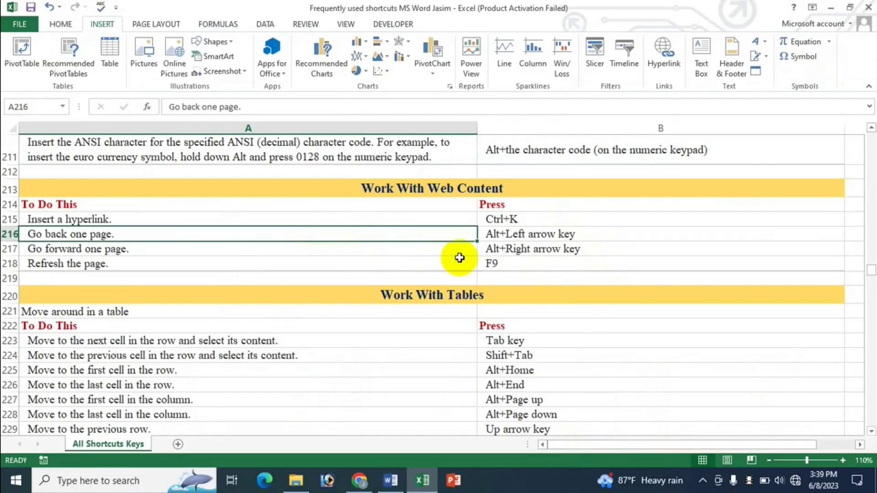
{"action": "scroll", "coordinate": [491, 338], "scroll_direction": "down", "scroll_amount": 2}
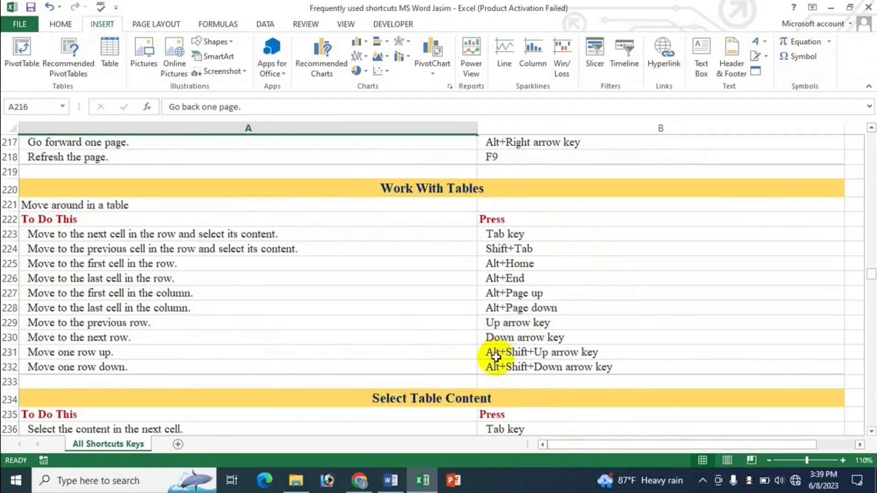
{"action": "scroll", "coordinate": [599, 373], "scroll_direction": "down", "scroll_amount": 5}
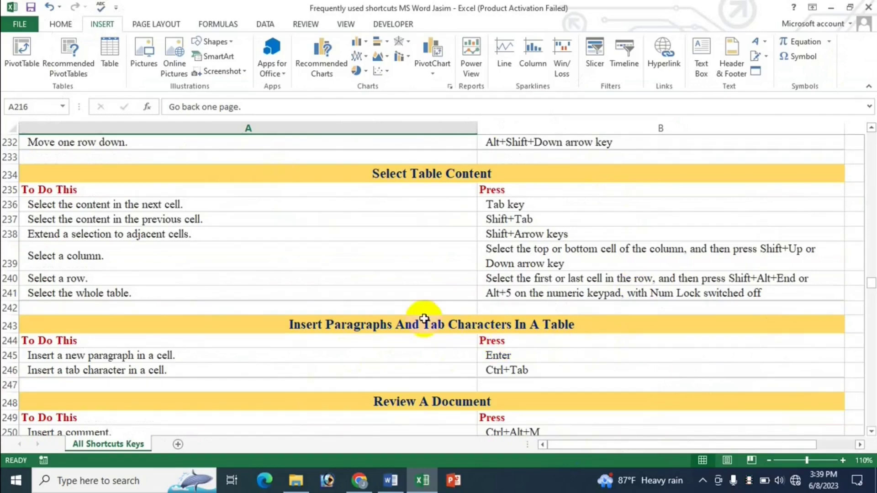
{"action": "scroll", "coordinate": [425, 318], "scroll_direction": "up", "scroll_amount": 6}
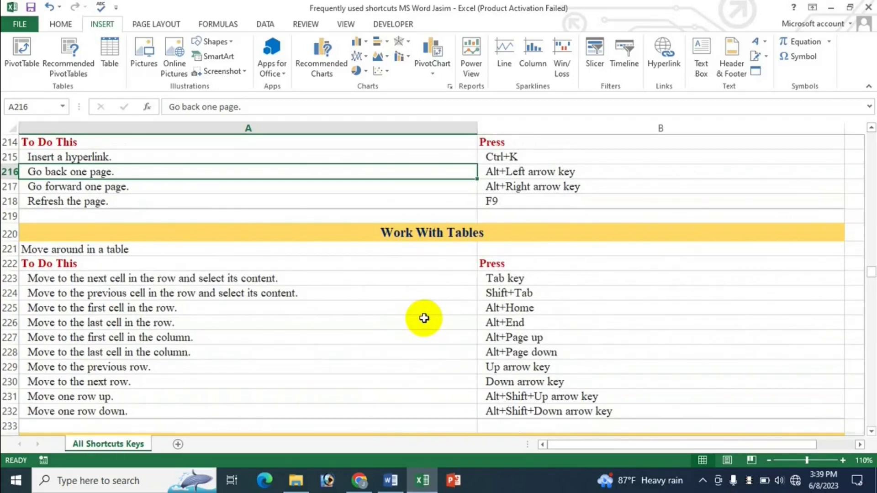
Step: Browse the YouTube channel's videos page, then return to the Excel shortcuts workbook
{"action": "left_click", "coordinate": [359, 480]}
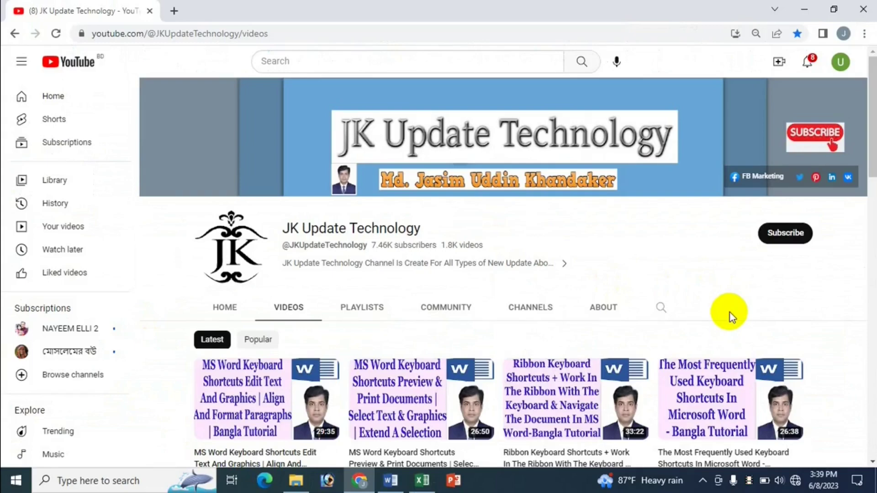
{"action": "scroll", "coordinate": [731, 315], "scroll_direction": "down", "scroll_amount": 3}
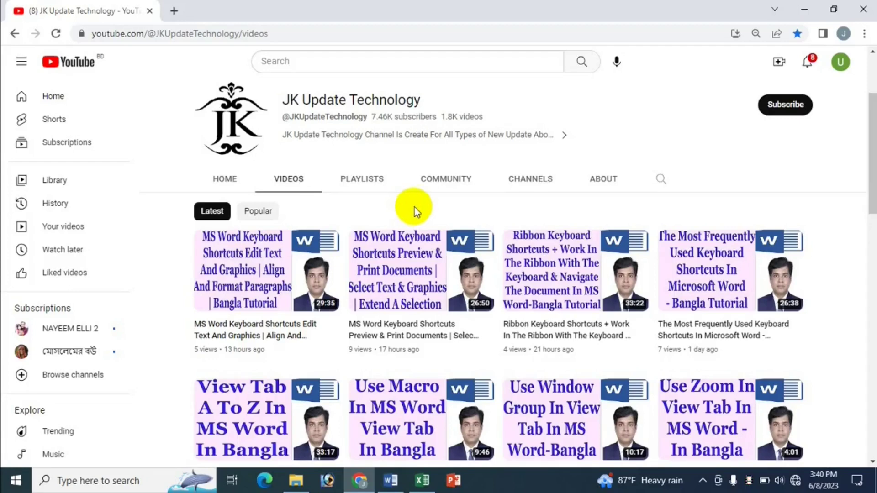
{"action": "mouse_move", "coordinate": [422, 270]}
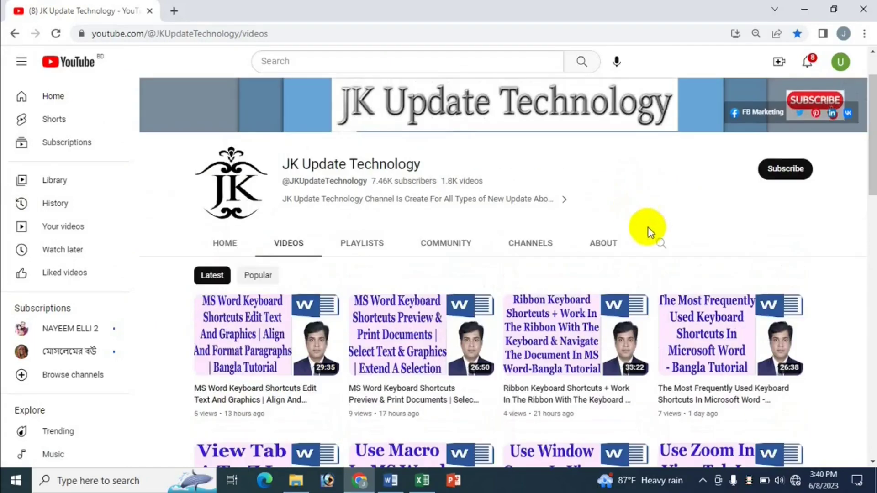
{"action": "left_click", "coordinate": [422, 480]}
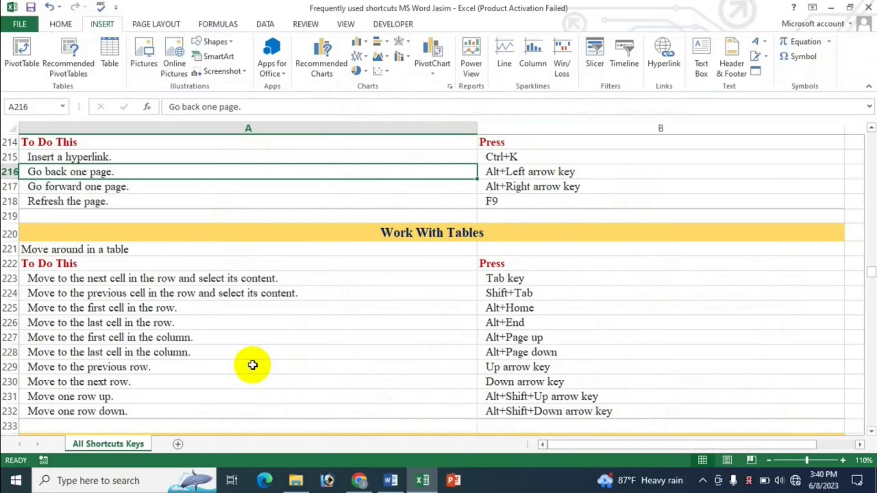
Step: Select the Ctrl+K insert-hyperlink entry in cell B215, then switch to the Word cat essay
{"action": "left_click", "coordinate": [359, 480]}
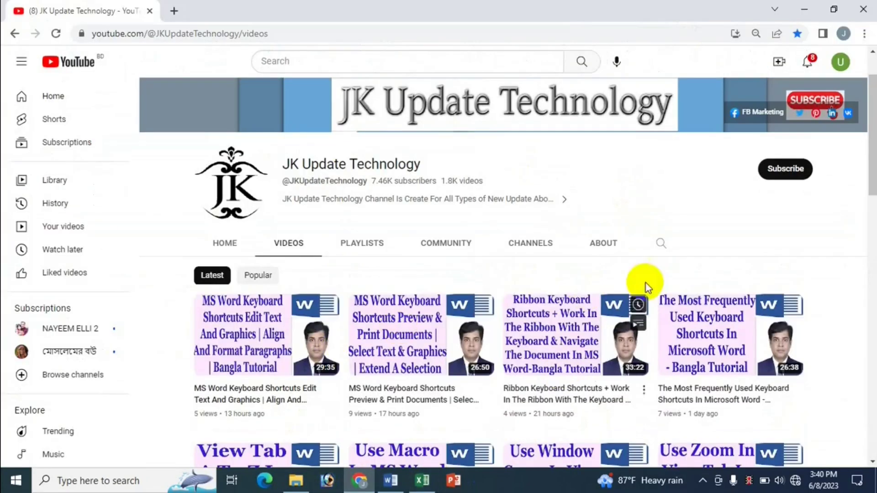
{"action": "left_click", "coordinate": [423, 481]}
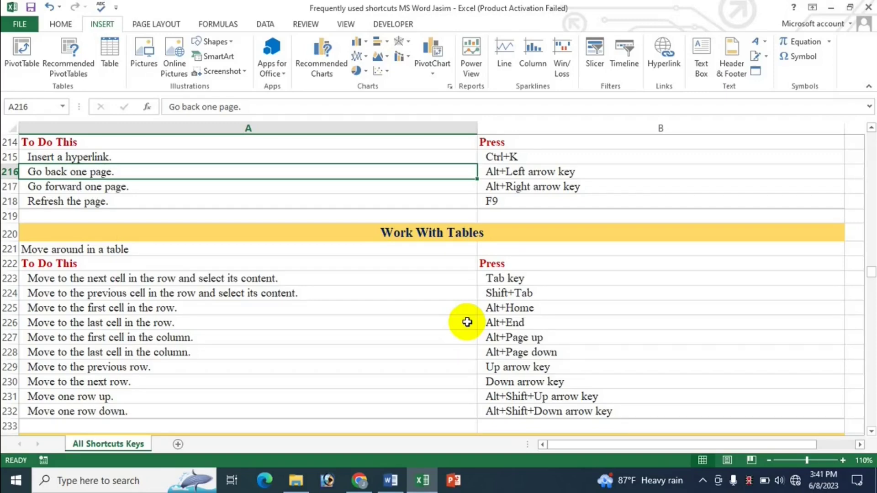
{"action": "scroll", "coordinate": [479, 343], "scroll_direction": "down", "scroll_amount": 1}
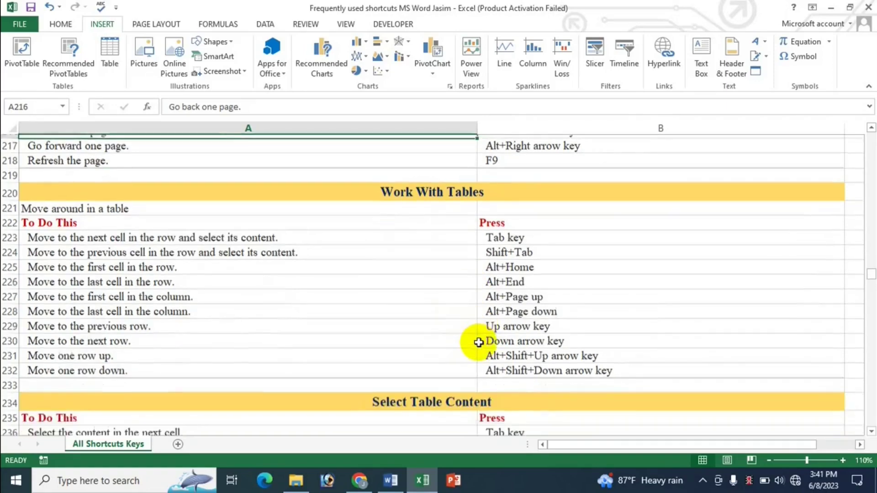
{"action": "scroll", "coordinate": [479, 343], "scroll_direction": "up", "scroll_amount": 2}
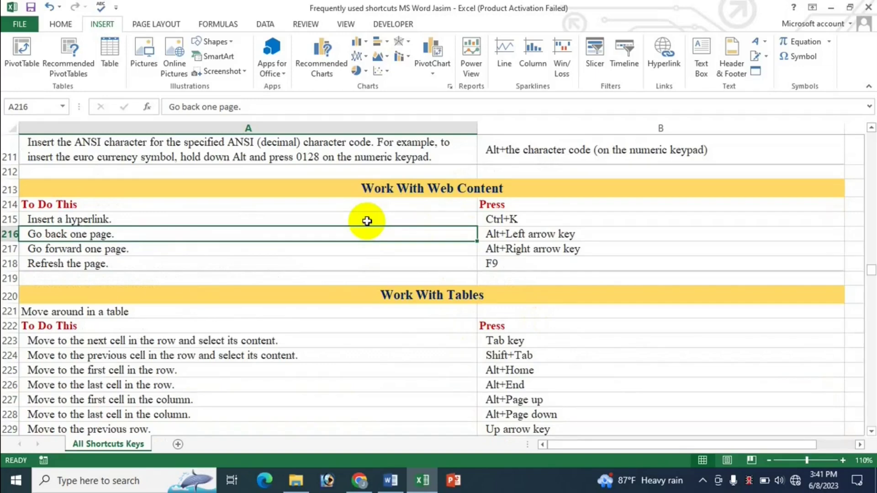
{"action": "left_click", "coordinate": [542, 221]}
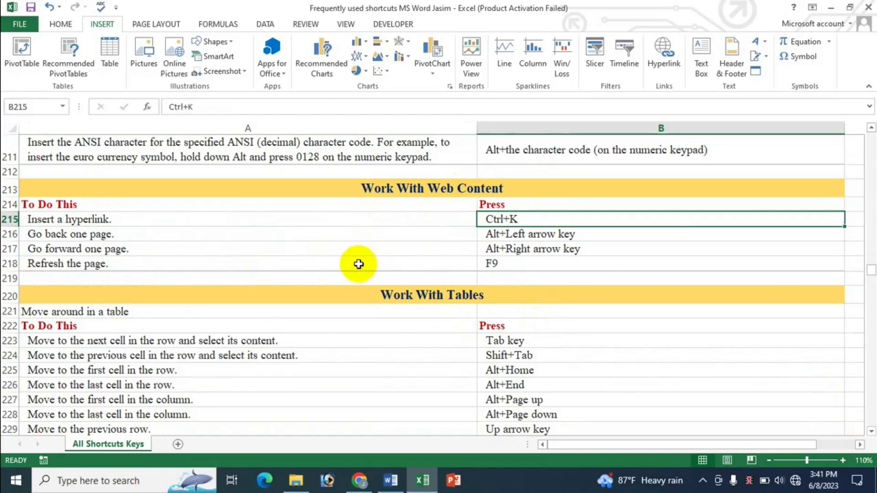
{"action": "left_click", "coordinate": [391, 480]}
Step: Select 'Apart from being' in the hunters paragraph and press Ctrl+K for Insert Hyperlink
{"action": "left_click", "coordinate": [429, 202]}
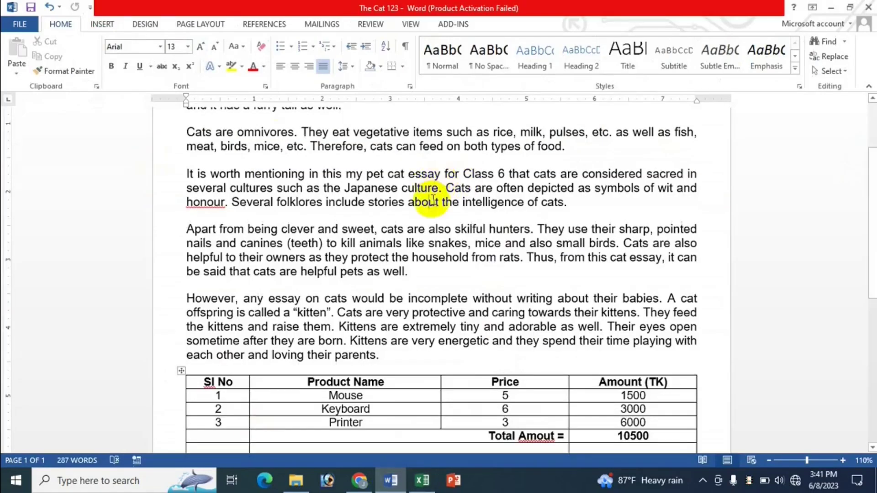
{"action": "left_click", "coordinate": [101, 24]}
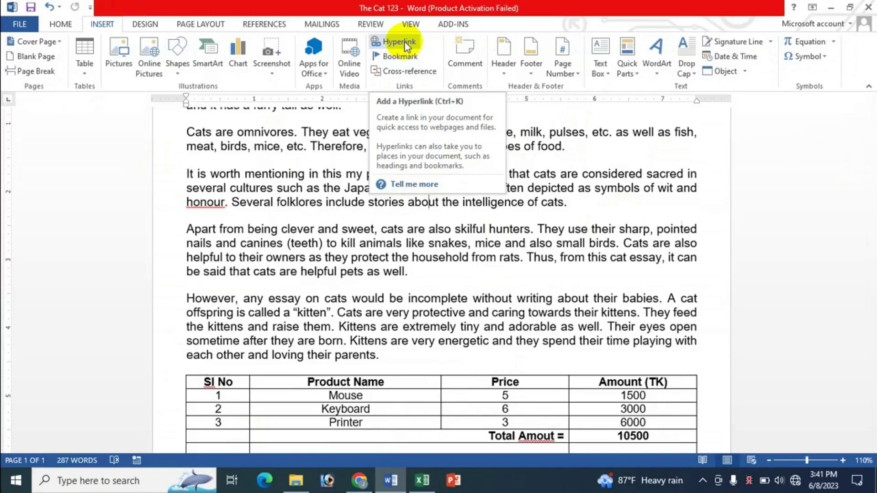
{"action": "left_click", "coordinate": [598, 257]}
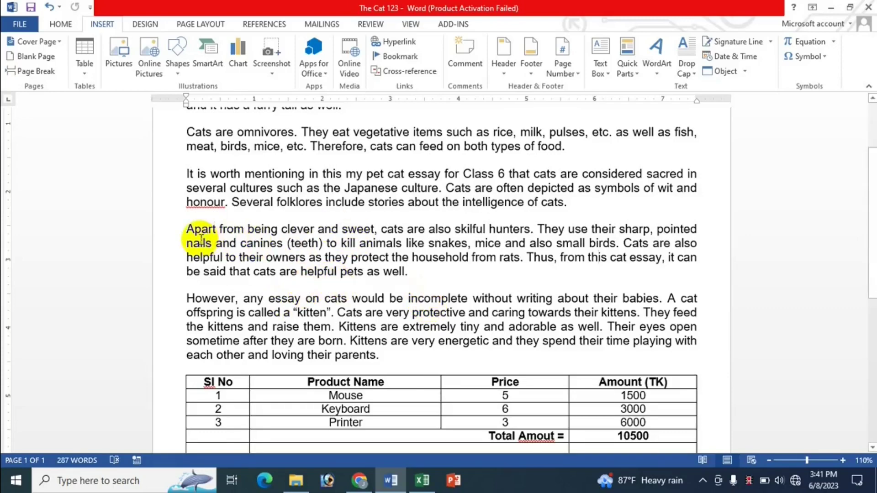
{"action": "left_click_drag", "start_coordinate": [187, 231], "coordinate": [272, 231]}
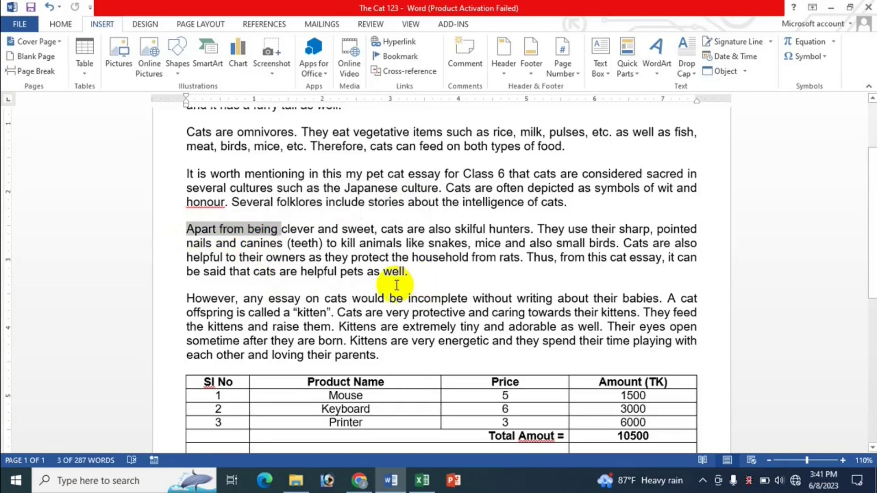
{"action": "key", "text": "ctrl+k"}
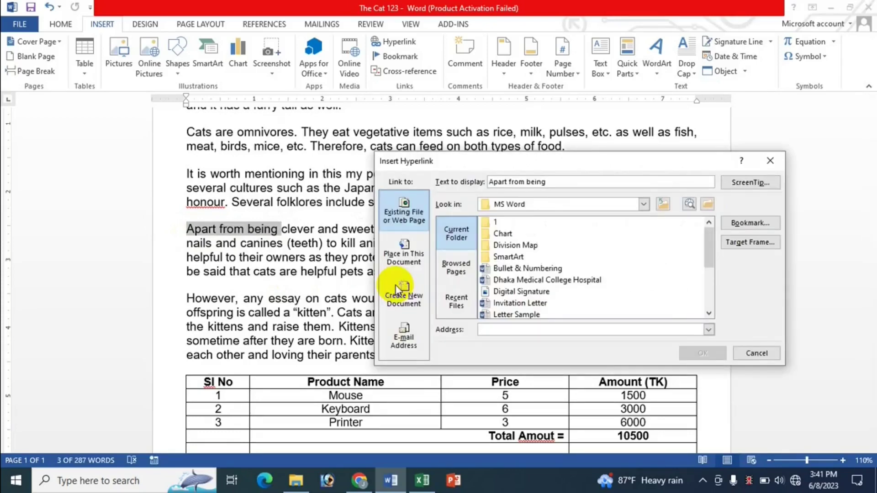
Step: Link the selected text to the Dhaka Medical College Hospital file in the current folder
{"action": "left_click_drag", "start_coordinate": [569, 170], "coordinate": [548, 162]}
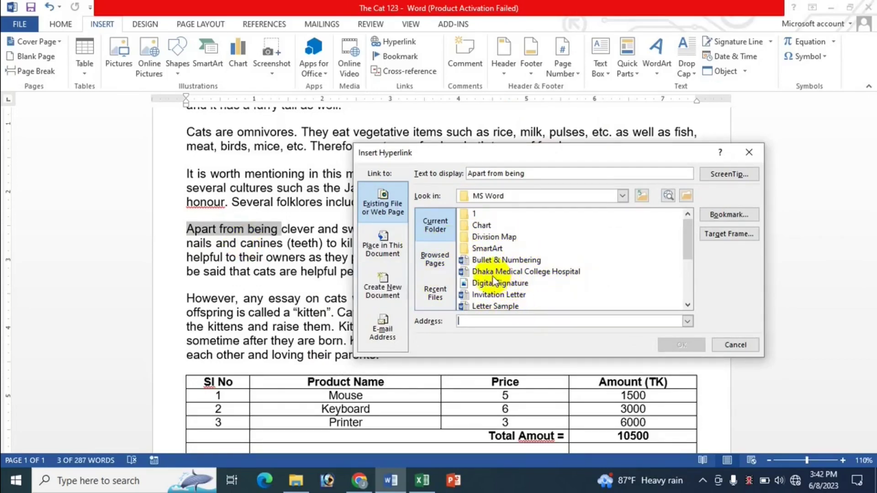
{"action": "left_click", "coordinate": [525, 274]}
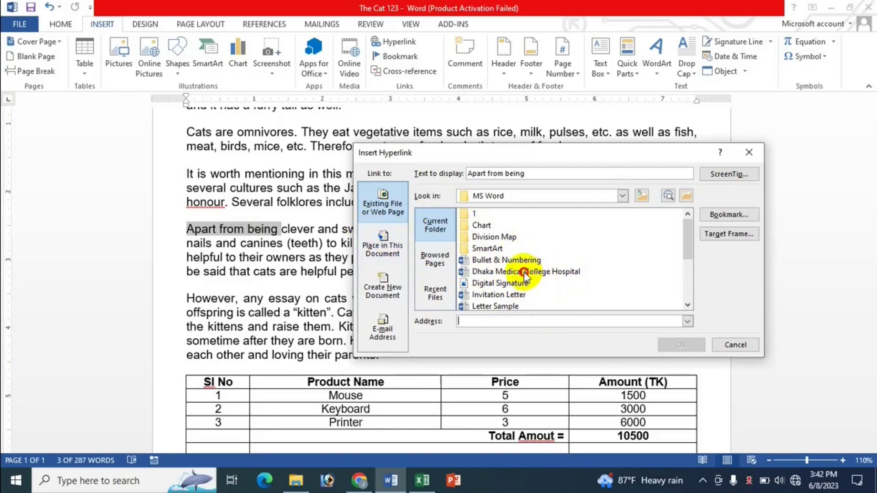
{"action": "left_click", "coordinate": [677, 345]}
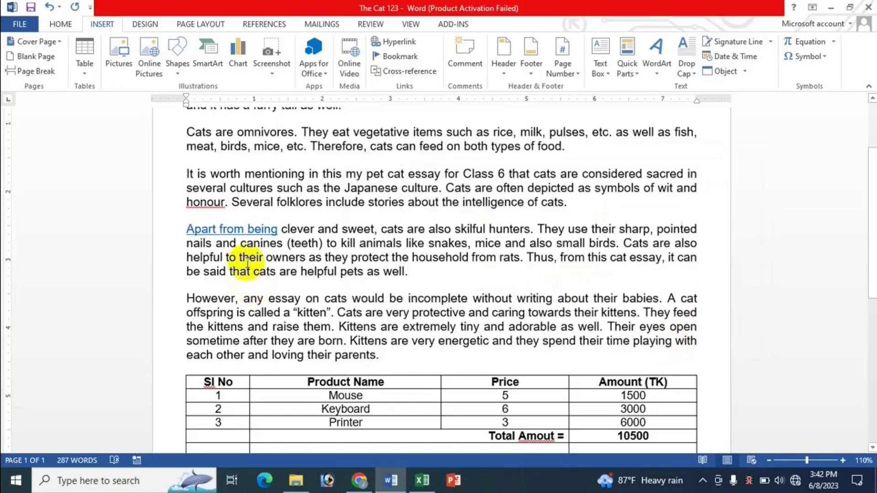
Step: Ctrl+click 'Apart from being' to open the Dhaka Medical College Hospital document
{"action": "mouse_move", "coordinate": [237, 235]}
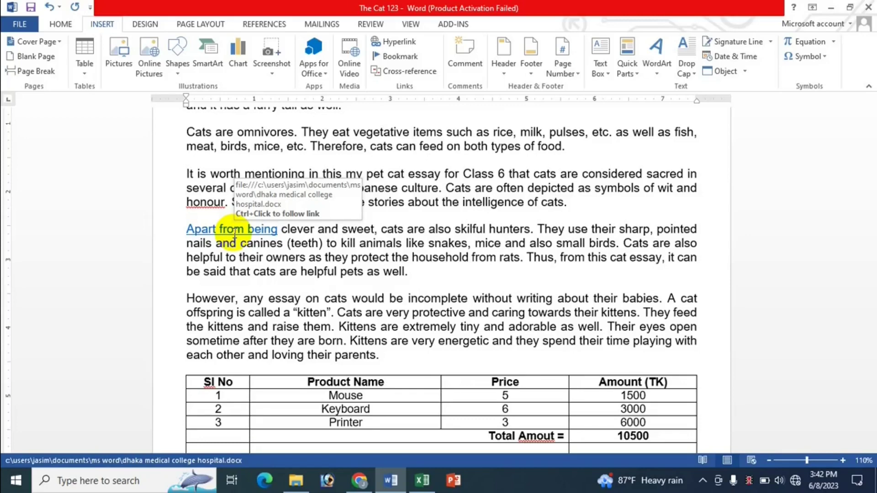
{"action": "left_click", "coordinate": [234, 236], "text": "ctrl"}
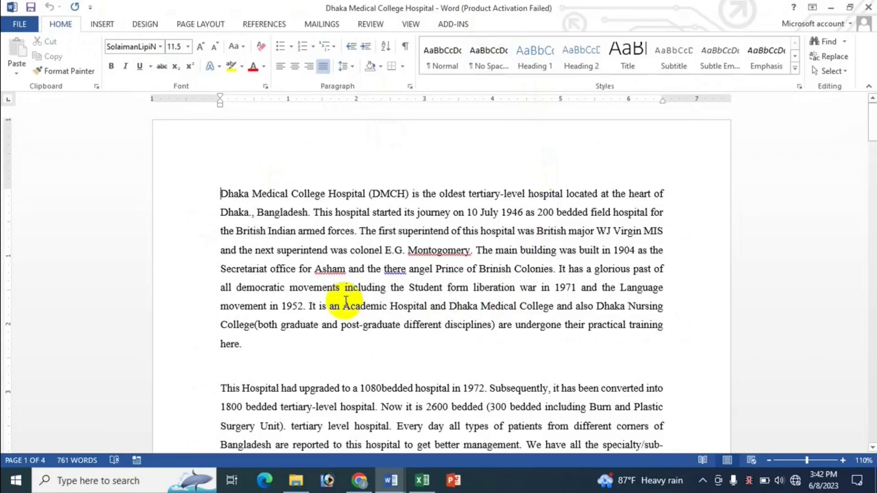
Step: Check Excel, then move between the open Word documents and land on The Cat 123
{"action": "left_click", "coordinate": [429, 487]}
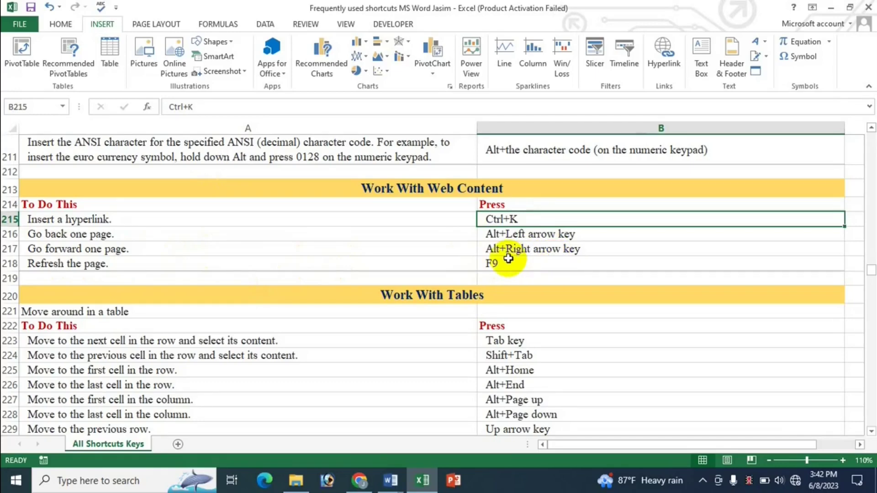
{"action": "left_click", "coordinate": [396, 482]}
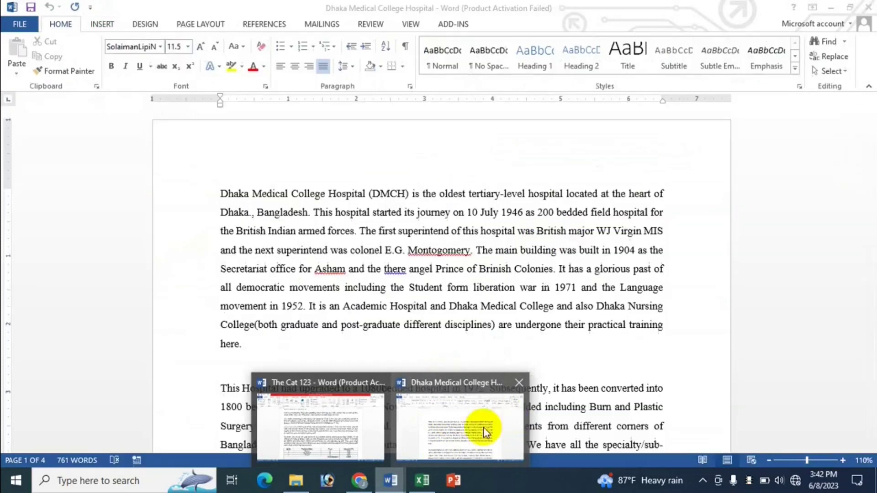
{"action": "left_click", "coordinate": [483, 427]}
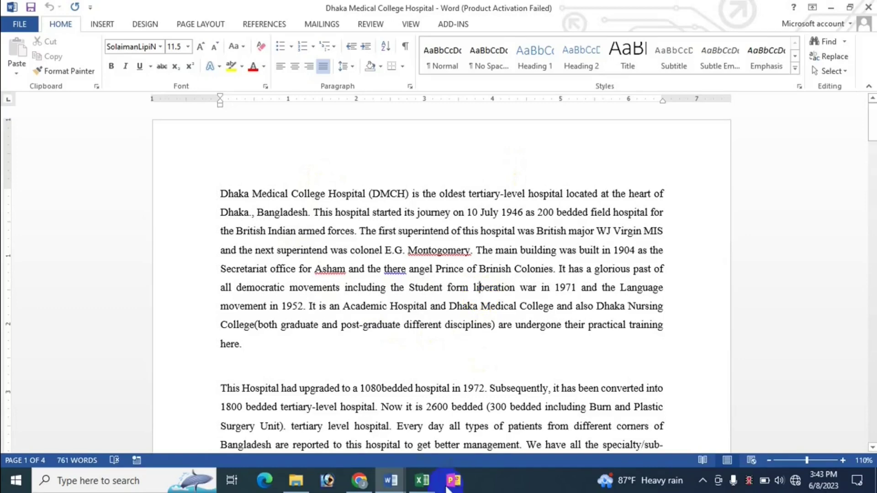
{"action": "mouse_move", "coordinate": [391, 480]}
{"action": "left_click", "coordinate": [332, 424]}
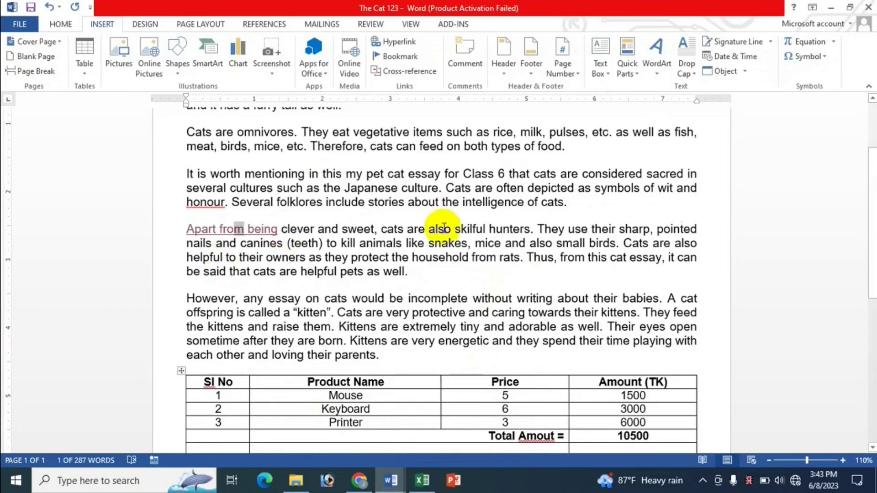
Step: Alternate between the hospital document and The Cat 123 with Alt+Tab, then bring up Excel
{"action": "mouse_move", "coordinate": [391, 480]}
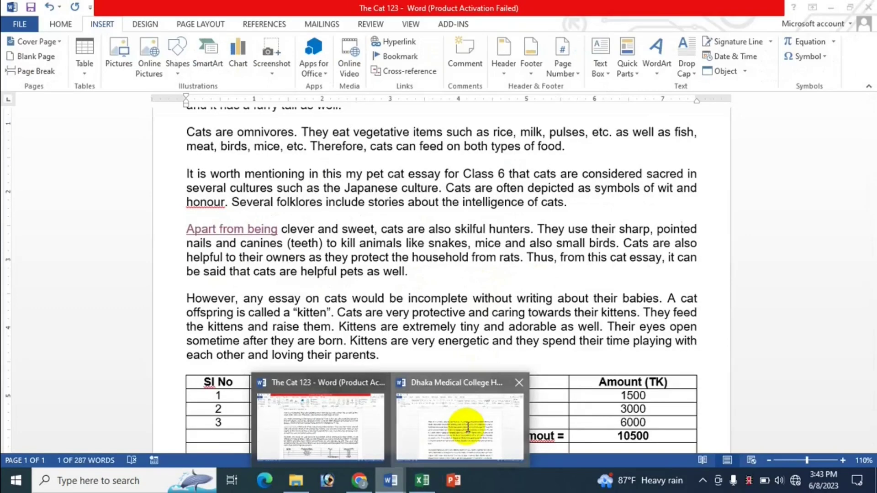
{"action": "left_click", "coordinate": [462, 427]}
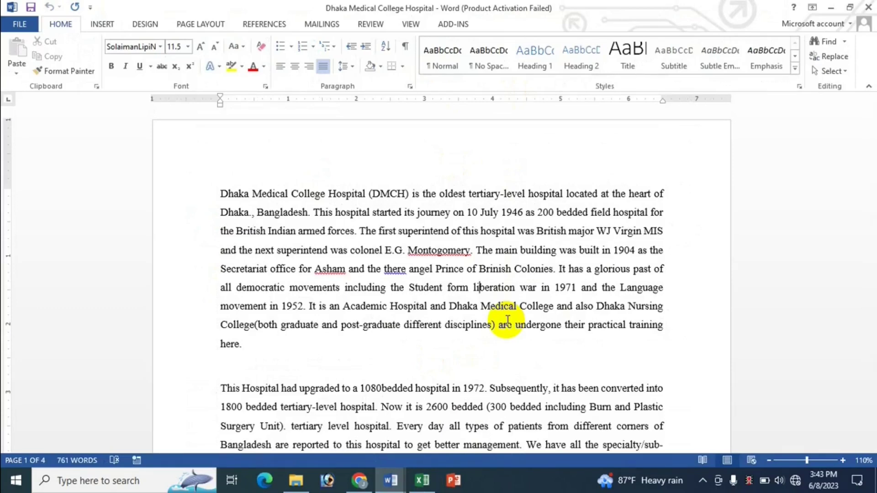
{"action": "key", "text": "alt+Tab"}
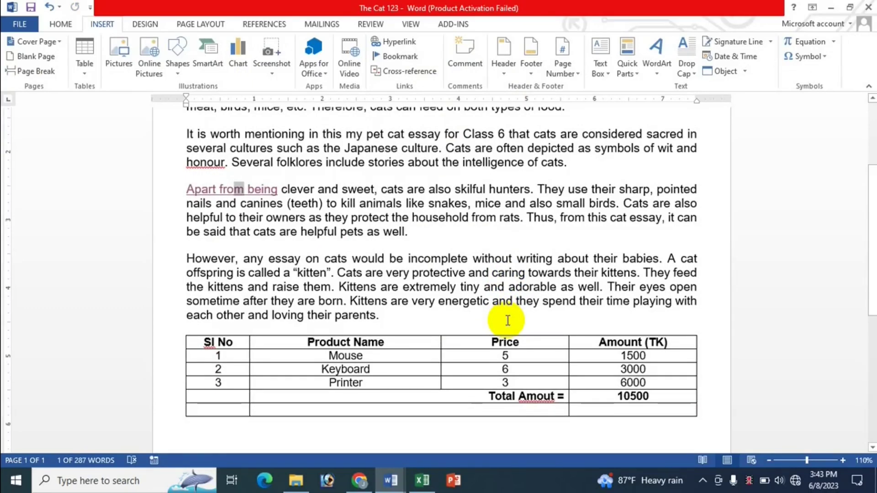
{"action": "key", "text": "alt+Tab"}
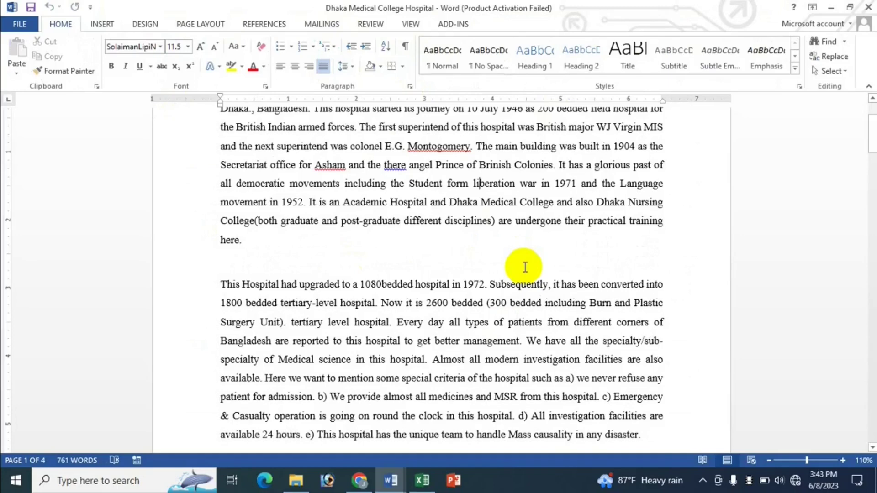
{"action": "key", "text": "alt+Tab"}
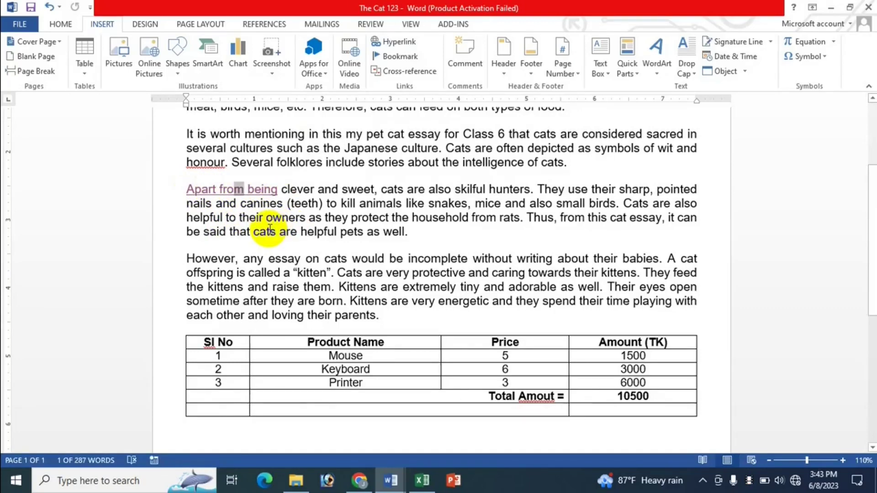
{"action": "key", "text": "alt+Tab"}
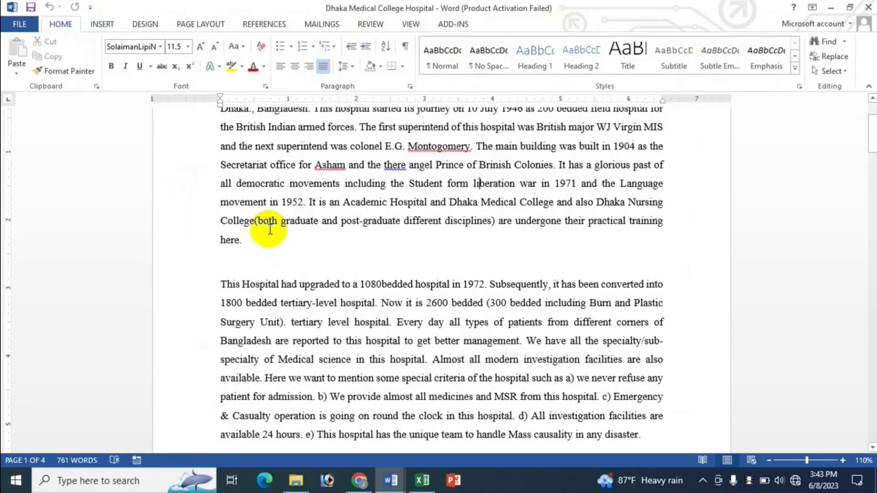
{"action": "left_click", "coordinate": [422, 481]}
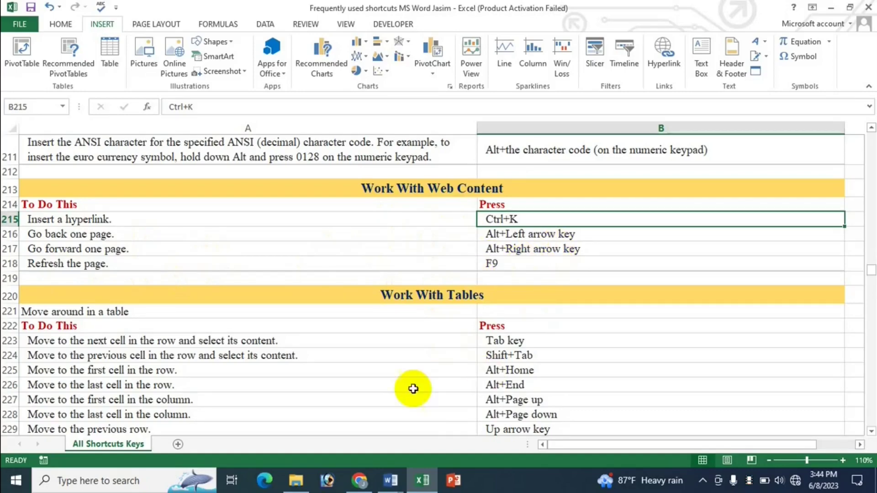
Step: Bring The Cat 123 back in Word and place the cursor in its product price table
{"action": "left_click", "coordinate": [391, 480]}
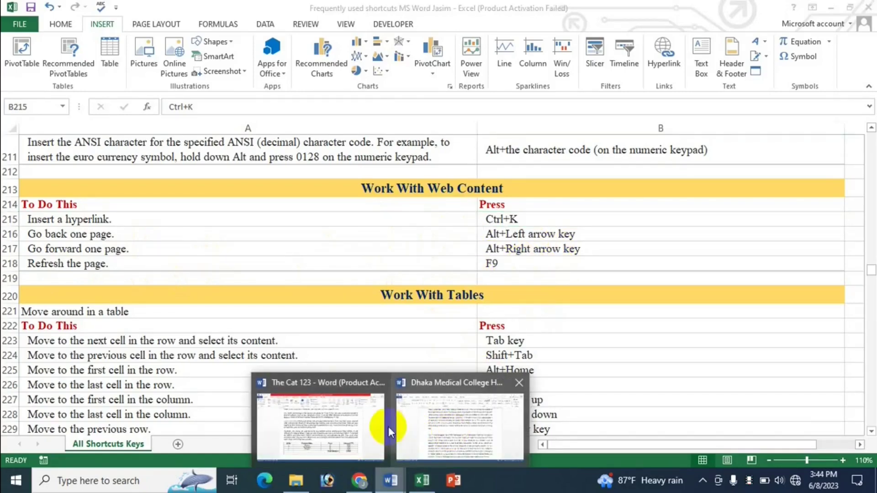
{"action": "left_click", "coordinate": [476, 424]}
{"action": "key", "text": "alt+Tab"}
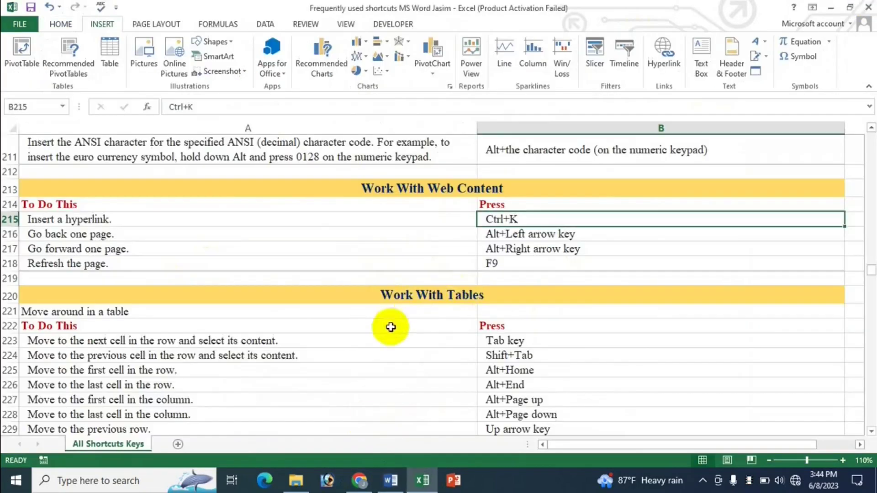
{"action": "left_click", "coordinate": [386, 479]}
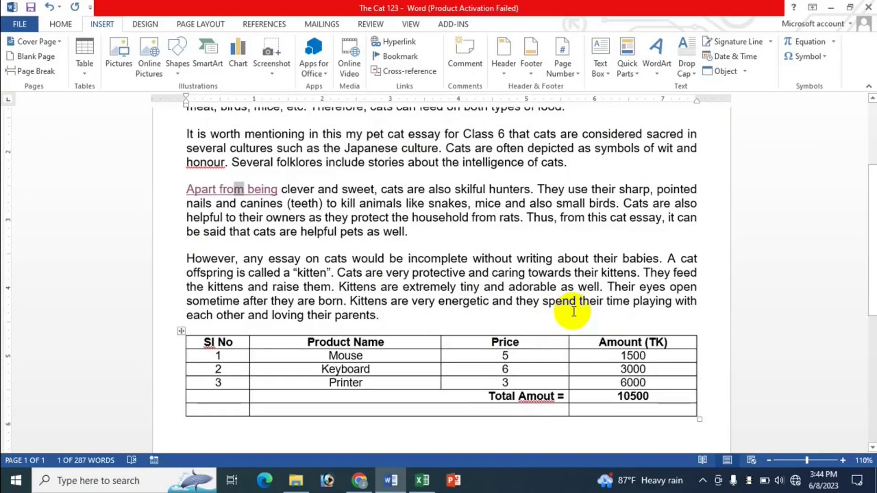
{"action": "scroll", "coordinate": [313, 398], "scroll_direction": "down", "scroll_amount": 3}
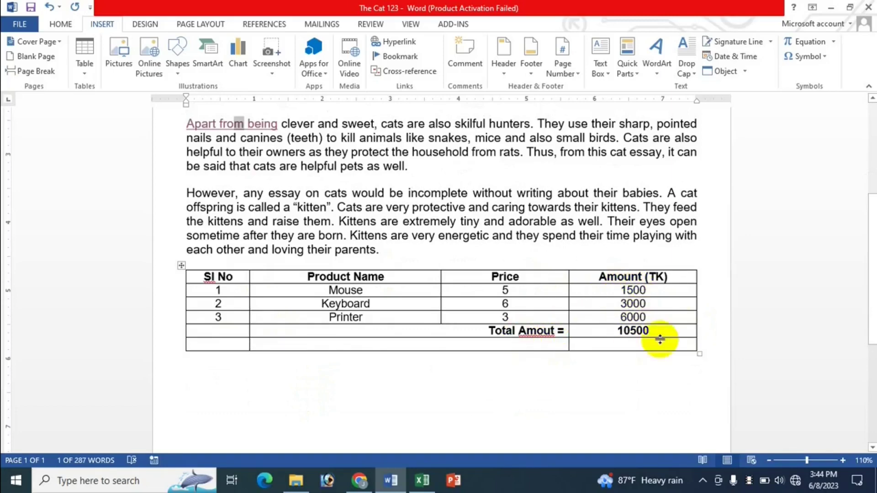
{"action": "left_click", "coordinate": [612, 307]}
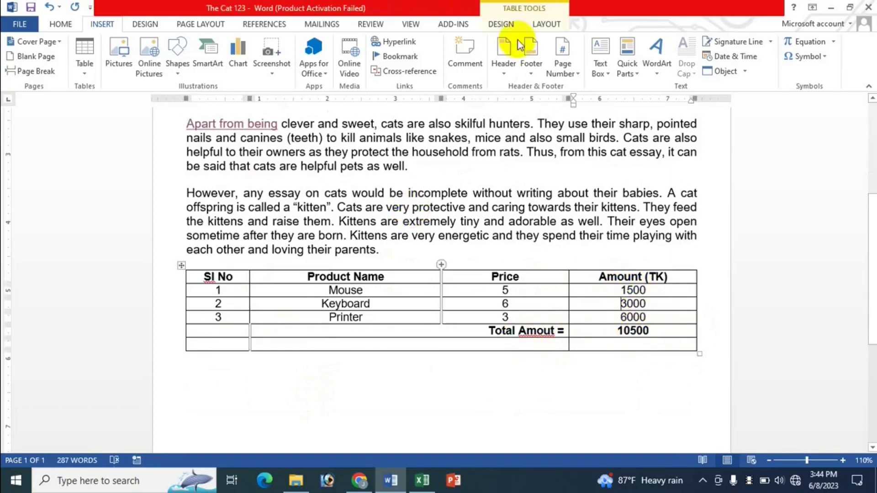
Step: Change the Mouse amount from 1500 to 2000 and update the 10500 total to 11000 with F9
{"action": "left_click", "coordinate": [547, 25]}
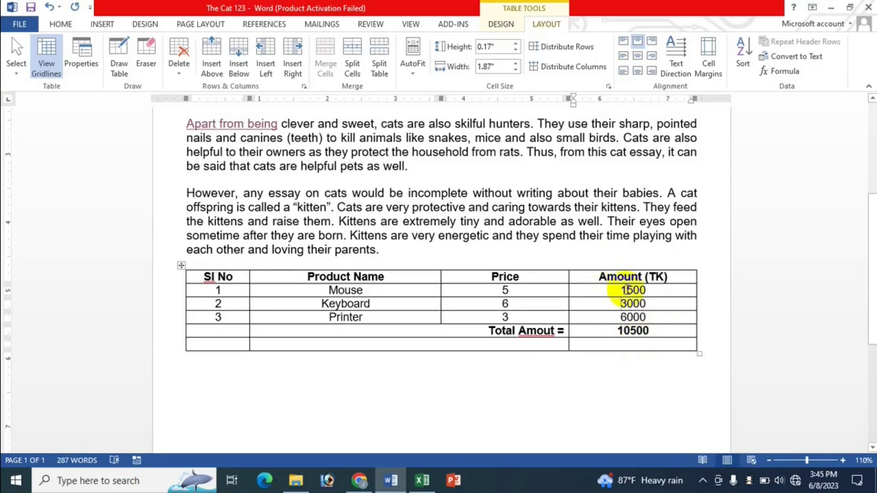
{"action": "left_click", "coordinate": [629, 291]}
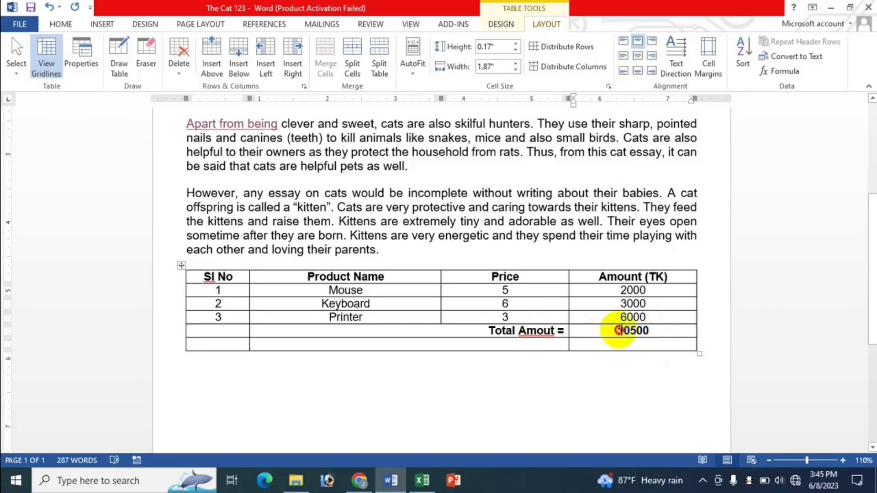
{"action": "left_click_drag", "start_coordinate": [618, 331], "coordinate": [652, 330]}
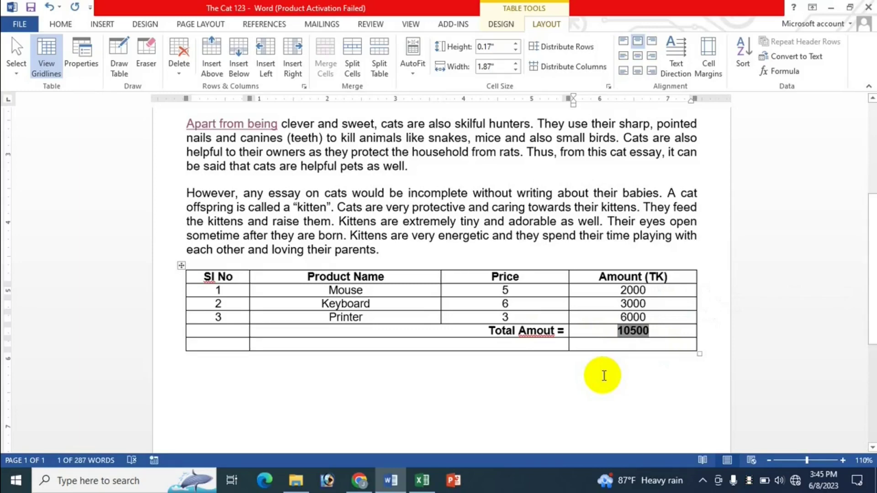
{"action": "key", "text": "F9"}
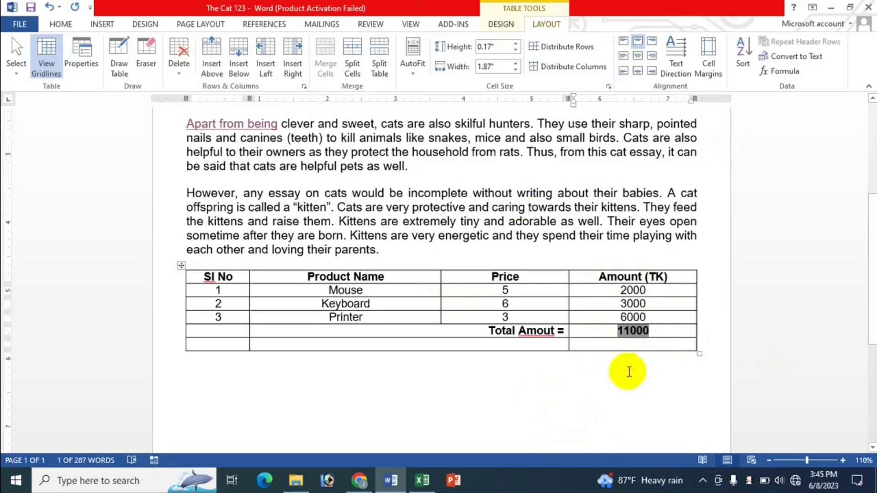
{"action": "left_click", "coordinate": [421, 487]}
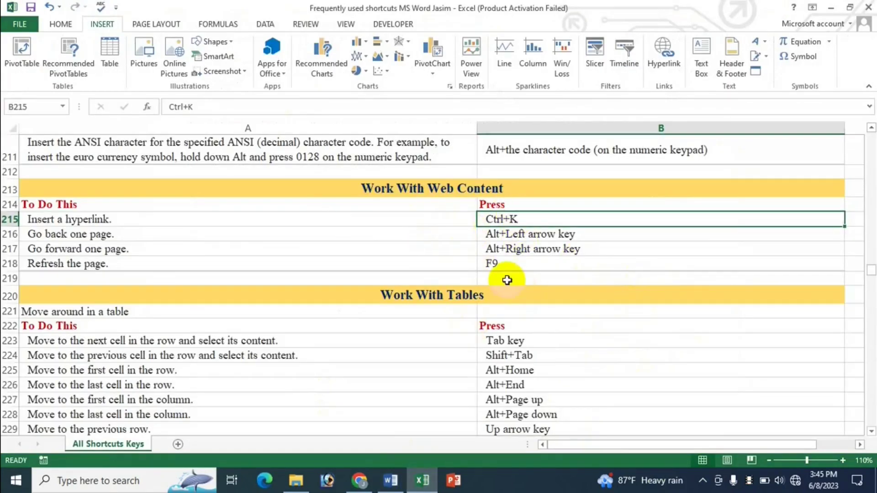
Step: Scroll the shortcuts sheet down to the Work With Tables and Select Table Content rows
{"action": "scroll", "coordinate": [599, 306], "scroll_direction": "down", "scroll_amount": 1}
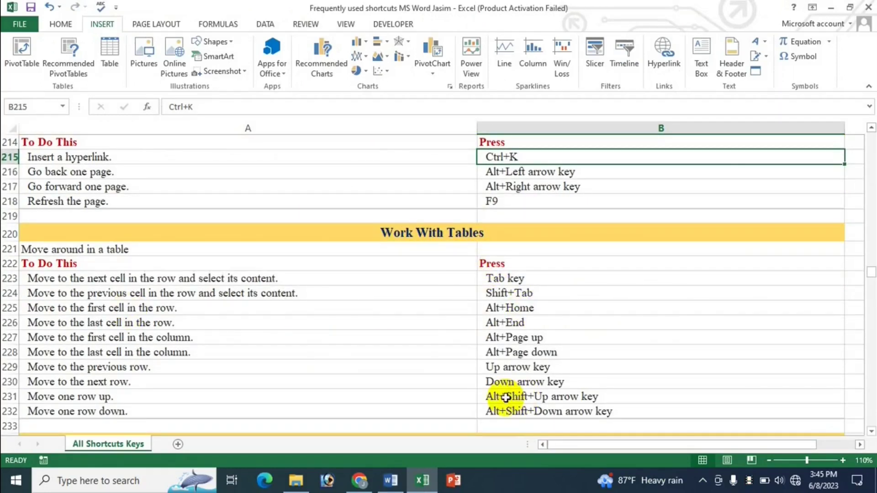
{"action": "scroll", "coordinate": [505, 368], "scroll_direction": "down", "scroll_amount": 2}
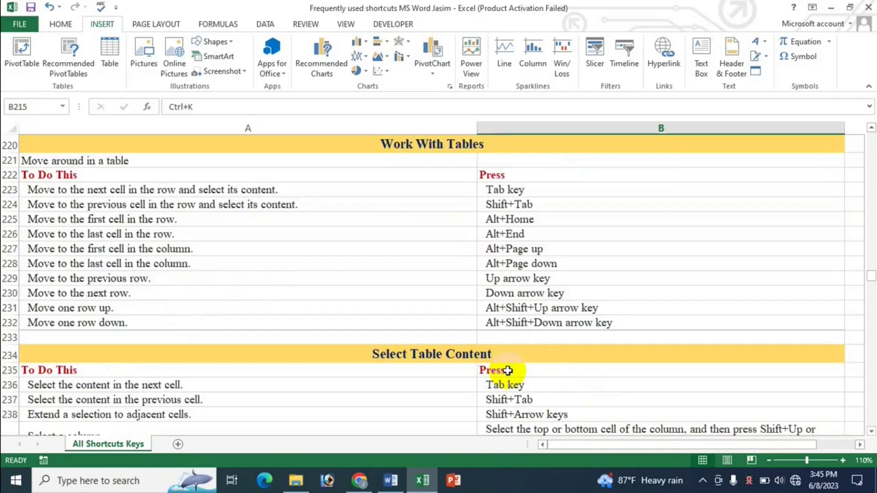
{"action": "left_click", "coordinate": [393, 481]}
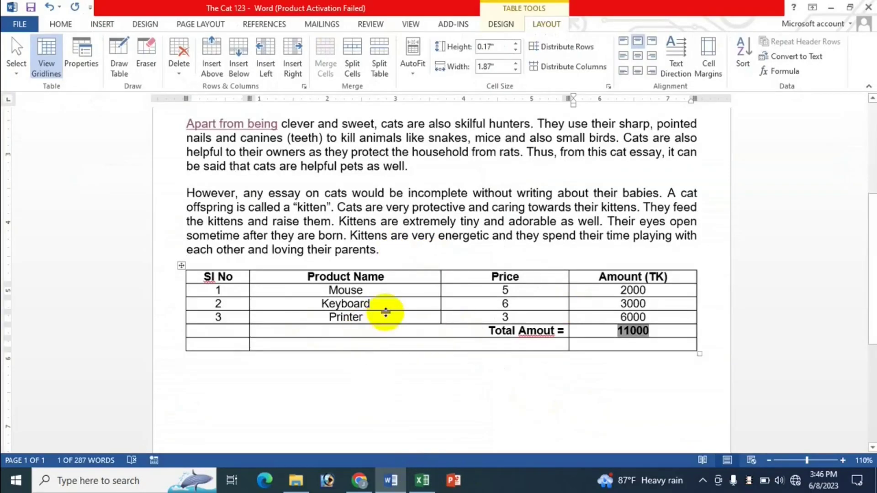
{"action": "left_click", "coordinate": [406, 292]}
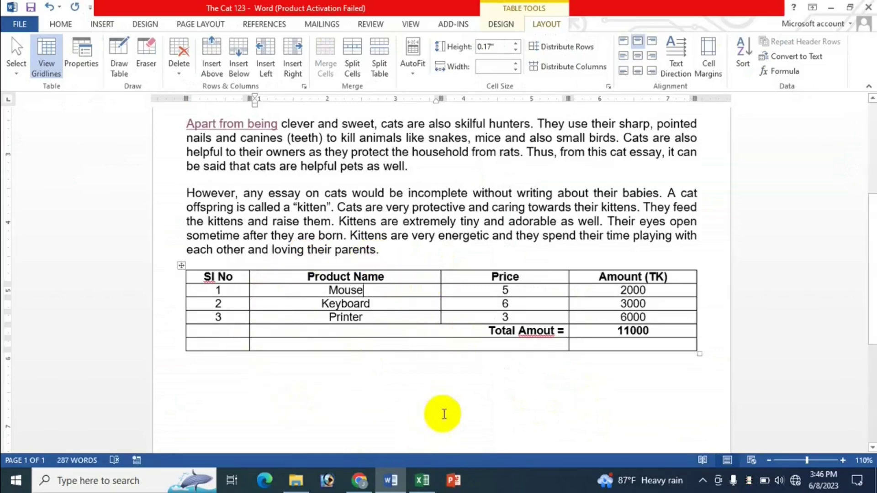
{"action": "left_click", "coordinate": [422, 480]}
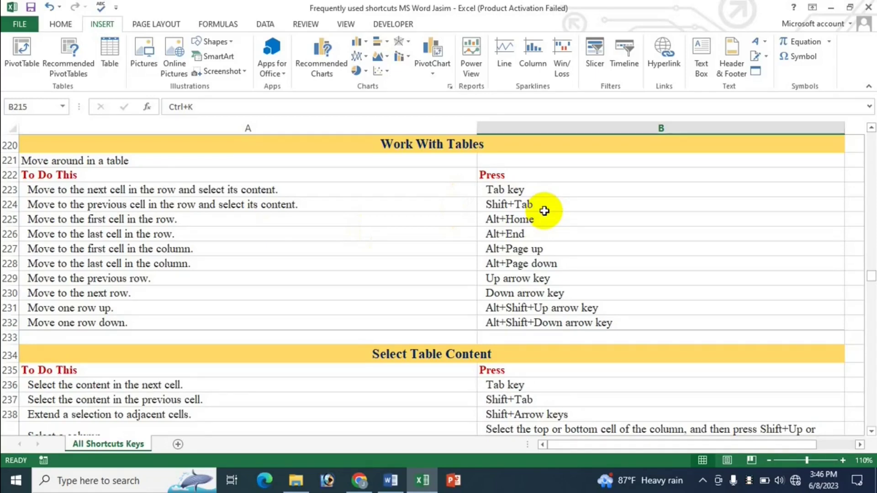
{"action": "left_click", "coordinate": [393, 484]}
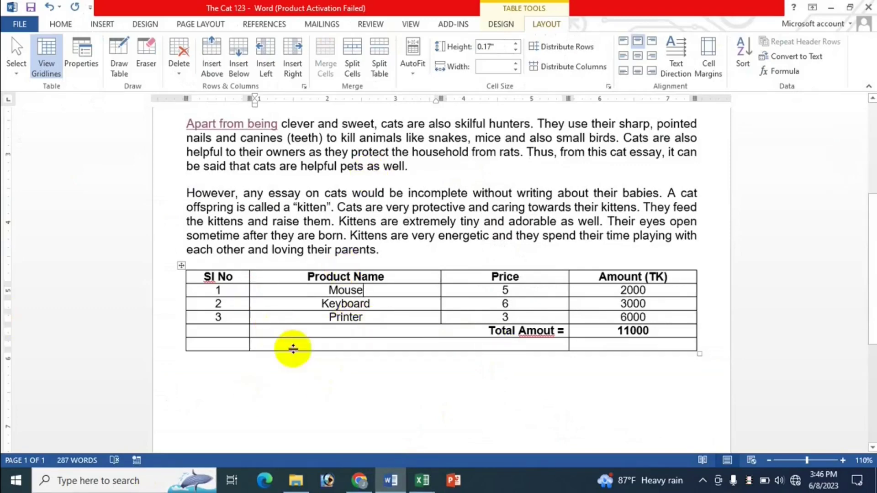
{"action": "left_click", "coordinate": [227, 293]}
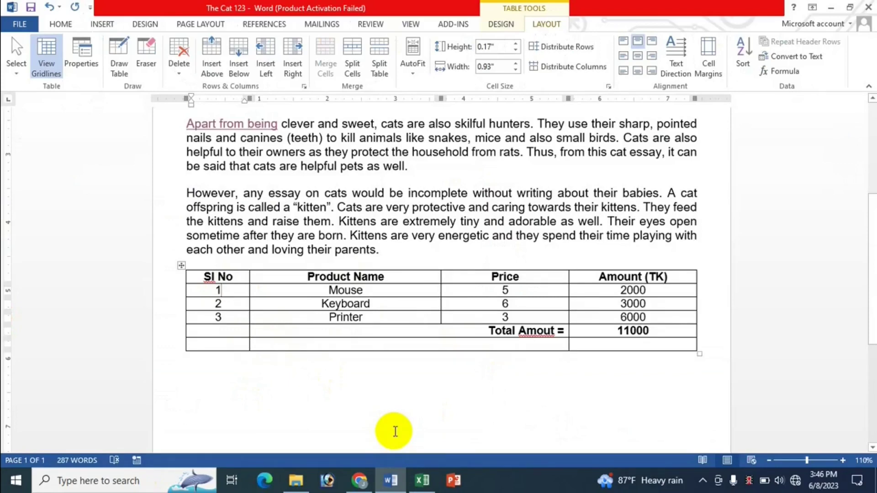
{"action": "key", "text": "Tab"}
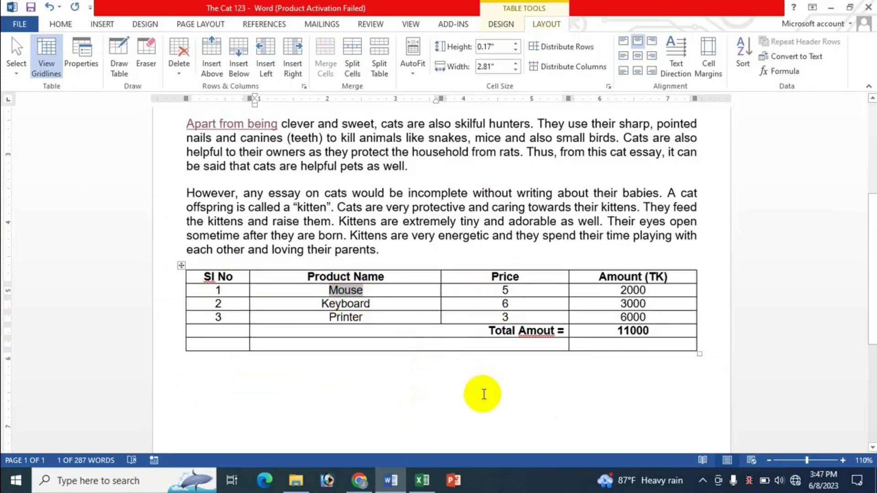
{"action": "double_click", "coordinate": [515, 294]}
{"action": "key", "text": "Tab"}
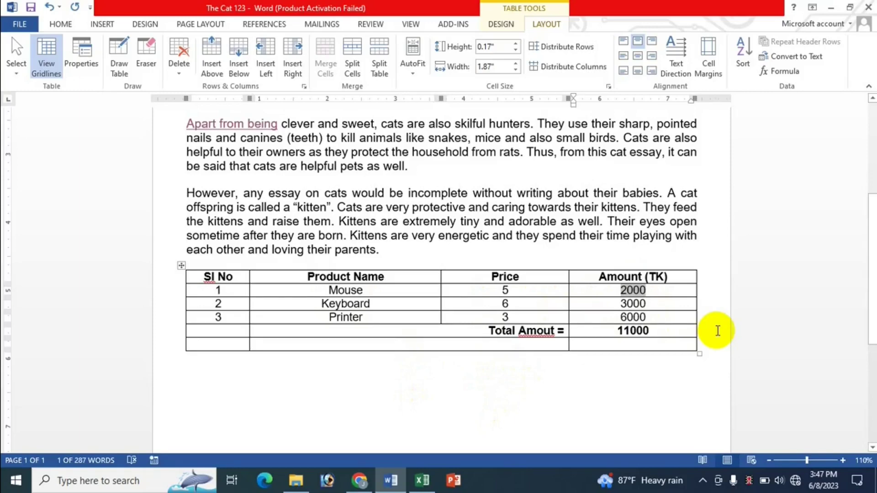
{"action": "key", "text": "shift+Tab"}
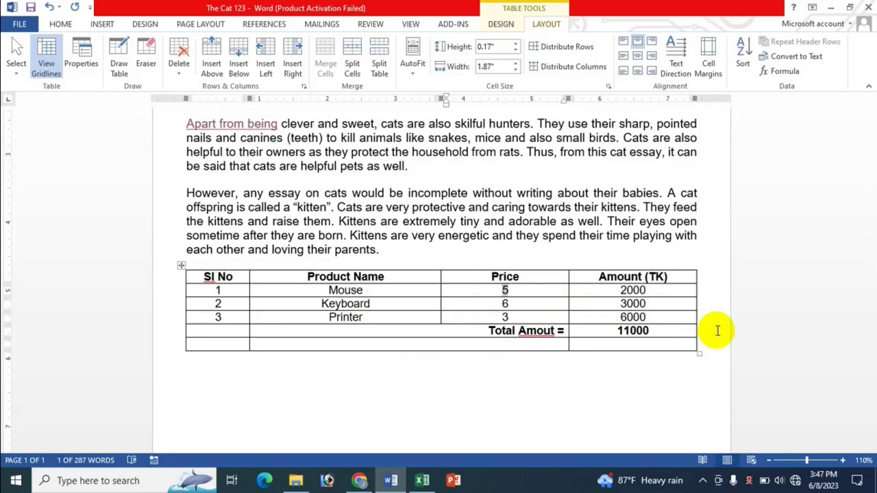
{"action": "key", "text": "shift+Tab"}
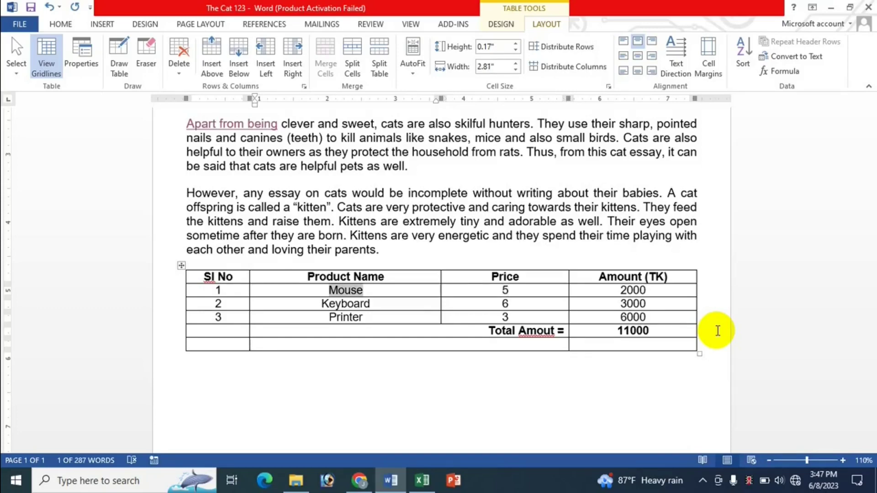
{"action": "key", "text": "shift+Tab"}
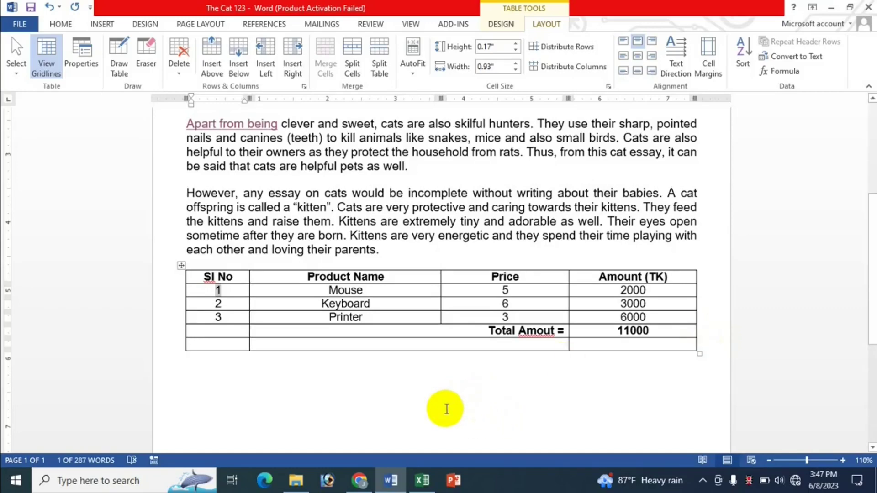
{"action": "left_click", "coordinate": [422, 480]}
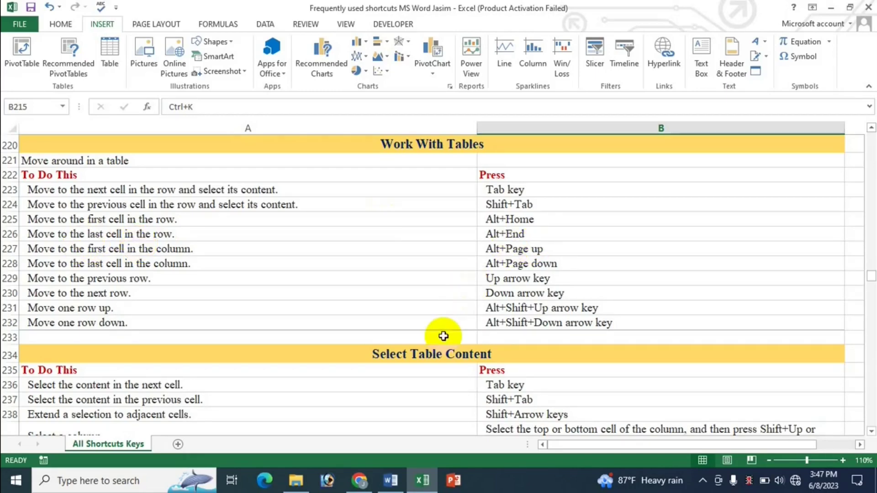
Step: Put the insertion point in the Keyboard row of the cat essay's product table, checking the Excel list
{"action": "left_click", "coordinate": [398, 484]}
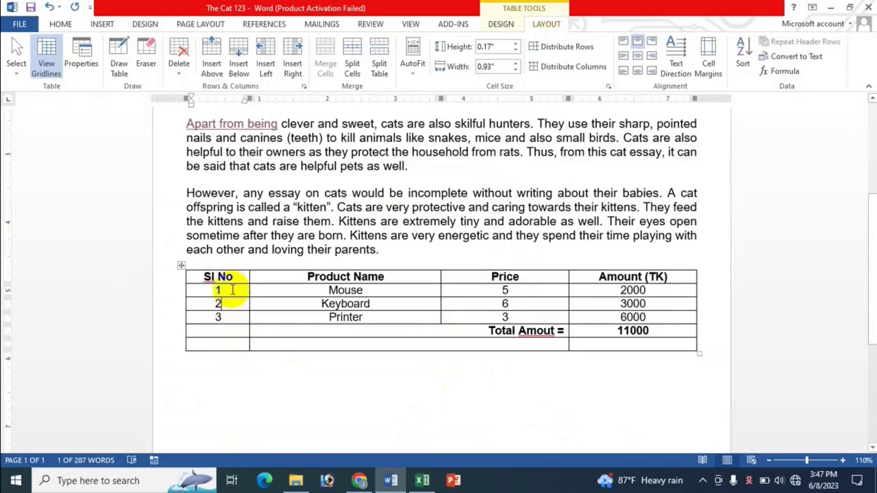
{"action": "left_click", "coordinate": [224, 303]}
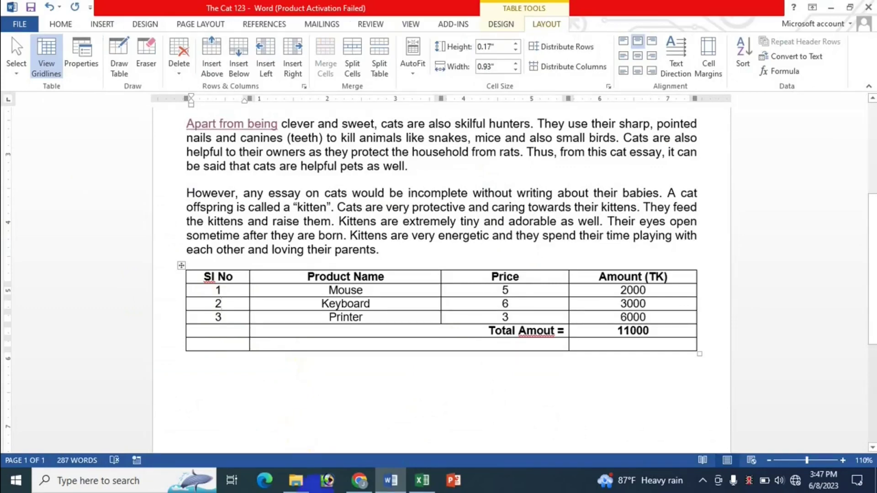
{"action": "left_click", "coordinate": [422, 481]}
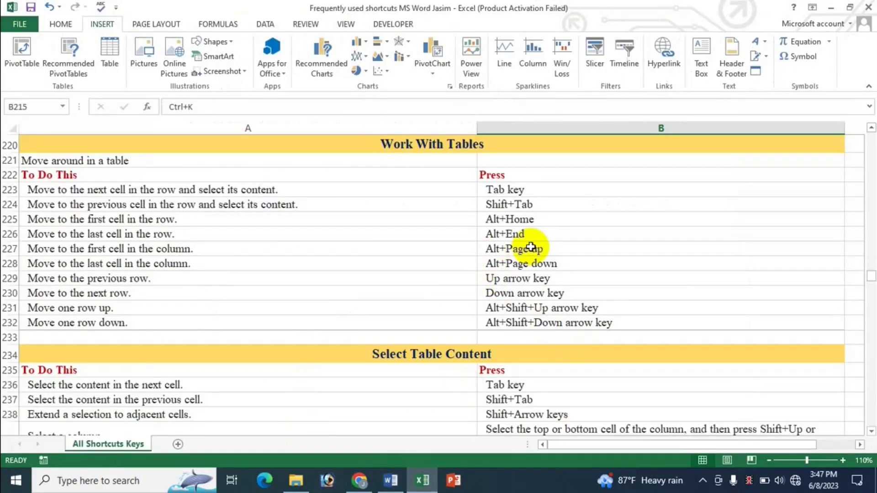
{"action": "left_click", "coordinate": [391, 481]}
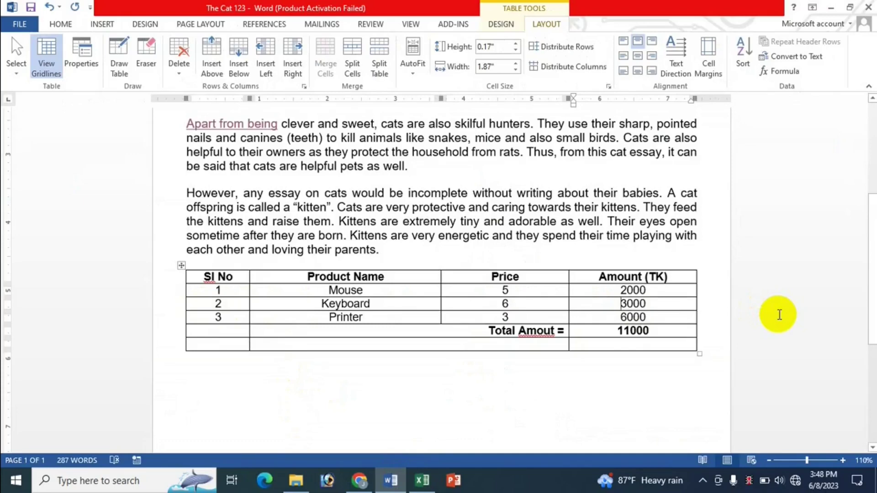
Step: Move the caret around the table near 3000 and Sl No 3, then view Excel's Work With Tables rows
{"action": "key", "text": "alt"}
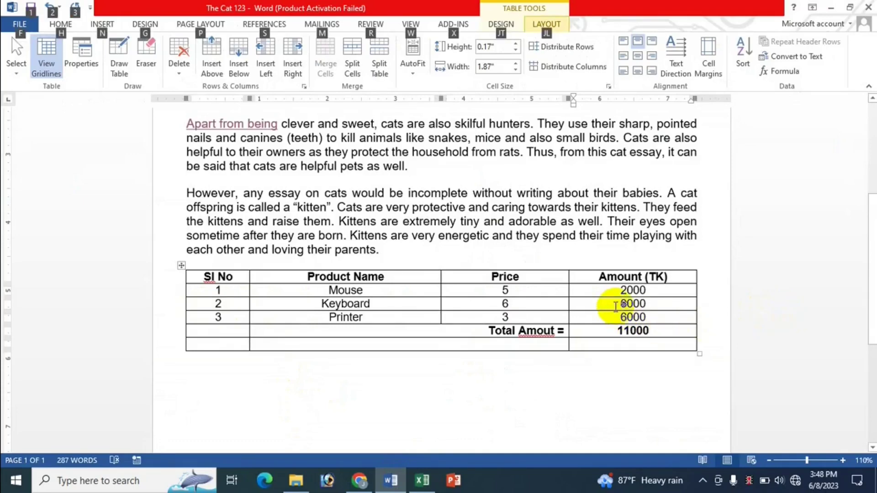
{"action": "left_click", "coordinate": [616, 305]}
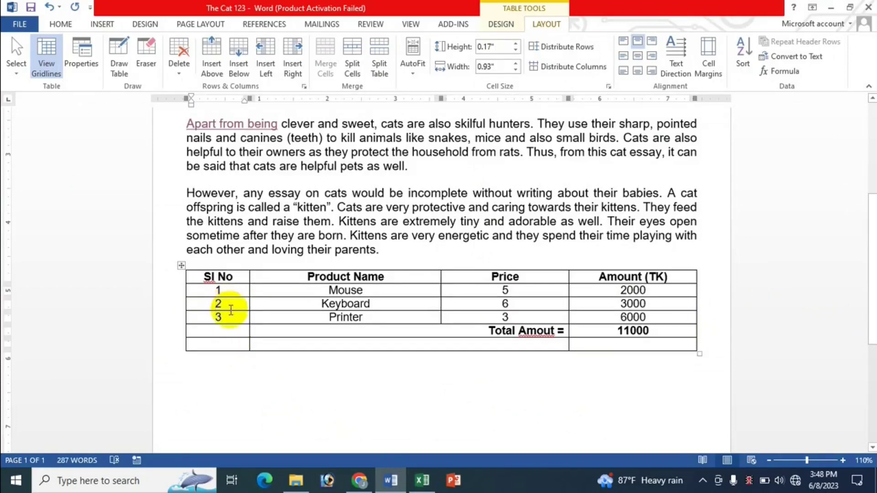
{"action": "left_click", "coordinate": [232, 319]}
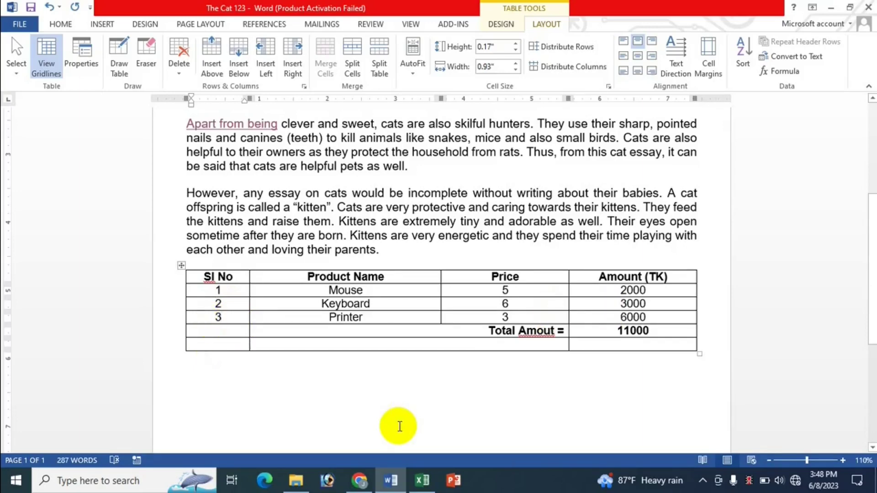
{"action": "key", "text": "Left"}
{"action": "key", "text": "Left"}
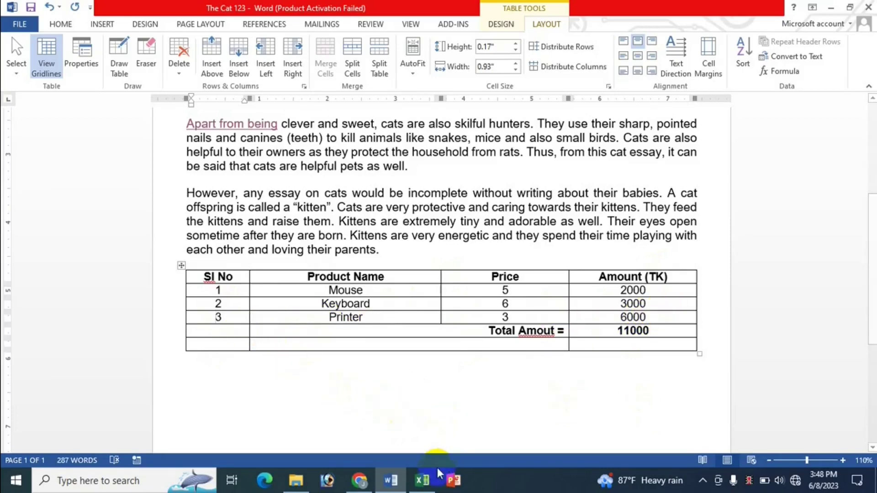
{"action": "left_click", "coordinate": [422, 479]}
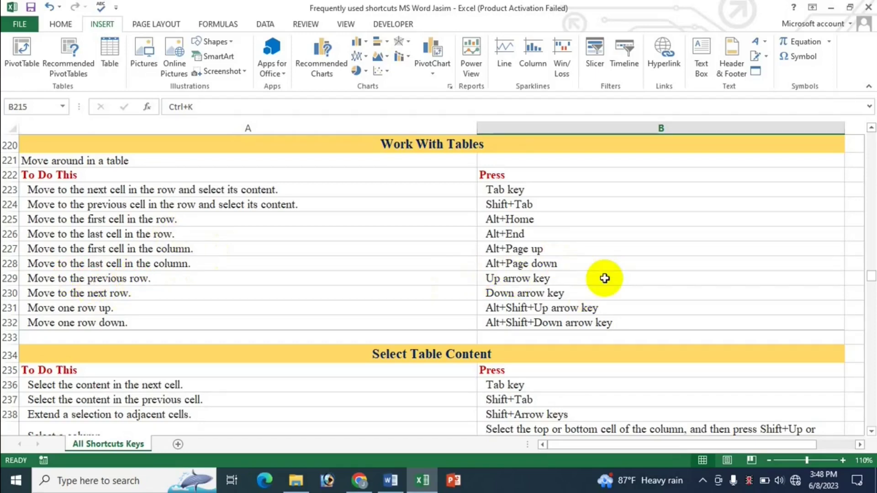
{"action": "left_click", "coordinate": [392, 480]}
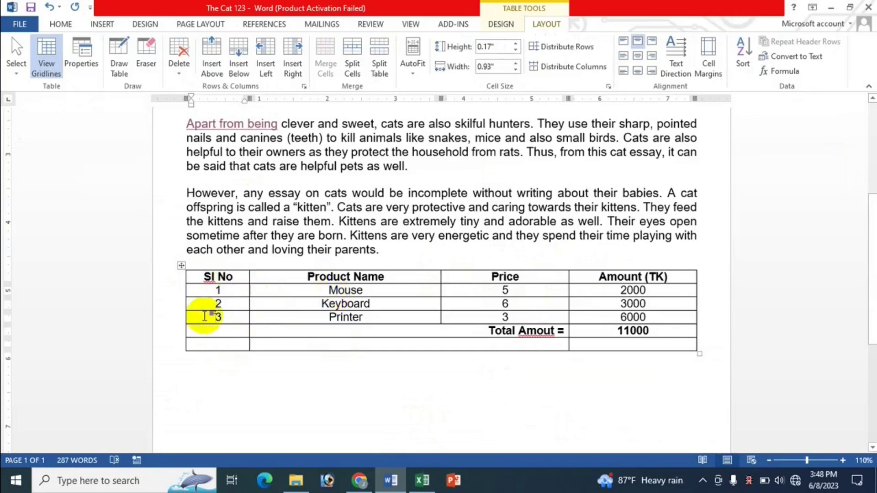
{"action": "left_click", "coordinate": [216, 317]}
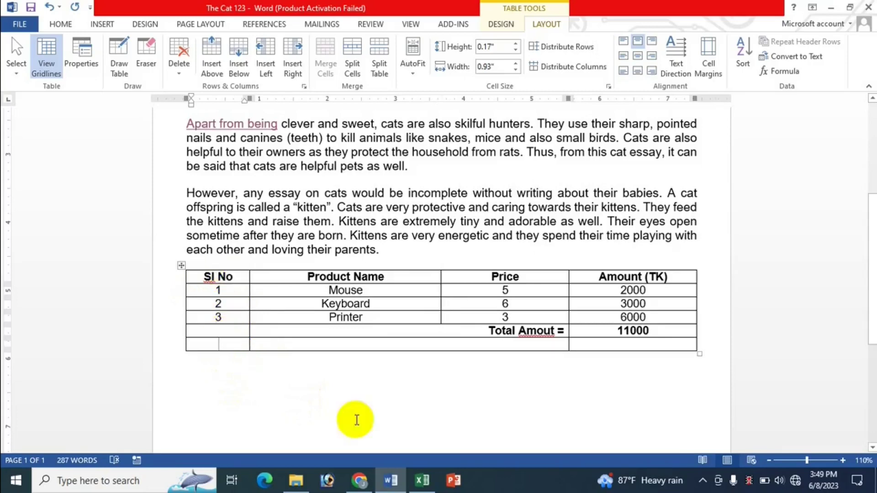
{"action": "left_click", "coordinate": [421, 481]}
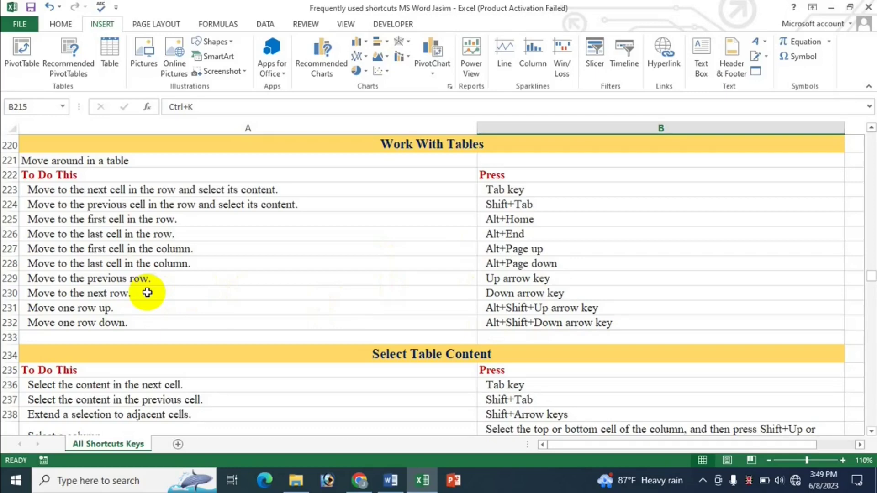
{"action": "left_click", "coordinate": [392, 482]}
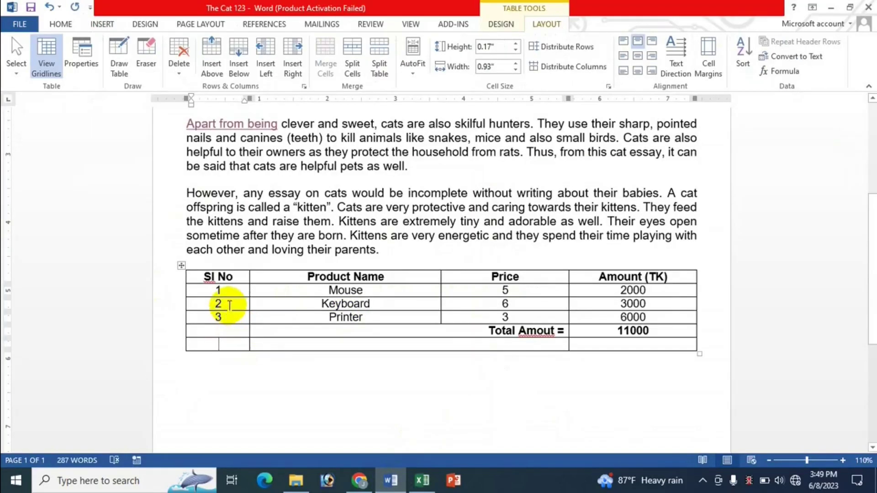
{"action": "left_click", "coordinate": [229, 302]}
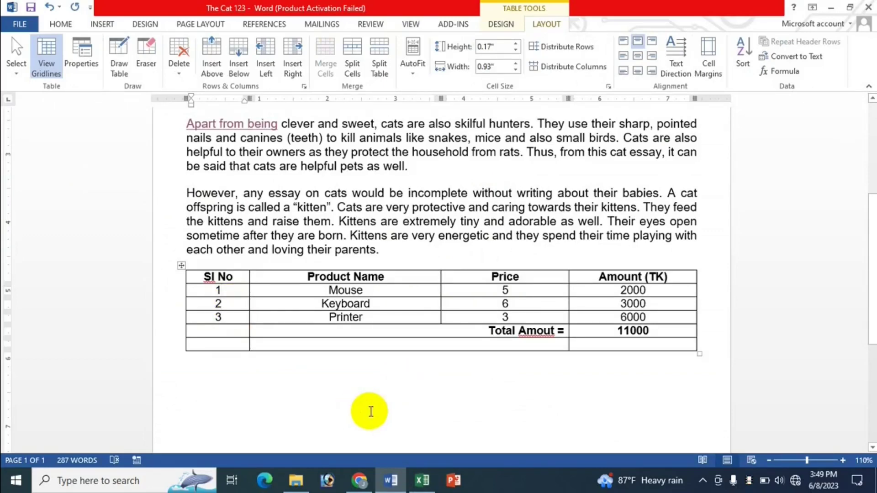
{"action": "key", "text": "Down"}
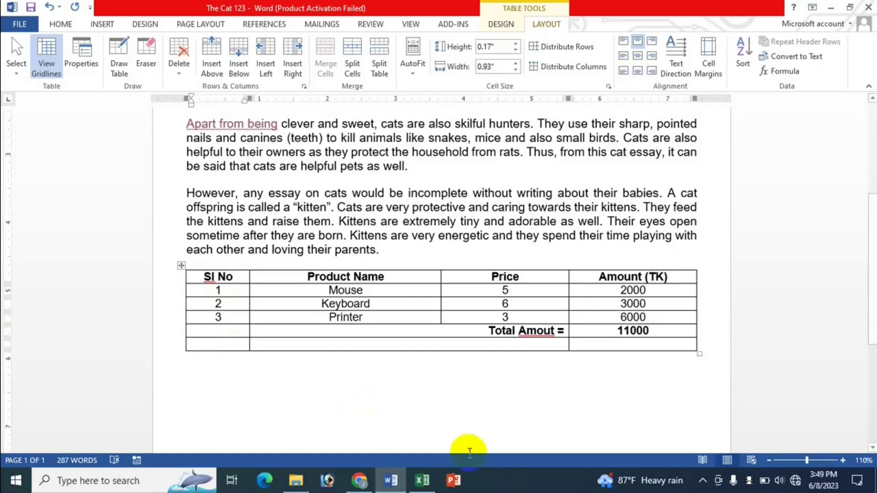
{"action": "left_click", "coordinate": [423, 481]}
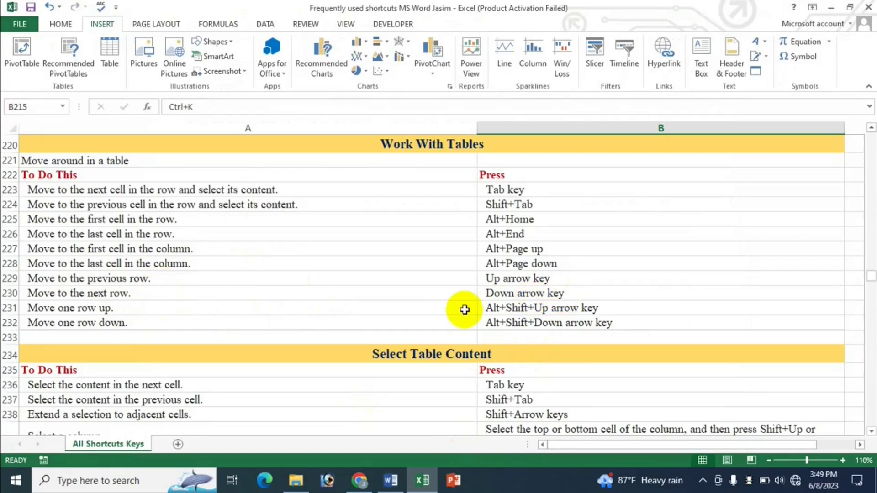
Step: Scroll the shortcut sheet down a few rows, then bring 'The Cat 123' essay back
{"action": "scroll", "coordinate": [465, 310], "scroll_direction": "down", "scroll_amount": 1}
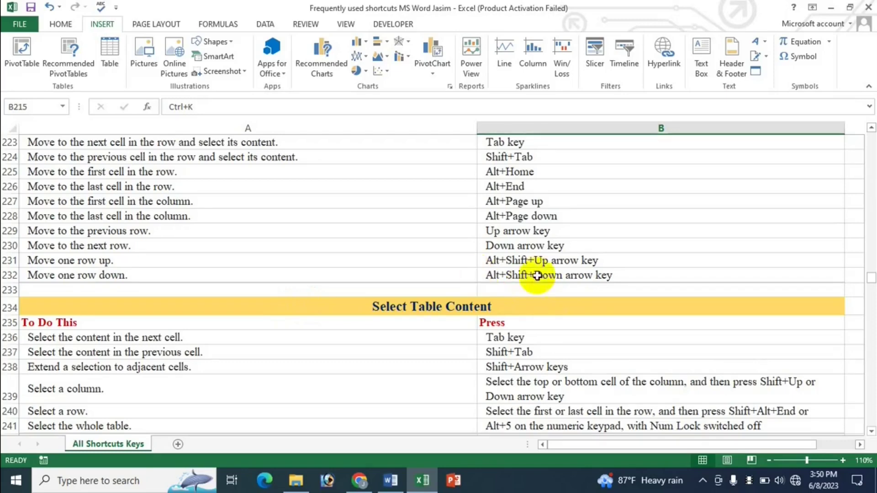
{"action": "left_click", "coordinate": [405, 483]}
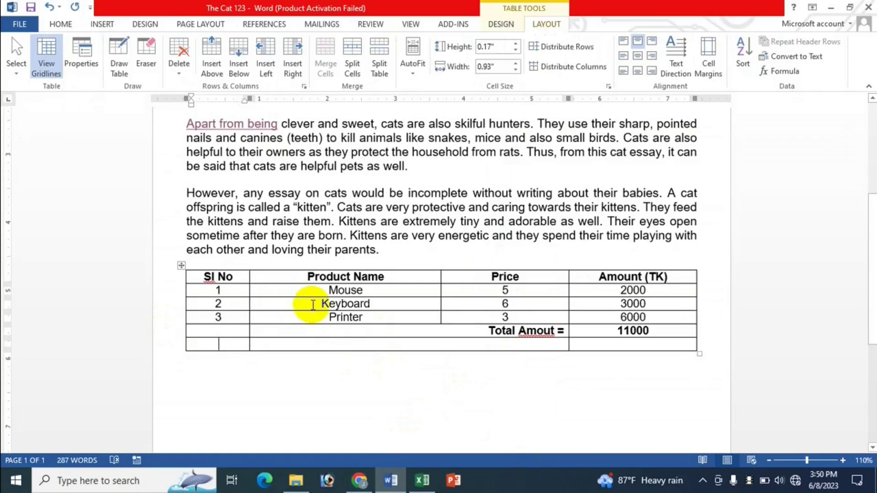
Step: Move the Keyboard row above Mouse and back with Alt+Shift+Up/Down, consulting the Excel list
{"action": "left_click", "coordinate": [329, 304]}
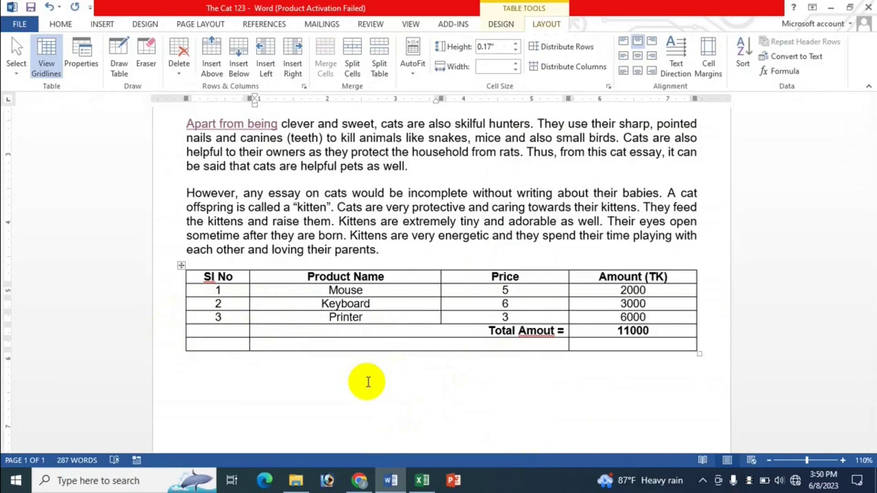
{"action": "key", "text": "alt+shift+Up"}
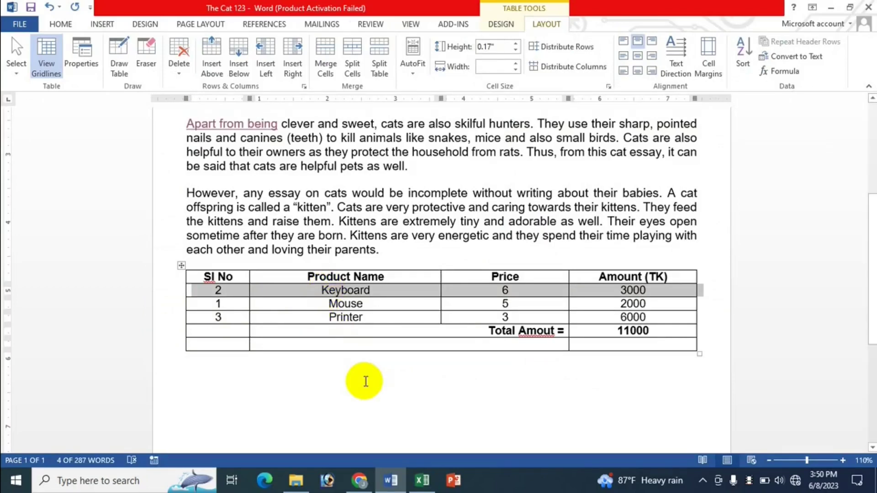
{"action": "key", "text": "alt+shift+Down"}
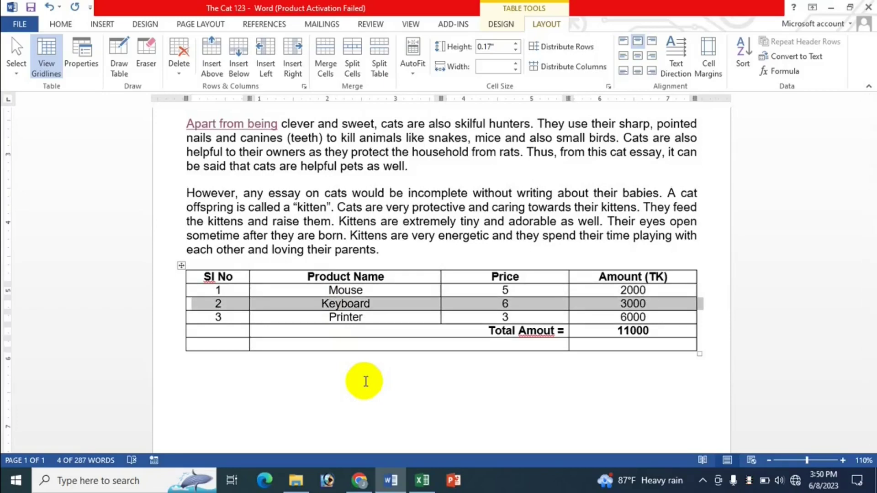
{"action": "left_click", "coordinate": [318, 320]}
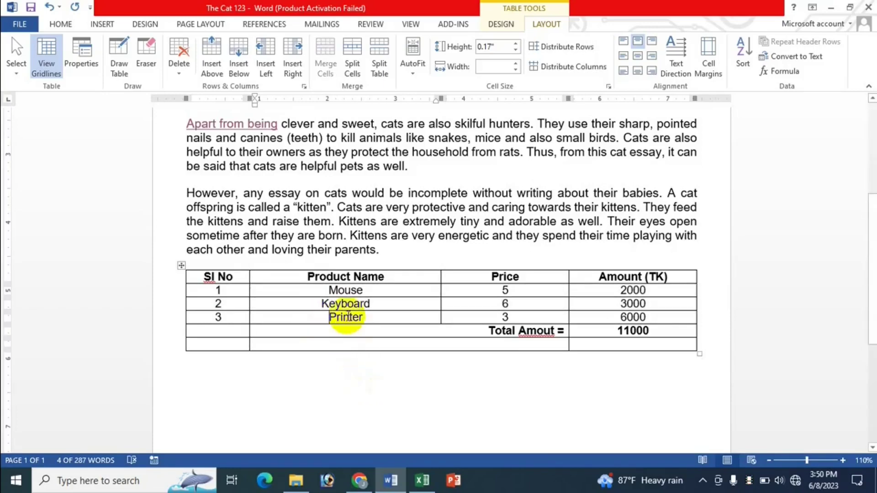
{"action": "left_click", "coordinate": [503, 304]}
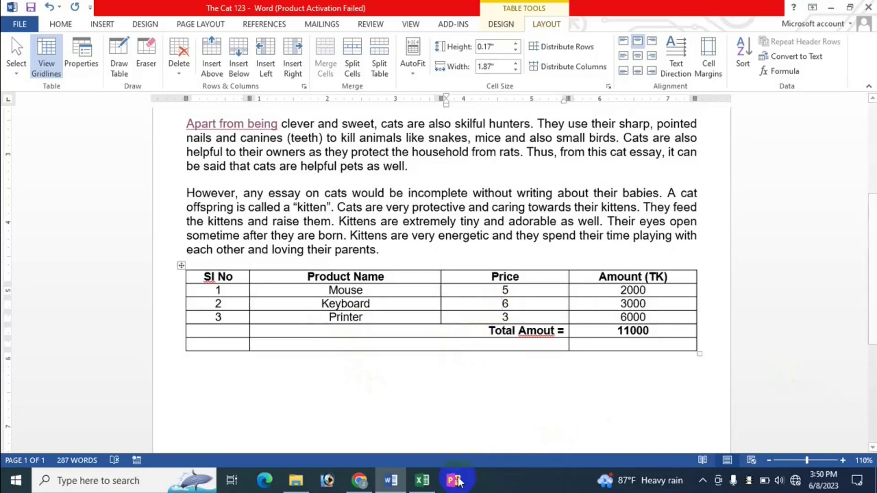
{"action": "left_click", "coordinate": [425, 481]}
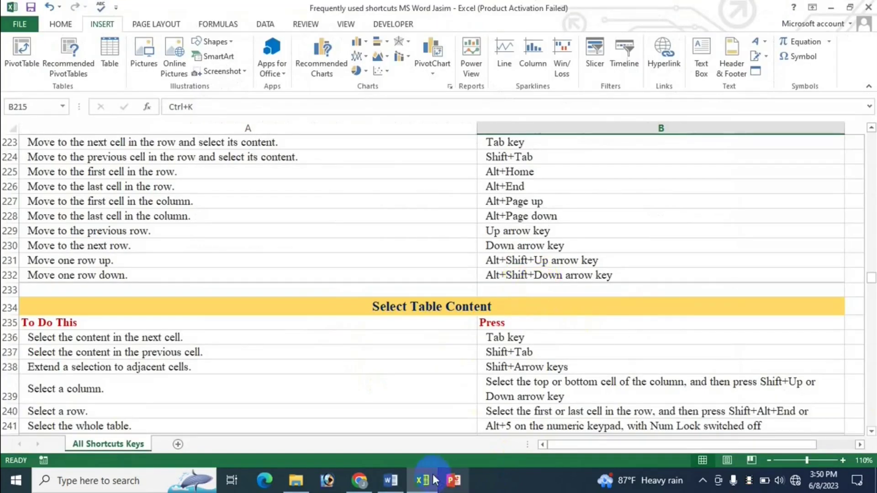
{"action": "left_click", "coordinate": [387, 482]}
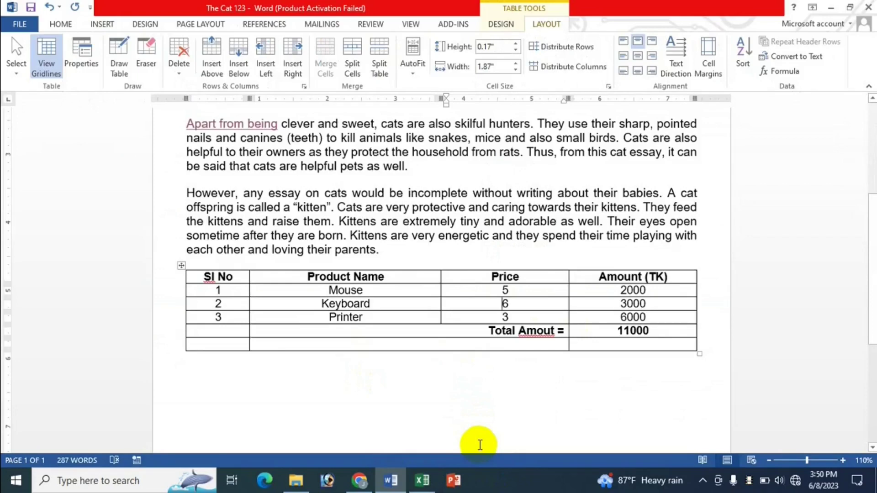
Step: Shuffle the Keyboard row to top and bottom, finally leaving it between Mouse and Printer
{"action": "key", "text": "alt+shift+Up"}
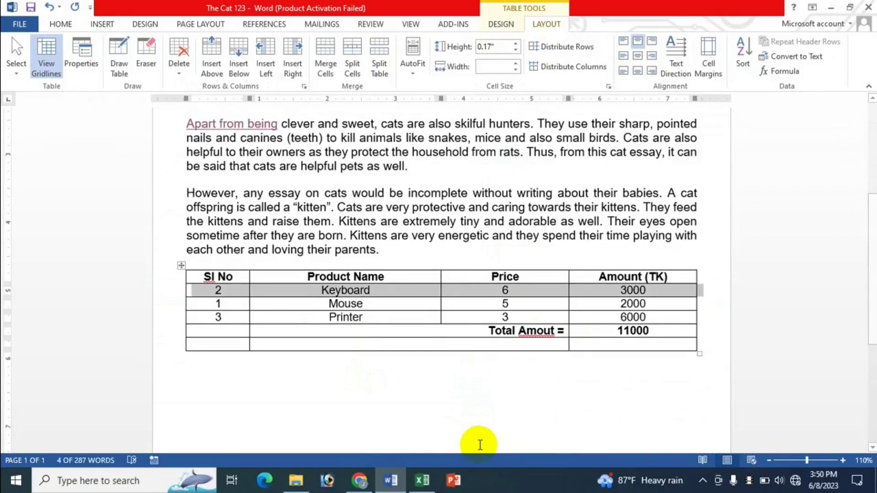
{"action": "key", "text": "alt+shift+Down"}
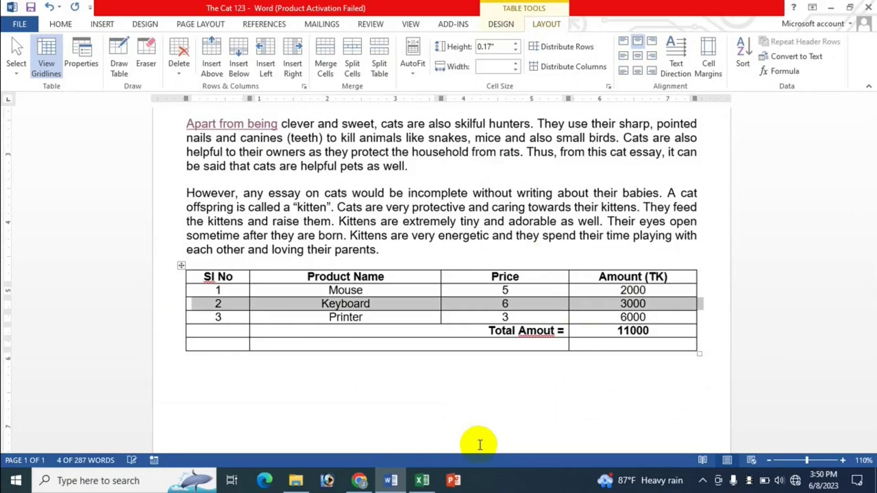
{"action": "key", "text": "alt+shift+Down"}
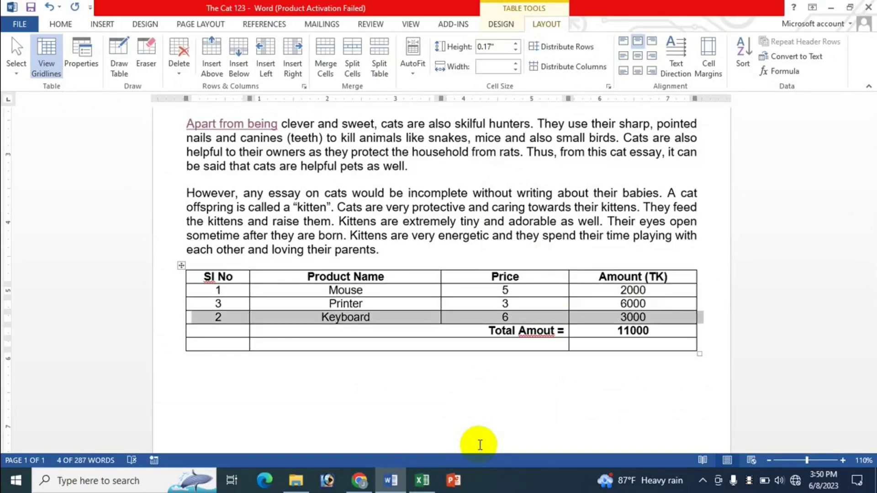
{"action": "key", "text": "alt+shift+Up"}
{"action": "key", "text": "alt+shift+Up"}
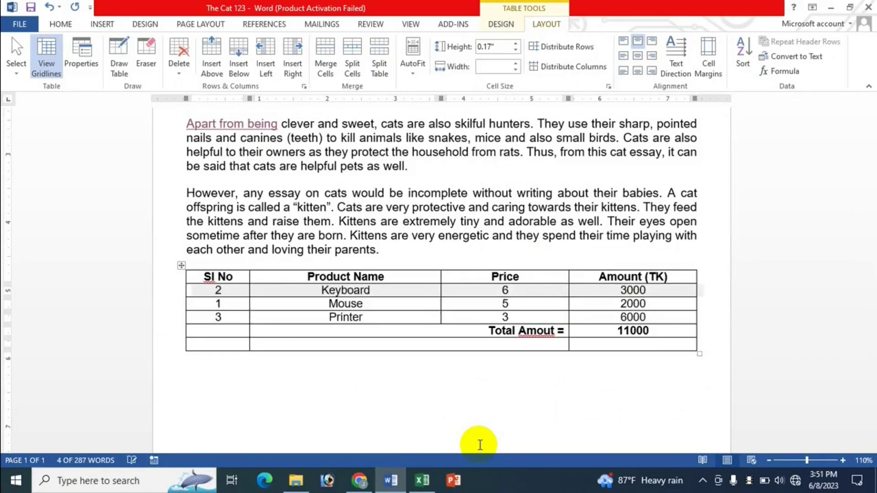
{"action": "key", "text": "alt+shift+Down"}
{"action": "key", "text": "alt+shift+Down"}
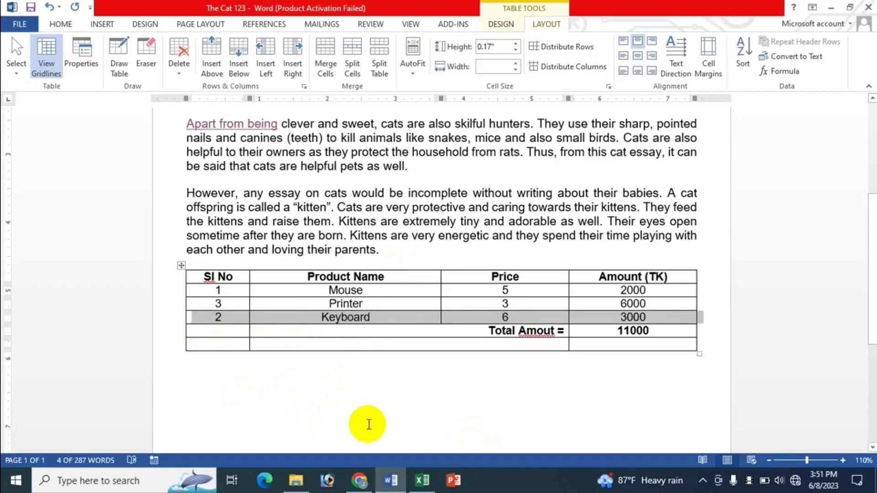
{"action": "key", "text": "alt+shift+Up"}
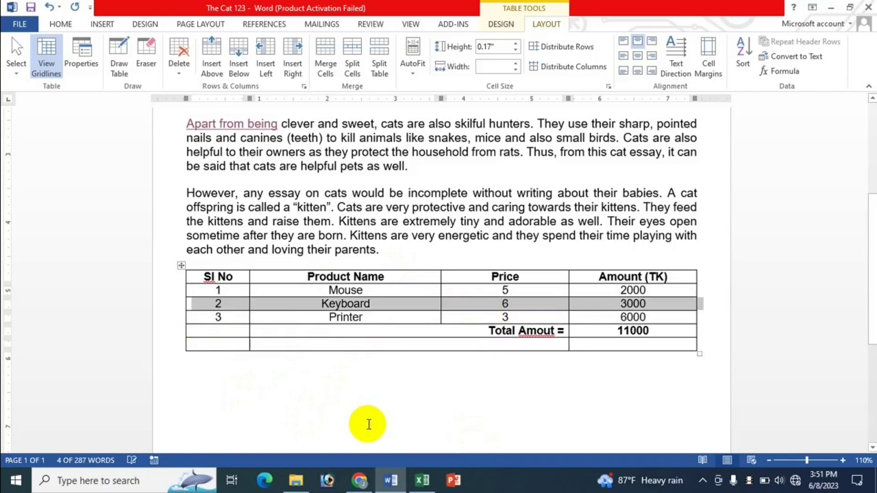
{"action": "key", "text": "alt+shift+Up"}
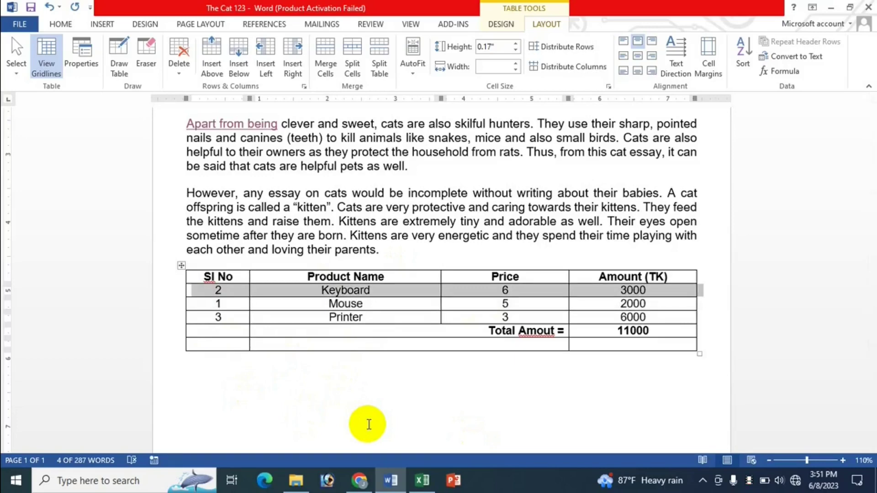
{"action": "key", "text": "alt+shift+Down"}
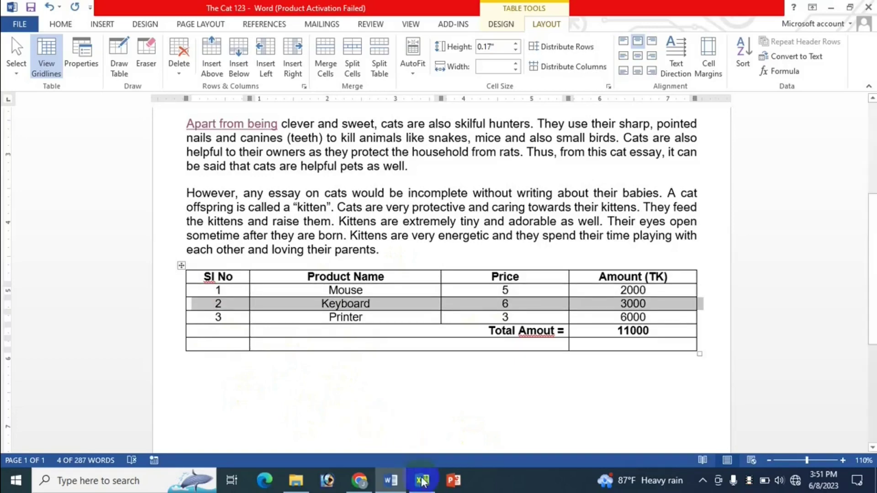
{"action": "left_click", "coordinate": [422, 480]}
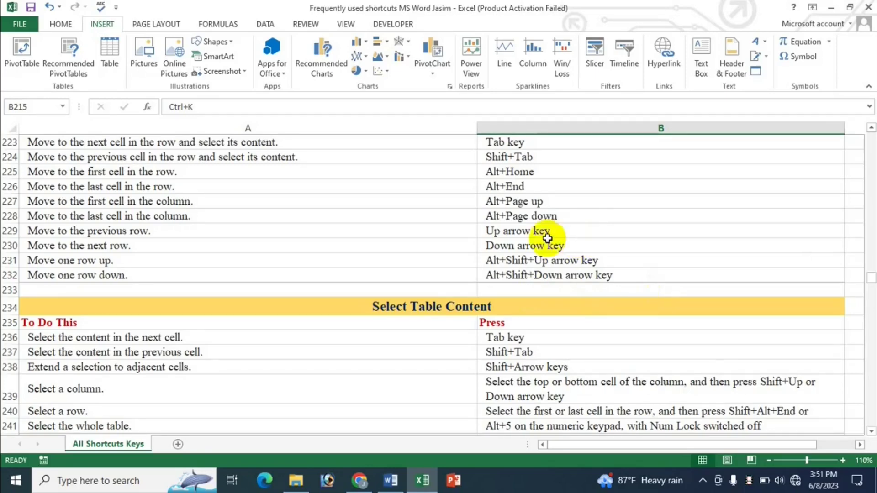
Step: Scroll the Excel sheet past Work With Tables to Select Table Content, showing Alt+5 for the whole table
{"action": "scroll", "coordinate": [560, 230], "scroll_direction": "up", "scroll_amount": 2}
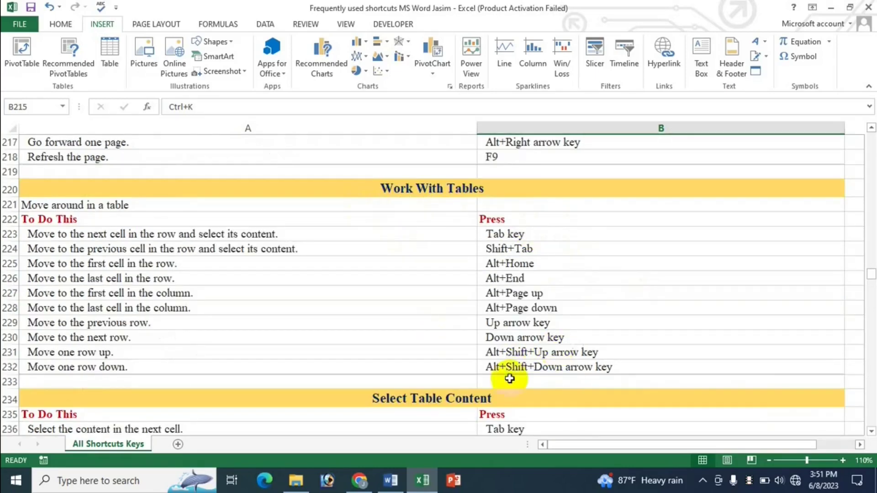
{"action": "scroll", "coordinate": [502, 346], "scroll_direction": "down", "scroll_amount": 2}
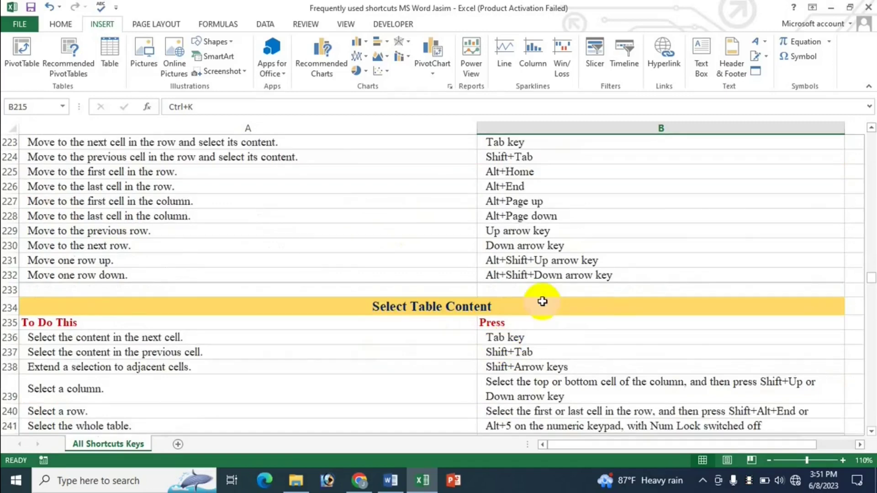
{"action": "scroll", "coordinate": [541, 292], "scroll_direction": "up", "scroll_amount": 2}
{"action": "scroll", "coordinate": [609, 392], "scroll_direction": "down", "scroll_amount": 2}
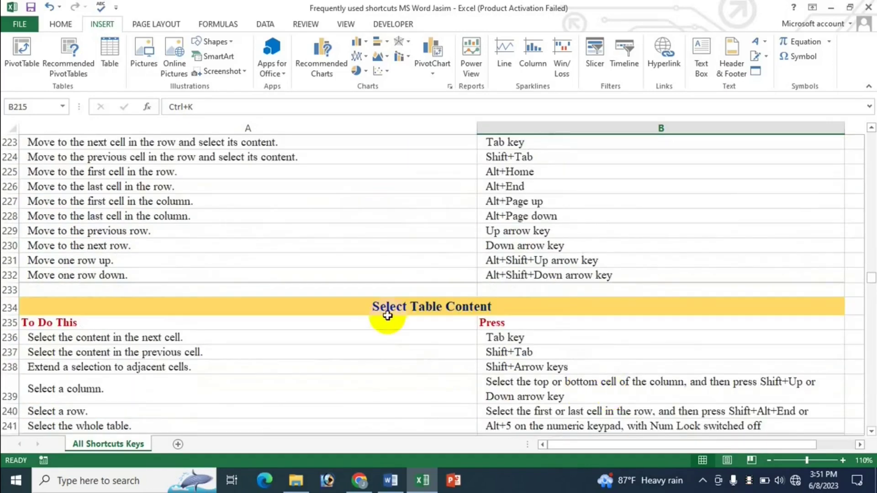
{"action": "scroll", "coordinate": [525, 317], "scroll_direction": "down", "scroll_amount": 1}
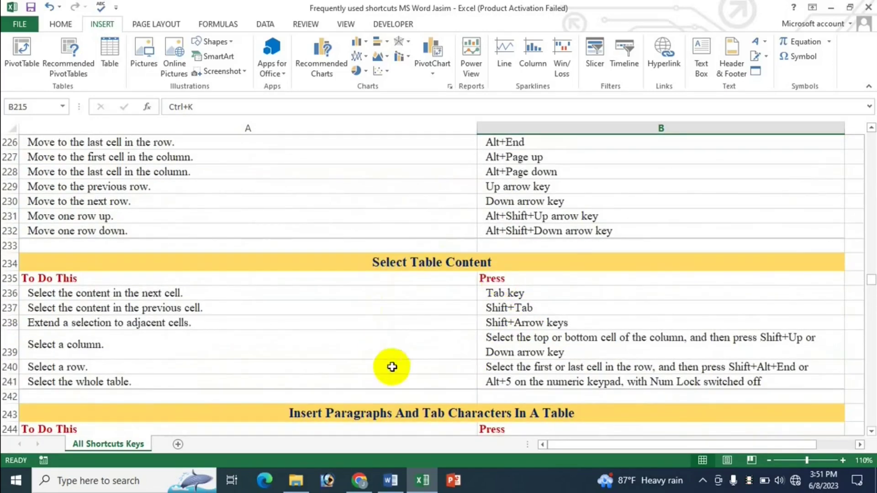
{"action": "scroll", "coordinate": [518, 362], "scroll_direction": "down", "scroll_amount": 1}
{"action": "scroll", "coordinate": [519, 362], "scroll_direction": "down", "scroll_amount": 1}
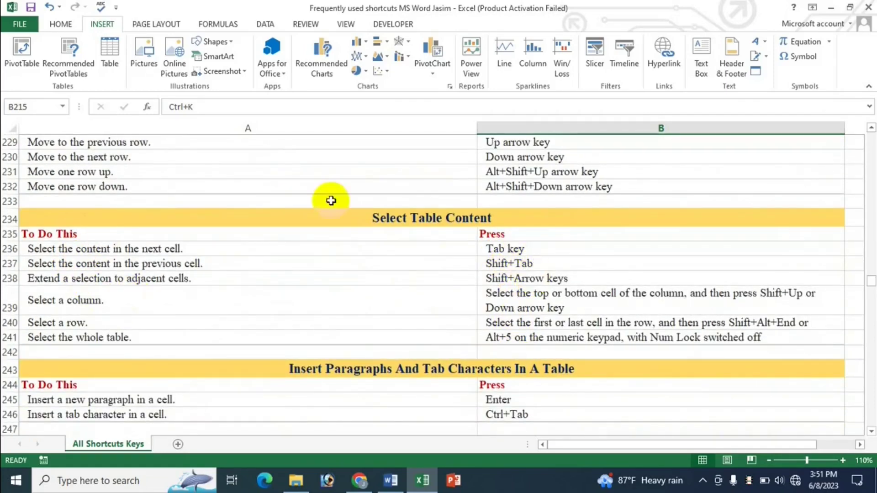
{"action": "scroll", "coordinate": [280, 300], "scroll_direction": "up", "scroll_amount": 3}
{"action": "scroll", "coordinate": [505, 234], "scroll_direction": "up", "scroll_amount": 1}
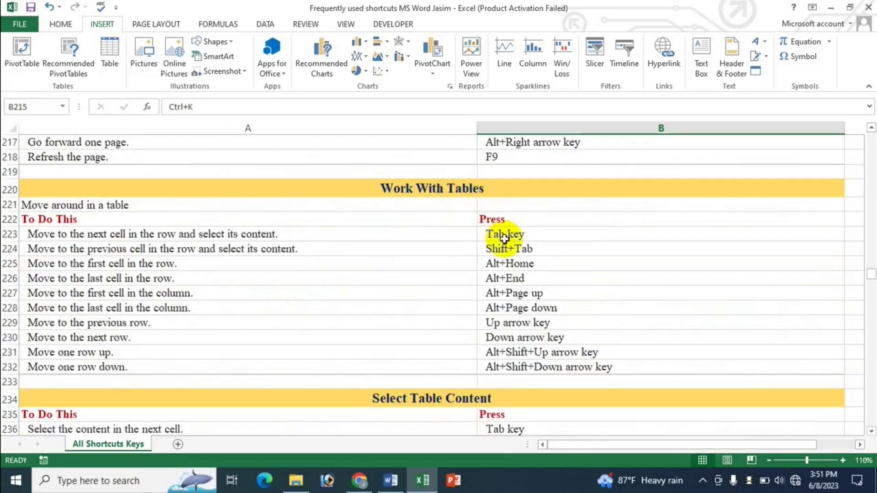
{"action": "scroll", "coordinate": [510, 307], "scroll_direction": "down", "scroll_amount": 3}
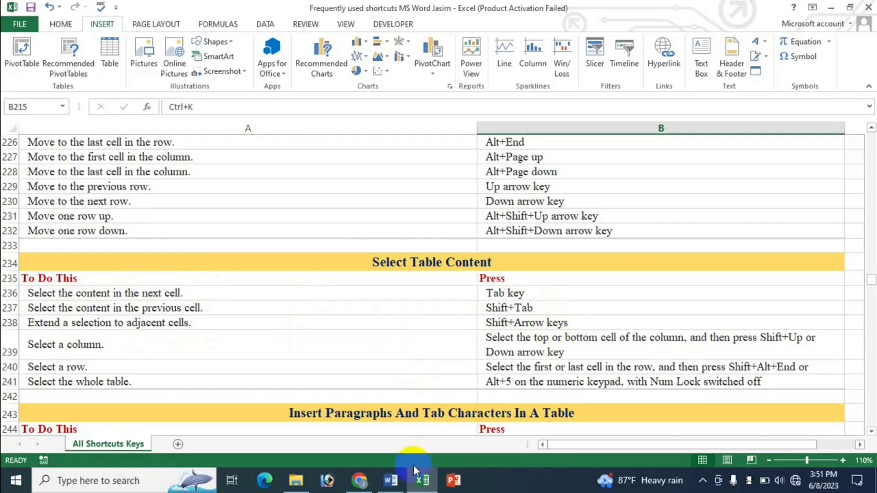
Step: Tab from the Sl No cell through Mouse to Price 5, Shift+Tab back, then scroll the Excel list
{"action": "left_click", "coordinate": [393, 489]}
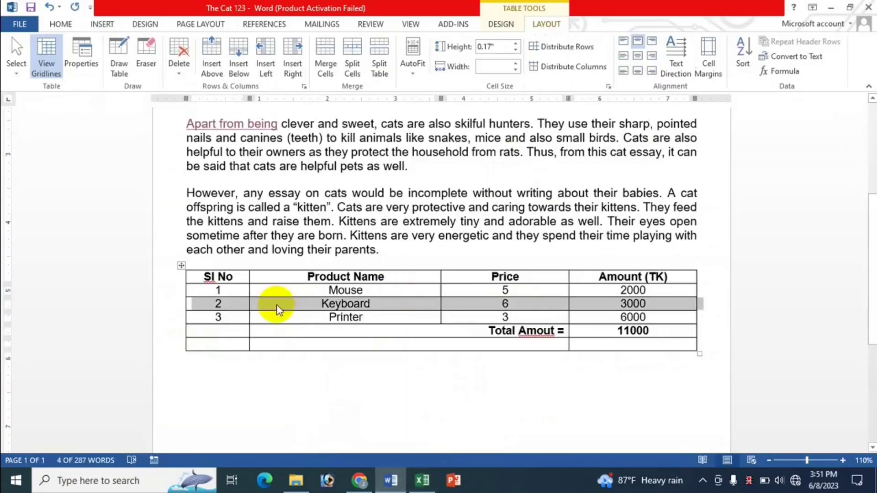
{"action": "left_click", "coordinate": [224, 291]}
{"action": "key", "text": "Tab"}
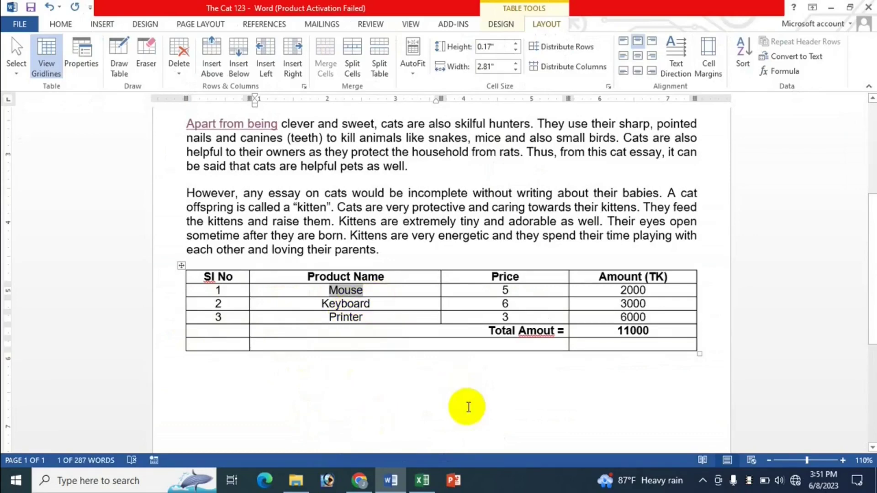
{"action": "key", "text": "Tab"}
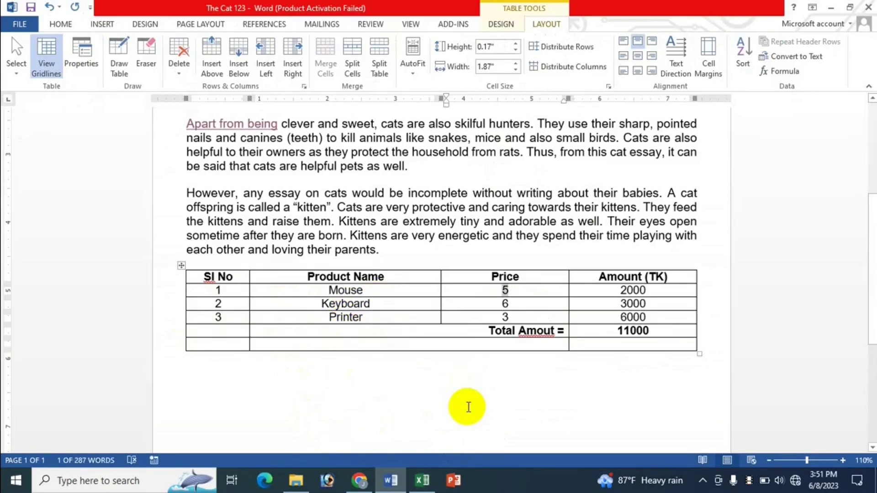
{"action": "key", "text": "shift+Tab"}
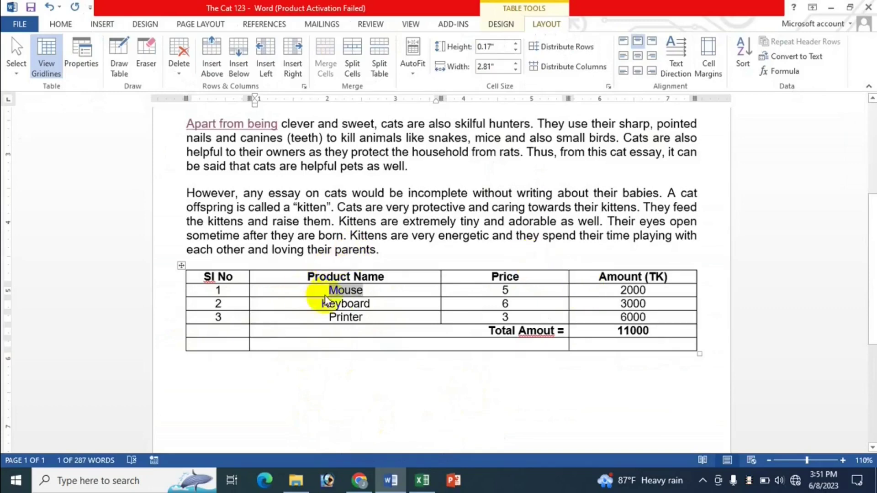
{"action": "key", "text": "shift+Tab"}
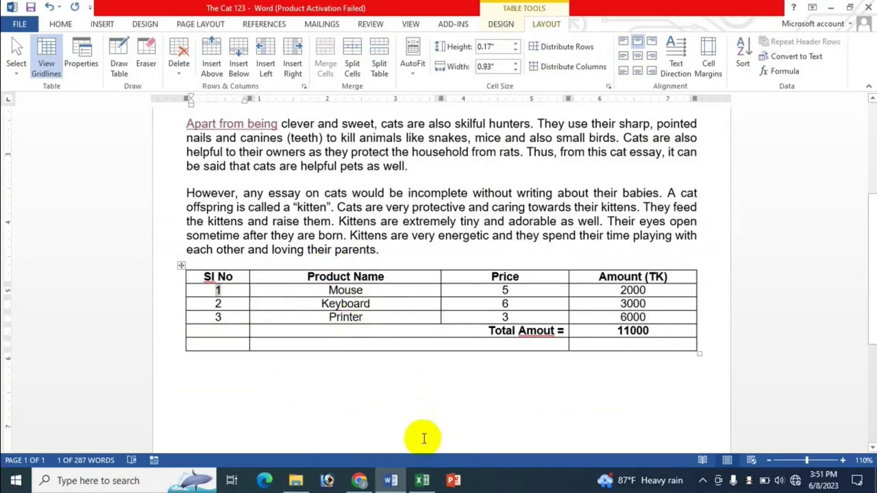
{"action": "left_click", "coordinate": [422, 480]}
{"action": "scroll", "coordinate": [513, 336], "scroll_direction": "down", "scroll_amount": 1}
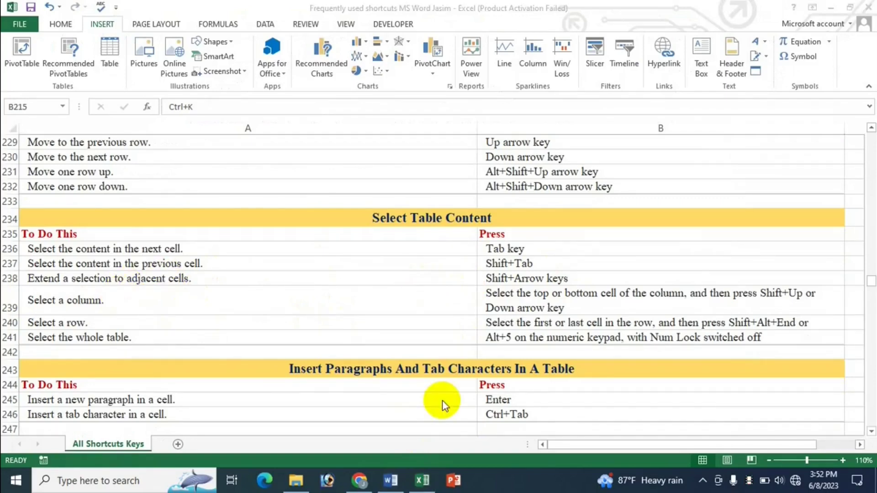
Step: From the Keyboard cell, extend the selection up over Mouse and Product Name, then shrink it back
{"action": "left_click", "coordinate": [390, 485]}
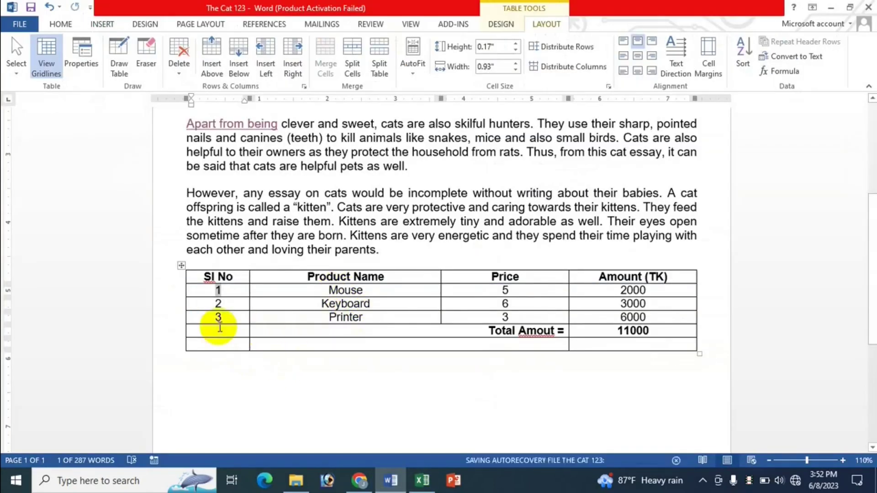
{"action": "left_click", "coordinate": [317, 307]}
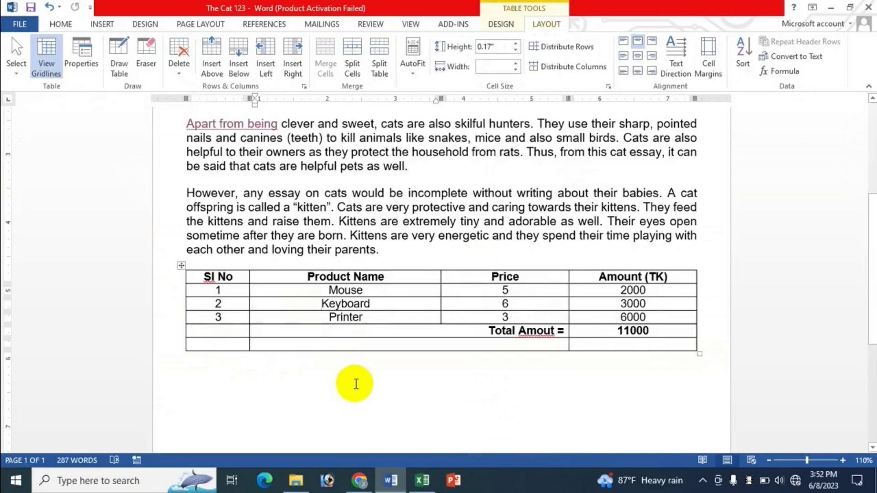
{"action": "key", "text": "shift+Up"}
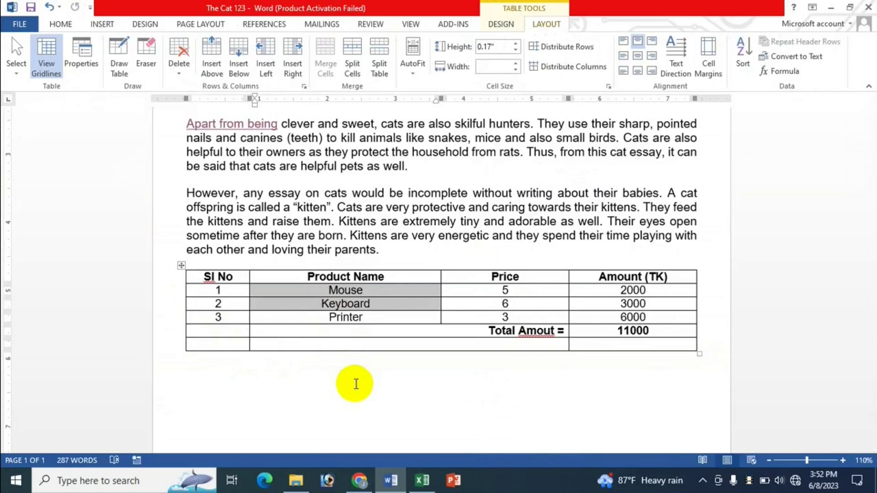
{"action": "key", "text": "shift+Up"}
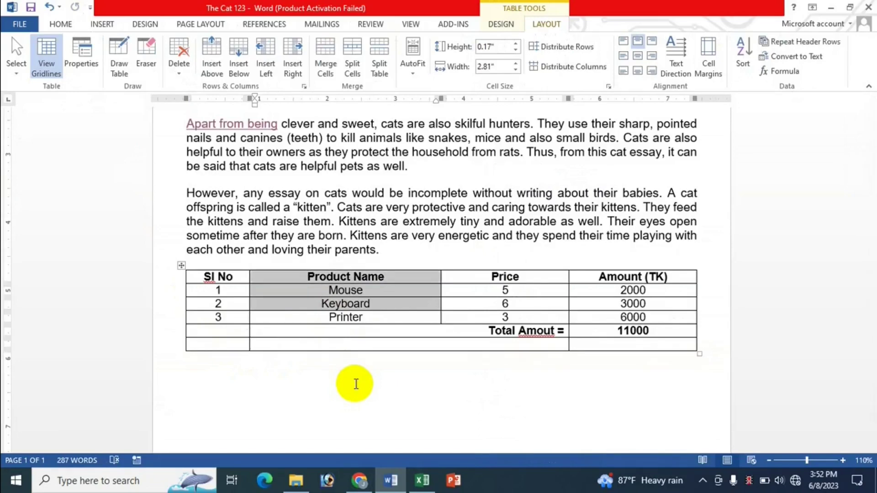
{"action": "key", "text": "shift+Down"}
{"action": "key", "text": "shift+Down"}
{"action": "key", "text": "shift+Down"}
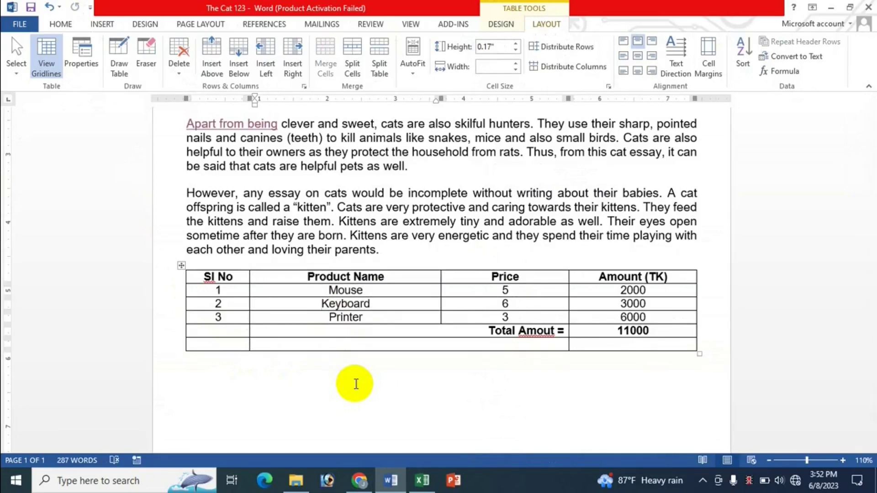
{"action": "key", "text": "shift+Down"}
{"action": "key", "text": "shift+Down"}
{"action": "key", "text": "shift+Up"}
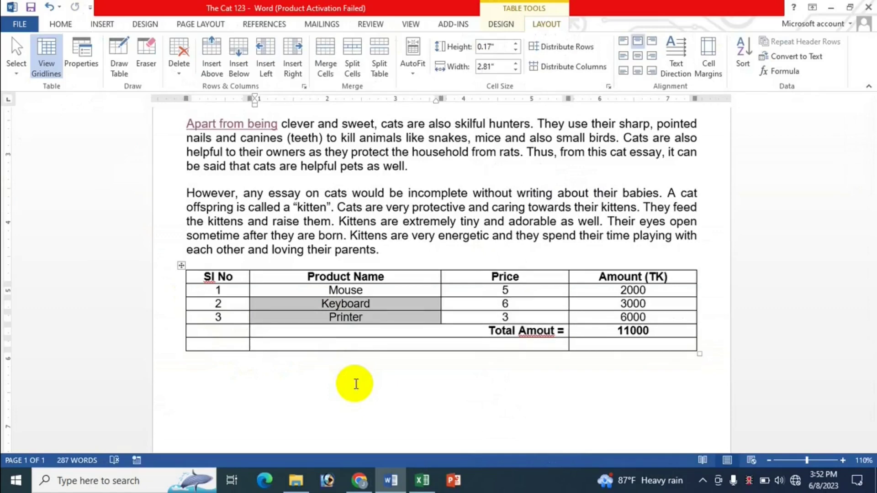
{"action": "key", "text": "Up"}
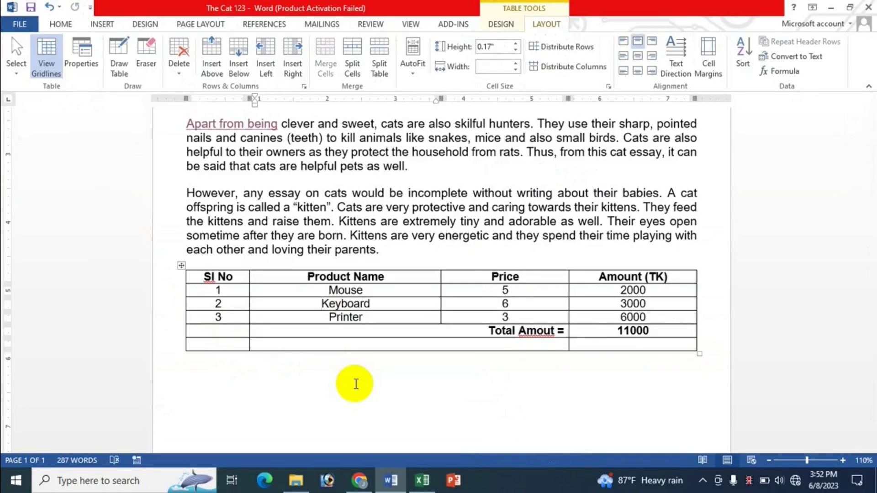
Step: Grow and shrink selections across Keyboard's cells and up to the Mouse row, then return to Excel
{"action": "key", "text": "Down"}
{"action": "key", "text": "shift+Right"}
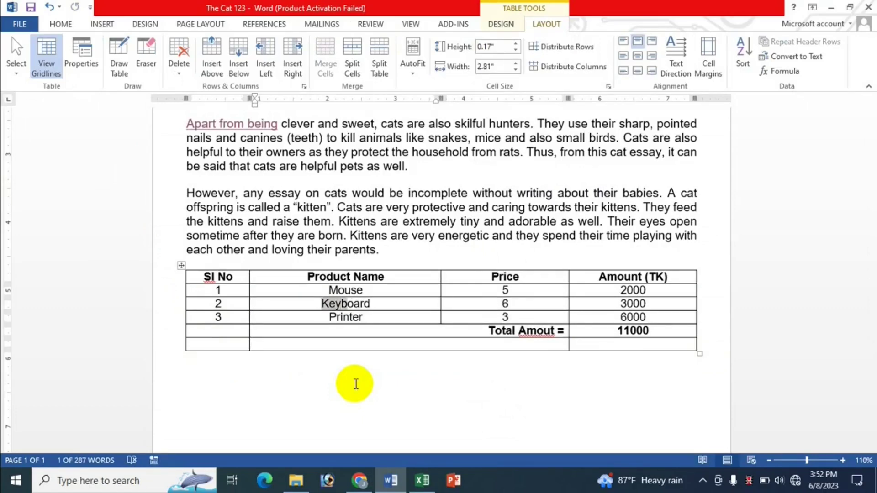
{"action": "key", "text": "shift+Right"}
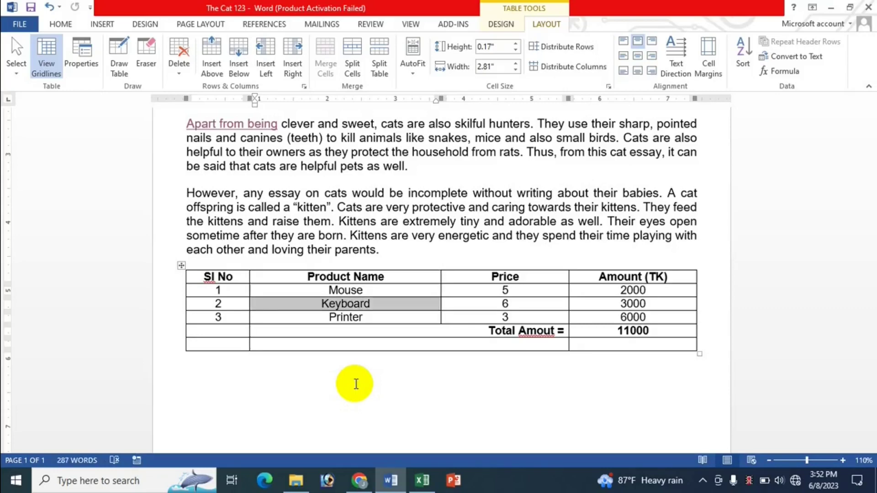
{"action": "key", "text": "shift+Right"}
{"action": "key", "text": "shift+Right"}
{"action": "key", "text": "shift+Left"}
{"action": "key", "text": "shift+Left"}
{"action": "key", "text": "Left"}
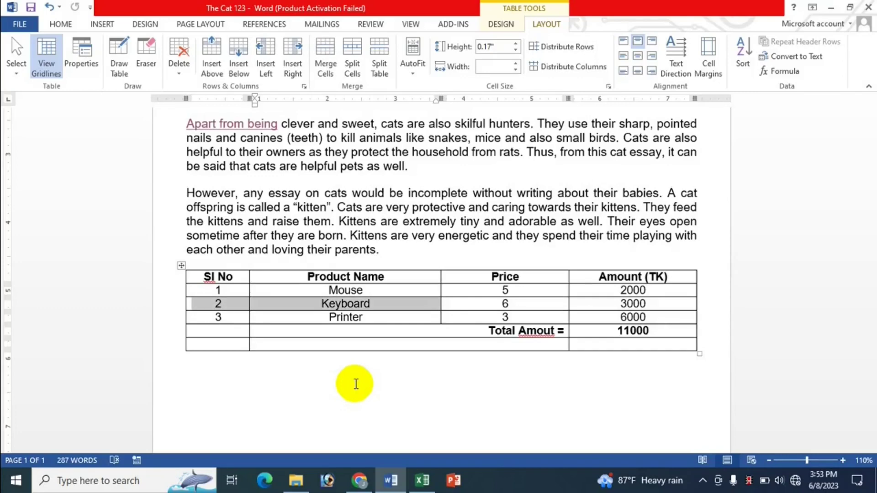
{"action": "key", "text": "shift+Up"}
{"action": "key", "text": "shift+Down"}
{"action": "key", "text": "Left"}
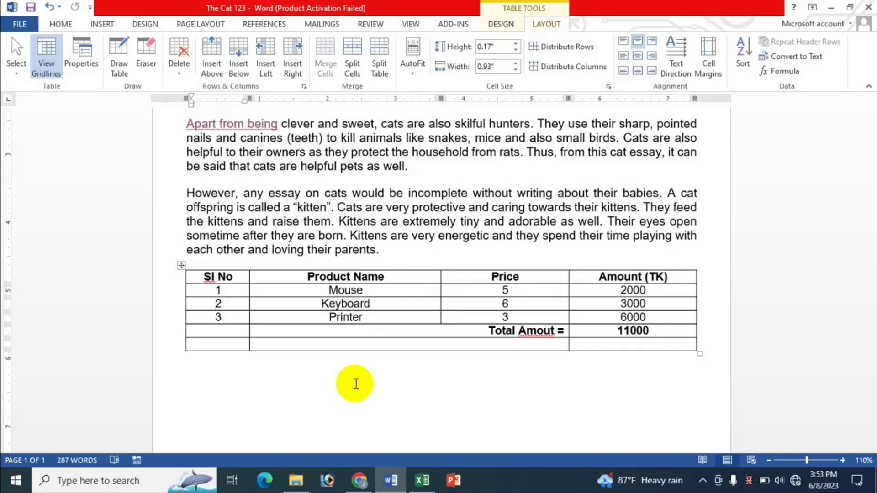
{"action": "key", "text": "alt+Tab"}
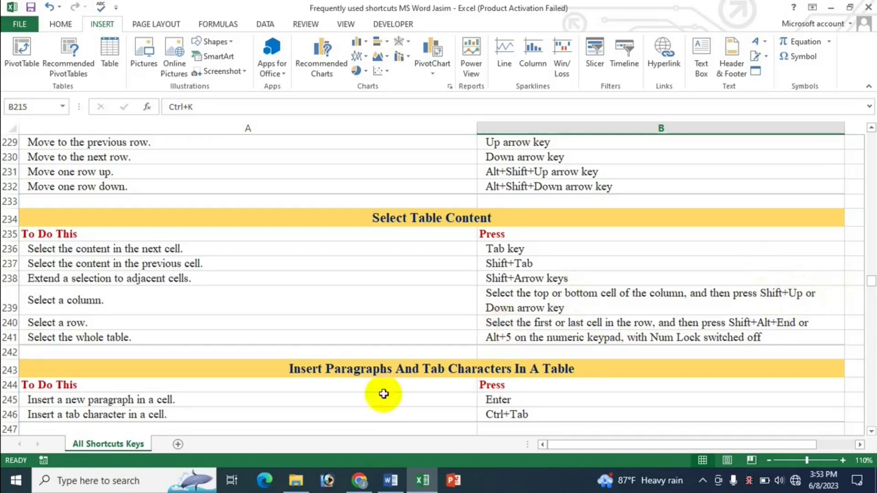
Step: Starting at Mouse, extend the selection with Shift+Down over Keyboard and Printer, then view Excel
{"action": "left_click", "coordinate": [391, 480]}
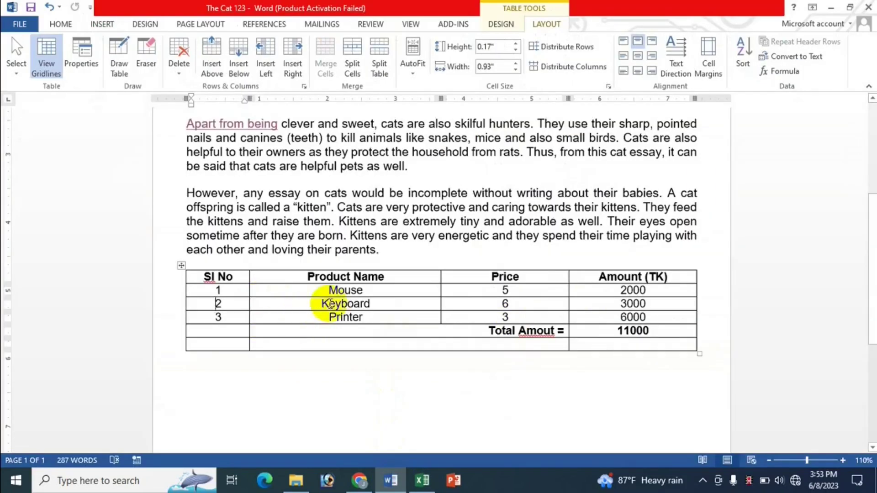
{"action": "left_click", "coordinate": [308, 305]}
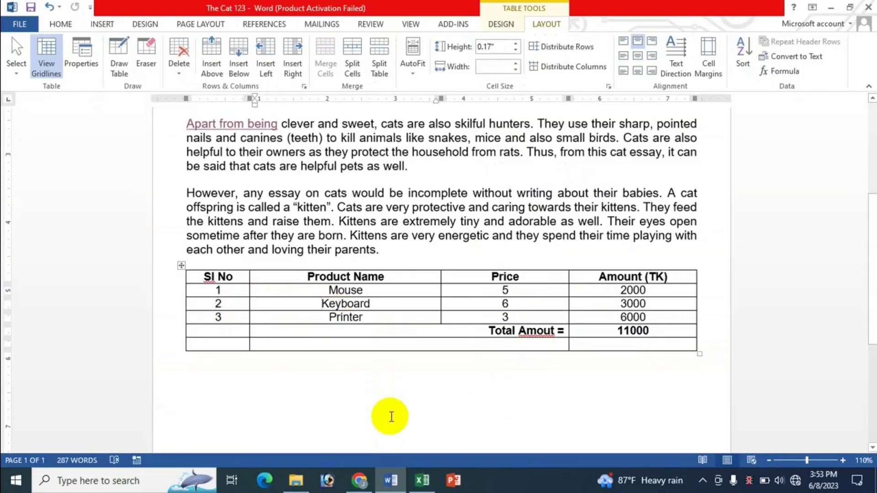
{"action": "key", "text": "shift+Up"}
{"action": "key", "text": "shift+Up"}
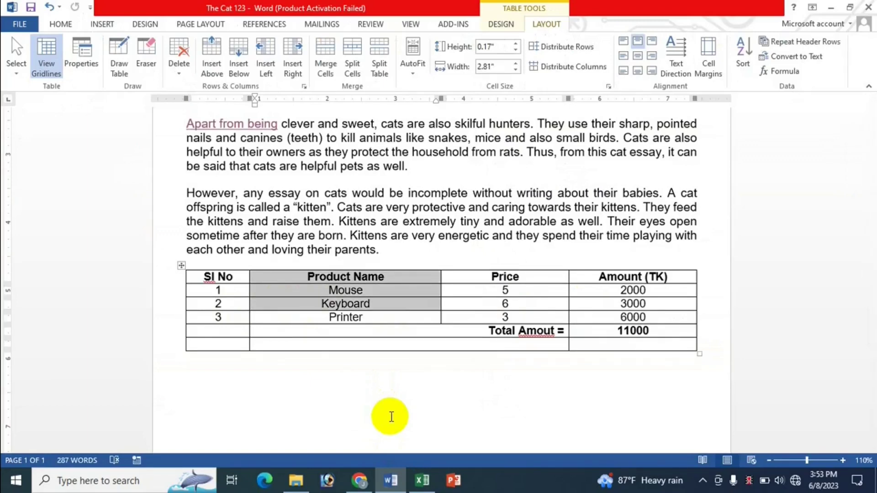
{"action": "key", "text": "Down"}
{"action": "key", "text": "Up"}
{"action": "key", "text": "Up"}
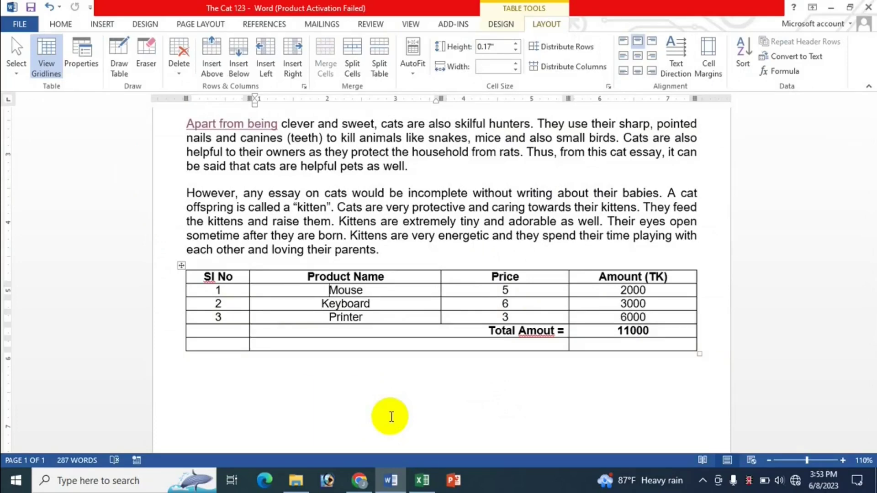
{"action": "key", "text": "shift+Down"}
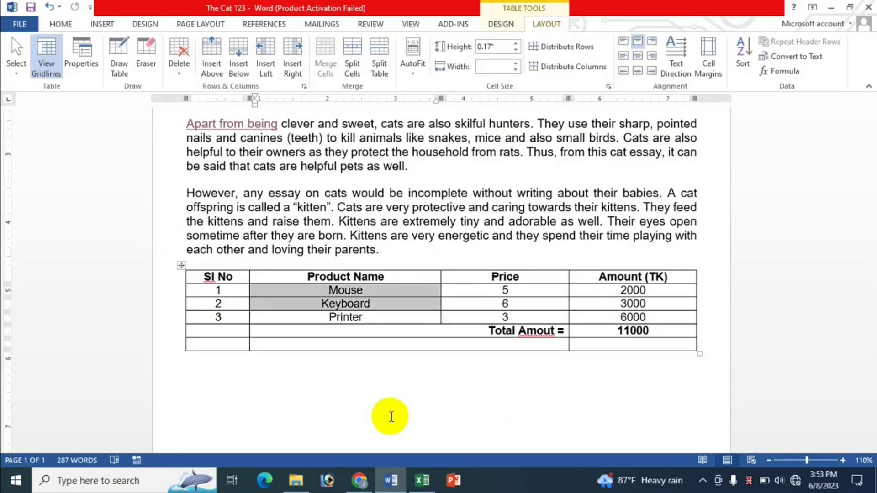
{"action": "key", "text": "shift+Down"}
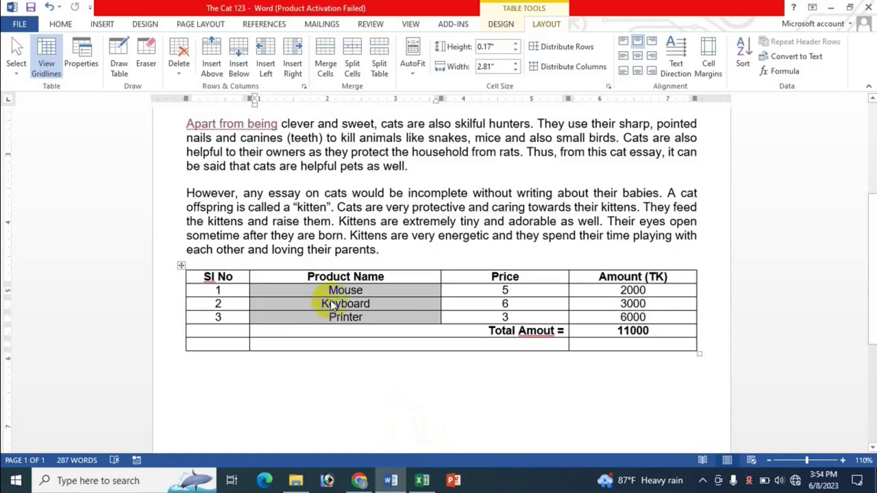
{"action": "left_click", "coordinate": [422, 480]}
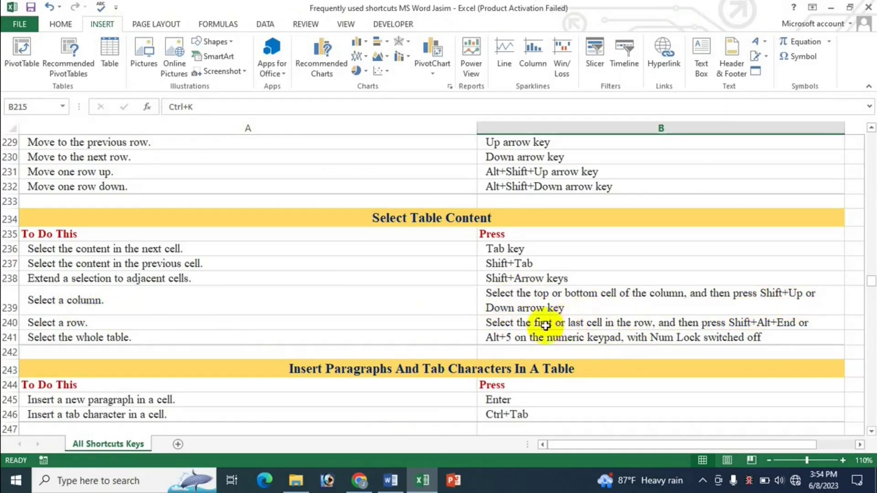
Step: Select cell A240 'Select a row.' to read its Shift+Alt+End shortcut
{"action": "left_click", "coordinate": [107, 325]}
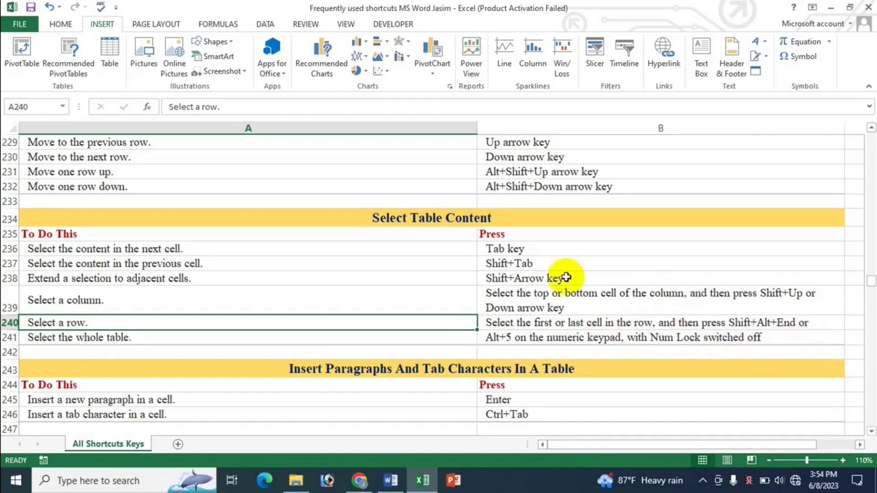
{"action": "left_click", "coordinate": [391, 480]}
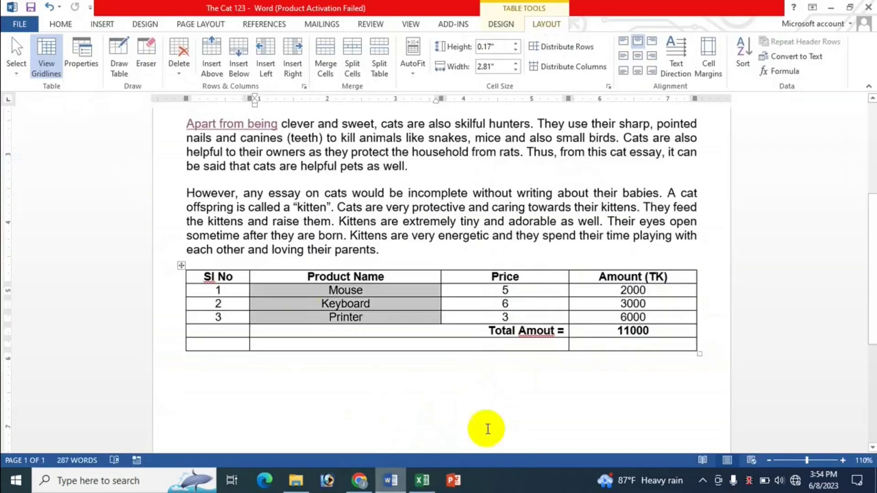
{"action": "left_click", "coordinate": [284, 318]}
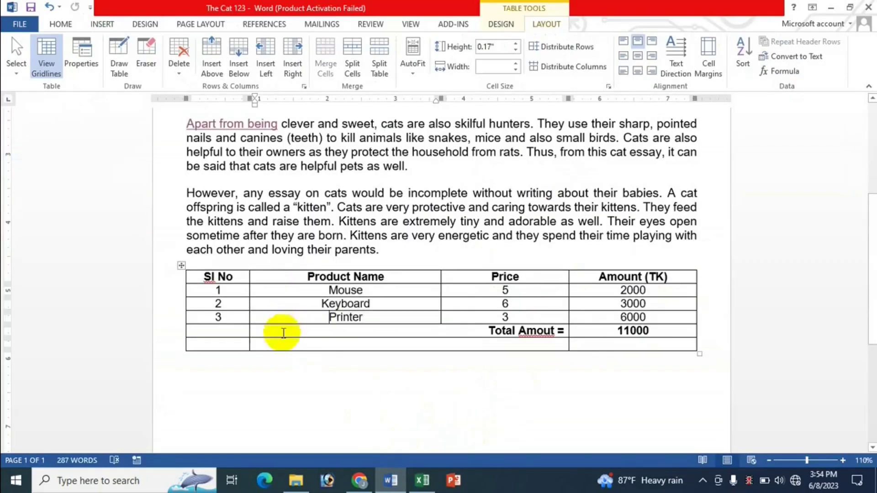
{"action": "left_click", "coordinate": [232, 318]}
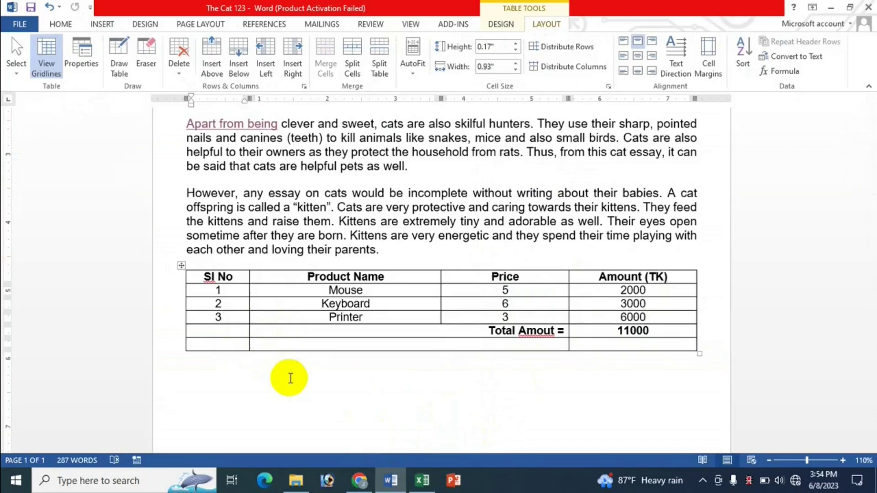
{"action": "key", "text": "alt+shift+End"}
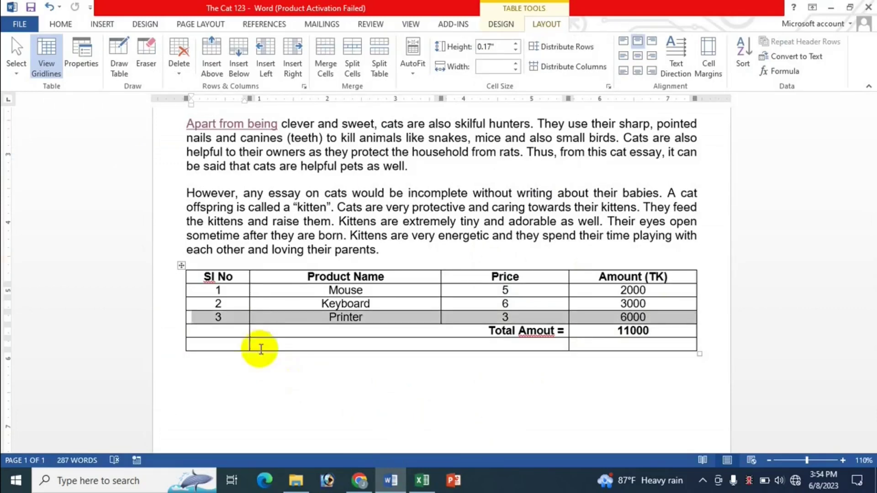
{"action": "left_click", "coordinate": [232, 320]}
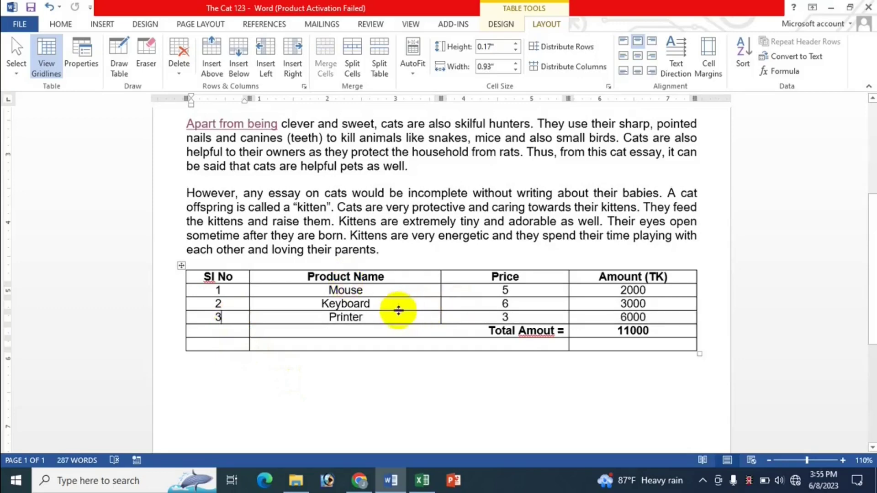
{"action": "left_click", "coordinate": [398, 303]}
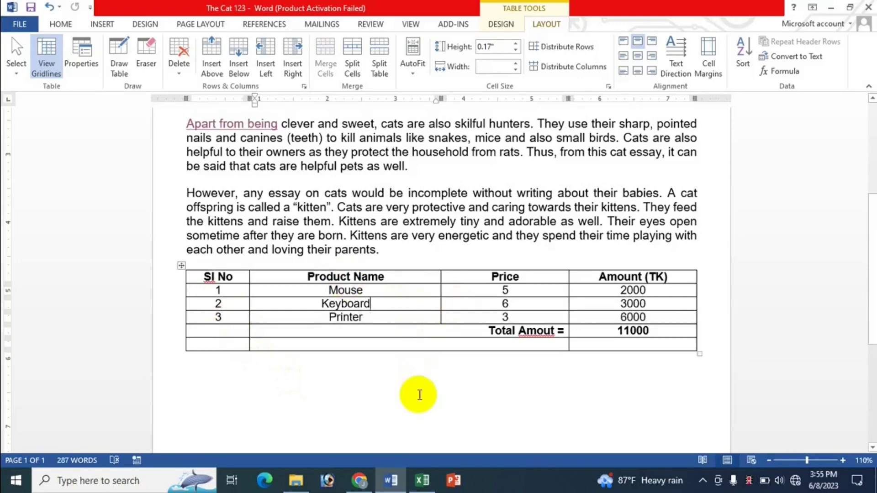
{"action": "key", "text": "alt+shift+End"}
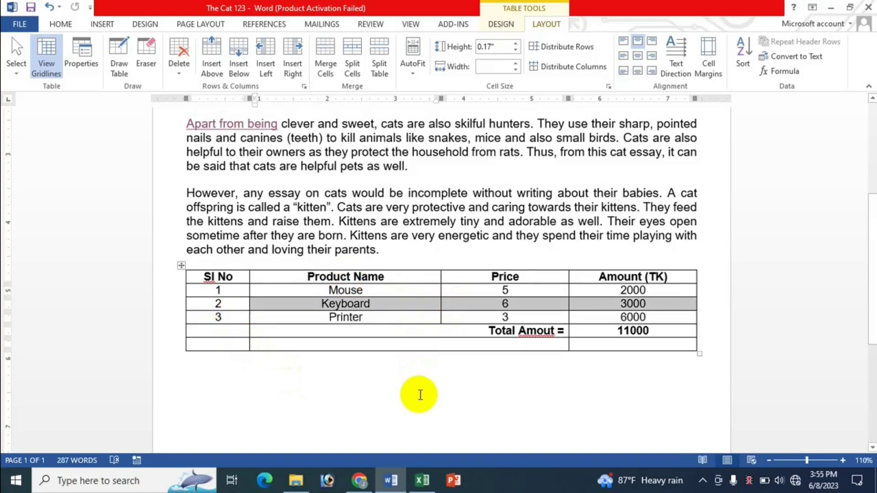
{"action": "left_click", "coordinate": [501, 304]}
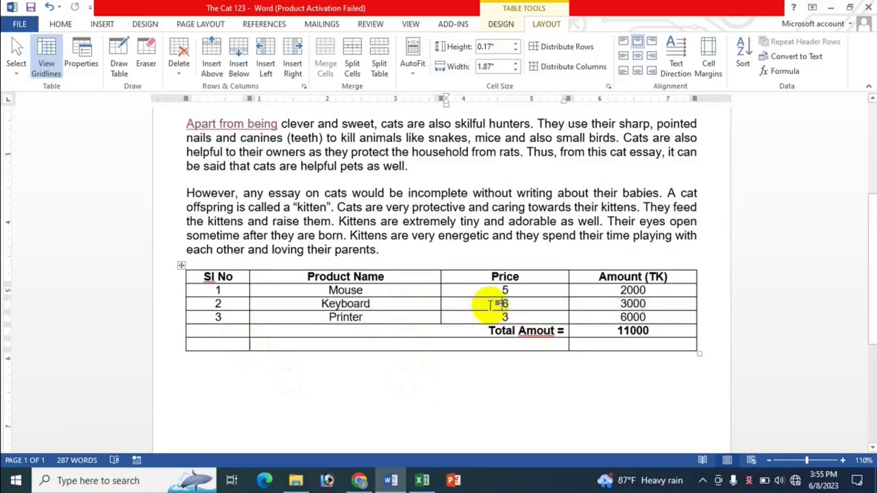
{"action": "key", "text": "alt+shift+End"}
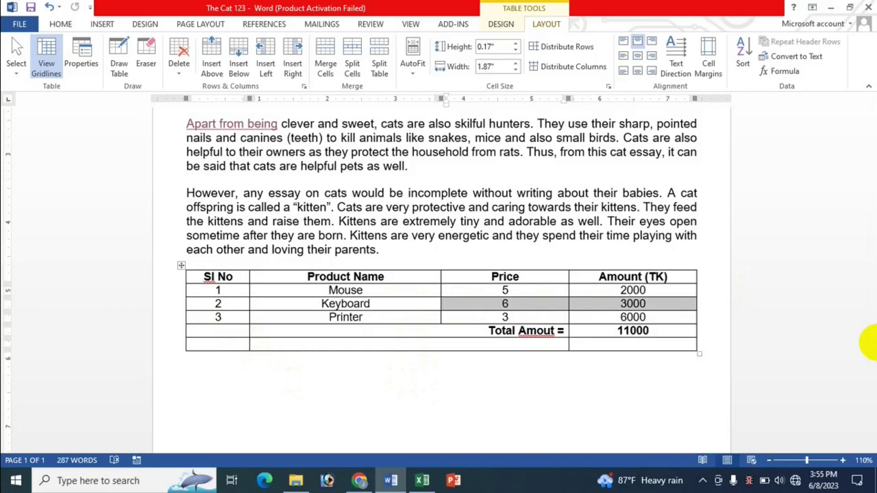
{"action": "left_click", "coordinate": [502, 304]}
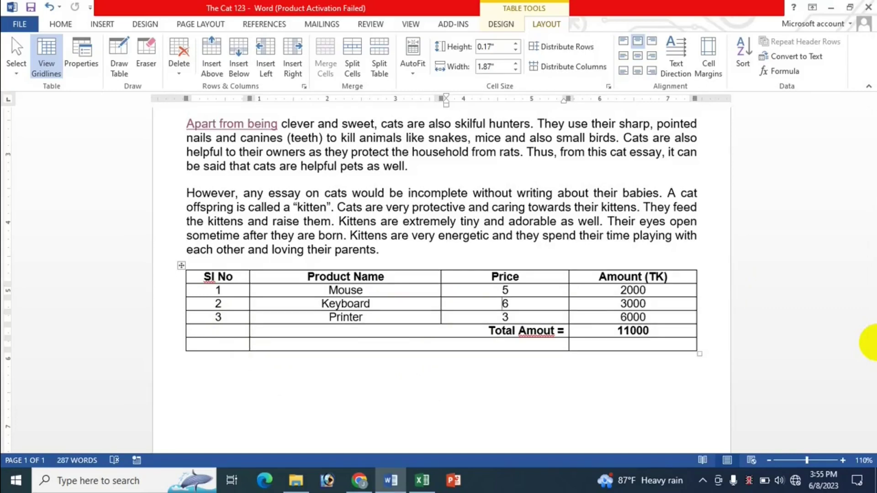
{"action": "key", "text": "shift+Left"}
{"action": "key", "text": "shift+Left"}
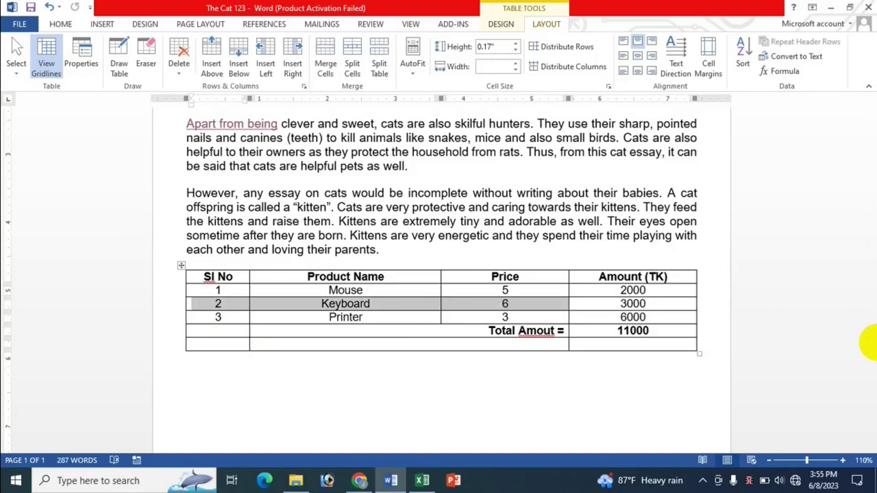
{"action": "key", "text": "Left"}
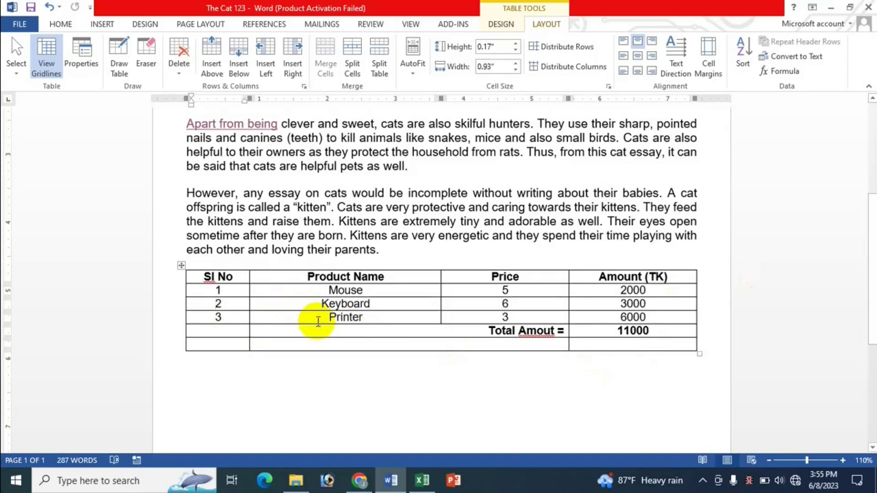
{"action": "left_click", "coordinate": [319, 321]}
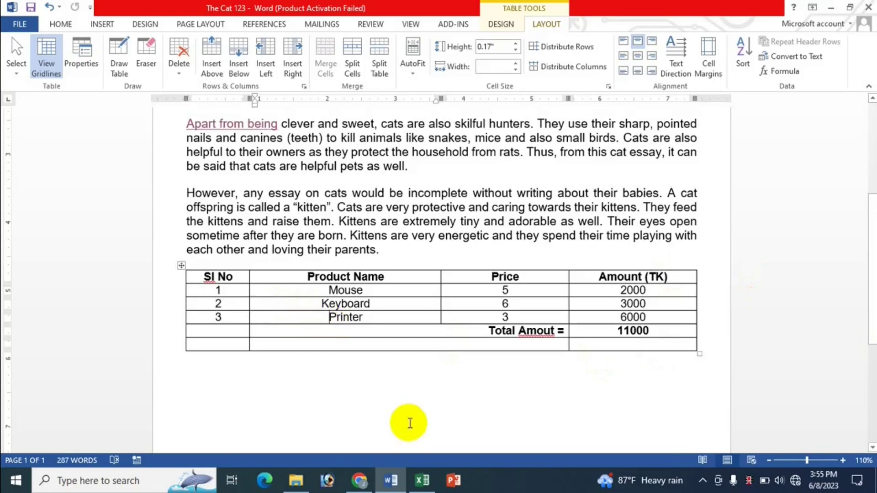
{"action": "key", "text": "shift+Left"}
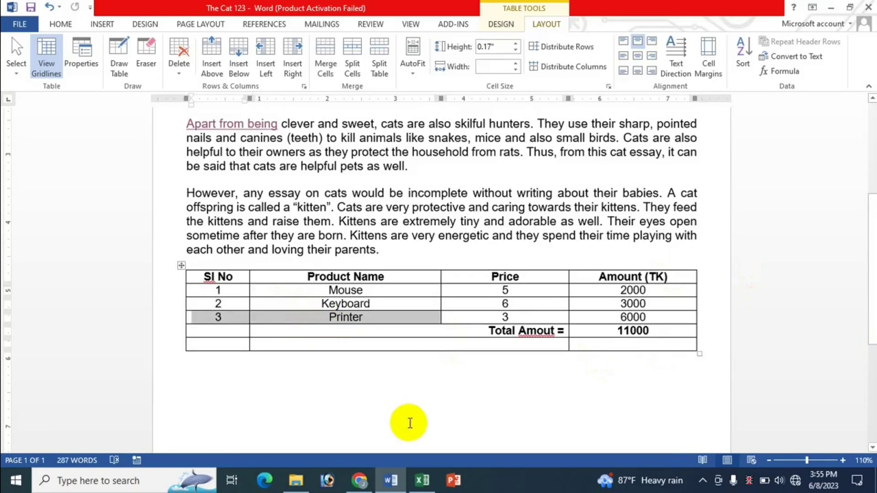
{"action": "key", "text": "Right"}
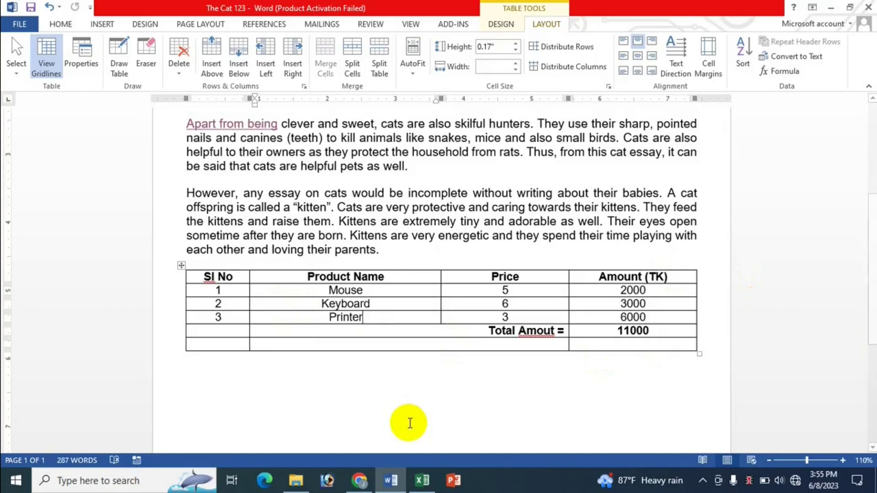
{"action": "key", "text": "shift+Right"}
{"action": "key", "text": "shift+Right"}
{"action": "key", "text": "shift+Right"}
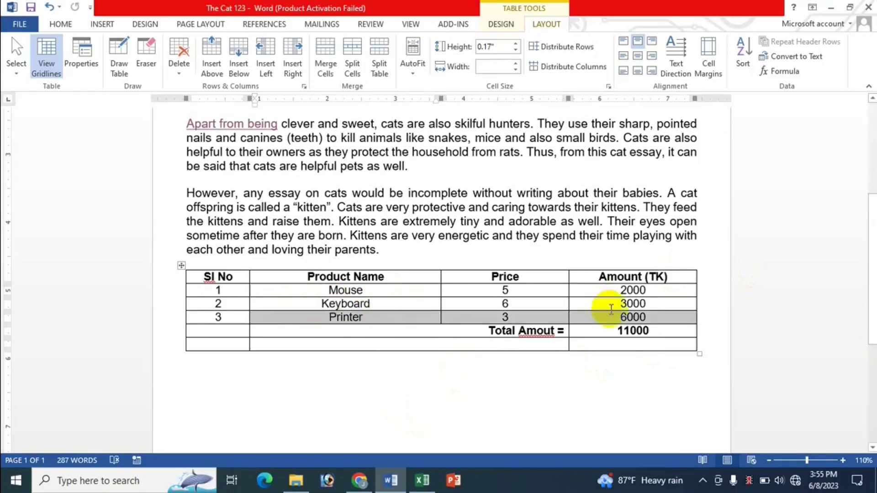
{"action": "left_click", "coordinate": [652, 305]}
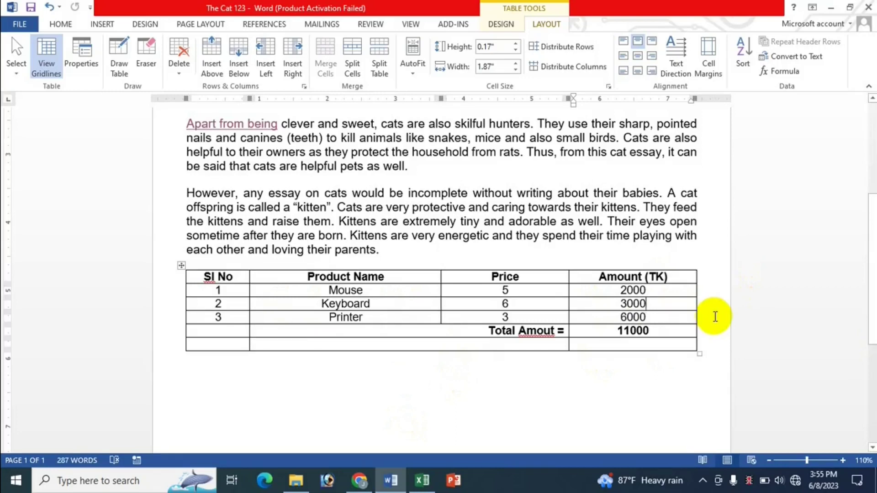
{"action": "key", "text": "shift+Home"}
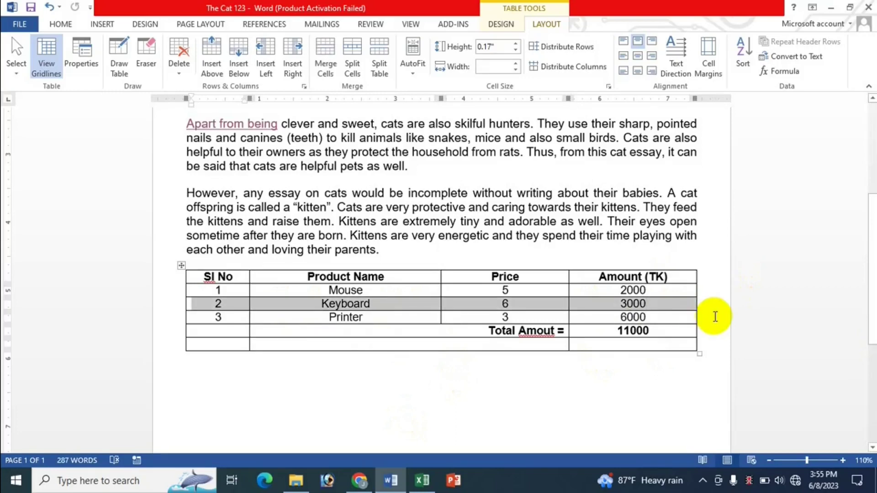
{"action": "left_click", "coordinate": [217, 318]}
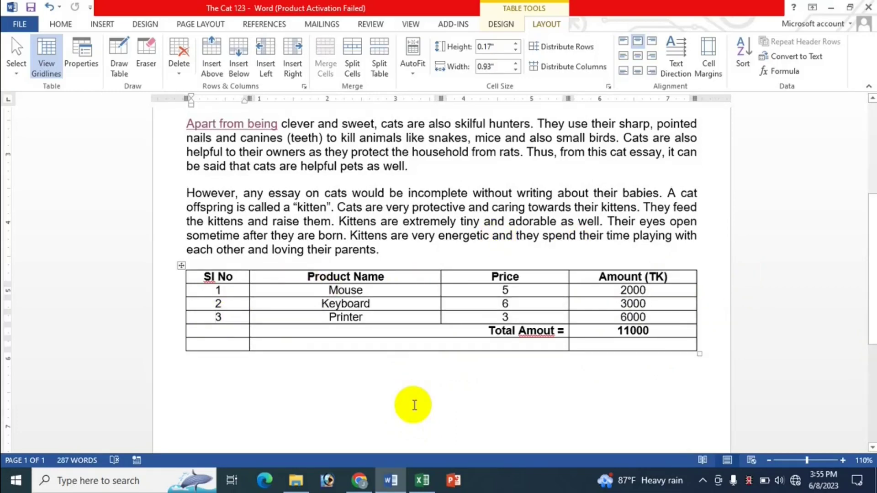
{"action": "key", "text": "alt+shift+End"}
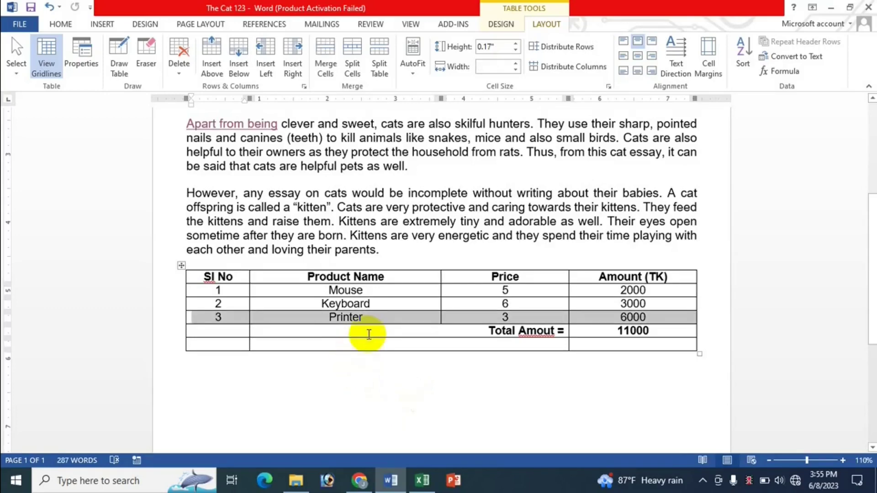
{"action": "left_click", "coordinate": [406, 290]}
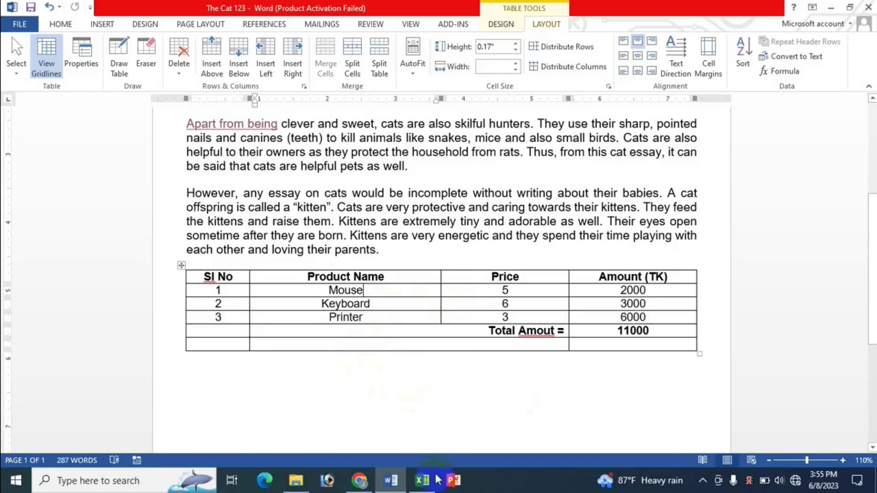
{"action": "left_click", "coordinate": [422, 481]}
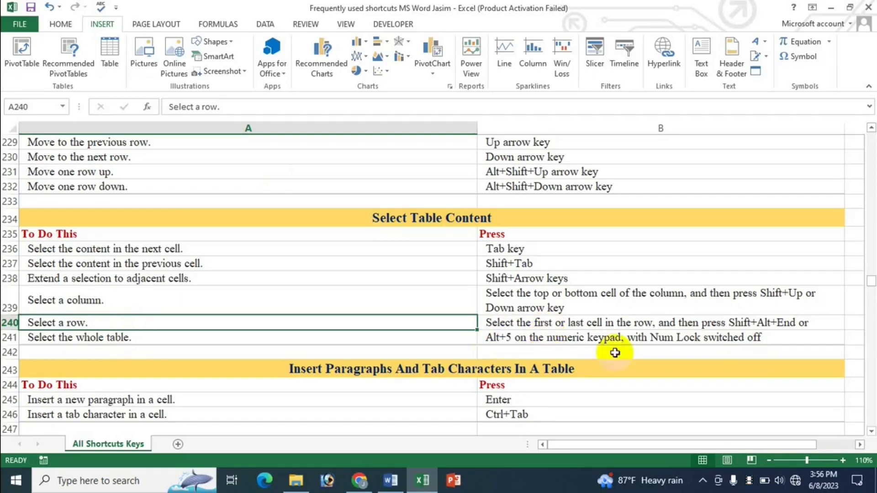
{"action": "left_click_drag", "start_coordinate": [532, 340], "coordinate": [554, 341]}
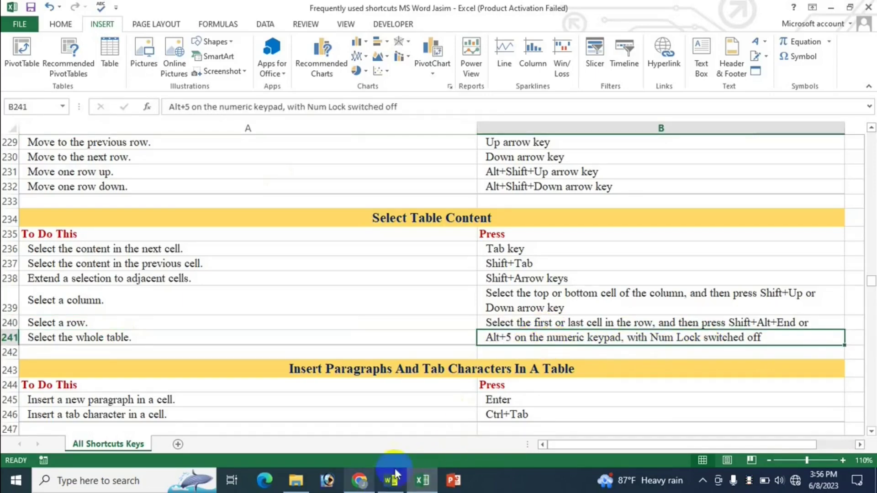
{"action": "left_click", "coordinate": [391, 480]}
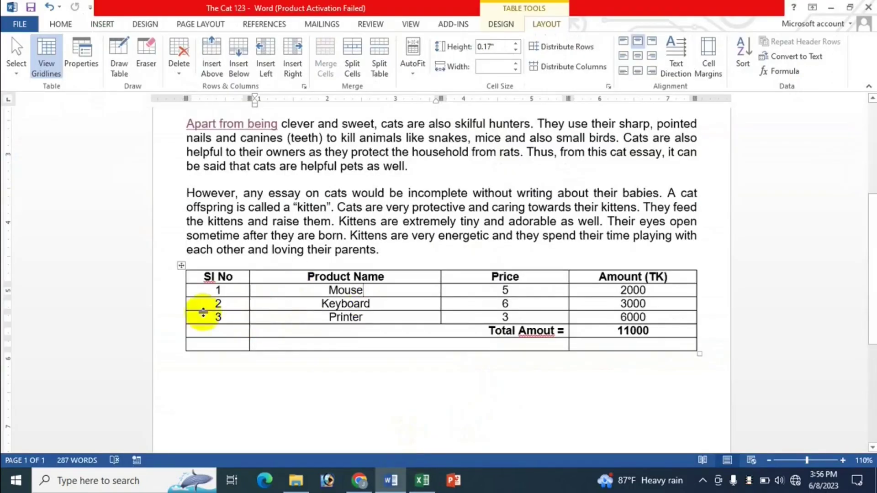
Step: Delete the stray ♣ after 3 in row 3's number cell, then select the whole table with Alt+5
{"action": "left_click", "coordinate": [227, 322]}
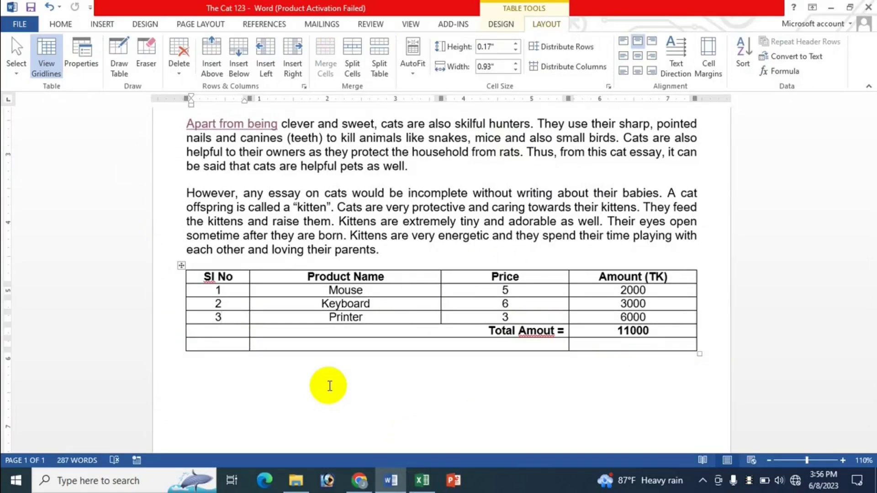
{"action": "type", "text": "♣"}
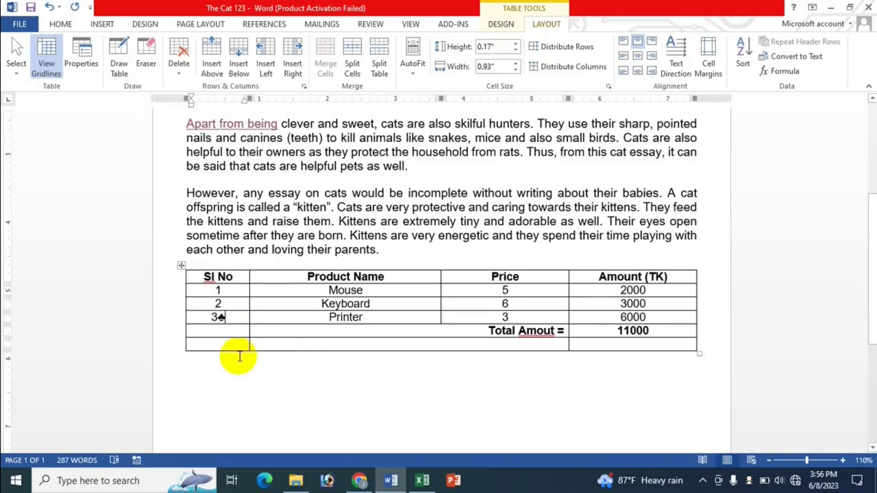
{"action": "key", "text": "BackSpace"}
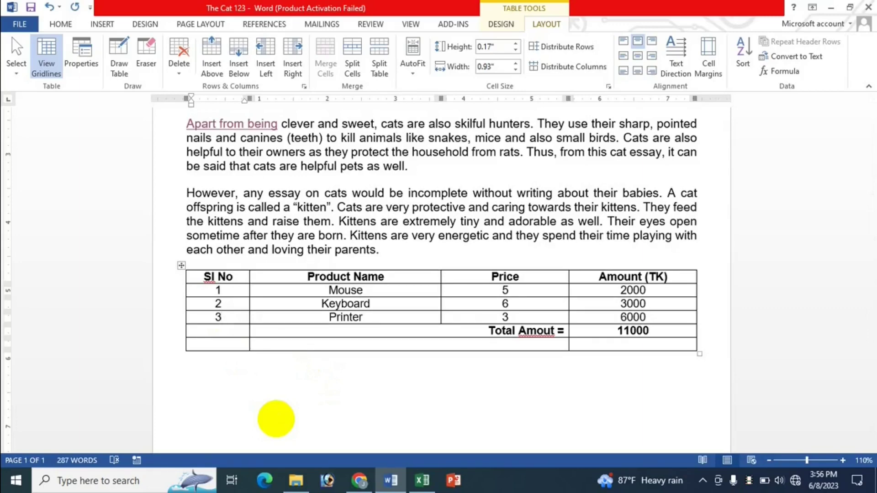
{"action": "key", "text": "alt+KP_5"}
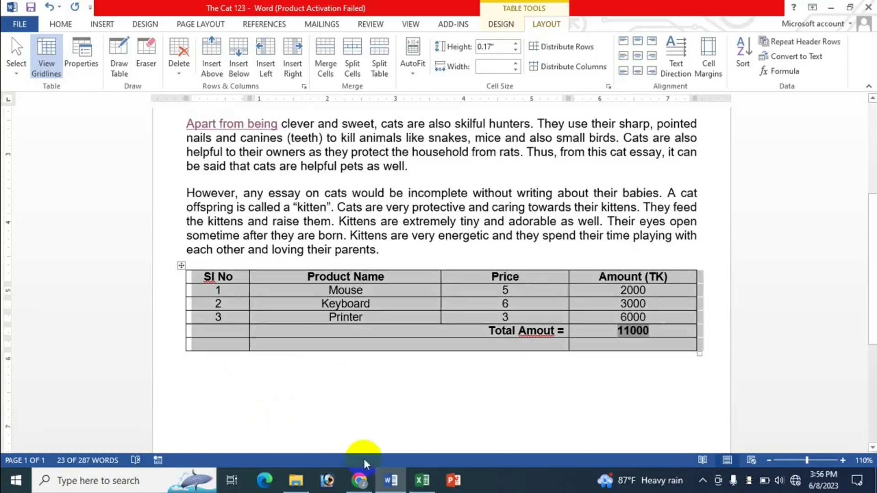
{"action": "left_click", "coordinate": [425, 477]}
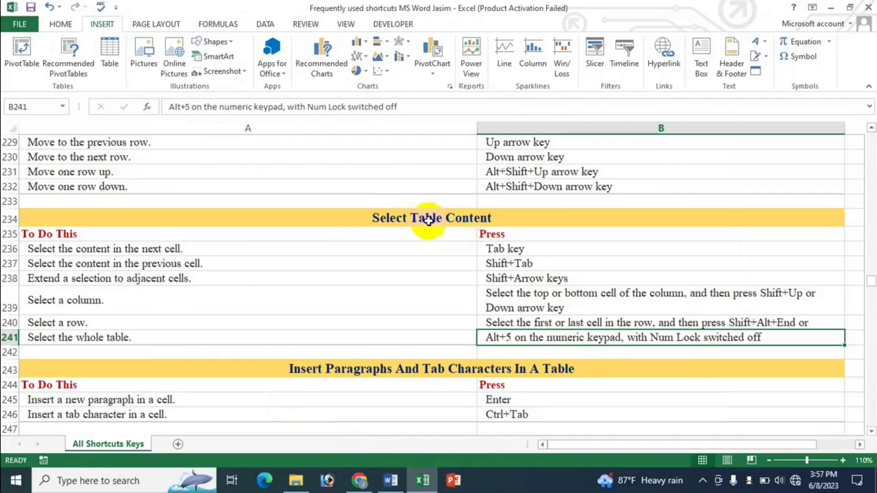
{"action": "left_click", "coordinate": [455, 310]}
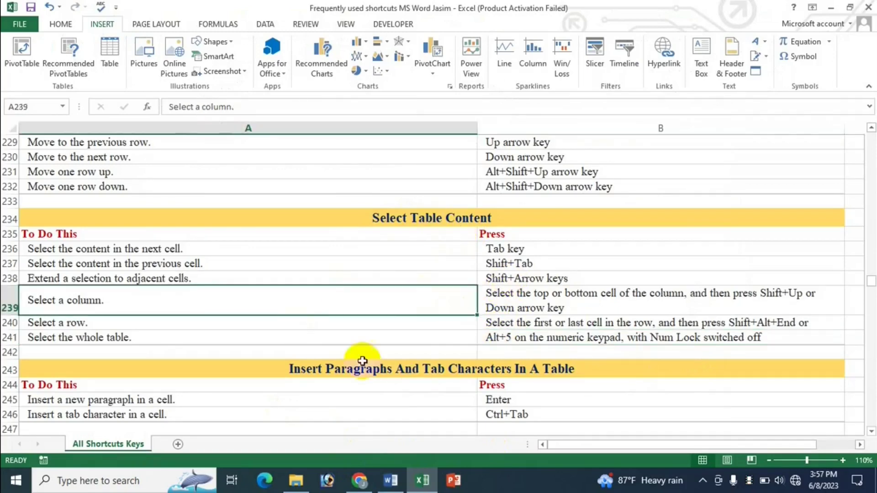
{"action": "scroll", "coordinate": [405, 307], "scroll_direction": "down", "scroll_amount": 2}
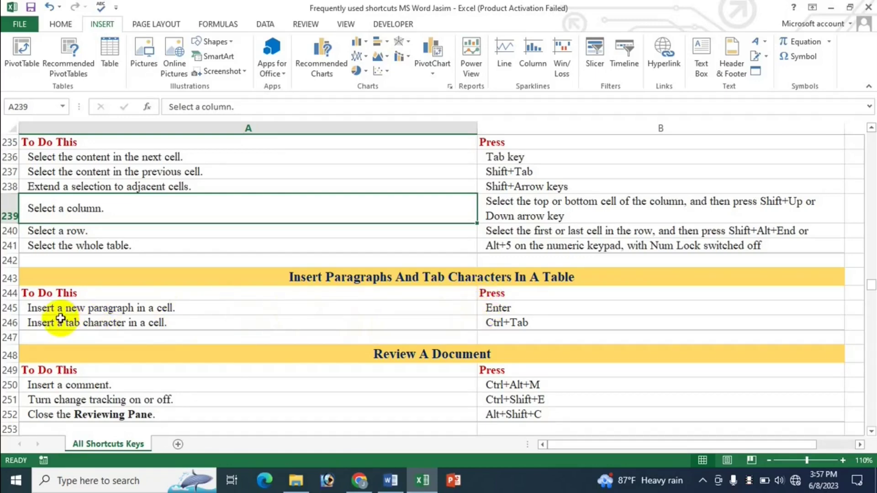
{"action": "left_click", "coordinate": [203, 310]}
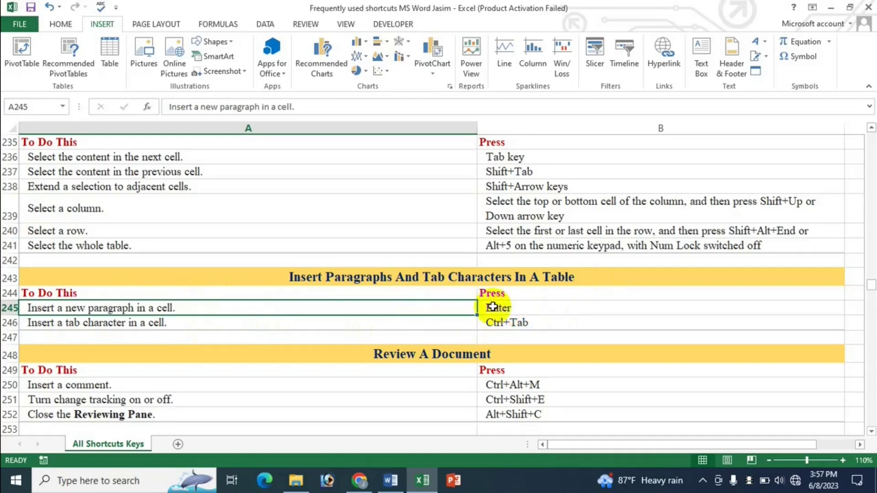
{"action": "left_click", "coordinate": [394, 480]}
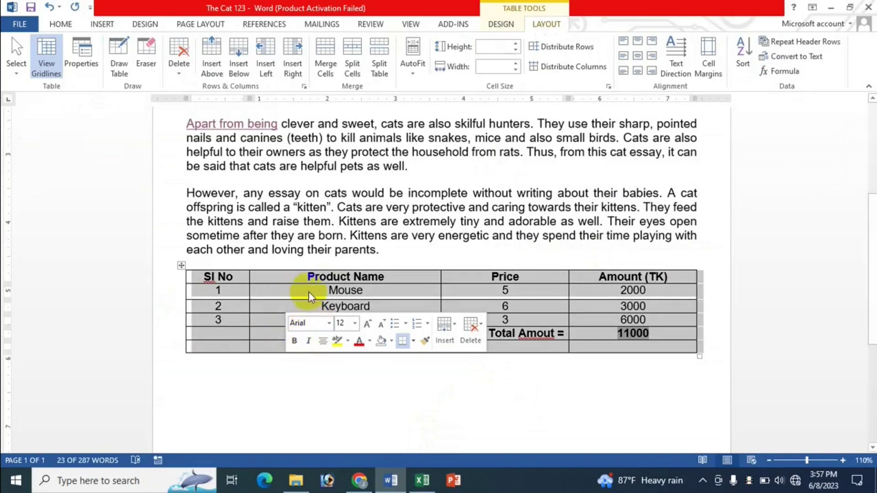
Step: Add lines 'kldsklsd' and 'dsfkds' under Keyboard in its table cell
{"action": "left_click", "coordinate": [296, 292]}
{"action": "left_click", "coordinate": [387, 310]}
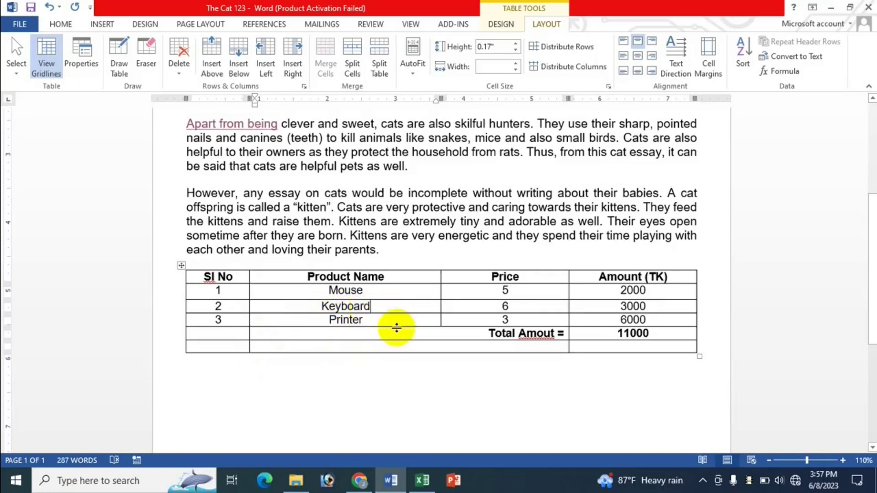
{"action": "key", "text": "Return"}
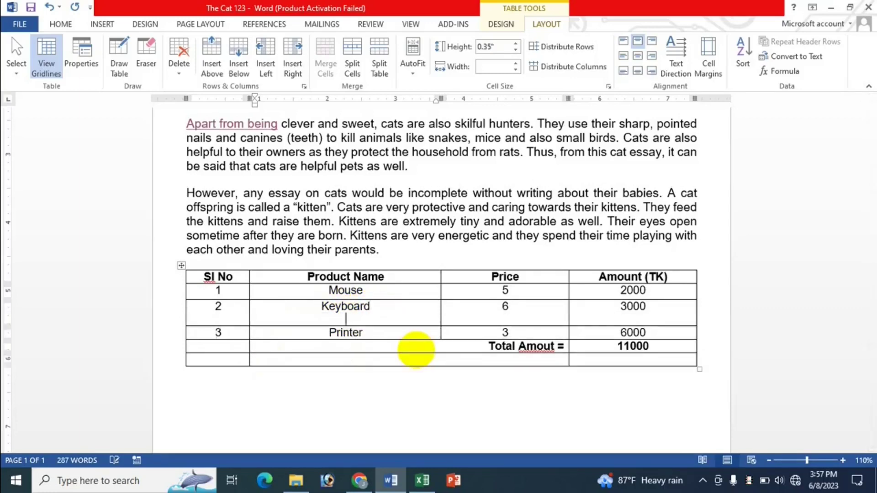
{"action": "type", "text": "kldsklsd"}
{"action": "key", "text": "Return"}
{"action": "type", "text": "dsfkds"}
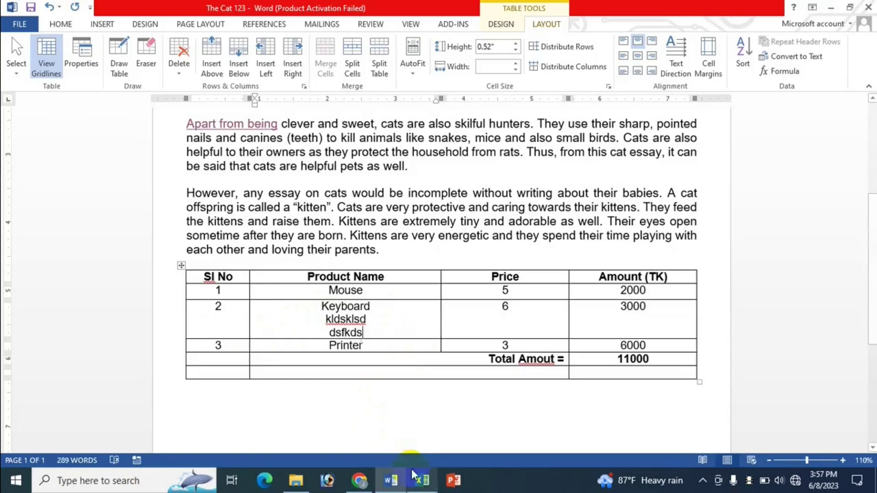
Step: Add an empty line under Keyboard and lines 'fdsf' and 'dsfsd' under Printer, checking the Excel list
{"action": "left_click", "coordinate": [422, 481]}
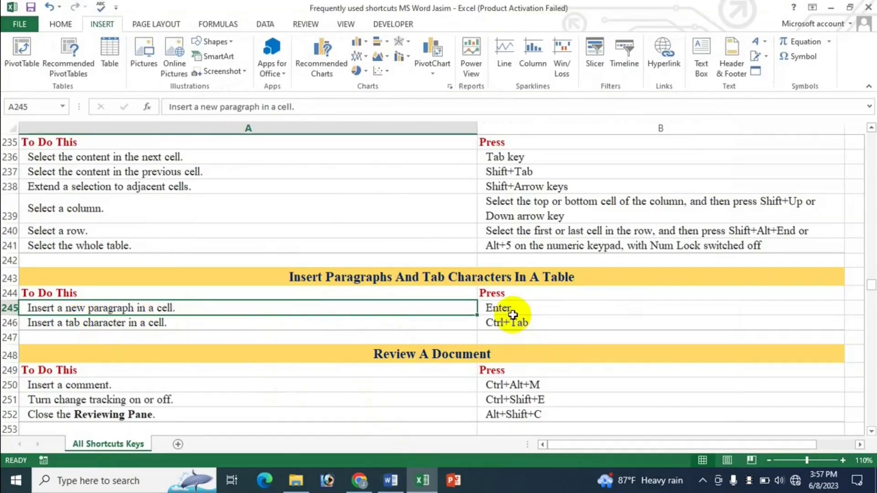
{"action": "left_click", "coordinate": [390, 480]}
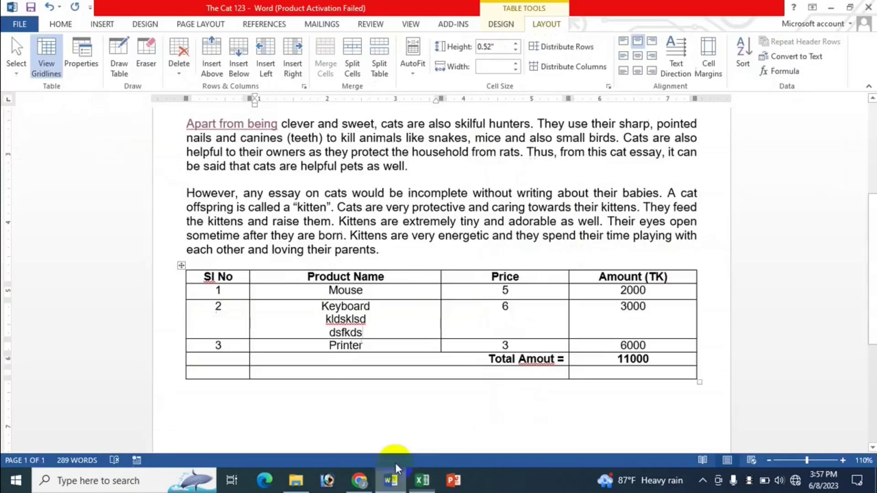
{"action": "key", "text": "Return"}
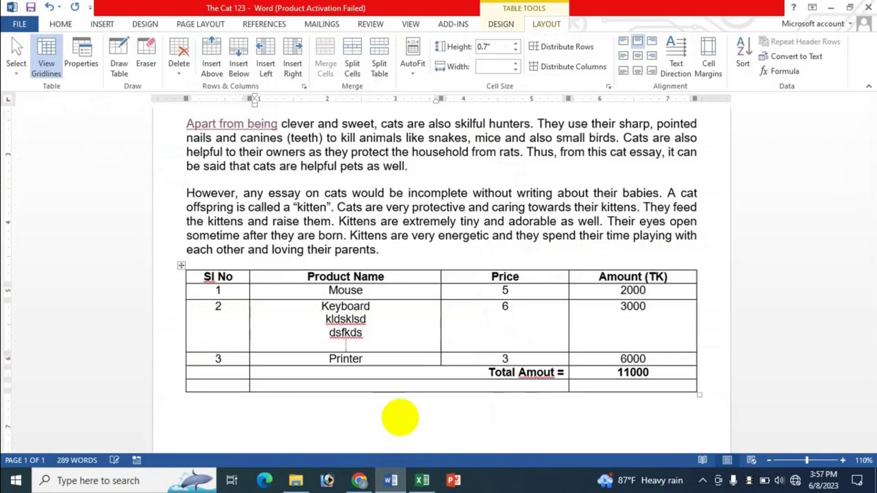
{"action": "key", "text": "Down"}
{"action": "key", "text": "Return"}
{"action": "type", "text": "fdsf"}
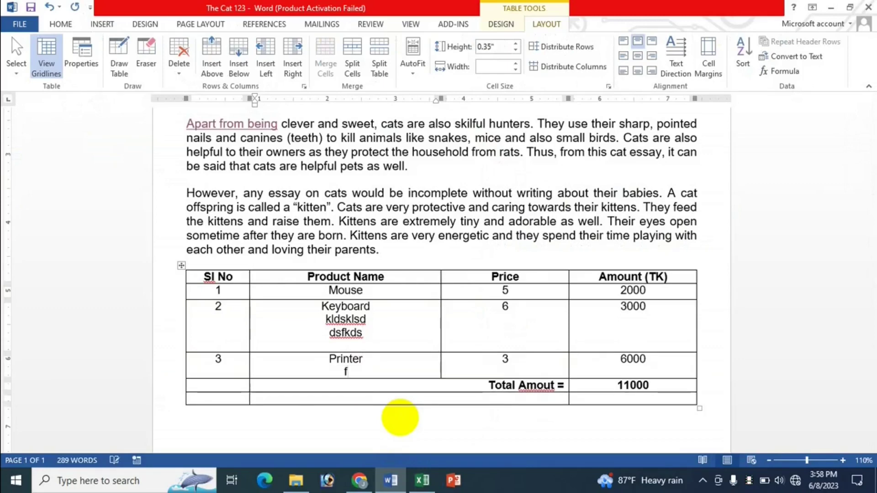
{"action": "key", "text": "Return"}
{"action": "type", "text": "dsfsd"}
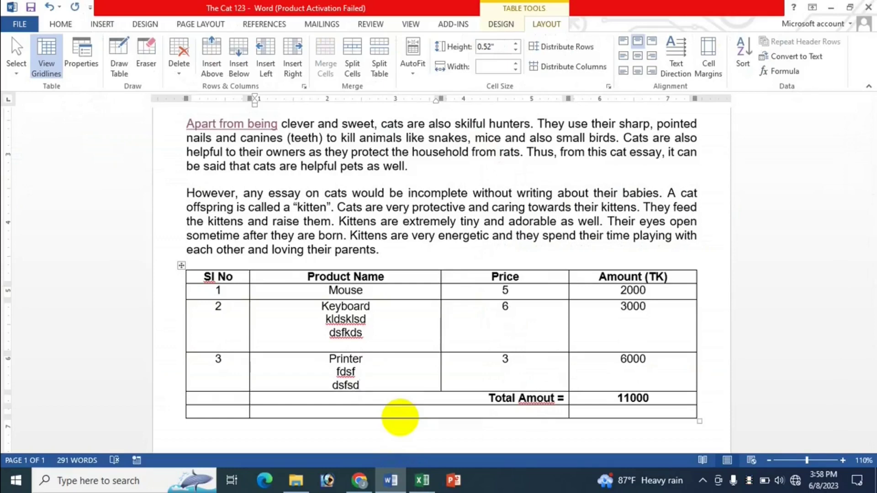
{"action": "left_click", "coordinate": [421, 482]}
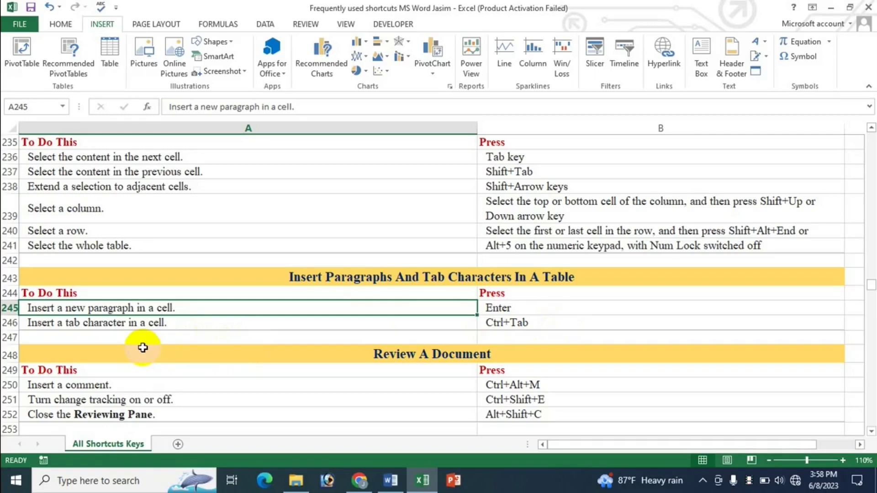
{"action": "left_click", "coordinate": [391, 480]}
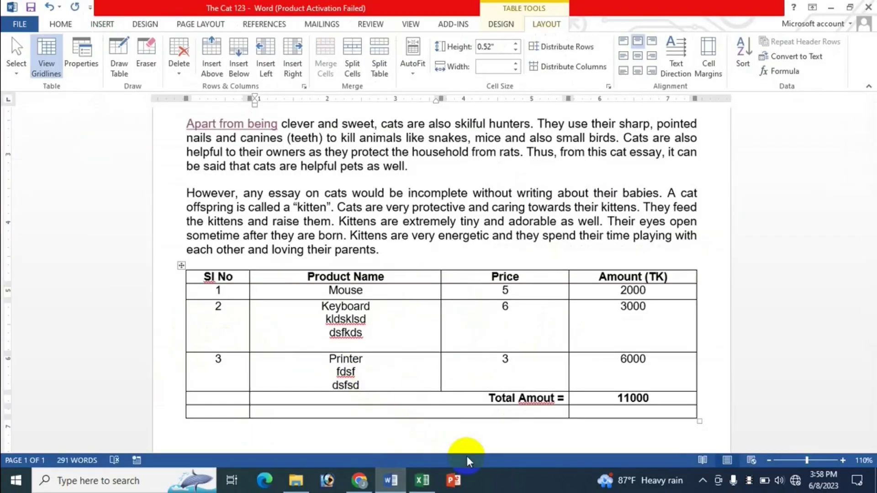
Step: Add a left-aligned line 'fdsf dfds kfds dsfkds df' below the Printer cell's entries
{"action": "key", "text": "Return"}
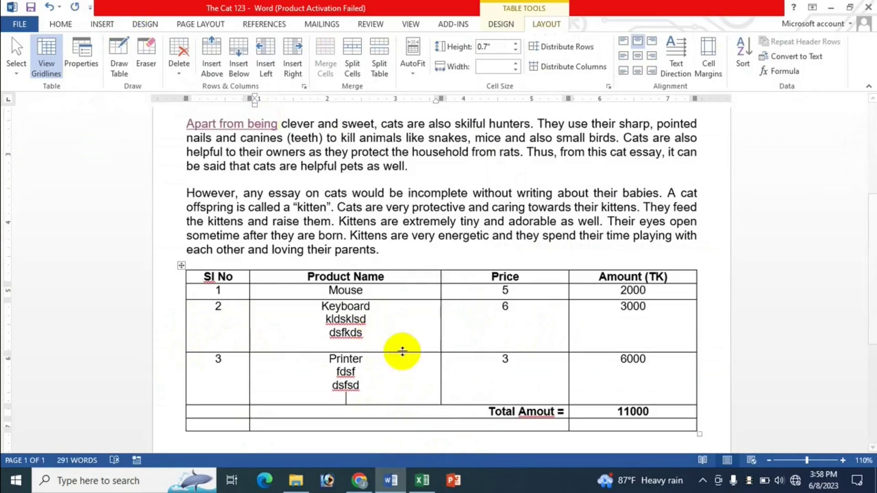
{"action": "key", "text": "ctrl+l"}
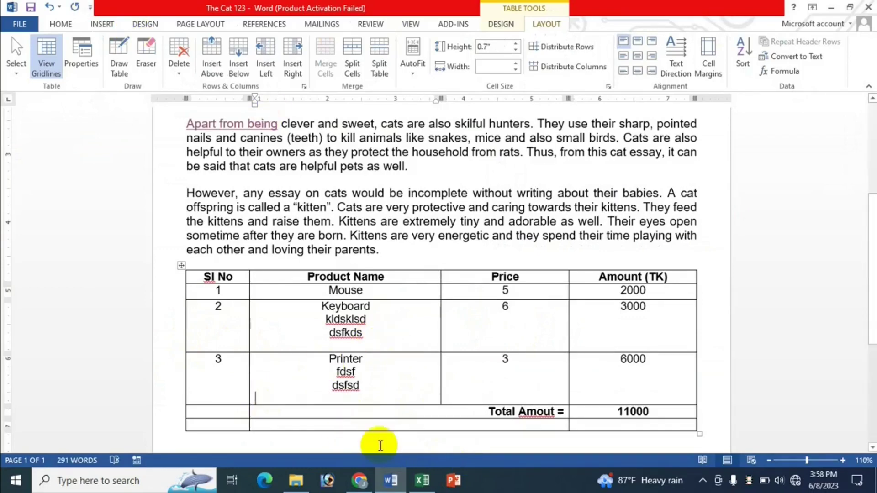
{"action": "type", "text": "fdsf"}
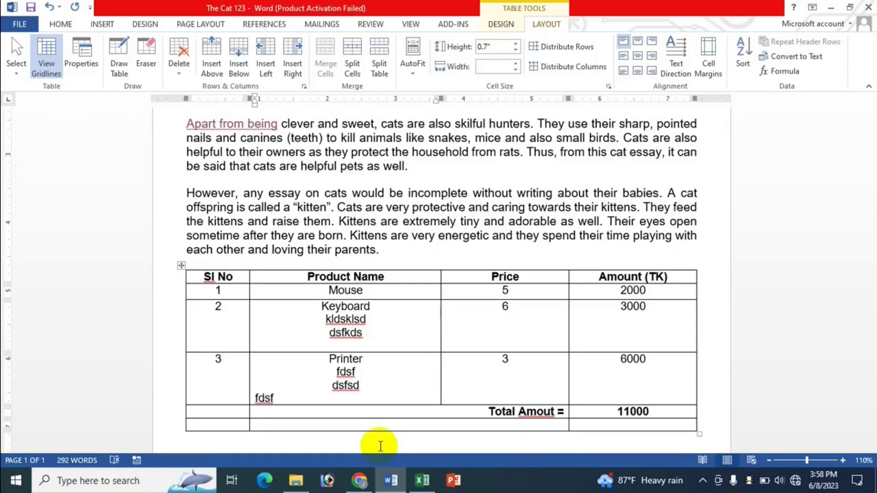
{"action": "type", "text": "     dfds    kfds    dsfkds"}
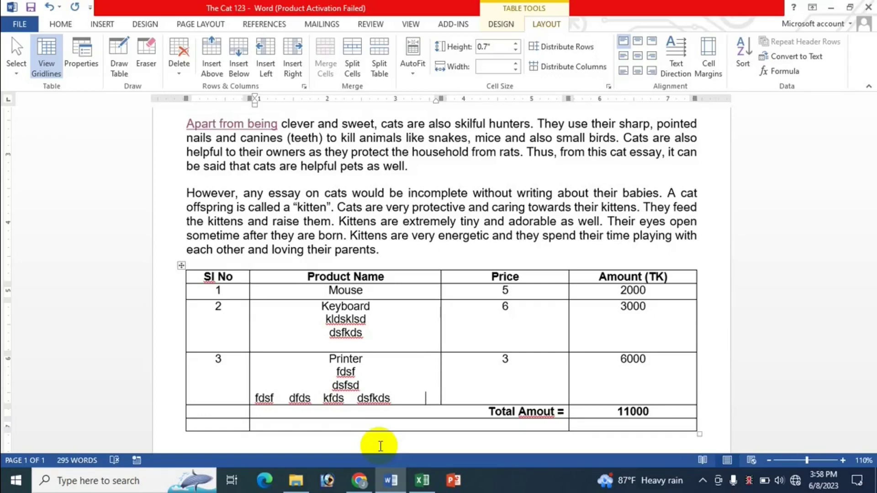
{"action": "type", "text": "         df"}
Step: Add a second Printer cell line 'fdsjf sfsd dsfsd fdssf' separated by Ctrl+Tab tabs
{"action": "key", "text": "Return"}
{"action": "type", "text": "fdsjf"}
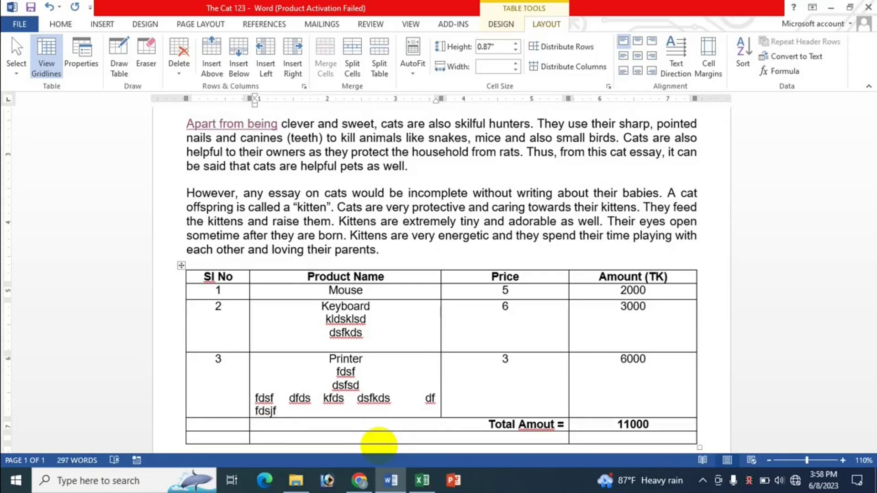
{"action": "key", "text": "Tab"}
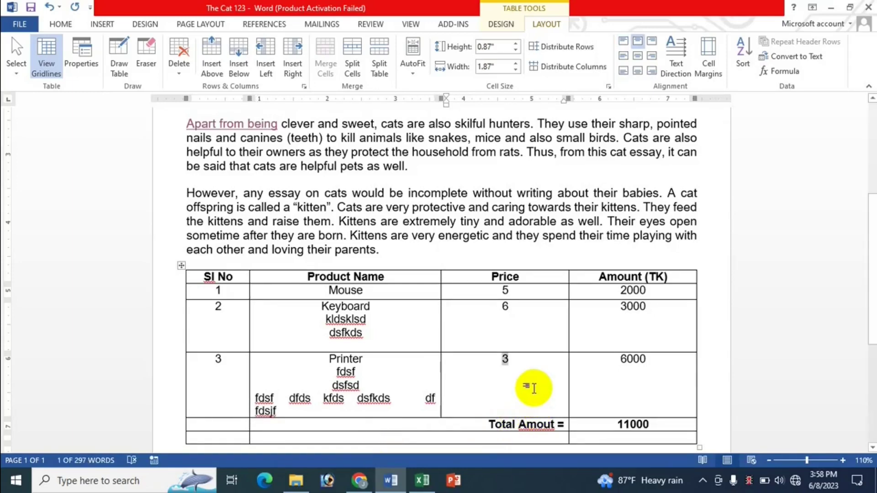
{"action": "key", "text": "Tab"}
{"action": "left_click", "coordinate": [275, 413]}
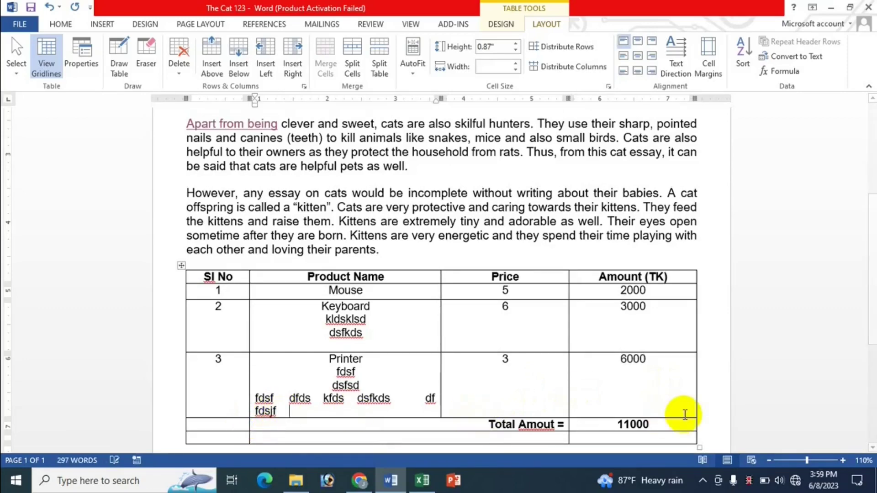
{"action": "key", "text": "ctrl+Tab"}
{"action": "type", "text": "sfsd"}
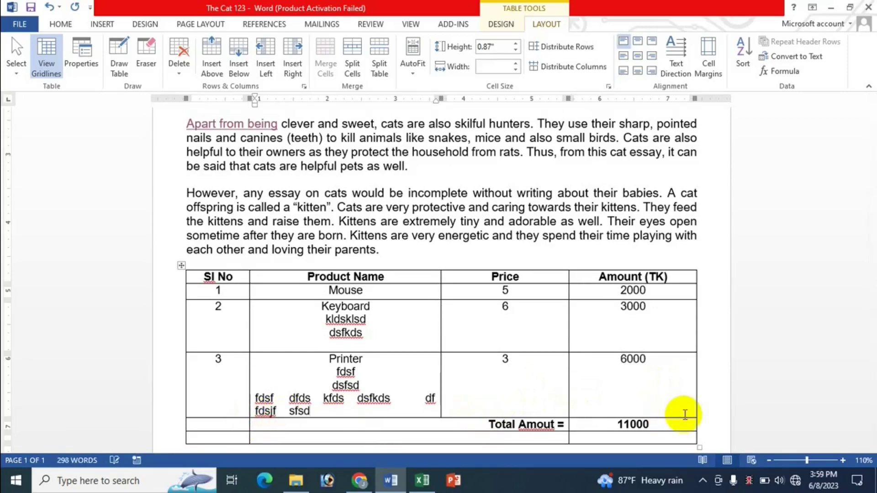
{"action": "key", "text": "ctrl+Tab"}
{"action": "type", "text": "dsfsd"}
{"action": "key", "text": "ctrl+Tab"}
{"action": "type", "text": "fdssf"}
Step: Add a third tab-separated line 'dfds fdf fsdf' in the Printer cell
{"action": "key", "text": "Return"}
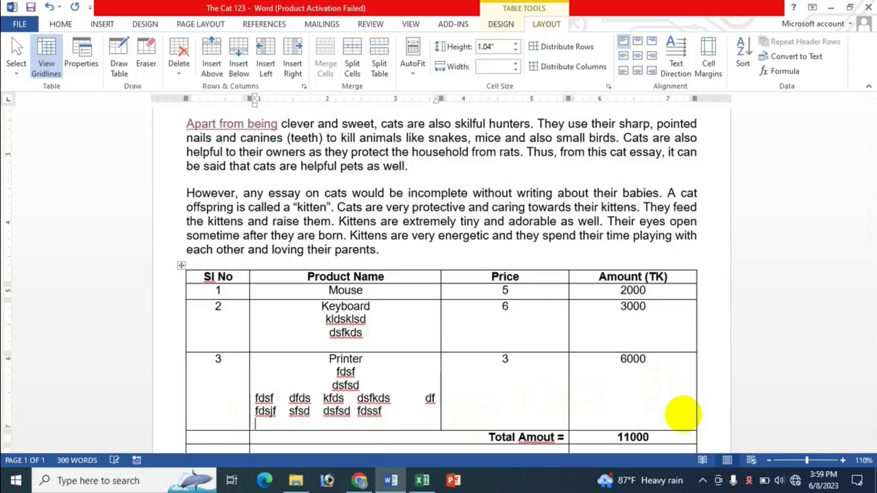
{"action": "type", "text": "dfds"}
{"action": "key", "text": "ctrl+Tab"}
{"action": "type", "text": "fdf"}
{"action": "key", "text": "ctrl+Tab"}
{"action": "type", "text": "fsdf"}
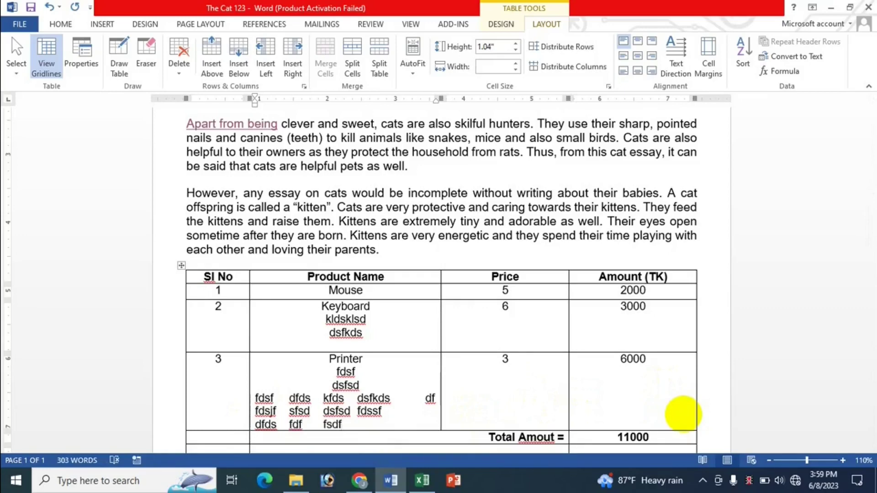
Step: Check the Excel shortcut list, then return to the cat essay's Printer cell
{"action": "left_click_drag", "start_coordinate": [525, 365], "coordinate": [458, 357]}
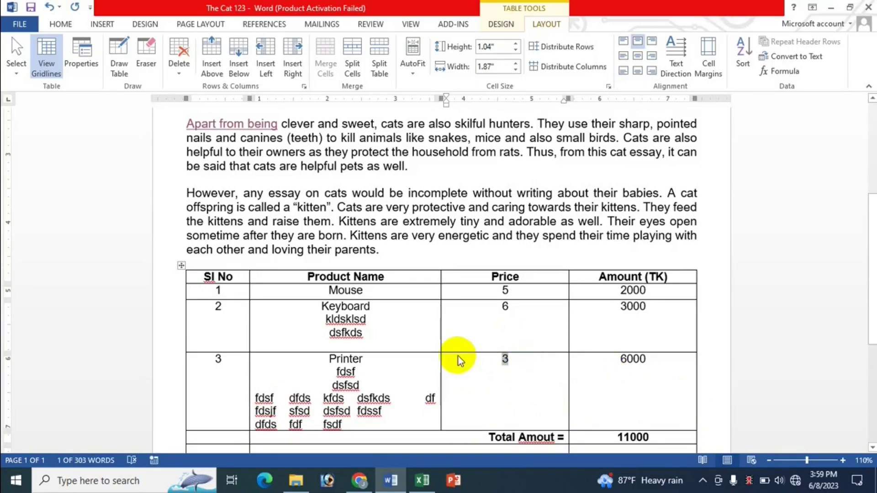
{"action": "left_click", "coordinate": [328, 406]}
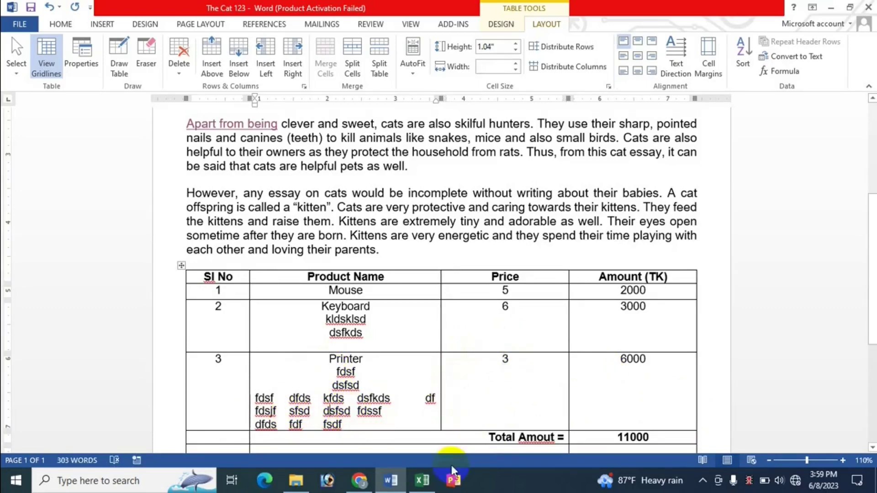
{"action": "left_click", "coordinate": [422, 481]}
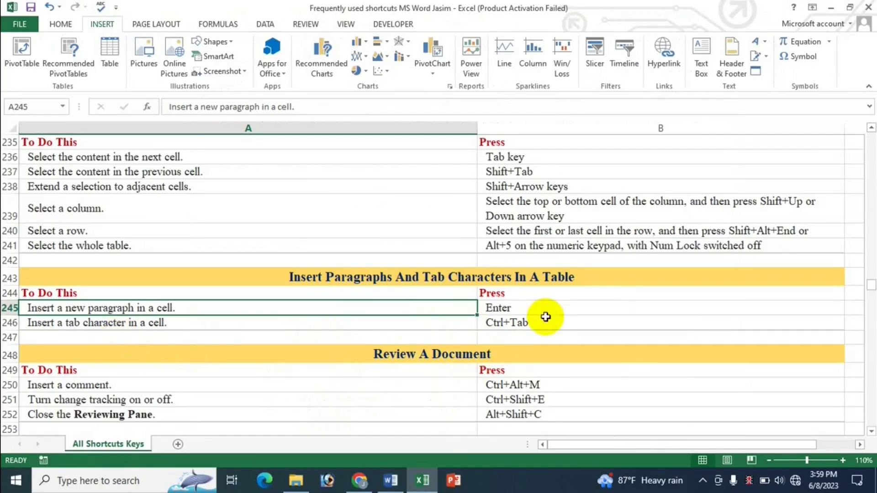
{"action": "left_click", "coordinate": [404, 483]}
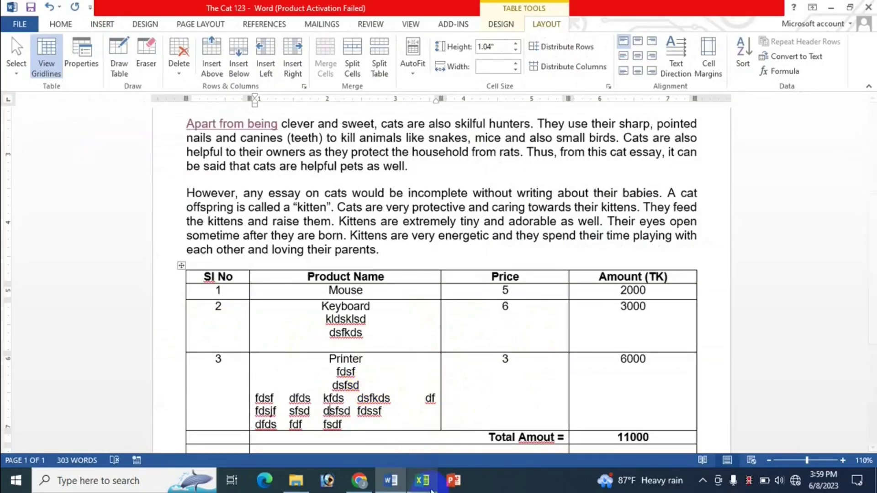
Step: Browse the Excel sheet's Work With Tables shortcuts and select the Move one row down entry, A232
{"action": "left_click", "coordinate": [429, 487]}
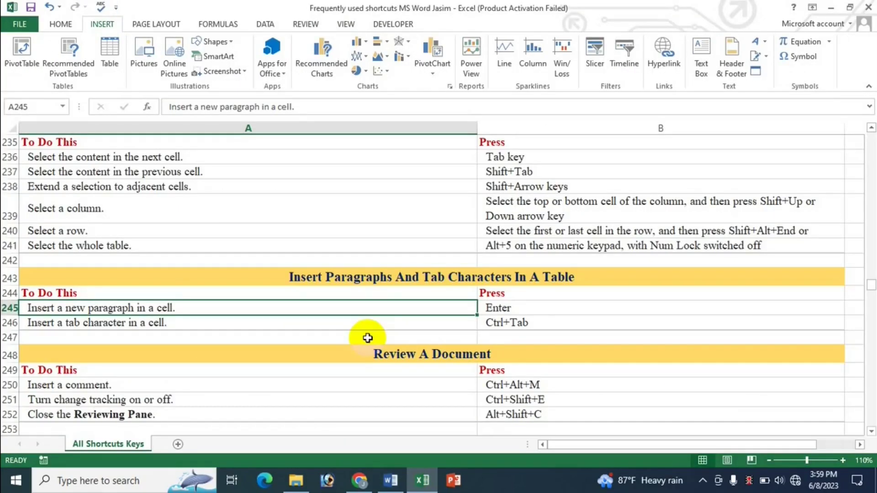
{"action": "scroll", "coordinate": [501, 309], "scroll_direction": "up", "scroll_amount": 3}
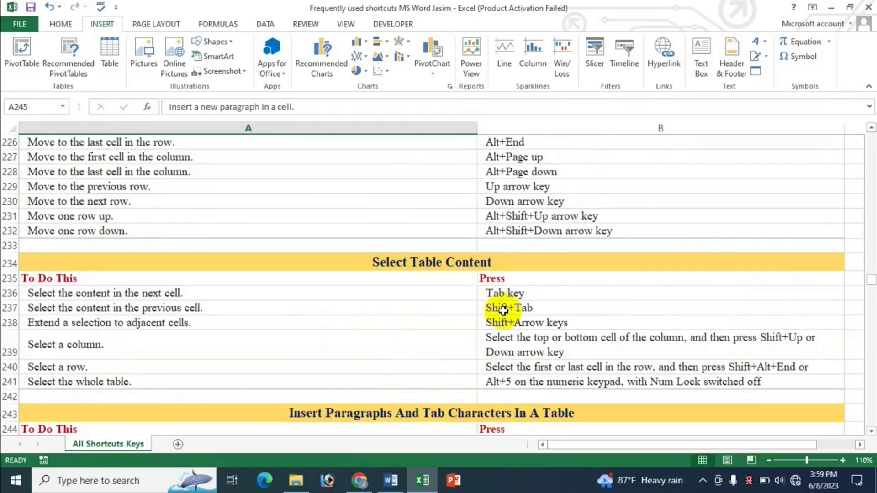
{"action": "scroll", "coordinate": [503, 311], "scroll_direction": "up", "scroll_amount": 3}
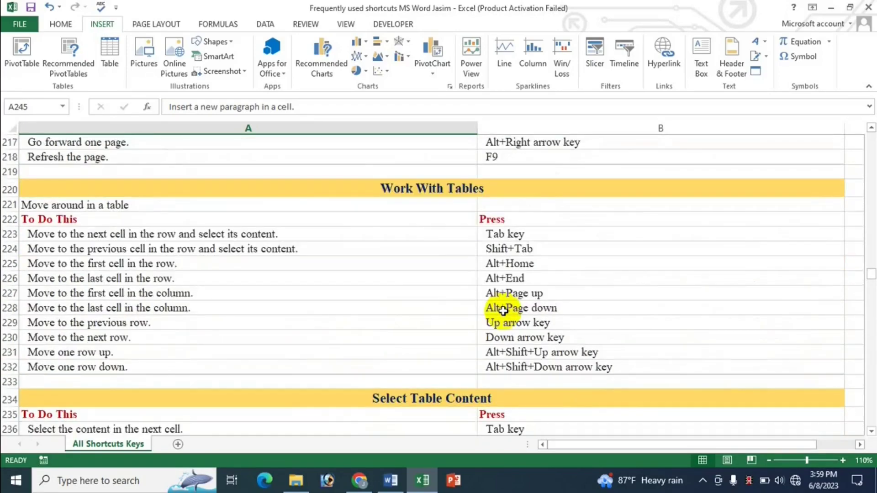
{"action": "scroll", "coordinate": [503, 311], "scroll_direction": "up", "scroll_amount": 3}
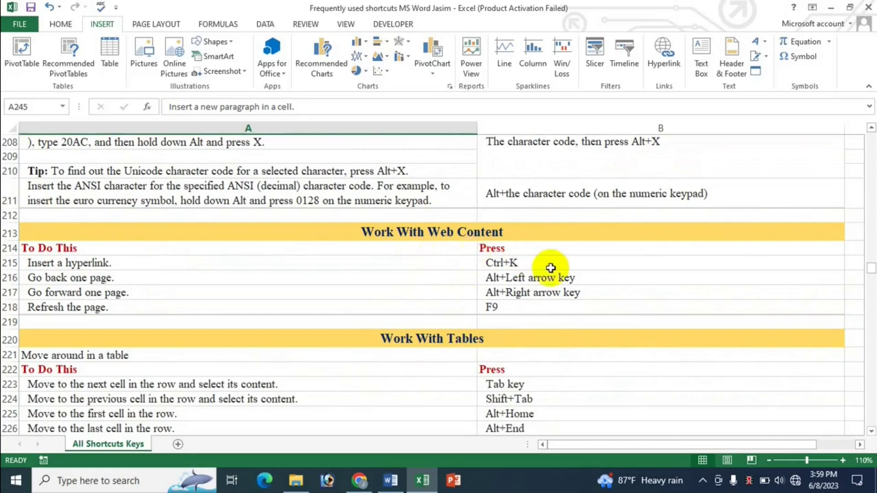
{"action": "scroll", "coordinate": [524, 334], "scroll_direction": "down", "scroll_amount": 2}
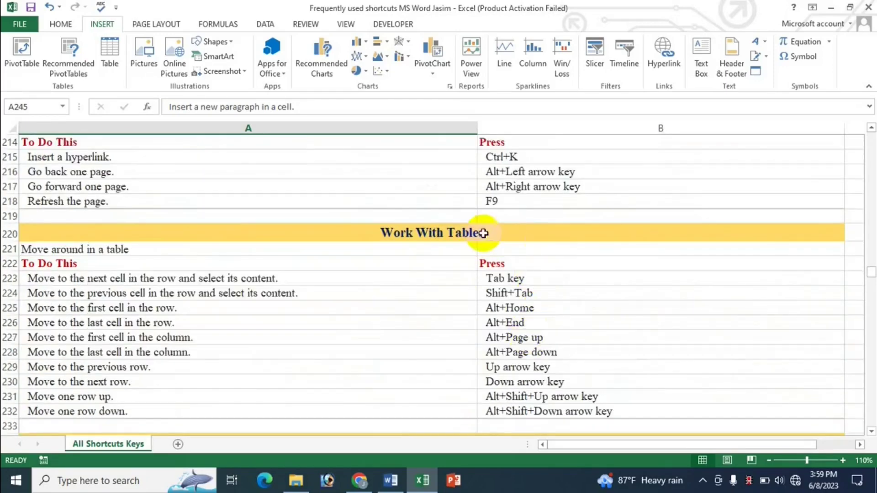
{"action": "scroll", "coordinate": [490, 312], "scroll_direction": "down", "scroll_amount": 2}
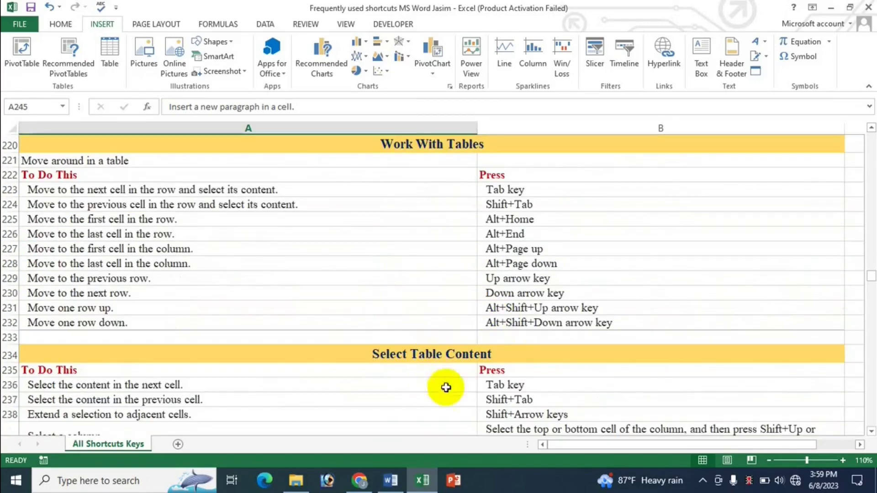
{"action": "scroll", "coordinate": [398, 417], "scroll_direction": "down", "scroll_amount": 4}
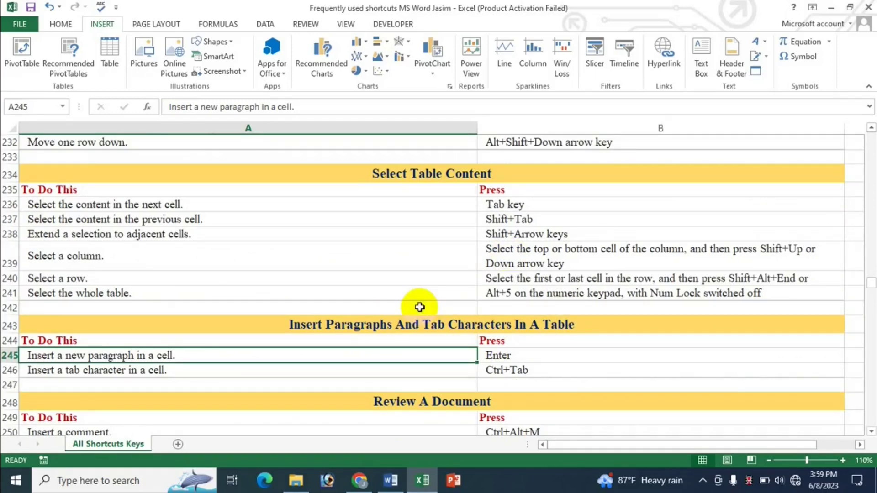
{"action": "scroll", "coordinate": [418, 306], "scroll_direction": "up", "scroll_amount": 2}
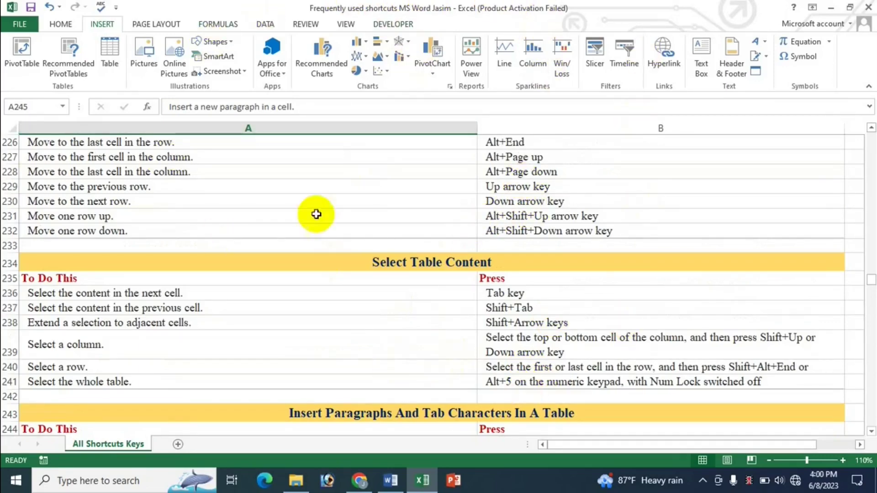
{"action": "left_click", "coordinate": [382, 230]}
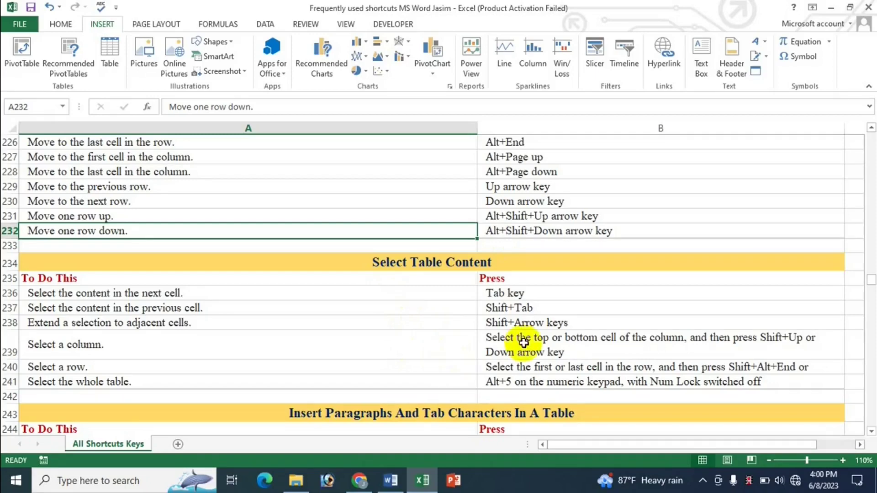
Step: Scroll to the Work With Tables rows, then switch to the YouTube channel's videos page in Chrome
{"action": "scroll", "coordinate": [557, 329], "scroll_direction": "down", "scroll_amount": 5}
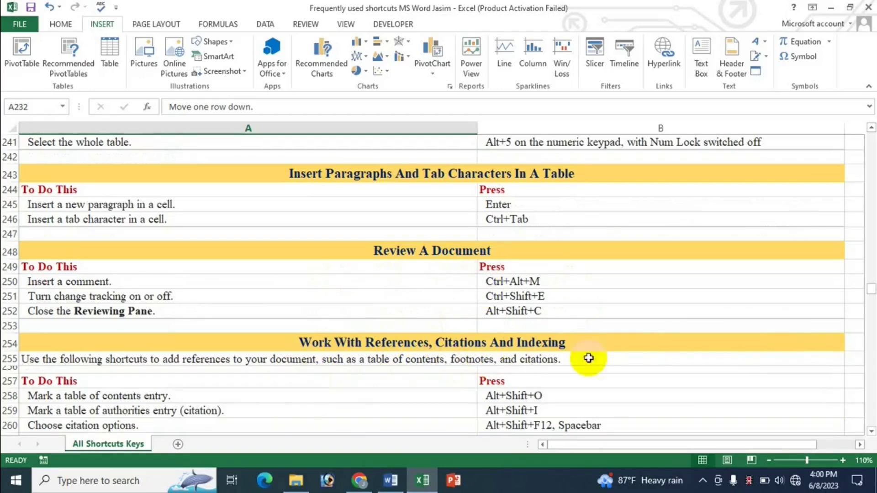
{"action": "scroll", "coordinate": [626, 364], "scroll_direction": "down", "scroll_amount": 2}
{"action": "scroll", "coordinate": [471, 377], "scroll_direction": "up", "scroll_amount": 2}
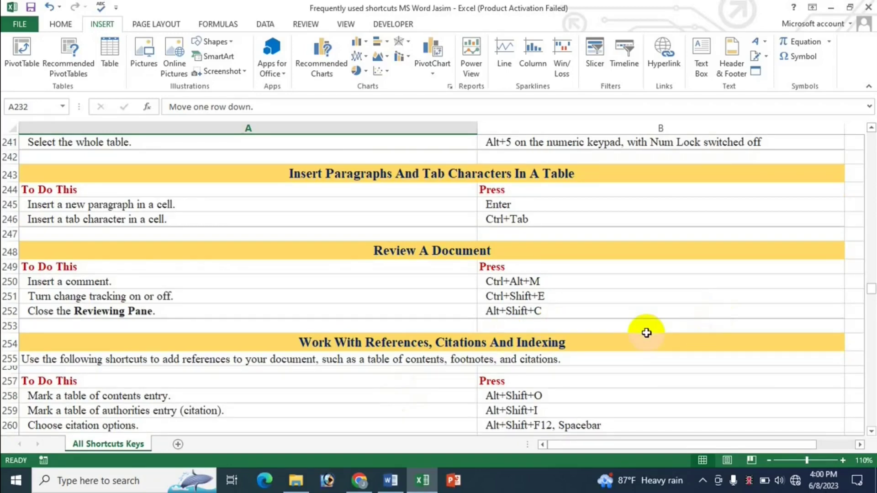
{"action": "scroll", "coordinate": [647, 333], "scroll_direction": "up", "scroll_amount": 7}
{"action": "scroll", "coordinate": [646, 333], "scroll_direction": "up", "scroll_amount": 3}
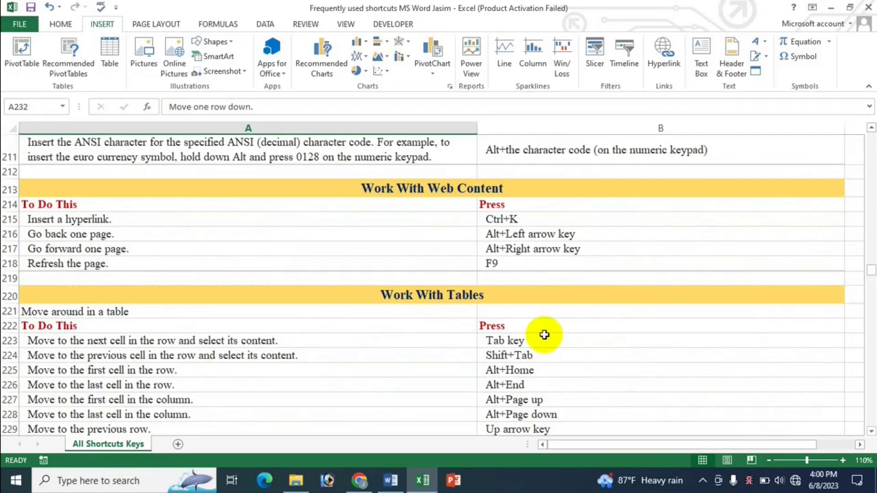
{"action": "scroll", "coordinate": [544, 336], "scroll_direction": "down", "scroll_amount": 4}
{"action": "scroll", "coordinate": [546, 336], "scroll_direction": "down", "scroll_amount": 2}
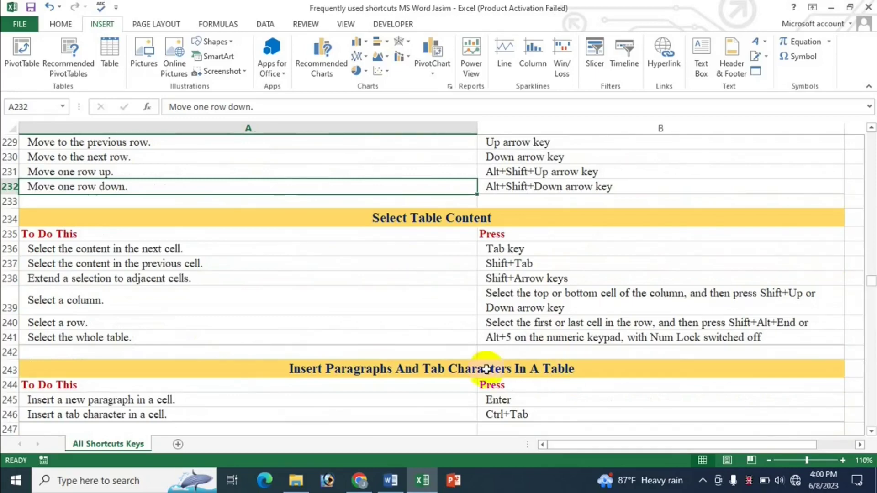
{"action": "left_click", "coordinate": [360, 481]}
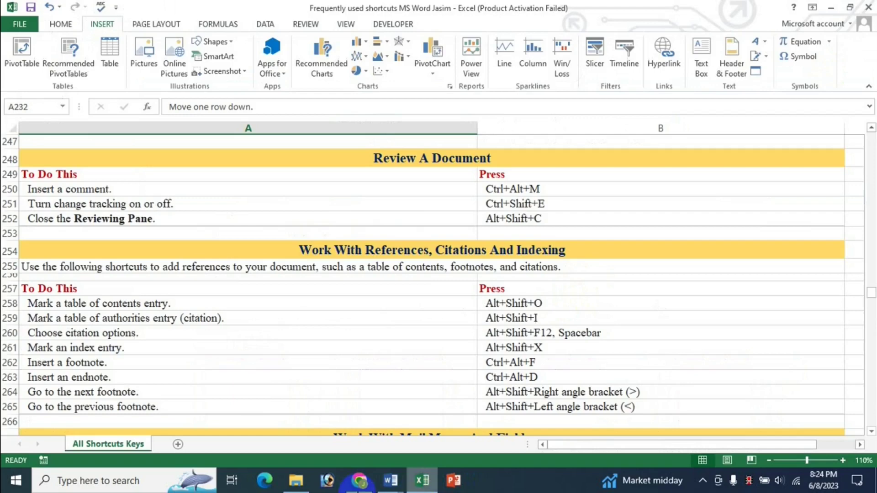
Step: Browse the YouTube channel's latest MS Word shortcut videos
{"action": "left_click", "coordinate": [422, 480]}
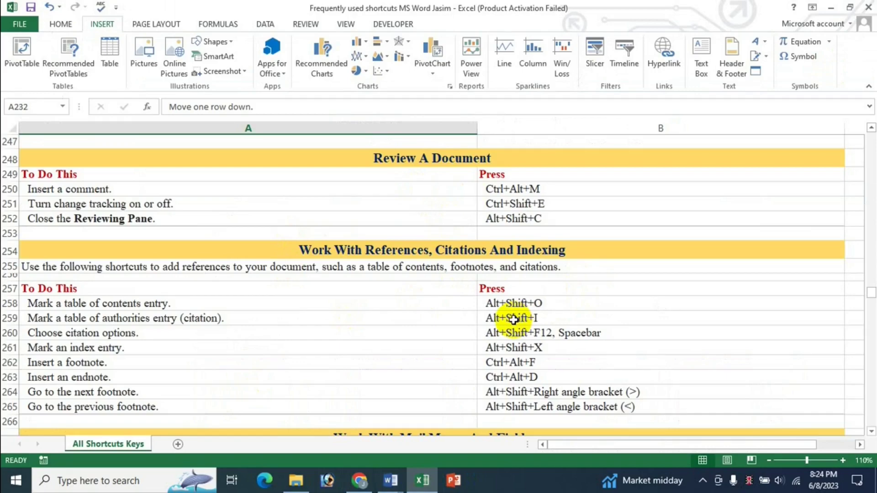
{"action": "left_click", "coordinate": [360, 481]}
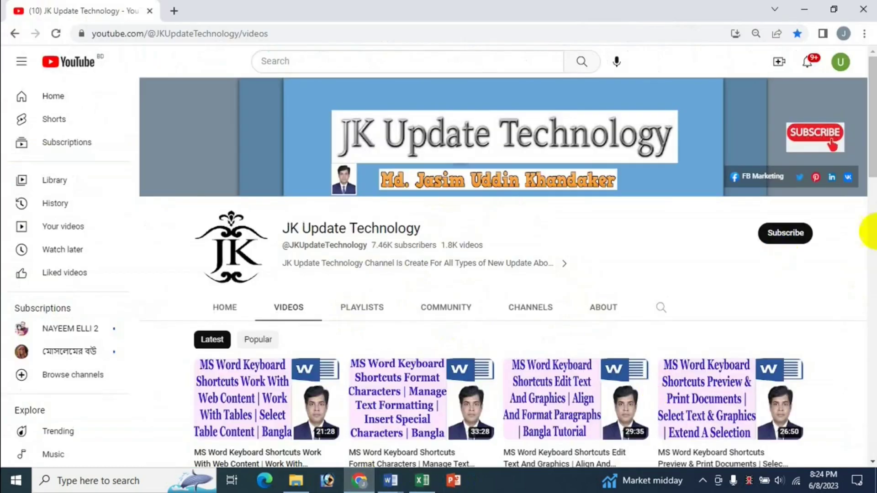
{"action": "scroll", "coordinate": [871, 192], "scroll_direction": "down", "scroll_amount": 2}
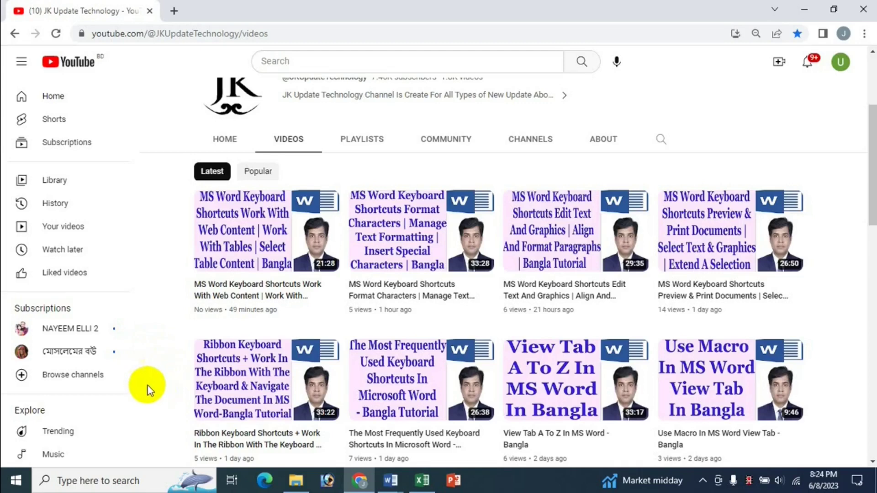
{"action": "key", "text": "Tab"}
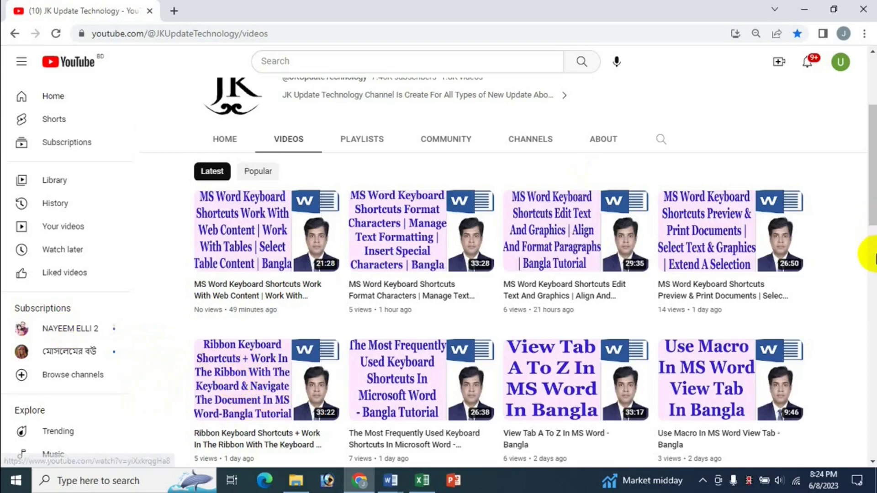
{"action": "scroll", "coordinate": [808, 195], "scroll_direction": "up", "scroll_amount": 1}
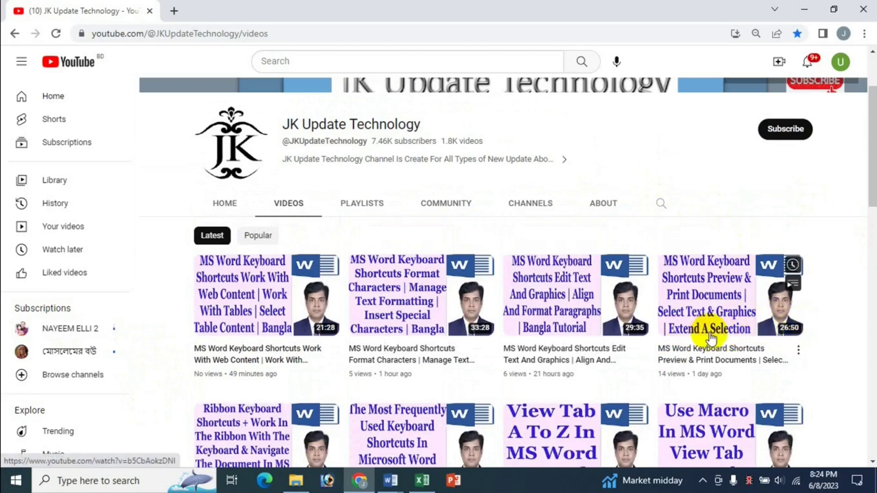
{"action": "mouse_move", "coordinate": [728, 349]}
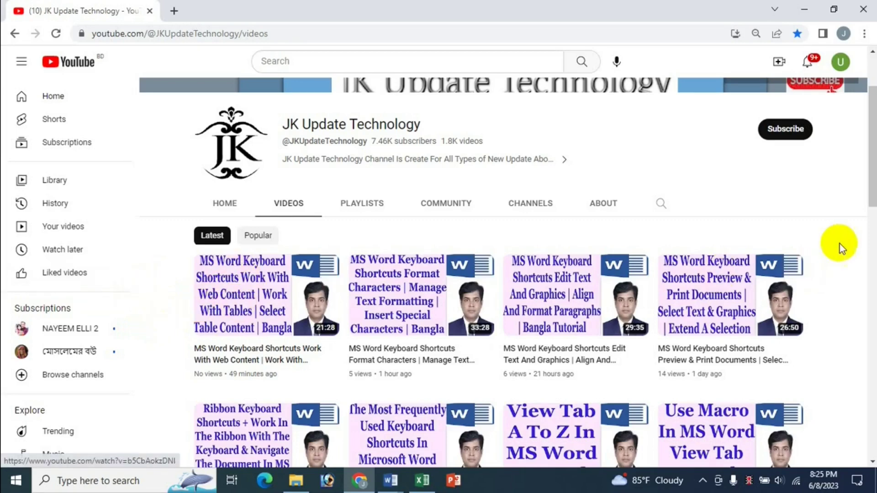
{"action": "scroll", "coordinate": [843, 244], "scroll_direction": "down", "scroll_amount": 2}
Step: Return to the Excel shortcut sheet at the Review A Document section
{"action": "left_click", "coordinate": [423, 480]}
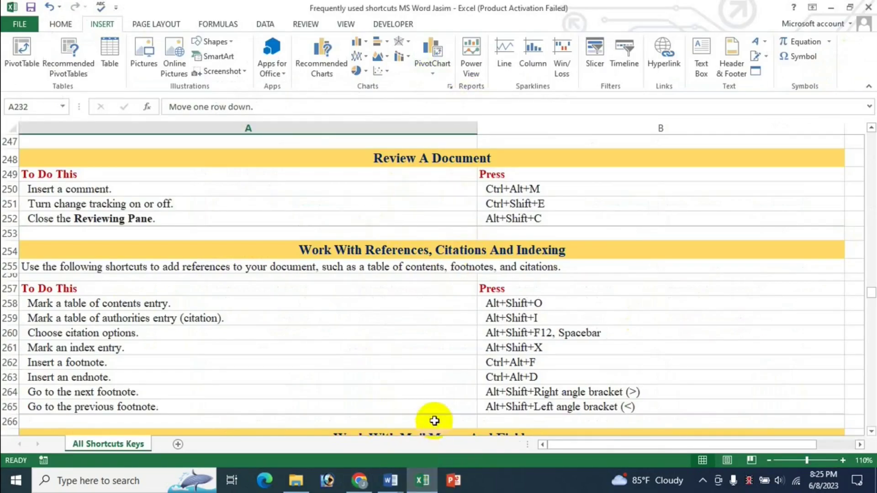
{"action": "left_click", "coordinate": [359, 479]}
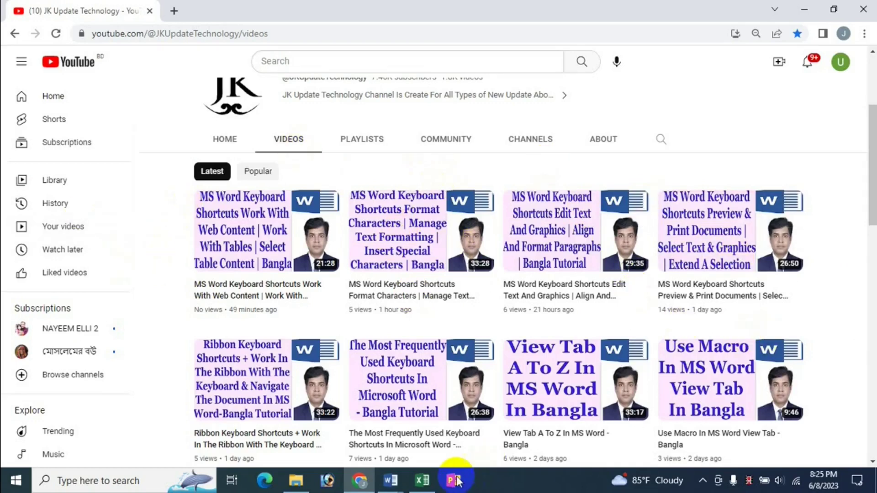
{"action": "left_click", "coordinate": [422, 480]}
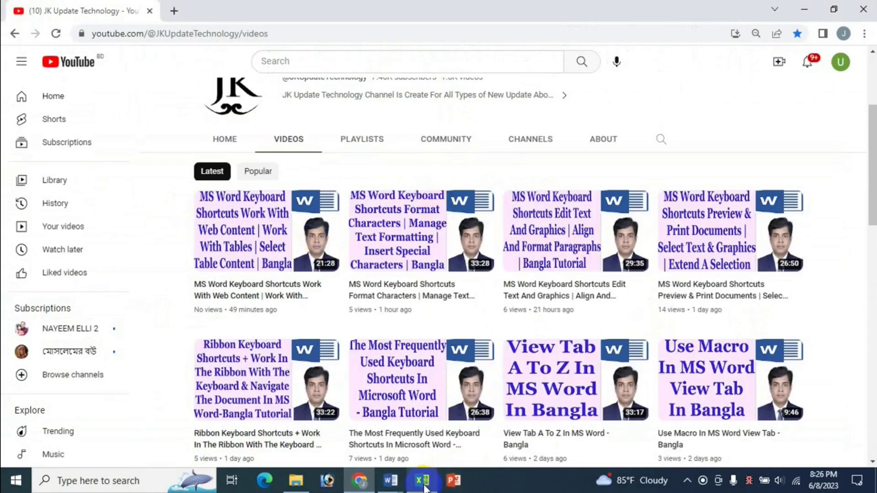
{"action": "left_click", "coordinate": [423, 484]}
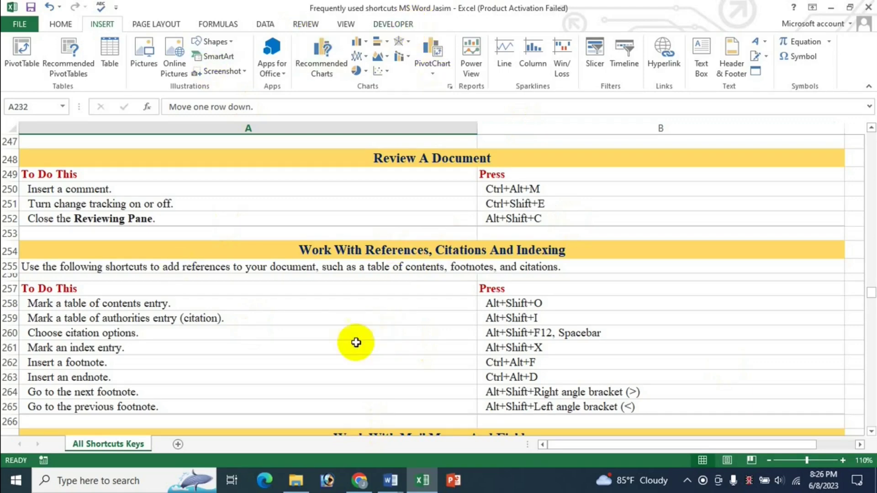
Step: Find the insert-comment shortcut, then bring up The Cat essay on Word's REVIEW tab
{"action": "scroll", "coordinate": [521, 315], "scroll_direction": "up", "scroll_amount": 2}
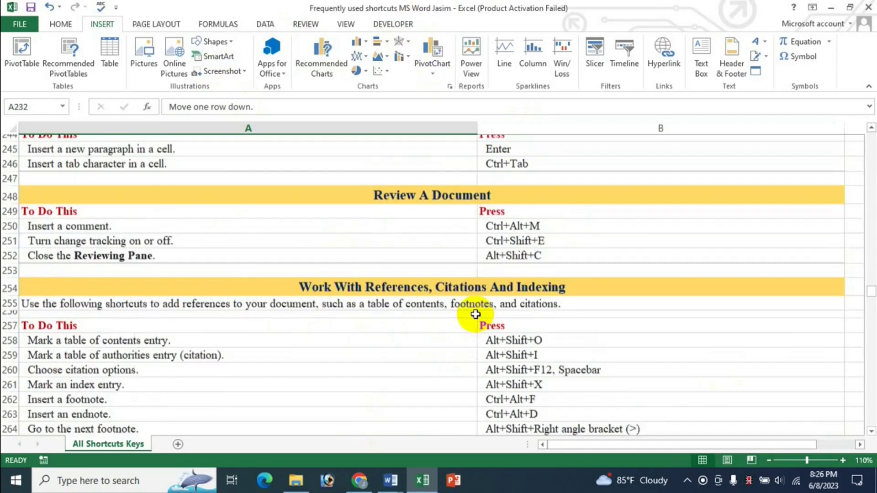
{"action": "scroll", "coordinate": [517, 327], "scroll_direction": "down", "scroll_amount": 2}
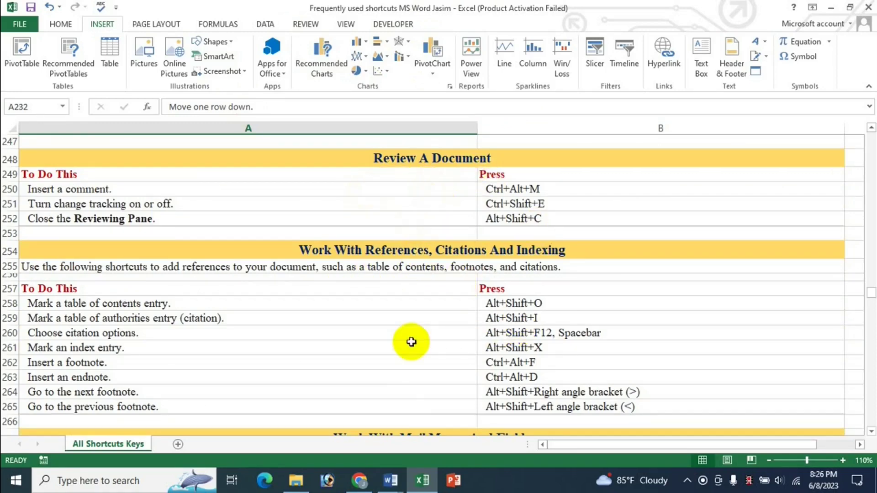
{"action": "left_click", "coordinate": [391, 480]}
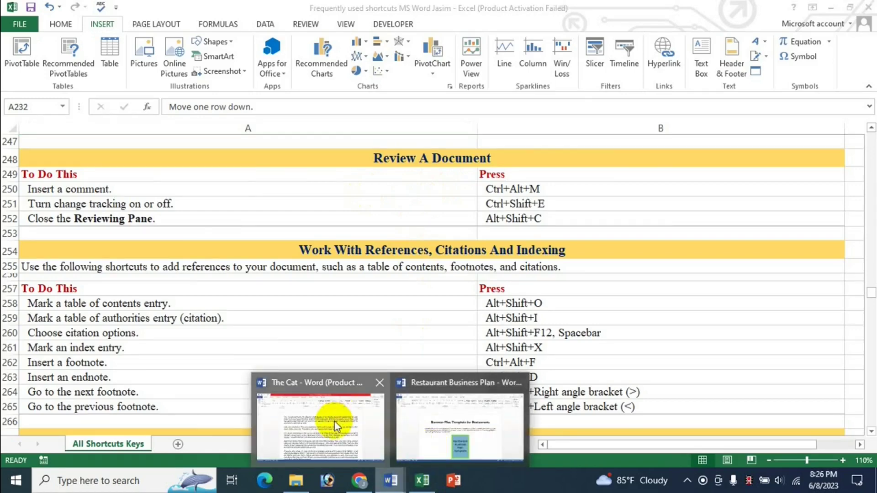
{"action": "left_click", "coordinate": [333, 421]}
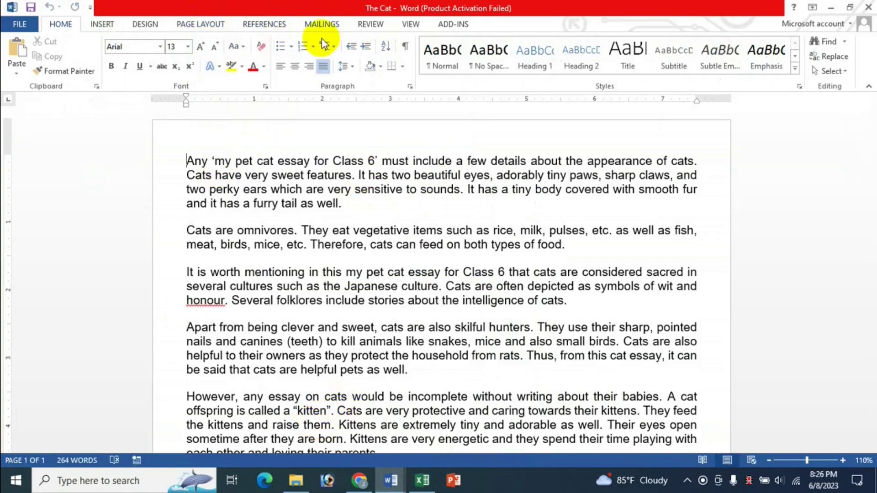
{"action": "left_click", "coordinate": [368, 27]}
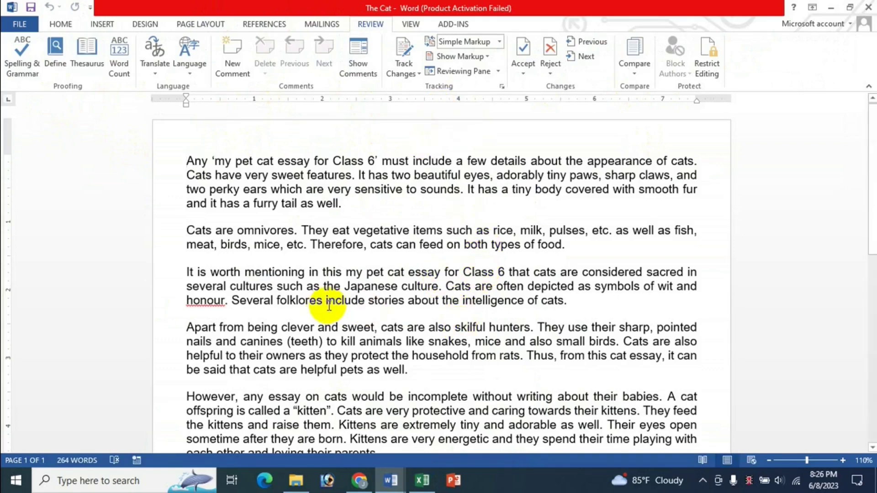
Step: Recheck the Excel shortcut list and return to The Cat essay
{"action": "left_click", "coordinate": [424, 481]}
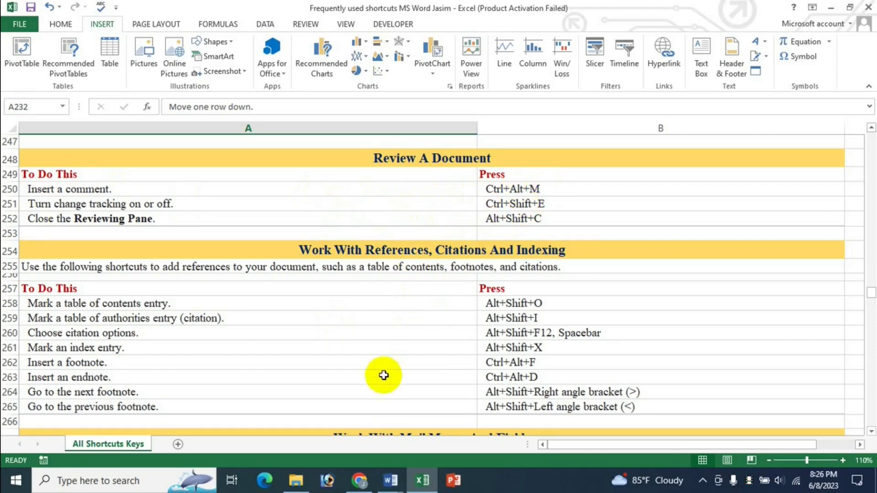
{"action": "left_click", "coordinate": [390, 481]}
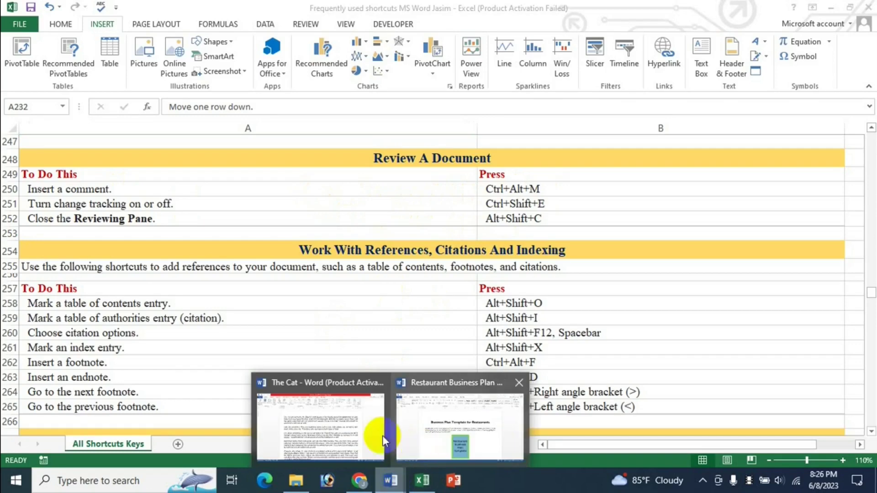
{"action": "left_click", "coordinate": [383, 441]}
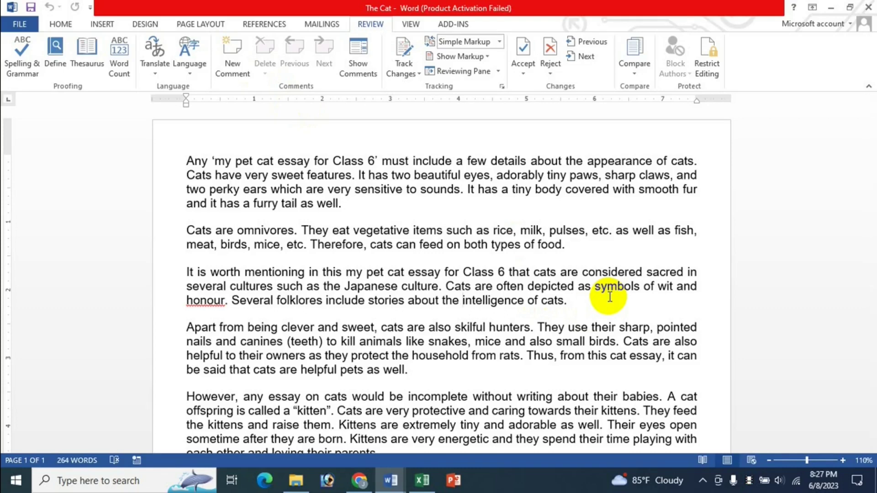
Step: Add a Ctrl+Alt+M comment reading 'very ngood' on the word intelligence
{"action": "key", "text": "ctrl+alt+m"}
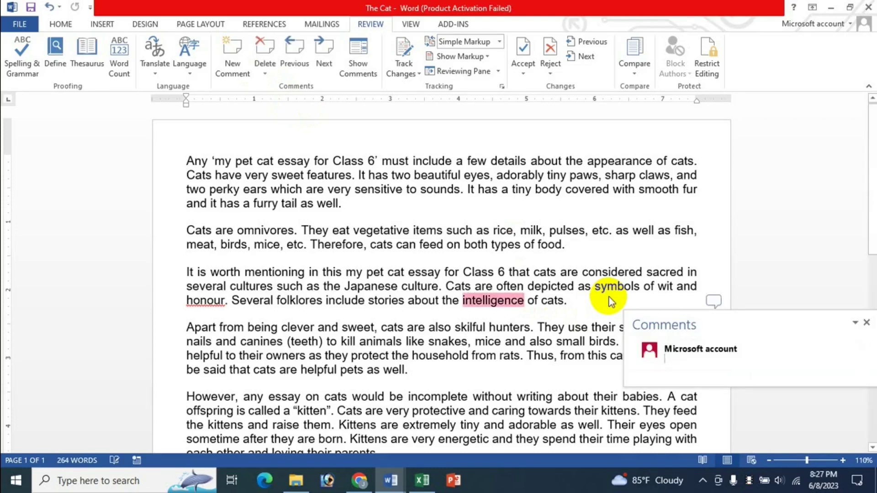
{"action": "left_click", "coordinate": [687, 369]}
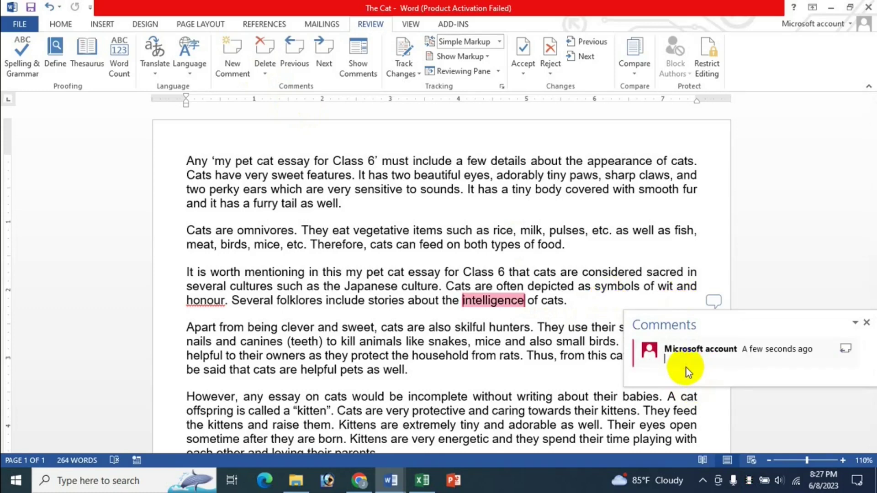
{"action": "type", "text": "v"}
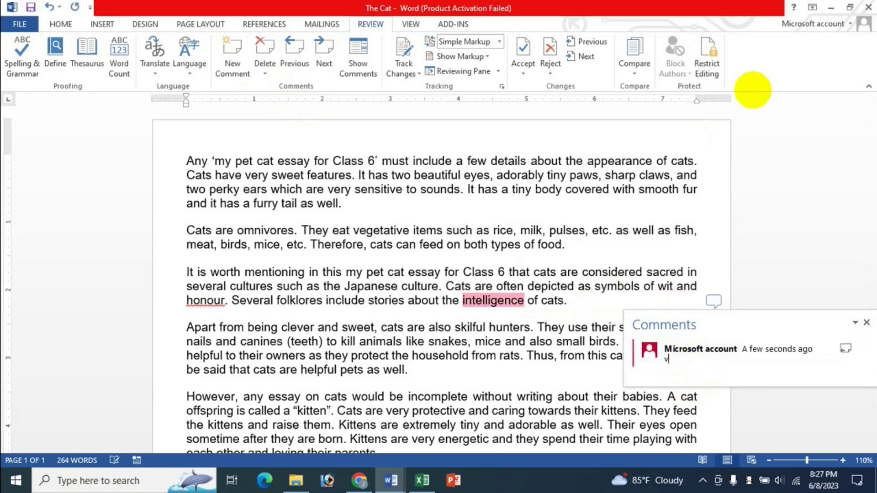
{"action": "type", "text": "ery ngood"}
{"action": "key", "text": "Return"}
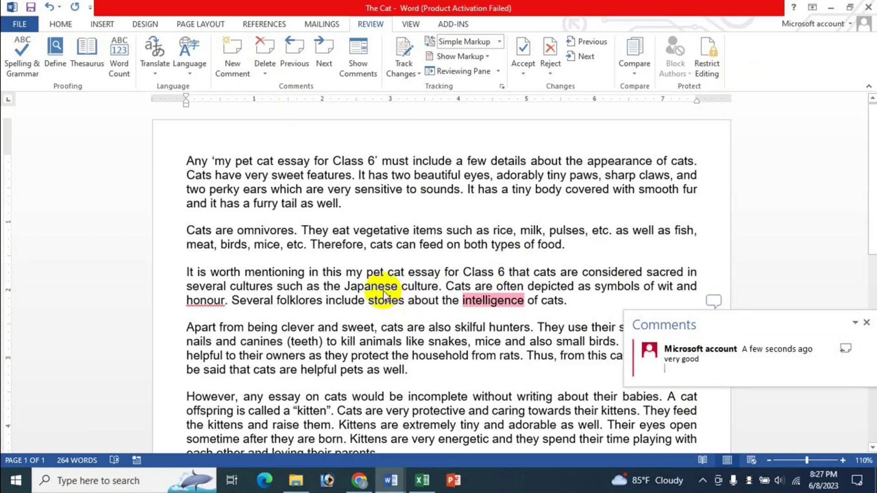
{"action": "left_click", "coordinate": [382, 291]}
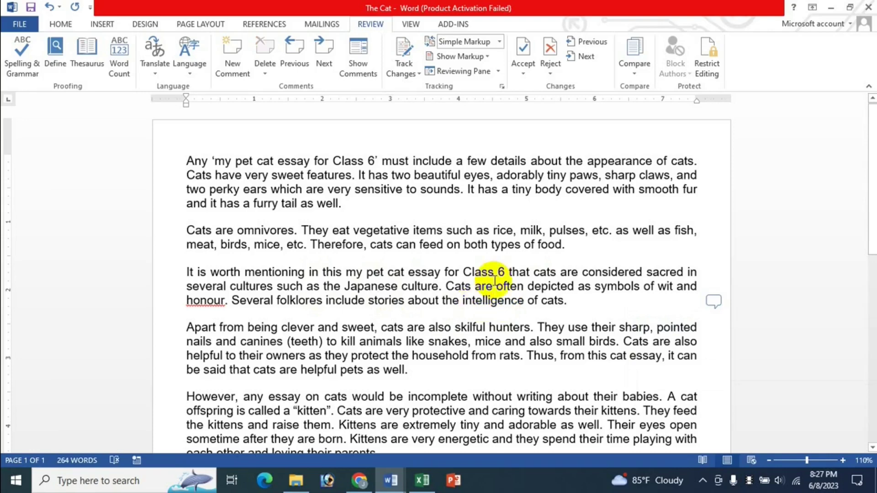
Step: Add a Ctrl+Alt+M comment on the phrase 'body covered with smooth fur'
{"action": "left_click_drag", "start_coordinate": [534, 190], "coordinate": [697, 188]}
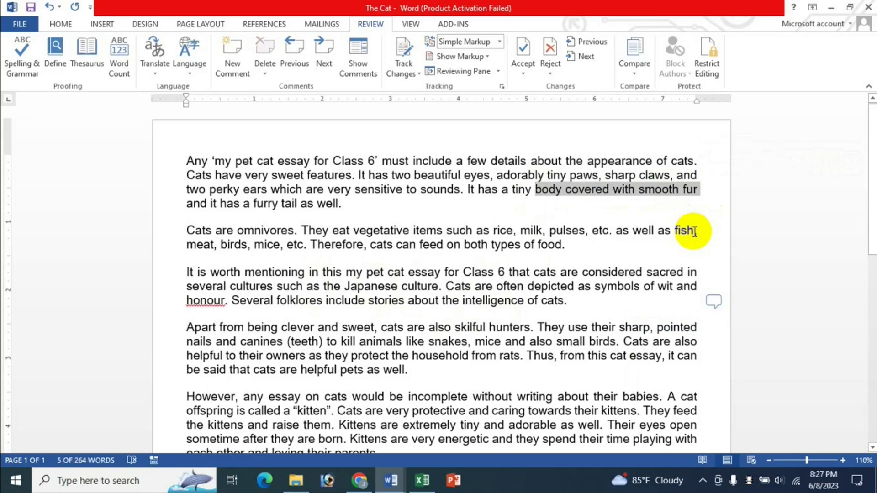
{"action": "key", "text": "ctrl+alt+m"}
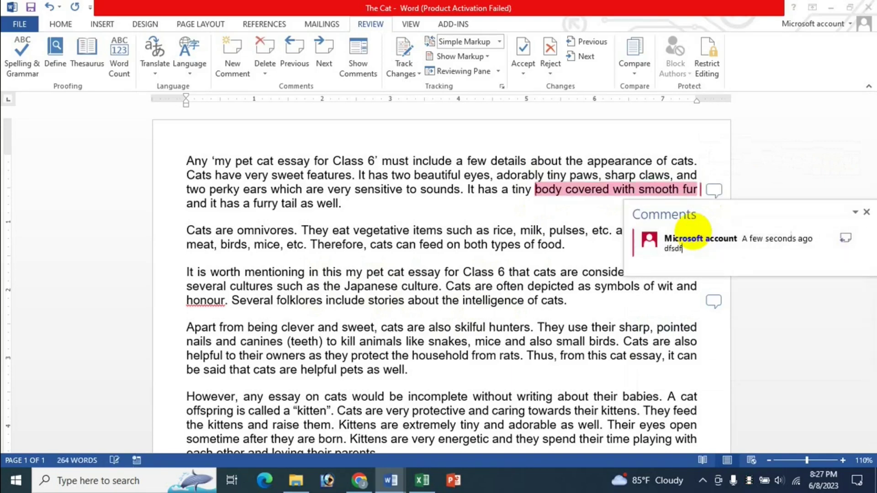
{"action": "left_click", "coordinate": [493, 233]}
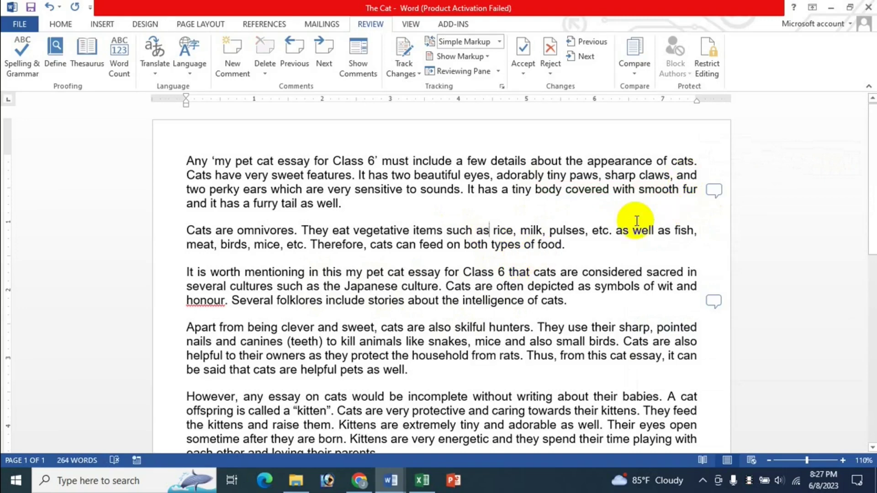
{"action": "left_click", "coordinate": [423, 481]}
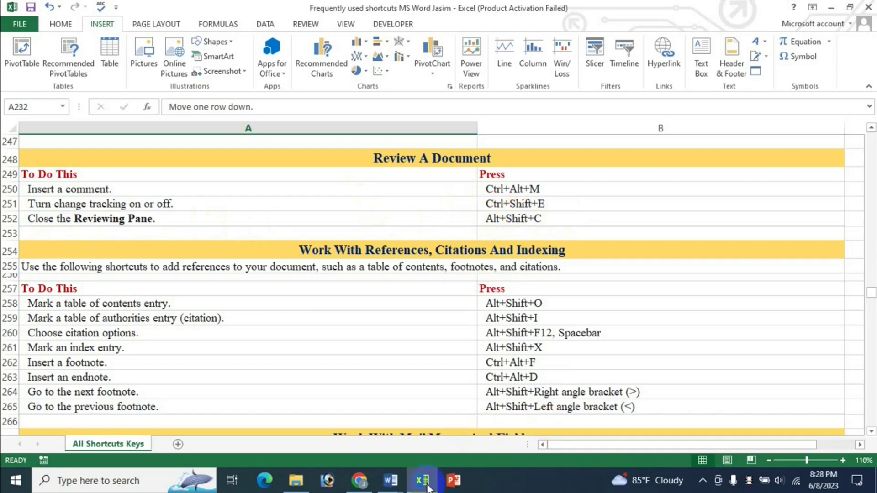
{"action": "left_click", "coordinate": [391, 480]}
{"action": "left_click", "coordinate": [322, 418]}
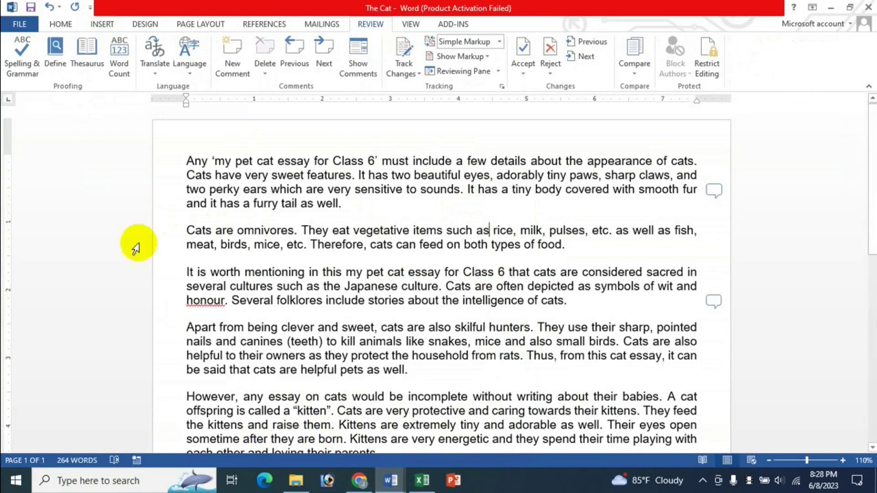
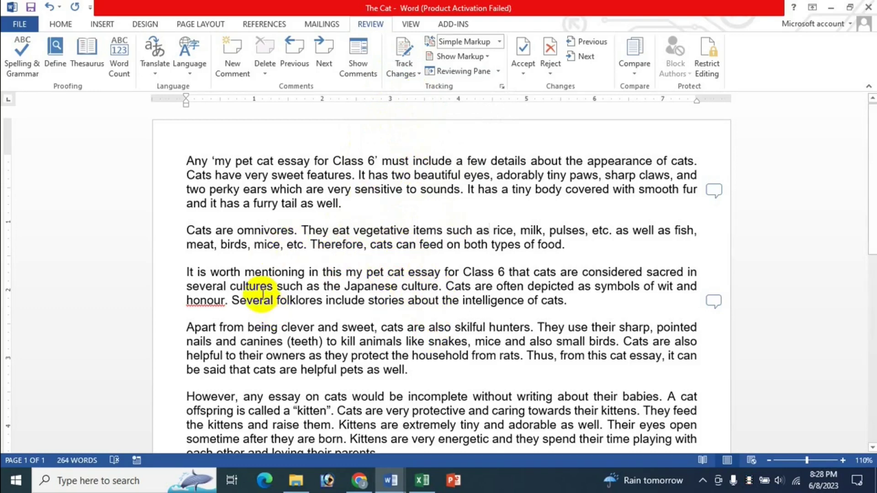
Step: Type 'dsds' into the word 'my', then undo it
{"action": "left_click", "coordinate": [357, 272]}
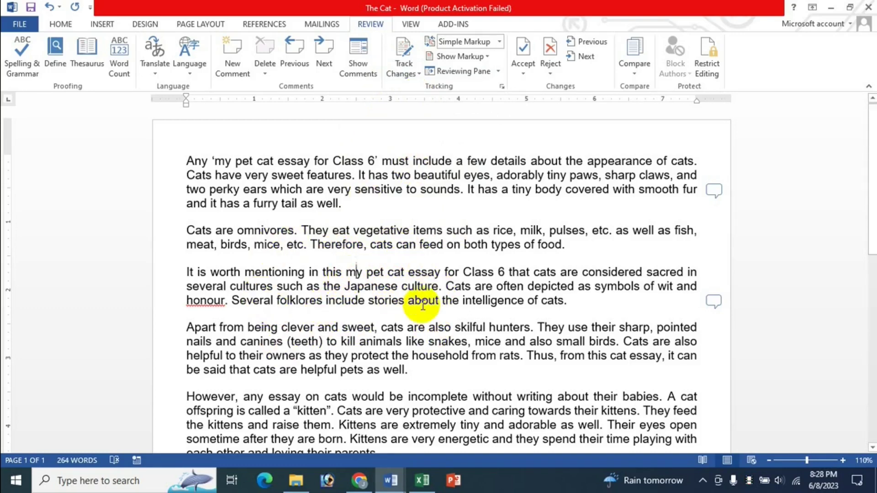
{"action": "type", "text": "dsds"}
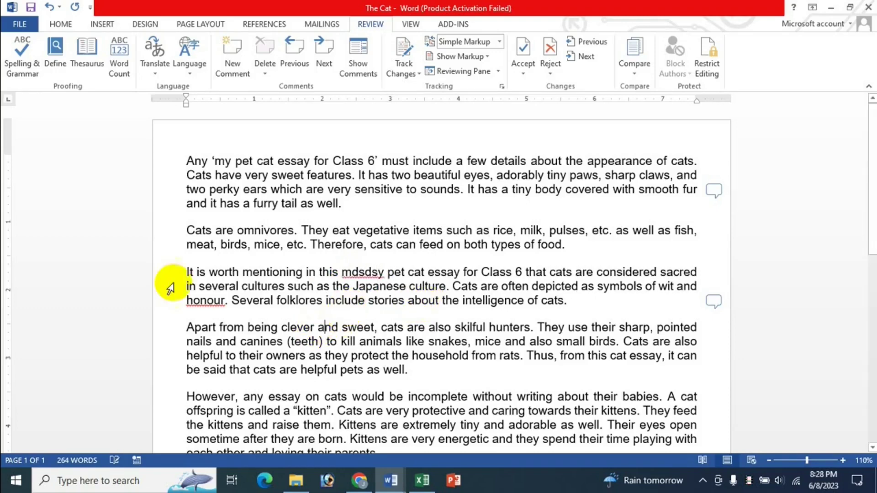
{"action": "key", "text": "ctrl+z"}
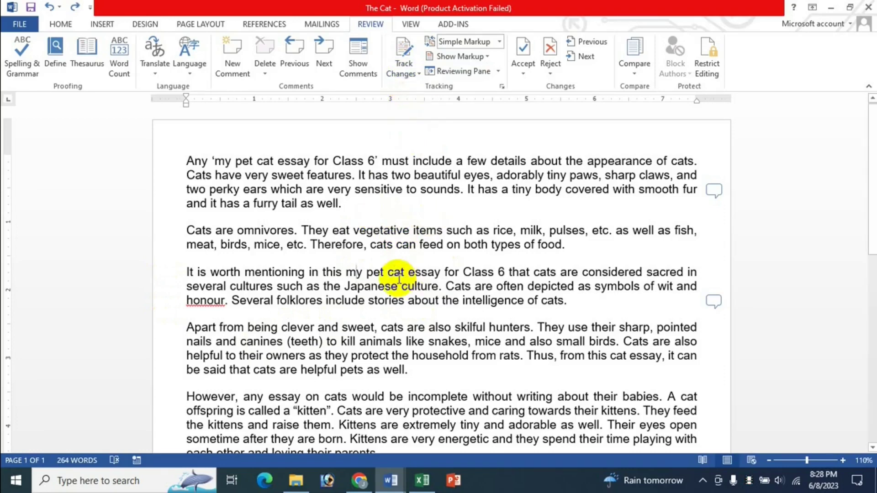
Step: Turn on Track Changes and insert 'fsddfdsf' into 'mentioning' and 'dfds' into 'beautiful'
{"action": "key", "text": "ctrl+shift+e"}
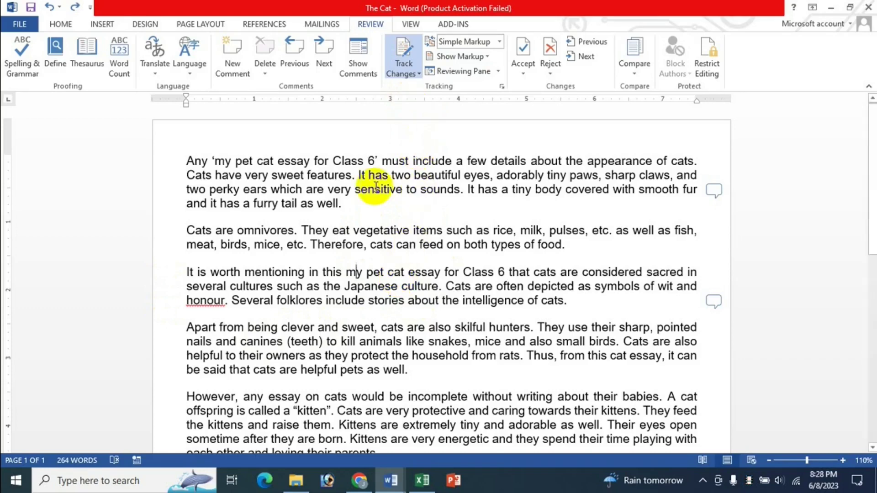
{"action": "left_click", "coordinate": [275, 272]}
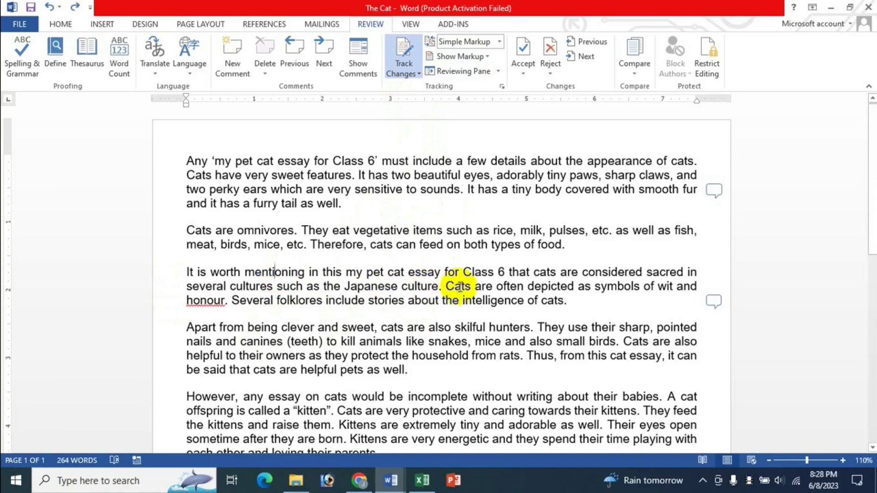
{"action": "type", "text": "fsd"}
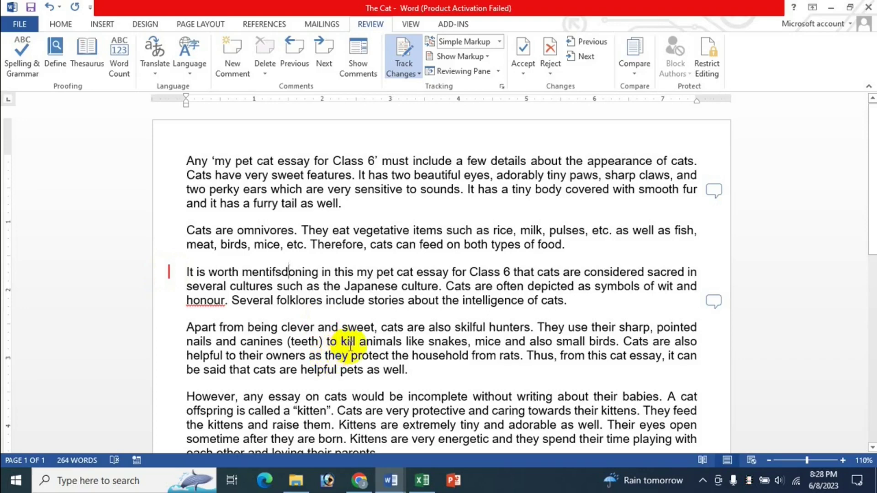
{"action": "type", "text": "dfdsf"}
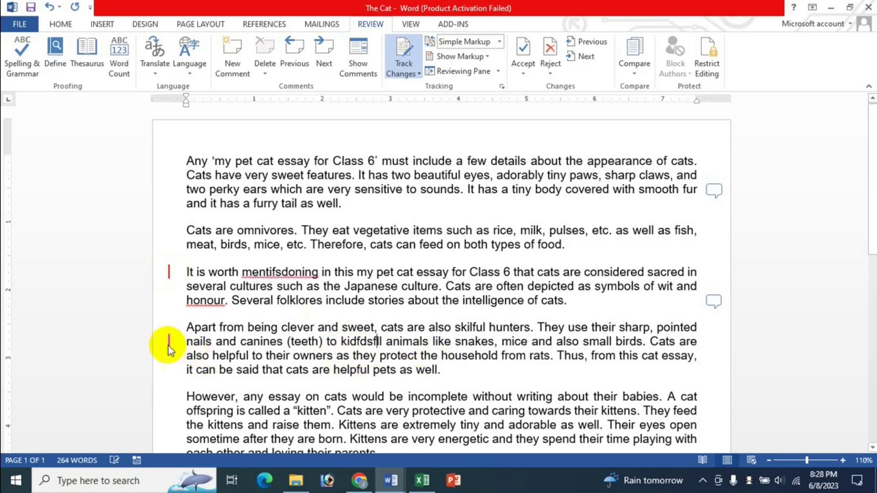
{"action": "left_click", "coordinate": [437, 175]}
{"action": "type", "text": "dfds"}
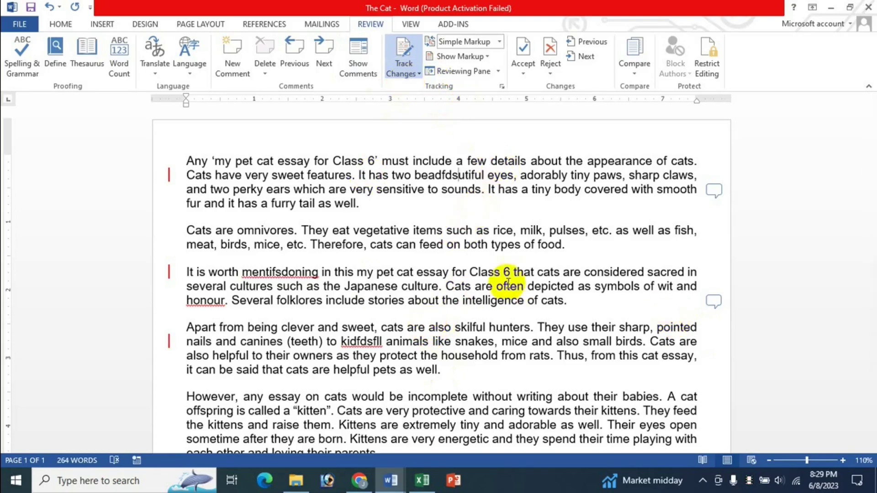
{"action": "mouse_move", "coordinate": [477, 297]}
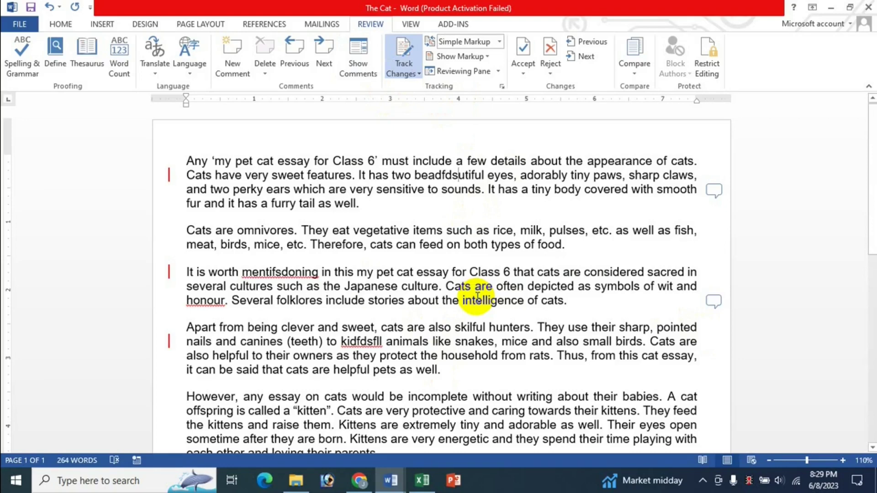
Step: With tracking off, insert 'ddsfs' before 'are' and 'dfds' into 'extremely' in the kittens paragraph
{"action": "key", "text": "ctrl+shift+e"}
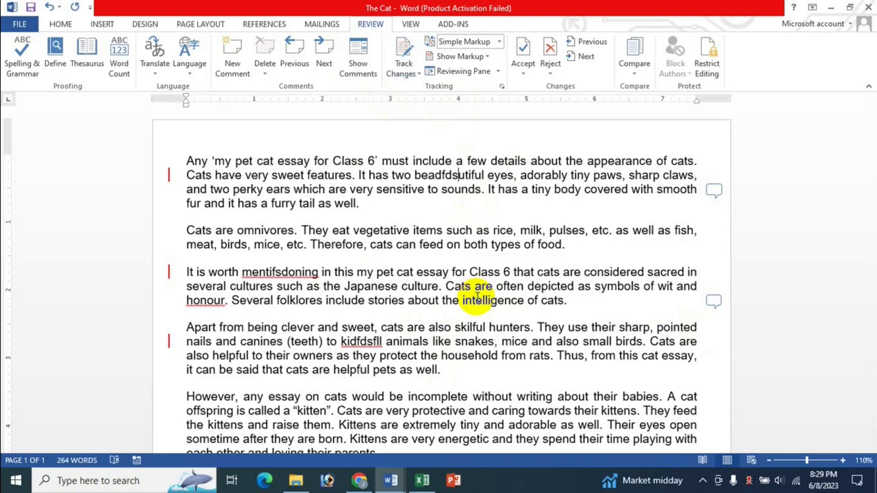
{"action": "scroll", "coordinate": [401, 411], "scroll_direction": "down", "scroll_amount": 1}
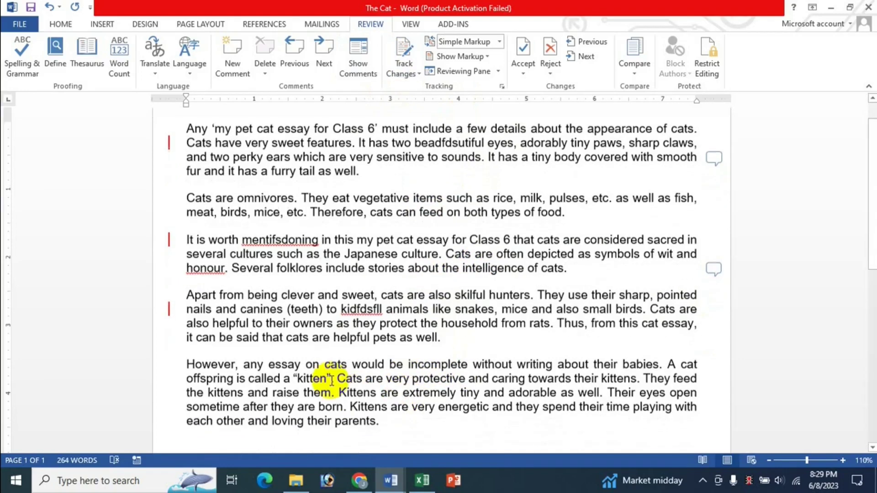
{"action": "left_click", "coordinate": [332, 379]}
{"action": "left_click", "coordinate": [381, 391]}
{"action": "type", "text": "ddsfs"}
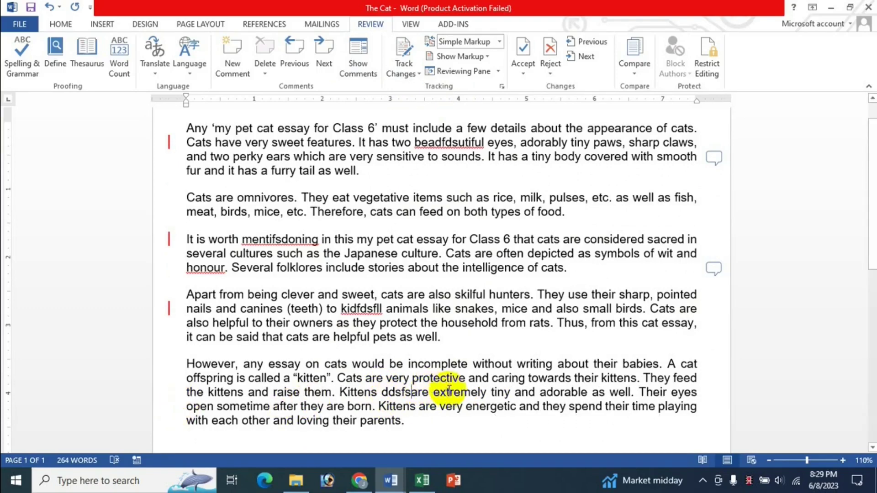
{"action": "left_click", "coordinate": [449, 393]}
{"action": "type", "text": "dfds"}
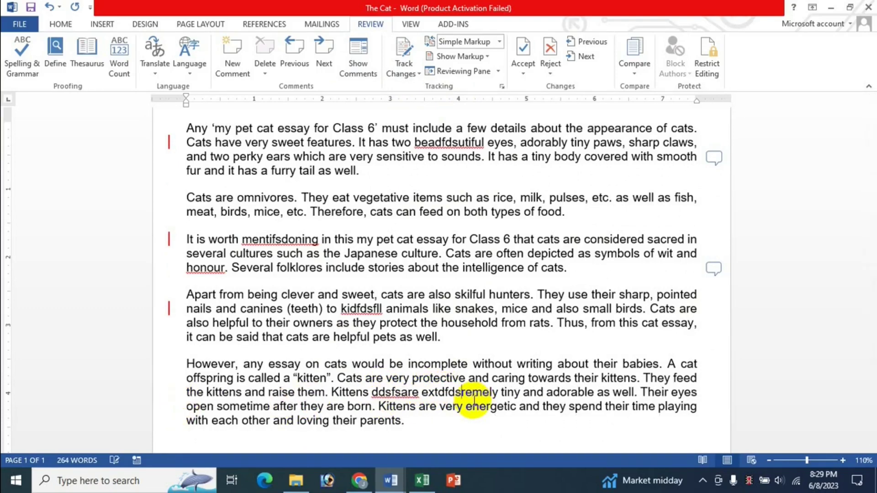
Step: Turn tracking back on, insert 'dfdf' after 'and', and switch to the Excel shortcuts workbook
{"action": "key", "text": "ctrl+shift+e"}
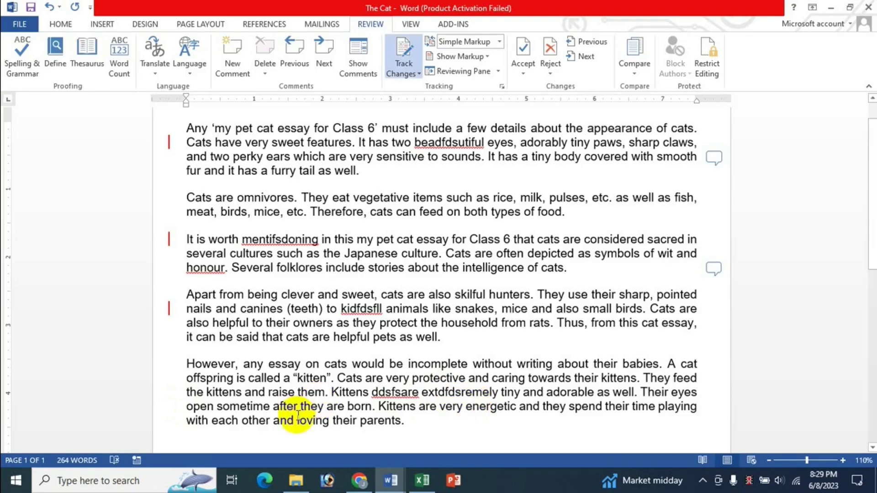
{"action": "left_click", "coordinate": [294, 419]}
{"action": "type", "text": "dfdf"}
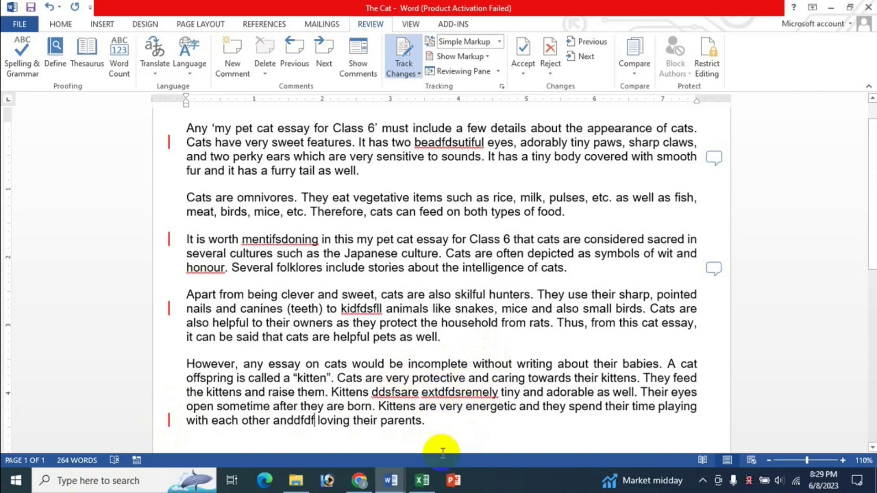
{"action": "left_click", "coordinate": [422, 480]}
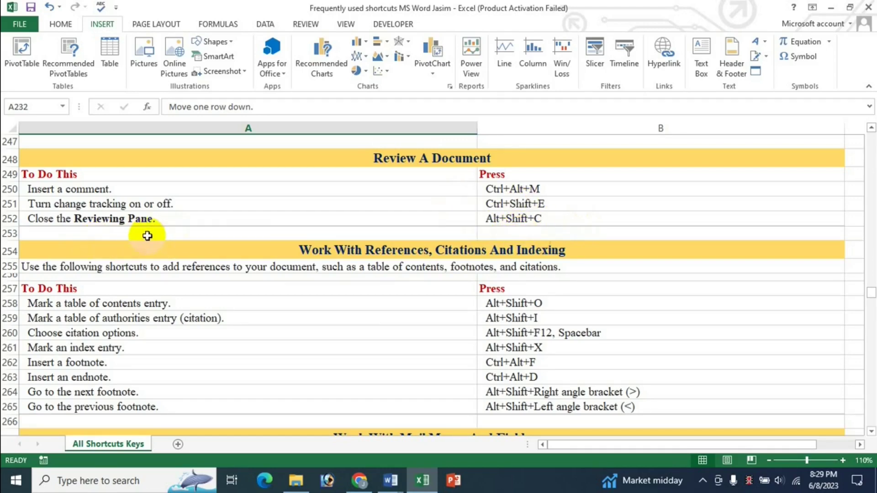
Step: Switch back to The Cat document through the Word taskbar thumbnails
{"action": "left_click", "coordinate": [401, 482]}
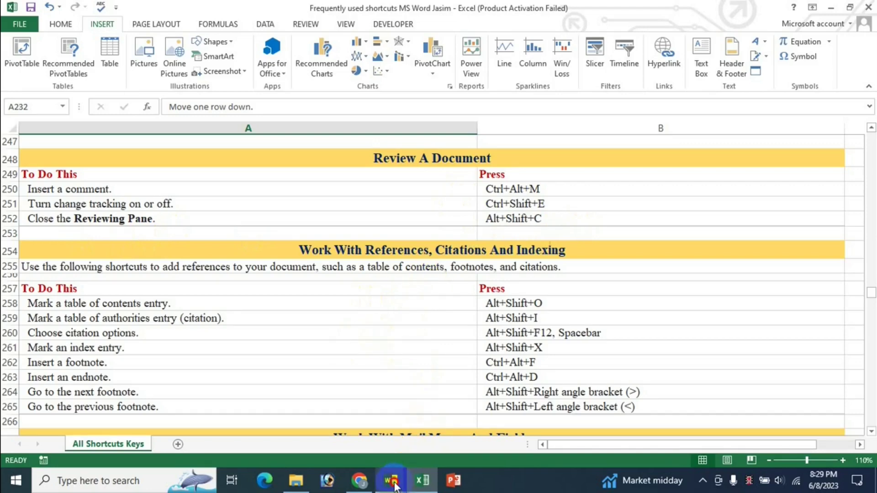
{"action": "left_click", "coordinate": [343, 413]}
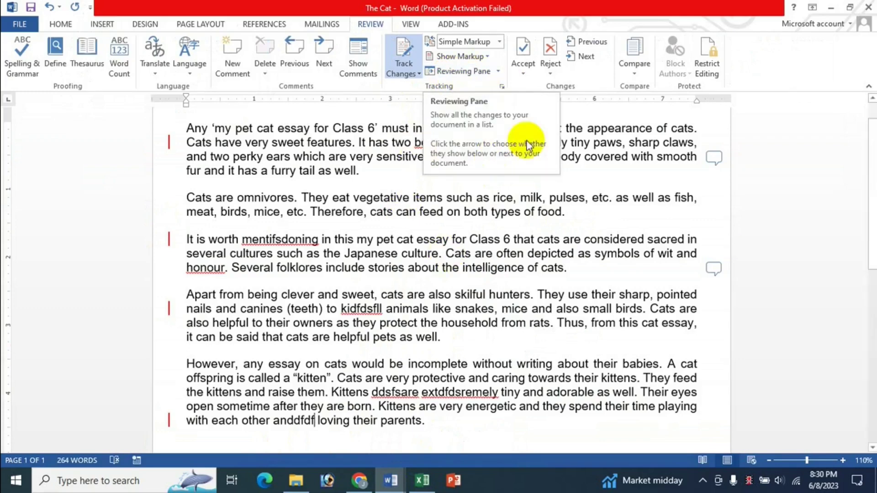
Step: Show the Reviewing Pane vertically, listing the six revisions beside the essay
{"action": "left_click", "coordinate": [498, 73]}
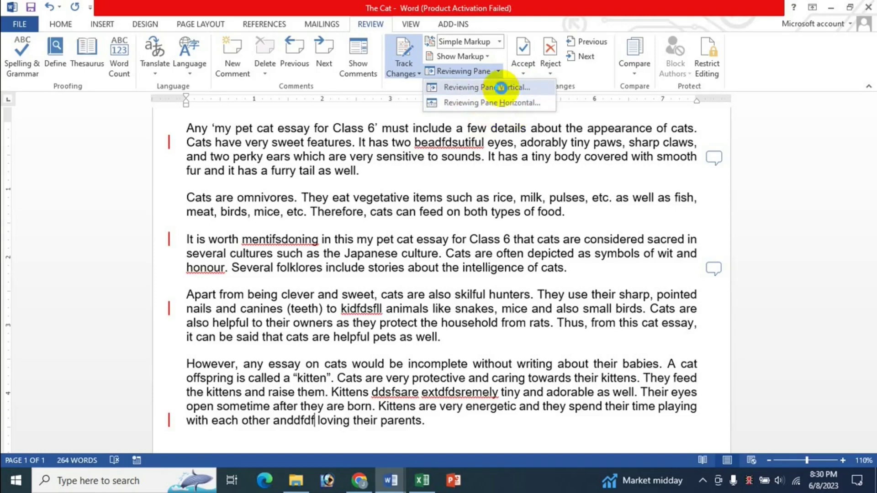
{"action": "left_click", "coordinate": [500, 86]}
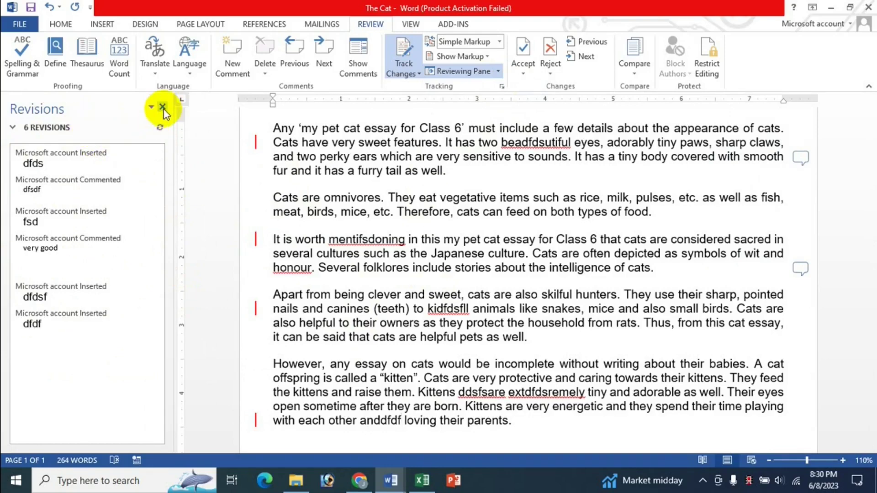
Step: Glance at the Excel workbook and return to The Cat document
{"action": "left_click", "coordinate": [422, 480]}
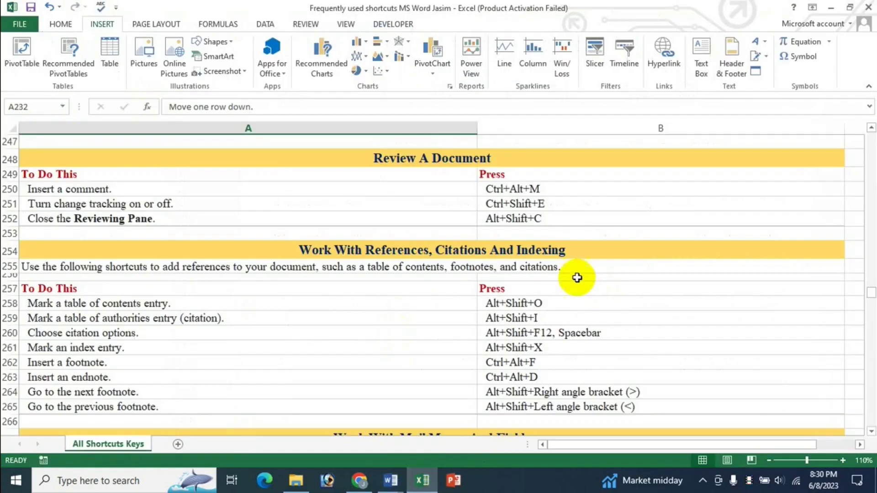
{"action": "left_click", "coordinate": [390, 480]}
{"action": "left_click", "coordinate": [355, 428]}
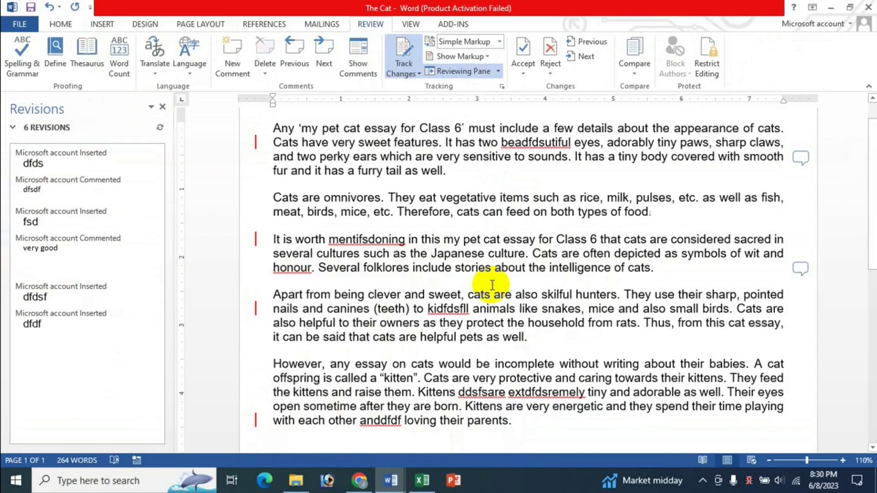
Step: Close the Reviewing Pane and switch to the Excel shortcuts workbook
{"action": "key", "text": "alt+r"}
{"action": "key", "text": "t"}
{"action": "key", "text": "p"}
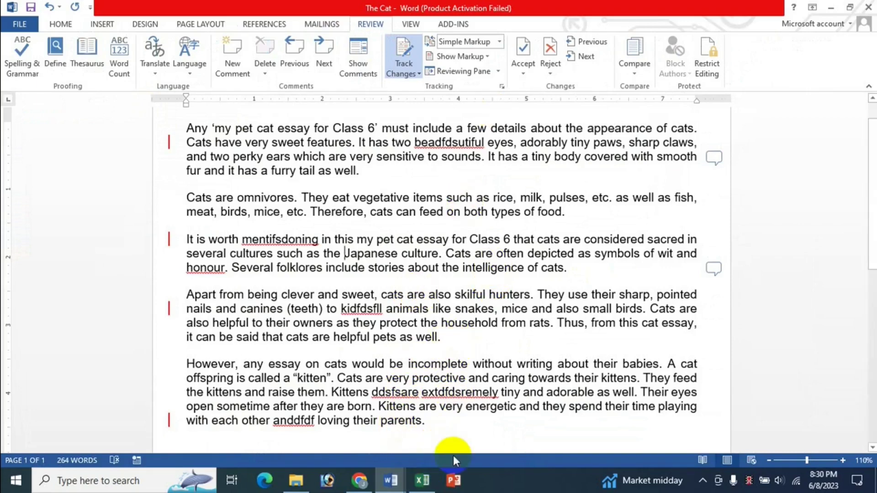
{"action": "left_click", "coordinate": [419, 486]}
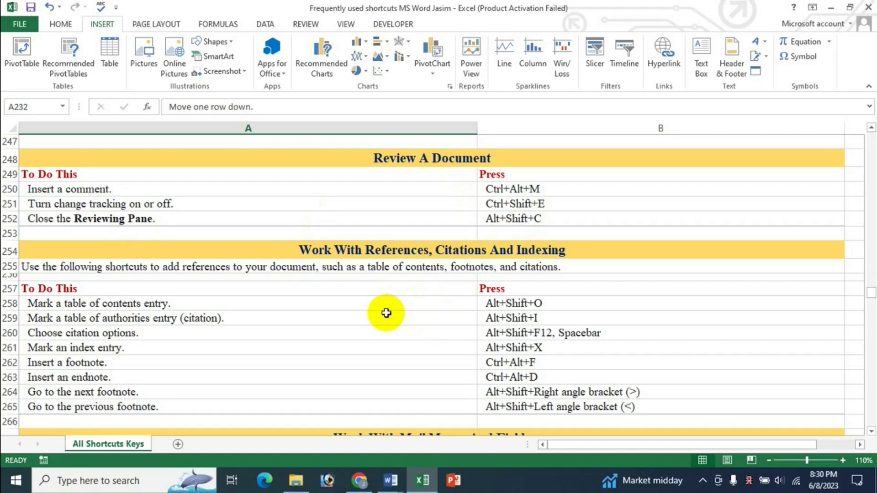
Step: Scroll the shortcuts sheet to the Mail Merge and Fields section, then open Restaurant Business Plan
{"action": "scroll", "coordinate": [391, 309], "scroll_direction": "down", "scroll_amount": 1}
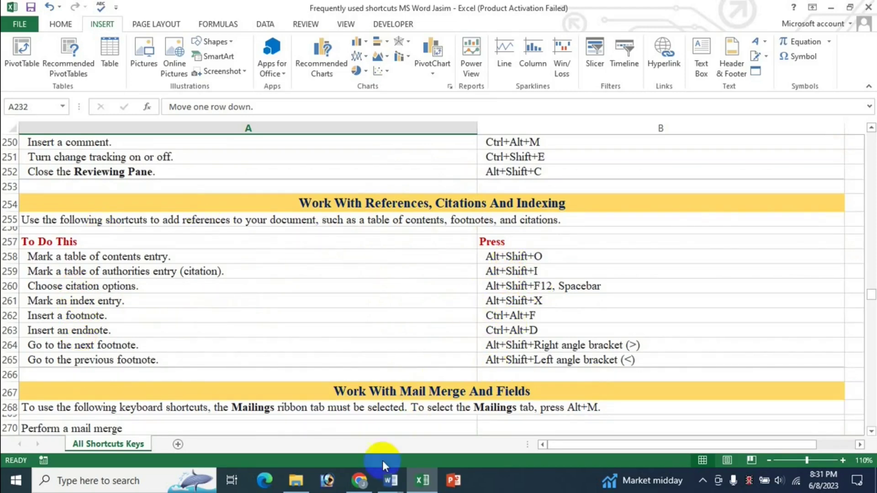
{"action": "left_click", "coordinate": [391, 481]}
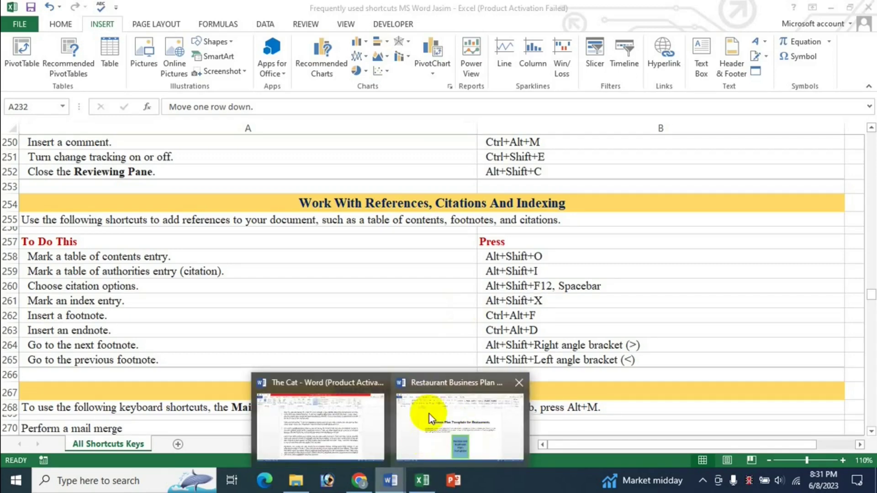
{"action": "left_click", "coordinate": [464, 416]}
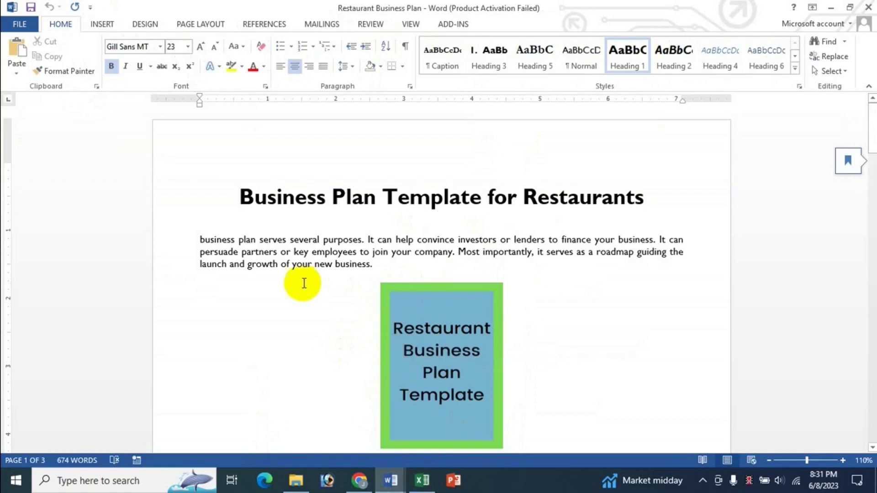
Step: Return to the Restaurant Business Plan and insert a blank line above the title
{"action": "left_click", "coordinate": [422, 480]}
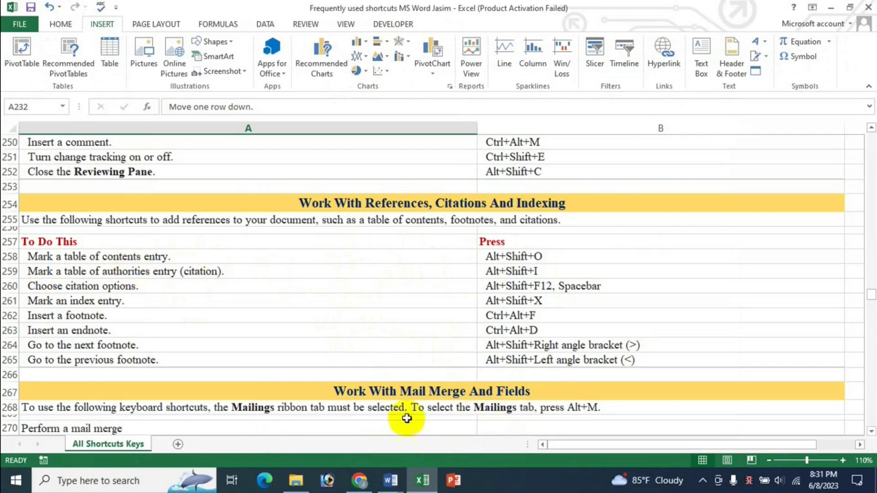
{"action": "left_click", "coordinate": [391, 484]}
{"action": "left_click", "coordinate": [436, 418]}
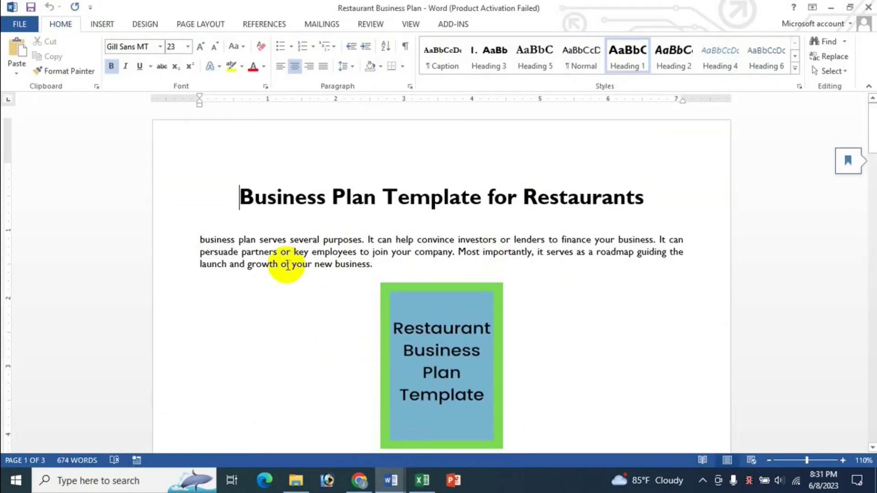
{"action": "key", "text": "Return"}
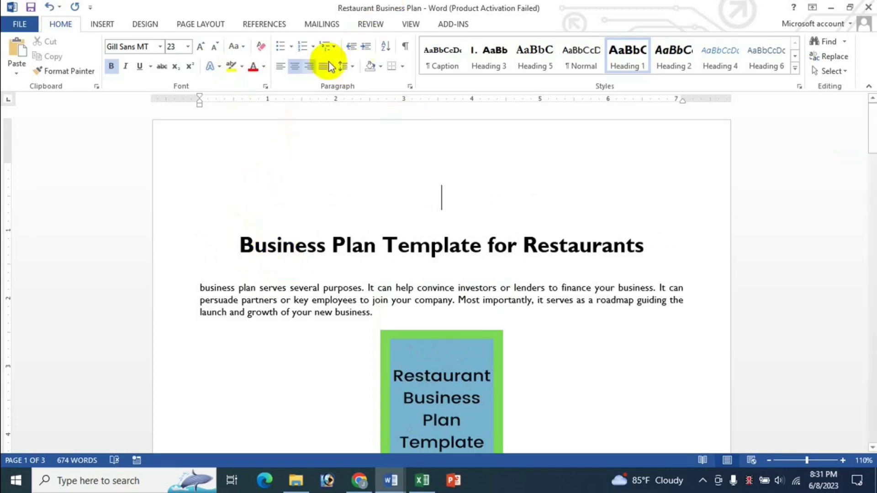
{"action": "left_click", "coordinate": [269, 26]}
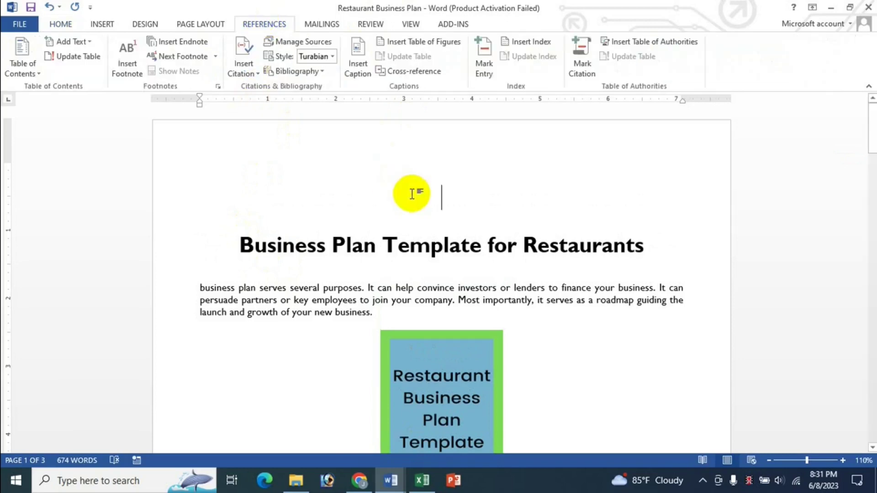
Step: Mark the 'Business Plan Template for Restaurants' title as a Level 1 contents entry
{"action": "left_click", "coordinate": [430, 198]}
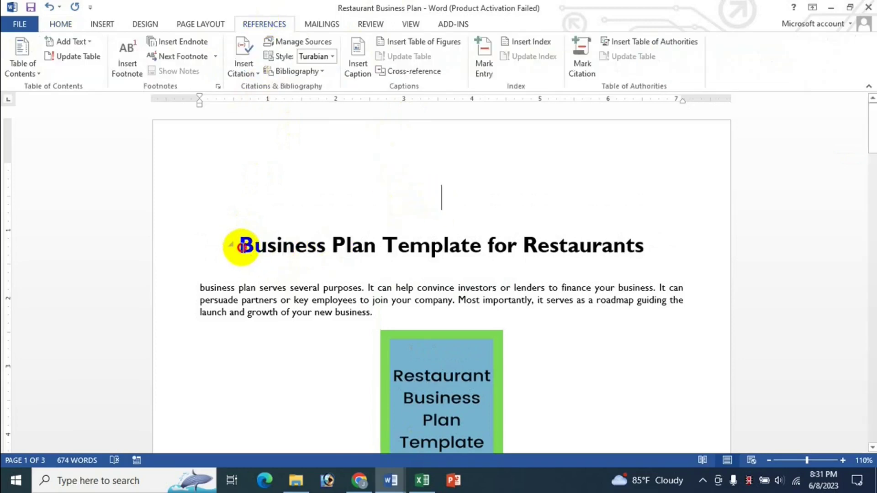
{"action": "left_click_drag", "start_coordinate": [238, 246], "coordinate": [617, 246]}
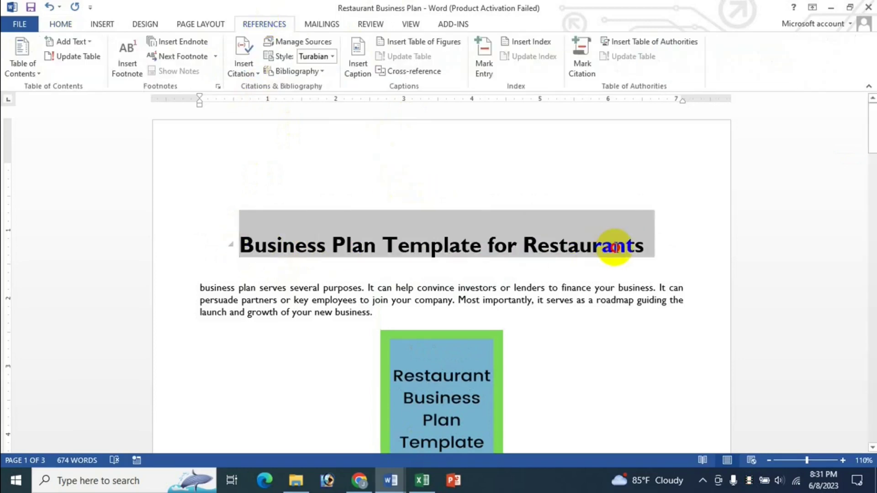
{"action": "left_click", "coordinate": [89, 41]}
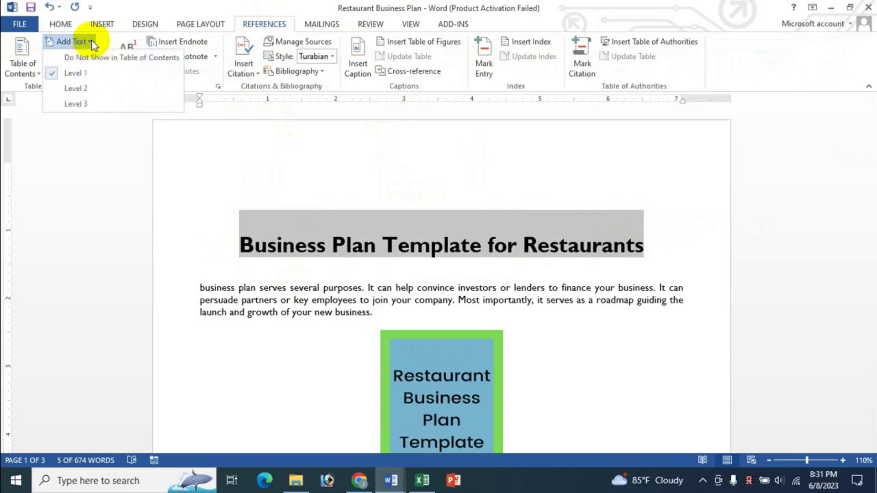
{"action": "left_click", "coordinate": [240, 5]}
Step: Mark the 'Instructions: Company Description' heading as a Level 2 entry
{"action": "scroll", "coordinate": [640, 308], "scroll_direction": "down", "scroll_amount": 4}
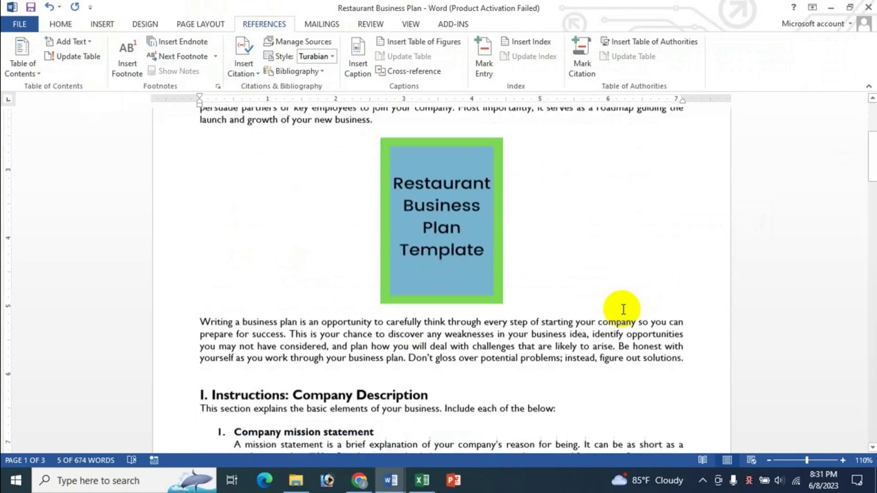
{"action": "scroll", "coordinate": [623, 310], "scroll_direction": "down", "scroll_amount": 2}
{"action": "left_click_drag", "start_coordinate": [215, 323], "coordinate": [414, 329]}
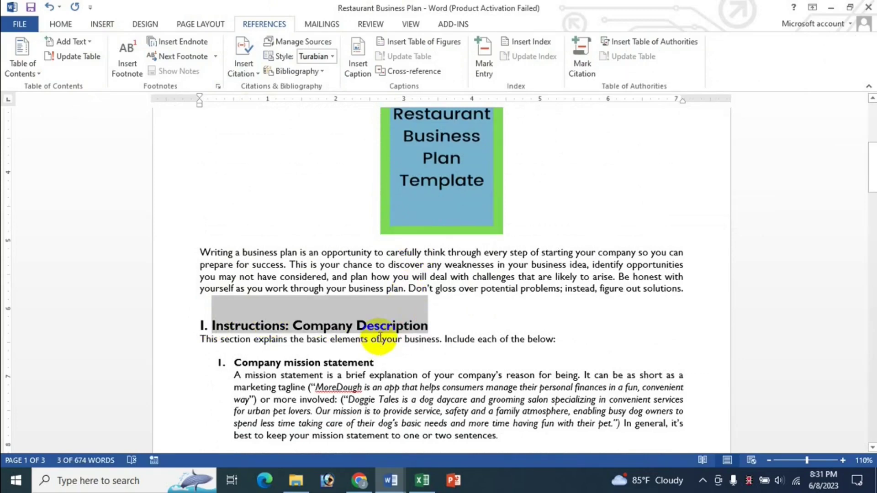
{"action": "left_click", "coordinate": [71, 41]}
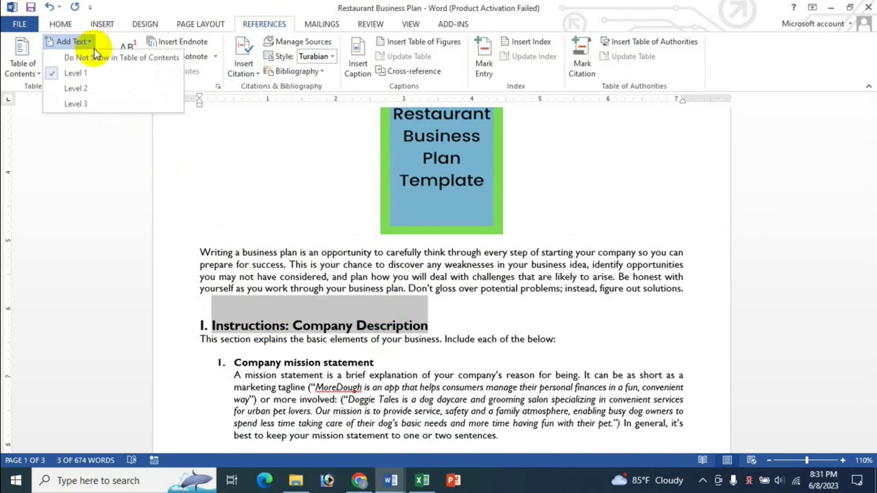
{"action": "left_click", "coordinate": [82, 90]}
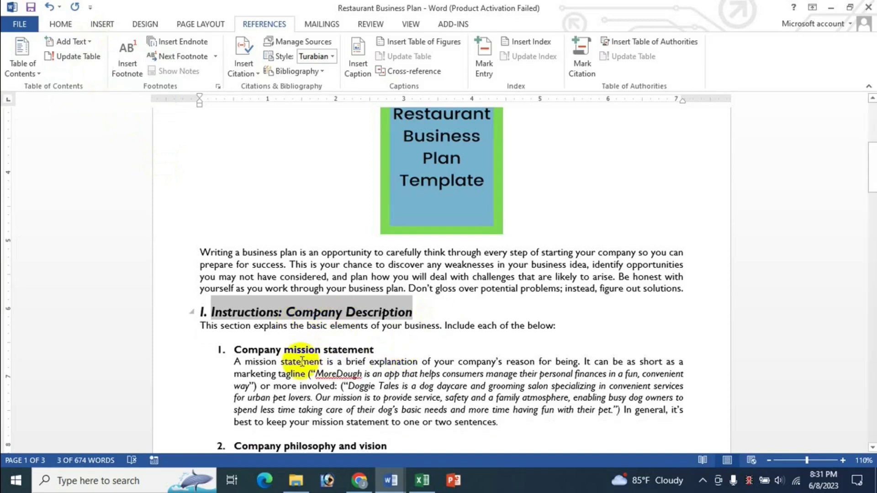
Step: Mark 'Company mission statement' and 'Company philosophy and vision' as Level 3 entries
{"action": "left_click_drag", "start_coordinate": [274, 350], "coordinate": [368, 362]}
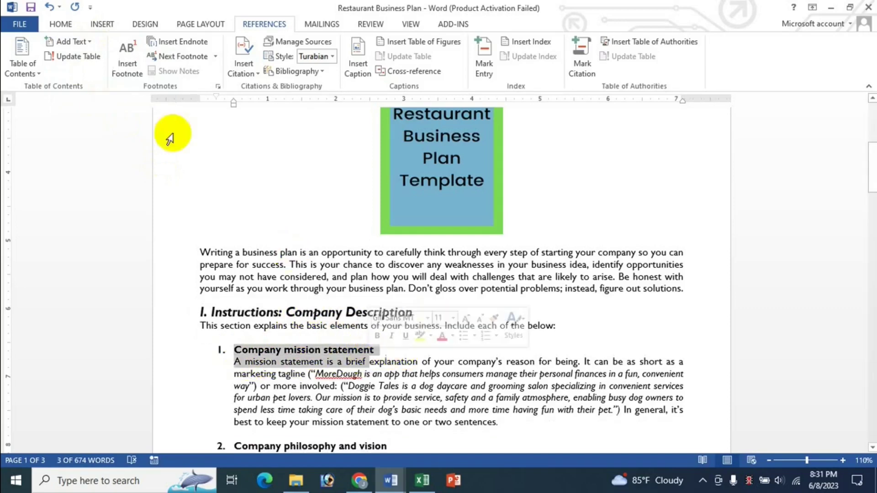
{"action": "left_click", "coordinate": [92, 42]}
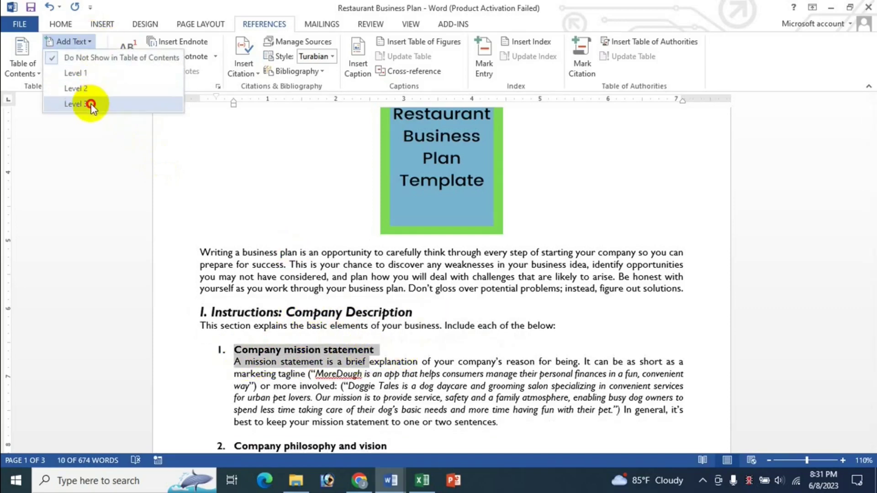
{"action": "left_click", "coordinate": [91, 104]}
{"action": "scroll", "coordinate": [240, 391], "scroll_direction": "down", "scroll_amount": 2}
{"action": "left_click_drag", "start_coordinate": [236, 381], "coordinate": [395, 382]}
{"action": "left_click", "coordinate": [92, 43]}
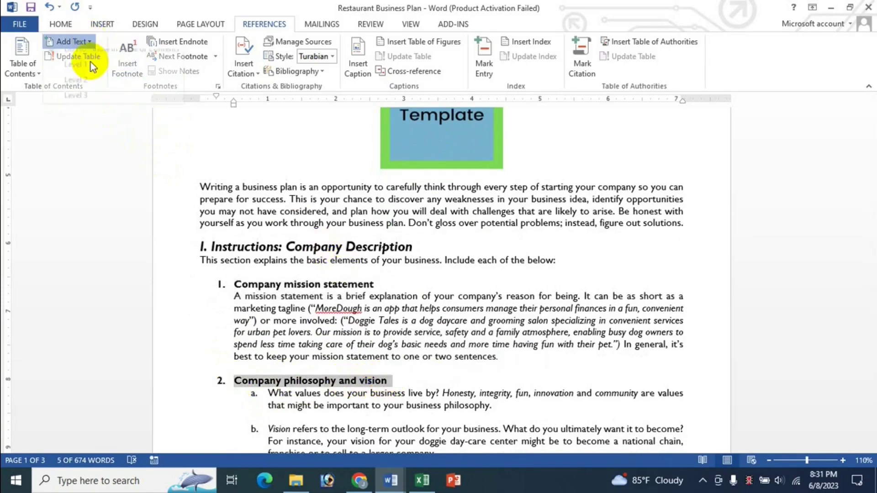
{"action": "left_click", "coordinate": [87, 104]}
{"action": "left_click", "coordinate": [529, 298]}
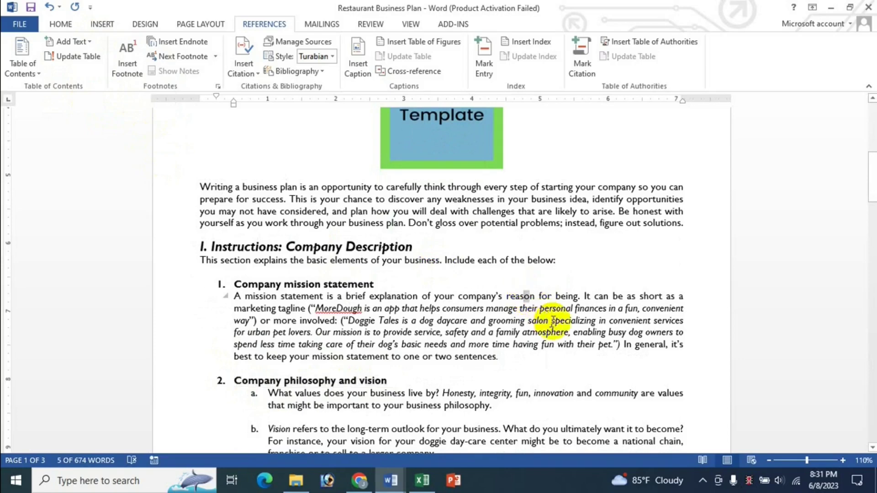
{"action": "scroll", "coordinate": [554, 322], "scroll_direction": "up", "scroll_amount": 8}
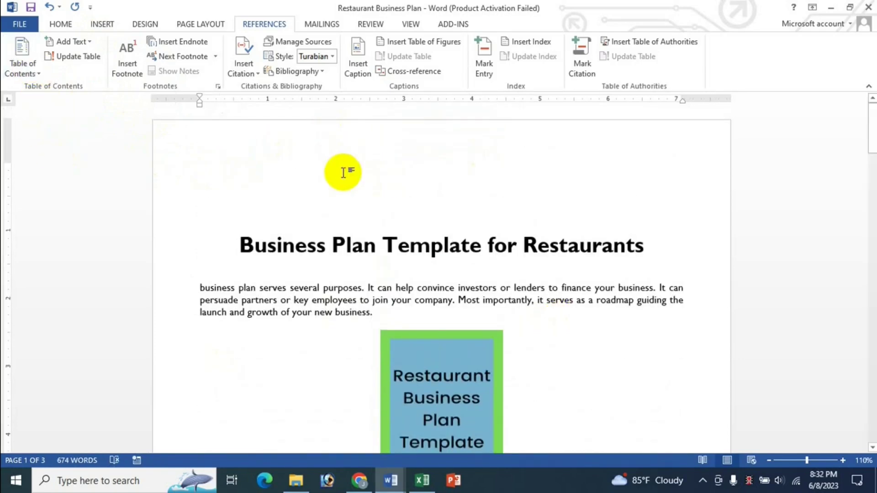
Step: Insert Automatic Table 1 contents above the title and follow its links to both subheadings
{"action": "left_click", "coordinate": [29, 72]}
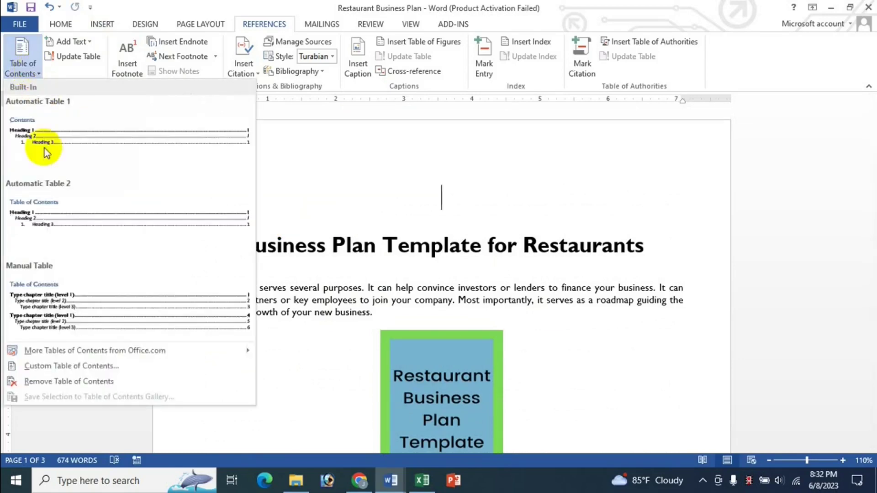
{"action": "left_click", "coordinate": [78, 138]}
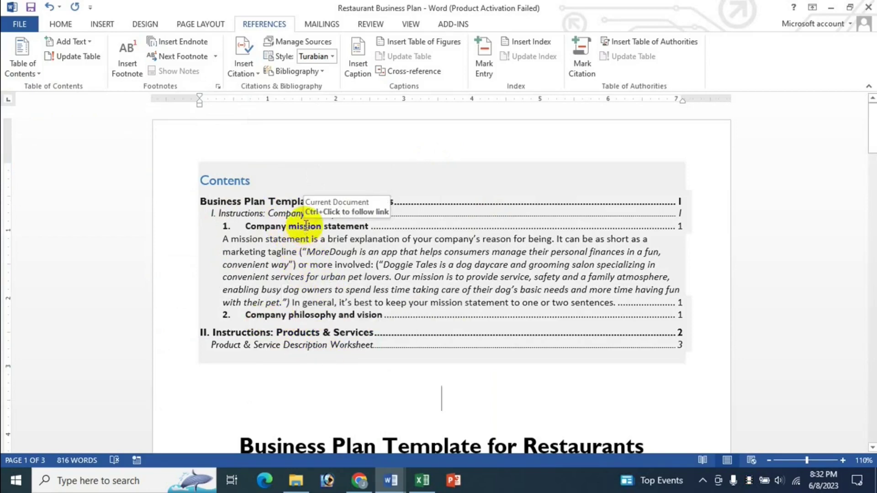
{"action": "left_click", "coordinate": [305, 225], "text": "ctrl"}
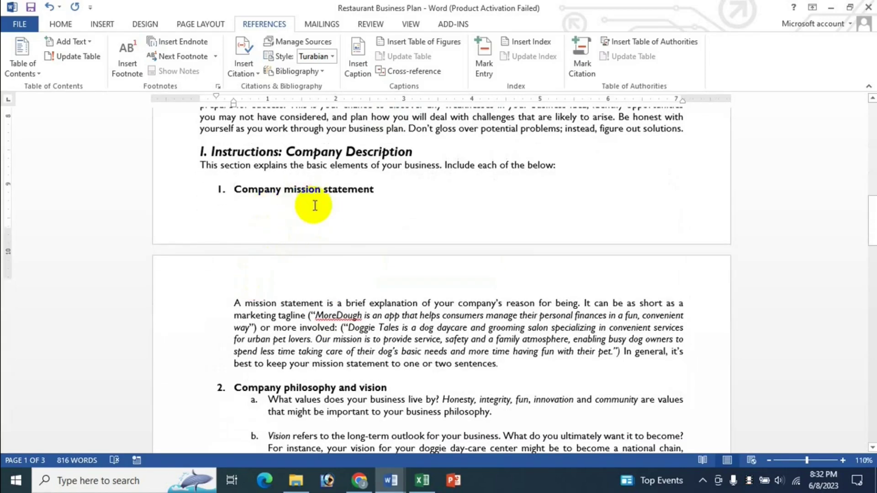
{"action": "scroll", "coordinate": [315, 205], "scroll_direction": "up", "scroll_amount": 10}
{"action": "scroll", "coordinate": [318, 206], "scroll_direction": "up", "scroll_amount": 3}
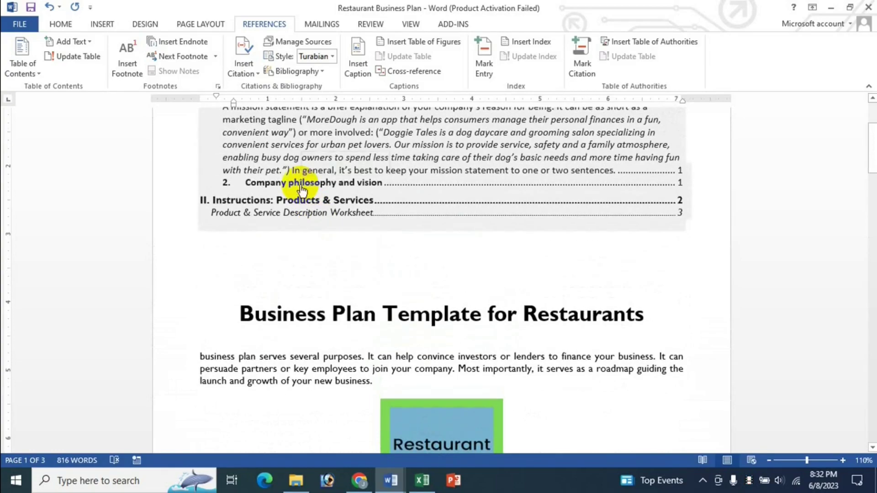
{"action": "left_click", "coordinate": [301, 185], "text": "ctrl"}
{"action": "scroll", "coordinate": [321, 330], "scroll_direction": "up", "scroll_amount": 12}
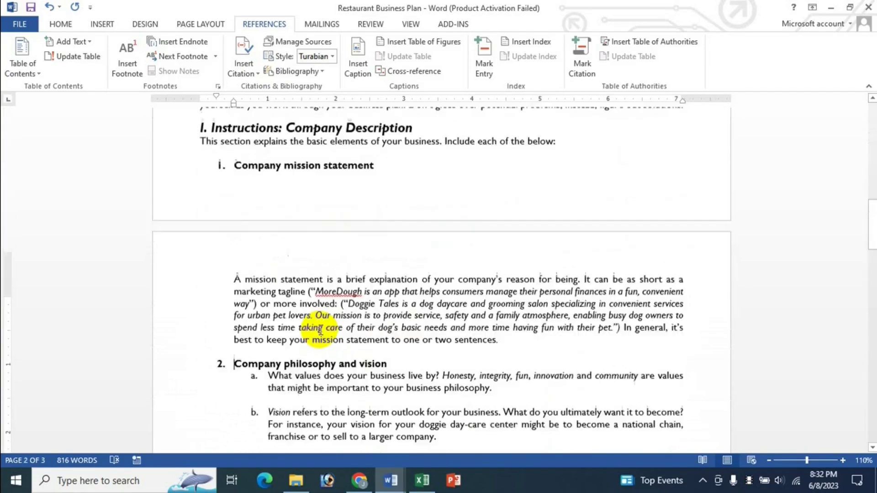
Step: Select the inserted Contents table, then switch to the Excel shortcuts sheet
{"action": "left_click", "coordinate": [350, 235]}
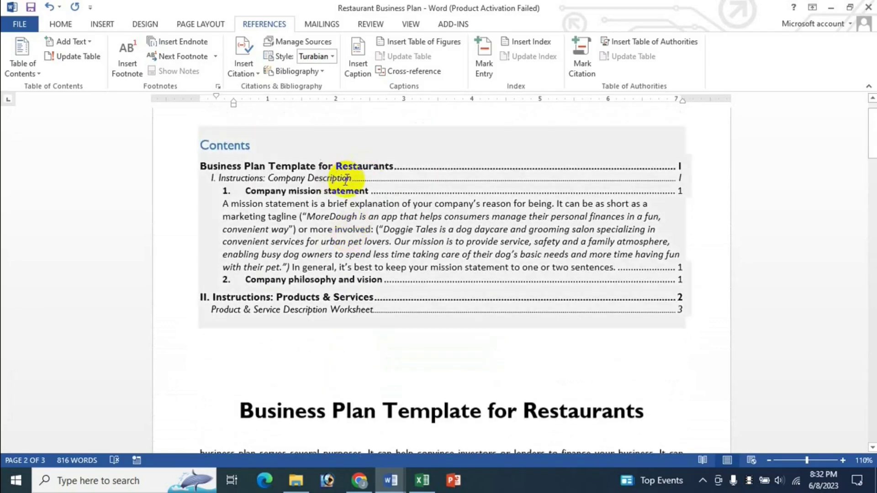
{"action": "scroll", "coordinate": [352, 183], "scroll_direction": "up", "scroll_amount": 1}
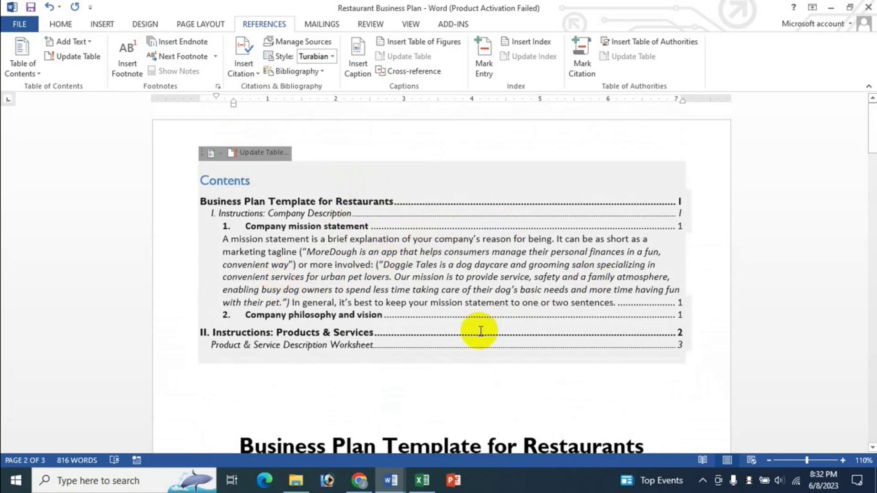
{"action": "left_click", "coordinate": [437, 265]}
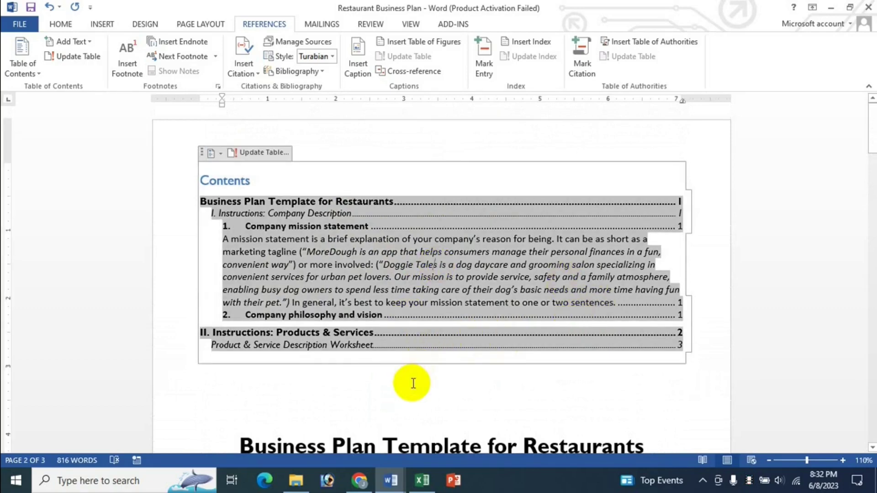
{"action": "left_click", "coordinate": [439, 399]}
{"action": "left_click", "coordinate": [461, 242]}
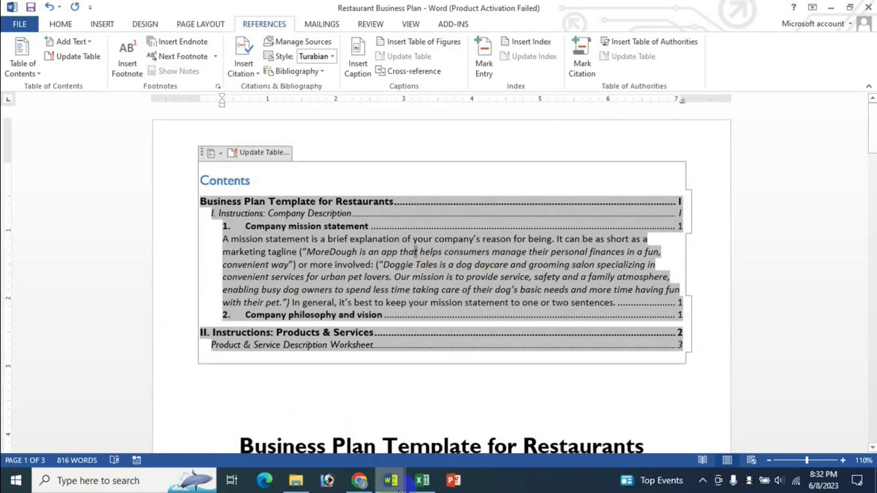
{"action": "left_click", "coordinate": [422, 480]}
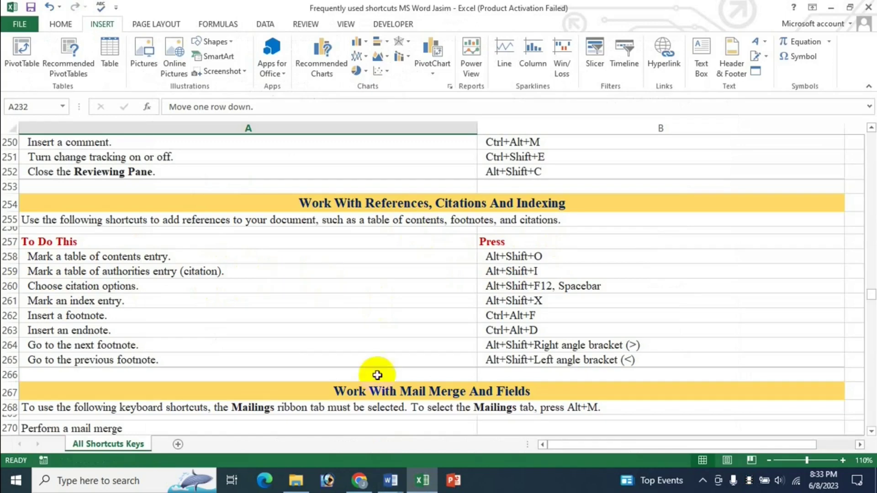
Step: Switch back to the Restaurant Business Plan document through the Word taskbar thumbnails
{"action": "left_click", "coordinate": [402, 471]}
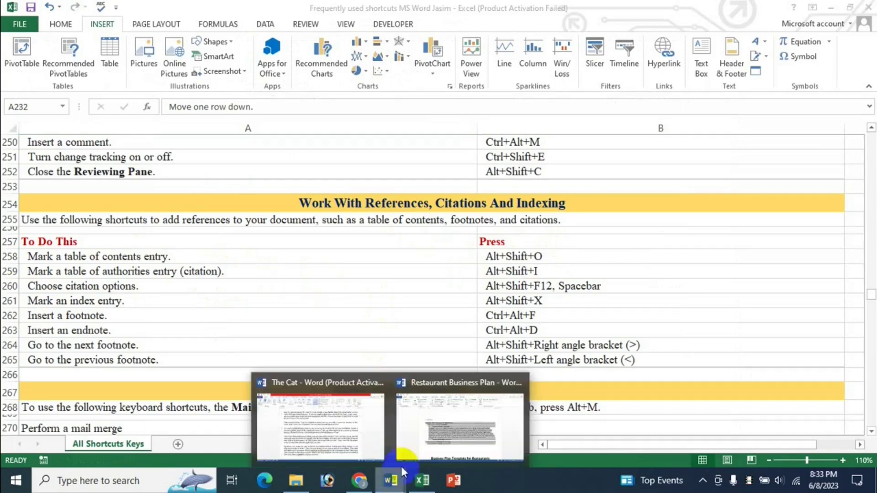
{"action": "left_click", "coordinate": [451, 430]}
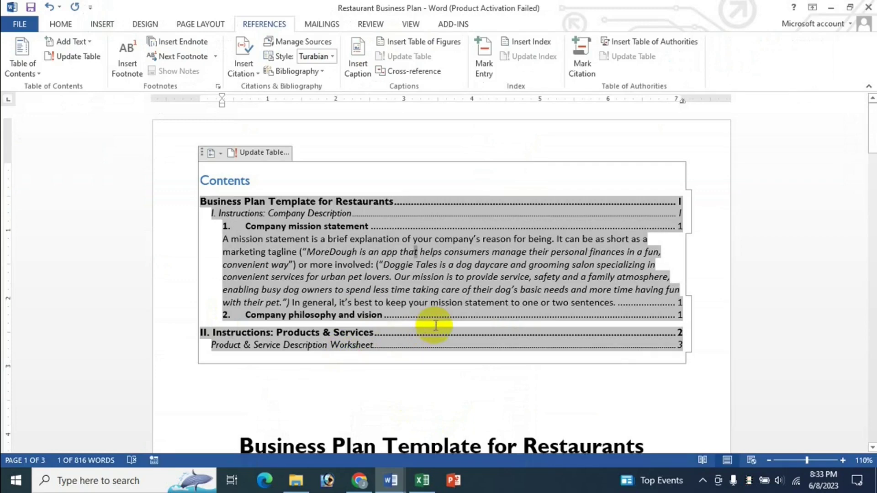
Step: Open Mark Table of Contents Entry (Alt+Shift+O), keep identifier C, and cancel without marking
{"action": "key", "text": "alt+shift+o"}
{"action": "scroll", "coordinate": [435, 325], "scroll_direction": "down", "scroll_amount": 3}
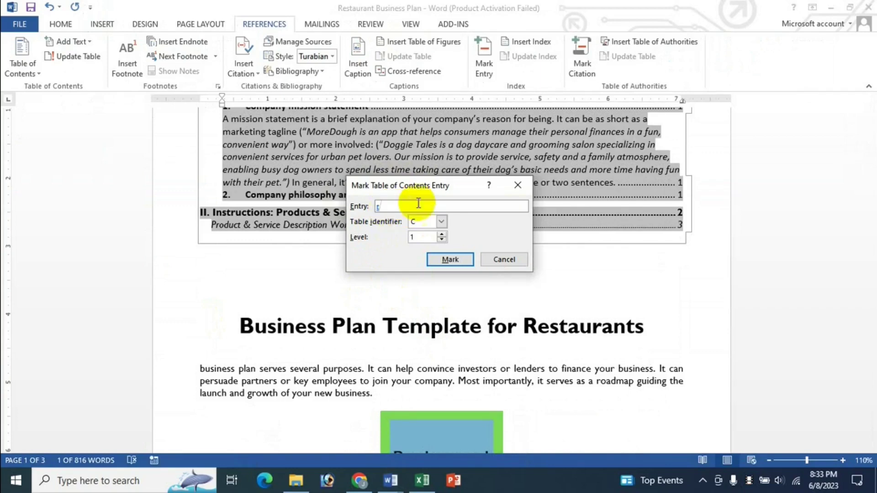
{"action": "left_click", "coordinate": [442, 222]}
{"action": "left_click", "coordinate": [442, 229]}
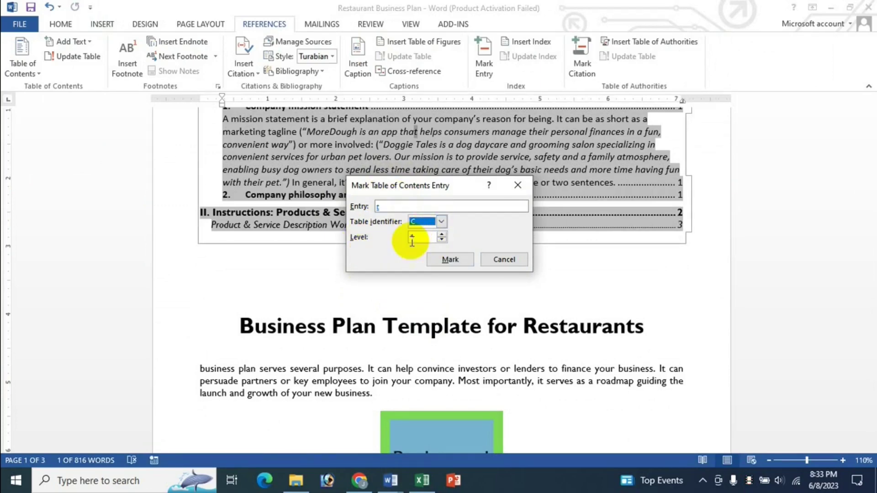
{"action": "left_click", "coordinate": [506, 261]}
Step: Check the Excel shortcut list, then return to the Restaurant Business Plan document
{"action": "scroll", "coordinate": [547, 316], "scroll_direction": "up", "scroll_amount": 3}
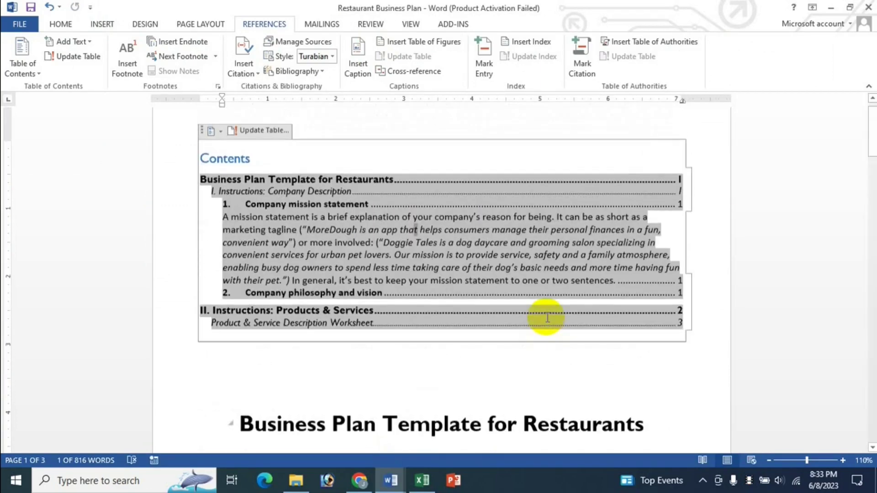
{"action": "left_click", "coordinate": [342, 220]}
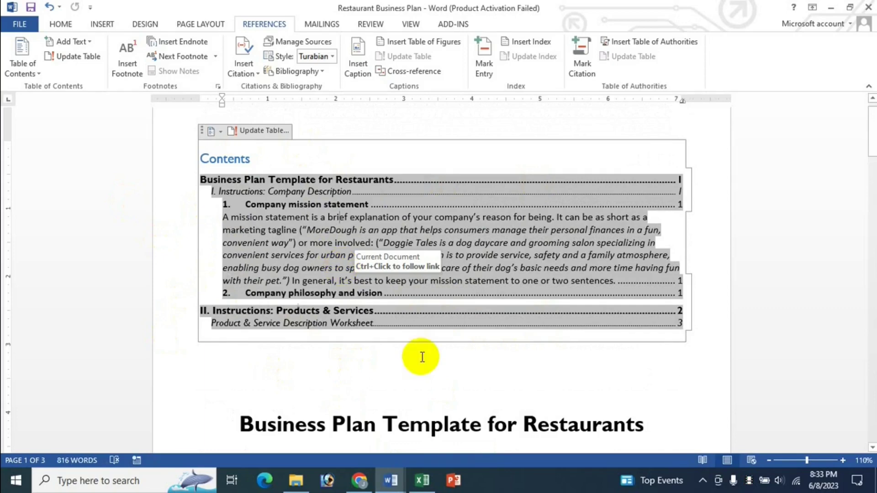
{"action": "left_click", "coordinate": [423, 481]}
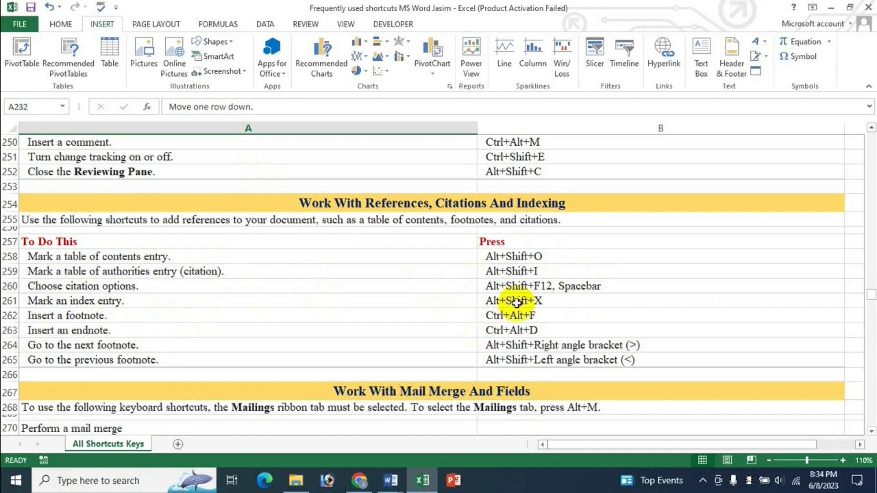
{"action": "mouse_move", "coordinate": [391, 479]}
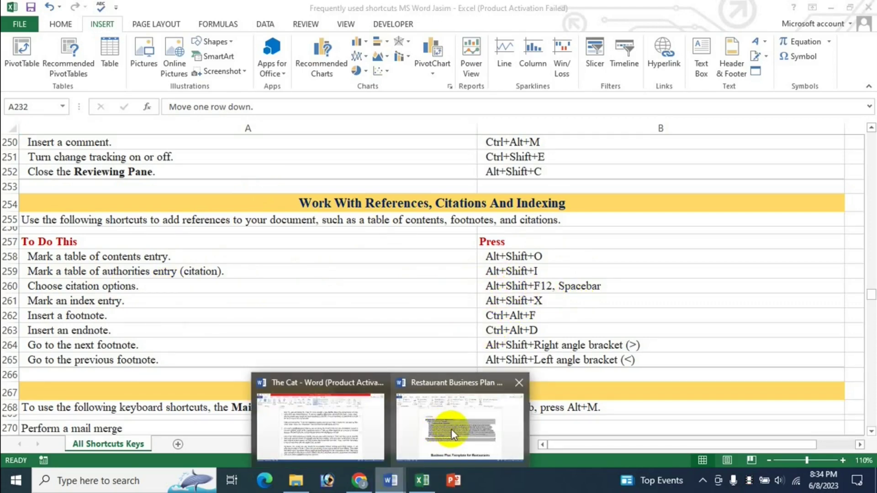
{"action": "left_click", "coordinate": [451, 429]}
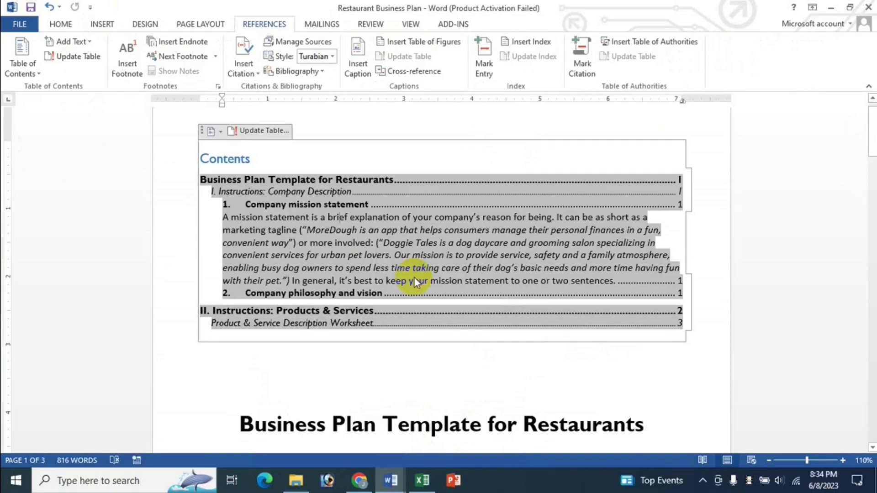
Step: Open Mark Citation (Alt+Shift+I), cancel it unmarked, and return to the Excel shortcut list
{"action": "key", "text": "alt+shift+i"}
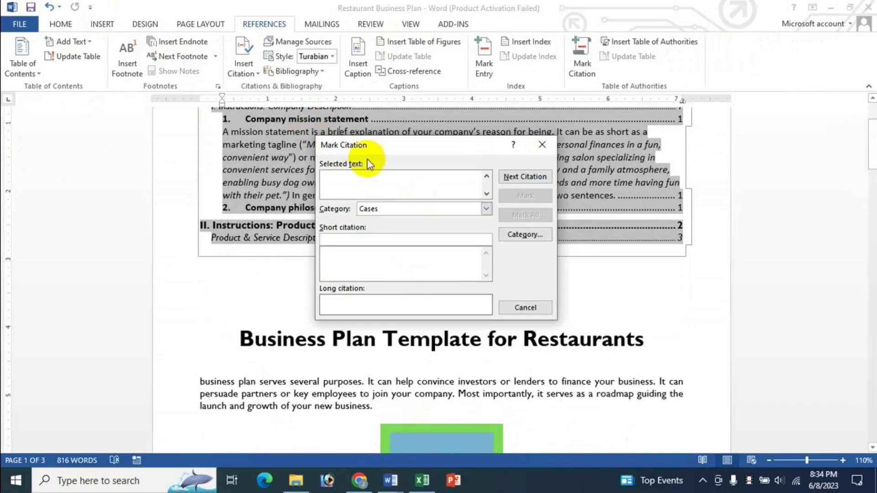
{"action": "left_click_drag", "start_coordinate": [387, 152], "coordinate": [394, 159]}
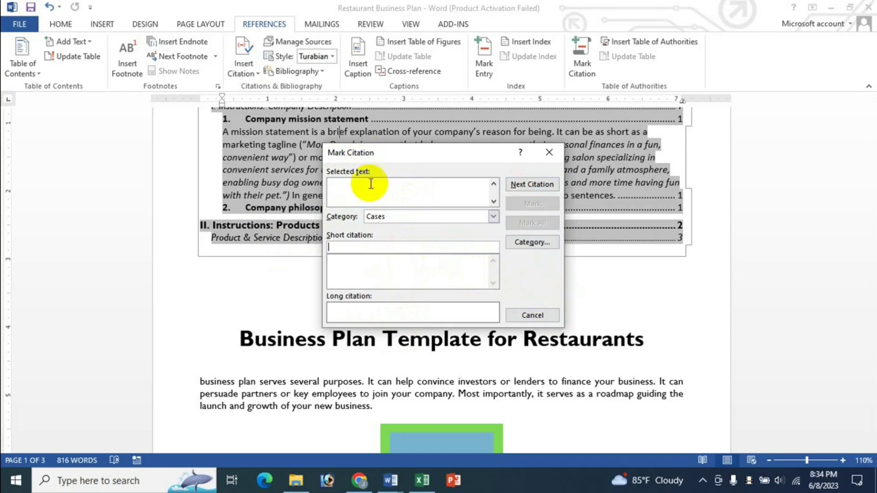
{"action": "left_click", "coordinate": [532, 315]}
{"action": "left_click", "coordinate": [422, 480]}
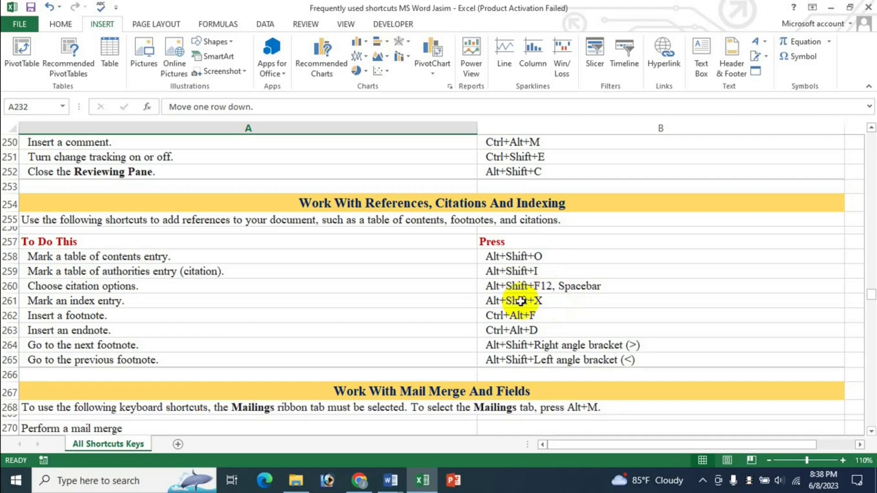
Step: Alternate between Excel's shortcut list and the Restaurant Business Plan, ending on the Word document
{"action": "mouse_move", "coordinate": [390, 479]}
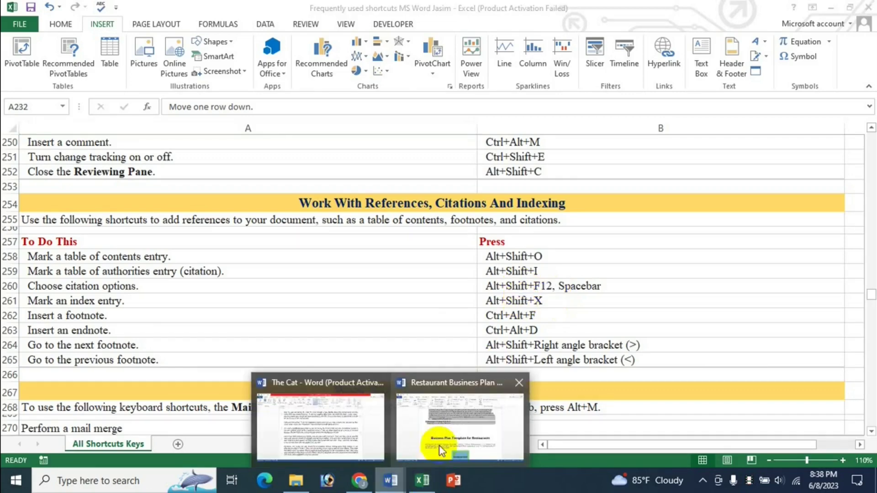
{"action": "left_click", "coordinate": [439, 446]}
{"action": "scroll", "coordinate": [393, 322], "scroll_direction": "up", "scroll_amount": 1}
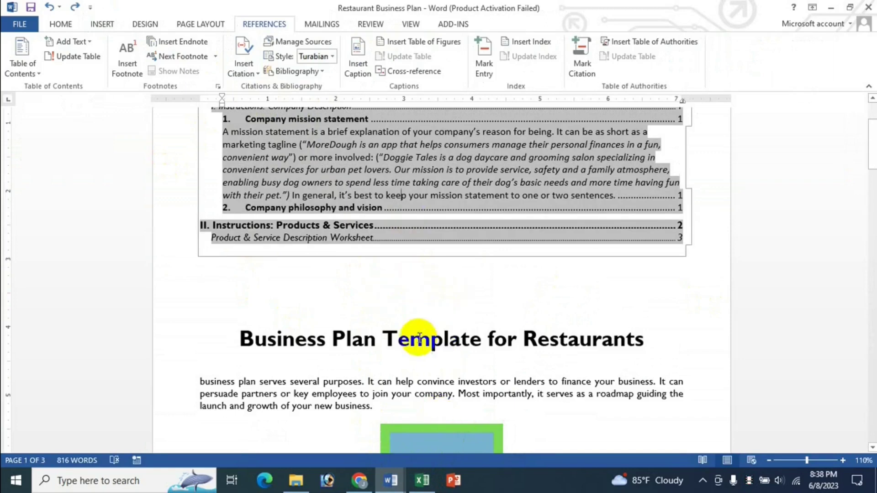
{"action": "left_click", "coordinate": [423, 480]}
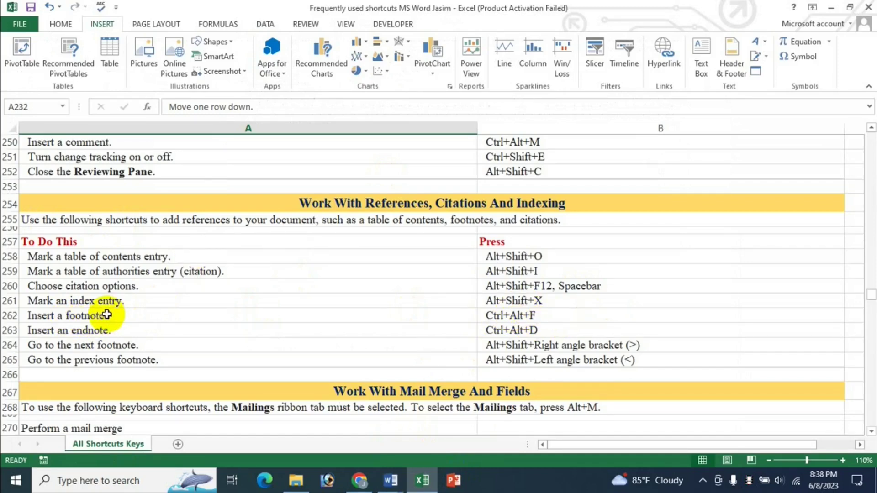
{"action": "left_click", "coordinate": [391, 480]}
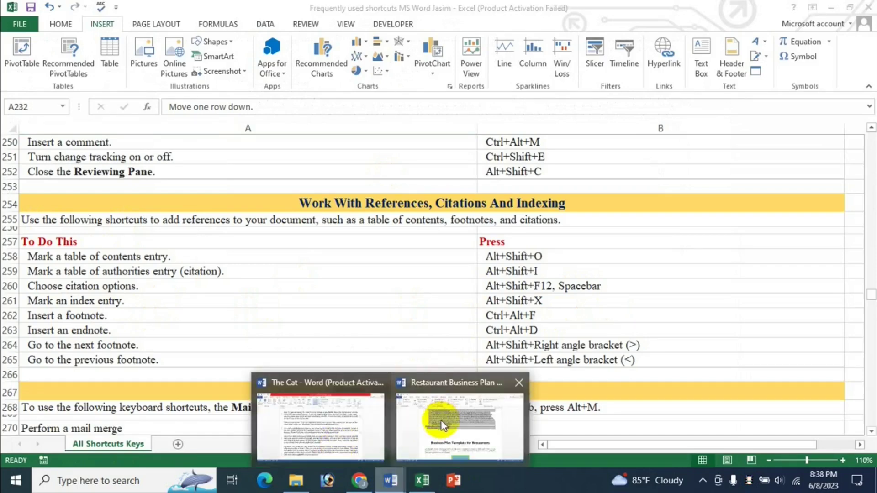
{"action": "left_click", "coordinate": [441, 421]}
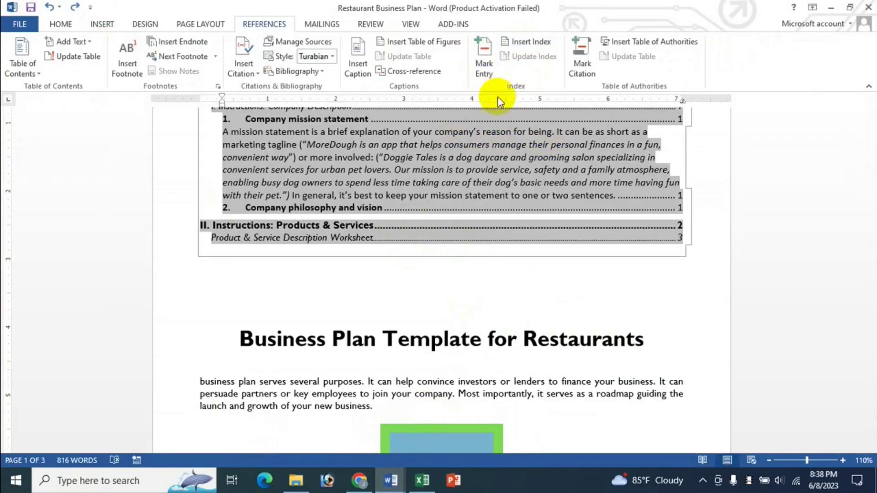
{"action": "left_click", "coordinate": [429, 484]}
{"action": "mouse_move", "coordinate": [401, 488]}
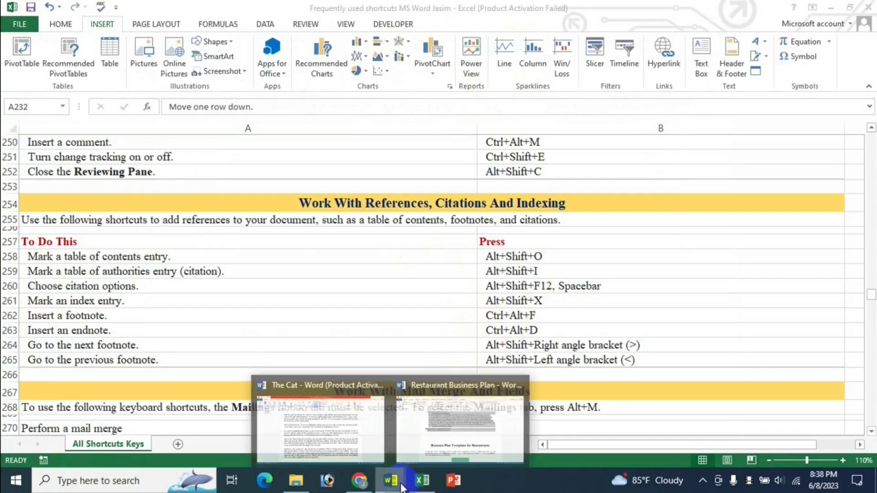
{"action": "left_click", "coordinate": [435, 433]}
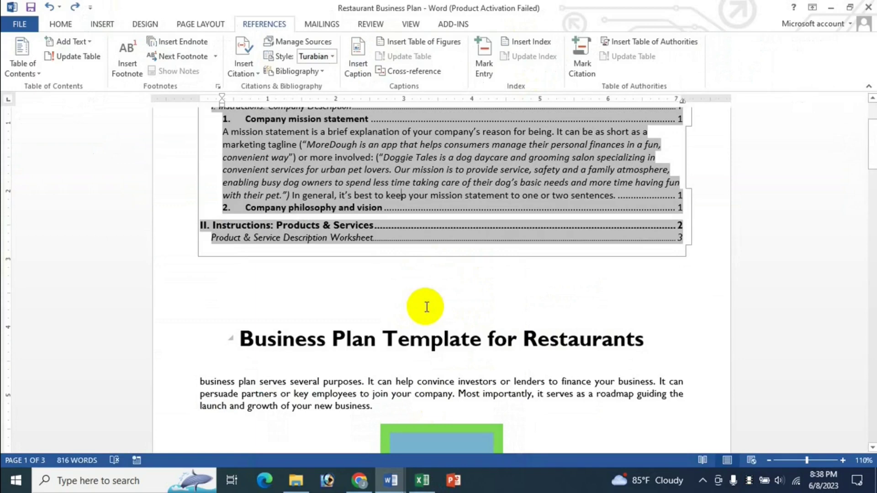
{"action": "scroll", "coordinate": [425, 308], "scroll_direction": "down", "scroll_amount": 2}
{"action": "key", "text": "alt+shift+x"}
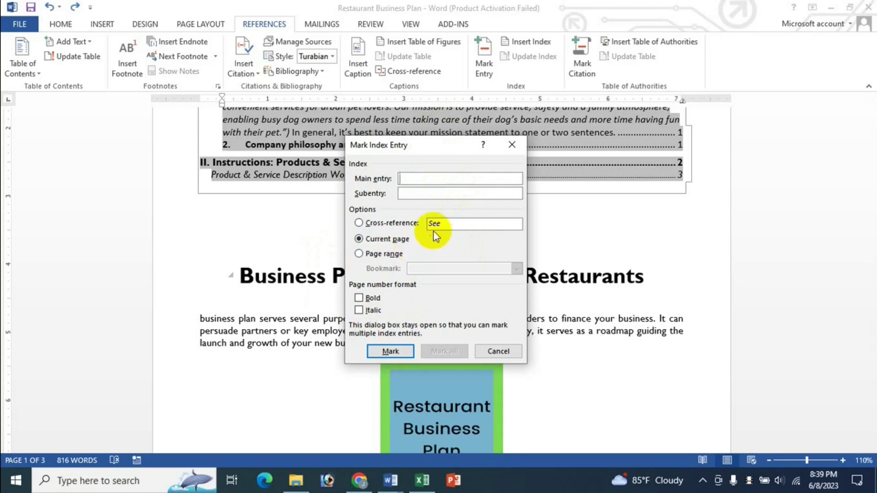
{"action": "left_click", "coordinate": [500, 351]}
{"action": "key", "text": "alt+Tab"}
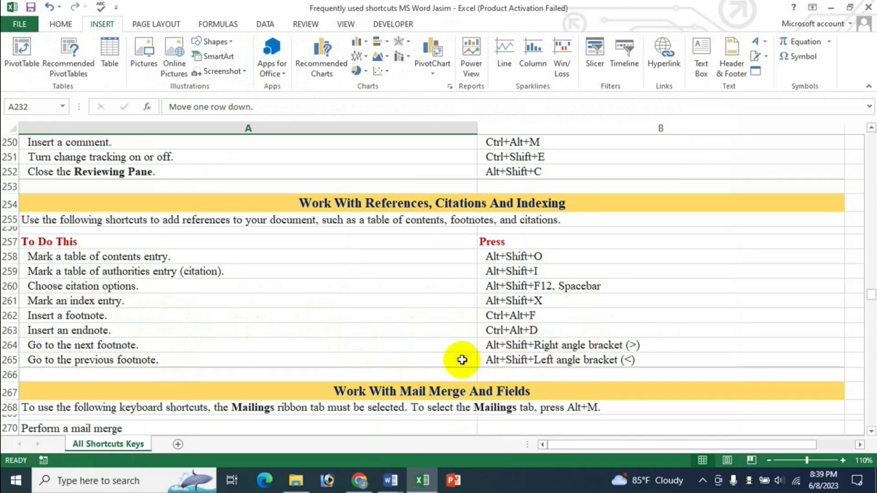
{"action": "mouse_move", "coordinate": [403, 475]}
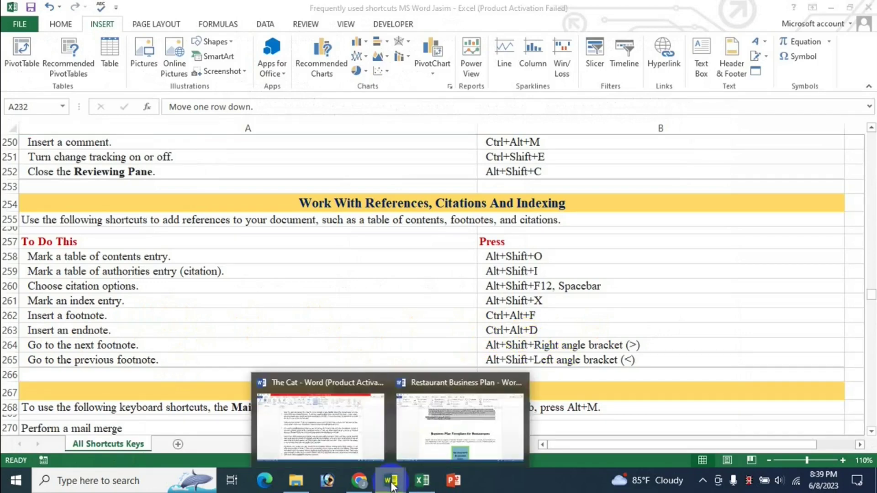
{"action": "left_click", "coordinate": [436, 424]}
Step: Add the text 'dsfsdkl ds' to footnote 1
{"action": "scroll", "coordinate": [419, 298], "scroll_direction": "up", "scroll_amount": 3}
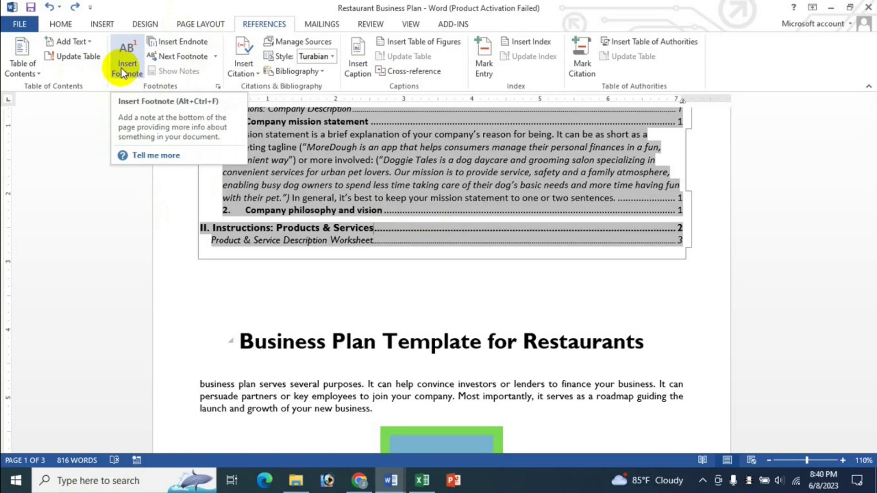
{"action": "scroll", "coordinate": [548, 351], "scroll_direction": "down", "scroll_amount": 2}
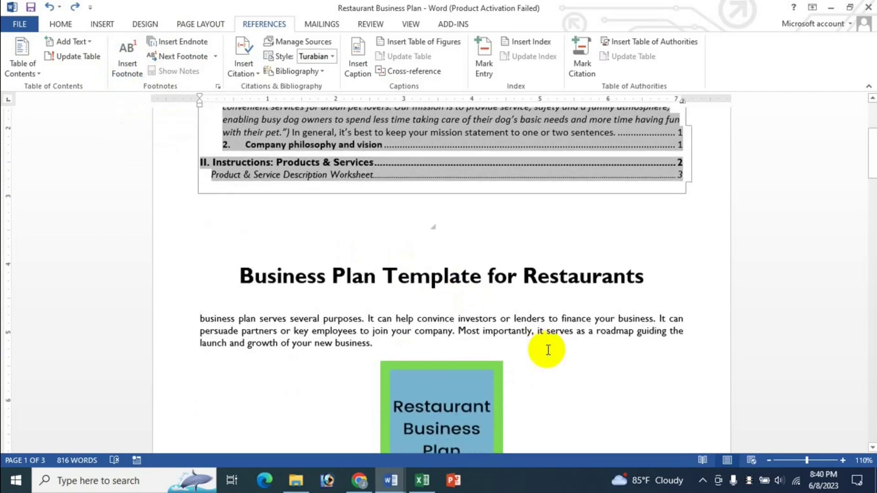
{"action": "left_click", "coordinate": [620, 320]}
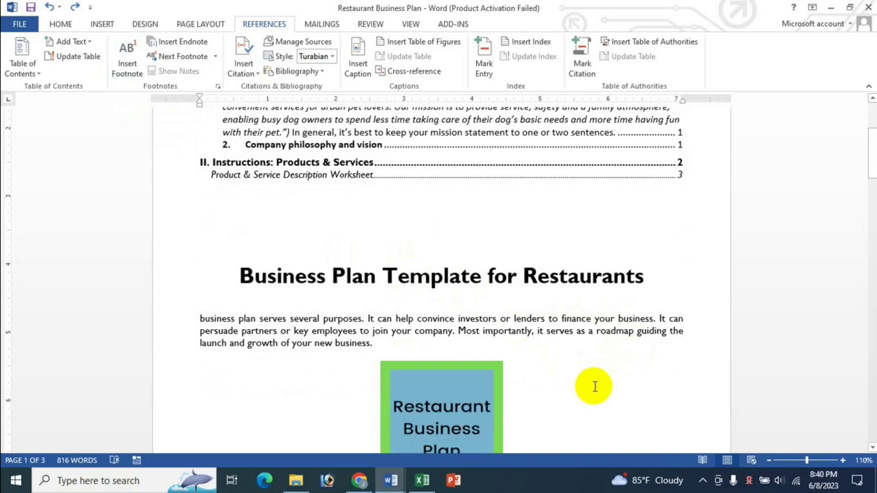
{"action": "scroll", "coordinate": [595, 387], "scroll_direction": "down", "scroll_amount": 5}
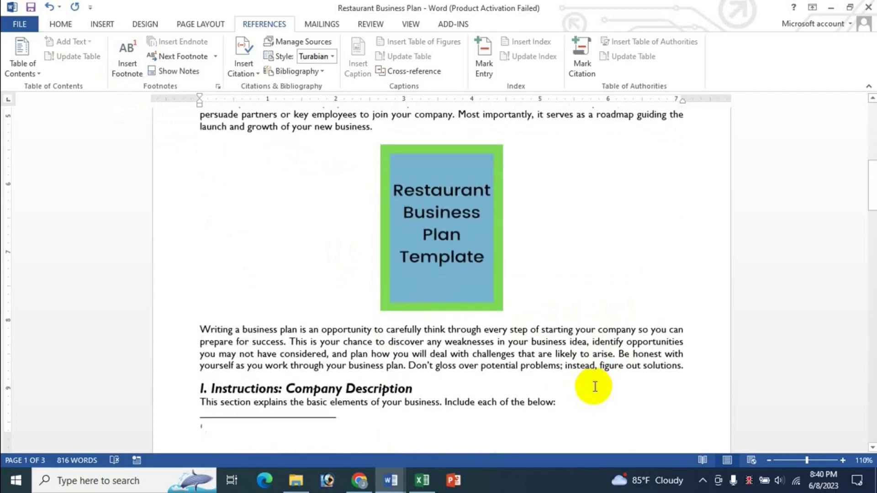
{"action": "left_click", "coordinate": [204, 441]}
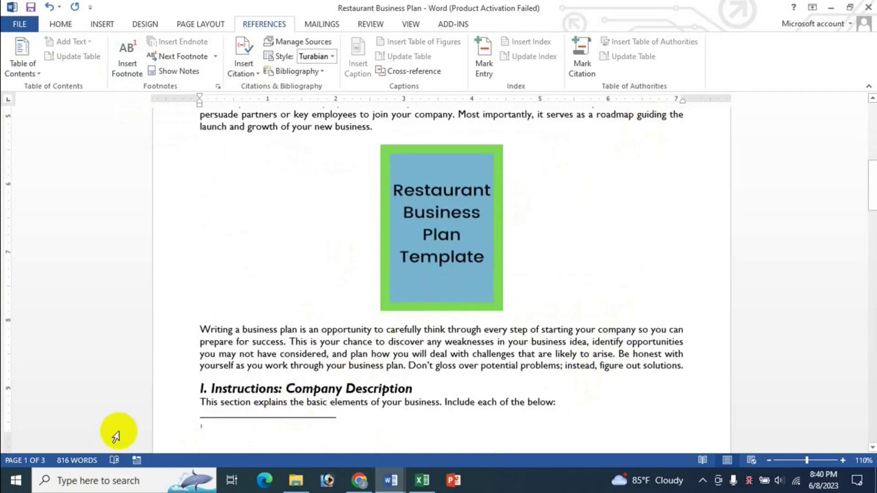
{"action": "type", "text": "ds"}
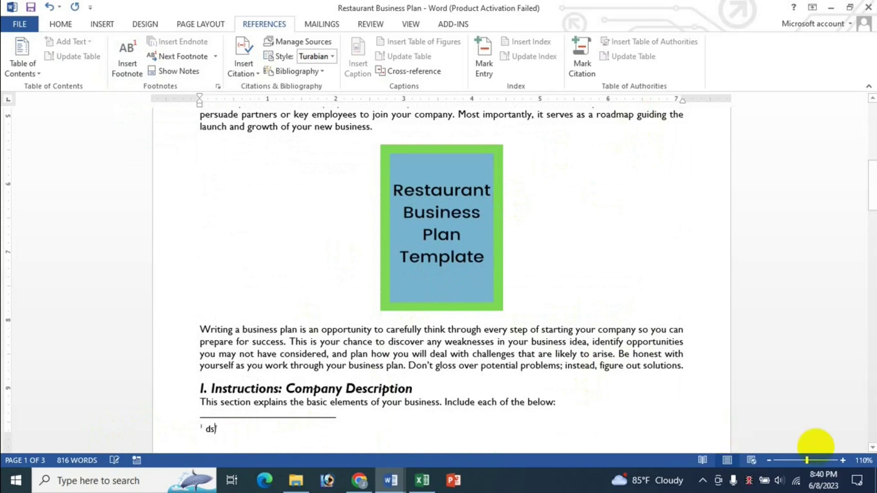
{"action": "type", "text": "fsdkl dskjfdsfs"}
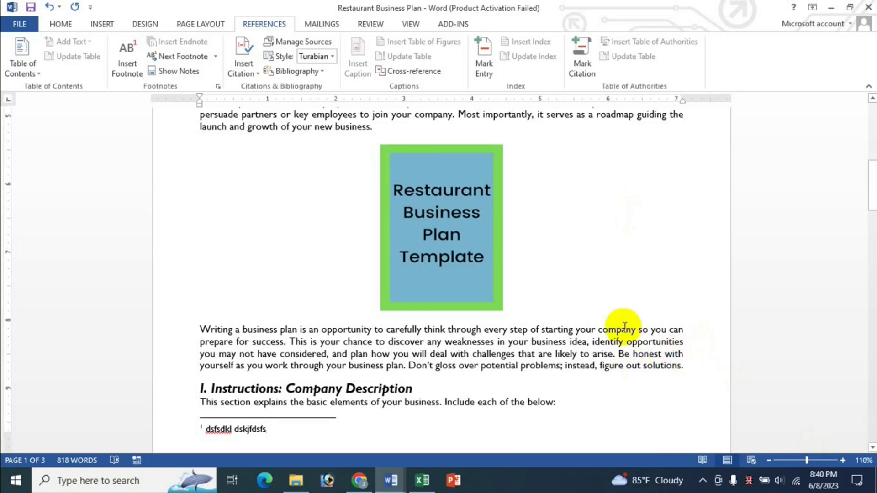
Step: Insert a footnote at the word 'specializing' reading 'dsfksdj sdklsdkl'
{"action": "scroll", "coordinate": [619, 329], "scroll_direction": "down", "scroll_amount": 8}
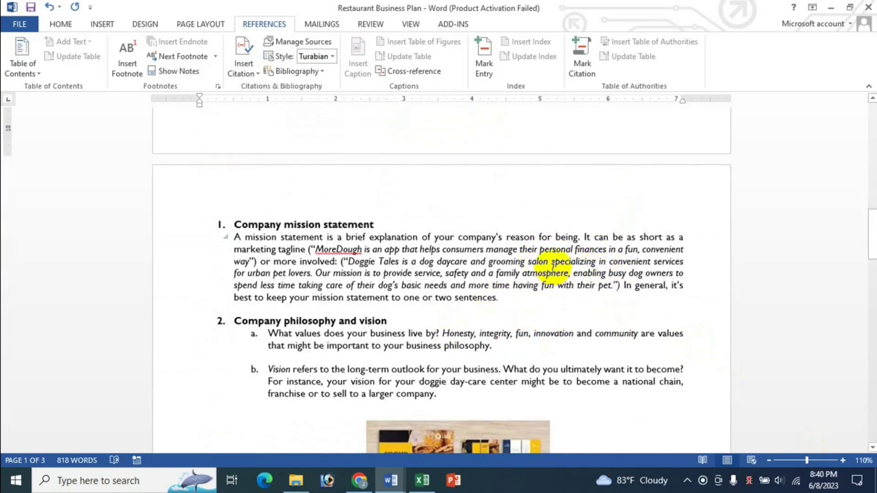
{"action": "left_click", "coordinate": [551, 263]}
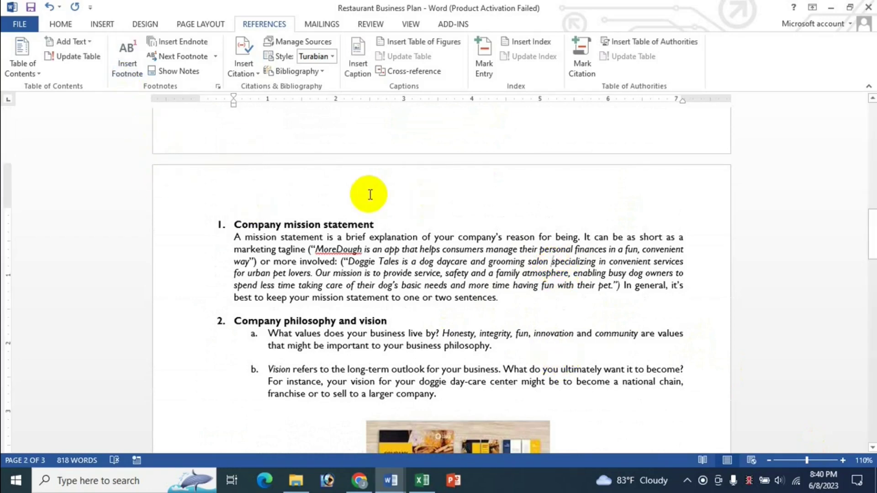
{"action": "key", "text": "ctrl+alt+f"}
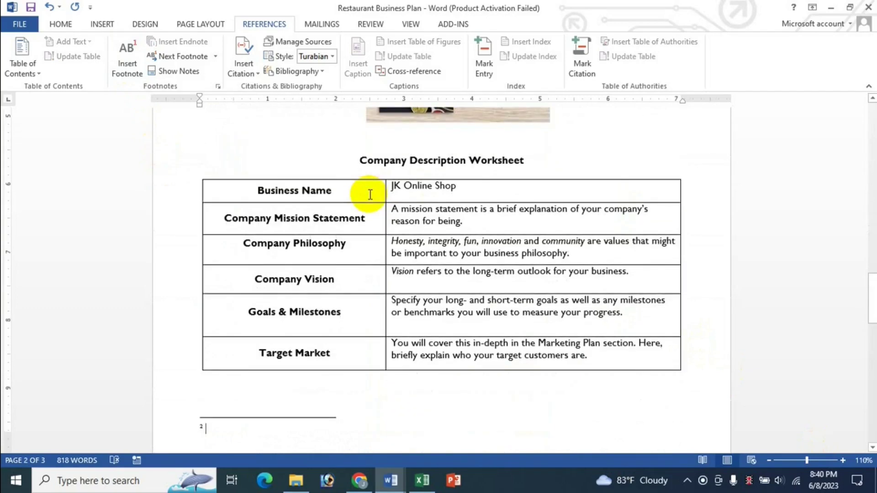
{"action": "type", "text": "dsfksdj sdklsdkl"}
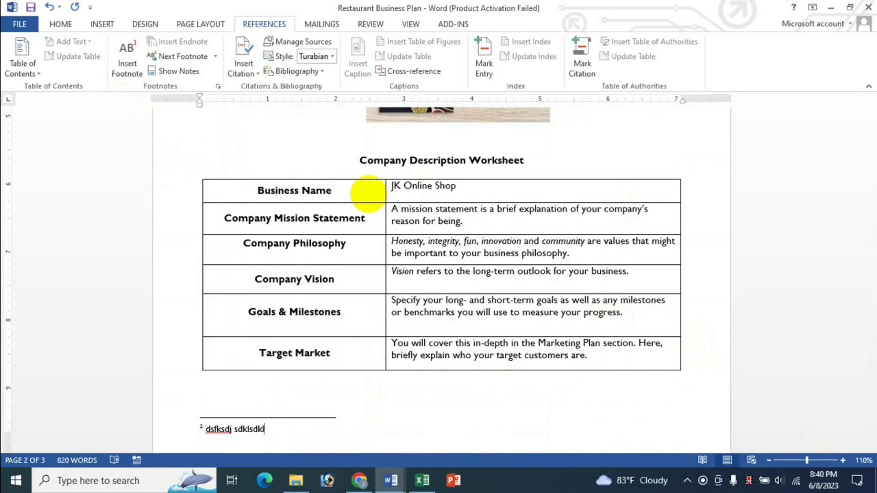
Step: Glance at the Excel shortcut list and bring the Restaurant Business Plan back
{"action": "left_click", "coordinate": [422, 481]}
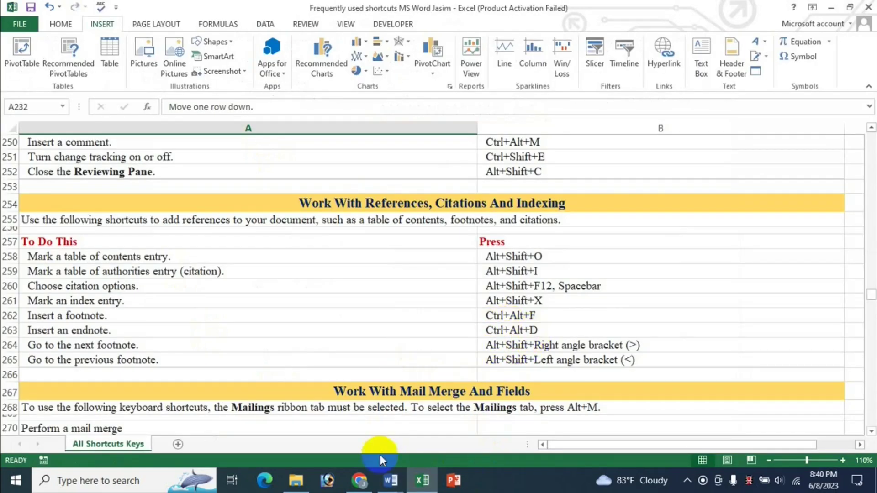
{"action": "mouse_move", "coordinate": [394, 485]}
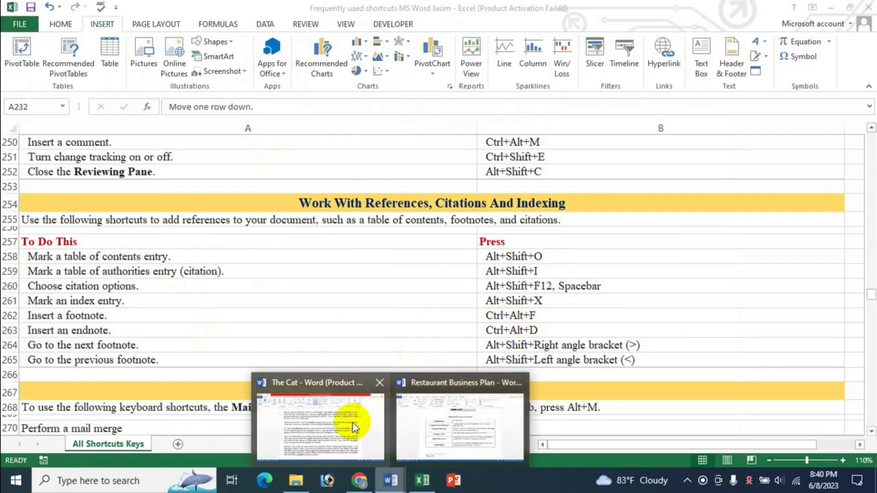
{"action": "left_click", "coordinate": [457, 427]}
{"action": "scroll", "coordinate": [558, 331], "scroll_direction": "up", "scroll_amount": 2}
Step: Type 'fksdj' into the mission statement text, then return to the document's top
{"action": "scroll", "coordinate": [558, 332], "scroll_direction": "down", "scroll_amount": 2}
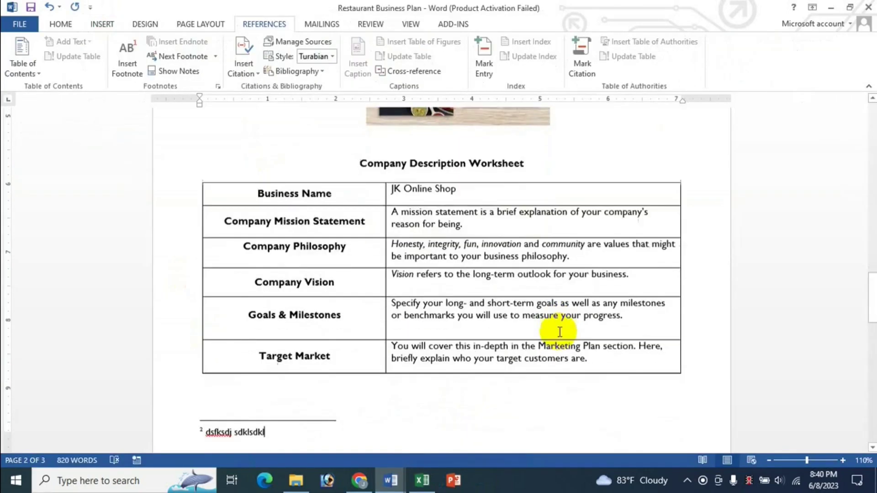
{"action": "scroll", "coordinate": [558, 331], "scroll_direction": "up", "scroll_amount": 3}
{"action": "scroll", "coordinate": [560, 331], "scroll_direction": "down", "scroll_amount": 2}
{"action": "scroll", "coordinate": [559, 330], "scroll_direction": "up", "scroll_amount": 8}
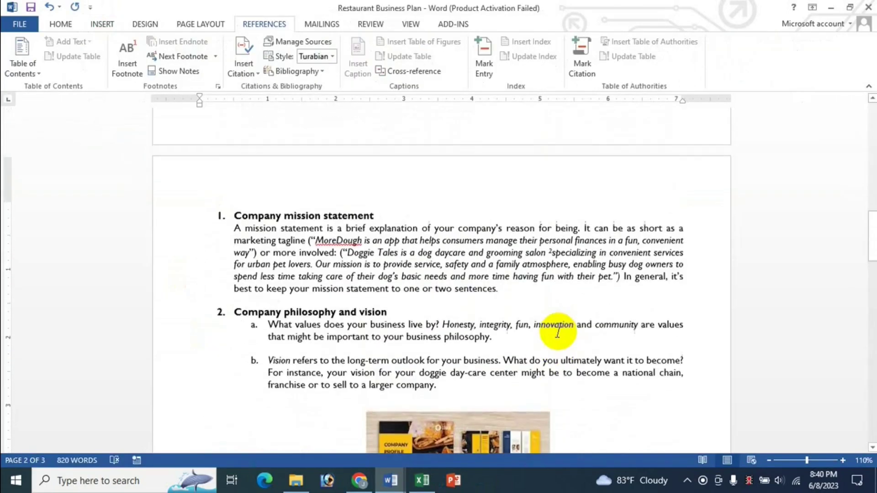
{"action": "double_click", "coordinate": [287, 220]}
{"action": "left_click", "coordinate": [287, 224]}
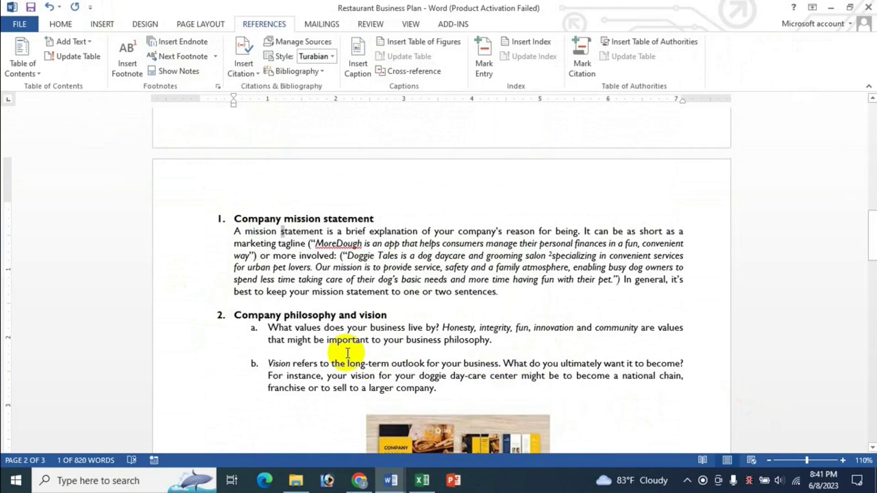
{"action": "key", "text": "Left"}
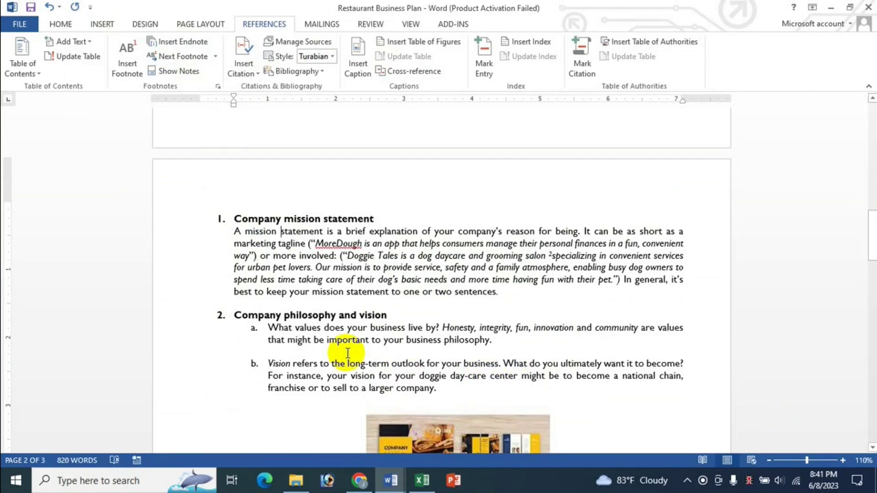
{"action": "scroll", "coordinate": [348, 353], "scroll_direction": "down", "scroll_amount": 15}
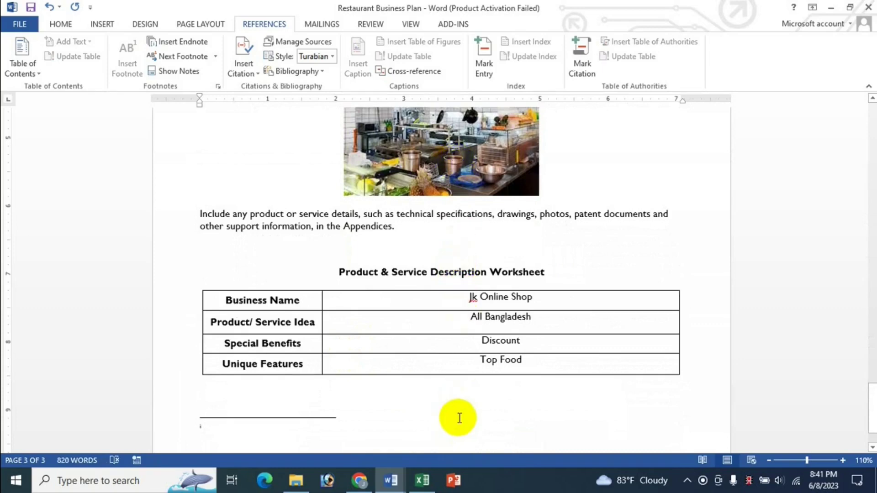
{"action": "scroll", "coordinate": [329, 408], "scroll_direction": "down", "scroll_amount": 2}
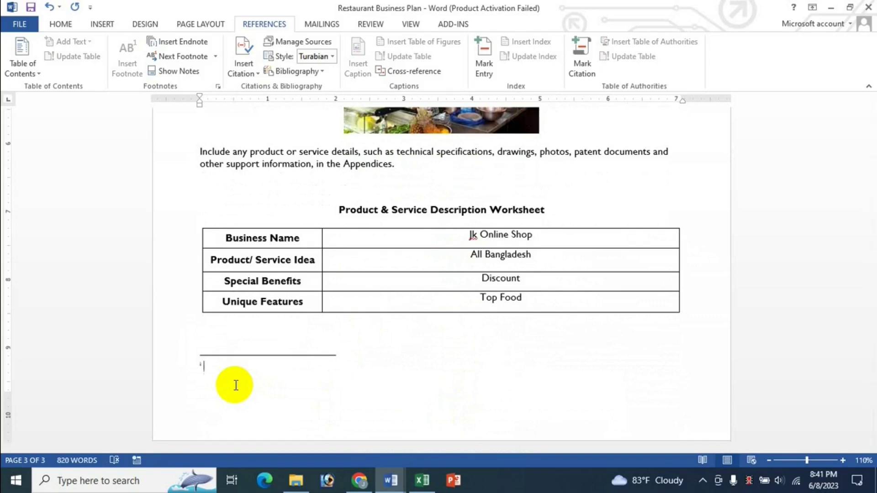
{"action": "type", "text": "fksdj dskfds"}
{"action": "key", "text": "ctrl+Home"}
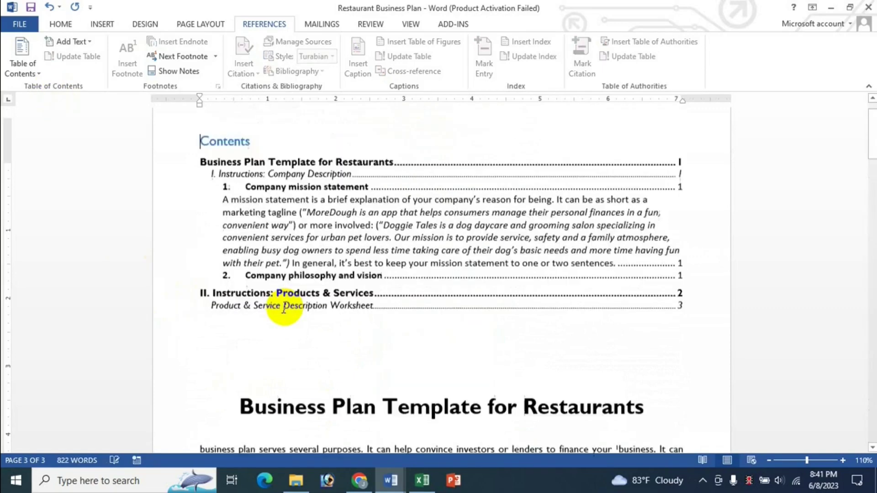
Step: Insert a footnote before 'convince' reading 'dsfsdfsdfsd ewsr', then go back to the top
{"action": "scroll", "coordinate": [221, 245], "scroll_direction": "down", "scroll_amount": 6}
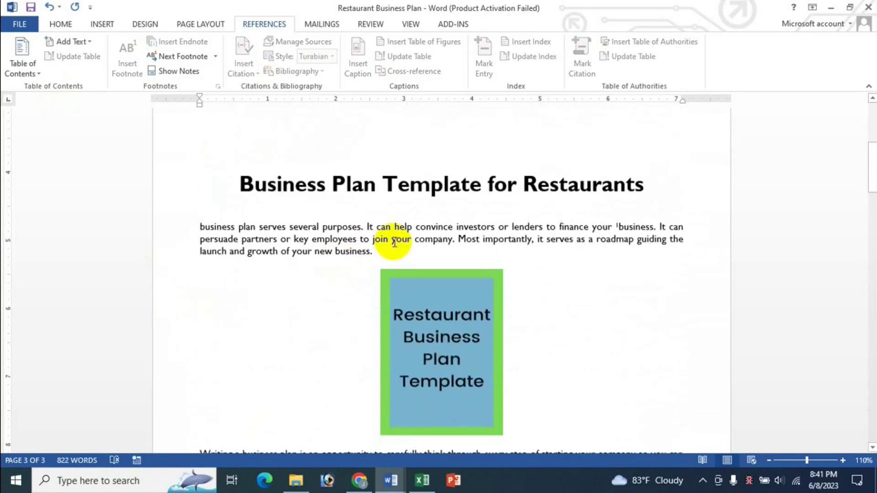
{"action": "left_click", "coordinate": [416, 227]}
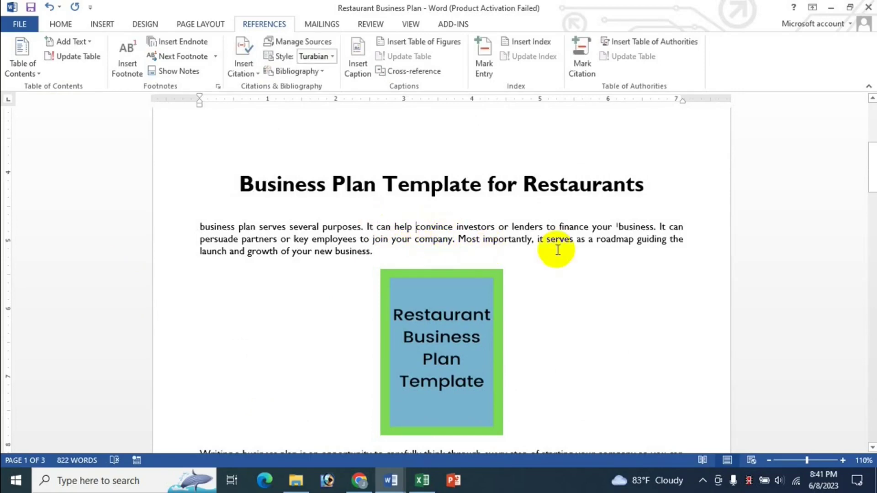
{"action": "key", "text": "ctrl+alt+f"}
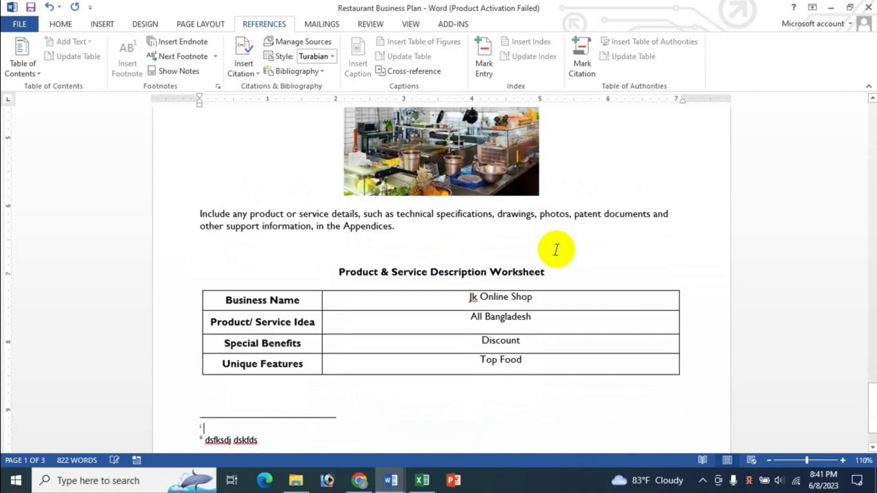
{"action": "scroll", "coordinate": [627, 297], "scroll_direction": "down", "scroll_amount": 2}
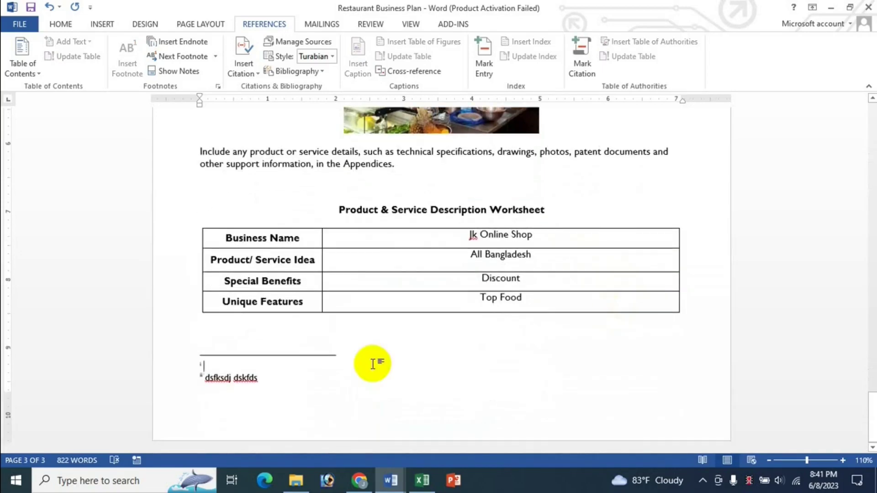
{"action": "type", "text": "dsfsdfsdfsd"}
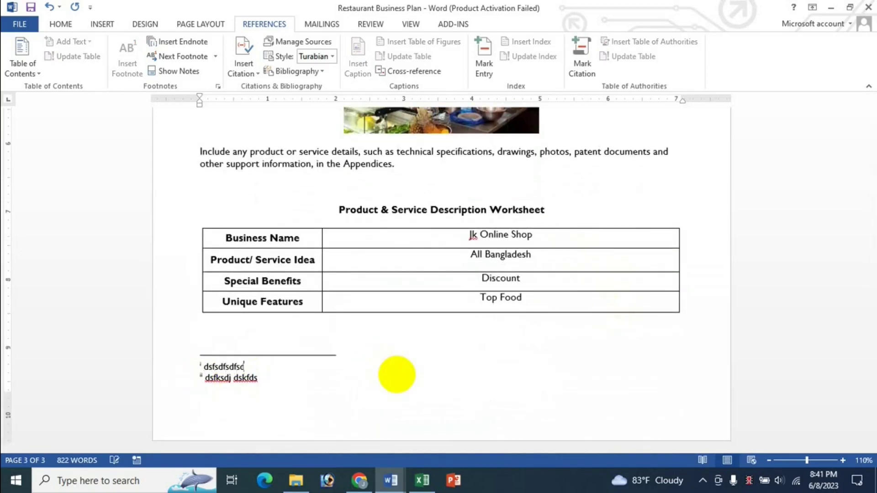
{"action": "type", "text": " ewsrire"}
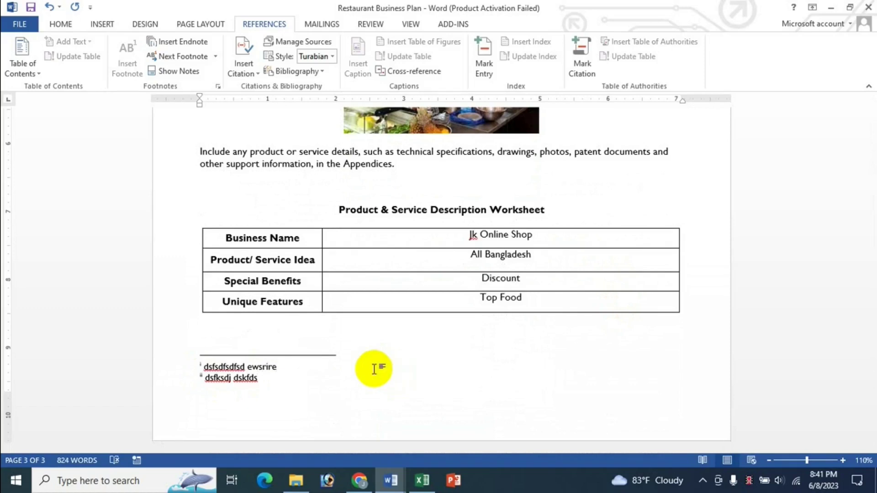
{"action": "left_click", "coordinate": [340, 335]}
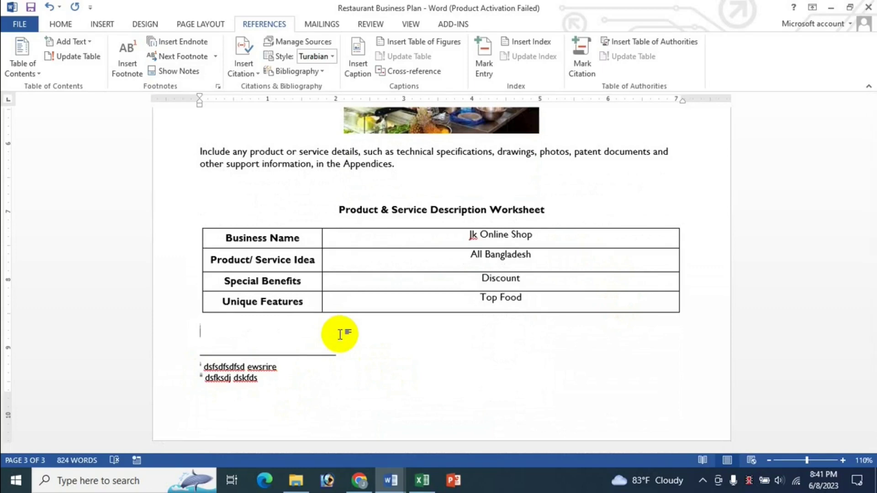
{"action": "key", "text": "ctrl+Home"}
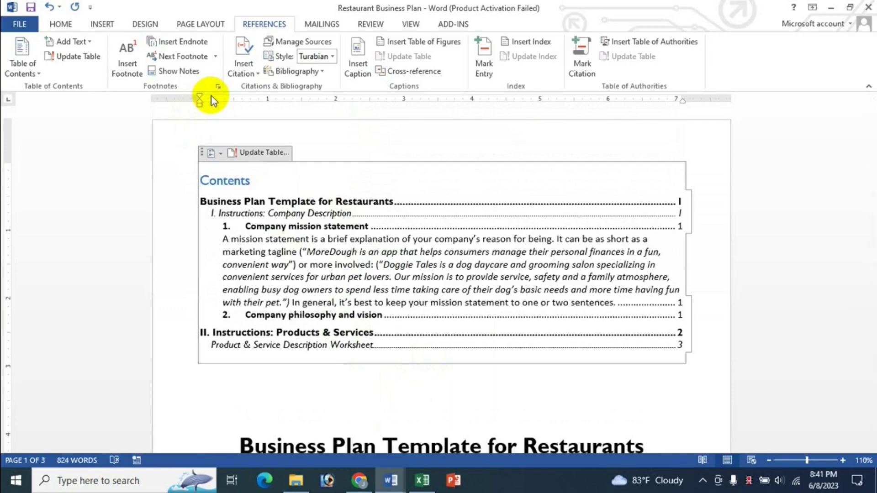
Step: Jump through next footnotes, then next and previous endnotes, from the Next Footnote menu
{"action": "left_click", "coordinate": [214, 57]}
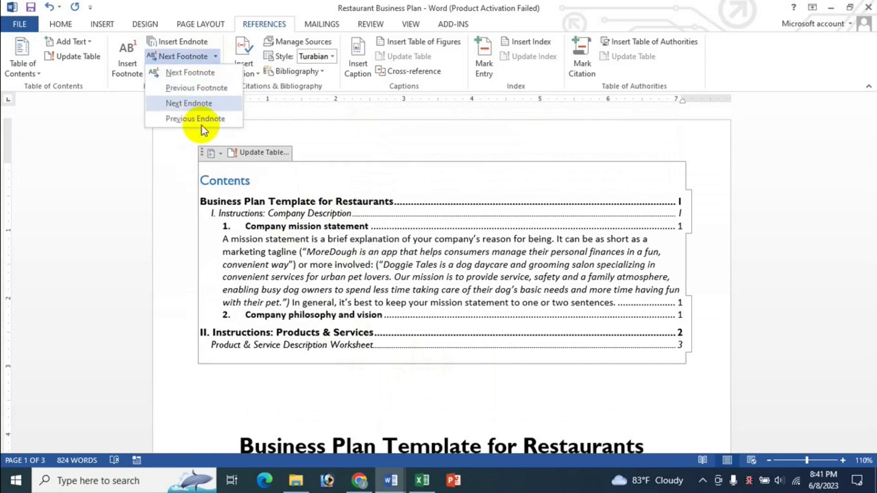
{"action": "left_click", "coordinate": [206, 73]}
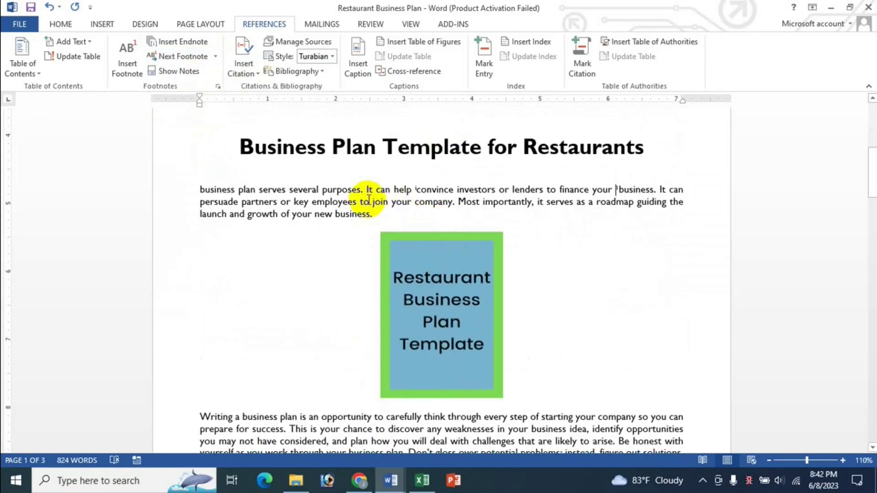
{"action": "left_click", "coordinate": [215, 57]}
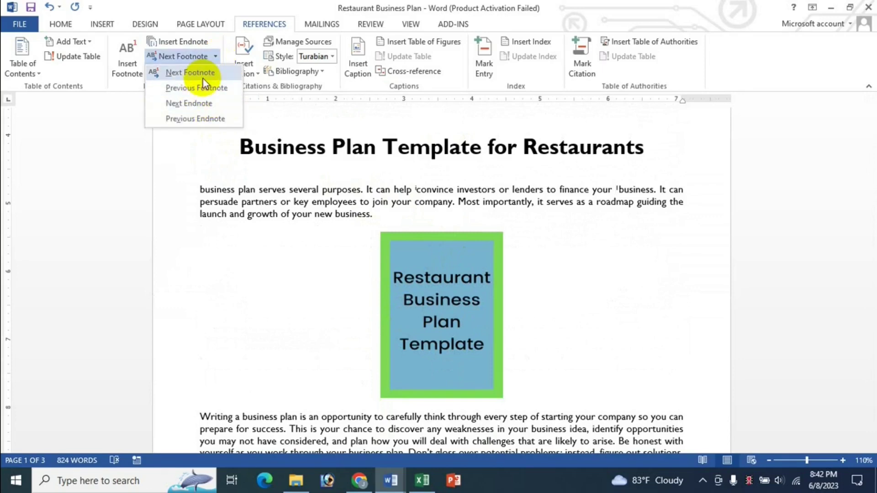
{"action": "left_click", "coordinate": [202, 73]}
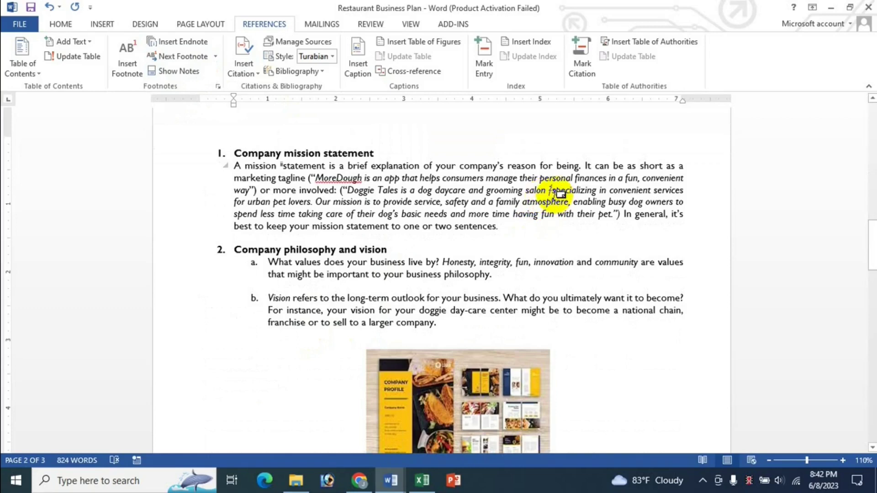
{"action": "left_click", "coordinate": [215, 56]}
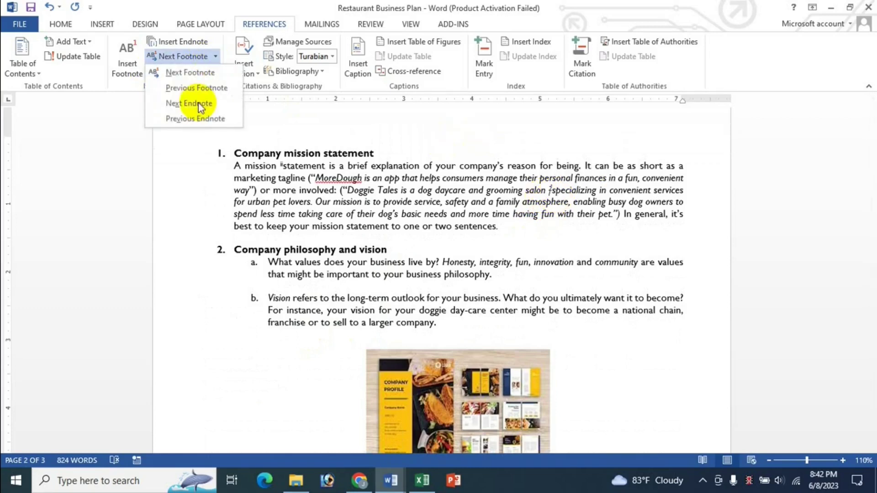
{"action": "left_click", "coordinate": [198, 106]}
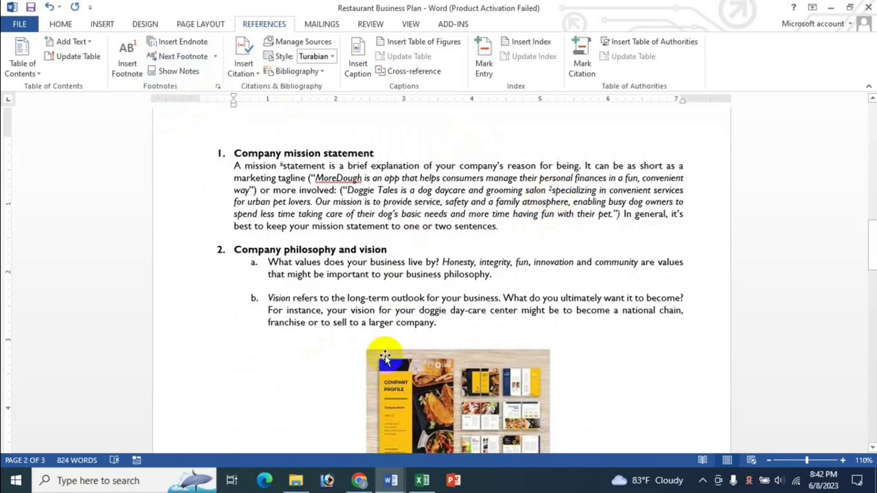
{"action": "left_click", "coordinate": [215, 56]}
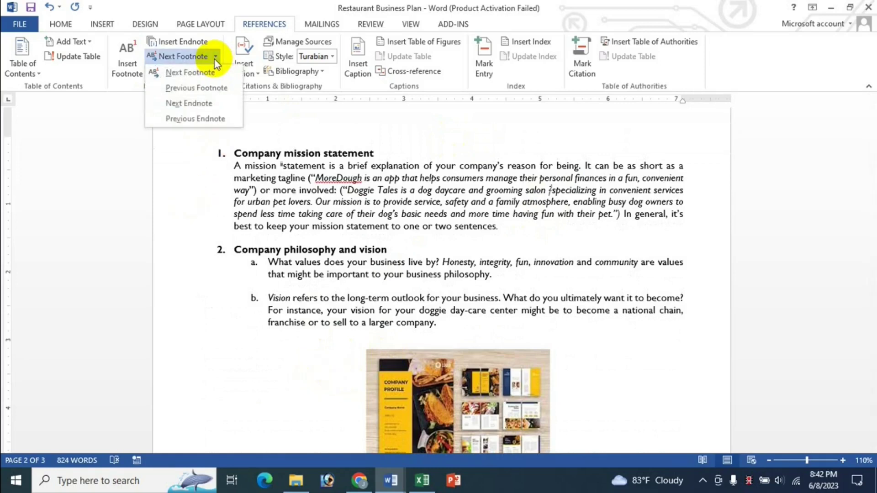
{"action": "left_click", "coordinate": [207, 121]}
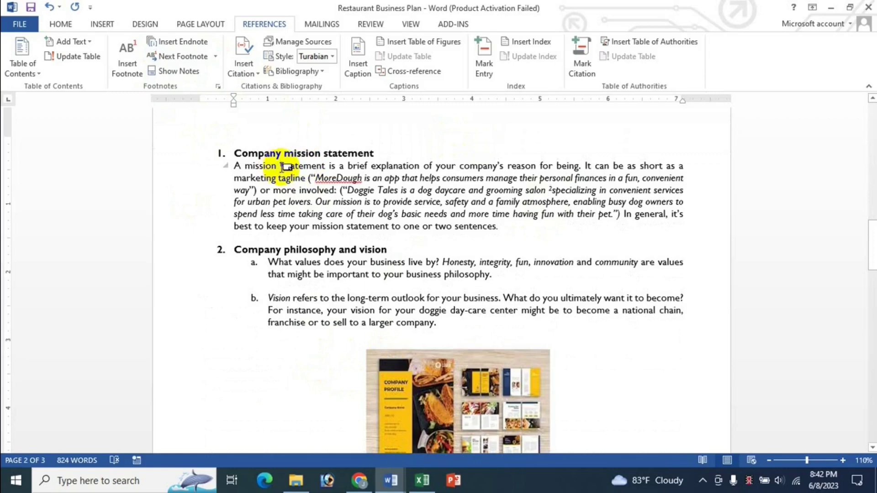
{"action": "left_click", "coordinate": [217, 57]}
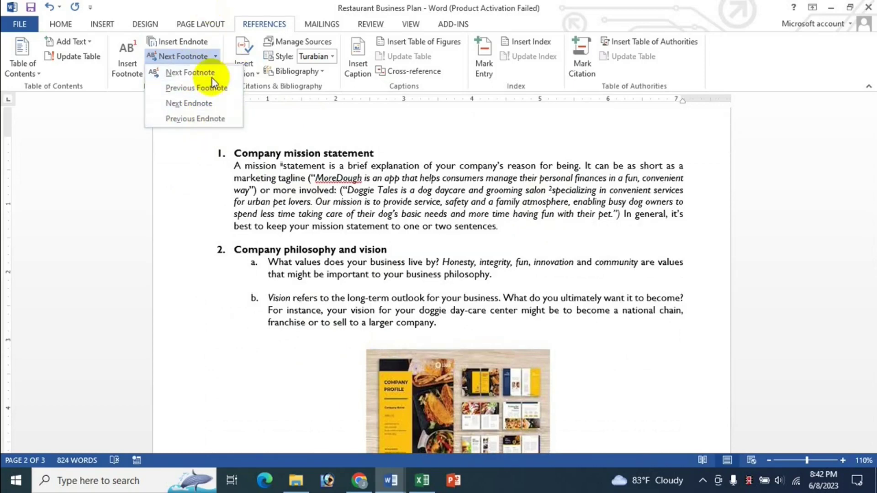
{"action": "left_click", "coordinate": [405, 122]}
Step: Check the Excel shortcut list, return to the plan briefly, then switch back to Excel
{"action": "left_click", "coordinate": [423, 481]}
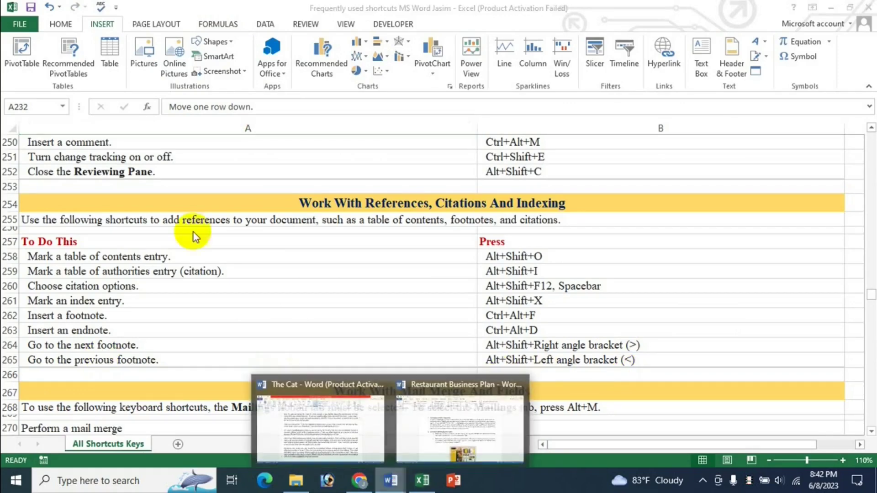
{"action": "left_click", "coordinate": [391, 480]}
{"action": "left_click", "coordinate": [420, 404]}
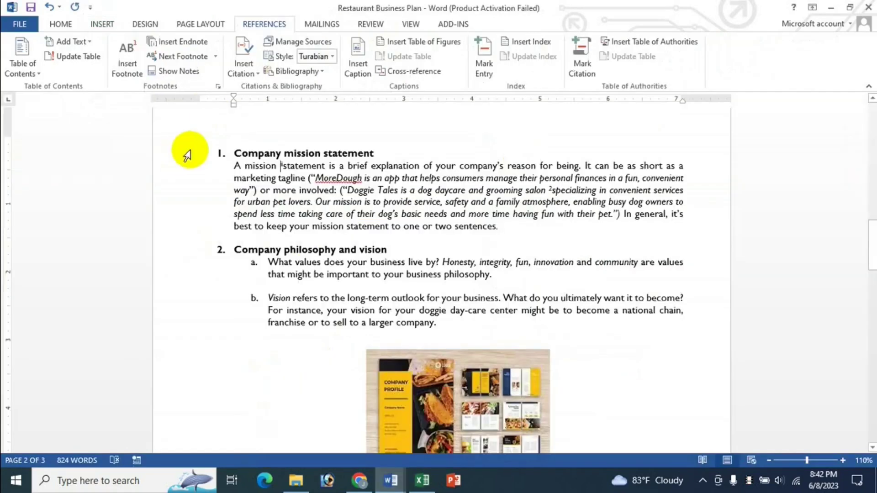
{"action": "left_click", "coordinate": [216, 56]}
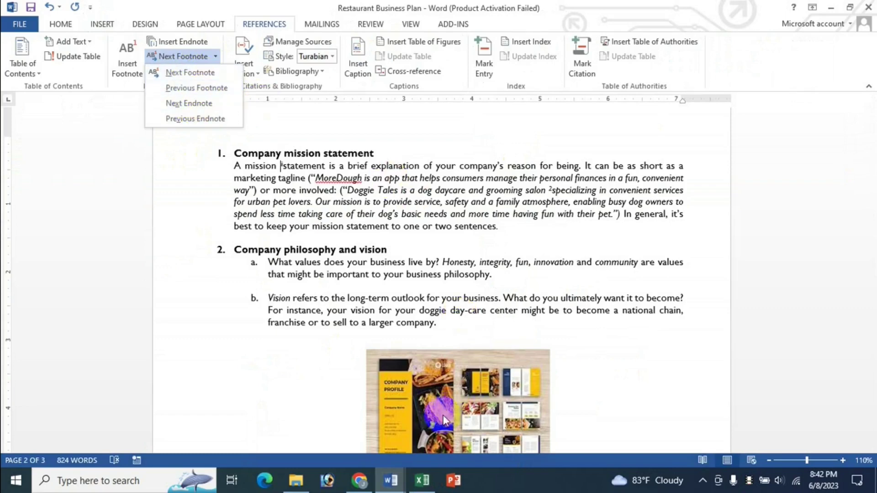
{"action": "left_click", "coordinate": [422, 480]}
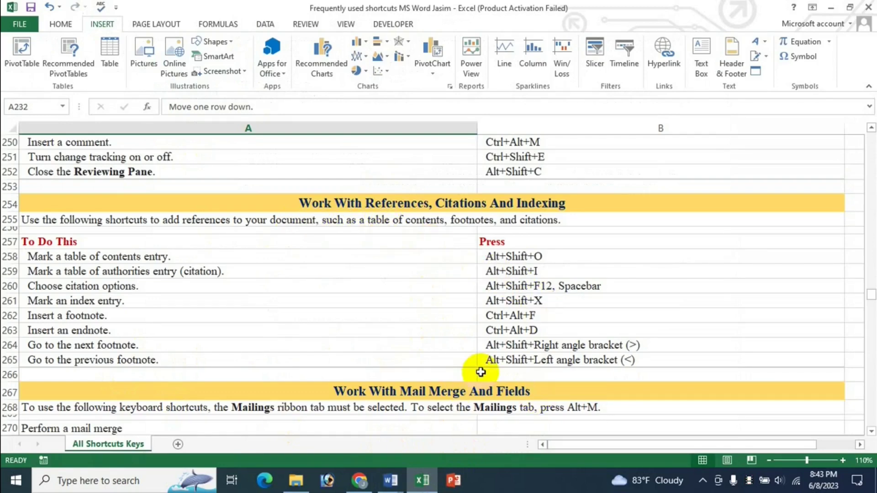
{"action": "scroll", "coordinate": [480, 372], "scroll_direction": "up", "scroll_amount": 1}
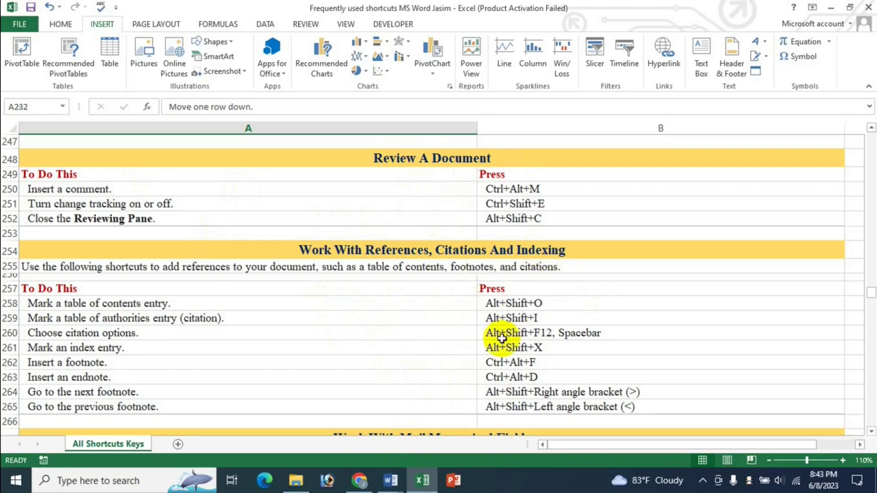
{"action": "mouse_move", "coordinate": [391, 481]}
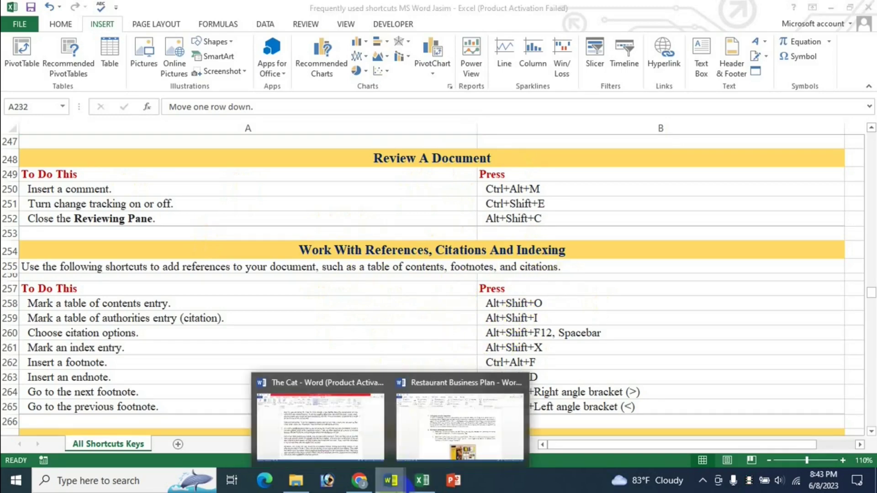
{"action": "left_click", "coordinate": [454, 421]}
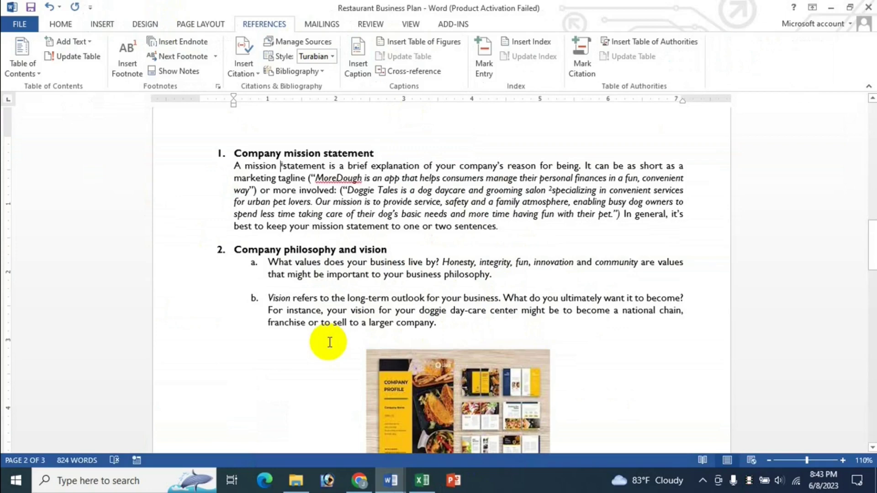
{"action": "left_click", "coordinate": [422, 481]}
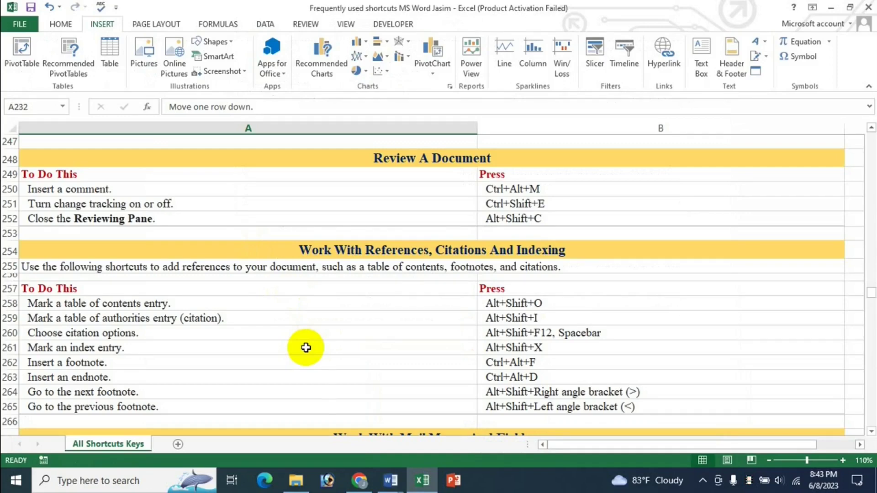
{"action": "scroll", "coordinate": [382, 346], "scroll_direction": "down", "scroll_amount": 2}
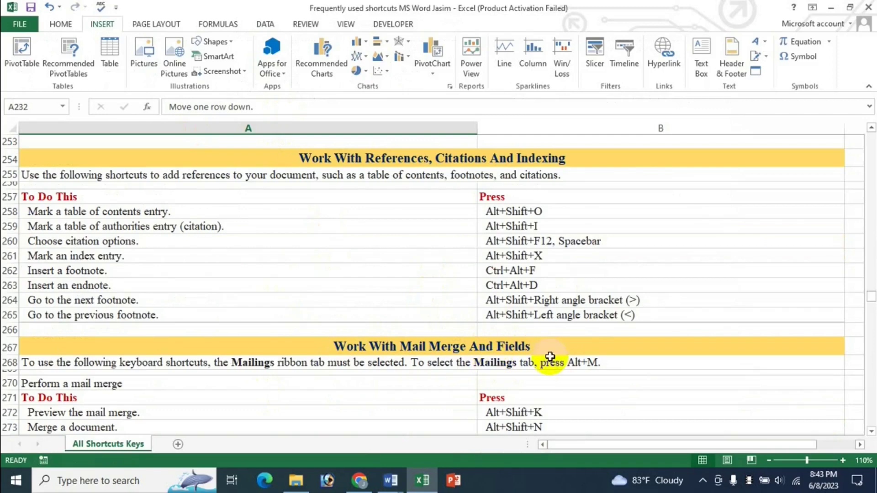
{"action": "scroll", "coordinate": [550, 357], "scroll_direction": "down", "scroll_amount": 2}
{"action": "scroll", "coordinate": [472, 356], "scroll_direction": "down", "scroll_amount": 2}
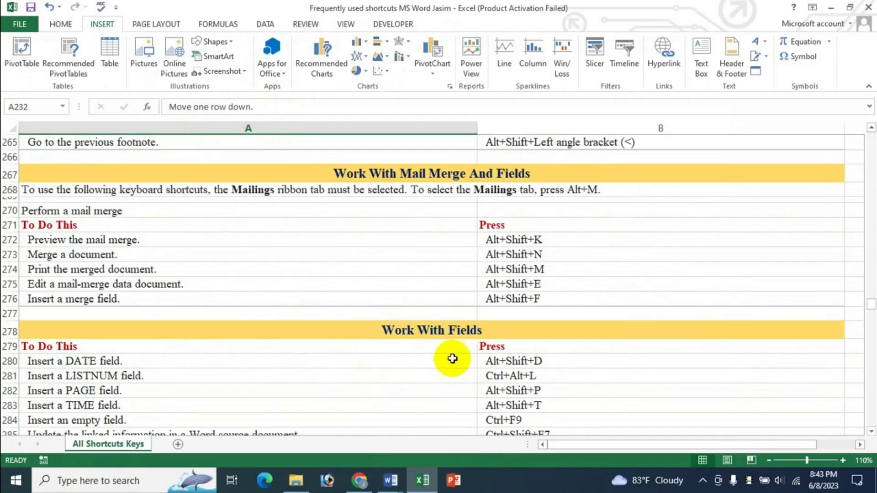
{"action": "scroll", "coordinate": [446, 359], "scroll_direction": "down", "scroll_amount": 2}
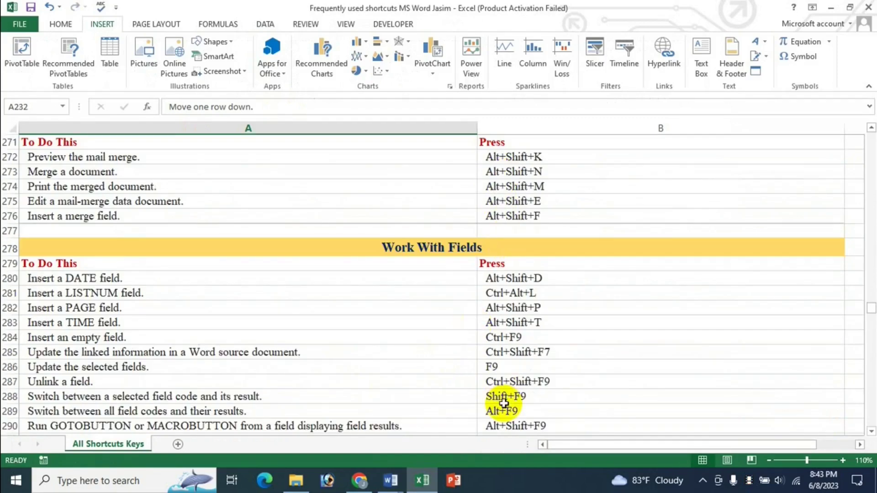
{"action": "scroll", "coordinate": [500, 402], "scroll_direction": "down", "scroll_amount": 3}
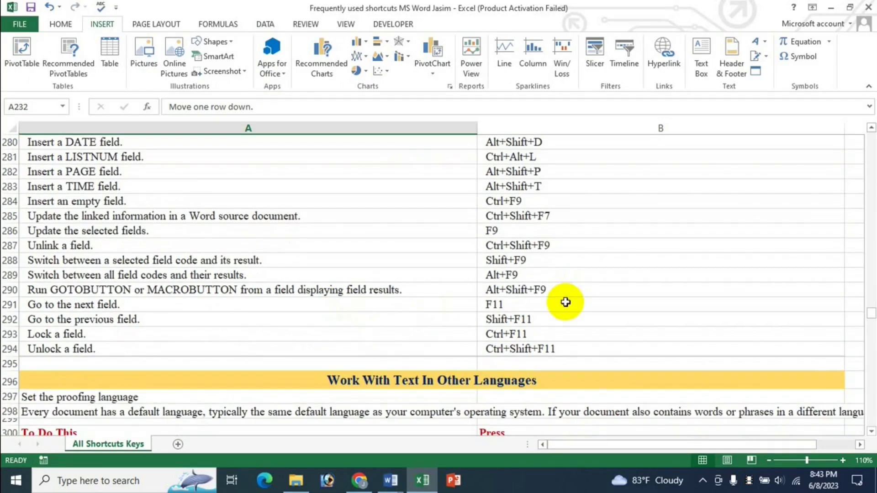
{"action": "scroll", "coordinate": [566, 302], "scroll_direction": "up", "scroll_amount": 3}
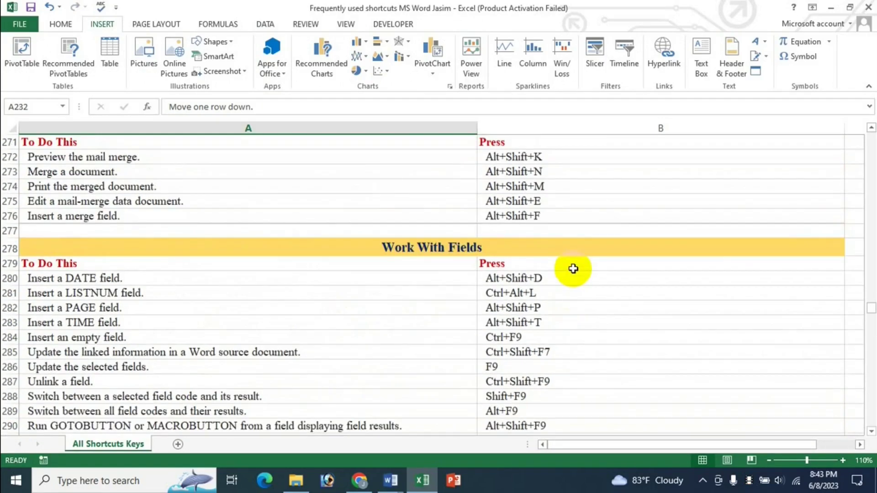
{"action": "scroll", "coordinate": [572, 269], "scroll_direction": "up", "scroll_amount": 1}
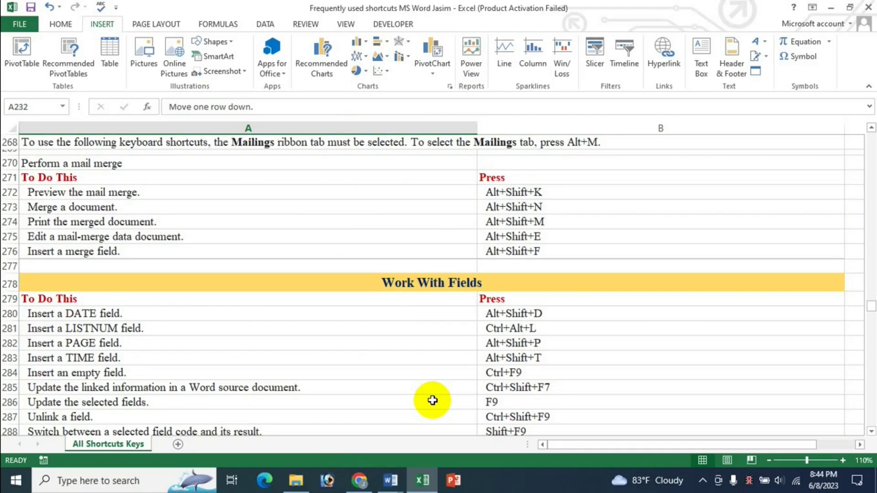
{"action": "scroll", "coordinate": [499, 389], "scroll_direction": "up", "scroll_amount": 6}
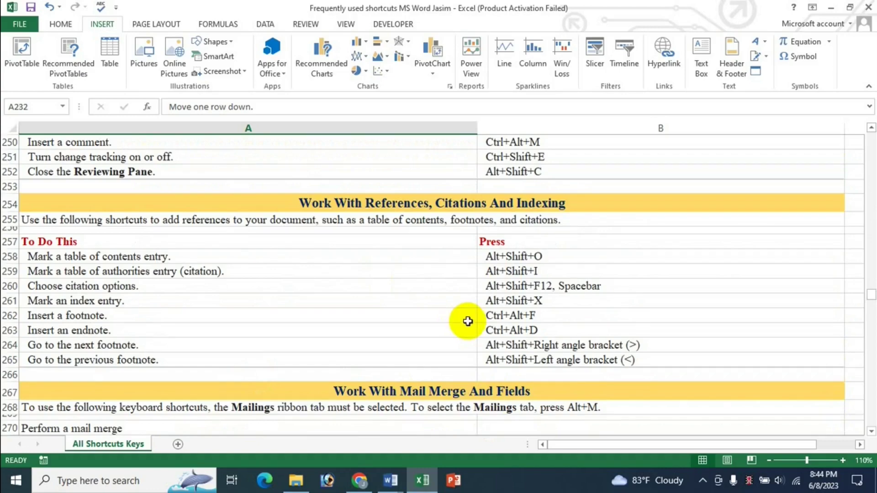
{"action": "scroll", "coordinate": [459, 322], "scroll_direction": "up", "scroll_amount": 5}
{"action": "scroll", "coordinate": [476, 377], "scroll_direction": "down", "scroll_amount": 3}
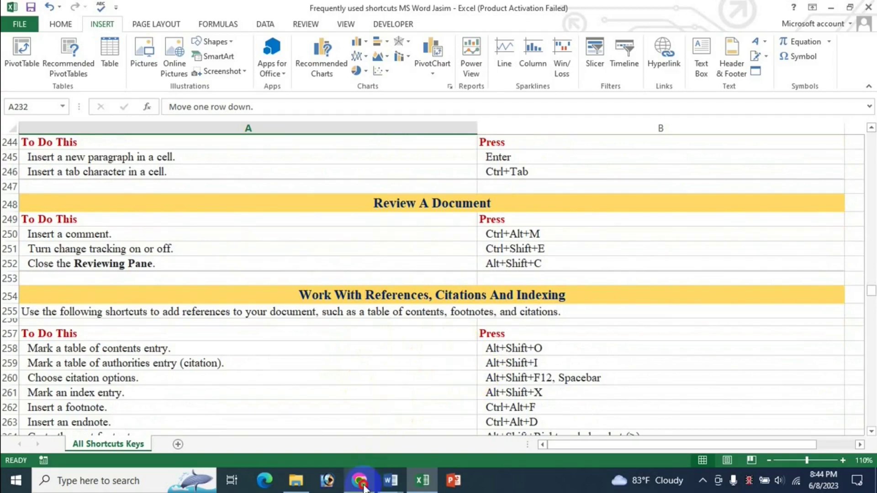
{"action": "left_click", "coordinate": [360, 480]}
Step: Glance at the Excel workbook, then return to and scroll down the channel's Videos page
{"action": "scroll", "coordinate": [588, 172], "scroll_direction": "up", "scroll_amount": 4}
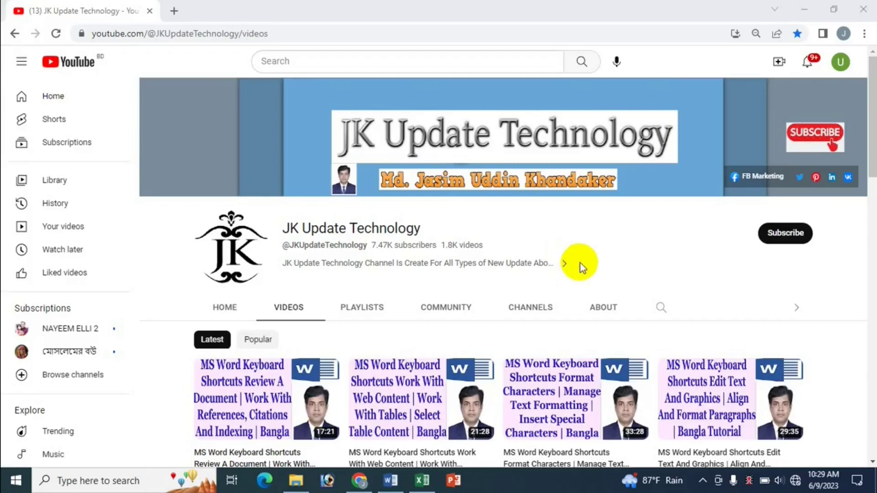
{"action": "left_click", "coordinate": [425, 480]}
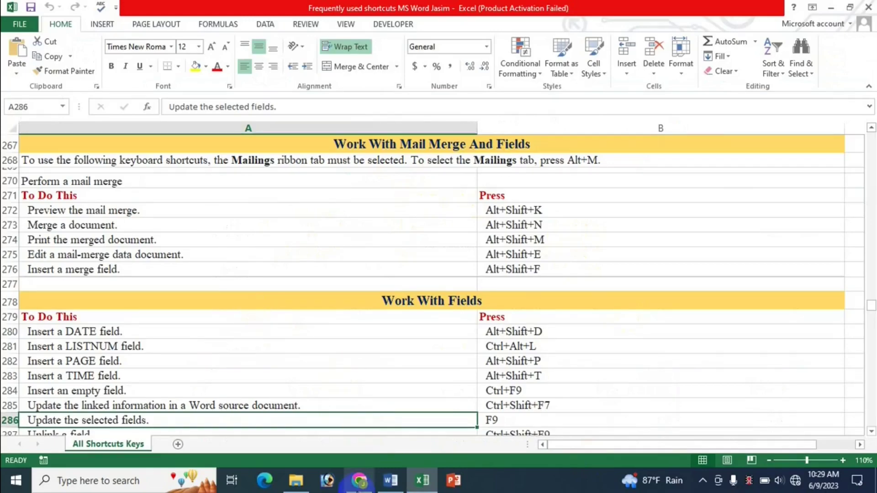
{"action": "left_click", "coordinate": [359, 480]}
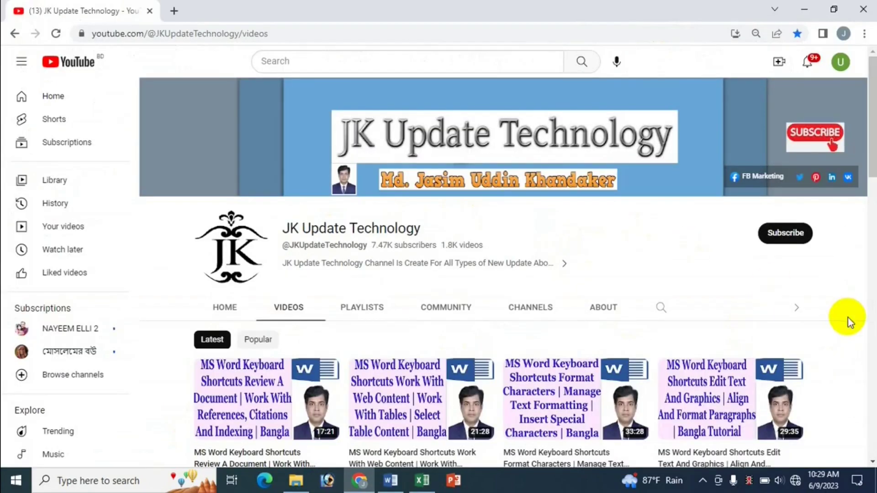
{"action": "scroll", "coordinate": [847, 317], "scroll_direction": "down", "scroll_amount": 4}
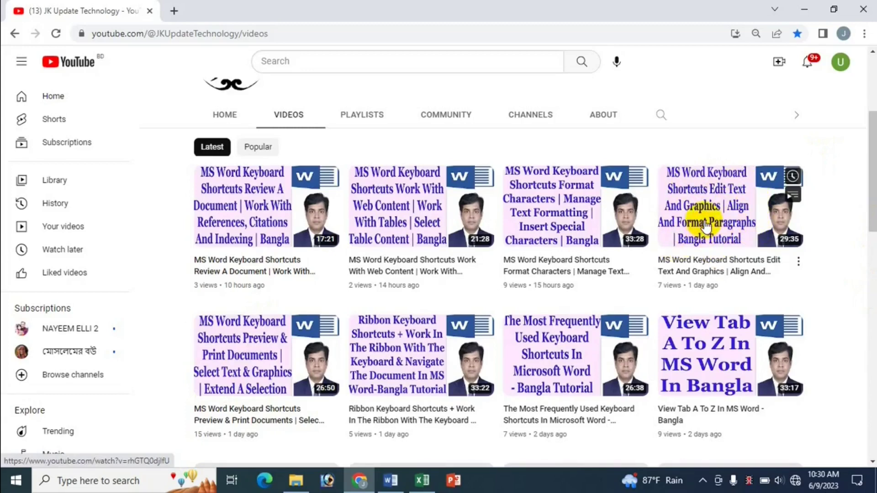
Step: Scroll the channel page to the top and switch to the Excel shortcuts workbook
{"action": "scroll", "coordinate": [716, 206], "scroll_direction": "up", "scroll_amount": 2}
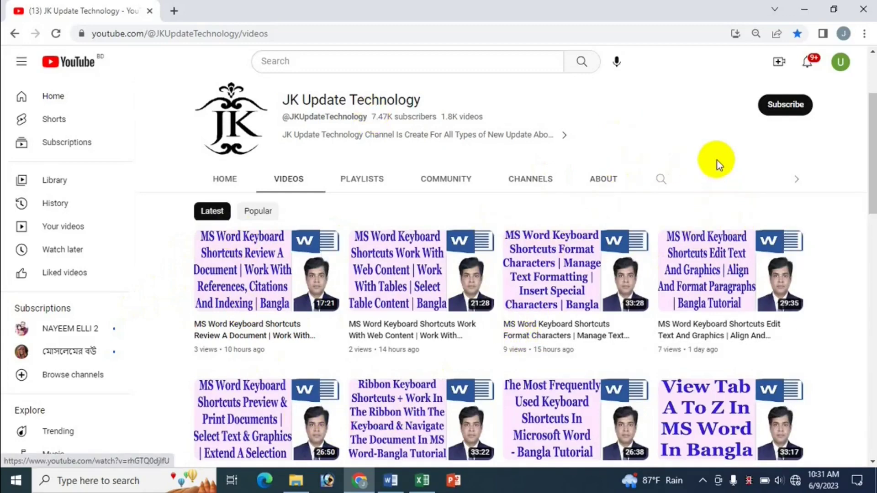
{"action": "scroll", "coordinate": [695, 164], "scroll_direction": "up", "scroll_amount": 3}
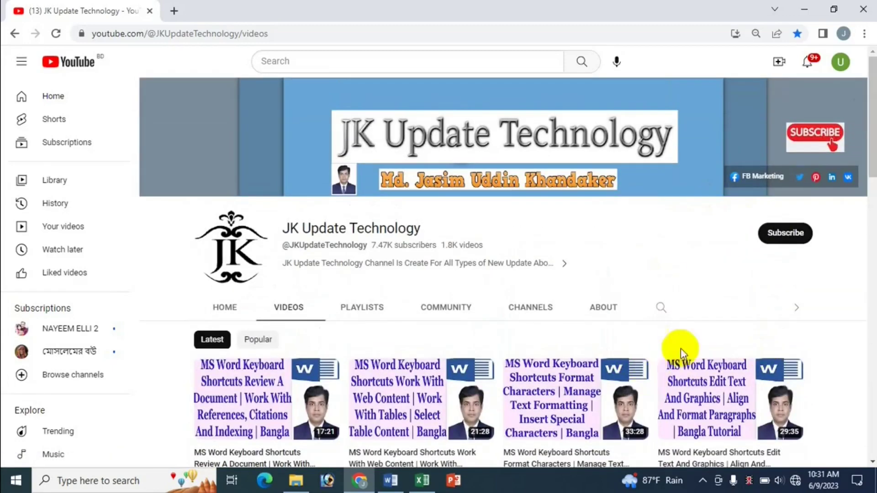
{"action": "left_click", "coordinate": [423, 482]}
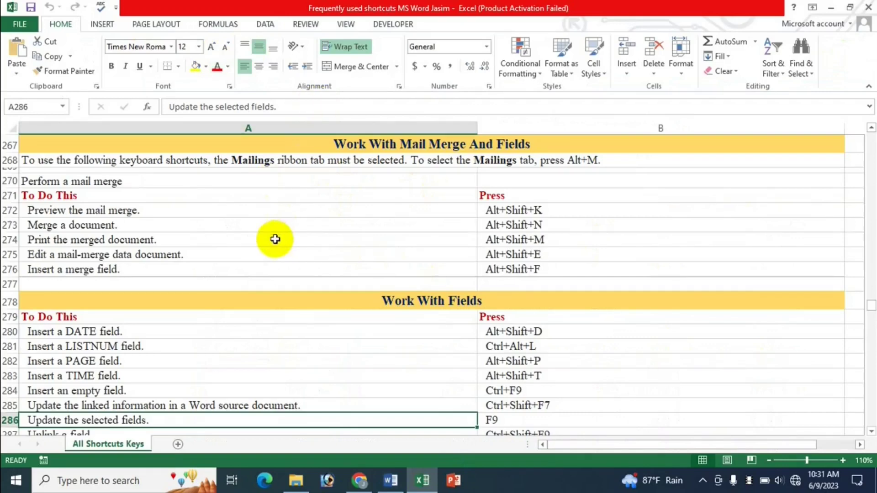
Step: In Document4, view Mailings, then Insert > Quick Parts > Field..., and return to Excel
{"action": "left_click", "coordinate": [392, 489]}
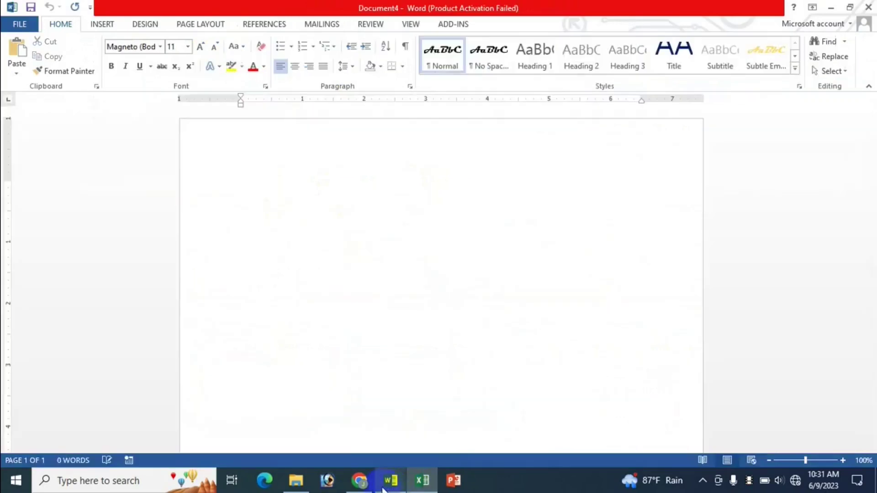
{"action": "left_click", "coordinate": [337, 23]}
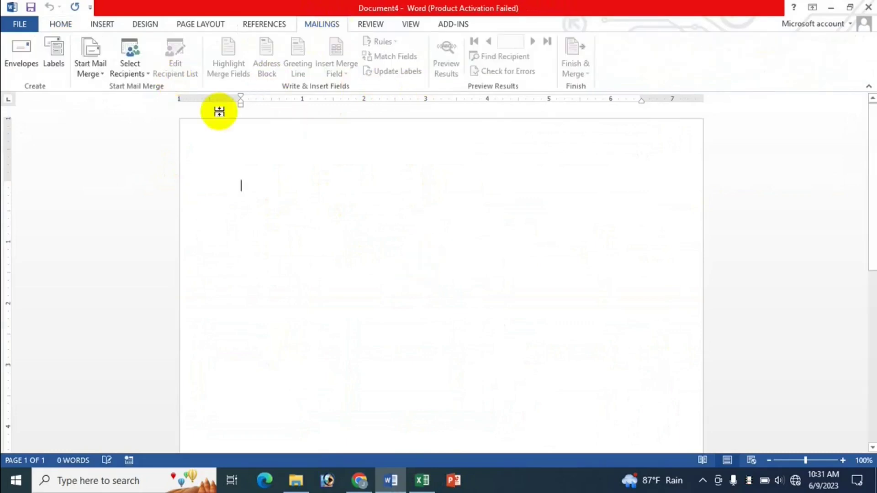
{"action": "left_click", "coordinate": [105, 22]}
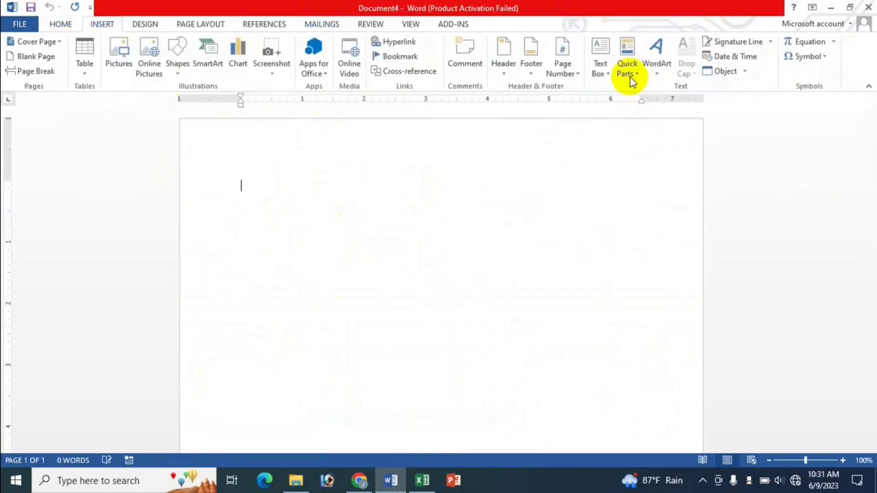
{"action": "left_click", "coordinate": [637, 77]}
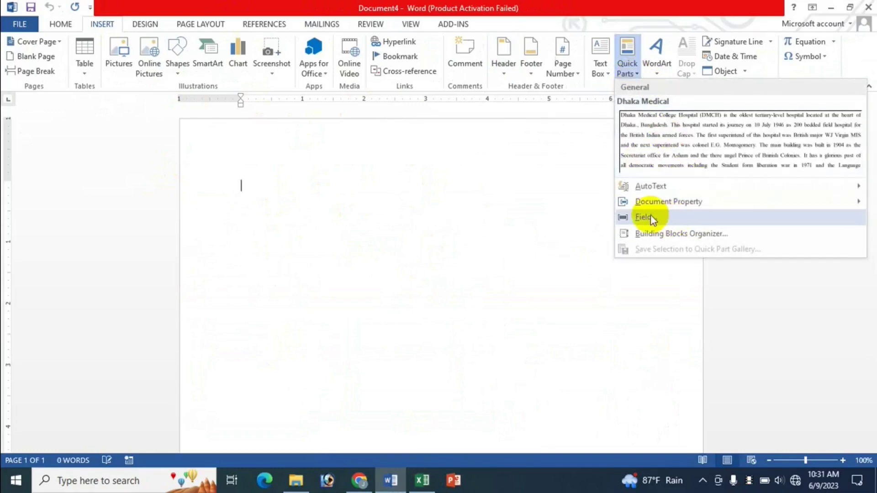
{"action": "left_click", "coordinate": [384, 213]}
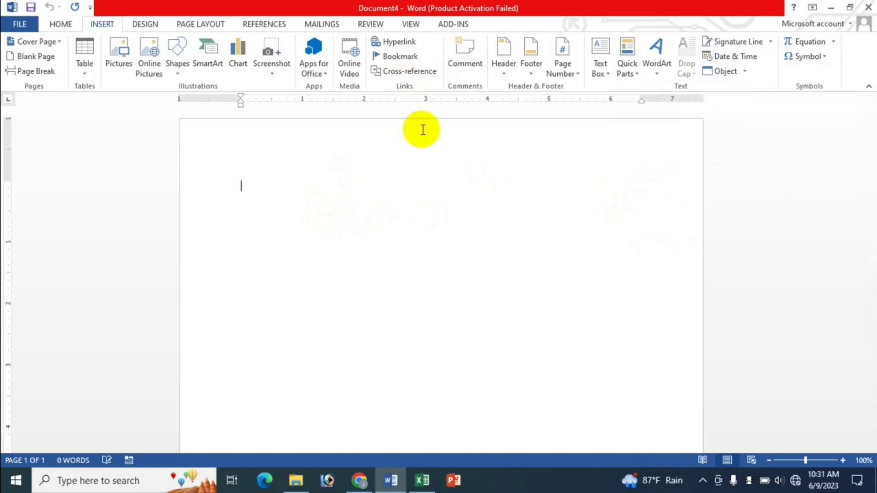
{"action": "left_click", "coordinate": [421, 485]}
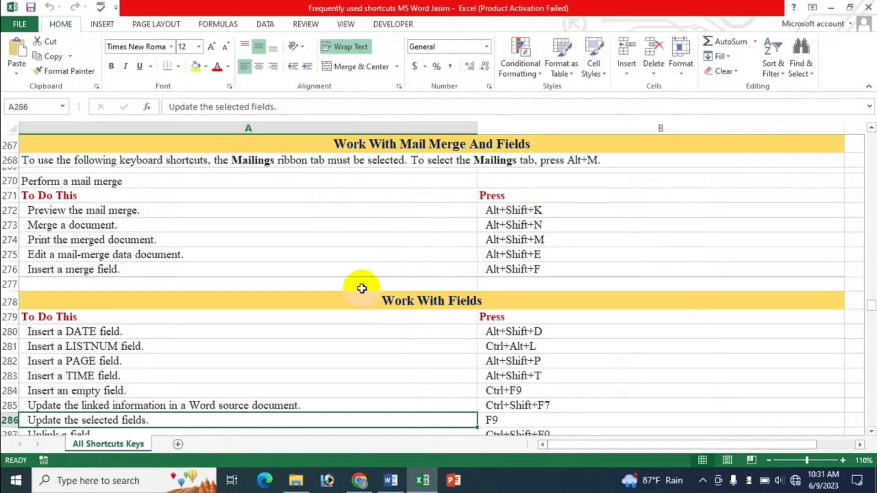
Step: Flip between the YouTube channel page and Excel, ending on the mail merge shortcut rows
{"action": "left_click", "coordinate": [360, 481]}
{"action": "scroll", "coordinate": [676, 330], "scroll_direction": "down", "scroll_amount": 3}
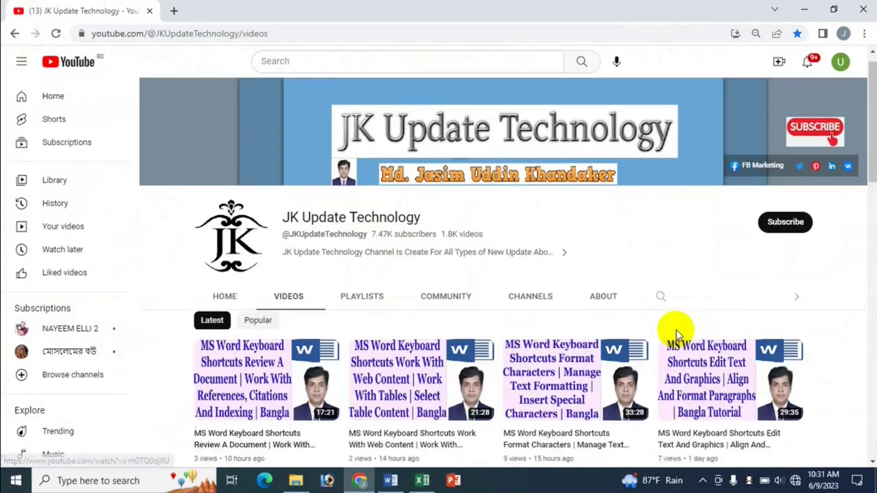
{"action": "left_click", "coordinate": [422, 481]}
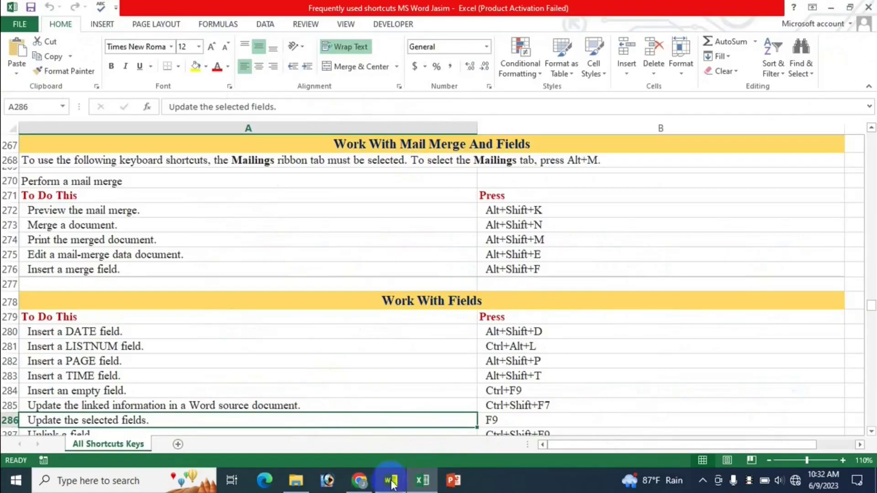
{"action": "left_click", "coordinate": [359, 481]}
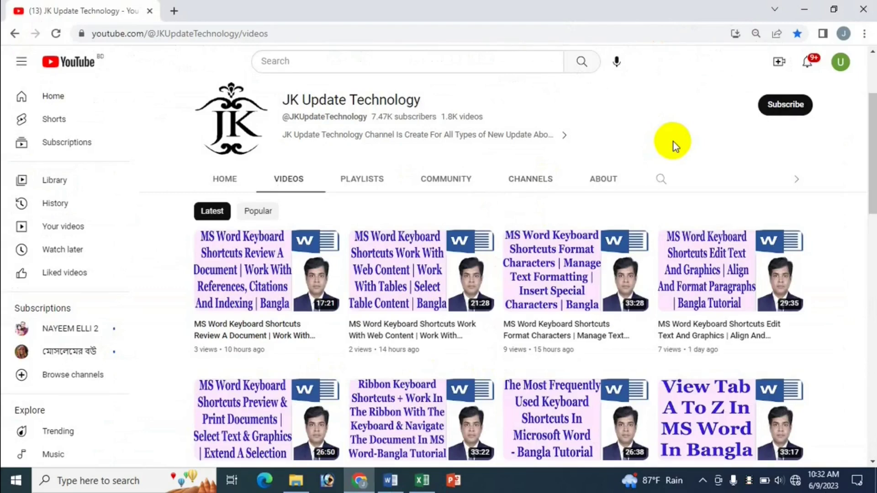
{"action": "left_click", "coordinate": [422, 481]}
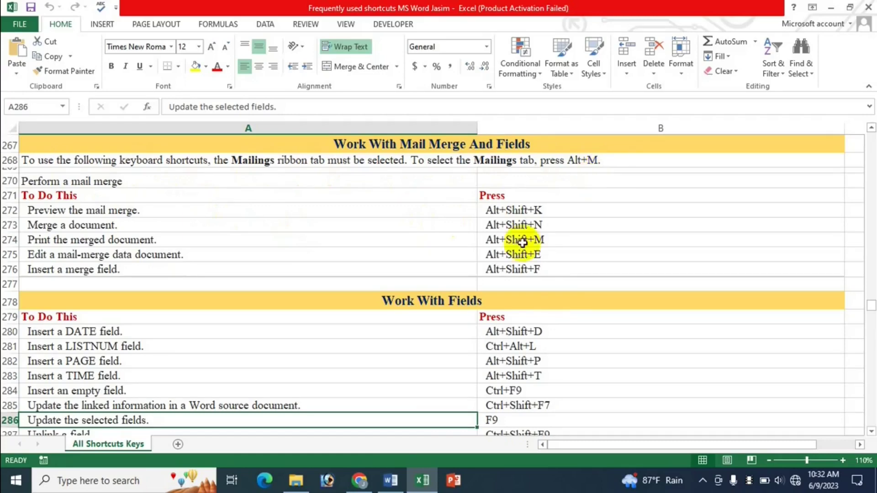
{"action": "left_click", "coordinate": [391, 482]}
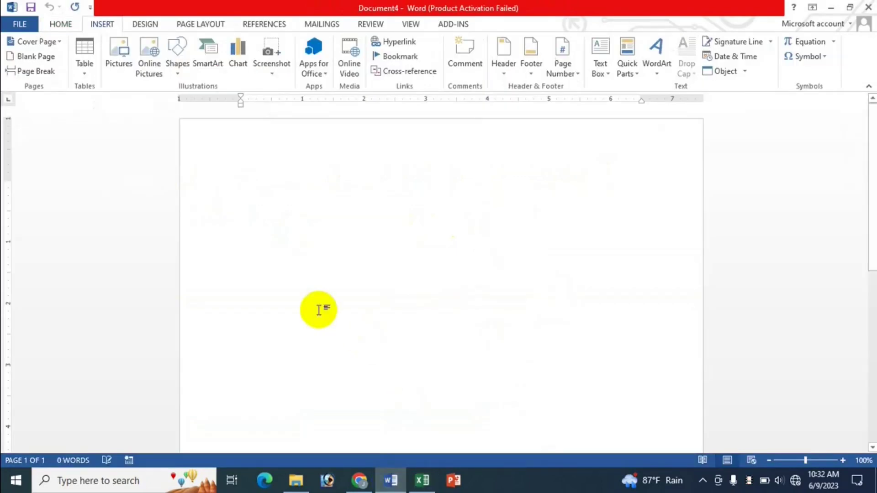
{"action": "key", "text": "alt+m"}
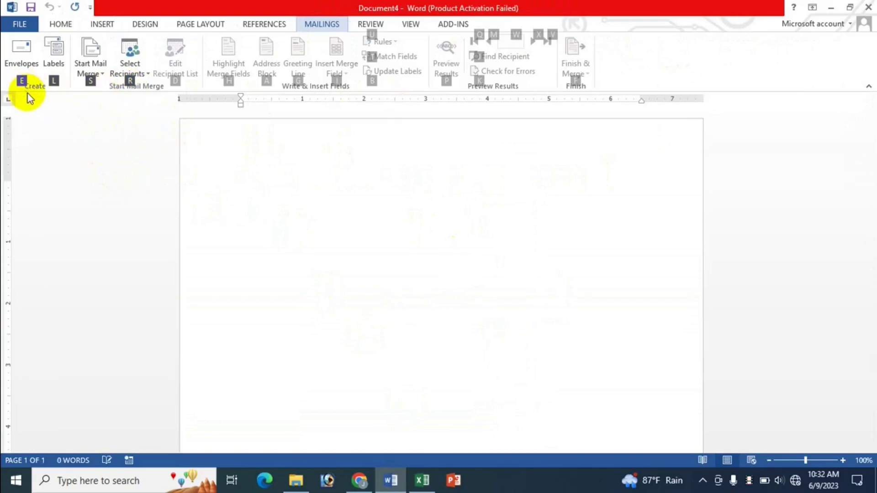
{"action": "key", "text": "e"}
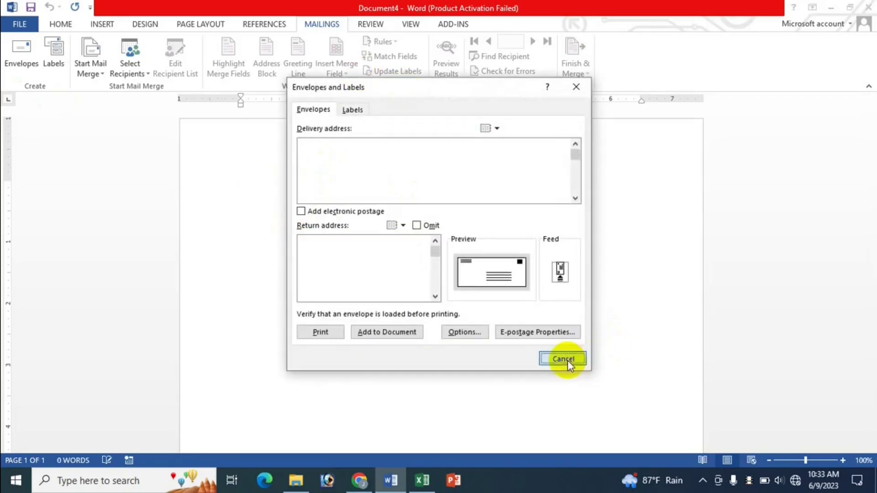
{"action": "left_click", "coordinate": [564, 359]}
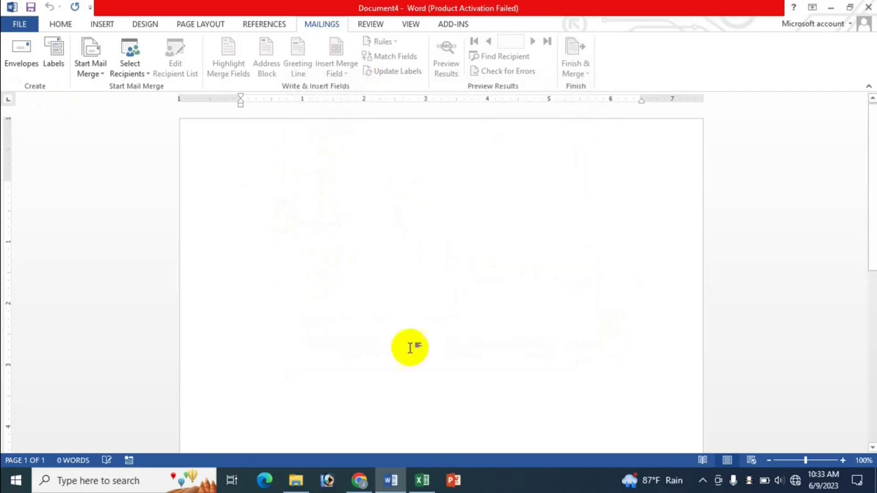
{"action": "key", "text": "alt+Tab"}
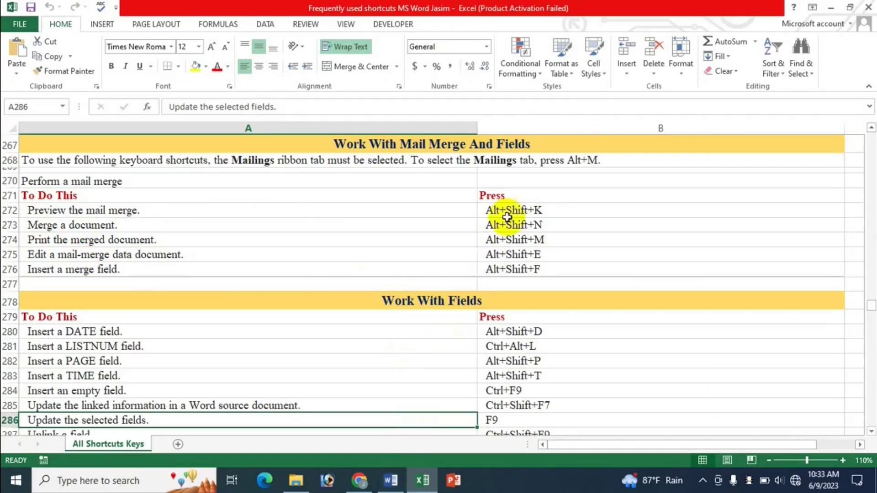
Step: Switch back and forth between Excel and Word via the taskbar, finishing on blank Document4
{"action": "left_click", "coordinate": [391, 481]}
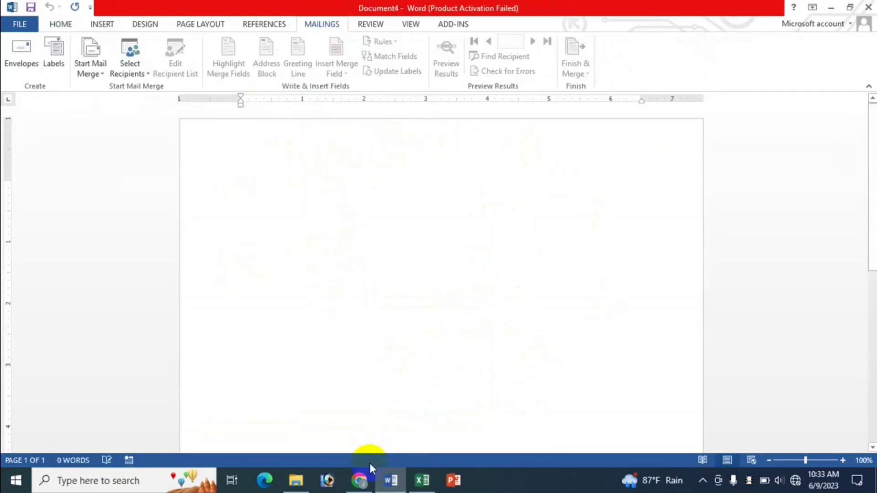
{"action": "left_click", "coordinate": [423, 481]}
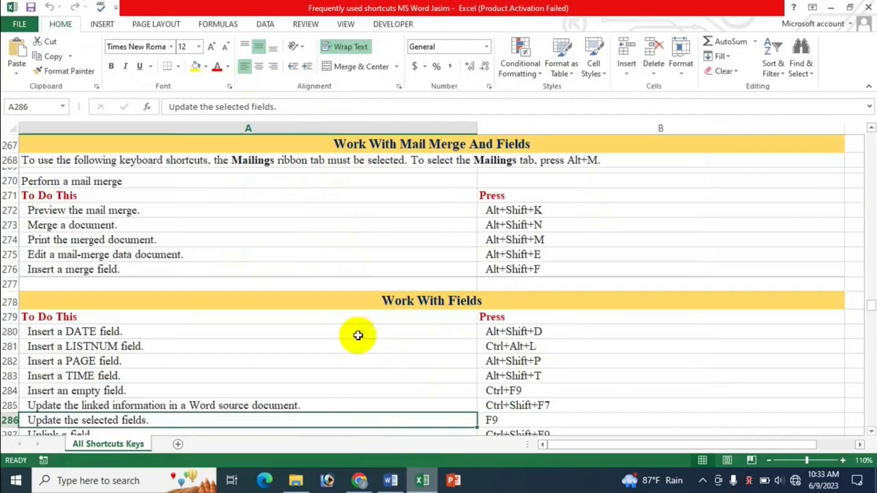
{"action": "left_click", "coordinate": [391, 481]}
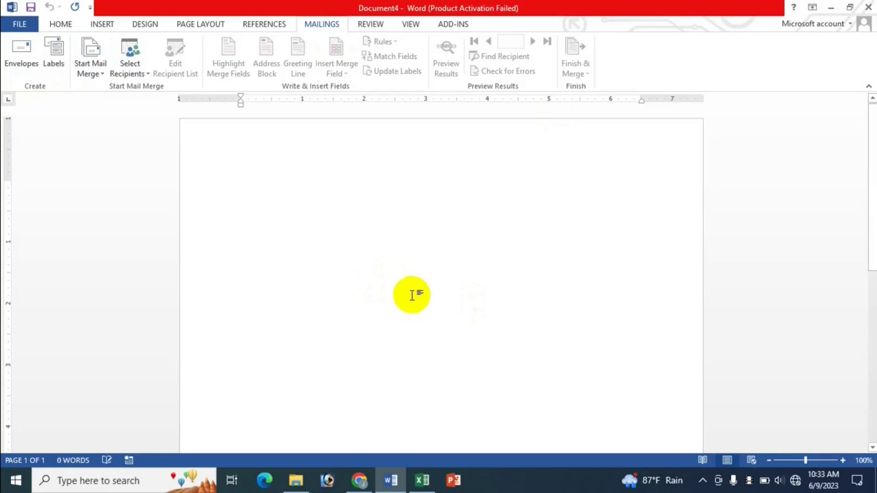
{"action": "left_click", "coordinate": [422, 480]}
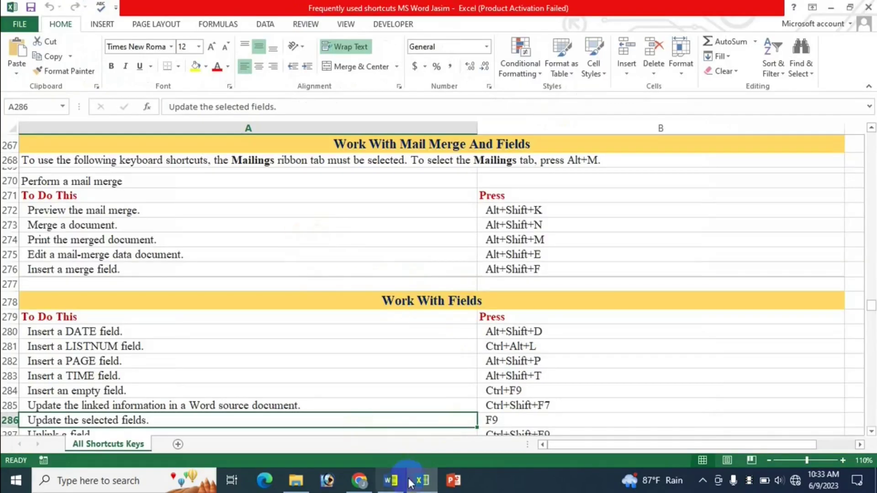
{"action": "left_click", "coordinate": [391, 480]}
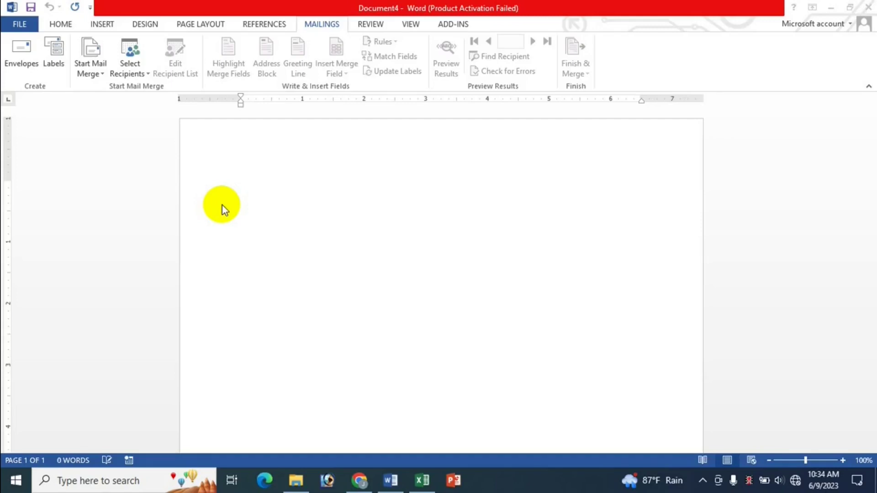
Step: Set the blank document's mail-merge type to Letters
{"action": "left_click", "coordinate": [254, 181]}
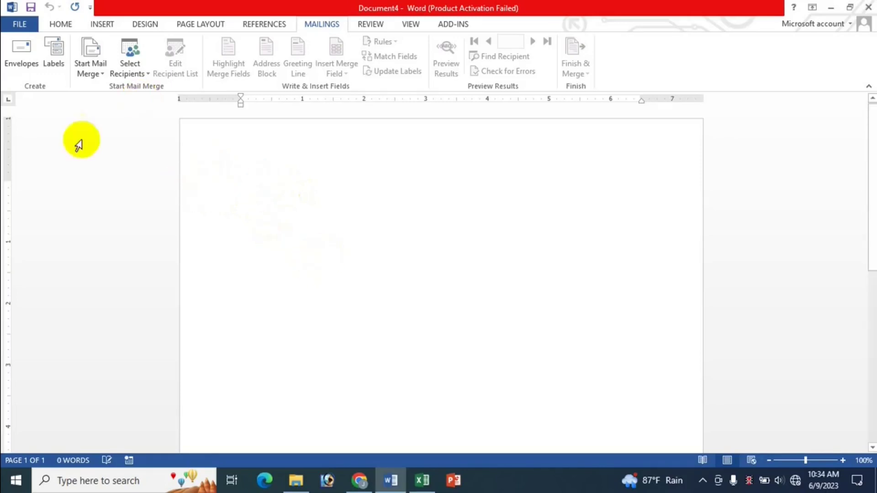
{"action": "left_click", "coordinate": [99, 75]}
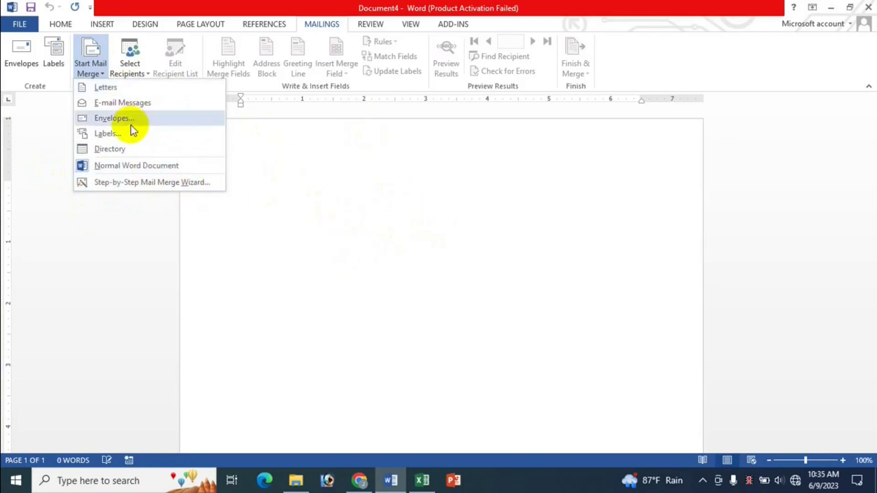
{"action": "left_click", "coordinate": [114, 88]}
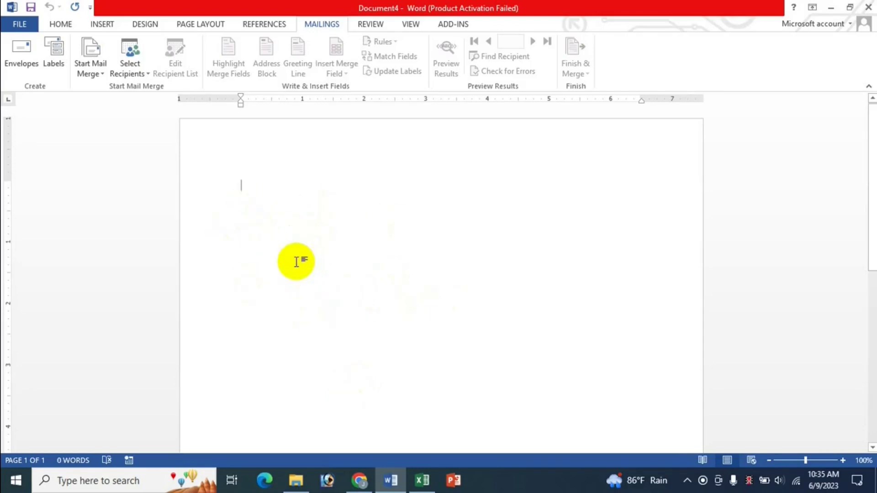
Step: Launch the Step-by-Step Mail Merge Wizard and move on to the starting-document step
{"action": "left_click", "coordinate": [92, 74]}
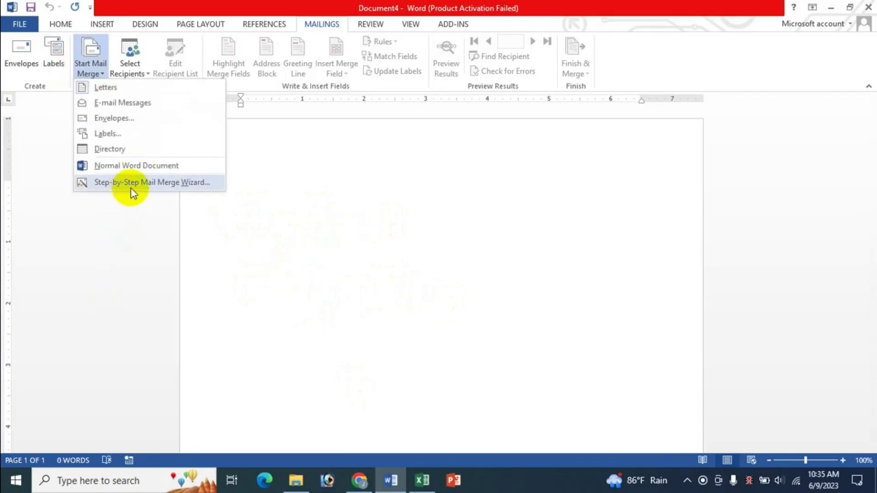
{"action": "left_click", "coordinate": [169, 187]}
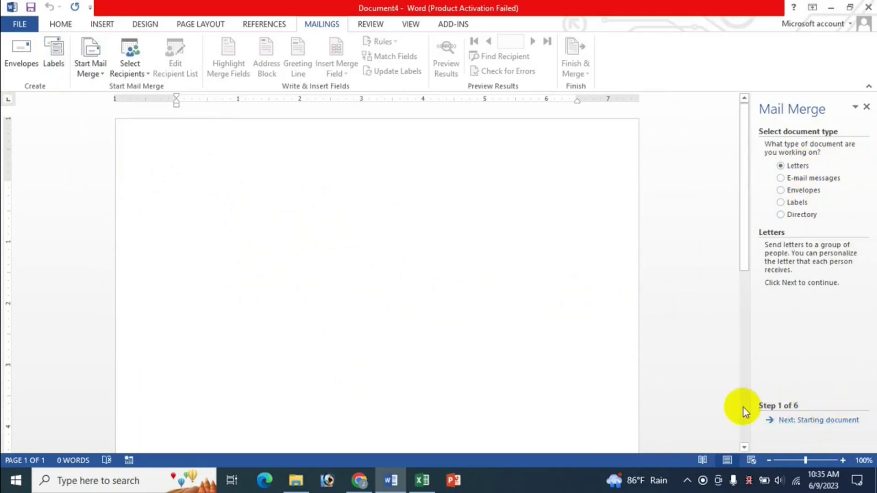
{"action": "left_click", "coordinate": [821, 421]}
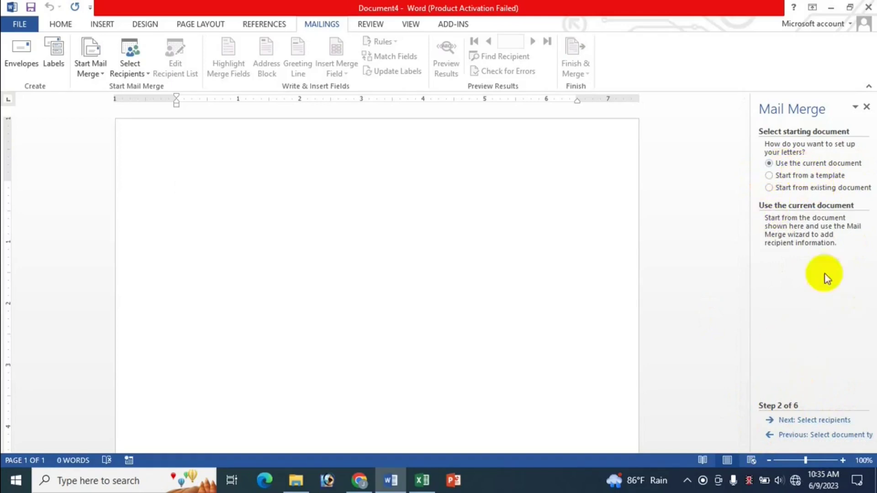
Step: Go to the Select recipients step and pick 'Type a new list'
{"action": "left_click", "coordinate": [807, 421]}
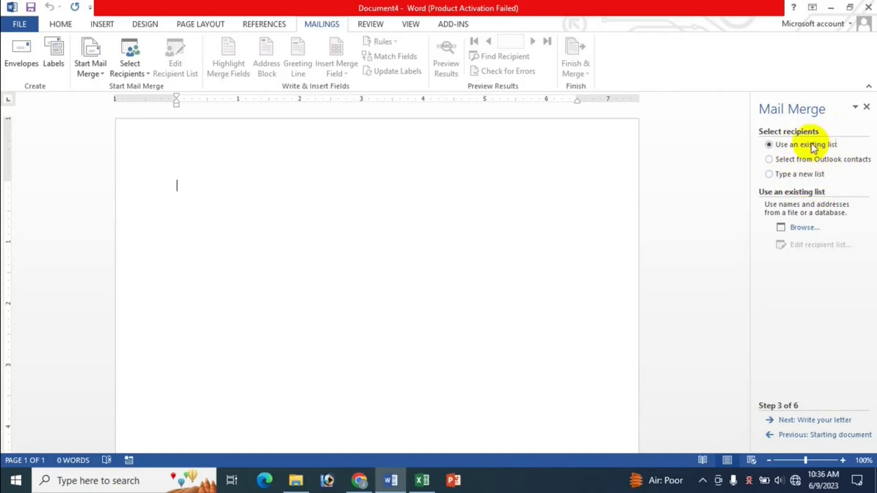
{"action": "left_click", "coordinate": [805, 175]}
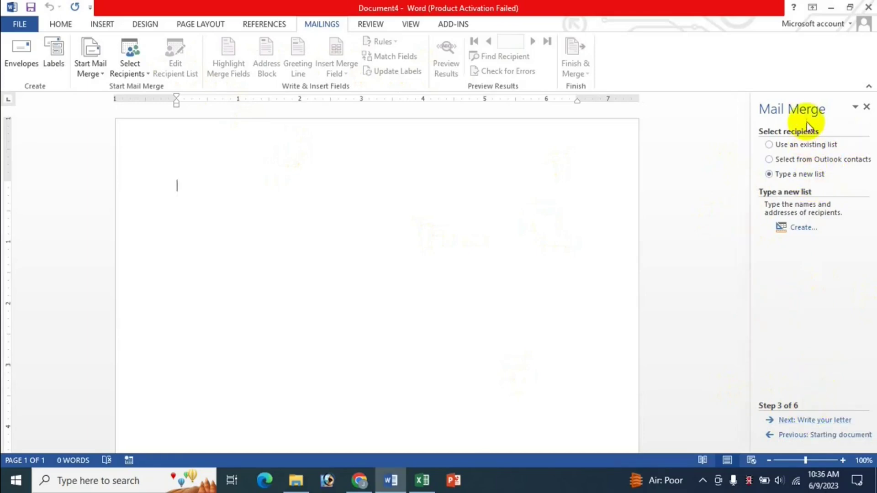
Step: Close the Mail Merge pane and show the Select Recipients options
{"action": "left_click", "coordinate": [867, 107]}
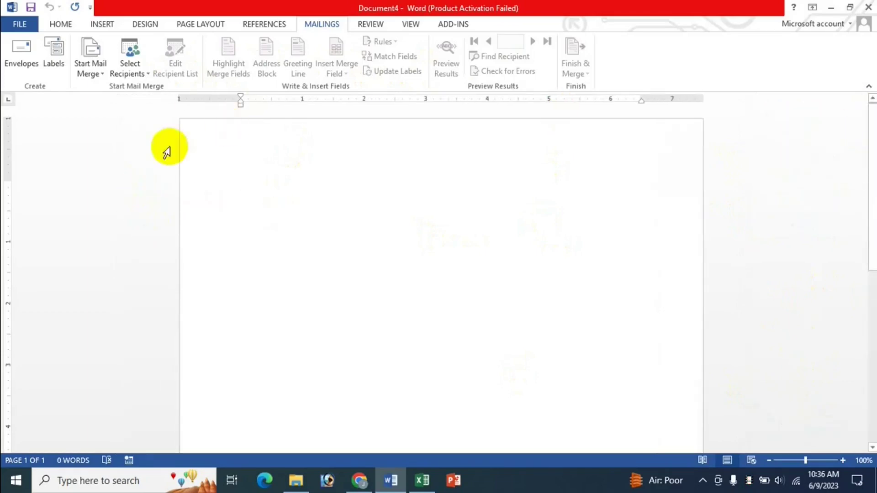
{"action": "left_click", "coordinate": [146, 74]}
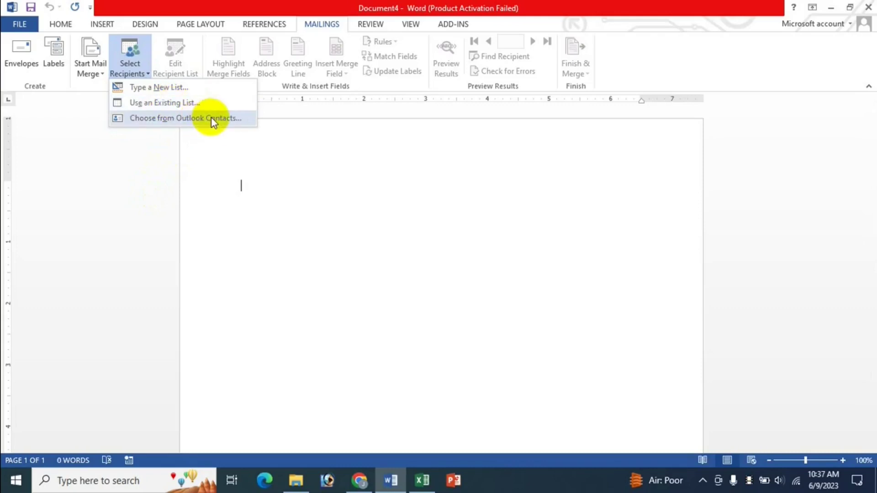
Step: Start a New Address List and open Customize Columns
{"action": "left_click", "coordinate": [165, 91]}
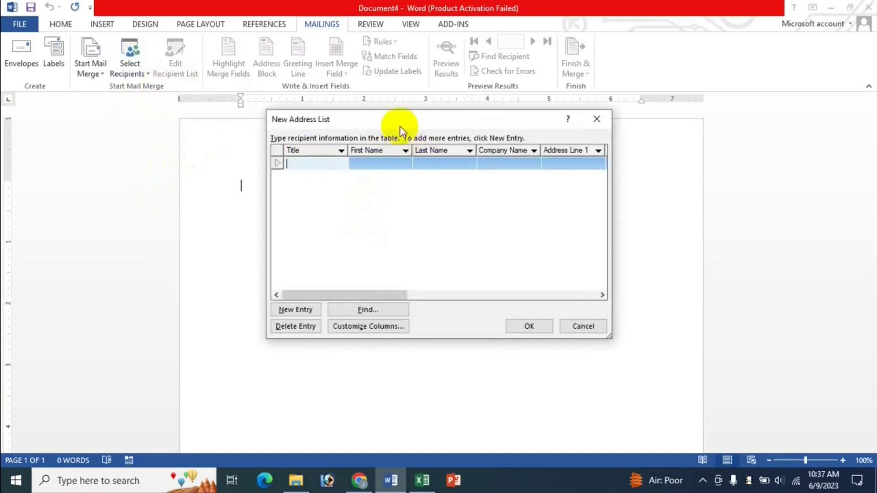
{"action": "left_click_drag", "start_coordinate": [402, 123], "coordinate": [439, 139]}
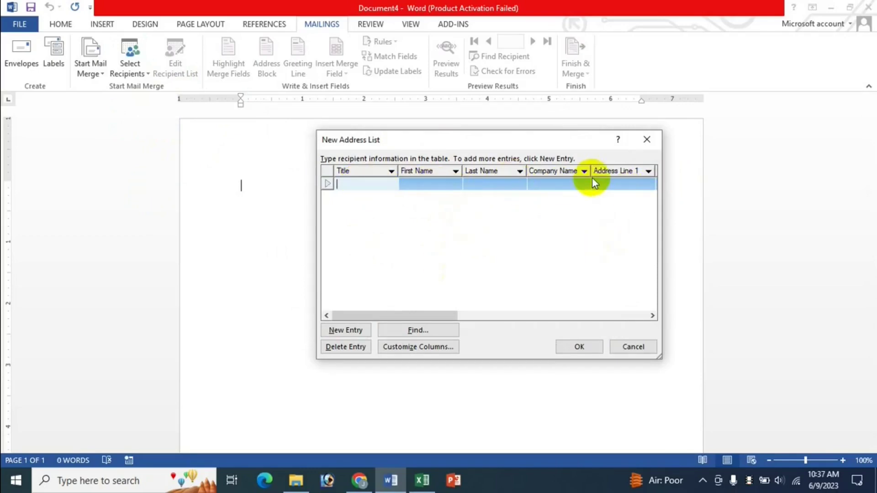
{"action": "left_click", "coordinate": [429, 350]}
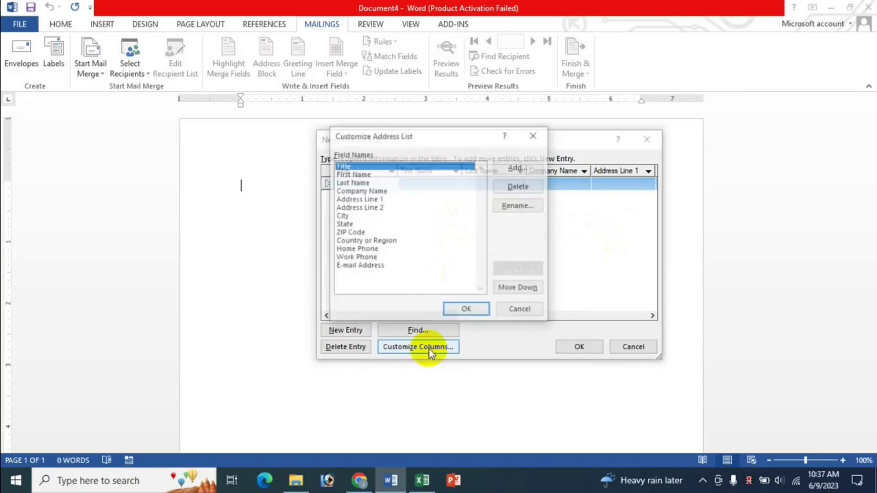
Step: Delete the E-mail Address, Work Phone, Home Phone, Country or Region, ZIP Code and State fields
{"action": "left_click", "coordinate": [367, 267]}
{"action": "left_click", "coordinate": [519, 187]}
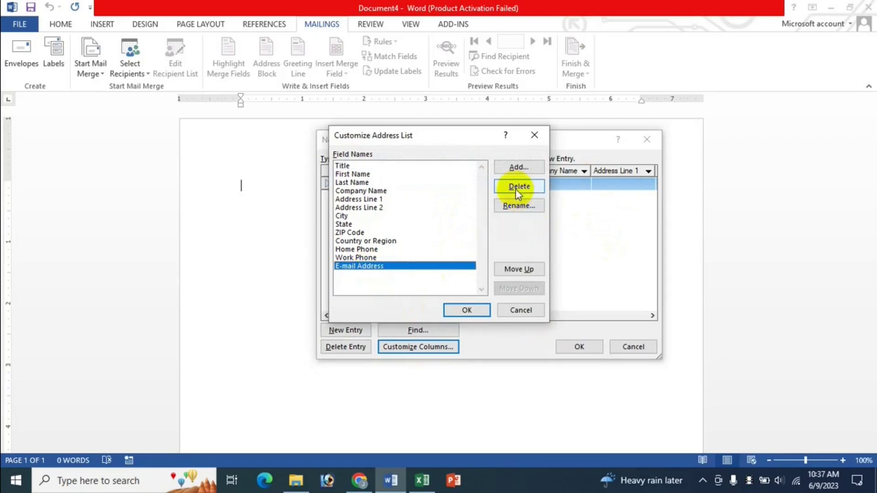
{"action": "left_click", "coordinate": [429, 275]}
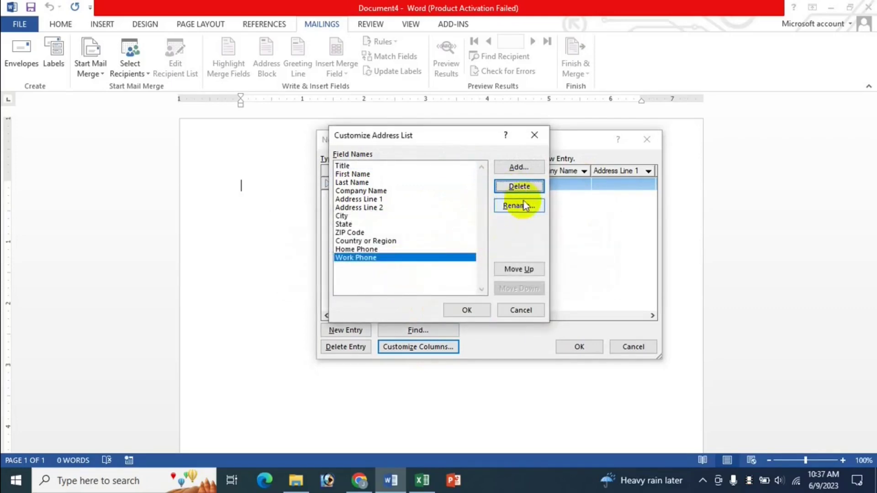
{"action": "left_click", "coordinate": [520, 186]}
{"action": "left_click", "coordinate": [407, 276]}
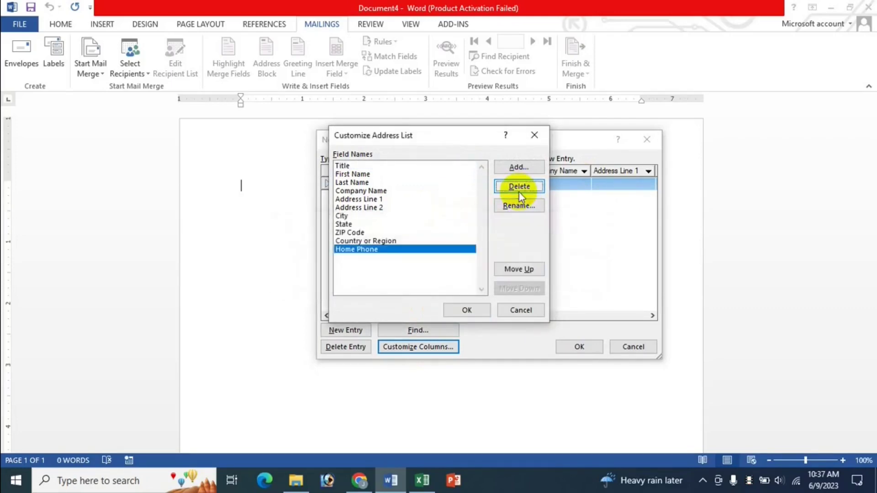
{"action": "left_click", "coordinate": [519, 188]}
{"action": "left_click", "coordinate": [425, 277]}
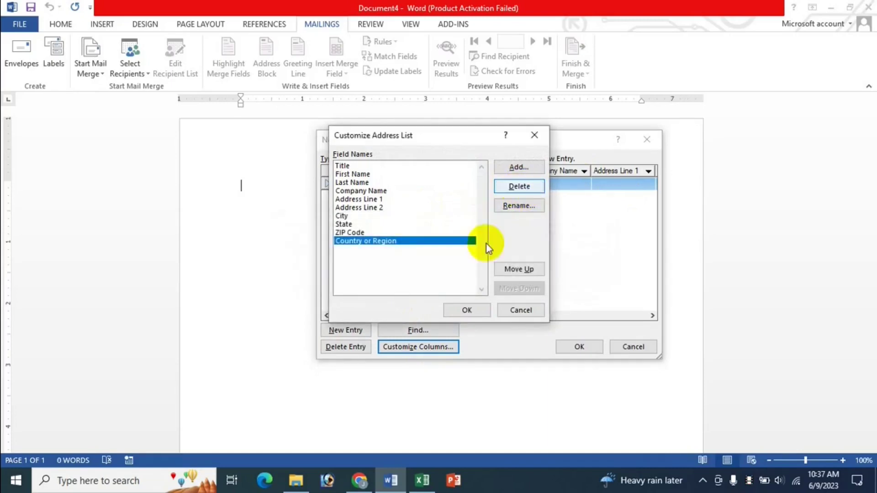
{"action": "left_click", "coordinate": [521, 187]}
{"action": "left_click", "coordinate": [427, 276]}
{"action": "left_click", "coordinate": [516, 187]}
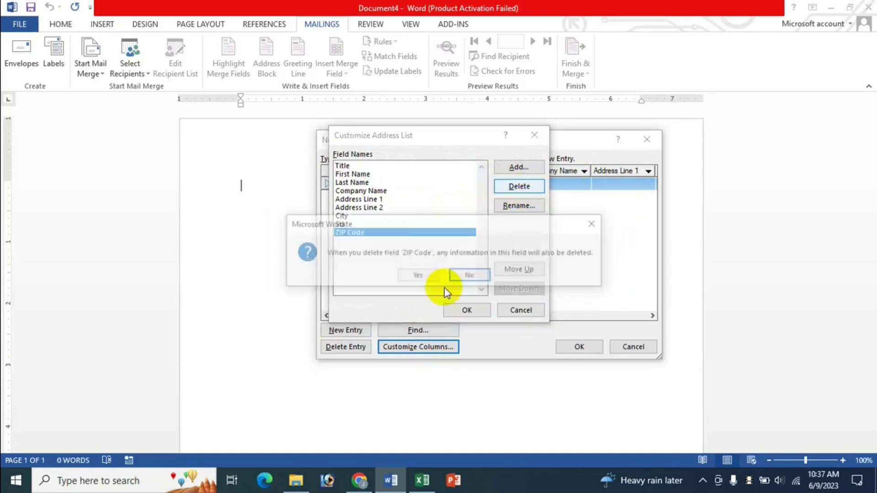
{"action": "left_click", "coordinate": [418, 275]}
{"action": "left_click", "coordinate": [514, 189]}
{"action": "left_click", "coordinate": [420, 276]}
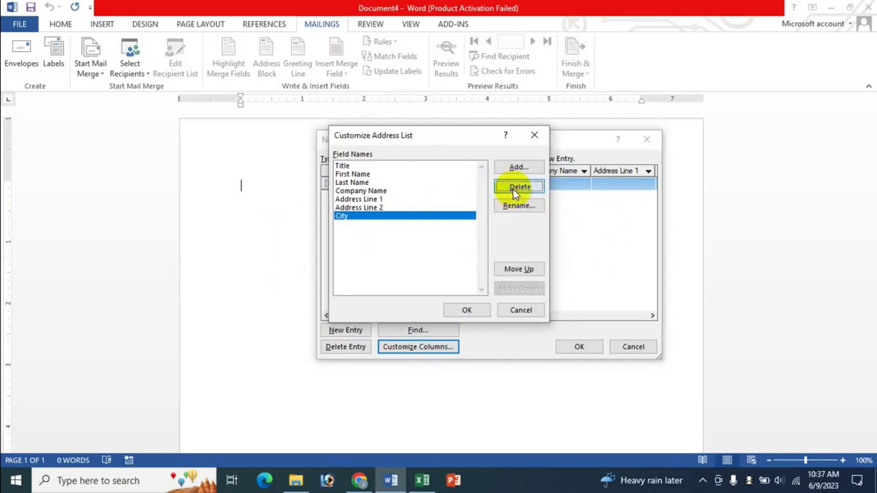
Step: Delete the City, Address Line 2 and Company Name fields
{"action": "left_click", "coordinate": [514, 188]}
{"action": "left_click", "coordinate": [427, 278]}
{"action": "left_click", "coordinate": [517, 187]}
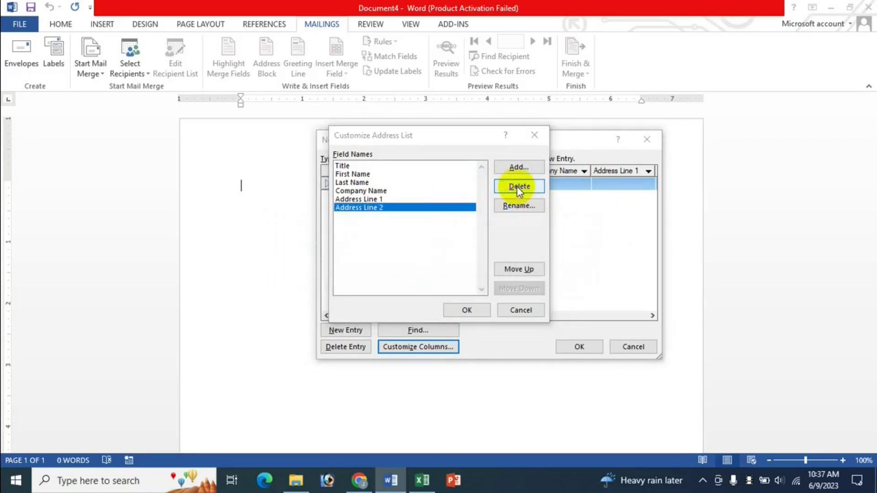
{"action": "left_click", "coordinate": [415, 275]}
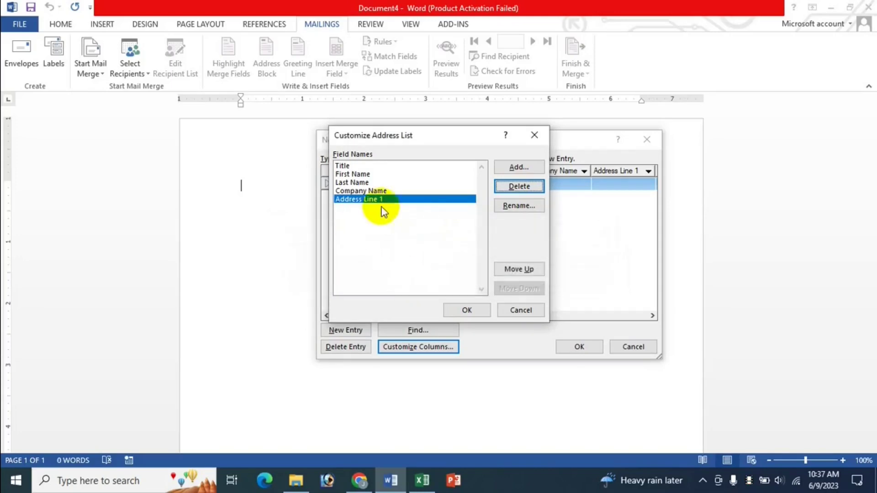
{"action": "left_click", "coordinate": [371, 191]}
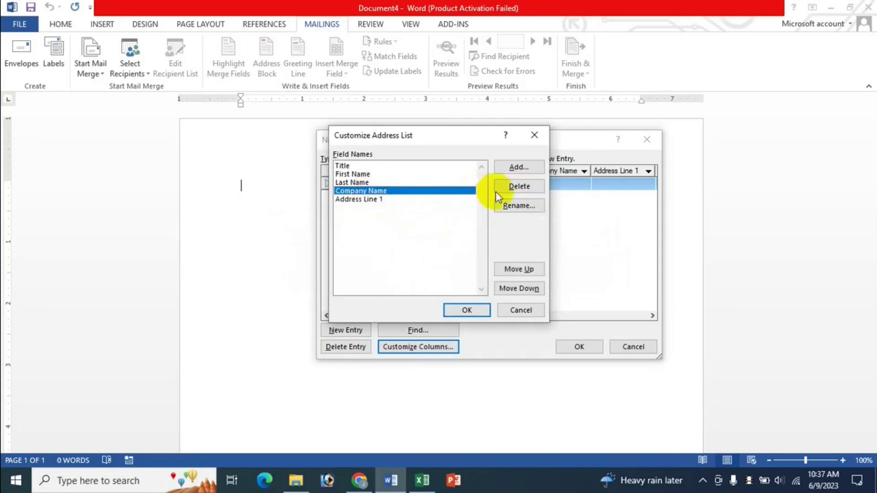
{"action": "left_click", "coordinate": [507, 186]}
{"action": "left_click", "coordinate": [423, 274]}
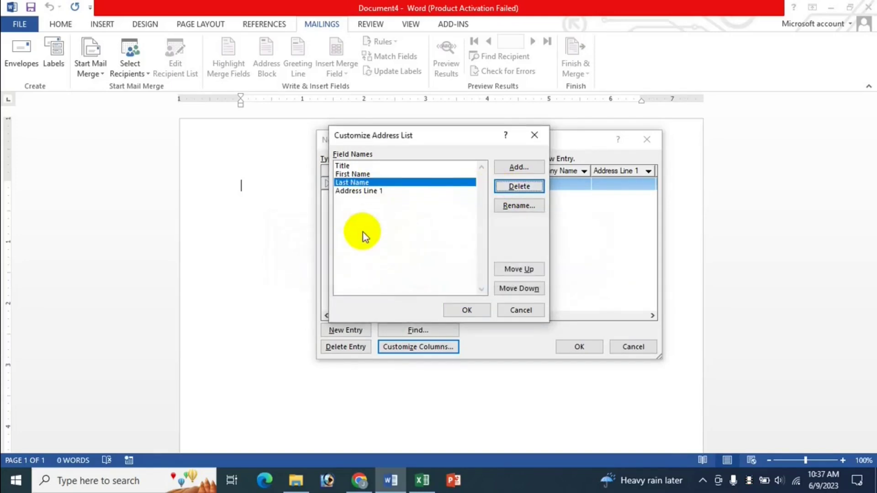
Step: Rename Address Line 1 to Address and apply the customised columns
{"action": "left_click", "coordinate": [368, 192]}
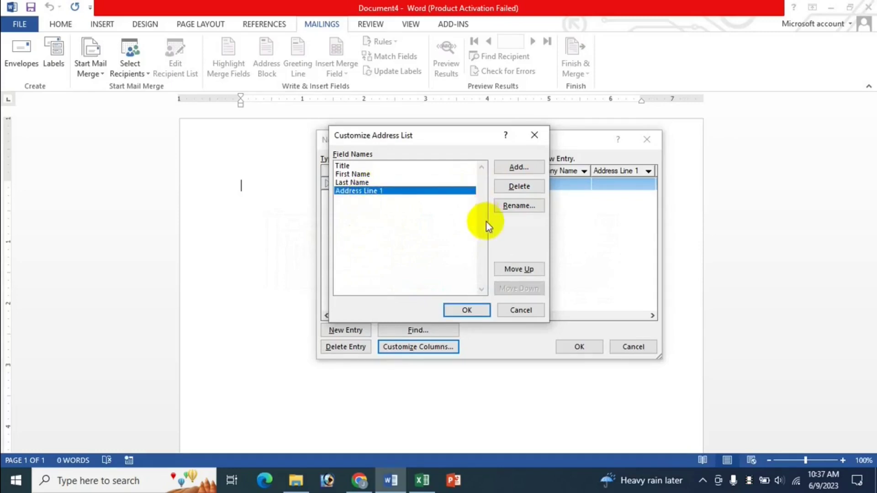
{"action": "left_click", "coordinate": [519, 206]}
{"action": "key", "text": "End"}
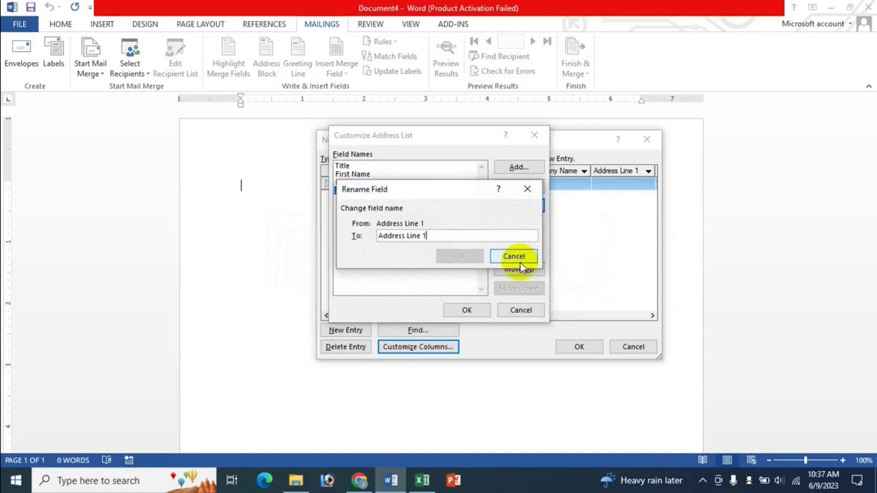
{"action": "key", "text": "BackSpace"}
{"action": "key", "text": "BackSpace"}
{"action": "key", "text": "BackSpace"}
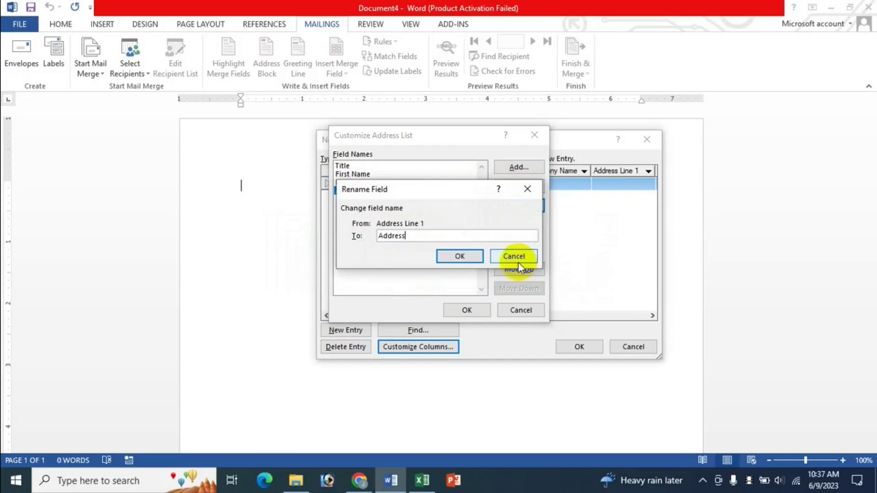
{"action": "left_click", "coordinate": [461, 257]}
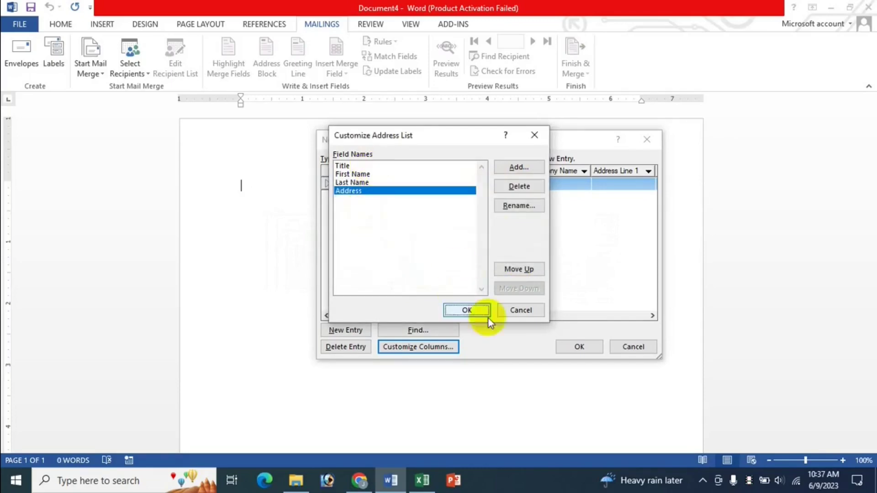
{"action": "left_click", "coordinate": [468, 311]}
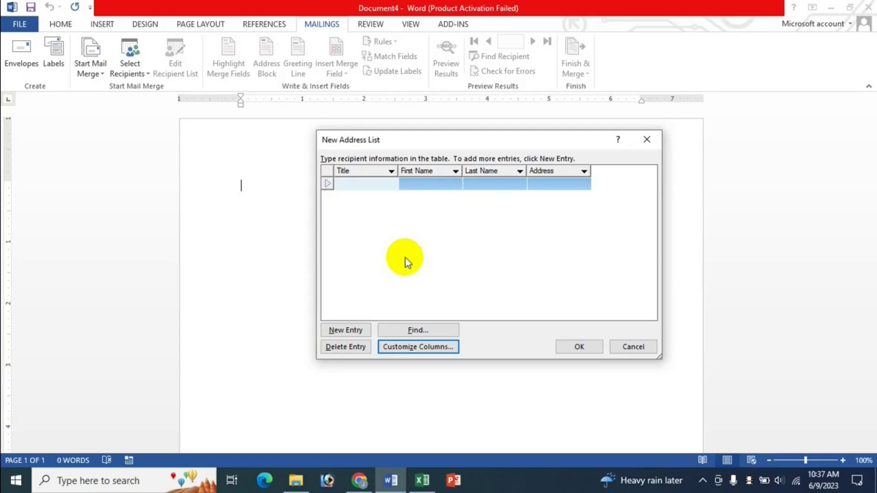
Step: Enter the first two recipients, titles Md and Mr, each with first name, last name and address
{"action": "type", "text": "md"}
{"action": "key", "text": "Tab"}
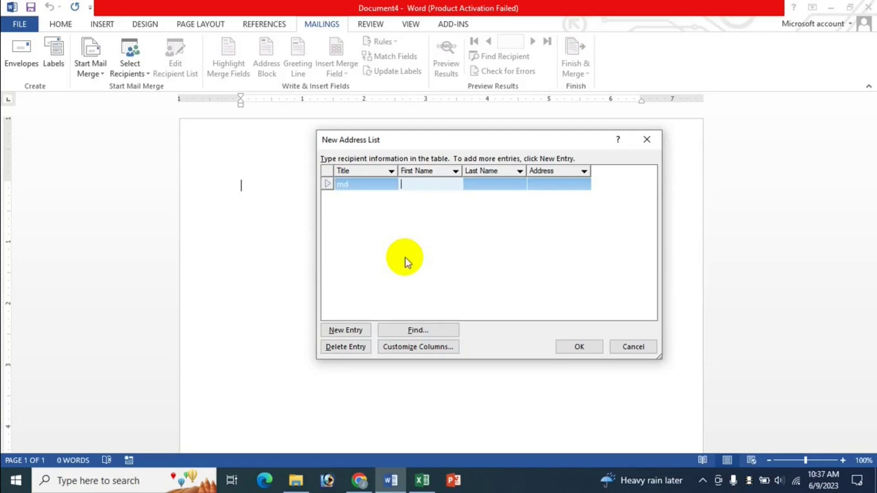
{"action": "key", "text": "Tab"}
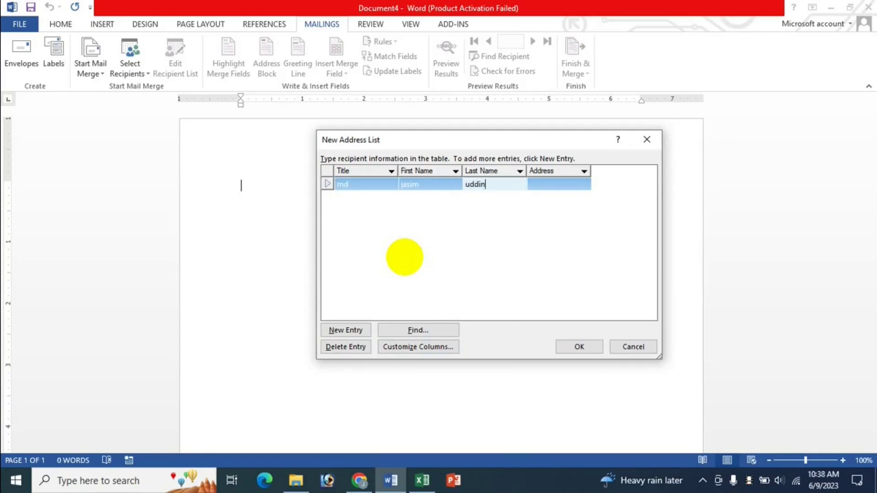
{"action": "key", "text": "Tab"}
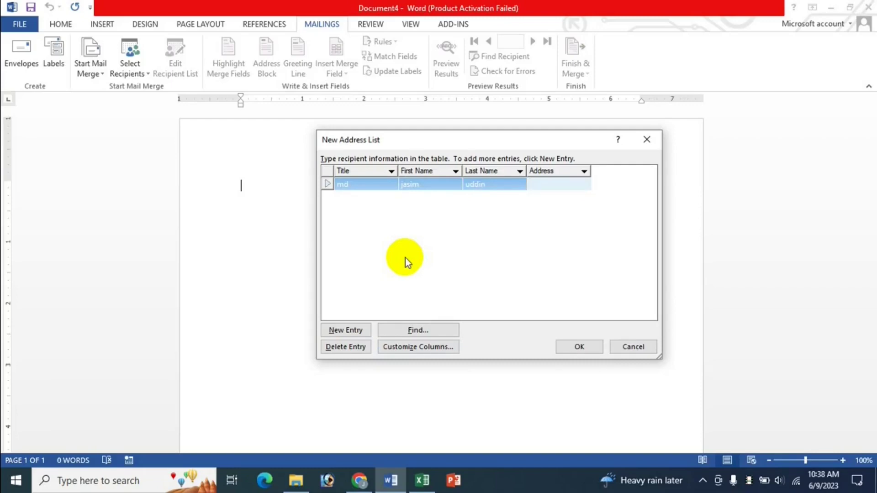
{"action": "type", "text": "gazipur"}
{"action": "key", "text": "Tab"}
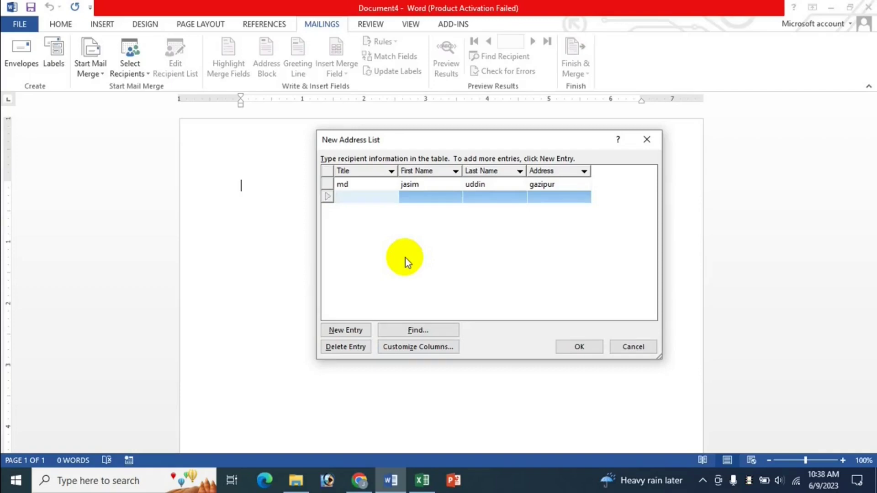
{"action": "type", "text": "mr"}
{"action": "key", "text": "Tab"}
{"action": "key", "text": "Tab"}
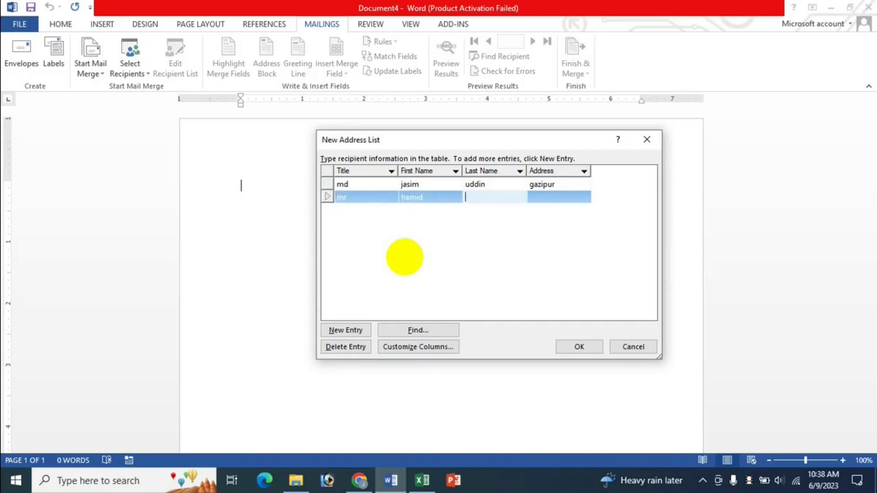
{"action": "key", "text": "Tab"}
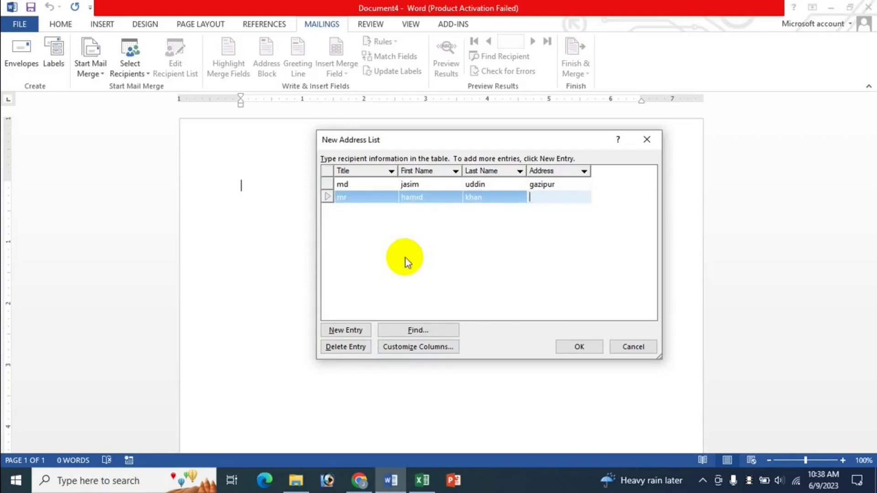
{"action": "type", "text": "mohakhali"}
Step: Enter the third and fourth recipients with names and addresses, fixing typos, and confirm the list
{"action": "key", "text": "Tab"}
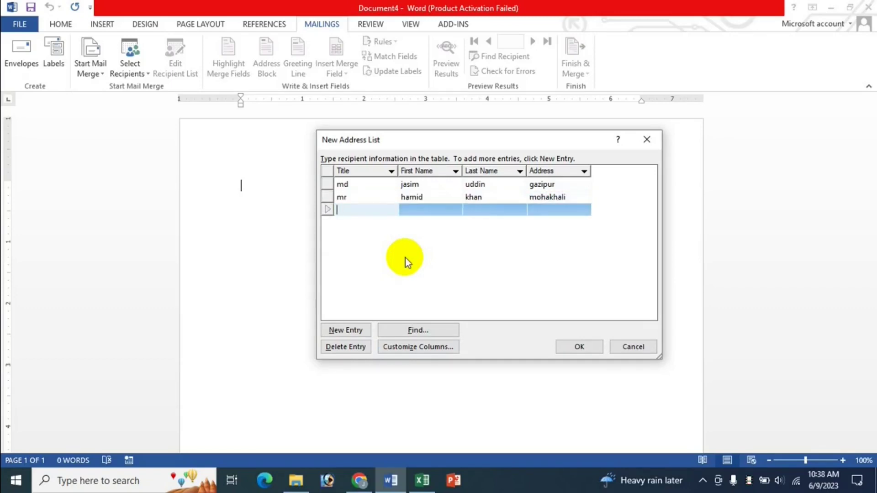
{"action": "type", "text": "mrs"}
{"action": "key", "text": "Tab"}
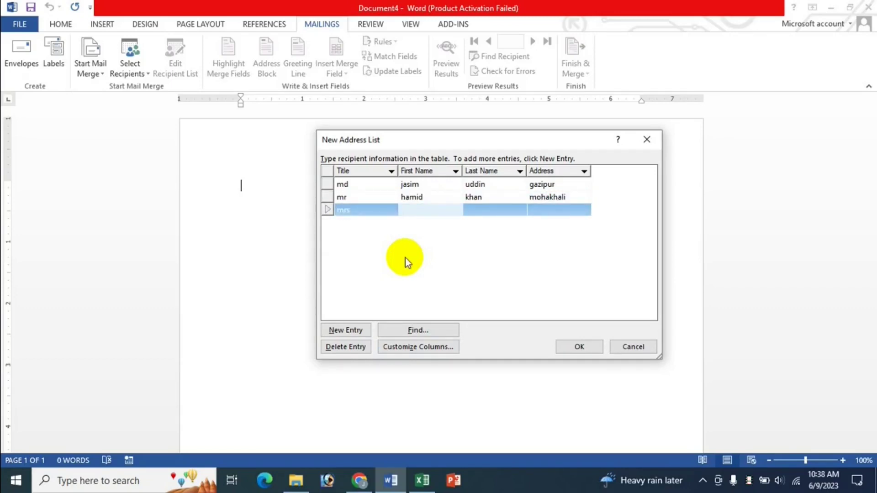
{"action": "key", "text": "Tab"}
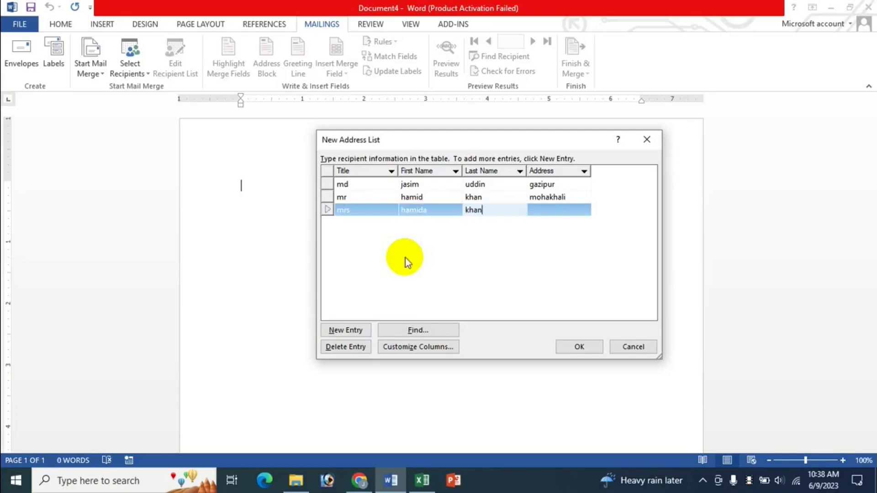
{"action": "key", "text": "Tab"}
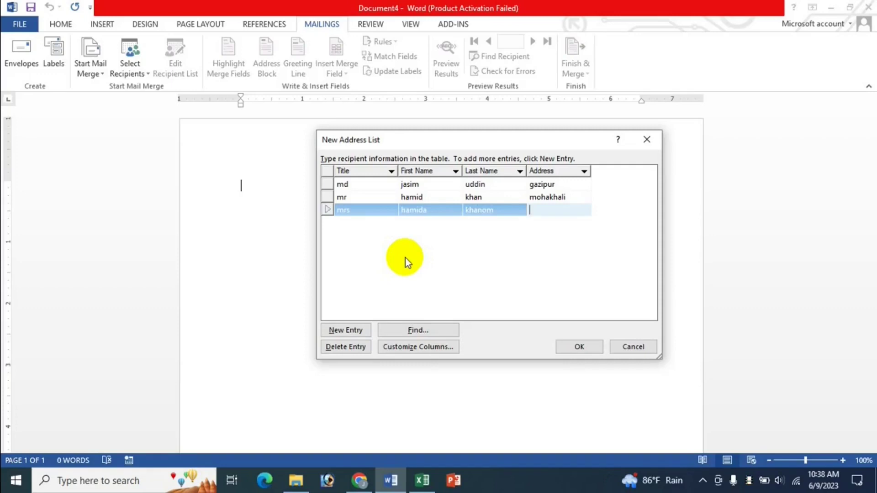
{"action": "type", "text": "mirpur"}
{"action": "key", "text": "Tab"}
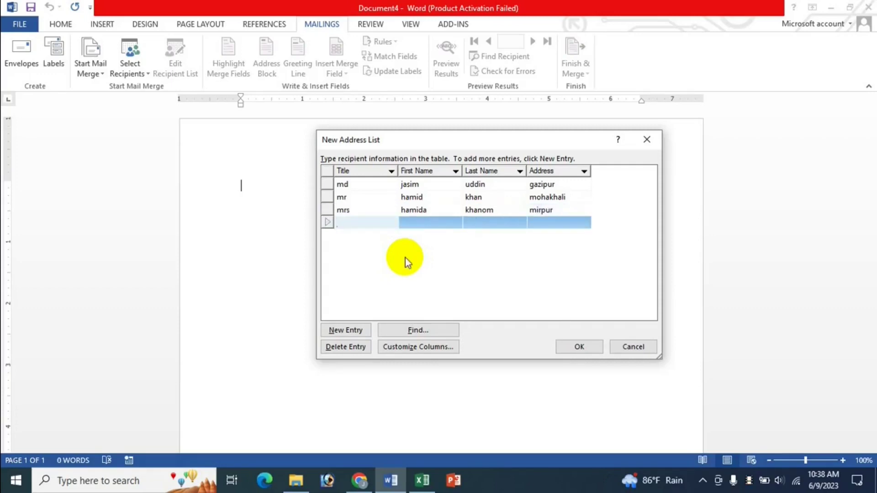
{"action": "type", "text": "khan"}
{"action": "key", "text": "Tab"}
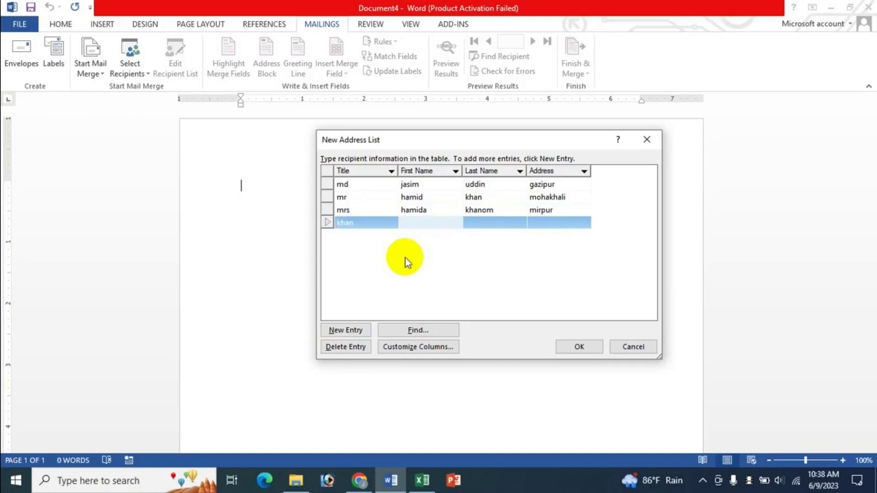
{"action": "key", "text": "Tab"}
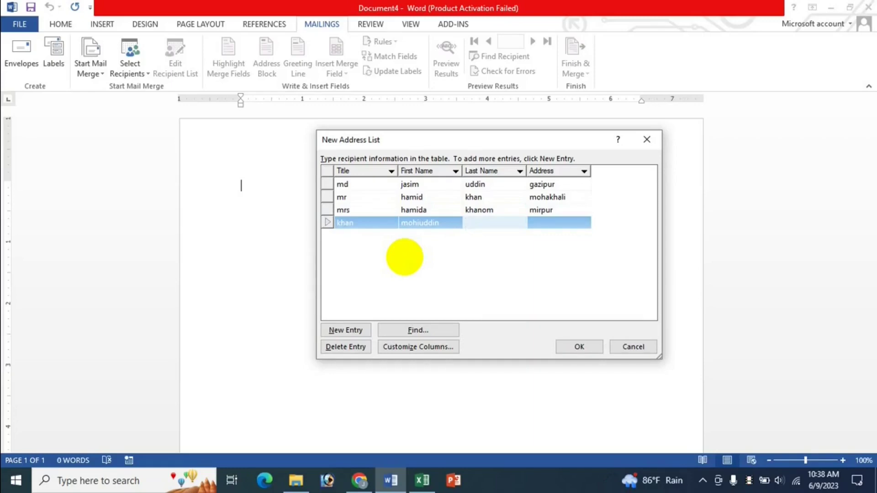
{"action": "key", "text": "Tab"}
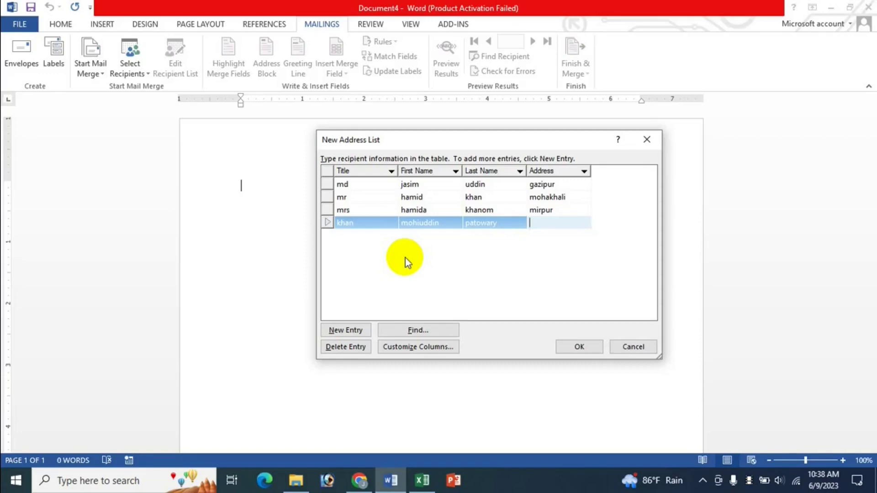
{"action": "type", "text": "uttara"}
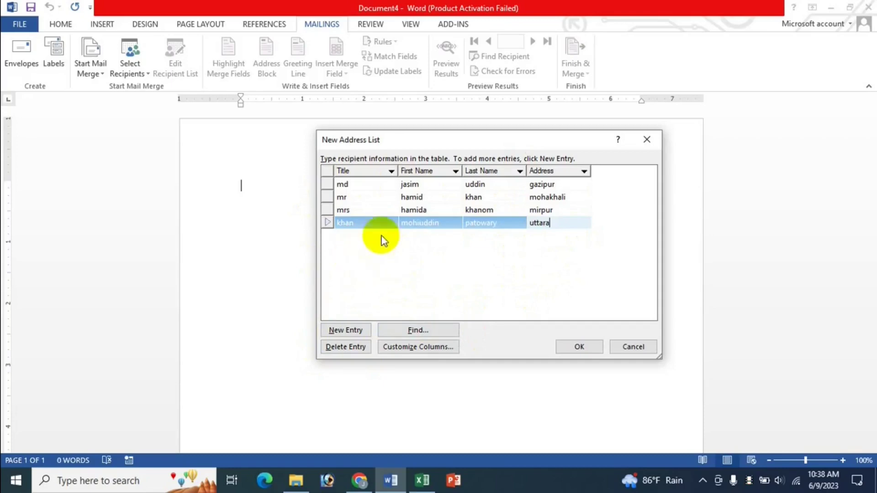
{"action": "left_click", "coordinate": [326, 199]}
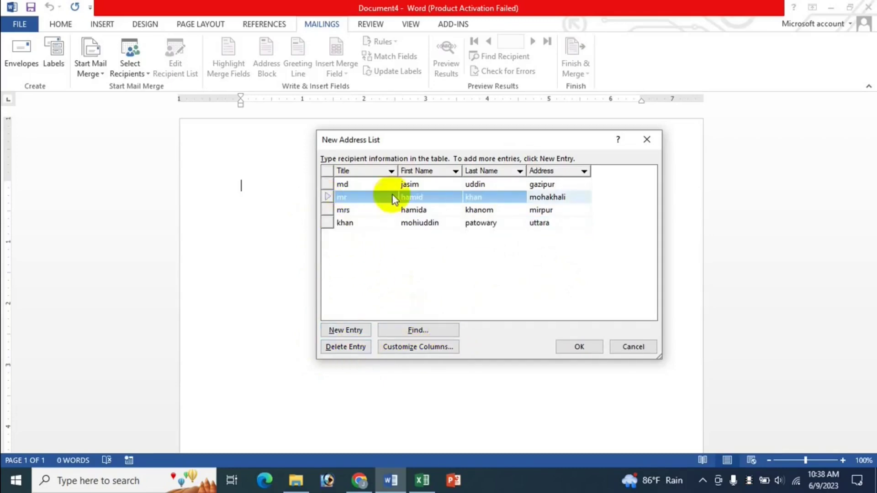
{"action": "left_click", "coordinate": [580, 347]}
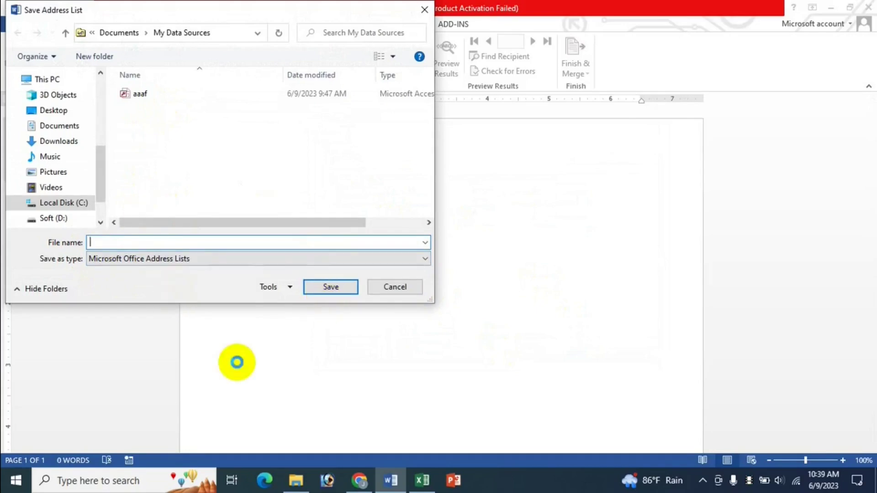
Step: Name the address list file and save it in My Data Sources
{"action": "type", "text": "jasim ok"}
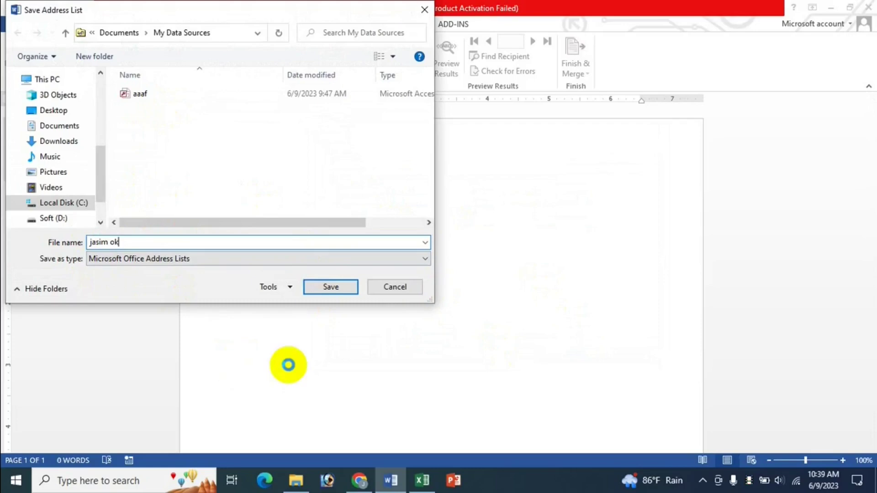
{"action": "left_click", "coordinate": [331, 286]}
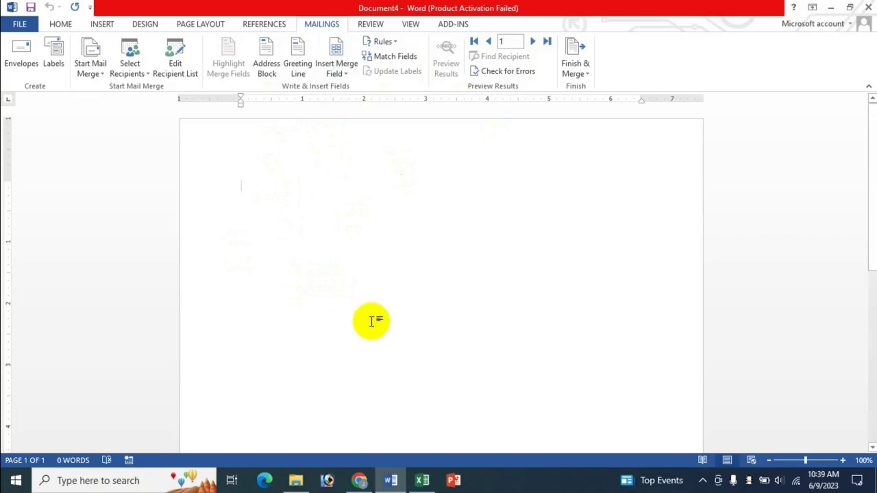
Step: Check the Excel shortcuts sheet, then in Word open the Insert Merge Field list
{"action": "left_click", "coordinate": [422, 480]}
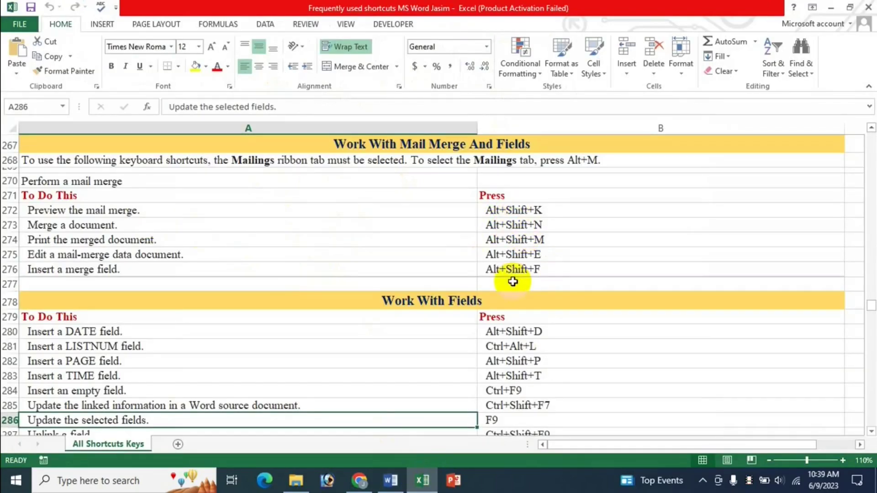
{"action": "left_click", "coordinate": [391, 481]}
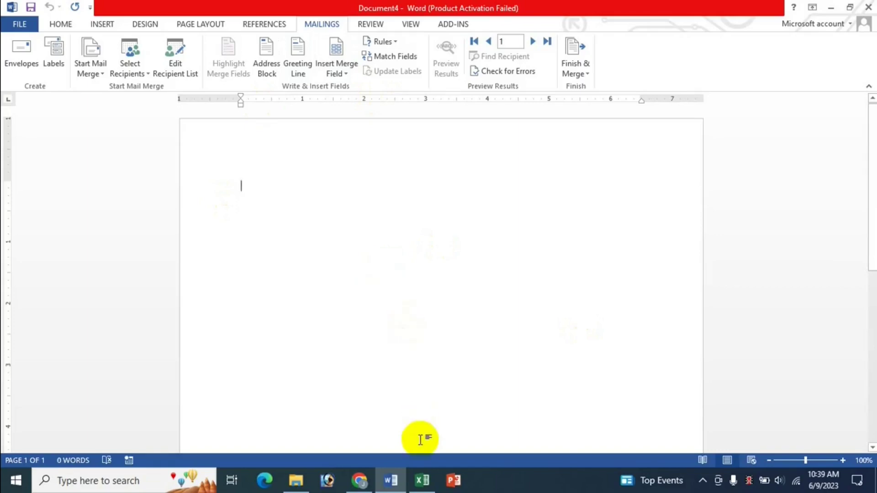
{"action": "left_click", "coordinate": [422, 480]}
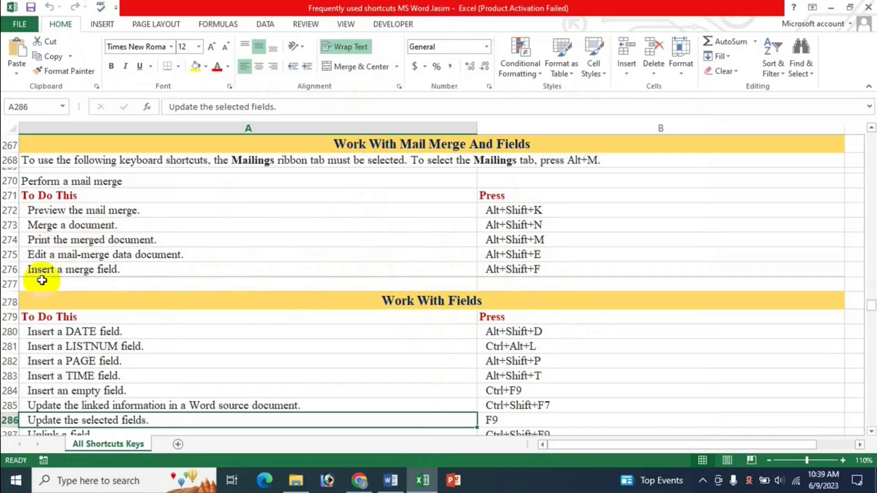
{"action": "left_click", "coordinate": [392, 482]}
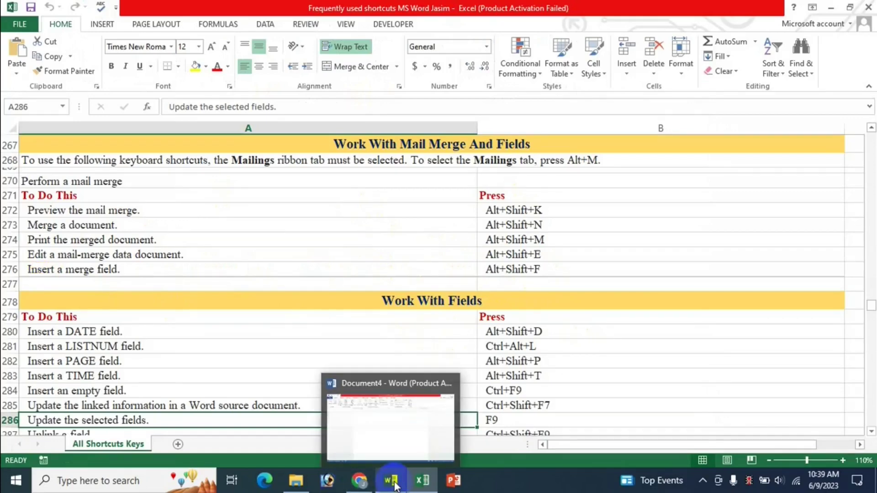
{"action": "left_click", "coordinate": [392, 483]}
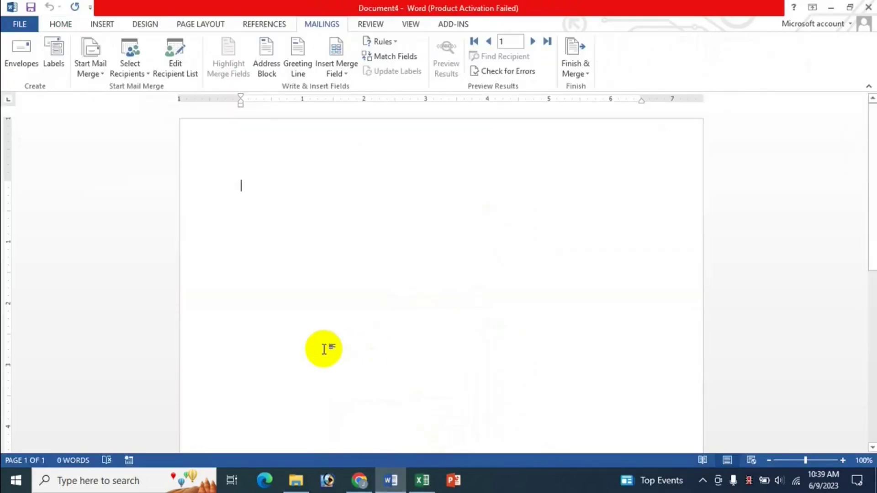
{"action": "left_click", "coordinate": [414, 481]}
{"action": "left_click", "coordinate": [402, 482]}
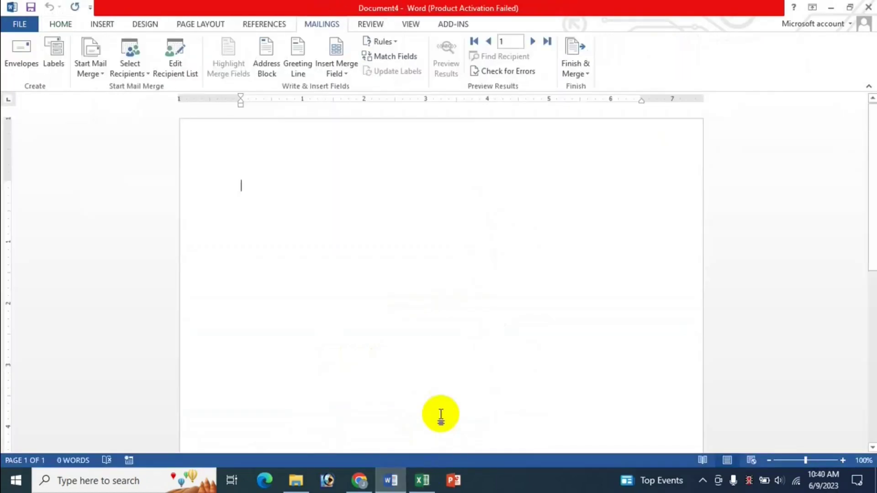
{"action": "key", "text": "alt+m"}
{"action": "key", "text": "i"}
{"action": "key", "text": "i"}
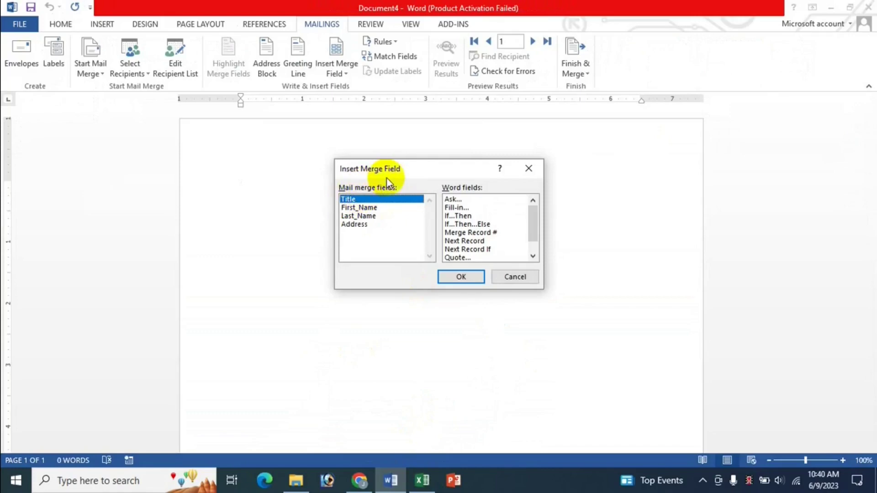
Step: Dismiss the merge field list without inserting any field
{"action": "left_click", "coordinate": [525, 276]}
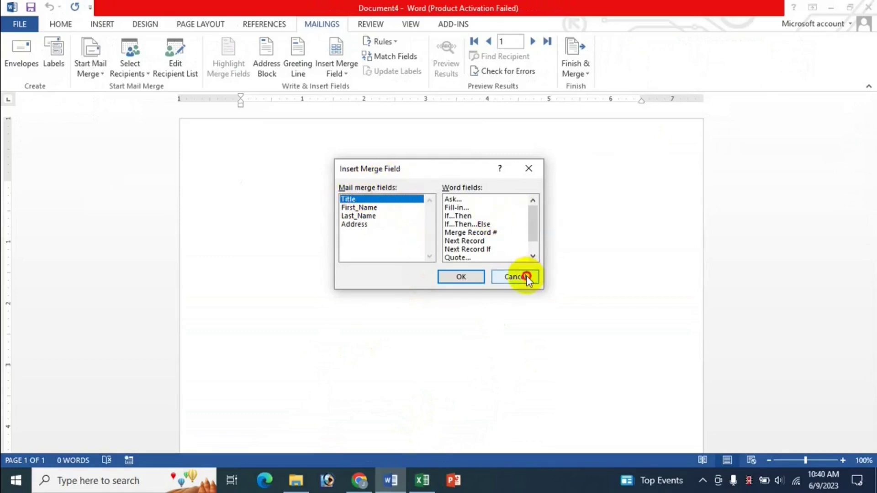
{"action": "left_click", "coordinate": [345, 73]}
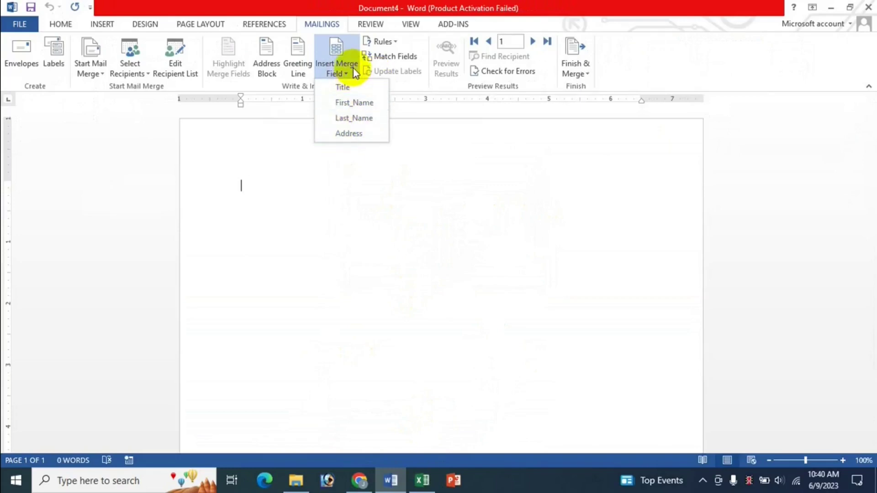
{"action": "left_click", "coordinate": [283, 195]}
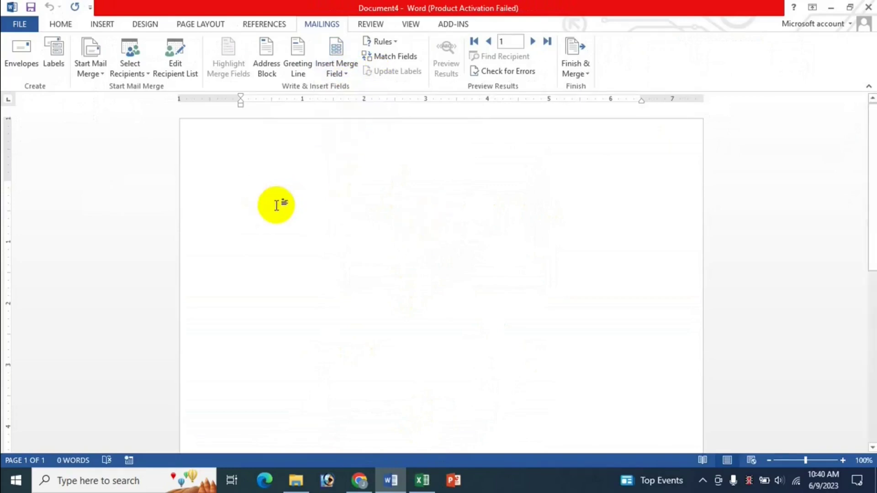
Step: Insert «Title», «First_Name» and «Last_Name» on the first line, then start a new line
{"action": "key", "text": "alt+shift+f"}
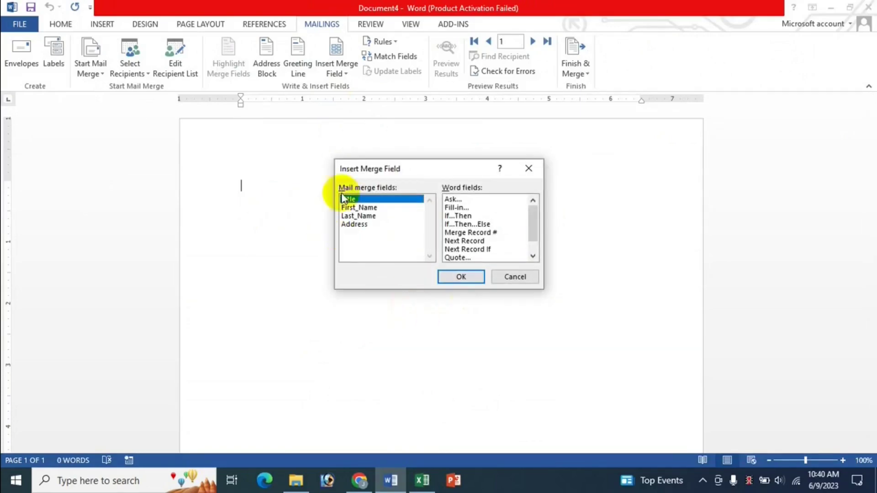
{"action": "key", "text": "Return"}
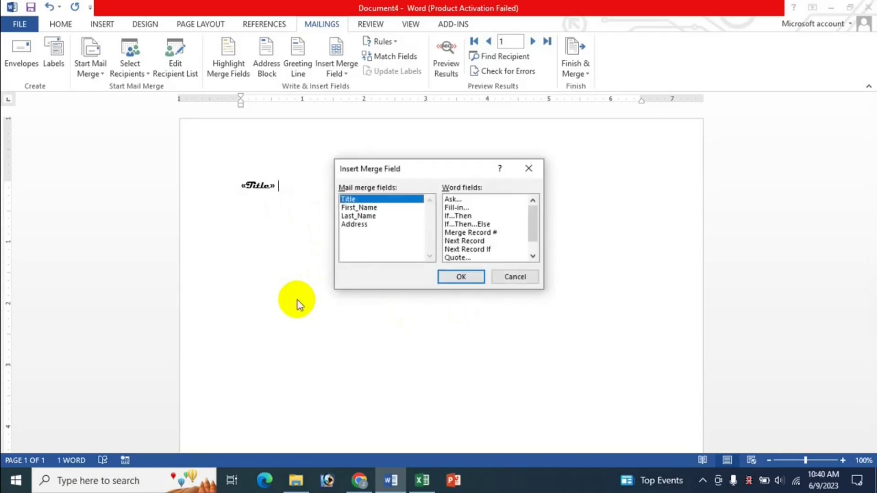
{"action": "key", "text": "Down"}
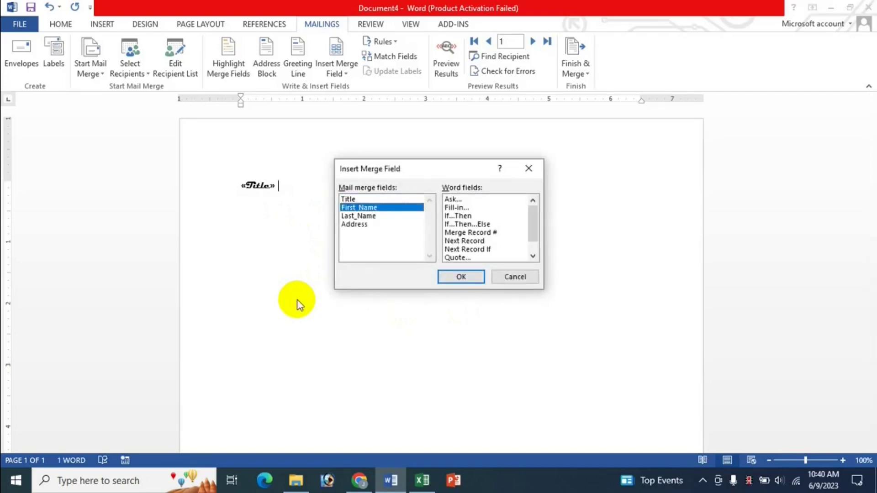
{"action": "key", "text": "Return"}
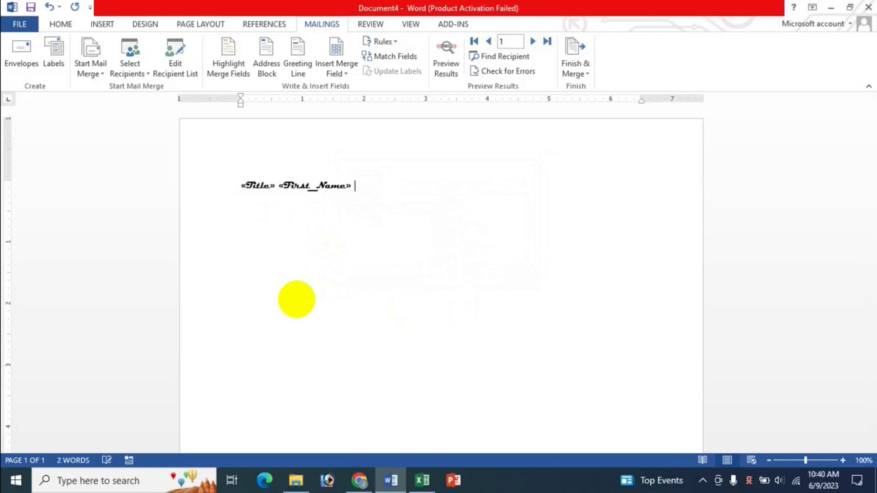
{"action": "key", "text": "alt+shift+f"}
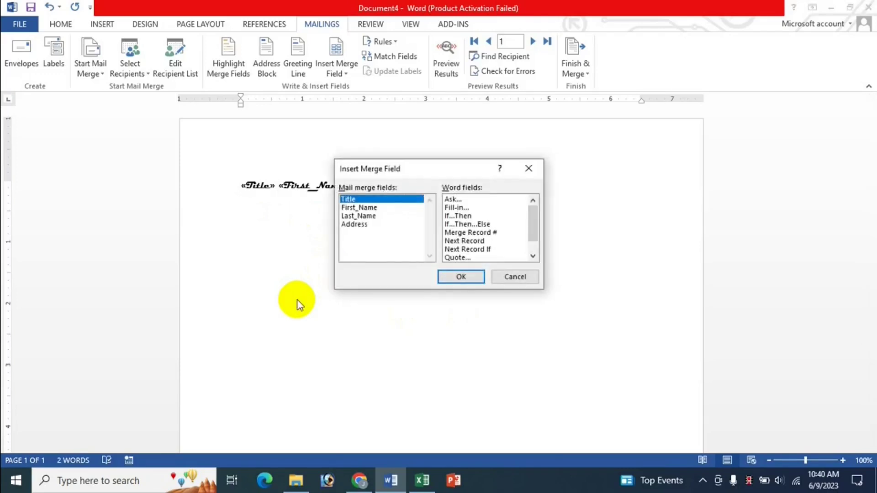
{"action": "key", "text": "Down"}
{"action": "key", "text": "Down"}
{"action": "key", "text": "Return"}
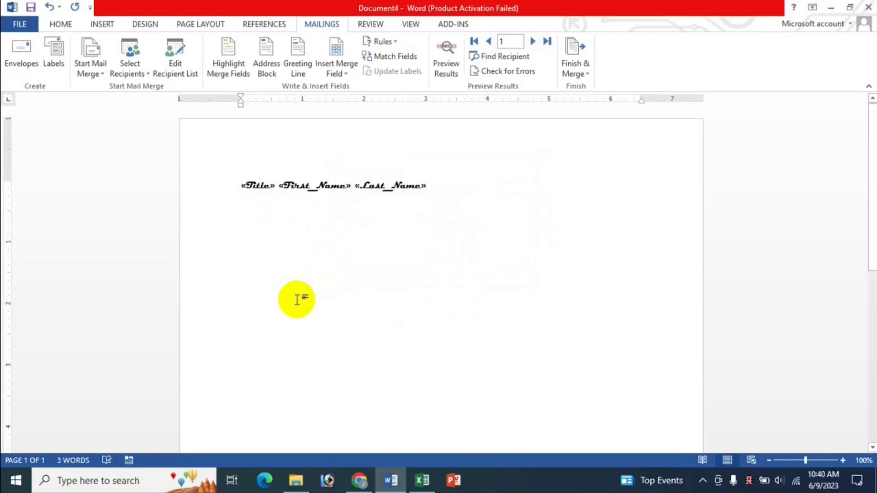
{"action": "key", "text": "Return"}
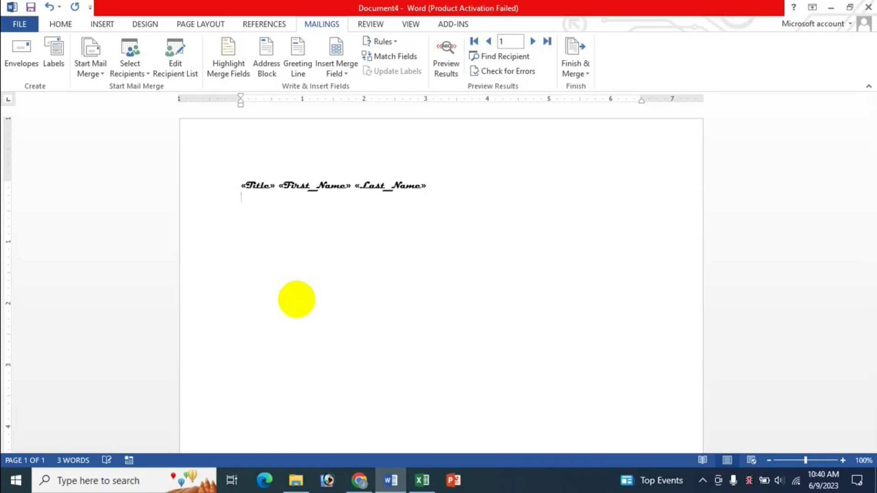
Step: Insert the «Address» merge field on the second line
{"action": "key", "text": "alt+shift+f"}
{"action": "key", "text": "Down"}
{"action": "key", "text": "Down"}
{"action": "key", "text": "Down"}
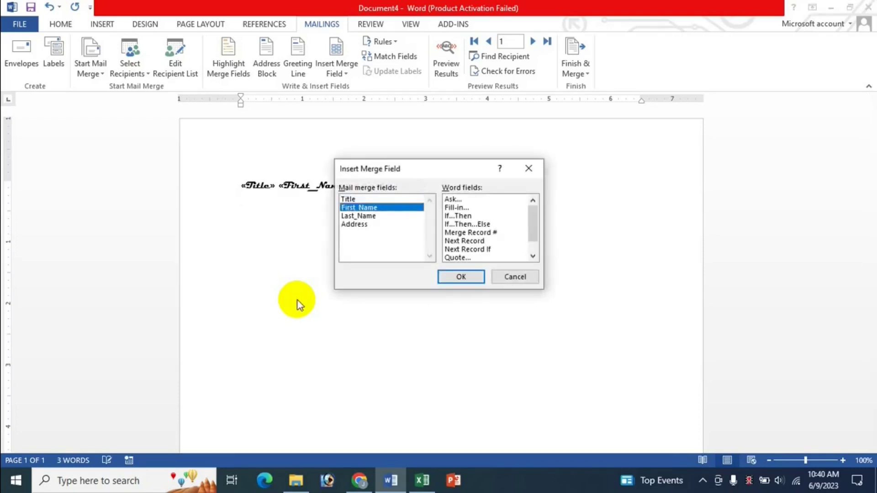
{"action": "key", "text": "Return"}
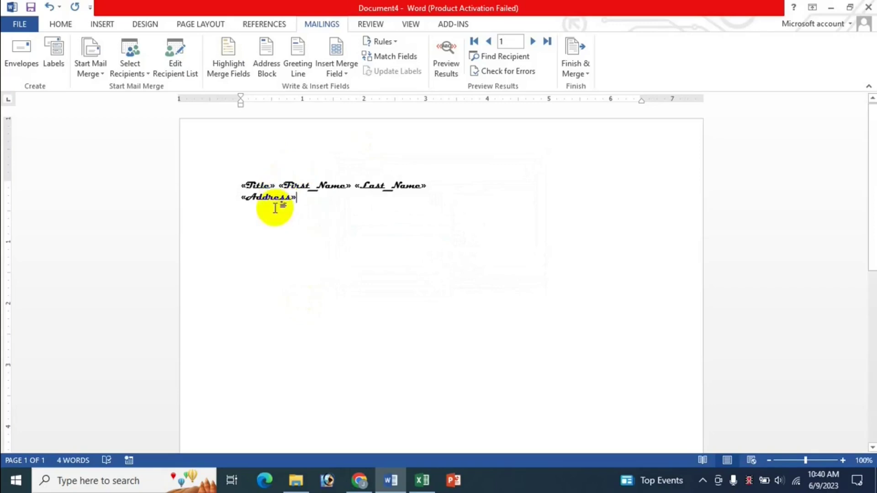
{"action": "left_click", "coordinate": [420, 479]}
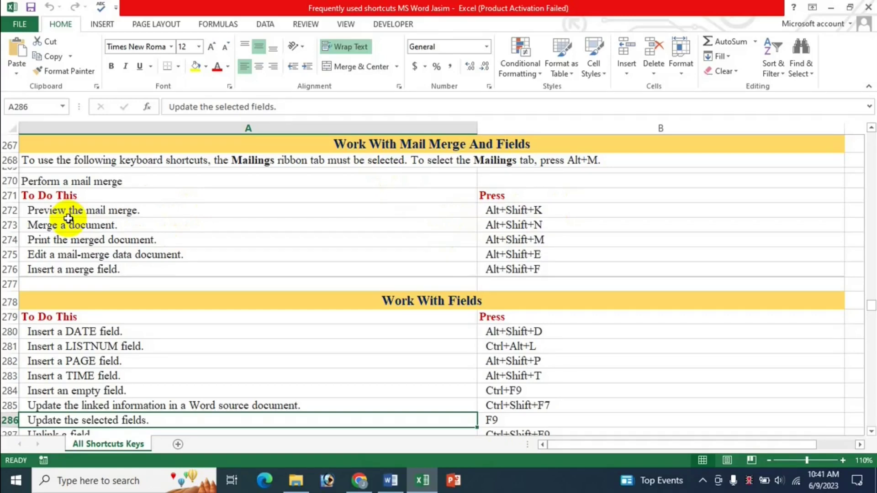
{"action": "left_click", "coordinate": [399, 486]}
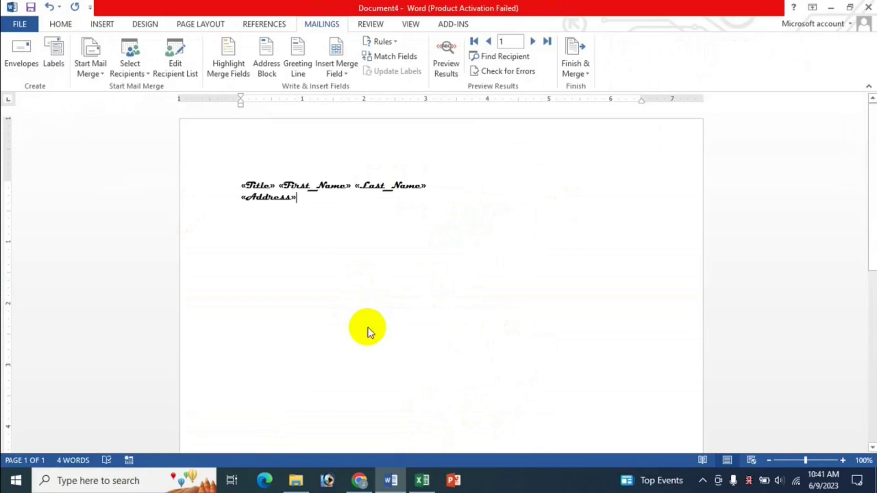
Step: Complete the merge with error checking into a new merged Letters4 document
{"action": "key", "text": "alt+shift+k"}
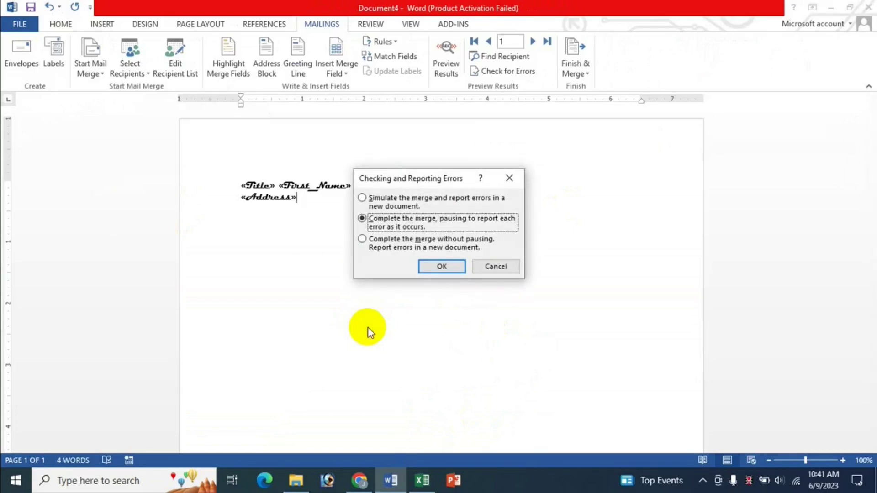
{"action": "left_click", "coordinate": [440, 267]}
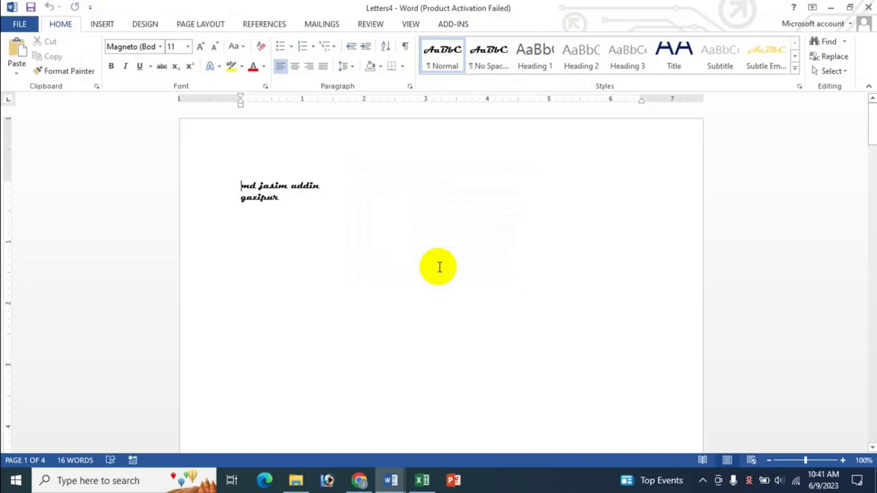
{"action": "left_click", "coordinate": [424, 480]}
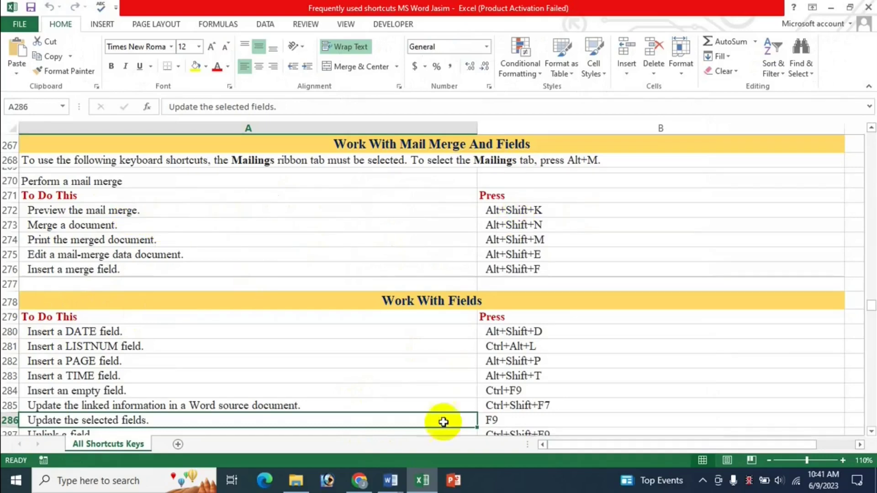
Step: Review the four merged letters in Letters4, then close it without saving
{"action": "left_click", "coordinate": [391, 480]}
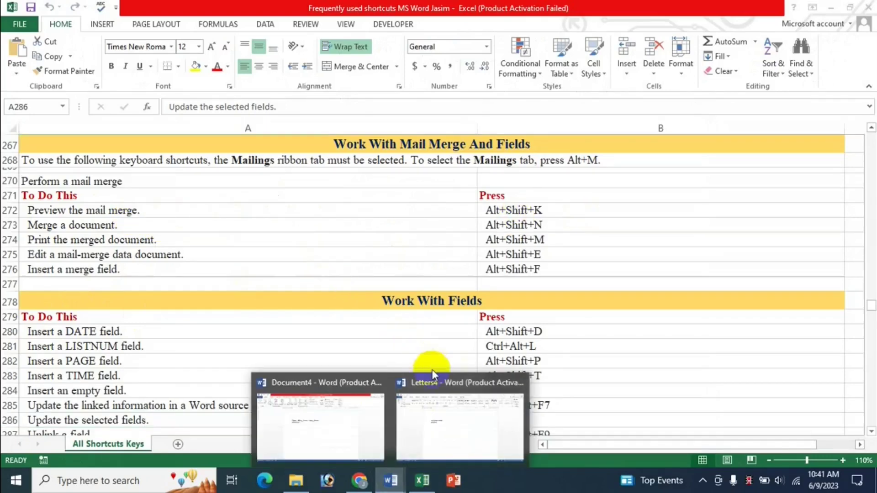
{"action": "left_click", "coordinate": [328, 415]}
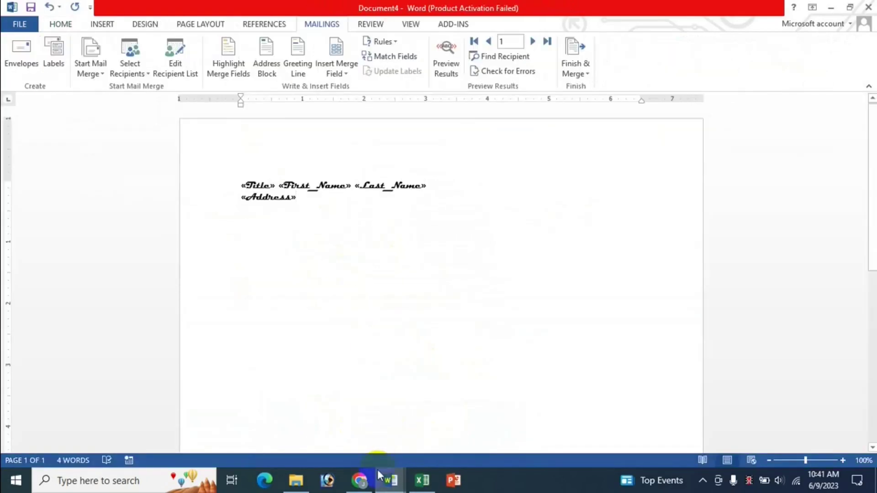
{"action": "mouse_move", "coordinate": [393, 475]}
{"action": "left_click", "coordinate": [428, 424]}
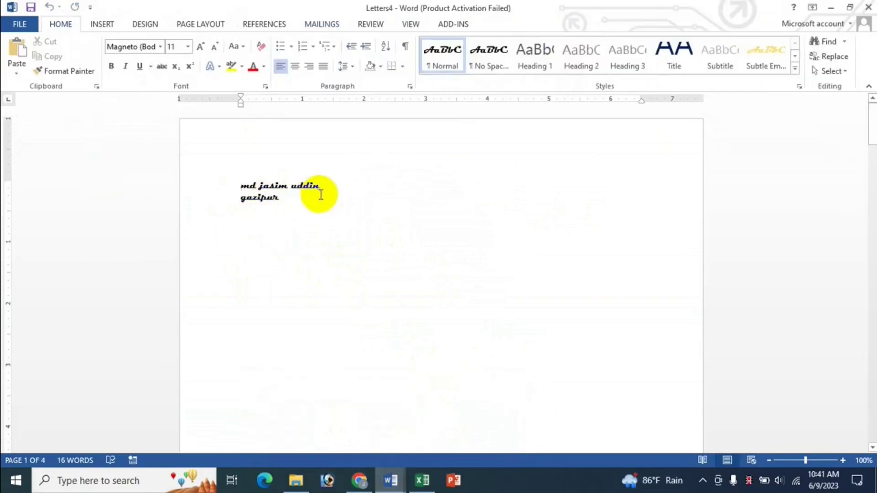
{"action": "scroll", "coordinate": [391, 267], "scroll_direction": "down", "scroll_amount": 12}
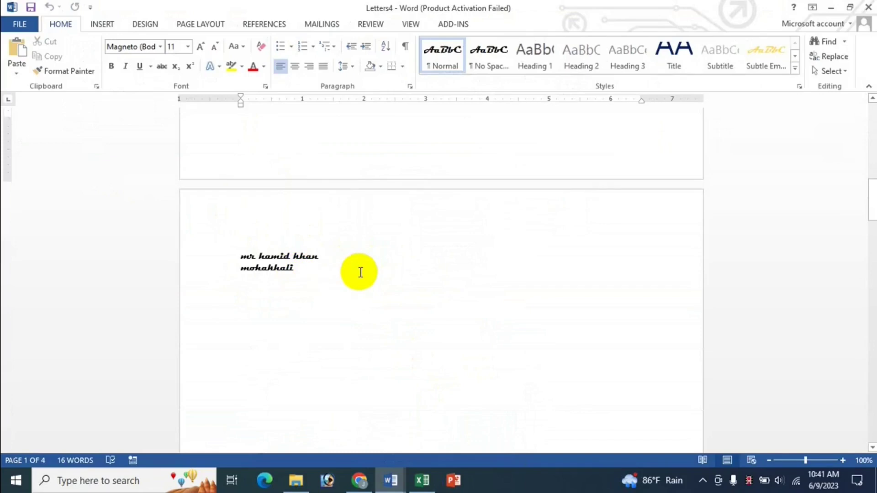
{"action": "scroll", "coordinate": [350, 271], "scroll_direction": "down", "scroll_amount": 18}
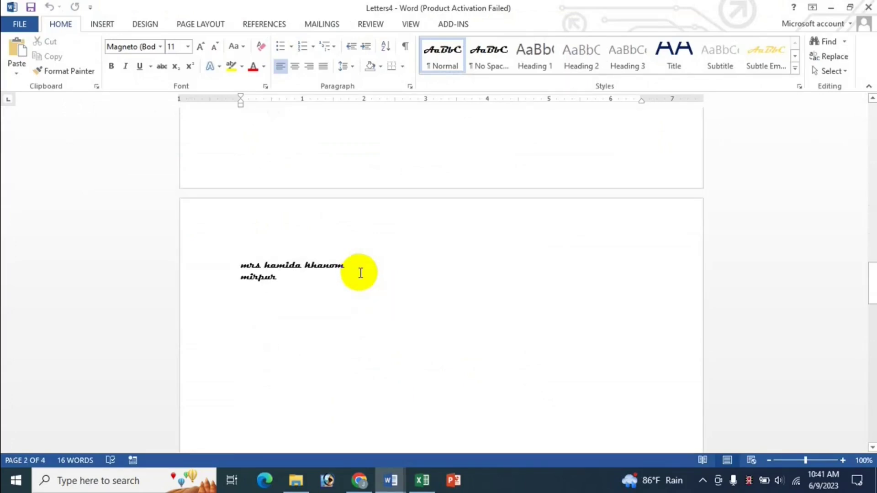
{"action": "left_click", "coordinate": [869, 7]}
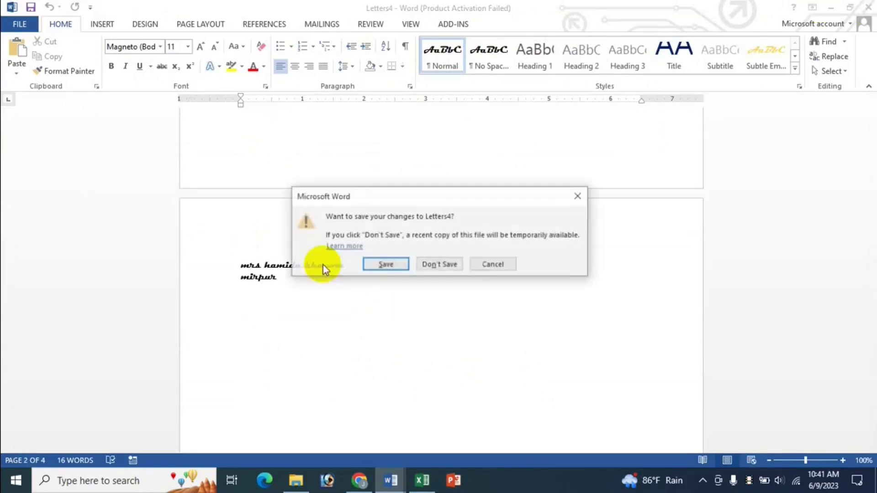
{"action": "left_click", "coordinate": [440, 265]}
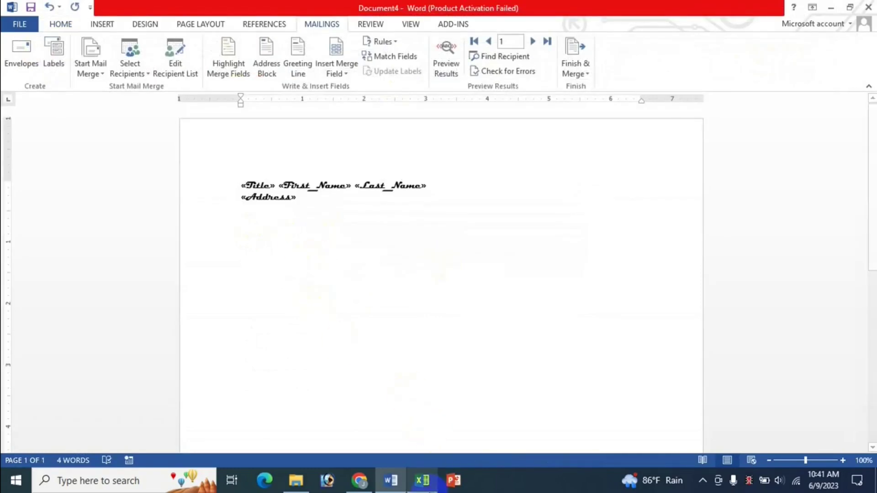
Step: Run the merge again with Alt+Shift+K error checking, producing Letters5
{"action": "left_click", "coordinate": [414, 479]}
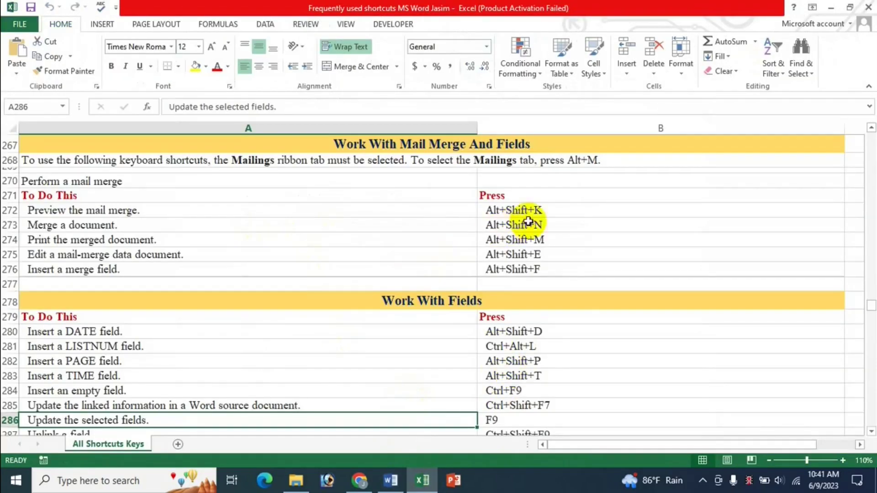
{"action": "key", "text": "alt+Tab"}
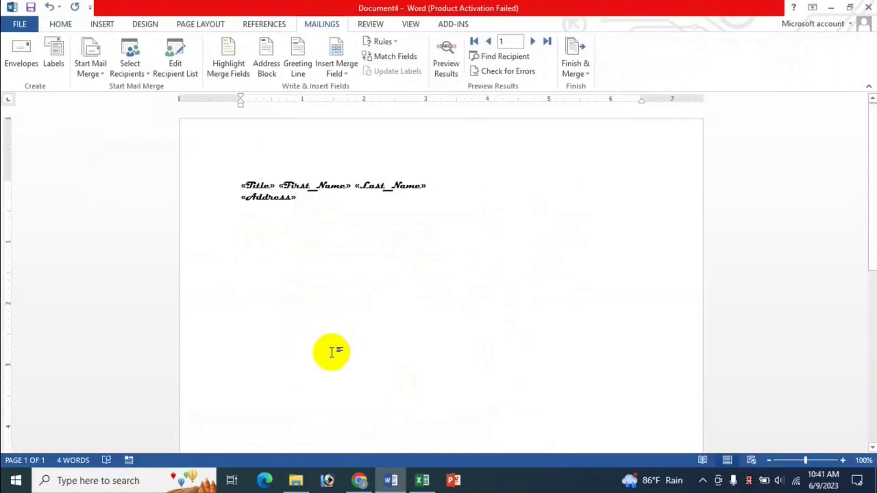
{"action": "key", "text": "alt+shift+k"}
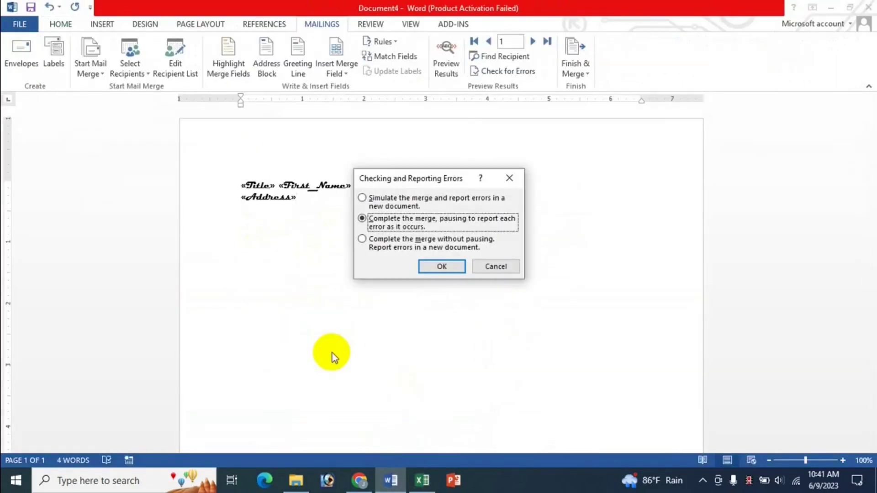
{"action": "key", "text": "Return"}
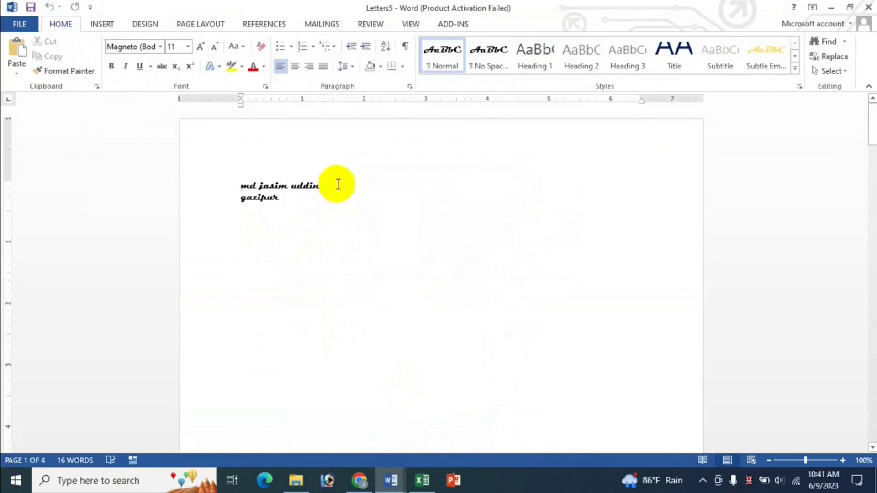
Step: Scroll through the Letters5 letters, then close it without saving
{"action": "scroll", "coordinate": [310, 217], "scroll_direction": "down", "scroll_amount": 3}
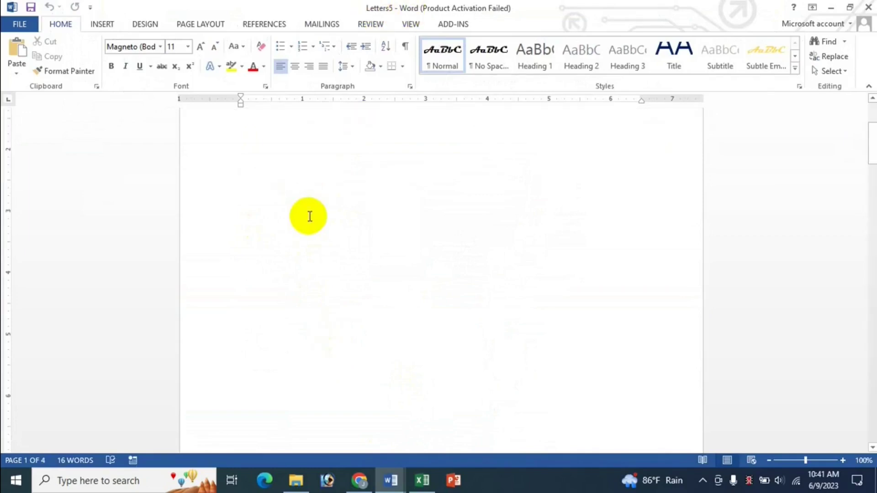
{"action": "scroll", "coordinate": [288, 196], "scroll_direction": "up", "scroll_amount": 2}
{"action": "scroll", "coordinate": [427, 249], "scroll_direction": "down", "scroll_amount": 5}
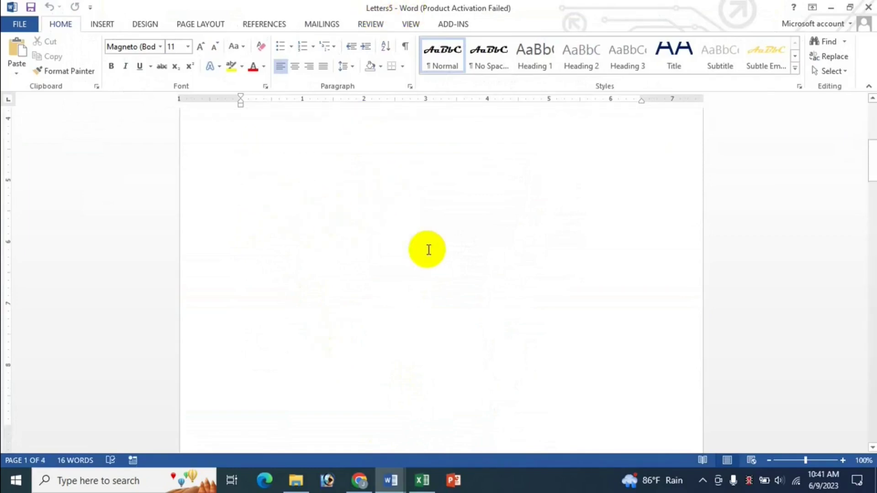
{"action": "scroll", "coordinate": [427, 248], "scroll_direction": "down", "scroll_amount": 15}
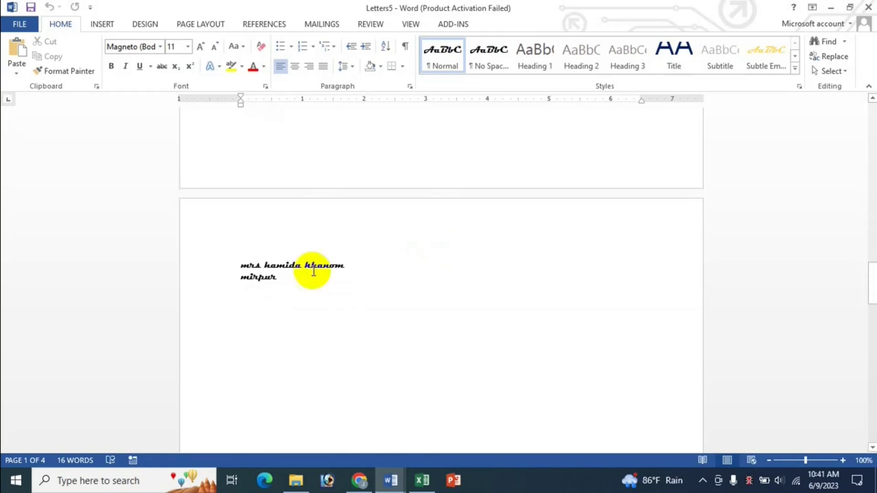
{"action": "left_click", "coordinate": [351, 295]}
{"action": "key", "text": "ctrl+Home"}
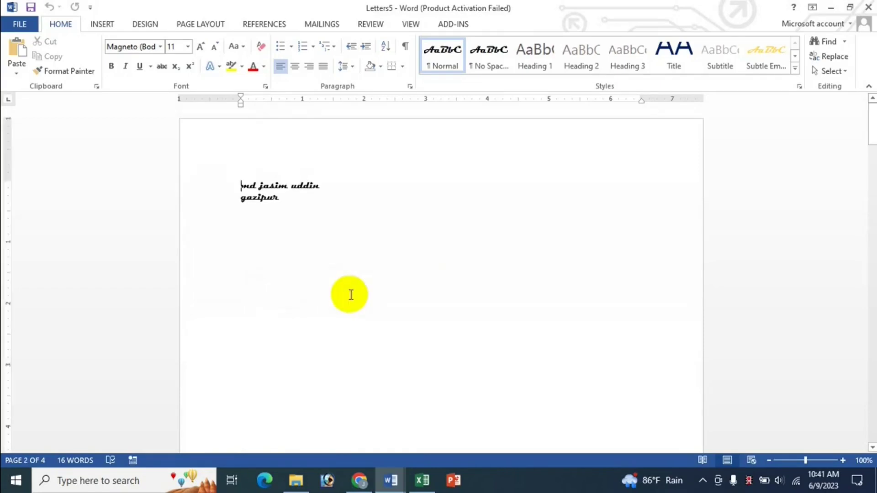
{"action": "left_click", "coordinate": [868, 7]}
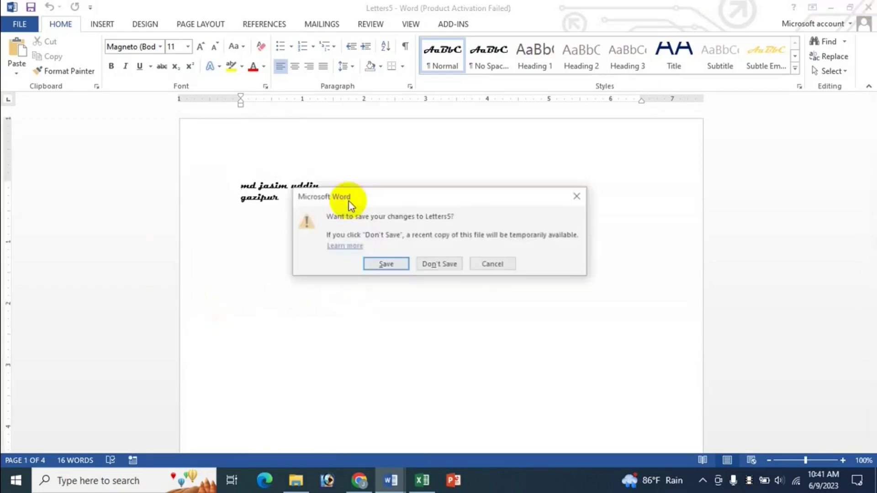
{"action": "left_click", "coordinate": [431, 264]}
Step: Look up the Alt+Shift+N merge shortcut in Excel, then return to the Word letter
{"action": "left_click", "coordinate": [422, 482]}
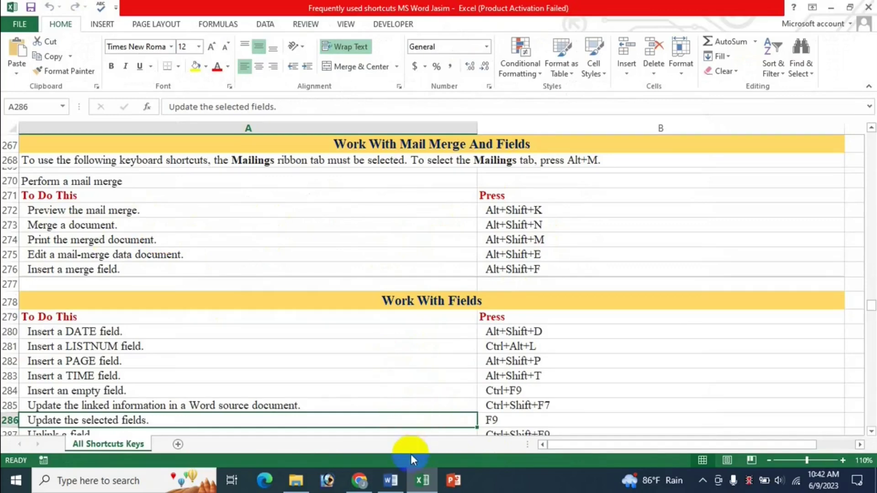
{"action": "left_click", "coordinate": [392, 484]}
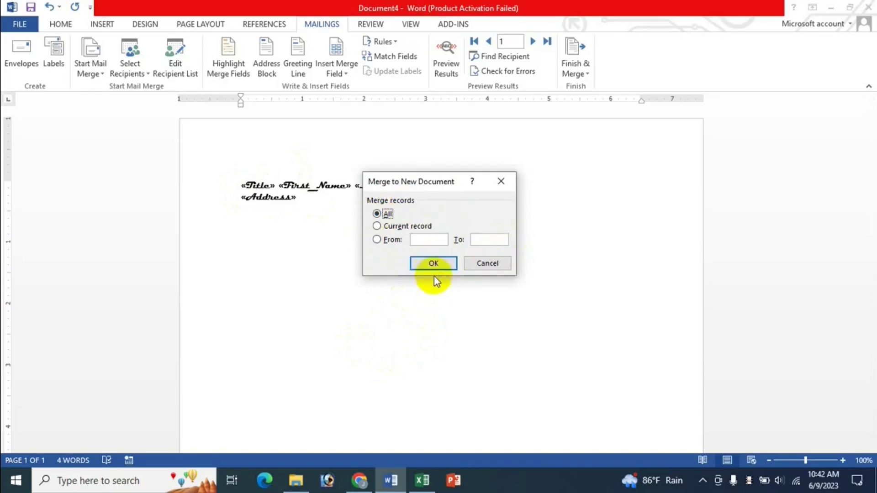
Step: Merge all records into Letters6, scroll through it, and close it unsaved
{"action": "left_click", "coordinate": [431, 264]}
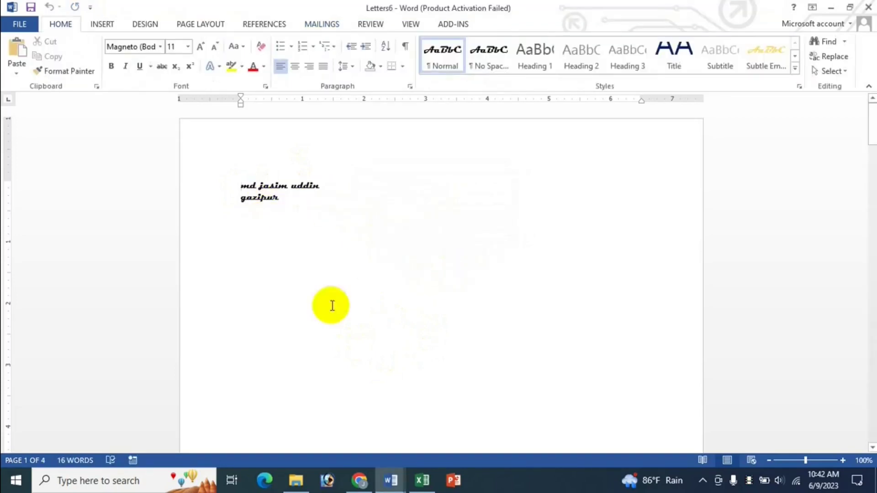
{"action": "scroll", "coordinate": [418, 308], "scroll_direction": "down", "scroll_amount": 5}
{"action": "scroll", "coordinate": [419, 307], "scroll_direction": "down", "scroll_amount": 2}
{"action": "scroll", "coordinate": [418, 308], "scroll_direction": "up", "scroll_amount": 7}
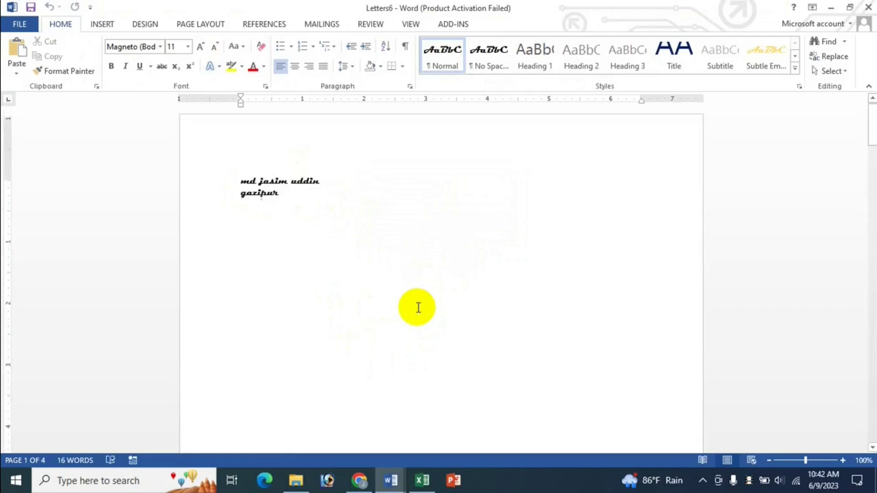
{"action": "scroll", "coordinate": [333, 366], "scroll_direction": "down", "scroll_amount": 20}
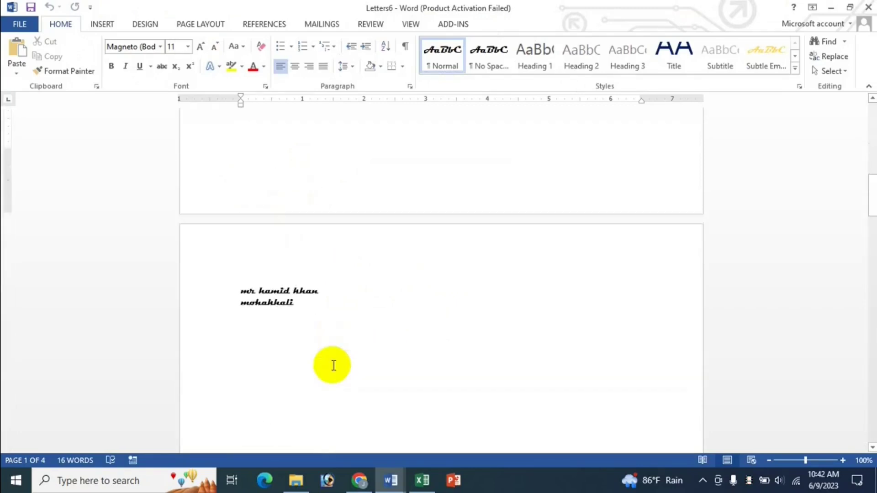
{"action": "scroll", "coordinate": [333, 366], "scroll_direction": "down", "scroll_amount": 10}
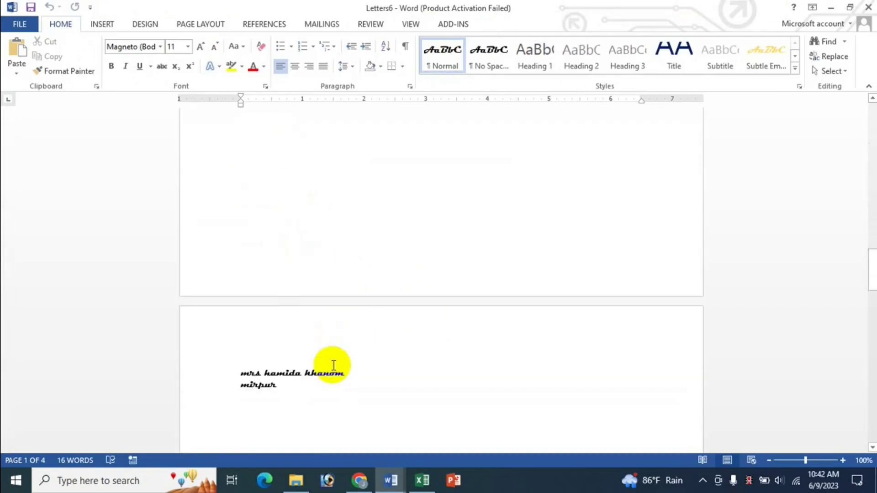
{"action": "left_click", "coordinate": [868, 9]}
{"action": "left_click", "coordinate": [448, 268]}
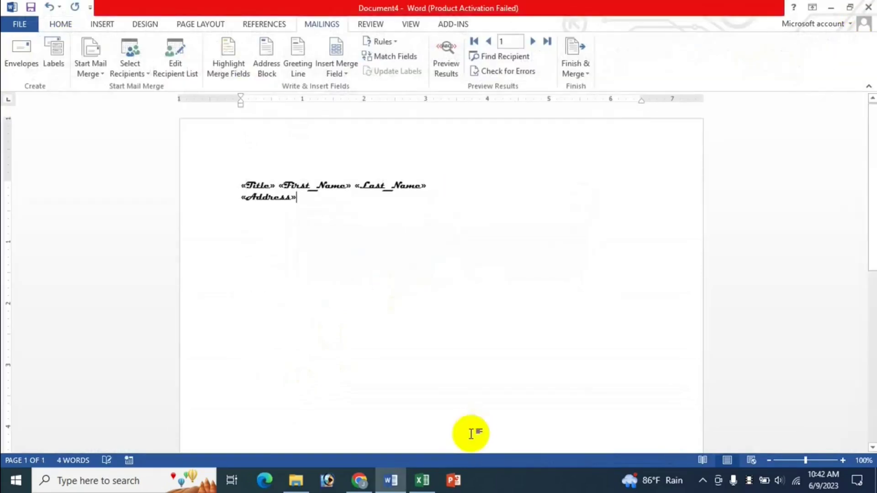
Step: Check the Excel shortcut sheet, then open Merge to Printer with Alt+Shift+M
{"action": "left_click", "coordinate": [422, 481]}
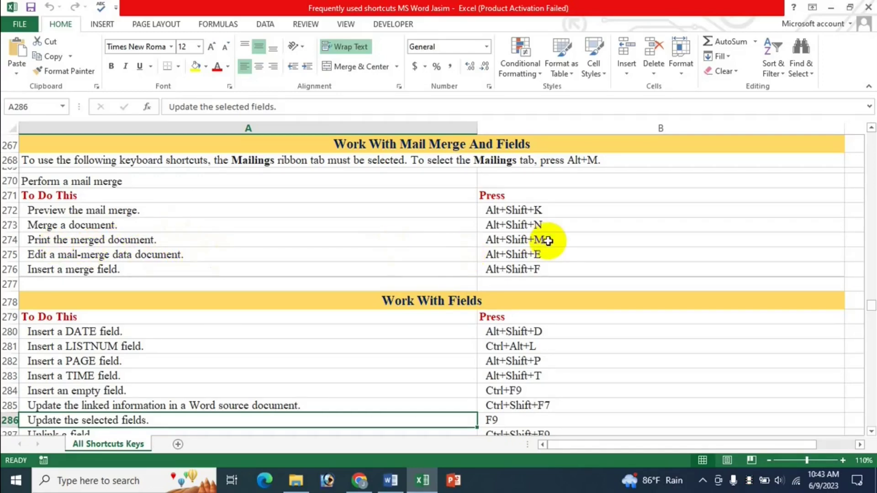
{"action": "left_click", "coordinate": [391, 480]}
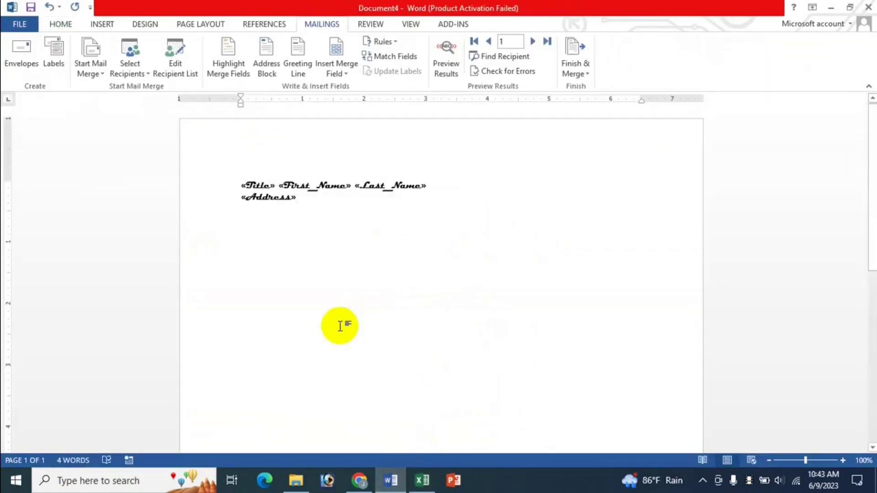
{"action": "key", "text": "alt+shift+m"}
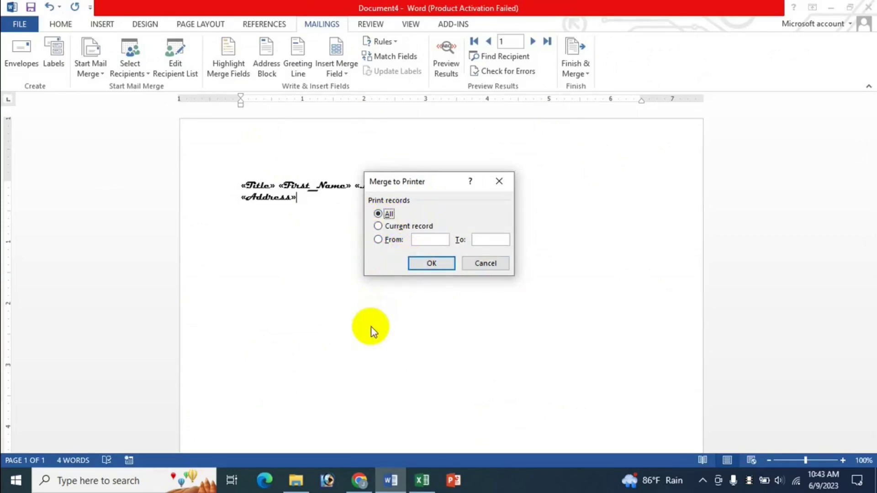
Step: Confirm merging all records to the printer, cancel the Print dialog, and switch to Excel
{"action": "key", "text": "Return"}
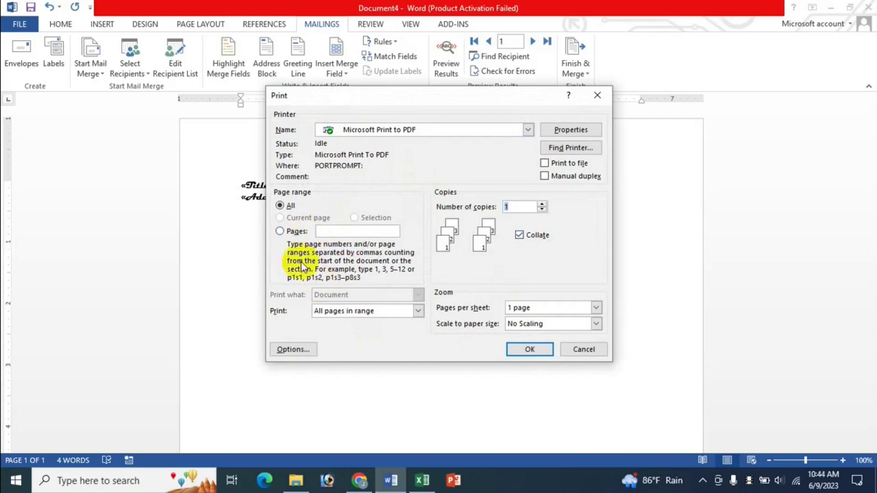
{"action": "left_click", "coordinate": [582, 349]}
{"action": "left_click", "coordinate": [423, 480]}
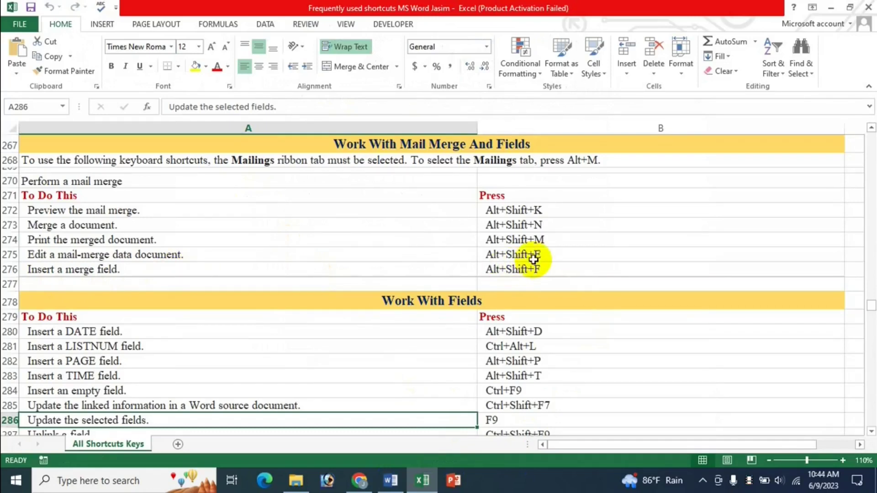
Step: Break the data link to open the recipient table, then save it as a Word document
{"action": "left_click", "coordinate": [390, 481]}
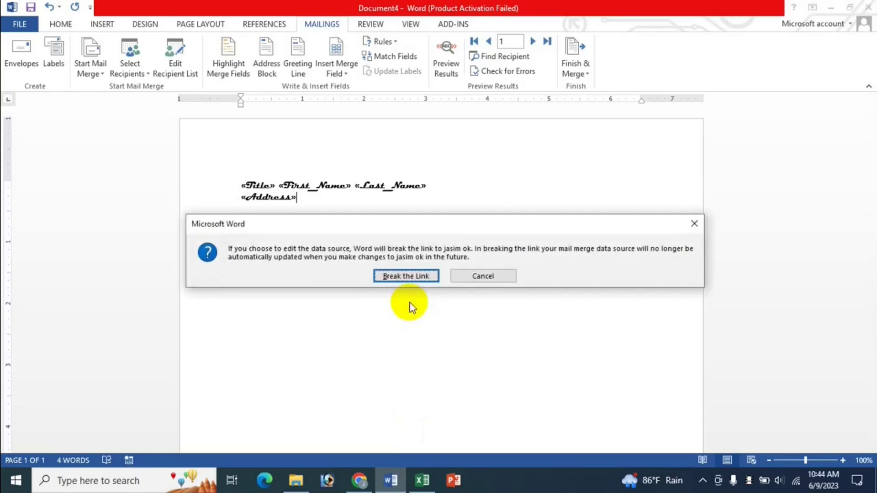
{"action": "key", "text": "Return"}
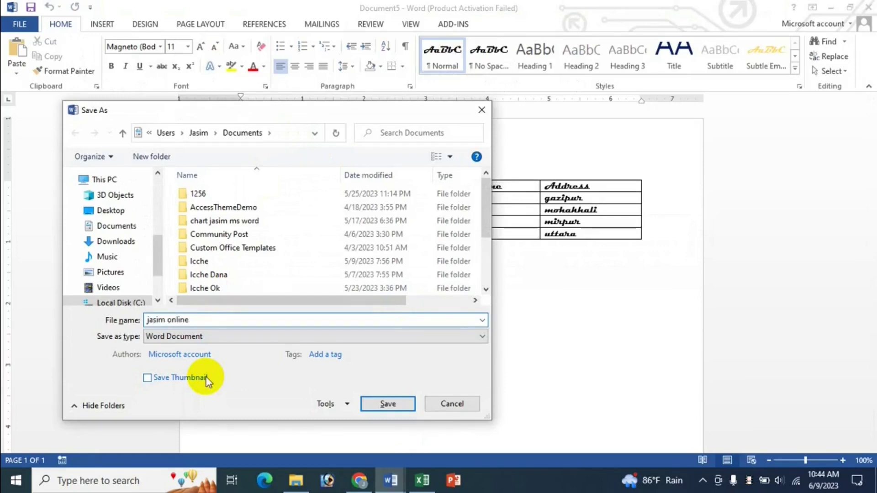
{"action": "key", "text": "Return"}
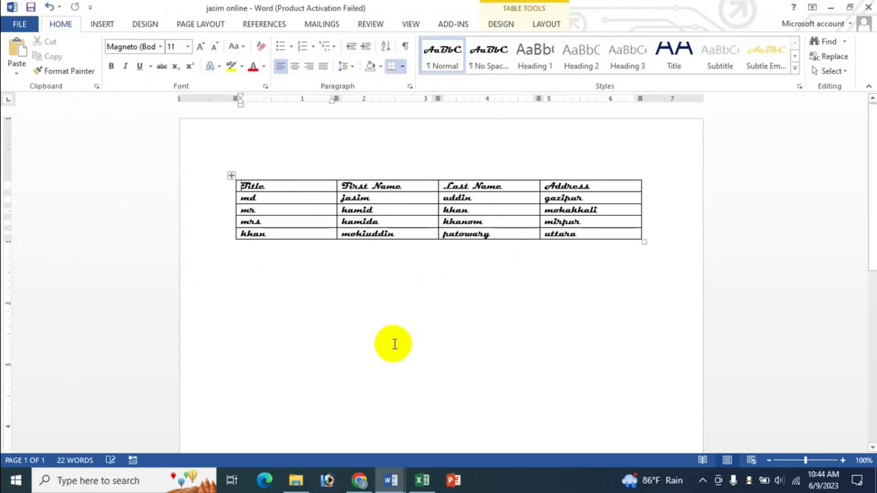
Step: Set the whole recipient table's font to Leelawadee
{"action": "left_click", "coordinate": [386, 477]}
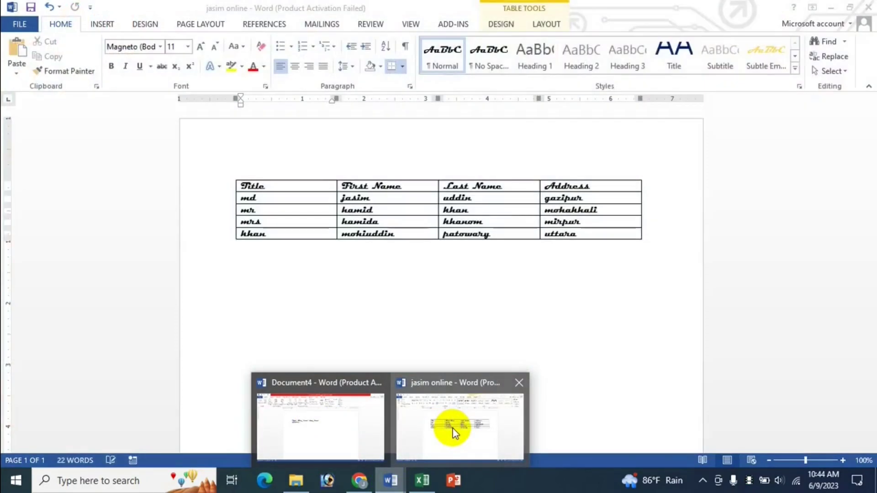
{"action": "left_click", "coordinate": [453, 430]}
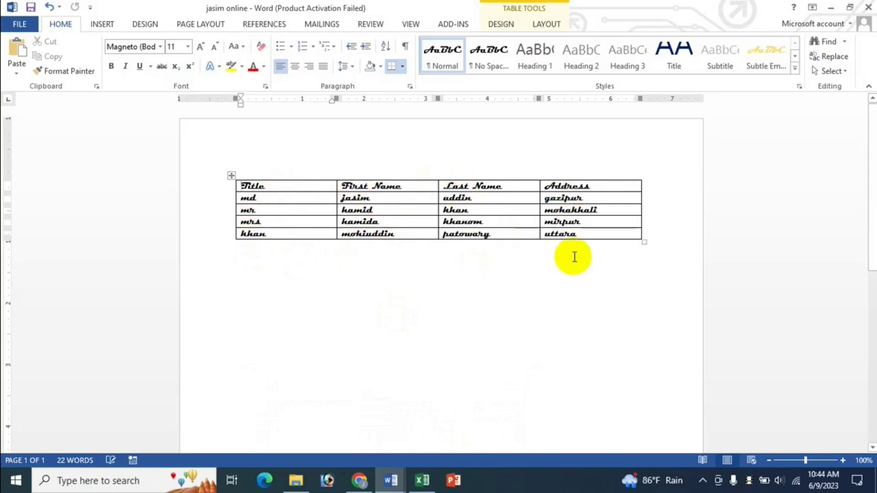
{"action": "left_click_drag", "start_coordinate": [274, 187], "coordinate": [564, 252]}
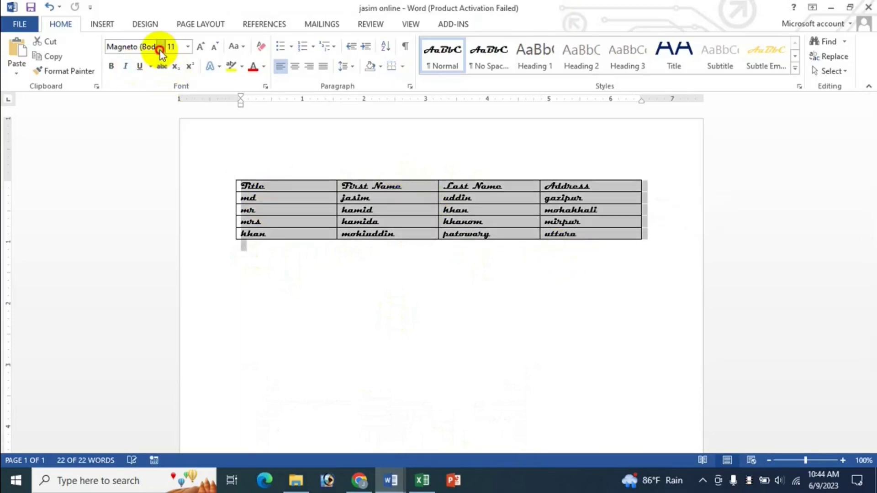
{"action": "left_click", "coordinate": [160, 50]}
{"action": "left_click", "coordinate": [158, 83]}
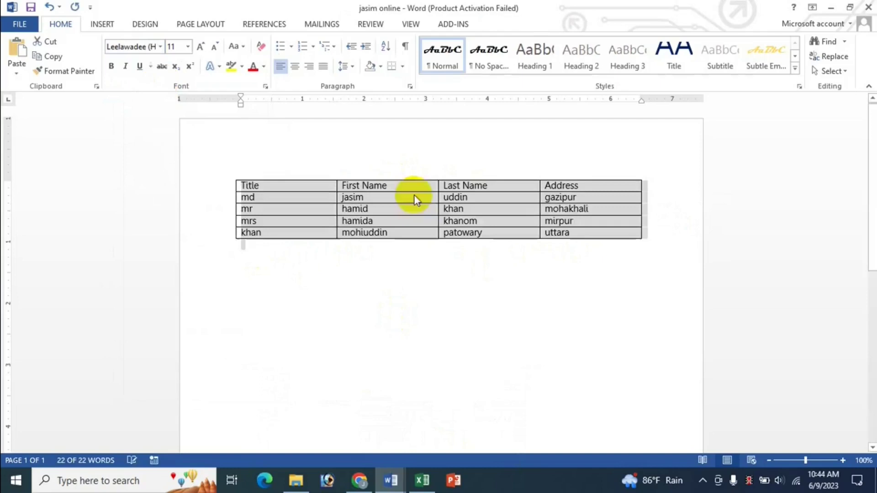
{"action": "left_click", "coordinate": [399, 214]}
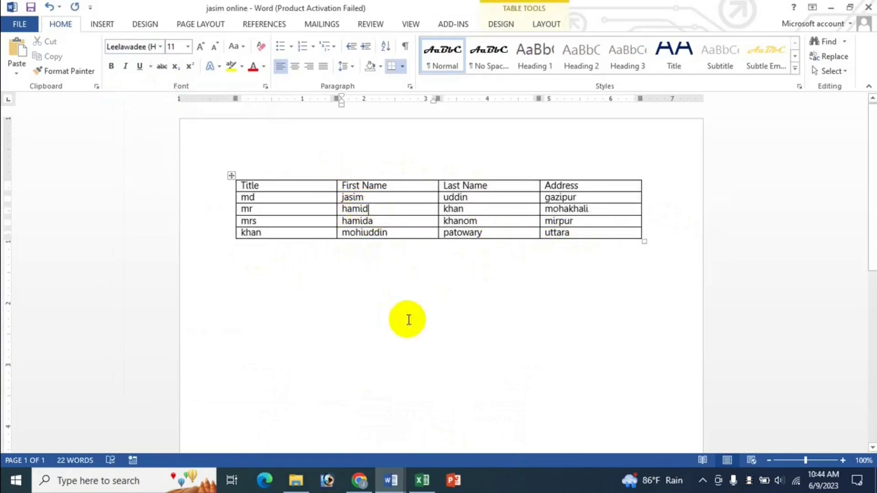
Step: Extend the first recipient's first name with the rest of their name, then close the table
{"action": "left_click", "coordinate": [385, 200]}
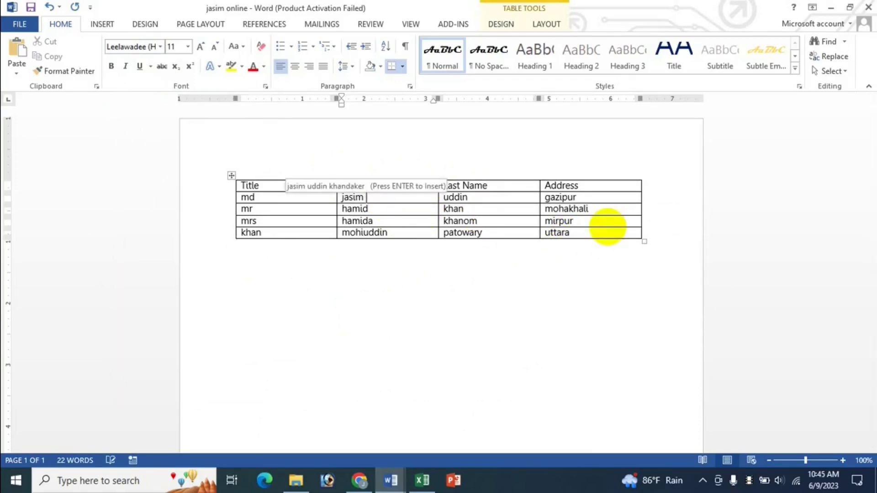
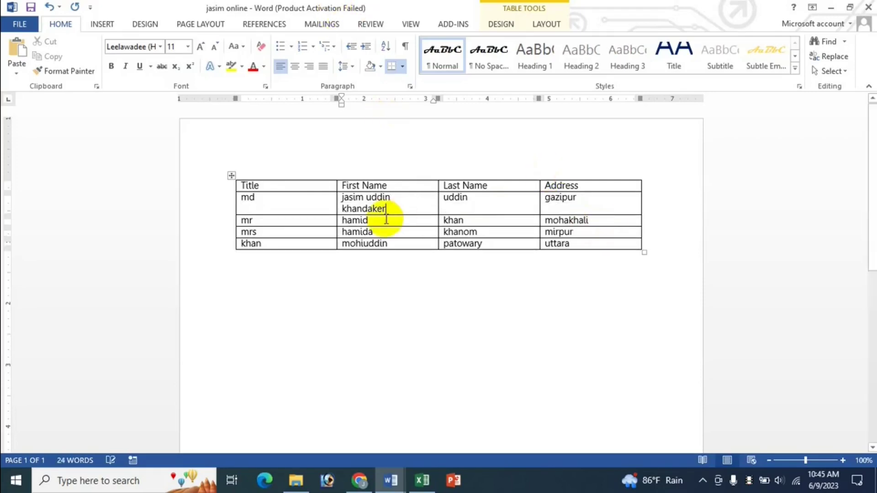
{"action": "left_click", "coordinate": [316, 256]}
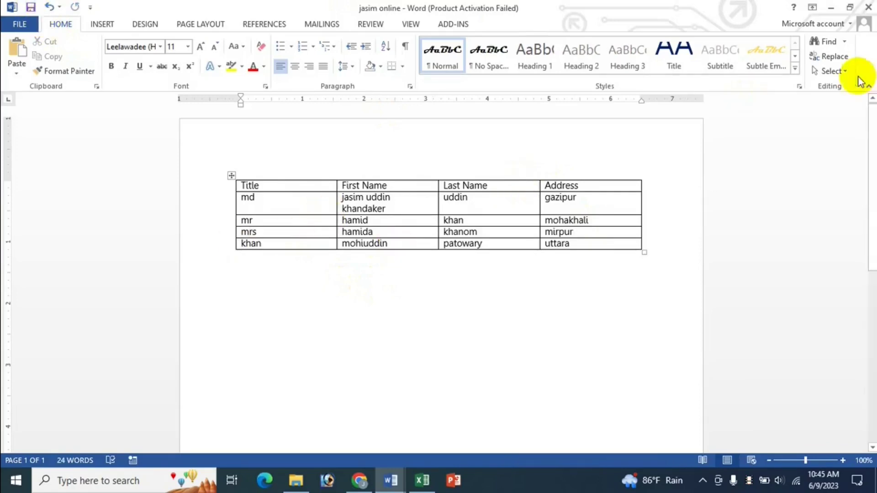
{"action": "left_click", "coordinate": [869, 7]}
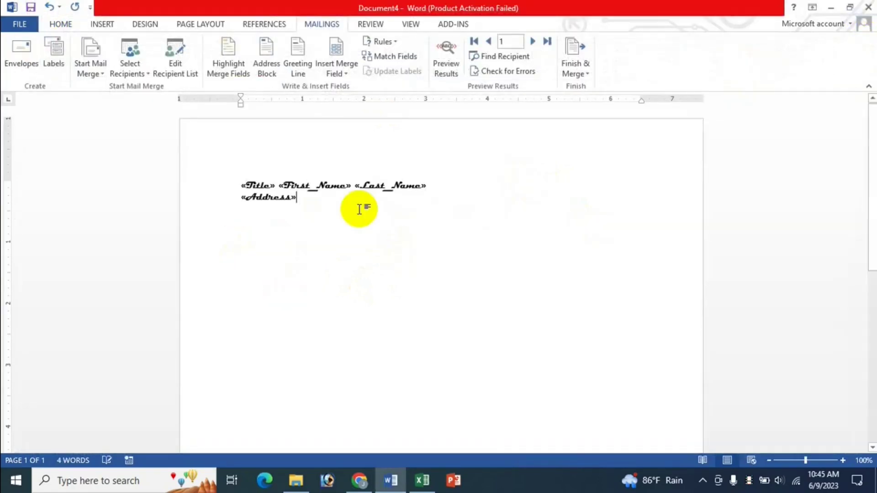
Step: Preview the merge letter with the updated recipient data, then scroll the Excel shortcut sheet
{"action": "left_click", "coordinate": [445, 66]}
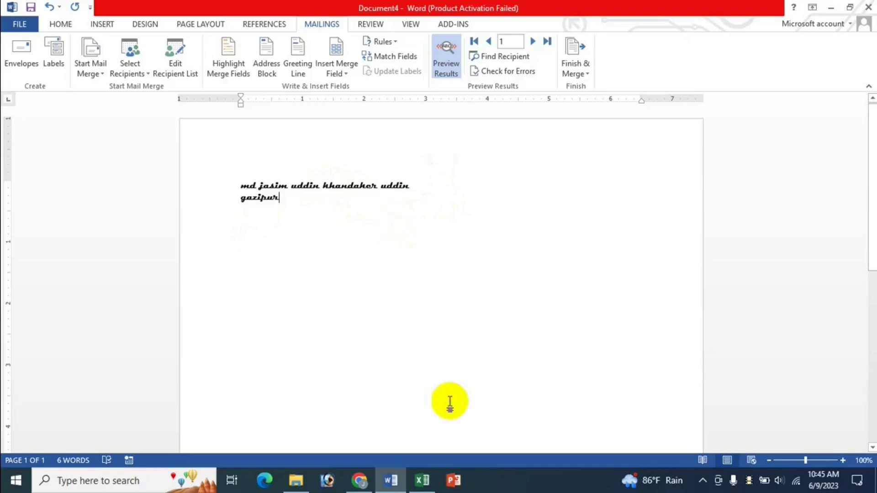
{"action": "left_click", "coordinate": [424, 486]}
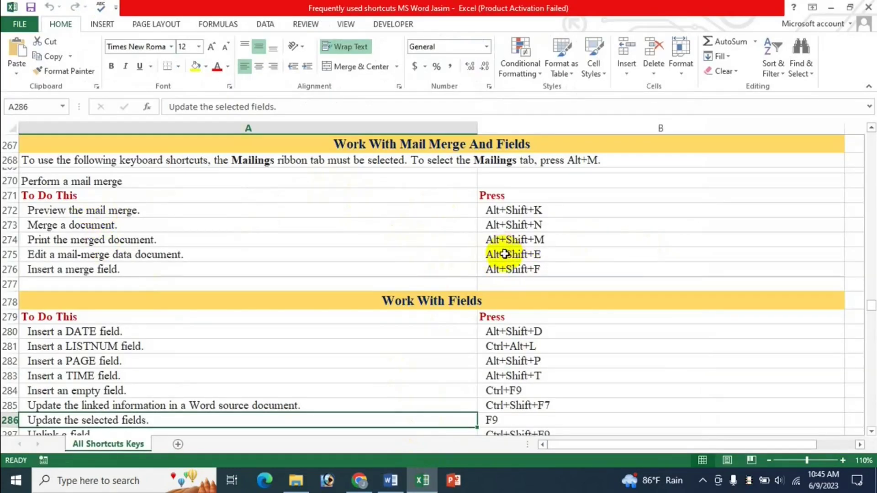
{"action": "scroll", "coordinate": [505, 254], "scroll_direction": "down", "scroll_amount": 2}
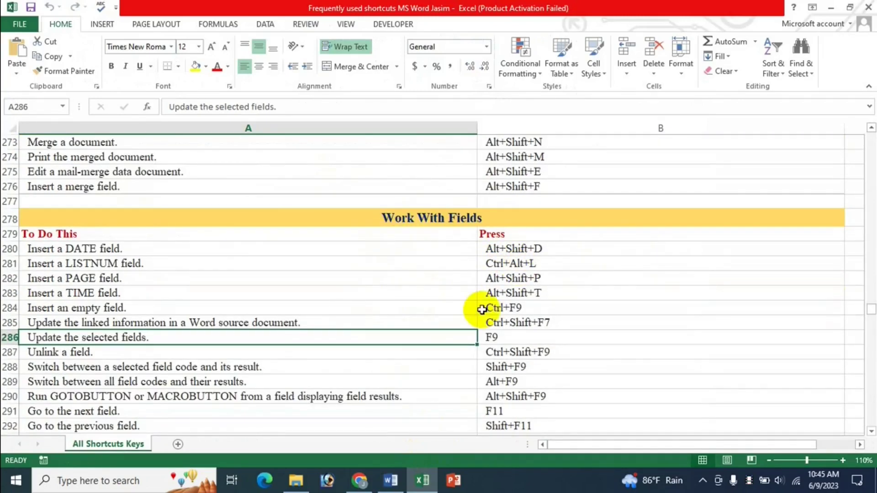
{"action": "scroll", "coordinate": [482, 310], "scroll_direction": "down", "scroll_amount": 1}
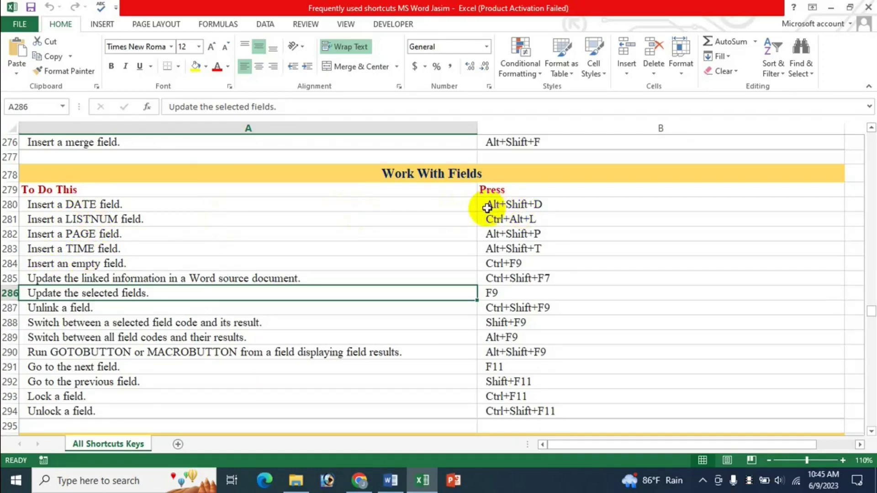
Step: Close the Document4 merge letter without saving and relaunch Word
{"action": "left_click", "coordinate": [391, 480]}
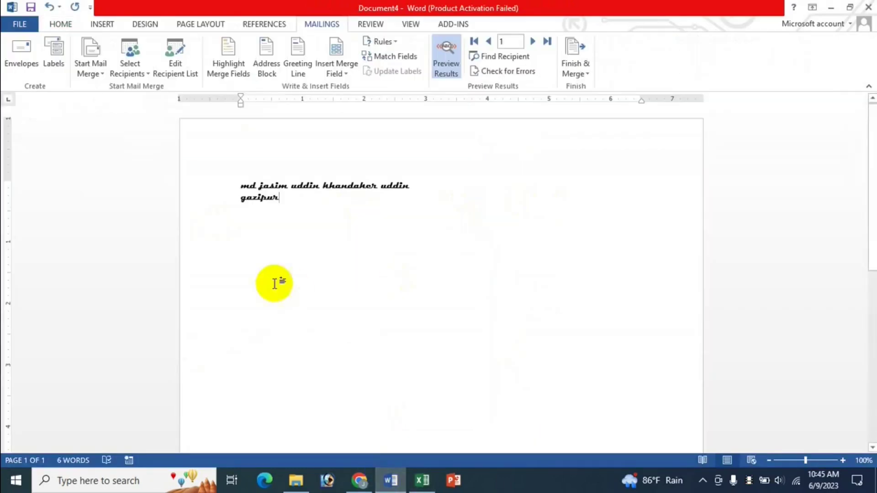
{"action": "left_click", "coordinate": [869, 7]}
{"action": "left_click", "coordinate": [438, 256]}
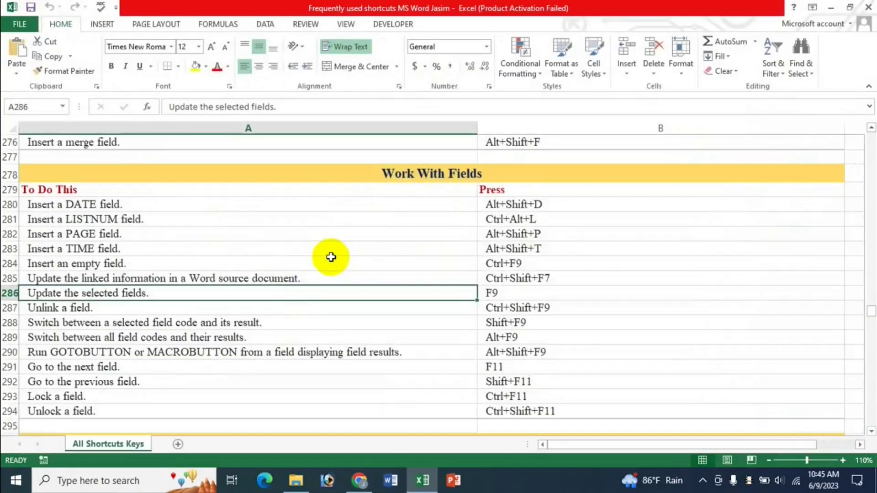
{"action": "left_click", "coordinate": [386, 487]}
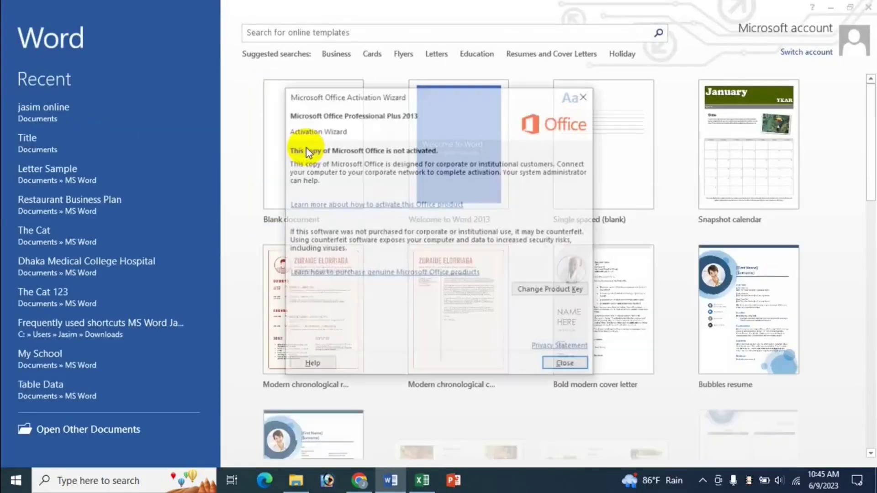
Step: Create a blank document and insert today's date field, 6/9/2023
{"action": "left_click", "coordinate": [565, 365]}
{"action": "left_click", "coordinate": [358, 188]}
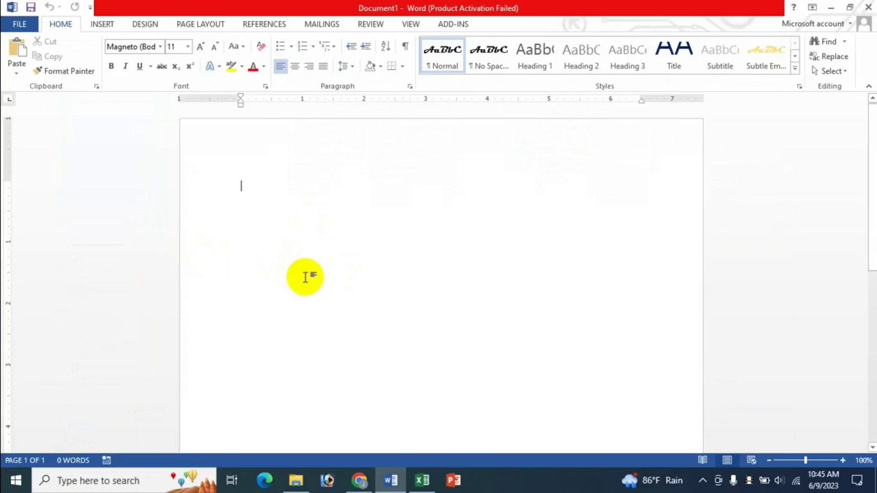
{"action": "key", "text": "alt+shift+d"}
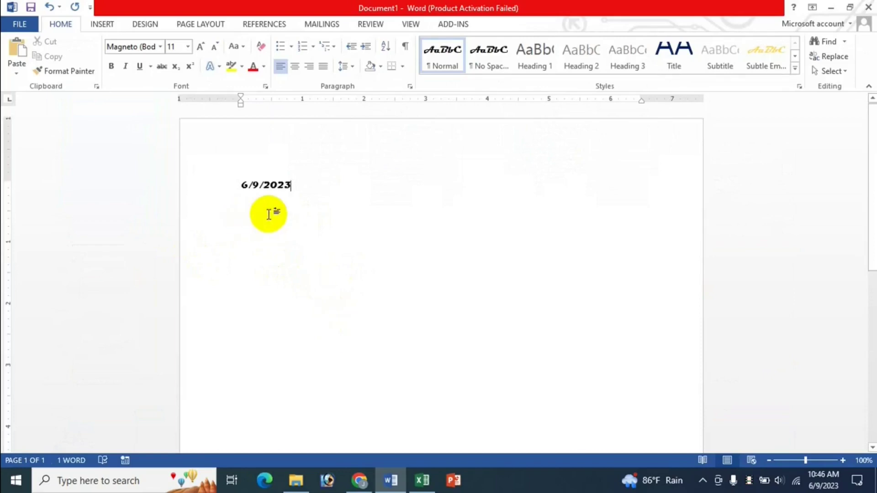
Step: Format the date as 18 pt Times New Roman, set it as this document's default, and add a new line
{"action": "left_click_drag", "start_coordinate": [237, 186], "coordinate": [318, 185]}
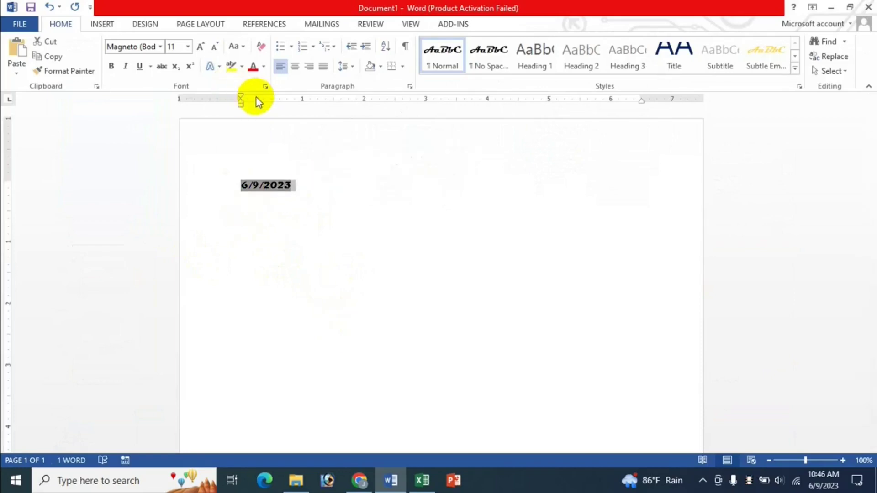
{"action": "left_click", "coordinate": [264, 87]}
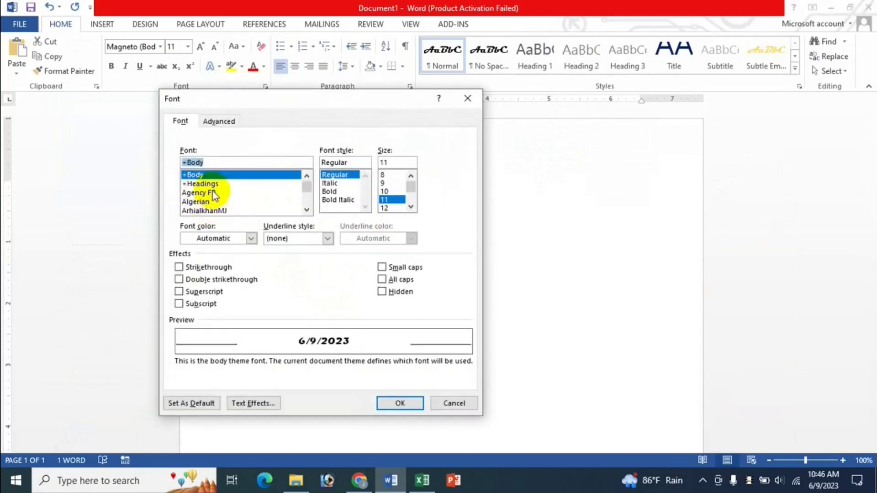
{"action": "type", "text": "time"}
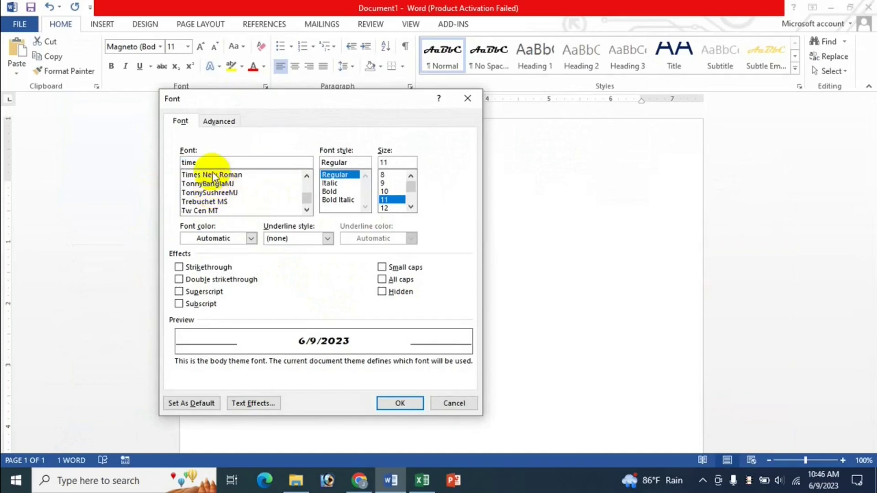
{"action": "left_click", "coordinate": [214, 174]}
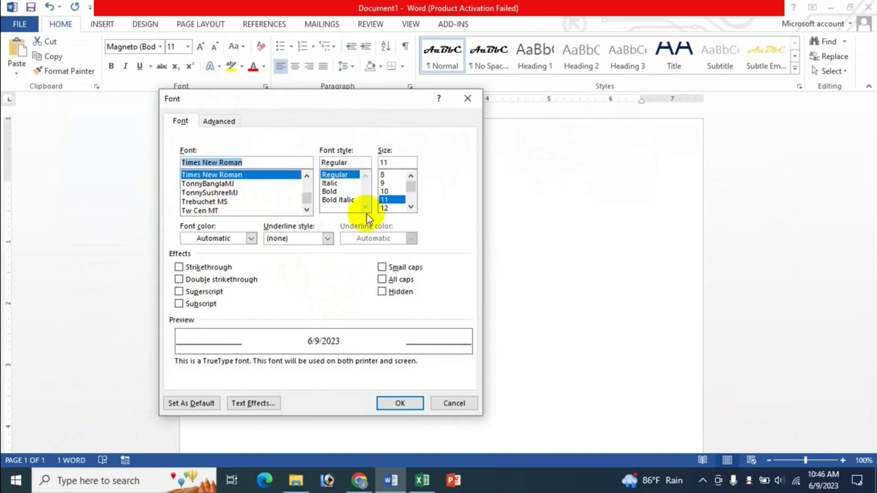
{"action": "left_click", "coordinate": [410, 208]}
{"action": "left_click", "coordinate": [397, 208]}
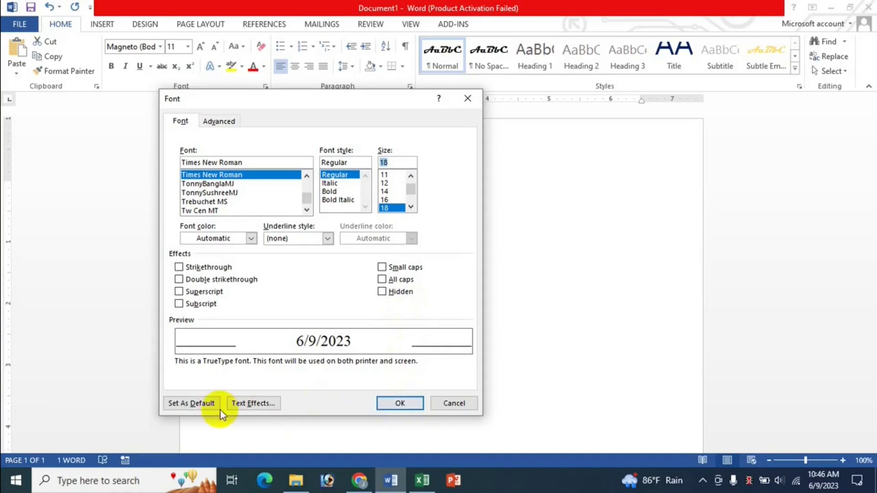
{"action": "left_click", "coordinate": [207, 404]}
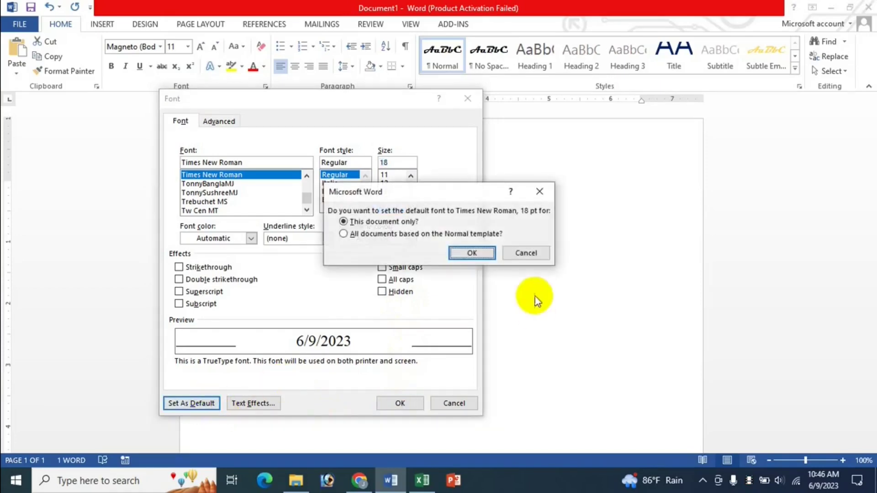
{"action": "left_click", "coordinate": [473, 254]}
{"action": "left_click", "coordinate": [332, 162]}
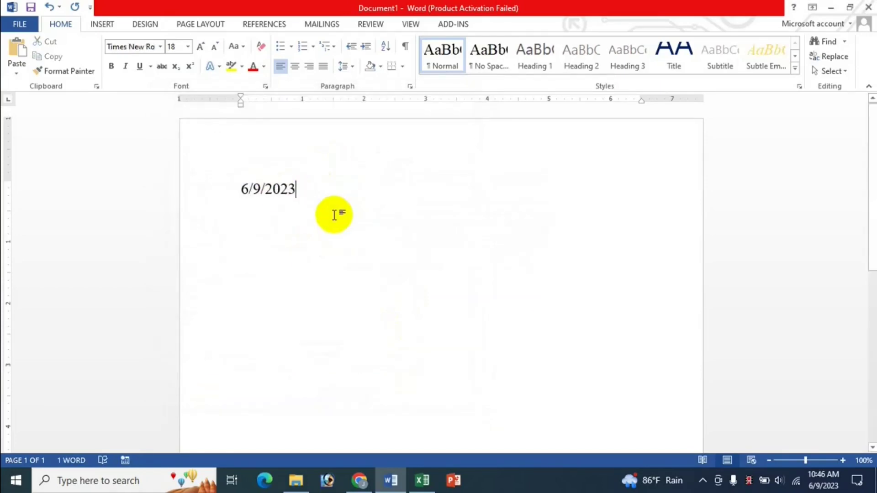
{"action": "key", "text": "Return"}
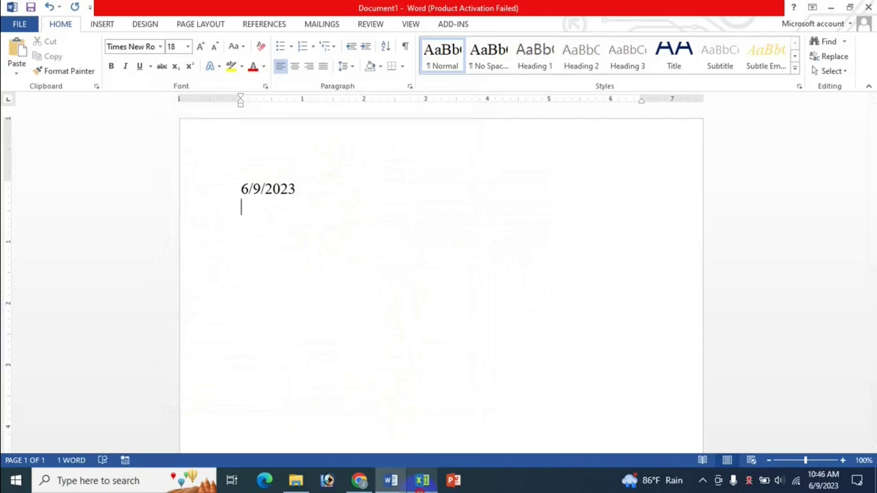
Step: Switch back and forth between the Excel shortcut sheet and the new Word document
{"action": "left_click", "coordinate": [422, 480]}
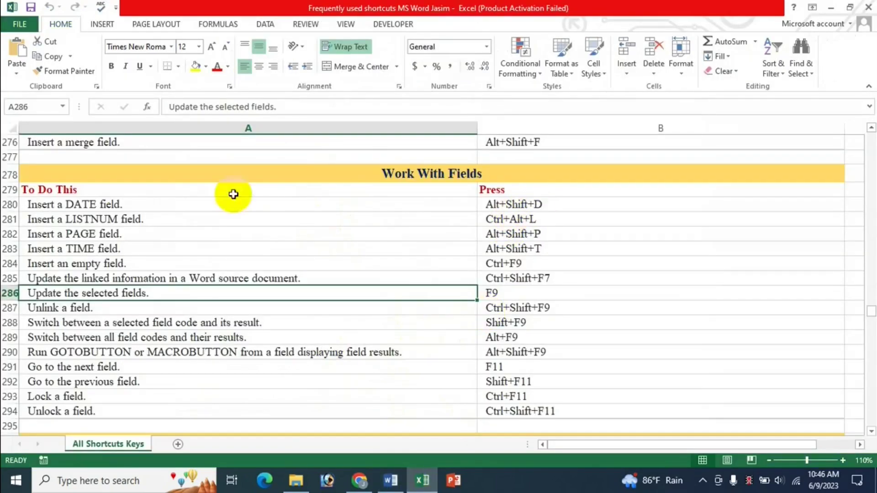
{"action": "left_click", "coordinate": [391, 480]}
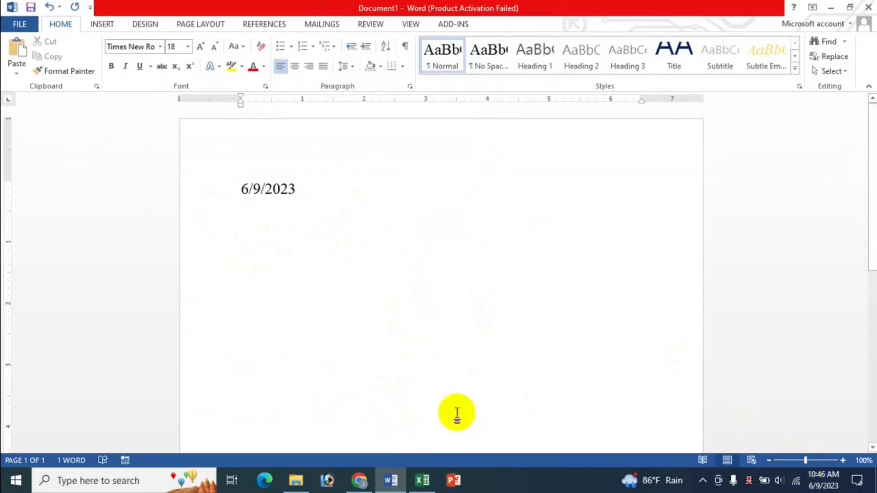
{"action": "left_click", "coordinate": [422, 480]}
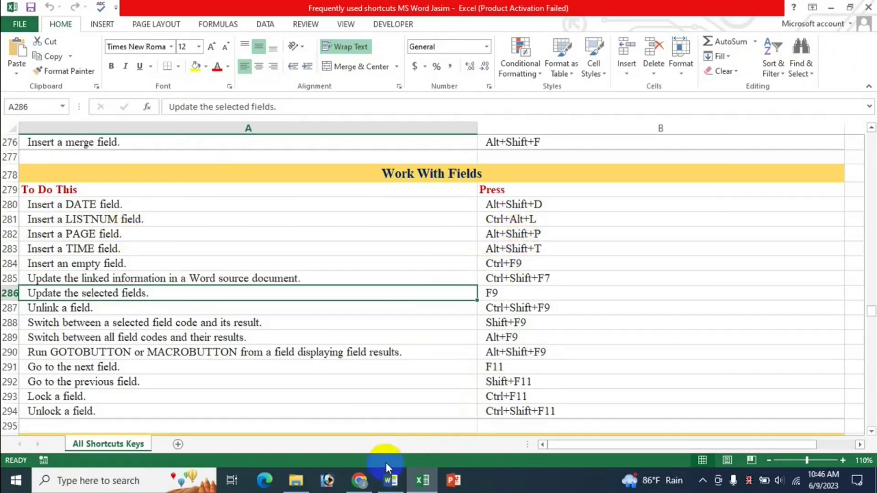
{"action": "left_click", "coordinate": [390, 480]}
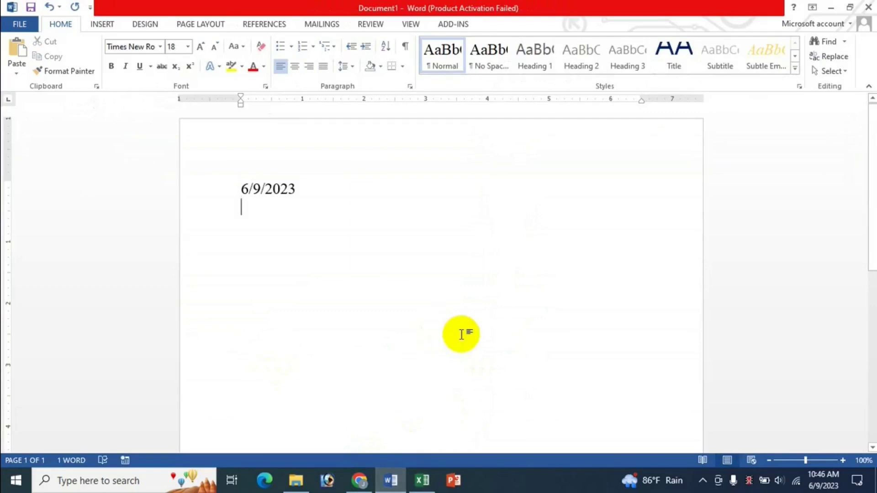
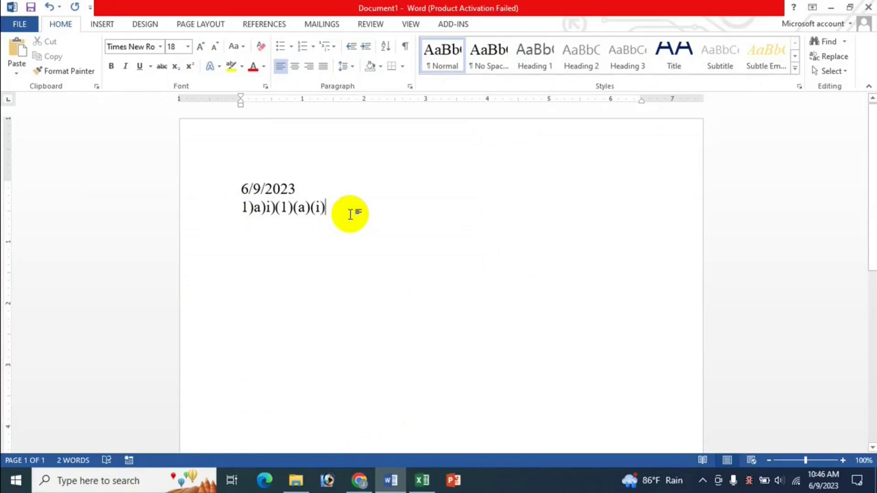
Step: Add a new line reading 1 below the numbering line
{"action": "key", "text": "Return"}
{"action": "left_click", "coordinate": [422, 480]}
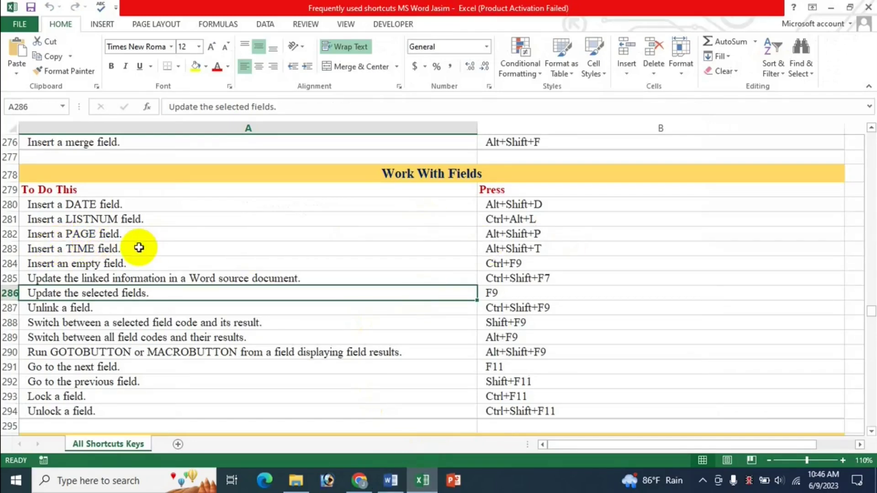
{"action": "left_click", "coordinate": [391, 480]}
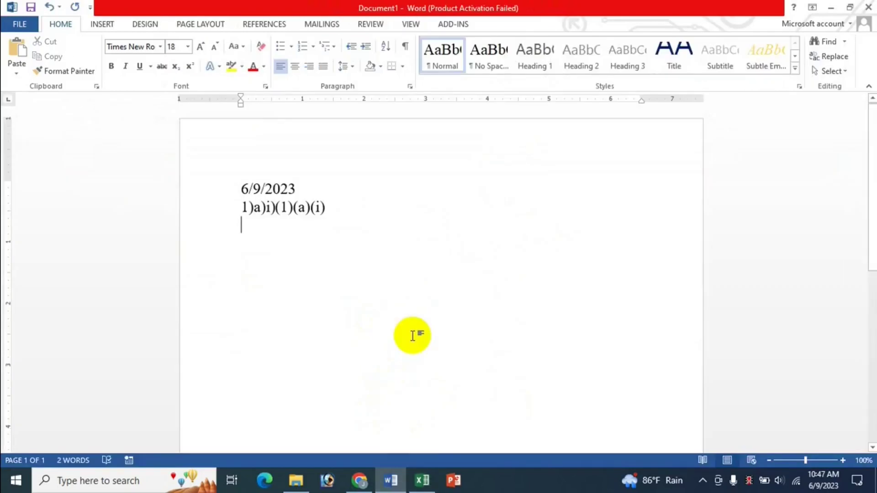
{"action": "key", "text": "Return"}
{"action": "type", "text": "1"}
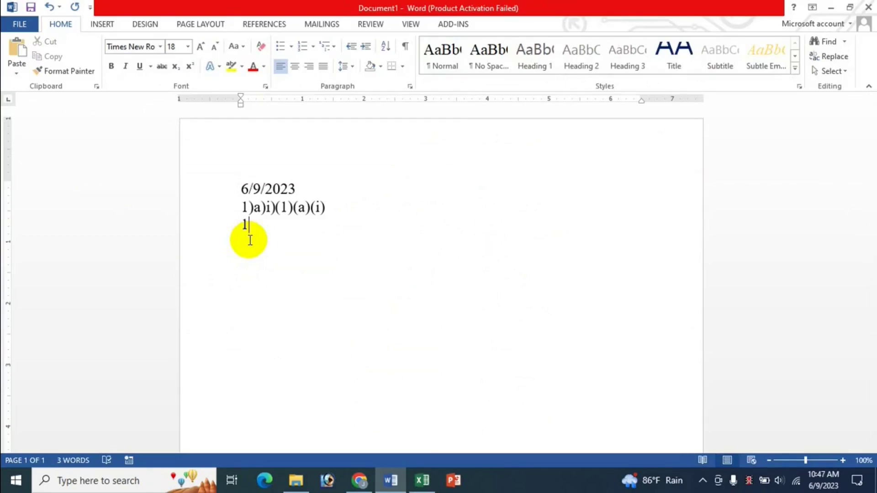
Step: Insert the current time, 10:47 AM, on the next line with Alt+Shift+T, then bring up the Excel shortcut list
{"action": "left_click", "coordinate": [423, 481]}
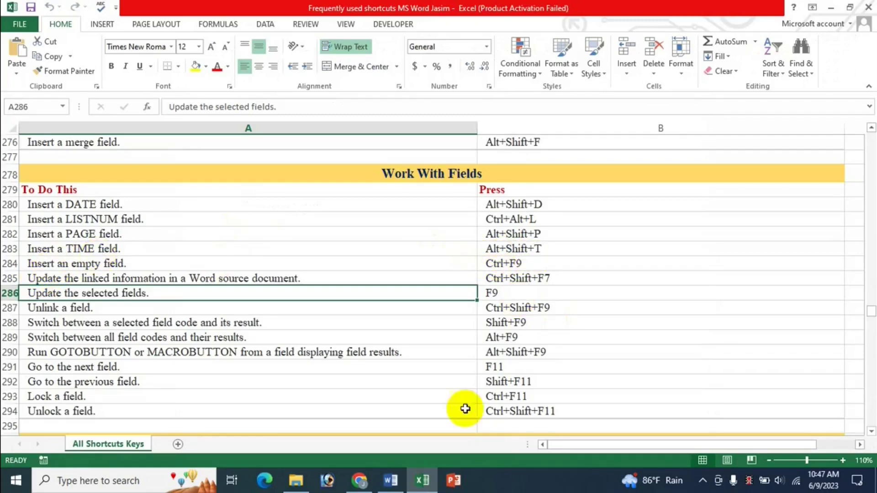
{"action": "left_click", "coordinate": [391, 480]}
{"action": "key", "text": "Return"}
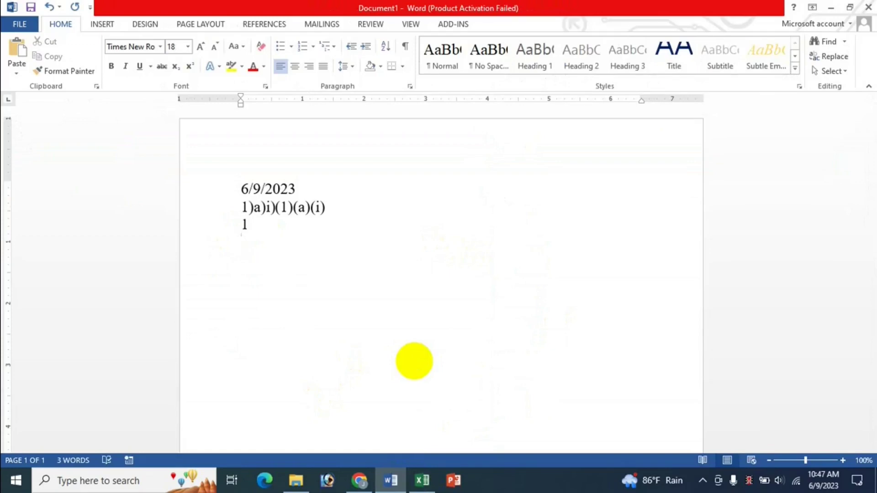
{"action": "key", "text": "shift+alt+t"}
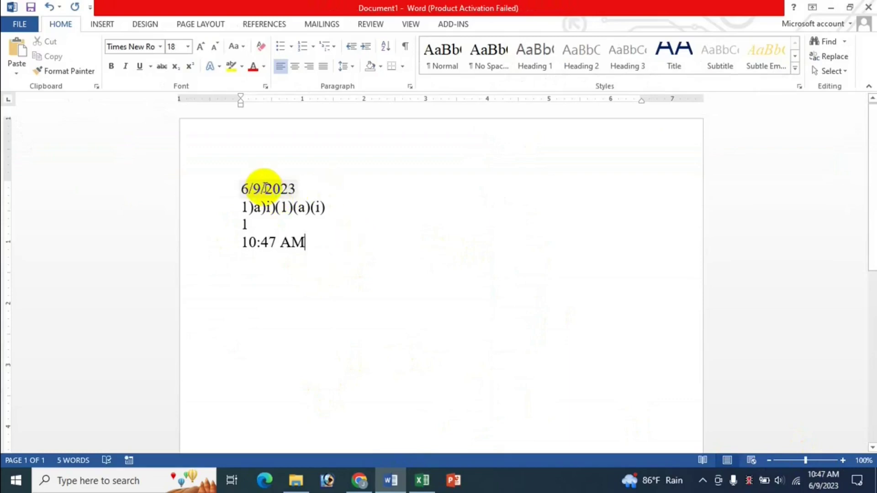
{"action": "left_click_drag", "start_coordinate": [265, 241], "coordinate": [304, 251]}
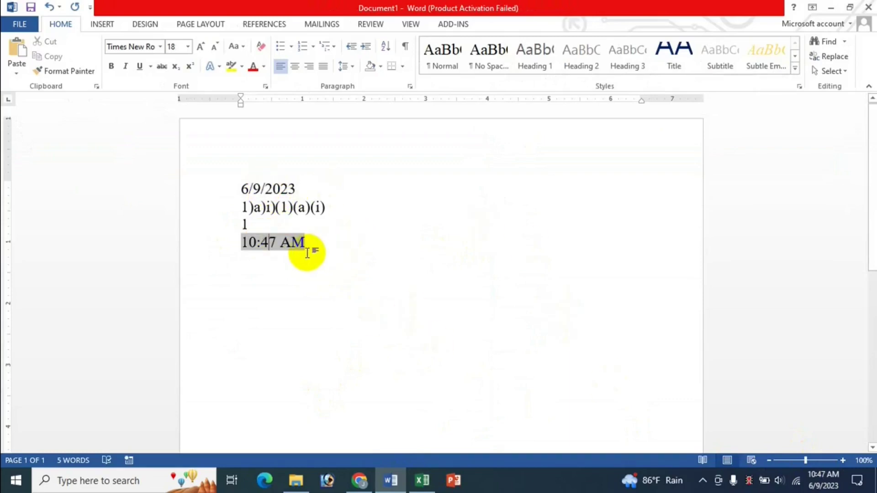
{"action": "left_click", "coordinate": [334, 247]}
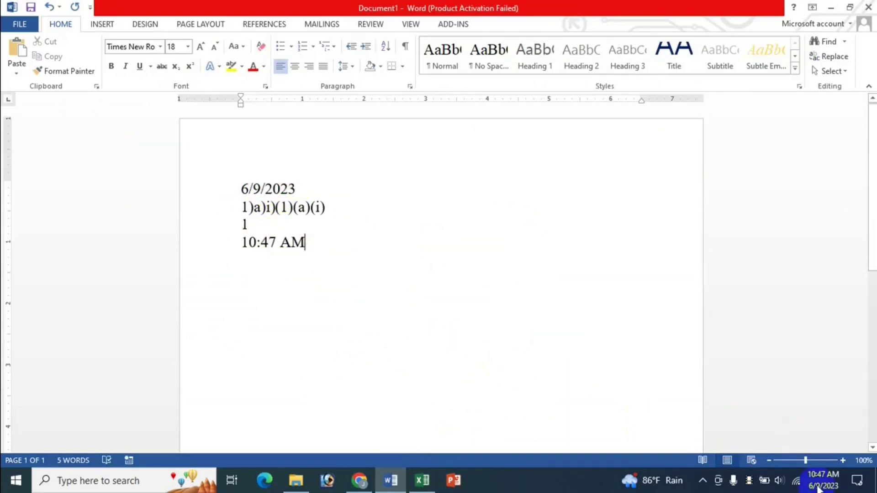
{"action": "left_click", "coordinate": [422, 481]}
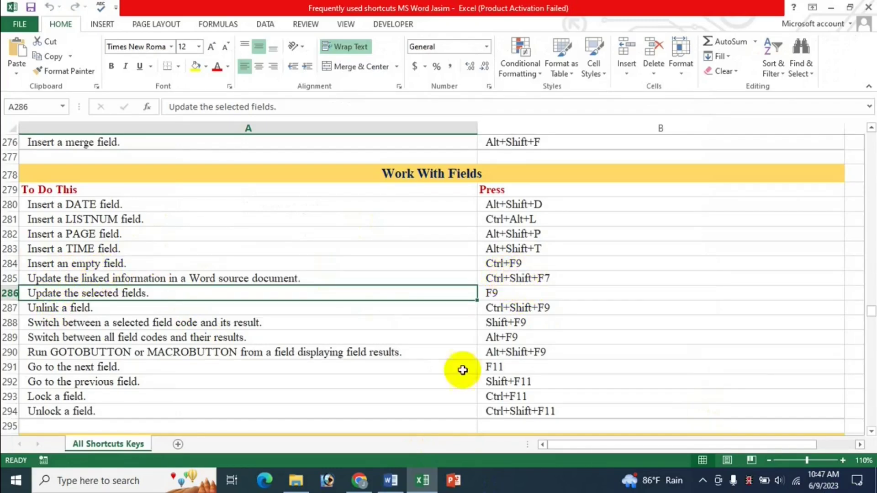
Step: Insert an empty field with Ctrl+F9 and check the Excel list's field-update shortcuts
{"action": "left_click", "coordinate": [392, 484]}
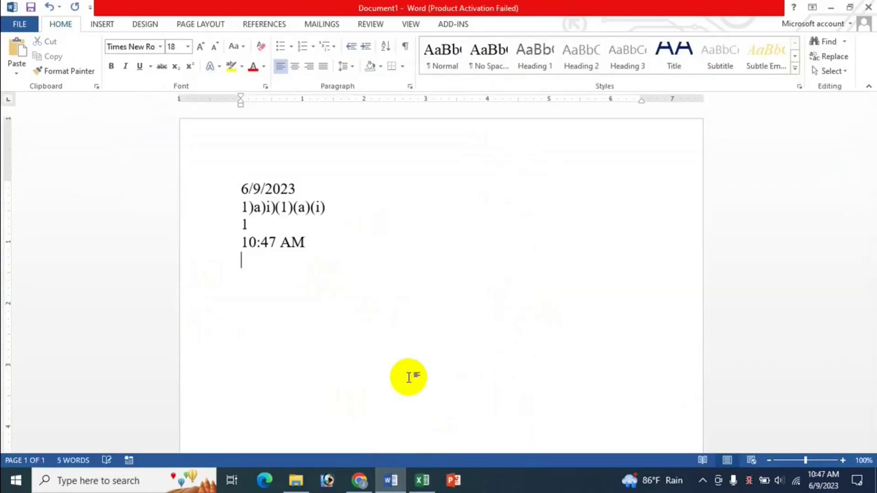
{"action": "key", "text": "ctrl+F9"}
{"action": "left_click", "coordinate": [427, 487]}
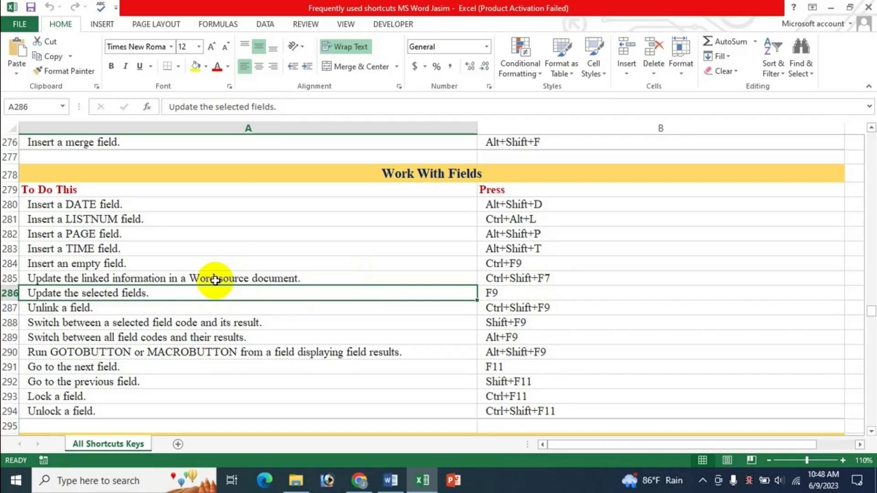
{"action": "left_click", "coordinate": [136, 337]}
{"action": "left_click", "coordinate": [143, 294]}
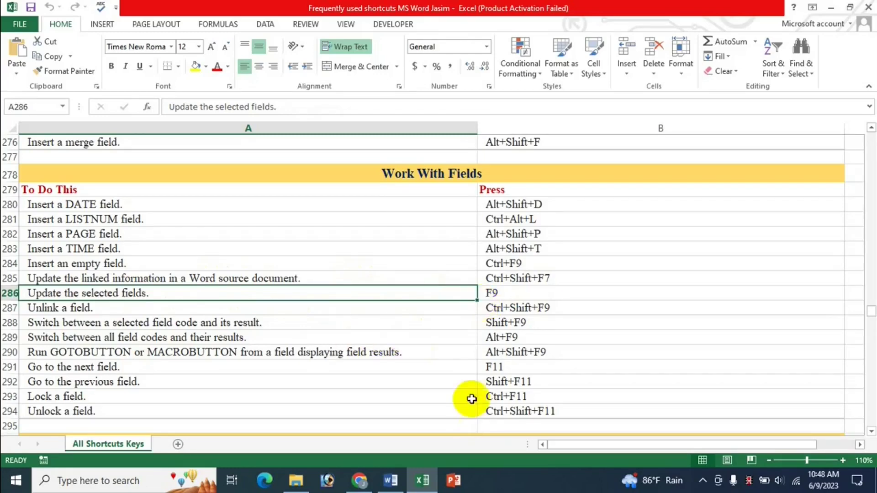
Step: Select and delete everything in the Word document, leaving a blank page
{"action": "left_click", "coordinate": [391, 480]}
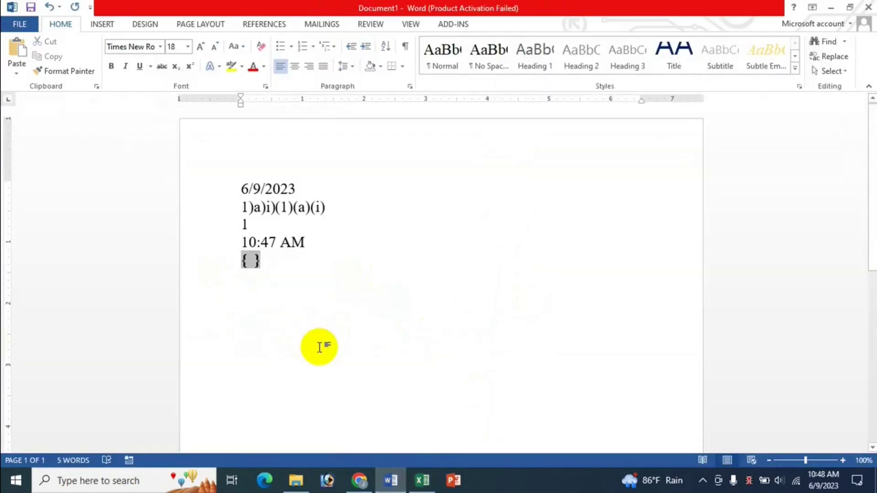
{"action": "key", "text": "ctrl+a"}
{"action": "key", "text": "Delete"}
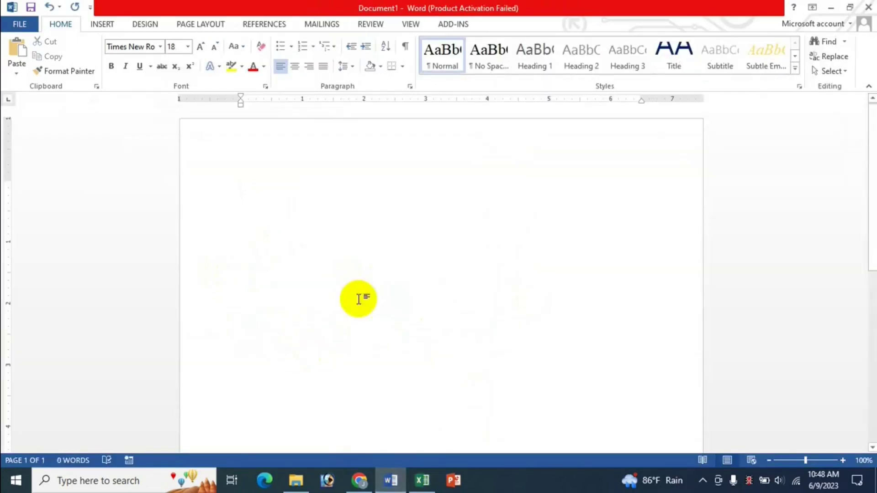
Step: Insert a 3-column, 5-row table and enter 20, 30 and 50 down the first column
{"action": "left_click", "coordinate": [102, 25]}
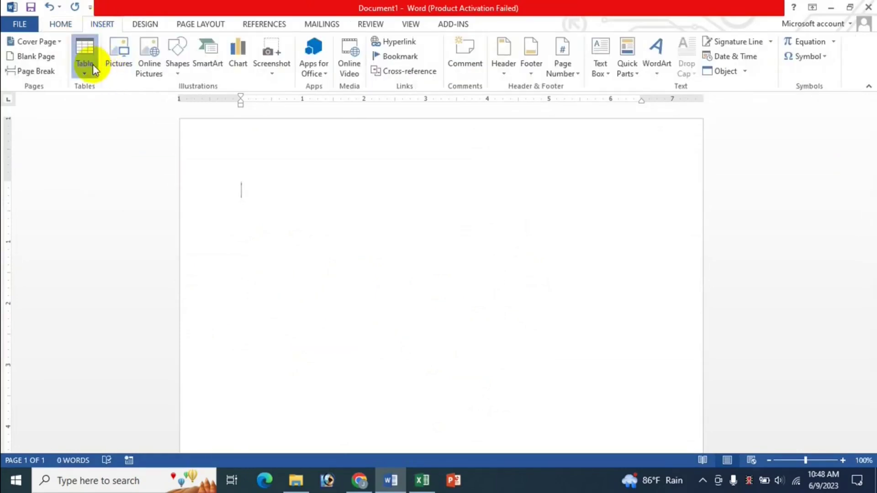
{"action": "left_click", "coordinate": [92, 64]}
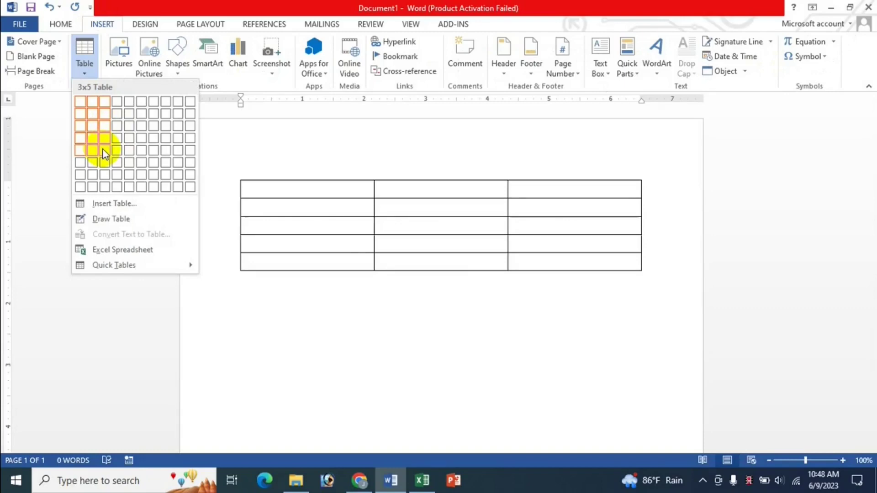
{"action": "left_click", "coordinate": [103, 150]}
{"action": "type", "text": "230"}
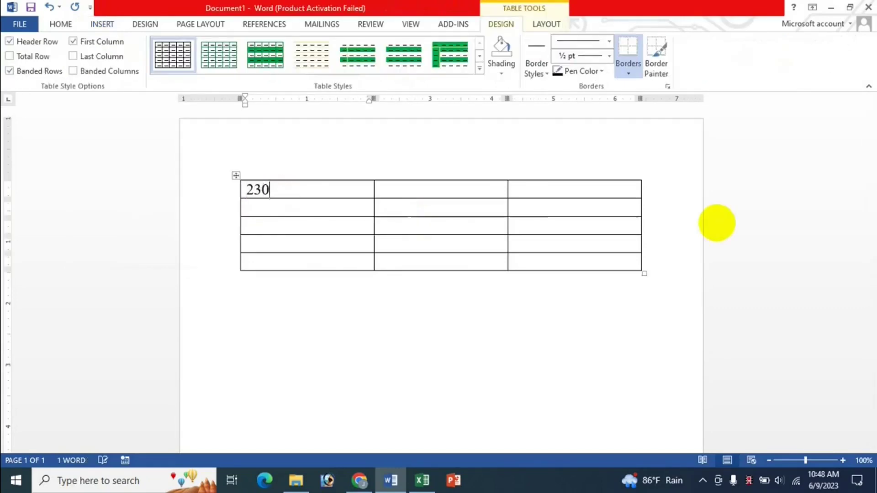
{"action": "type", "text": "30"}
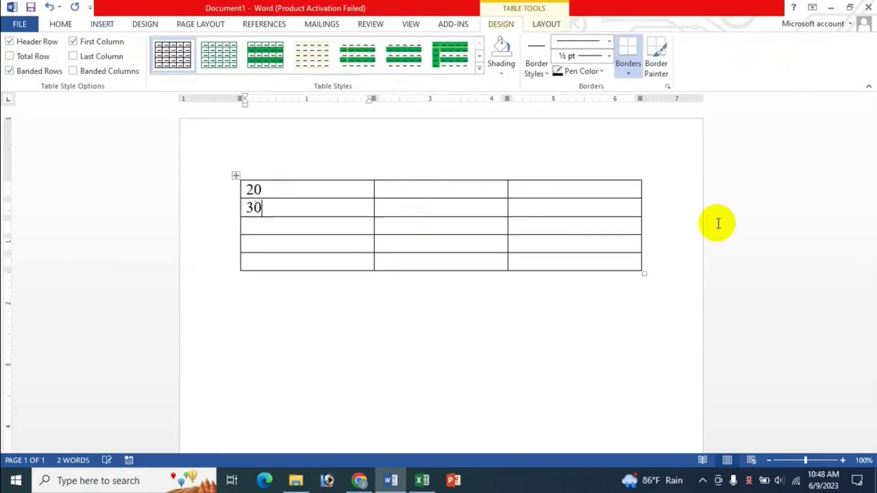
{"action": "type", "text": "50"}
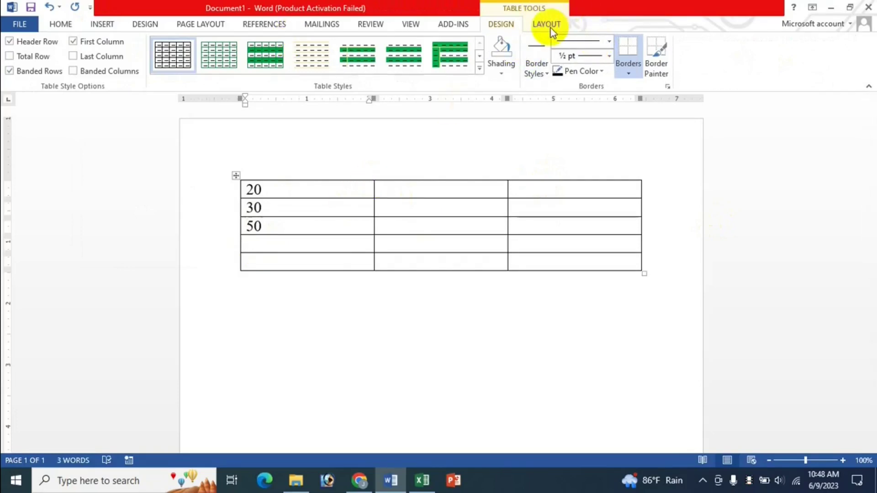
Step: Add a =SUM(ABOVE) formula below the values, giving 100
{"action": "left_click", "coordinate": [546, 24]}
{"action": "left_click", "coordinate": [789, 78]}
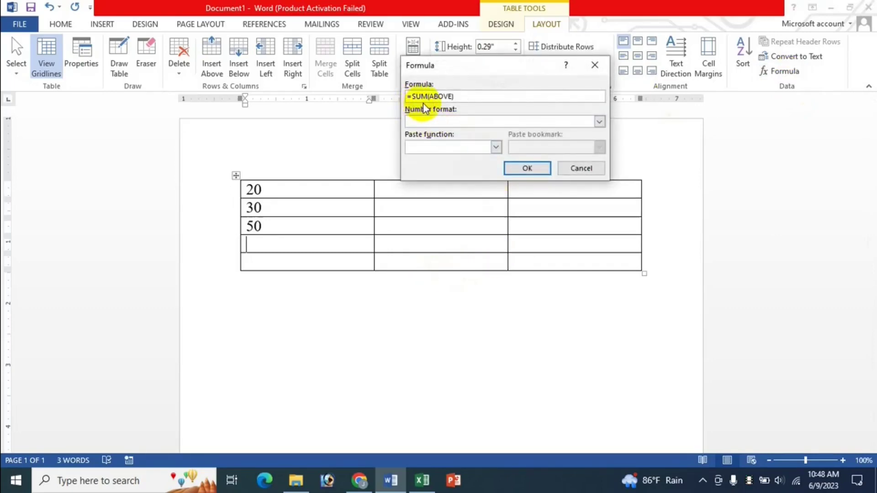
{"action": "left_click", "coordinate": [527, 170]}
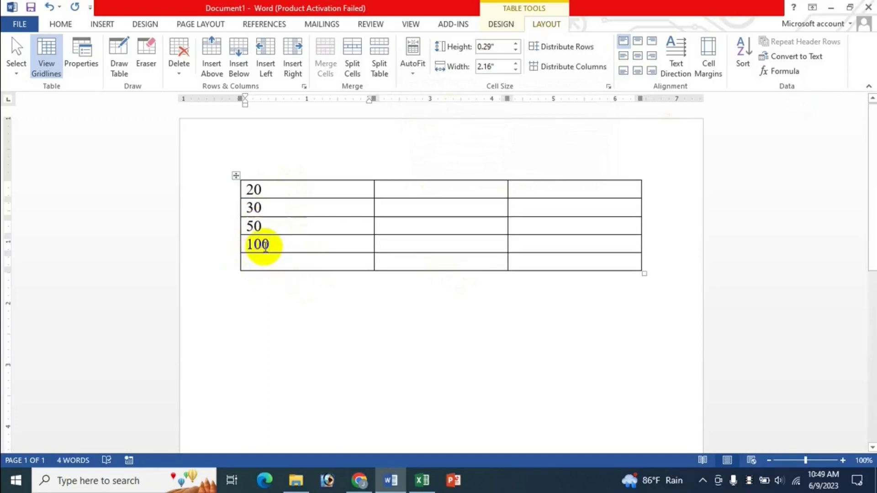
{"action": "left_click", "coordinate": [253, 189]}
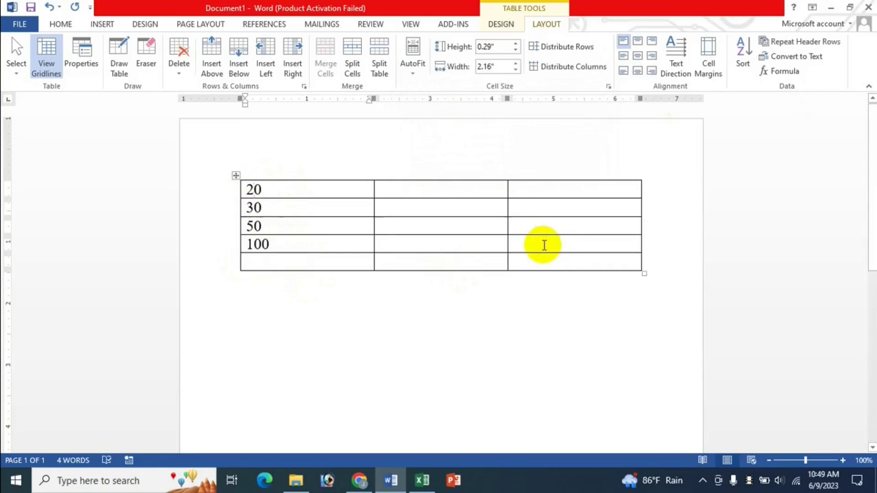
{"action": "key", "text": "BackSpace"}
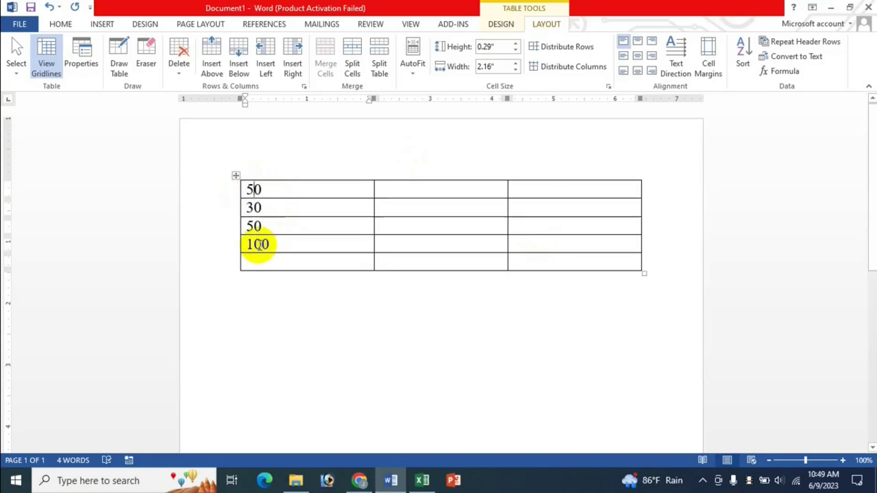
{"action": "double_click", "coordinate": [259, 246]}
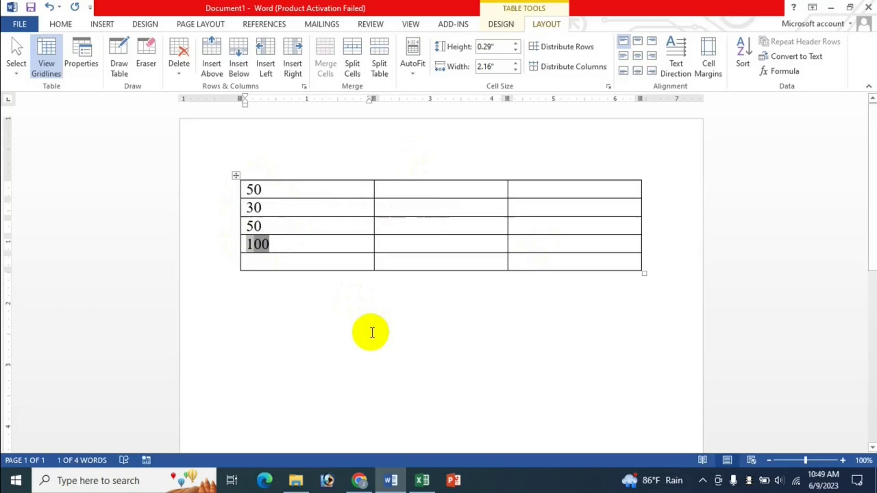
{"action": "type", "text": "130"}
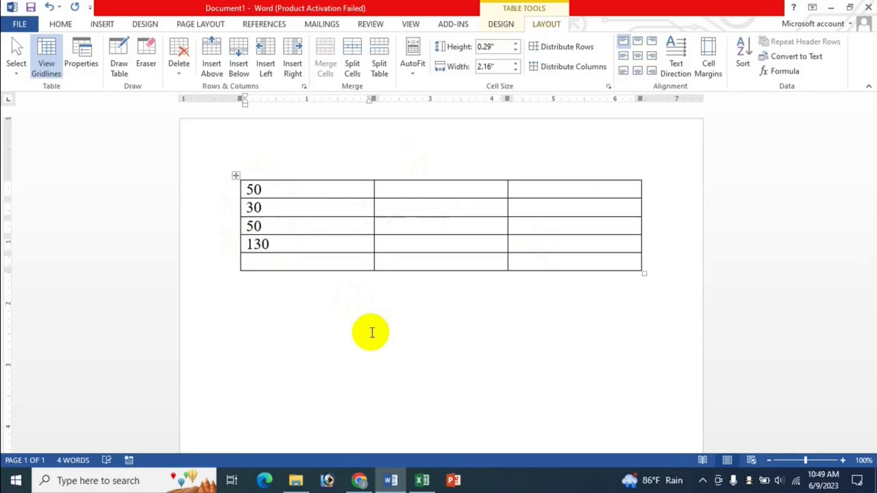
{"action": "left_click", "coordinate": [422, 480]}
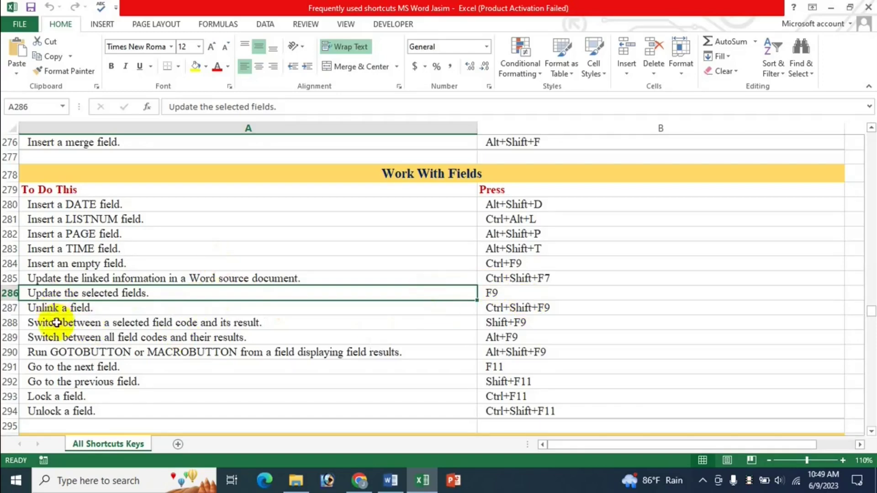
{"action": "left_click", "coordinate": [392, 480]}
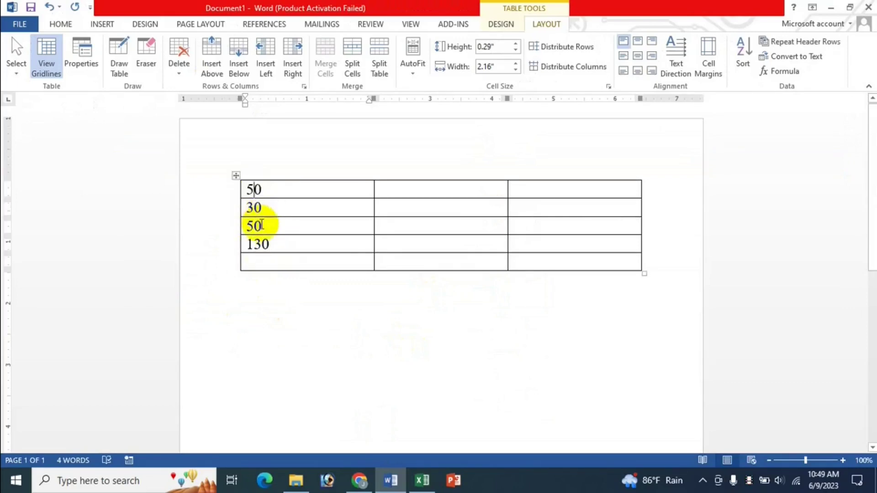
{"action": "left_click", "coordinate": [254, 207]}
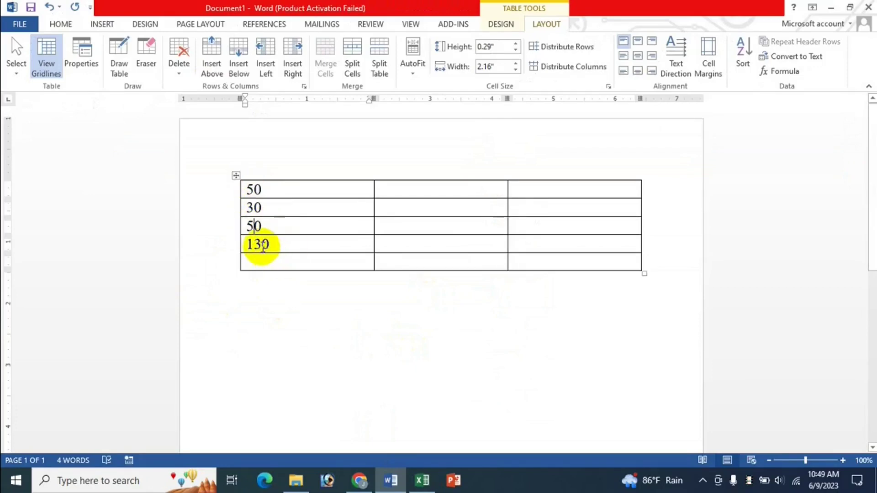
{"action": "double_click", "coordinate": [260, 244]}
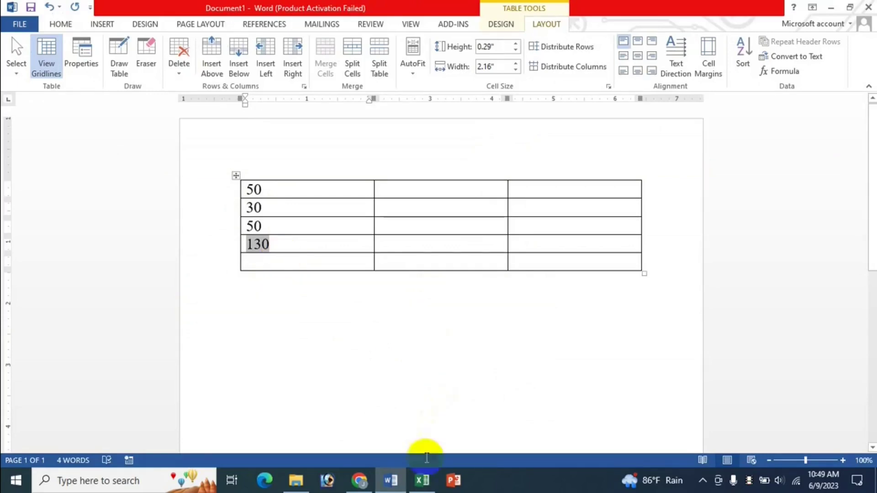
{"action": "left_click", "coordinate": [422, 480]}
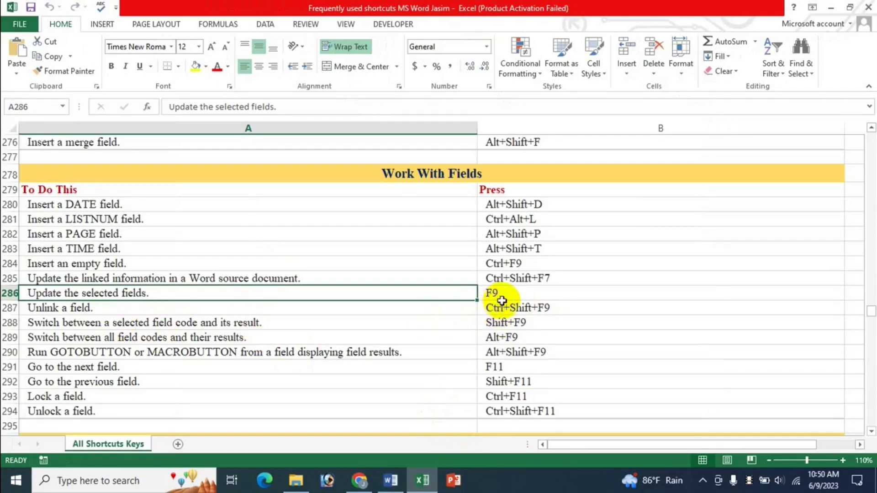
{"action": "left_click", "coordinate": [390, 480]}
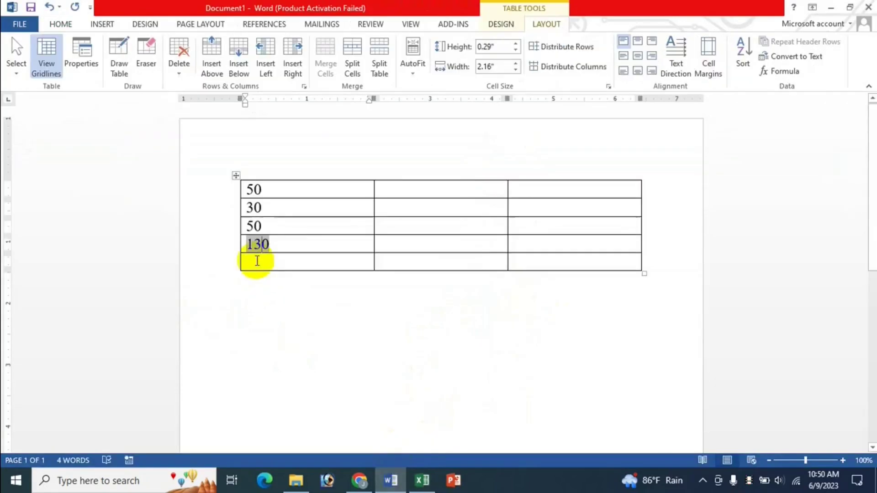
{"action": "left_click", "coordinate": [279, 247]}
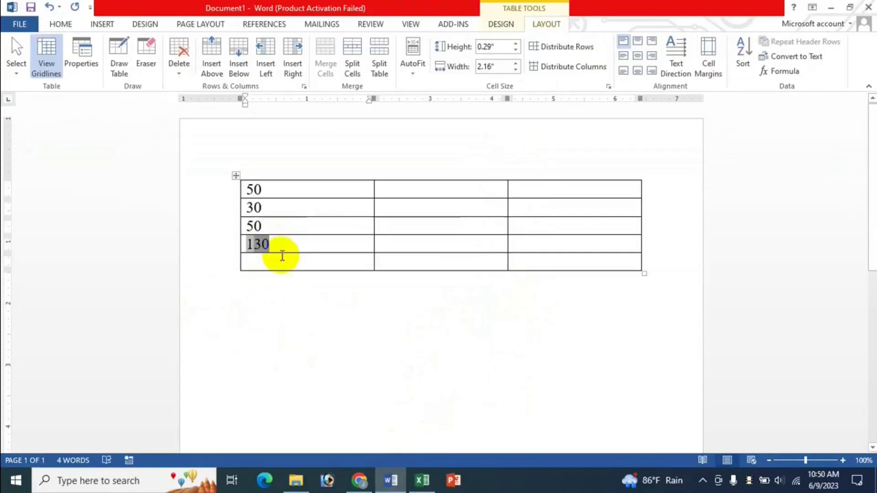
{"action": "left_click", "coordinate": [422, 480]}
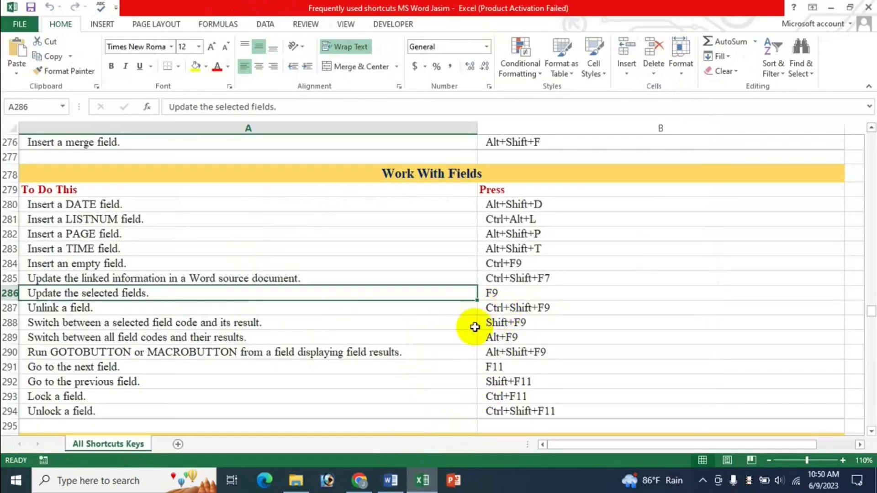
{"action": "left_click", "coordinate": [391, 480]}
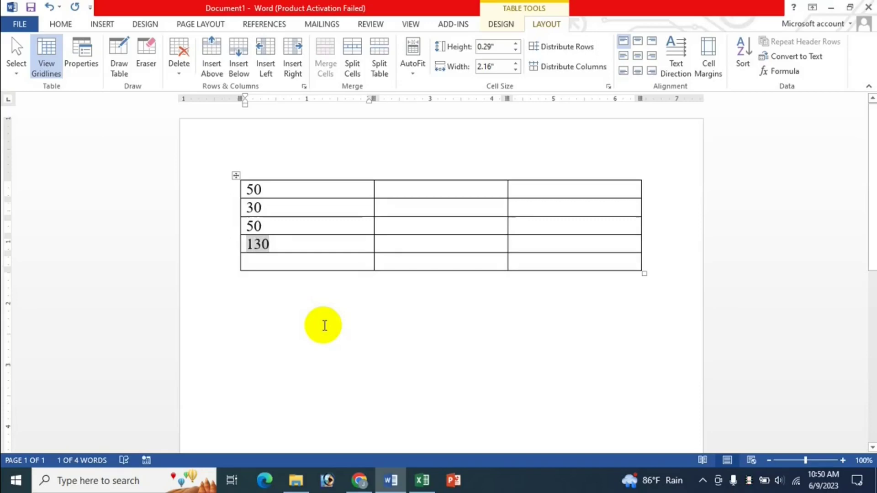
Step: Change the 50 to 90 and select the 130 total field
{"action": "key", "text": "ctrl+Home"}
{"action": "key", "text": "Delete"}
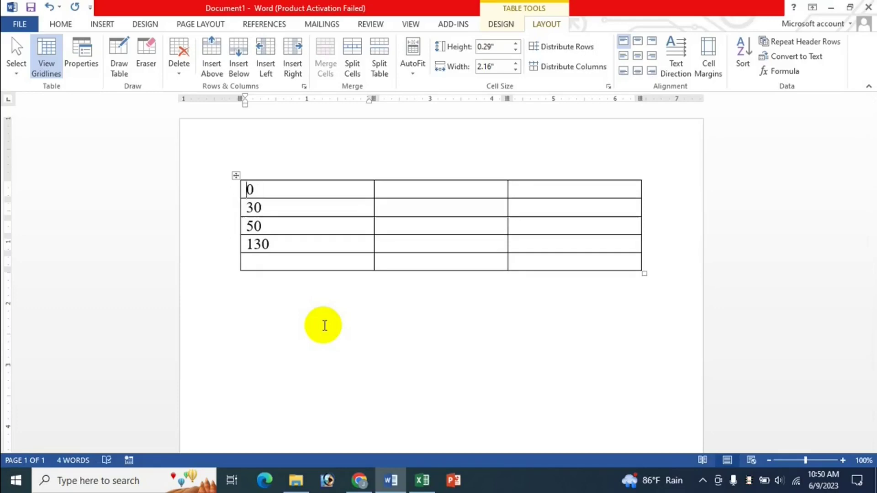
{"action": "type", "text": "9"}
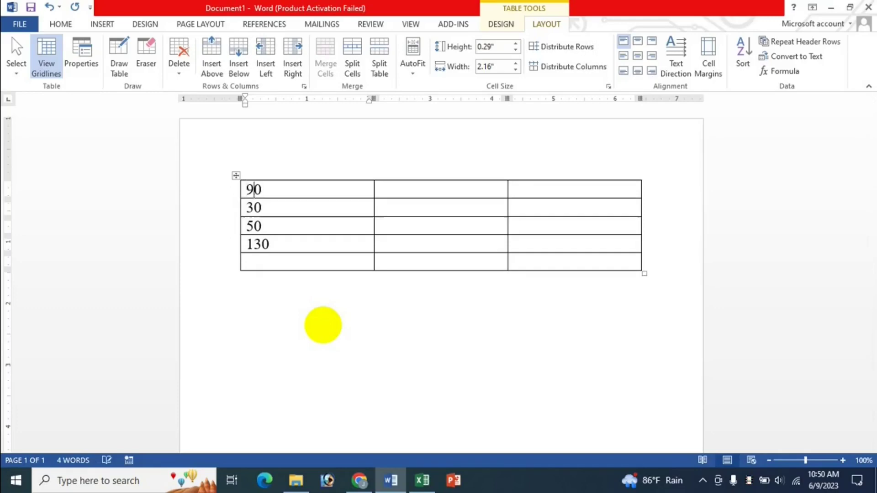
{"action": "key", "text": "Down"}
{"action": "key", "text": "Down"}
{"action": "key", "text": "Down"}
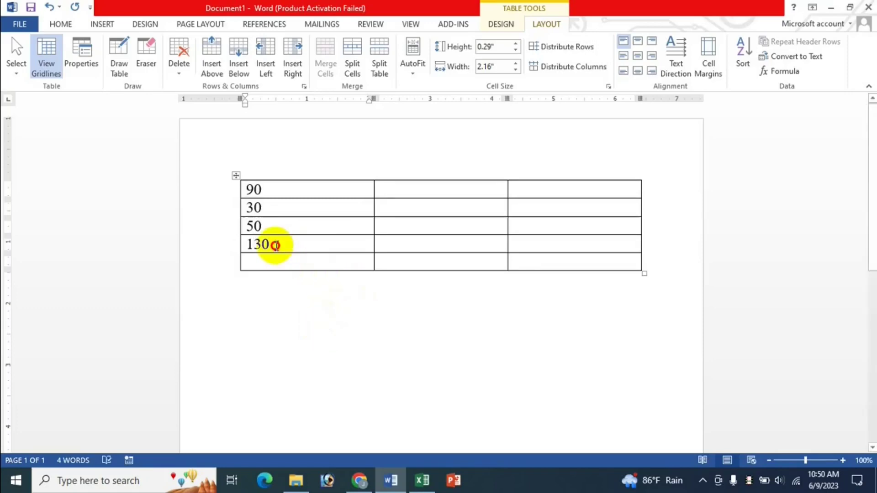
{"action": "double_click", "coordinate": [267, 244]}
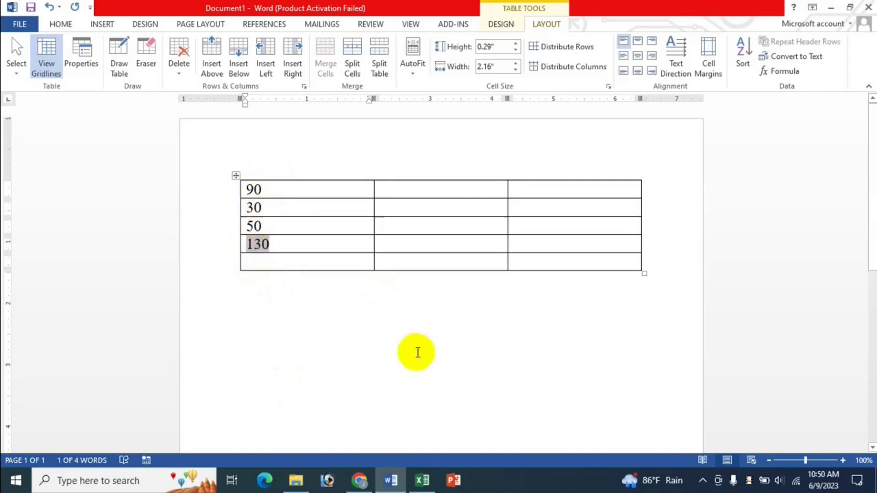
Step: Look up the unlink-field shortcut in the Excel shortcuts list
{"action": "left_click", "coordinate": [424, 481]}
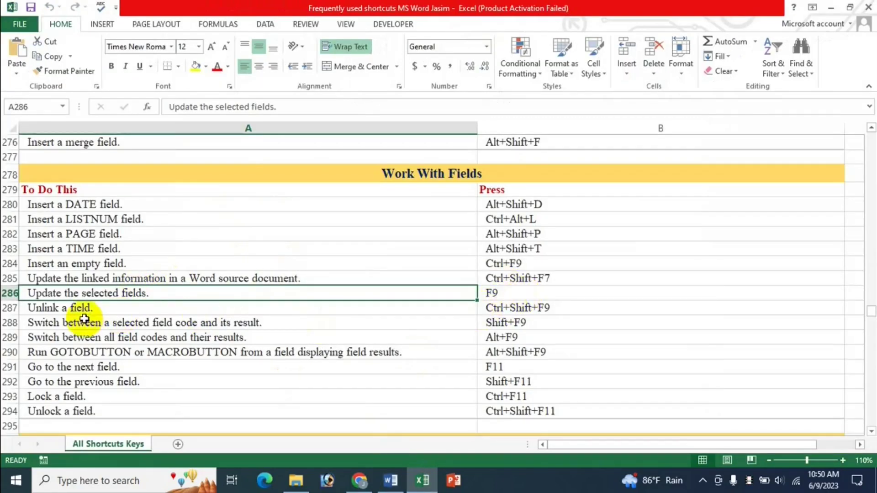
{"action": "left_click", "coordinate": [529, 310]}
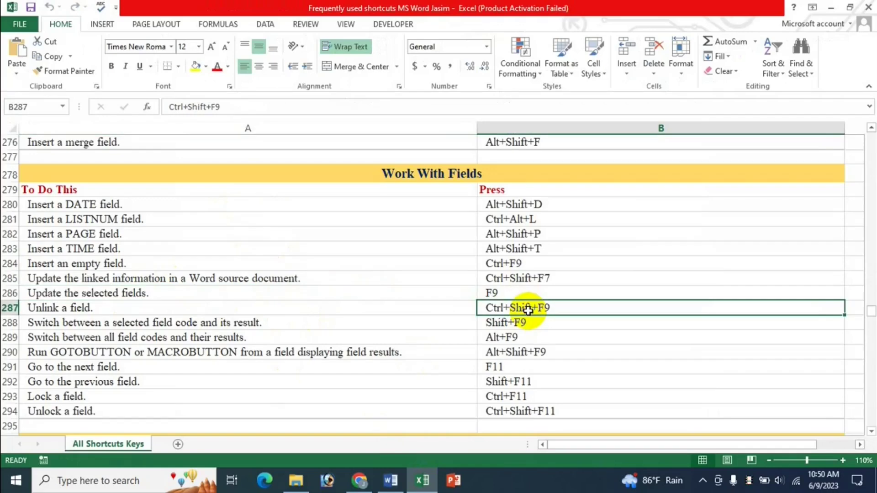
{"action": "left_click", "coordinate": [390, 481]}
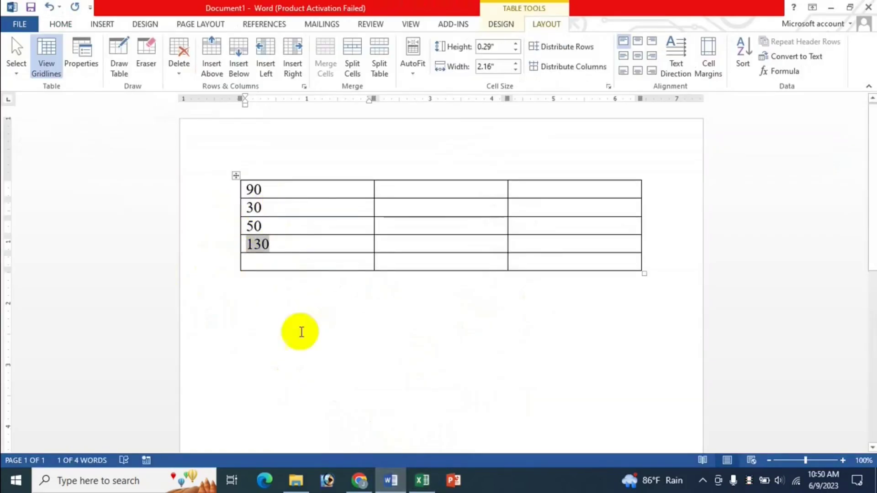
{"action": "left_click", "coordinate": [422, 481]}
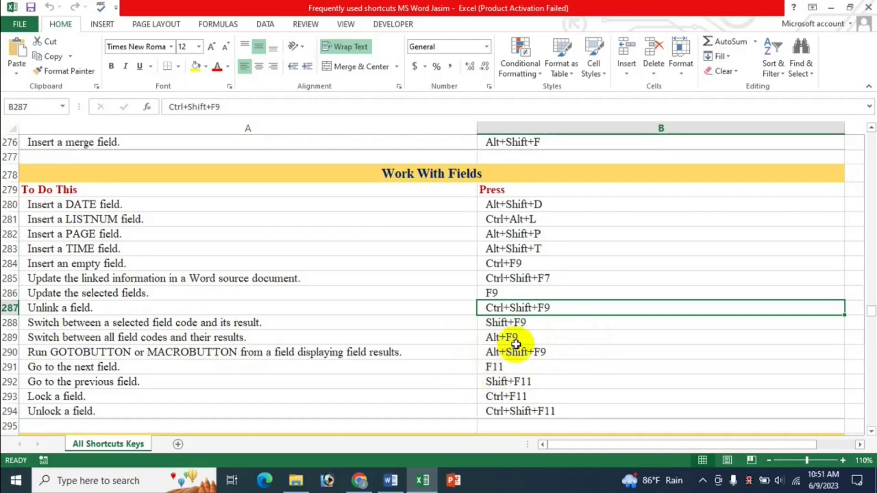
{"action": "left_click", "coordinate": [390, 479]}
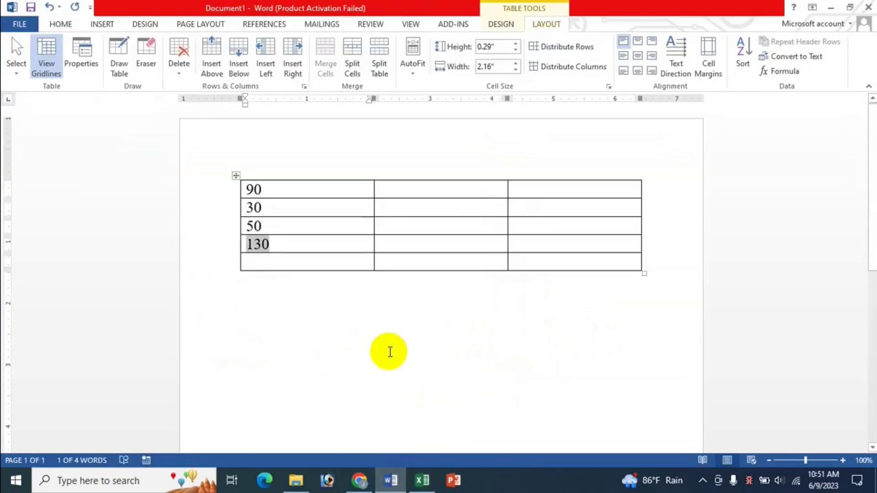
Step: Delete the whole table to leave an empty page, and open Quick Parts
{"action": "key", "text": "ctrl+a"}
{"action": "key", "text": "Delete"}
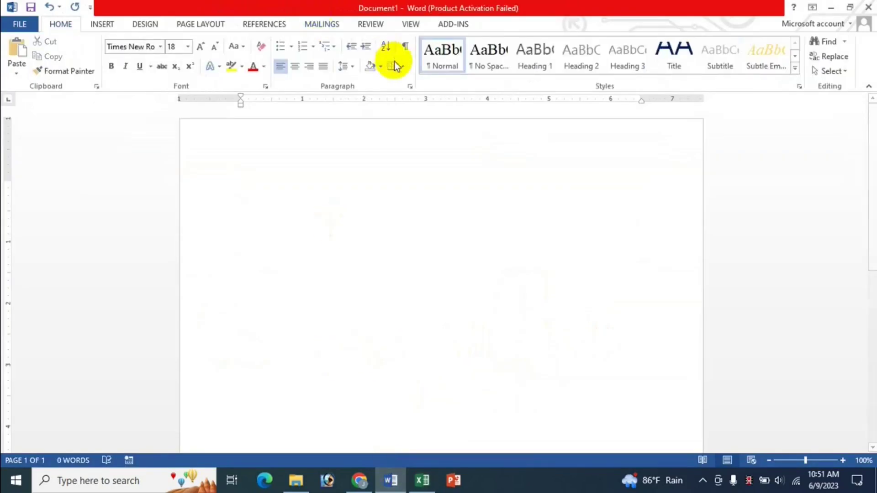
{"action": "left_click", "coordinate": [102, 24]}
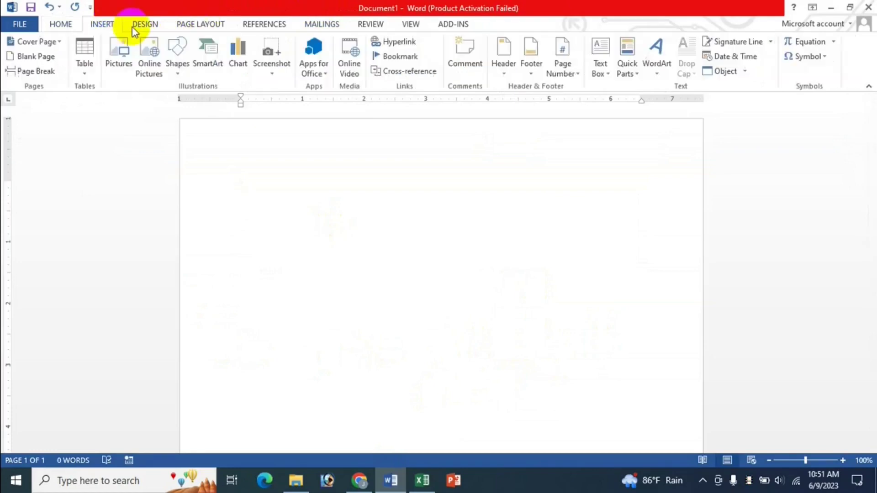
{"action": "left_click", "coordinate": [635, 73]}
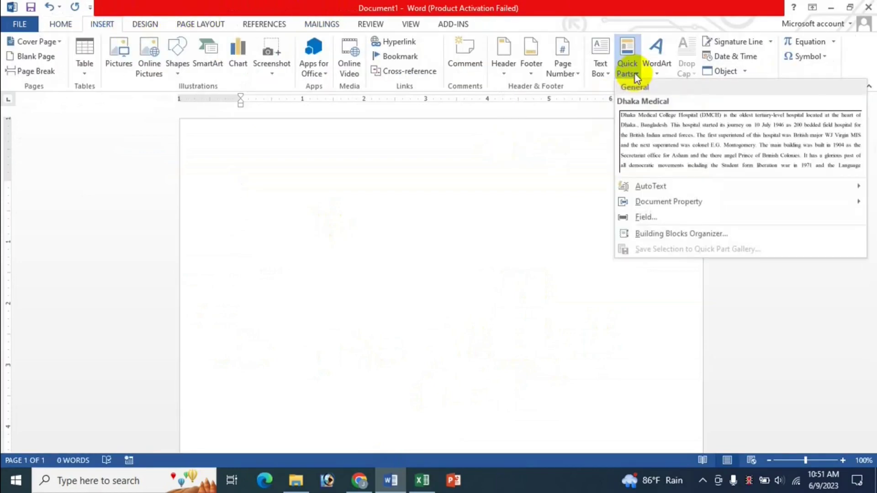
Step: Insert a Page field in the 1, 2, 3 format and start a new line
{"action": "left_click", "coordinate": [648, 219]}
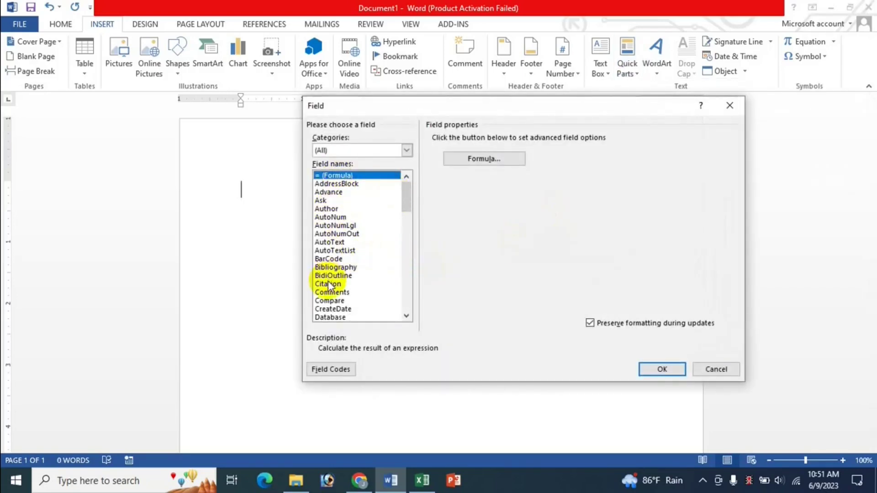
{"action": "left_click", "coordinate": [340, 259]}
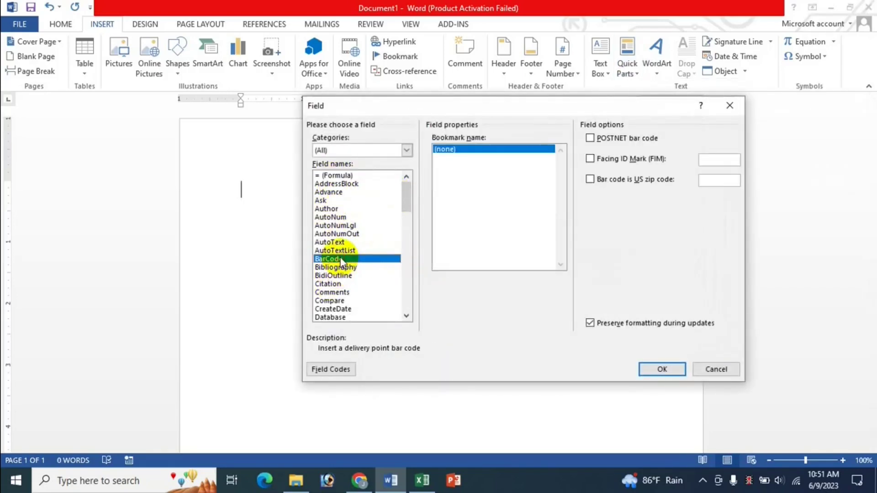
{"action": "key", "text": "p"}
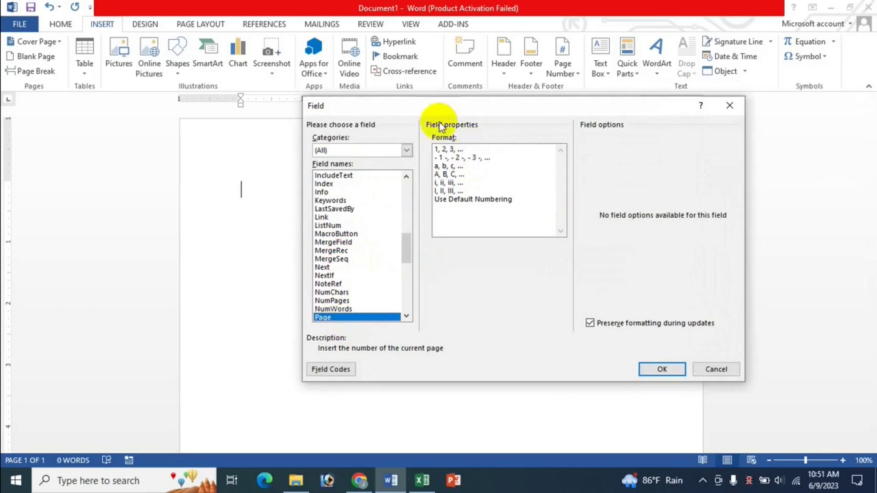
{"action": "left_click", "coordinate": [451, 149]}
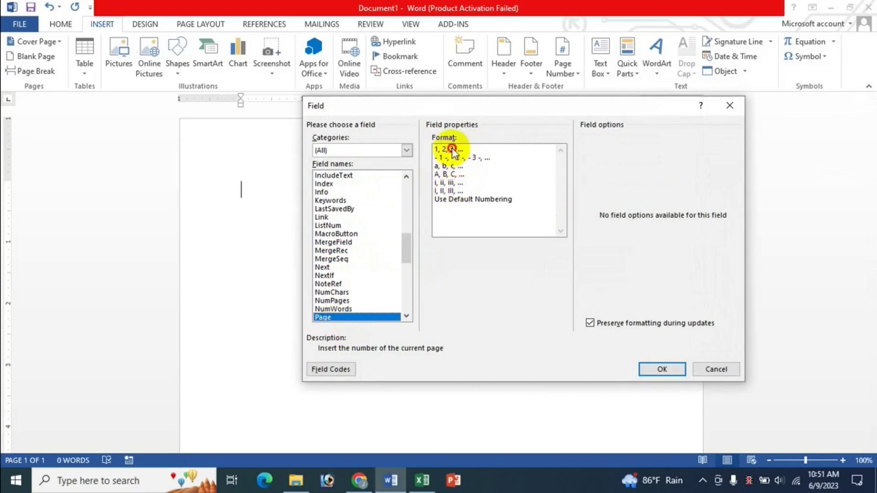
{"action": "left_click", "coordinate": [648, 368]}
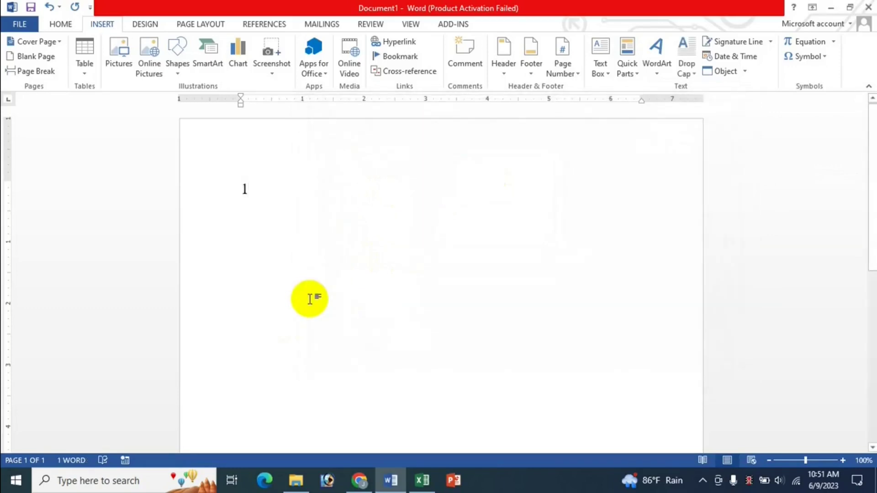
{"action": "key", "text": "Return"}
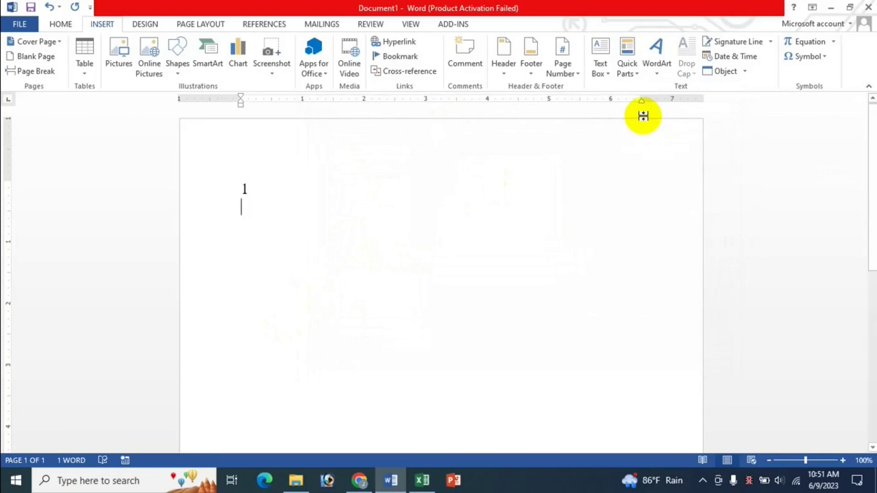
Step: Insert a second Page field in the A, B, C format on the next line
{"action": "left_click", "coordinate": [633, 73]}
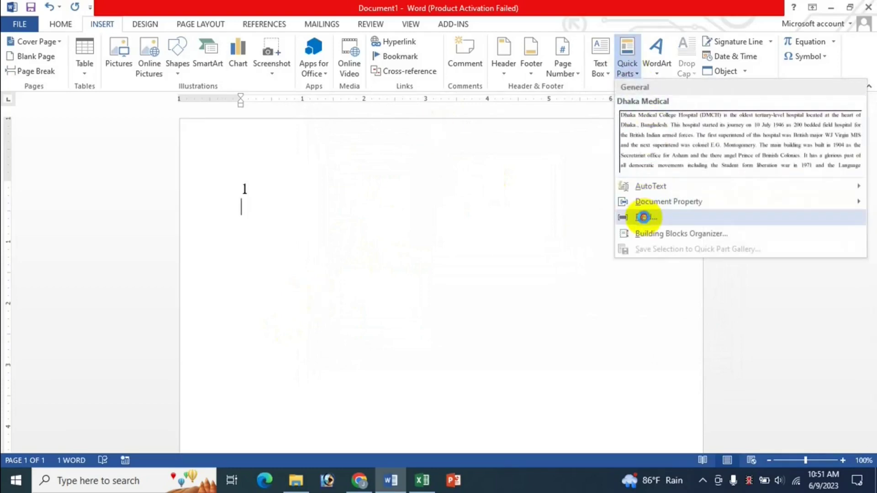
{"action": "left_click", "coordinate": [635, 217]}
{"action": "left_click", "coordinate": [336, 267]}
{"action": "key", "text": "p"}
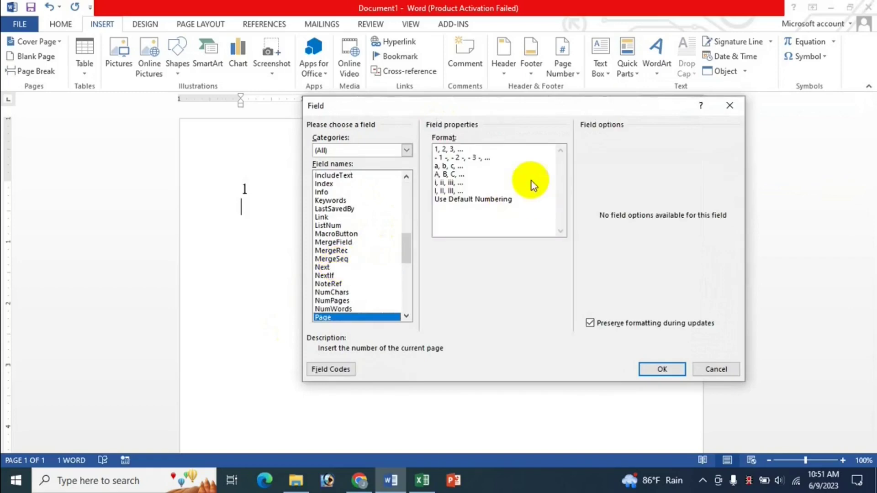
{"action": "left_click", "coordinate": [450, 174]}
{"action": "left_click", "coordinate": [662, 369]}
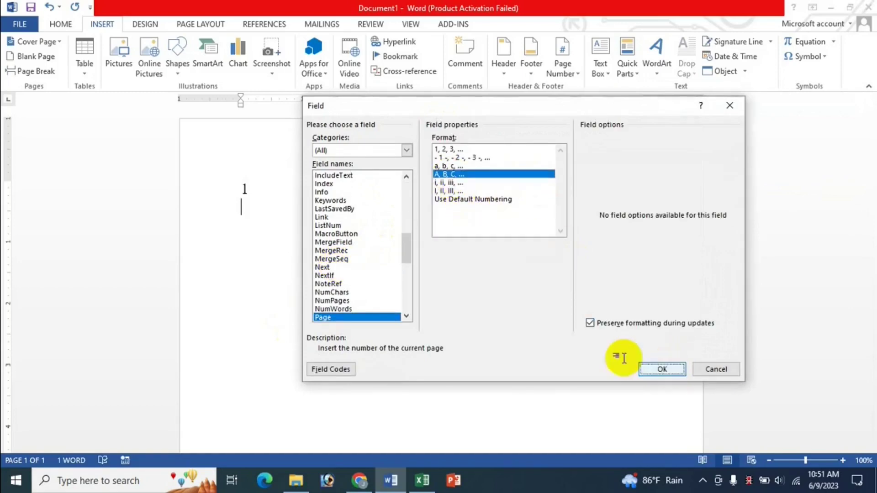
{"action": "key", "text": "Return"}
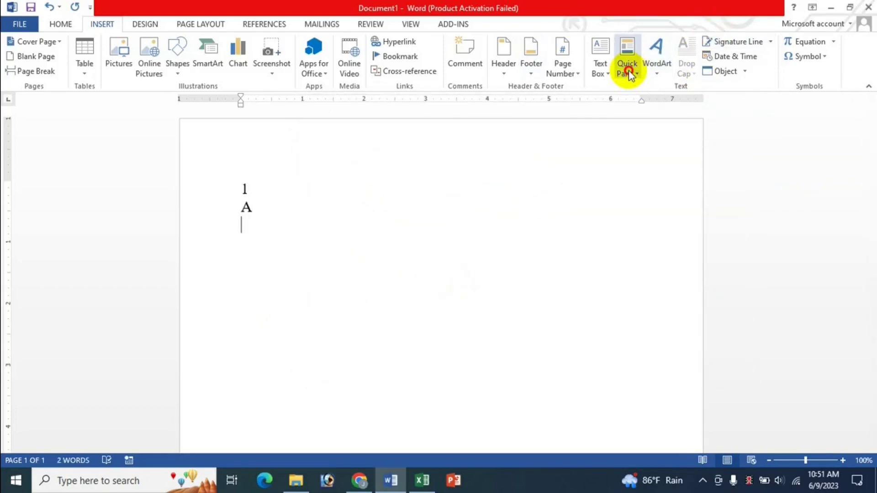
{"action": "left_click", "coordinate": [627, 66]}
Step: Insert a Symbol field for character number 126, showing a tilde
{"action": "left_click", "coordinate": [699, 216]}
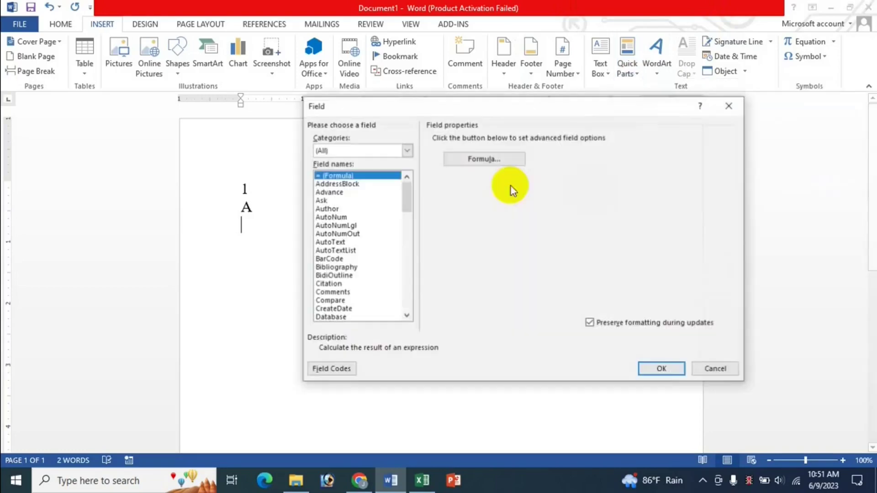
{"action": "left_click", "coordinate": [330, 269]}
{"action": "scroll", "coordinate": [328, 273], "scroll_direction": "down", "scroll_amount": 13}
{"action": "left_click", "coordinate": [399, 318]}
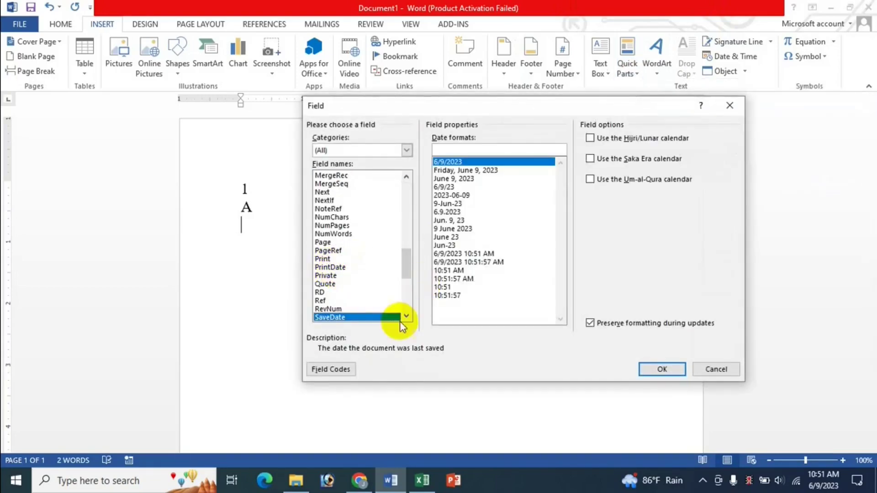
{"action": "left_click_drag", "start_coordinate": [406, 267], "coordinate": [408, 283]}
{"action": "left_click", "coordinate": [326, 301]}
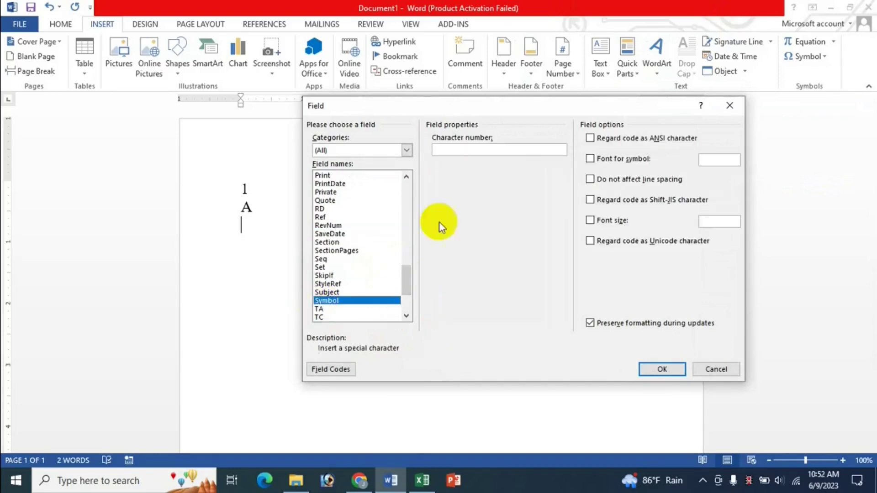
{"action": "left_click", "coordinate": [467, 147]}
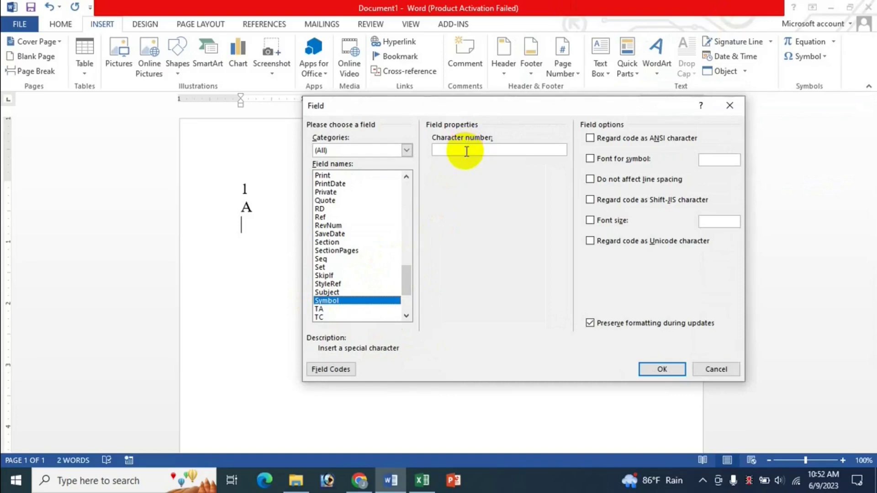
{"action": "type", "text": "126"}
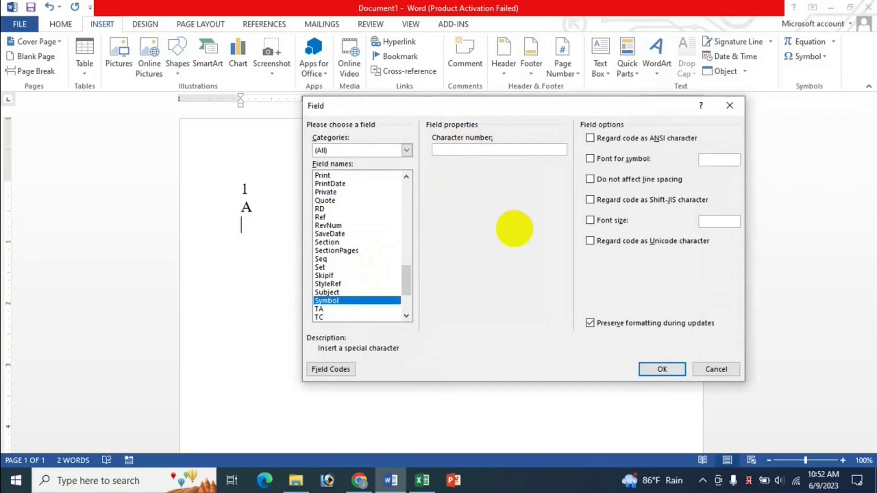
{"action": "key", "text": "Return"}
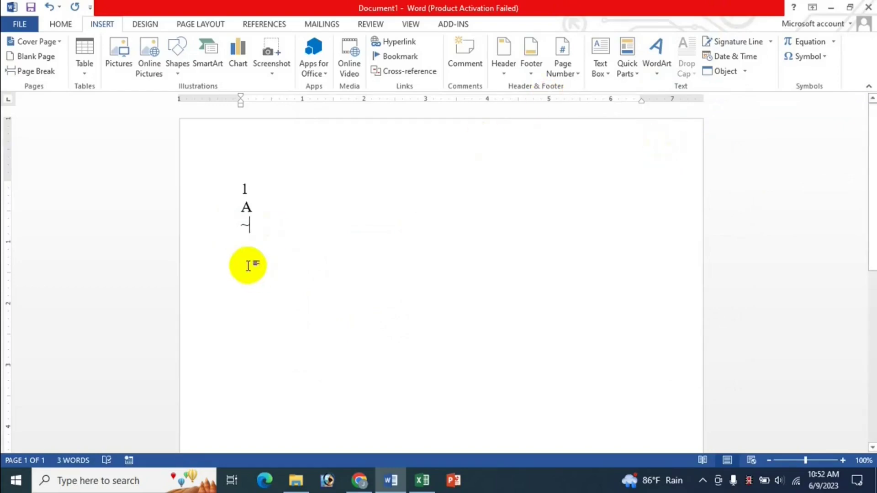
Step: Add blank lines after the 1 line and after the A line
{"action": "left_click", "coordinate": [241, 206]}
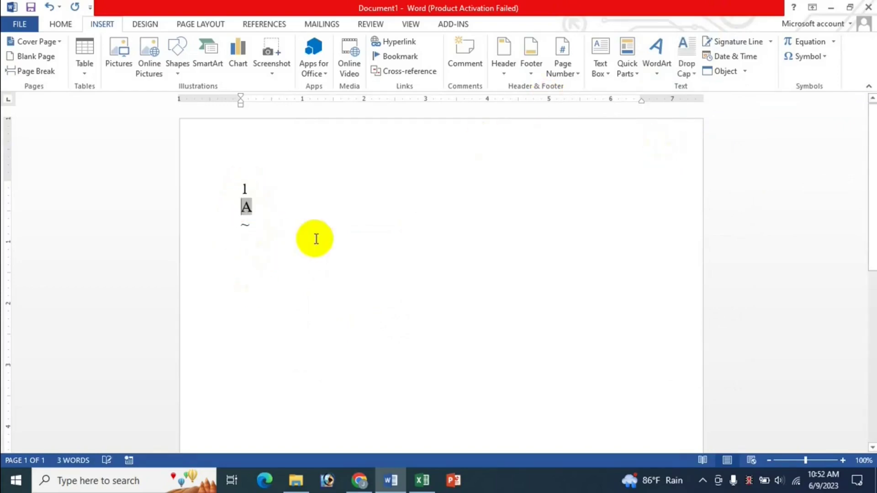
{"action": "key", "text": "Up"}
{"action": "key", "text": "Return"}
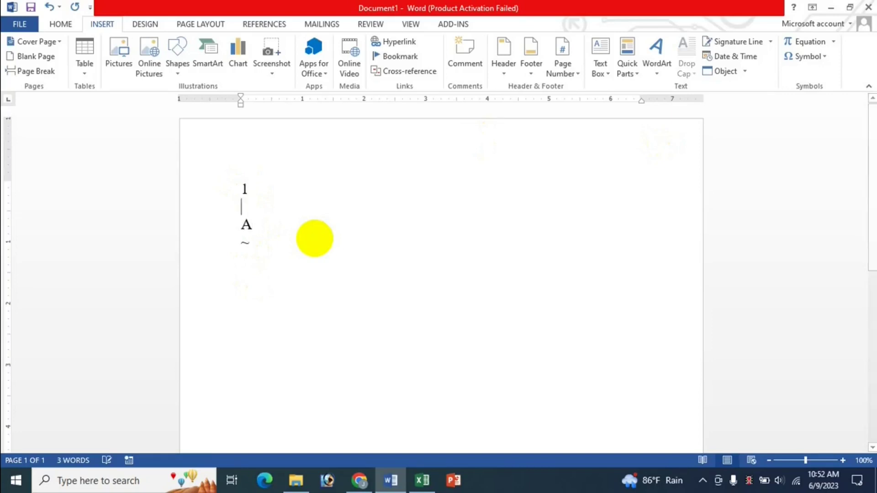
{"action": "key", "text": "Down"}
{"action": "key", "text": "Down"}
{"action": "key", "text": "Up"}
{"action": "key", "text": "End"}
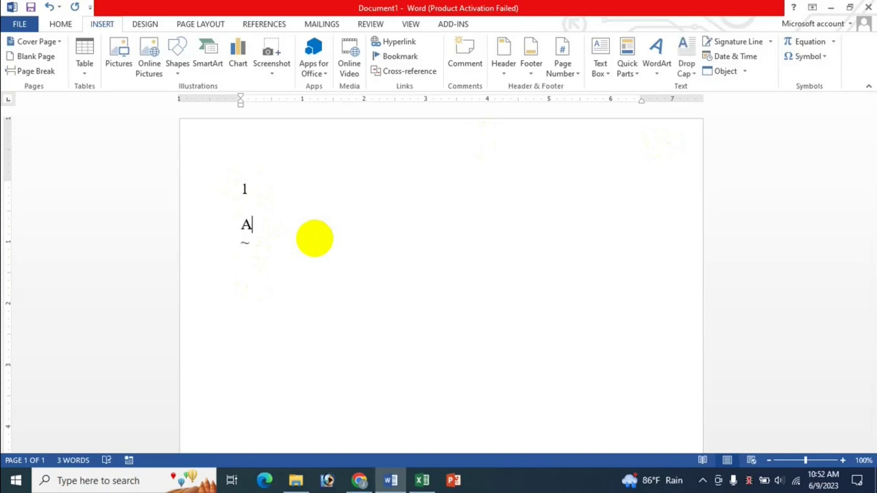
{"action": "key", "text": "Return"}
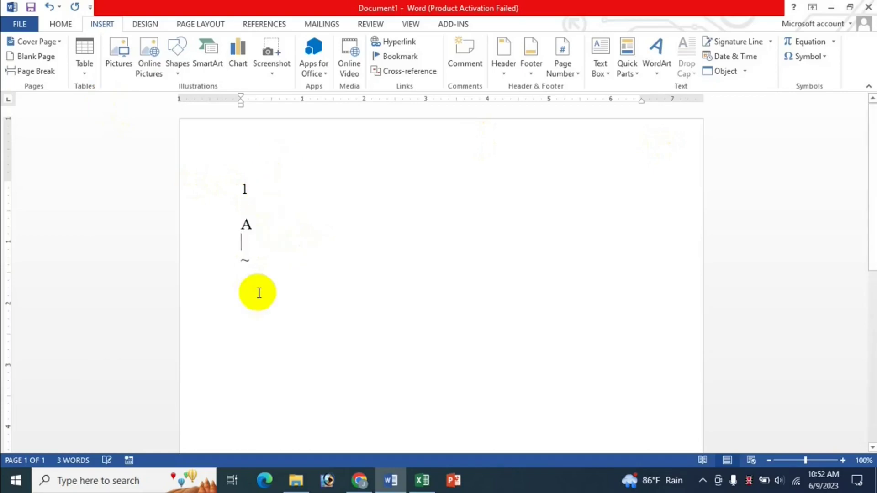
{"action": "left_click", "coordinate": [422, 479]}
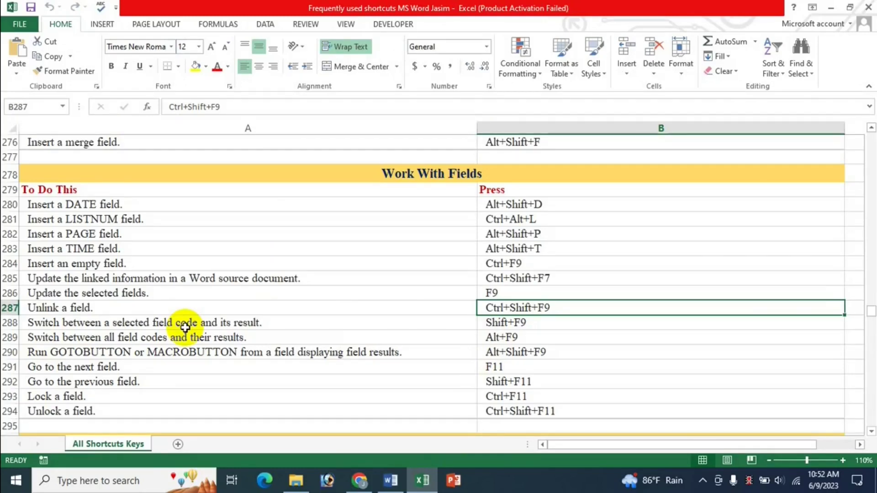
Step: Show the A field's code with Shift+F9 and check the Excel field shortcuts
{"action": "left_click", "coordinate": [391, 480]}
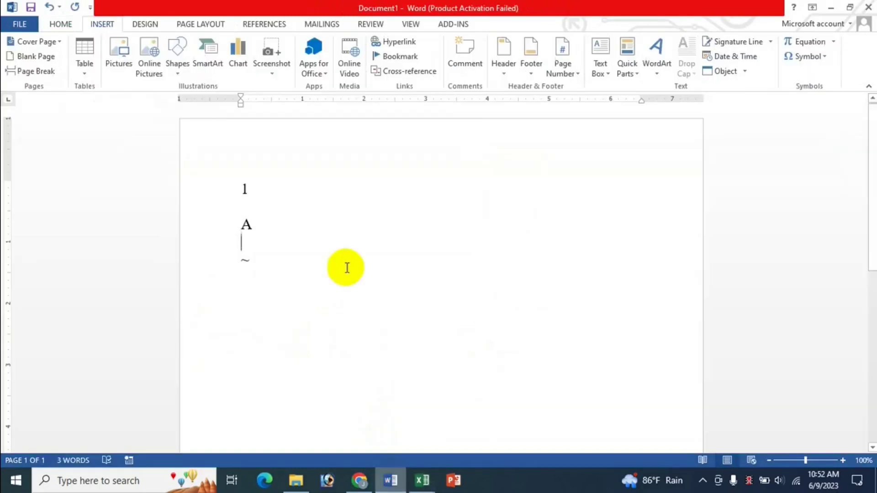
{"action": "double_click", "coordinate": [245, 227]}
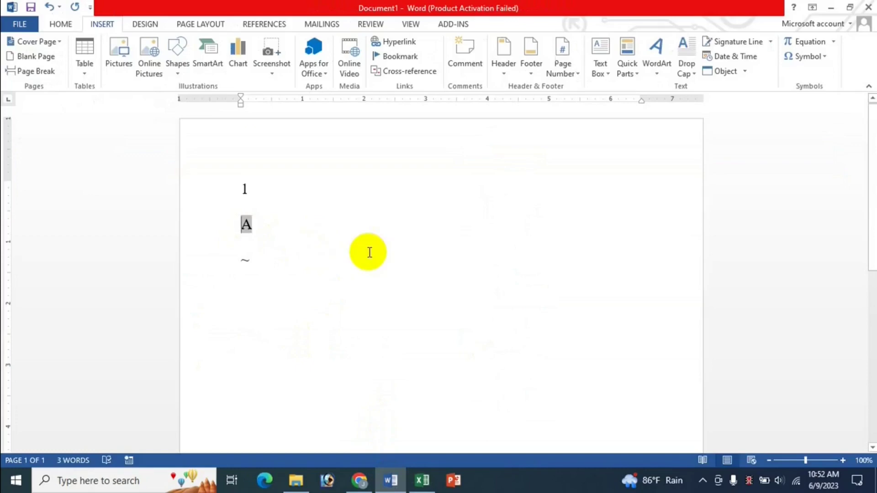
{"action": "key", "text": "shift+F9"}
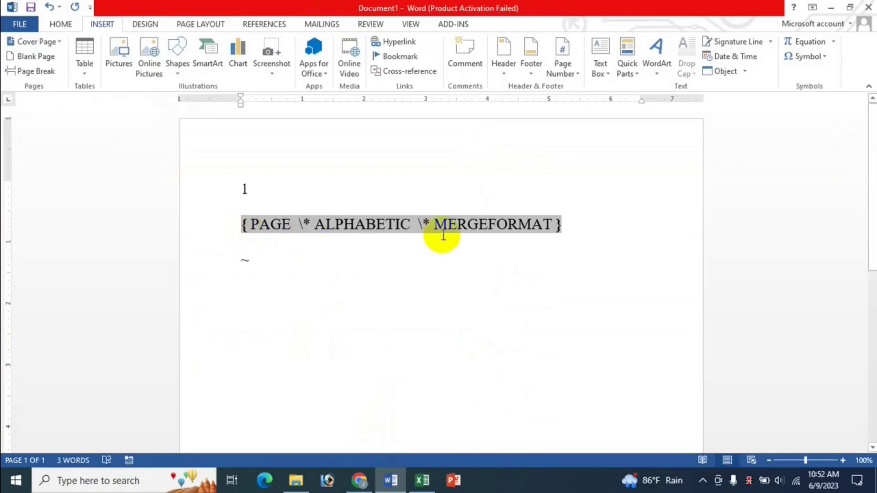
{"action": "left_click", "coordinate": [436, 488]}
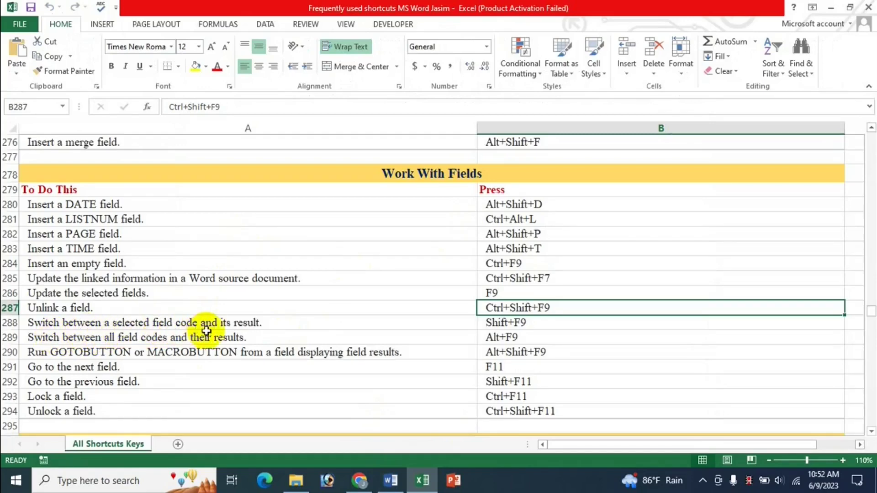
{"action": "left_click", "coordinate": [395, 479]}
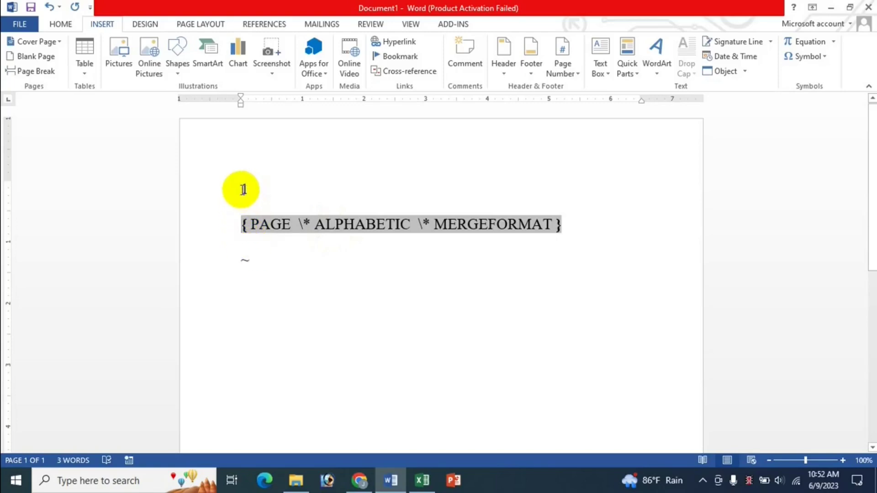
Step: Toggle all field codes on with Alt+F9, then back to their results
{"action": "double_click", "coordinate": [244, 256]}
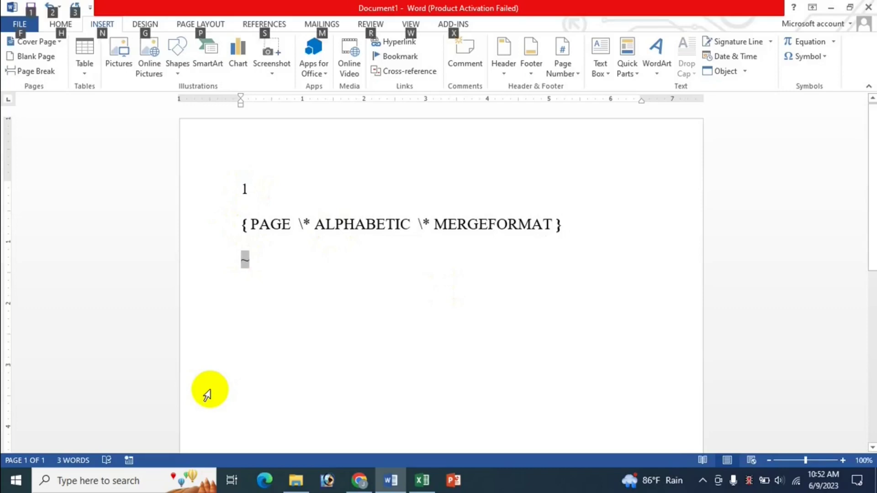
{"action": "key", "text": "alt+F9"}
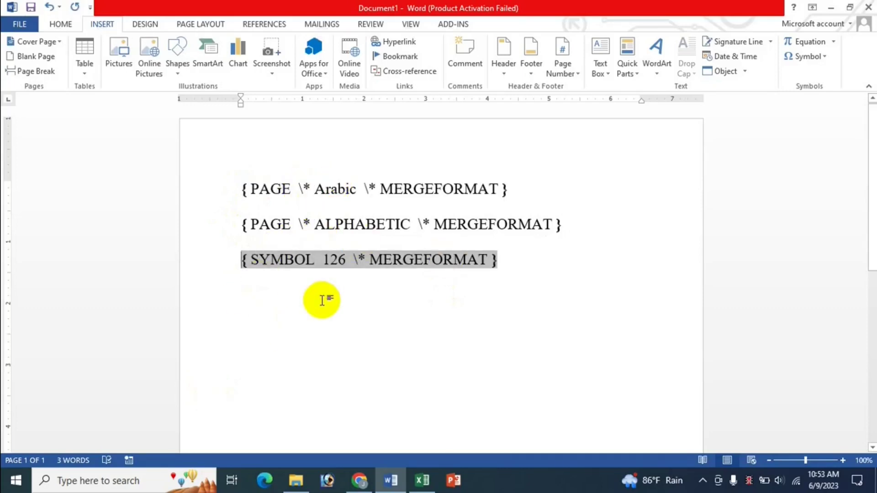
{"action": "key", "text": "alt"}
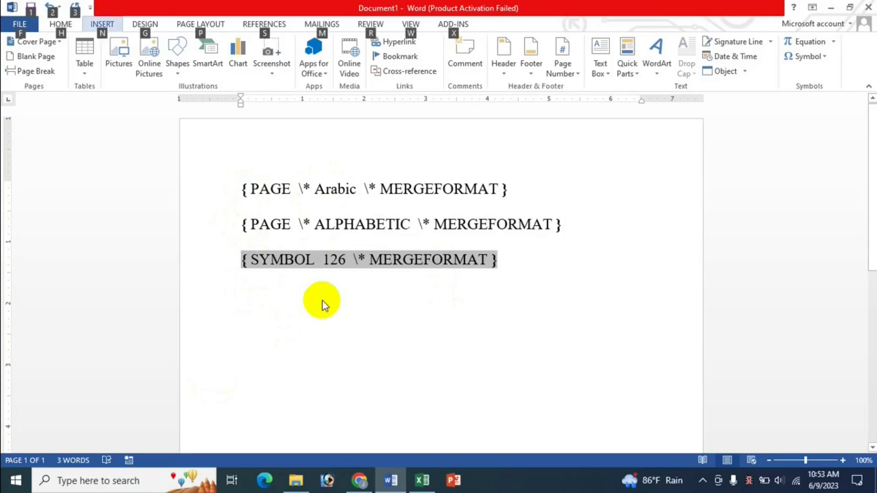
{"action": "left_click", "coordinate": [271, 224]}
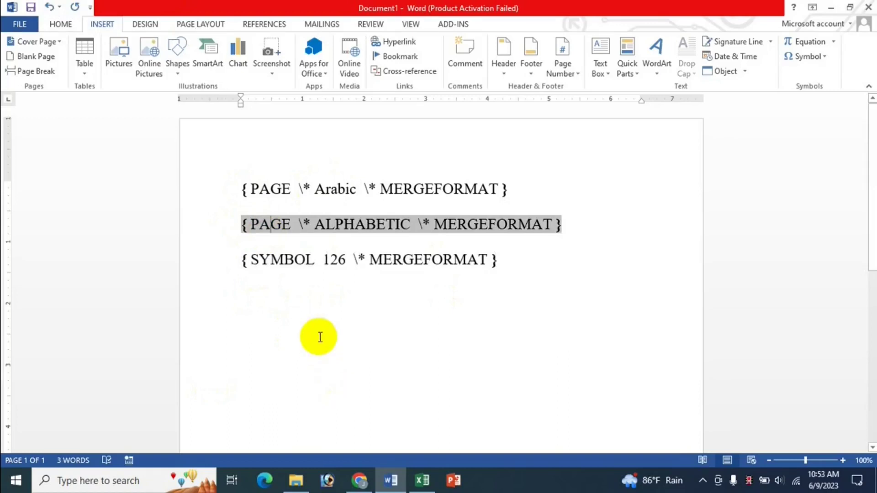
{"action": "key", "text": "alt+F9"}
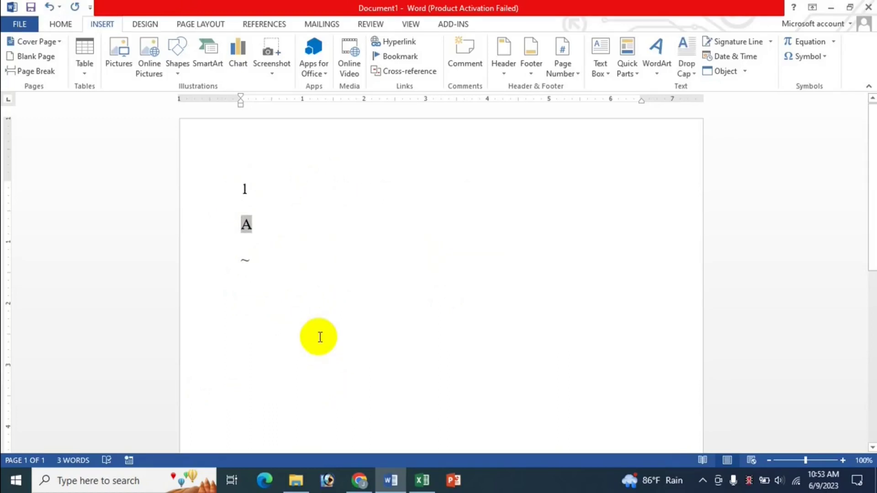
Step: Display the 1, A and tilde fields as codes using Shift+F9 and Alt+F9, then bring up Excel
{"action": "key", "text": "Left"}
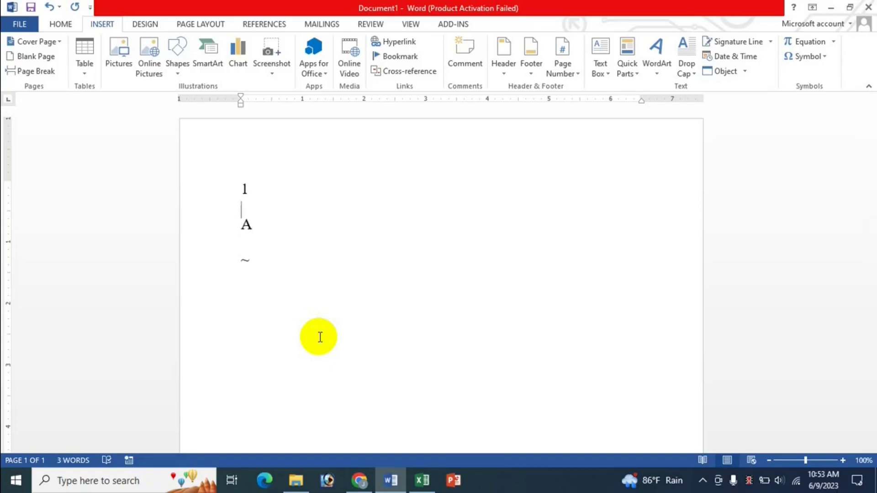
{"action": "key", "text": "Up"}
{"action": "key", "text": "shift+F9"}
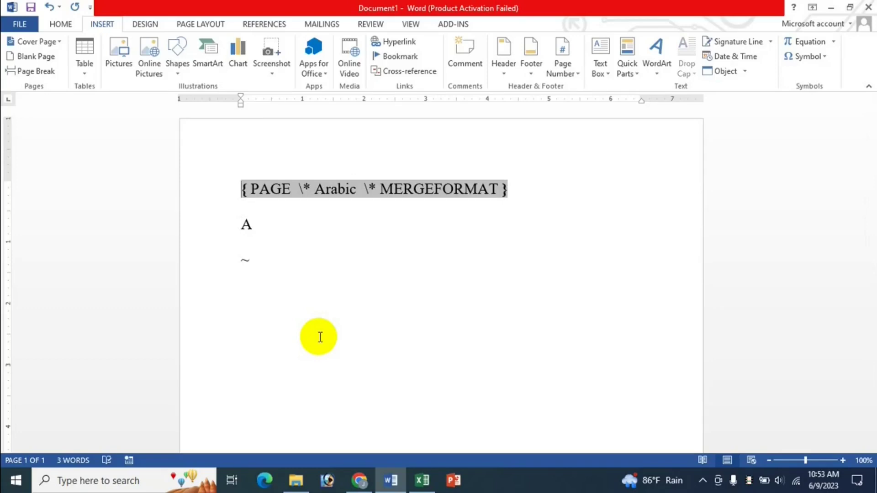
{"action": "key", "text": "alt+F9"}
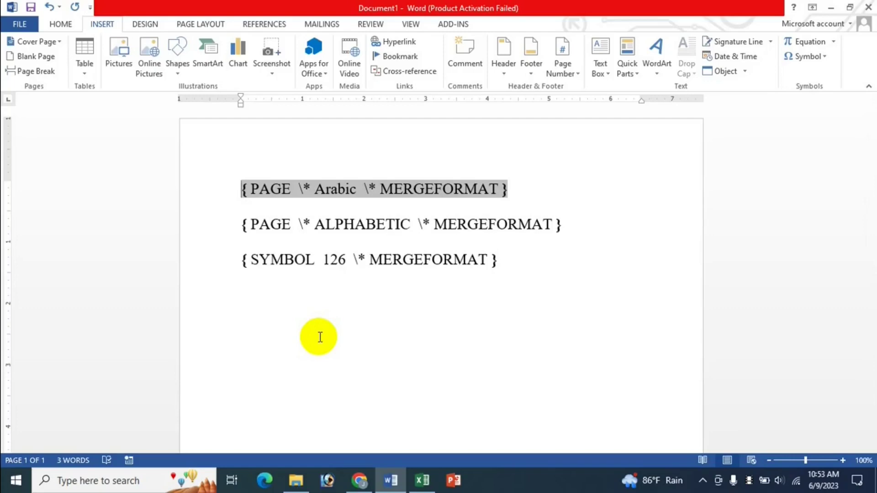
{"action": "left_click", "coordinate": [422, 481]}
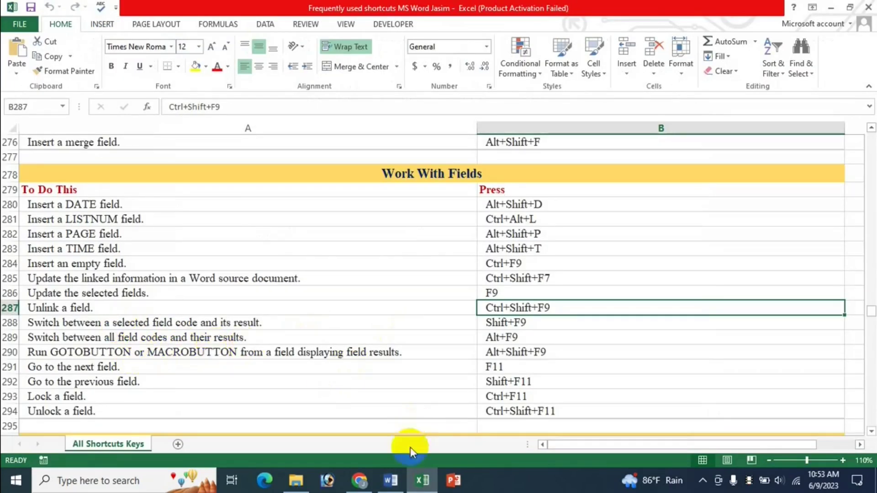
Step: Scroll the Excel field shortcuts, select cell B290 for running field buttons, and return to Word
{"action": "left_click", "coordinate": [391, 479]}
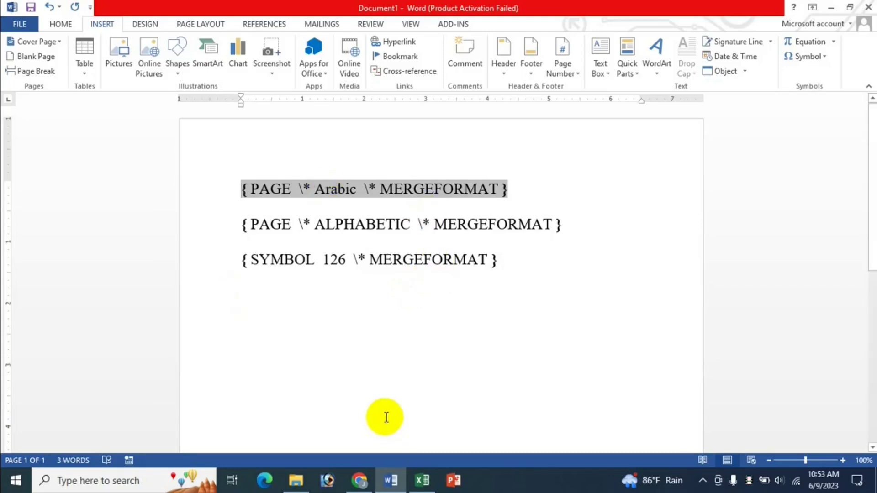
{"action": "left_click", "coordinate": [422, 480]}
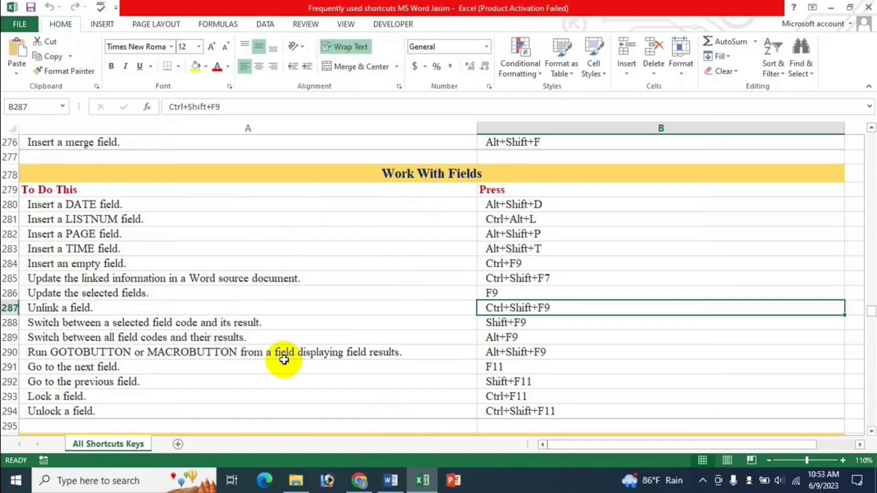
{"action": "scroll", "coordinate": [256, 374], "scroll_direction": "down", "scroll_amount": 1}
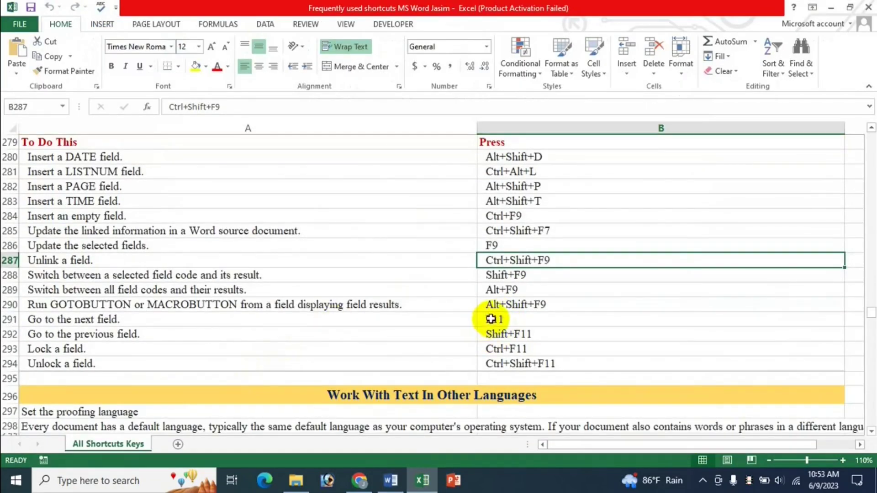
{"action": "left_click", "coordinate": [521, 307]}
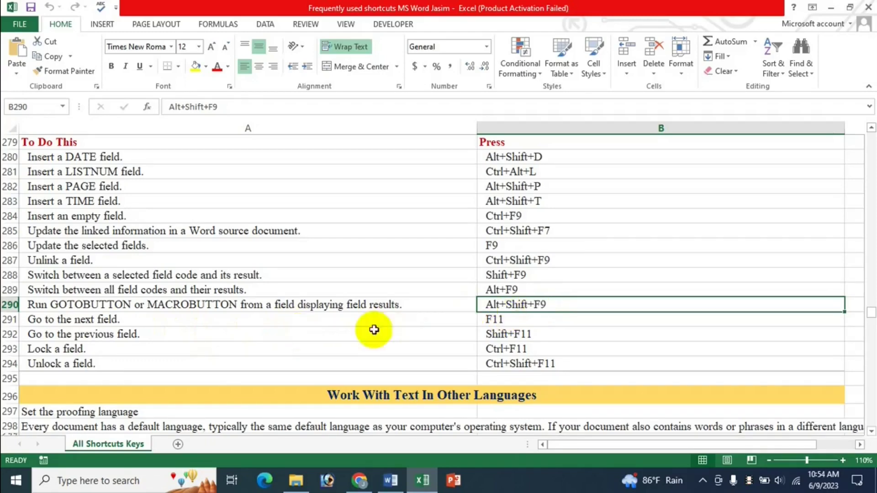
{"action": "left_click", "coordinate": [391, 481]}
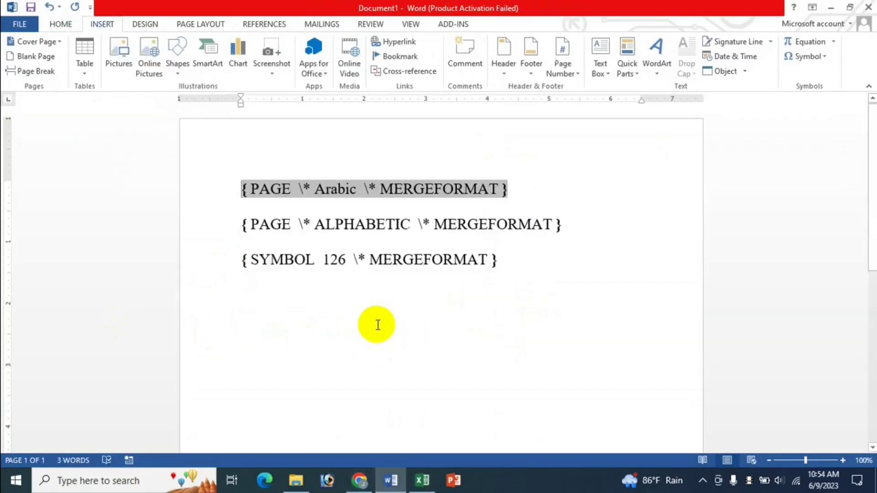
Step: Delete all three field-code lines from the document
{"action": "left_click", "coordinate": [337, 318]}
{"action": "key", "text": "ctrl+a"}
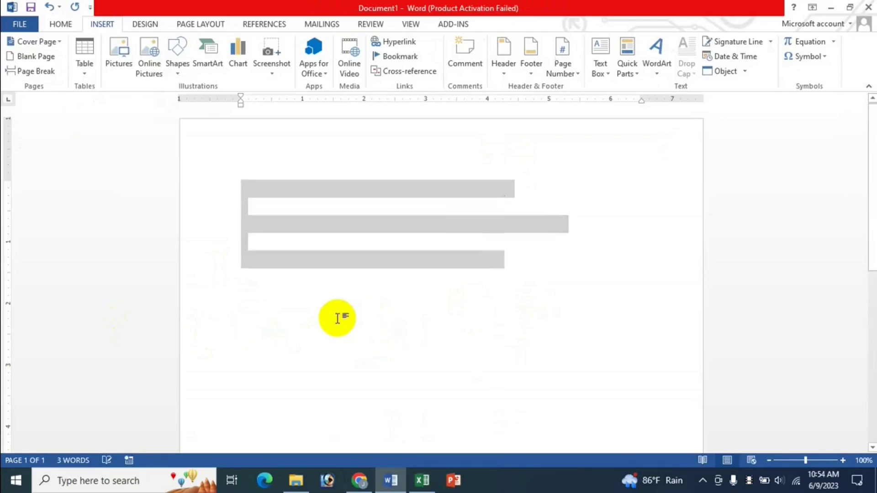
{"action": "key", "text": "Delete"}
Step: Insert a MacroButton field running AcceptAllChangesInDoc with display text 'dfdsfsd'
{"action": "left_click", "coordinate": [635, 76]}
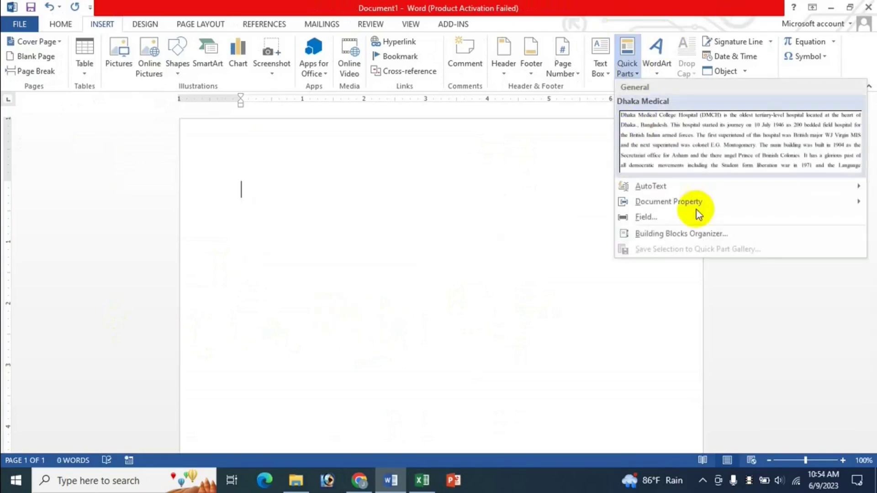
{"action": "left_click", "coordinate": [653, 219]}
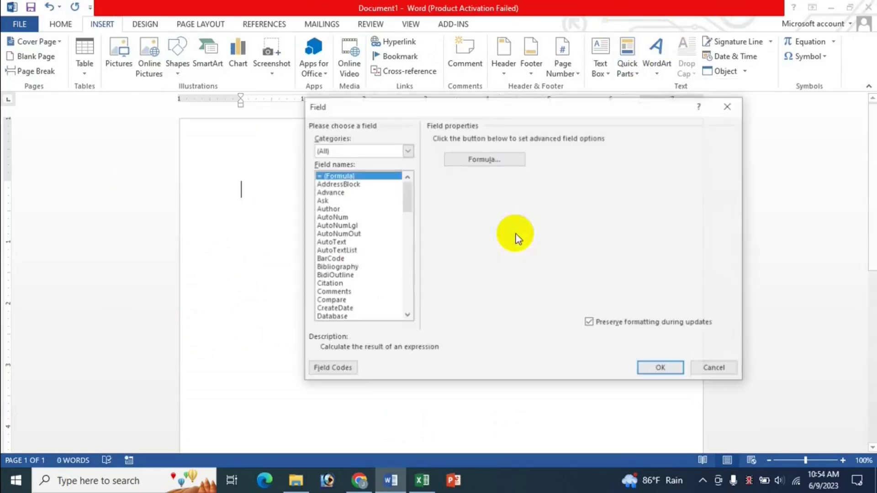
{"action": "left_click", "coordinate": [344, 268]}
{"action": "key", "text": "g"}
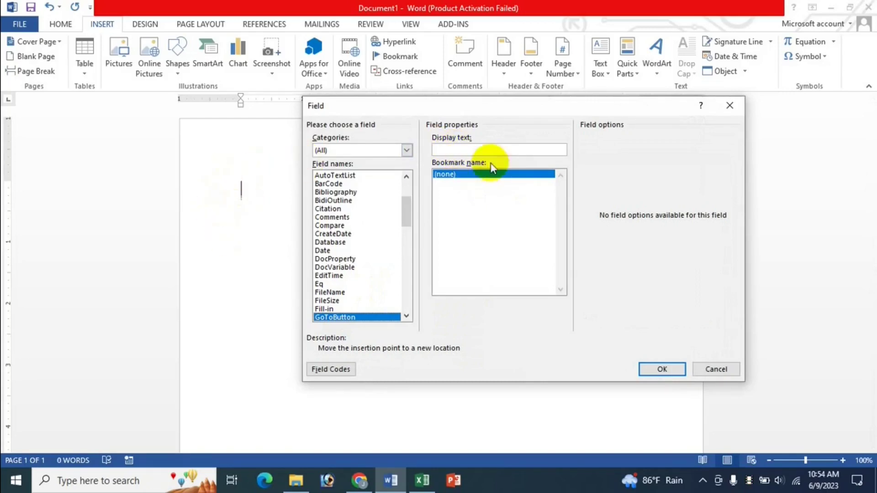
{"action": "left_click", "coordinate": [463, 150]}
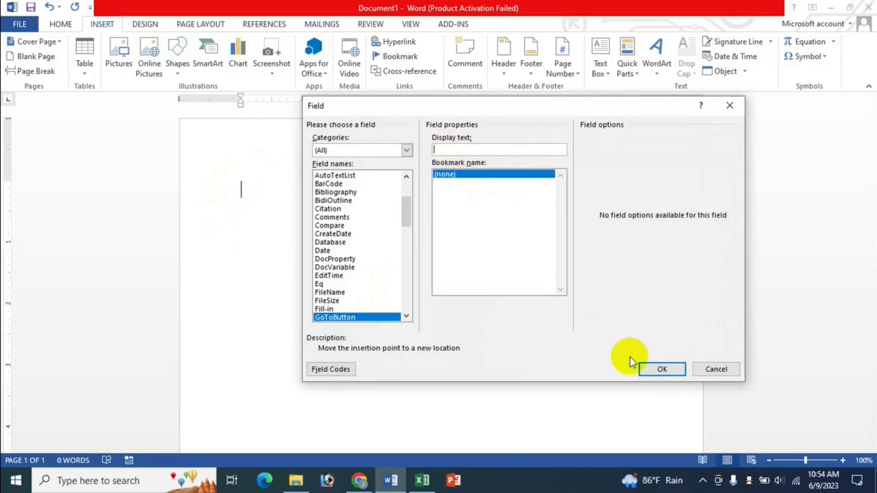
{"action": "left_click", "coordinate": [330, 259]}
{"action": "key", "text": "m"}
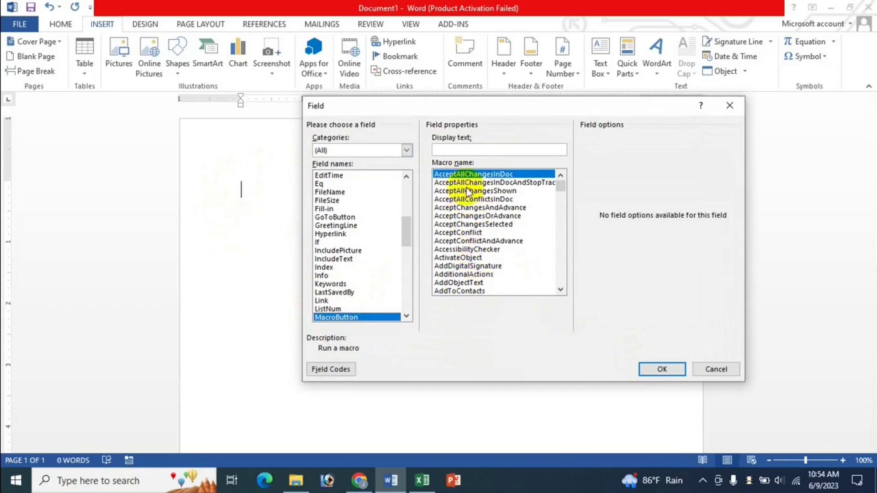
{"action": "left_click", "coordinate": [456, 149]}
{"action": "type", "text": "dfdsfsd"}
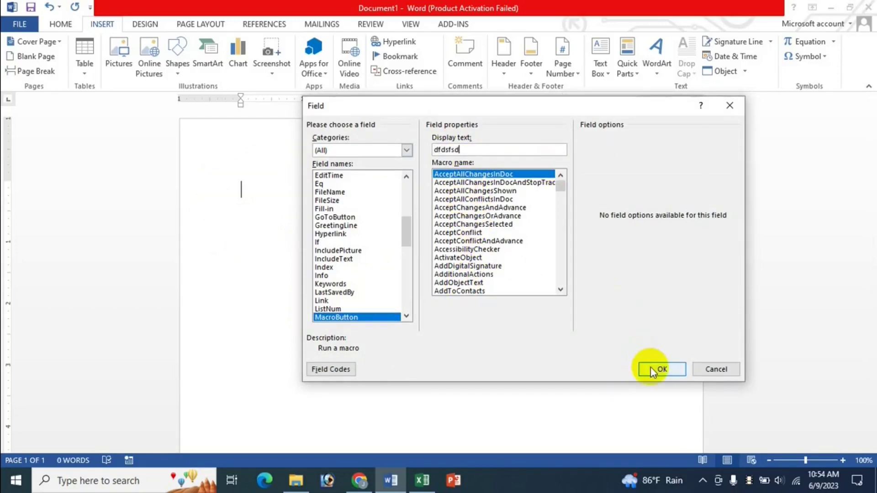
{"action": "left_click", "coordinate": [662, 369]}
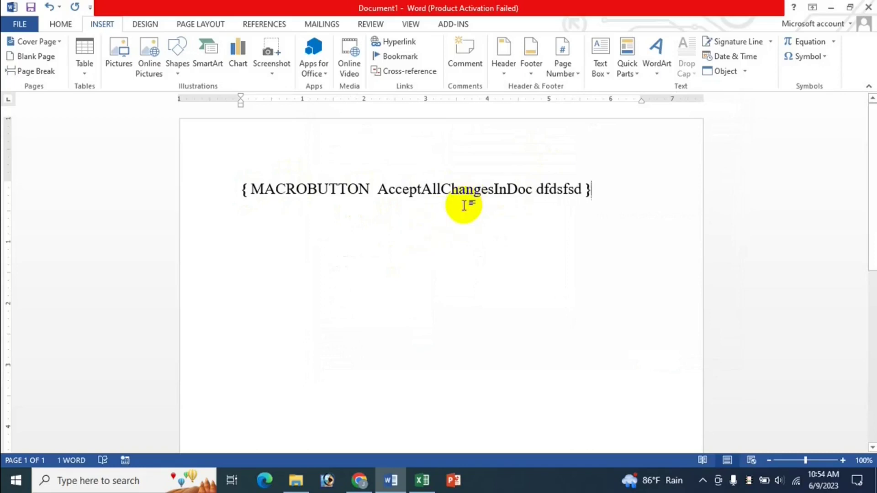
Step: Toggle the MACROBUTTON field to show its 'dfdsfsd' result with Shift+F9, then bring Excel forward
{"action": "left_click", "coordinate": [452, 193]}
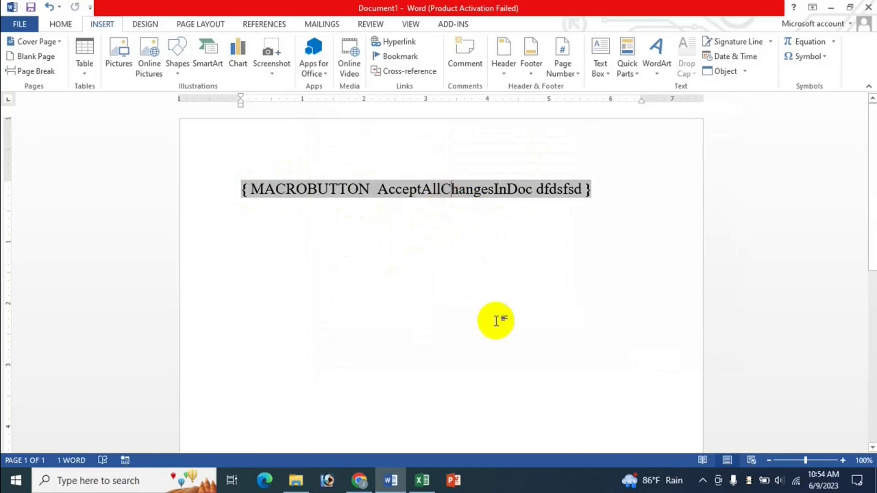
{"action": "key", "text": "shift+F9"}
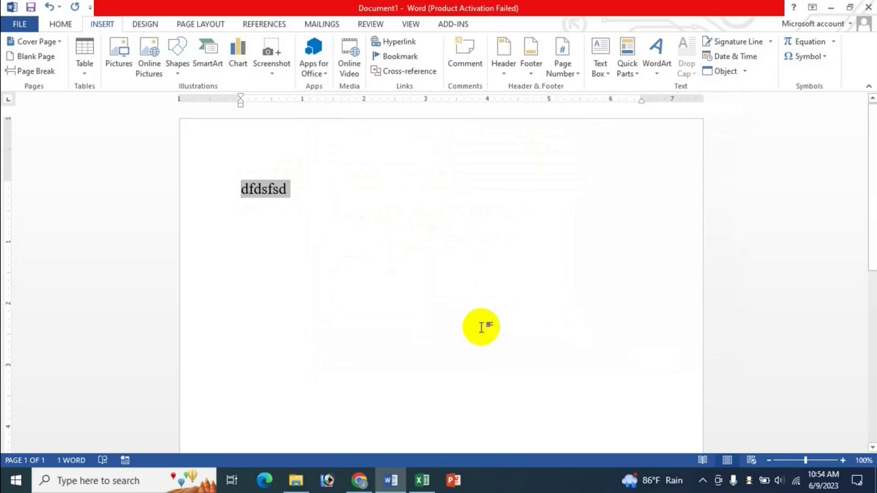
{"action": "left_click", "coordinate": [423, 481]}
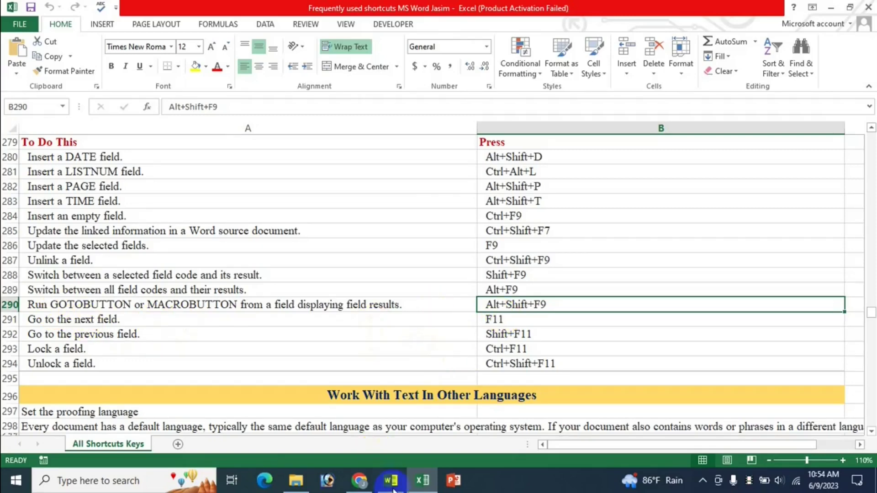
Step: Scroll the Excel shortcut sheet through the field shortcut rows, then bring Word back to the front
{"action": "left_click", "coordinate": [426, 481]}
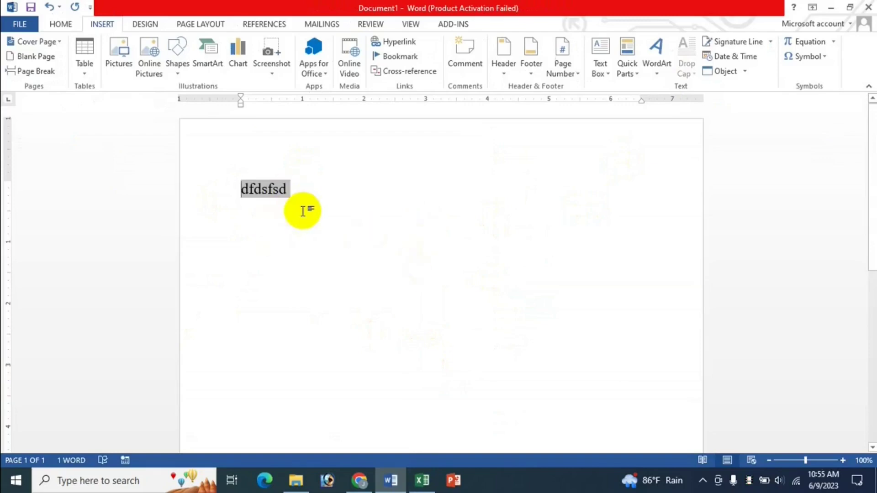
{"action": "left_click", "coordinate": [422, 481]}
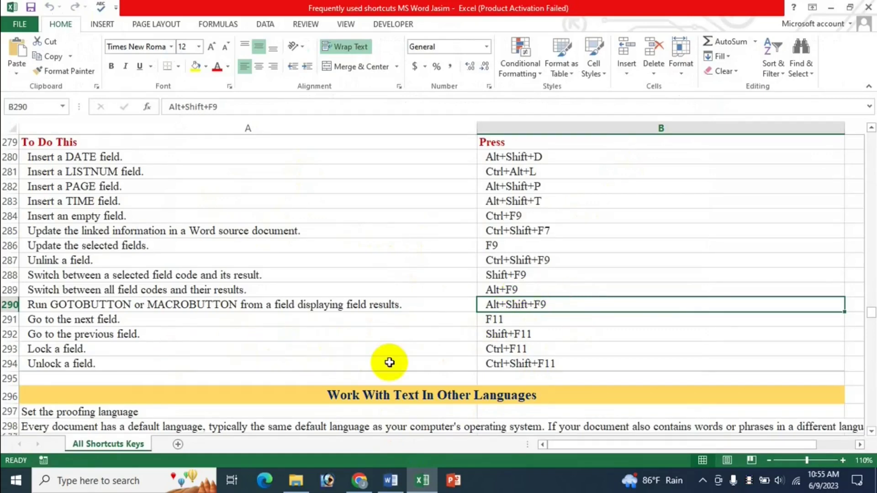
{"action": "scroll", "coordinate": [389, 362], "scroll_direction": "down", "scroll_amount": 1}
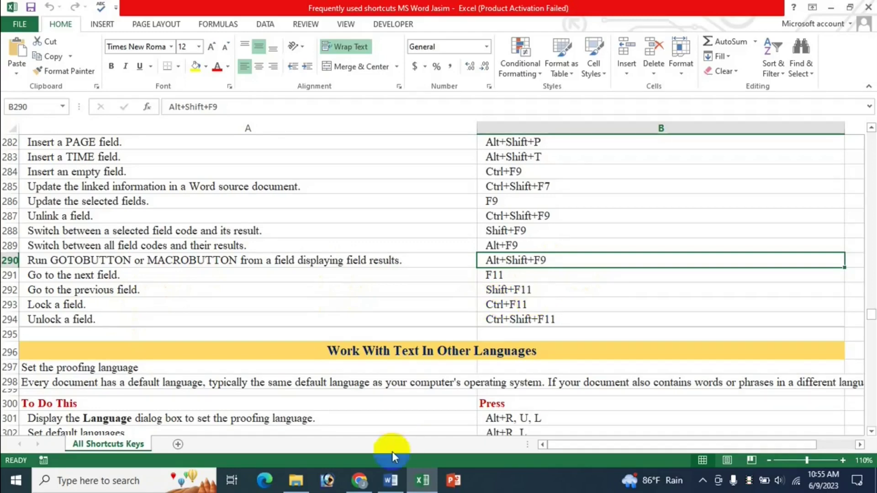
{"action": "left_click", "coordinate": [397, 485]}
Step: Undo twice to restore the three field lines, show them as results 1, A and ~, and select the 1
{"action": "left_click", "coordinate": [389, 481]}
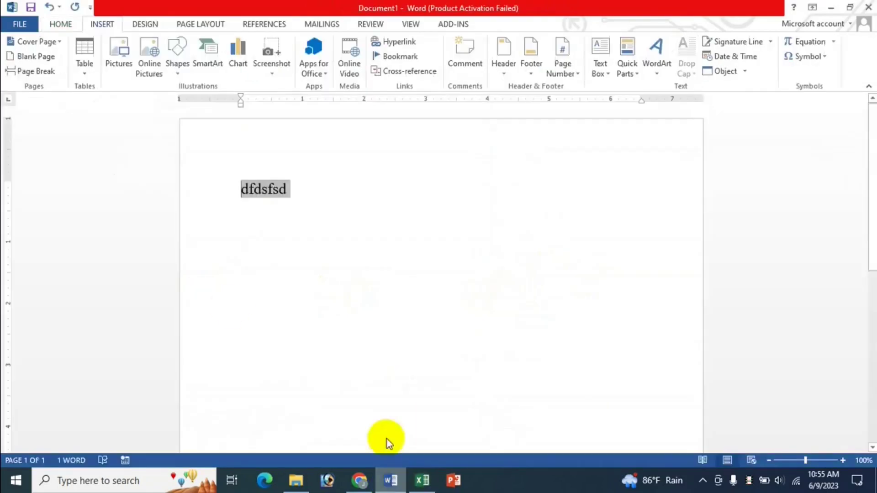
{"action": "key", "text": "ctrl+z"}
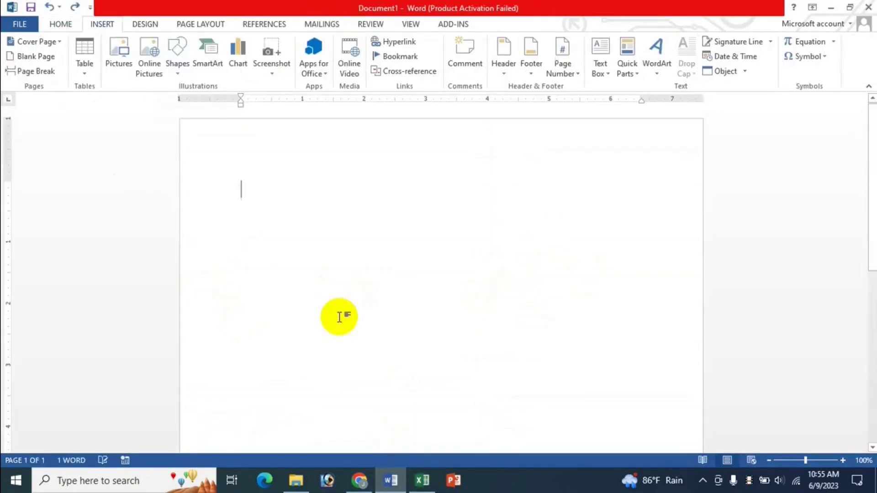
{"action": "key", "text": "ctrl+z"}
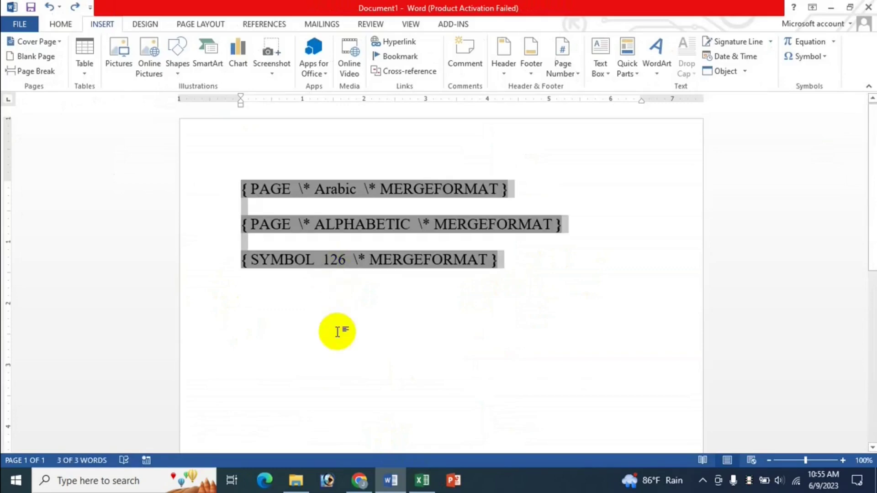
{"action": "key", "text": "shift+F9"}
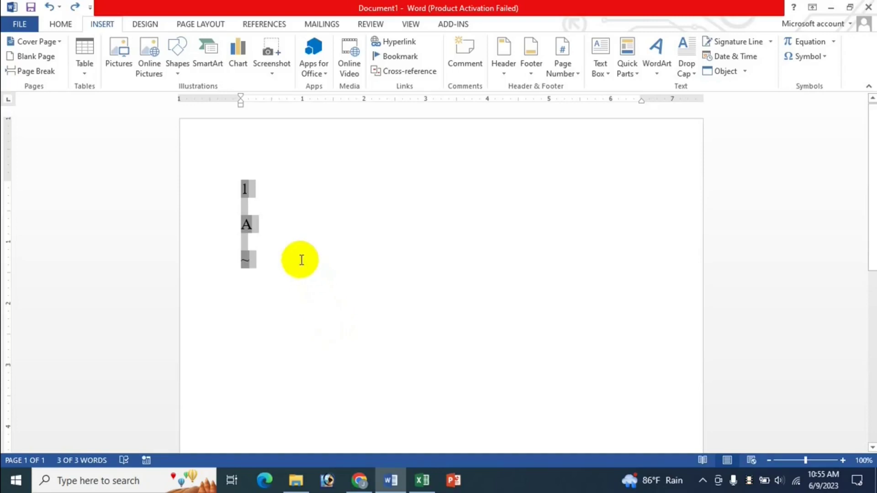
{"action": "left_click", "coordinate": [292, 256]}
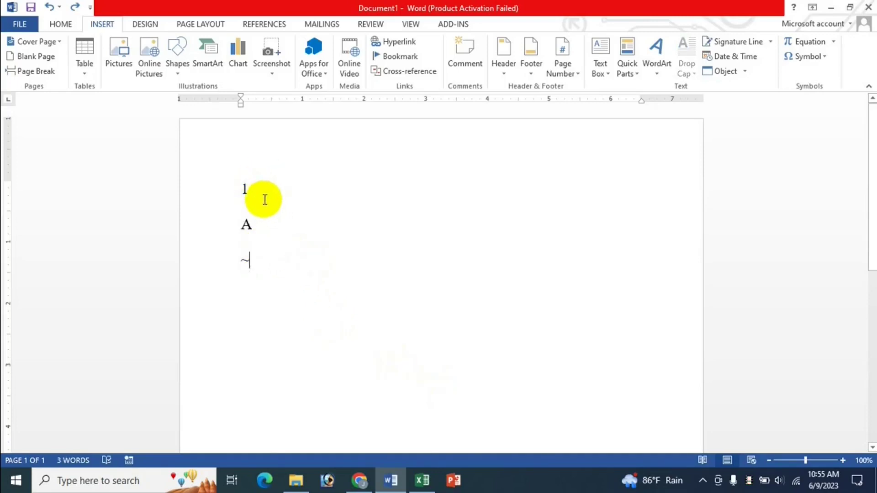
{"action": "double_click", "coordinate": [244, 189]}
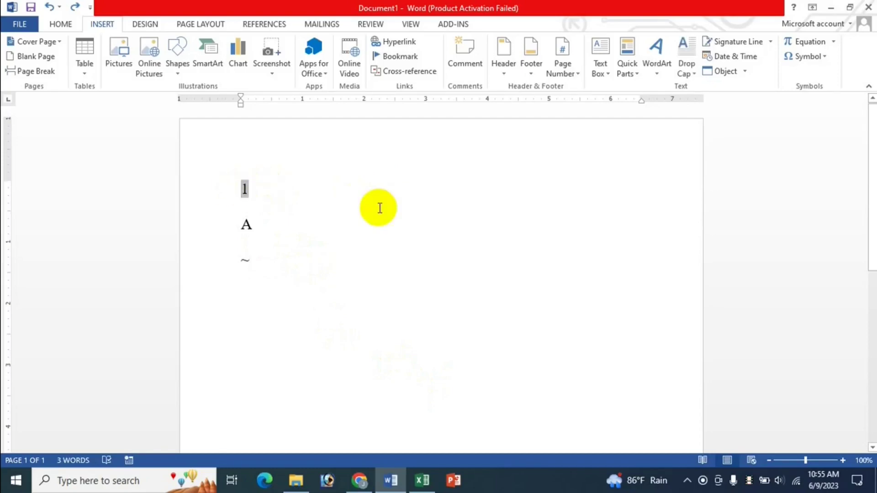
{"action": "left_click", "coordinate": [423, 480]}
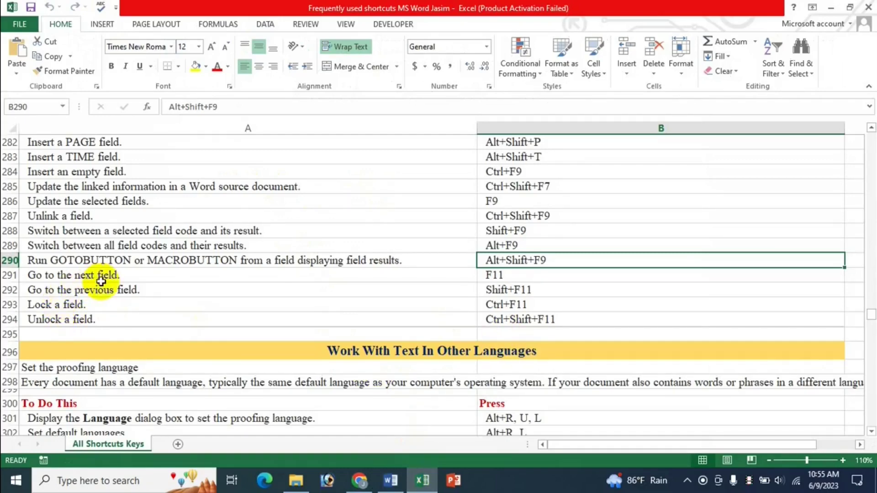
{"action": "left_click", "coordinate": [391, 480]}
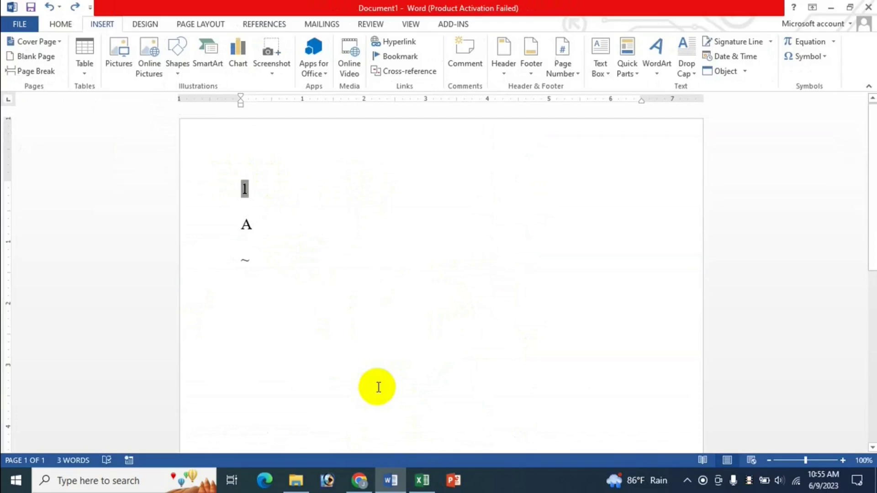
{"action": "key", "text": "Down"}
{"action": "key", "text": "shift+Right"}
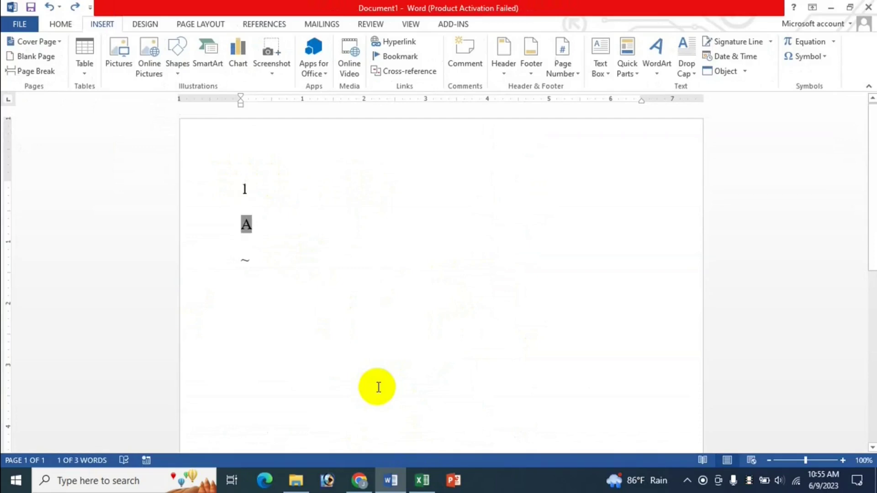
{"action": "key", "text": "Down"}
{"action": "key", "text": "shift+Right"}
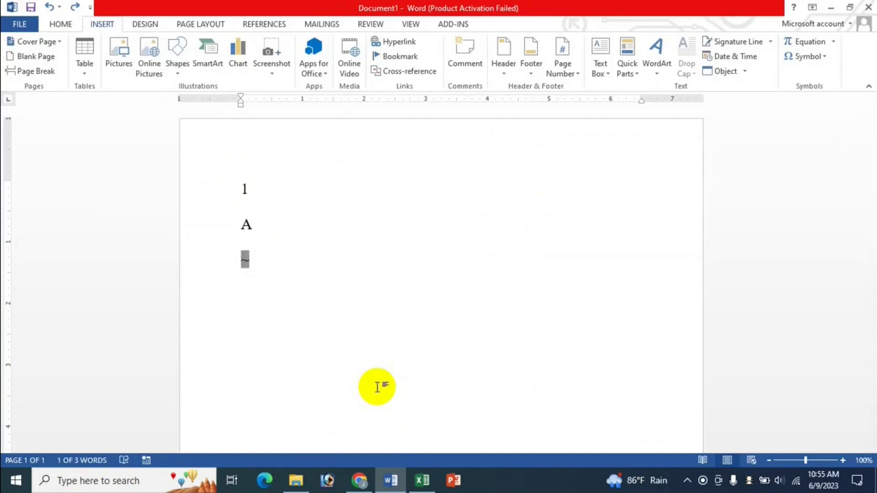
{"action": "left_click", "coordinate": [422, 480]}
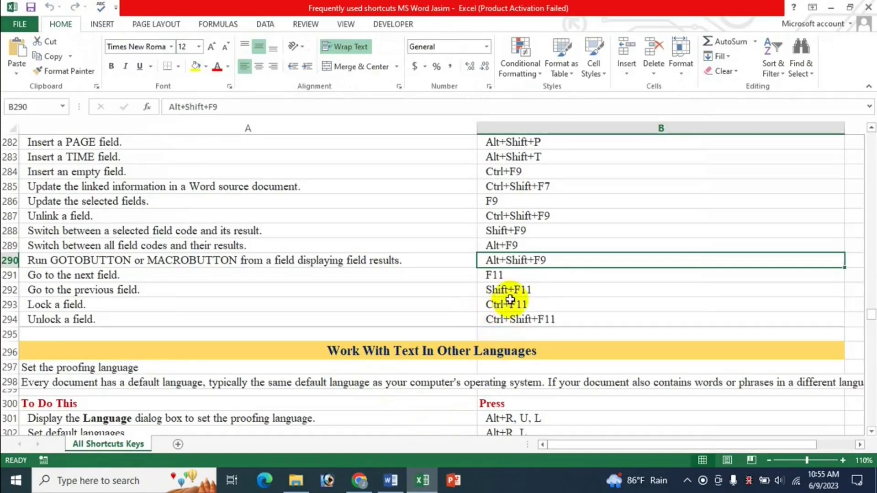
{"action": "left_click", "coordinate": [391, 481]}
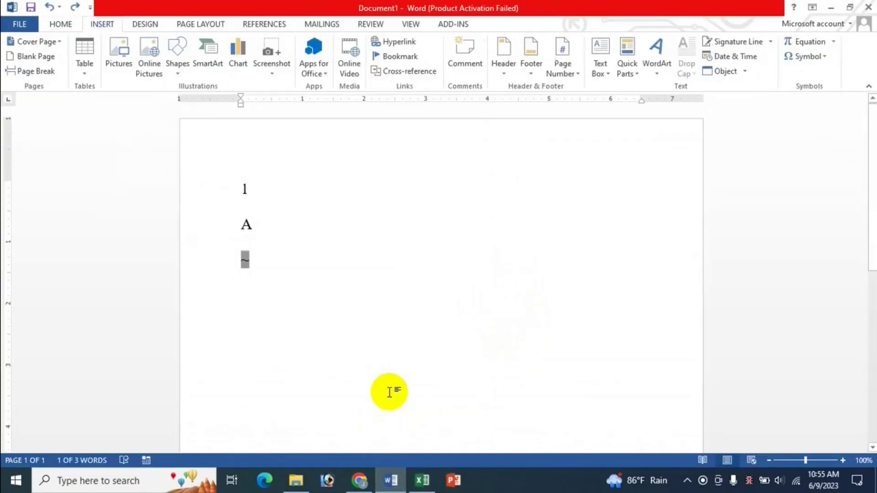
{"action": "key", "text": "Up"}
{"action": "key", "text": "shift+Left"}
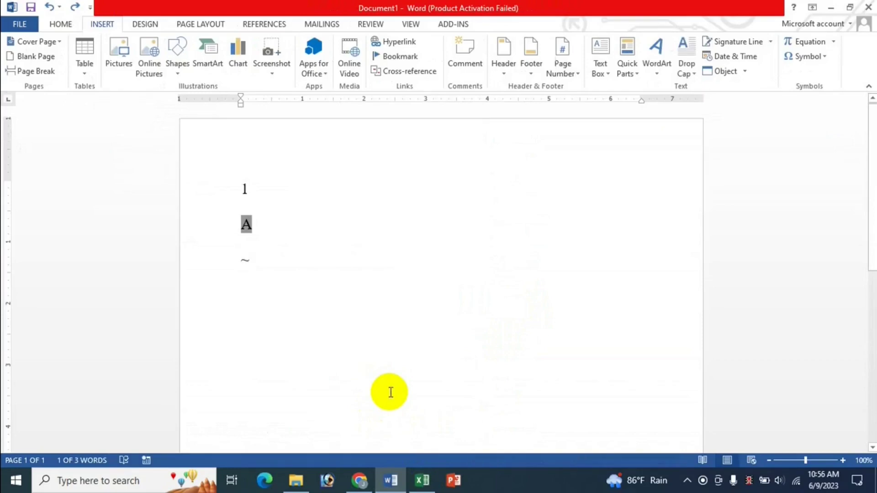
{"action": "key", "text": "Up"}
{"action": "key", "text": "shift+Left"}
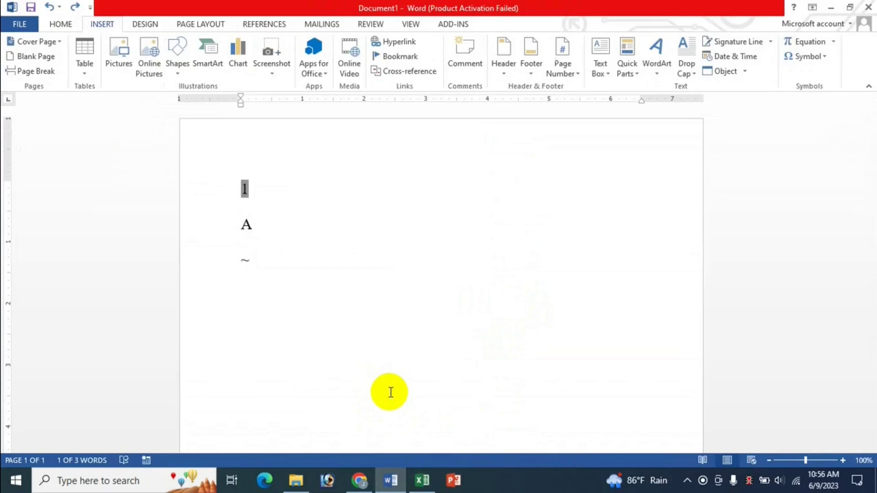
{"action": "key", "text": "Down"}
{"action": "key", "text": "shift+Right"}
{"action": "key", "text": "Down"}
{"action": "key", "text": "shift+Right"}
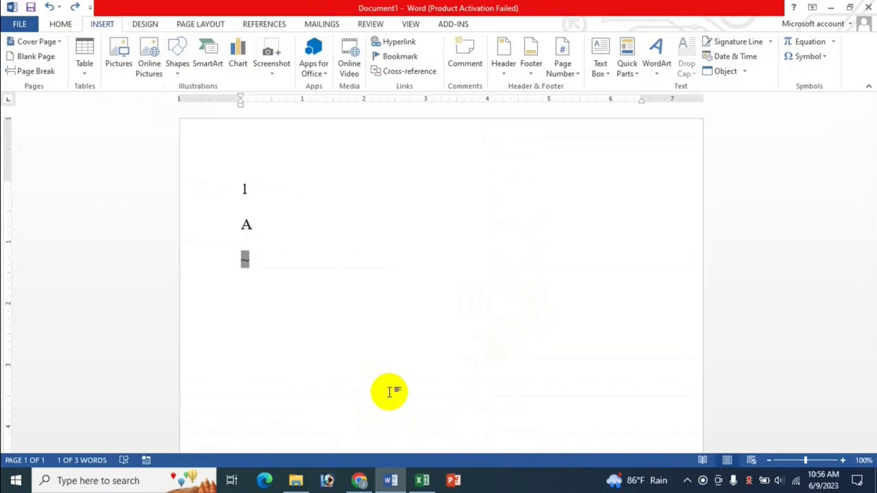
{"action": "key", "text": "Up"}
{"action": "key", "text": "shift+Left"}
{"action": "key", "text": "Up"}
{"action": "key", "text": "shift+Left"}
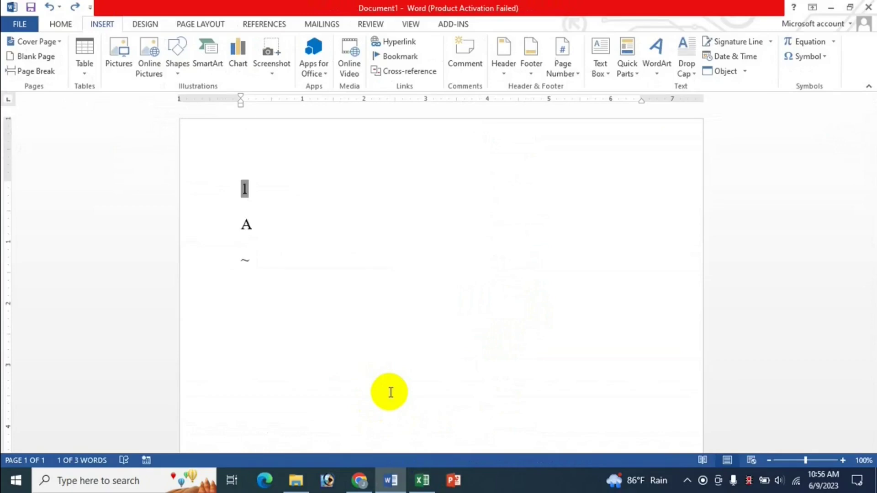
{"action": "left_click", "coordinate": [422, 480]}
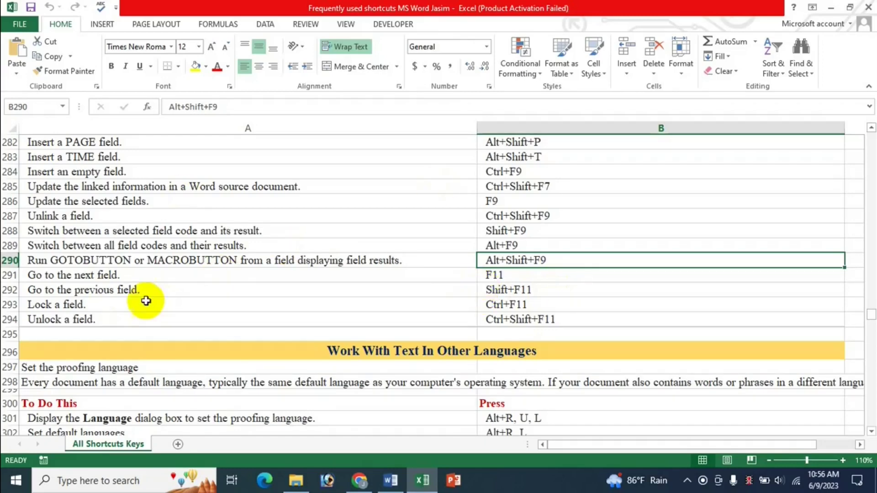
Step: Select the ~ and A field results in the Word document
{"action": "left_click", "coordinate": [391, 480]}
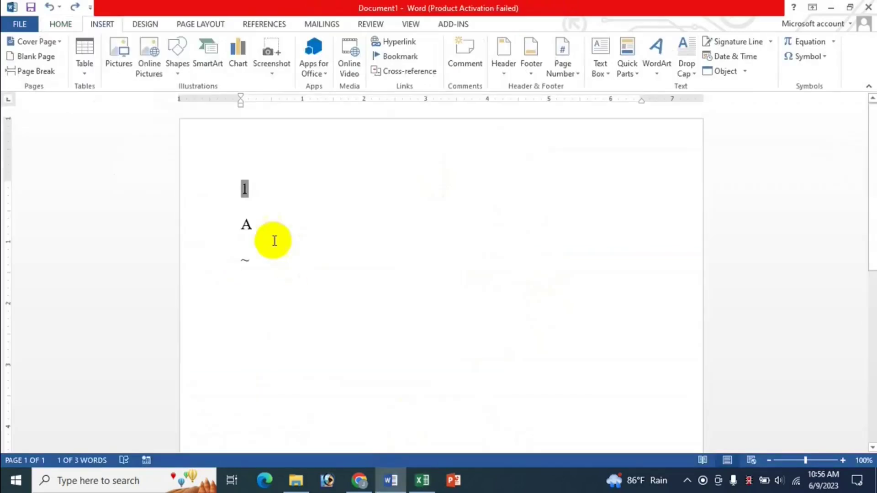
{"action": "double_click", "coordinate": [245, 260]}
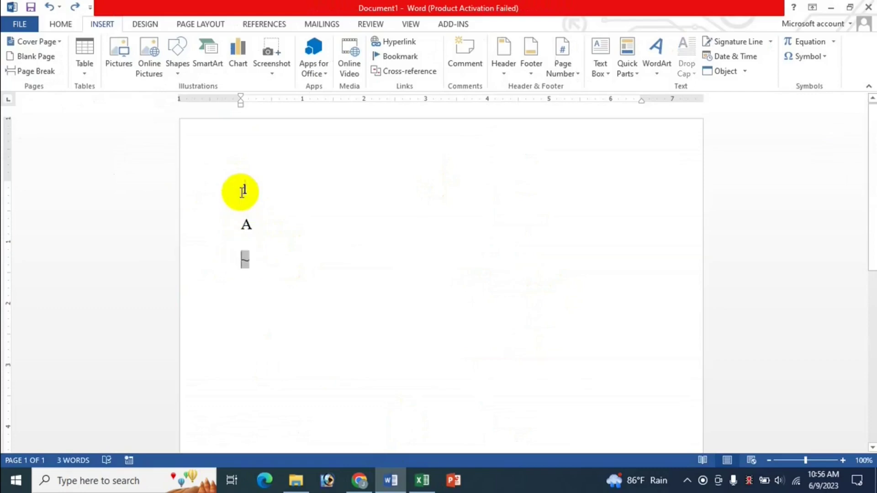
{"action": "double_click", "coordinate": [242, 217]}
{"action": "double_click", "coordinate": [244, 187]}
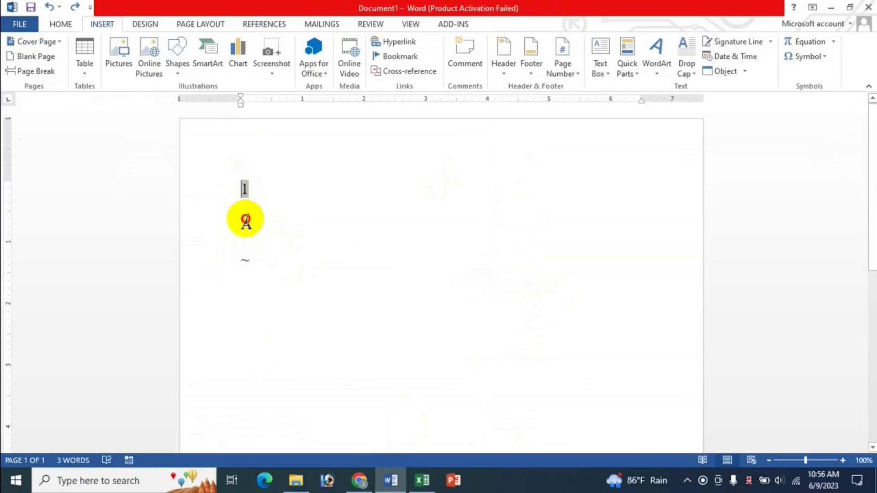
{"action": "double_click", "coordinate": [243, 222]}
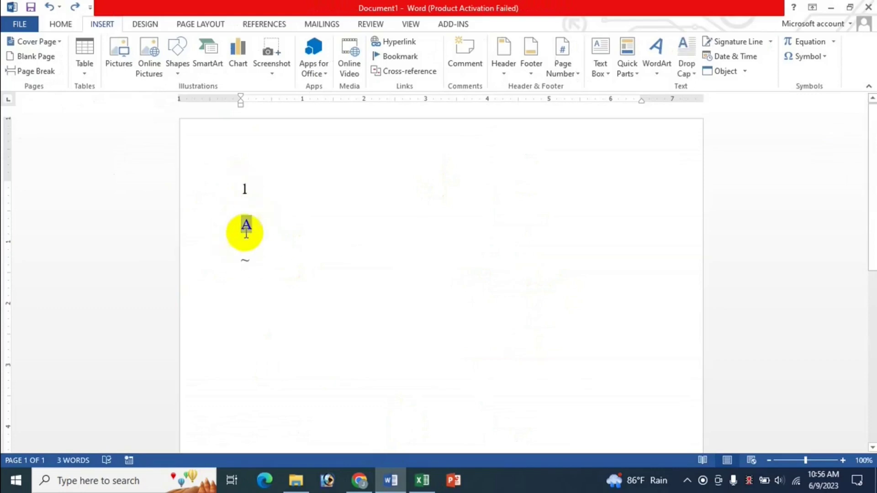
Step: Toggle between Excel and Word, ending on the Excel shortcut list
{"action": "left_click", "coordinate": [423, 481]}
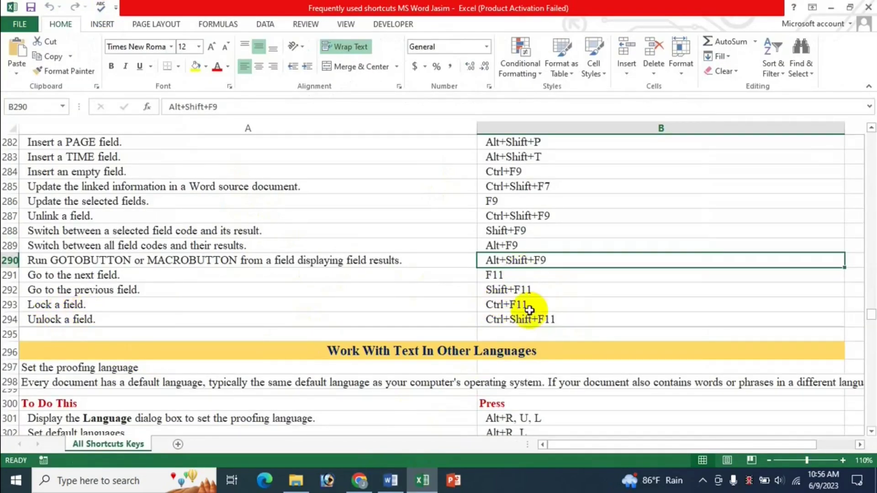
{"action": "left_click", "coordinate": [391, 480]}
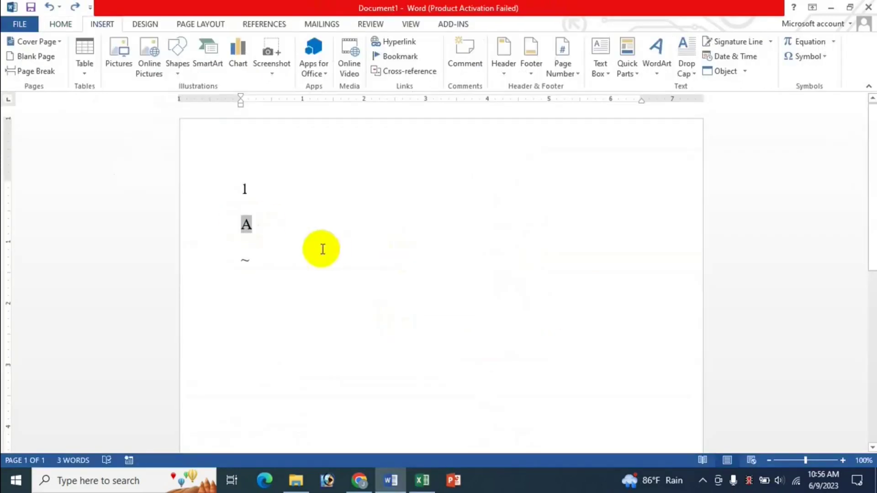
{"action": "left_click", "coordinate": [422, 480]}
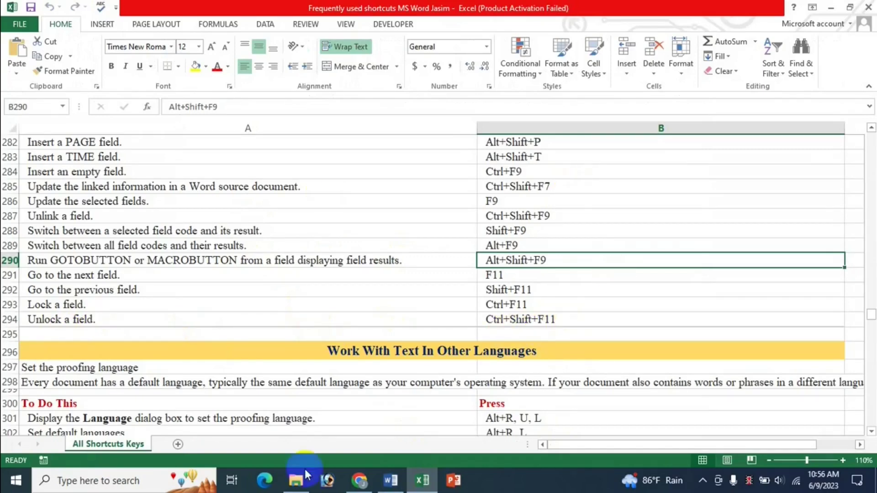
{"action": "left_click", "coordinate": [390, 480]}
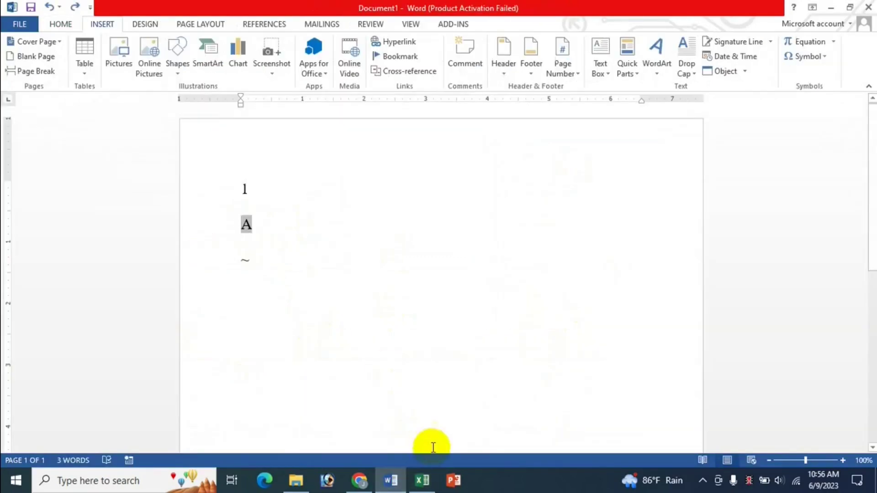
{"action": "left_click", "coordinate": [422, 480]}
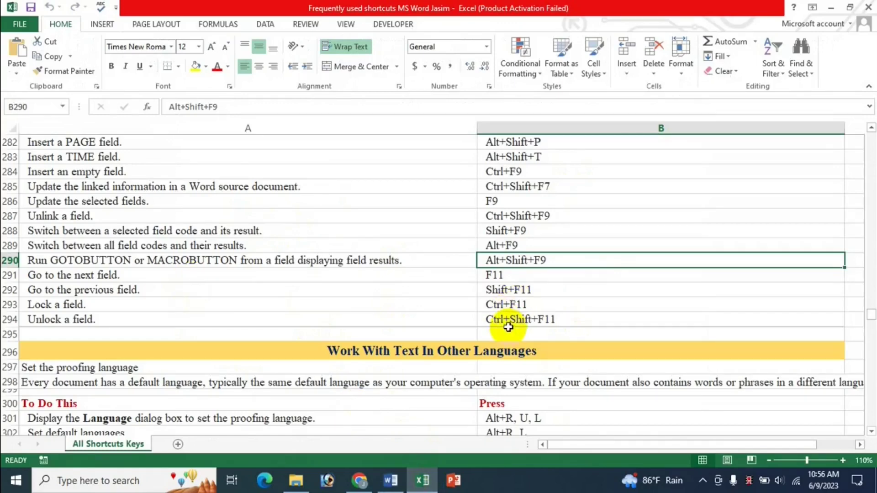
{"action": "scroll", "coordinate": [554, 263], "scroll_direction": "up", "scroll_amount": 2}
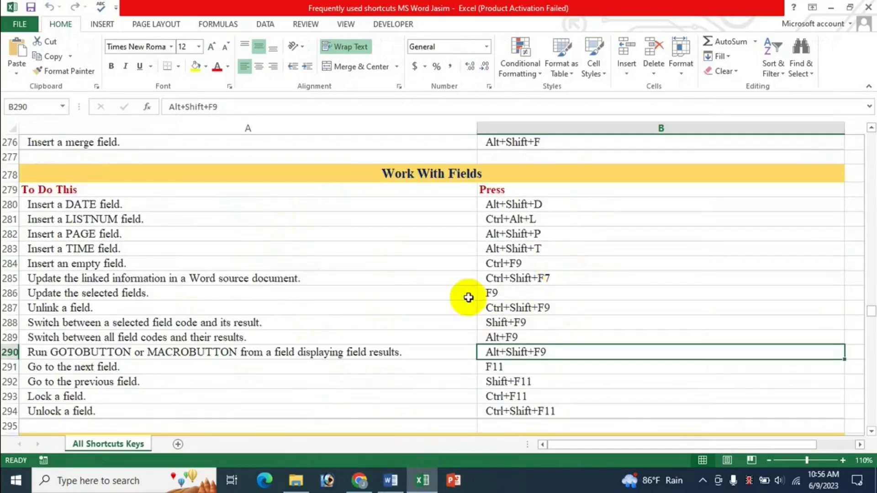
{"action": "scroll", "coordinate": [529, 354], "scroll_direction": "up", "scroll_amount": 3}
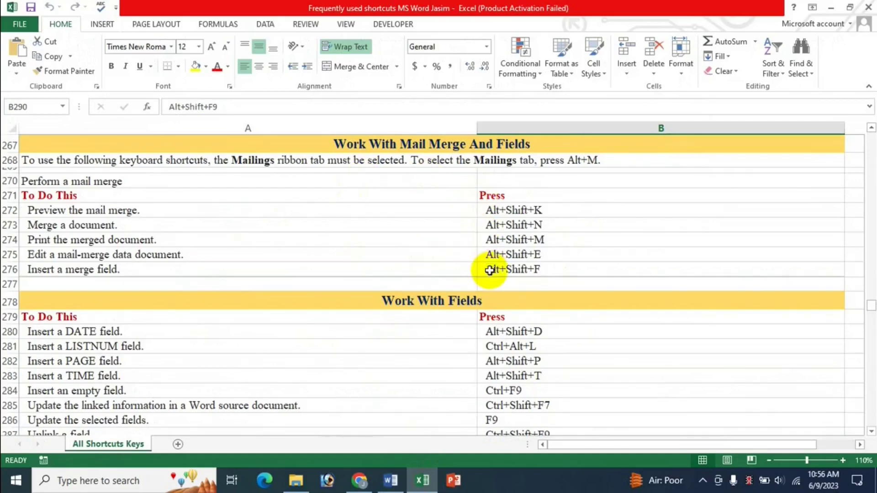
{"action": "scroll", "coordinate": [489, 271], "scroll_direction": "down", "scroll_amount": 1}
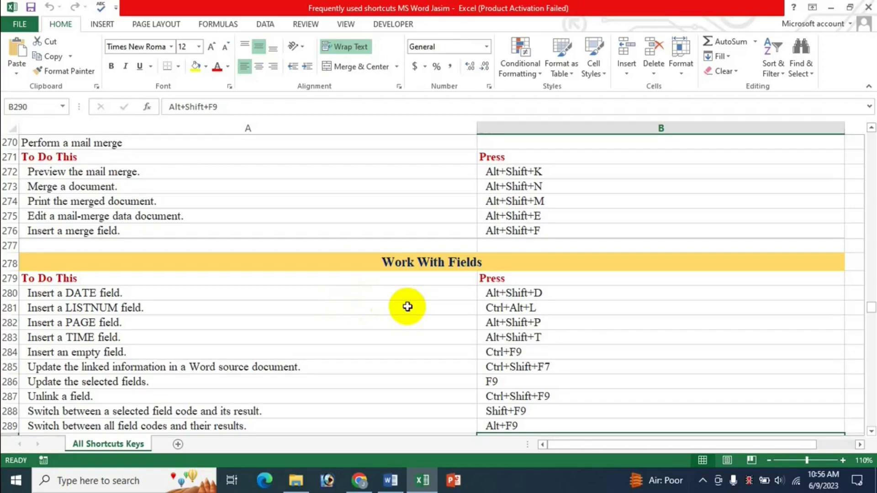
{"action": "scroll", "coordinate": [407, 306], "scroll_direction": "down", "scroll_amount": 1}
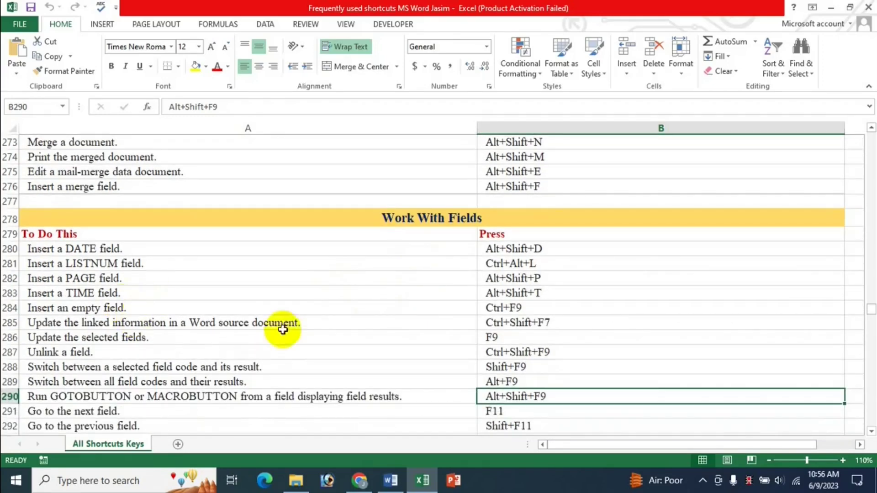
{"action": "scroll", "coordinate": [435, 364], "scroll_direction": "down", "scroll_amount": 1}
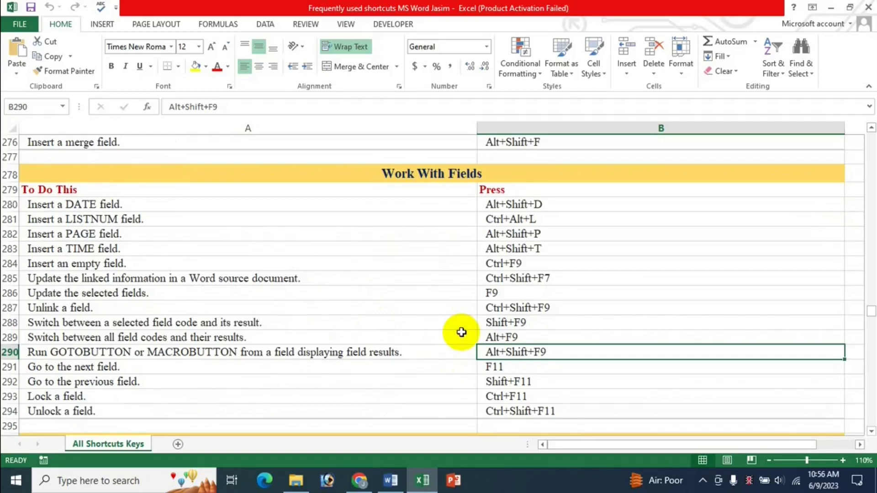
{"action": "scroll", "coordinate": [436, 317], "scroll_direction": "up", "scroll_amount": 2}
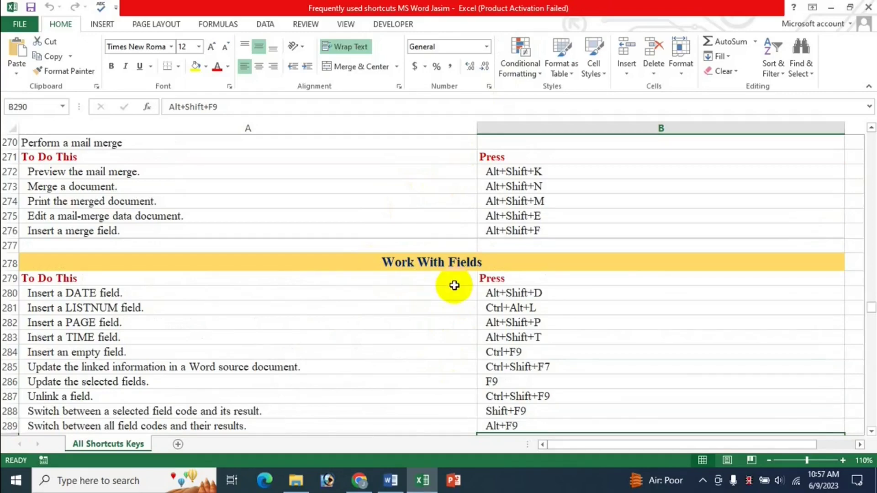
{"action": "scroll", "coordinate": [475, 202], "scroll_direction": "down", "scroll_amount": 3}
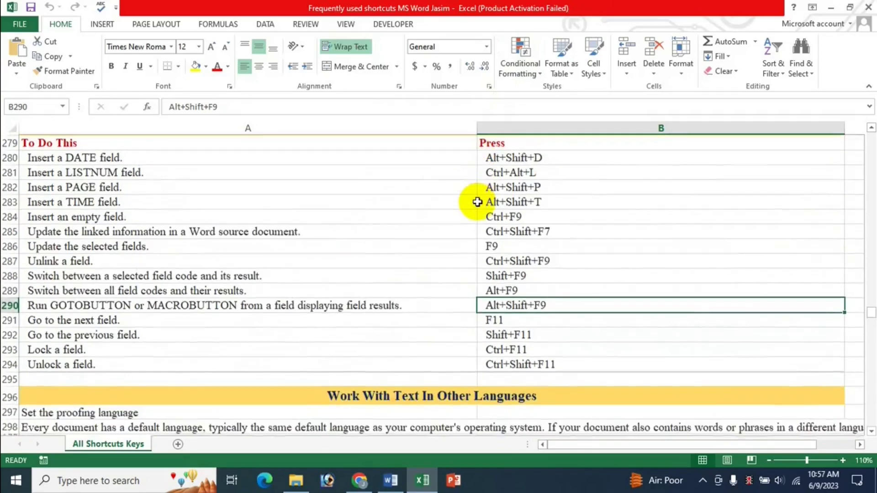
{"action": "scroll", "coordinate": [476, 201], "scroll_direction": "down", "scroll_amount": 2}
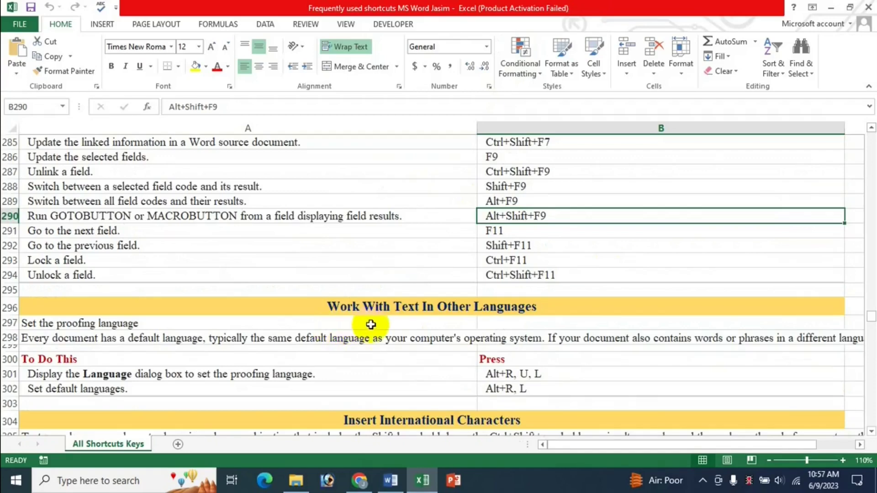
{"action": "scroll", "coordinate": [597, 329], "scroll_direction": "down", "scroll_amount": 1}
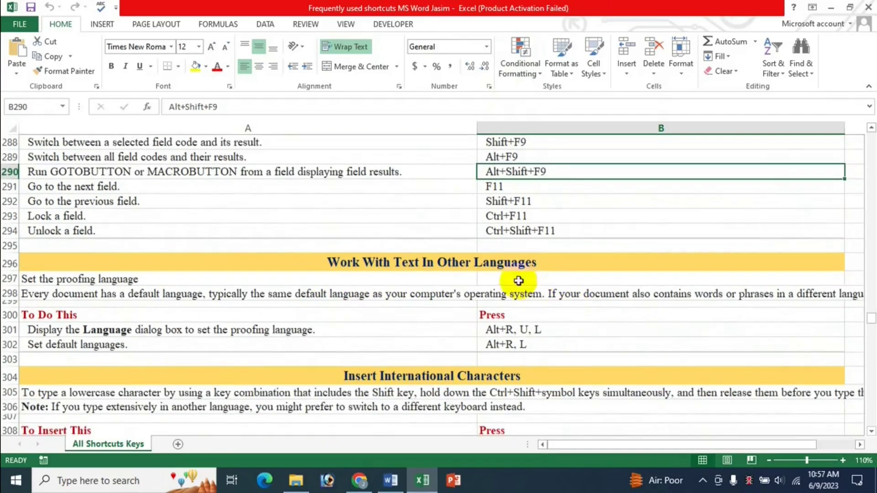
{"action": "scroll", "coordinate": [627, 342], "scroll_direction": "down", "scroll_amount": 3}
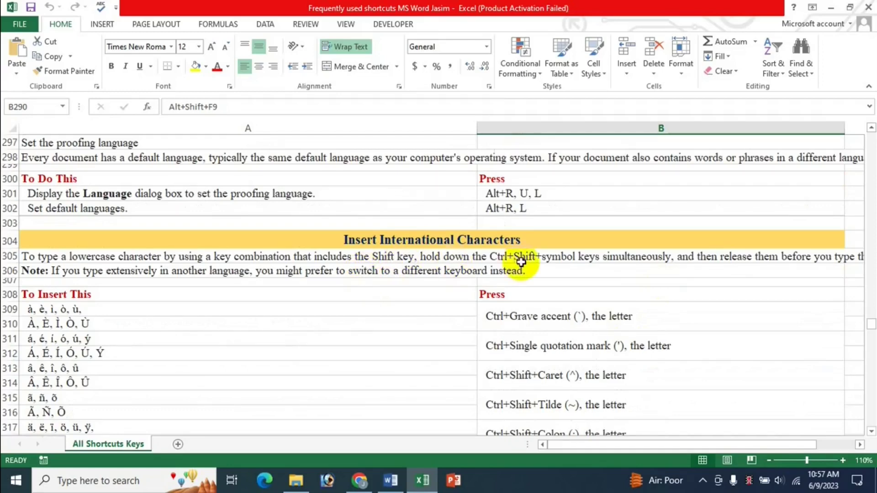
{"action": "scroll", "coordinate": [524, 270], "scroll_direction": "down", "scroll_amount": 1}
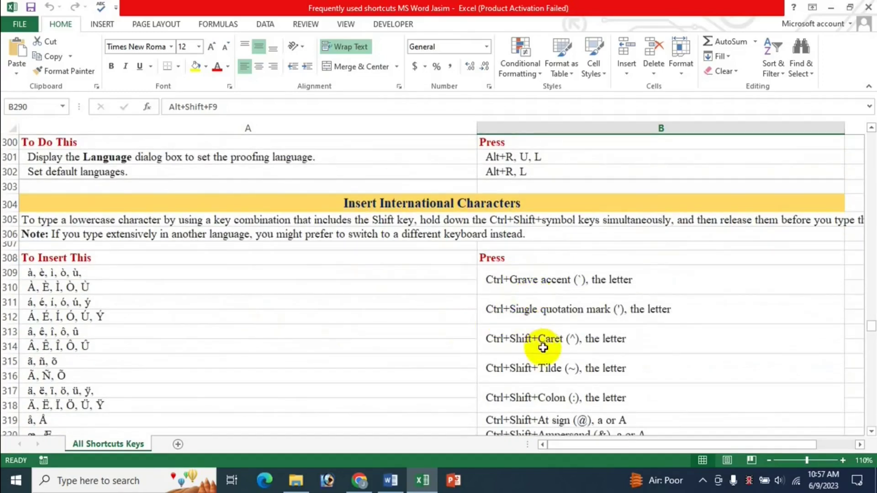
{"action": "scroll", "coordinate": [457, 336], "scroll_direction": "down", "scroll_amount": 2}
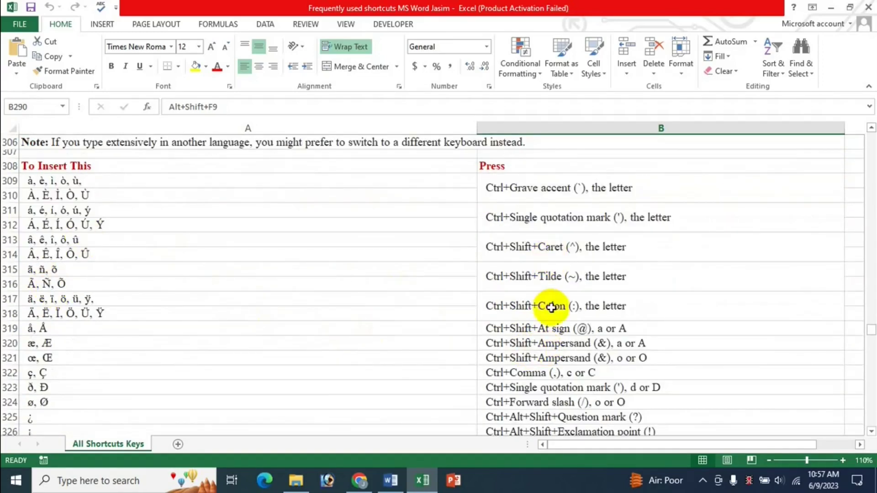
{"action": "scroll", "coordinate": [553, 307], "scroll_direction": "down", "scroll_amount": 3}
{"action": "scroll", "coordinate": [552, 308], "scroll_direction": "up", "scroll_amount": 8}
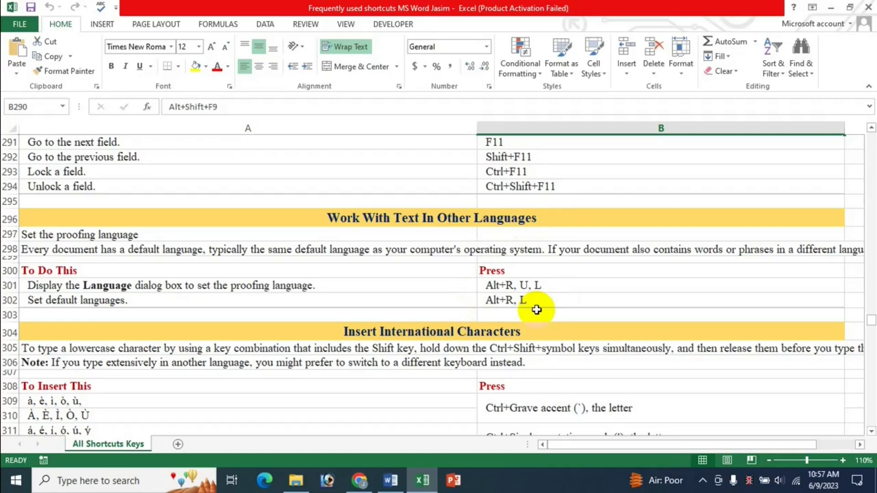
{"action": "scroll", "coordinate": [537, 310], "scroll_direction": "up", "scroll_amount": 5}
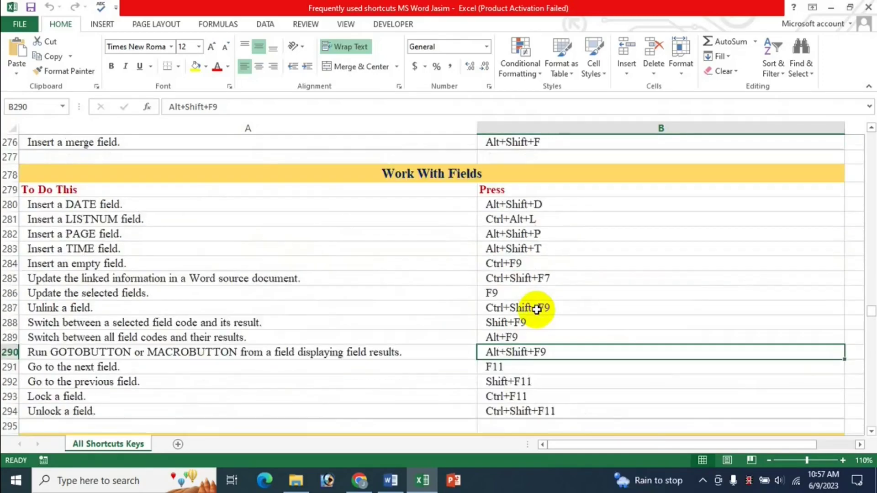
{"action": "scroll", "coordinate": [537, 310], "scroll_direction": "up", "scroll_amount": 4}
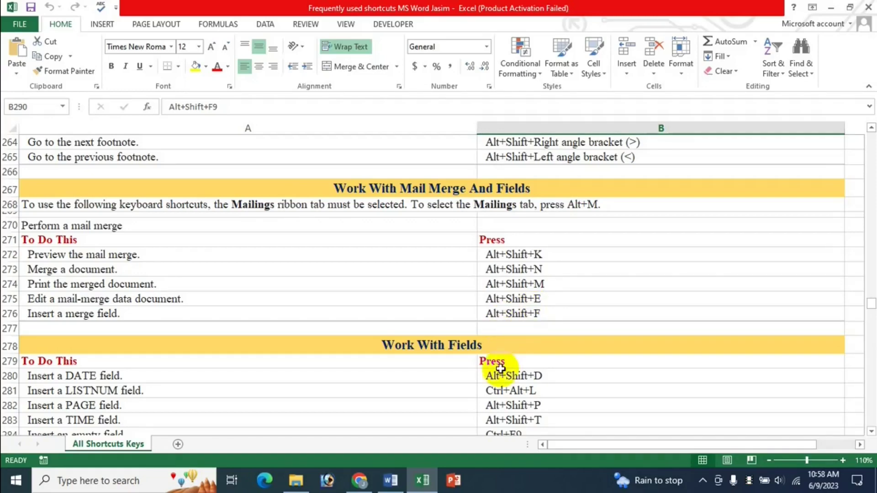
{"action": "left_click", "coordinate": [397, 485]}
{"action": "left_click", "coordinate": [360, 481]}
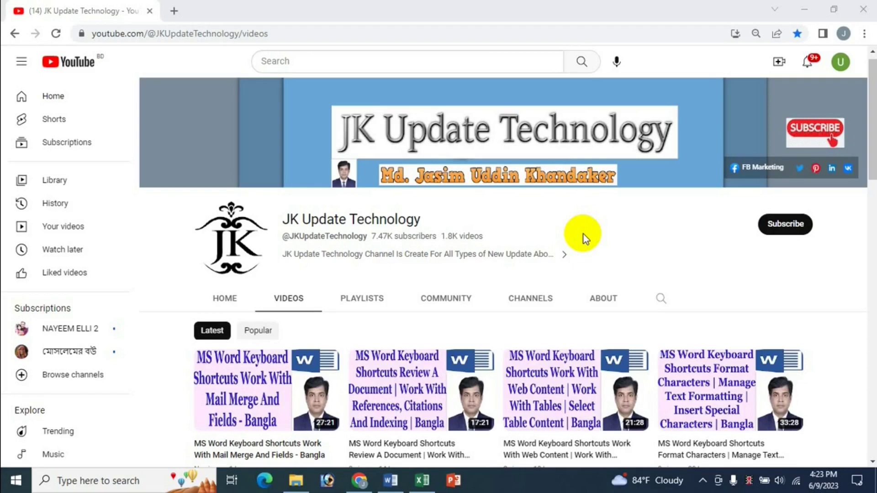
{"action": "left_click", "coordinate": [422, 479]}
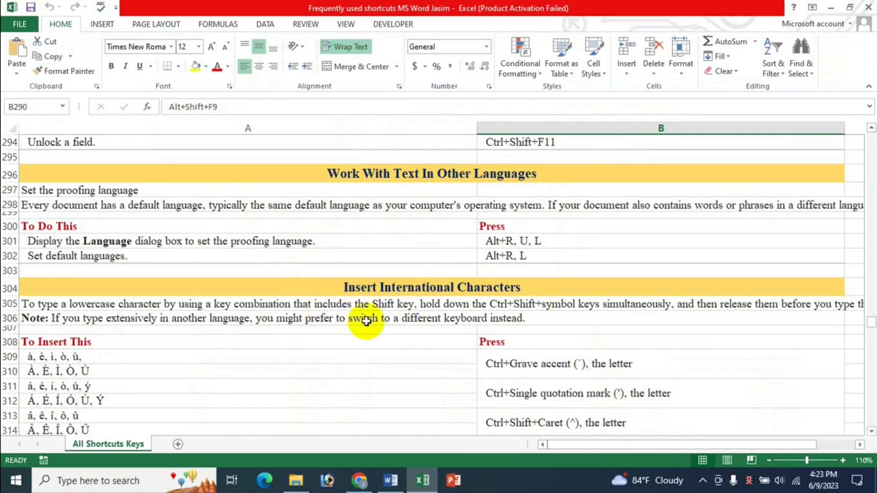
{"action": "scroll", "coordinate": [502, 290], "scroll_direction": "up", "scroll_amount": 3}
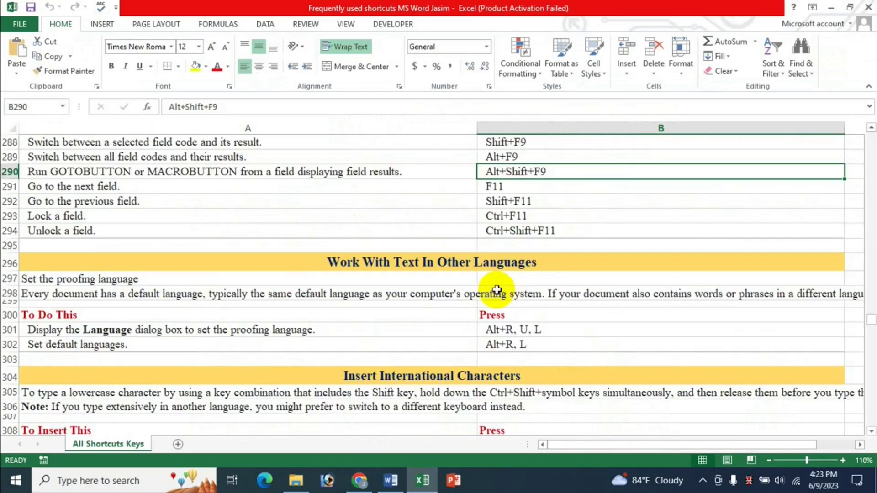
{"action": "scroll", "coordinate": [466, 292], "scroll_direction": "up", "scroll_amount": 2}
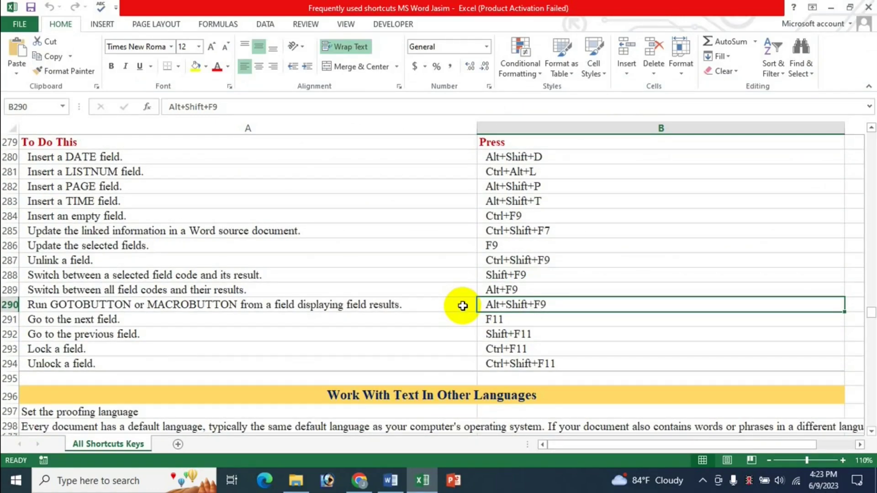
{"action": "left_click", "coordinate": [361, 480]}
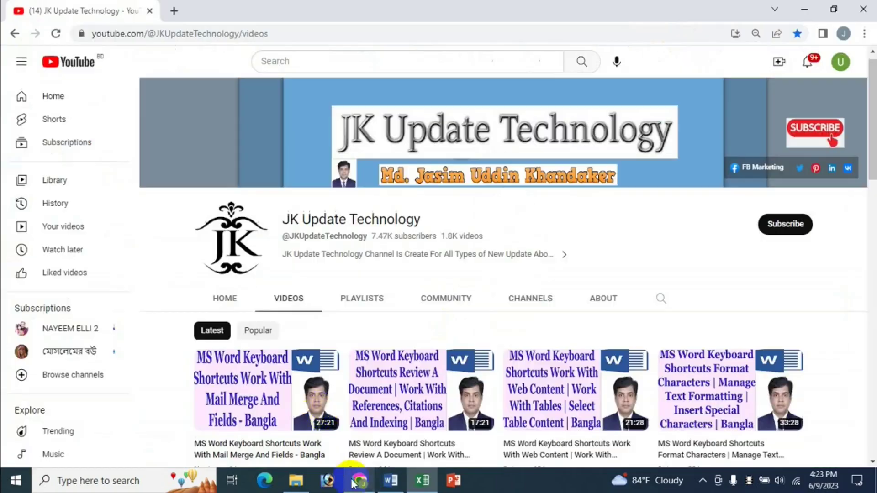
{"action": "scroll", "coordinate": [718, 248], "scroll_direction": "down", "scroll_amount": 4}
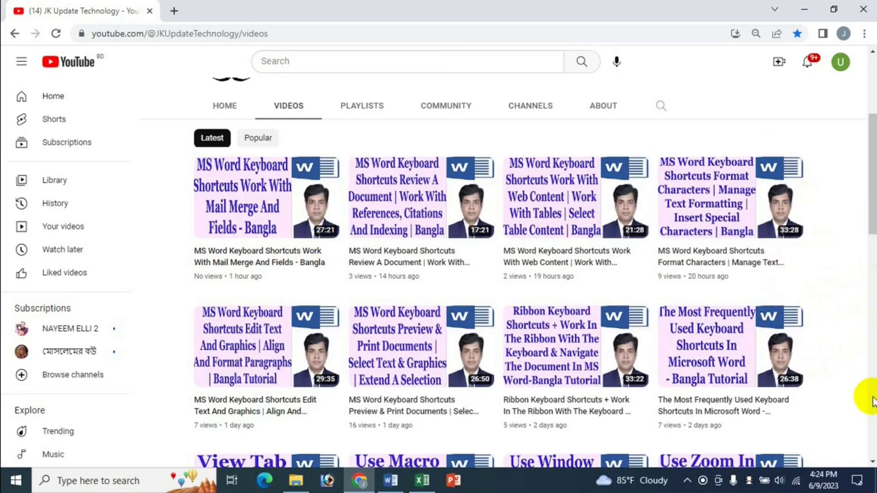
{"action": "scroll", "coordinate": [870, 396], "scroll_direction": "up", "scroll_amount": 3}
{"action": "left_click", "coordinate": [422, 481]}
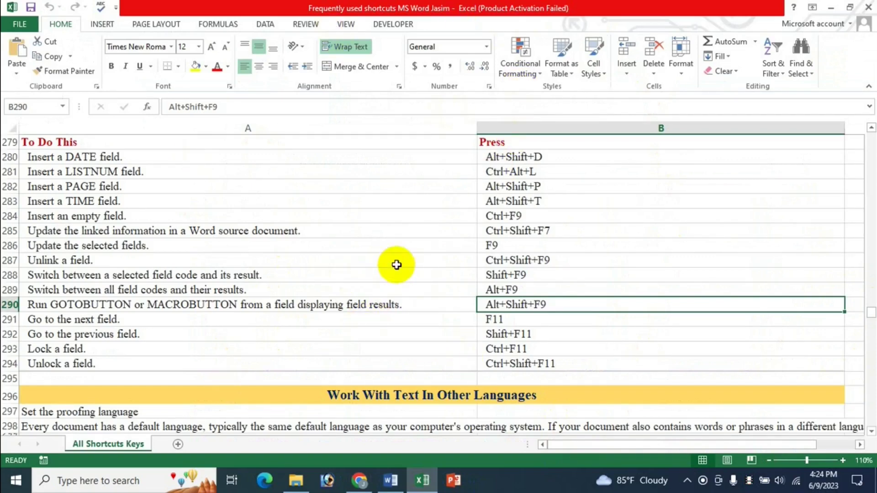
{"action": "scroll", "coordinate": [396, 265], "scroll_direction": "down", "scroll_amount": 2}
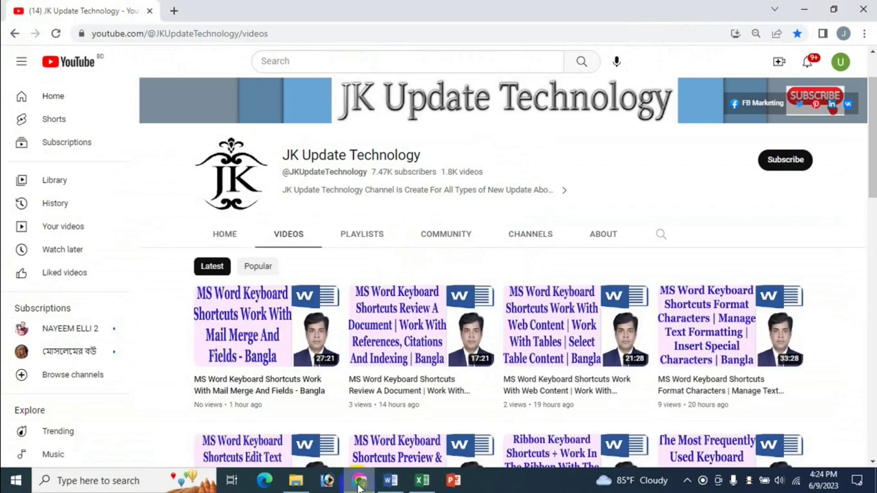
{"action": "left_click", "coordinate": [360, 480]}
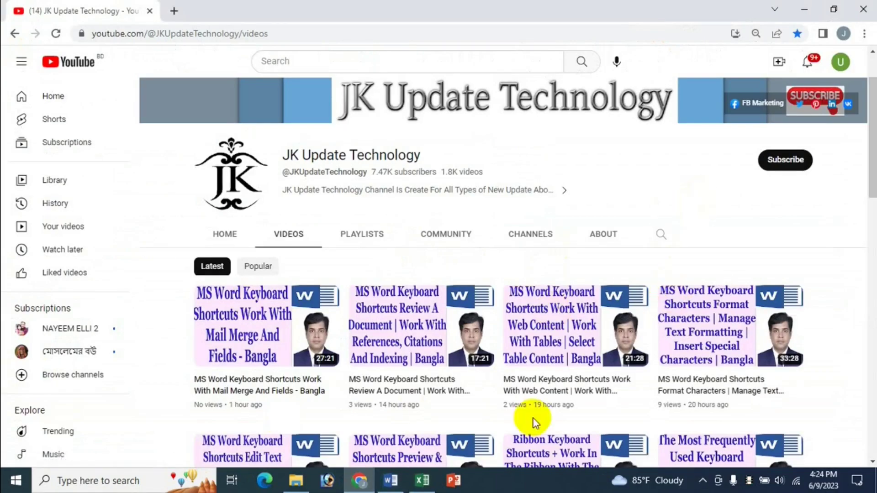
{"action": "left_click", "coordinate": [422, 480]}
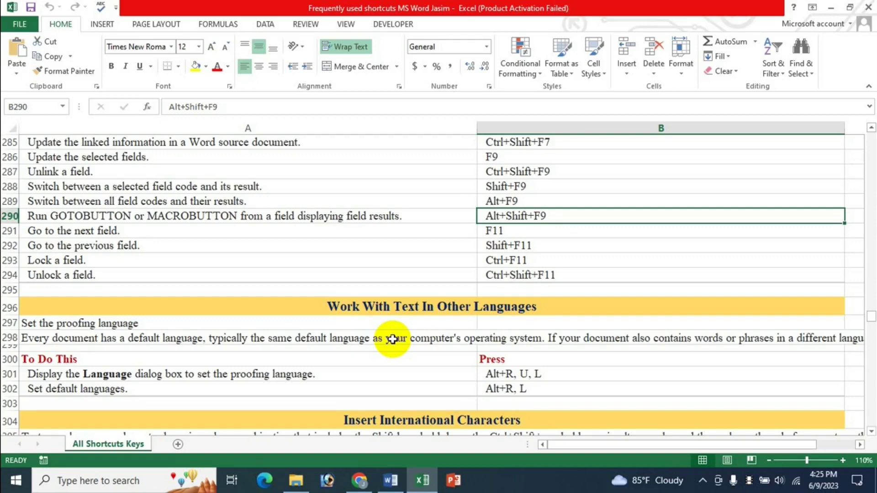
Step: Scroll the Excel sheet down to the Insert International Characters shortcut rows
{"action": "scroll", "coordinate": [502, 304], "scroll_direction": "down", "scroll_amount": 2}
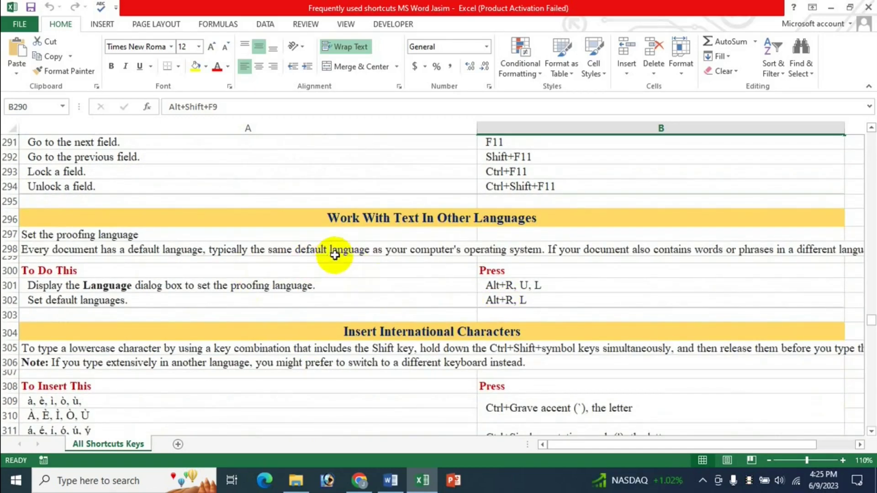
{"action": "scroll", "coordinate": [496, 272], "scroll_direction": "down", "scroll_amount": 1}
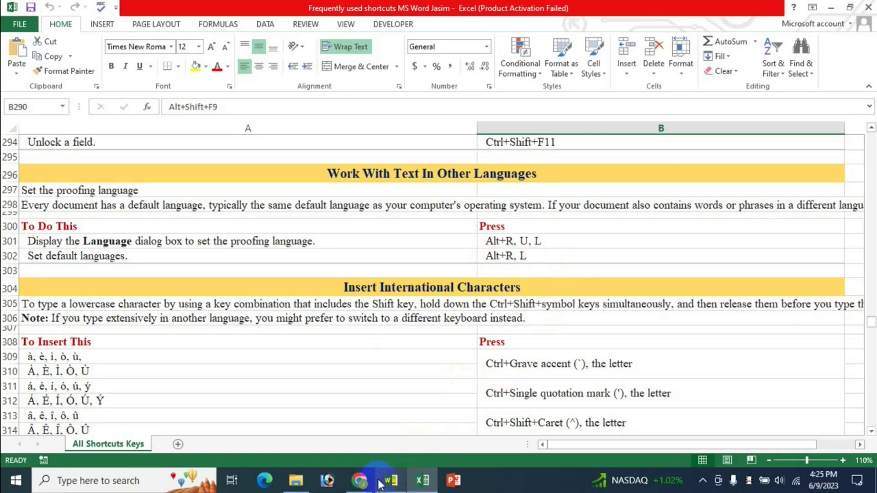
Step: Open the Language dialog in the blank Word document, showing English (United States) as proofing language
{"action": "left_click", "coordinate": [392, 482]}
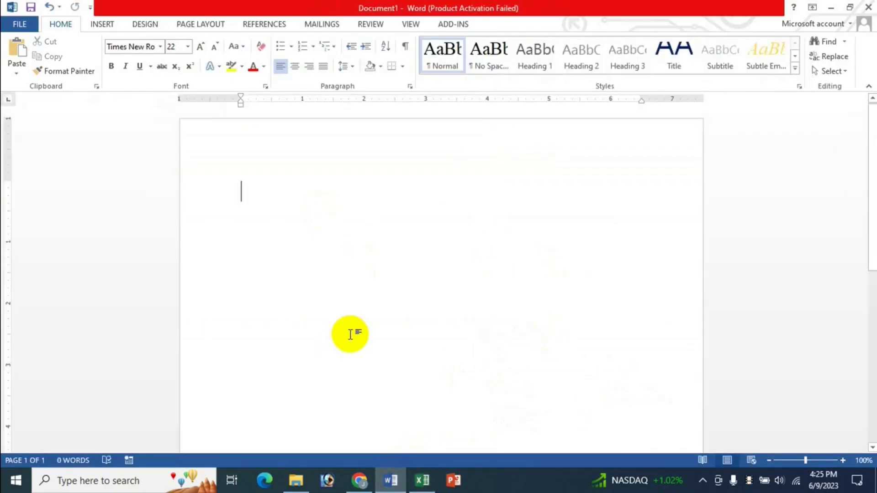
{"action": "key", "text": "alt+r"}
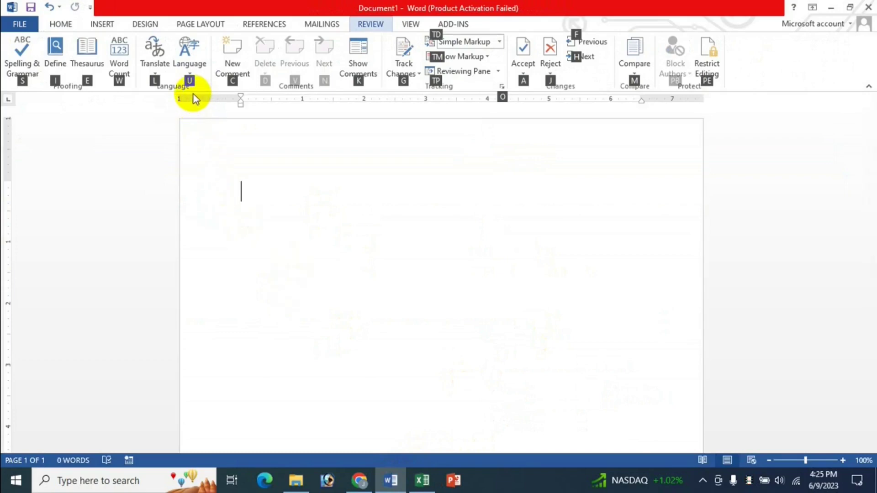
{"action": "key", "text": "u"}
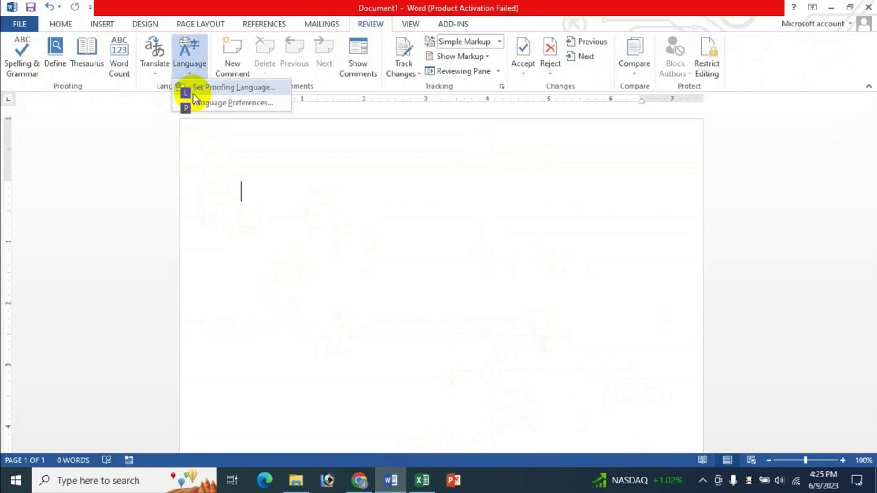
{"action": "left_click", "coordinate": [151, 25]}
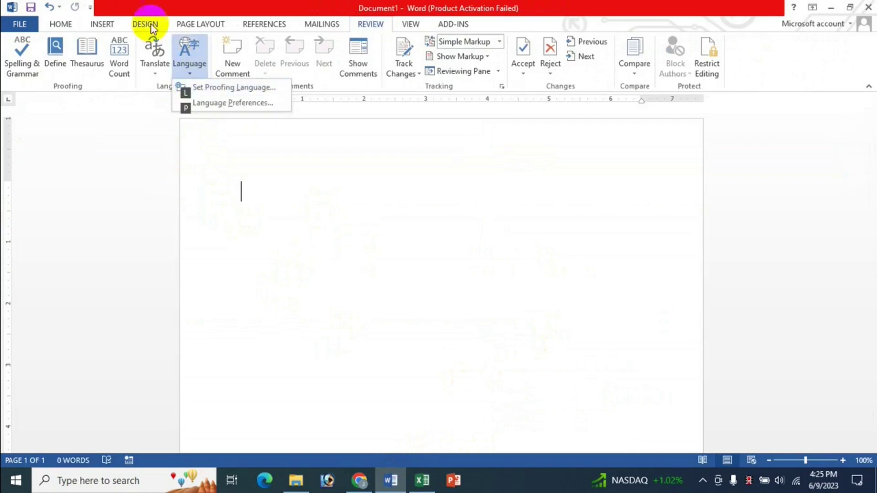
{"action": "left_click", "coordinate": [104, 128]}
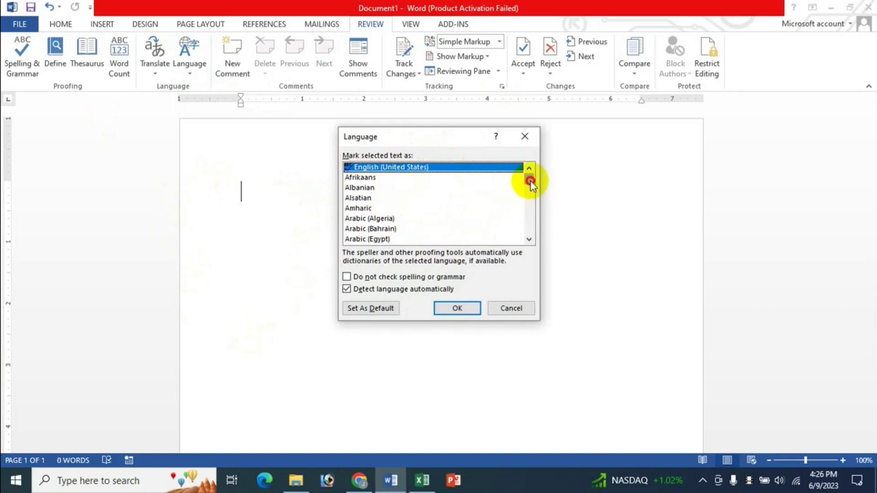
Step: Cancel the Language dialog without changes and switch to the Excel shortcut list
{"action": "left_click_drag", "start_coordinate": [530, 182], "coordinate": [489, 180]}
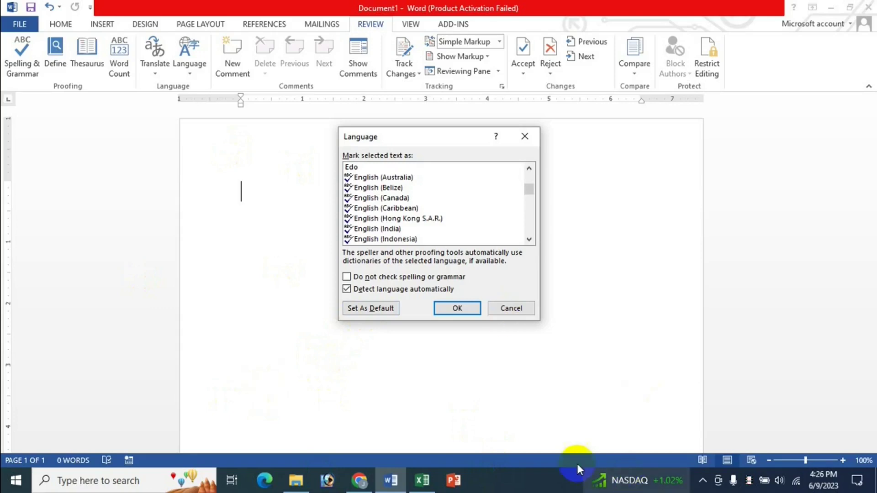
{"action": "left_click", "coordinate": [520, 310]}
{"action": "left_click", "coordinate": [437, 481]}
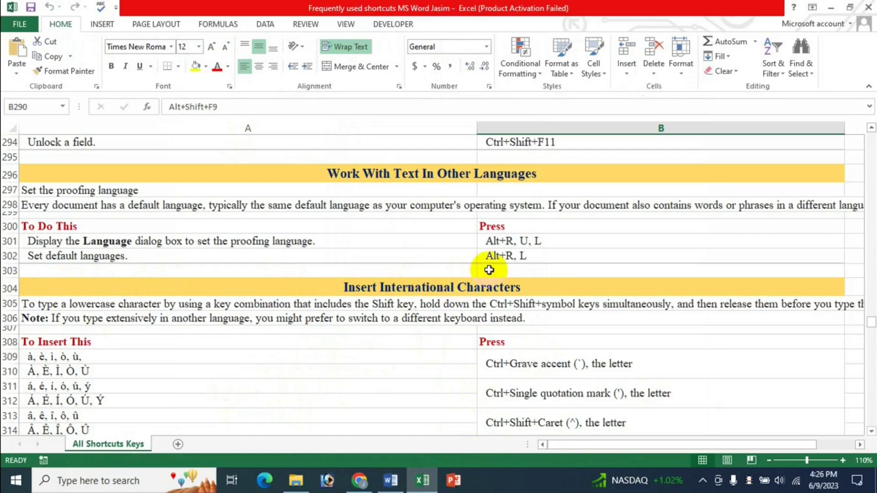
Step: Open and close Word's Translate options with Alt, L, then return to the Excel shortcut list
{"action": "left_click", "coordinate": [391, 480]}
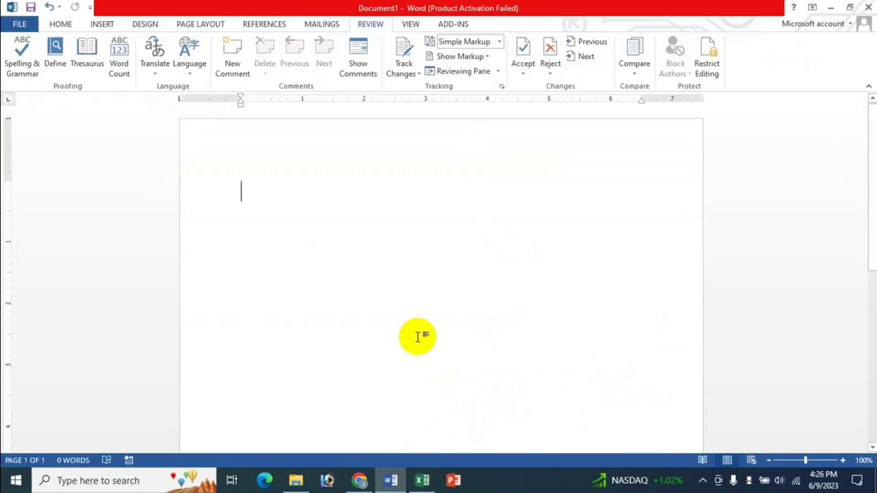
{"action": "key", "text": "alt"}
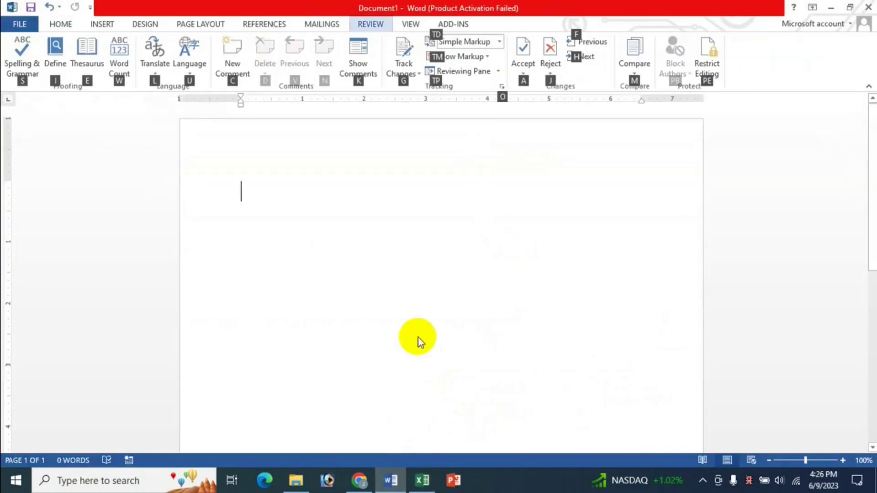
{"action": "key", "text": "l"}
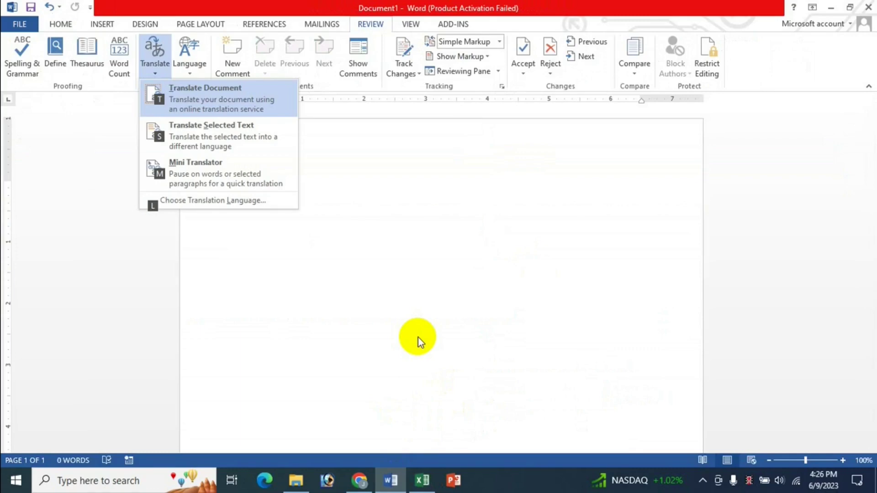
{"action": "left_click", "coordinate": [454, 301]}
{"action": "left_click", "coordinate": [422, 483]}
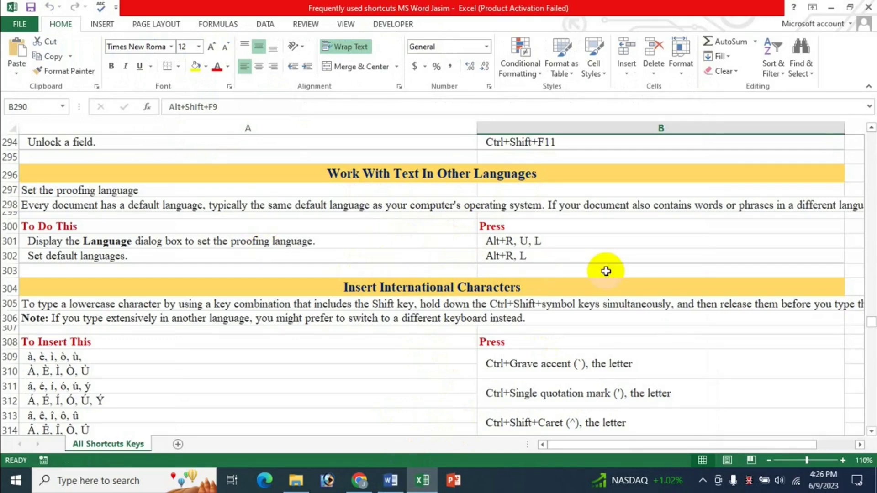
Step: Scroll down to the accented-vowel shortcut rows, then switch back to the blank Word document
{"action": "scroll", "coordinate": [704, 305], "scroll_direction": "down", "scroll_amount": 1}
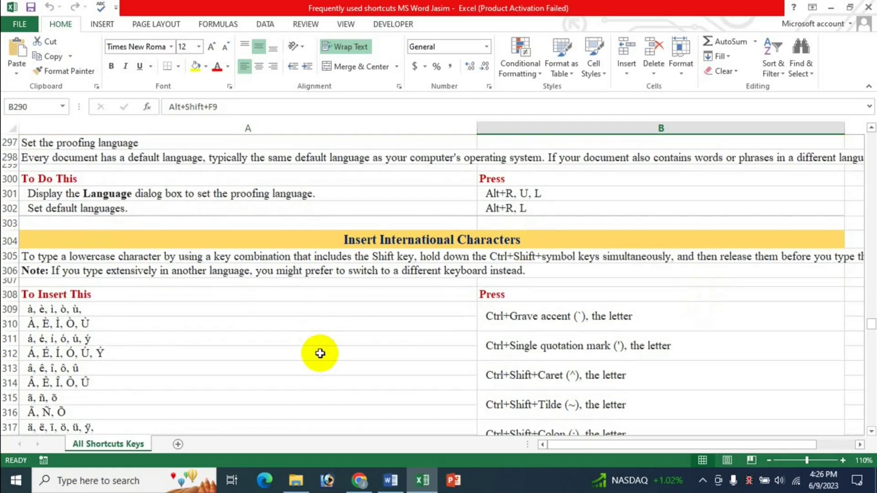
{"action": "scroll", "coordinate": [444, 358], "scroll_direction": "down", "scroll_amount": 1}
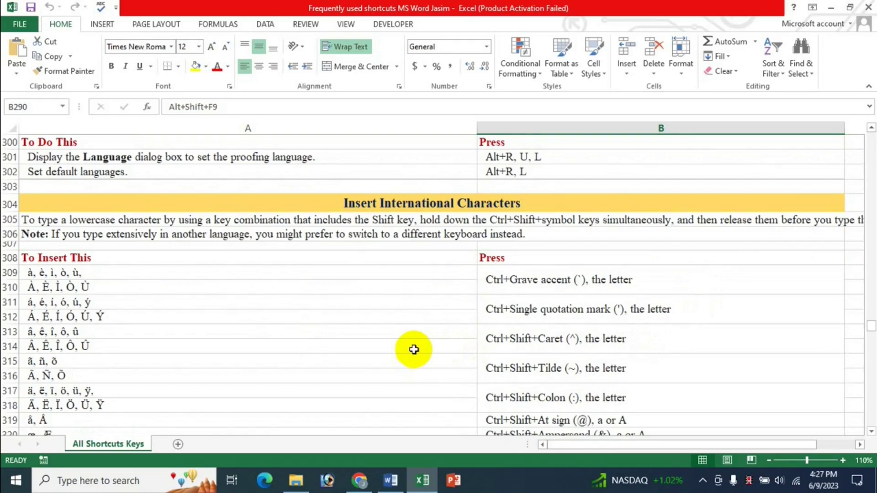
{"action": "scroll", "coordinate": [457, 341], "scroll_direction": "down", "scroll_amount": 1}
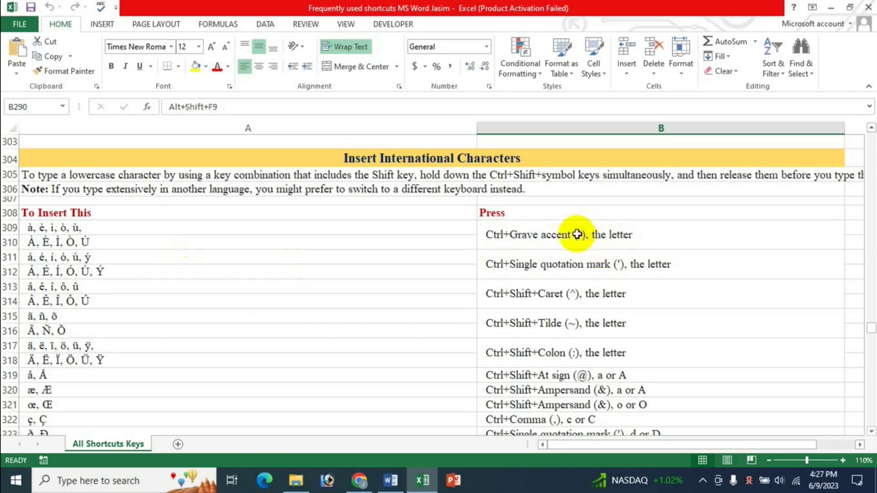
{"action": "left_click", "coordinate": [395, 482]}
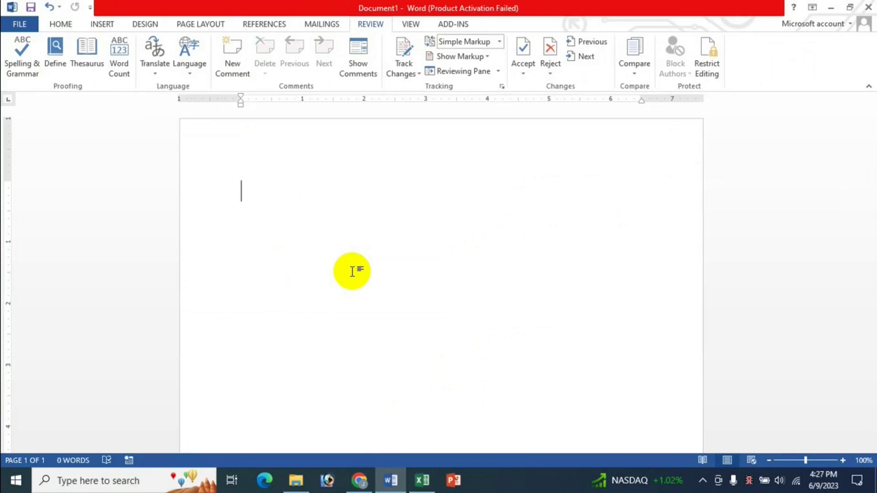
Step: Type à and è in Word, checking the Excel accent shortcuts between letters
{"action": "type", "text": "à"}
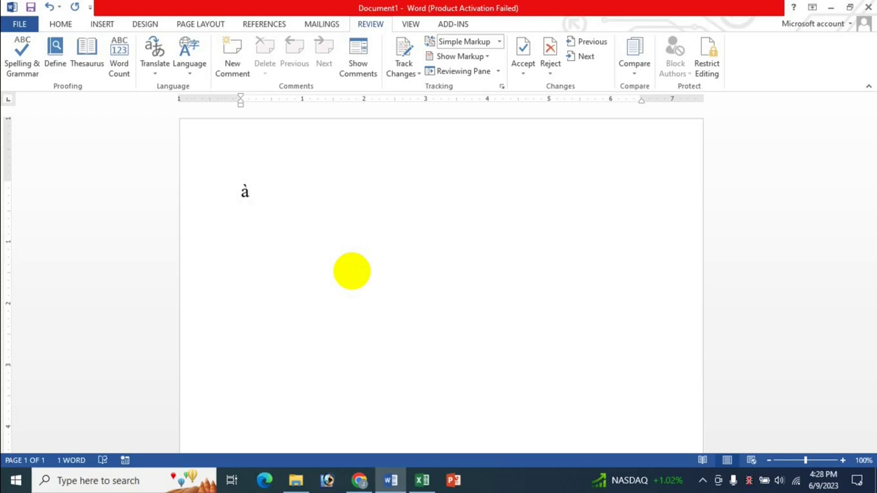
{"action": "left_click", "coordinate": [422, 480]}
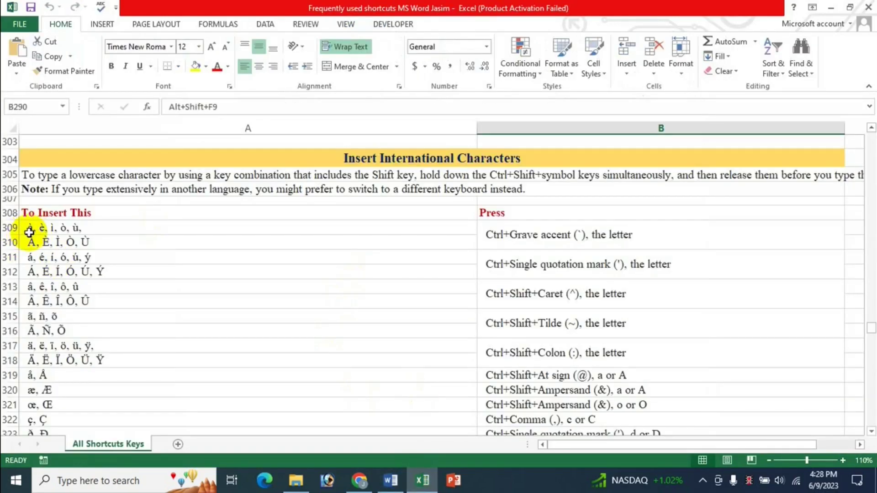
{"action": "left_click", "coordinate": [390, 480]}
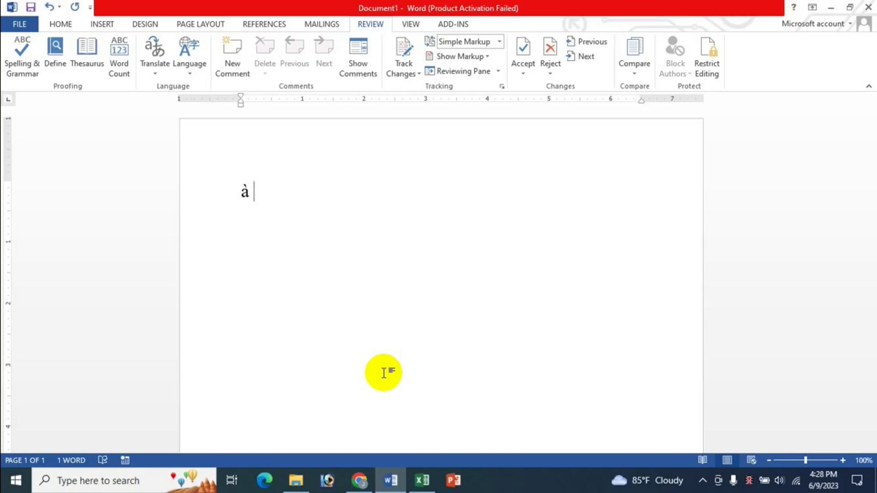
{"action": "left_click", "coordinate": [422, 480]}
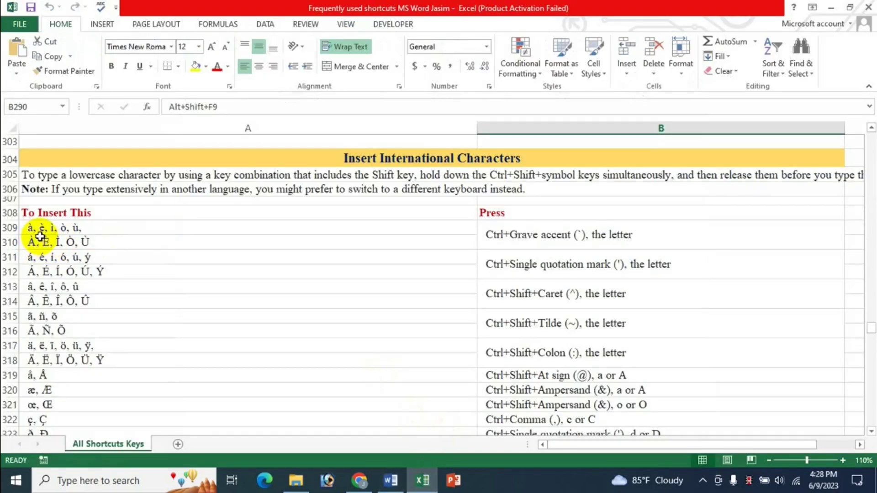
{"action": "left_click", "coordinate": [391, 481]}
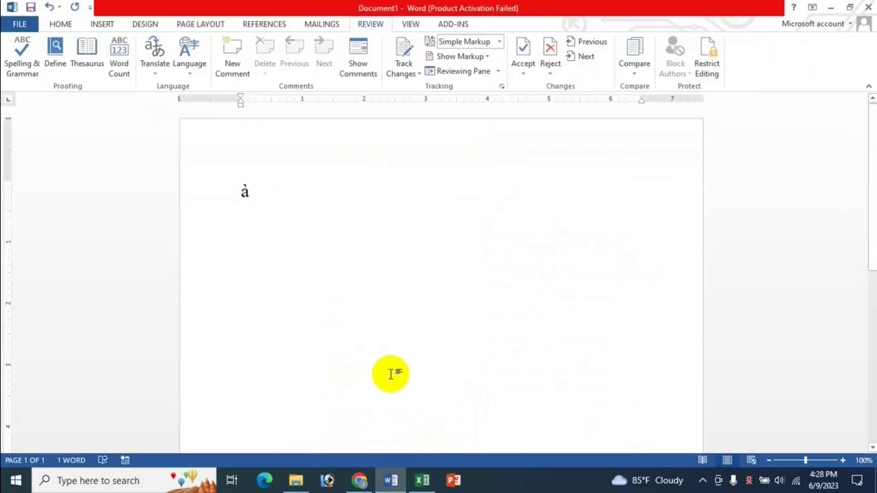
{"action": "type", "text": "è"}
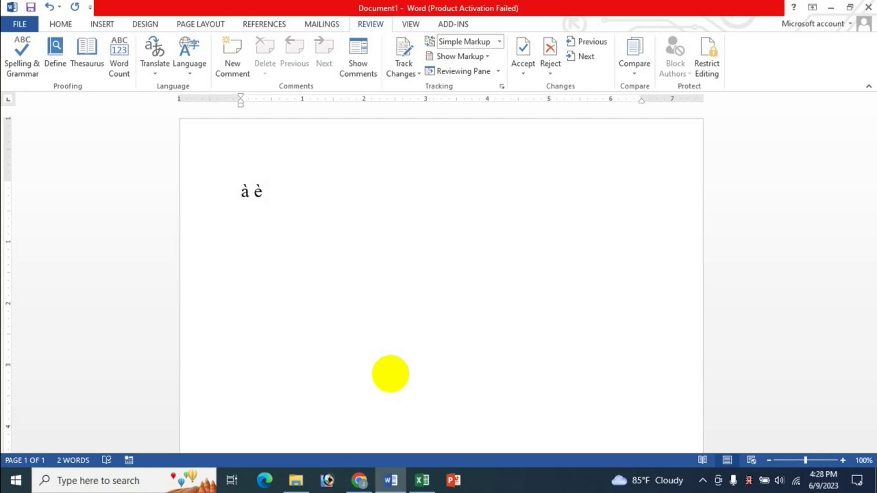
{"action": "left_click", "coordinate": [422, 480]}
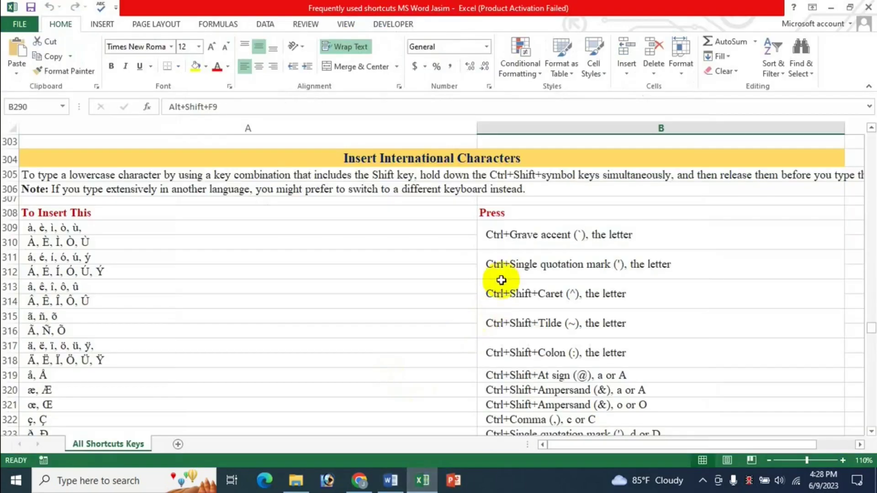
{"action": "left_click", "coordinate": [392, 485]}
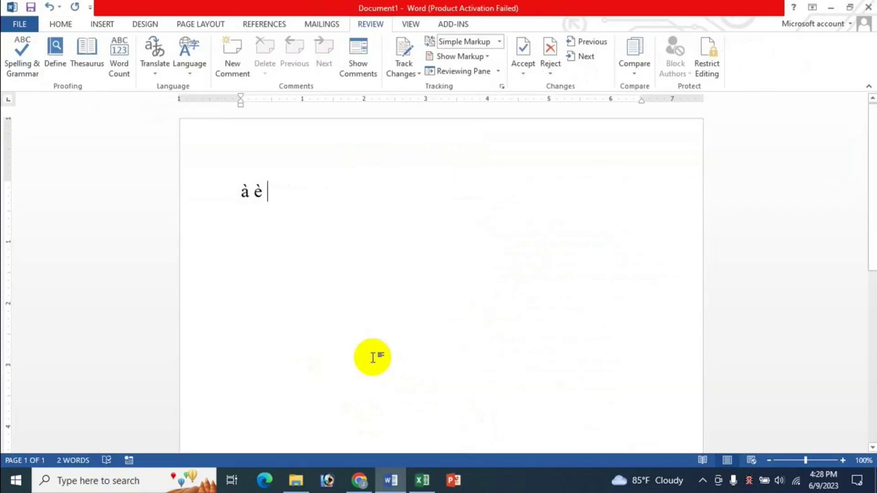
Step: Add ì, ù and ò with Ctrl+` to finish the lowercase grave-vowel line
{"action": "key", "text": "ctrl+grave"}
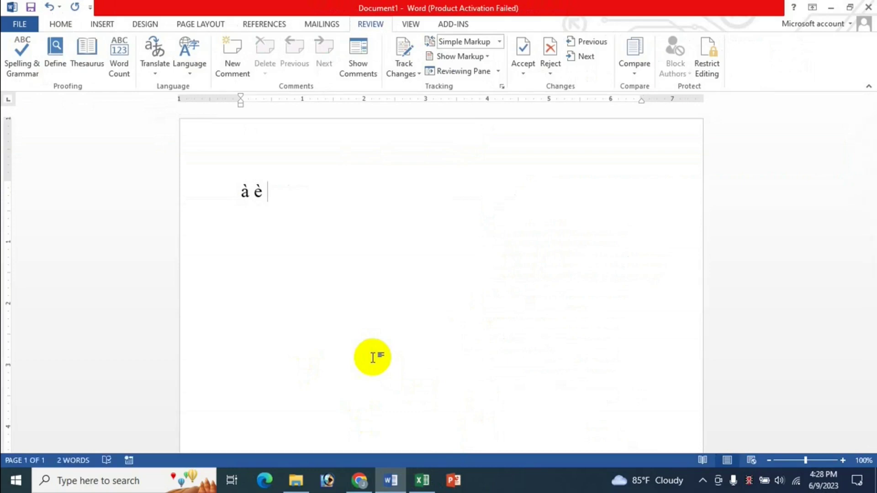
{"action": "type", "text": "i"}
{"action": "left_click", "coordinate": [422, 481]}
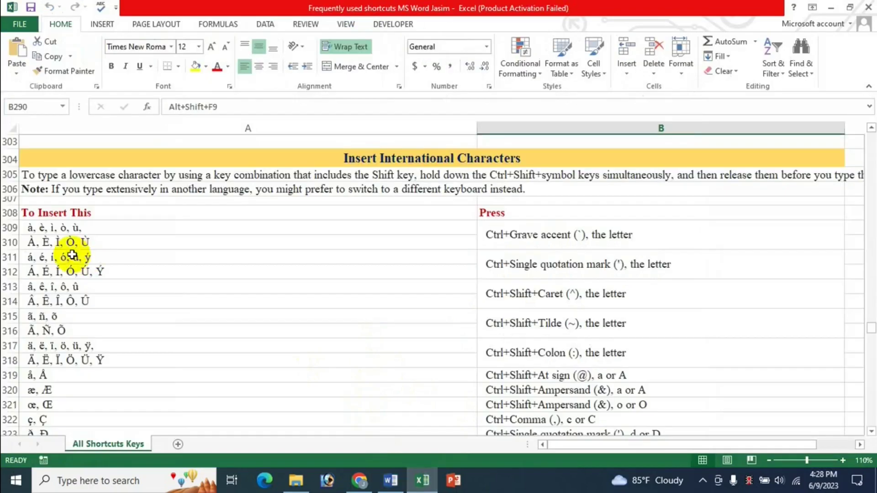
{"action": "left_click", "coordinate": [390, 478]}
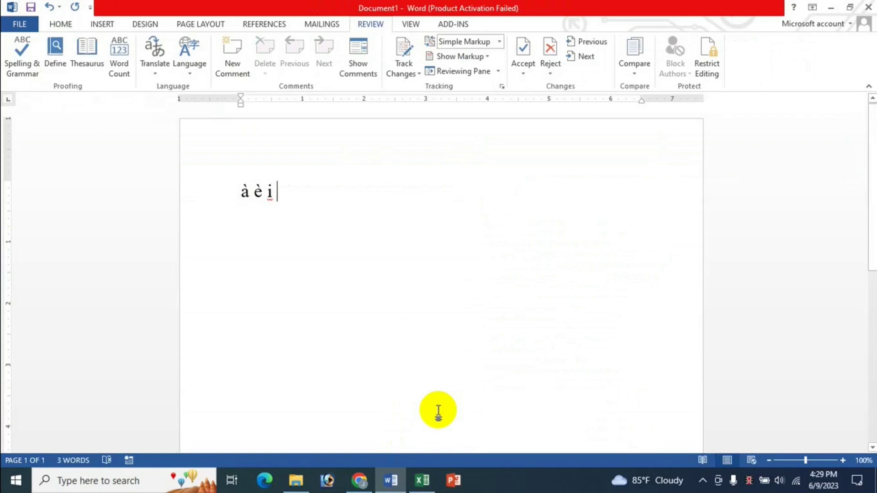
{"action": "type", "text": "ù"}
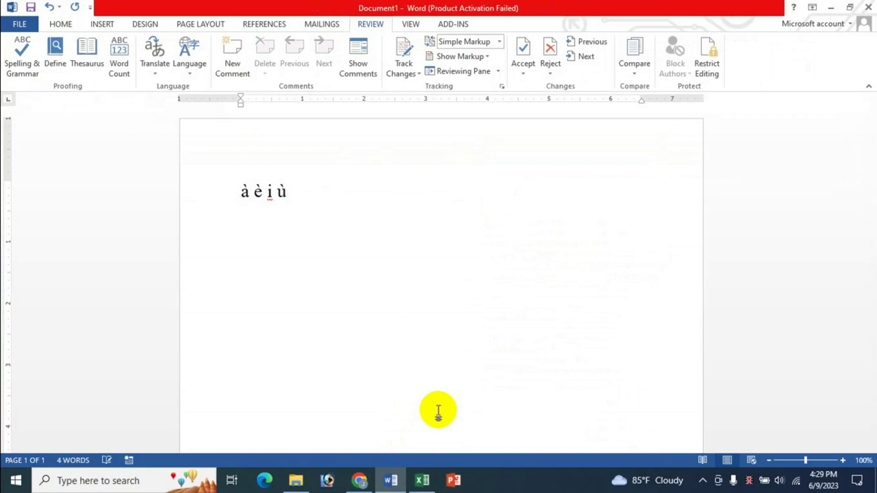
{"action": "key", "text": "ctrl+grave"}
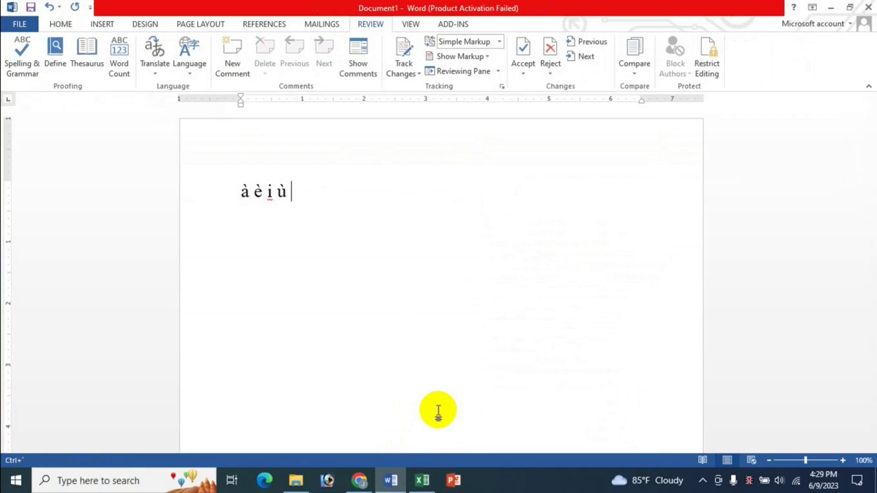
{"action": "left_click", "coordinate": [422, 480]}
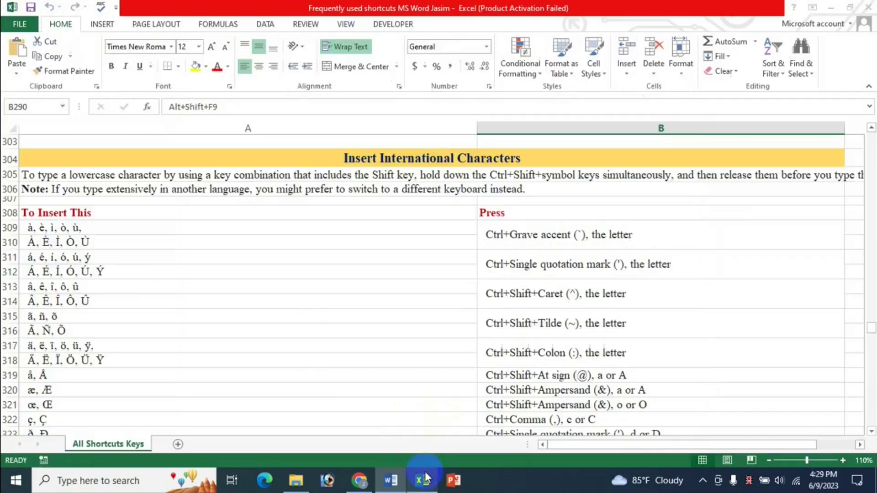
{"action": "left_click", "coordinate": [392, 480]}
{"action": "type", "text": "o"}
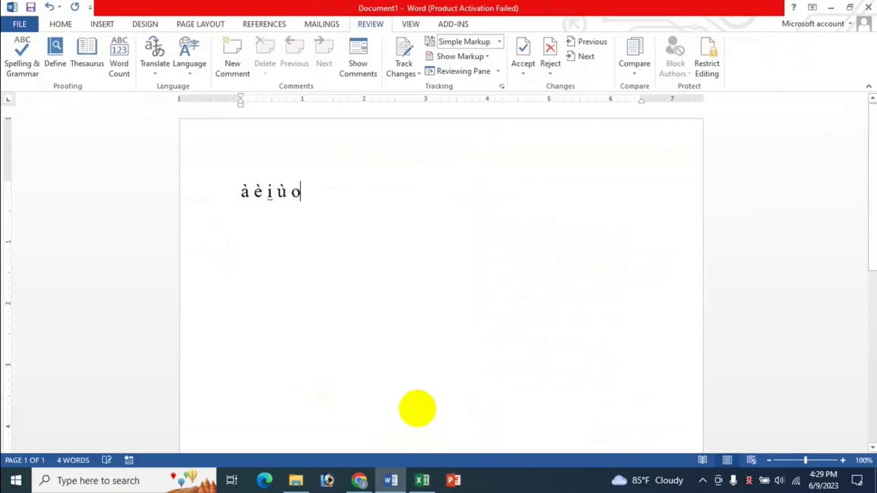
{"action": "key", "text": "BackSpace"}
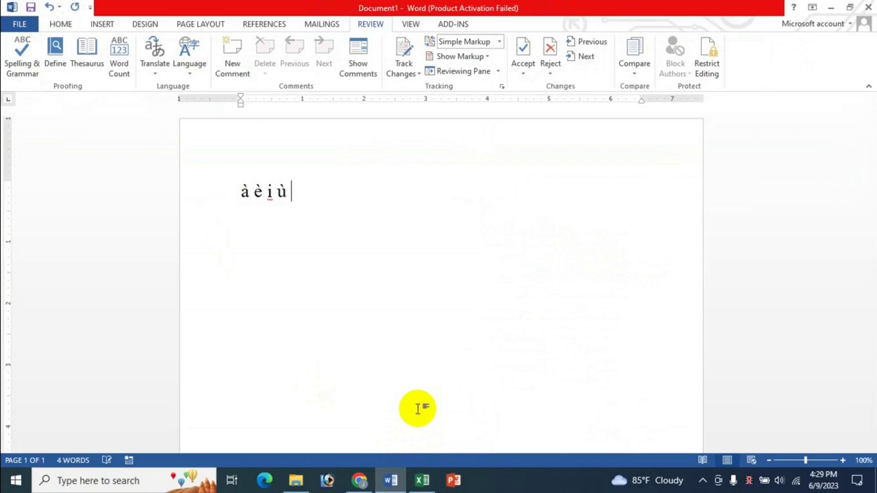
{"action": "type", "text": "ò"}
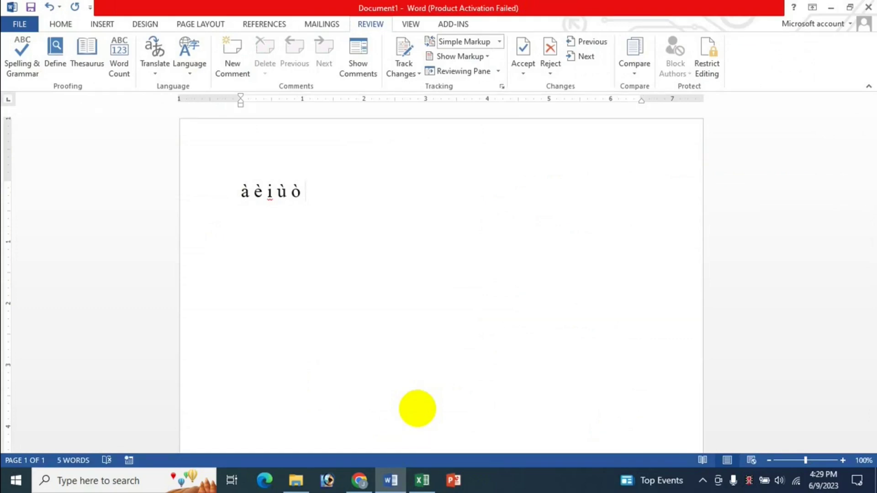
Step: On a new line type À È Ì using Ctrl+` and capitals, then return to Excel
{"action": "key", "text": "Return"}
{"action": "key", "text": "ctrl+grave"}
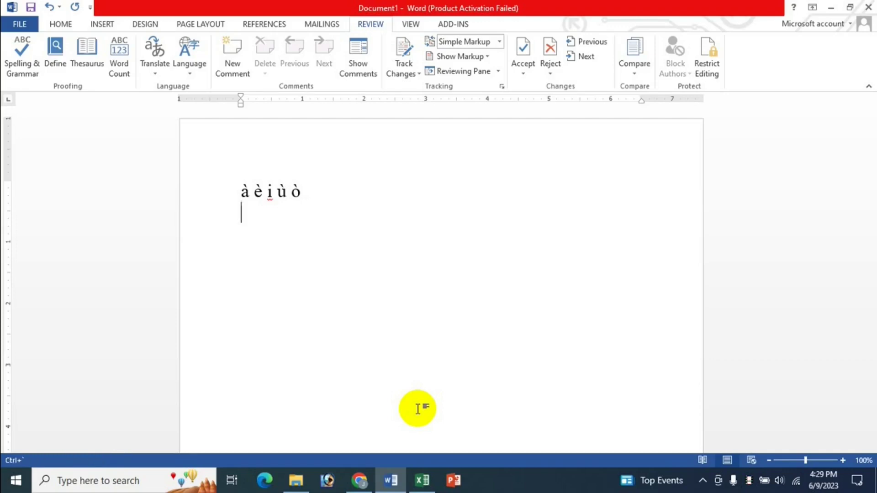
{"action": "type", "text": "A"}
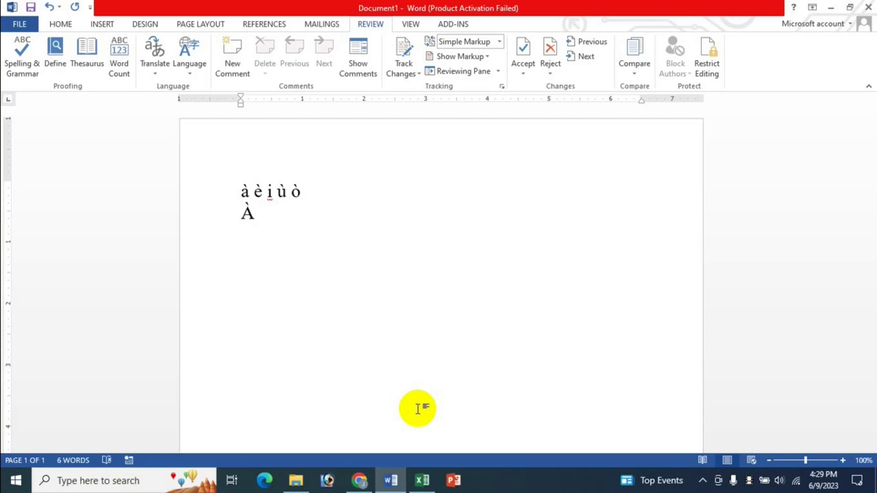
{"action": "key", "text": "ctrl+grave"}
{"action": "type", "text": "E"}
{"action": "key", "text": "ctrl+grave"}
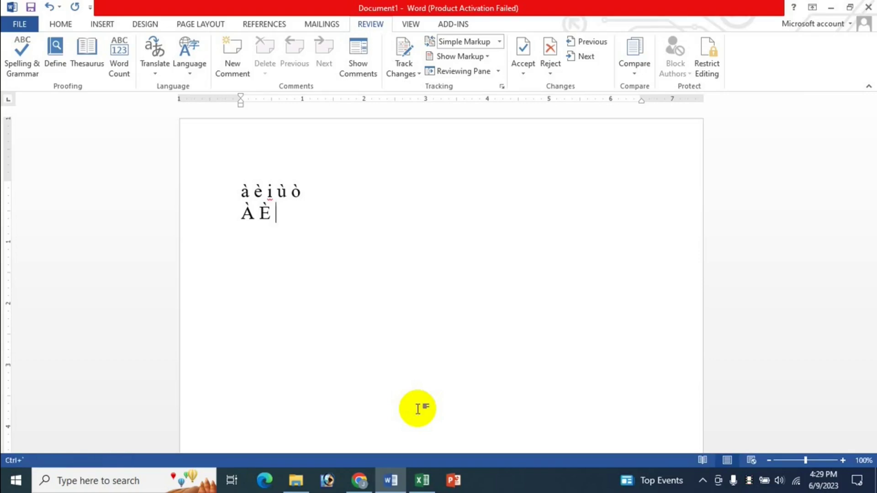
{"action": "type", "text": "I"}
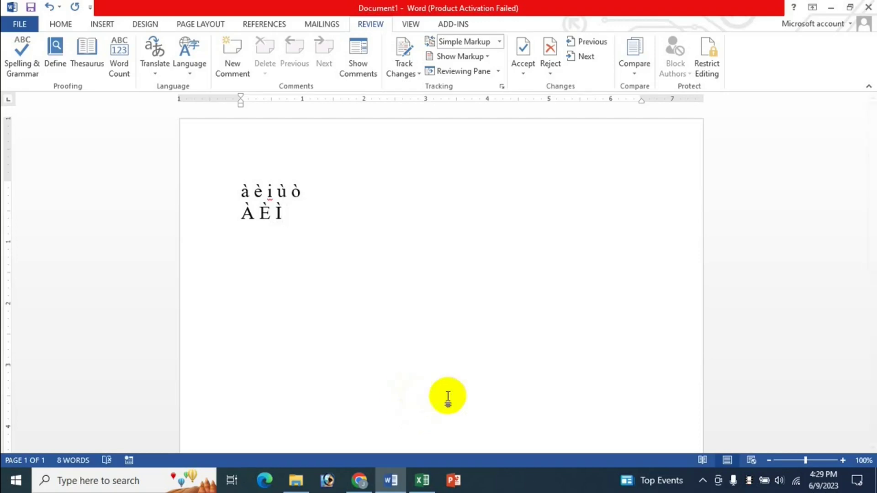
{"action": "left_click", "coordinate": [422, 480]}
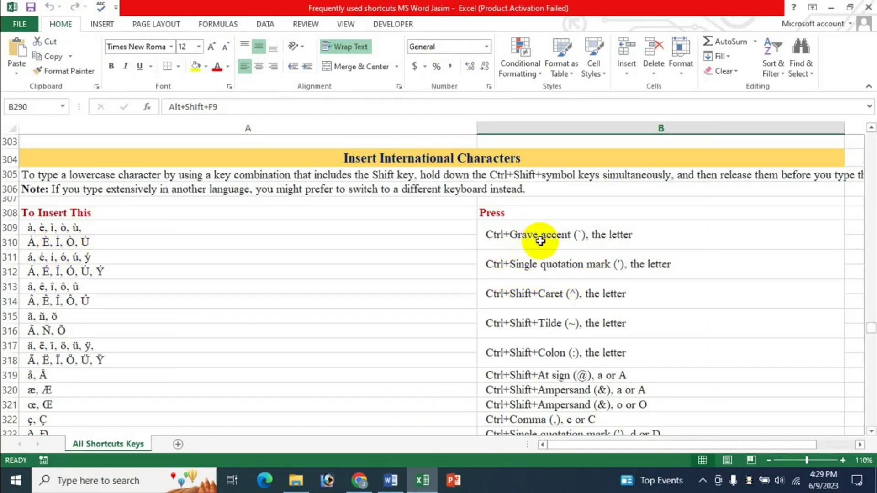
Step: Check the grave-accent shortcut rows B309 and A310 in Excel, glancing back at Word
{"action": "left_click", "coordinate": [517, 241]}
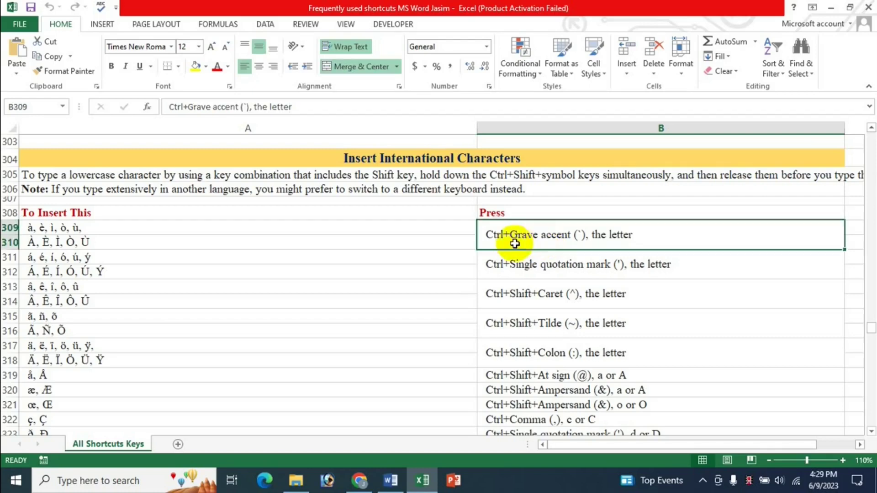
{"action": "left_click", "coordinate": [48, 231]}
{"action": "left_click", "coordinate": [89, 242]}
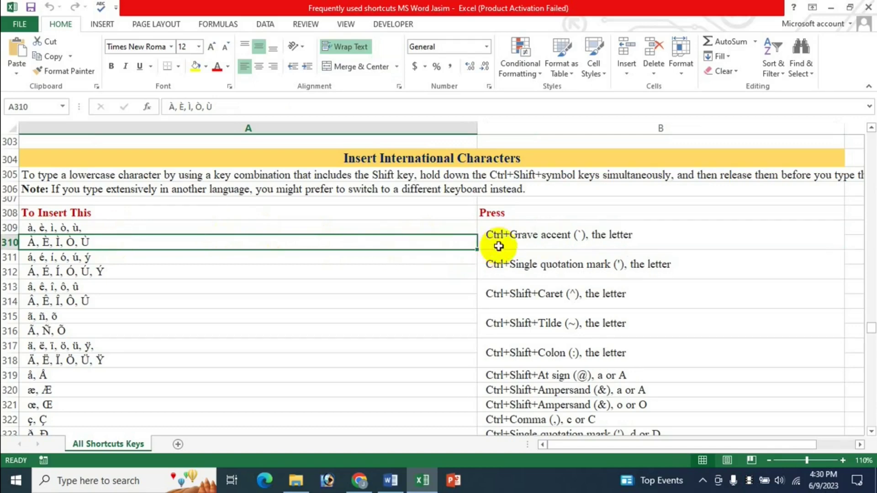
{"action": "left_click", "coordinate": [391, 480]}
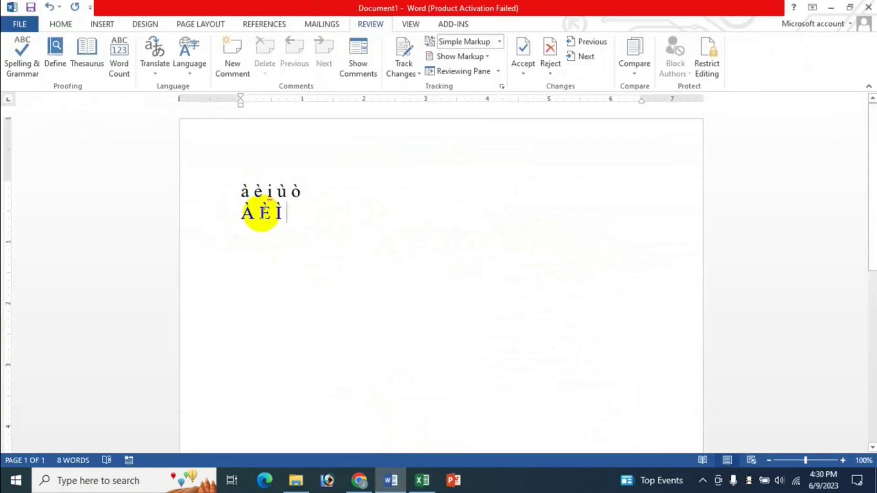
{"action": "left_click", "coordinate": [423, 480]}
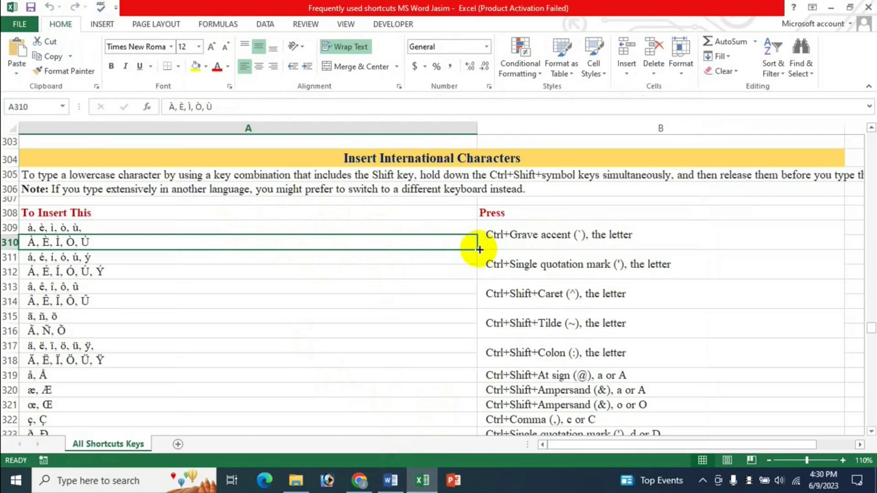
Step: Select the acute-accent shortcut rows B311 and A311–A312, then add new lines below À È Ì in Word
{"action": "left_click", "coordinate": [498, 268]}
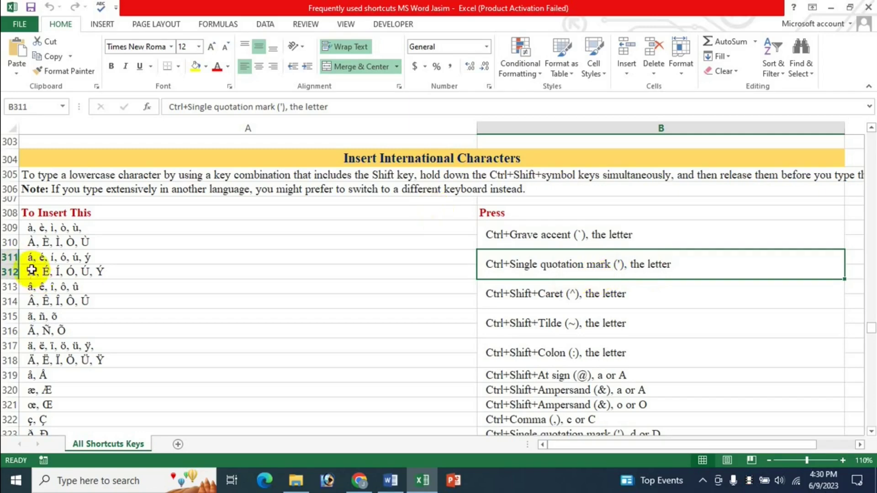
{"action": "left_click", "coordinate": [72, 261]}
{"action": "left_click", "coordinate": [92, 270]}
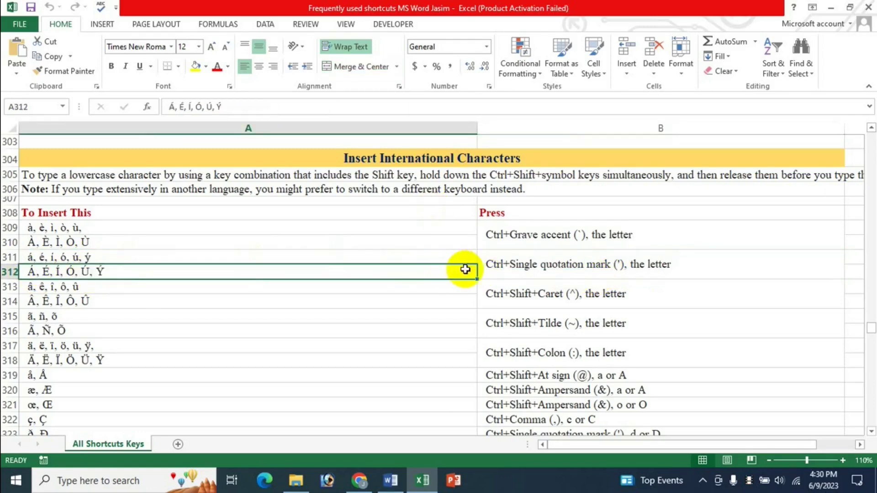
{"action": "left_click", "coordinate": [499, 265]}
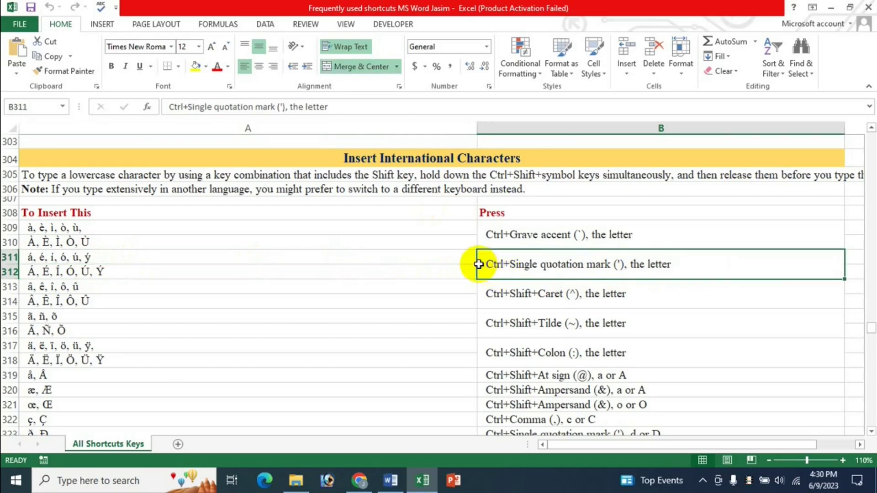
{"action": "left_click", "coordinate": [455, 257]}
{"action": "left_click", "coordinate": [461, 270]}
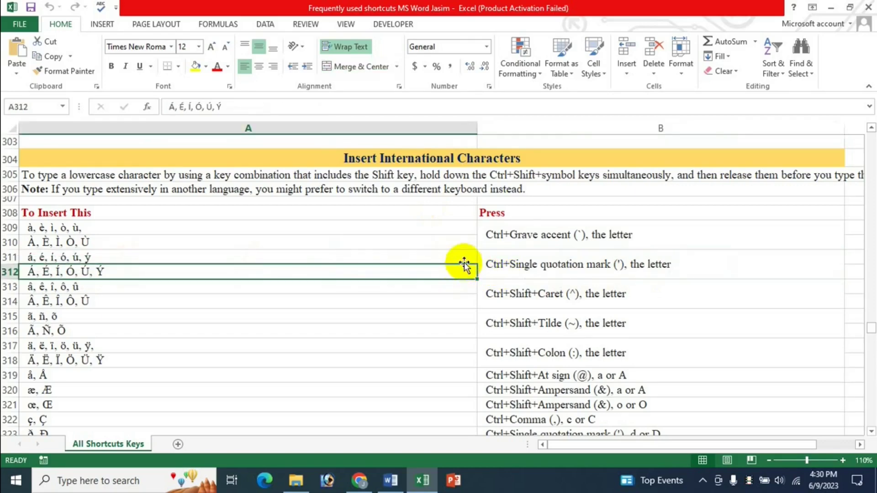
{"action": "left_click_drag", "start_coordinate": [464, 261], "coordinate": [466, 270]}
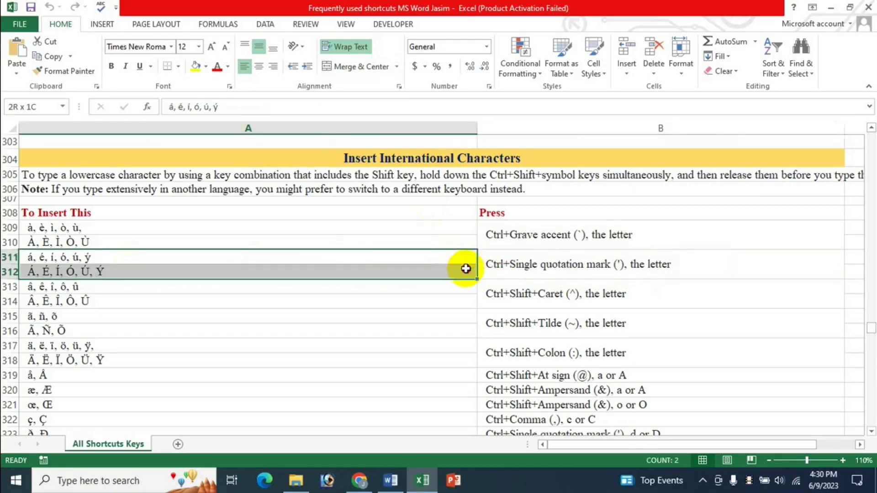
{"action": "left_click", "coordinate": [501, 260]}
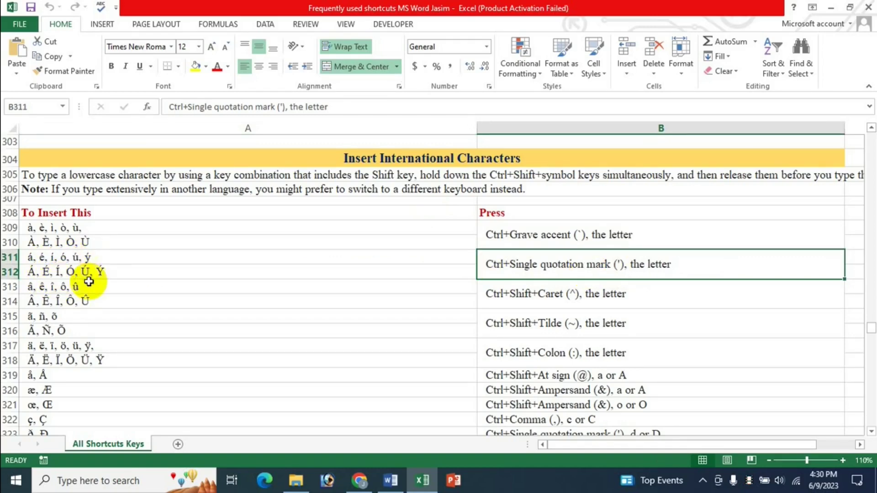
{"action": "left_click", "coordinate": [391, 479]}
{"action": "key", "text": "Return"}
{"action": "key", "text": "Return"}
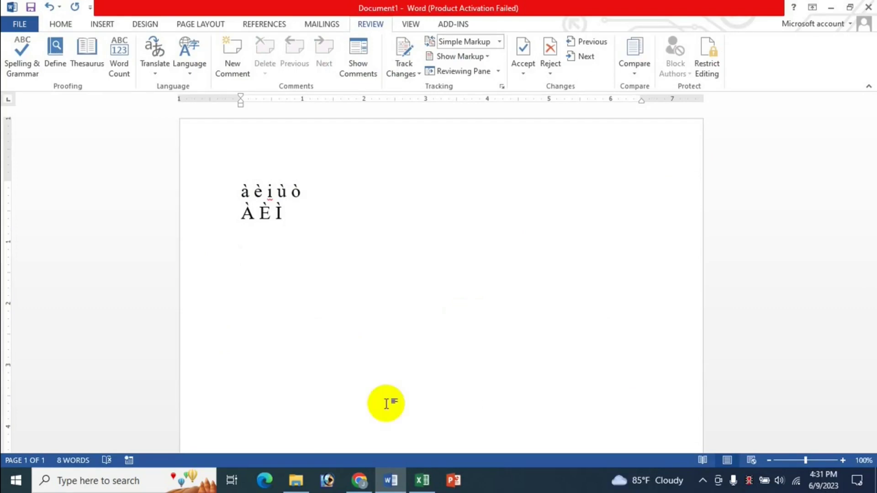
Step: Type the lowercase acute vowels á é í ó, checking the Excel table midway
{"action": "type", "text": "á"}
{"action": "left_click", "coordinate": [422, 480]}
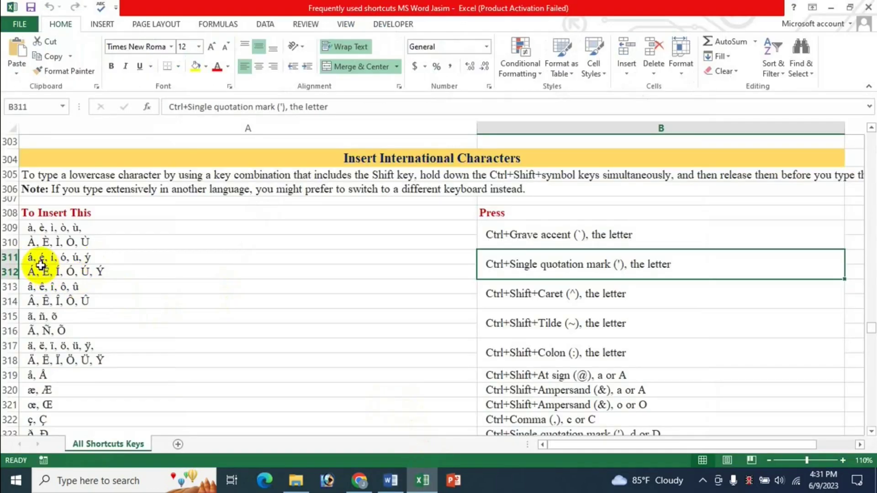
{"action": "left_click", "coordinate": [390, 483]}
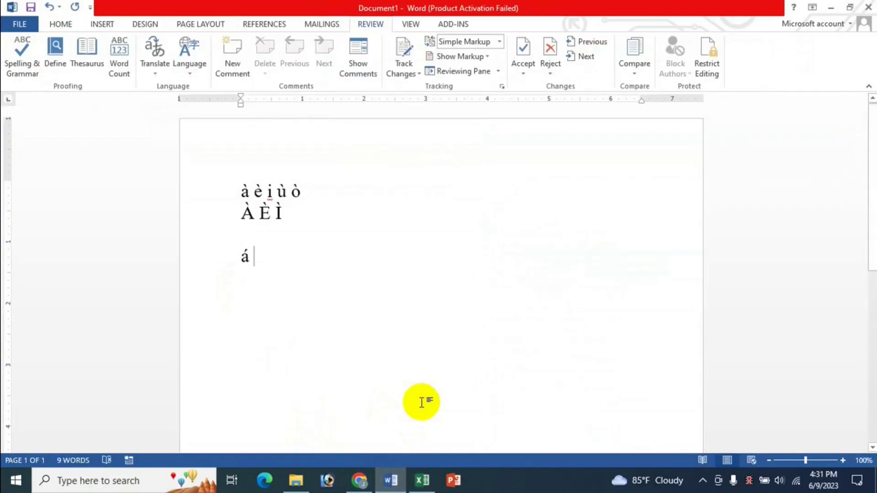
{"action": "type", "text": "é "}
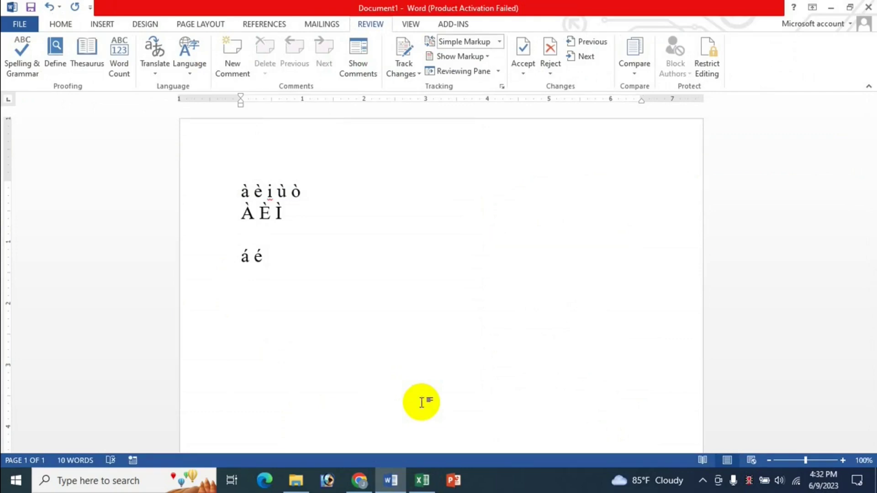
{"action": "type", "text": "í ó"}
Step: Look up the capital acute letters in cell A312 and add Á É Ó
{"action": "left_click", "coordinate": [422, 481]}
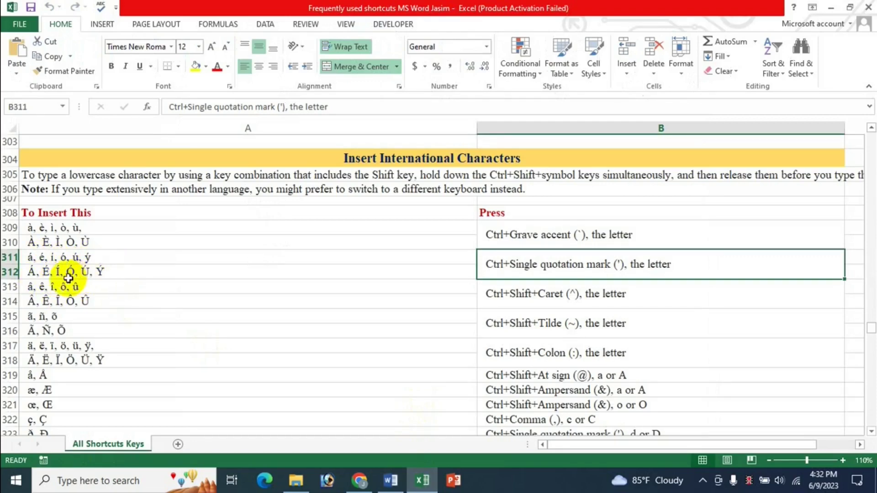
{"action": "left_click", "coordinate": [59, 271]}
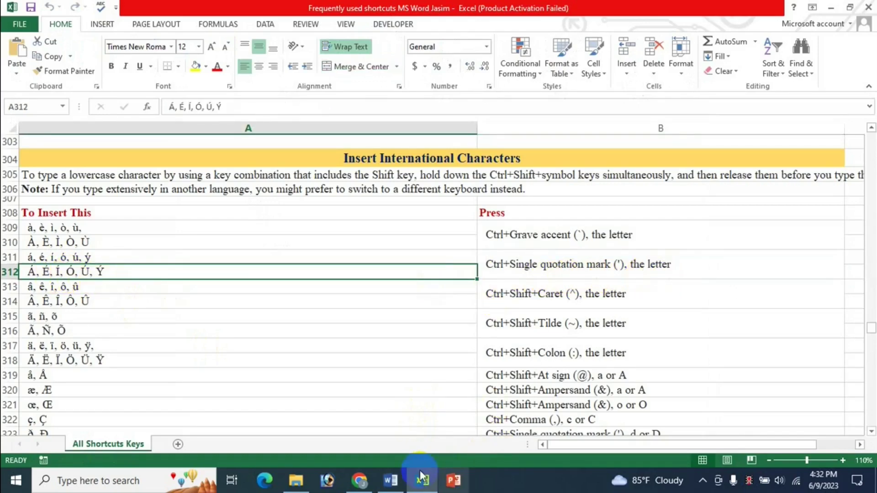
{"action": "left_click", "coordinate": [391, 480]}
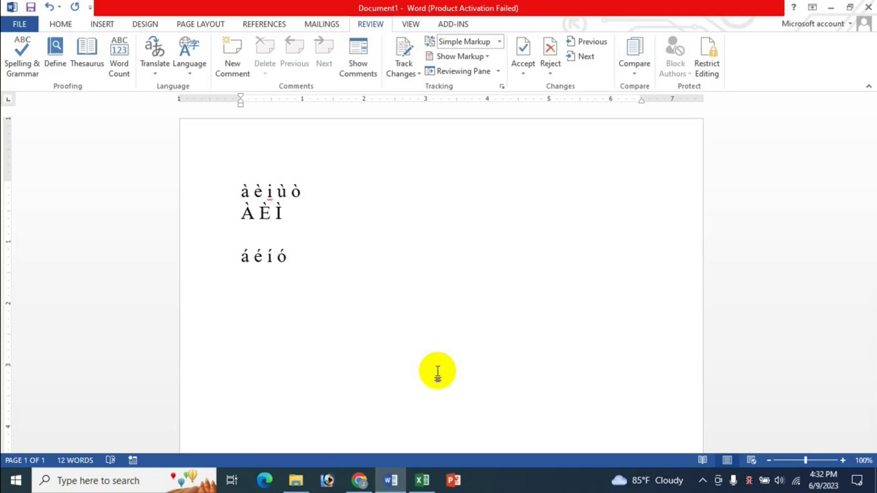
{"action": "type", "text": "Á É Ó"}
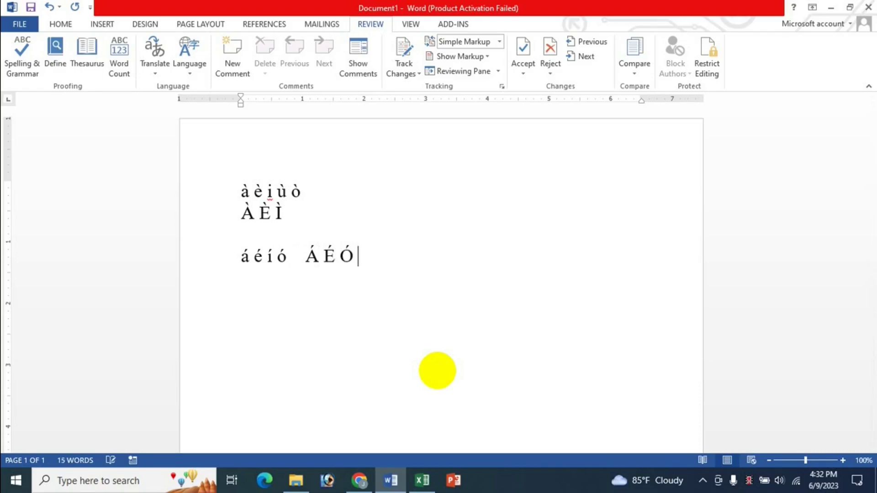
{"action": "left_click", "coordinate": [421, 479]}
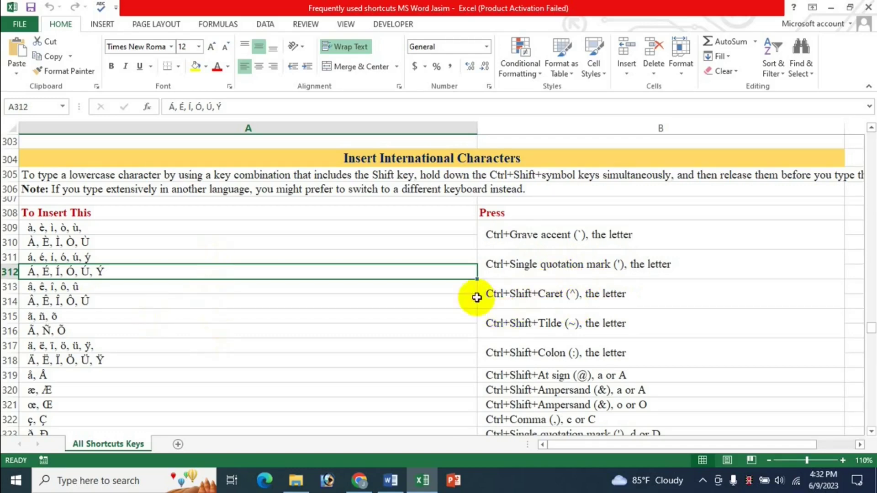
Step: Check the circumflex shortcut in cell B313, then start a new empty line below the acute vowels
{"action": "left_click", "coordinate": [504, 295]}
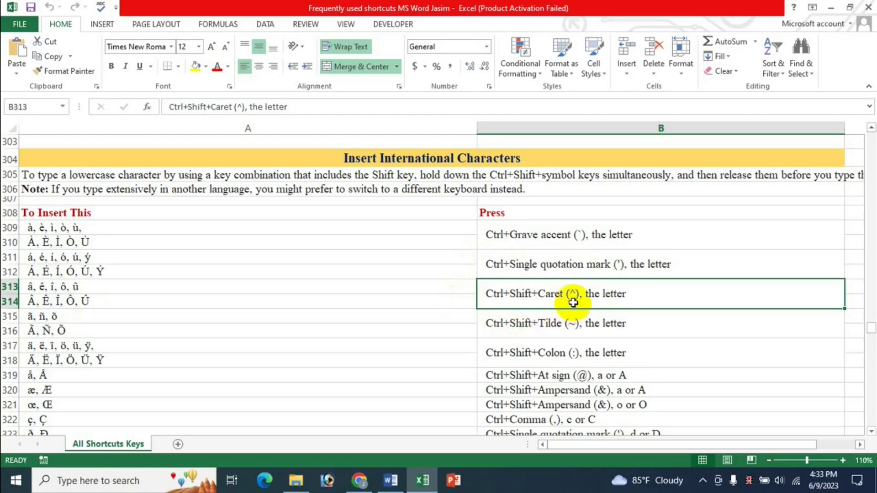
{"action": "left_click", "coordinate": [391, 481]}
{"action": "key", "text": "Return"}
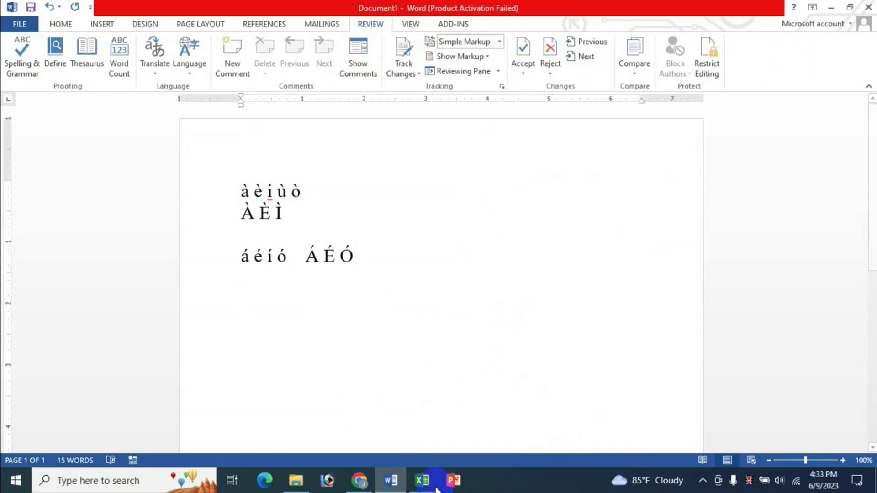
{"action": "left_click", "coordinate": [422, 480]}
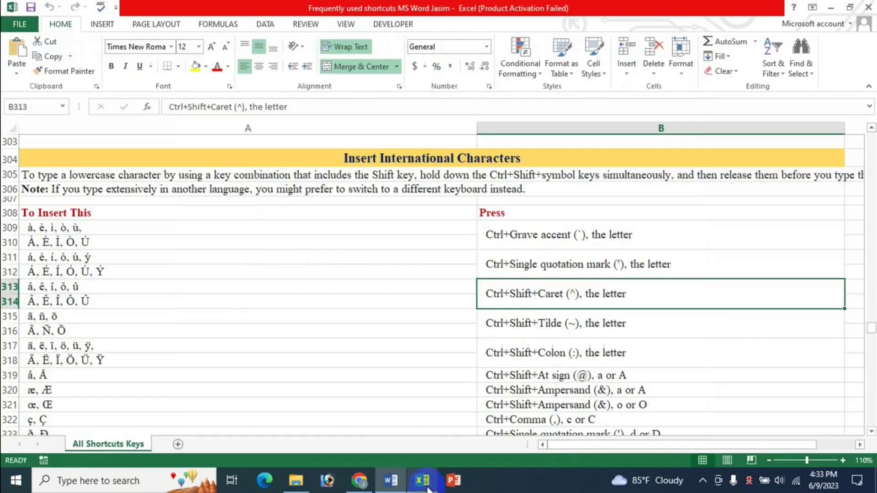
{"action": "left_click", "coordinate": [391, 480]}
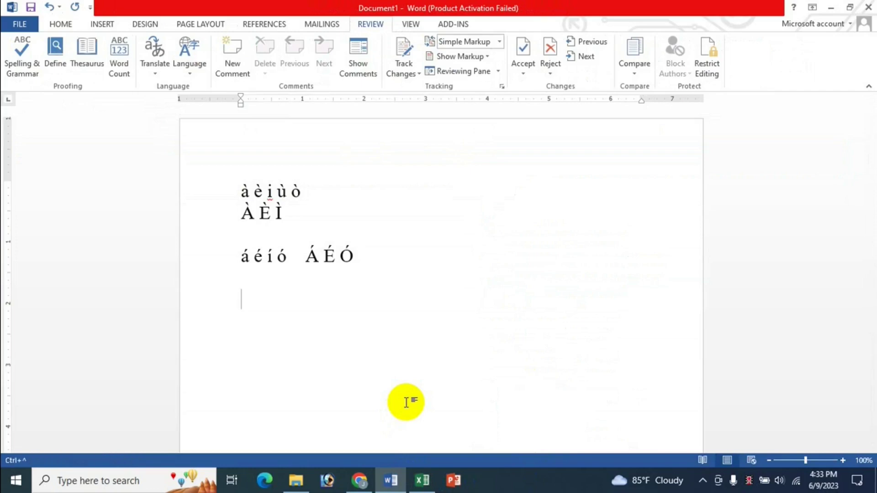
Step: Type the lowercase circumflex vowels â ê ô û using Ctrl+Shift+^
{"action": "type", "text": "â"}
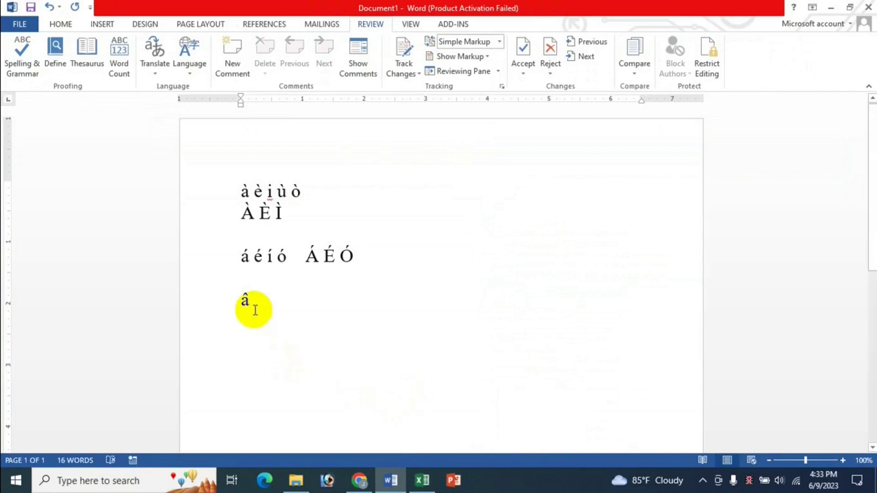
{"action": "left_click", "coordinate": [423, 480]}
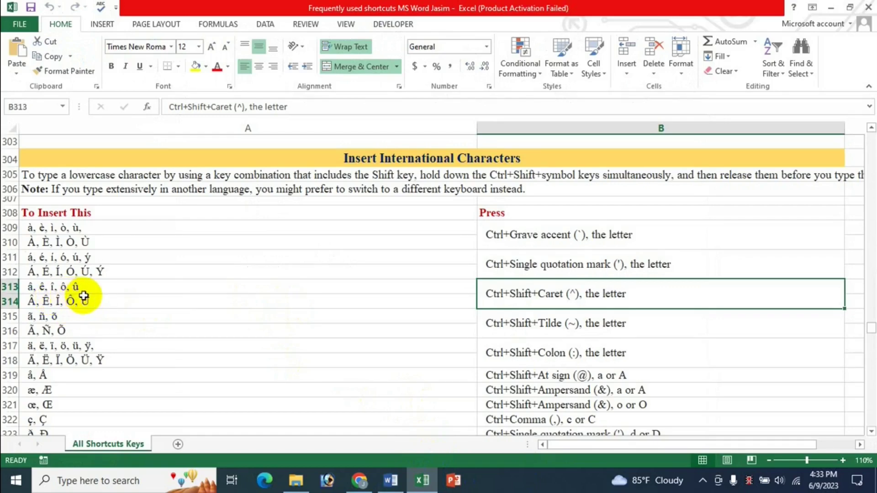
{"action": "left_click", "coordinate": [391, 481]}
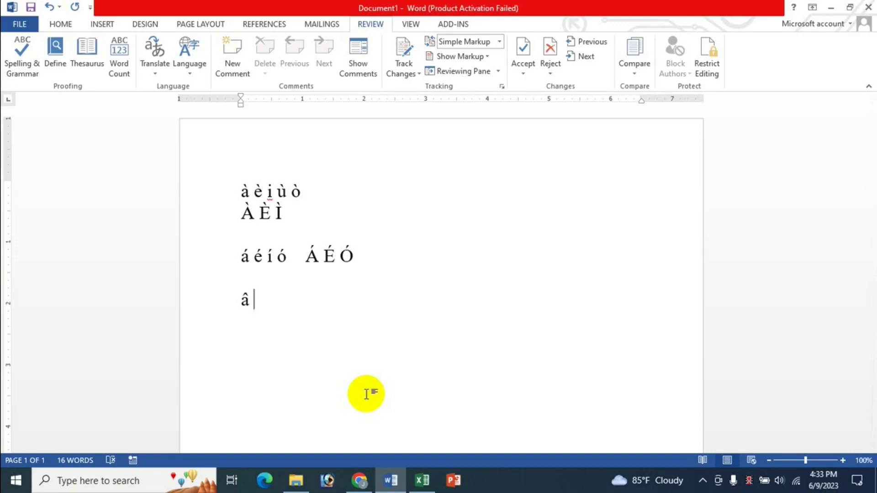
{"action": "type", "text": "ê ô û"}
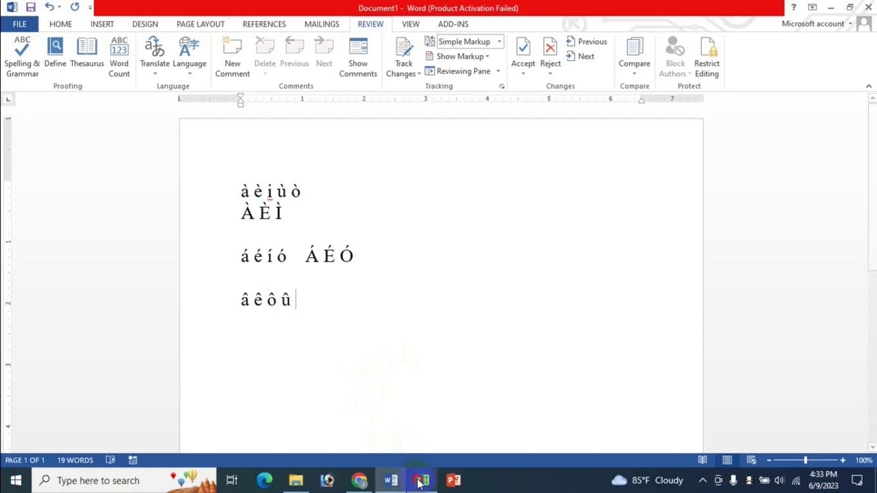
Step: Check cell A314, then add the capital circumflex vowels Â Ê Ô Û with Ctrl+Shift+6
{"action": "left_click", "coordinate": [422, 480]}
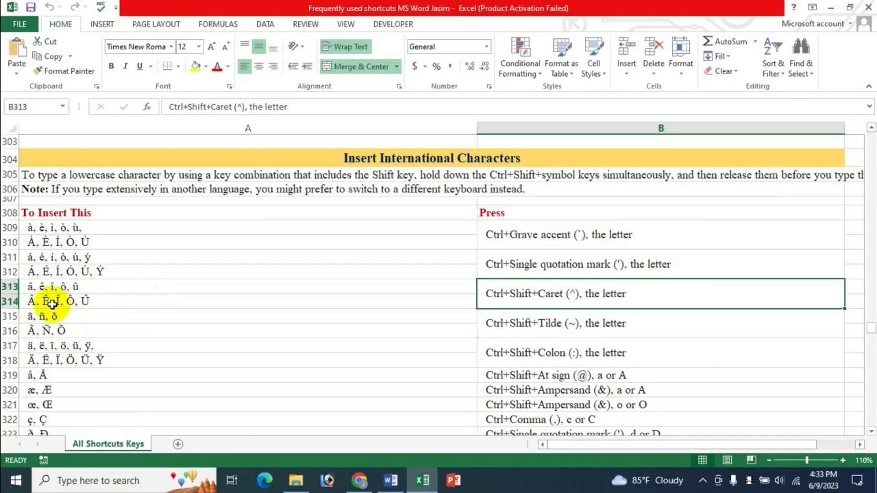
{"action": "left_click", "coordinate": [56, 303]}
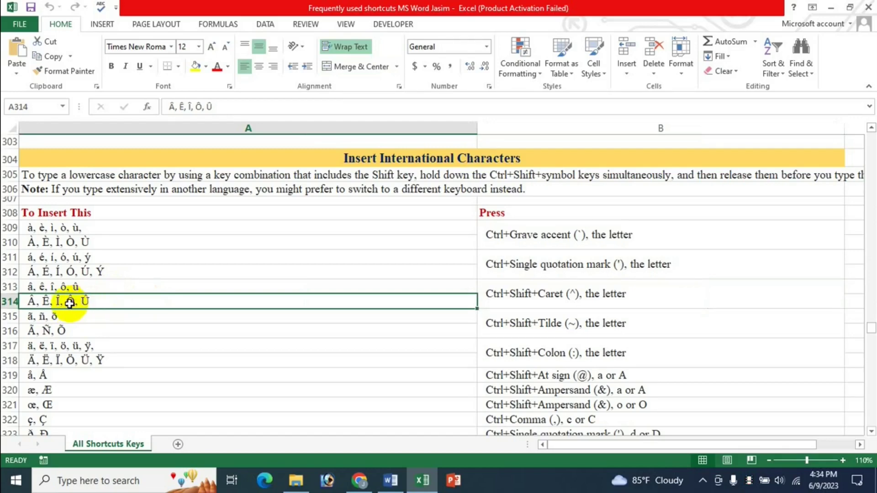
{"action": "left_click", "coordinate": [391, 480]}
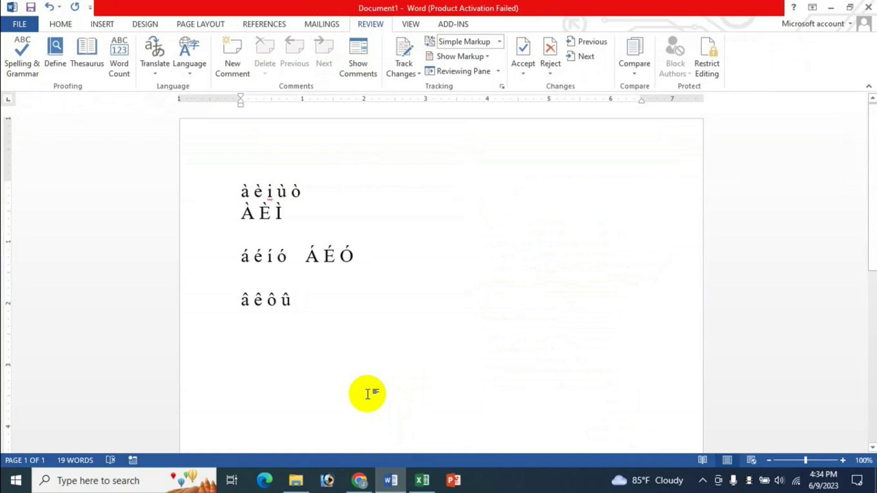
{"action": "key", "text": "ctrl+shift+6"}
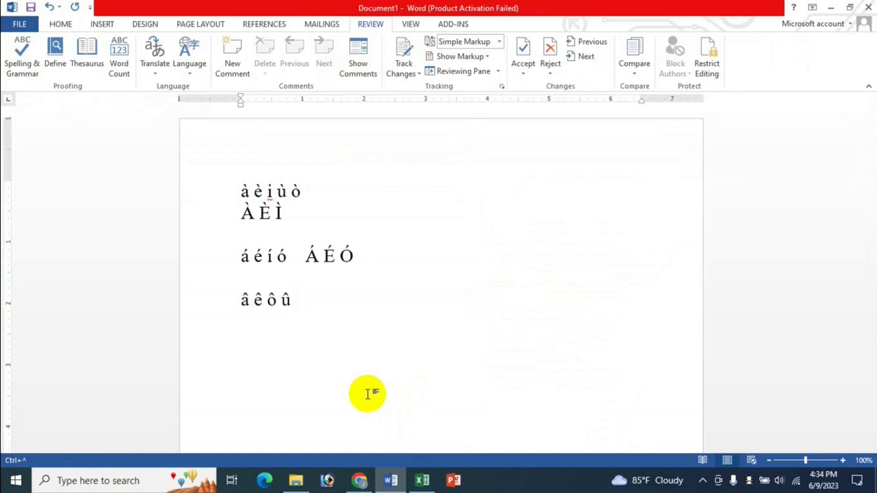
{"action": "type", "text": "A"}
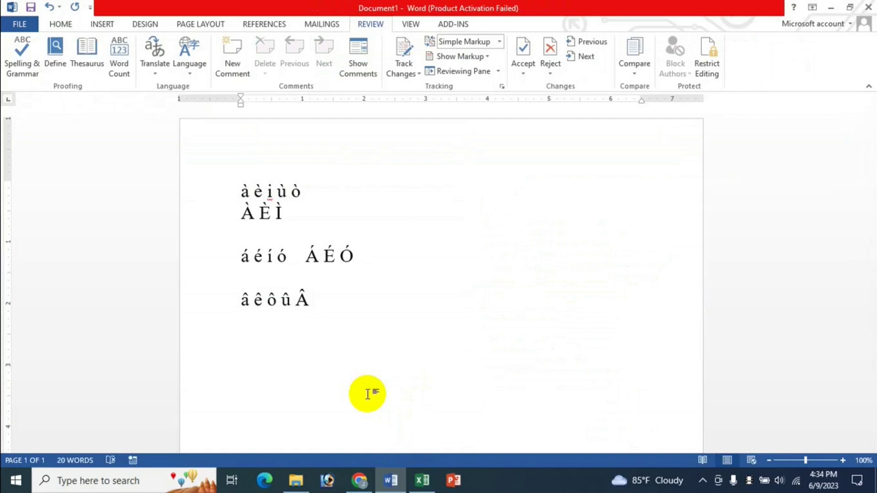
{"action": "key", "text": "ctrl+shift+6"}
{"action": "type", "text": "E"}
{"action": "key", "text": "ctrl+shift+6"}
{"action": "type", "text": "O"}
{"action": "key", "text": "ctrl+shift+6"}
{"action": "type", "text": "U"}
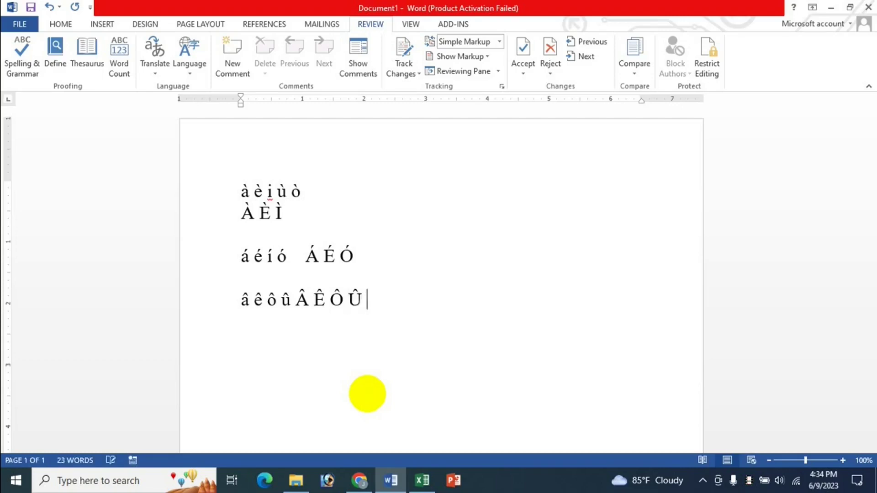
{"action": "left_click", "coordinate": [422, 480]}
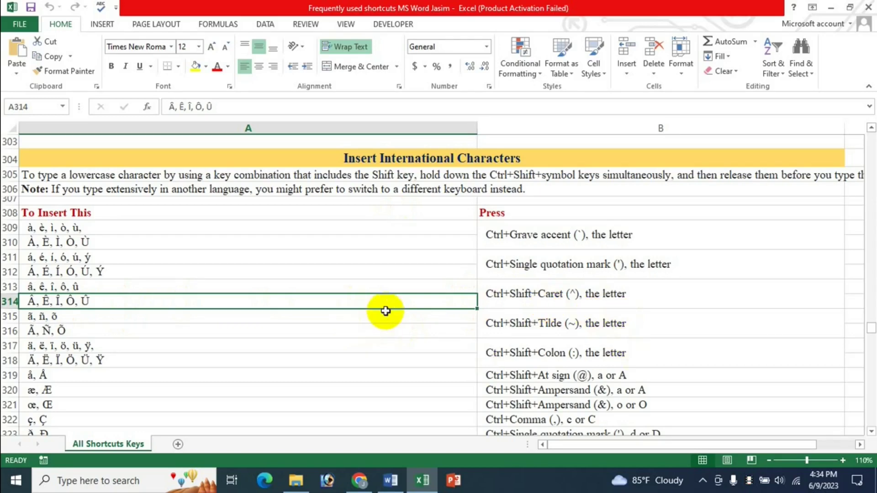
Step: Select the tilde shortcut cell B315 (Ctrl+Shift+Tilde) and scroll a few rows down
{"action": "left_click", "coordinate": [507, 324]}
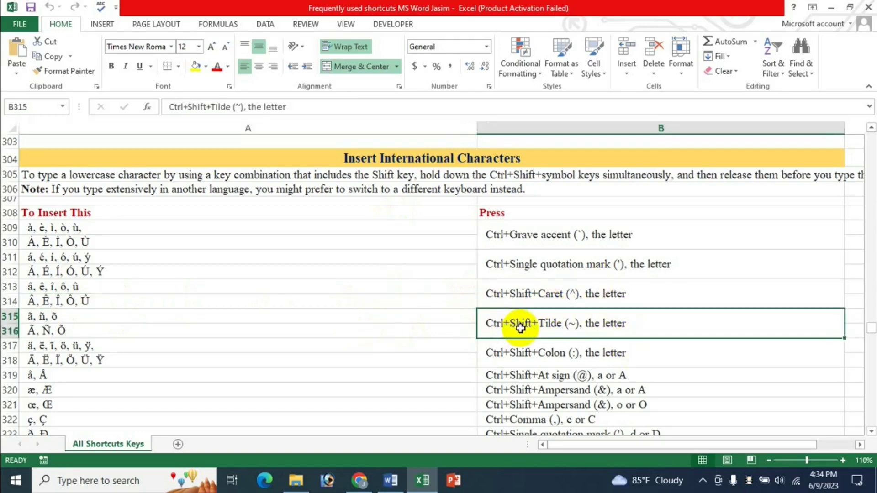
{"action": "scroll", "coordinate": [512, 324], "scroll_direction": "down", "scroll_amount": 1}
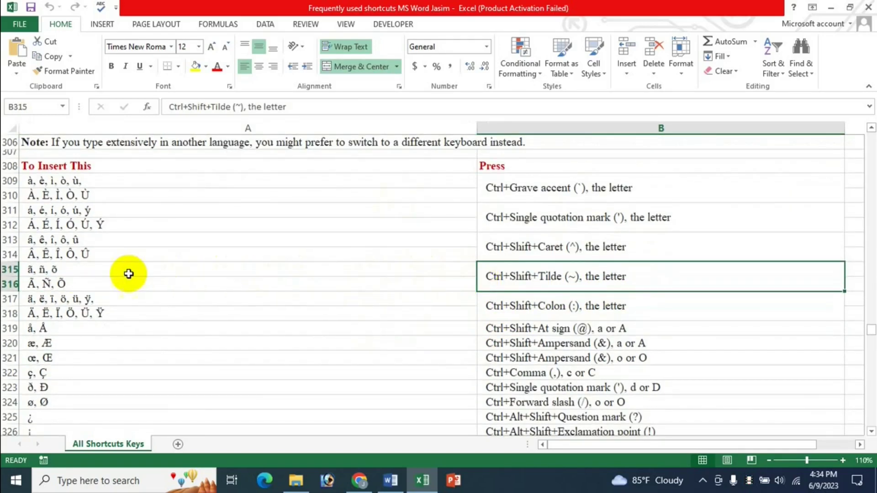
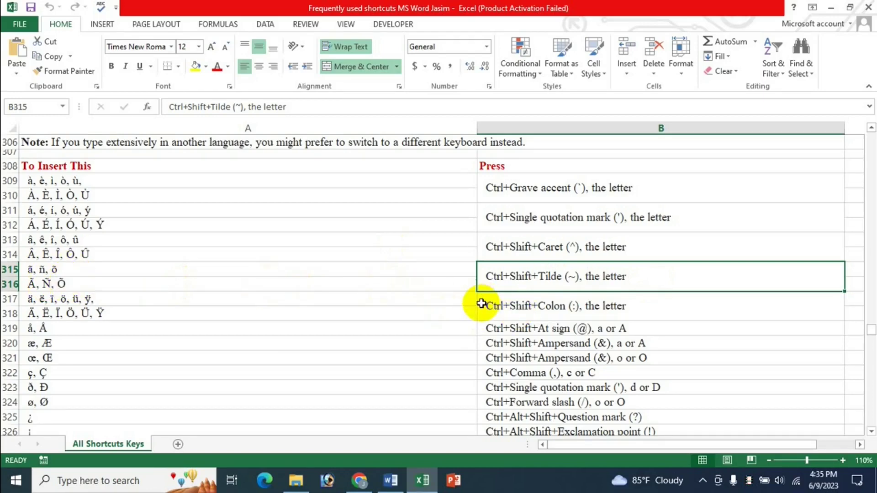
Step: Start a new line below the circumflex letters and type ã Ã, removing a stray c
{"action": "left_click", "coordinate": [392, 484]}
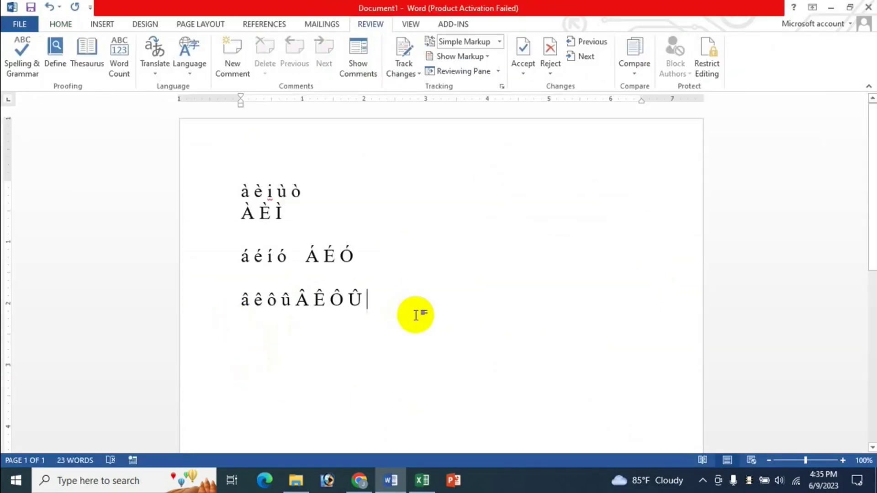
{"action": "key", "text": "Return"}
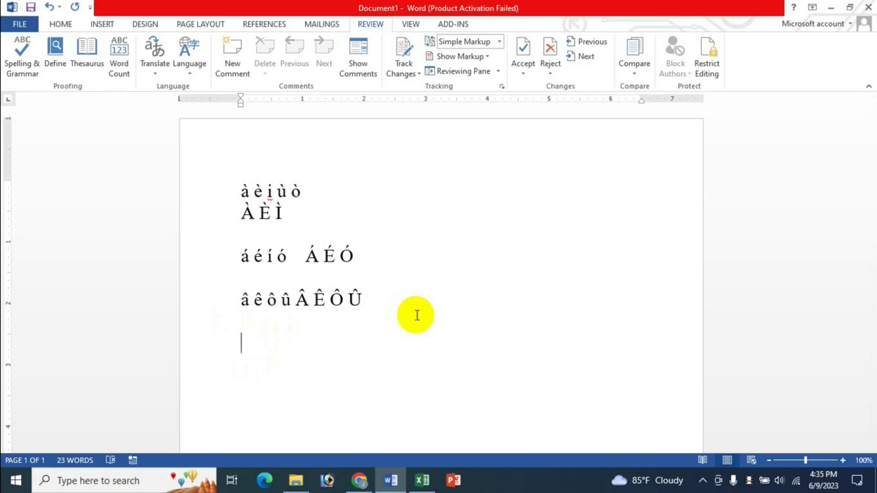
{"action": "type", "text": "ã"}
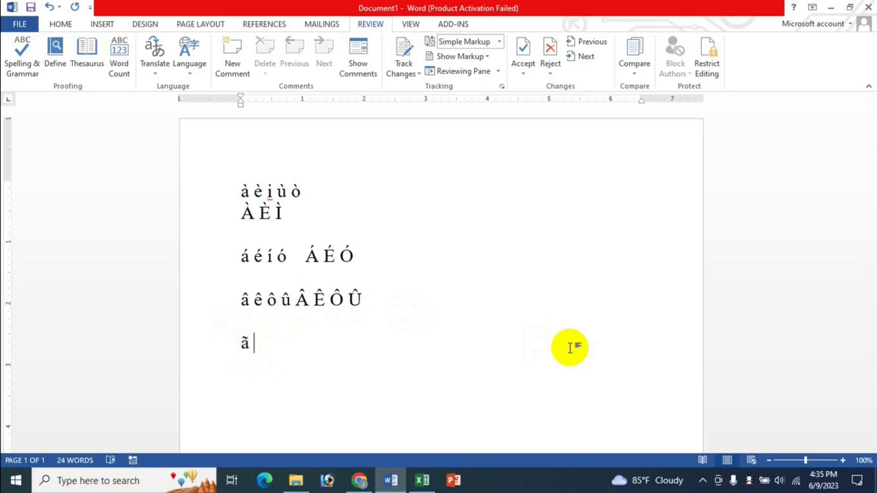
{"action": "type", "text": "Ã"}
{"action": "type", "text": "c"}
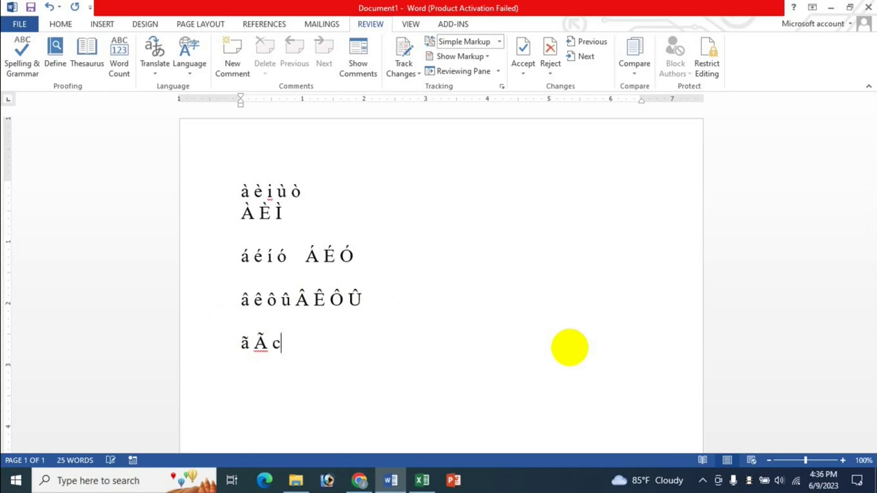
{"action": "key", "text": "BackSpace"}
{"action": "key", "text": "alt+Tab"}
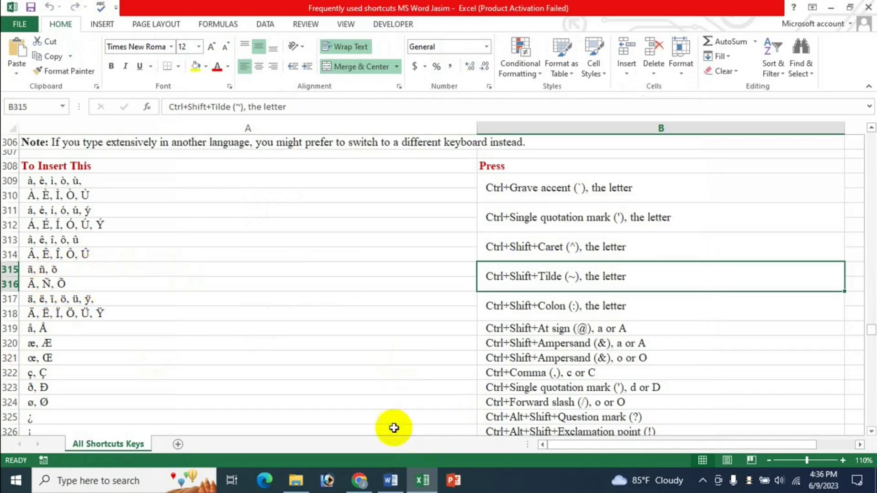
Step: Add ñ Ñ and õ Õ to the tilde line, checking the Excel shortcut list between
{"action": "left_click", "coordinate": [394, 481]}
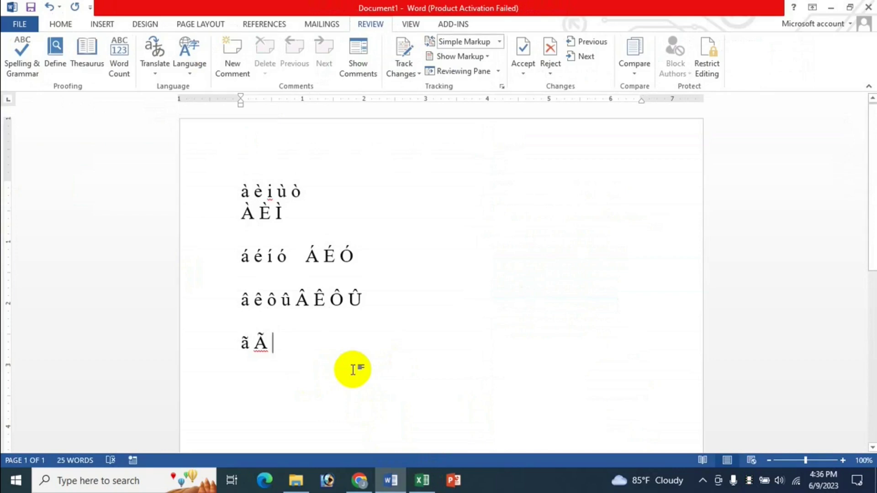
{"action": "type", "text": "ñ "}
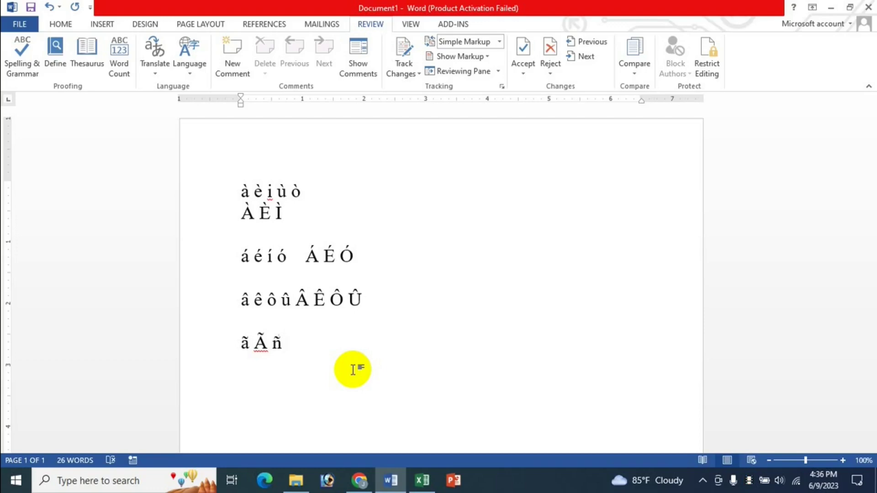
{"action": "type", "text": "Ñ"}
{"action": "left_click", "coordinate": [422, 480]}
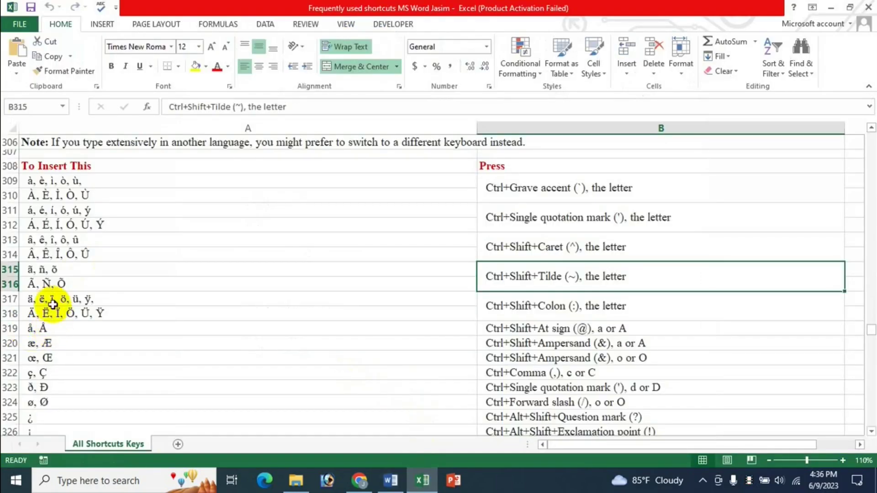
{"action": "left_click", "coordinate": [395, 482]}
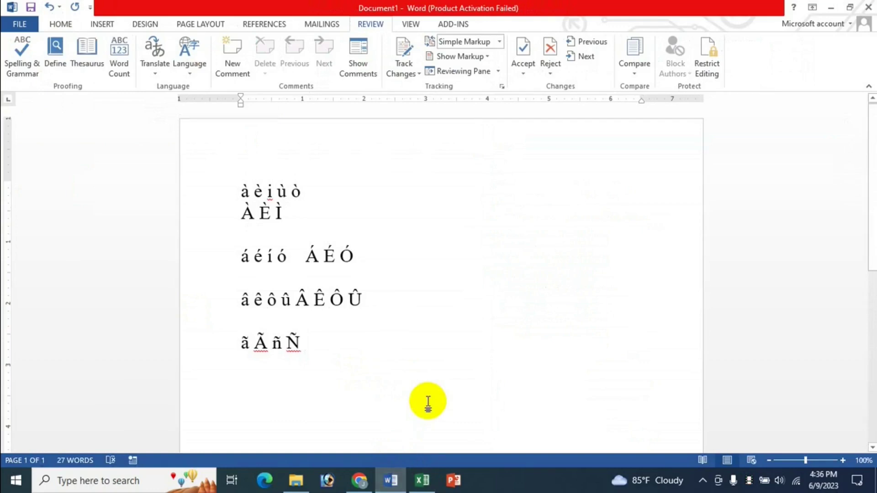
{"action": "type", "text": "õ "}
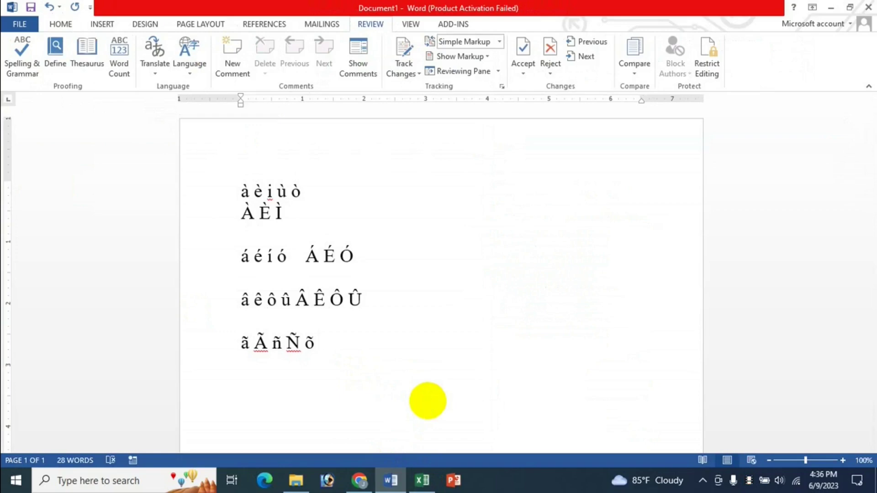
{"action": "type", "text": "Õ"}
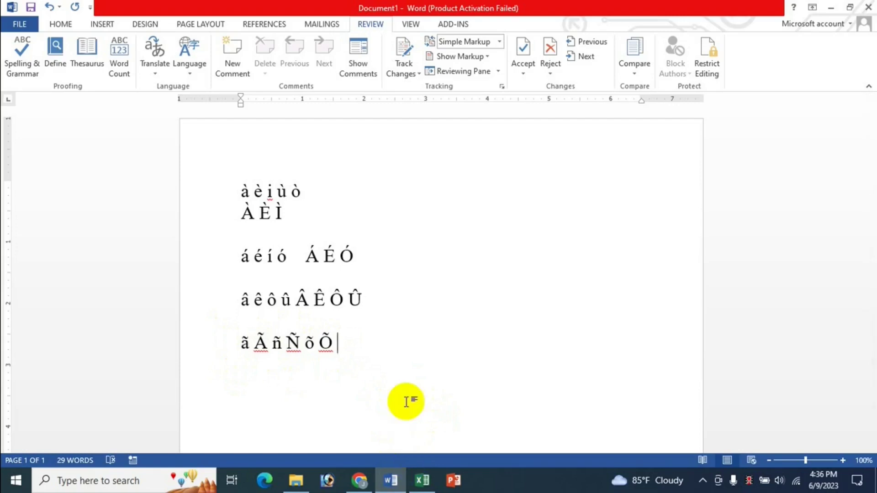
{"action": "left_click", "coordinate": [423, 480]}
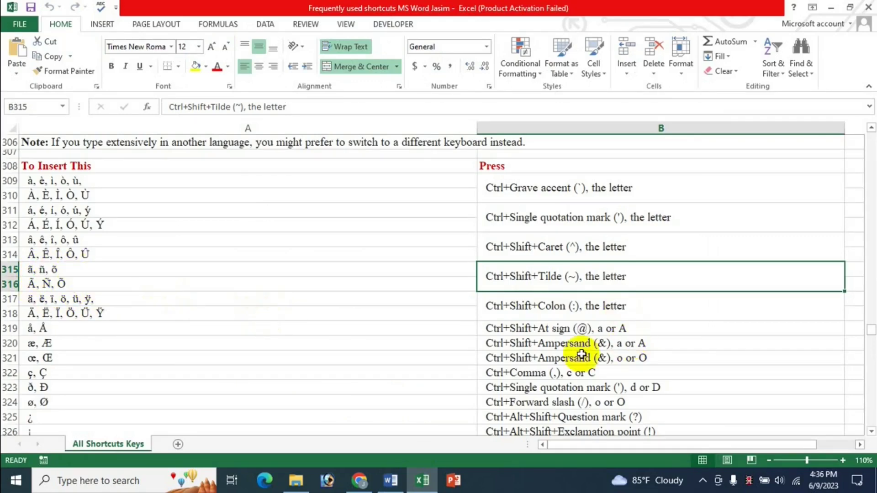
Step: Look up the umlaut shortcut in cell B317 and type ä Ä after the tilde letters
{"action": "left_click", "coordinate": [550, 306]}
{"action": "scroll", "coordinate": [452, 376], "scroll_direction": "down", "scroll_amount": 1}
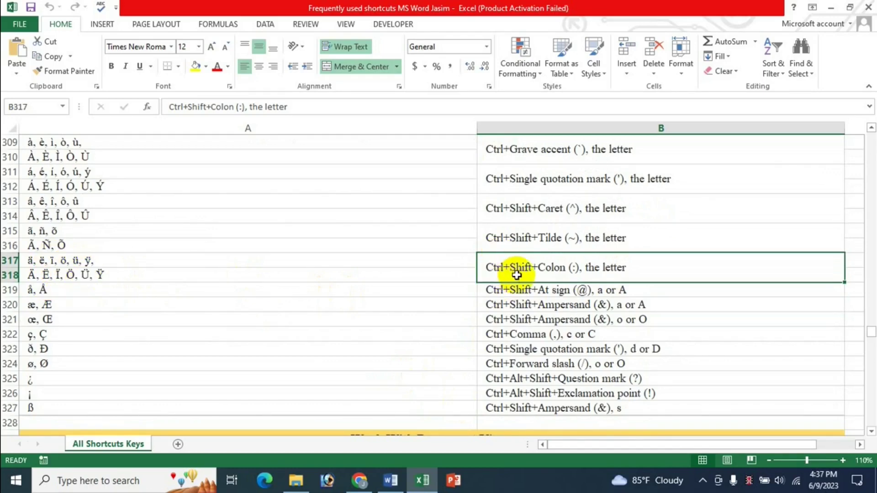
{"action": "left_click", "coordinate": [391, 481]}
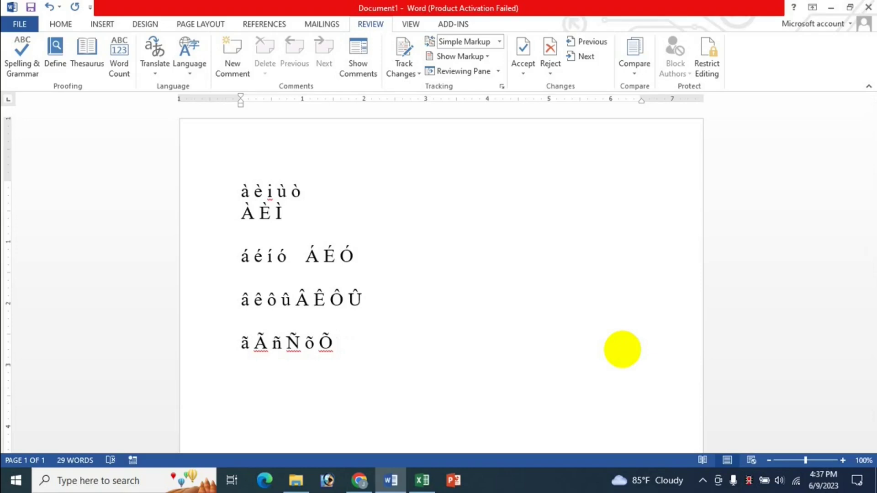
{"action": "type", "text": "ä"}
{"action": "left_click", "coordinate": [422, 480]}
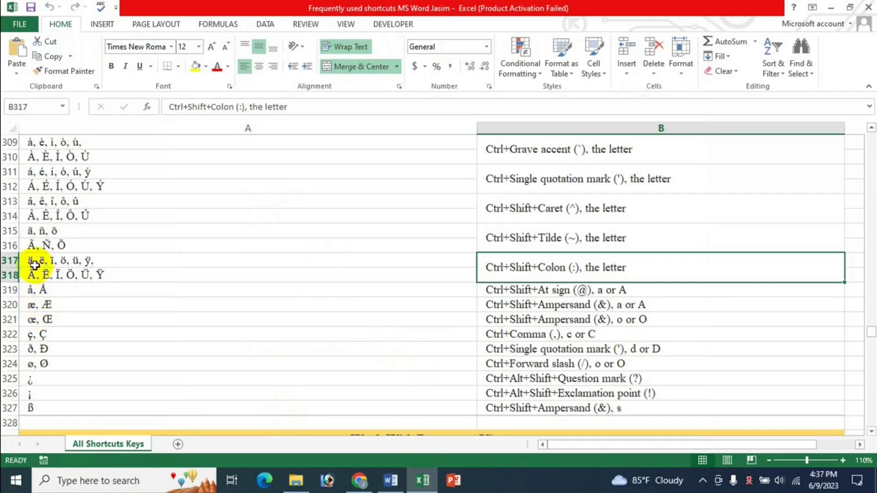
{"action": "left_click", "coordinate": [391, 480]}
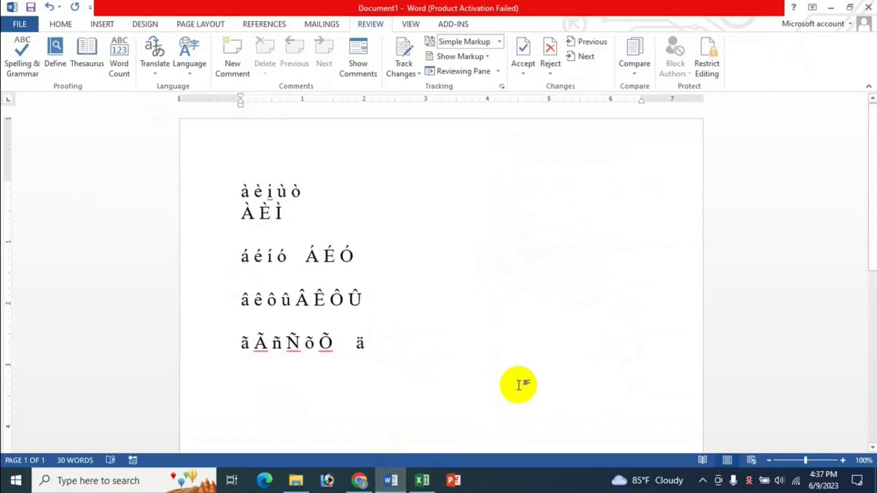
{"action": "type", "text": "Ä"}
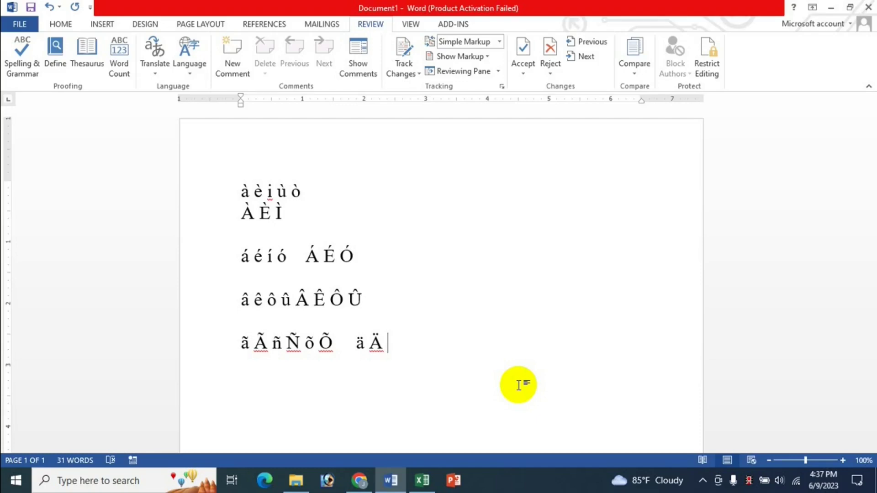
Step: Add ë Ë, then ü Ü ÿ Ÿ, with Ctrl+Shift+: after deleting a mistyped b
{"action": "key", "text": "ctrl+shift+semicolon"}
{"action": "type", "text": "b"}
{"action": "key", "text": "BackSpace"}
{"action": "type", "text": "ë Ë"}
{"action": "left_click", "coordinate": [422, 481]}
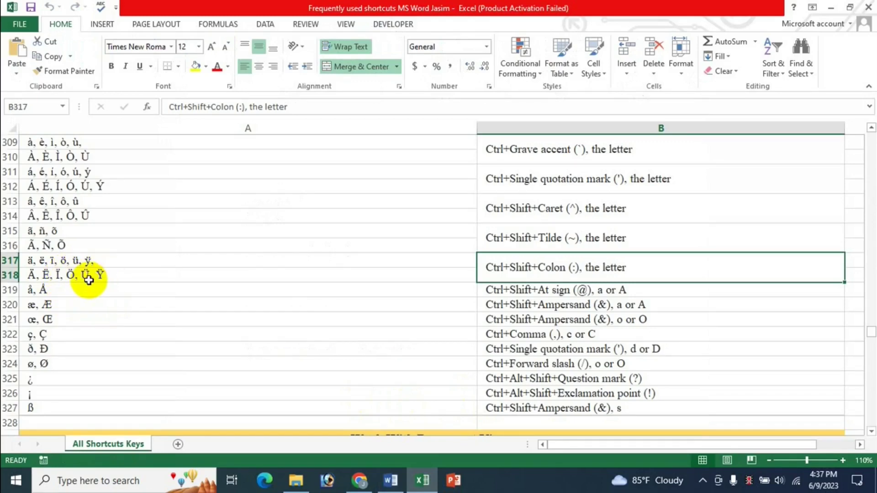
{"action": "left_click", "coordinate": [404, 485]}
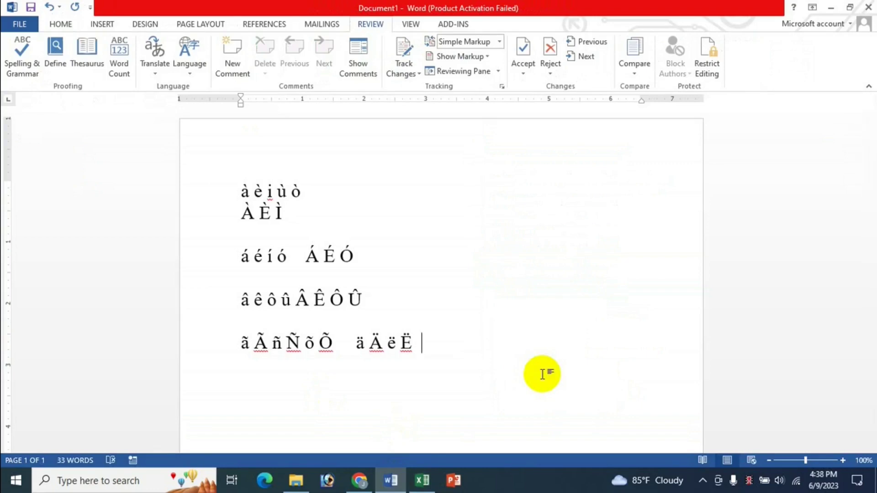
{"action": "type", "text": "ü Ü ÿ"}
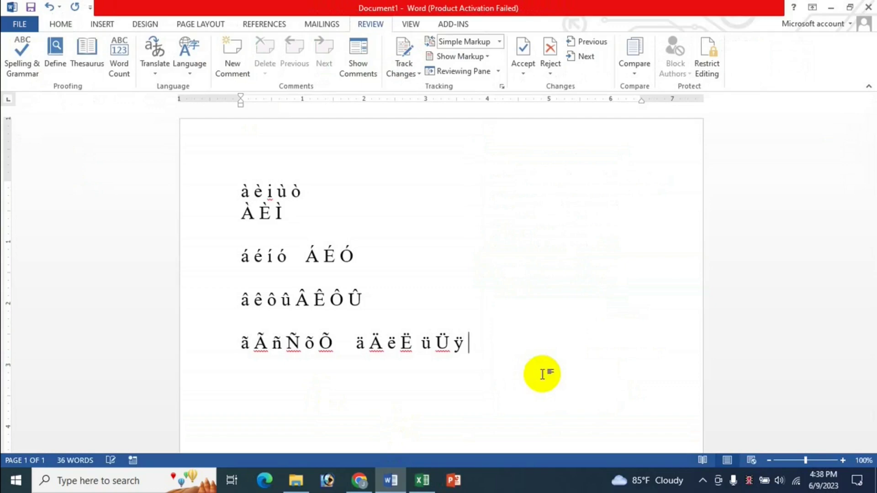
{"action": "type", "text": " Ÿ"}
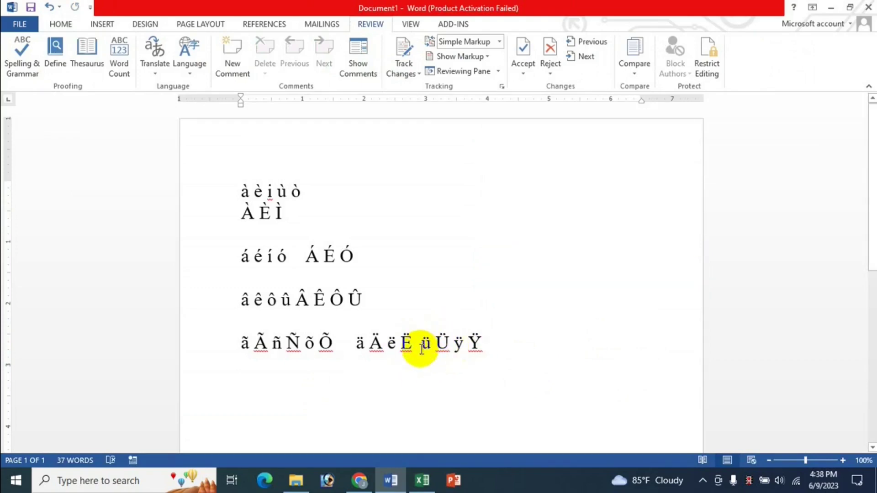
Step: Look up the å shortcut in cell B319, then select all the document text
{"action": "left_click", "coordinate": [424, 481]}
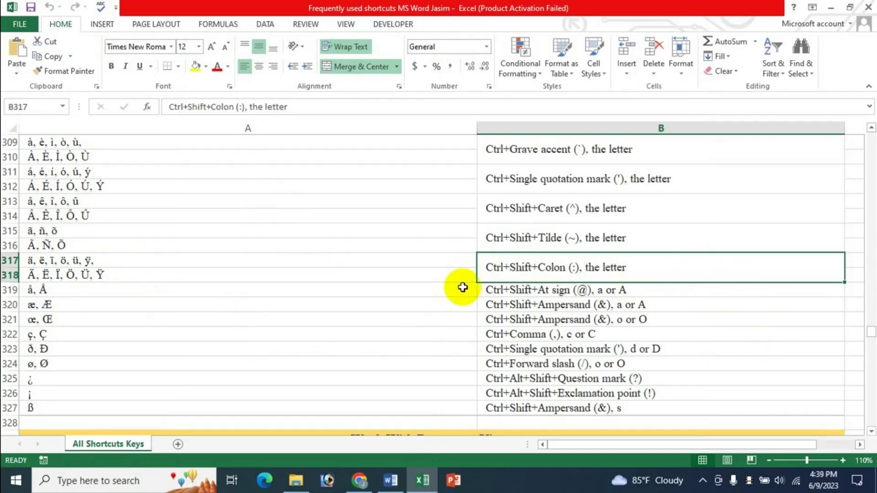
{"action": "left_click", "coordinate": [503, 294]}
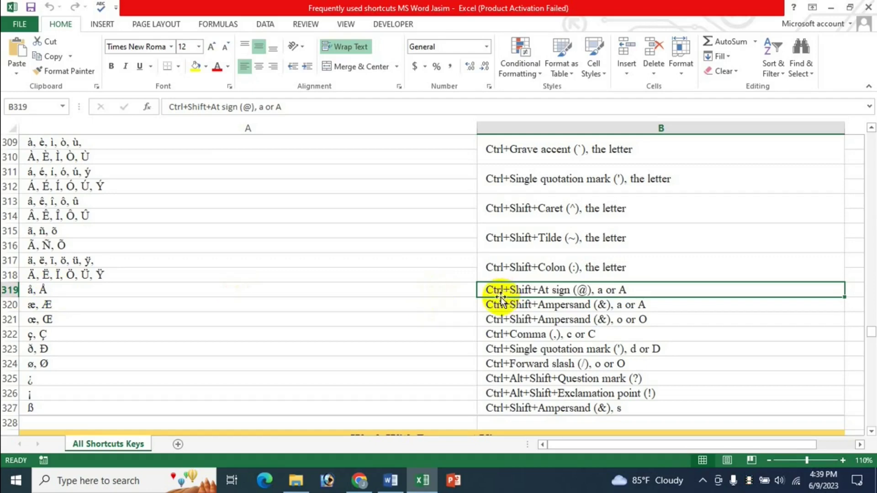
{"action": "left_click", "coordinate": [401, 481]}
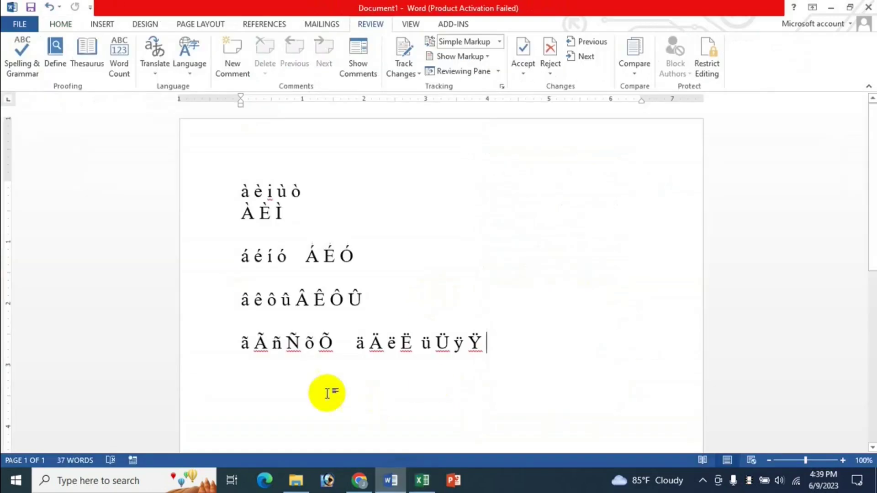
{"action": "key", "text": "ctrl+a"}
Step: Clear the document and type å and Å with Ctrl+Shift+@ followed by a and A
{"action": "key", "text": "Delete"}
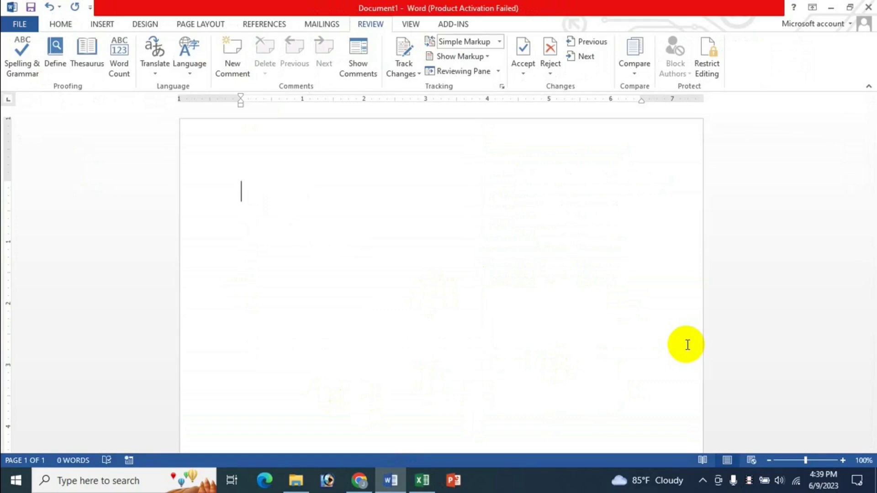
{"action": "key", "text": "ctrl+shift+2"}
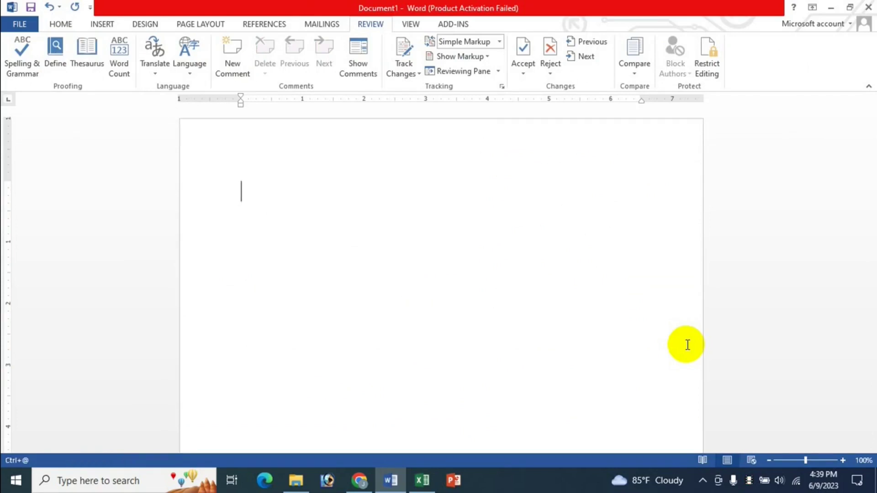
{"action": "key", "text": "a"}
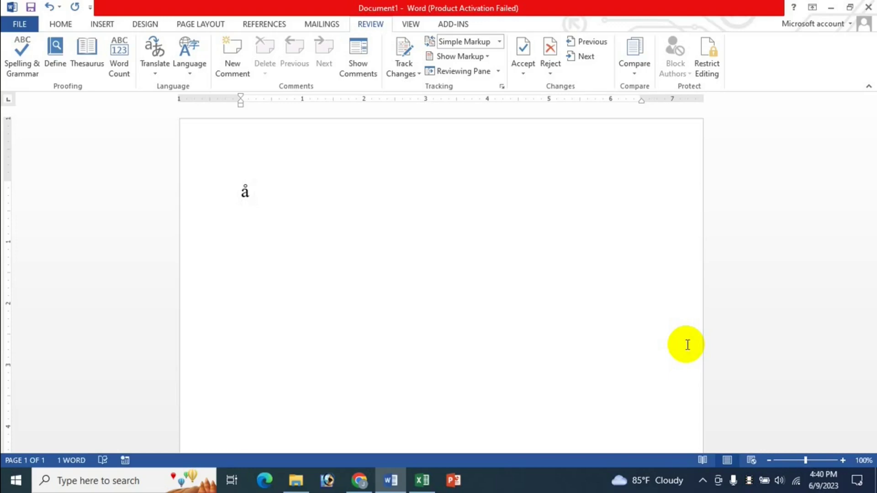
{"action": "key", "text": "ctrl+shift+2"}
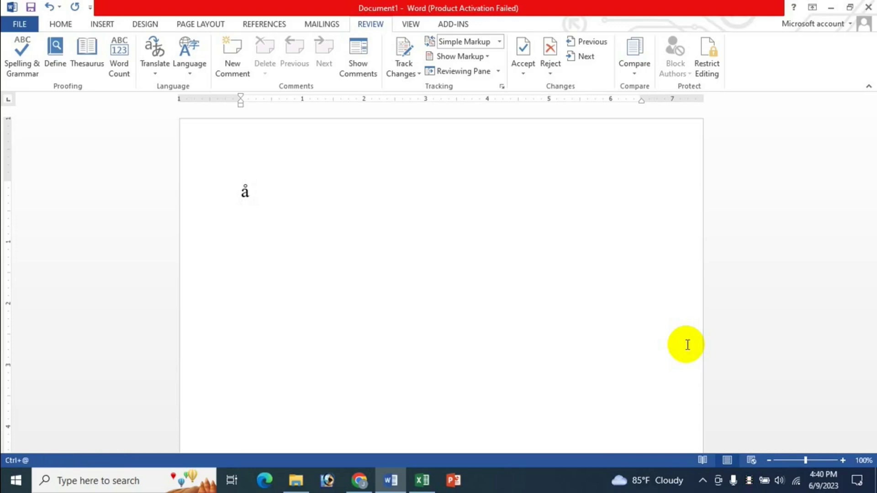
{"action": "key", "text": "shift+a"}
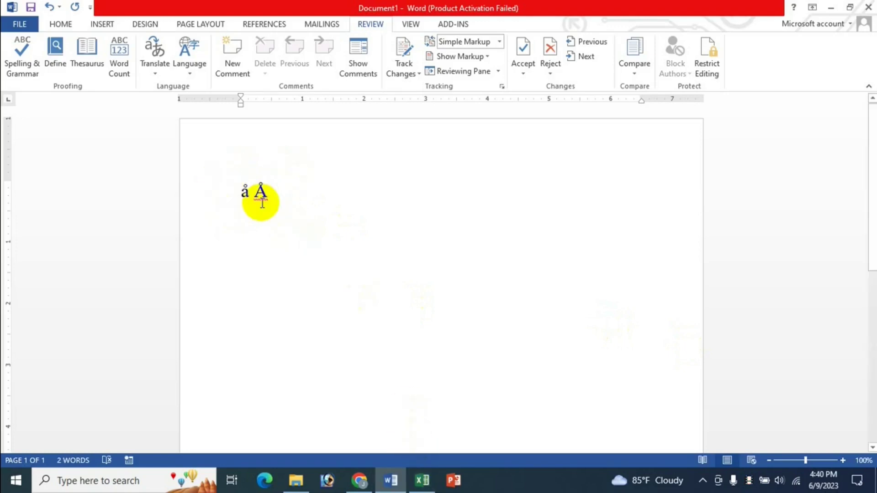
Step: Check the å Å letters in Word, then look up the æ, Æ shortcut in cell B320
{"action": "left_click", "coordinate": [422, 480]}
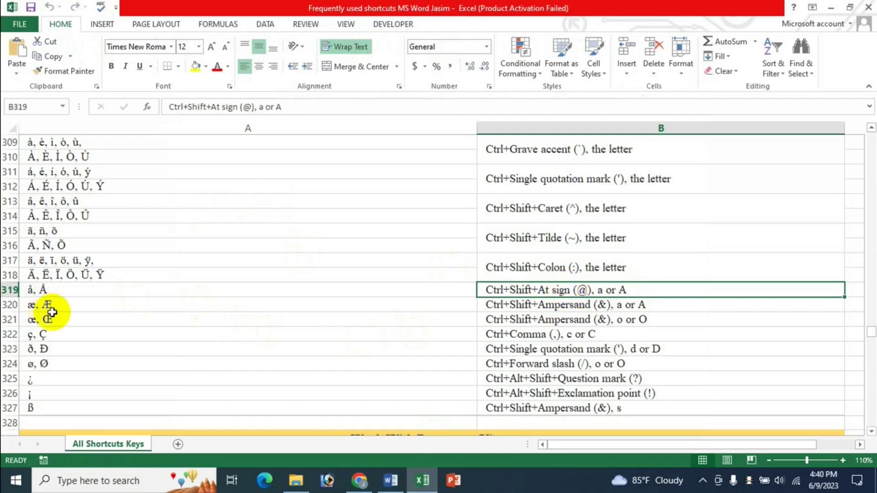
{"action": "left_click", "coordinate": [390, 479]}
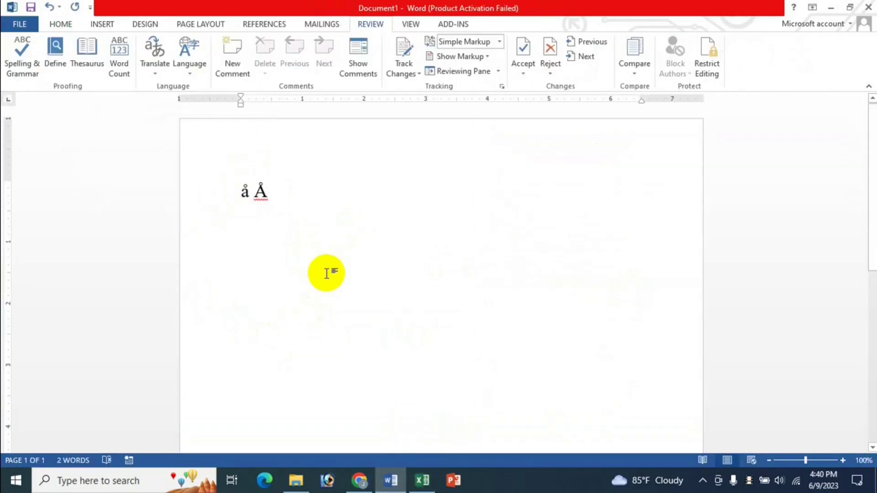
{"action": "left_click", "coordinate": [423, 481]}
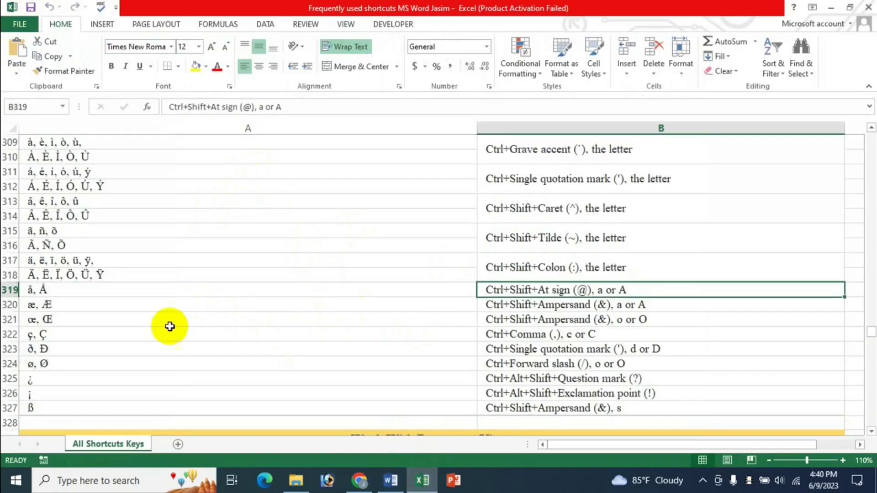
{"action": "left_click", "coordinate": [523, 307]}
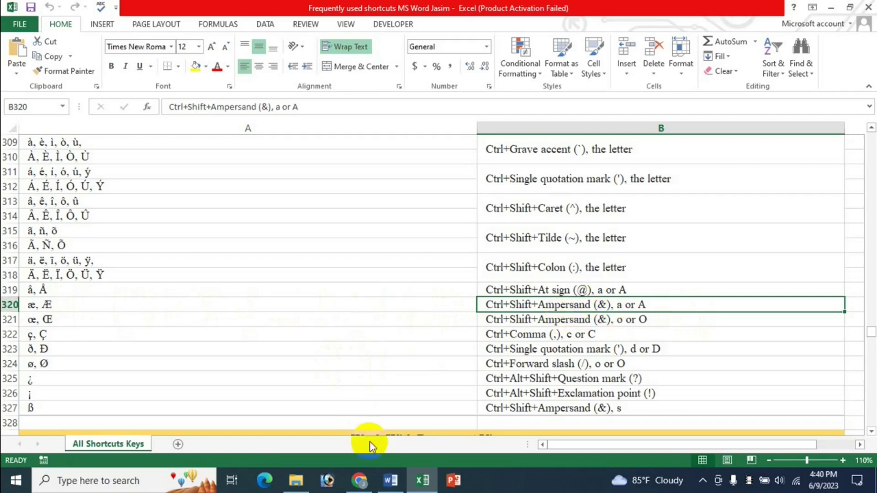
Step: Type æ Æ with Ctrl+Shift+& and look up the œ, Œ shortcut
{"action": "left_click", "coordinate": [391, 481]}
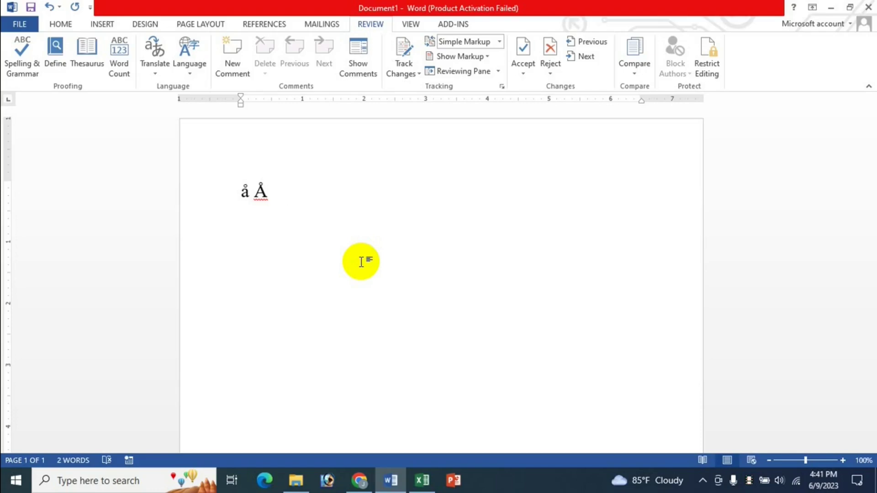
{"action": "key", "text": "ctrl+shift+7"}
{"action": "type", "text": "a"}
{"action": "type", "text": " Æ"}
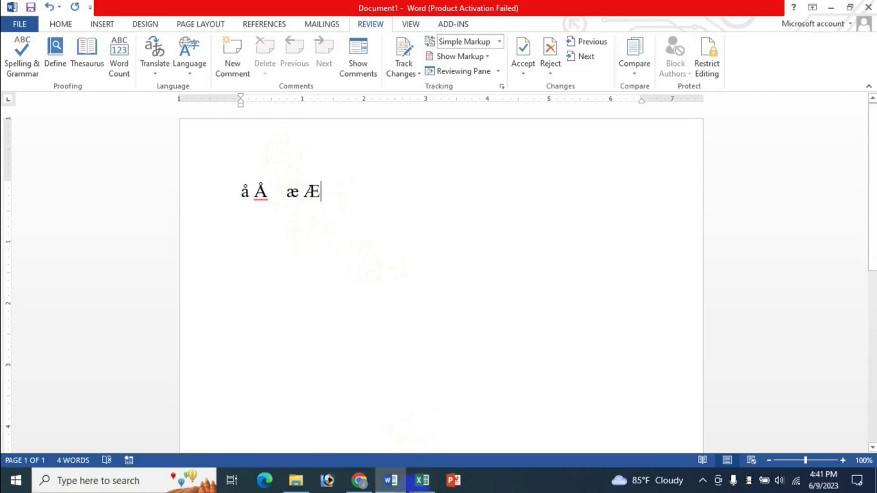
{"action": "left_click", "coordinate": [422, 480]}
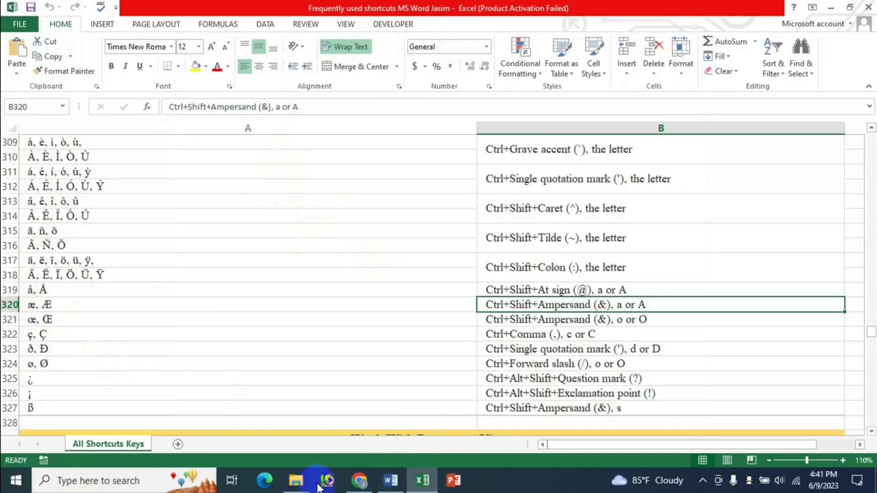
{"action": "left_click", "coordinate": [391, 480]}
{"action": "left_click", "coordinate": [423, 481]}
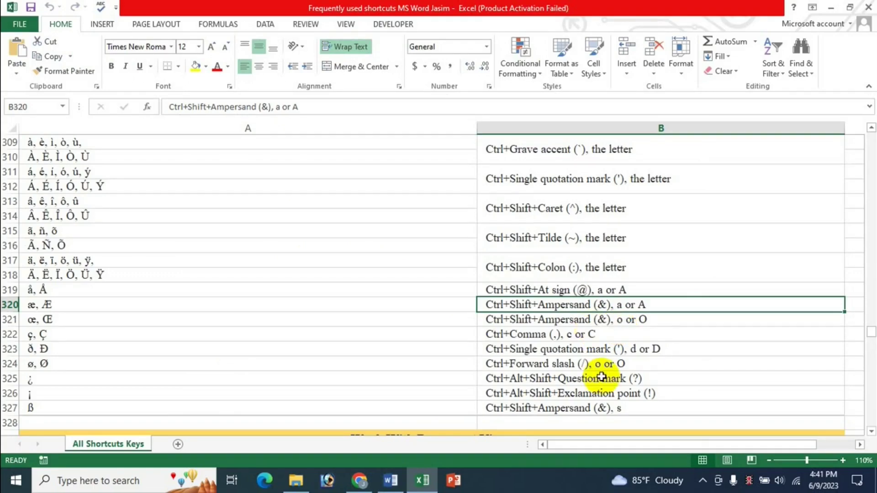
{"action": "left_click", "coordinate": [525, 322]}
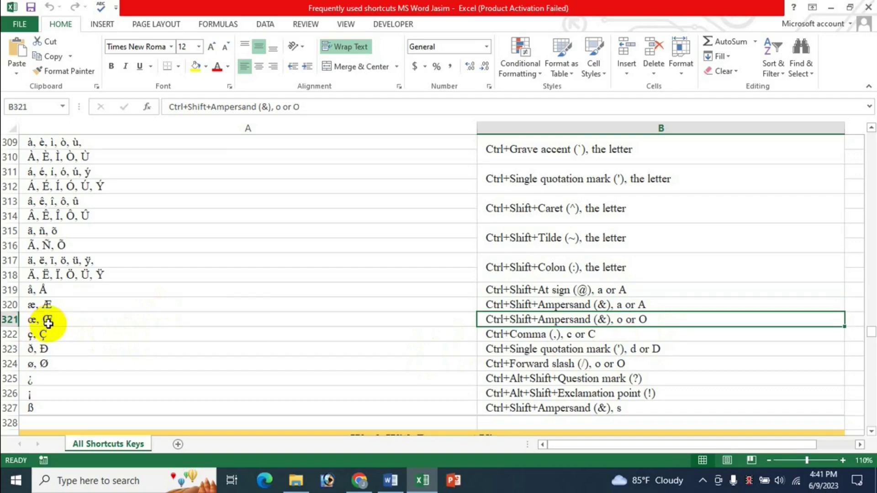
Step: Add œ Œ after æ Æ, then look up the ç, Ç entry in cell B322
{"action": "left_click", "coordinate": [391, 481]}
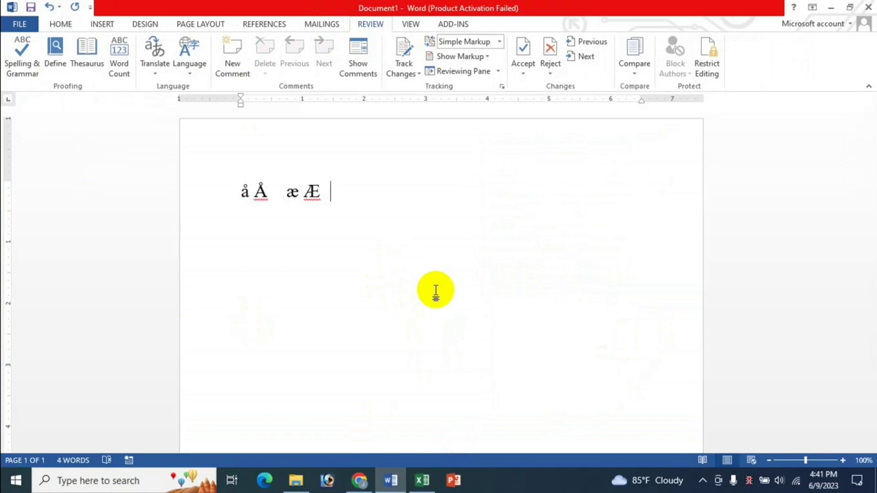
{"action": "type", "text": "œ"}
{"action": "key", "text": "ctrl+shift+7"}
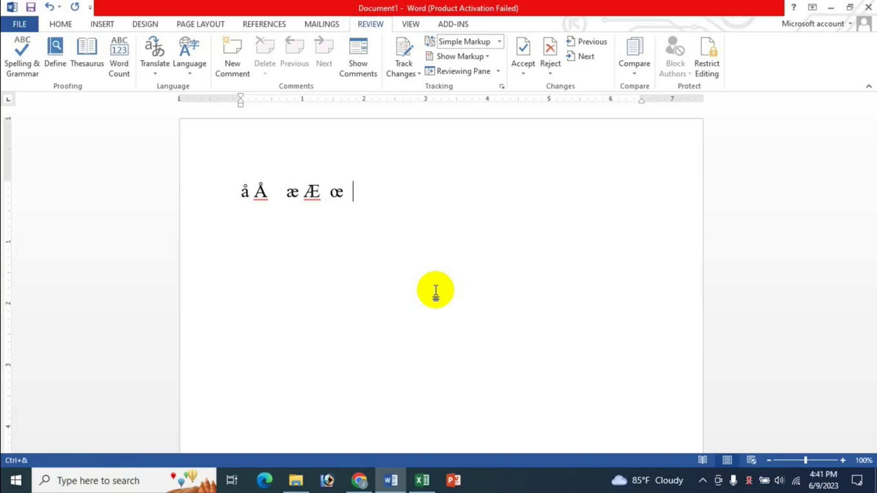
{"action": "key", "text": "shift+o"}
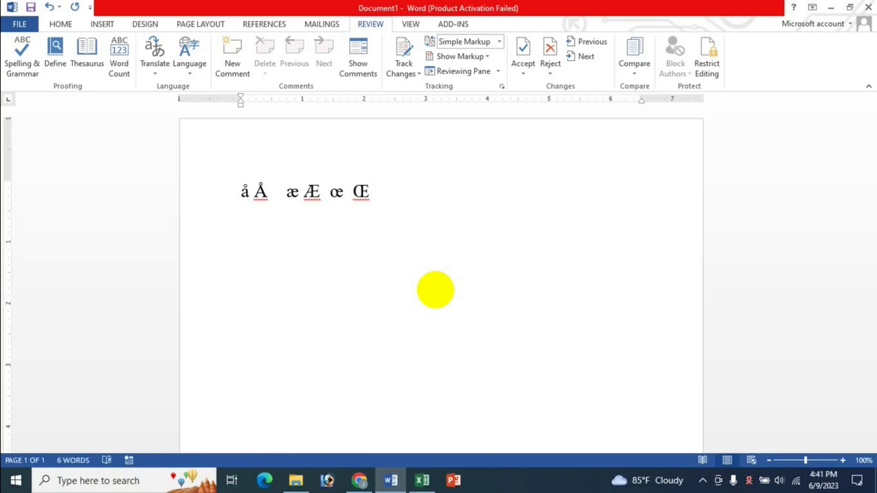
{"action": "left_click", "coordinate": [422, 480]}
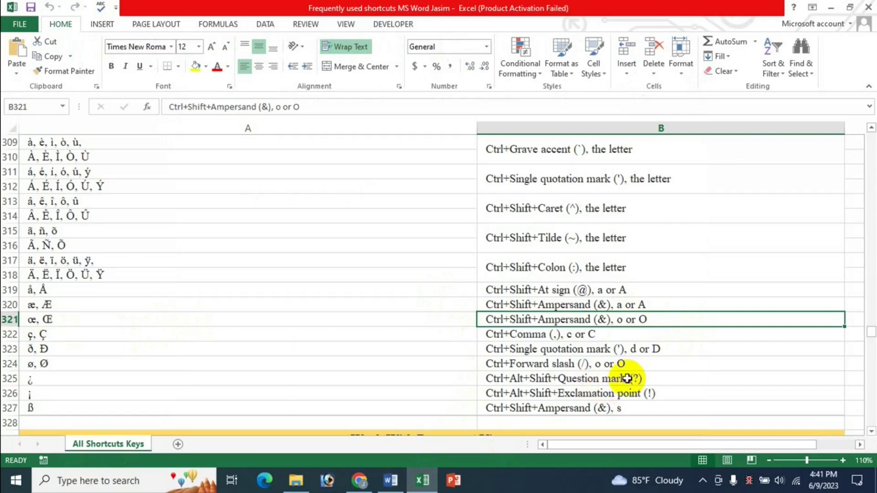
{"action": "left_click", "coordinate": [537, 337]}
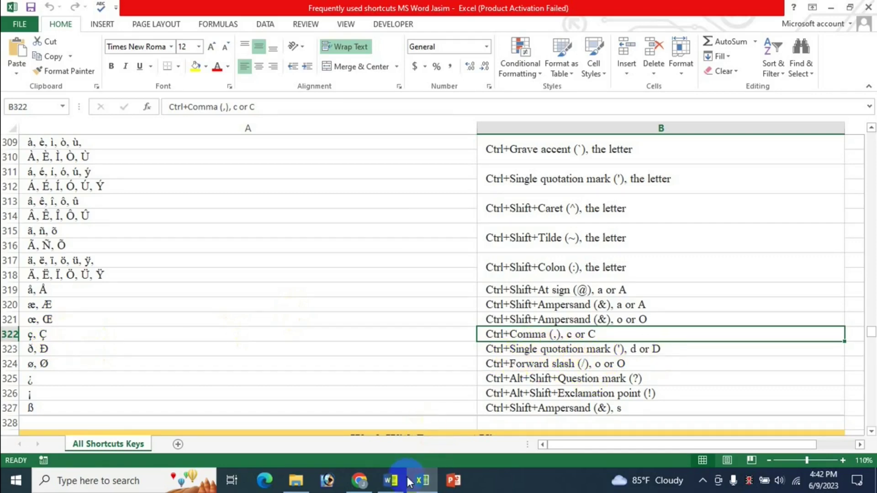
Step: Type ç Ç with Ctrl+Comma and look up the ð, Đ shortcut in Excel
{"action": "left_click", "coordinate": [390, 480]}
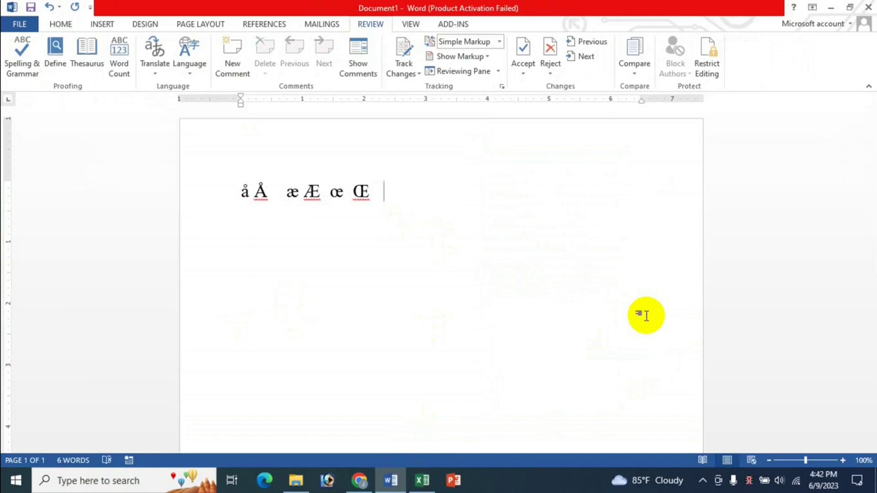
{"action": "type", "text": "ç Ç"}
{"action": "left_click", "coordinate": [423, 481]}
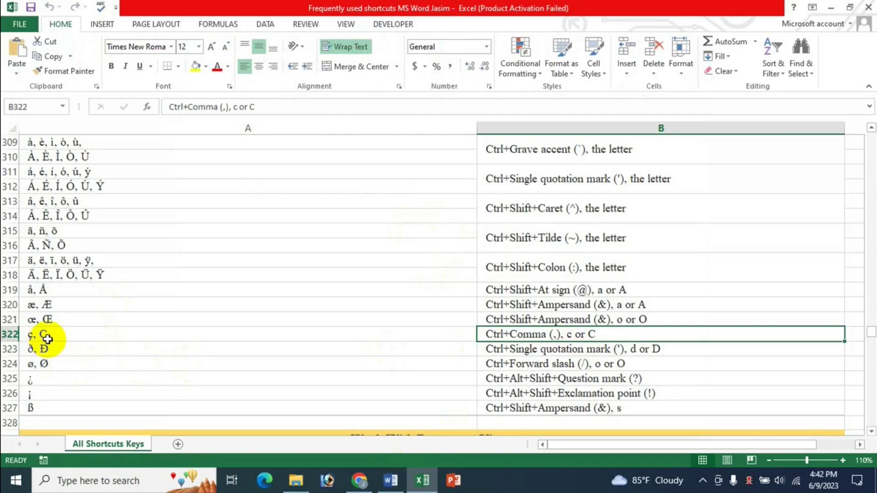
{"action": "left_click", "coordinate": [46, 338]}
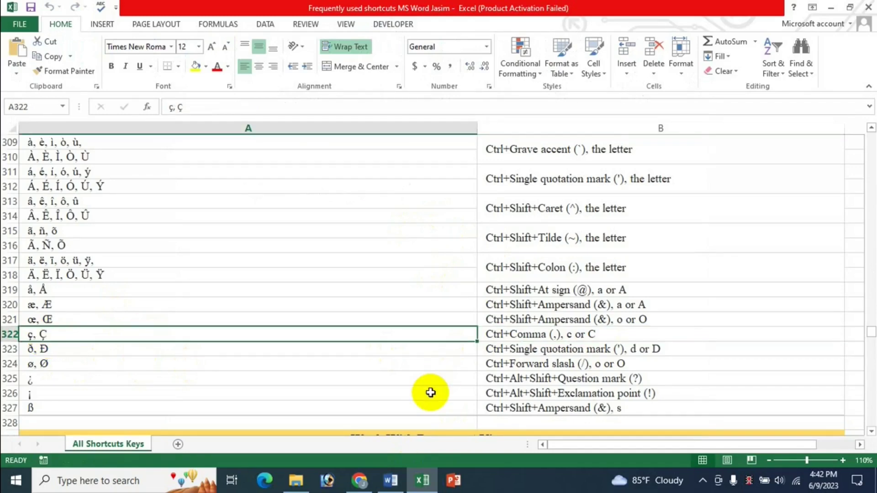
{"action": "scroll", "coordinate": [503, 347], "scroll_direction": "down", "scroll_amount": 2}
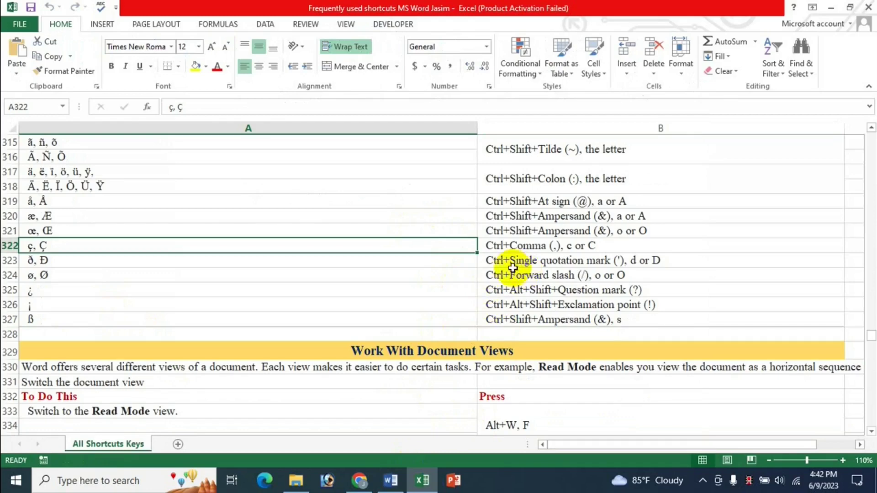
{"action": "left_click", "coordinate": [496, 264]}
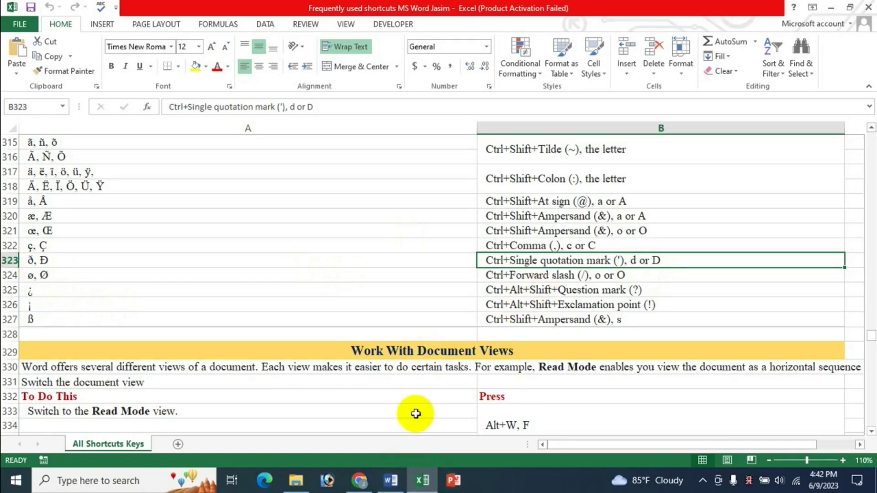
Step: Add ð Đ after ç Ç, select the ð, and return to the shortcut list
{"action": "left_click", "coordinate": [408, 483]}
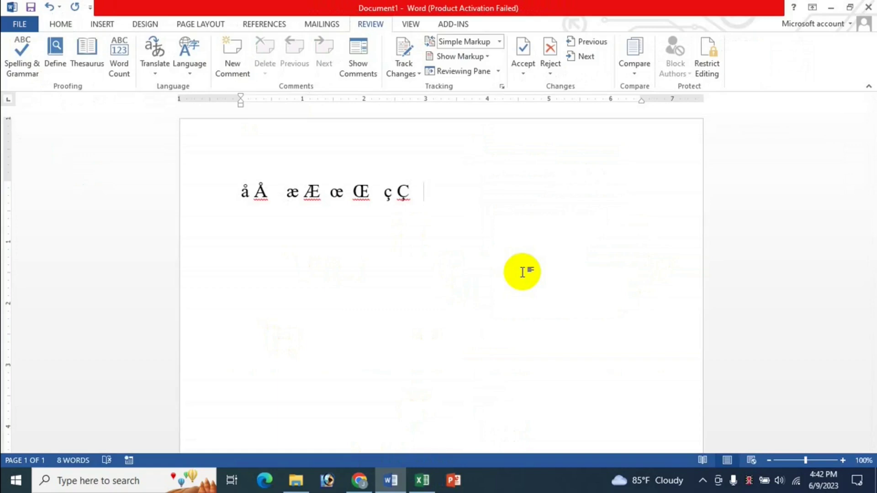
{"action": "type", "text": "ð  Đ"}
{"action": "double_click", "coordinate": [430, 194]}
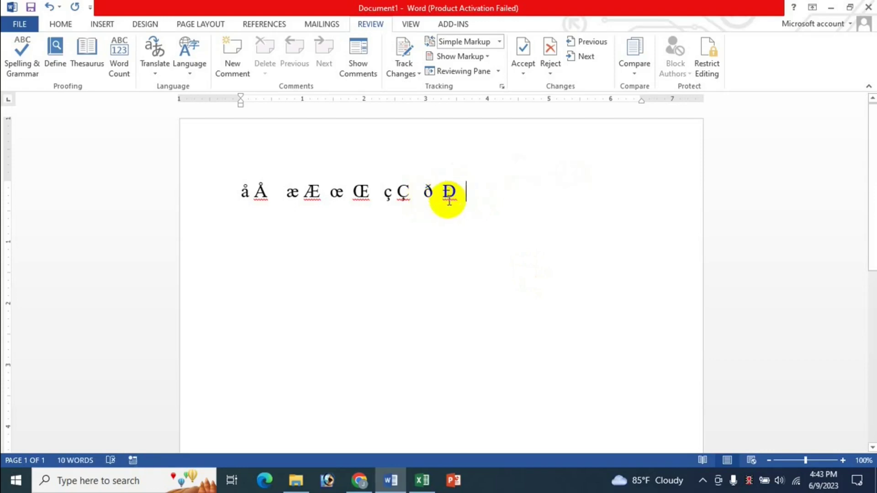
{"action": "left_click", "coordinate": [422, 481]}
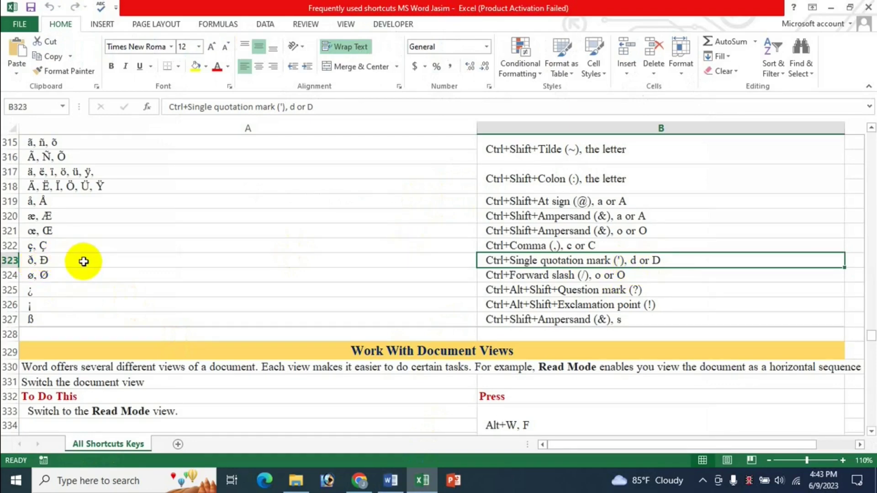
Step: Type ø Ø with Ctrl+/ after ð Đ, then look up the ¿ shortcut in cell B325
{"action": "left_click", "coordinate": [502, 277]}
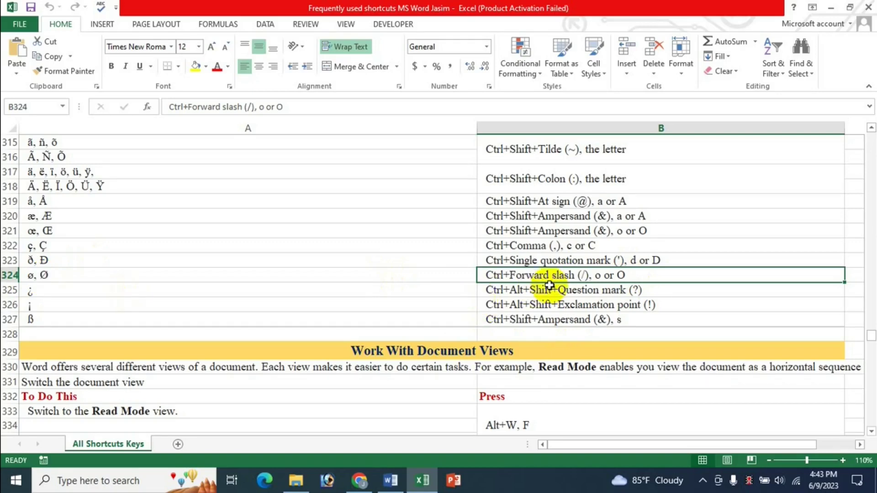
{"action": "left_click", "coordinate": [390, 480]}
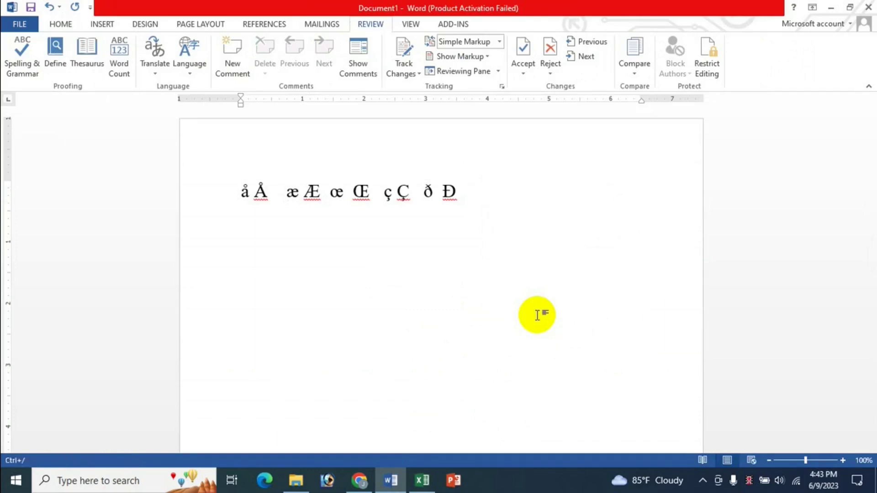
{"action": "type", "text": "ø"}
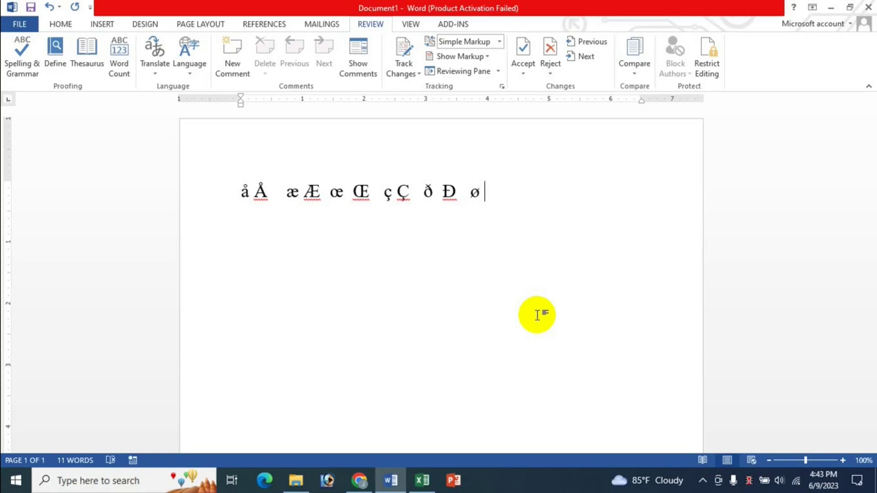
{"action": "type", "text": " Ø"}
{"action": "left_click", "coordinate": [423, 480]}
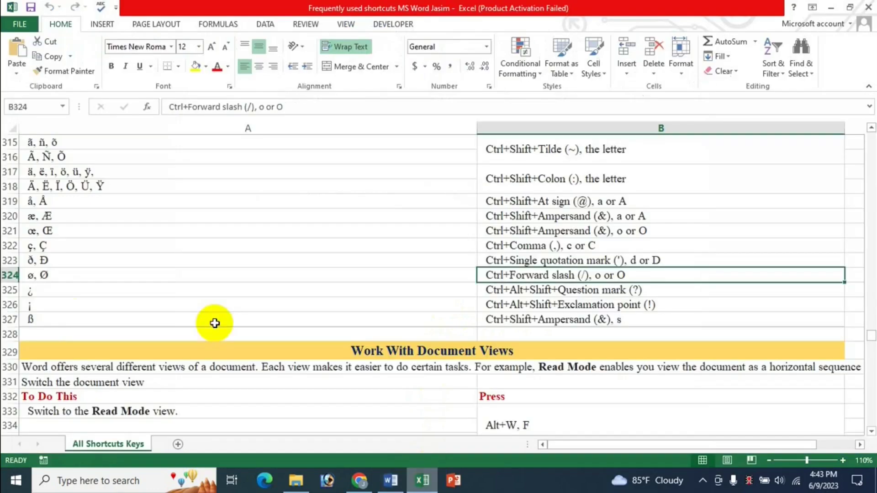
{"action": "left_click", "coordinate": [391, 480]}
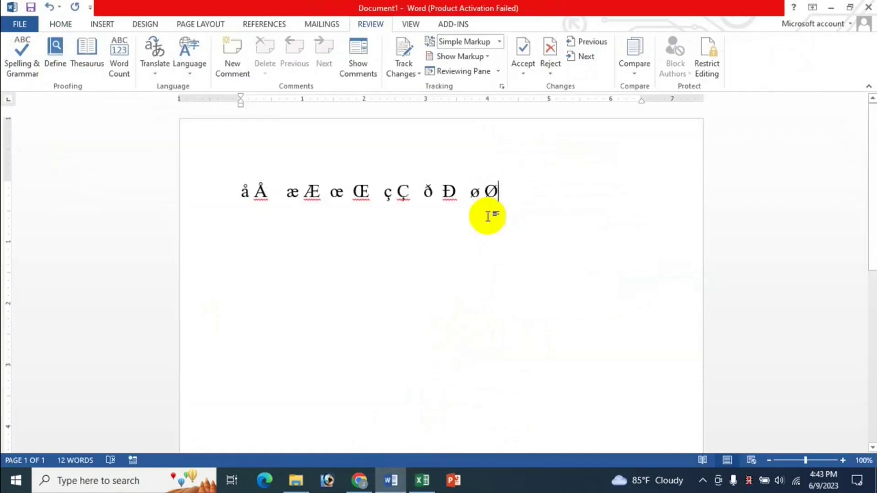
{"action": "left_click", "coordinate": [422, 480]}
{"action": "left_click", "coordinate": [559, 292]}
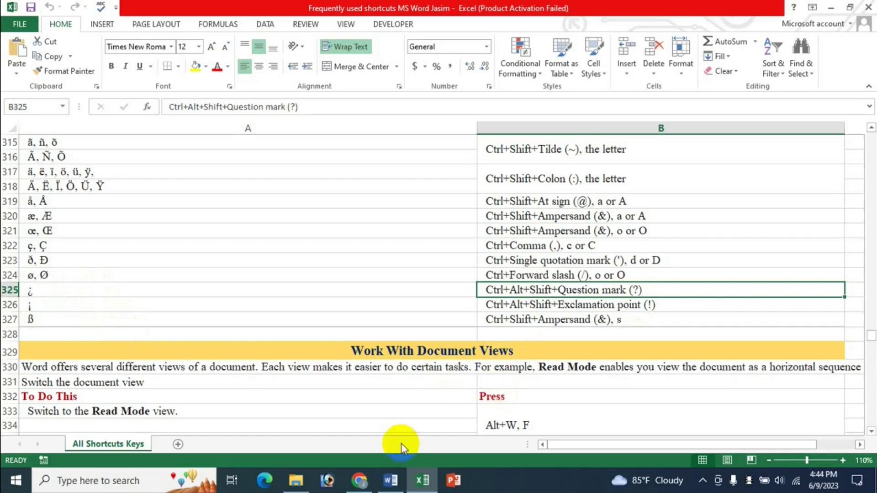
Step: On a new line, type ¿ and ¡ using their Ctrl+Alt+Shift shortcuts from cells B325–B326
{"action": "left_click", "coordinate": [390, 480]}
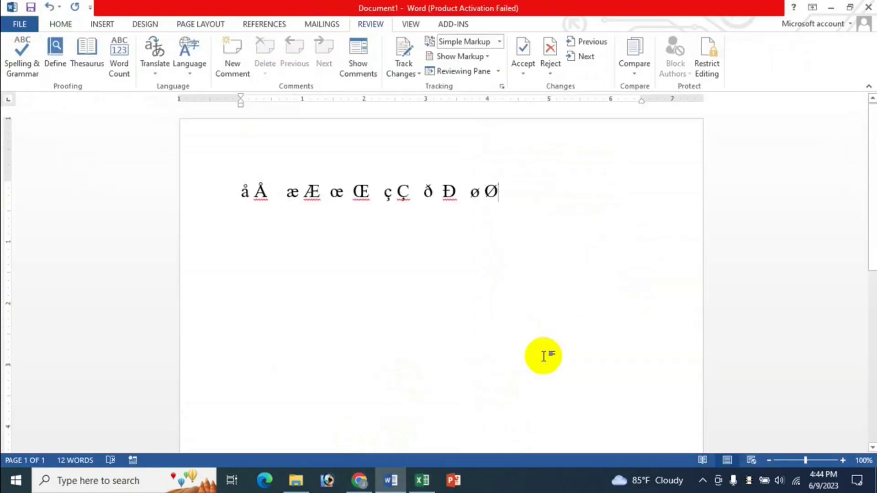
{"action": "key", "text": "Return"}
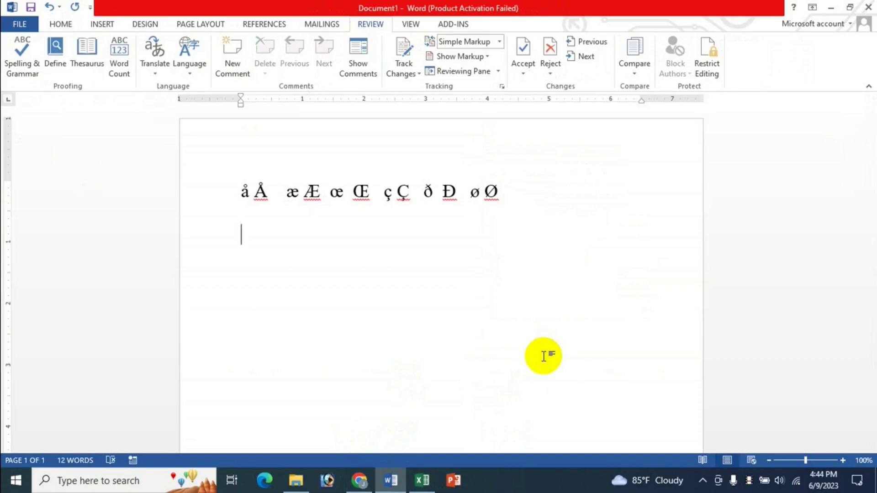
{"action": "type", "text": "¿"}
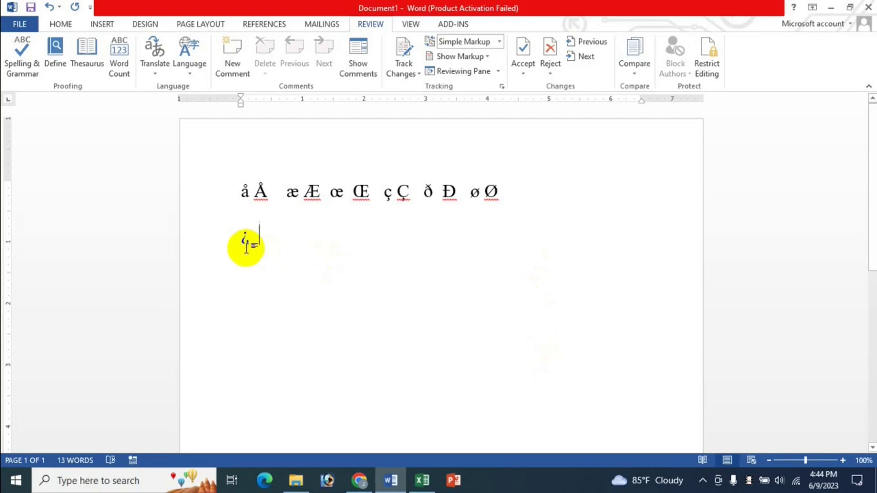
{"action": "left_click", "coordinate": [423, 480]}
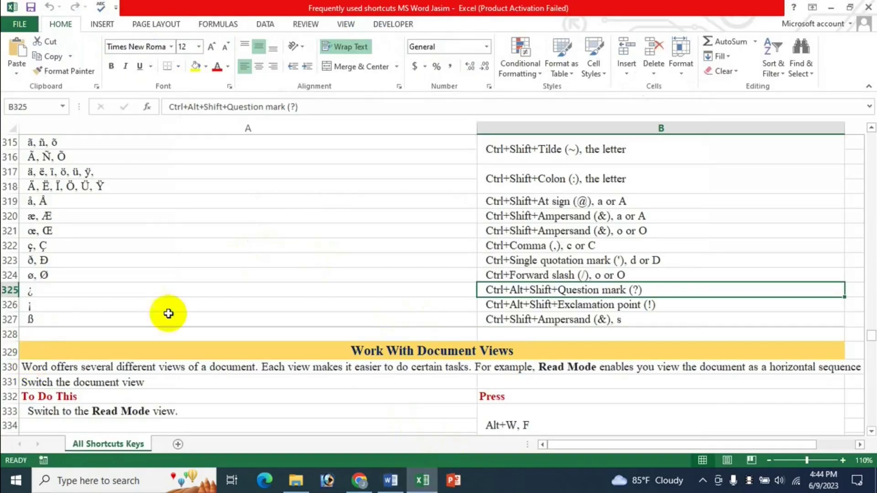
{"action": "left_click", "coordinate": [532, 307]}
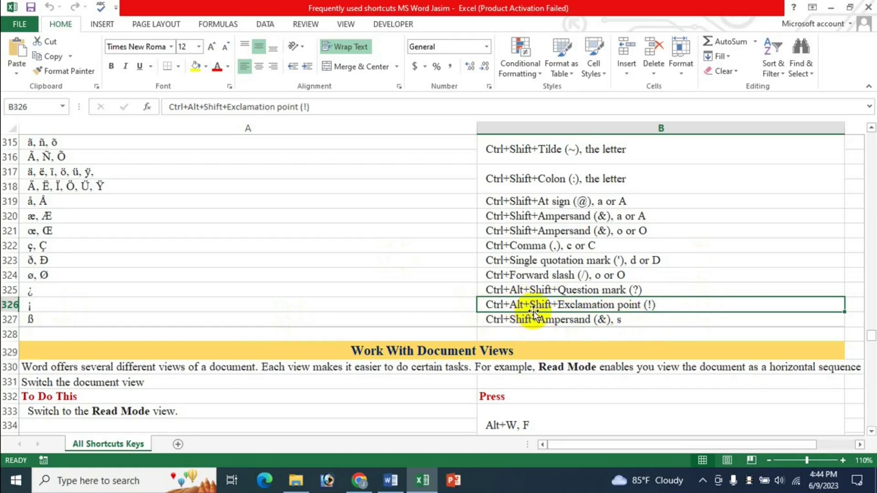
{"action": "left_click", "coordinate": [390, 480]}
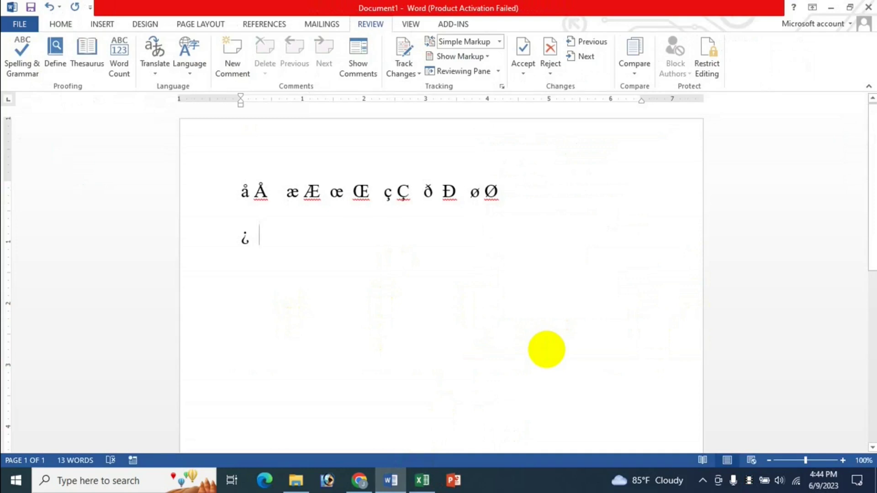
{"action": "type", "text": "¡"}
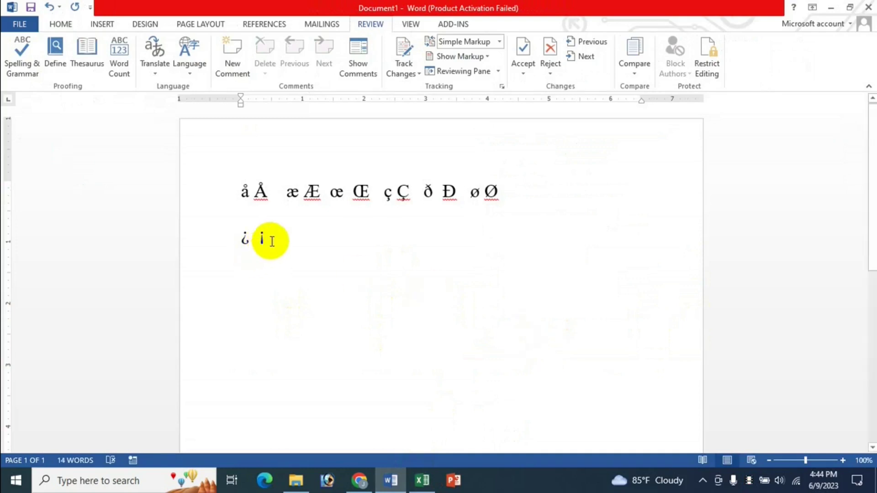
{"action": "left_click", "coordinate": [421, 485]}
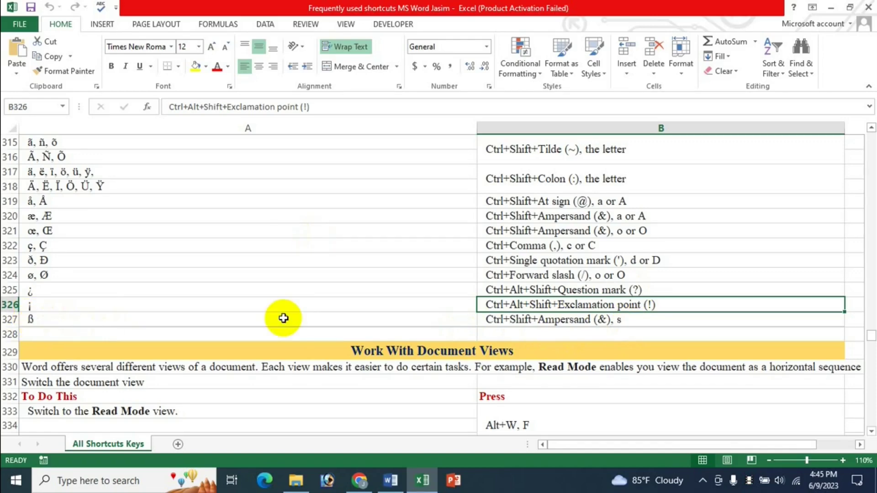
Step: Insert ß after ¡ using Ctrl+Shift+& then s, checking the shortcut sheet
{"action": "left_click", "coordinate": [387, 479]}
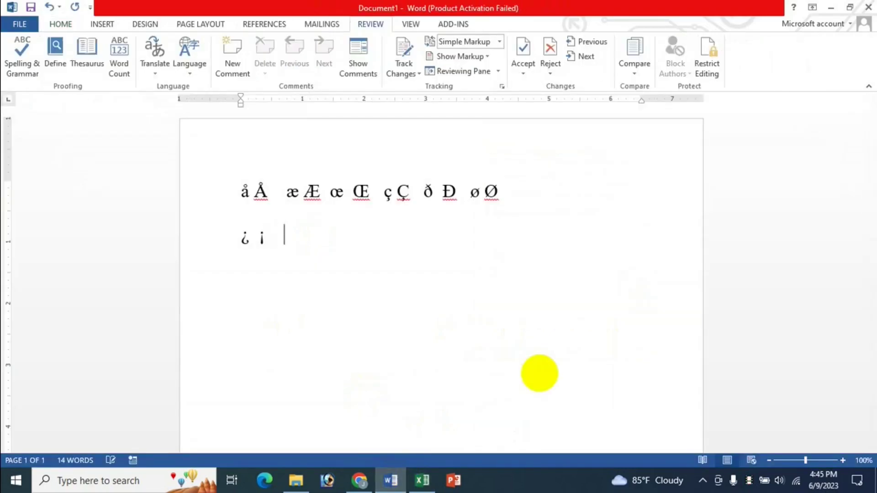
{"action": "left_click", "coordinate": [428, 486]}
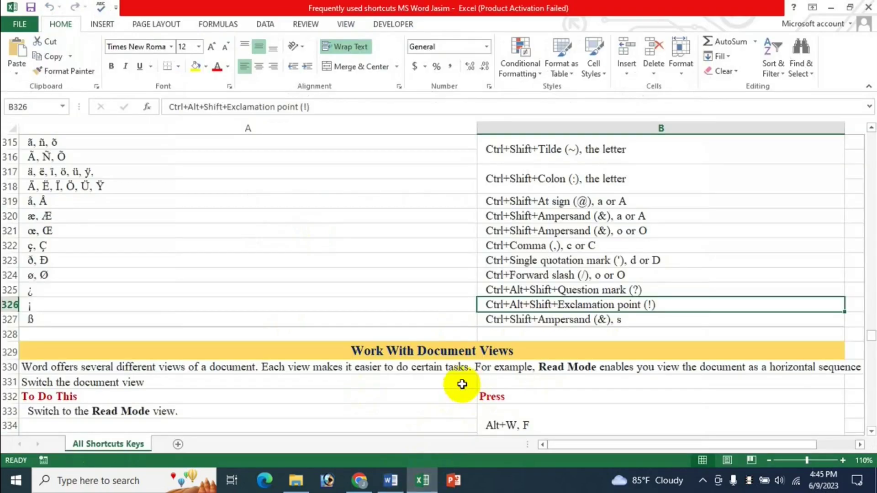
{"action": "left_click", "coordinate": [391, 480]}
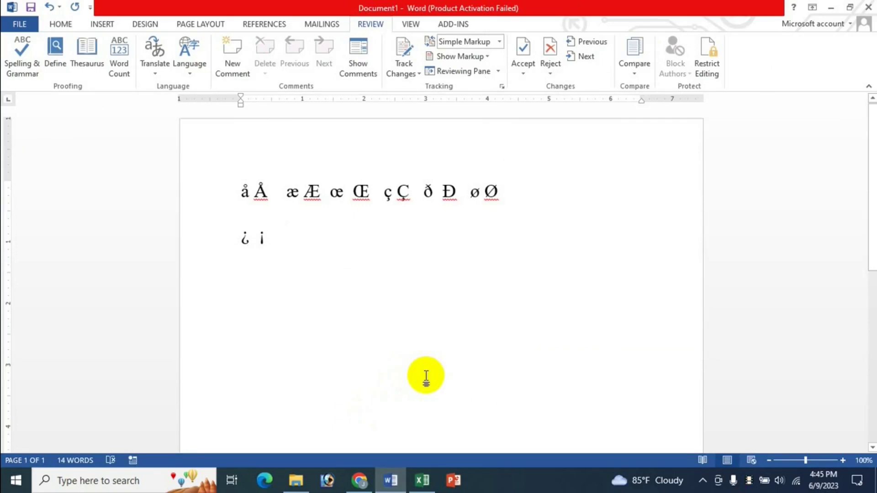
{"action": "type", "text": "ß"}
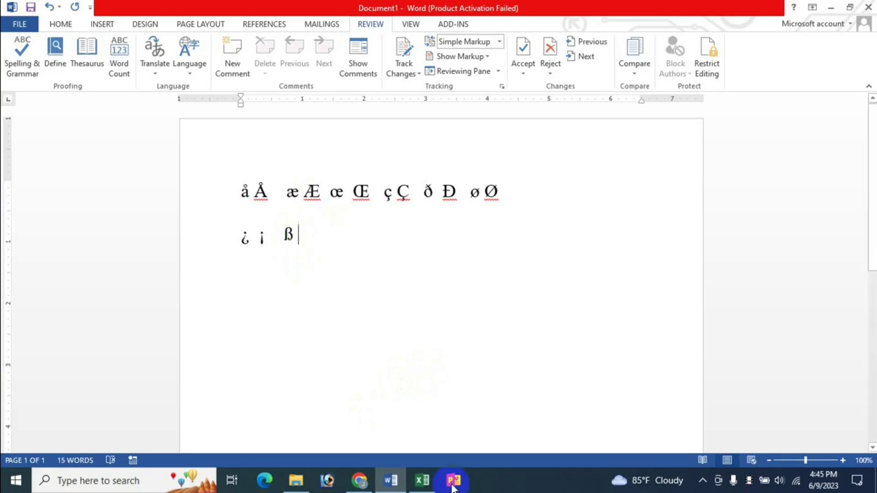
{"action": "left_click", "coordinate": [423, 481]}
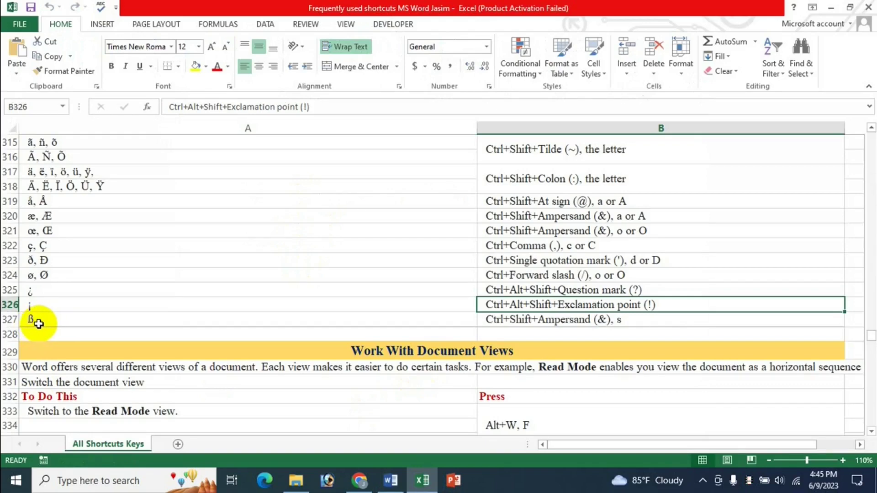
{"action": "left_click", "coordinate": [404, 482]}
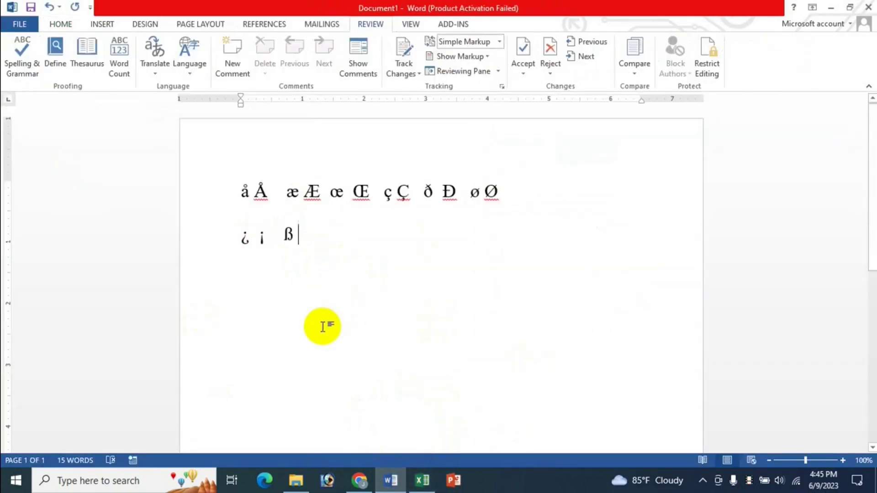
{"action": "left_click", "coordinate": [423, 480]}
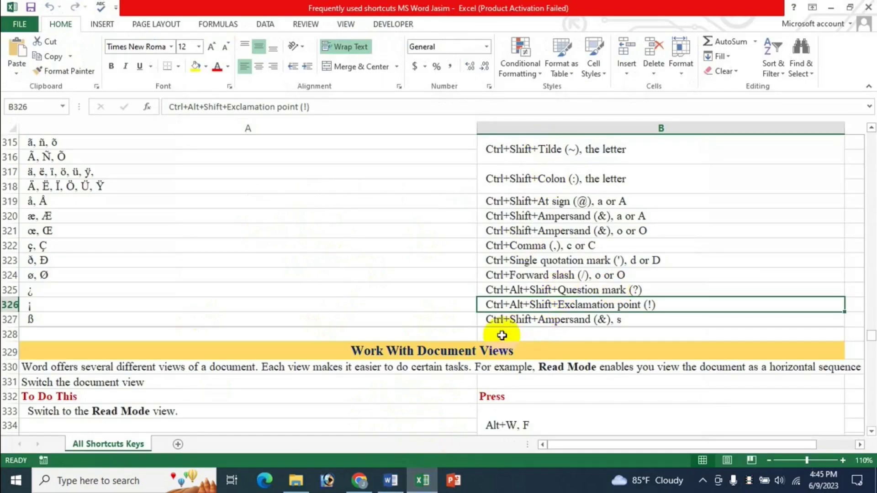
{"action": "scroll", "coordinate": [533, 335], "scroll_direction": "up", "scroll_amount": 4}
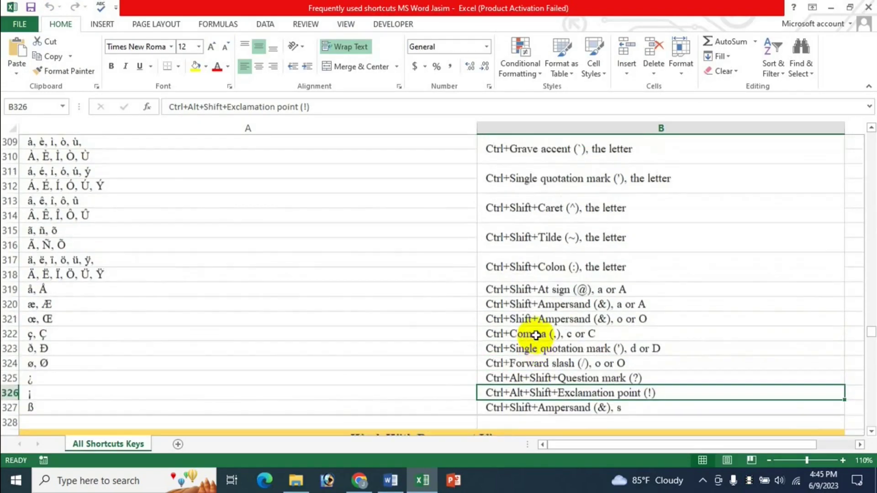
{"action": "scroll", "coordinate": [536, 336], "scroll_direction": "up", "scroll_amount": 4}
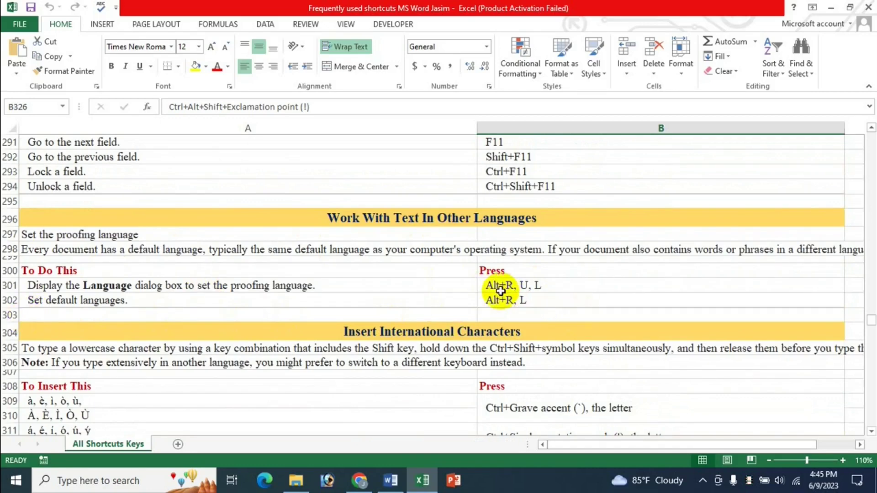
{"action": "scroll", "coordinate": [533, 338], "scroll_direction": "down", "scroll_amount": 2}
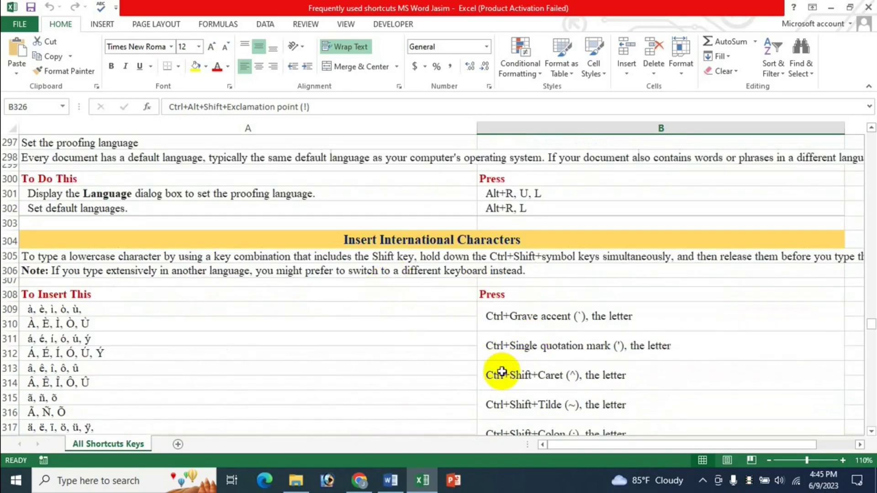
{"action": "scroll", "coordinate": [502, 372], "scroll_direction": "down", "scroll_amount": 1}
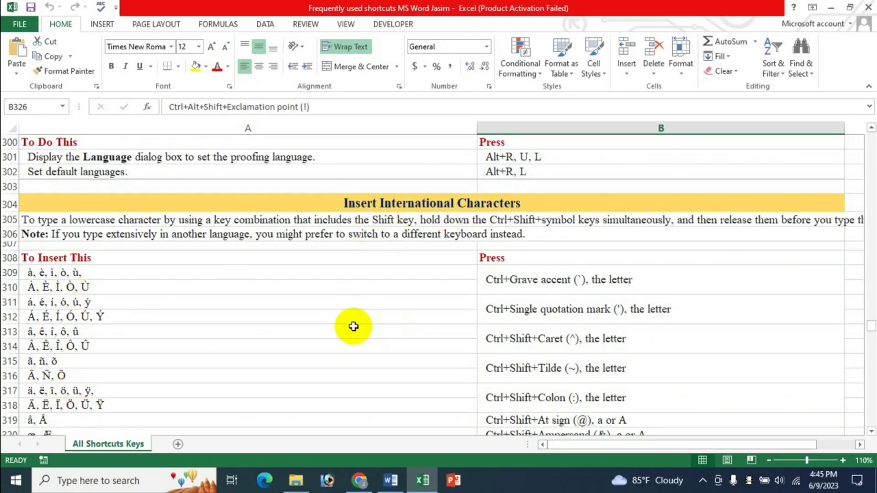
{"action": "scroll", "coordinate": [460, 314], "scroll_direction": "down", "scroll_amount": 1}
{"action": "scroll", "coordinate": [462, 315], "scroll_direction": "down", "scroll_amount": 2}
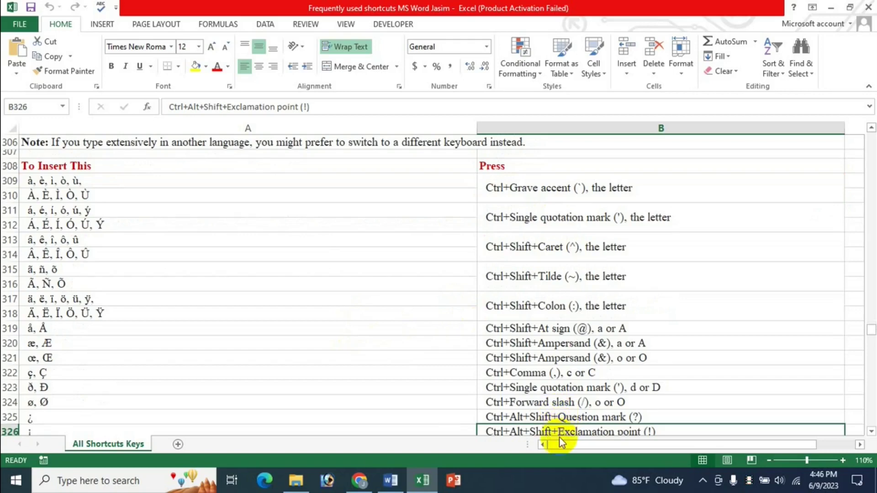
{"action": "scroll", "coordinate": [367, 352], "scroll_direction": "down", "scroll_amount": 2}
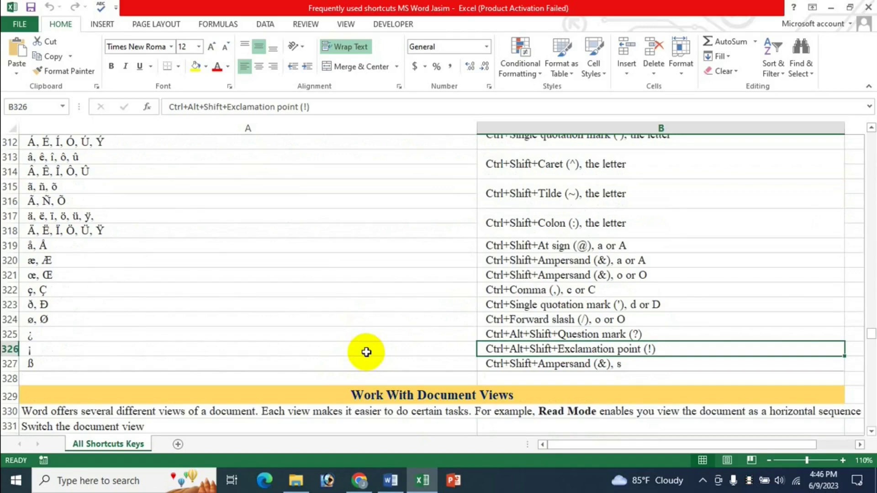
{"action": "scroll", "coordinate": [372, 347], "scroll_direction": "down", "scroll_amount": 3}
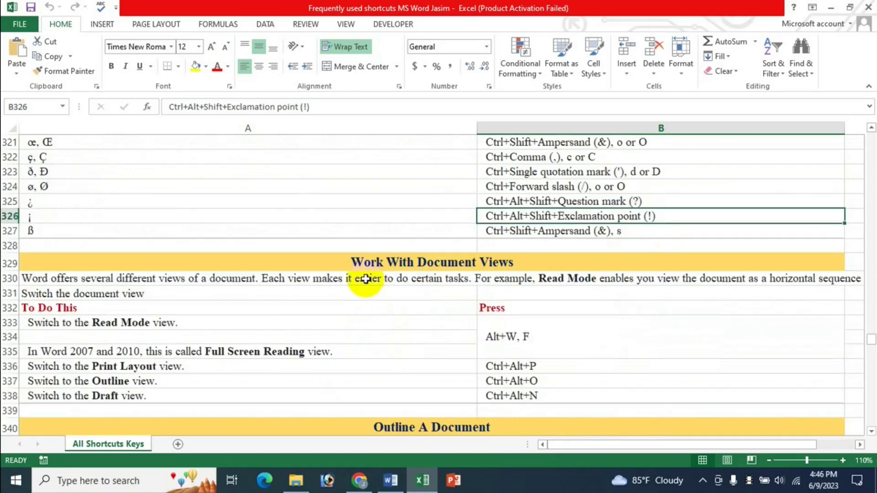
{"action": "scroll", "coordinate": [585, 306], "scroll_direction": "down", "scroll_amount": 2}
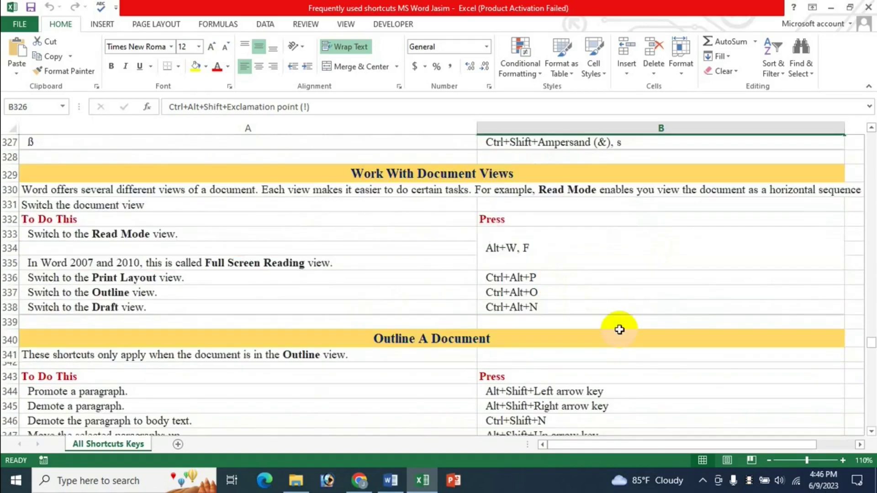
{"action": "scroll", "coordinate": [535, 355], "scroll_direction": "down", "scroll_amount": 3}
{"action": "scroll", "coordinate": [535, 357], "scroll_direction": "down", "scroll_amount": 3}
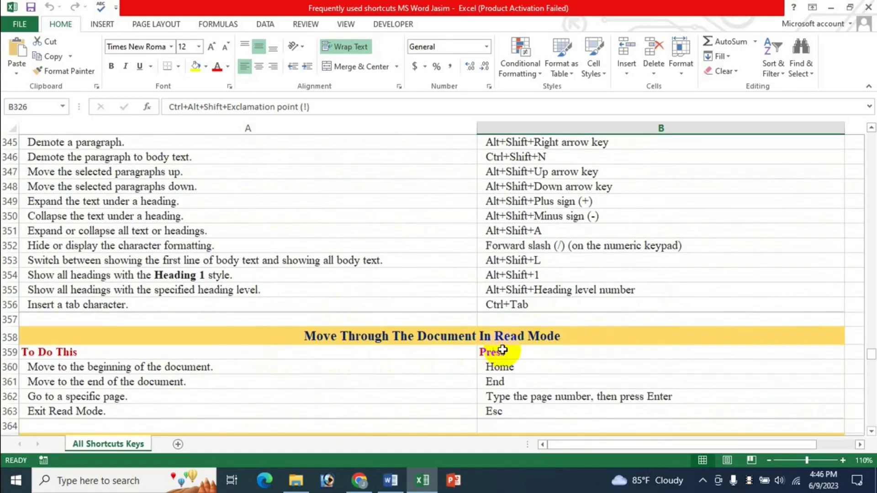
{"action": "scroll", "coordinate": [554, 352], "scroll_direction": "down", "scroll_amount": 1}
{"action": "scroll", "coordinate": [535, 338], "scroll_direction": "up", "scroll_amount": 2}
{"action": "scroll", "coordinate": [535, 337], "scroll_direction": "up", "scroll_amount": 5}
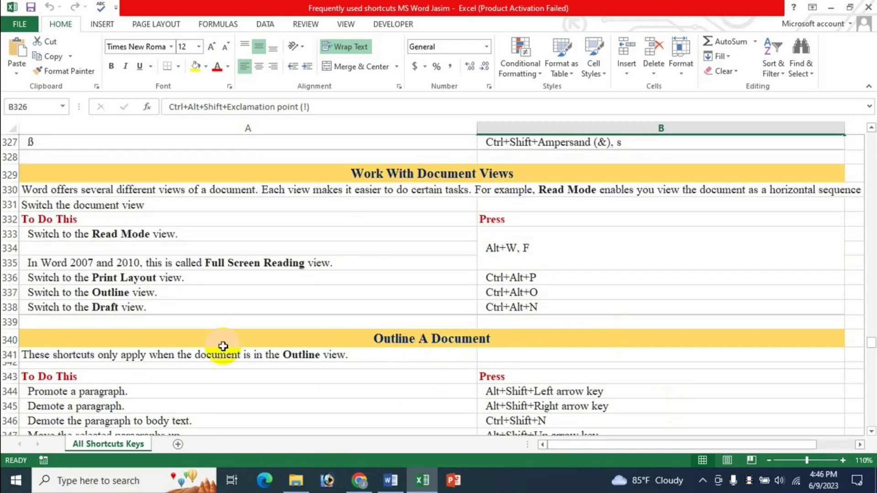
{"action": "scroll", "coordinate": [491, 356], "scroll_direction": "up", "scroll_amount": 3}
{"action": "scroll", "coordinate": [492, 356], "scroll_direction": "up", "scroll_amount": 6}
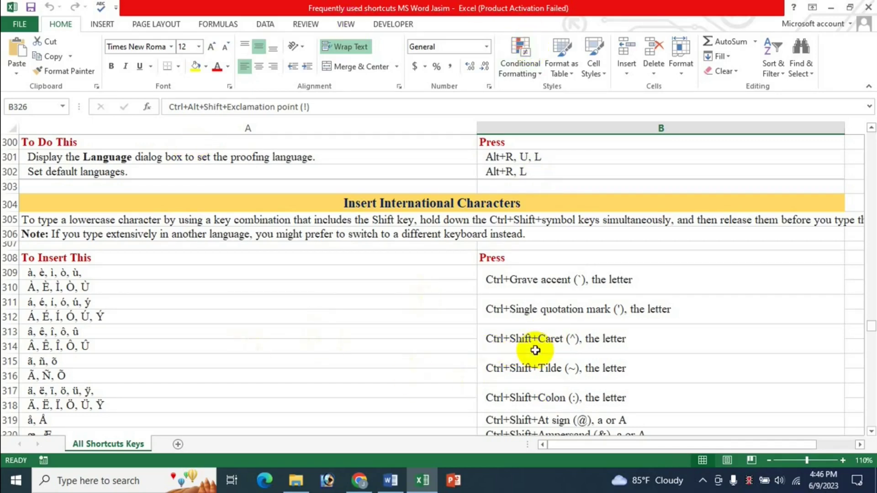
Step: Check the Word document, scroll the Excel shortcut sheet, and switch to the YouTube channel's Videos page in Chrome
{"action": "left_click", "coordinate": [389, 480]}
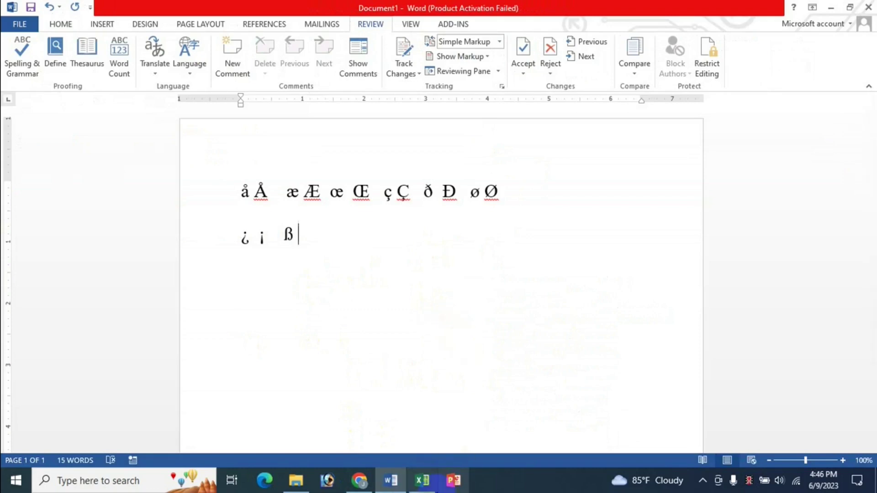
{"action": "left_click", "coordinate": [423, 481]}
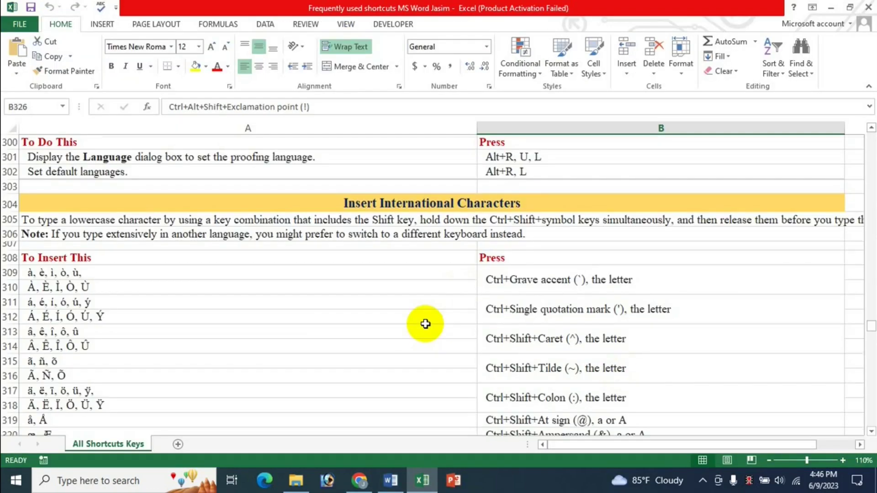
{"action": "scroll", "coordinate": [425, 324], "scroll_direction": "up", "scroll_amount": 7}
{"action": "scroll", "coordinate": [454, 310], "scroll_direction": "down", "scroll_amount": 3}
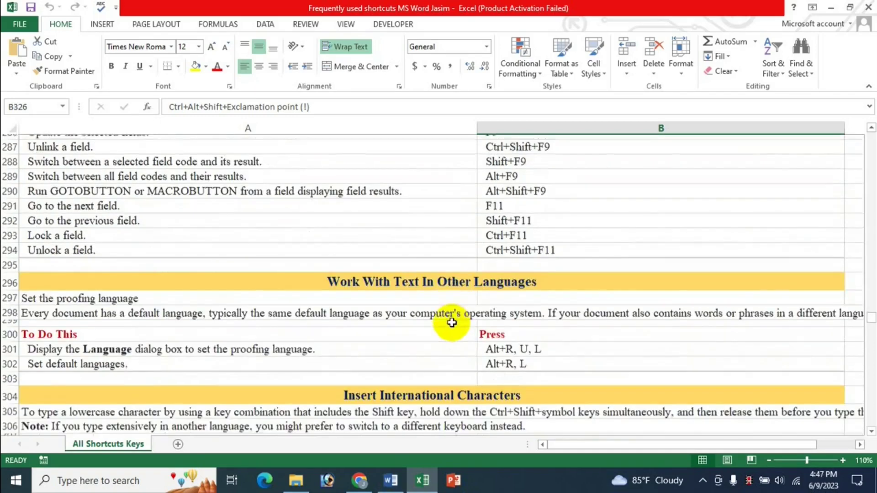
{"action": "scroll", "coordinate": [528, 311], "scroll_direction": "down", "scroll_amount": 2}
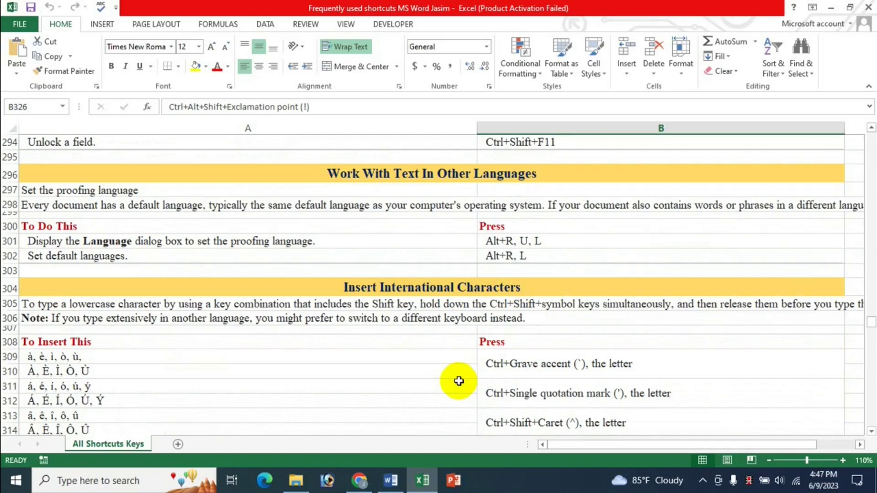
{"action": "left_click", "coordinate": [359, 480]}
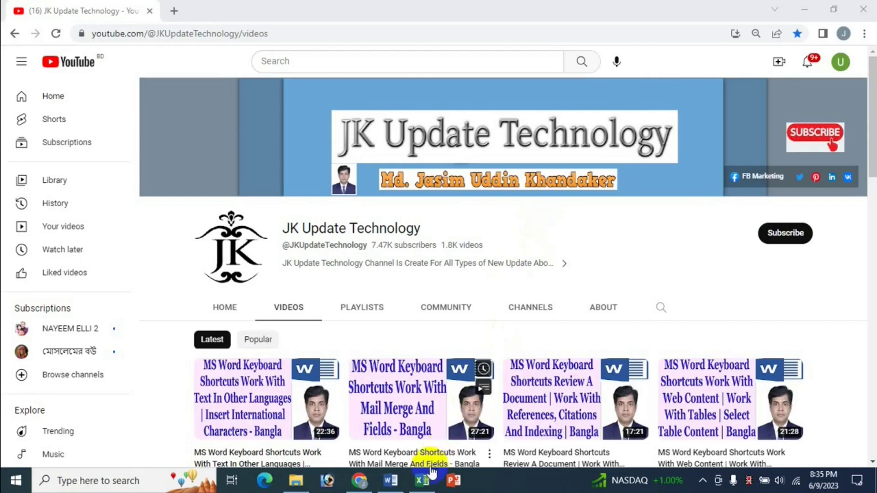
Step: Scroll the Excel shortcut sheet, then switch to Chrome and scroll down the channel's Videos page
{"action": "left_click", "coordinate": [422, 480]}
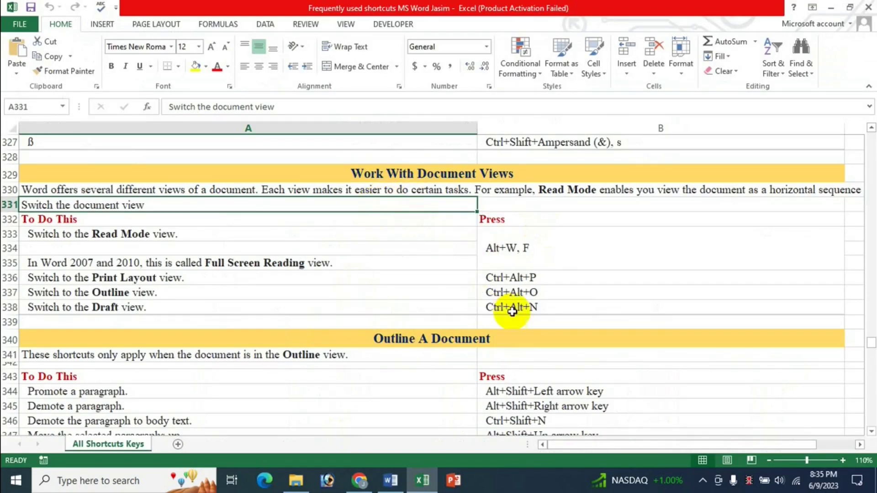
{"action": "scroll", "coordinate": [509, 309], "scroll_direction": "down", "scroll_amount": 6}
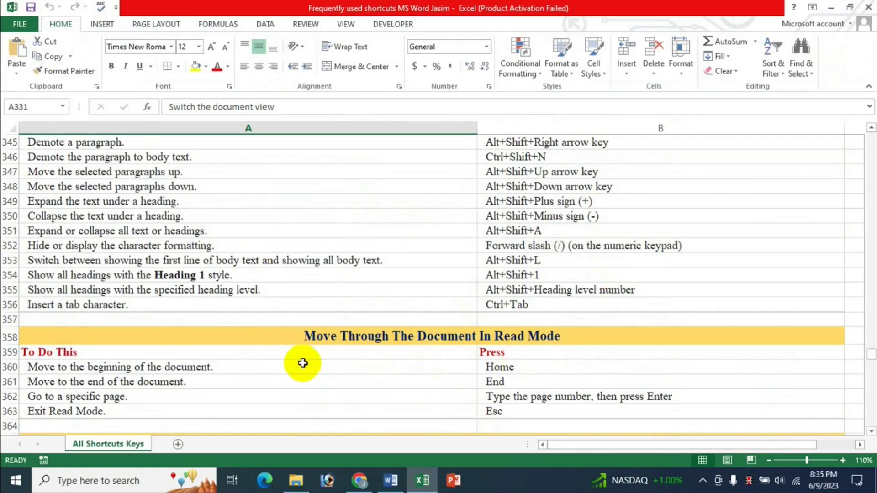
{"action": "scroll", "coordinate": [402, 337], "scroll_direction": "up", "scroll_amount": 1}
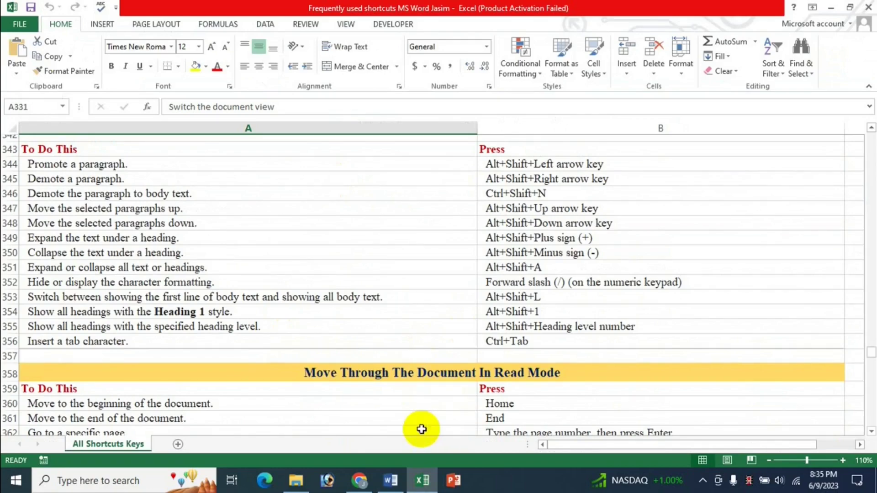
{"action": "left_click", "coordinate": [359, 481]}
{"action": "scroll", "coordinate": [815, 347], "scroll_direction": "down", "scroll_amount": 6}
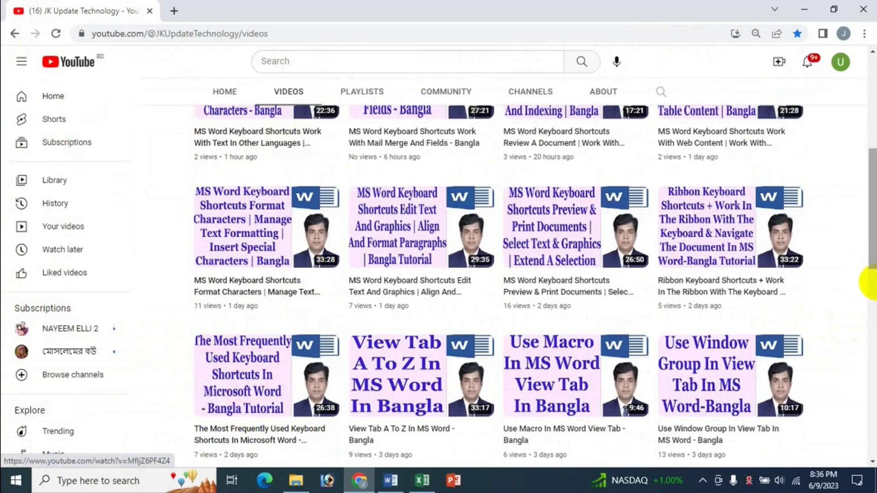
Step: Scroll the YouTube channel's video grid up to its header, then return to the Excel shortcuts sheet
{"action": "scroll", "coordinate": [859, 288], "scroll_direction": "up", "scroll_amount": 1}
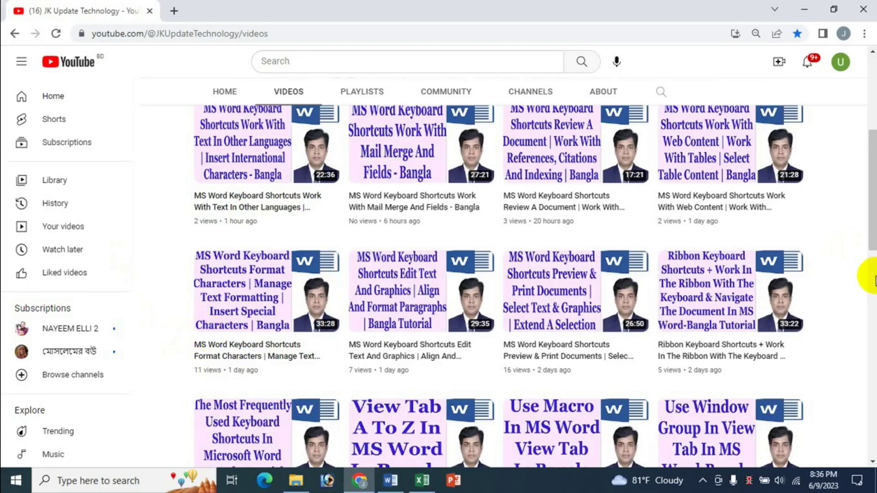
{"action": "scroll", "coordinate": [868, 274], "scroll_direction": "up", "scroll_amount": 1}
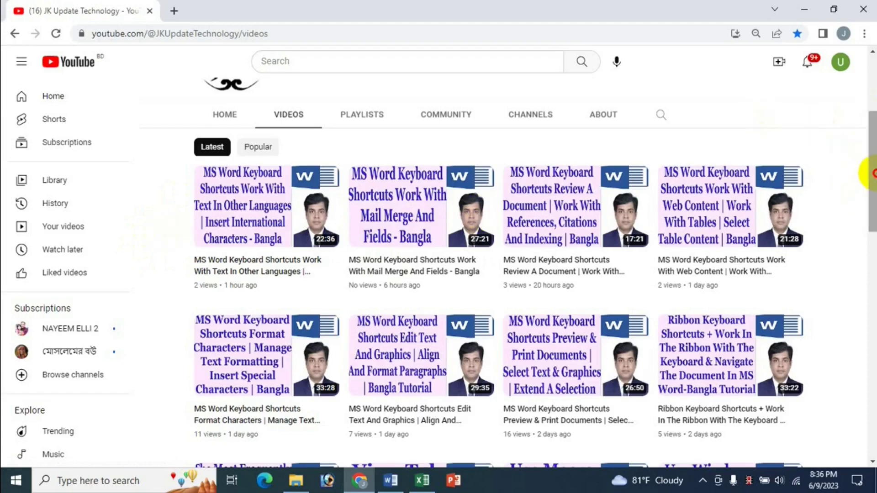
{"action": "left_click_drag", "start_coordinate": [872, 173], "coordinate": [870, 139]}
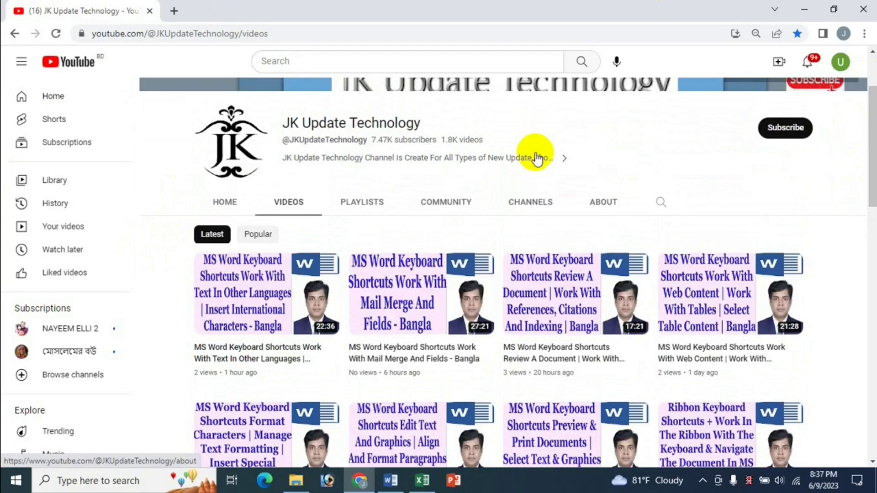
{"action": "left_click", "coordinate": [422, 489]}
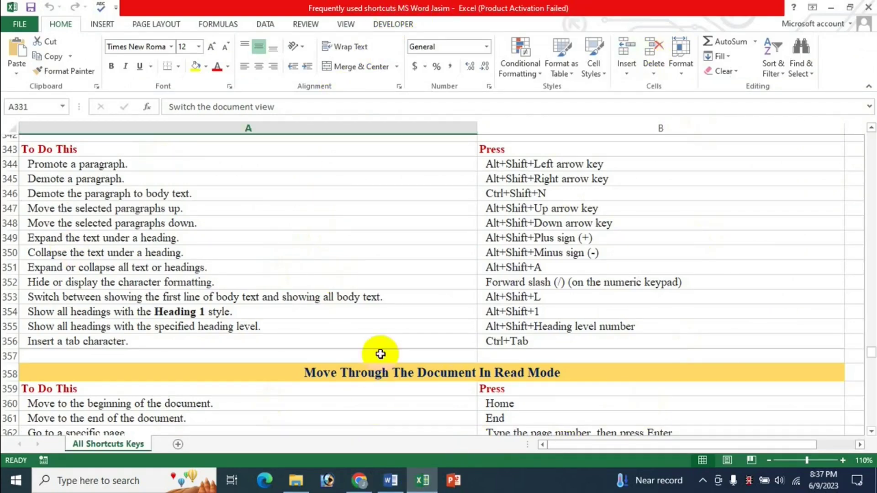
Step: Cycle through Word, YouTube and Excel, then scroll Excel to the Work With Document Views shortcuts
{"action": "left_click", "coordinate": [391, 479]}
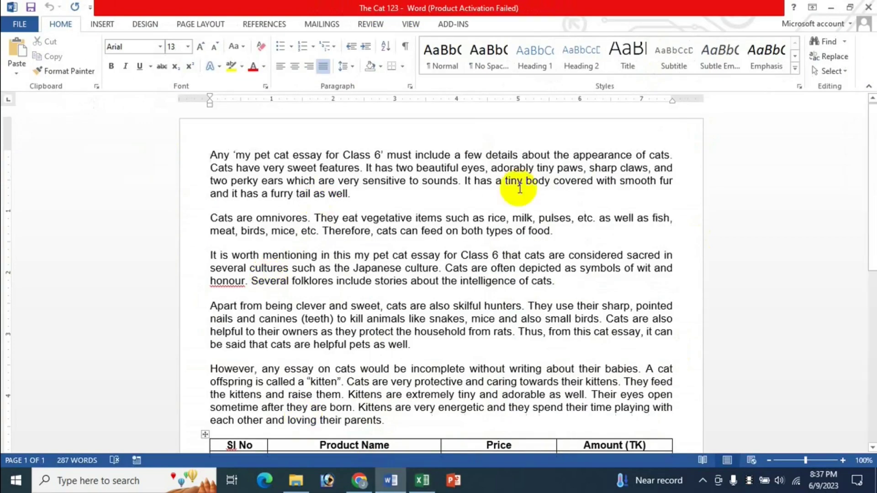
{"action": "left_click", "coordinate": [371, 482]}
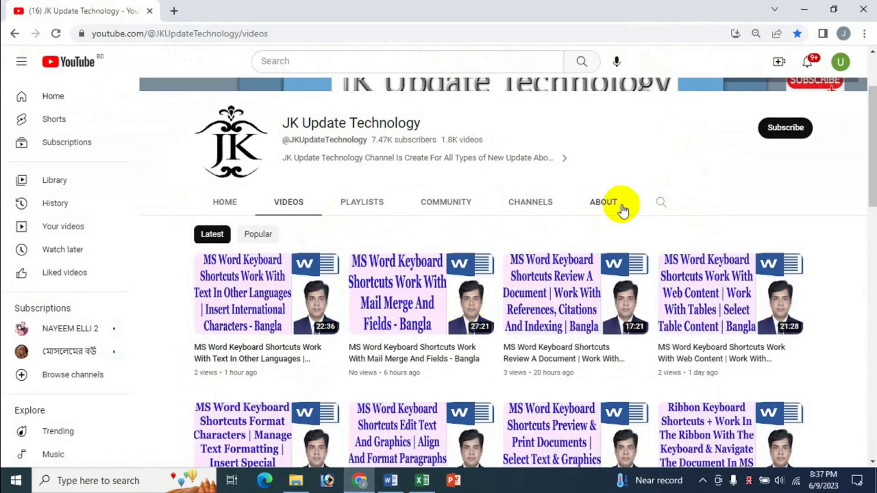
{"action": "left_click", "coordinate": [422, 481]}
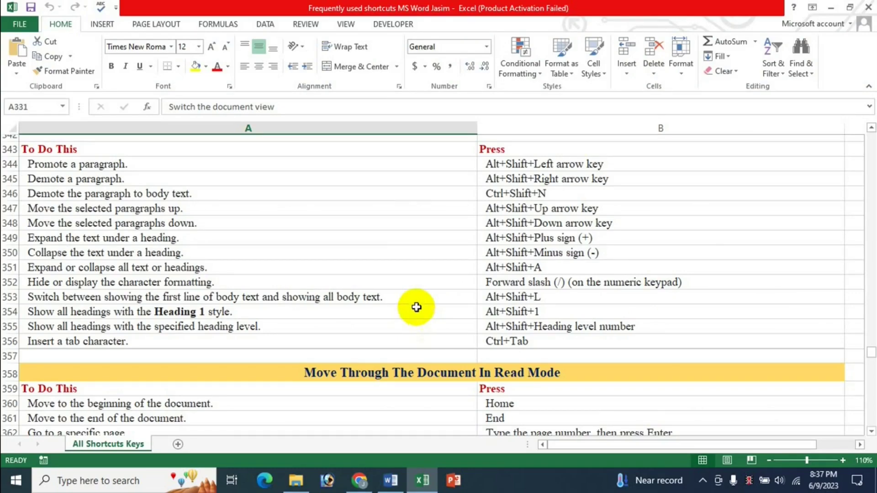
{"action": "scroll", "coordinate": [456, 299], "scroll_direction": "up", "scroll_amount": 4}
{"action": "scroll", "coordinate": [457, 296], "scroll_direction": "up", "scroll_amount": 2}
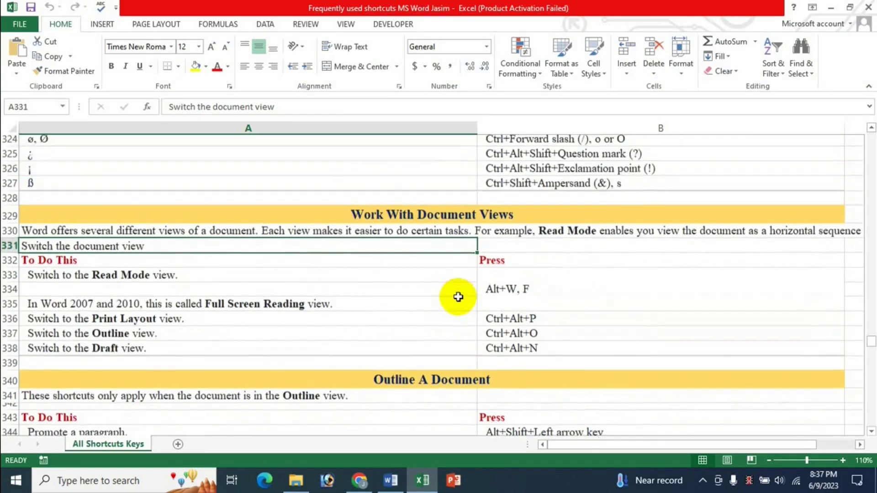
{"action": "scroll", "coordinate": [434, 287], "scroll_direction": "down", "scroll_amount": 1}
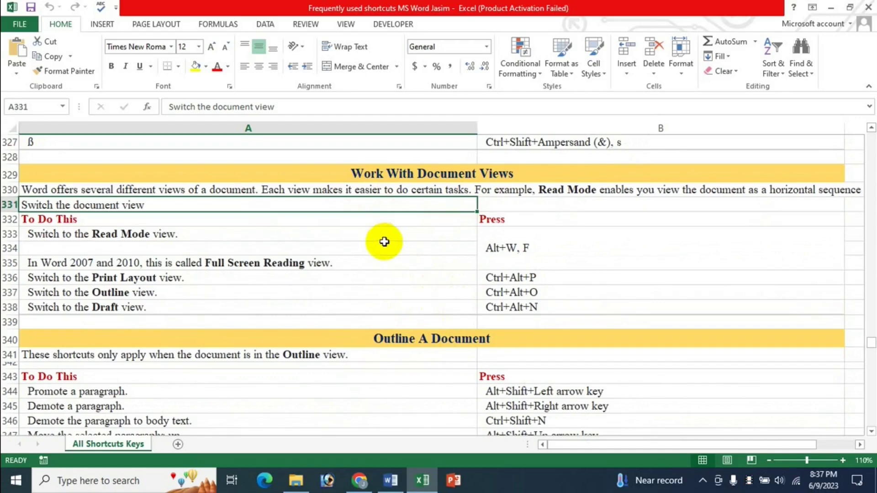
Step: Show the View tab options for the cat essay and compare them with Excel's shortcut list
{"action": "left_click", "coordinate": [391, 485]}
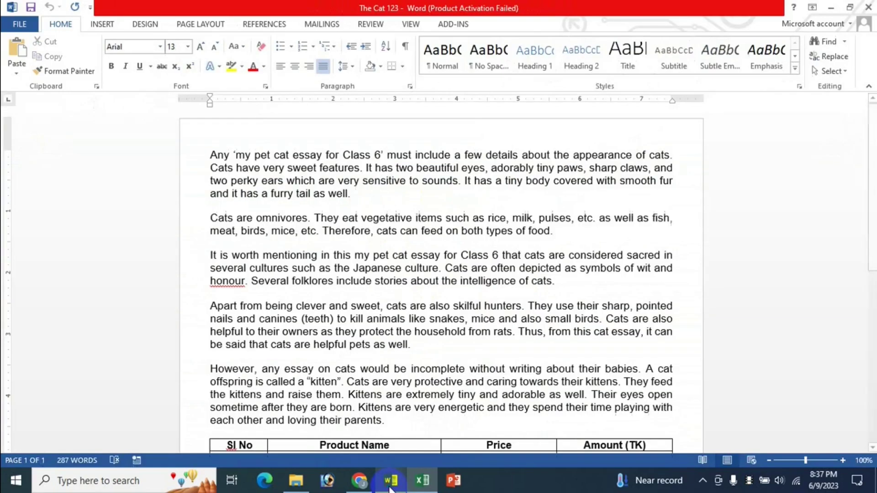
{"action": "left_click", "coordinate": [413, 26]}
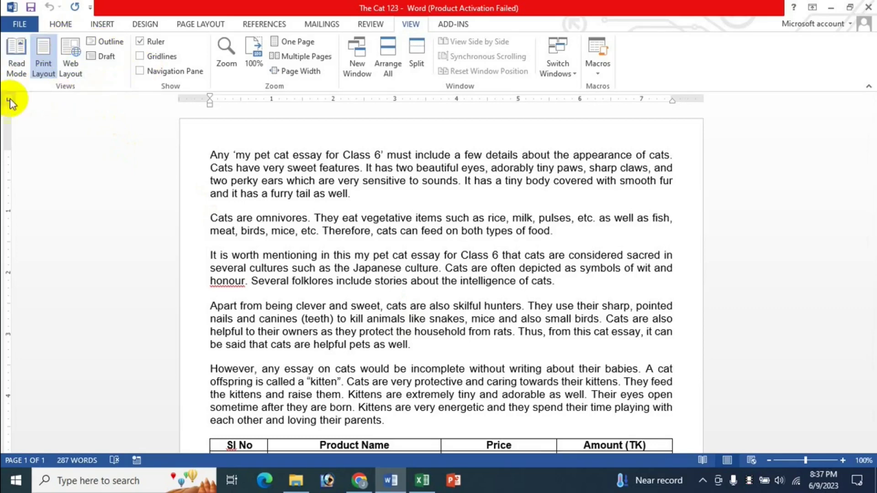
{"action": "left_click", "coordinate": [424, 481]}
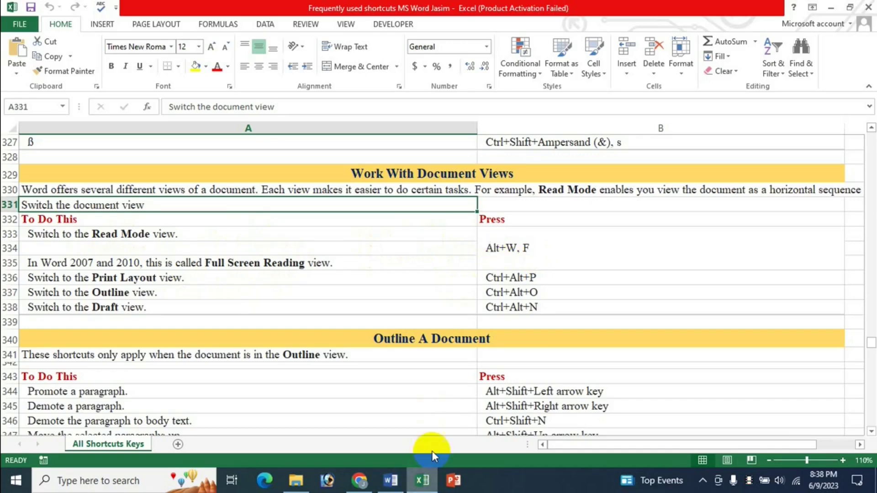
Step: Place the insertion point in the essay's third paragraph, cross-checking the Excel shortcut list
{"action": "left_click", "coordinate": [390, 480]}
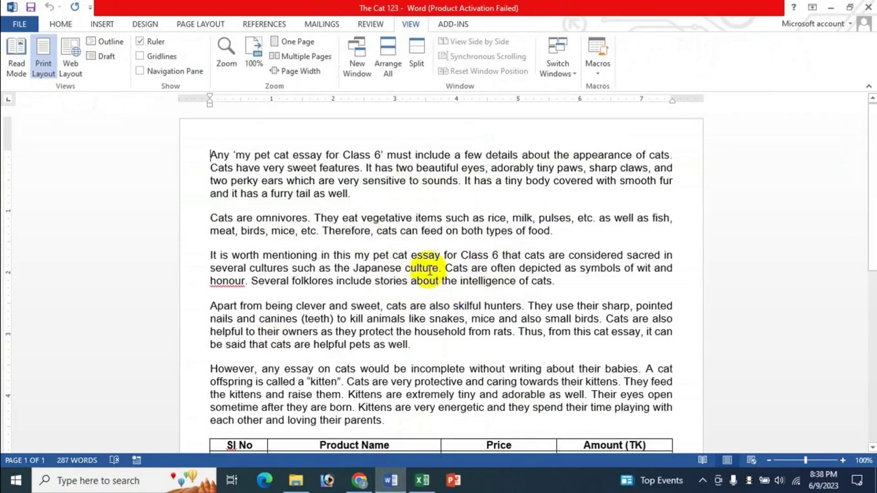
{"action": "left_click", "coordinate": [452, 269]}
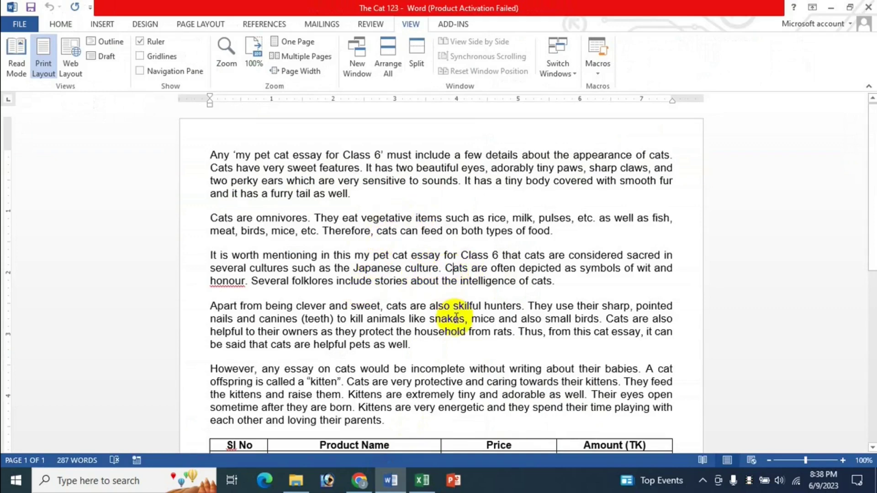
{"action": "left_click", "coordinate": [422, 481]}
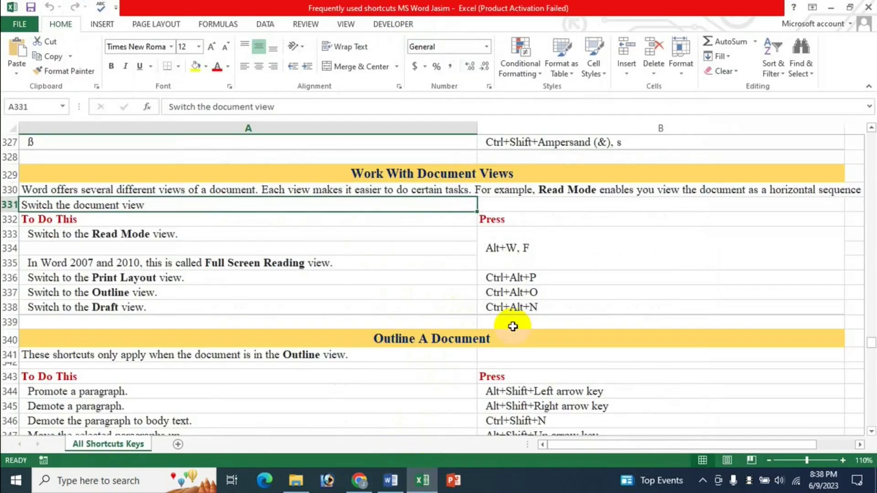
{"action": "left_click", "coordinate": [391, 480]}
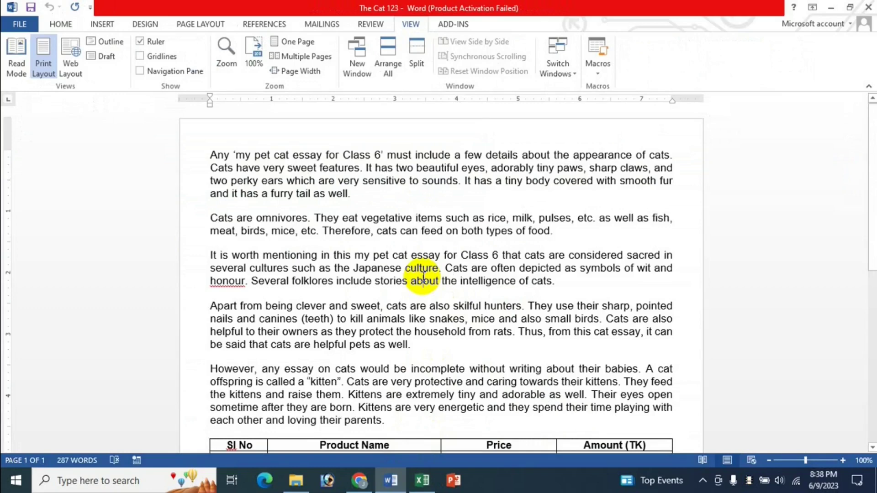
Step: Enter Read Mode with Alt+W, F, exit back to Print Layout with Esc, and check Excel's list
{"action": "key", "text": "alt+w"}
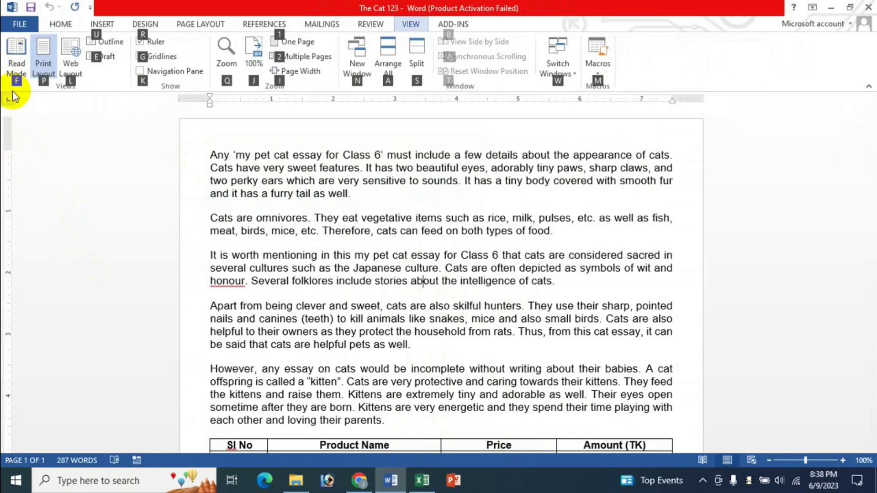
{"action": "key", "text": "f"}
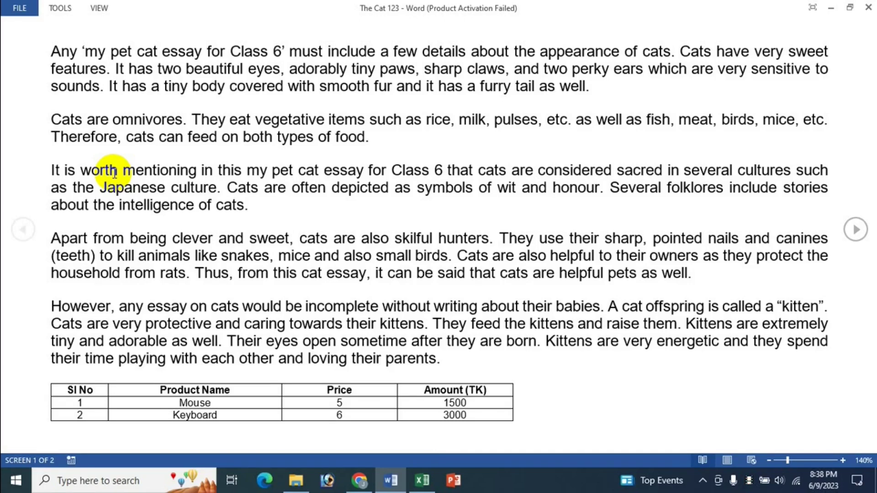
{"action": "key", "text": "Escape"}
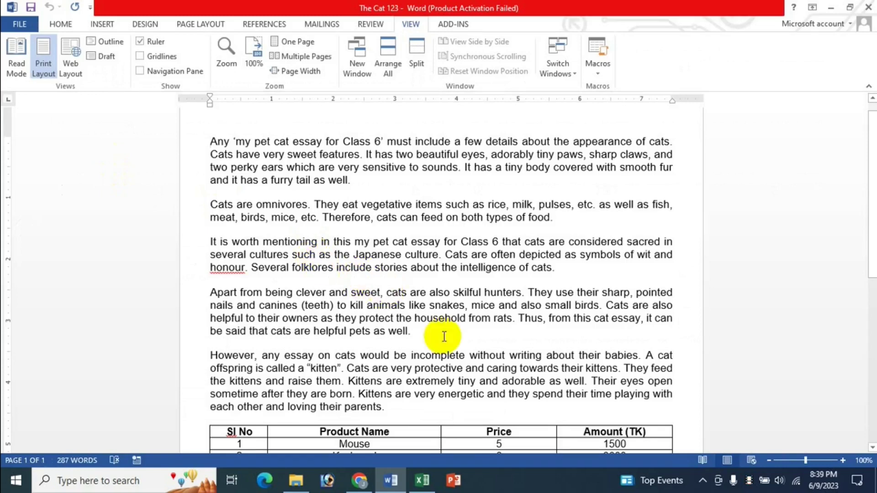
{"action": "left_click", "coordinate": [422, 480]}
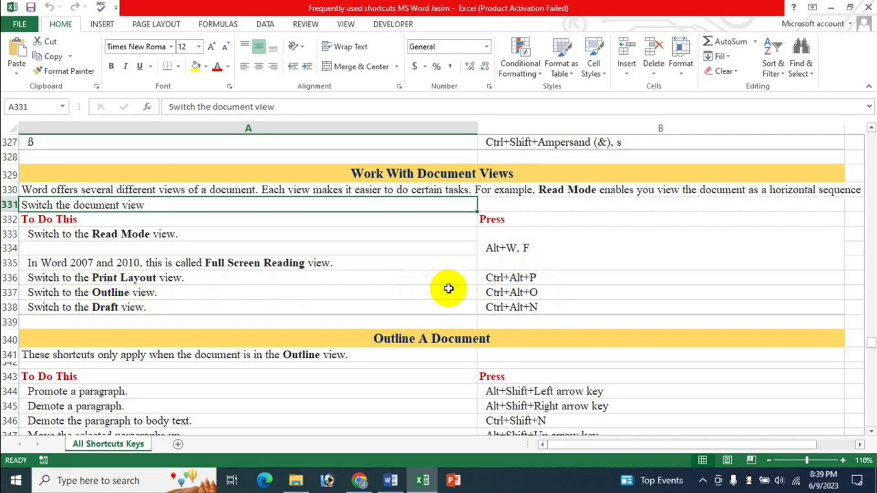
{"action": "left_click", "coordinate": [391, 481]}
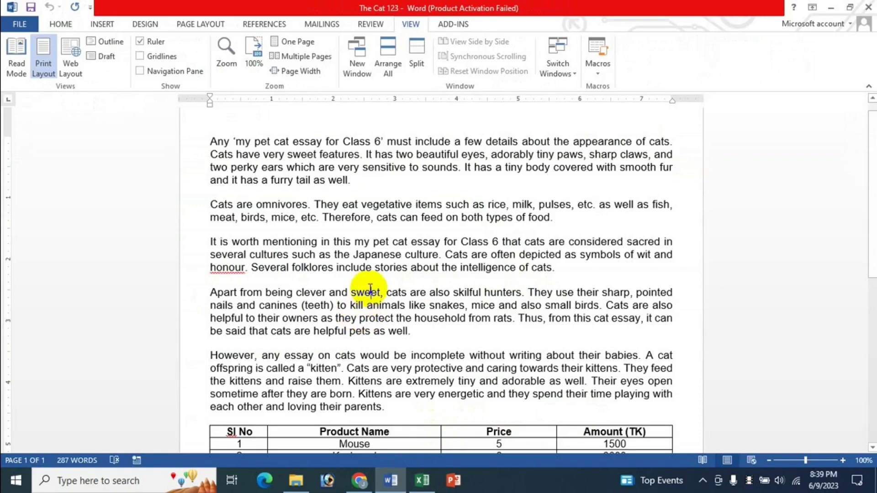
Step: Repeat the Alt, W, F Read Mode shortcut and Esc exit, then switch to the Excel shortcuts
{"action": "key", "text": "alt"}
{"action": "key", "text": "w"}
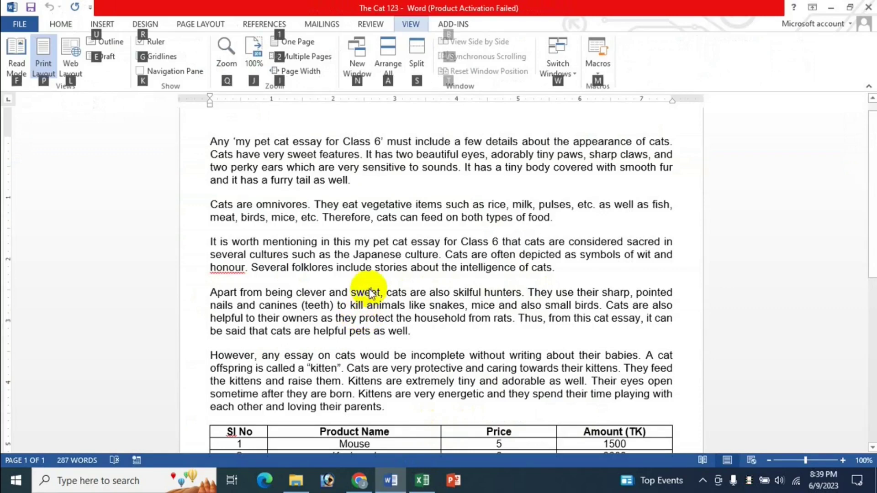
{"action": "key", "text": "f"}
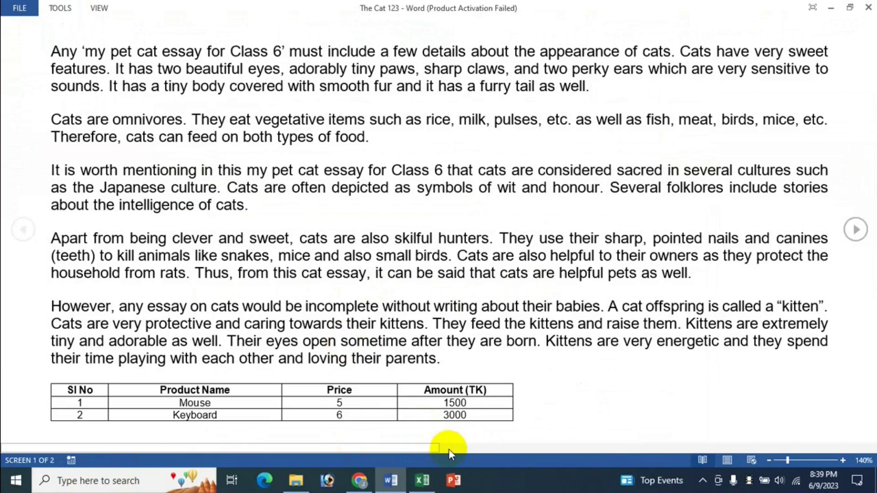
{"action": "left_click", "coordinate": [422, 481]}
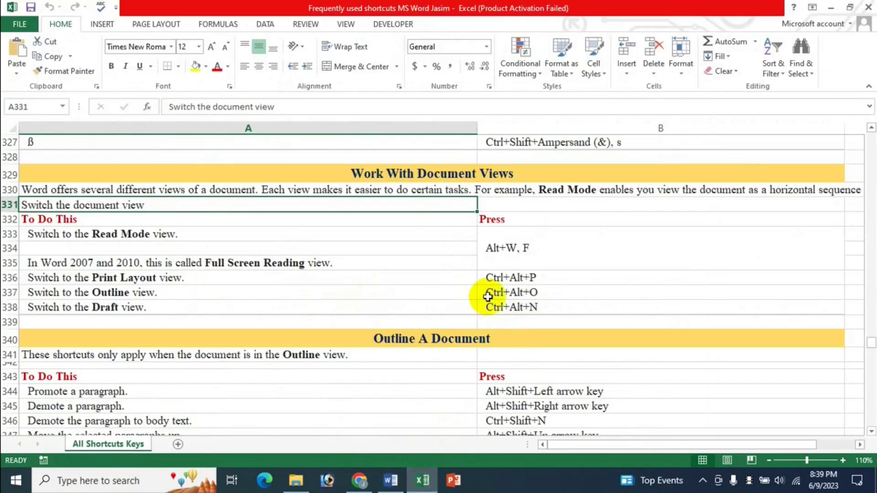
{"action": "left_click", "coordinate": [389, 483]}
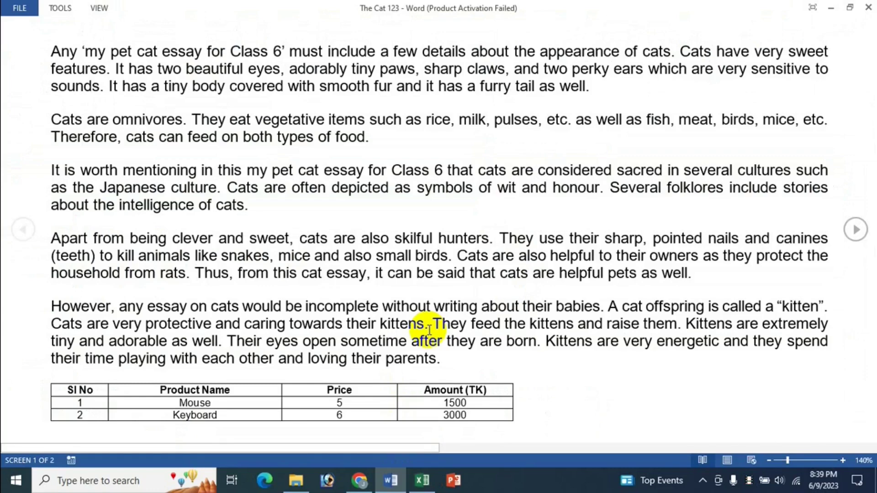
{"action": "key", "text": "Escape"}
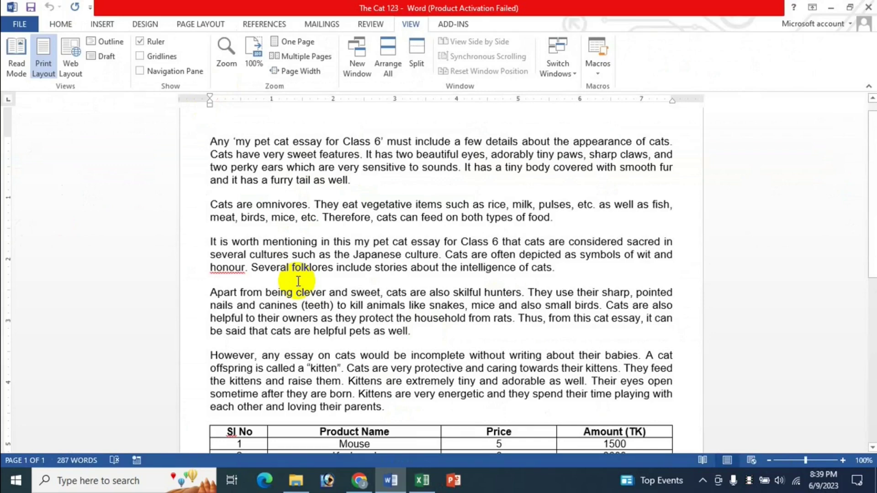
{"action": "left_click", "coordinate": [422, 480]}
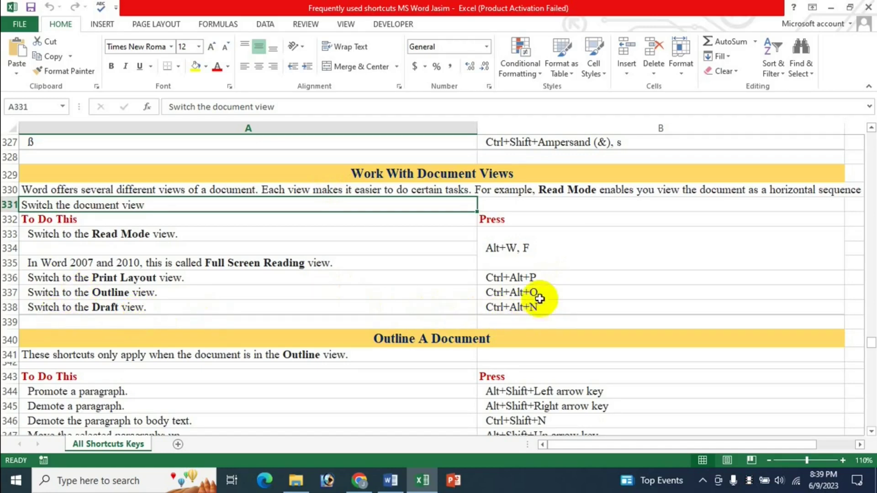
{"action": "left_click", "coordinate": [392, 481]}
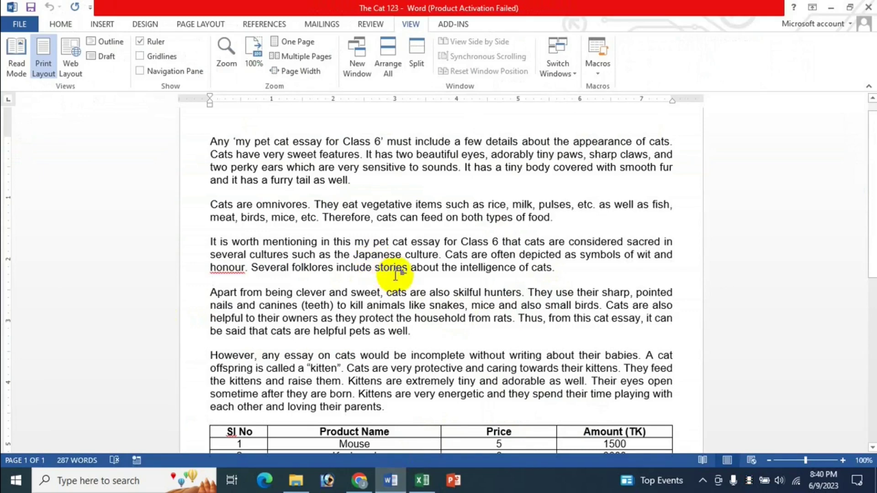
{"action": "key", "text": "ctrl+alt+o"}
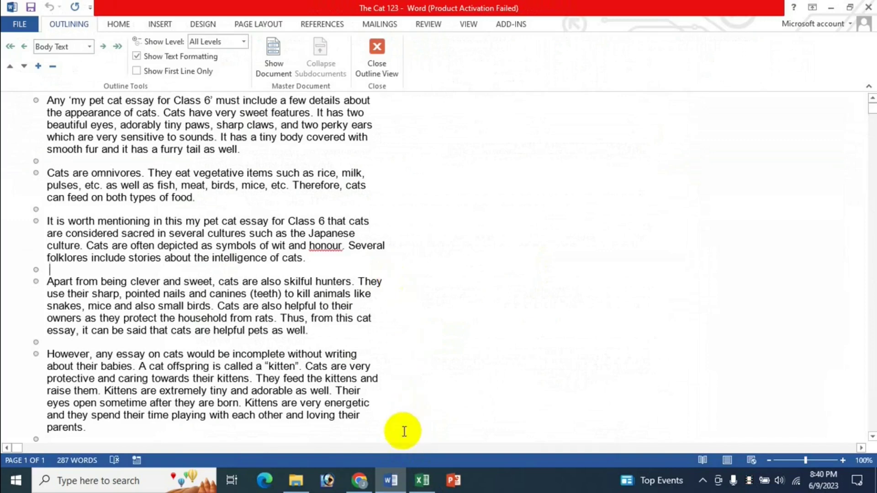
{"action": "left_click", "coordinate": [422, 481]}
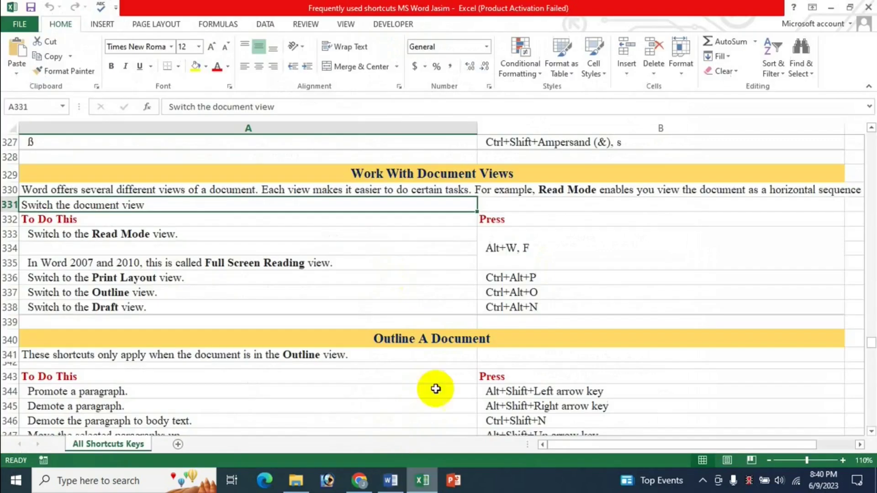
{"action": "left_click", "coordinate": [391, 481]}
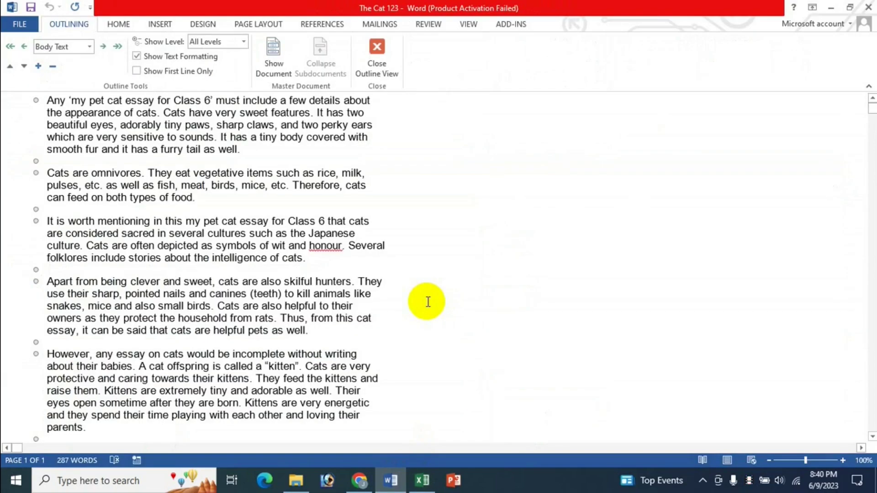
{"action": "key", "text": "ctrl+alt+p"}
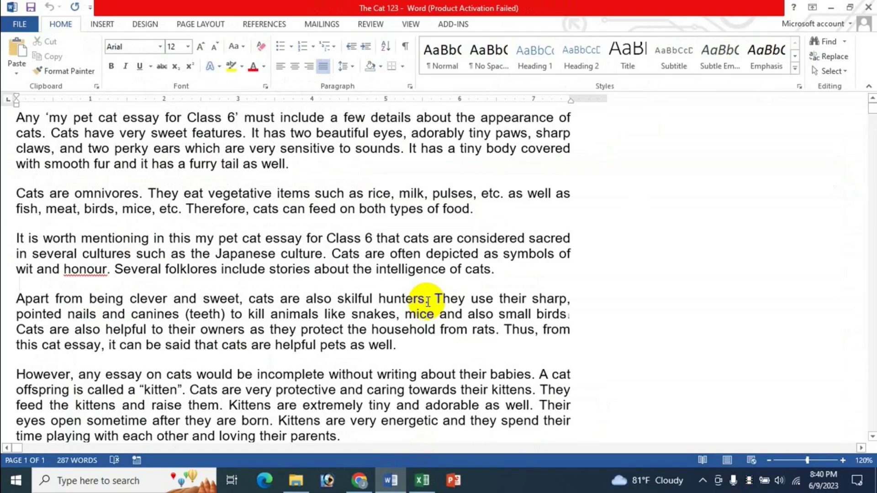
{"action": "scroll", "coordinate": [427, 301], "scroll_direction": "down", "scroll_amount": 2}
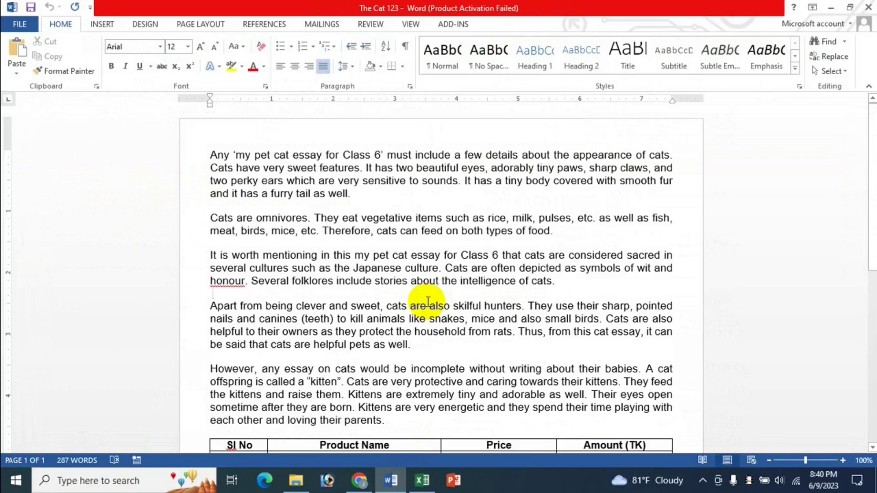
{"action": "left_click", "coordinate": [422, 481]}
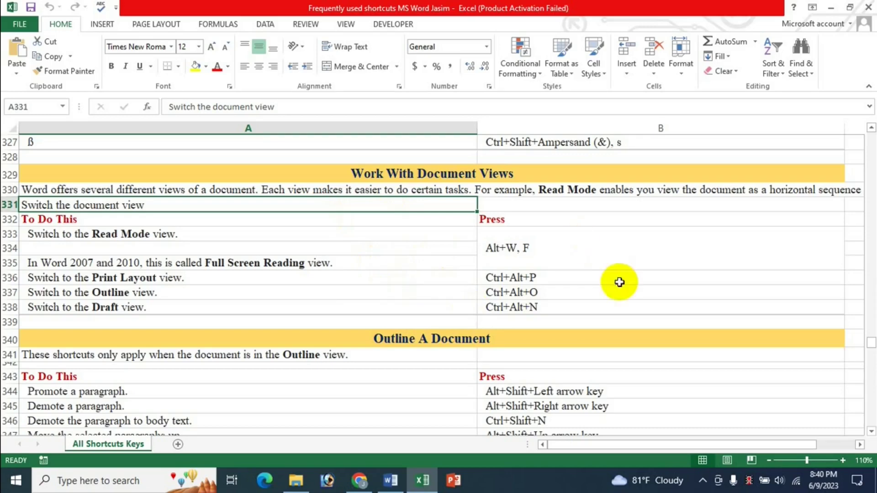
{"action": "scroll", "coordinate": [616, 303], "scroll_direction": "down", "scroll_amount": 1}
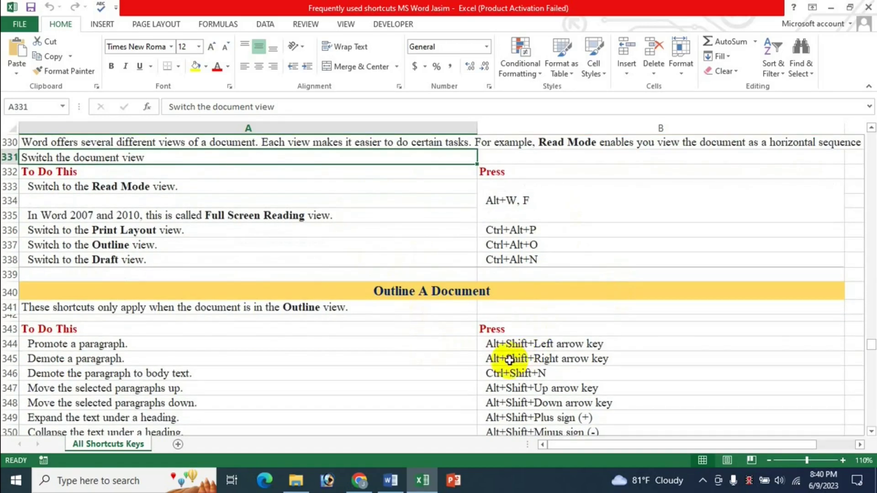
{"action": "scroll", "coordinate": [509, 361], "scroll_direction": "up", "scroll_amount": 1}
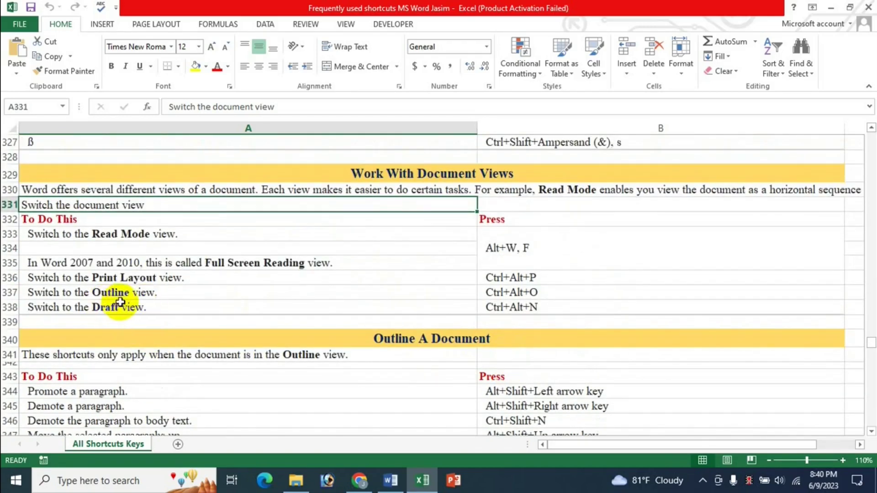
{"action": "scroll", "coordinate": [553, 411], "scroll_direction": "down", "scroll_amount": 3}
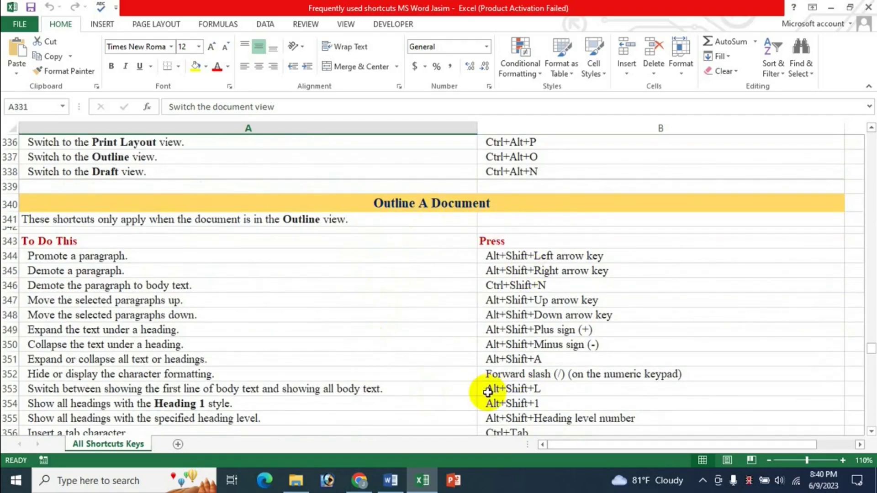
{"action": "scroll", "coordinate": [513, 301], "scroll_direction": "down", "scroll_amount": 1}
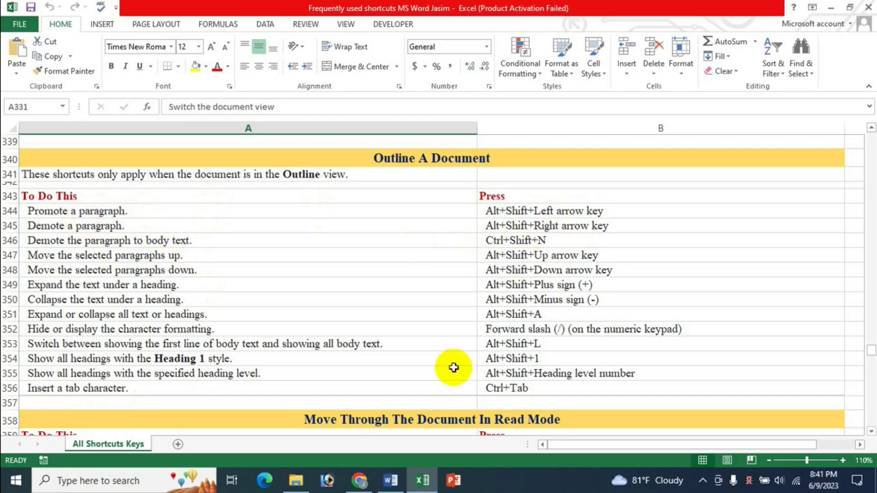
{"action": "left_click", "coordinate": [391, 481]}
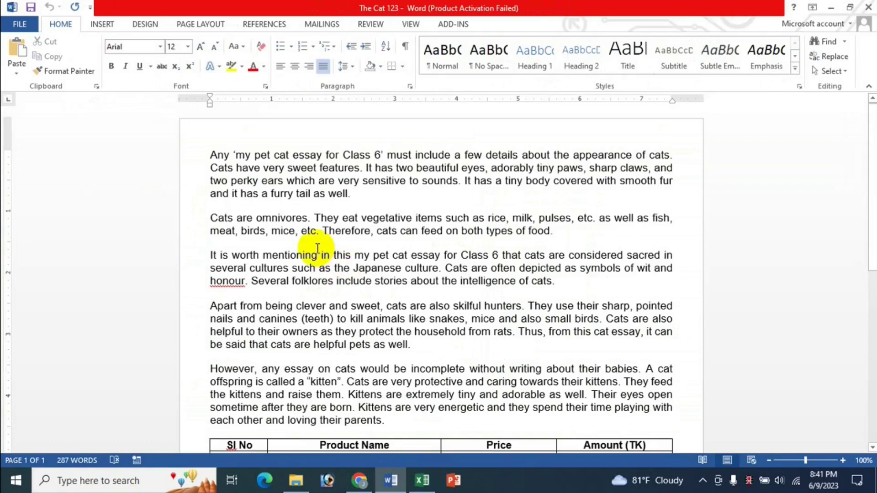
{"action": "left_click", "coordinate": [421, 481]}
{"action": "scroll", "coordinate": [183, 239], "scroll_direction": "up", "scroll_amount": 1}
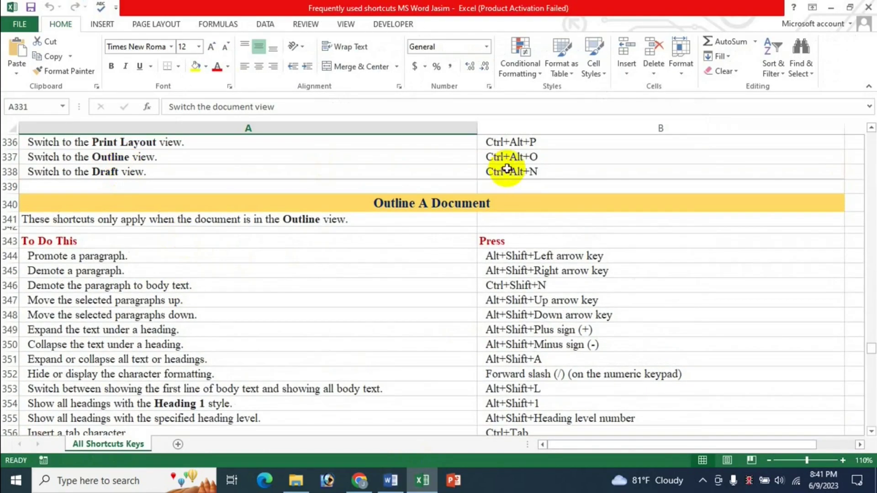
{"action": "left_click", "coordinate": [391, 480]}
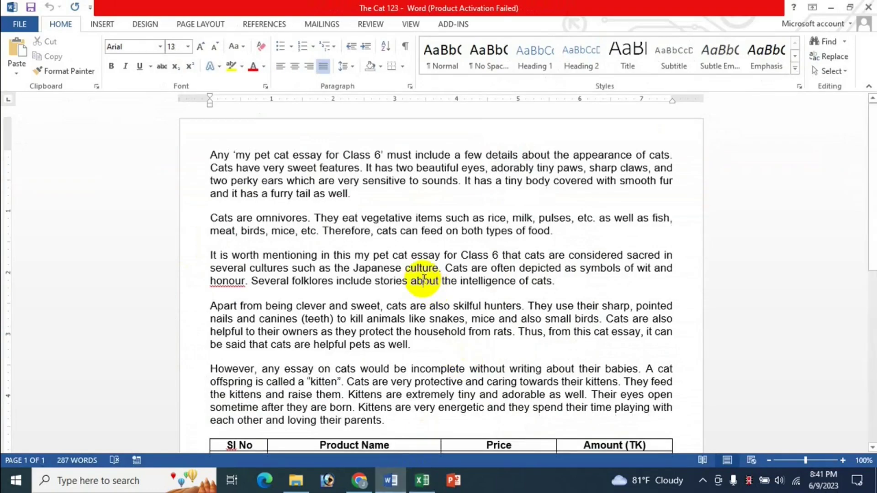
Step: Switch the essay to Outline view with Ctrl+Alt+O and look up outline shortcuts in Excel
{"action": "key", "text": "ctrl+alt+o"}
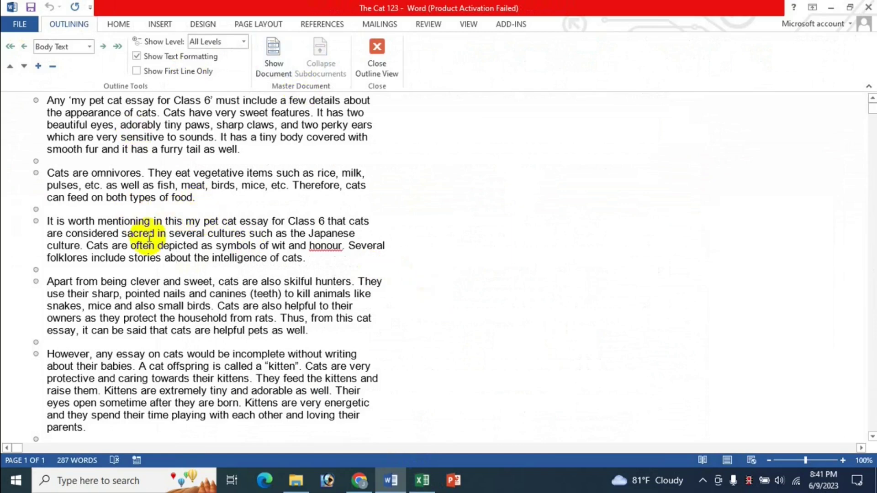
{"action": "left_click", "coordinate": [423, 481]}
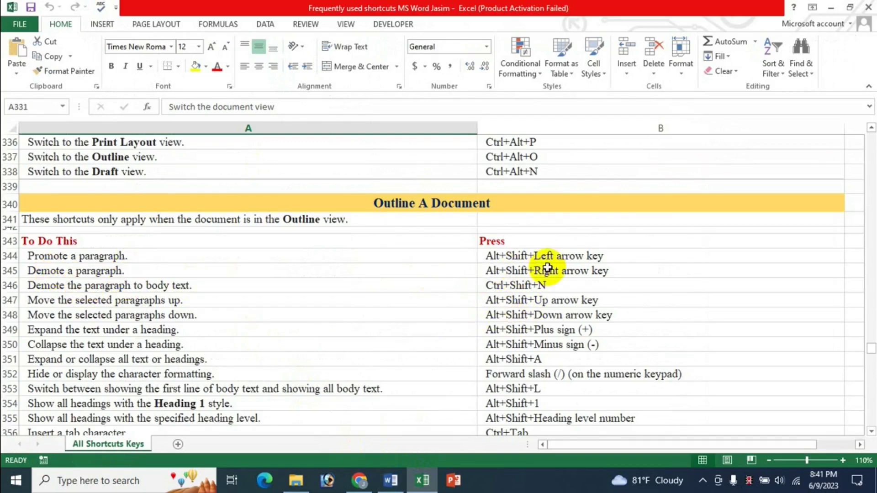
{"action": "left_click", "coordinate": [392, 481]}
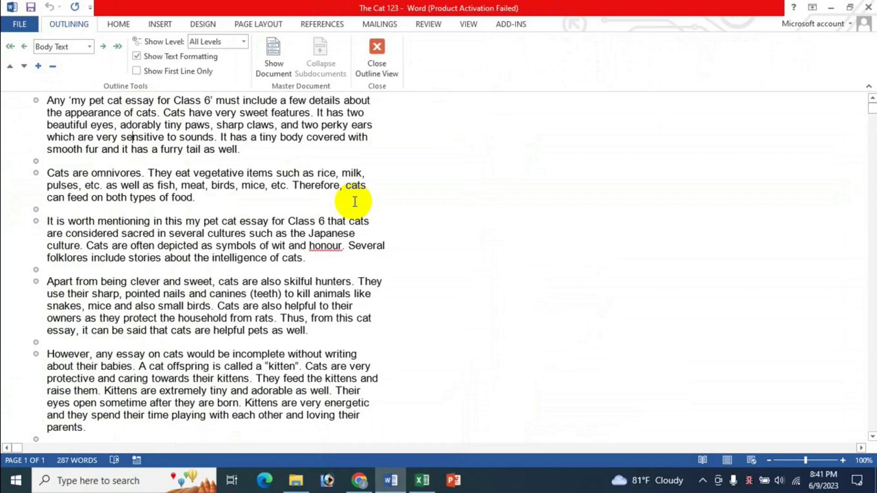
Step: Promote the first paragraph to Level 1 and demote it to Level 2, twice, using Alt+Shift+Left/Right
{"action": "key", "text": "alt+shift+Left"}
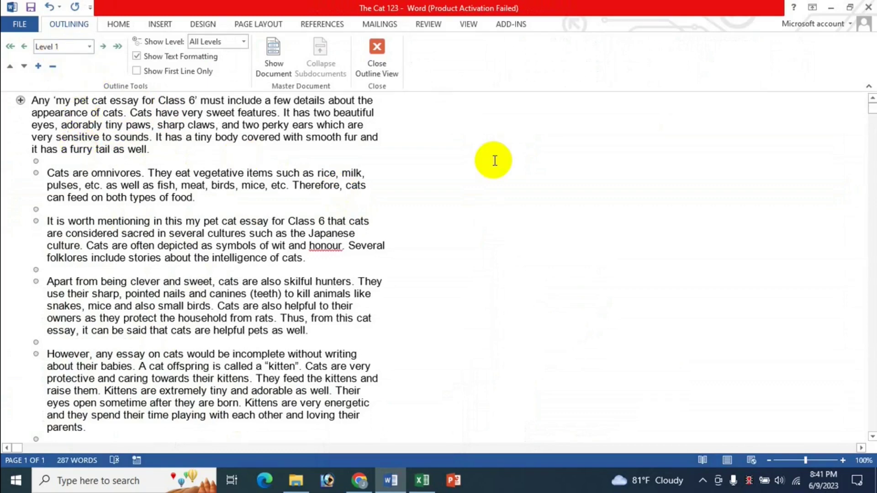
{"action": "key", "text": "alt+shift+Right"}
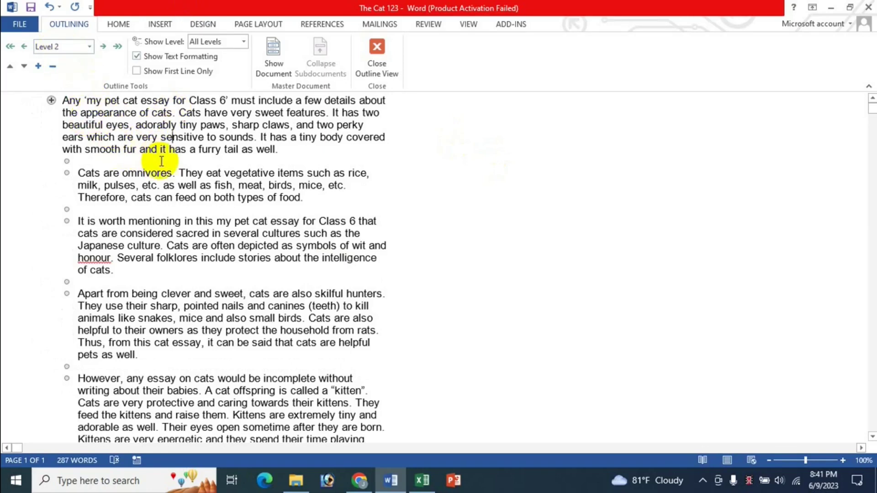
{"action": "left_click", "coordinate": [423, 480]}
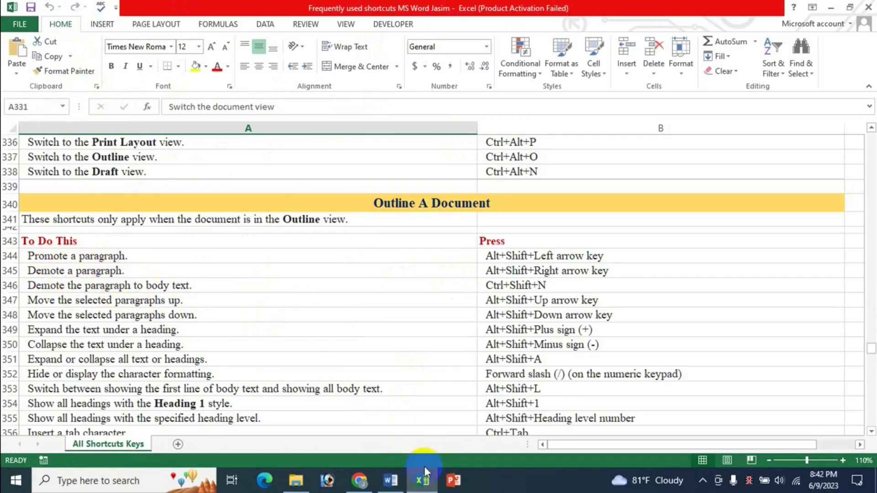
{"action": "left_click", "coordinate": [390, 479]}
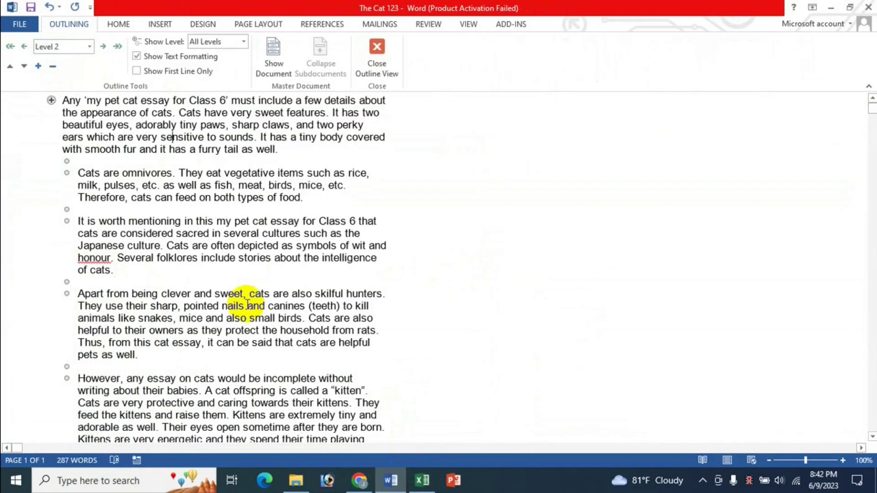
{"action": "key", "text": "alt+shift+Left"}
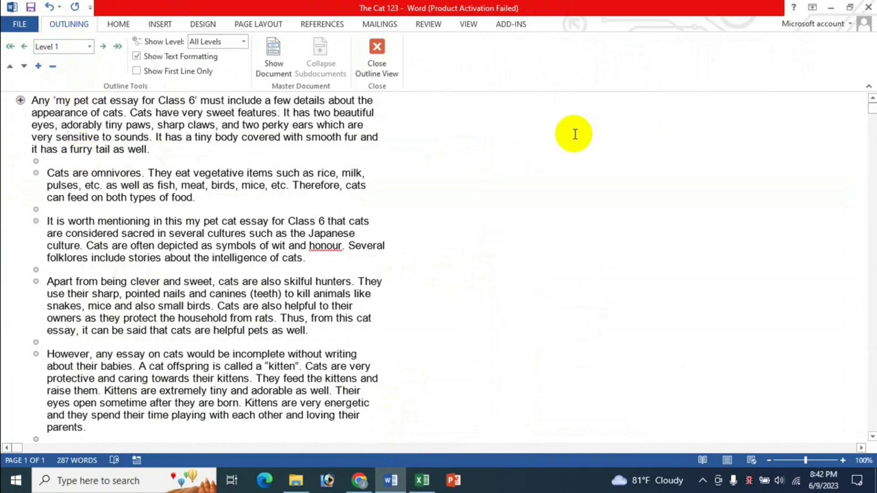
{"action": "key", "text": "alt+shift+Right"}
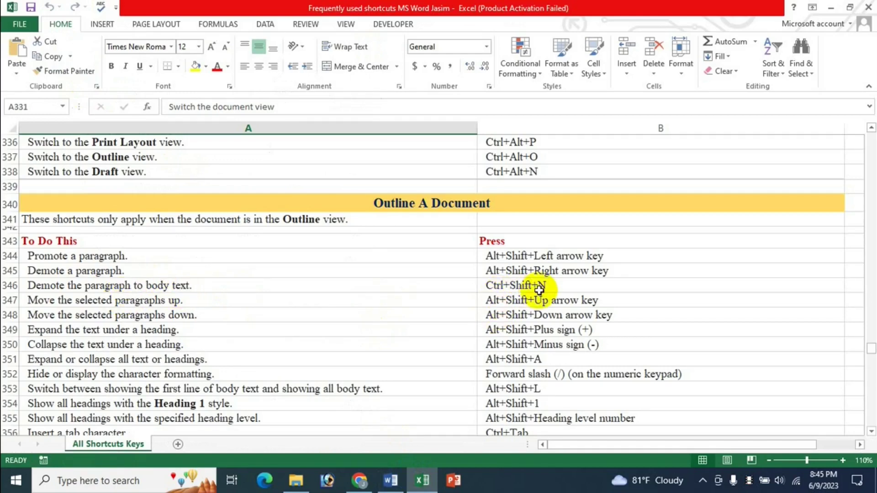
Step: Demote the first outline paragraph to Body Text so all paragraphs share one level, then check Excel
{"action": "left_click", "coordinate": [391, 481]}
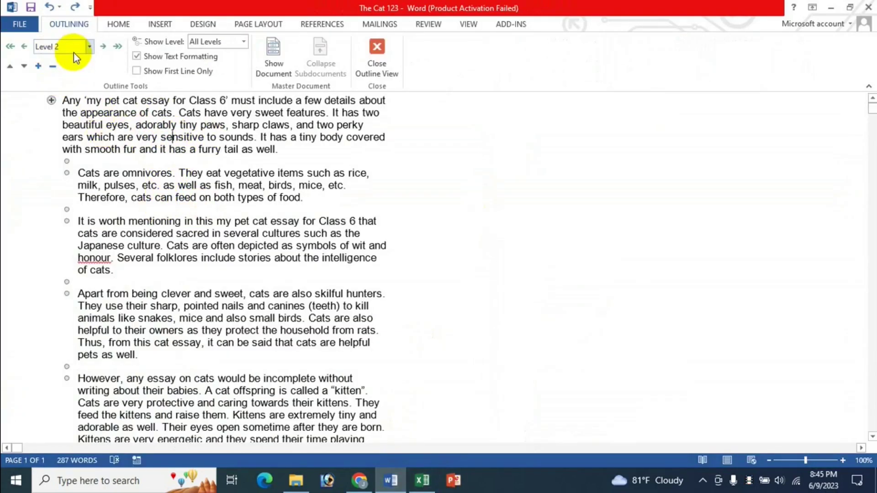
{"action": "left_click", "coordinate": [78, 100]}
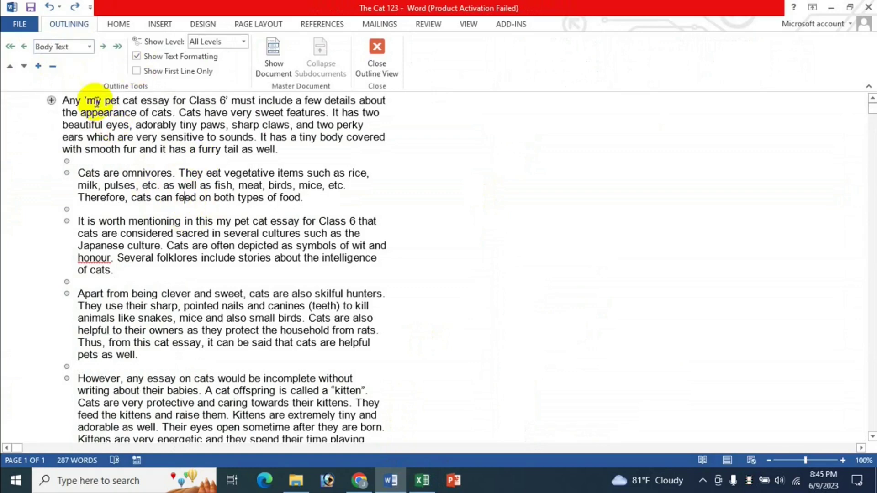
{"action": "double_click", "coordinate": [181, 259]}
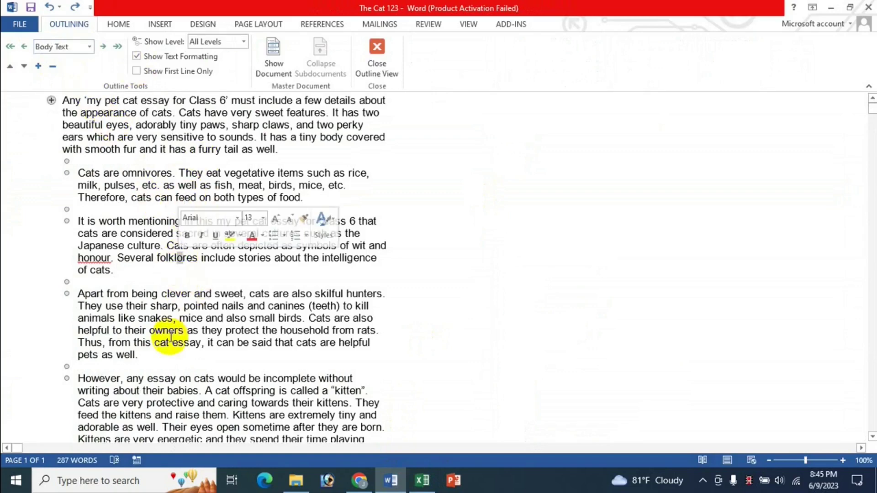
{"action": "left_click", "coordinate": [158, 113]}
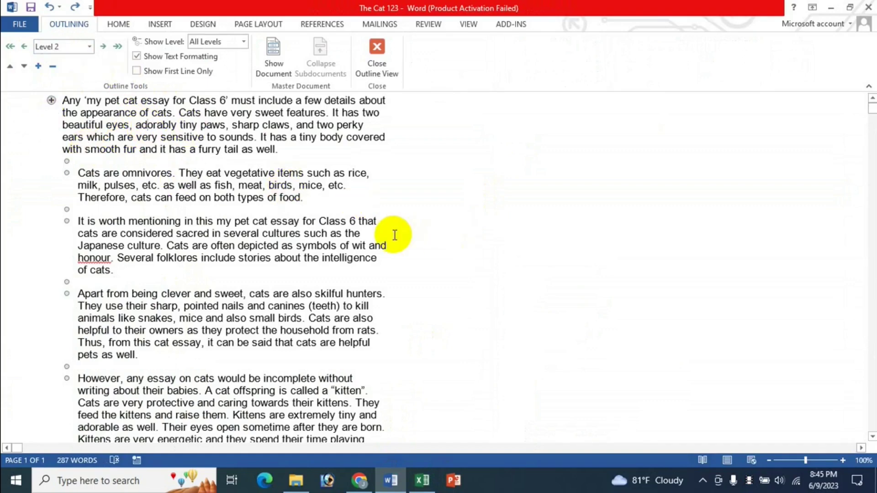
{"action": "key", "text": "ctrl+y"}
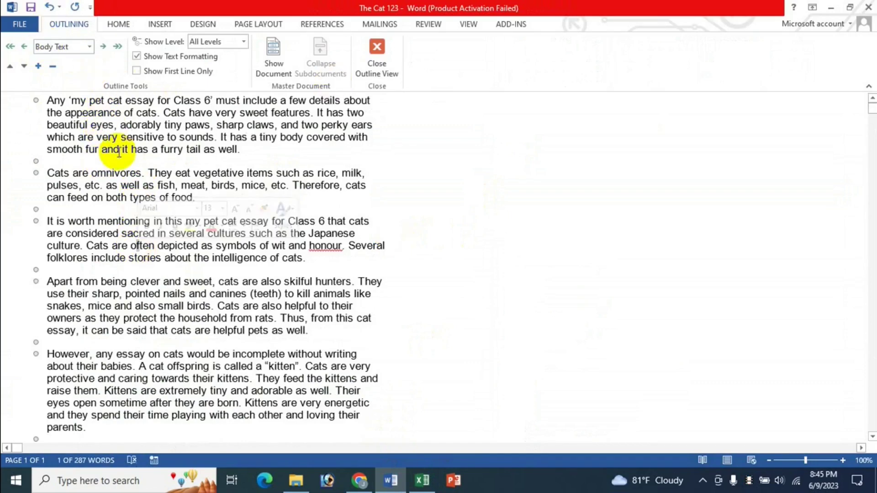
{"action": "double_click", "coordinate": [109, 126]}
{"action": "left_click", "coordinate": [109, 126]}
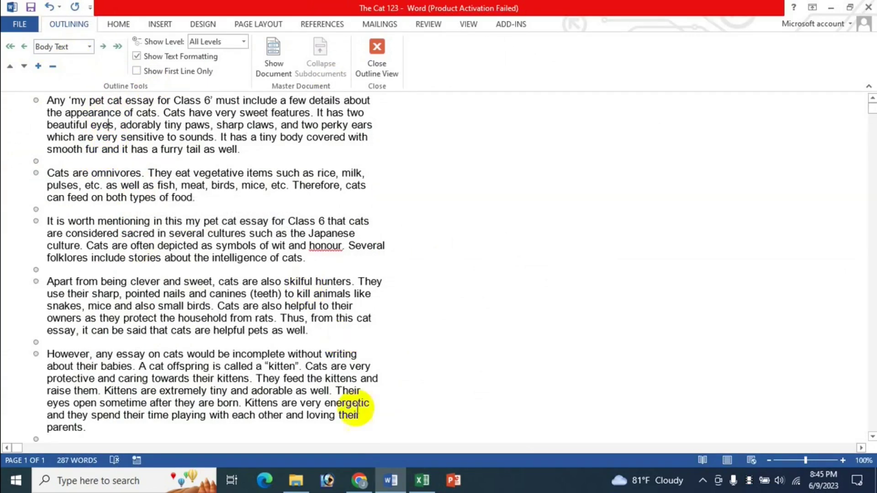
{"action": "left_click", "coordinate": [413, 485]}
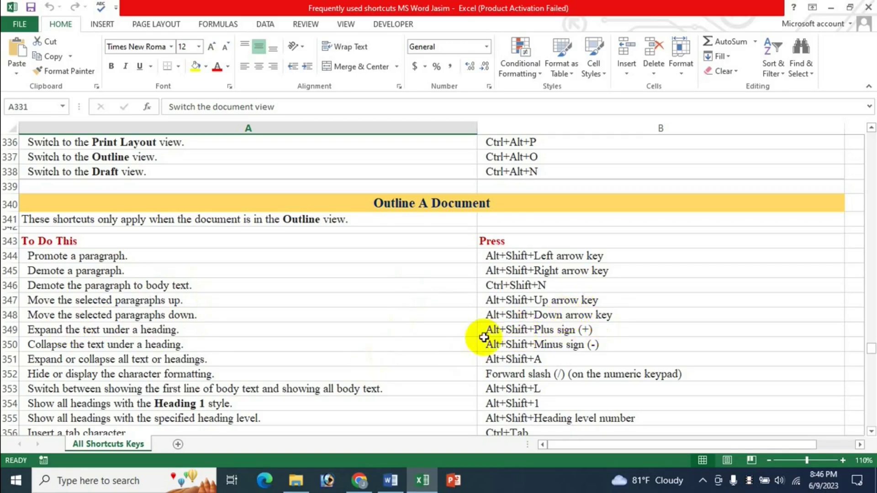
Step: Move the first paragraph below the blank line and back up twice with Alt+Shift+Down/Up
{"action": "left_click", "coordinate": [392, 480]}
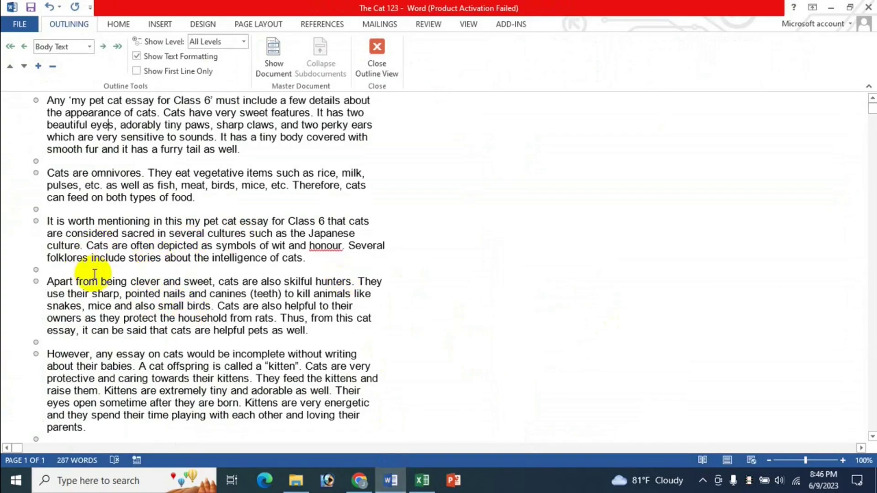
{"action": "left_click", "coordinate": [154, 124]}
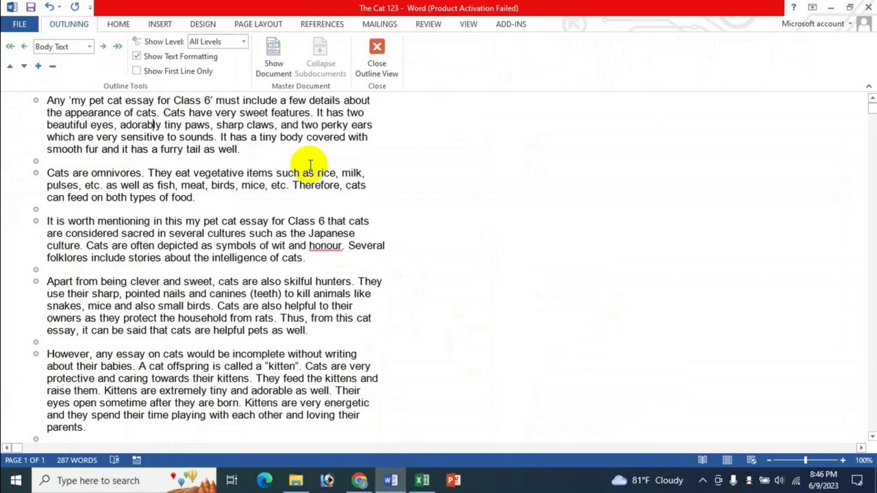
{"action": "key", "text": "alt+shift+Down"}
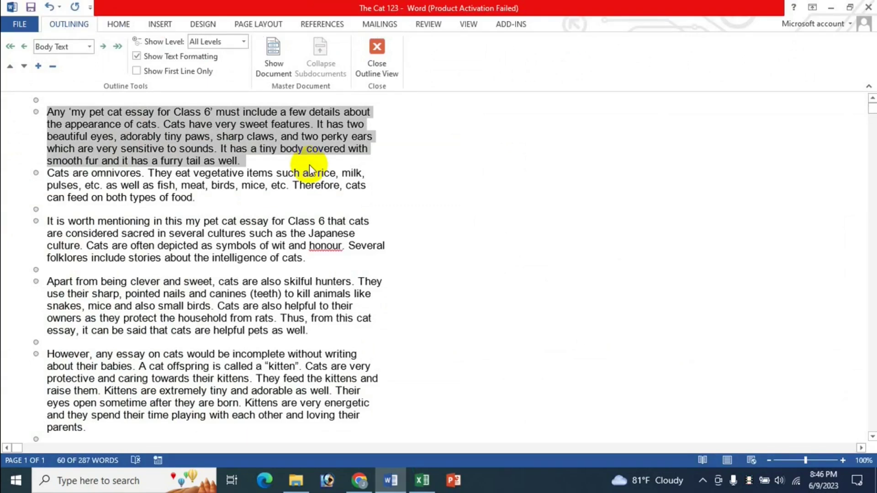
{"action": "key", "text": "alt+shift+Up"}
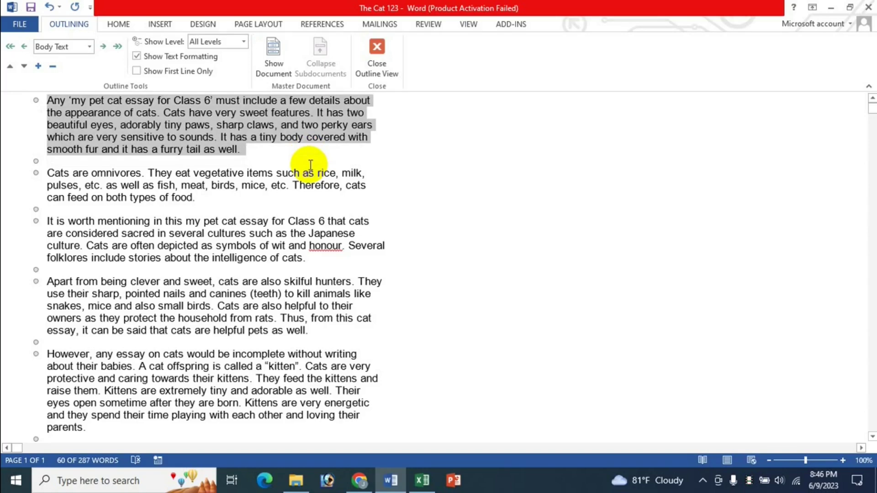
{"action": "key", "text": "alt+shift+Down"}
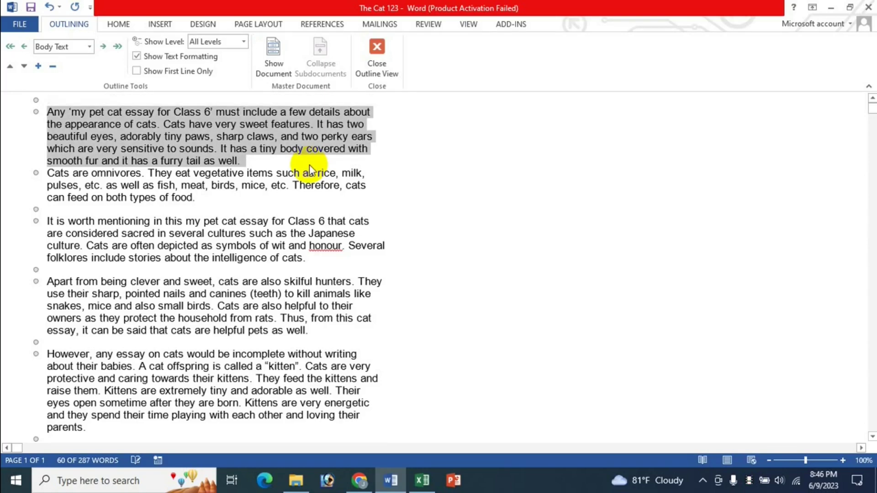
{"action": "key", "text": "alt+shift+Up"}
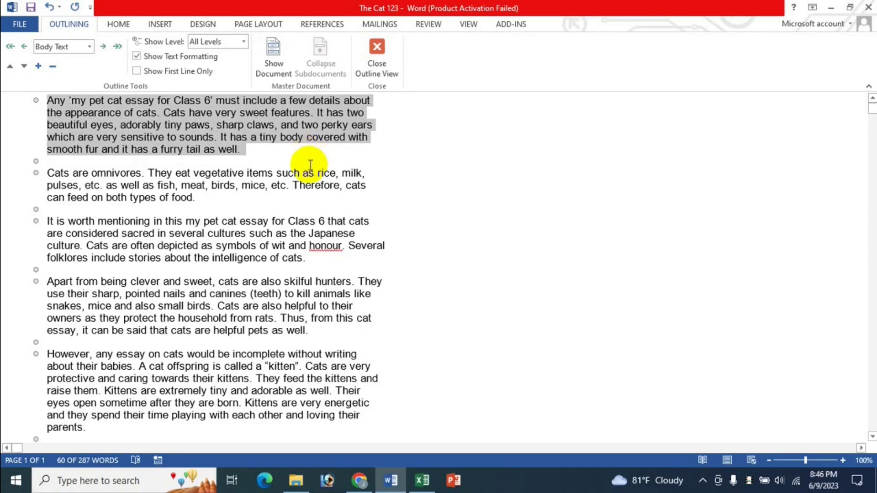
{"action": "left_click", "coordinate": [423, 480]}
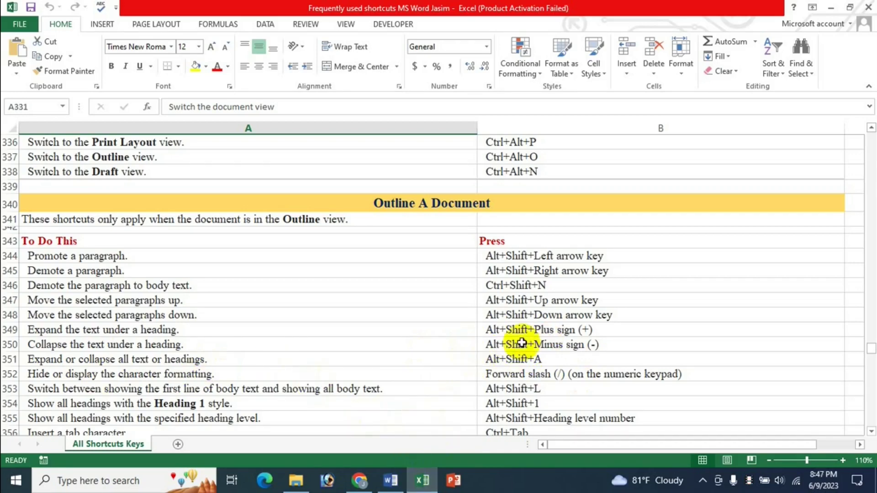
Step: Clear the first paragraph's selection and close Outline view, returning the essay to Print Layout
{"action": "left_click", "coordinate": [391, 480]}
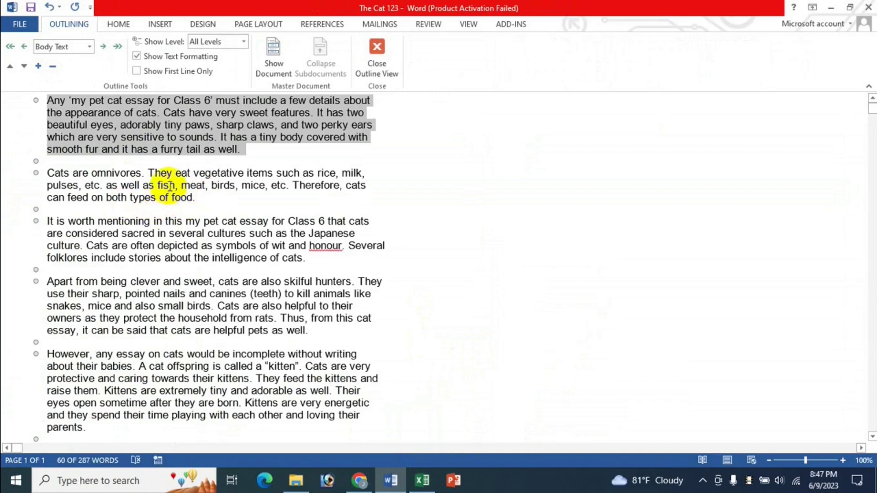
{"action": "left_click", "coordinate": [176, 186]}
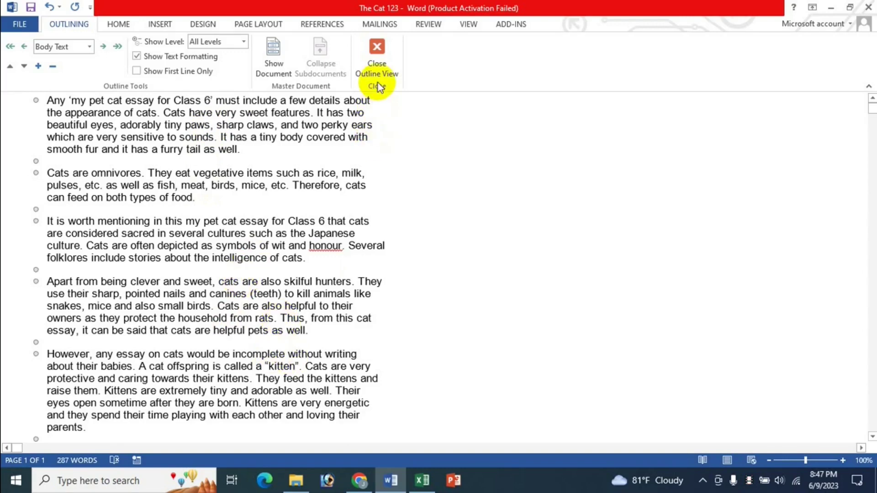
{"action": "left_click", "coordinate": [377, 68]}
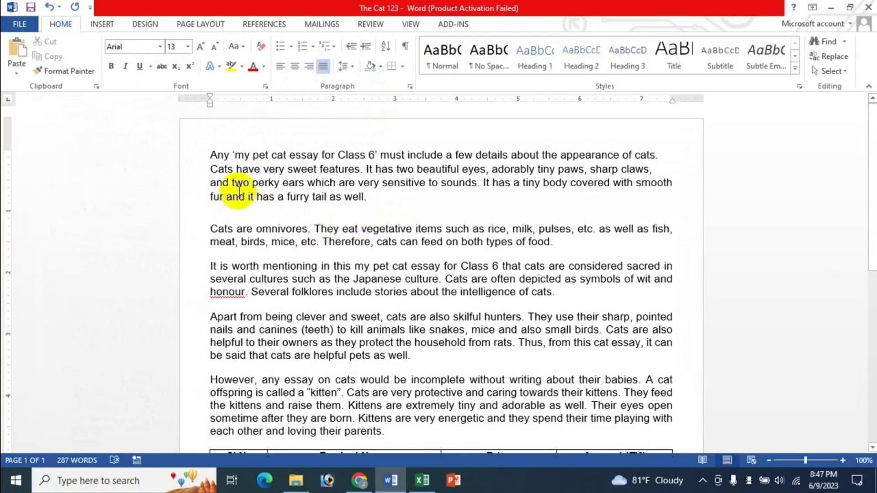
Step: Apply the Heading 1 style to the first paragraph and switch the essay to Outline view
{"action": "left_click_drag", "start_coordinate": [216, 154], "coordinate": [368, 193]}
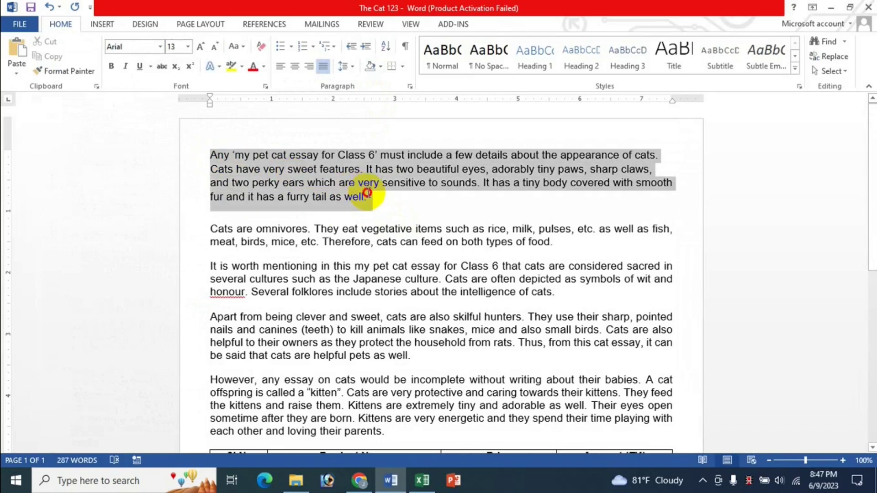
{"action": "left_click", "coordinate": [536, 57]}
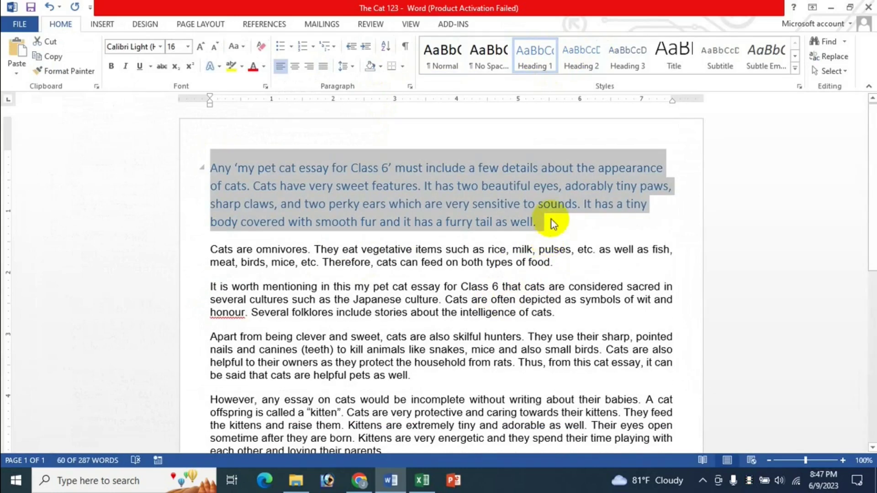
{"action": "left_click", "coordinate": [551, 223]}
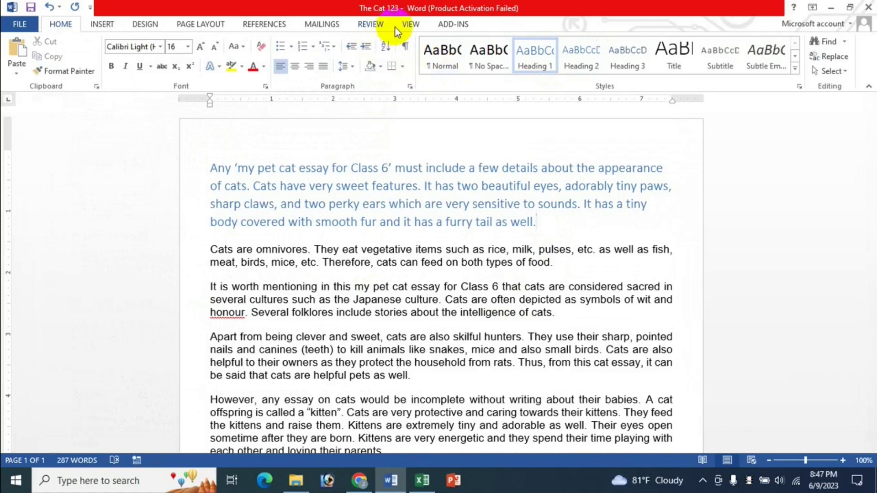
{"action": "left_click", "coordinate": [410, 25]}
{"action": "left_click", "coordinate": [111, 42]}
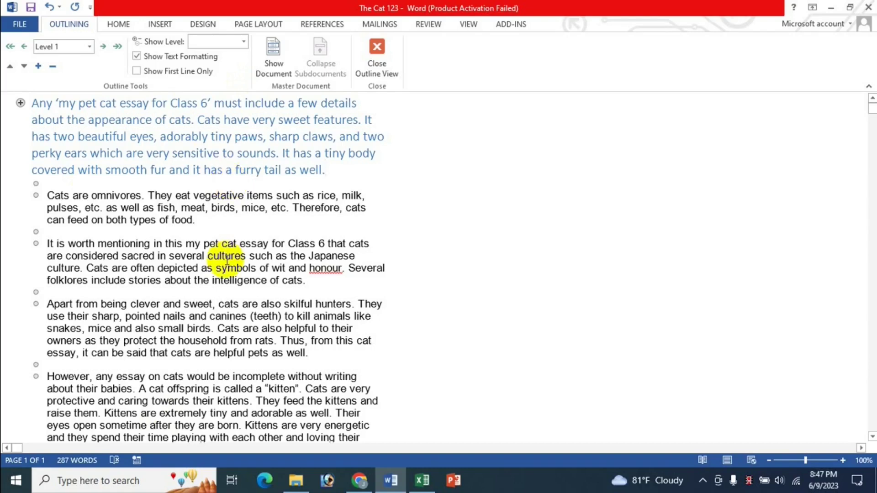
Step: Collapse and re-expand the Heading 1's body text twice using Alt+Shift+Minus and Alt+Shift+Plus
{"action": "left_click", "coordinate": [422, 480]}
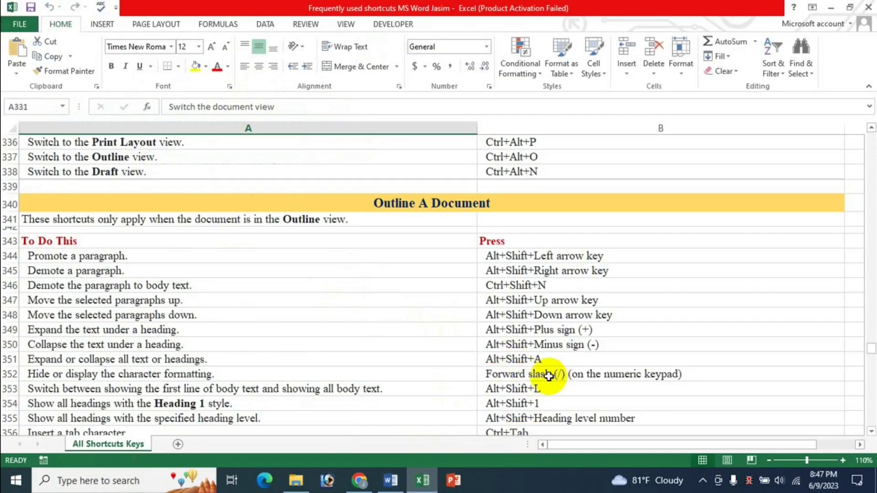
{"action": "left_click", "coordinate": [404, 485]}
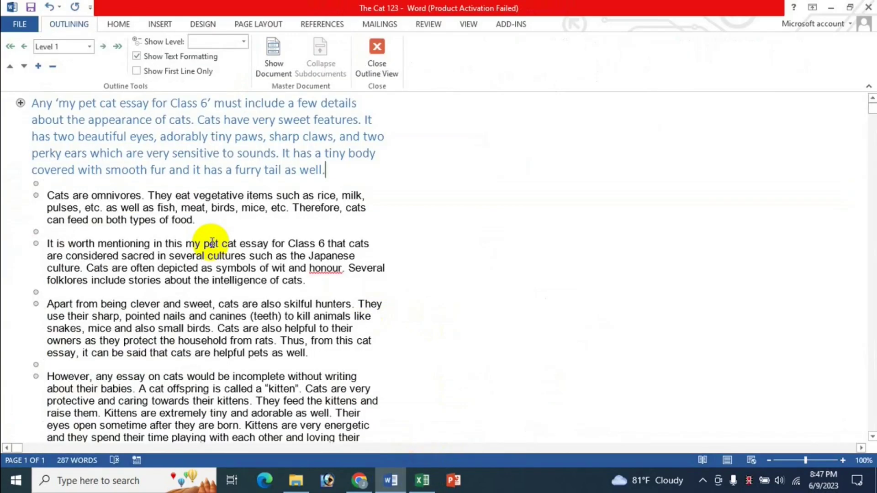
{"action": "key", "text": "alt+shift+minus"}
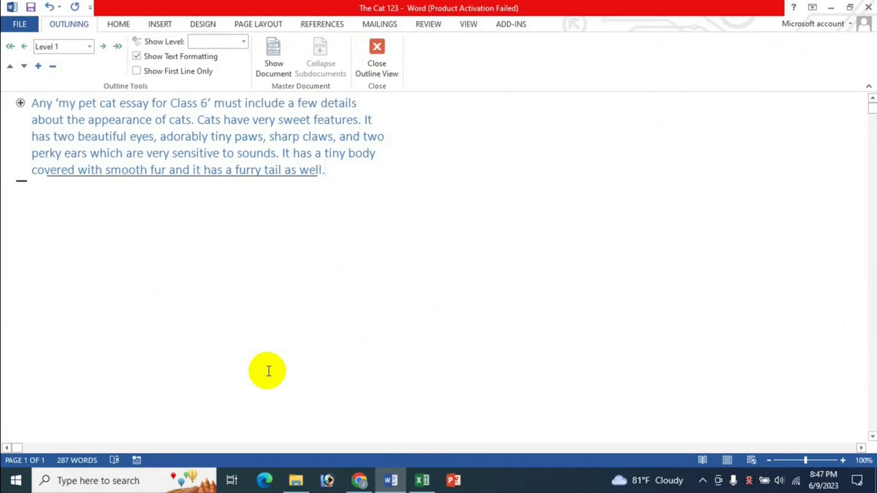
{"action": "key", "text": "alt+shift+plus"}
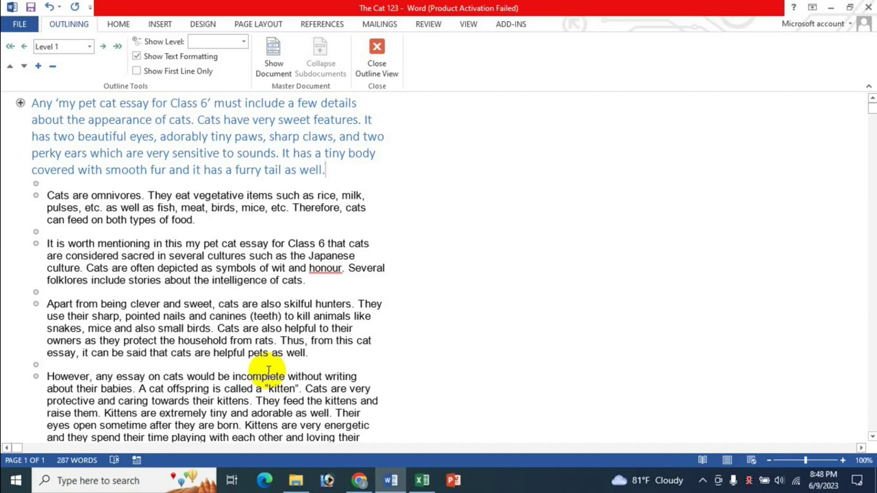
{"action": "key", "text": "alt+shift+minus"}
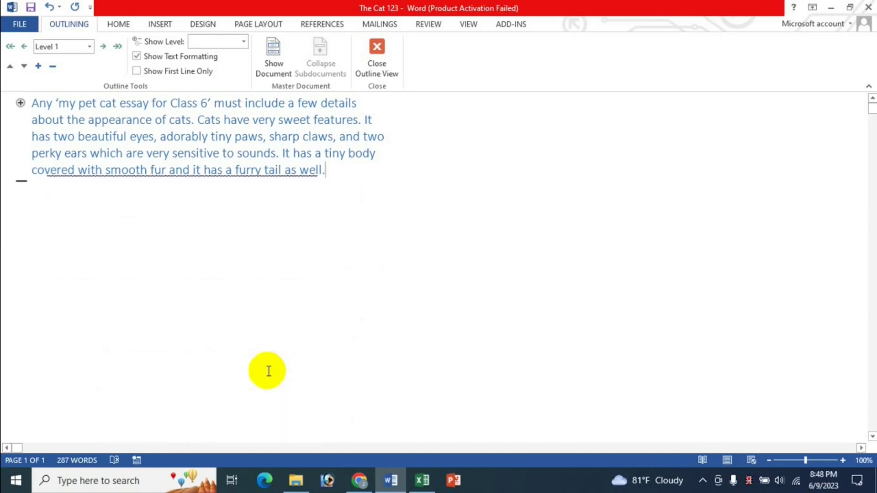
{"action": "key", "text": "alt+shift+plus"}
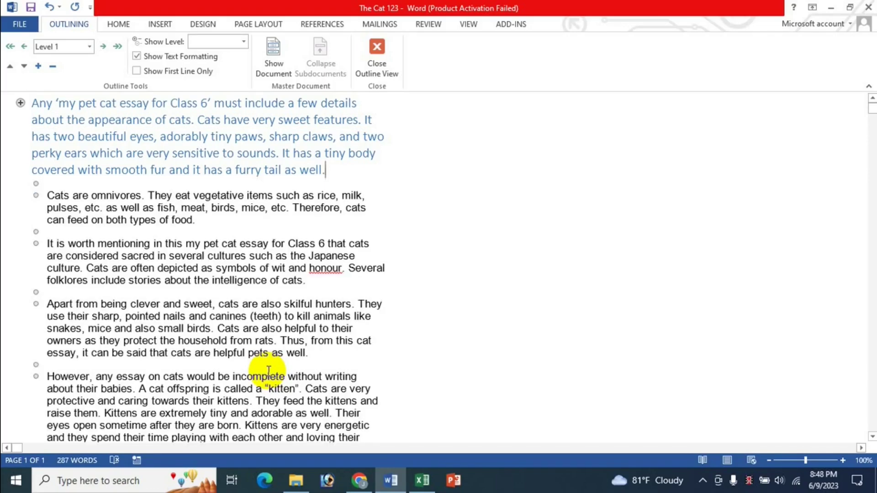
Step: Glance over the Excel shortcut sheet, then come back to the Word outline
{"action": "left_click", "coordinate": [422, 481]}
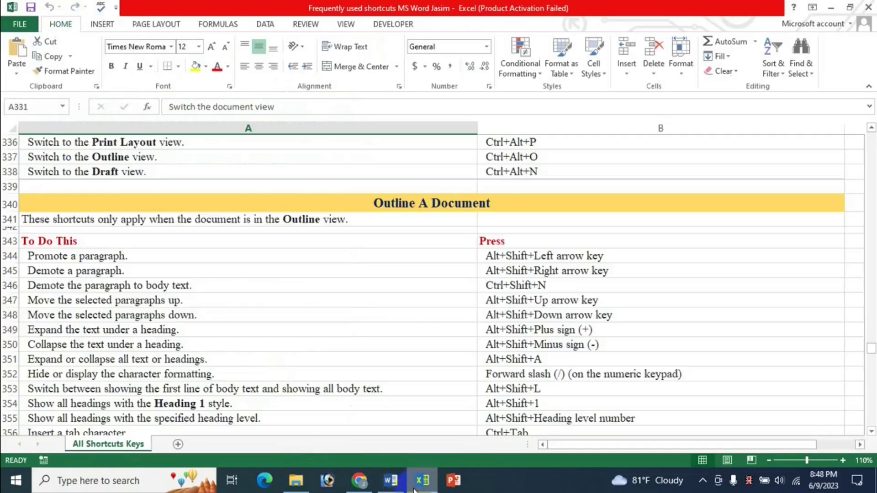
{"action": "scroll", "coordinate": [216, 318], "scroll_direction": "down", "scroll_amount": 1}
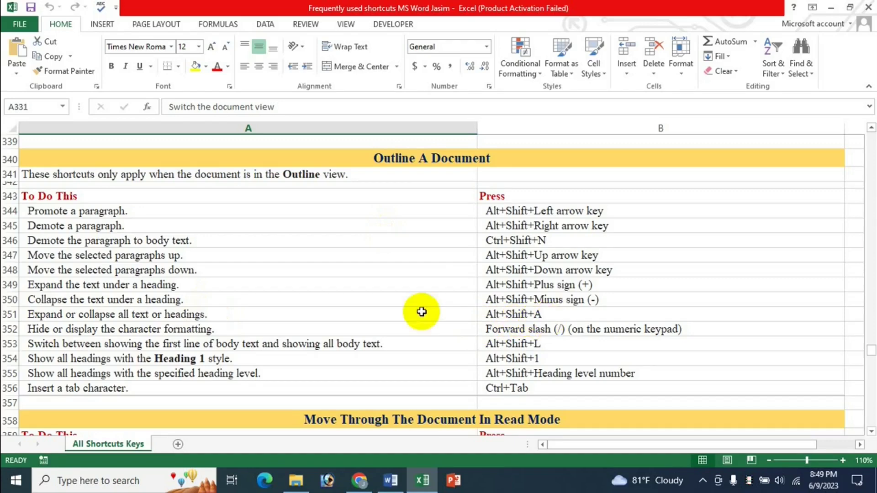
{"action": "left_click", "coordinate": [392, 480]}
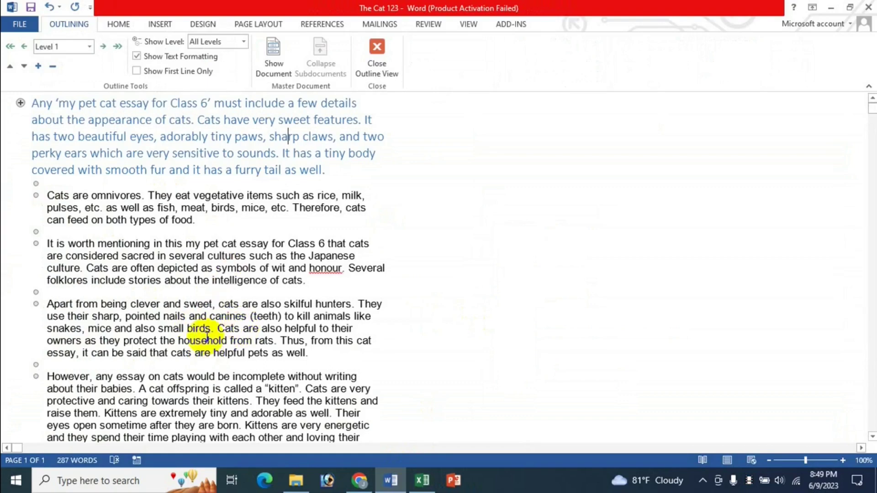
Step: From the hunters paragraph, hide body text so only headings show, then show all levels
{"action": "left_click", "coordinate": [195, 316]}
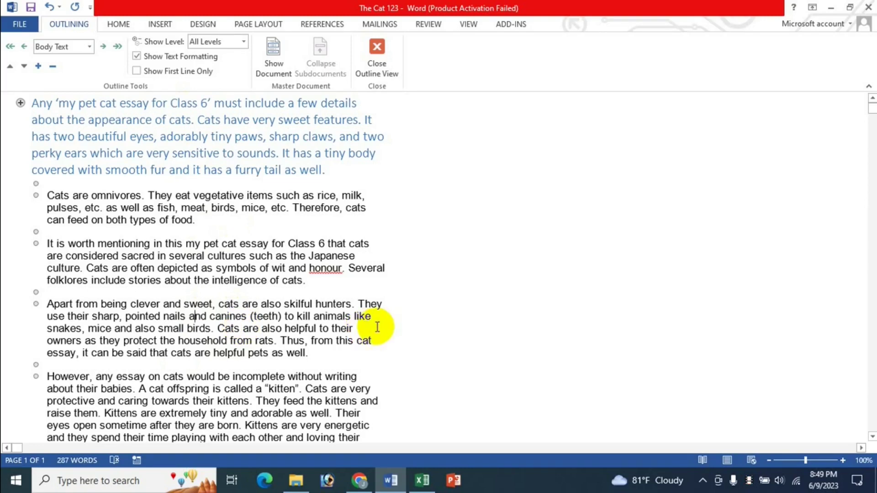
{"action": "key", "text": "alt+shift+9"}
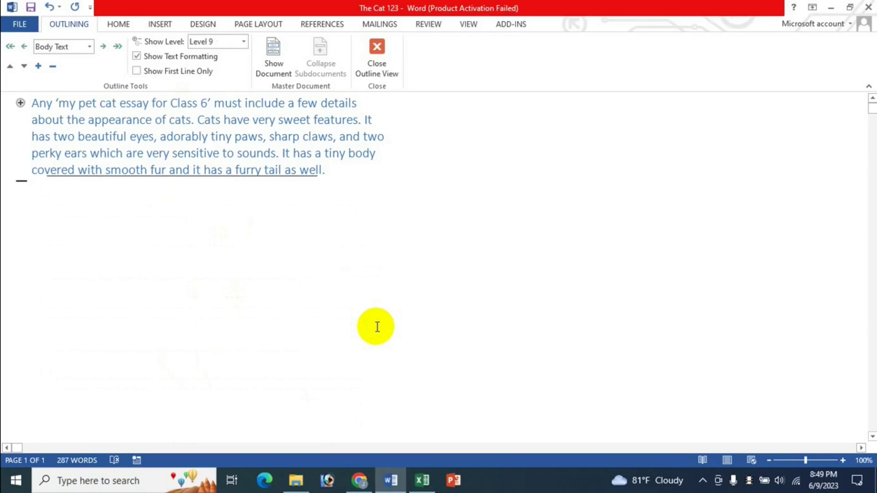
{"action": "key", "text": "alt+shift+a"}
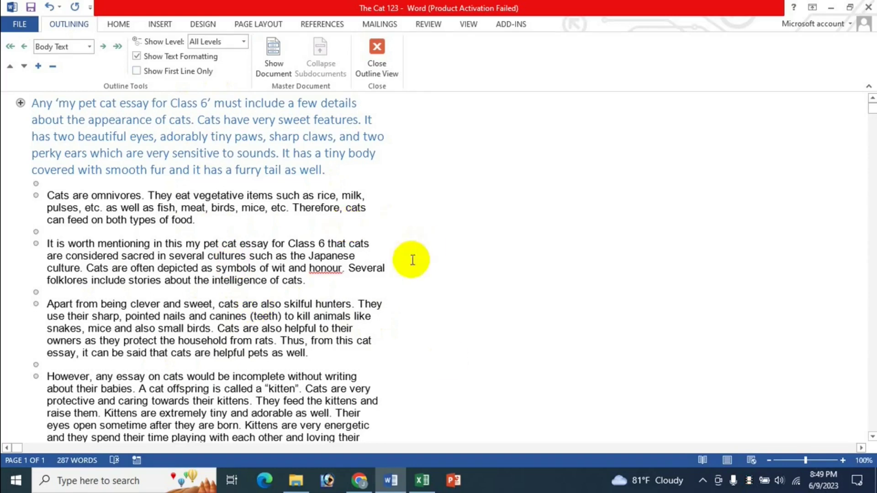
Step: Look through the Excel shortcut sheet and return to the Word outline
{"action": "left_click", "coordinate": [423, 480]}
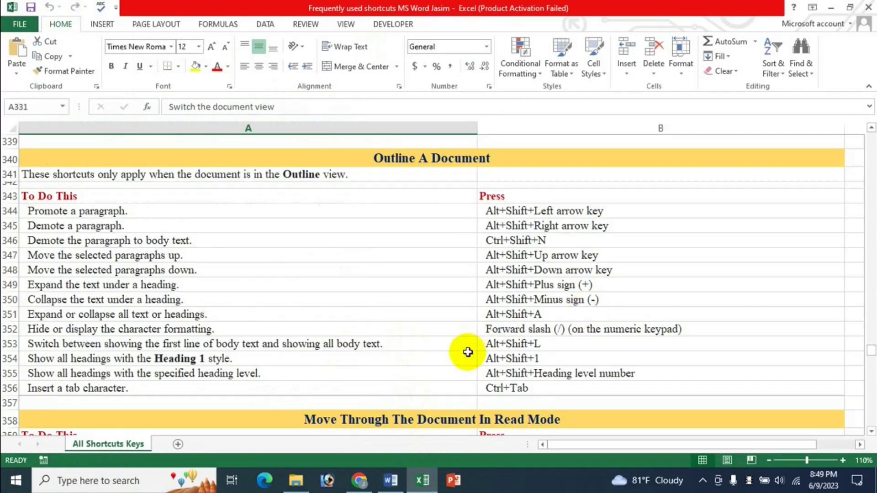
{"action": "scroll", "coordinate": [417, 351], "scroll_direction": "down", "scroll_amount": 1}
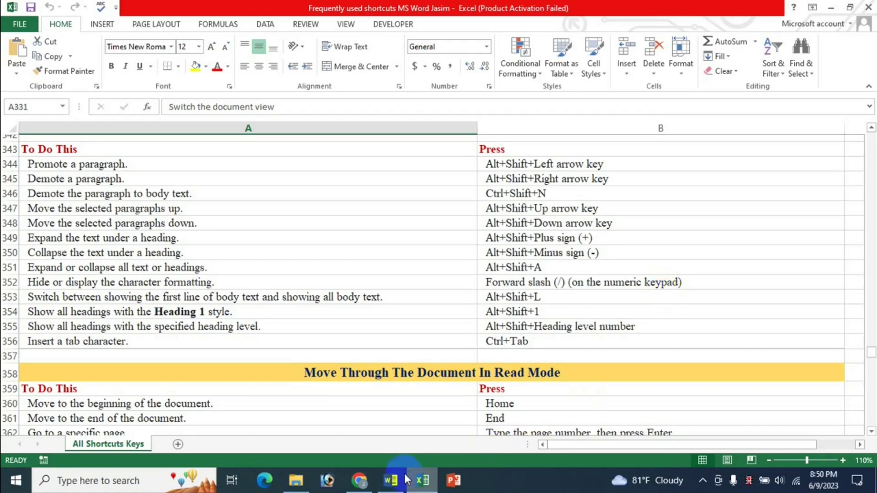
{"action": "left_click", "coordinate": [391, 479]}
{"action": "scroll", "coordinate": [245, 364], "scroll_direction": "down", "scroll_amount": 3}
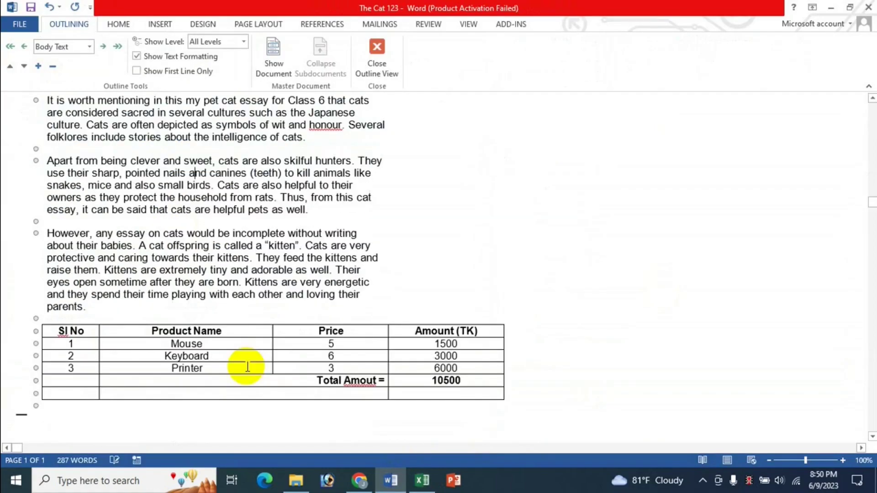
{"action": "scroll", "coordinate": [219, 274], "scroll_direction": "up", "scroll_amount": 3}
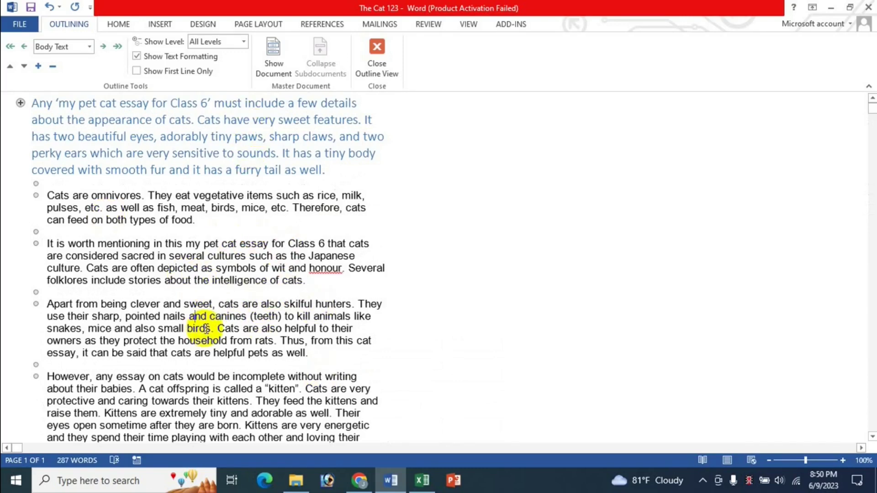
Step: Toggle the outline's text formatting off and on twice, then bring Excel's shortcut sheet forward
{"action": "key", "text": "KP_Divide"}
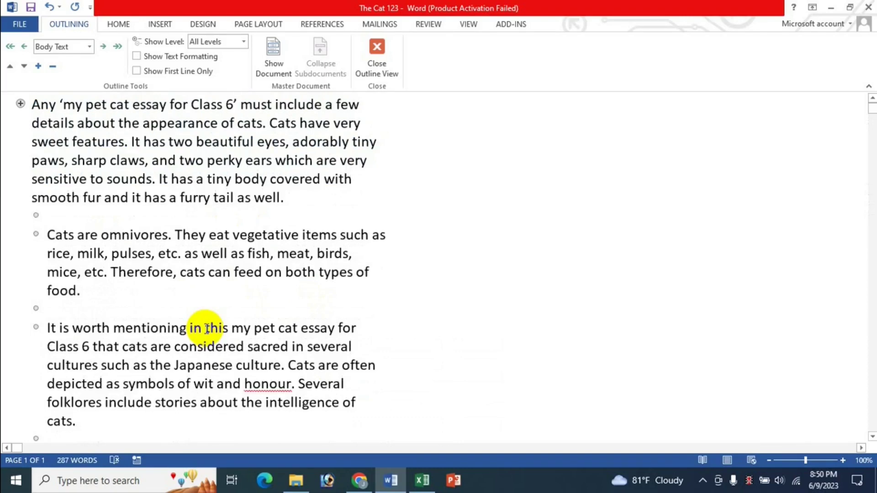
{"action": "key", "text": "KP_Divide"}
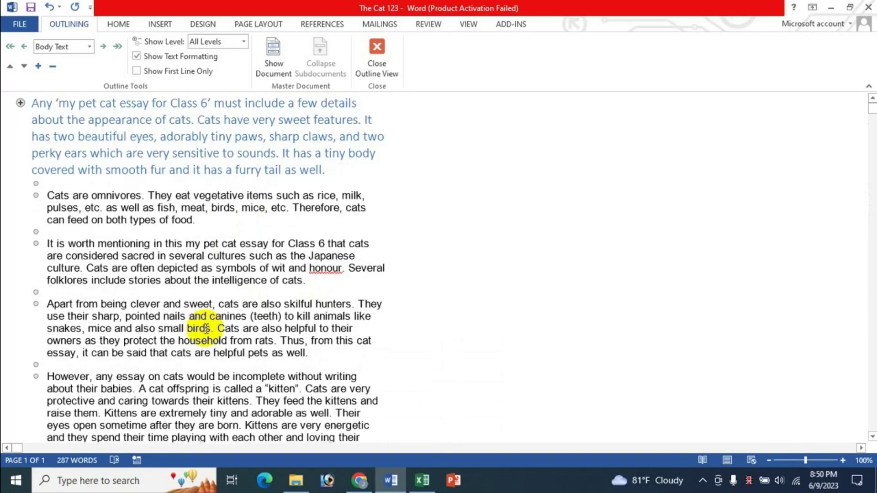
{"action": "key", "text": "KP_Divide"}
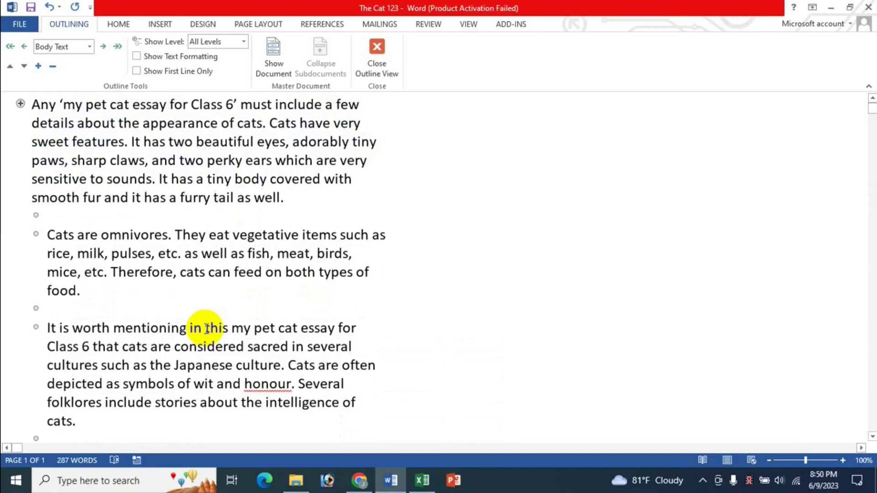
{"action": "key", "text": "KP_Divide"}
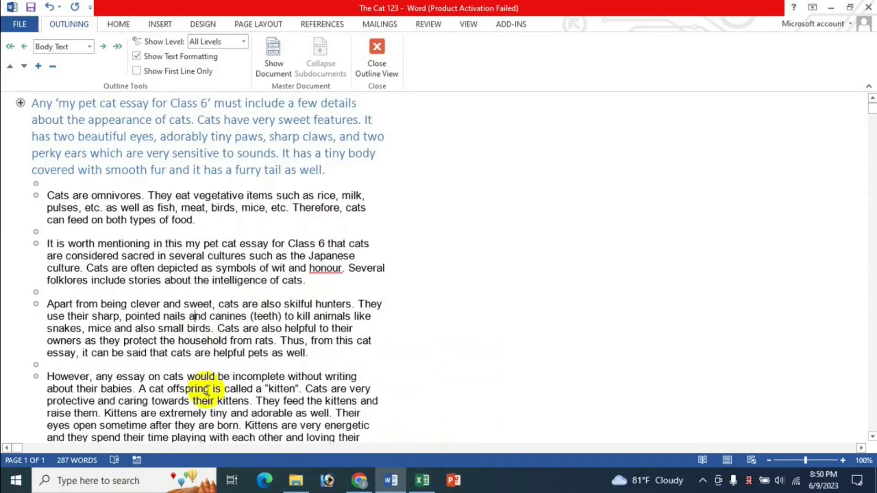
{"action": "left_click", "coordinate": [423, 481]}
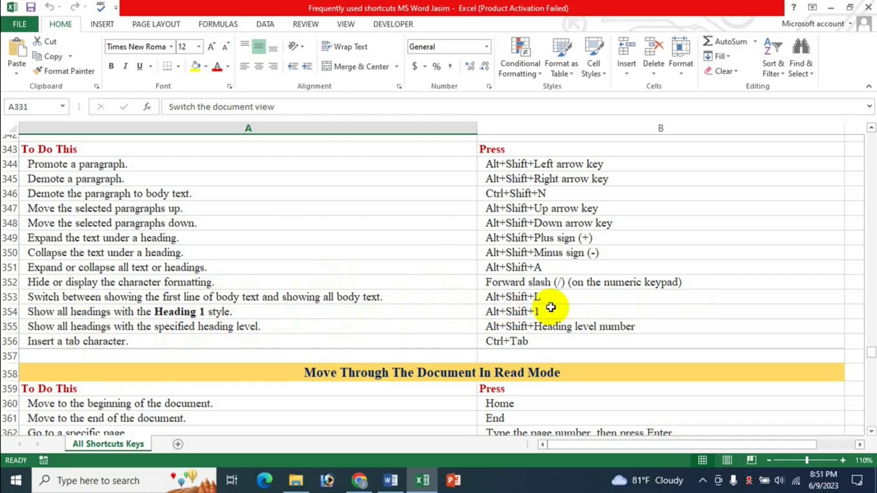
Step: Switch between the Excel shortcuts and the cat essay outline, ending in Word
{"action": "left_click", "coordinate": [391, 481]}
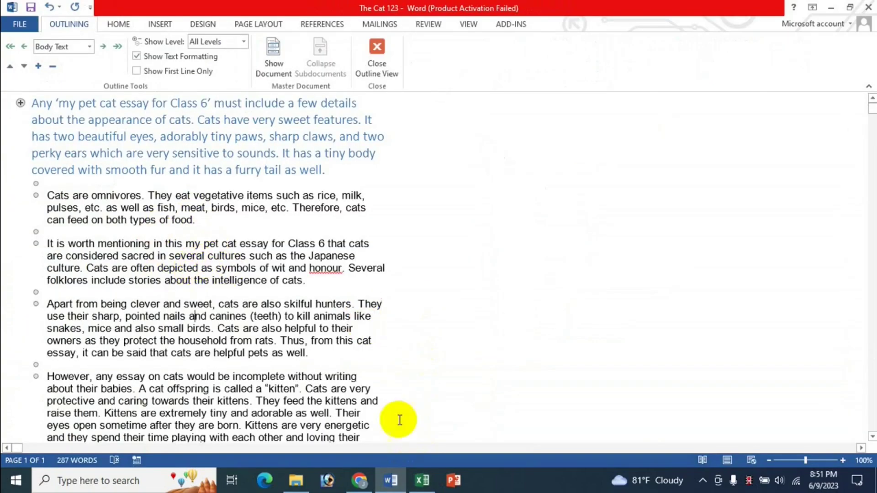
{"action": "left_click", "coordinate": [423, 481]}
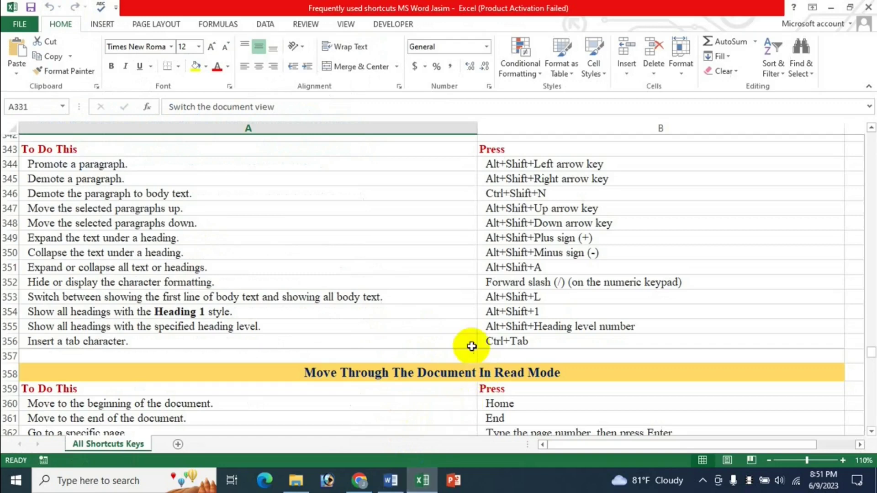
{"action": "left_click", "coordinate": [391, 481]}
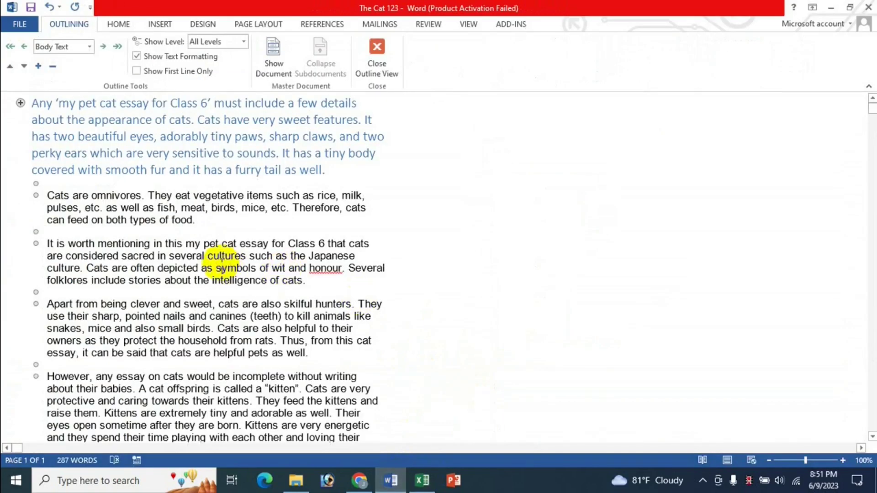
Step: Toggle Show First Line Only several times, ending with full paragraphs displayed
{"action": "key", "text": "alt+shift+l"}
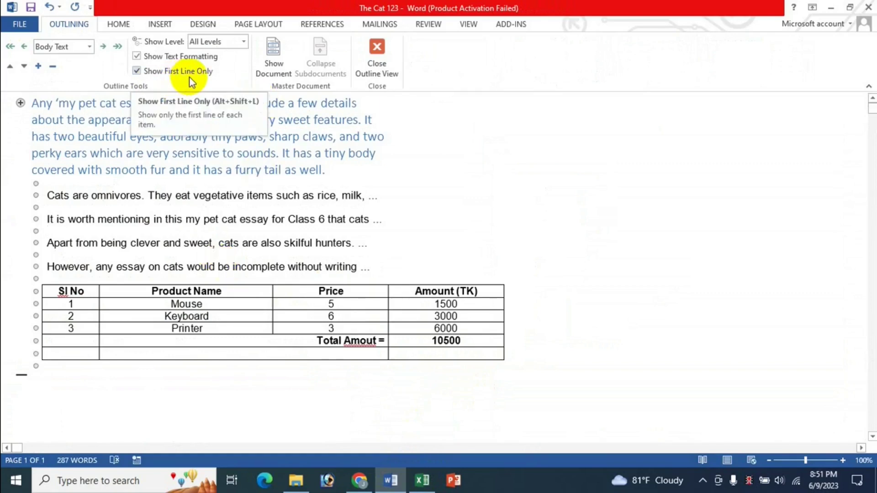
{"action": "left_click", "coordinate": [137, 71]}
{"action": "left_click", "coordinate": [136, 72]}
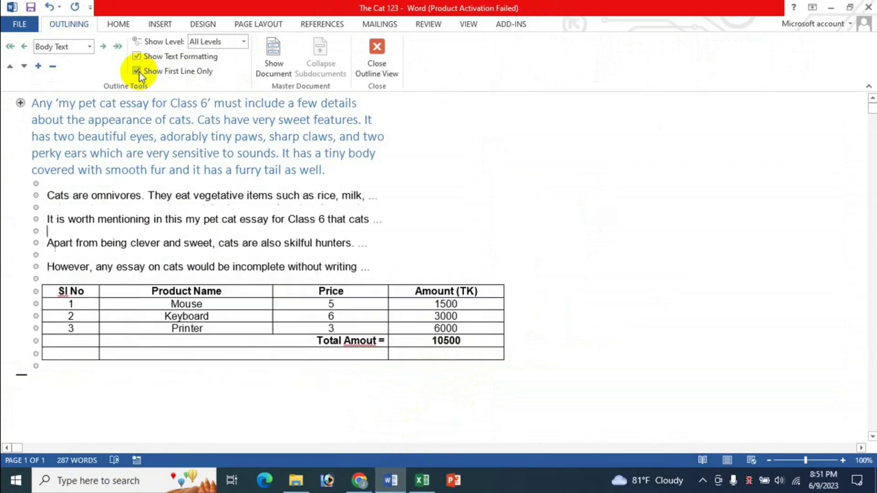
{"action": "left_click", "coordinate": [139, 71]}
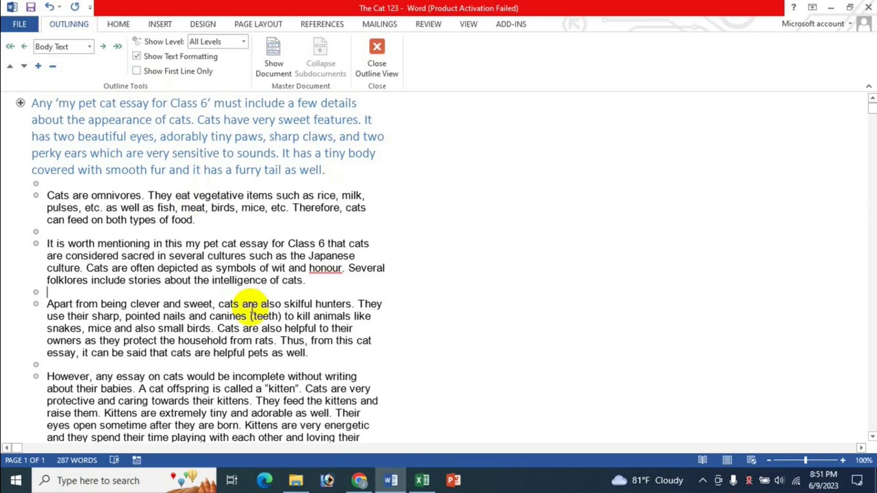
{"action": "key", "text": "alt+shift+l"}
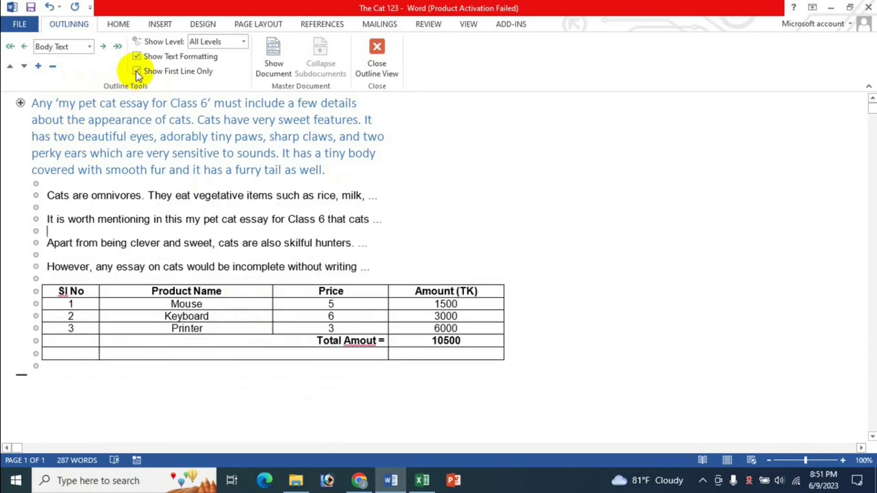
{"action": "left_click", "coordinate": [65, 232]}
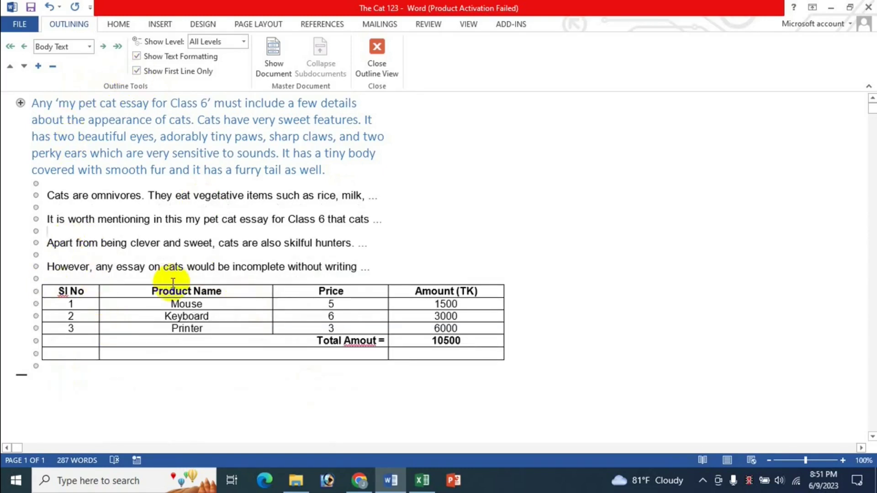
{"action": "key", "text": "alt+shift+l"}
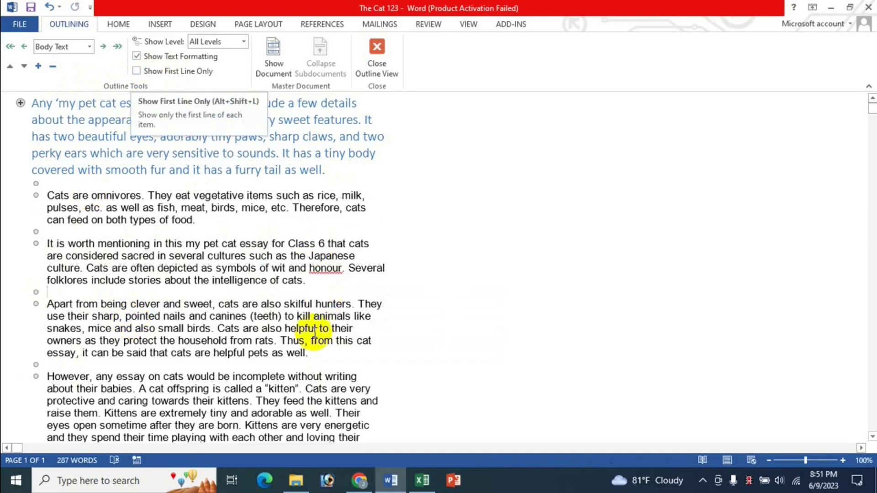
Step: After consulting the Excel shortcuts, limit the outline to Level 1 with Alt+Shift+1
{"action": "left_click", "coordinate": [421, 480]}
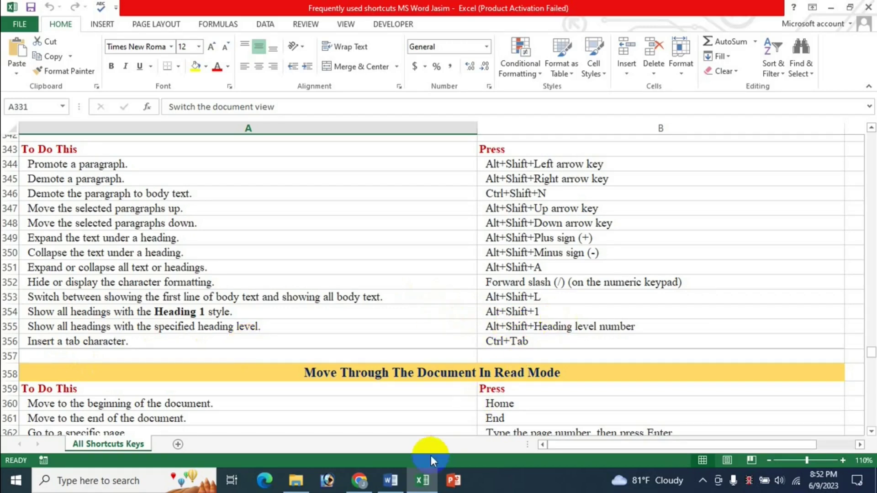
{"action": "left_click", "coordinate": [411, 480]}
{"action": "left_click", "coordinate": [393, 482]}
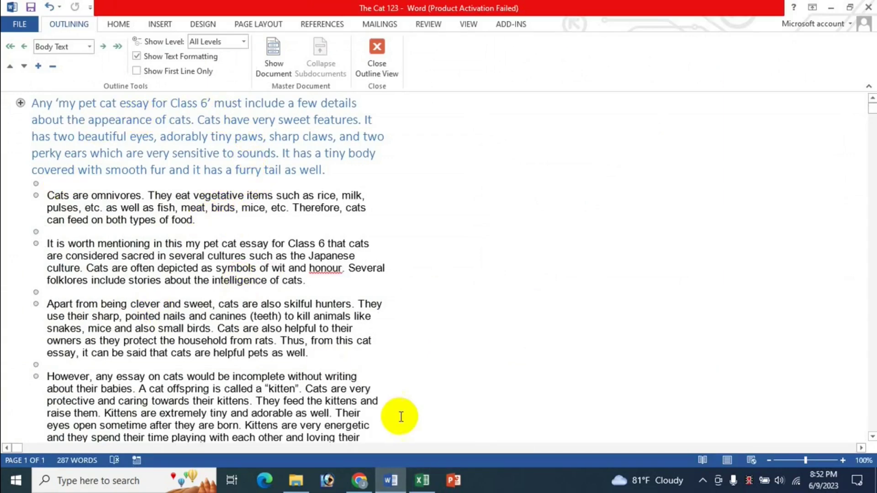
{"action": "left_click", "coordinate": [422, 480]}
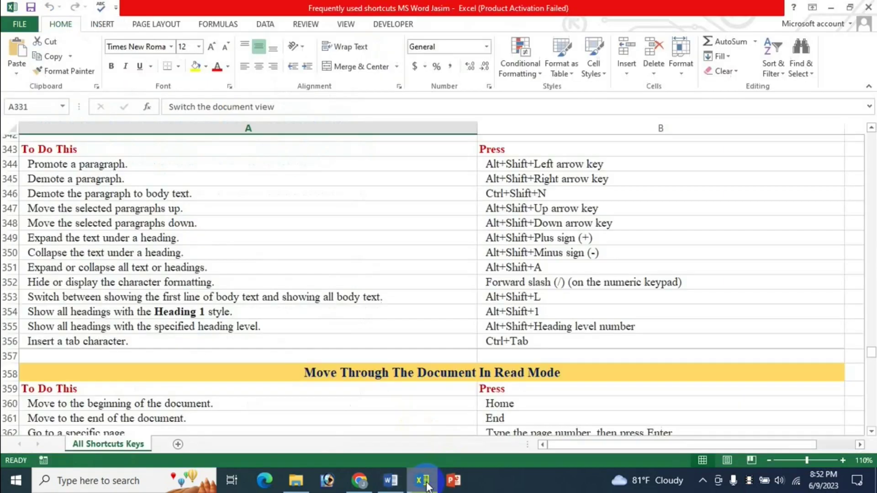
{"action": "left_click", "coordinate": [391, 480]}
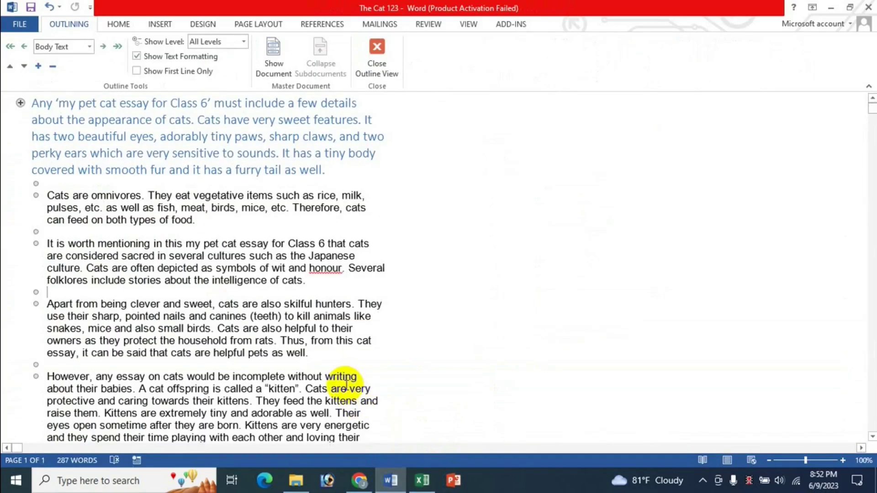
{"action": "key", "text": "alt+shift+1"}
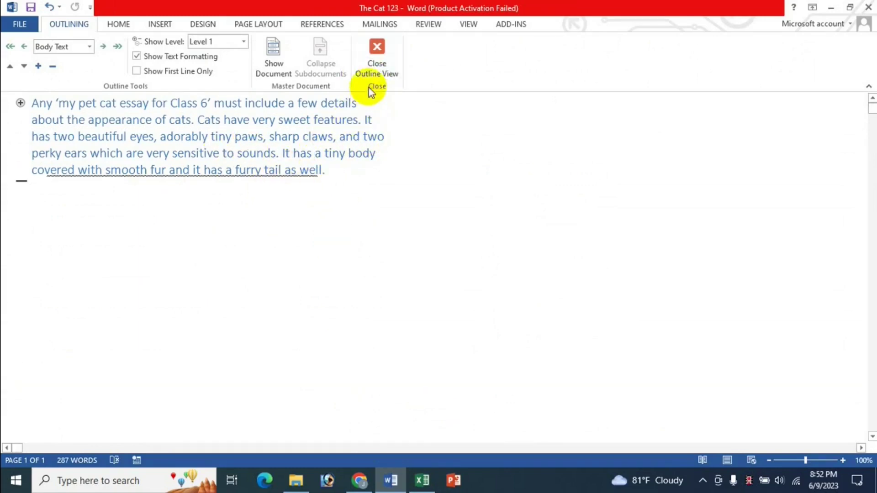
Step: Close Outline View to return the cat essay to Print Layout
{"action": "left_click", "coordinate": [396, 73]}
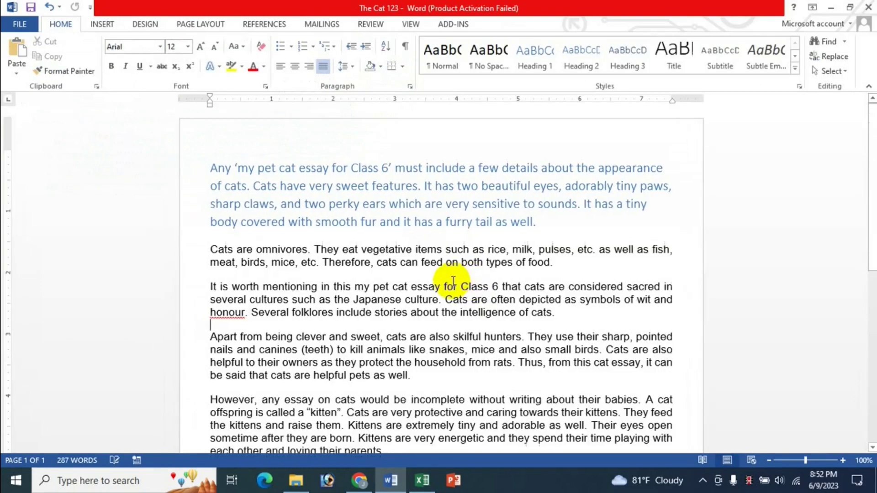
{"action": "left_click", "coordinate": [423, 481]}
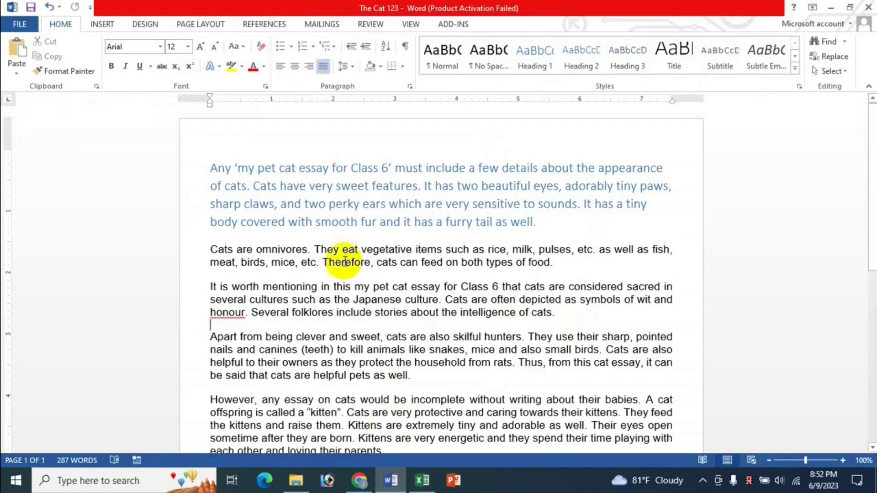
{"action": "left_click", "coordinate": [390, 480]}
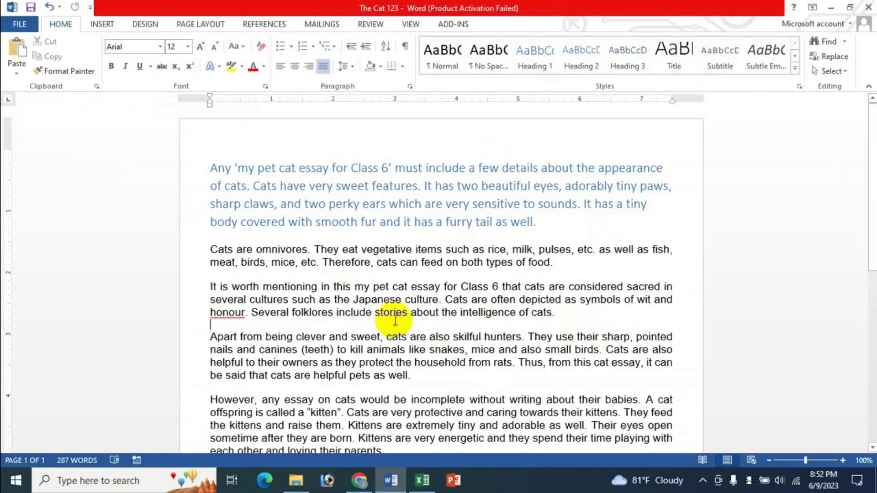
Step: Style the 'Cats are omnivores', 'It is worth mentioning' and 'Apart from being clever' paragraphs Heading 2, 3, 4
{"action": "left_click", "coordinate": [425, 204]}
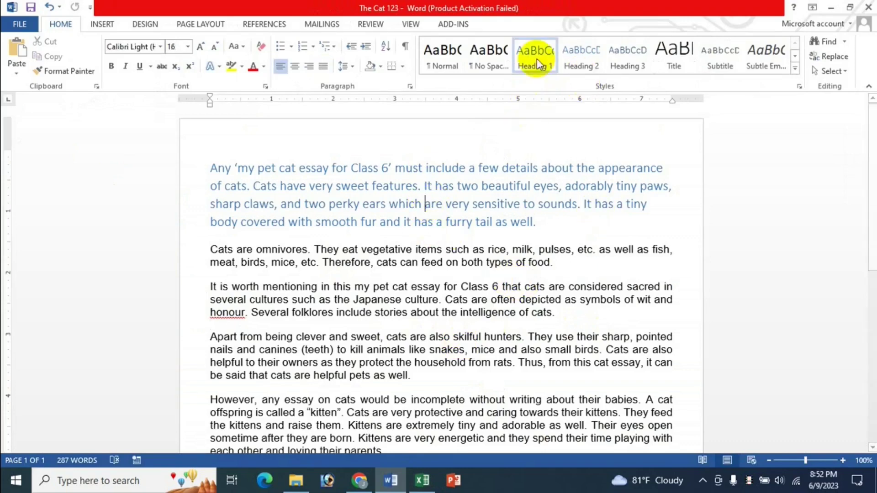
{"action": "left_click_drag", "start_coordinate": [211, 250], "coordinate": [552, 265]}
{"action": "left_click", "coordinate": [582, 58]}
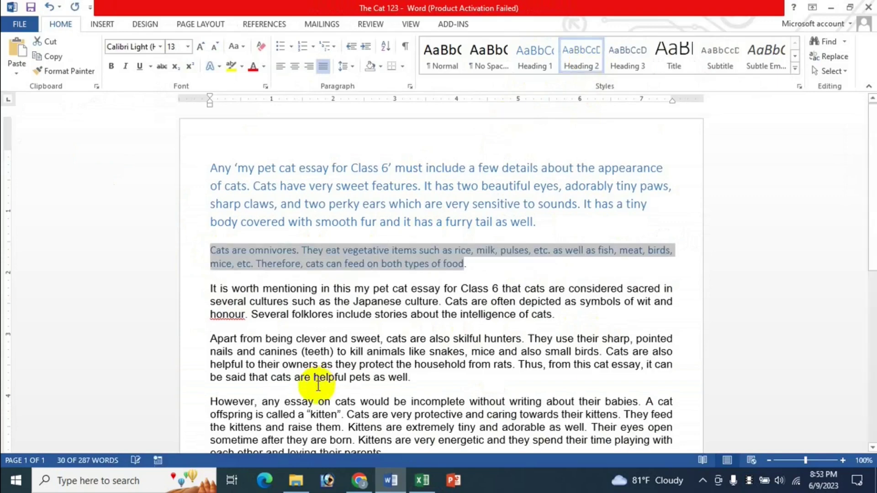
{"action": "left_click_drag", "start_coordinate": [211, 289], "coordinate": [553, 315]}
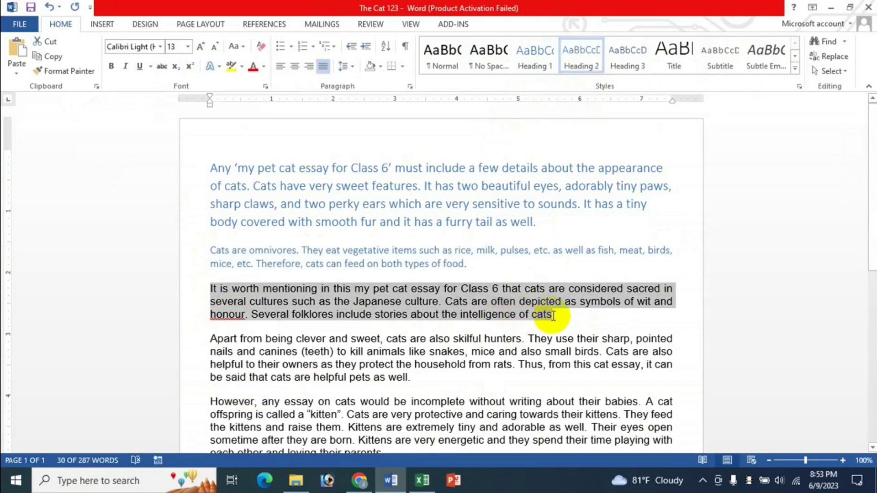
{"action": "left_click", "coordinate": [623, 67]}
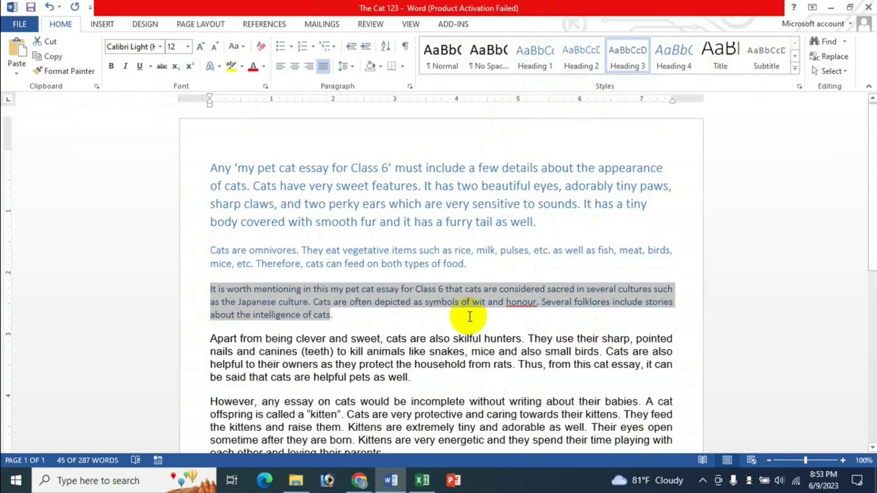
{"action": "left_click_drag", "start_coordinate": [210, 340], "coordinate": [420, 377]}
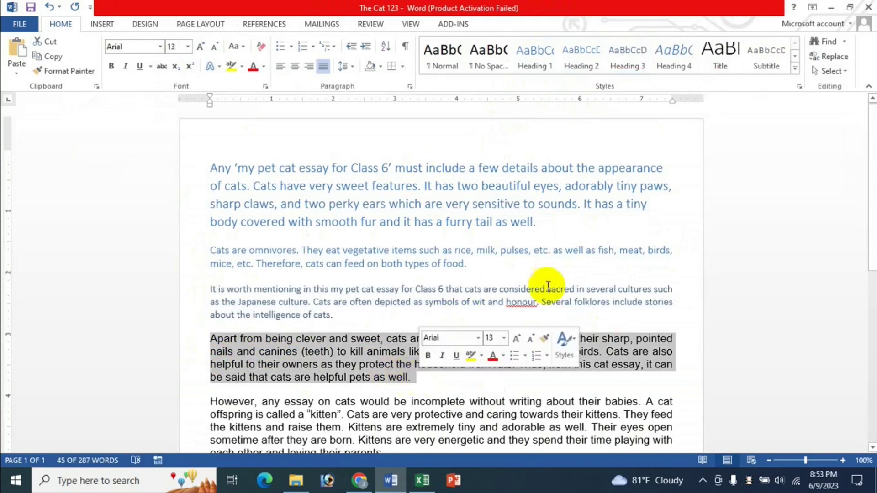
{"action": "left_click", "coordinate": [674, 55]}
{"action": "left_click", "coordinate": [430, 297]}
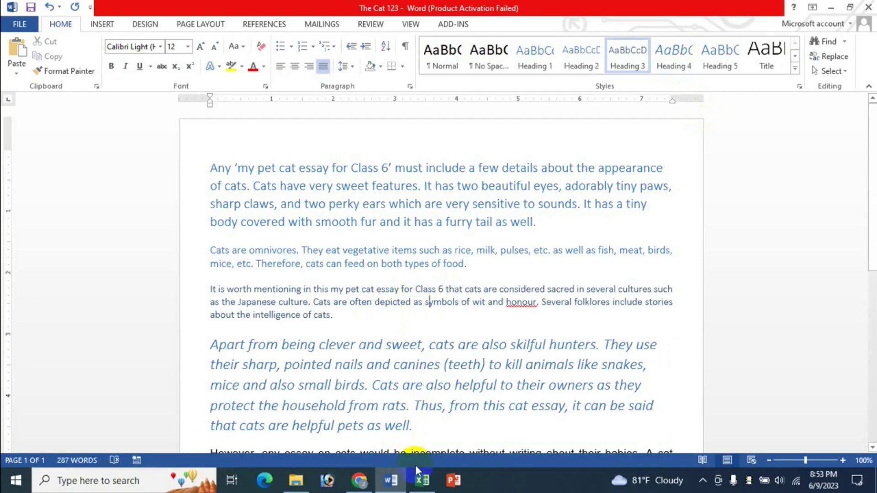
{"action": "left_click", "coordinate": [422, 480]}
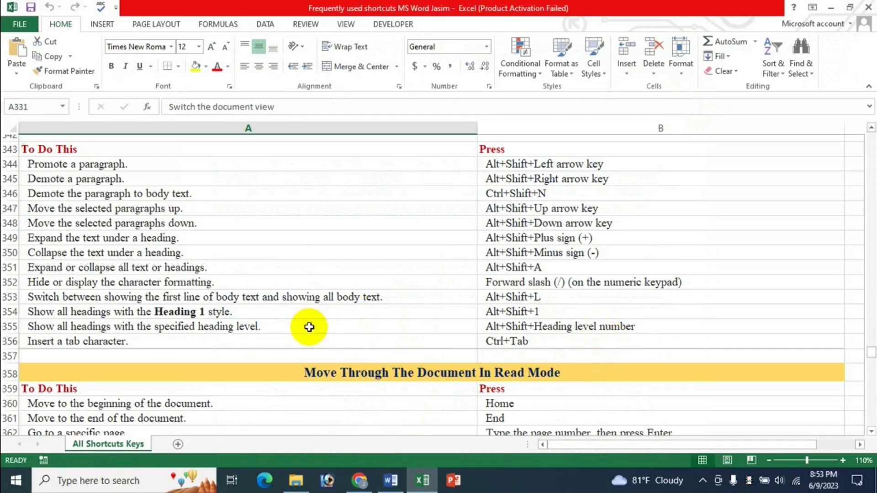
{"action": "left_click", "coordinate": [391, 480]}
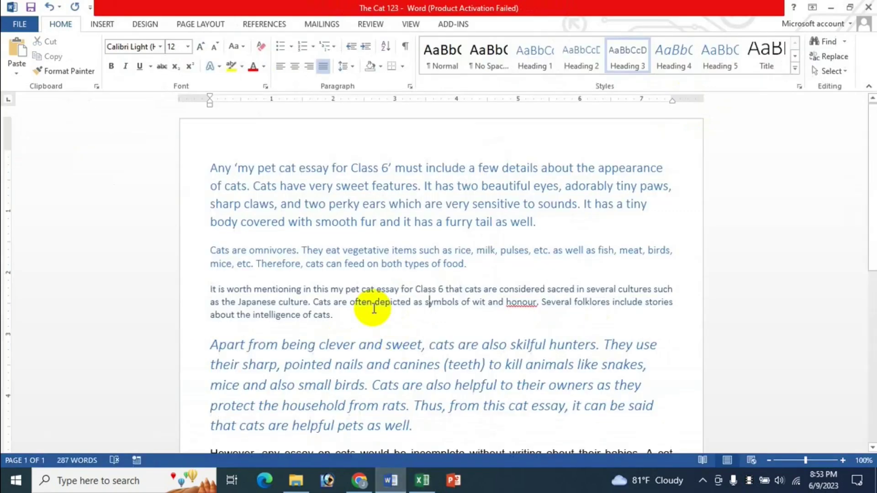
{"action": "left_click", "coordinate": [408, 27]}
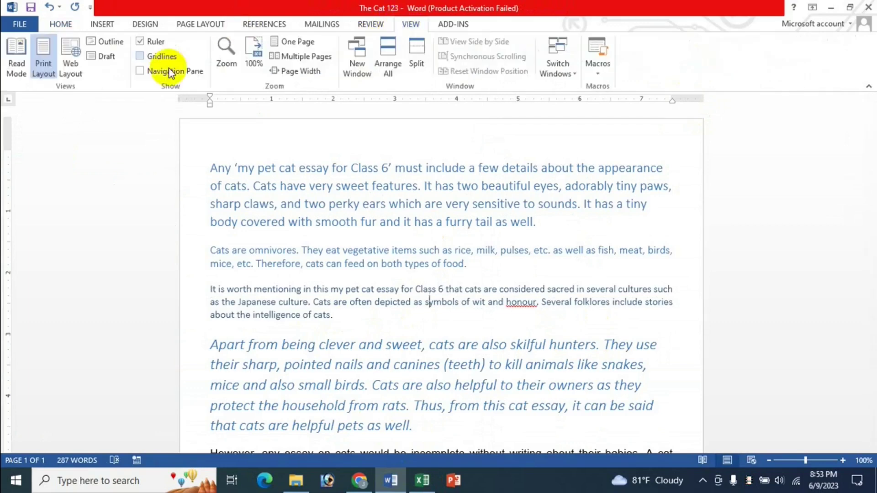
{"action": "left_click", "coordinate": [109, 40]}
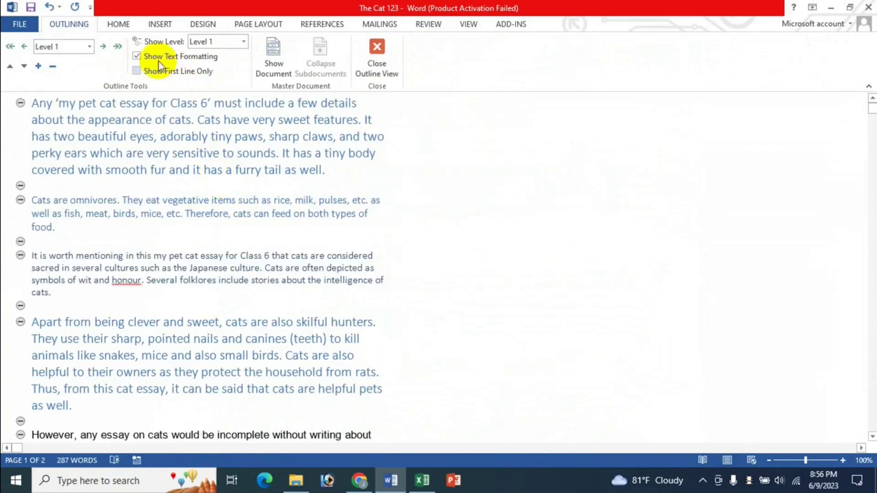
{"action": "left_click", "coordinate": [243, 43]}
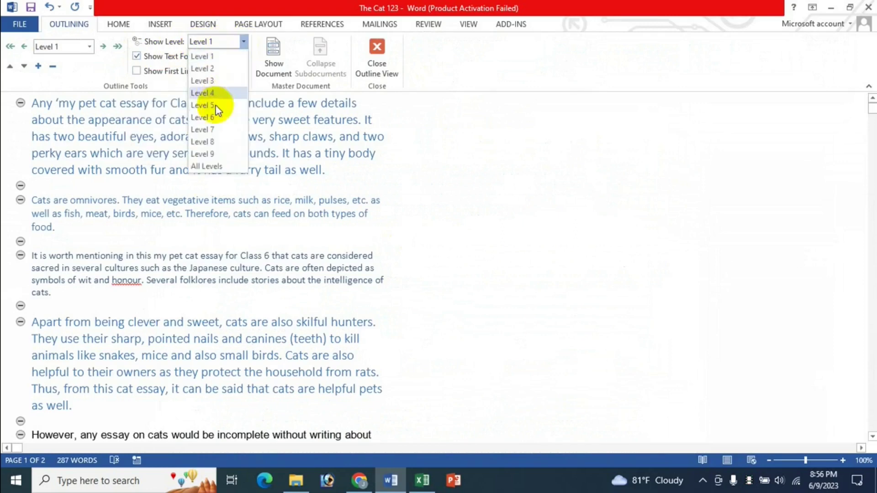
{"action": "left_click", "coordinate": [246, 43]}
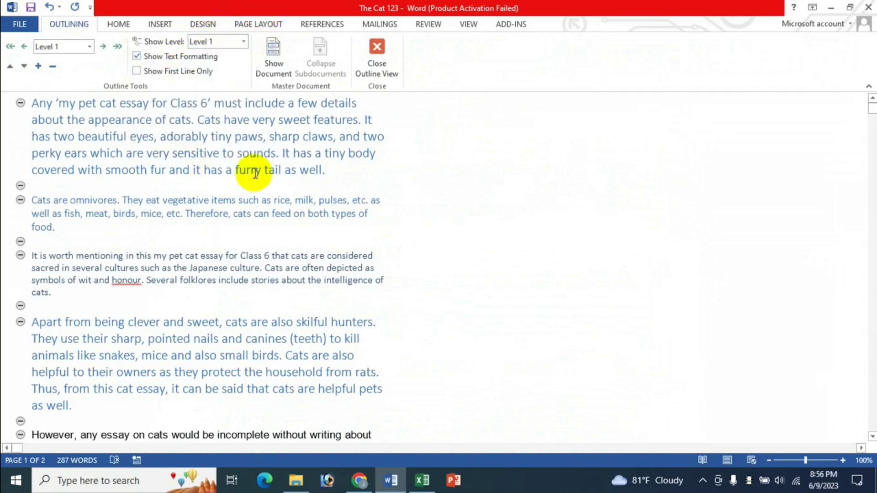
{"action": "left_click", "coordinate": [422, 481]}
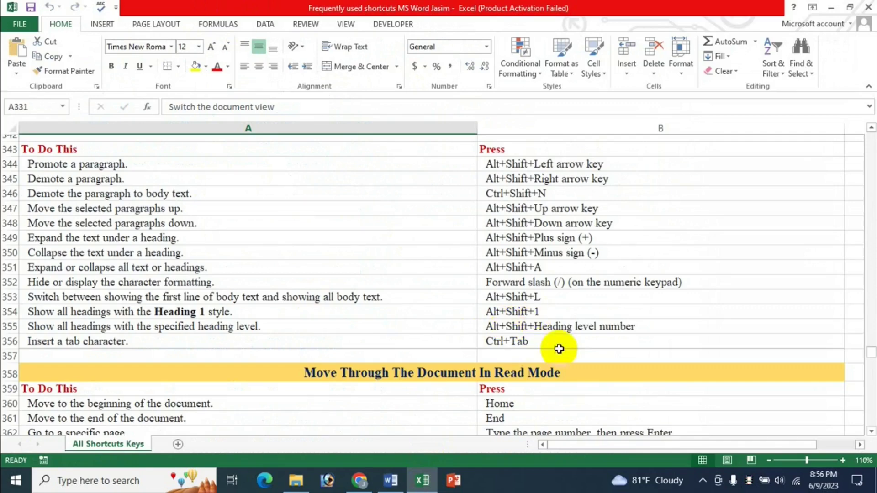
{"action": "left_click", "coordinate": [390, 480]}
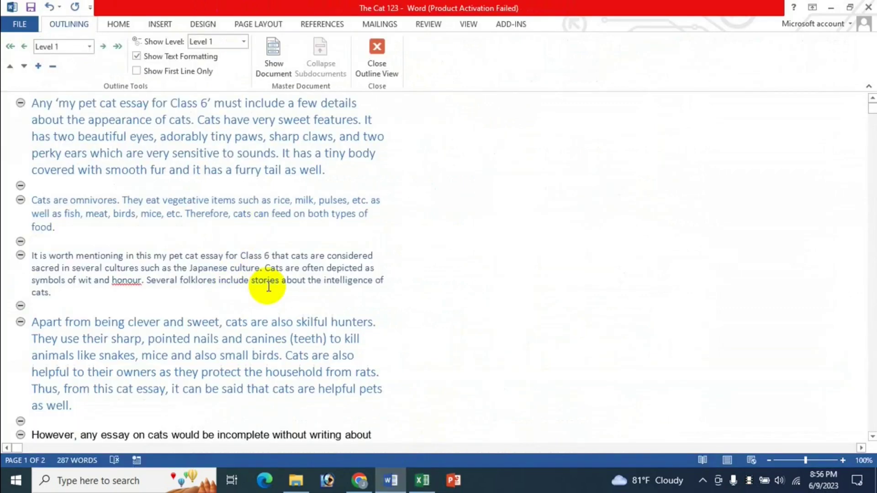
{"action": "scroll", "coordinate": [269, 286], "scroll_direction": "down", "scroll_amount": 1}
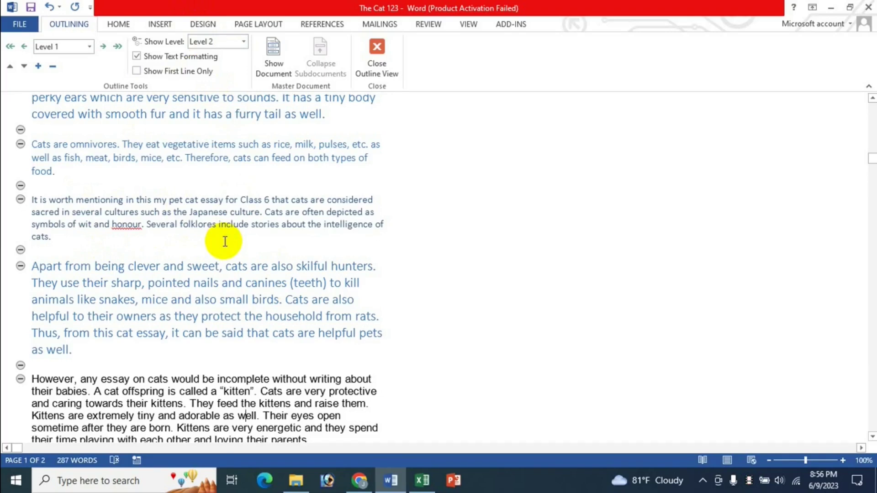
{"action": "scroll", "coordinate": [315, 255], "scroll_direction": "up", "scroll_amount": 1}
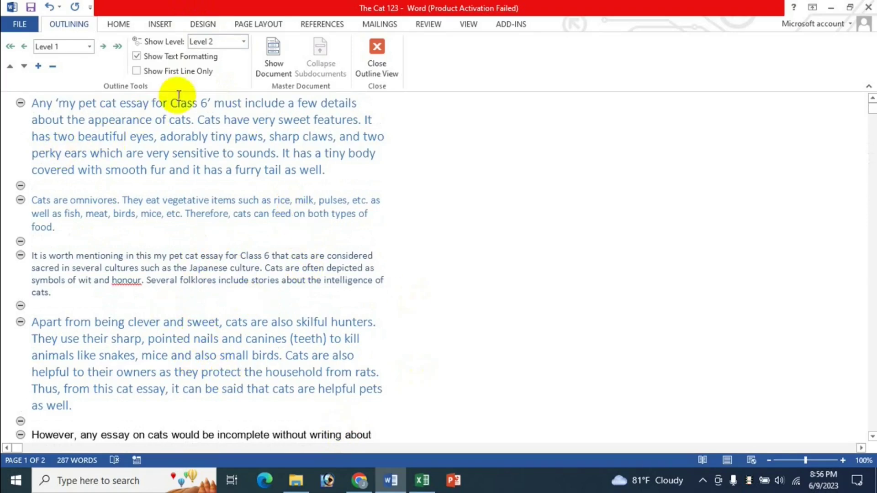
{"action": "left_click", "coordinate": [244, 42]}
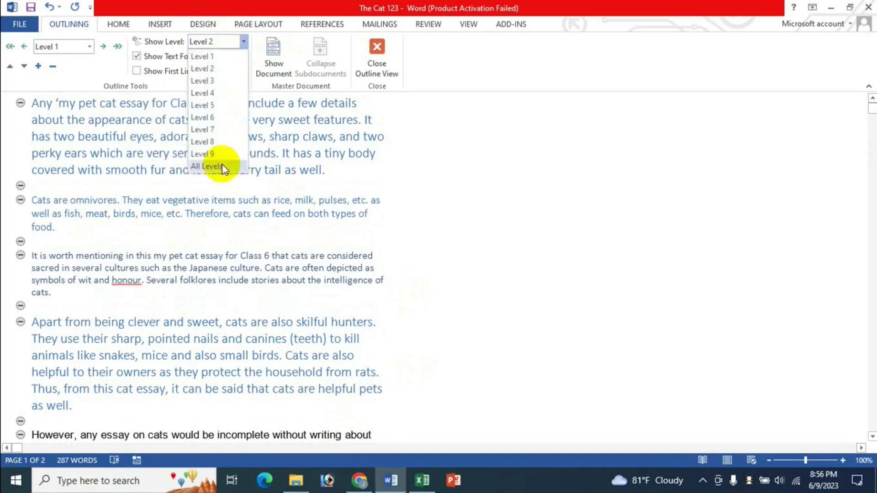
{"action": "left_click", "coordinate": [290, 6]}
{"action": "left_click", "coordinate": [422, 479]}
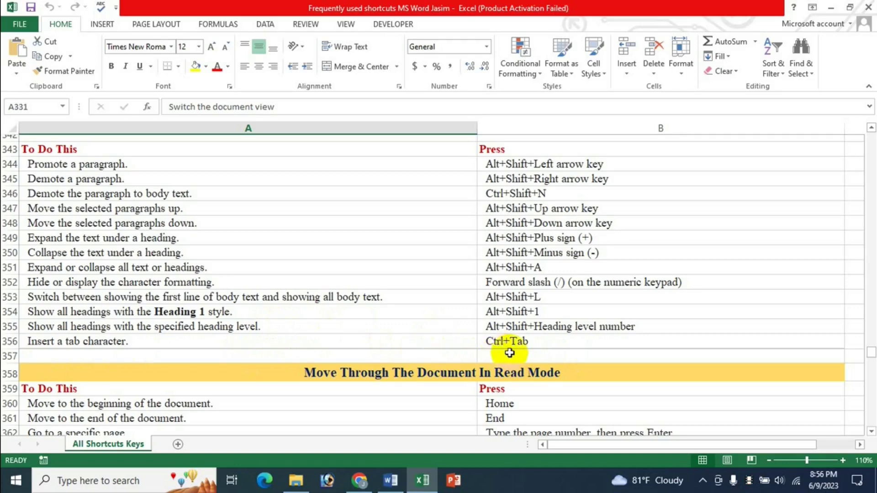
{"action": "left_click", "coordinate": [391, 484]}
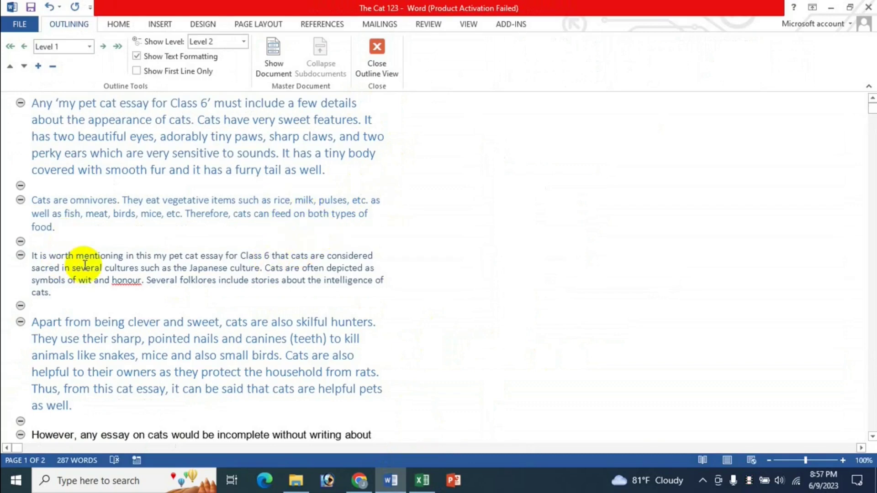
Step: On the empty last line, type 'fsdfdh', 'dsfds', 'dsfj dsklf', 'klsfjds' separated by tabs
{"action": "scroll", "coordinate": [117, 350], "scroll_direction": "down", "scroll_amount": 5}
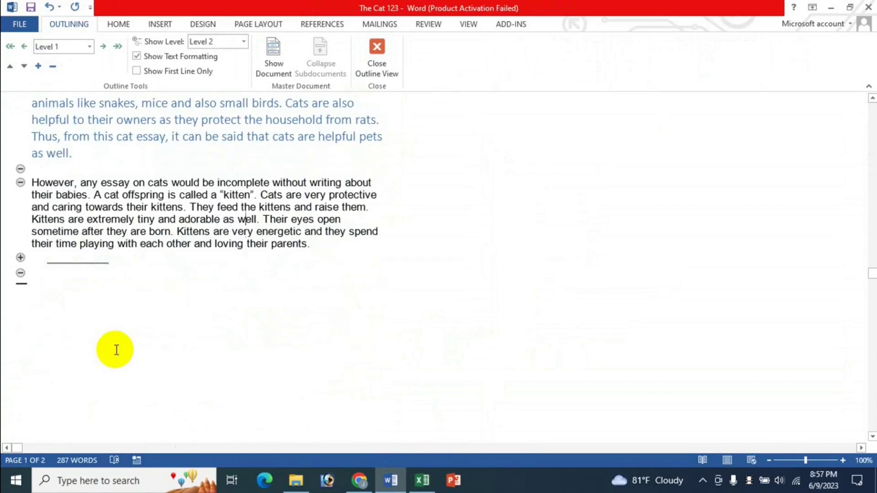
{"action": "left_click", "coordinate": [64, 274]}
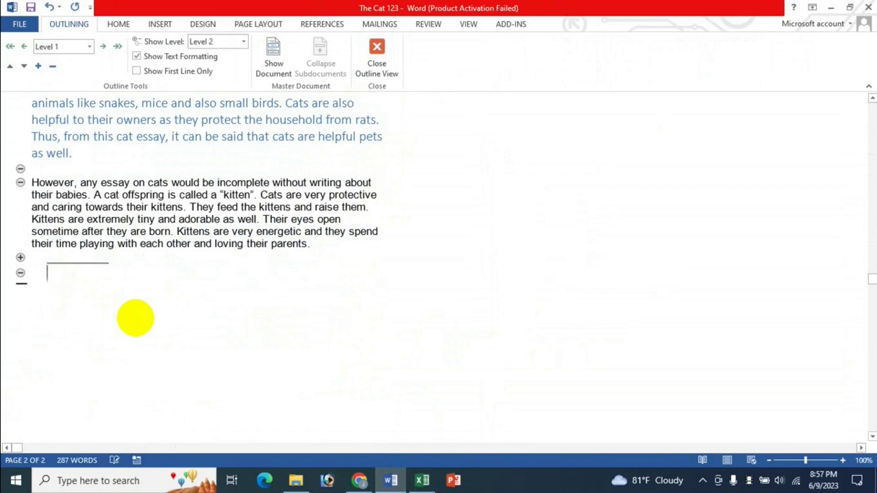
{"action": "type", "text": "fsdfdh"}
{"action": "key", "text": "Tab"}
{"action": "type", "text": "dsfds"}
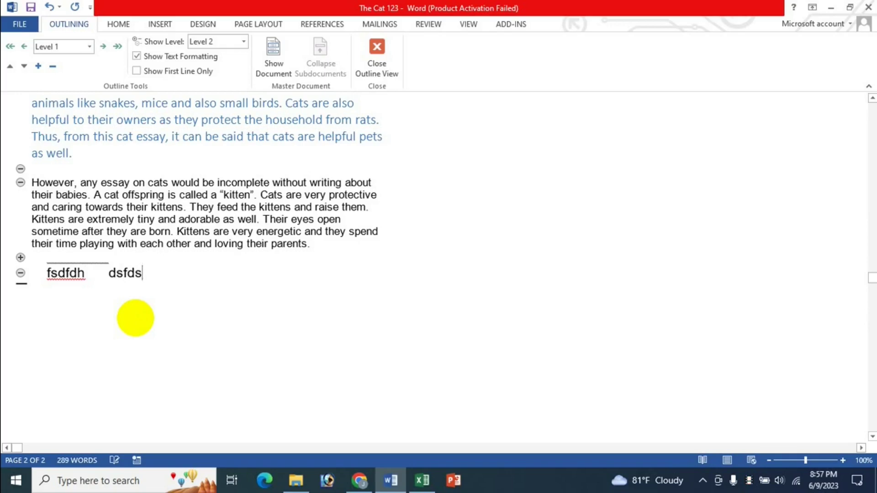
{"action": "key", "text": "Tab"}
{"action": "type", "text": "dsfj  dsklf"}
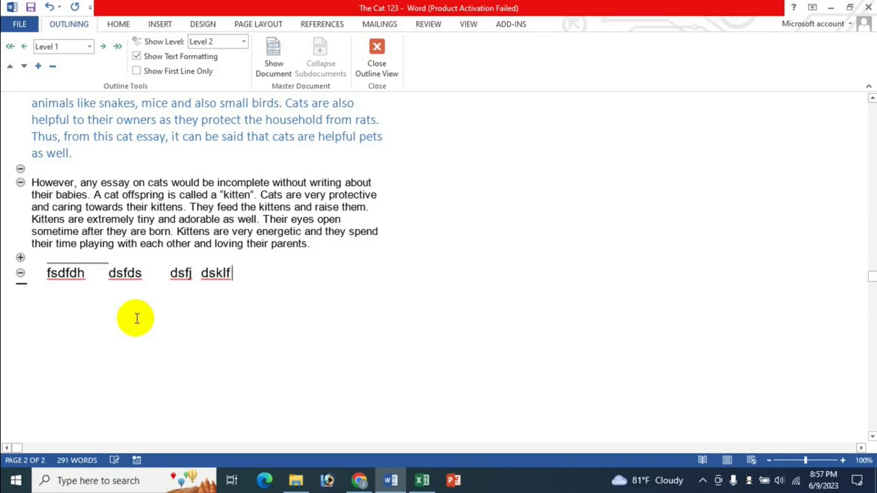
{"action": "key", "text": "Tab"}
{"action": "type", "text": "klsfjds"}
Step: Add a demoted Level 2 line 'dfkd dskf dskfs' with tab gaps, then close Outline View
{"action": "key", "text": "Return"}
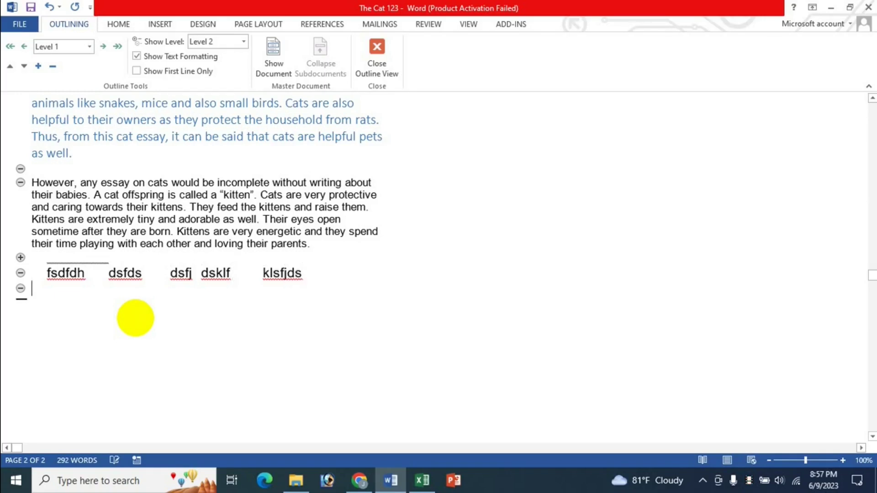
{"action": "key", "text": "Tab"}
{"action": "type", "text": "dfkd"}
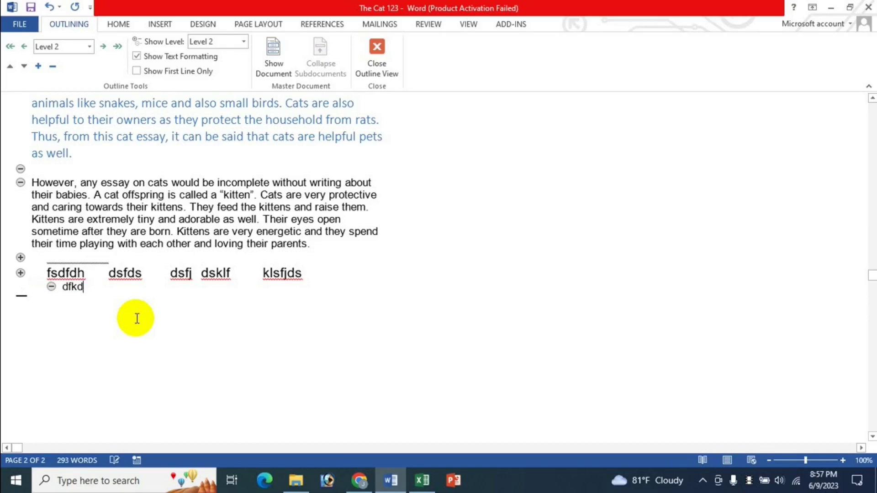
{"action": "key", "text": "Tab"}
{"action": "type", "text": "dskf"}
{"action": "key", "text": "Tab"}
{"action": "type", "text": "dskfs"}
{"action": "left_click", "coordinate": [377, 72]}
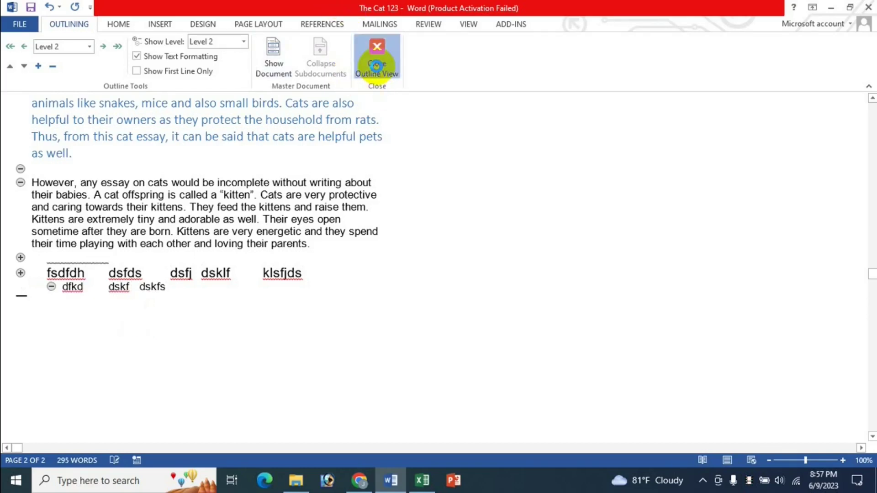
{"action": "left_click", "coordinate": [425, 481]}
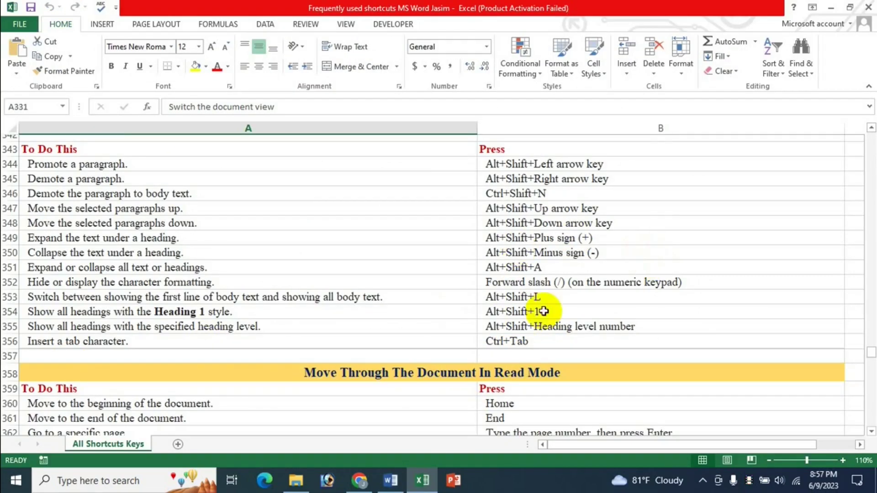
{"action": "scroll", "coordinate": [543, 310], "scroll_direction": "down", "scroll_amount": 2}
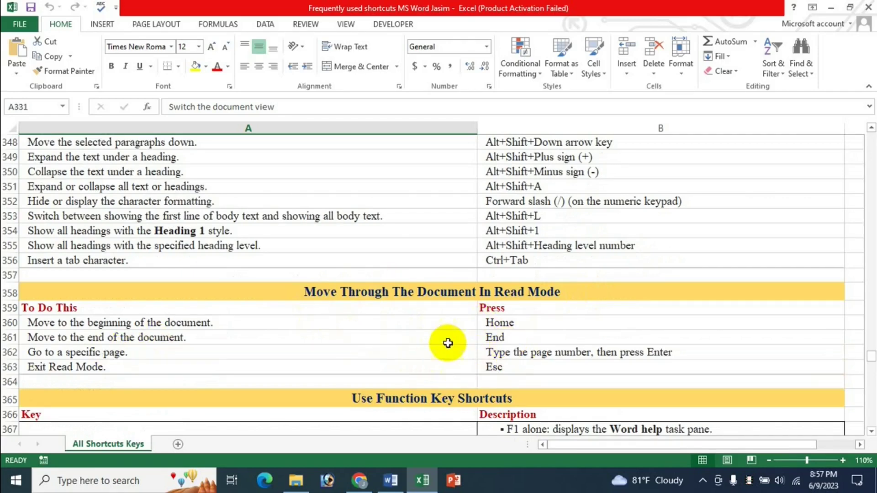
{"action": "scroll", "coordinate": [470, 320], "scroll_direction": "up", "scroll_amount": 5}
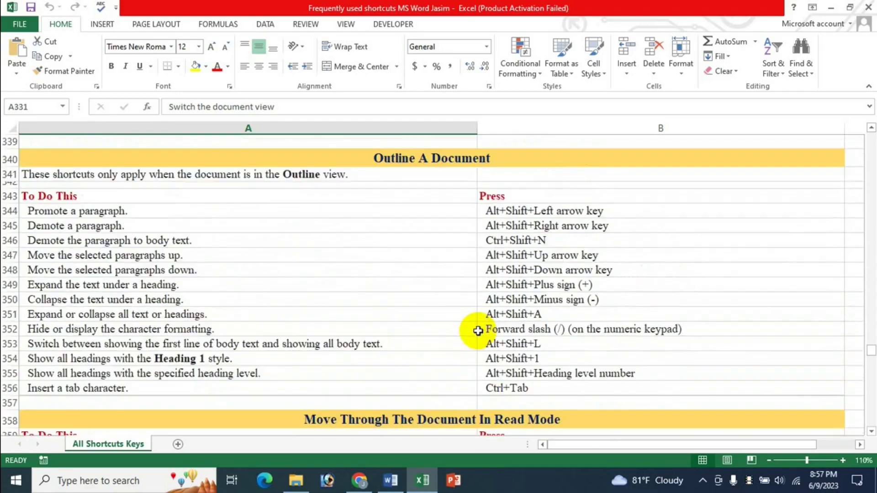
{"action": "scroll", "coordinate": [138, 232], "scroll_direction": "up", "scroll_amount": 1}
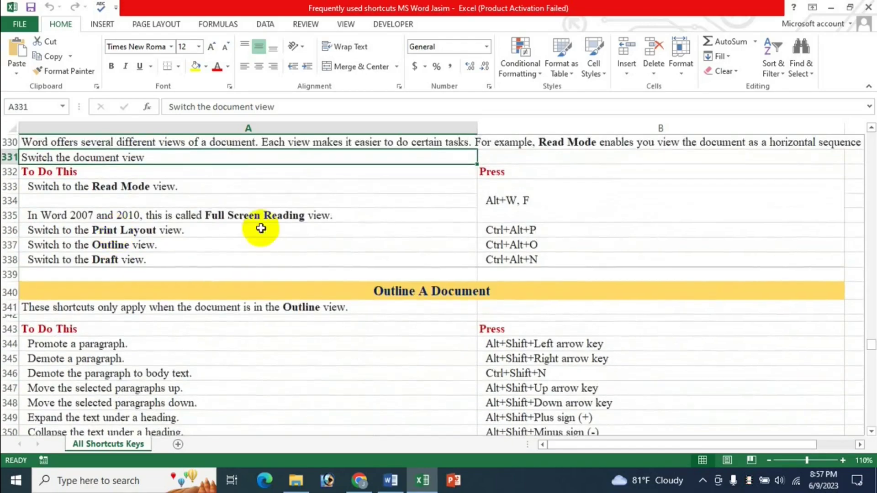
{"action": "scroll", "coordinate": [549, 320], "scroll_direction": "down", "scroll_amount": 6}
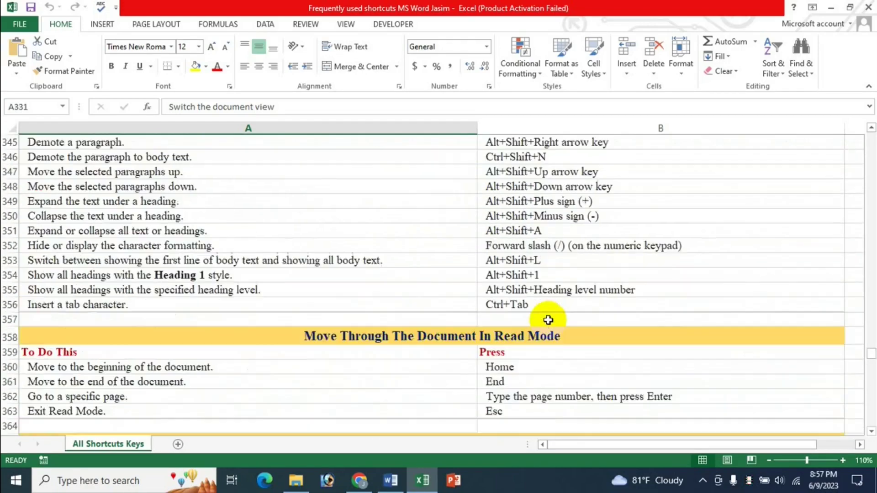
{"action": "left_click", "coordinate": [415, 325]}
{"action": "left_click", "coordinate": [390, 480]}
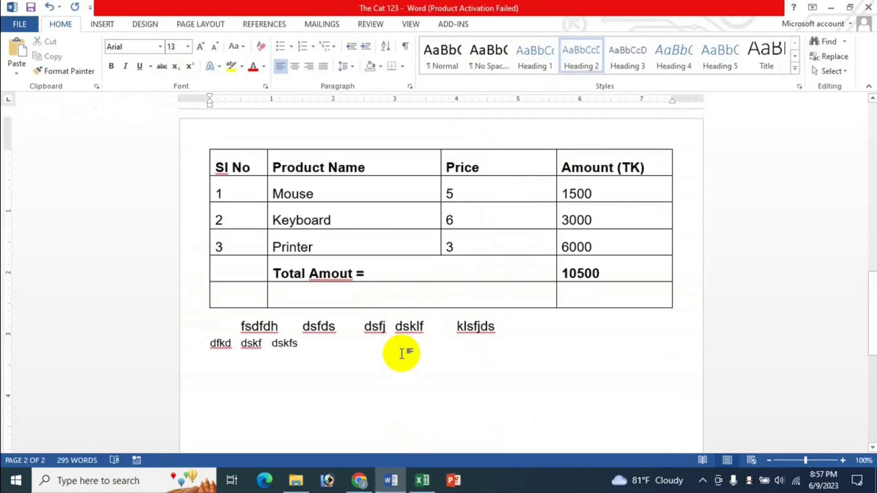
Step: Switch the cat essay to Read Mode with Alt+W, F and scroll back to screen 1
{"action": "key", "text": "alt+w"}
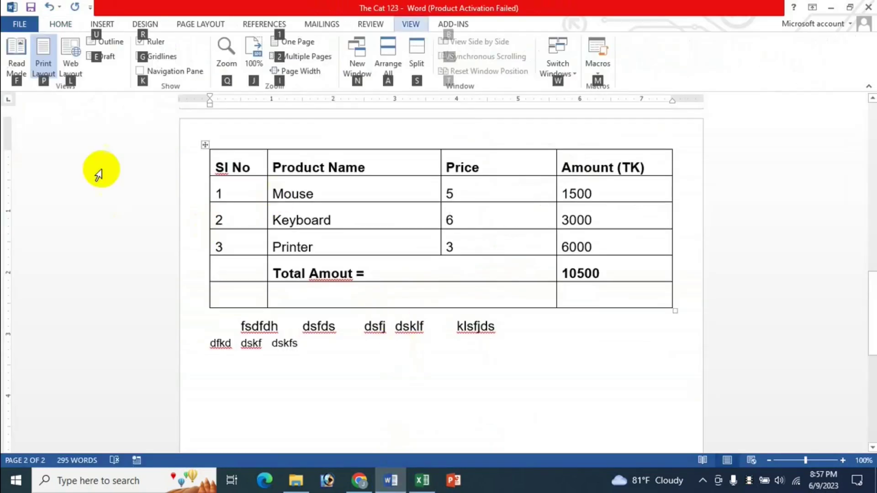
{"action": "key", "text": "f"}
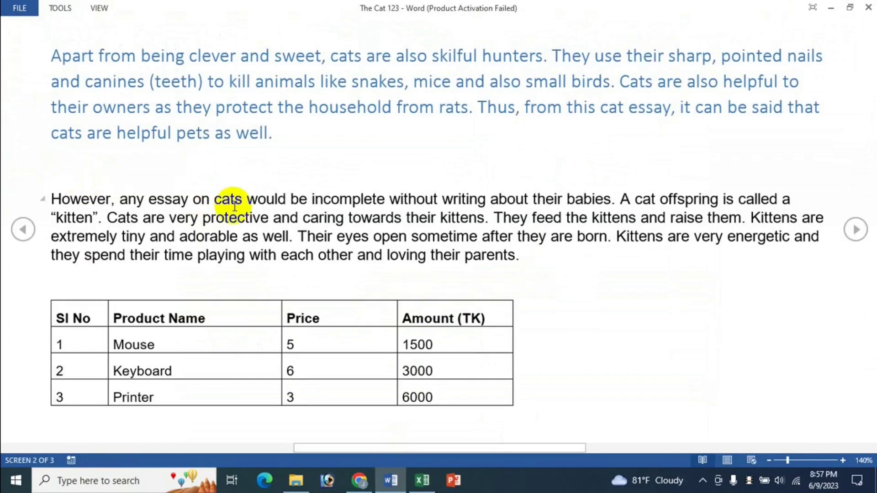
{"action": "scroll", "coordinate": [234, 205], "scroll_direction": "up", "scroll_amount": 1}
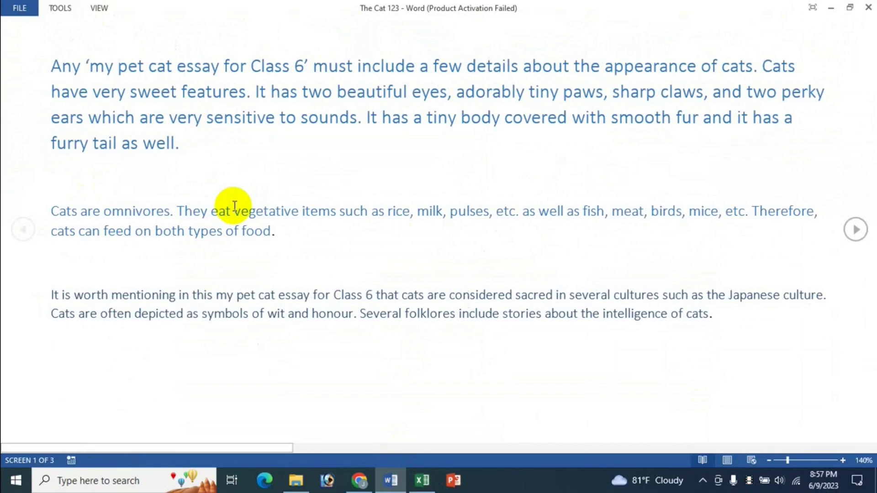
{"action": "left_click", "coordinate": [423, 481]}
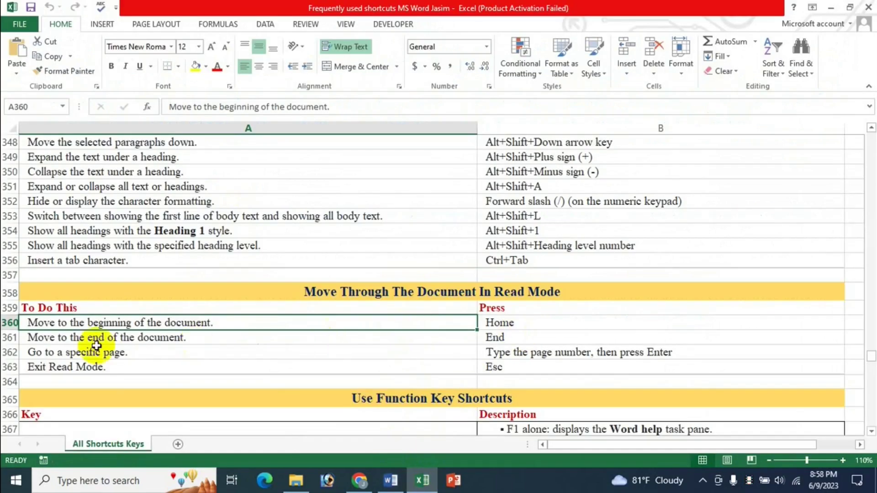
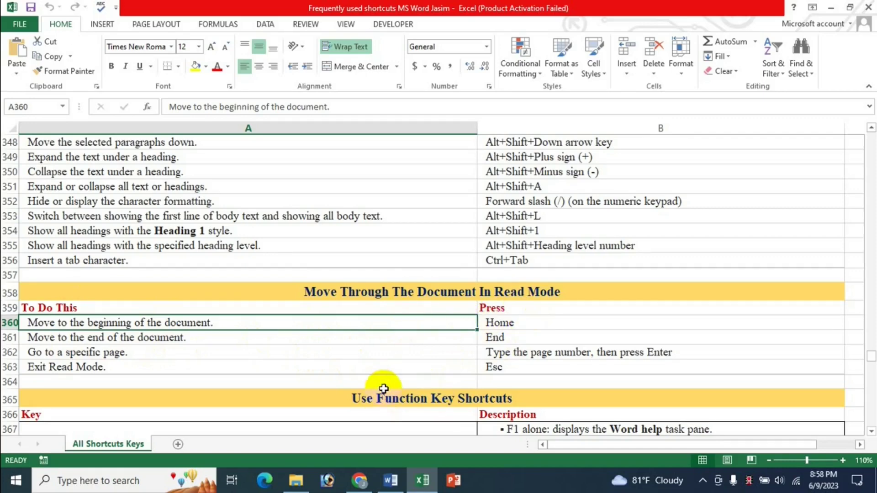
Step: In the cat essay, jump between the document's end and beginning with End and Home, then return to Excel
{"action": "left_click", "coordinate": [396, 486]}
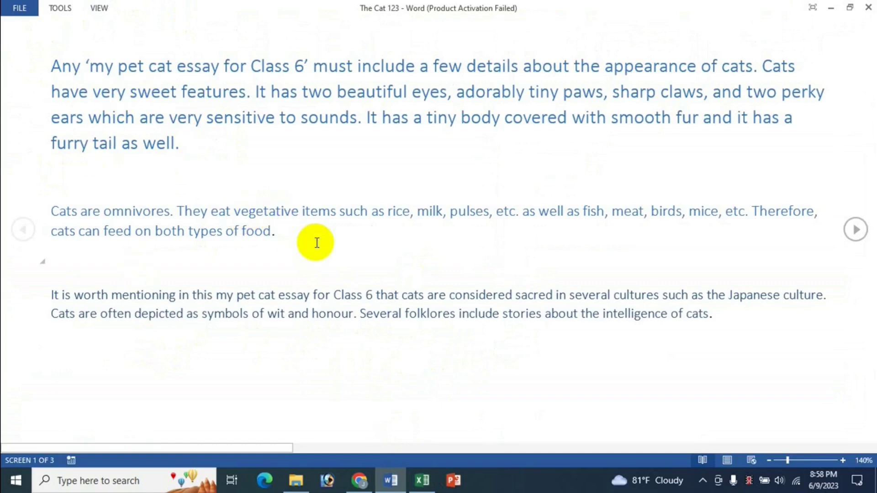
{"action": "key", "text": "End"}
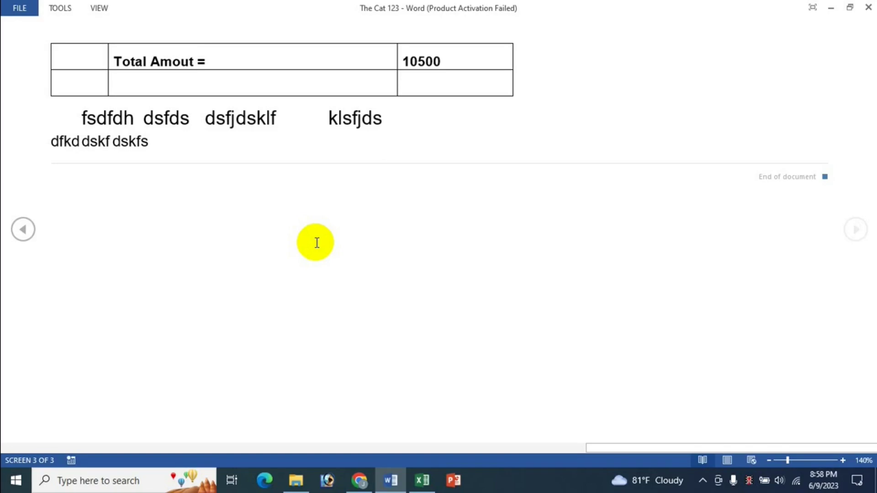
{"action": "key", "text": "Home"}
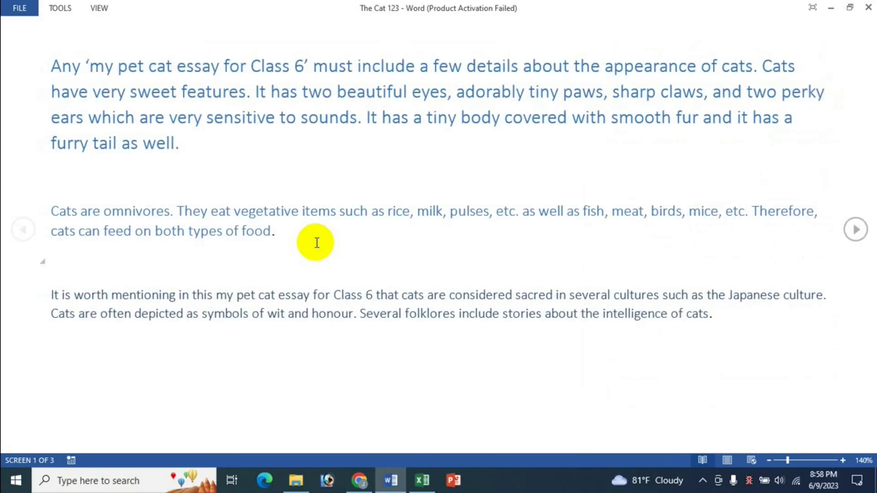
{"action": "key", "text": "End"}
{"action": "key", "text": "Home"}
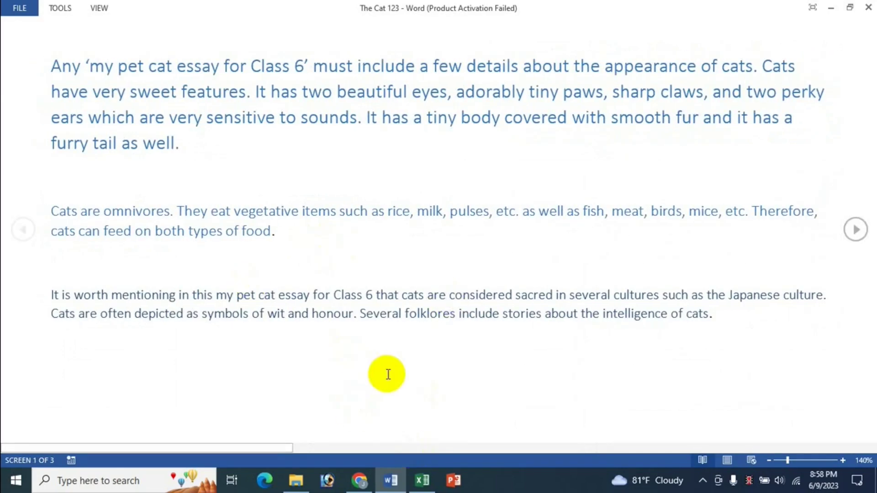
{"action": "left_click", "coordinate": [422, 480]}
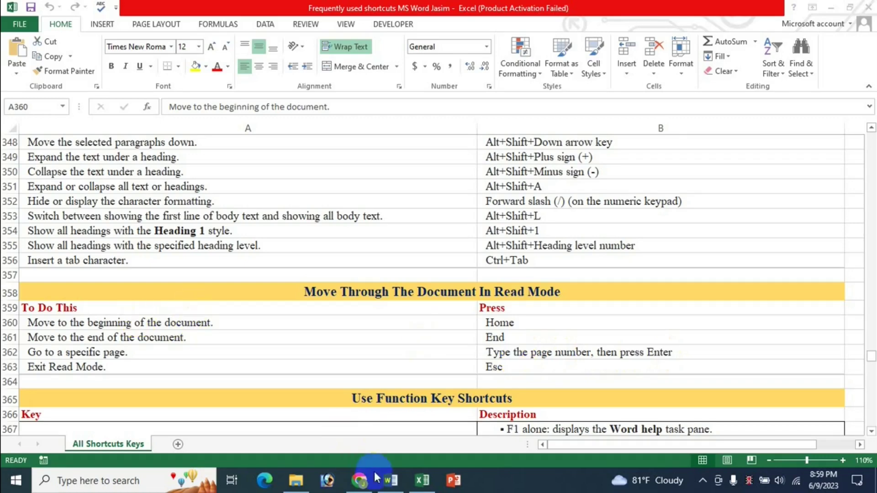
Step: Scroll through the cat essay in Word, then go back to the shortcut reference workbook
{"action": "left_click", "coordinate": [391, 481]}
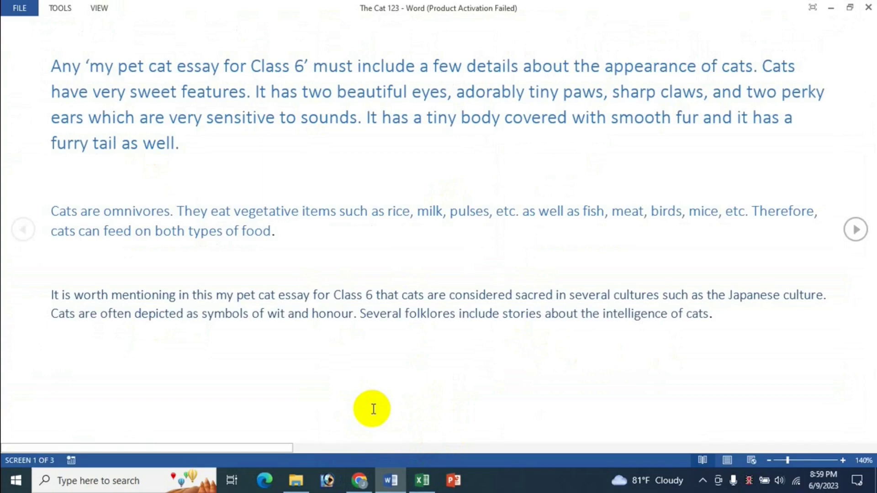
{"action": "scroll", "coordinate": [373, 409], "scroll_direction": "down", "scroll_amount": 1}
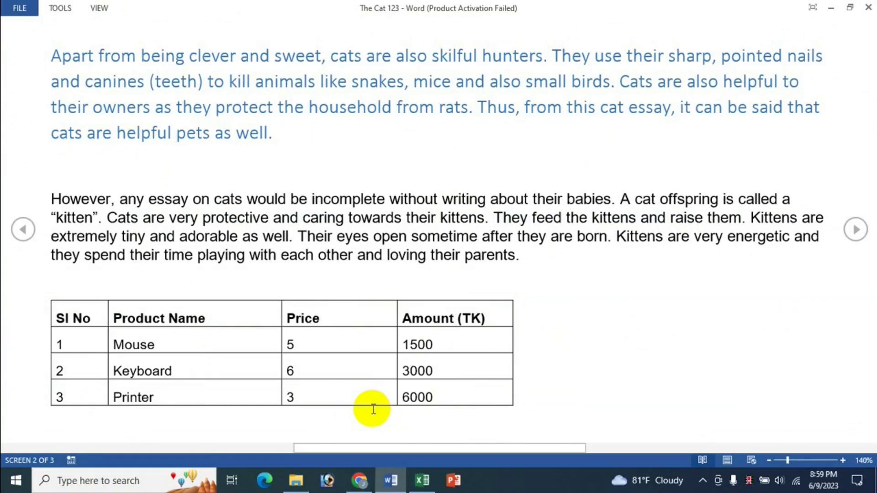
{"action": "scroll", "coordinate": [373, 409], "scroll_direction": "down", "scroll_amount": 1}
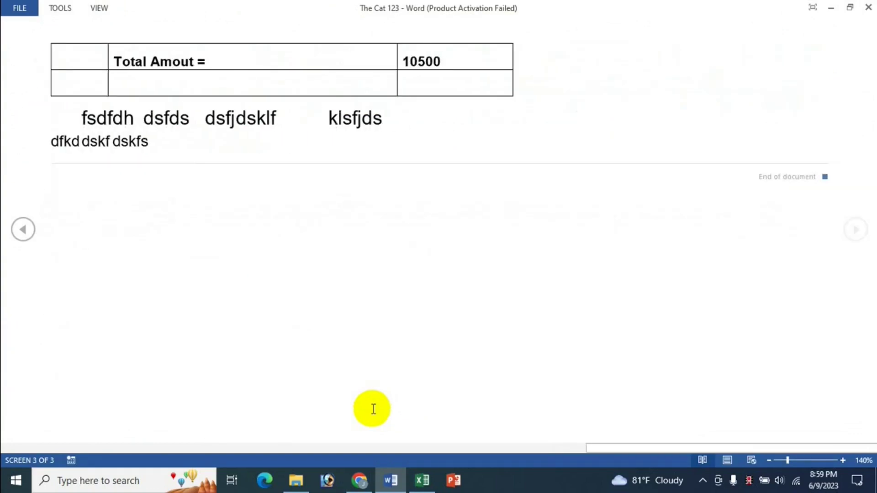
{"action": "scroll", "coordinate": [374, 409], "scroll_direction": "up", "scroll_amount": 2}
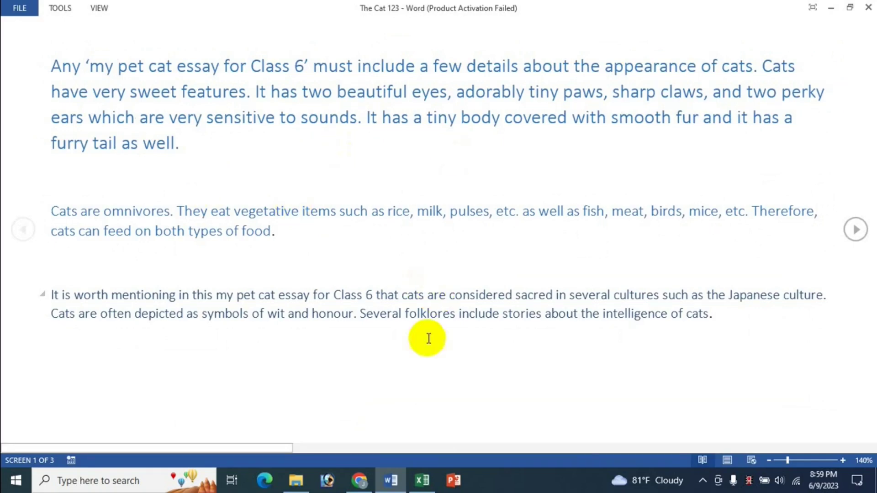
{"action": "left_click", "coordinate": [422, 480]}
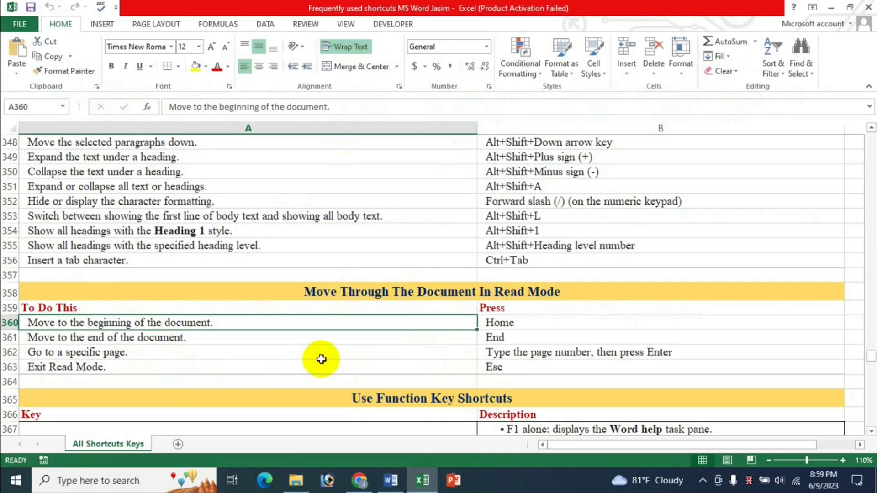
Step: Exit Read Mode with Esc so the cat essay shows in Print Layout
{"action": "left_click", "coordinate": [391, 480]}
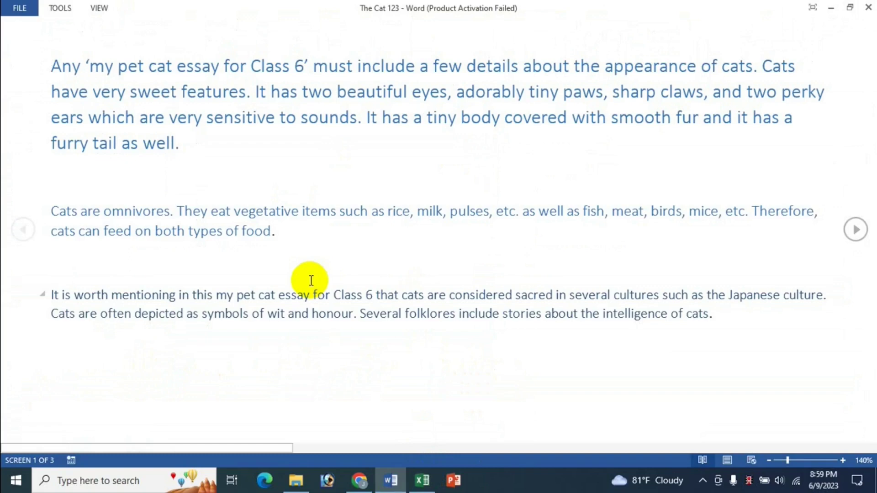
{"action": "key", "text": "Escape"}
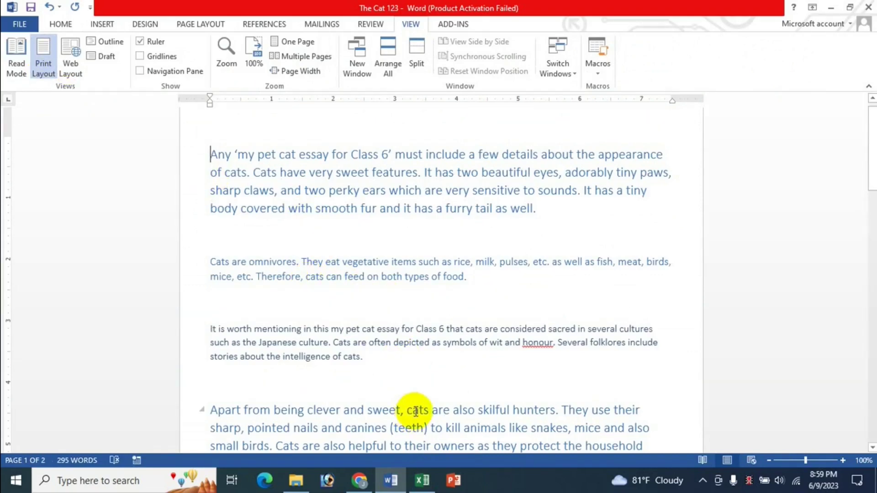
{"action": "left_click", "coordinate": [430, 485]}
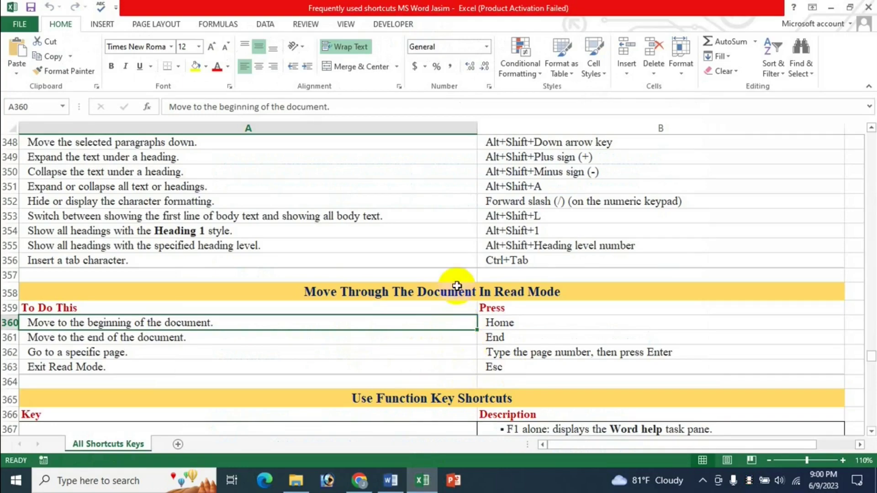
Step: Scroll the All Shortcuts Keys sheet to the function-key section, select A356, then show YouTube
{"action": "scroll", "coordinate": [462, 270], "scroll_direction": "up", "scroll_amount": 8}
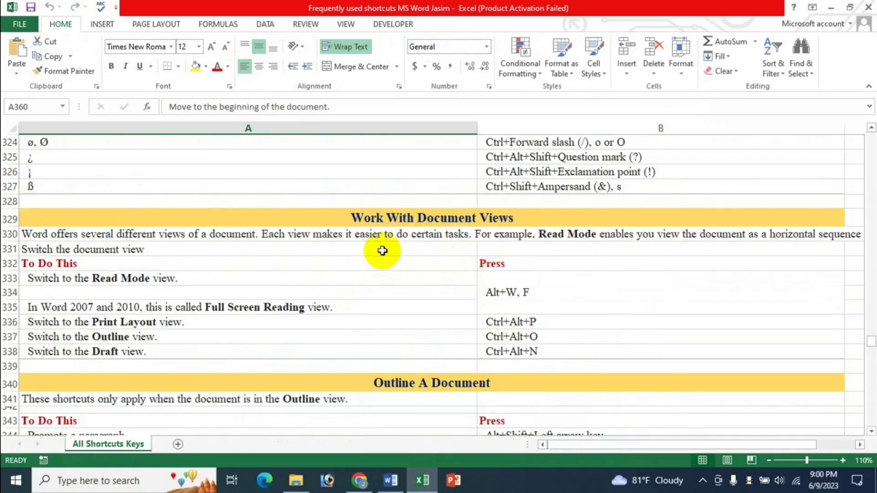
{"action": "scroll", "coordinate": [514, 291], "scroll_direction": "down", "scroll_amount": 7}
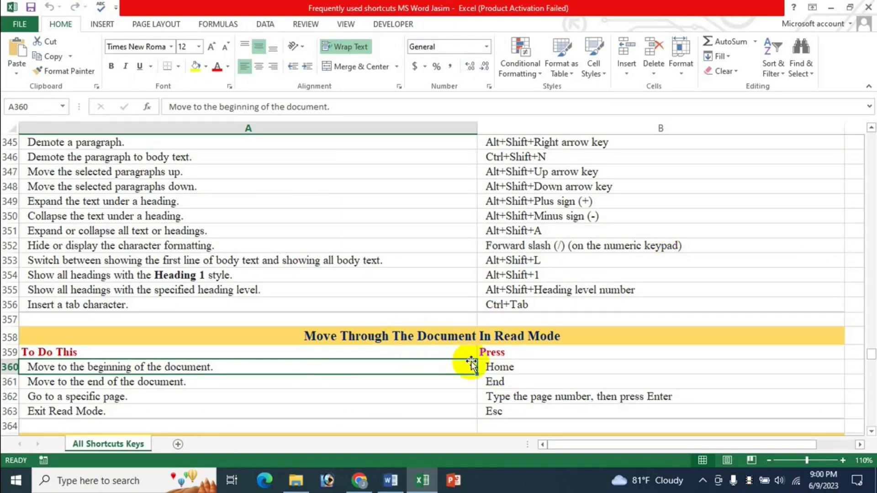
{"action": "scroll", "coordinate": [565, 333], "scroll_direction": "down", "scroll_amount": 4}
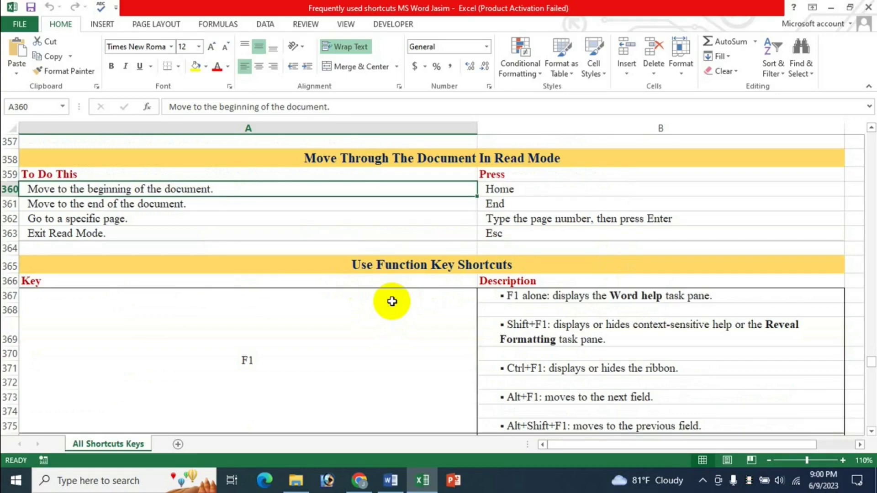
{"action": "scroll", "coordinate": [392, 302], "scroll_direction": "down", "scroll_amount": 6}
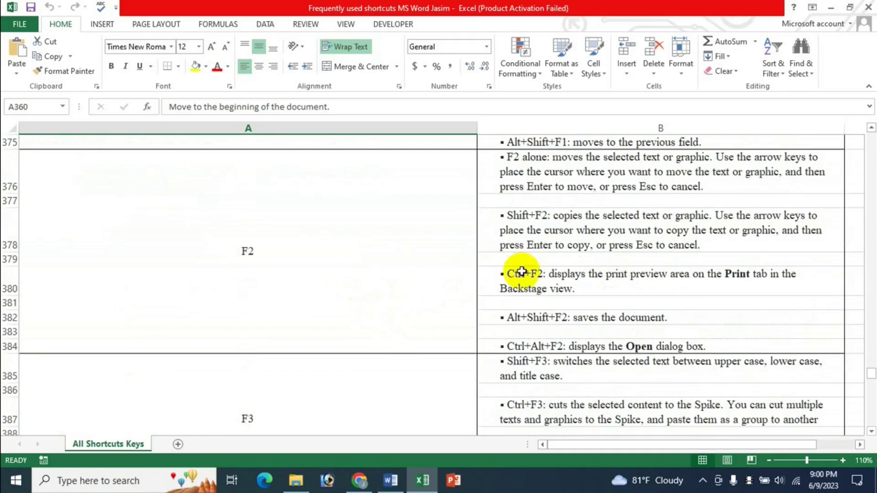
{"action": "scroll", "coordinate": [595, 364], "scroll_direction": "up", "scroll_amount": 2}
{"action": "scroll", "coordinate": [594, 365], "scroll_direction": "up", "scroll_amount": 1}
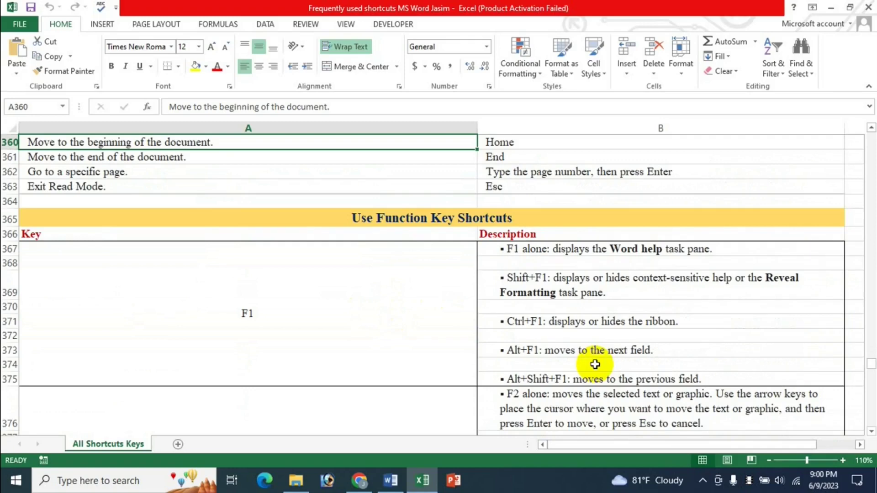
{"action": "scroll", "coordinate": [484, 333], "scroll_direction": "up", "scroll_amount": 2}
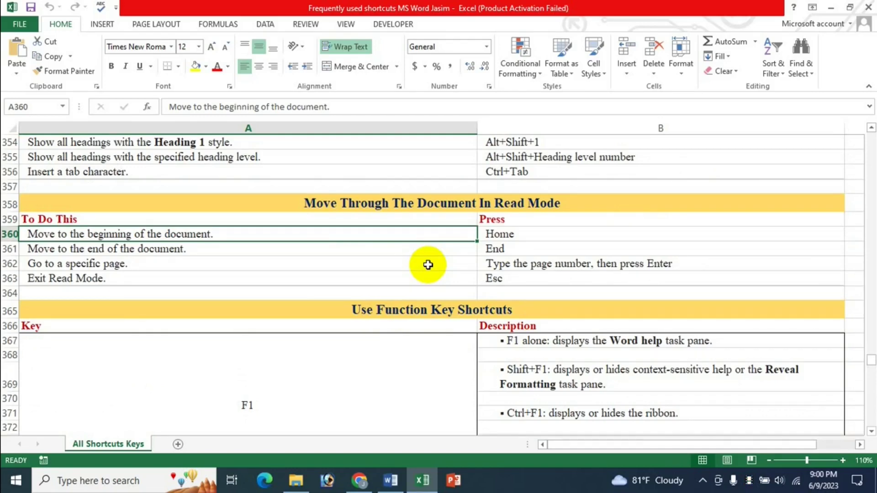
{"action": "scroll", "coordinate": [428, 265], "scroll_direction": "up", "scroll_amount": 1}
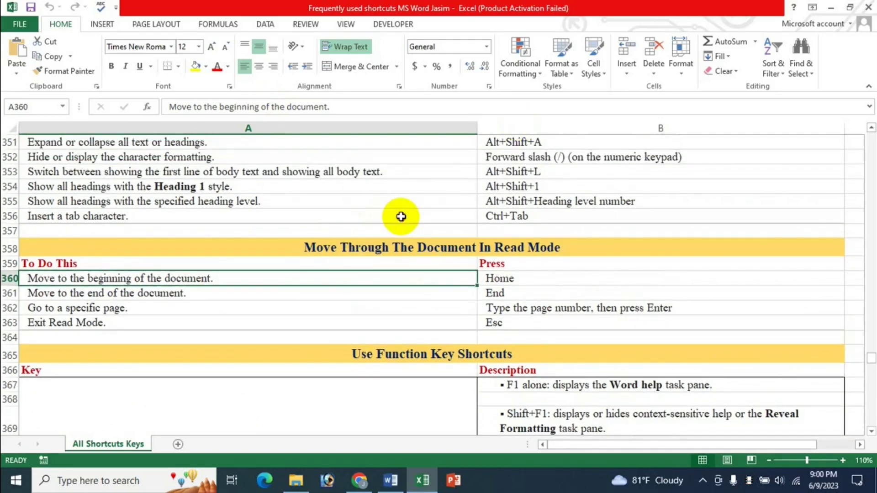
{"action": "left_click", "coordinate": [401, 217]}
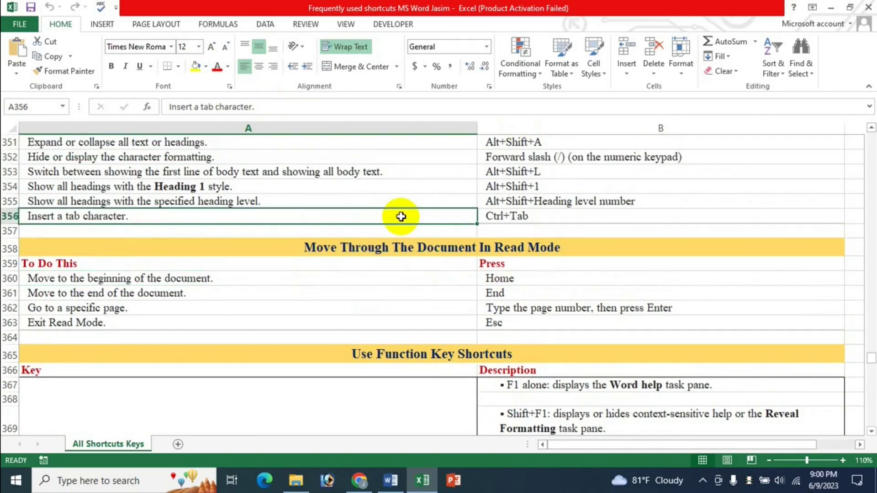
{"action": "left_click", "coordinate": [360, 480]}
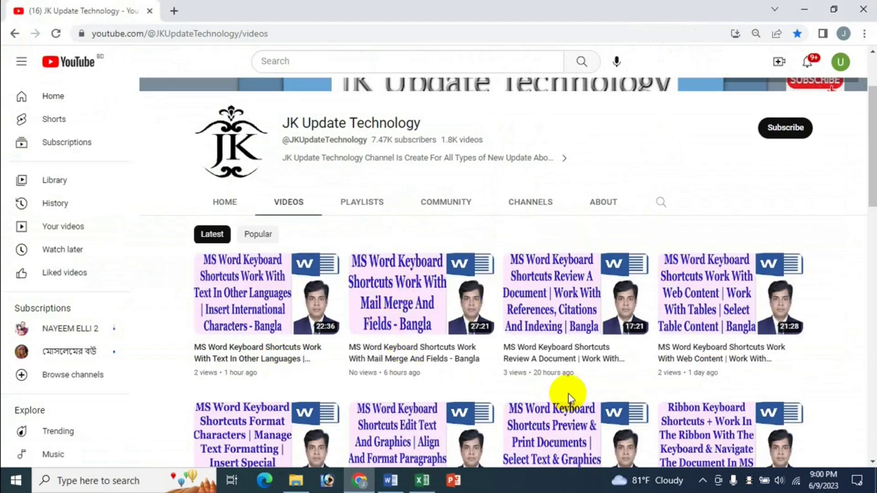
Step: Switch back to the Excel workbook and scroll up toward the outline shortcuts
{"action": "left_click", "coordinate": [423, 481]}
{"action": "scroll", "coordinate": [434, 339], "scroll_direction": "up", "scroll_amount": 3}
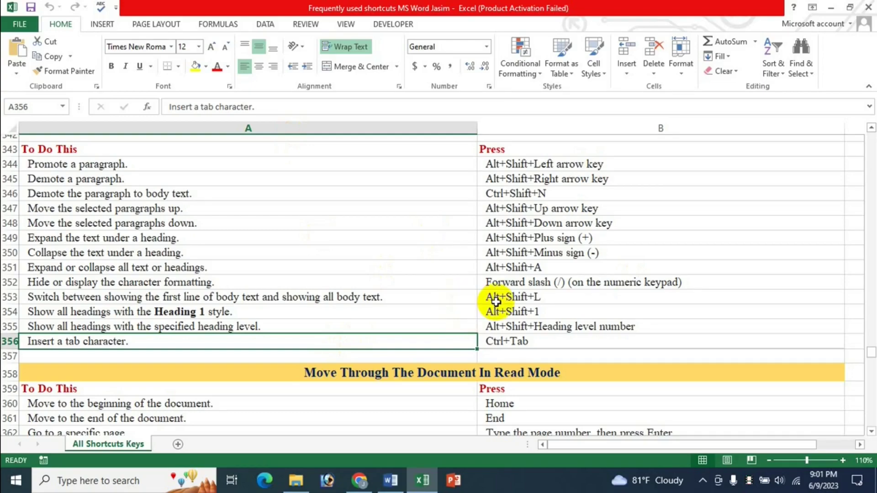
Step: Scroll up to Work With Document Views and back, then view the YouTube channel's videos
{"action": "scroll", "coordinate": [478, 306], "scroll_direction": "up", "scroll_amount": 4}
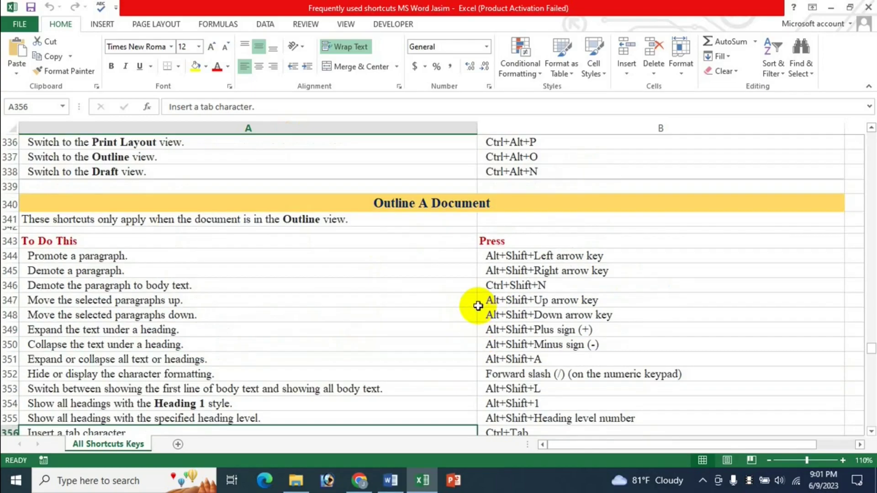
{"action": "scroll", "coordinate": [478, 306], "scroll_direction": "up", "scroll_amount": 3}
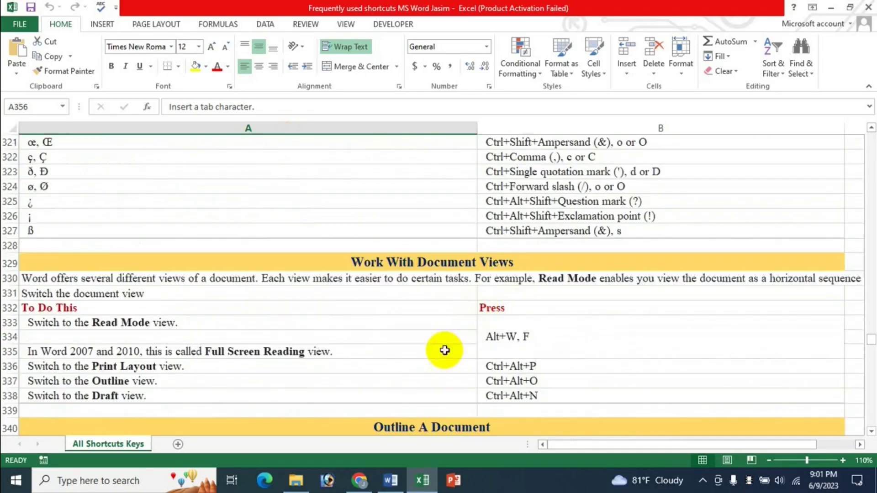
{"action": "scroll", "coordinate": [435, 373], "scroll_direction": "down", "scroll_amount": 2}
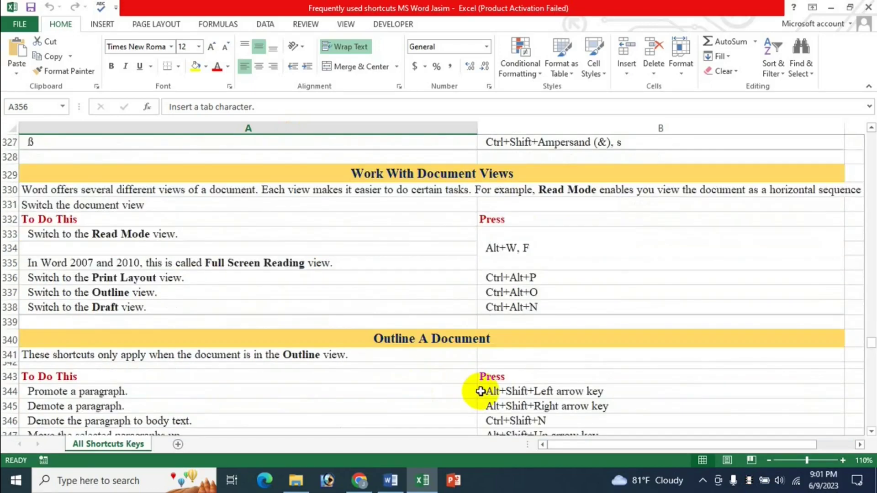
{"action": "scroll", "coordinate": [472, 391], "scroll_direction": "down", "scroll_amount": 5}
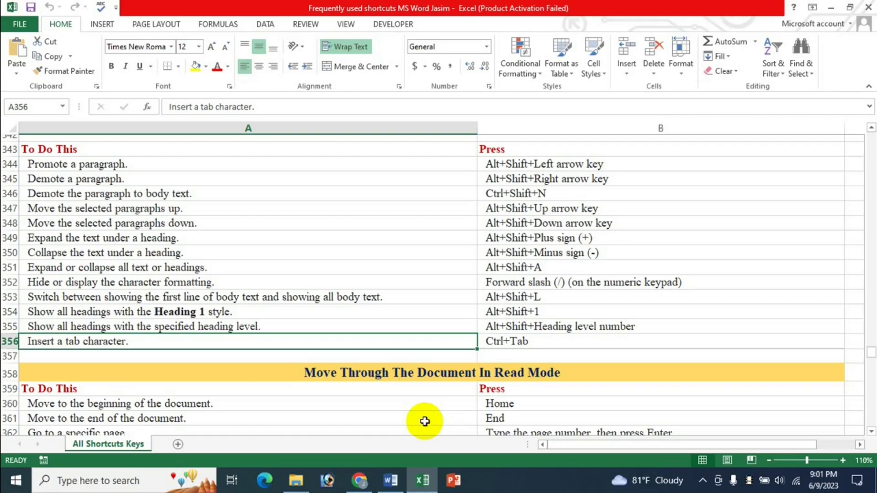
{"action": "left_click", "coordinate": [359, 481]}
{"action": "scroll", "coordinate": [608, 238], "scroll_direction": "up", "scroll_amount": 2}
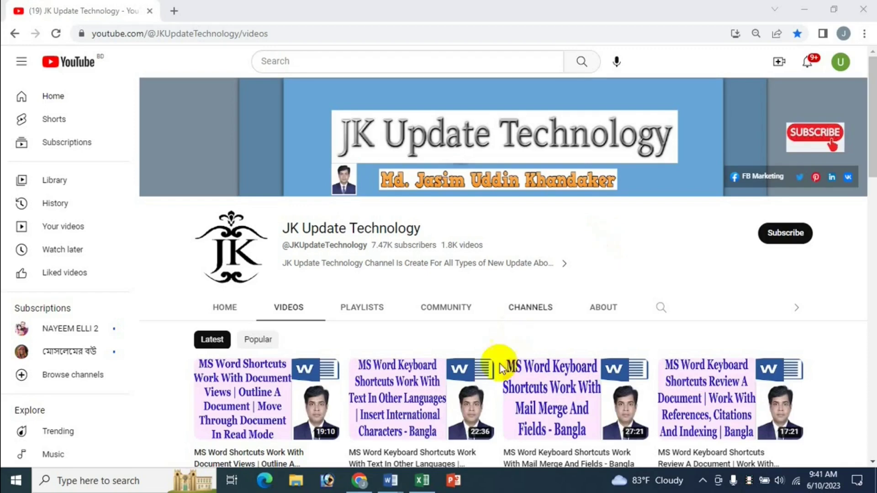
{"action": "left_click", "coordinate": [421, 481]}
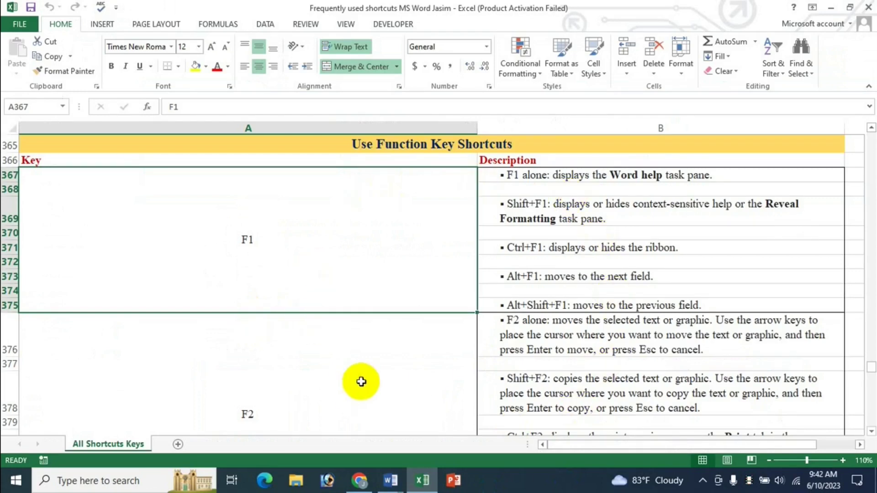
{"action": "left_click", "coordinate": [360, 481]}
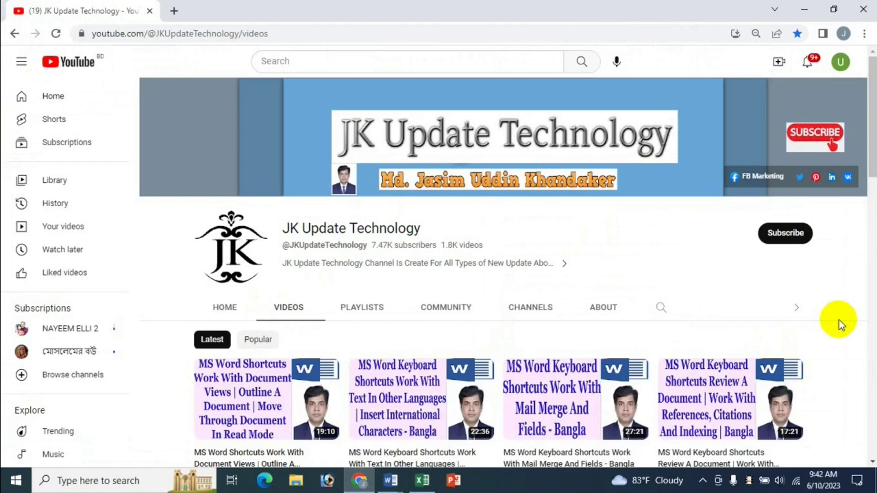
{"action": "scroll", "coordinate": [840, 320], "scroll_direction": "down", "scroll_amount": 4}
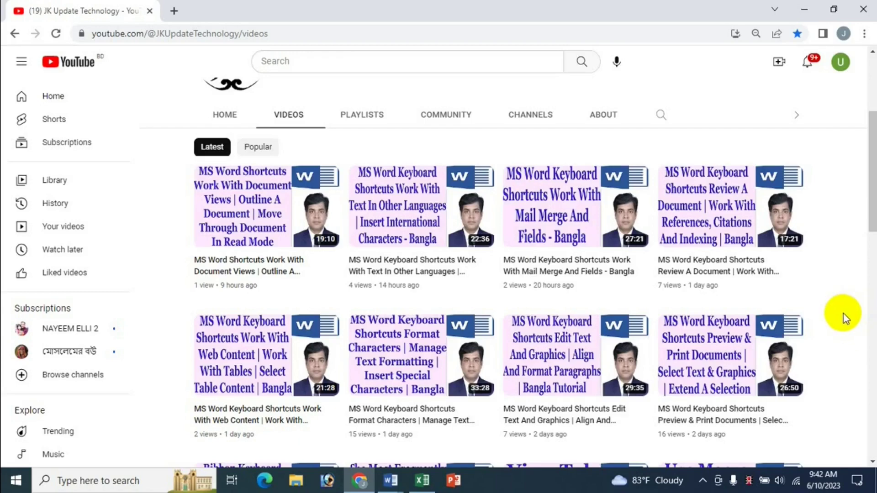
{"action": "scroll", "coordinate": [844, 318], "scroll_direction": "down", "scroll_amount": 2}
{"action": "scroll", "coordinate": [853, 310], "scroll_direction": "down", "scroll_amount": 2}
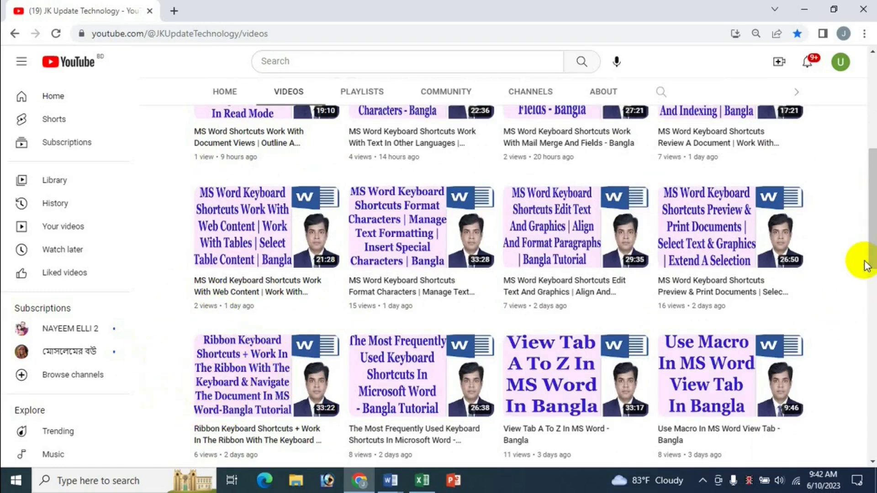
{"action": "scroll", "coordinate": [867, 266], "scroll_direction": "up", "scroll_amount": 2}
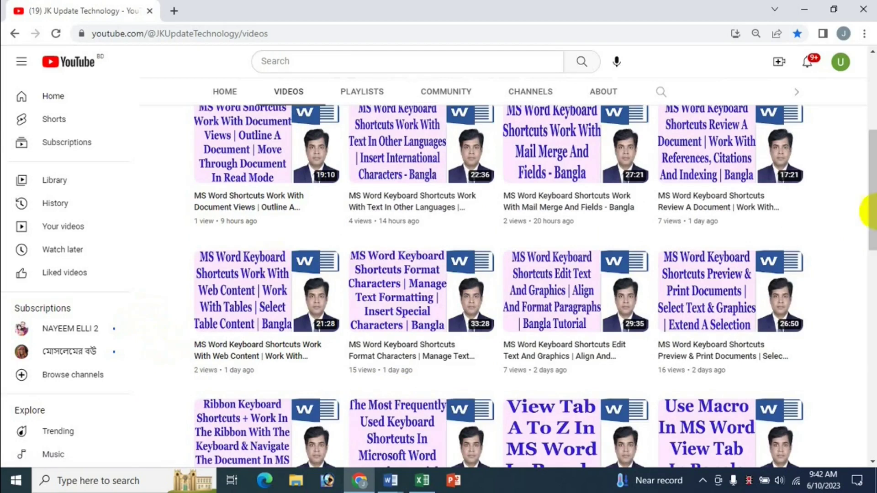
{"action": "left_click_drag", "start_coordinate": [871, 210], "coordinate": [863, 179]}
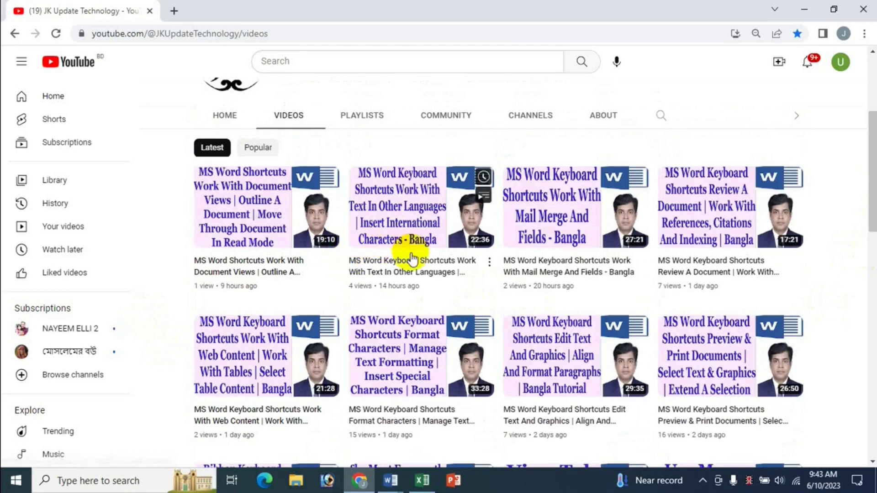
Step: Browse the YouTube channel page, switching back and forth until the Excel function-key section shows
{"action": "scroll", "coordinate": [150, 216], "scroll_direction": "up", "scroll_amount": 1}
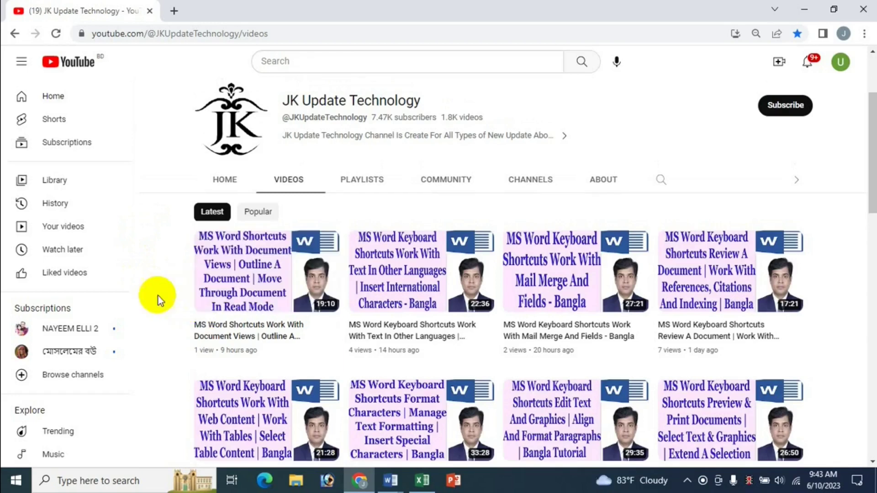
{"action": "mouse_move", "coordinate": [791, 241]}
{"action": "scroll", "coordinate": [861, 292], "scroll_direction": "down", "scroll_amount": 2}
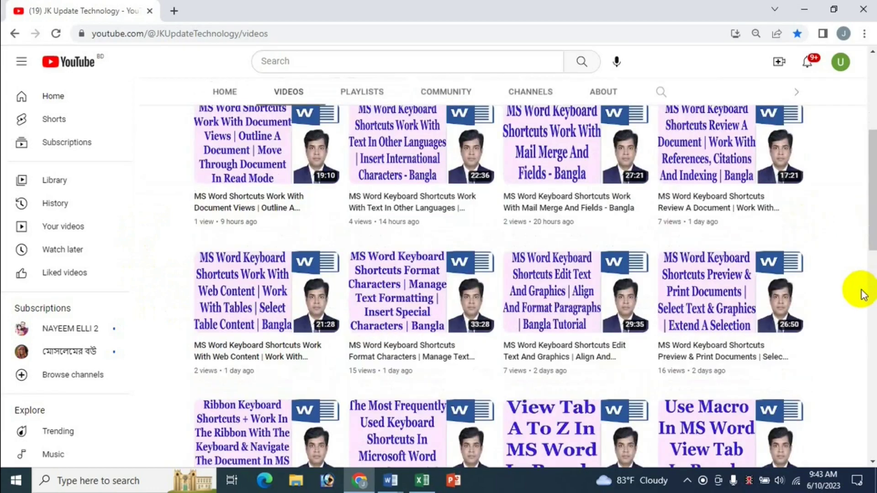
{"action": "scroll", "coordinate": [862, 292], "scroll_direction": "up", "scroll_amount": 2}
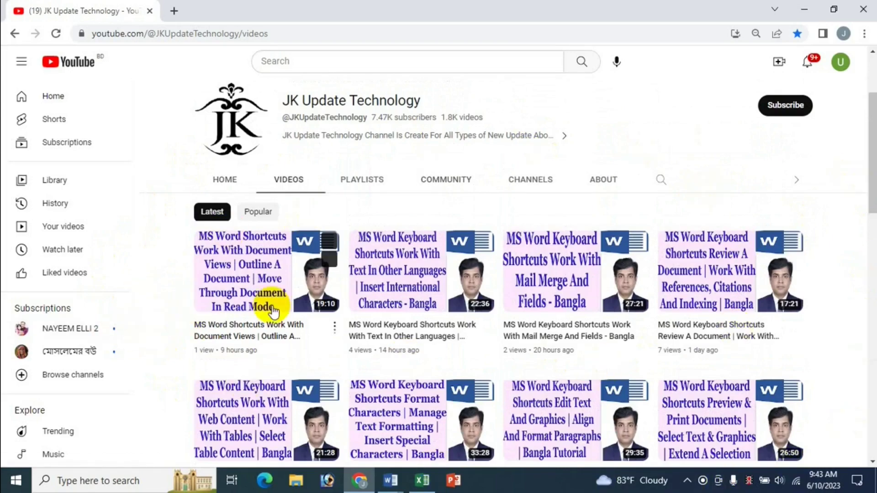
{"action": "scroll", "coordinate": [618, 170], "scroll_direction": "up", "scroll_amount": 3}
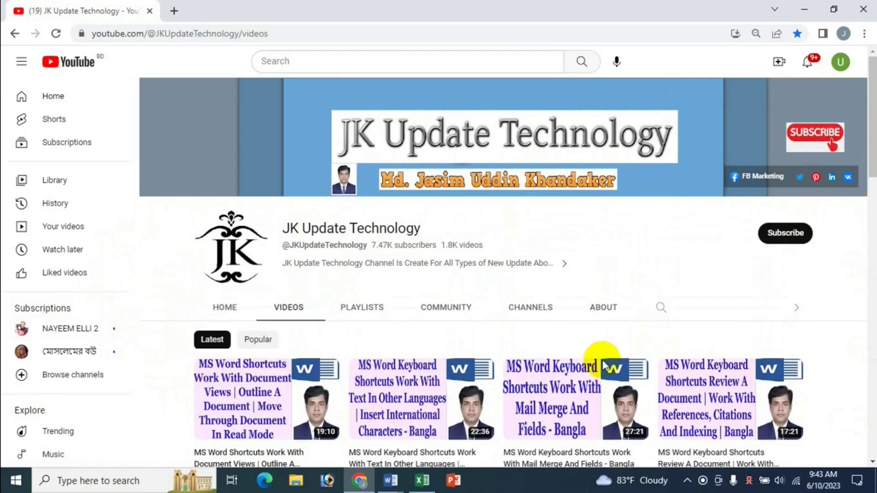
{"action": "left_click", "coordinate": [423, 481]}
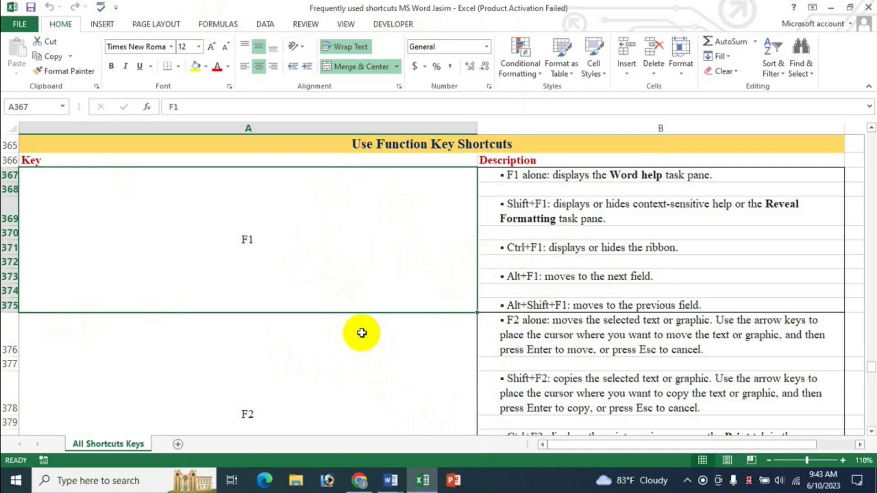
{"action": "left_click", "coordinate": [360, 479]}
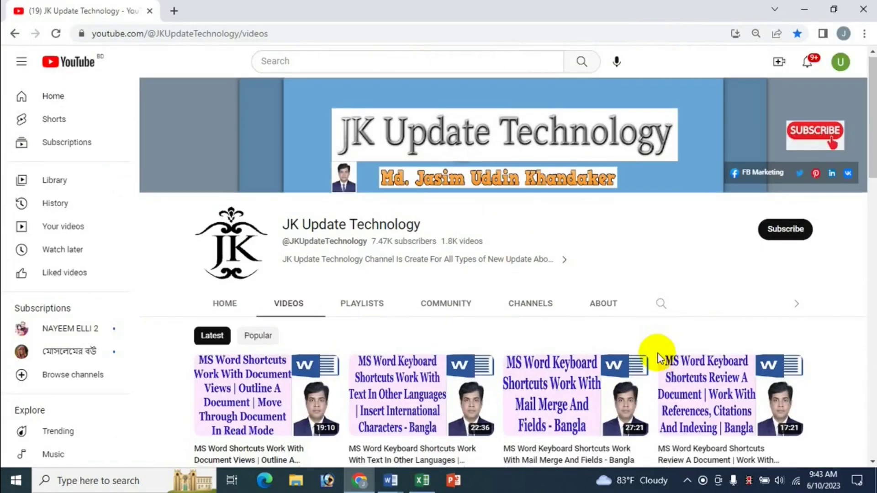
{"action": "scroll", "coordinate": [657, 353], "scroll_direction": "down", "scroll_amount": 3}
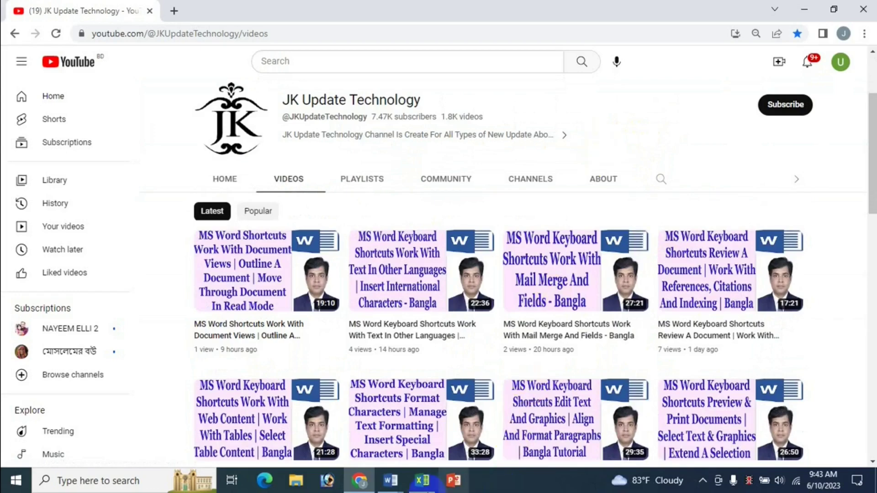
{"action": "left_click", "coordinate": [421, 482]}
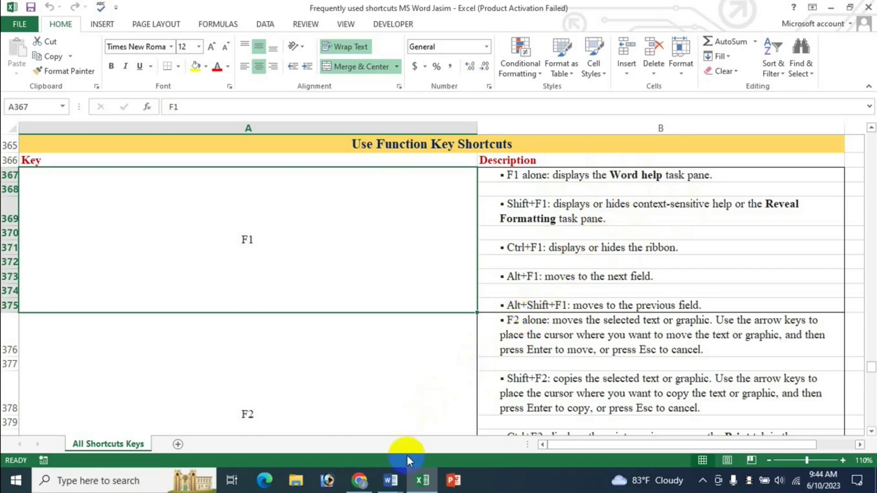
Step: Open The Cat essay from Word's taskbar previews, show Word Help with F1, then close Help
{"action": "left_click", "coordinate": [395, 482]}
{"action": "left_click", "coordinate": [359, 411]}
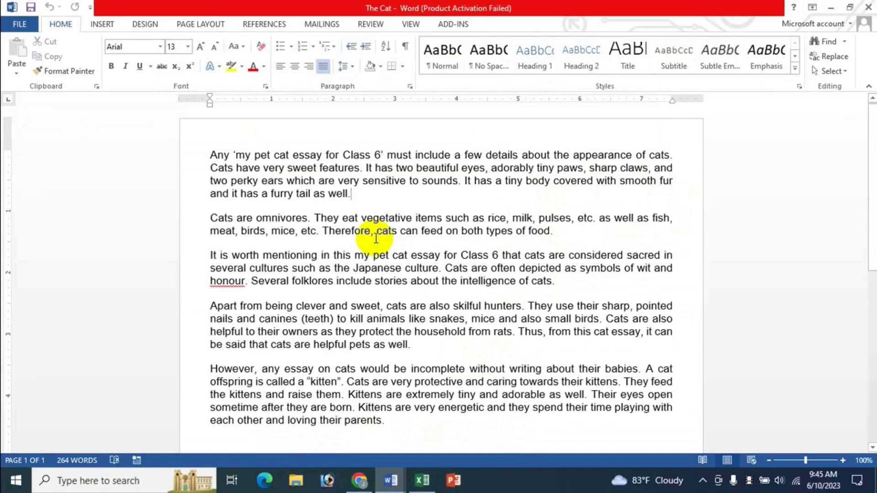
{"action": "key", "text": "F1"}
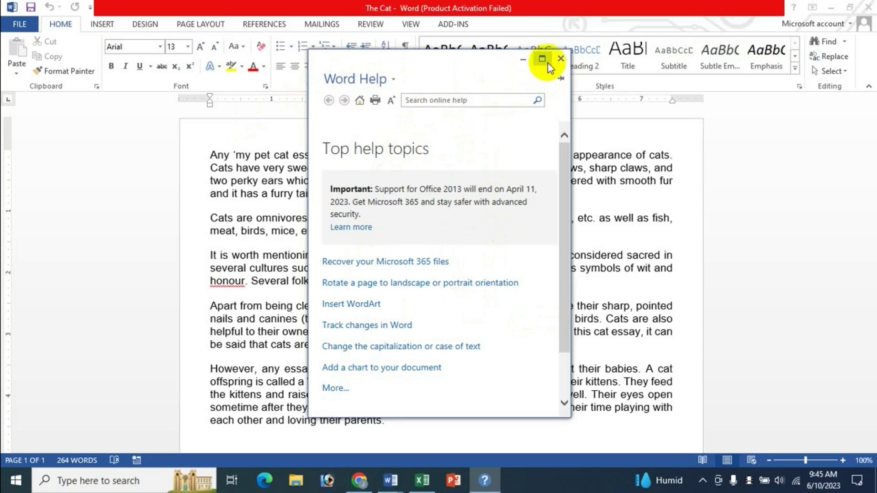
{"action": "left_click", "coordinate": [561, 60]}
Step: Check the F1 entries on the Excel sheet, then bring The Cat essay back in Word
{"action": "left_click", "coordinate": [423, 480]}
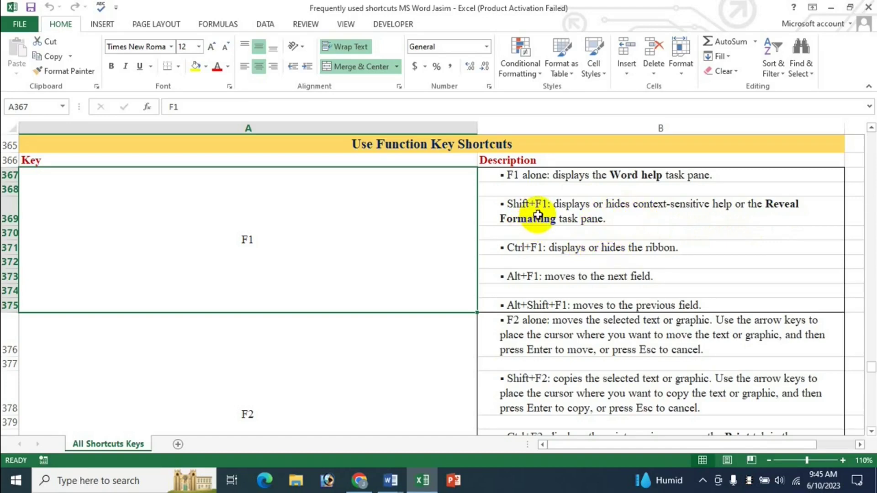
{"action": "mouse_move", "coordinate": [394, 485]}
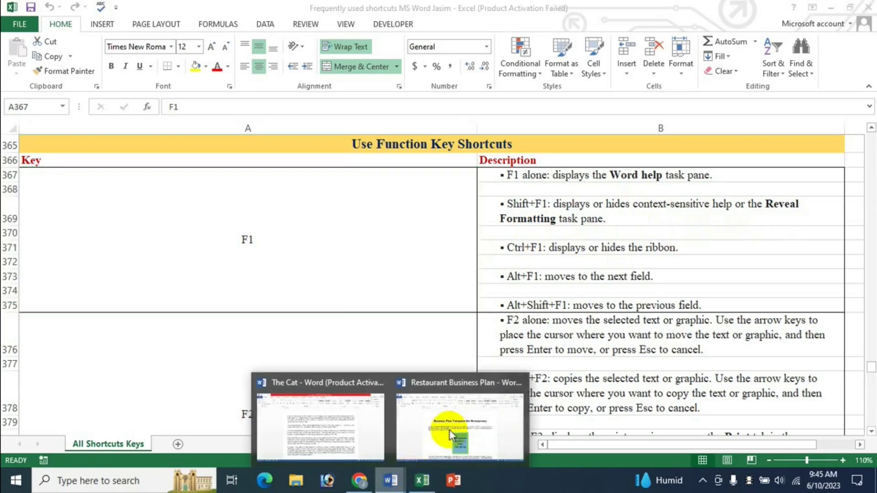
{"action": "left_click", "coordinate": [361, 412]}
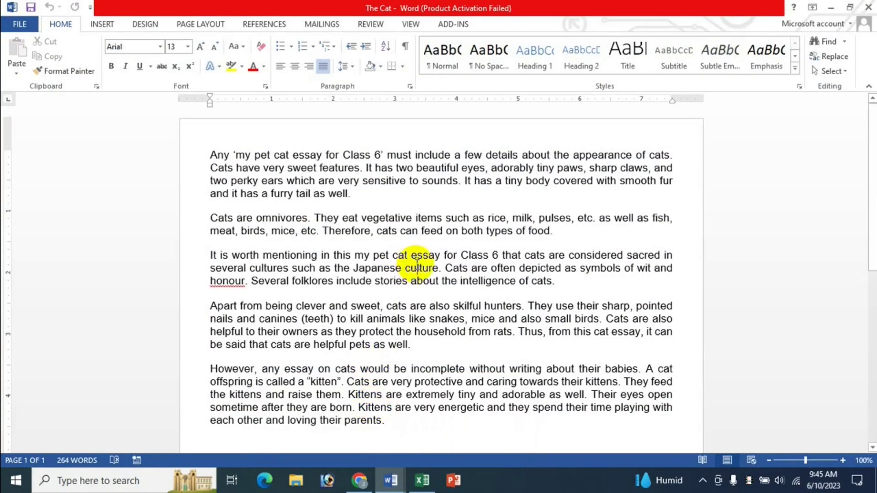
Step: Show the word culture's formatting with Shift+F1, hide it again, then return to Excel
{"action": "key", "text": "shift+F1"}
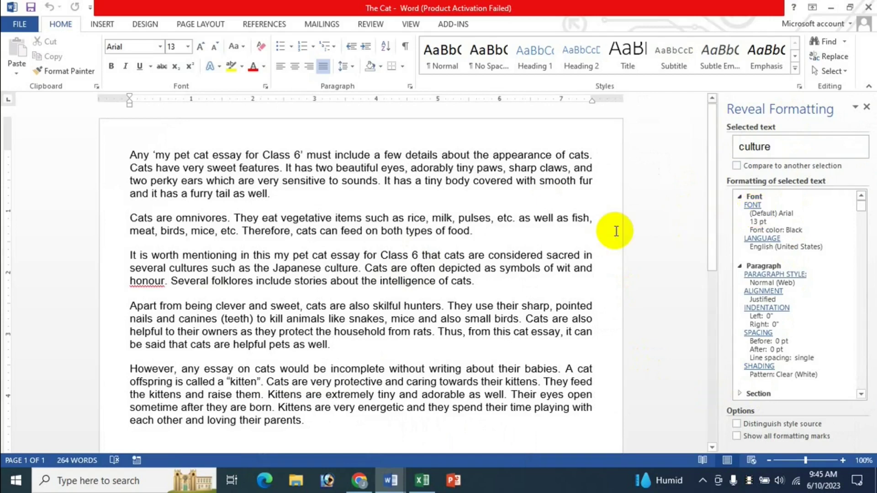
{"action": "key", "text": "shift+F1"}
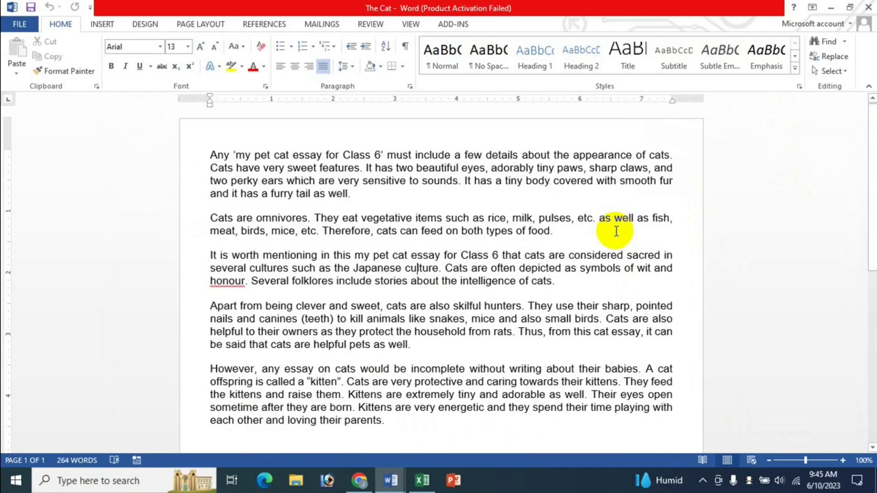
{"action": "left_click", "coordinate": [422, 481]}
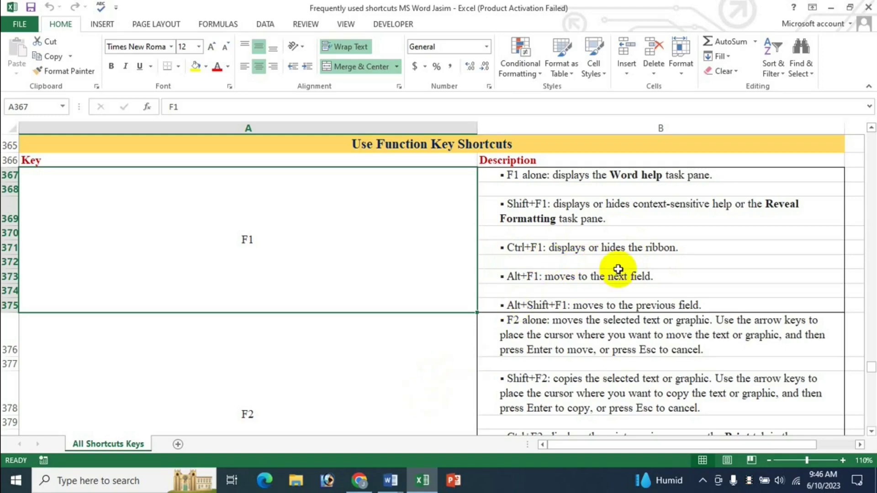
Step: After reading the ribbon-toggle entry, bring up the open Word windows from the taskbar
{"action": "left_click", "coordinate": [392, 484]}
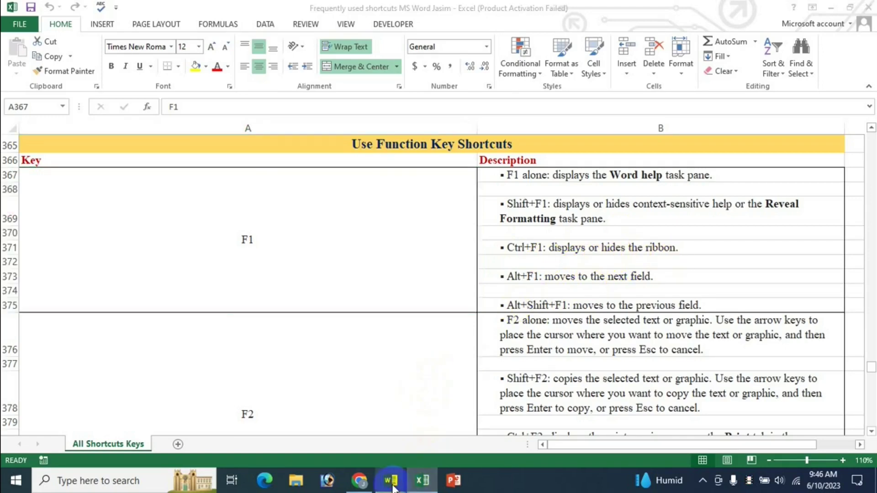
Step: In The Cat essay, press Ctrl+F1 four times to collapse and restore the ribbon twice
{"action": "left_click", "coordinate": [339, 420]}
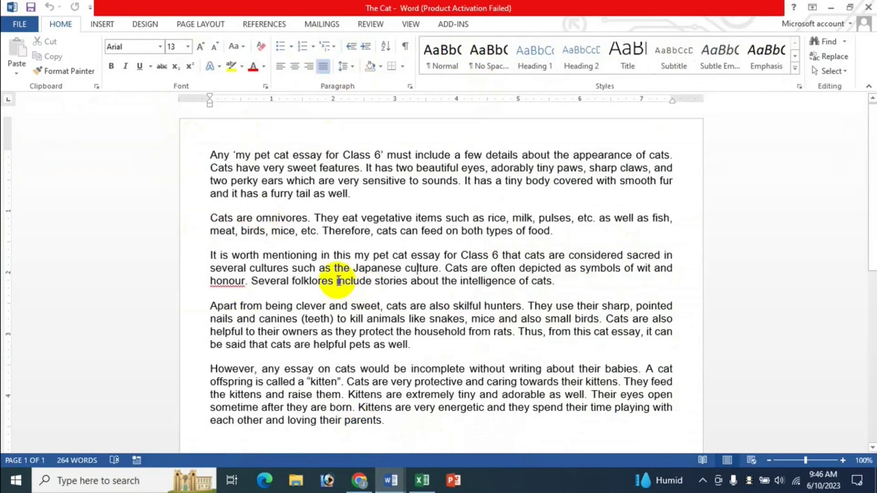
{"action": "key", "text": "ctrl+F1"}
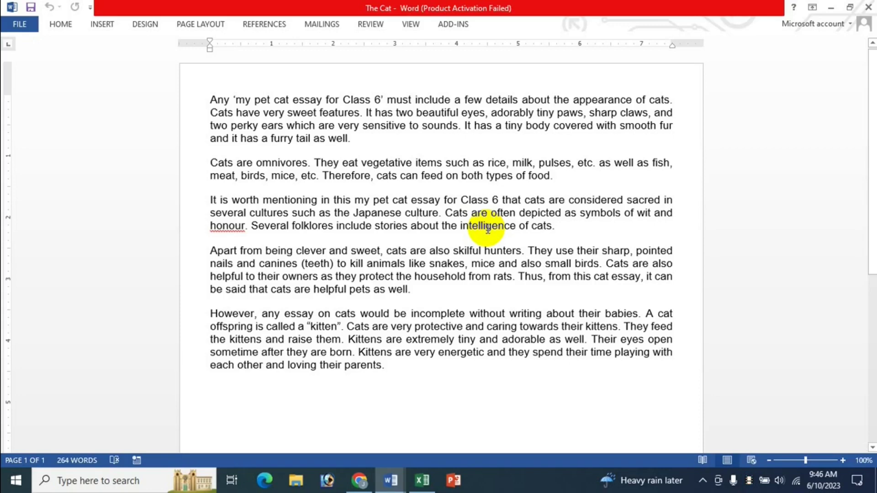
{"action": "key", "text": "ctrl+F1"}
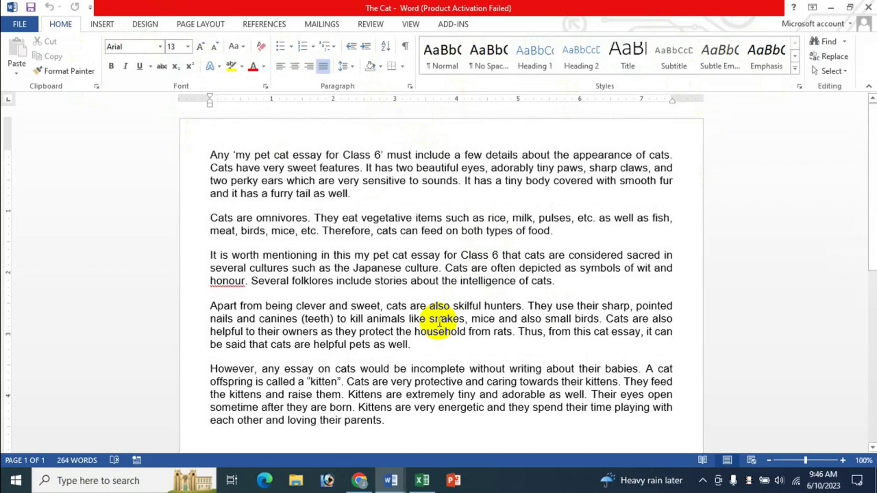
{"action": "key", "text": "ctrl+F1"}
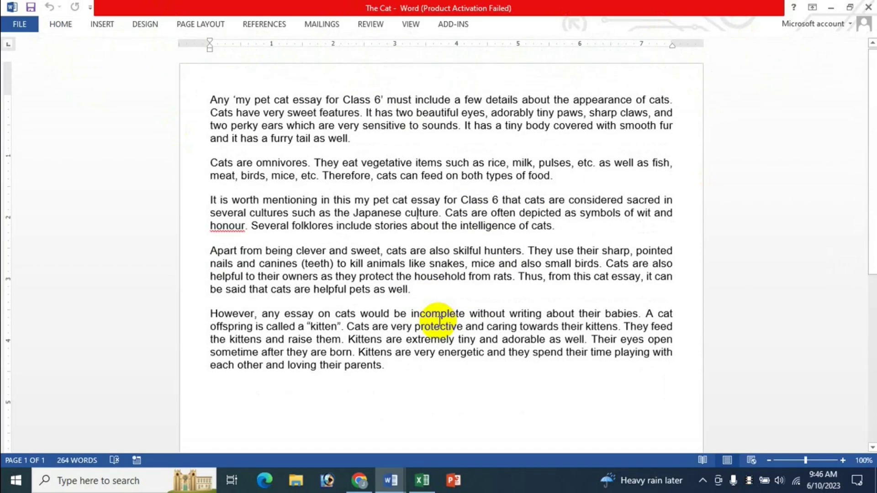
{"action": "key", "text": "ctrl+F1"}
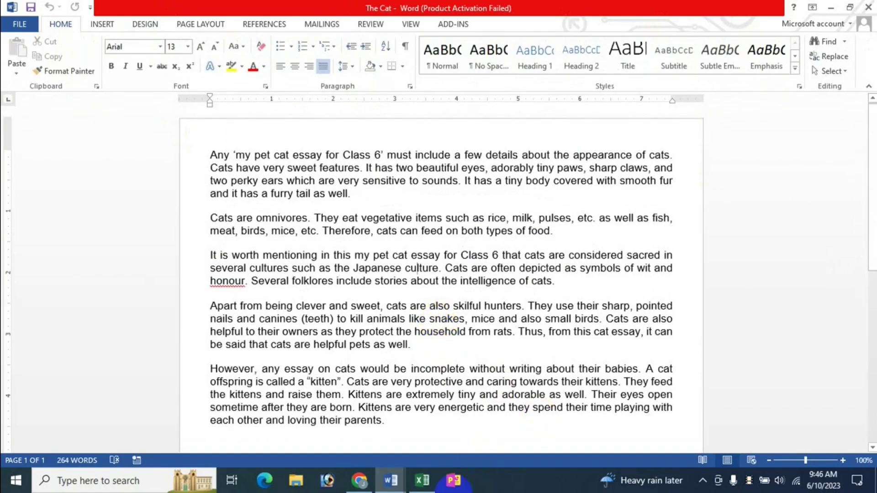
Step: Switch back to the Excel workbook with the function-key shortcut list
{"action": "left_click", "coordinate": [422, 481]}
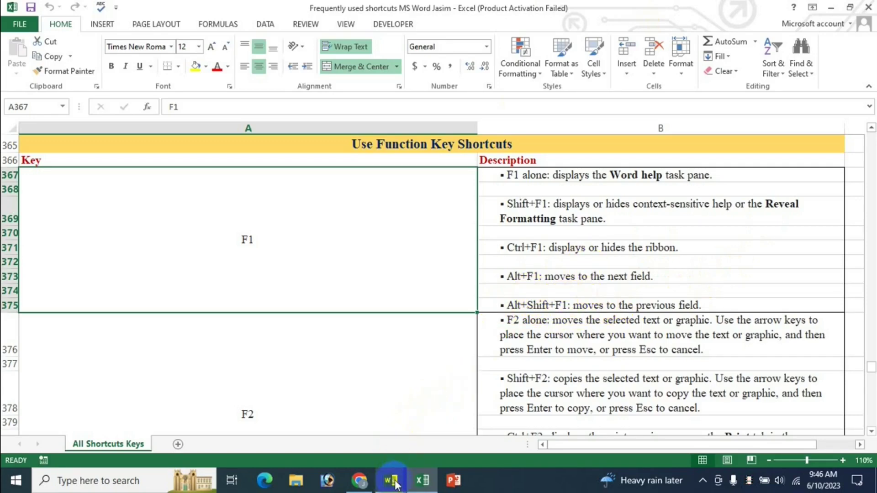
Step: Bring the blank Document1 window to the front
{"action": "mouse_move", "coordinate": [392, 479]}
{"action": "left_click", "coordinate": [350, 416]}
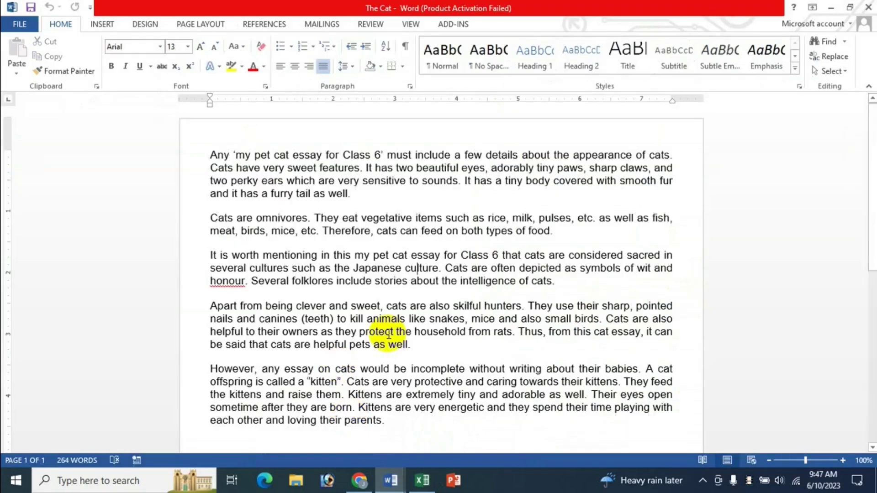
{"action": "key", "text": "alt+Tab"}
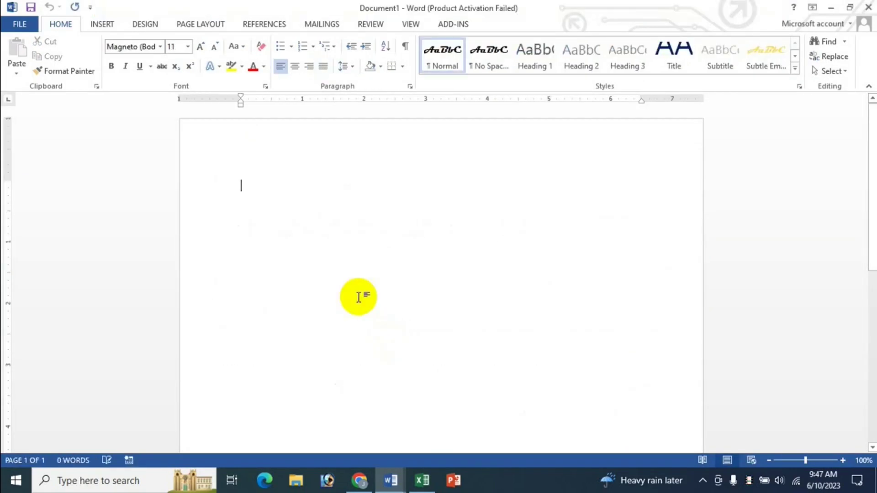
Step: Set Times New Roman 36 pt as the default font for this document only
{"action": "left_click", "coordinate": [161, 47]}
{"action": "left_click", "coordinate": [164, 124]}
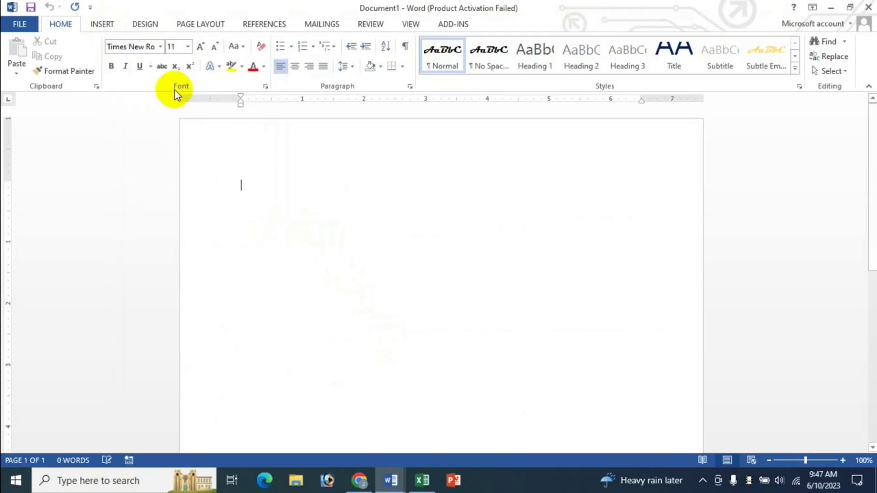
{"action": "left_click", "coordinate": [187, 47]}
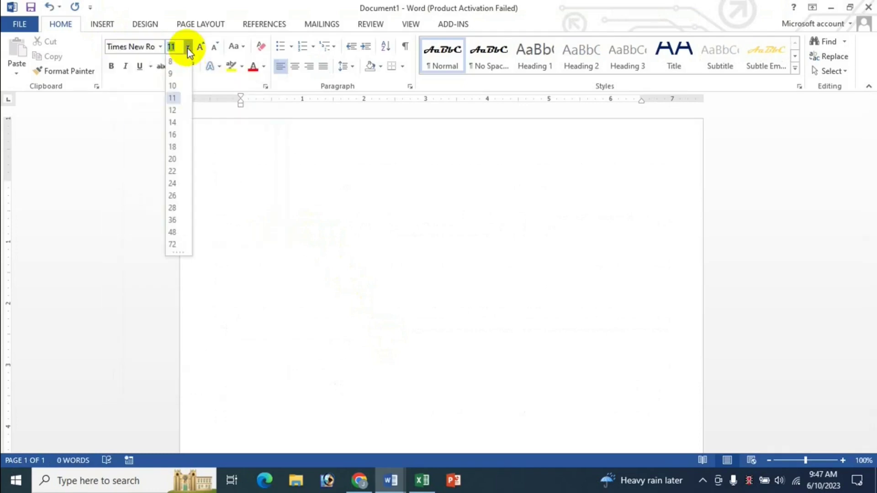
{"action": "left_click", "coordinate": [172, 220]}
{"action": "left_click", "coordinate": [265, 85]}
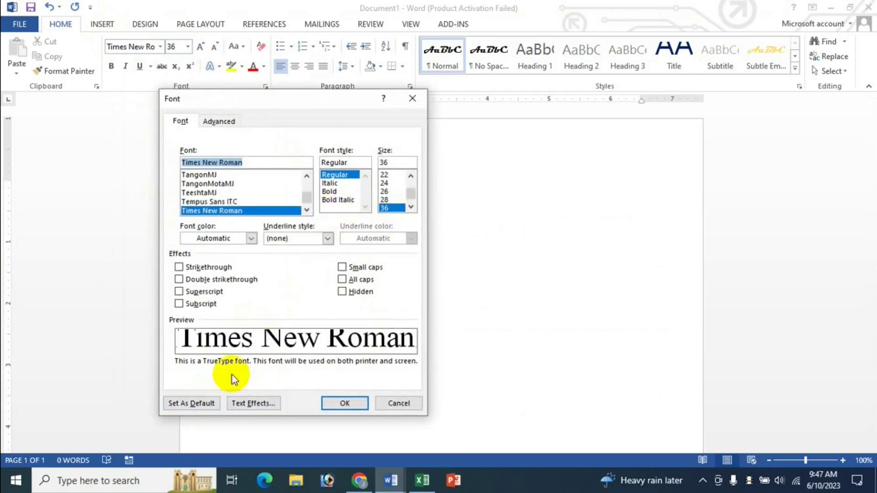
{"action": "left_click", "coordinate": [194, 404]}
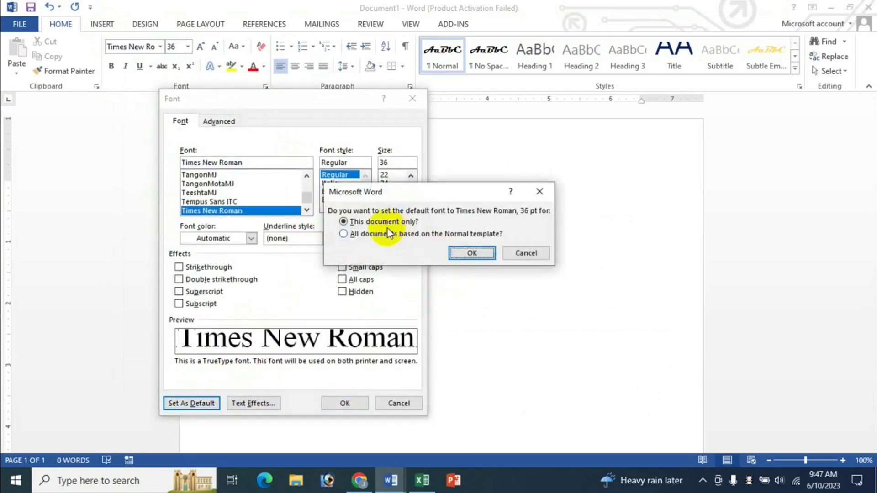
{"action": "left_click", "coordinate": [479, 256]}
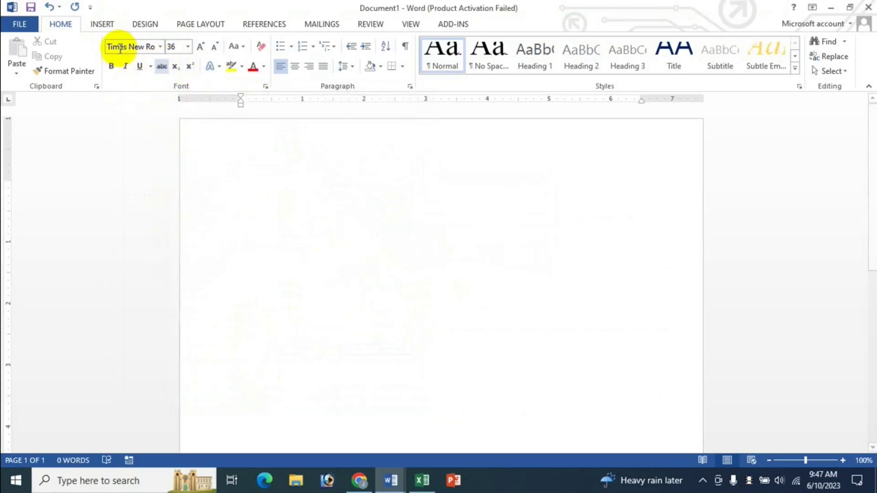
{"action": "left_click", "coordinate": [96, 24]}
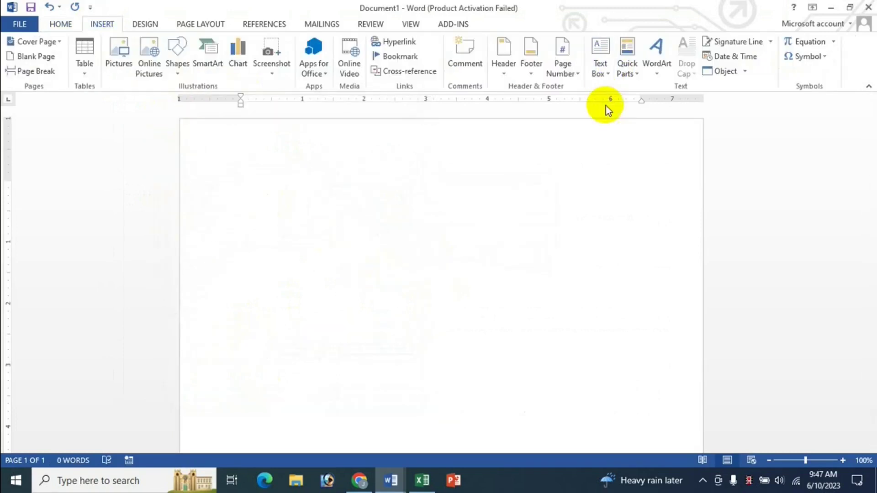
Step: Insert a Page field in 1, 2, 3 format, then start a new line
{"action": "left_click", "coordinate": [632, 73]}
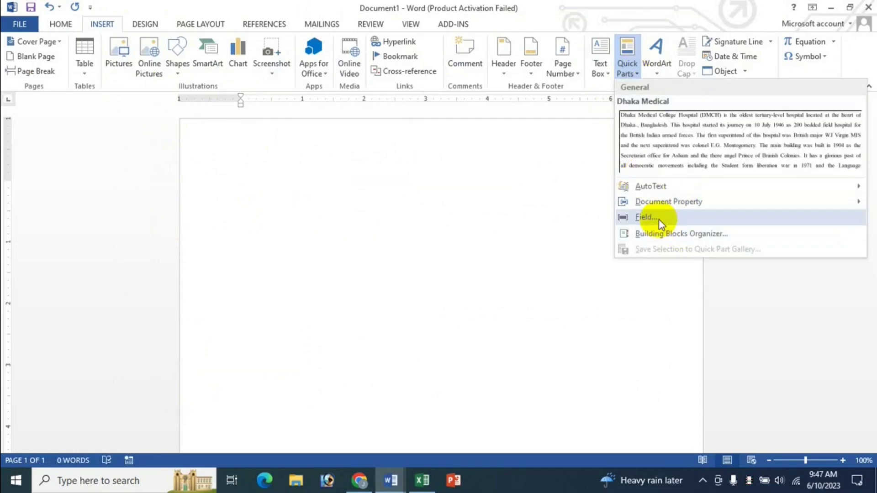
{"action": "left_click", "coordinate": [659, 219]}
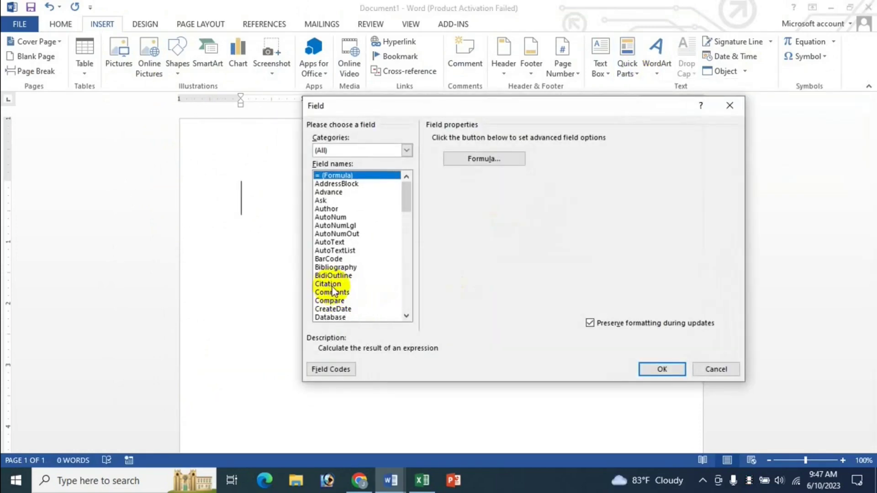
{"action": "left_click", "coordinate": [332, 284]}
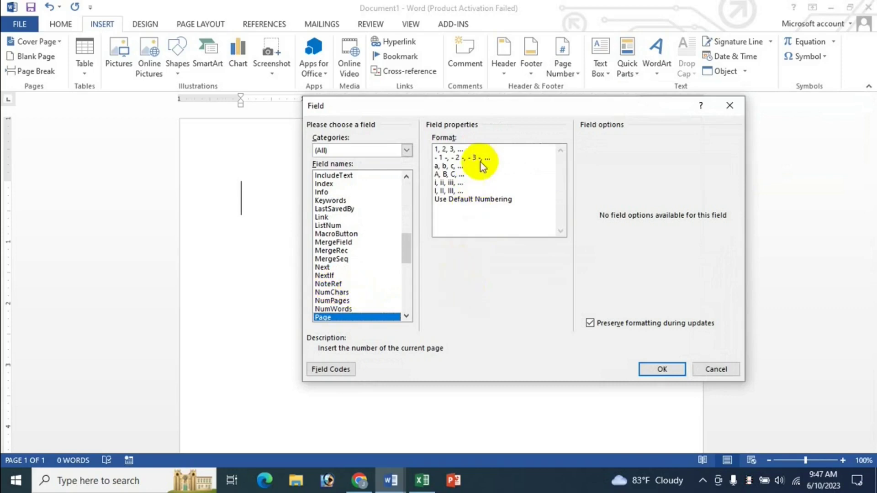
{"action": "left_click", "coordinate": [447, 150]}
{"action": "left_click", "coordinate": [661, 371]}
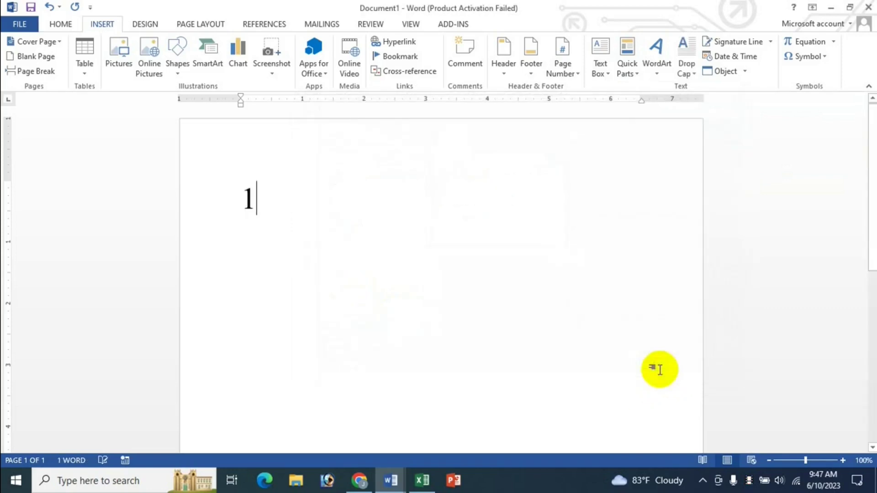
{"action": "key", "text": "Return"}
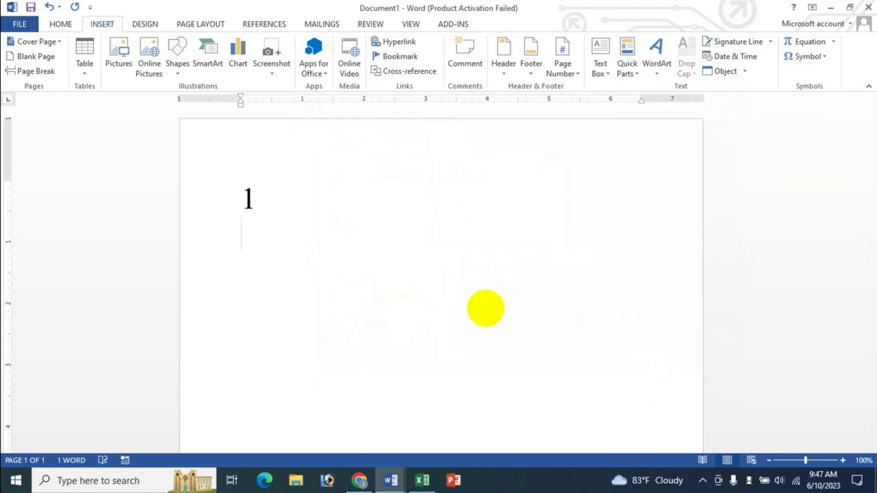
Step: Insert a second Page field in A, B, C format, then start a new line
{"action": "left_click", "coordinate": [627, 59]}
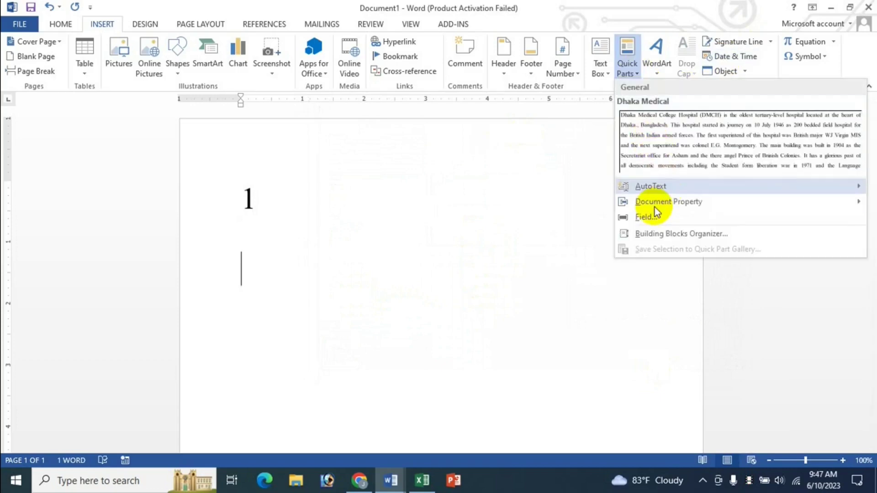
{"action": "left_click", "coordinate": [648, 217]}
{"action": "left_click", "coordinate": [329, 301]}
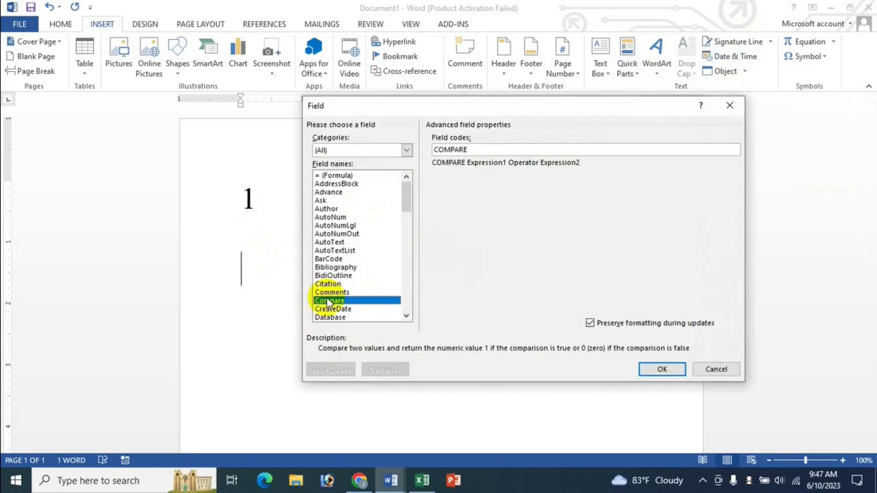
{"action": "scroll", "coordinate": [329, 302], "scroll_direction": "down", "scroll_amount": 10}
{"action": "left_click", "coordinate": [334, 317]}
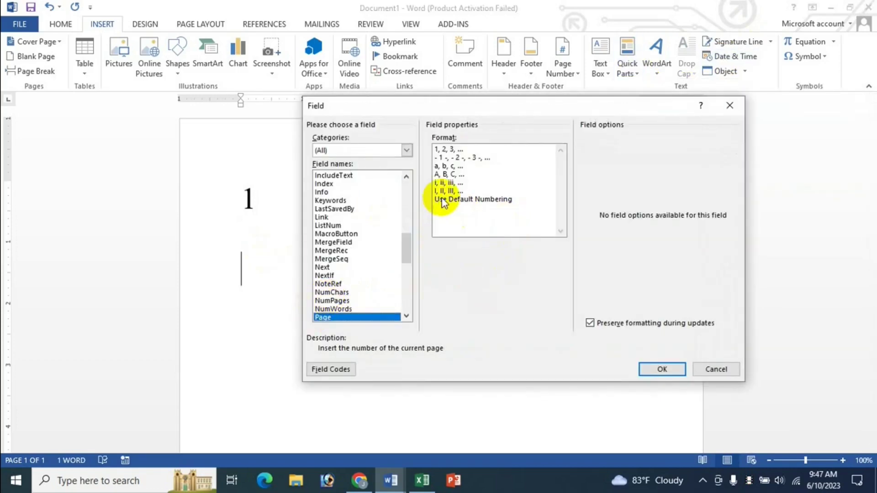
{"action": "left_click", "coordinate": [446, 183]}
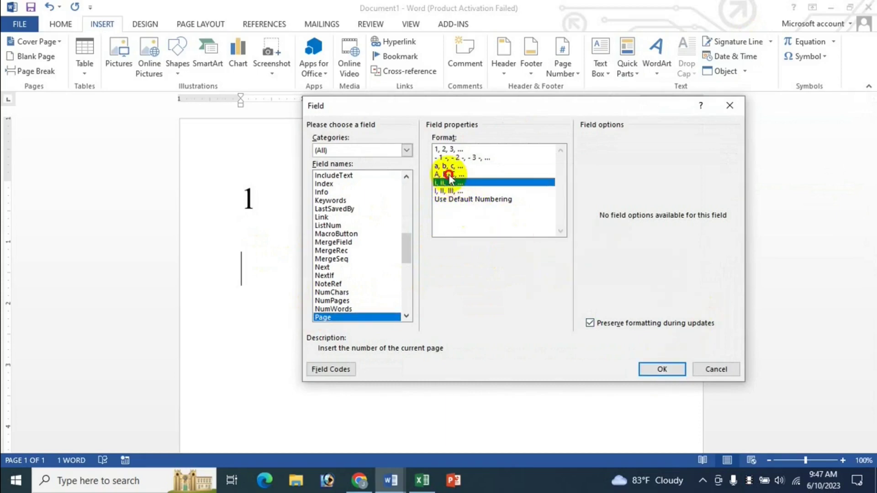
{"action": "left_click", "coordinate": [450, 174]}
{"action": "left_click", "coordinate": [662, 369]}
{"action": "key", "text": "Return"}
{"action": "key", "text": "Return"}
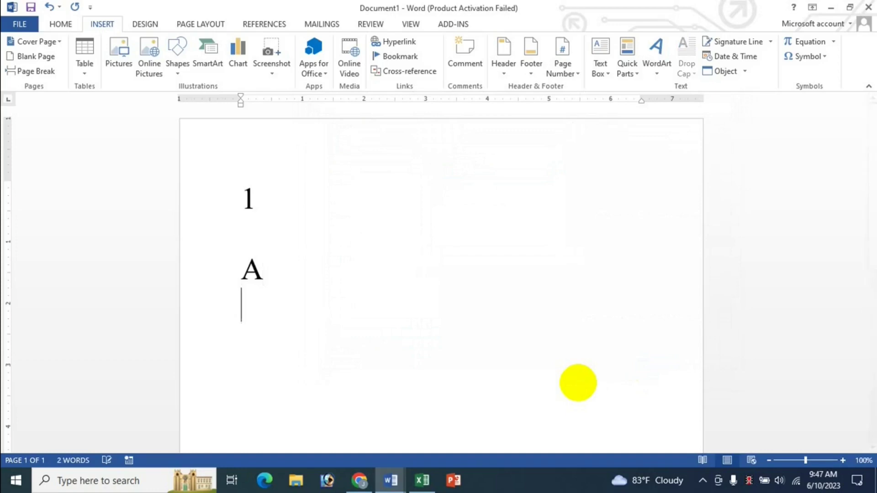
Step: Insert a Symbol field with character number 256, which shows ###
{"action": "left_click", "coordinate": [634, 76]}
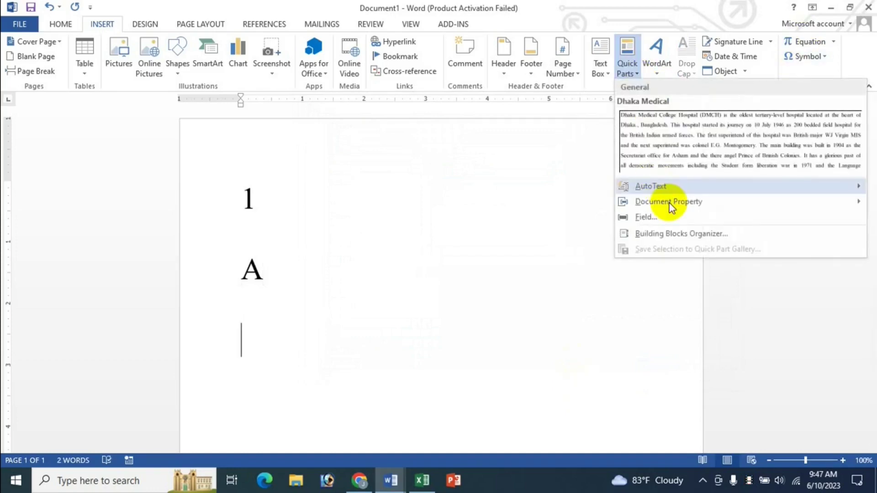
{"action": "left_click", "coordinate": [624, 215]}
{"action": "left_click", "coordinate": [354, 259]}
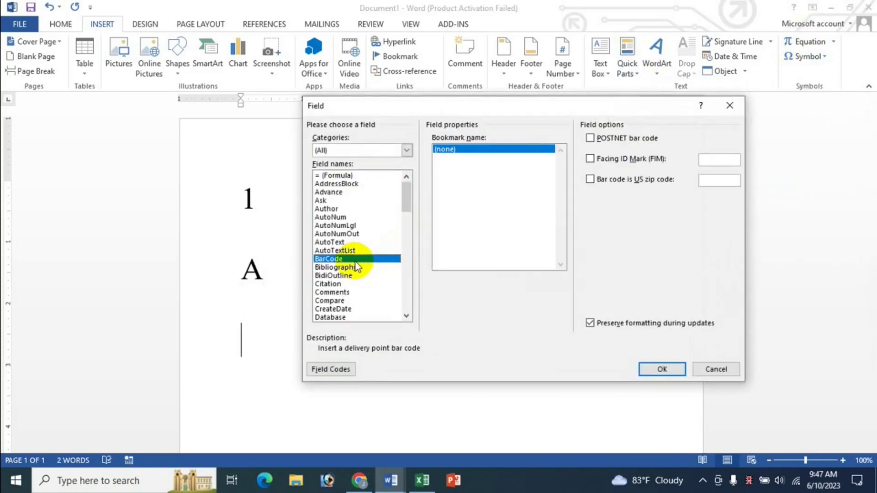
{"action": "key", "text": "s"}
{"action": "key", "text": "Down"}
{"action": "key", "text": "Down"}
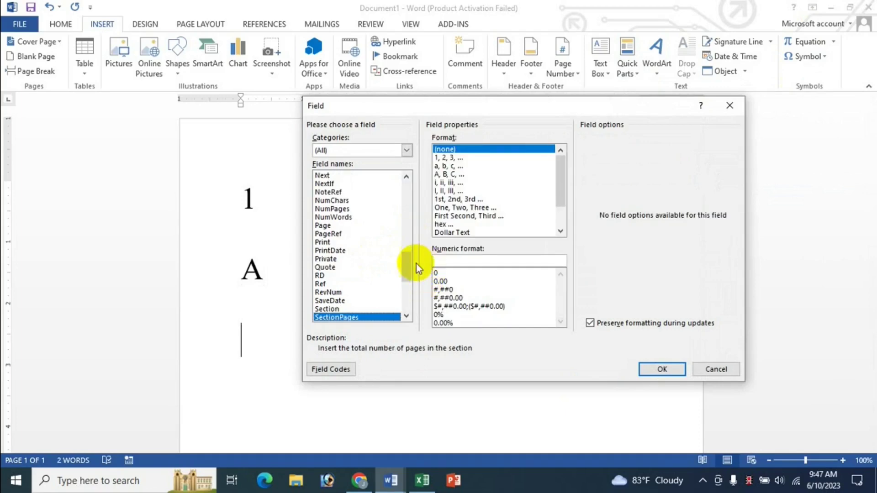
{"action": "scroll", "coordinate": [416, 264], "scroll_direction": "down", "scroll_amount": 2}
{"action": "left_click", "coordinate": [328, 317]}
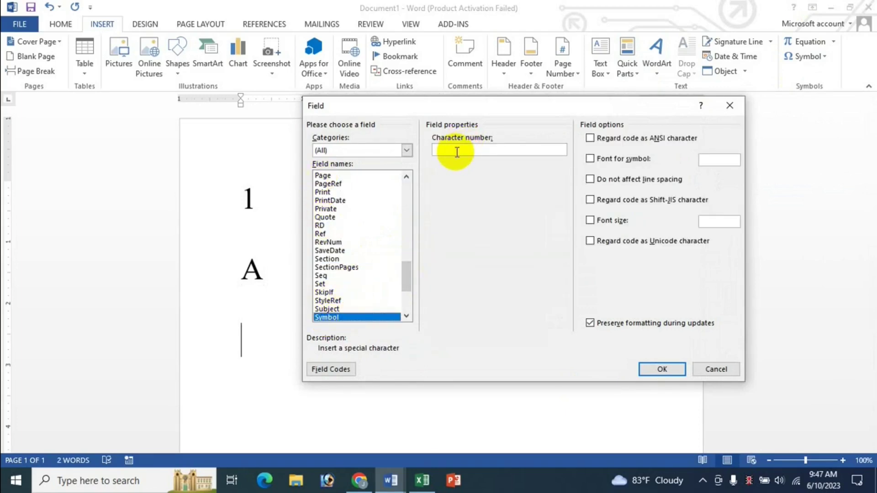
{"action": "left_click", "coordinate": [457, 152]}
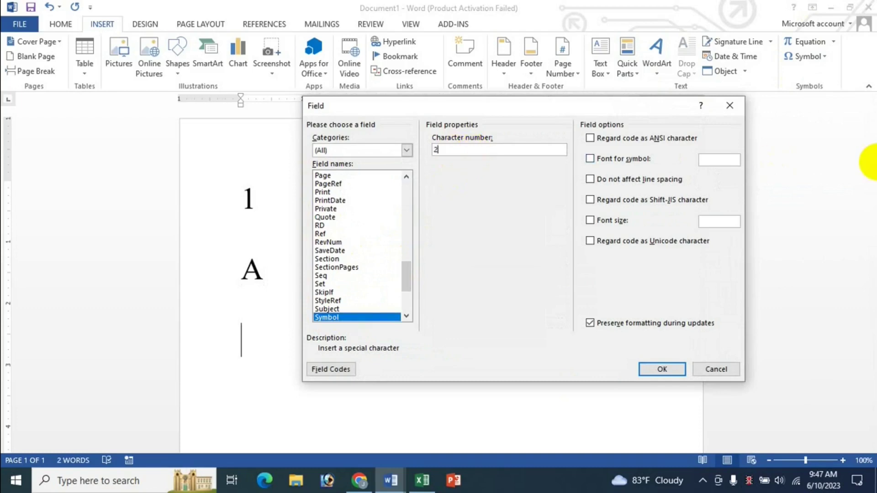
{"action": "left_click", "coordinate": [648, 367]}
Step: Select the 1 and ### field results, then clear the selection
{"action": "left_click_drag", "start_coordinate": [252, 342], "coordinate": [279, 349]}
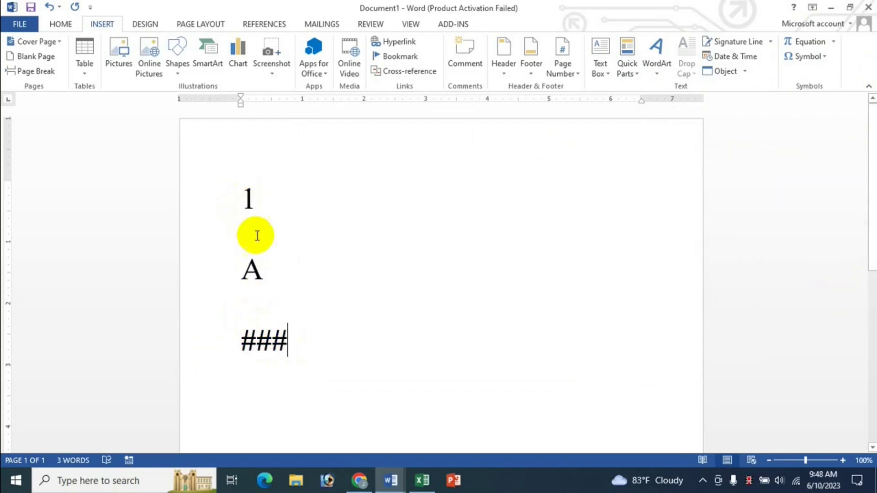
{"action": "left_click_drag", "start_coordinate": [248, 198], "coordinate": [264, 198]}
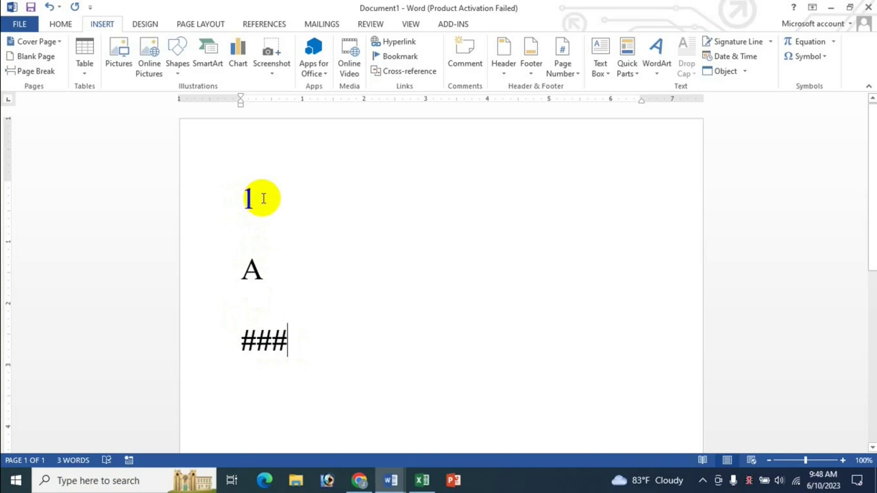
{"action": "left_click_drag", "start_coordinate": [264, 323], "coordinate": [270, 357]}
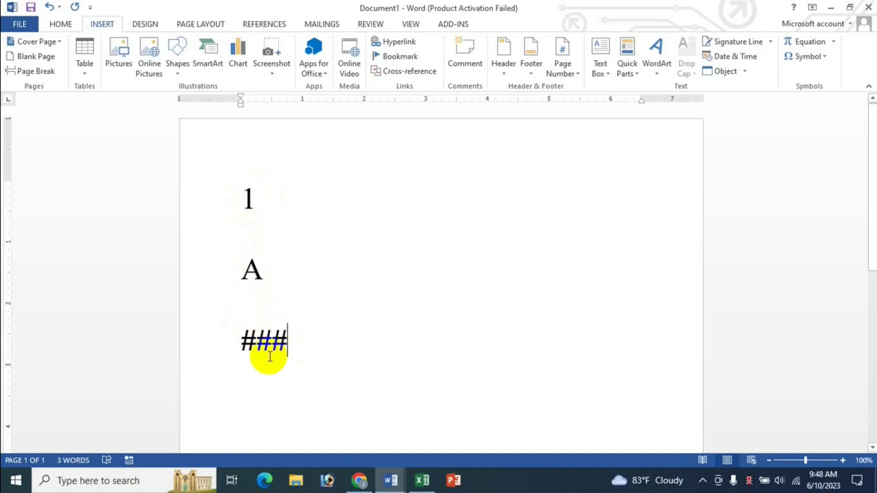
{"action": "key", "text": "Right"}
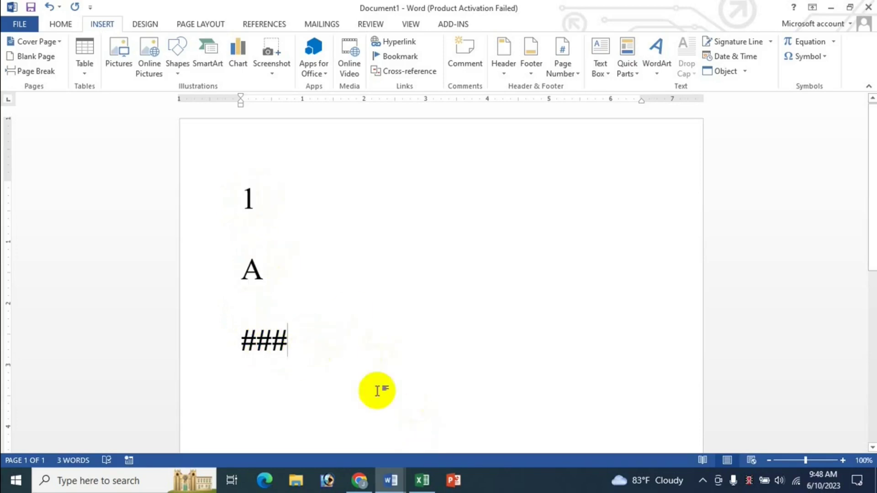
{"action": "left_click", "coordinate": [421, 479]}
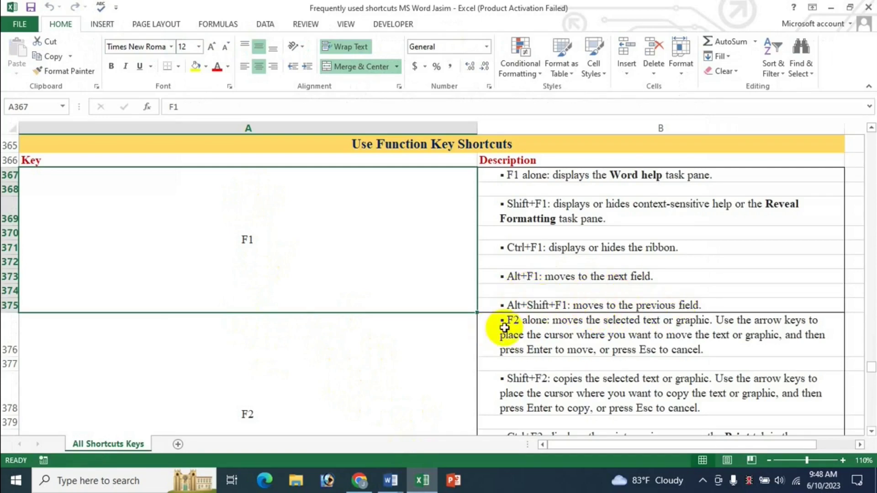
{"action": "left_click", "coordinate": [416, 478]}
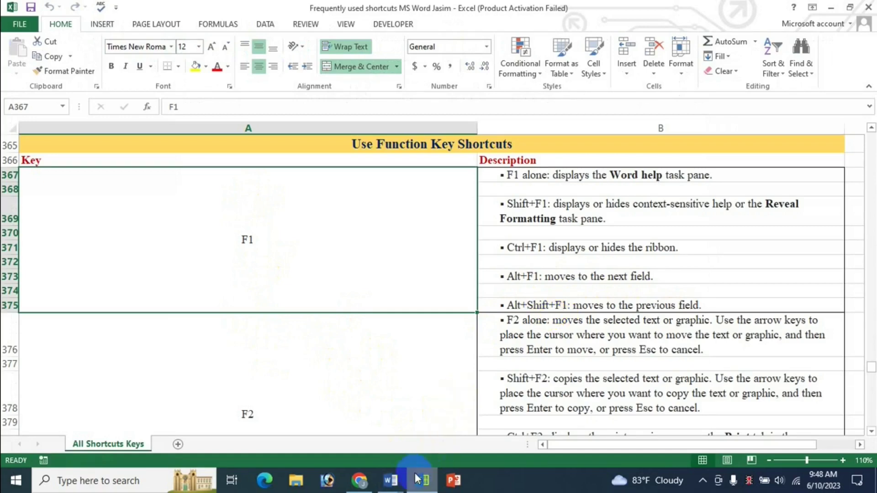
{"action": "left_click", "coordinate": [400, 483]}
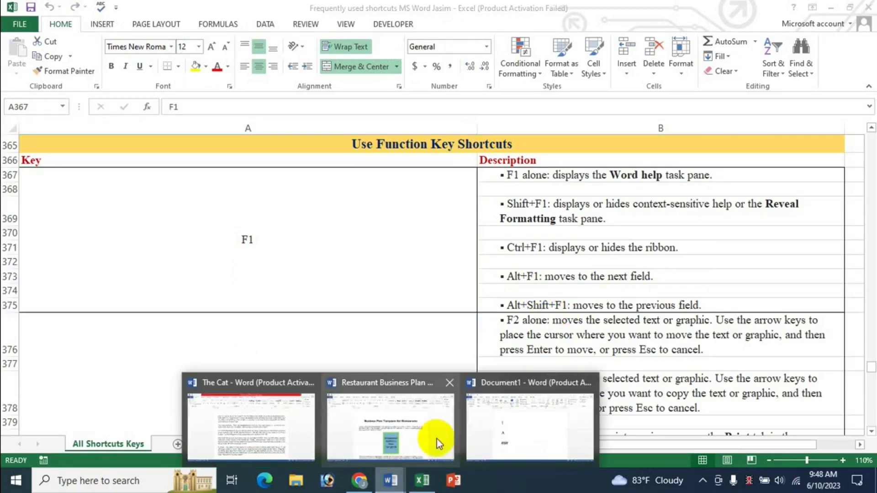
{"action": "left_click", "coordinate": [505, 418]}
{"action": "double_click", "coordinate": [246, 197]}
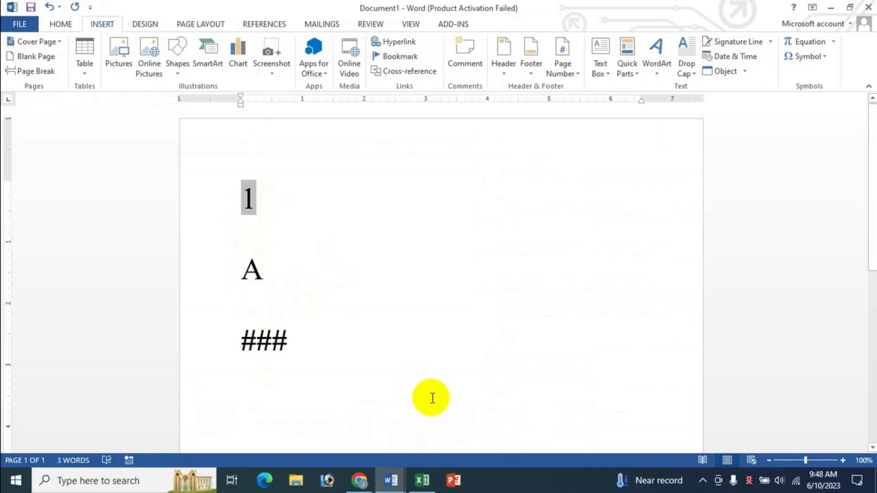
Step: Starting at the 1 field, jump forward to A and then ### with F11
{"action": "left_click", "coordinate": [427, 479]}
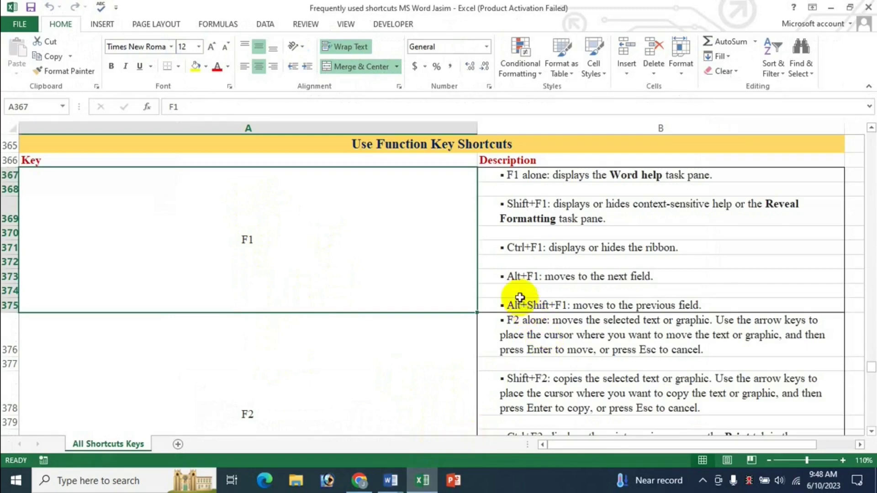
{"action": "left_click", "coordinate": [402, 485]}
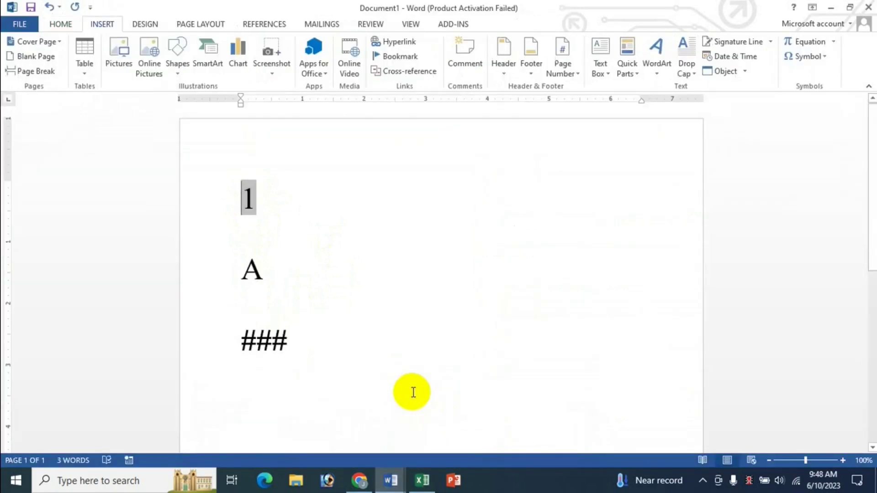
{"action": "key", "text": "shift+Right"}
{"action": "key", "text": "F11"}
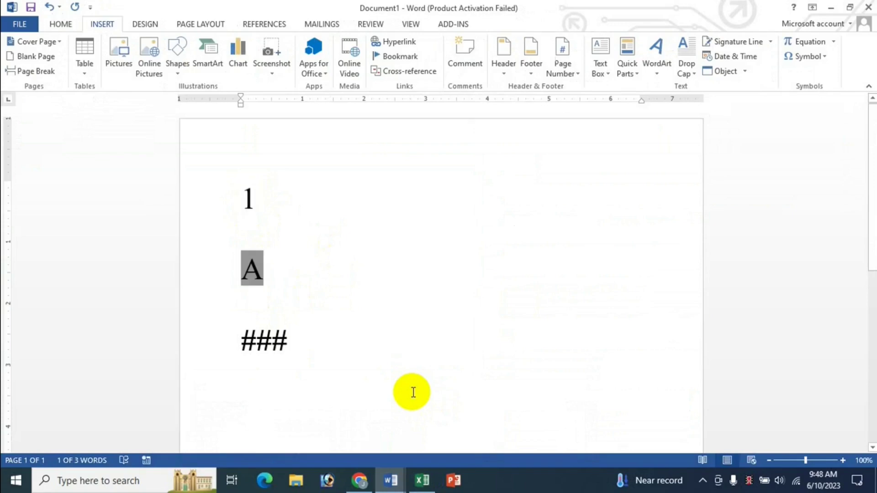
{"action": "key", "text": "F11"}
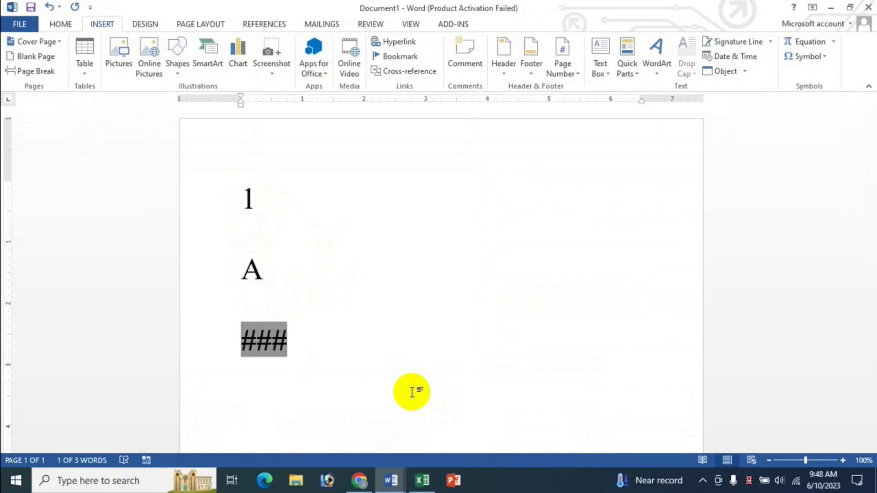
Step: Step back to 1 with Shift+F11, forward to ### with F11, then back to A
{"action": "left_click", "coordinate": [422, 480]}
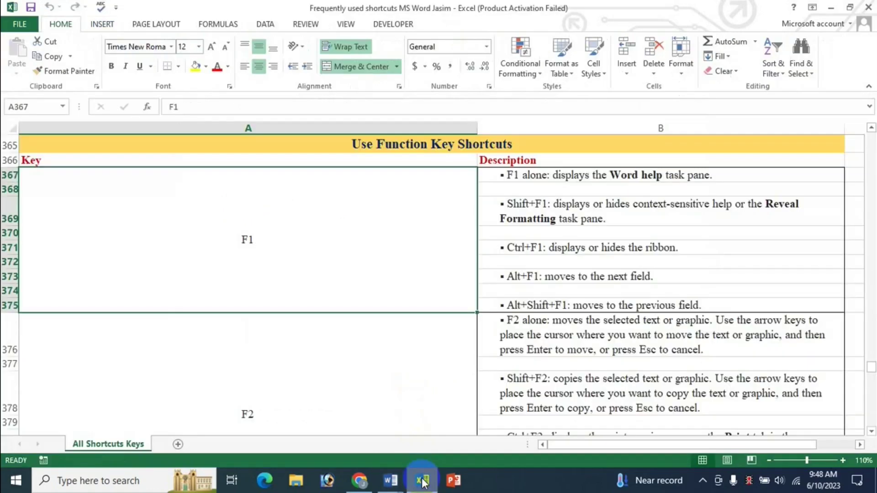
{"action": "mouse_move", "coordinate": [390, 481]}
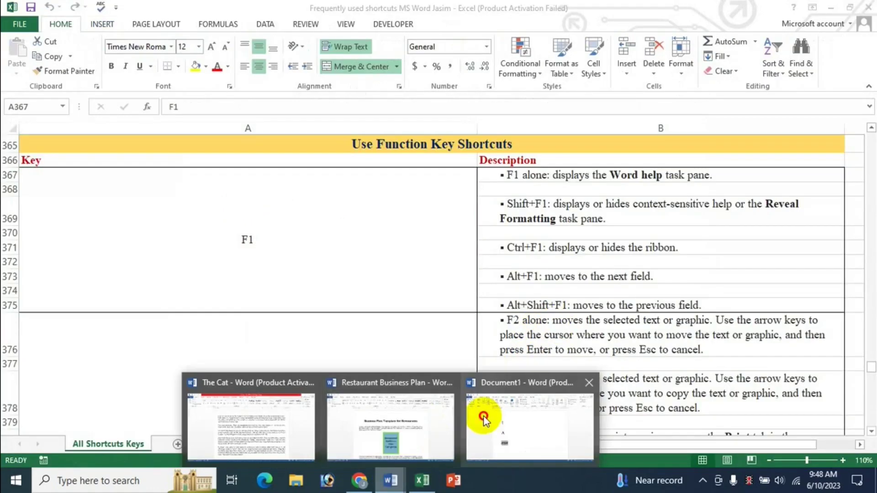
{"action": "left_click", "coordinate": [480, 358]}
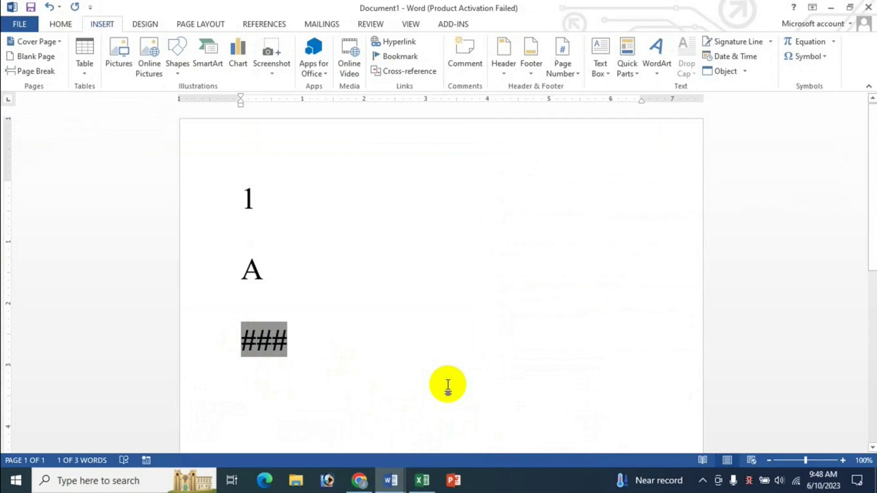
{"action": "key", "text": "shift+F11"}
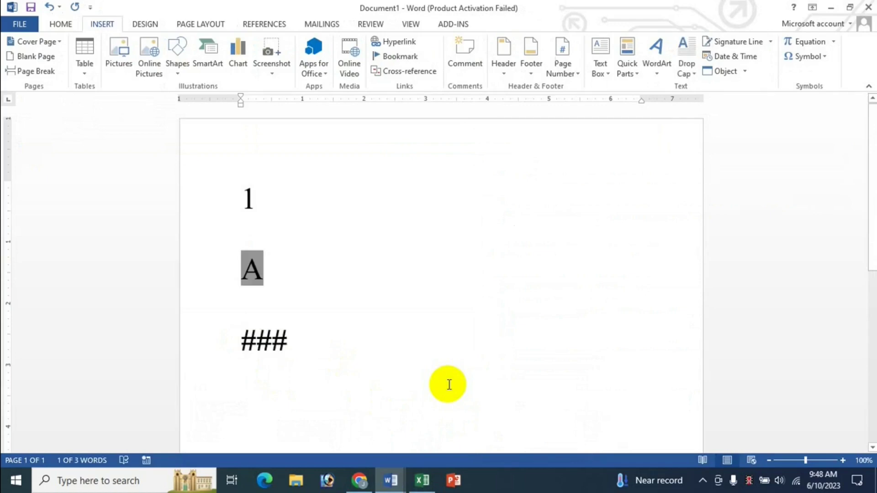
{"action": "key", "text": "shift+F11"}
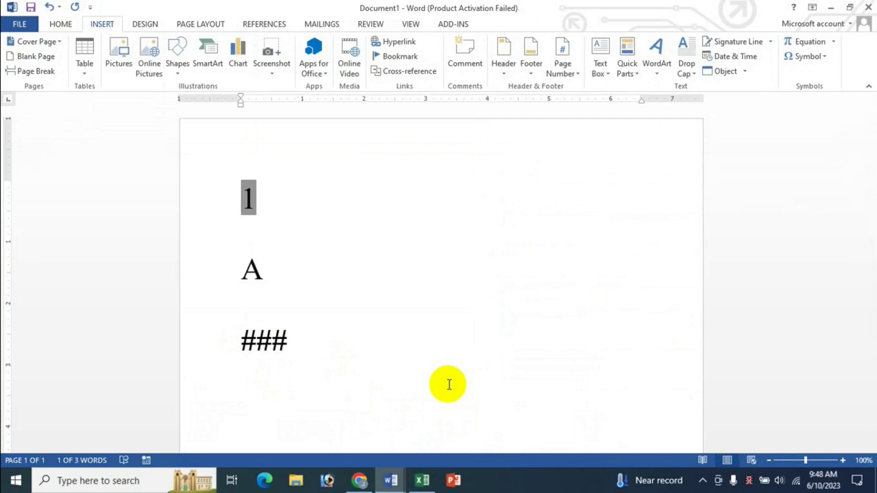
{"action": "key", "text": "F11"}
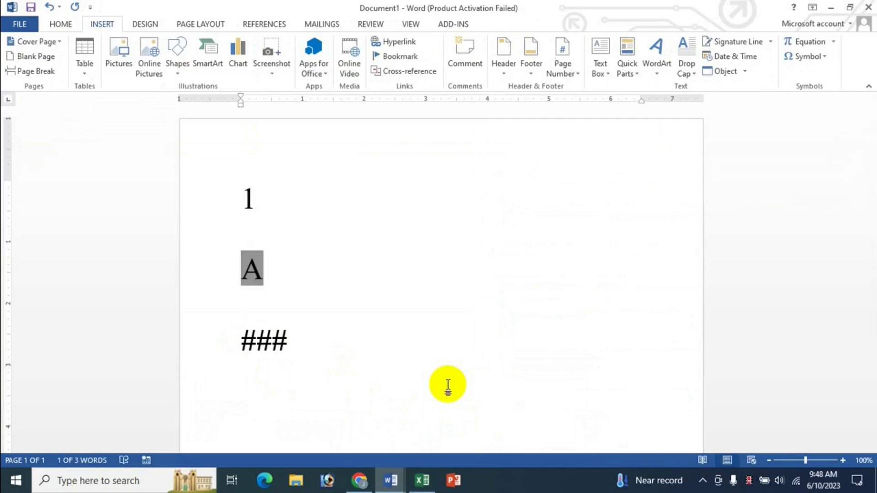
{"action": "key", "text": "F11"}
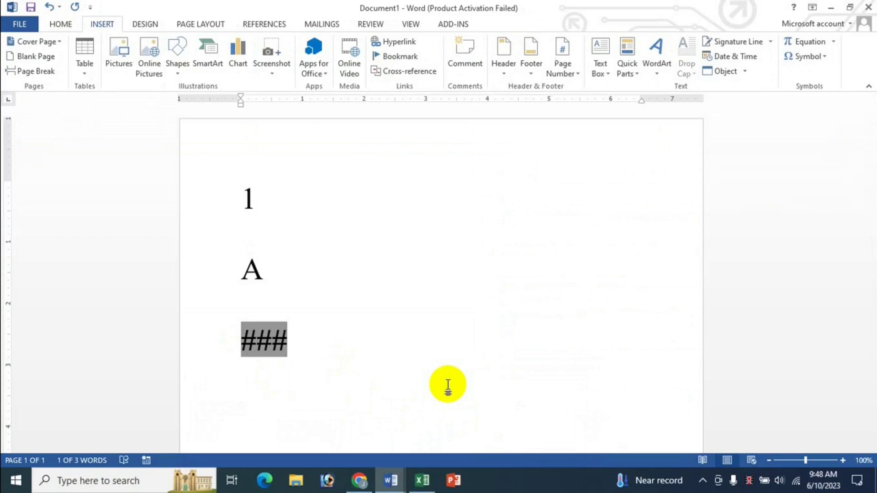
{"action": "key", "text": "shift+F11"}
{"action": "key", "text": "shift+F11"}
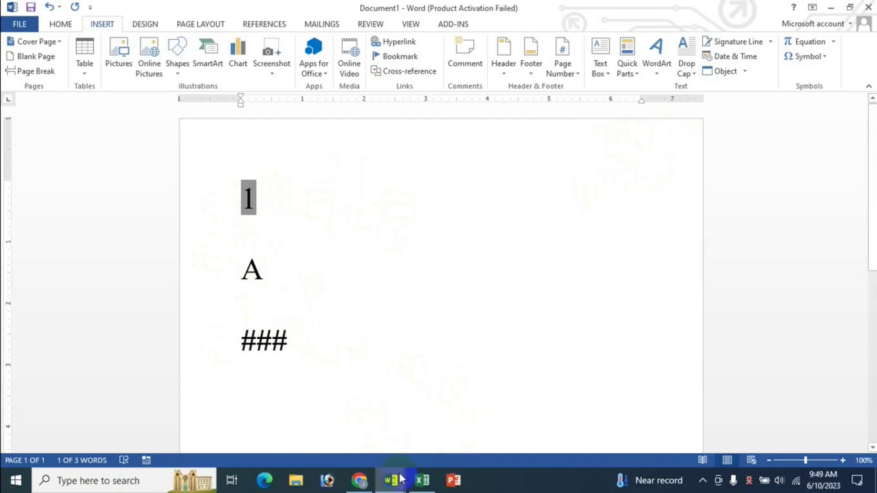
Step: Scroll the Excel sheet to the F2 entries: move, copy, print preview, save, Open
{"action": "left_click", "coordinate": [422, 480]}
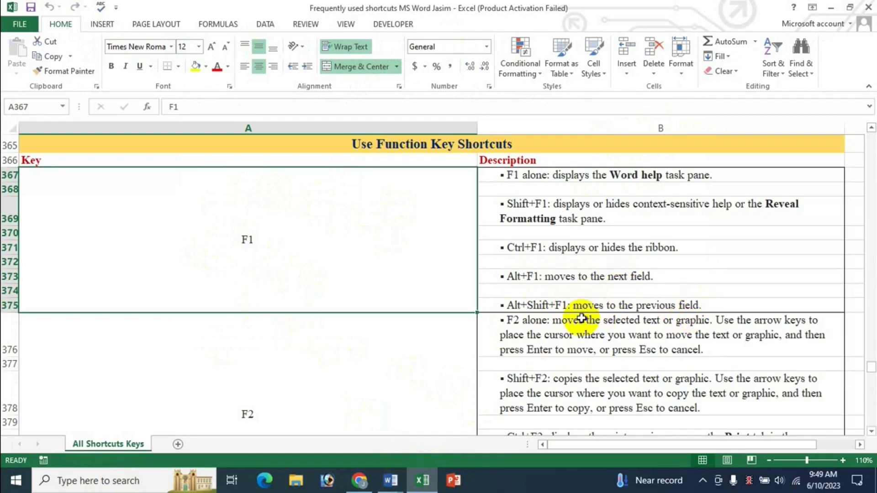
{"action": "left_click", "coordinate": [391, 480]}
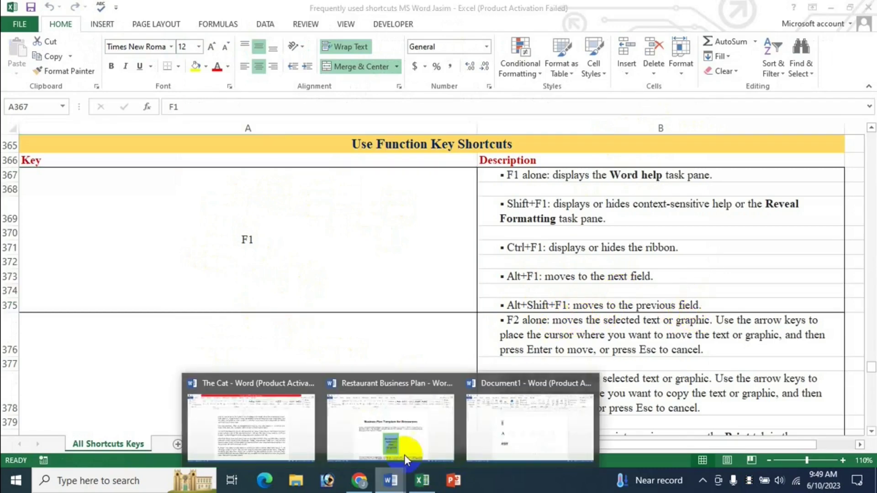
{"action": "left_click", "coordinate": [520, 436]}
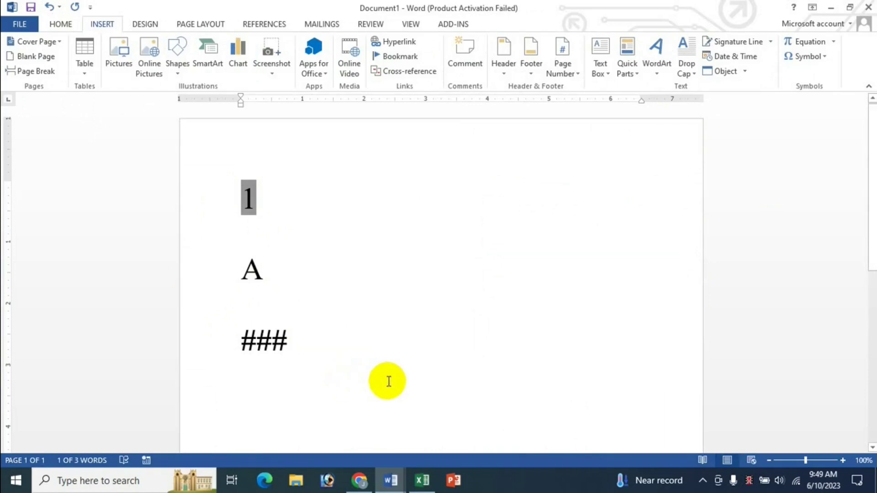
{"action": "left_click", "coordinate": [423, 480]}
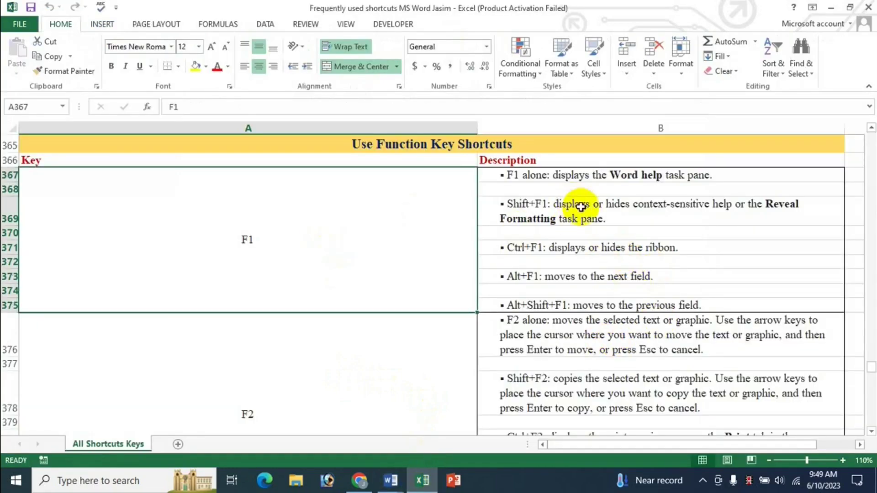
{"action": "scroll", "coordinate": [623, 352], "scroll_direction": "down", "scroll_amount": 1}
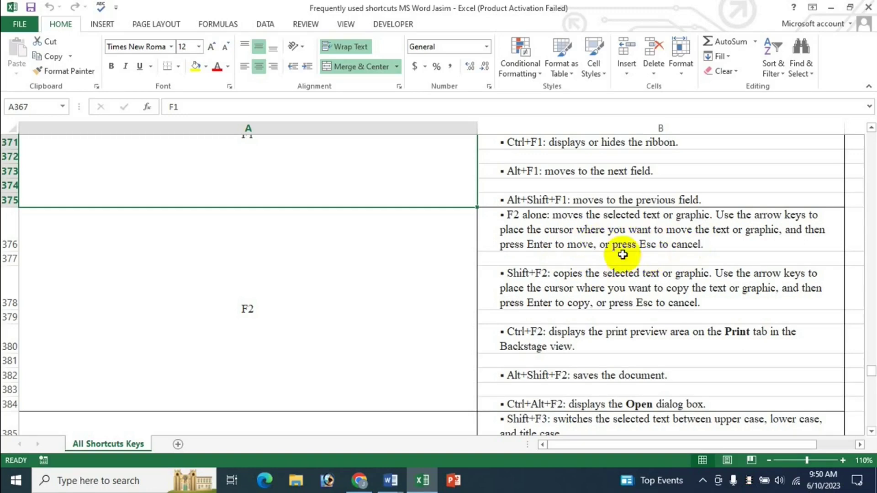
{"action": "left_click", "coordinate": [391, 480]}
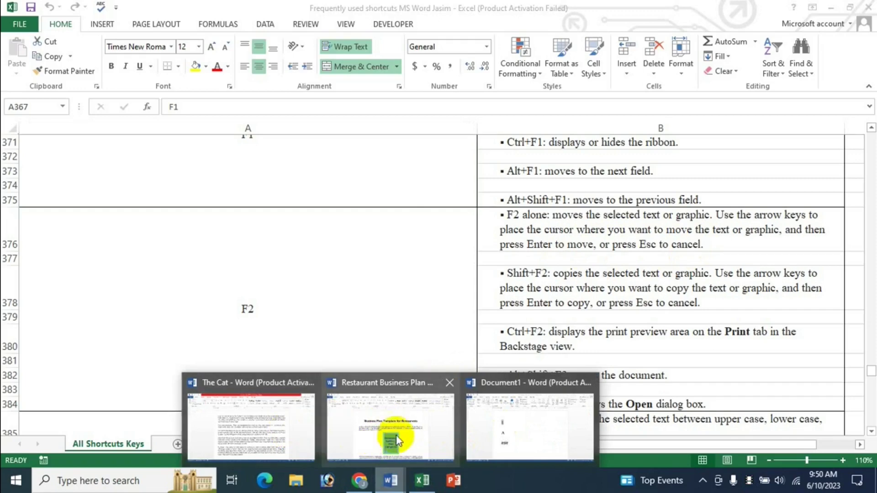
{"action": "left_click", "coordinate": [262, 420]}
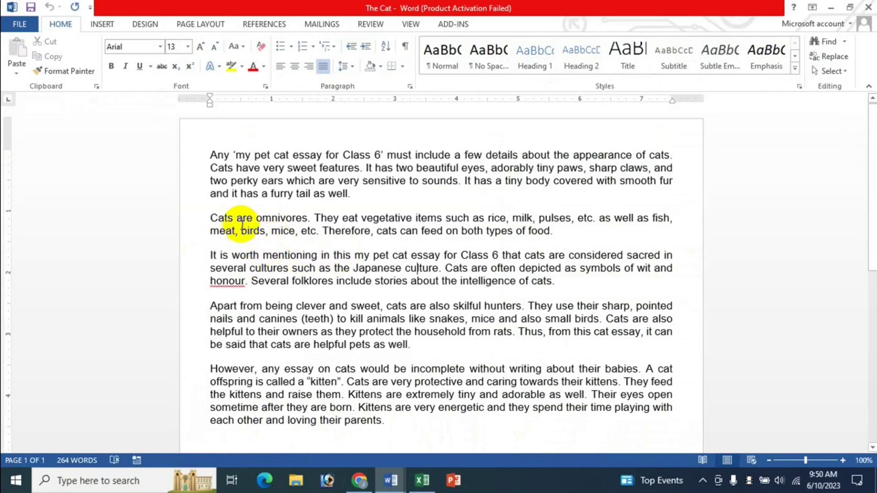
{"action": "double_click", "coordinate": [219, 156]}
{"action": "left_click_drag", "start_coordinate": [259, 154], "coordinate": [316, 155]}
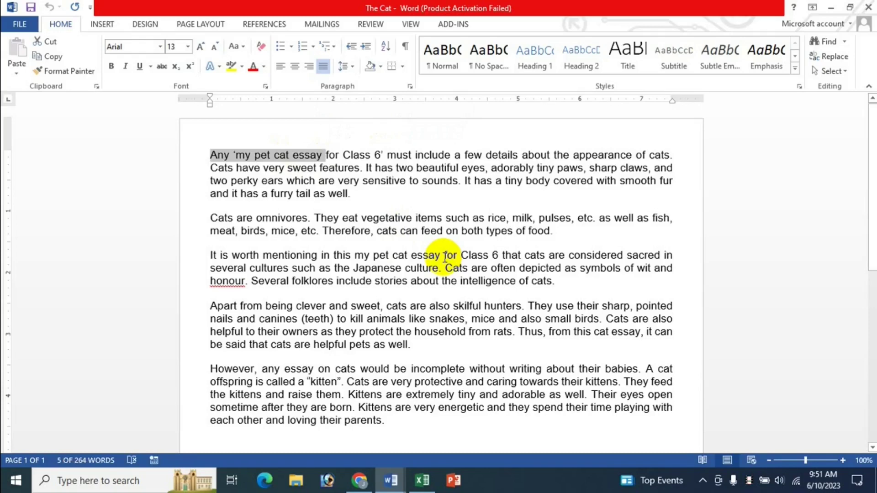
{"action": "key", "text": "F2"}
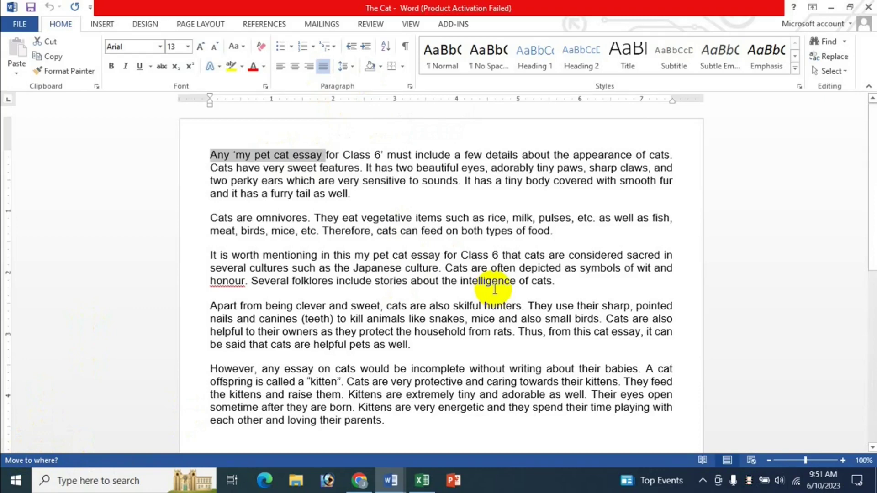
{"action": "key", "text": "Down"}
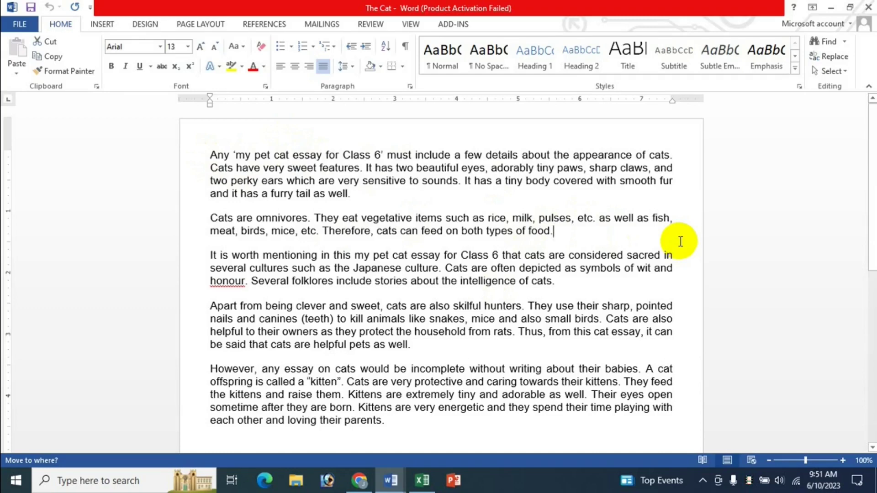
{"action": "key", "text": "Return"}
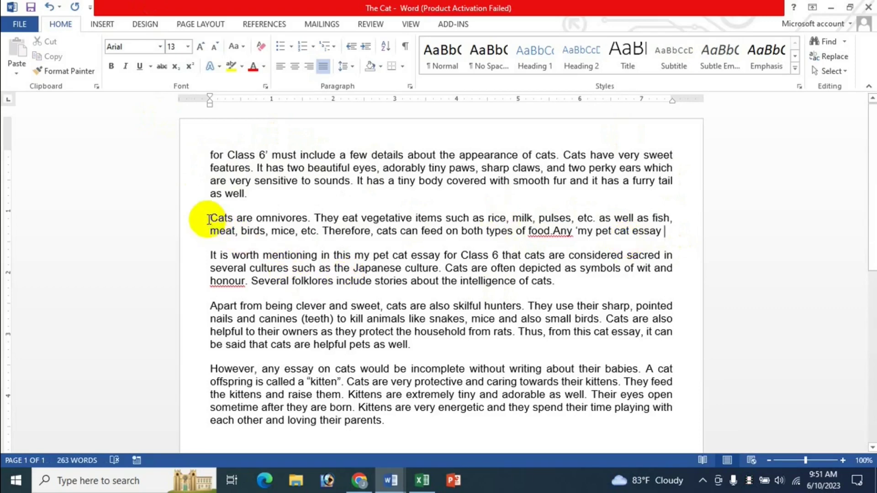
{"action": "left_click_drag", "start_coordinate": [209, 219], "coordinate": [662, 226]}
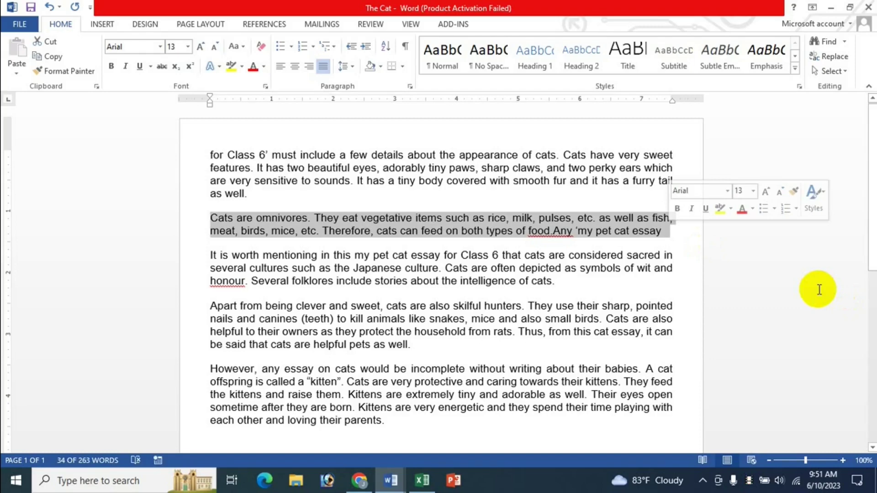
{"action": "key", "text": "F2"}
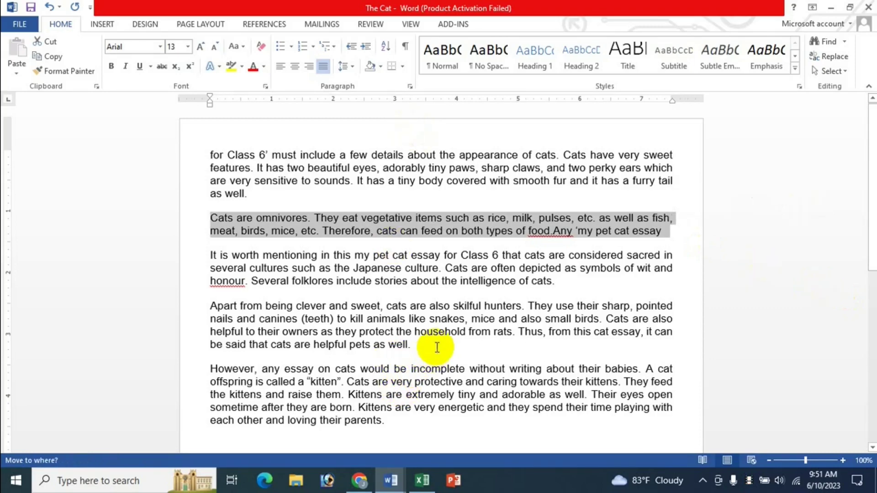
{"action": "scroll", "coordinate": [397, 417], "scroll_direction": "down", "scroll_amount": 1}
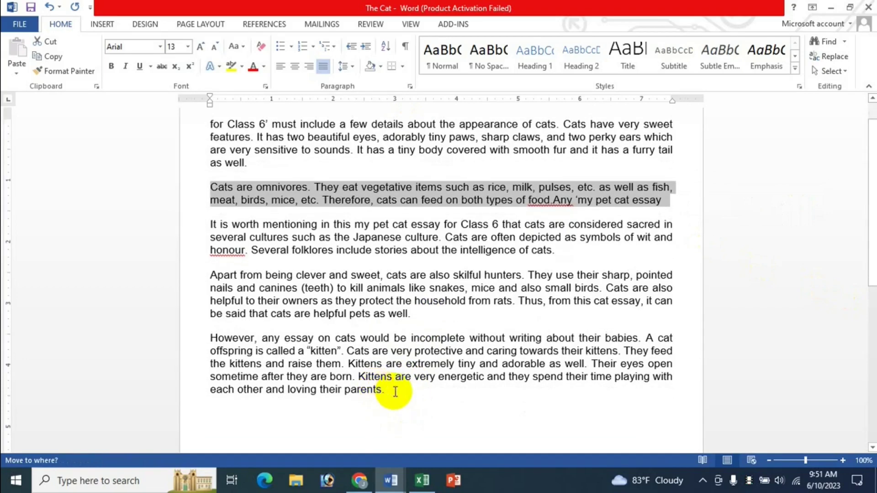
{"action": "left_click", "coordinate": [396, 391]}
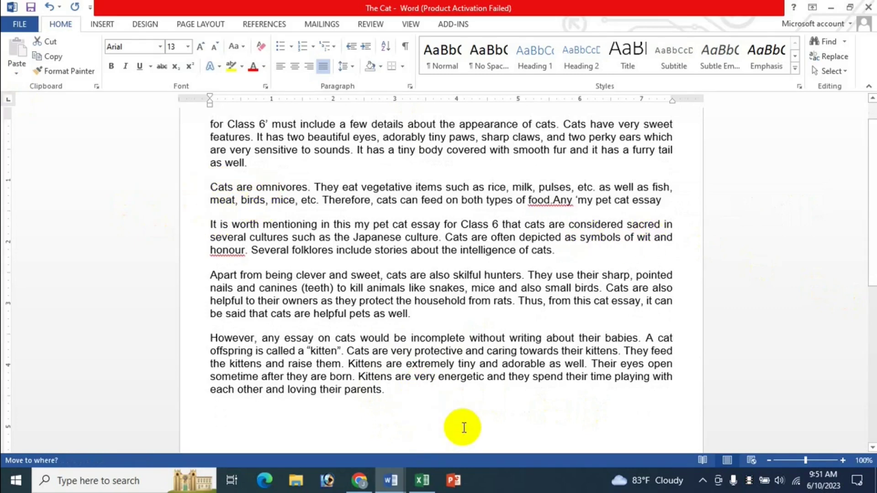
{"action": "key", "text": "Return"}
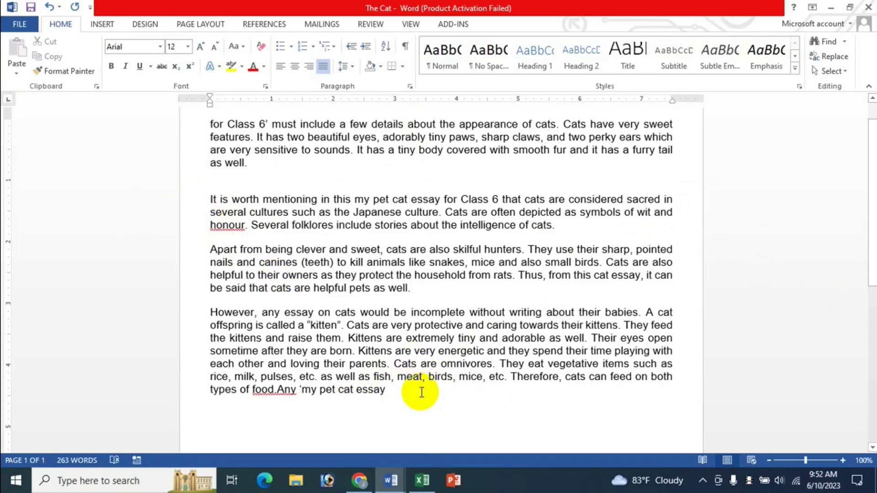
{"action": "key", "text": "ctrl+z"}
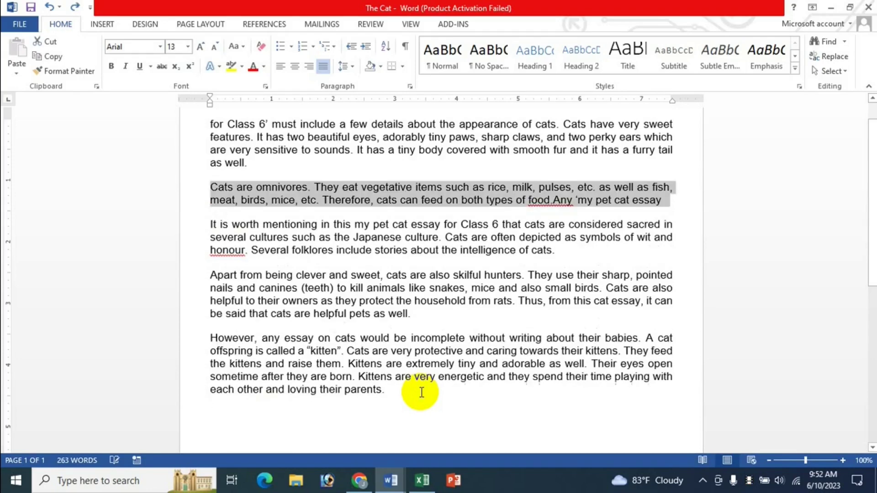
{"action": "key", "text": "ctrl+z"}
{"action": "scroll", "coordinate": [378, 250], "scroll_direction": "up", "scroll_amount": 1}
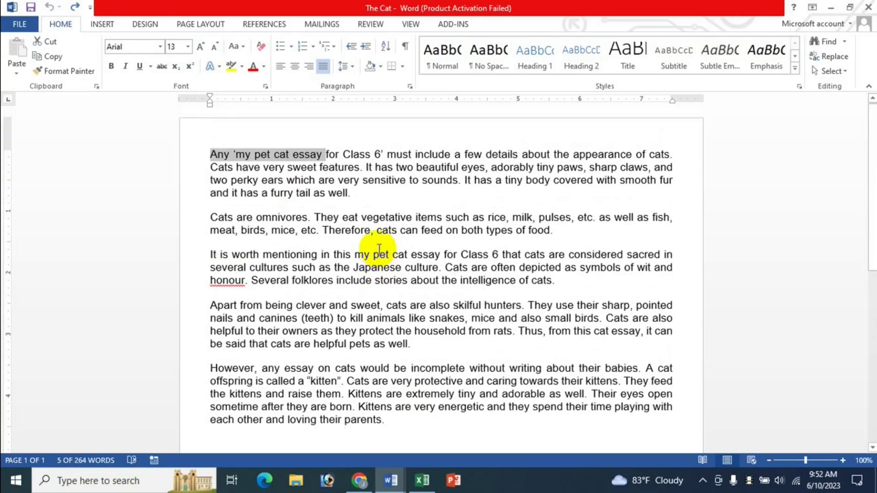
{"action": "left_click", "coordinate": [365, 202]}
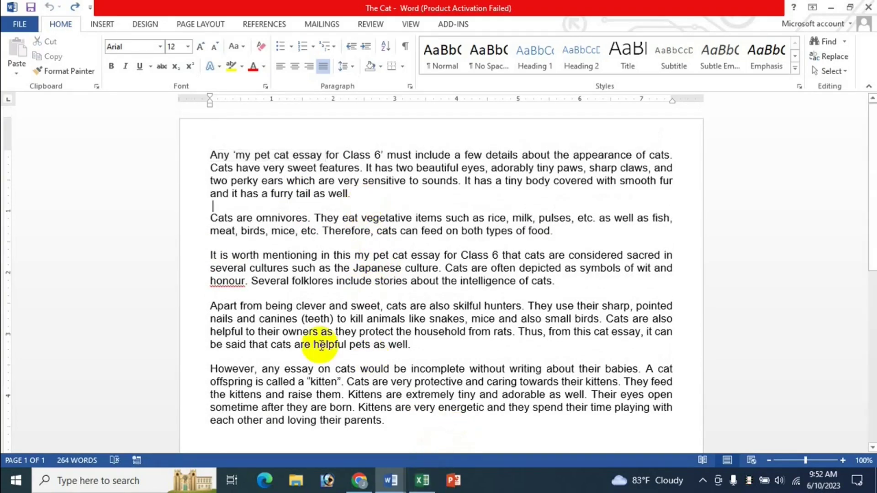
{"action": "left_click", "coordinate": [423, 480]}
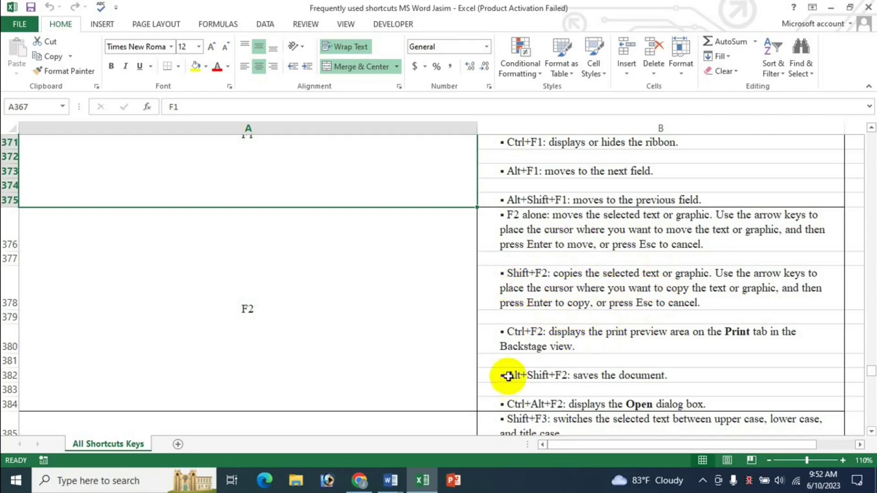
Step: In The Cat essay, copy the opening lines above the last paragraph with Shift+F2
{"action": "left_click", "coordinate": [395, 487]}
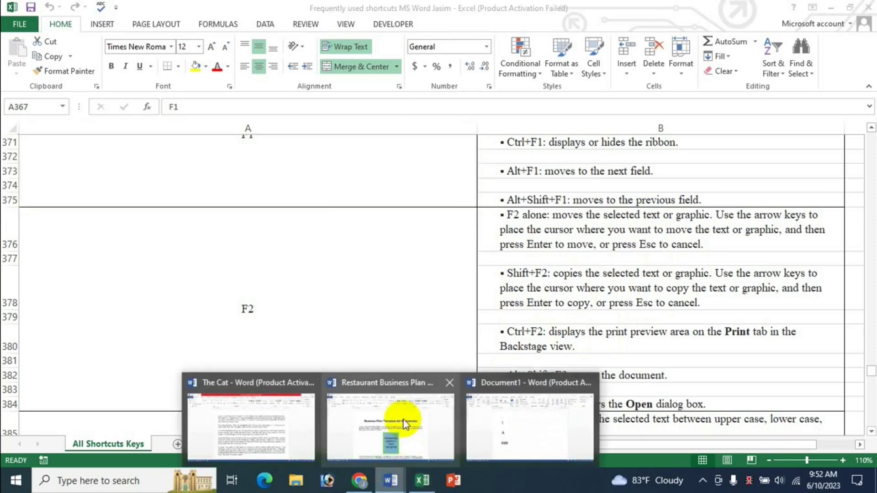
{"action": "left_click", "coordinate": [284, 407]}
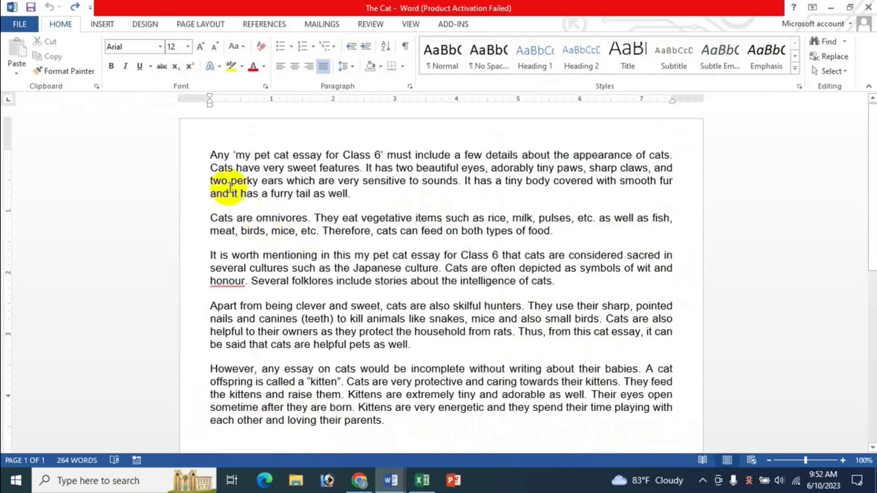
{"action": "left_click_drag", "start_coordinate": [208, 156], "coordinate": [731, 192]}
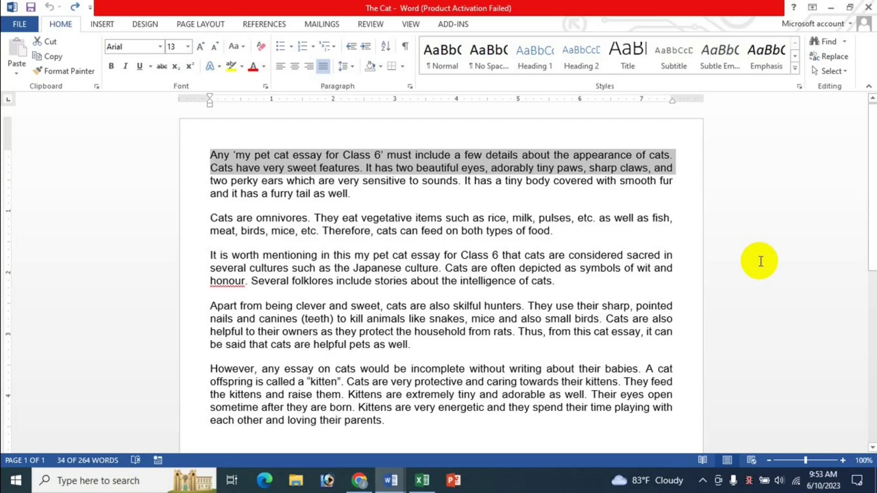
{"action": "key", "text": "shift+F2"}
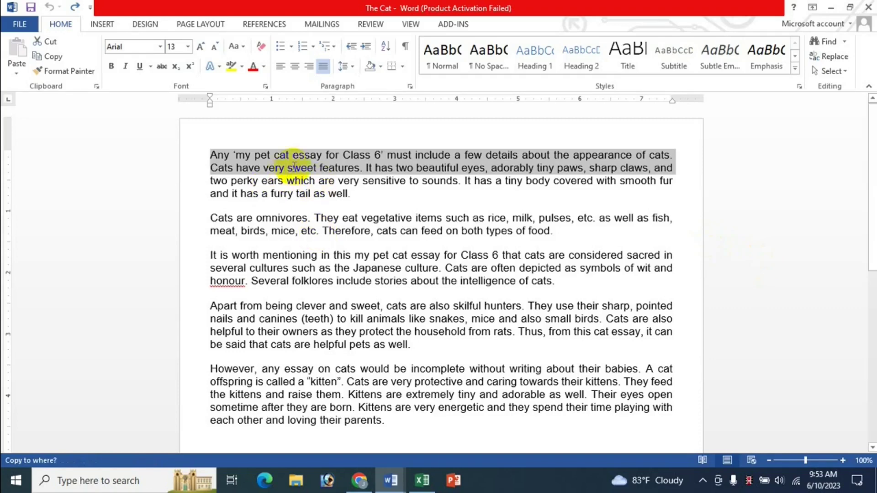
{"action": "scroll", "coordinate": [397, 436], "scroll_direction": "down", "scroll_amount": 1}
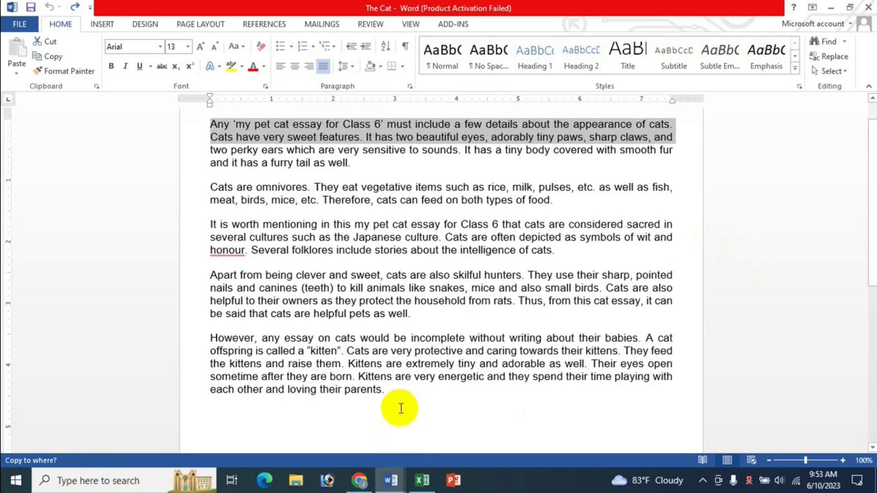
{"action": "left_click", "coordinate": [278, 326]}
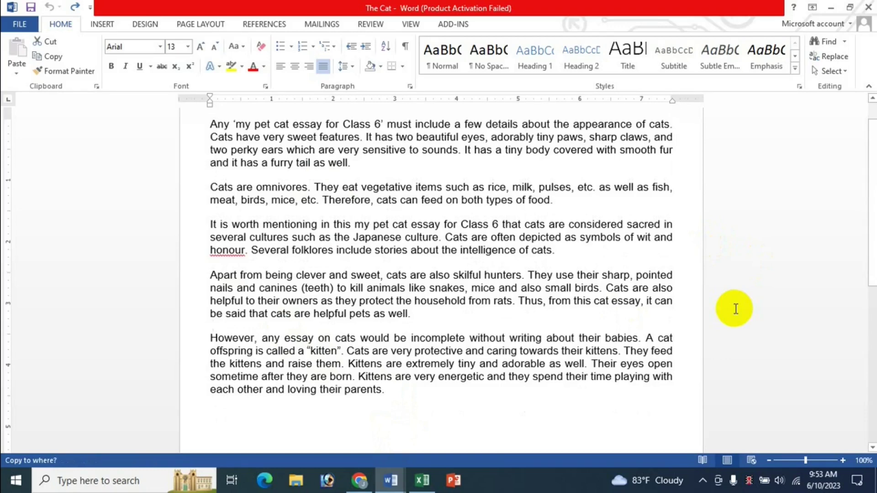
{"action": "key", "text": "Return"}
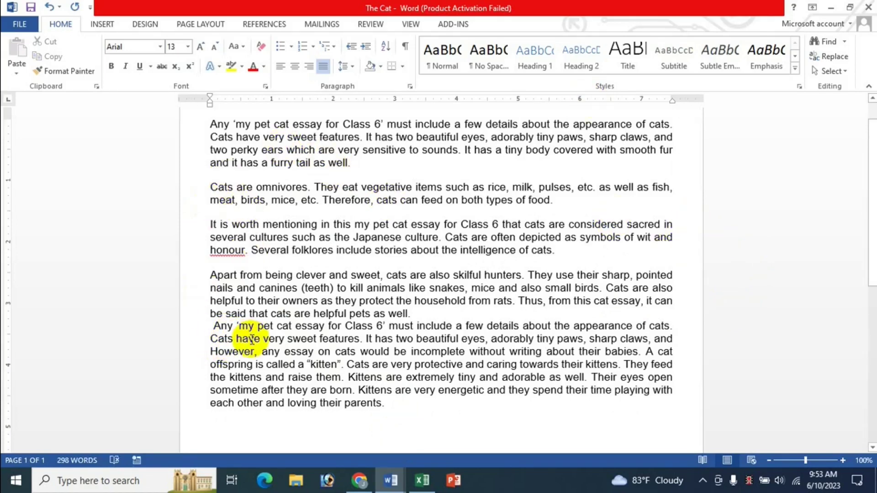
Step: Copy the 'Cats are omnivores' line after 'parents.', then undo both copies
{"action": "left_click", "coordinate": [216, 190]}
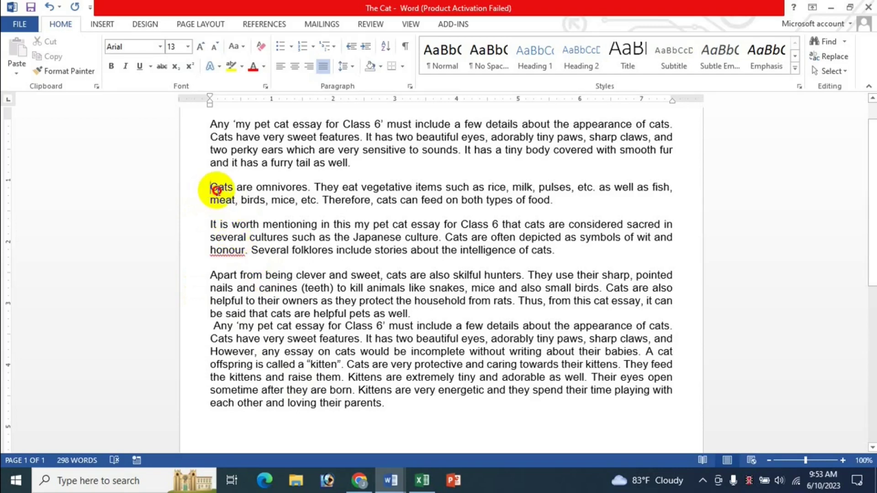
{"action": "left_click_drag", "start_coordinate": [217, 190], "coordinate": [670, 191]}
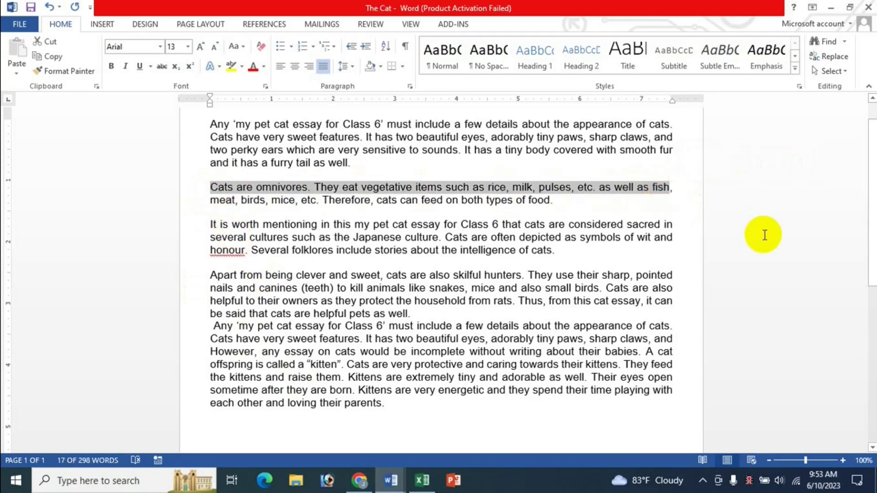
{"action": "key", "text": "shift+F2"}
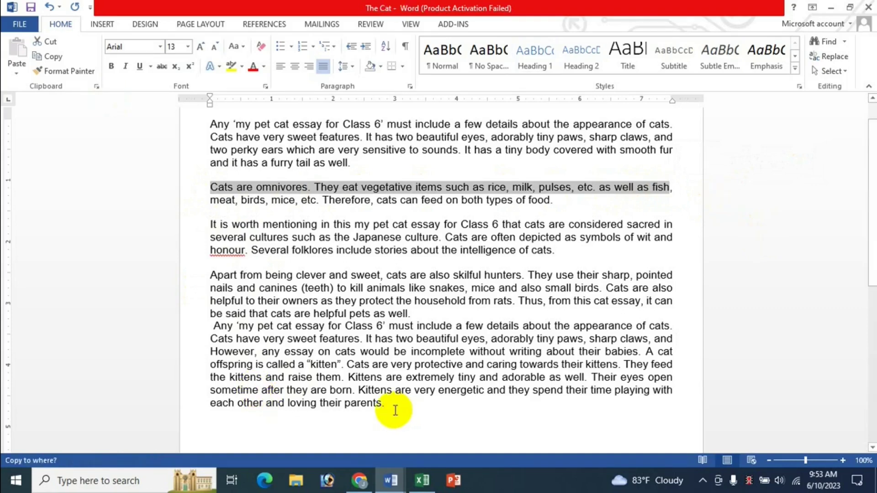
{"action": "left_click", "coordinate": [396, 409]}
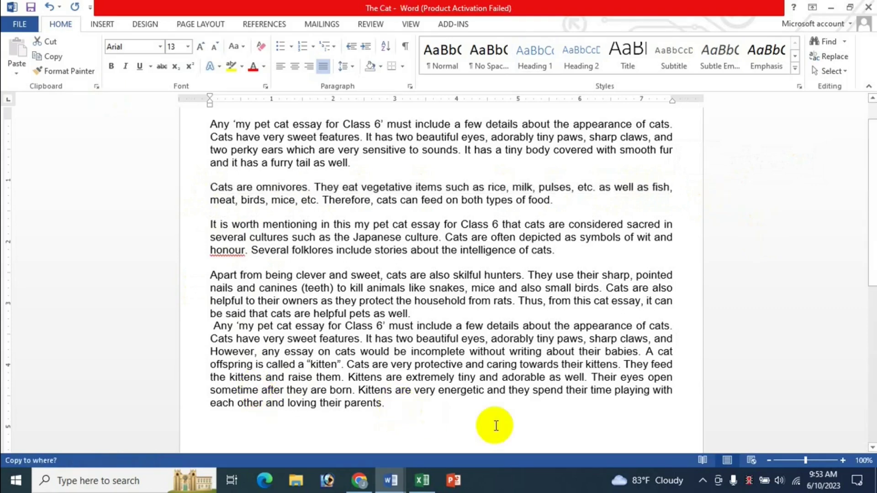
{"action": "key", "text": "Return"}
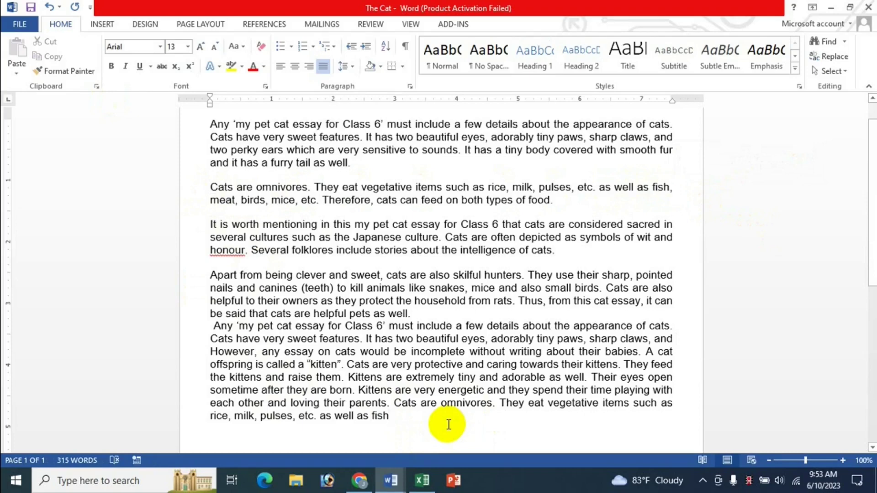
{"action": "key", "text": "ctrl+z"}
{"action": "key", "text": "ctrl+z"}
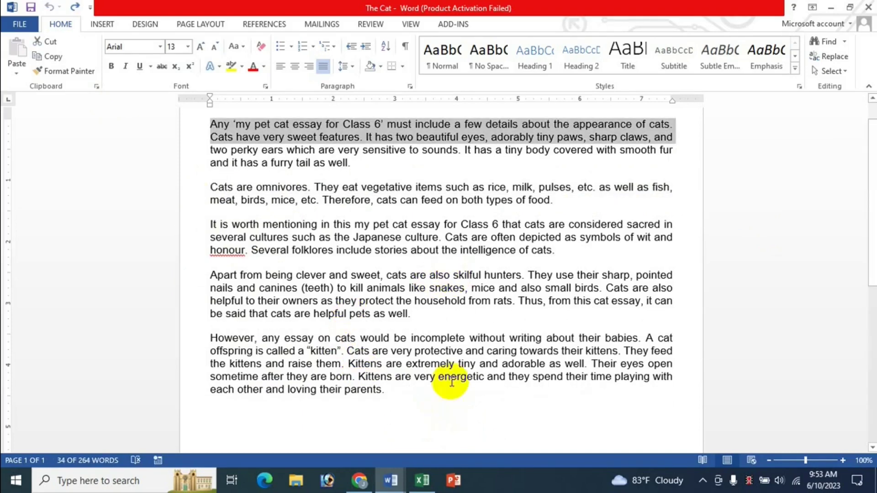
{"action": "left_click", "coordinate": [422, 480]}
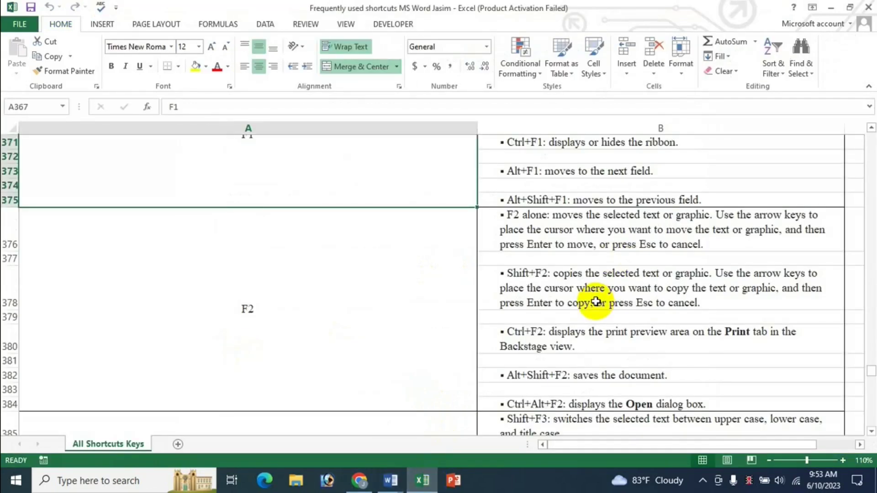
Step: Scroll down to show the Ctrl+F2, Alt+Shift+F2 and Ctrl+Alt+F2 shortcut entries
{"action": "scroll", "coordinate": [644, 297], "scroll_direction": "down", "scroll_amount": 1}
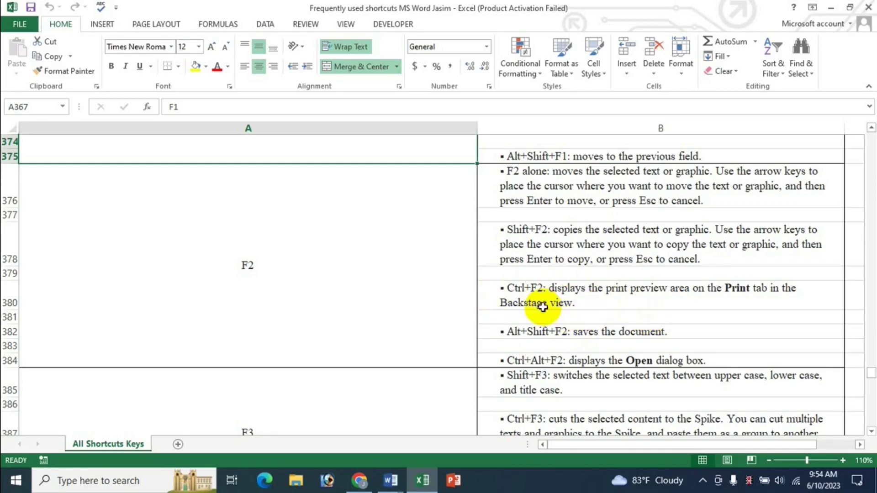
Step: Show the one-page print preview of The Cat essay, then go back to editing
{"action": "left_click", "coordinate": [391, 481]}
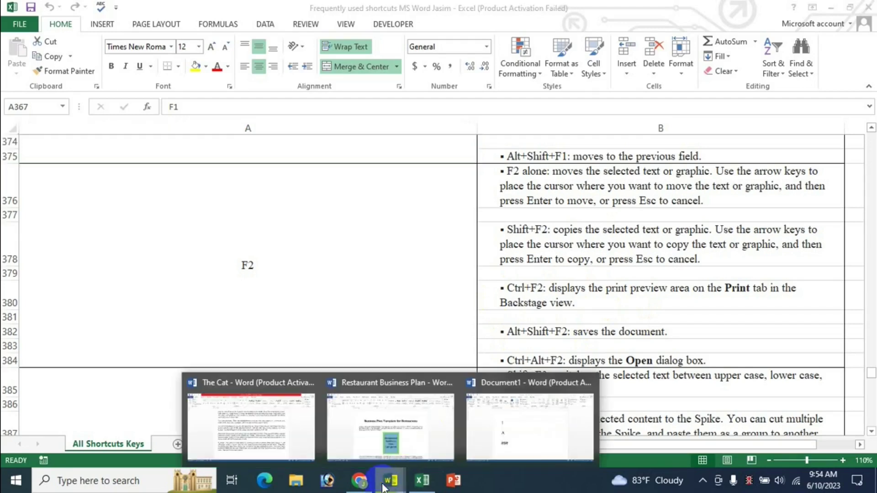
{"action": "left_click", "coordinate": [278, 424]}
{"action": "left_click", "coordinate": [390, 250]}
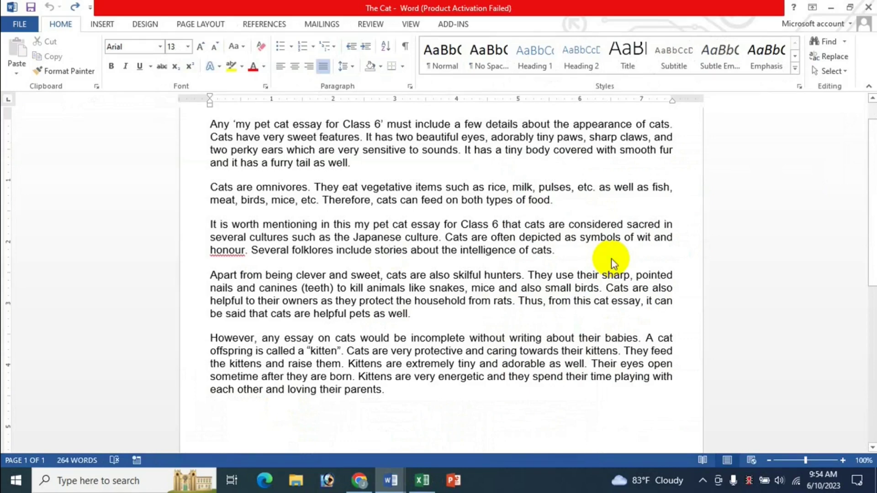
{"action": "key", "text": "ctrl+p"}
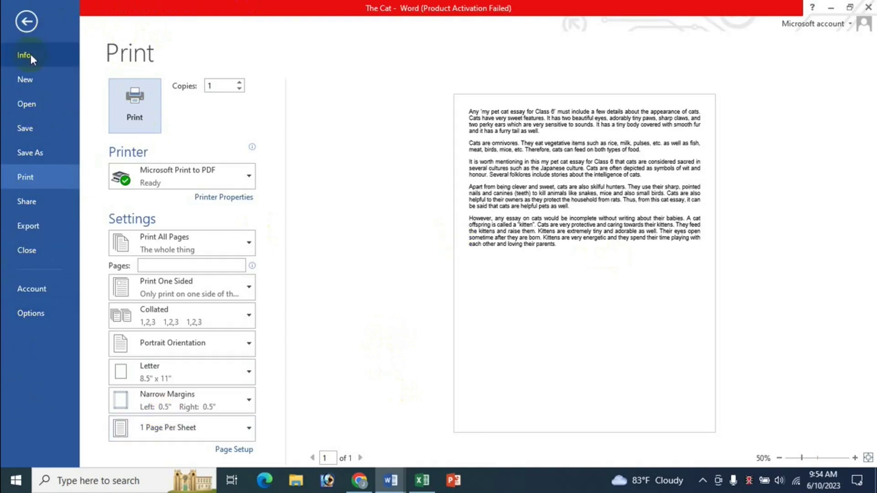
{"action": "left_click", "coordinate": [26, 22]}
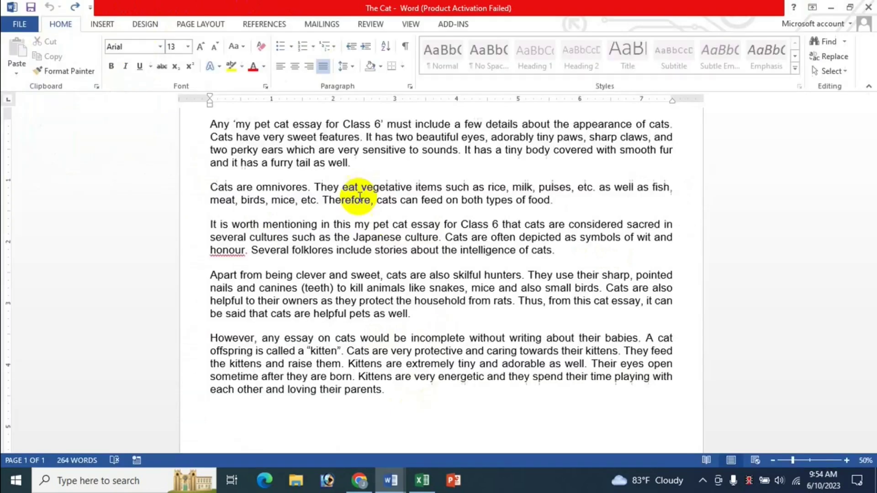
{"action": "left_click", "coordinate": [422, 481]}
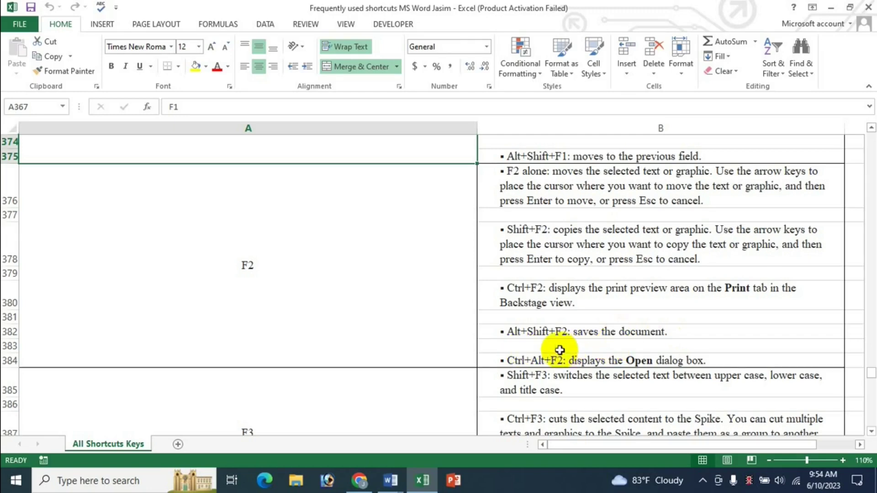
Step: Show the taskbar thumbnails of the three open Word windows
{"action": "left_click", "coordinate": [388, 482]}
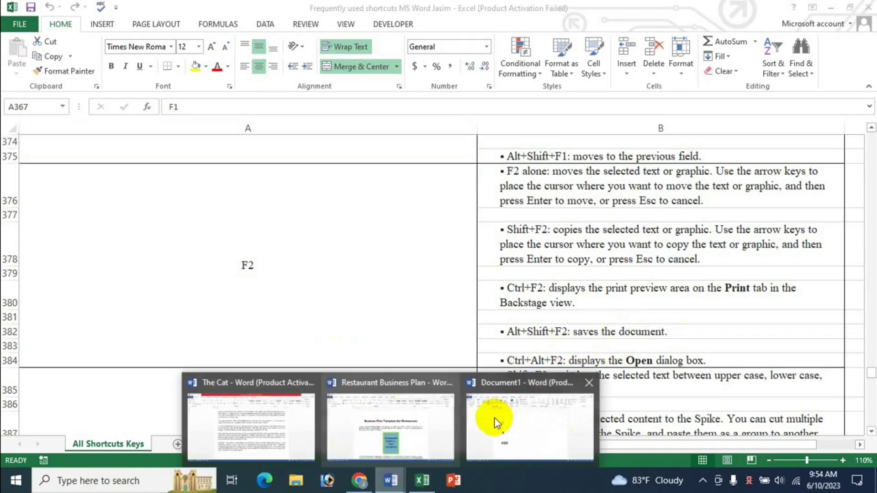
Step: Open the Save As page for Document1, then close it without saving
{"action": "left_click", "coordinate": [519, 418]}
{"action": "left_click", "coordinate": [342, 249]}
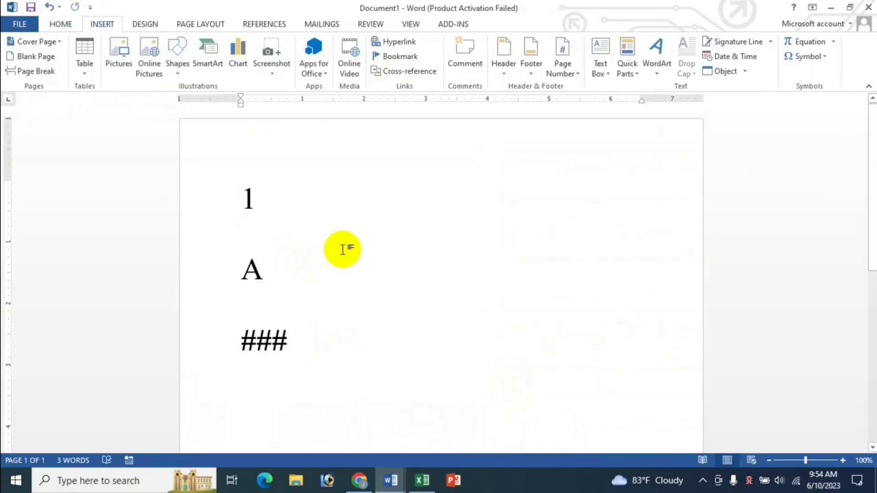
{"action": "key", "text": "ctrl+s"}
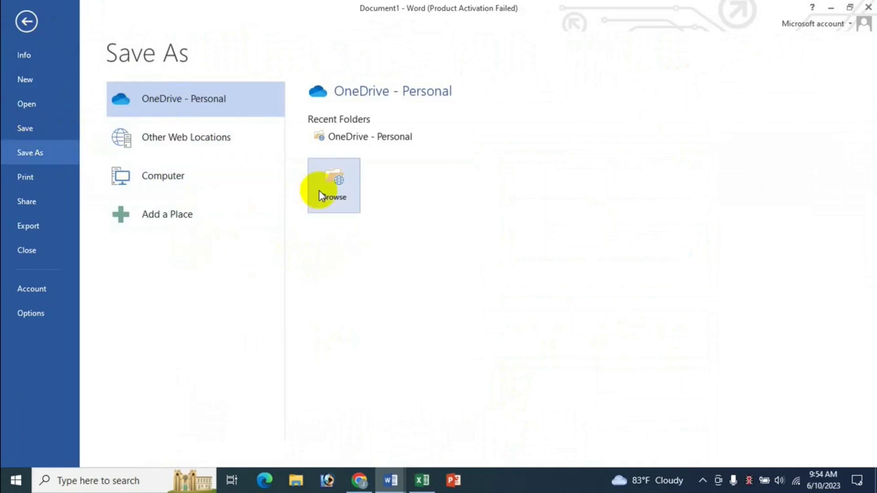
{"action": "left_click", "coordinate": [20, 21]}
{"action": "left_click", "coordinate": [421, 480]}
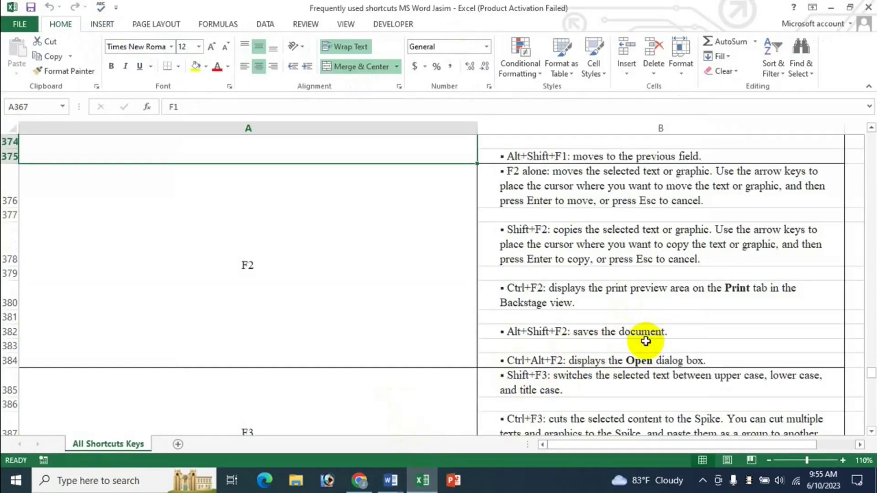
Step: Bring up the Open dialog over Document1 with Ctrl+F12, cancel it, and return to Excel
{"action": "scroll", "coordinate": [660, 335], "scroll_direction": "down", "scroll_amount": 1}
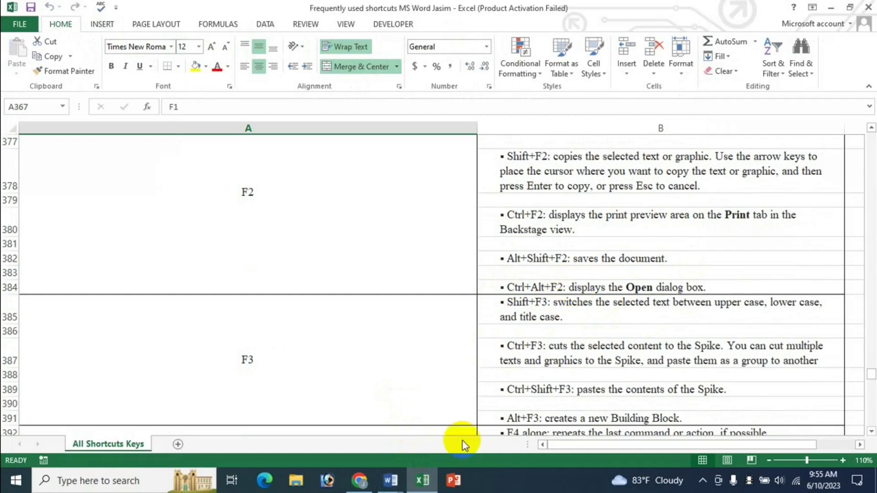
{"action": "left_click", "coordinate": [392, 480]}
{"action": "left_click", "coordinate": [502, 411]}
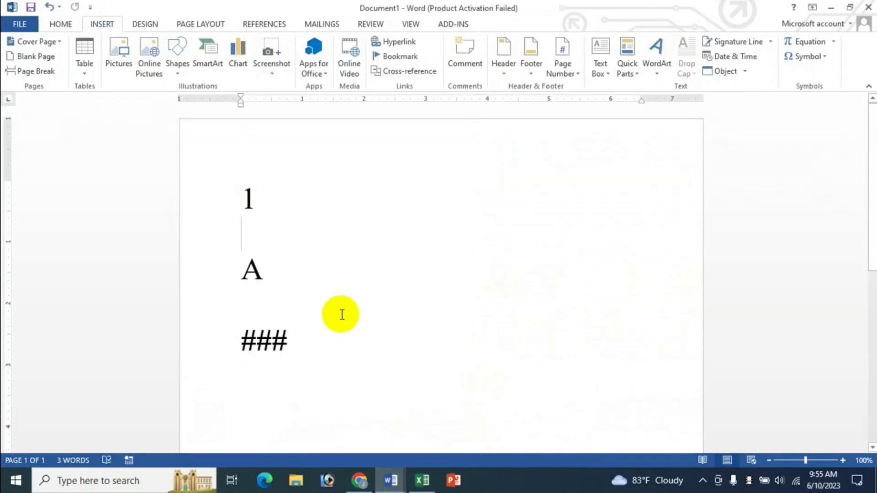
{"action": "key", "text": "ctrl+F12"}
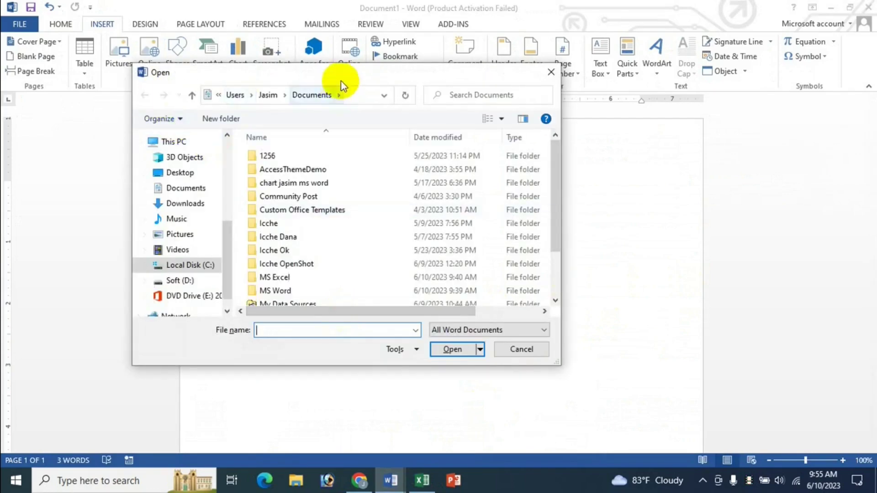
{"action": "left_click_drag", "start_coordinate": [341, 80], "coordinate": [397, 110]}
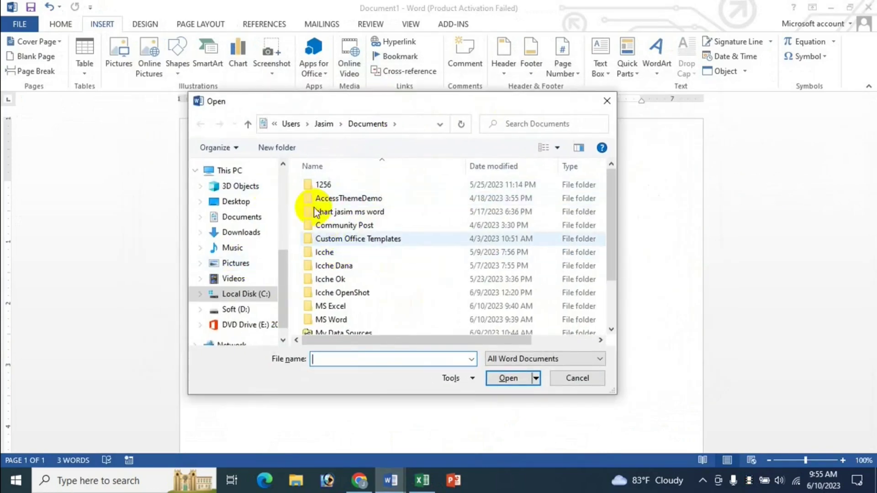
{"action": "left_click", "coordinate": [594, 378]}
{"action": "left_click", "coordinate": [427, 488]}
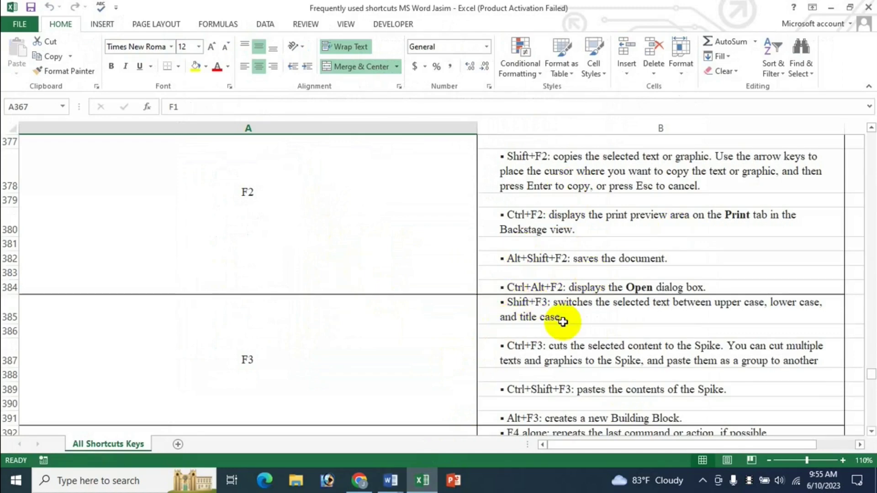
Step: Scroll the Excel reference sheet down to the F3 and F4 shortcut entries
{"action": "scroll", "coordinate": [562, 327], "scroll_direction": "down", "scroll_amount": 2}
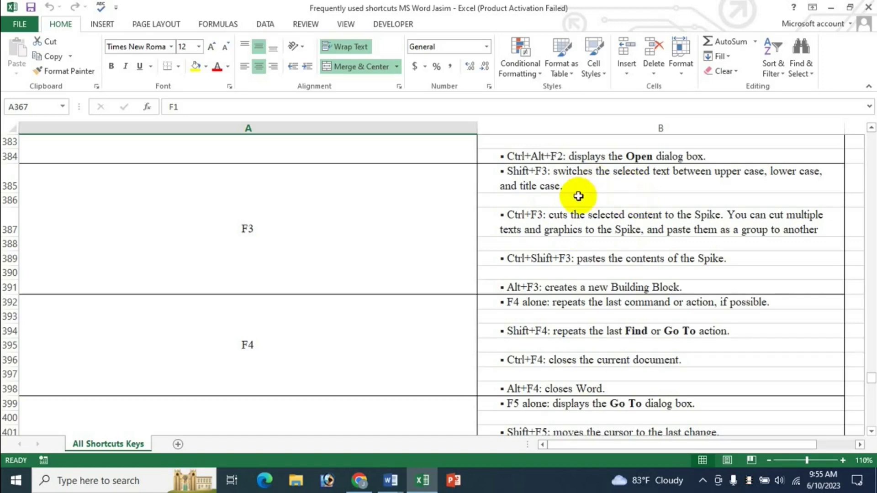
Step: Select the cat essay's all-capitals third paragraph and cycle its case through lowercase and sentence case with Shift+F3
{"action": "mouse_move", "coordinate": [397, 471]}
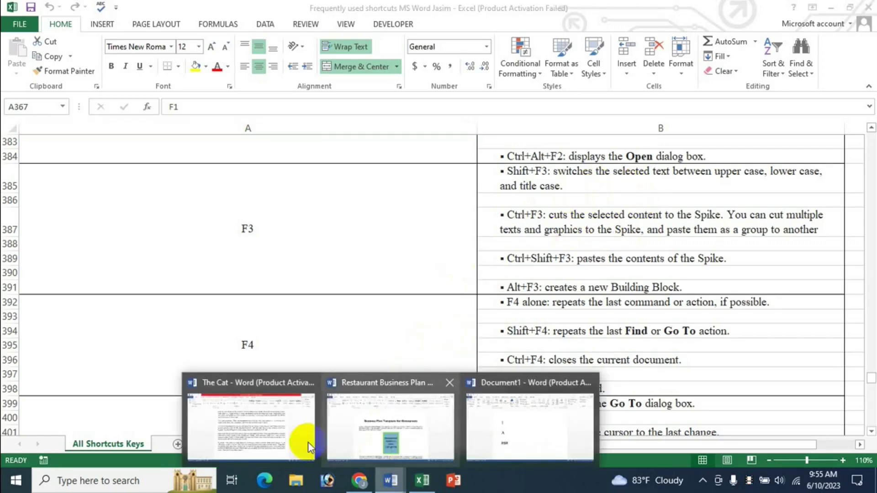
{"action": "left_click", "coordinate": [246, 411]}
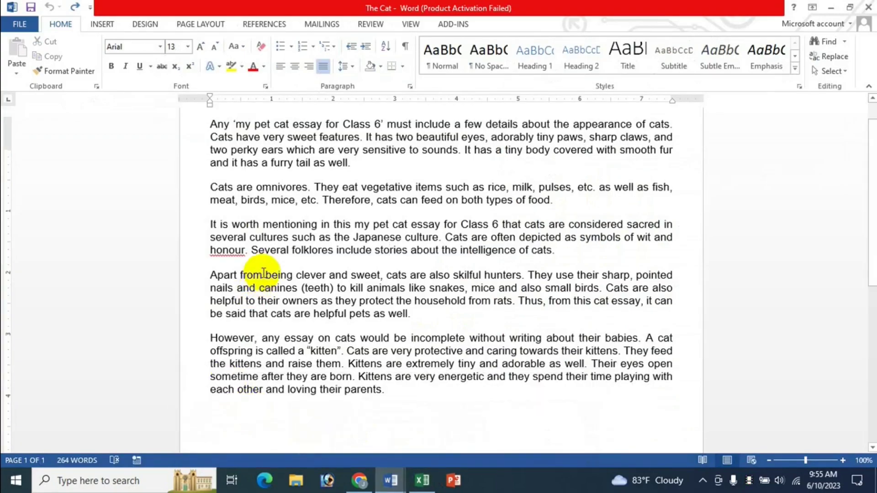
{"action": "scroll", "coordinate": [260, 277], "scroll_direction": "up", "scroll_amount": 2}
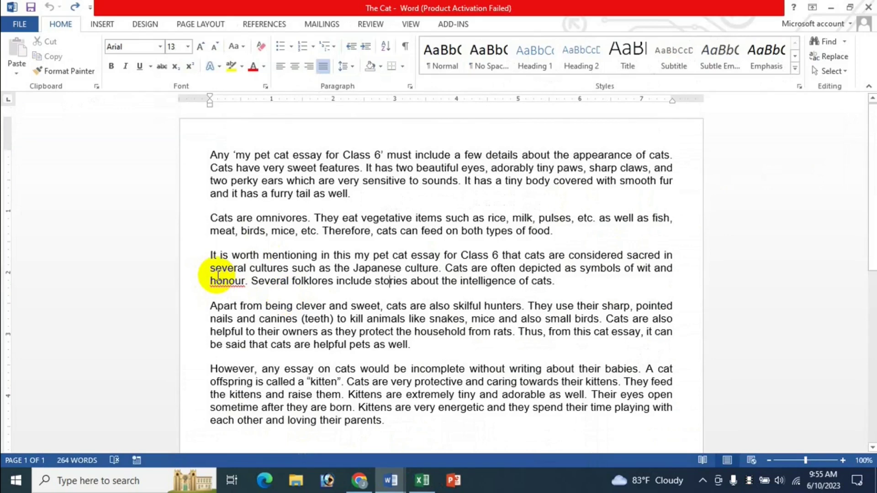
{"action": "left_click_drag", "start_coordinate": [211, 254], "coordinate": [552, 281]}
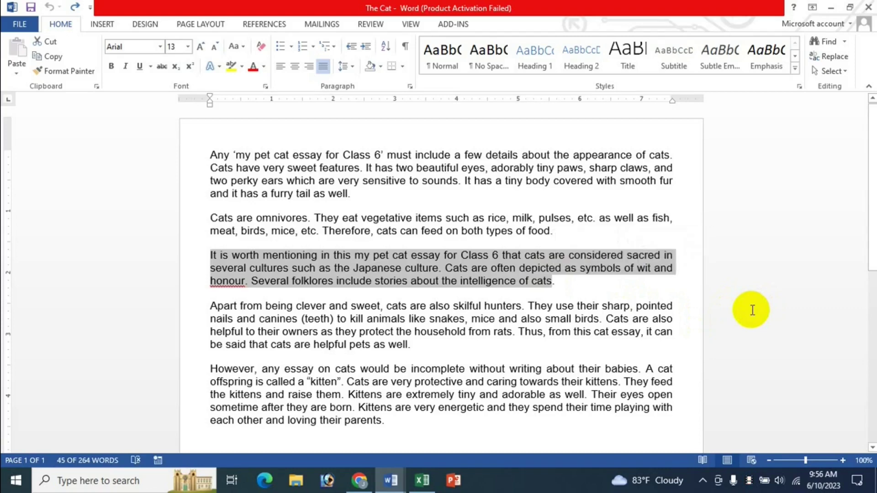
{"action": "key", "text": "shift+F3"}
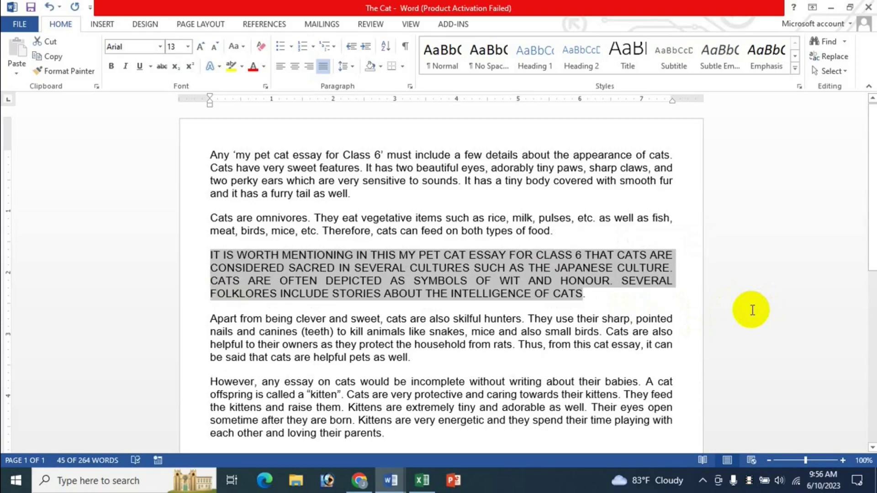
{"action": "key", "text": "shift+F3"}
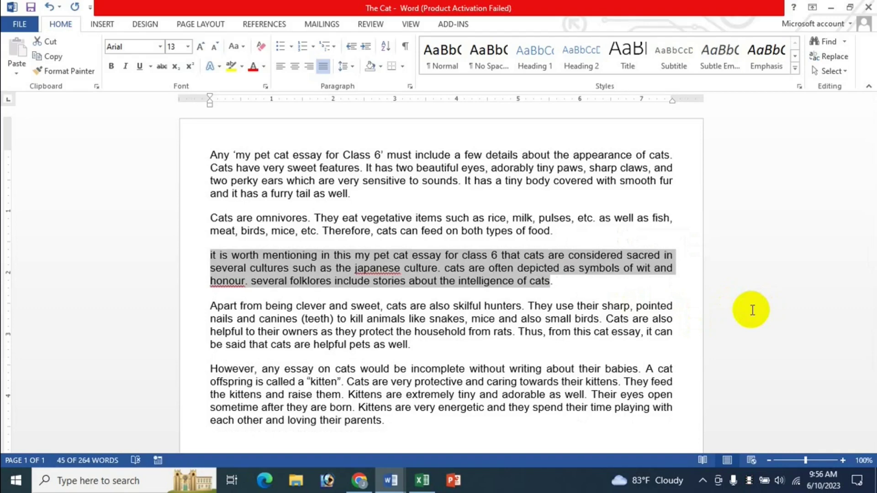
{"action": "key", "text": "shift+F3"}
{"action": "key", "text": "shift+F3"}
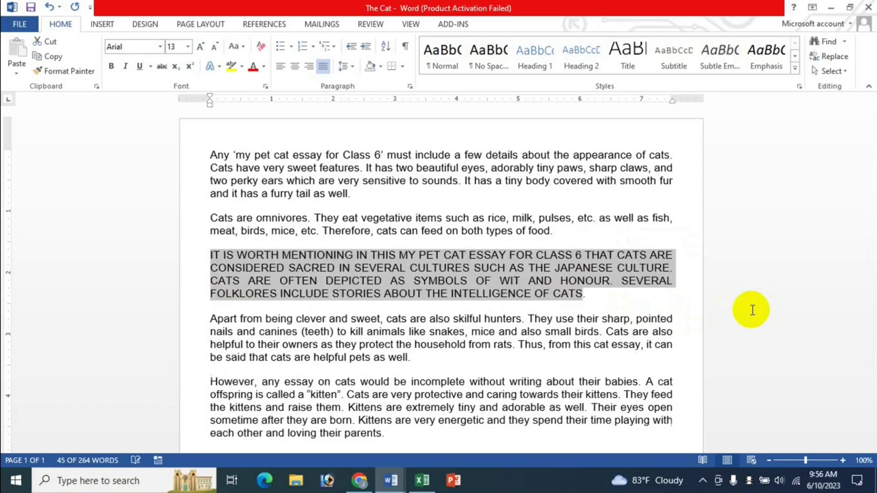
{"action": "key", "text": "shift+F3"}
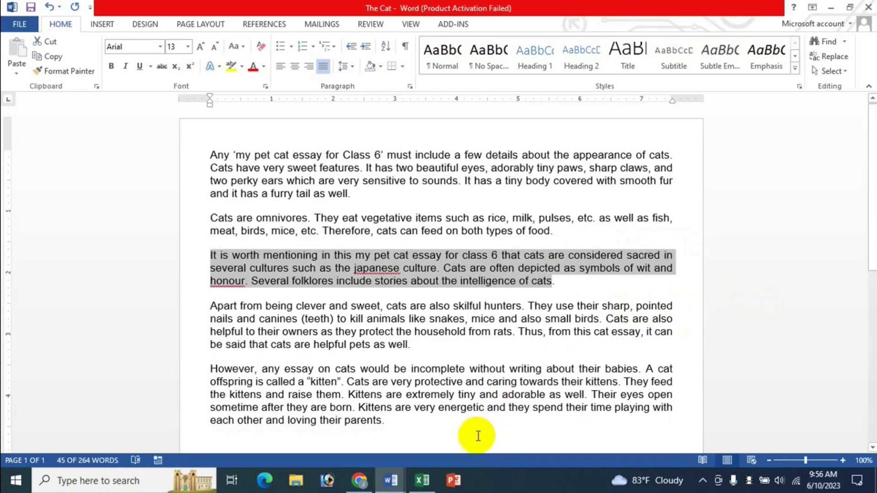
{"action": "left_click", "coordinate": [422, 481]}
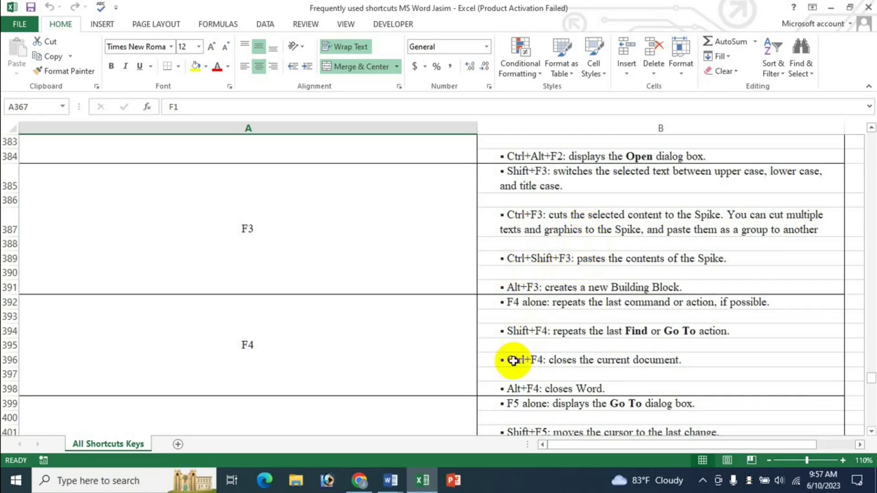
Step: Bring up The Cat essay and select the opening words 'Any ‘my pet'
{"action": "left_click", "coordinate": [393, 486]}
{"action": "left_click", "coordinate": [268, 409]}
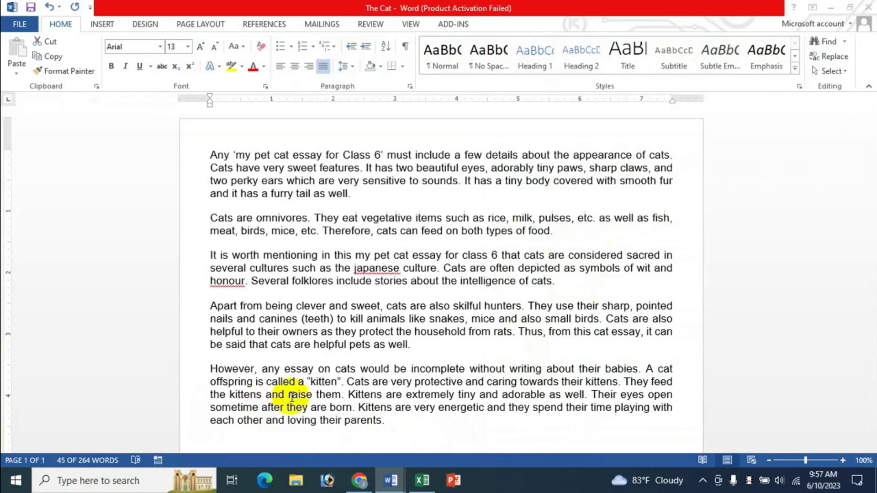
{"action": "left_click", "coordinate": [389, 330]}
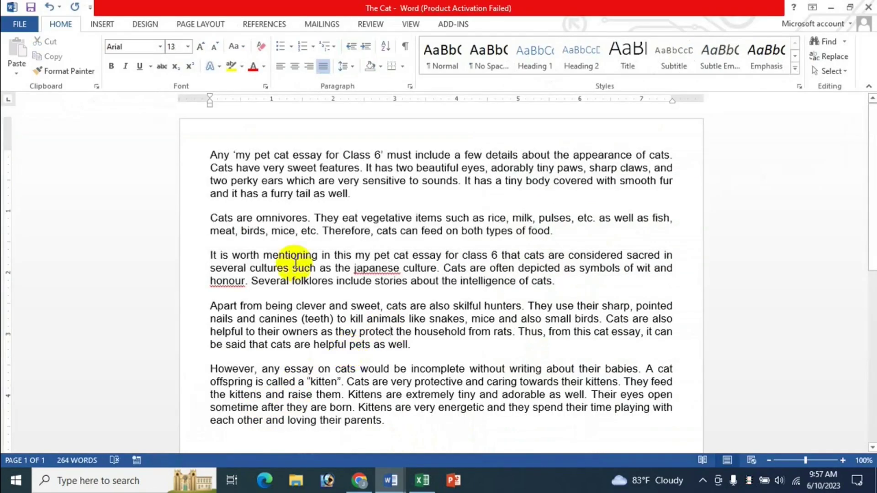
{"action": "left_click_drag", "start_coordinate": [212, 158], "coordinate": [274, 155]}
{"action": "left_click", "coordinate": [422, 481]}
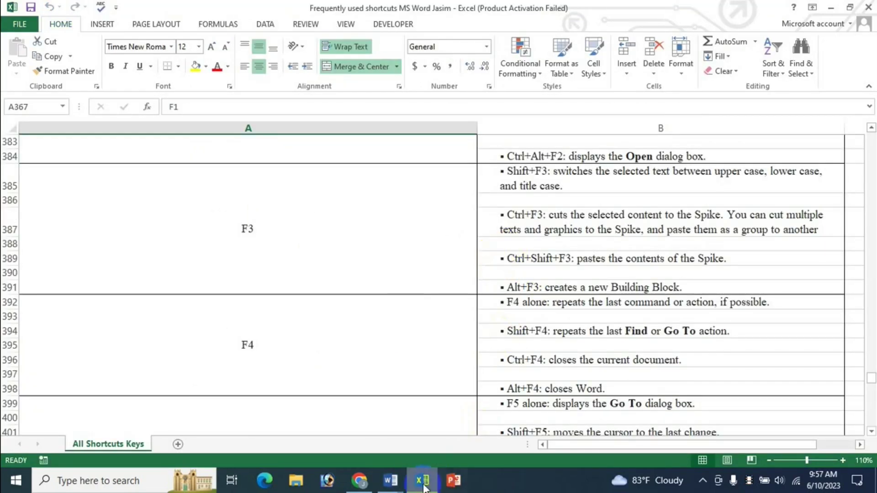
{"action": "left_click", "coordinate": [391, 481]}
{"action": "left_click", "coordinate": [283, 435]}
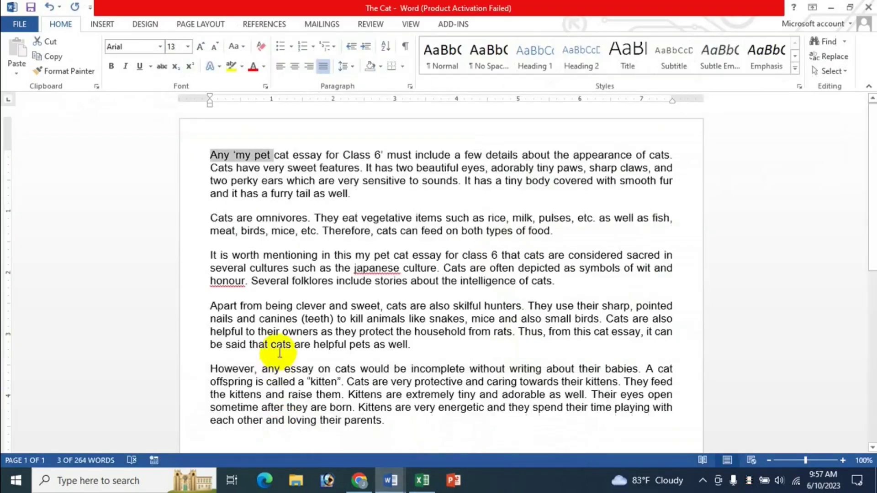
Step: Cut 'Any ‘my pet', 'tail as well.', 'about the intelligence of cats.' and the final sentence into the Spike
{"action": "key", "text": "Delete"}
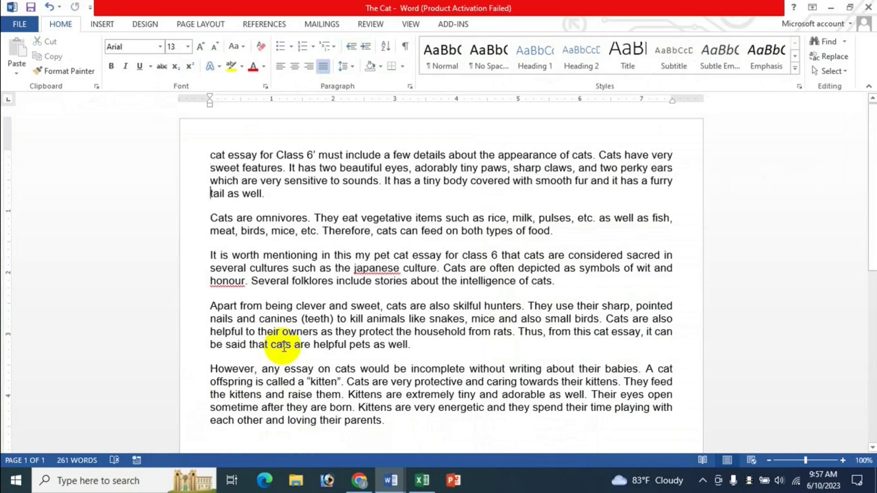
{"action": "key", "text": "shift+End"}
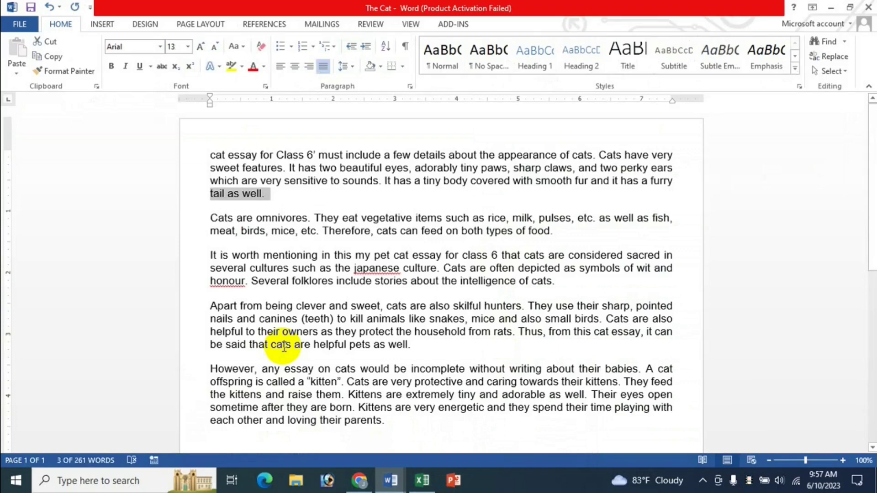
{"action": "key", "text": "Delete"}
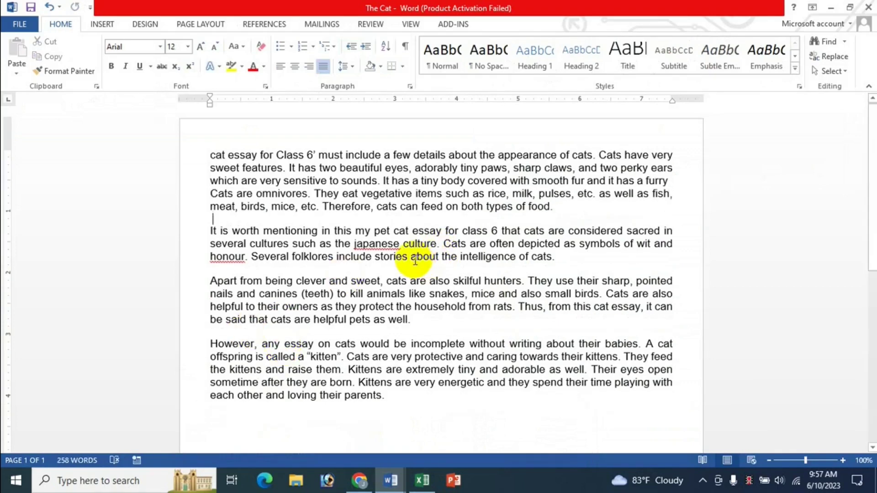
{"action": "left_click_drag", "start_coordinate": [410, 256], "coordinate": [584, 265]}
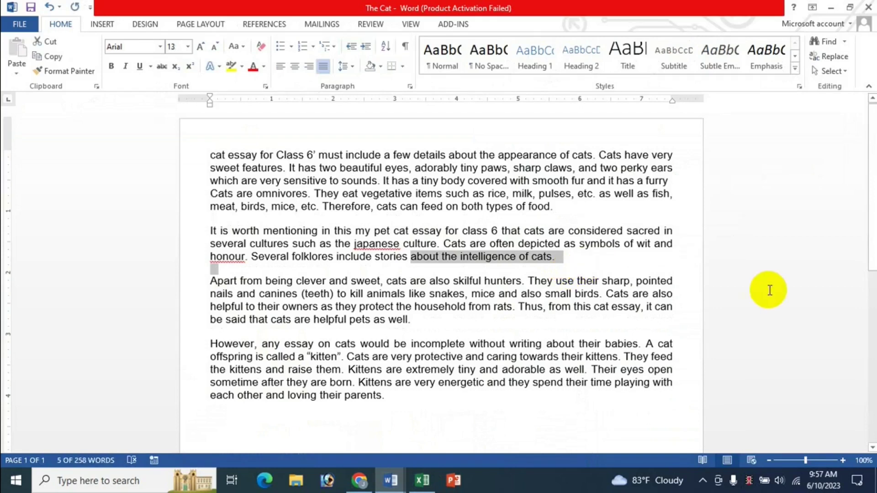
{"action": "key", "text": "Delete"}
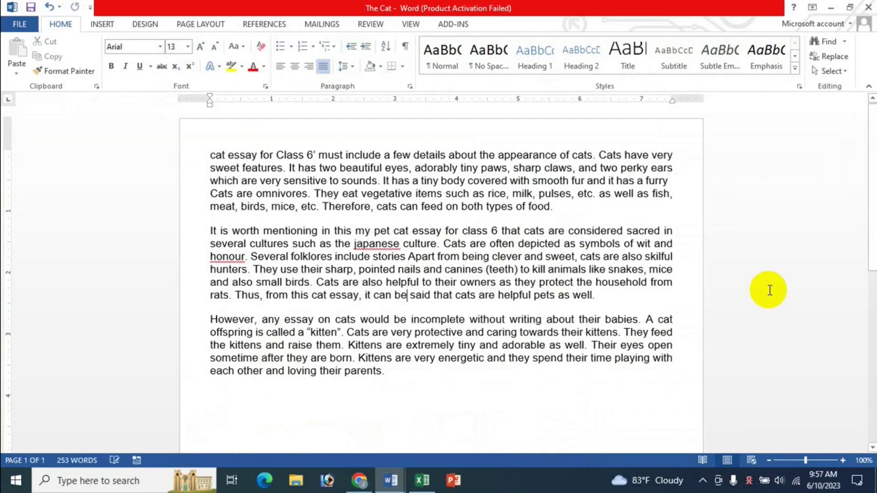
{"action": "key", "text": "shift+End"}
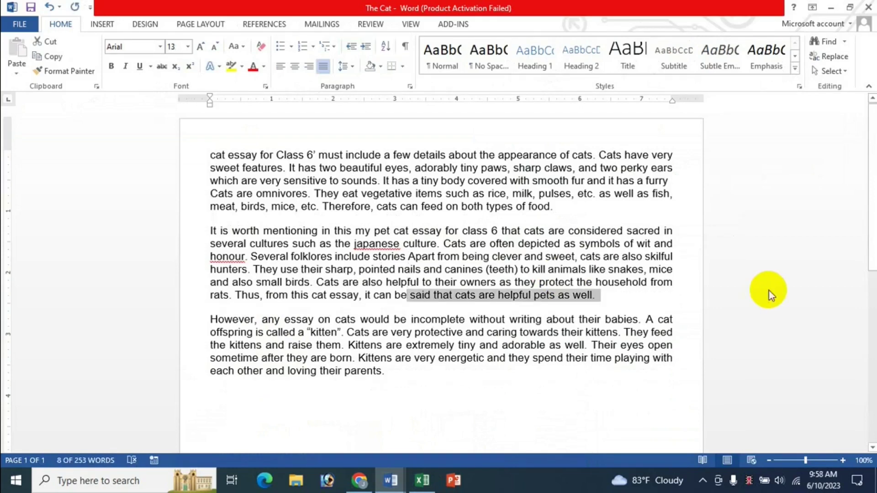
{"action": "key", "text": "Delete"}
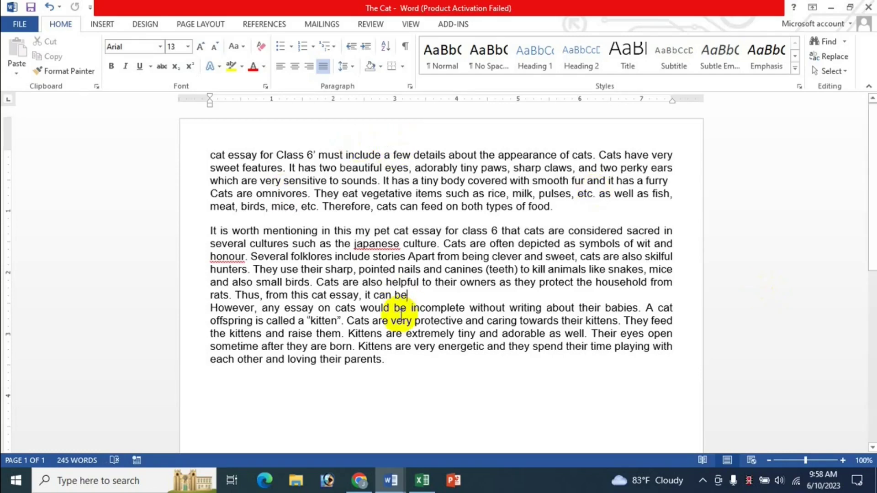
{"action": "left_click", "coordinate": [422, 480]}
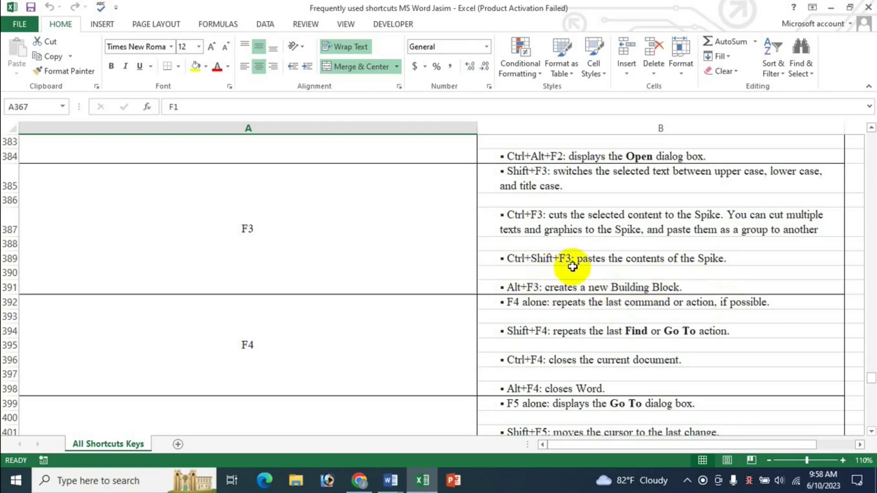
Step: Start a new line after 'parents.' and paste the four Spike snippets there
{"action": "left_click", "coordinate": [391, 480]}
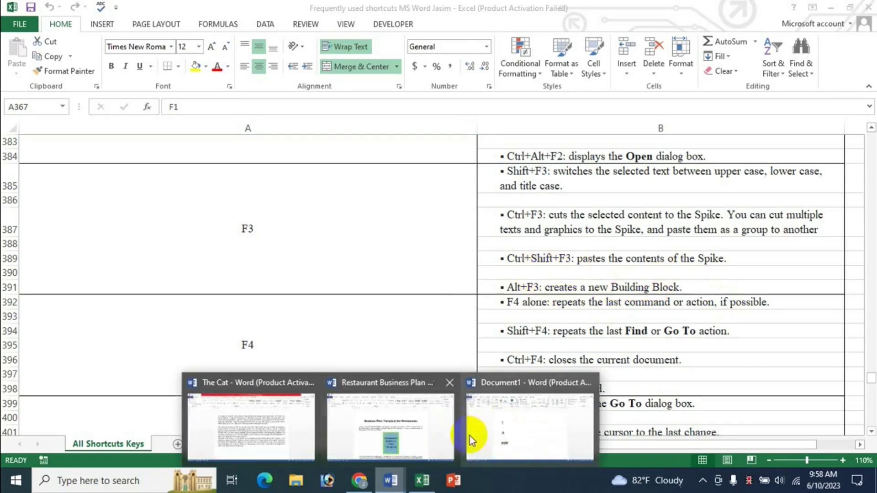
{"action": "left_click", "coordinate": [248, 418]}
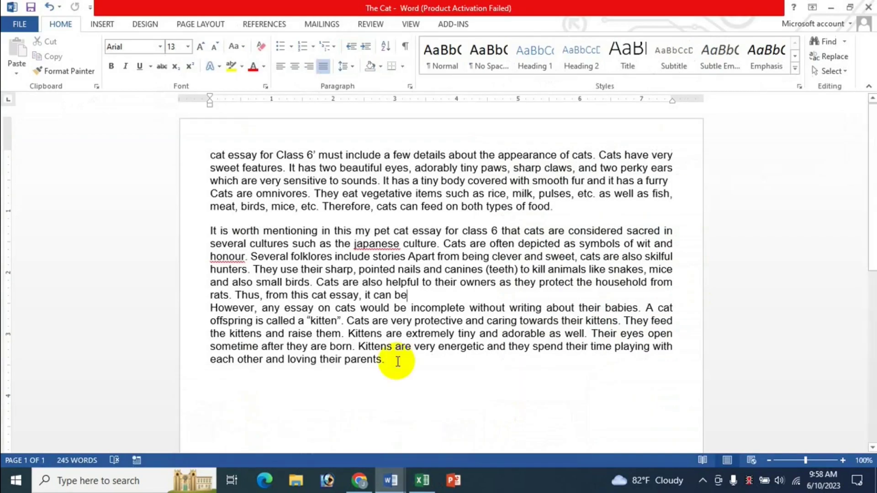
{"action": "left_click", "coordinate": [392, 365]}
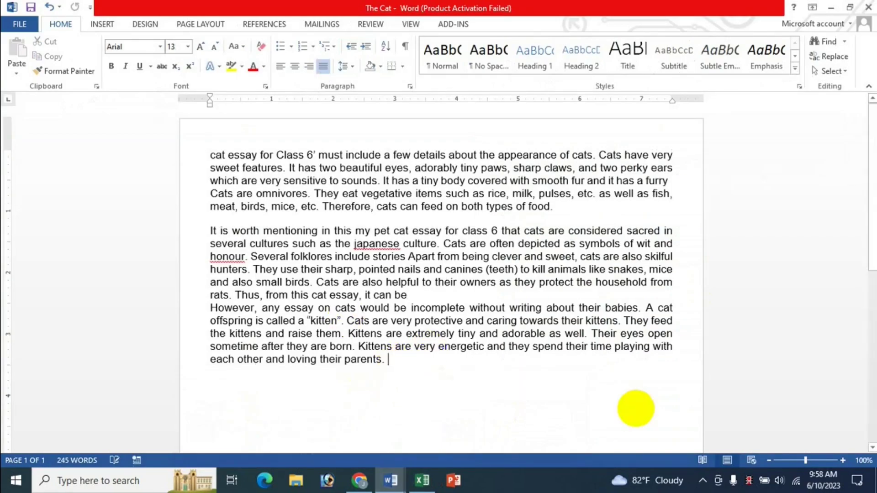
{"action": "key", "text": "Return"}
{"action": "scroll", "coordinate": [637, 407], "scroll_direction": "down", "scroll_amount": 1}
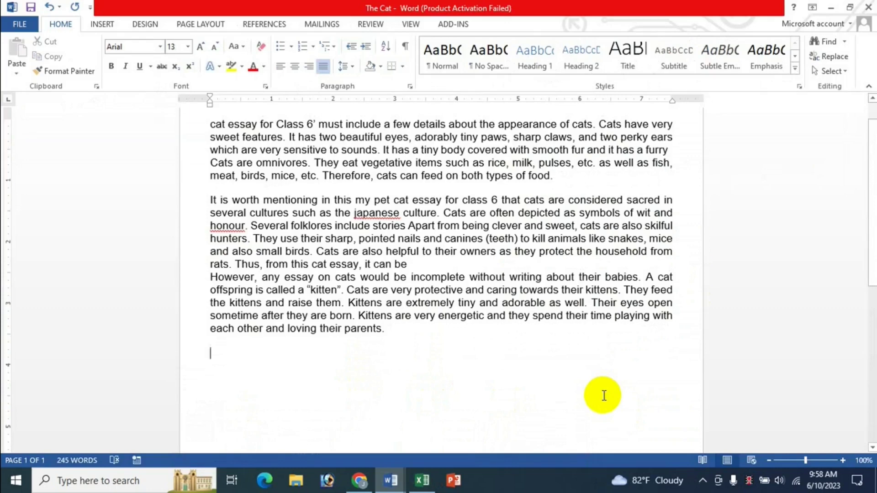
{"action": "type", "text": "Any ‘my pet tail as well.  about the intelligence of cats.   said that cats are helpful pets as well."}
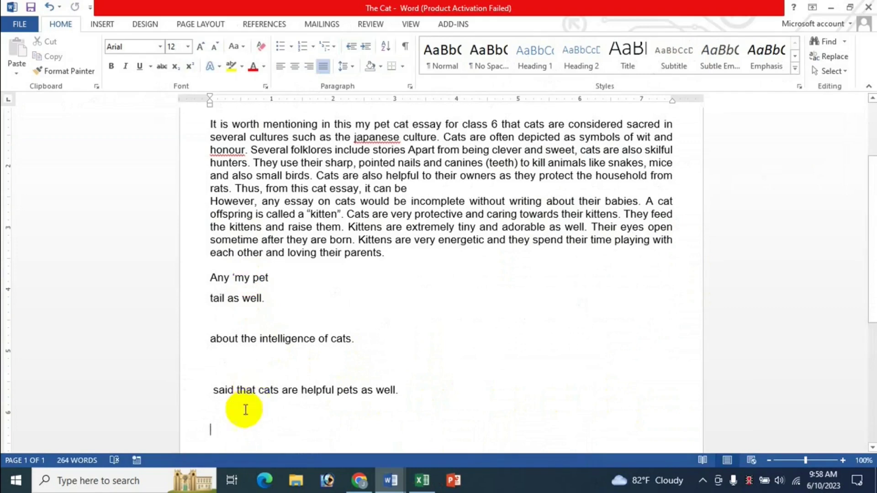
{"action": "left_click_drag", "start_coordinate": [211, 278], "coordinate": [401, 391]}
{"action": "left_click", "coordinate": [257, 321]}
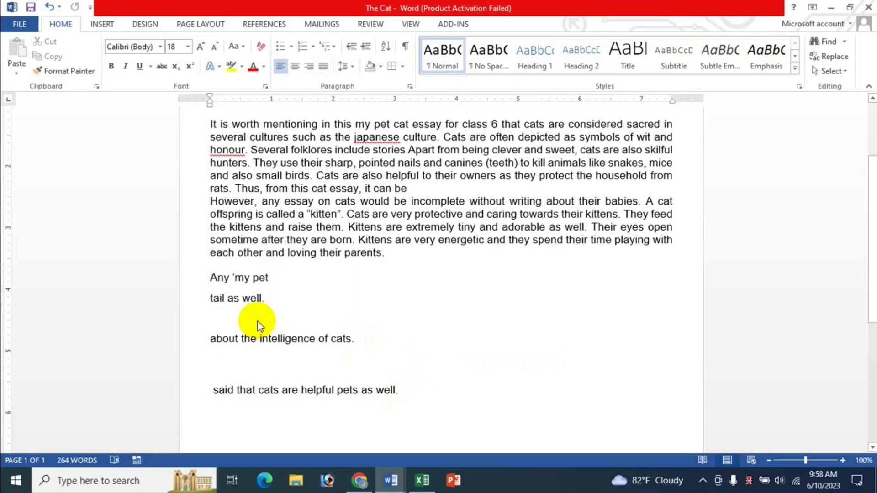
{"action": "left_click", "coordinate": [423, 480]}
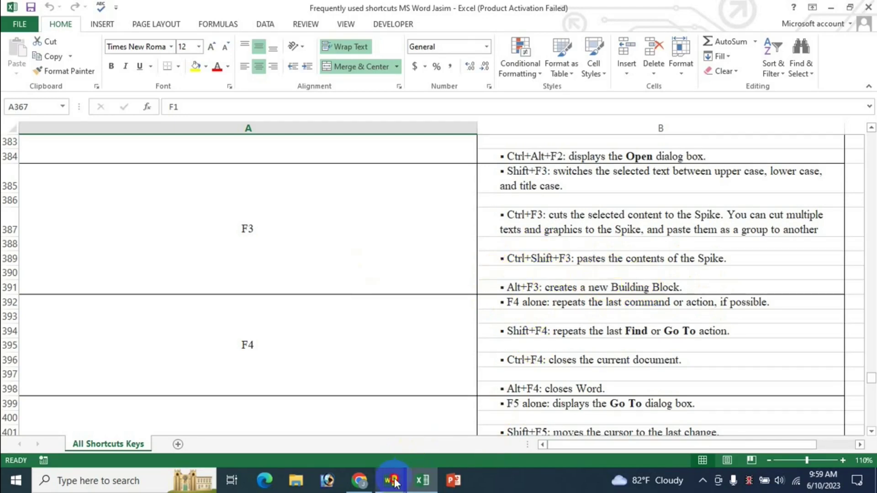
Step: Undo the Spike paste and cuts in The Cat essay, restoring 'Any ‘my pet' and the original text
{"action": "mouse_move", "coordinate": [390, 480]}
{"action": "left_click", "coordinate": [239, 421]}
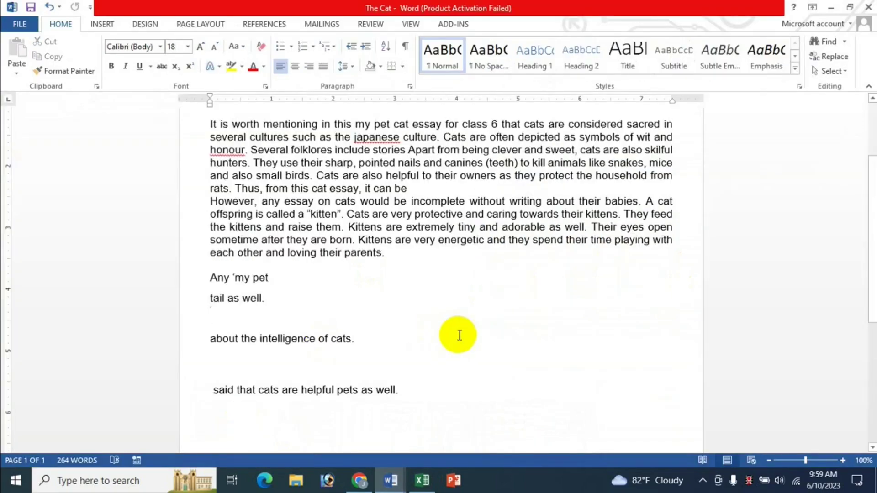
{"action": "key", "text": "ctrl+z"}
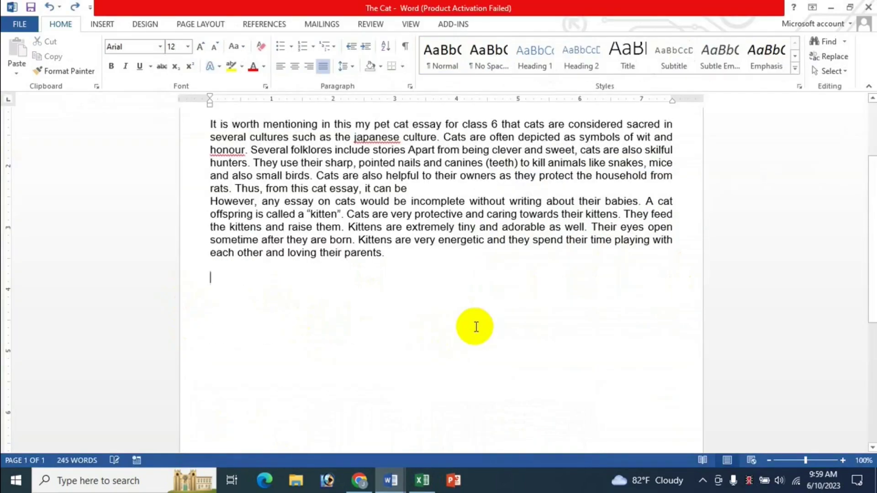
{"action": "key", "text": "ctrl+z"}
{"action": "key", "text": "ctrl+z"}
{"action": "key", "text": "ctrl+z"}
{"action": "key", "text": "ctrl+z"}
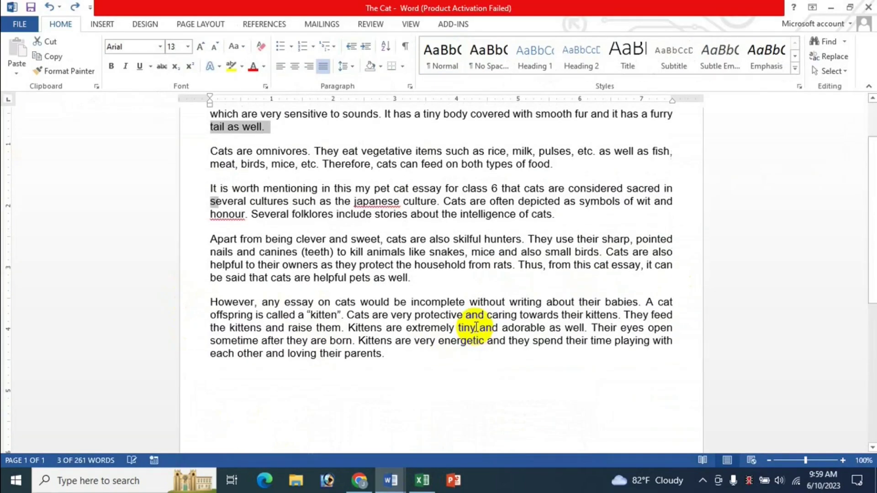
{"action": "key", "text": "ctrl+z"}
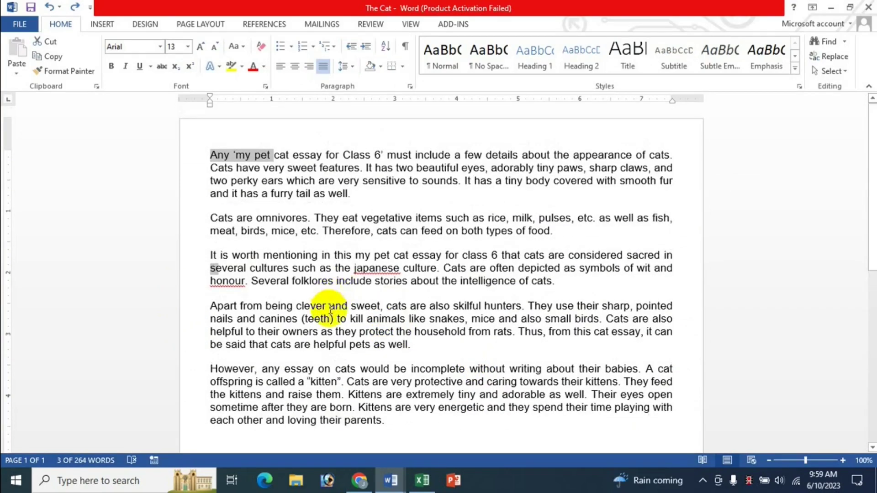
{"action": "left_click", "coordinate": [354, 276]}
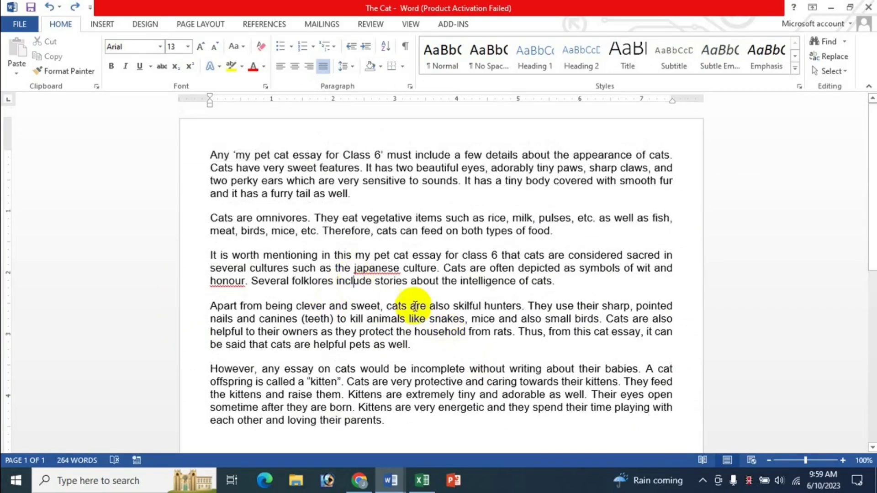
Step: Place the insertion point between paragraphs, glance at the Excel sheet, then bring The Cat back
{"action": "scroll", "coordinate": [372, 326], "scroll_direction": "down", "scroll_amount": 3}
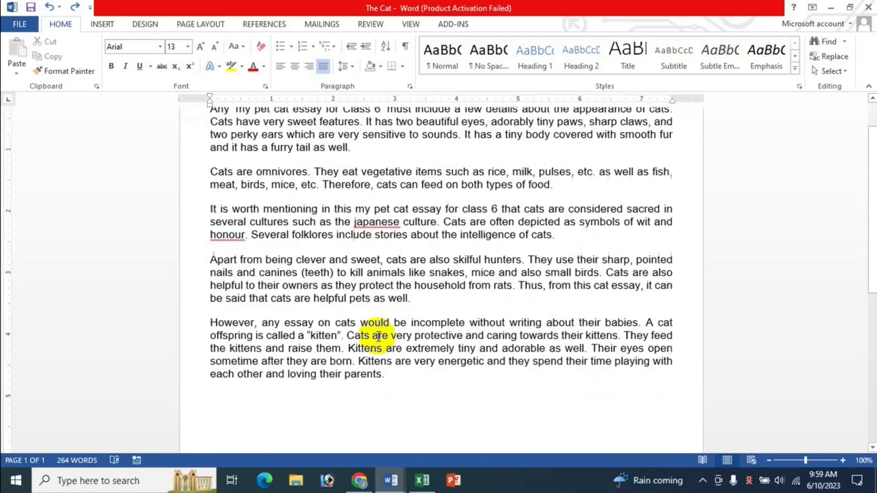
{"action": "left_click", "coordinate": [319, 233]}
{"action": "scroll", "coordinate": [533, 326], "scroll_direction": "up", "scroll_amount": 2}
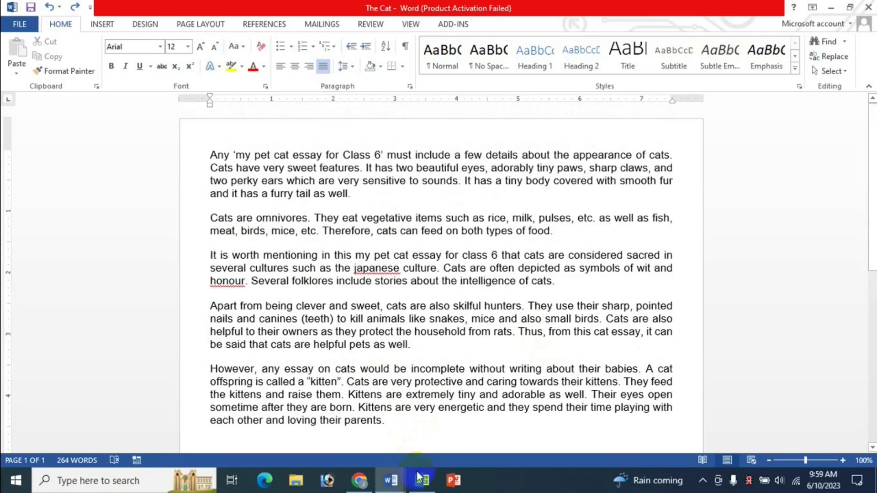
{"action": "left_click", "coordinate": [422, 480]}
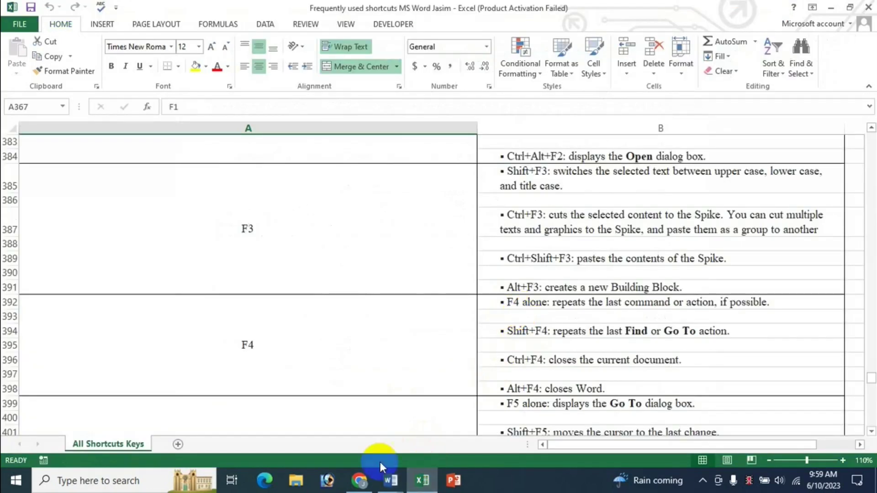
{"action": "left_click", "coordinate": [391, 484]}
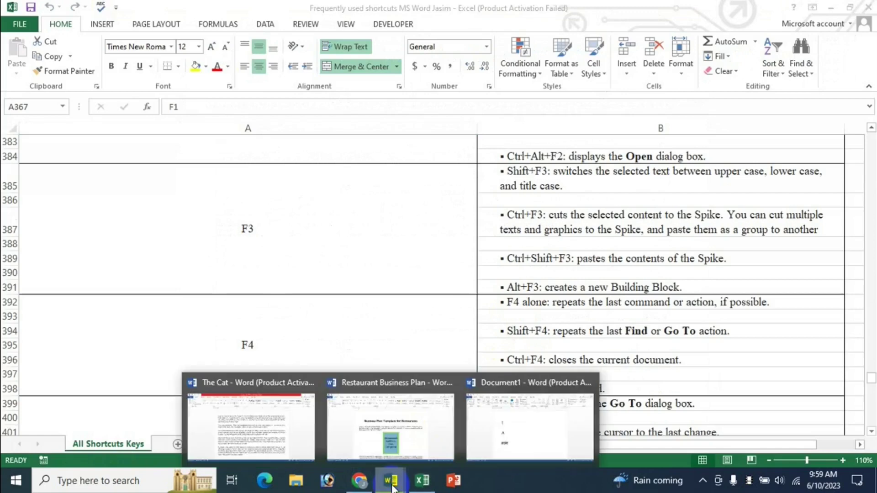
{"action": "left_click", "coordinate": [250, 427]}
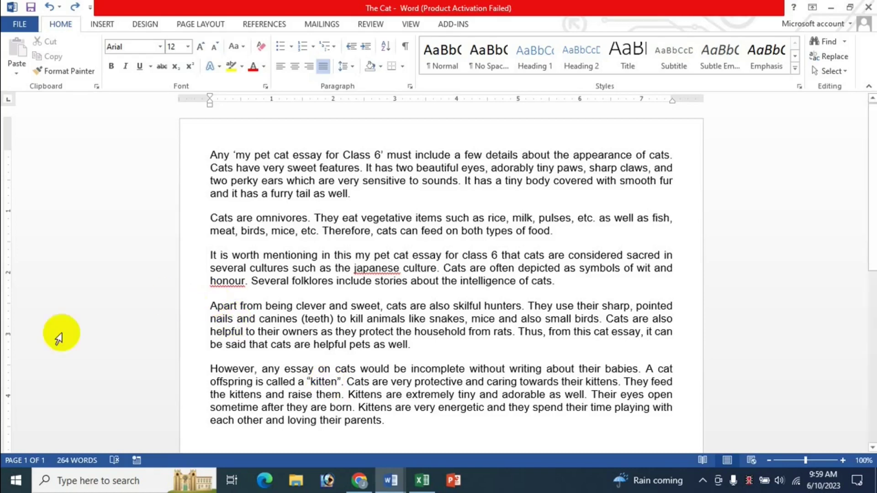
Step: Start an AutoText building block from 'Apart from being clever and sweet' with Alt+F3, then cancel it
{"action": "left_click", "coordinate": [211, 307]}
{"action": "left_click_drag", "start_coordinate": [211, 307], "coordinate": [383, 310]}
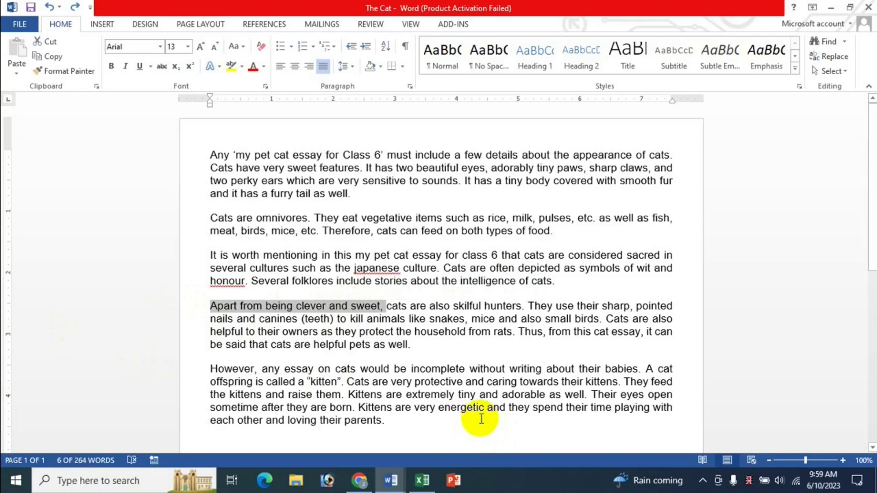
{"action": "key", "text": "alt+F3"}
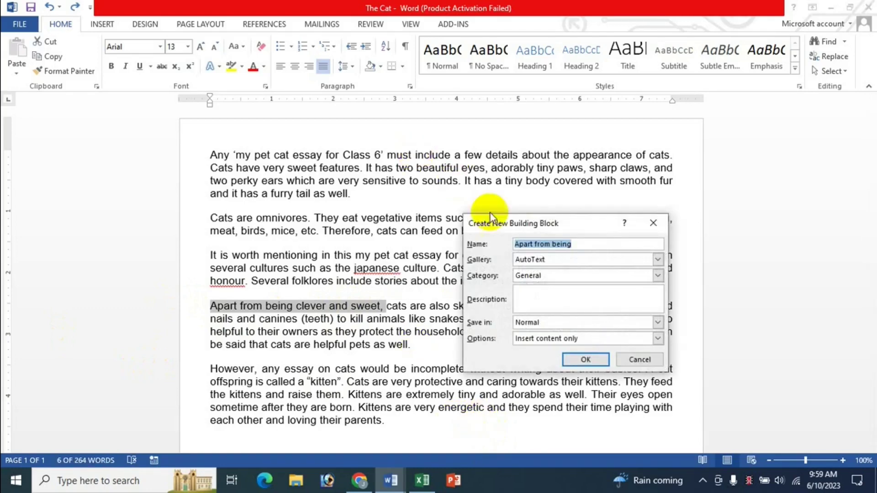
{"action": "mouse_move", "coordinate": [549, 229]}
{"action": "left_mouse_down"}
{"action": "mouse_move", "coordinate": [489, 224]}
{"action": "mouse_move", "coordinate": [557, 216]}
{"action": "left_mouse_up"}
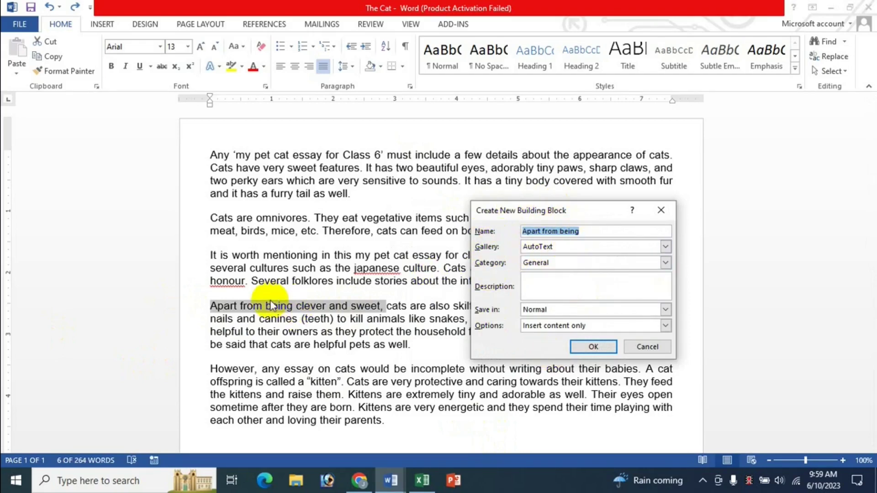
{"action": "left_click", "coordinate": [667, 248]}
{"action": "left_click", "coordinate": [666, 248]}
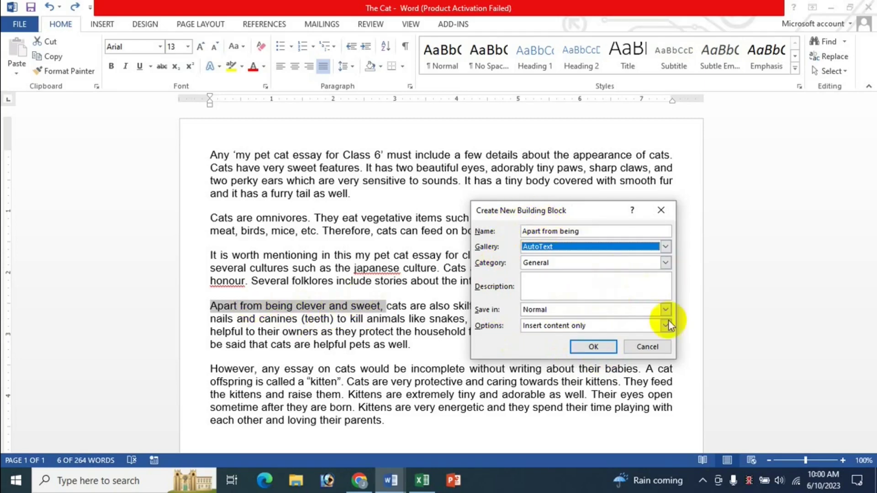
{"action": "left_click", "coordinate": [649, 347]}
{"action": "left_click", "coordinate": [443, 331]}
{"action": "left_click", "coordinate": [422, 481]}
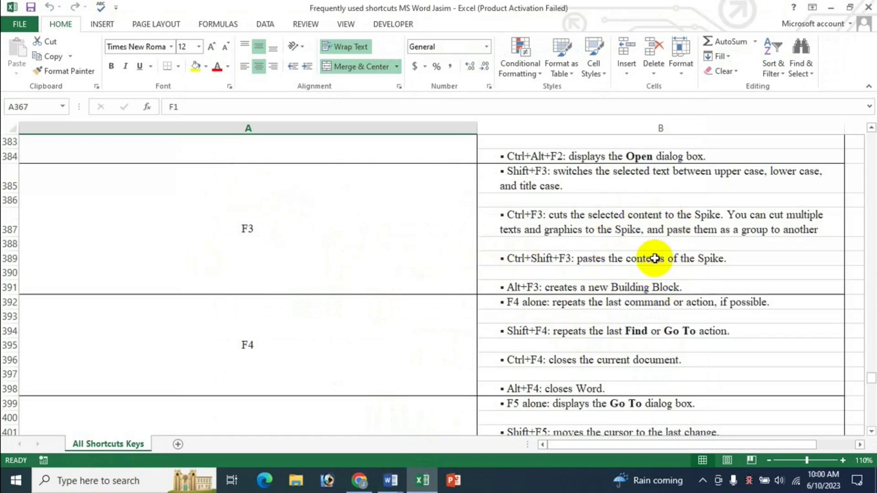
Step: Scroll the reference sheet to the F4 and F5 entries, selecting the merged F4 cell A392
{"action": "scroll", "coordinate": [655, 259], "scroll_direction": "down", "scroll_amount": 1}
{"action": "left_click", "coordinate": [342, 291]}
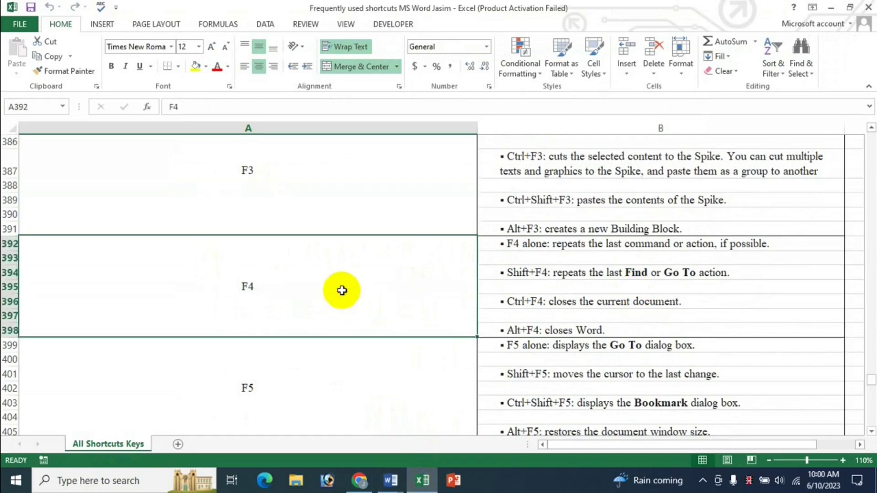
{"action": "scroll", "coordinate": [342, 290], "scroll_direction": "down", "scroll_amount": 1}
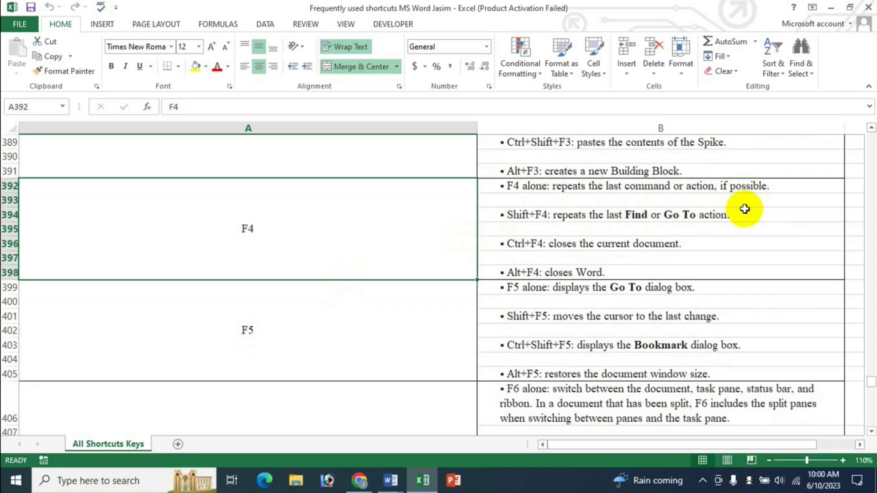
{"action": "left_click", "coordinate": [391, 480]}
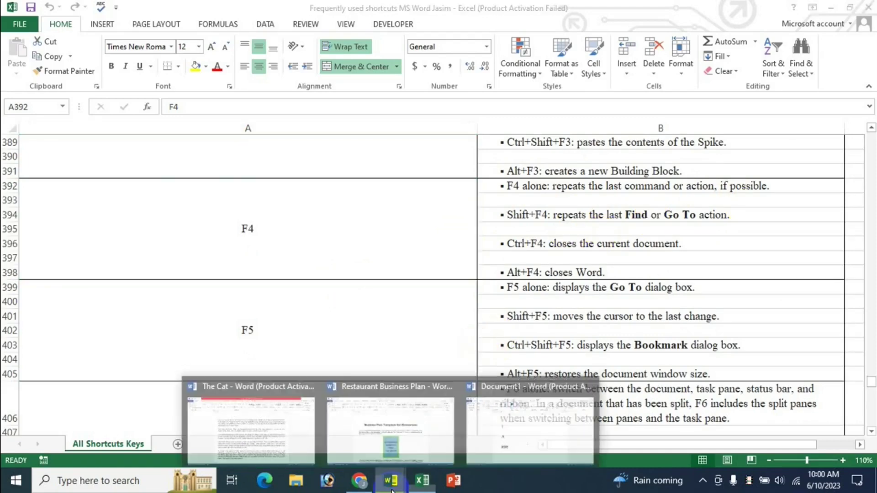
{"action": "left_click", "coordinate": [236, 420]}
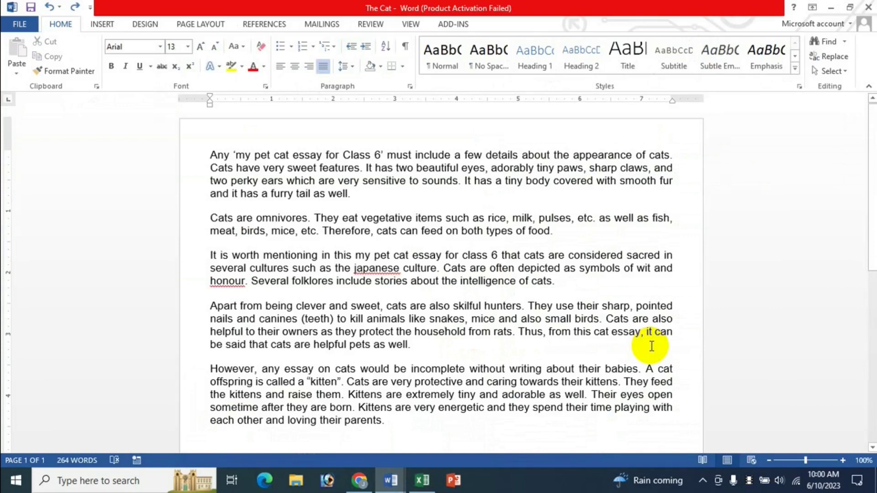
{"action": "key", "text": "ctrl+z"}
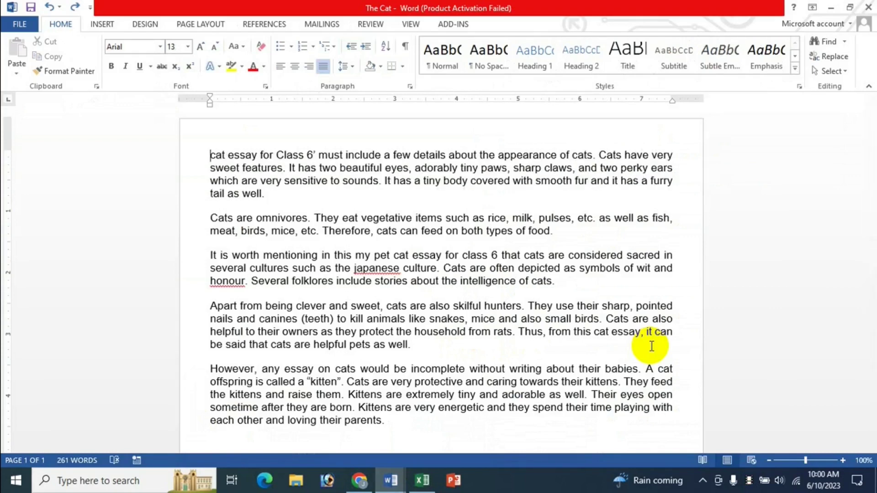
{"action": "key", "text": "ctrl+z"}
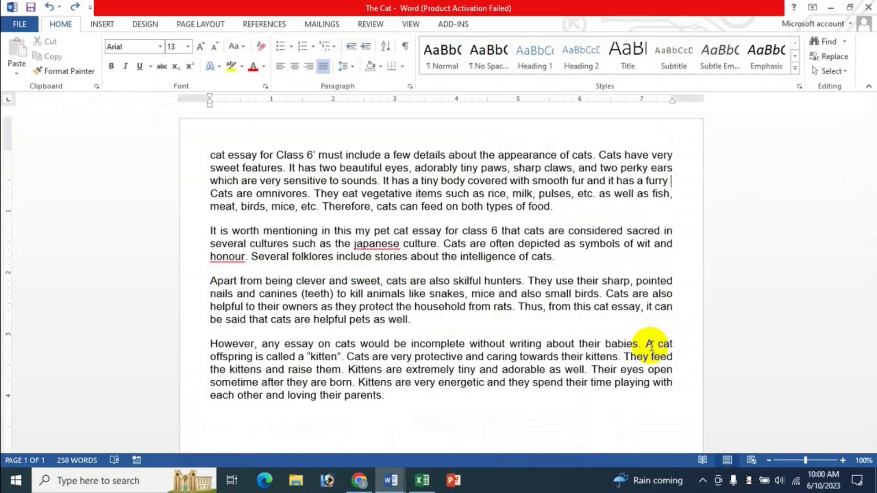
{"action": "key", "text": "ctrl+z"}
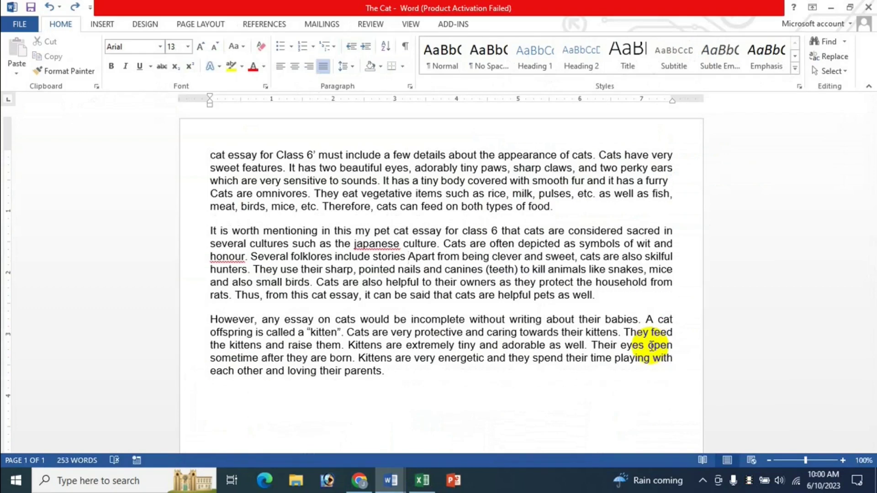
{"action": "key", "text": "ctrl+z"}
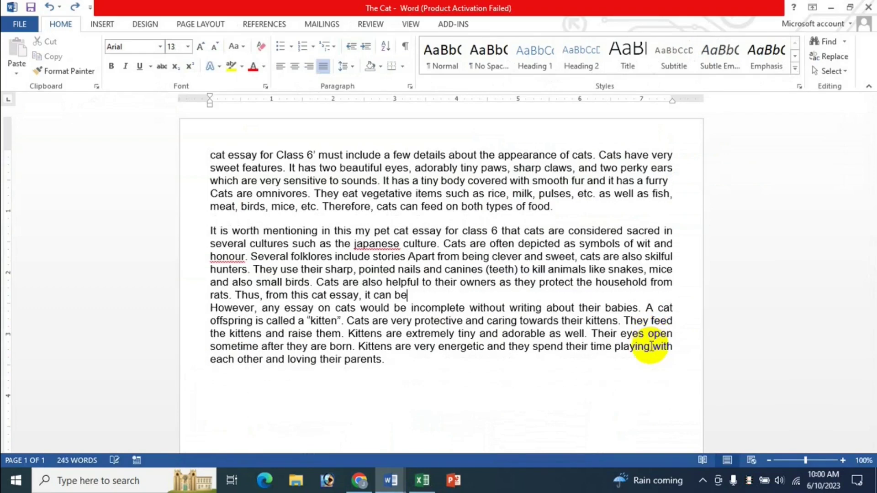
{"action": "key", "text": "ctrl+End"}
{"action": "key", "text": "ctrl+y"}
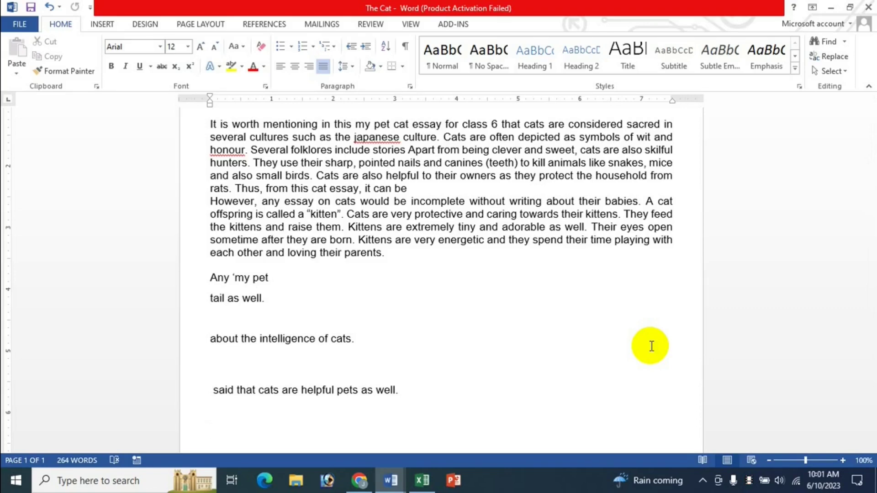
{"action": "key", "text": "ctrl+z"}
{"action": "key", "text": "ctrl+z"}
{"action": "key", "text": "ctrl+z"}
{"action": "key", "text": "ctrl+z"}
{"action": "key", "text": "ctrl+z"}
{"action": "key", "text": "ctrl+z"}
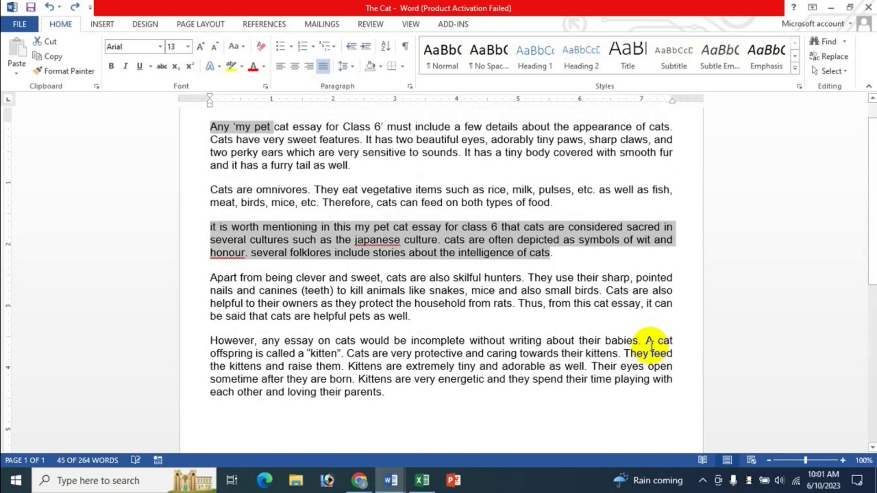
{"action": "key", "text": "ctrl+z"}
{"action": "key", "text": "ctrl+z"}
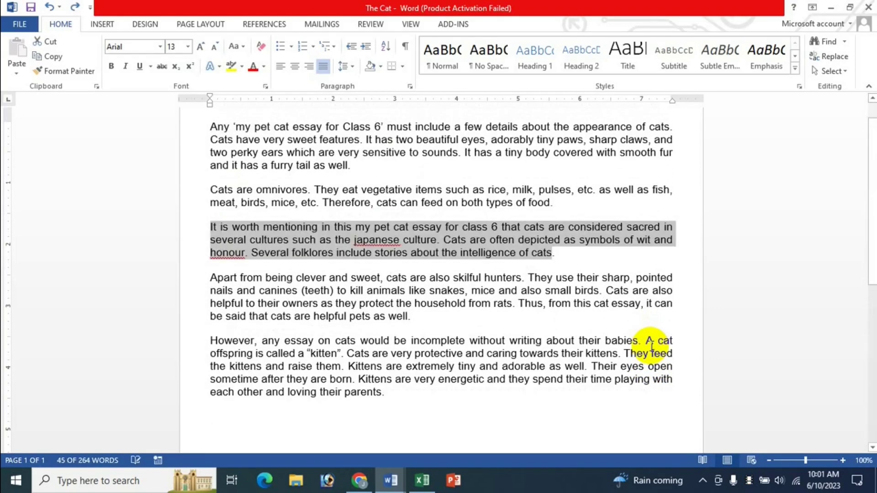
{"action": "key", "text": "ctrl+z"}
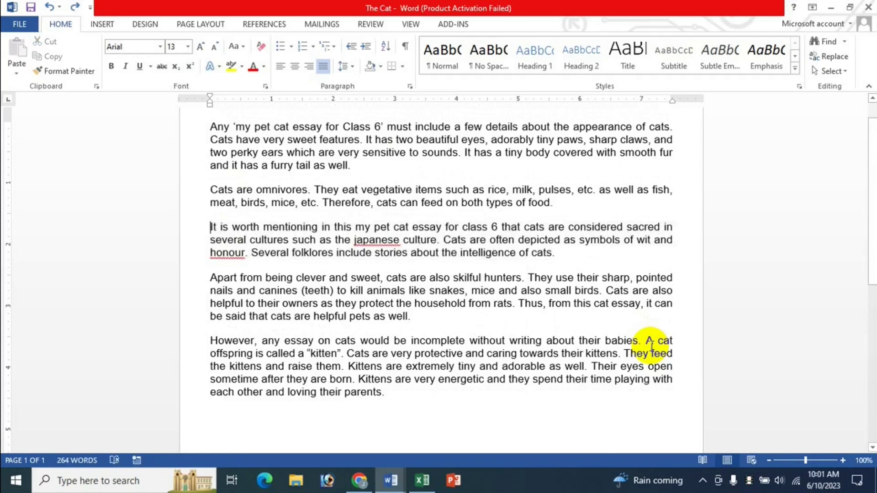
{"action": "key", "text": "ctrl+y"}
{"action": "key", "text": "ctrl+z"}
{"action": "key", "text": "ctrl+z"}
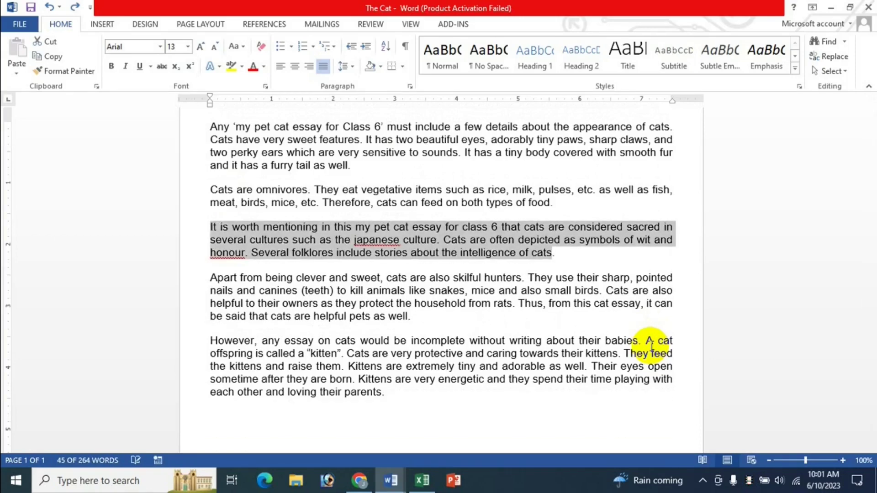
{"action": "key", "text": "ctrl+z"}
{"action": "key", "text": "ctrl+z"}
{"action": "key", "text": "ctrl+z"}
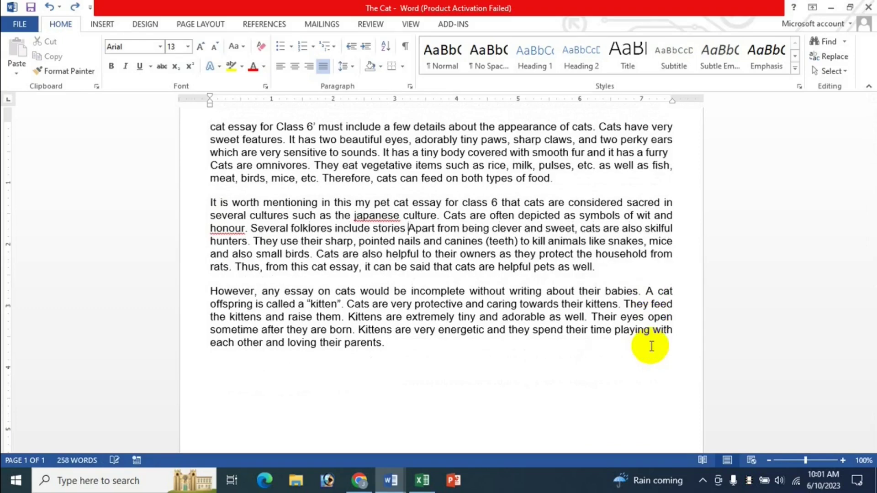
{"action": "key", "text": "ctrl+y"}
{"action": "key", "text": "ctrl+y"}
{"action": "key", "text": "ctrl+y"}
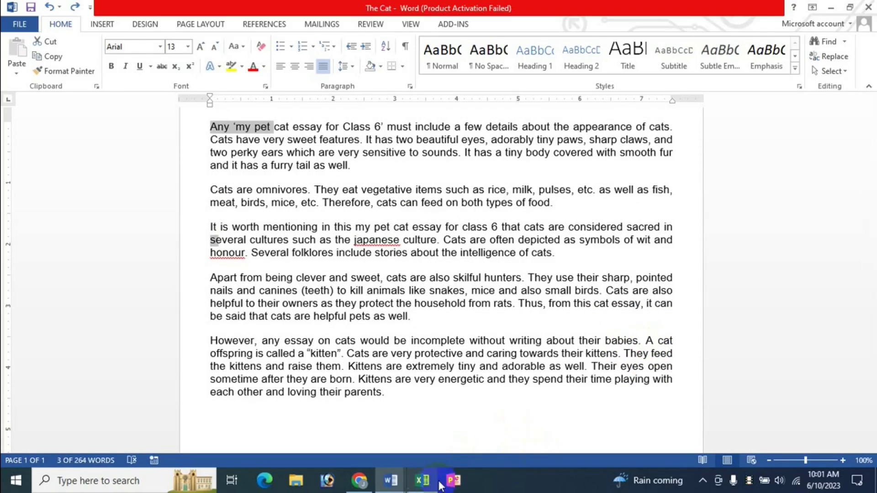
{"action": "left_click", "coordinate": [422, 481]}
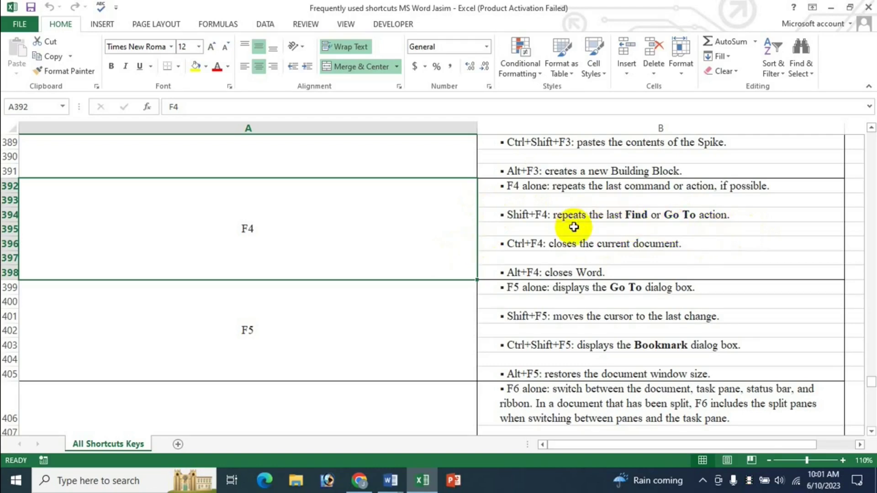
{"action": "mouse_move", "coordinate": [391, 480]}
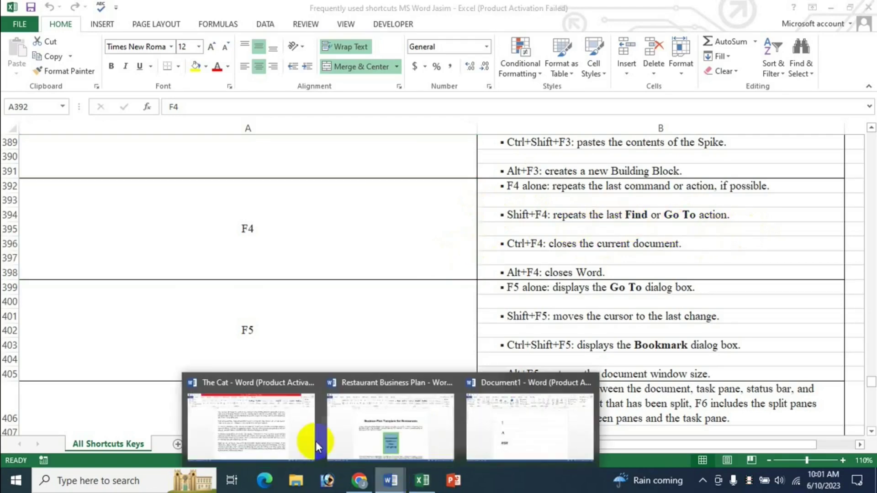
{"action": "left_click", "coordinate": [292, 430]}
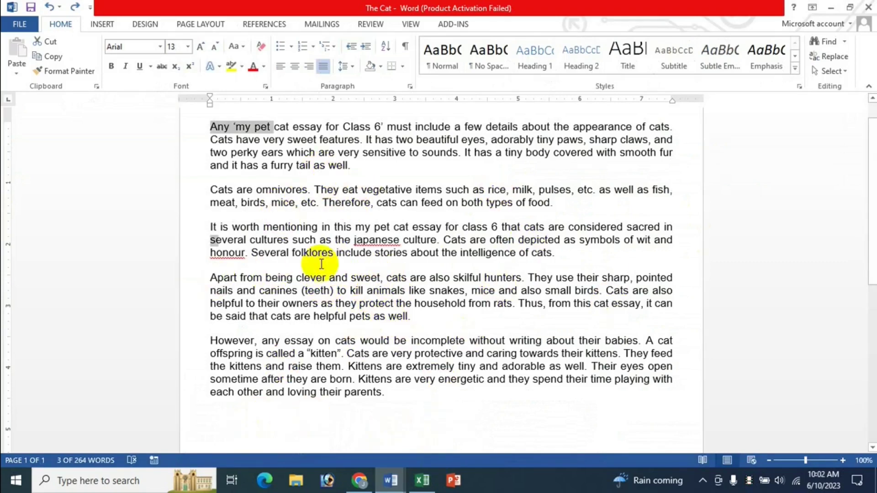
{"action": "left_click", "coordinate": [422, 480]}
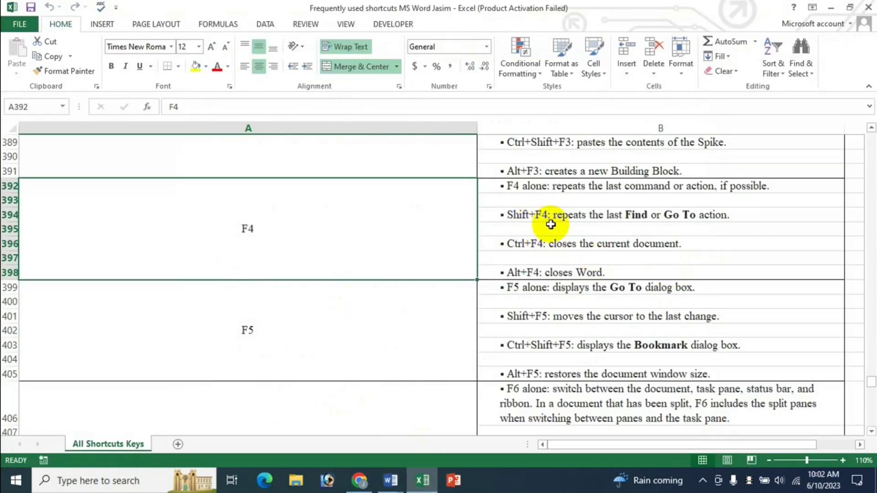
{"action": "left_click", "coordinate": [395, 483]}
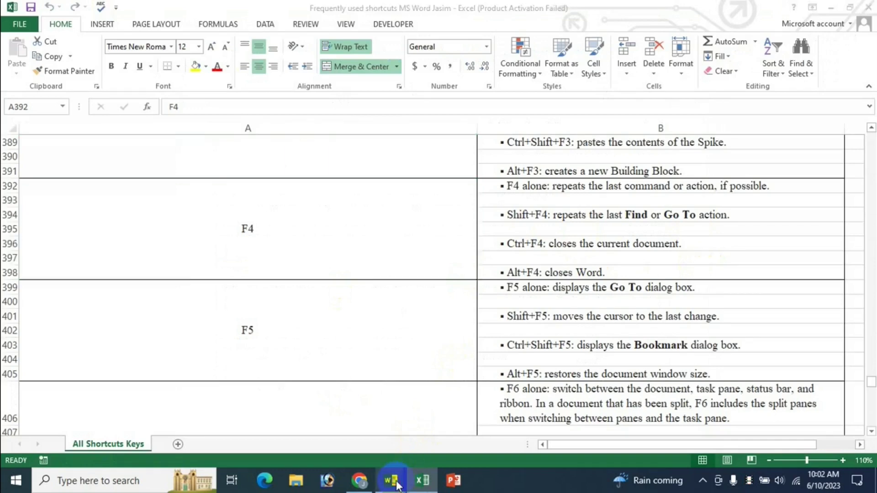
{"action": "left_click", "coordinate": [291, 403]}
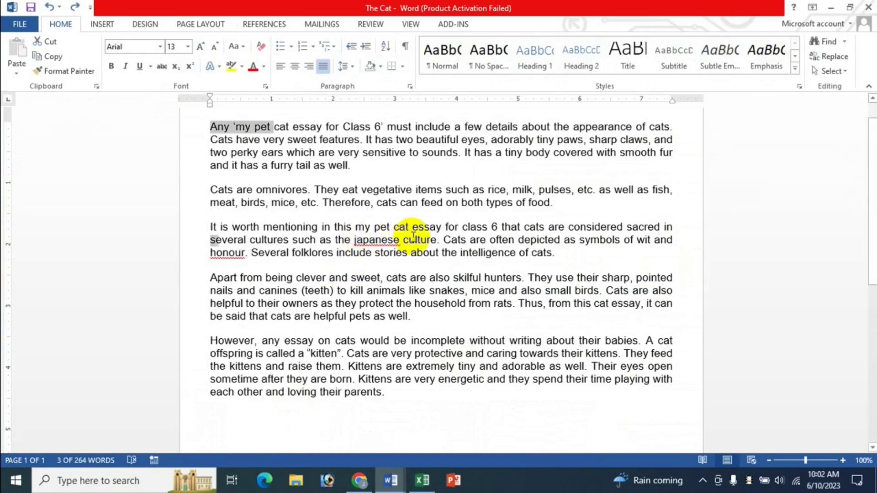
{"action": "left_click", "coordinate": [369, 216]}
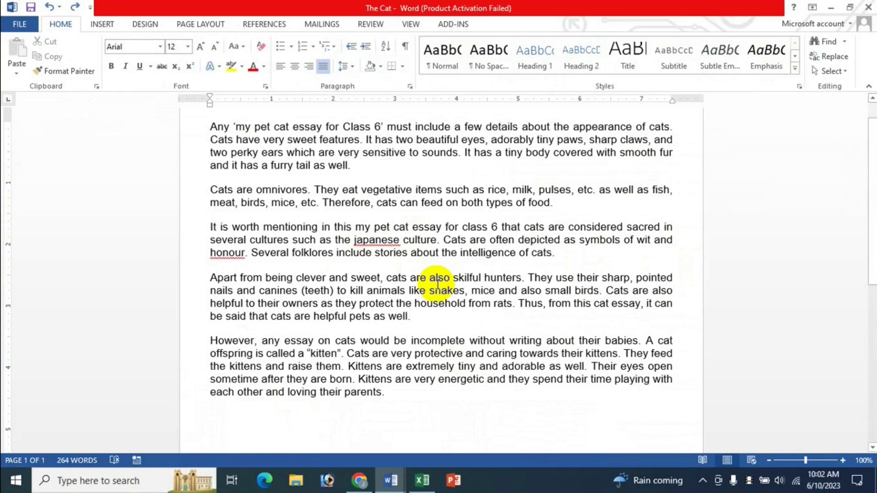
Step: Use Go To by line to jump the essay to line 6, then line 13, and close it
{"action": "key", "text": "ctrl+g"}
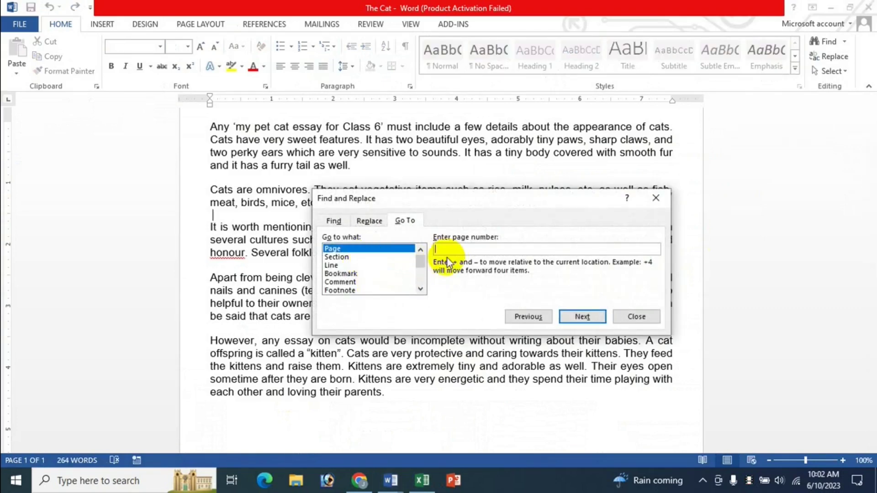
{"action": "left_click", "coordinate": [336, 266]}
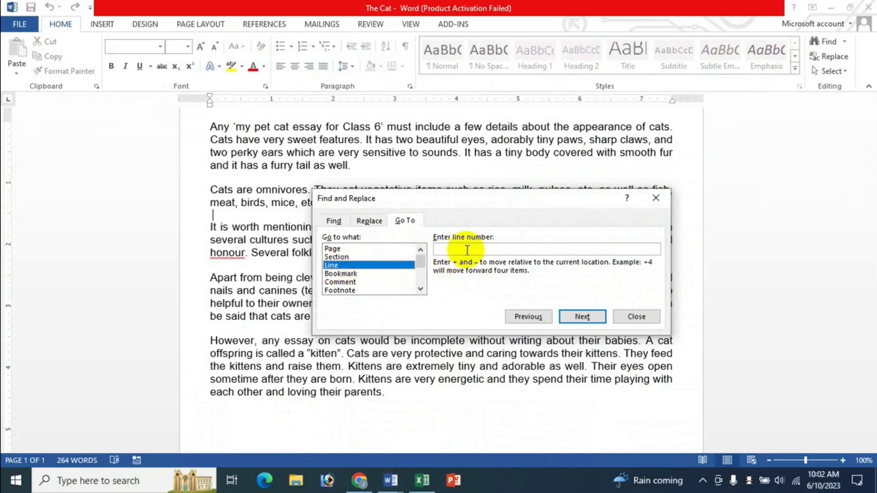
{"action": "type", "text": "6"}
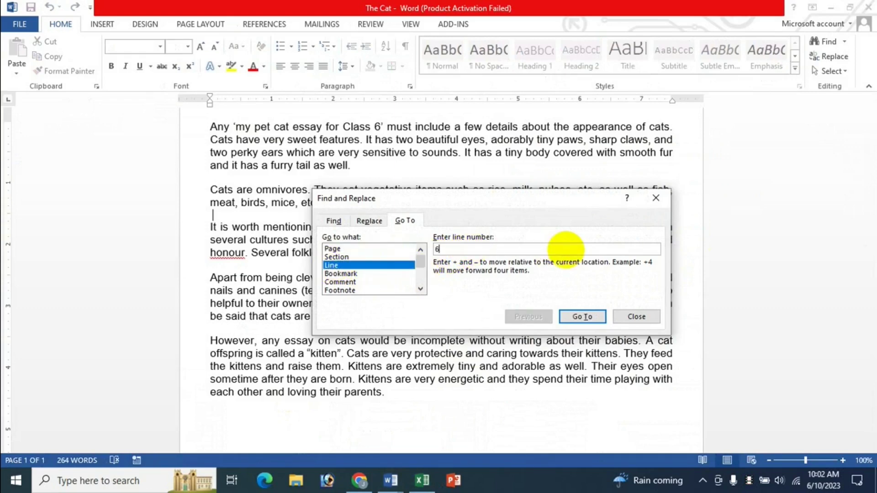
{"action": "left_click", "coordinate": [593, 320]}
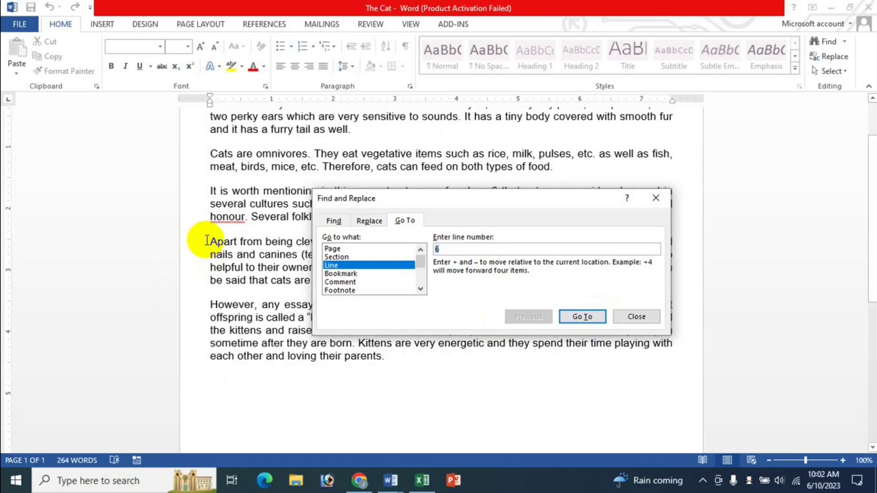
{"action": "left_click", "coordinate": [450, 250]}
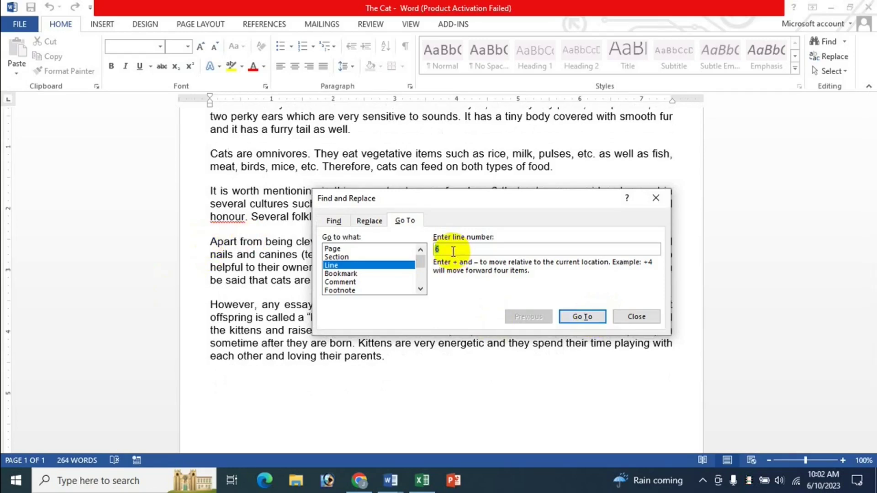
{"action": "key", "text": "BackSpace"}
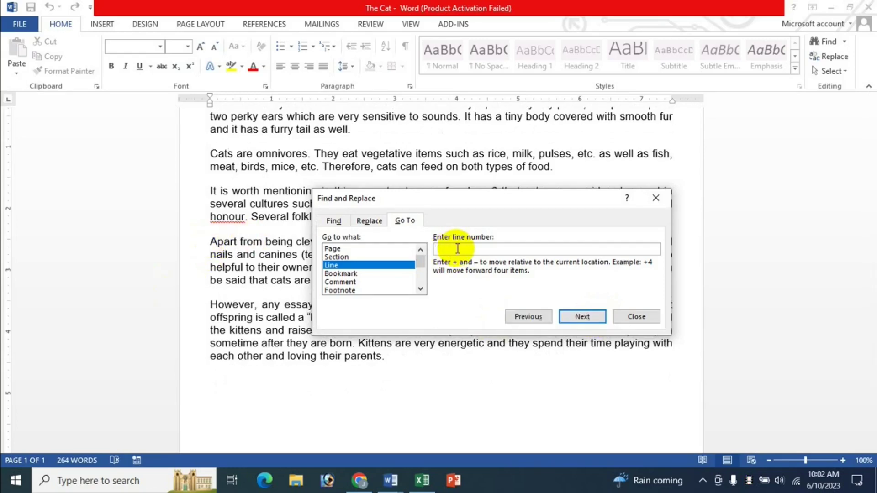
{"action": "type", "text": "13"}
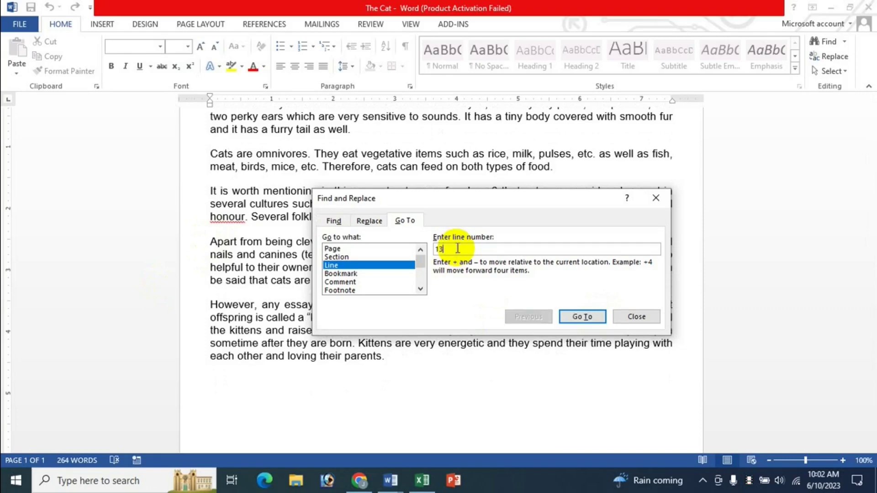
{"action": "left_click", "coordinate": [580, 317]}
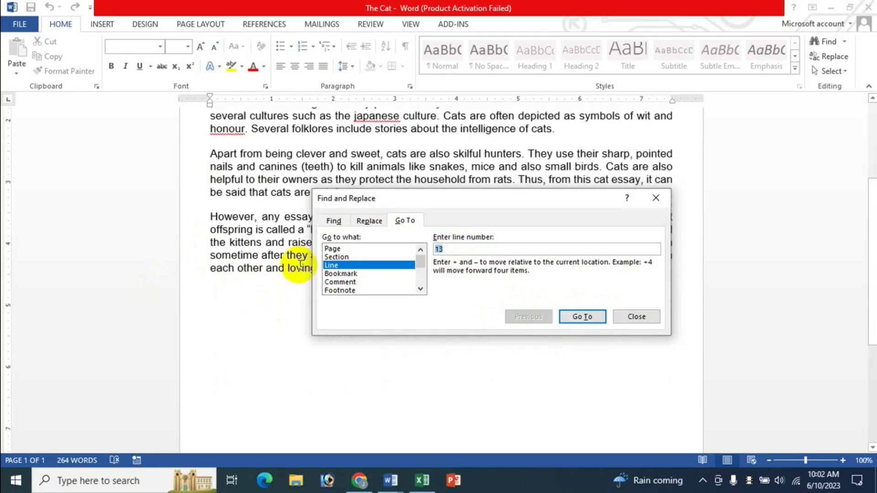
{"action": "left_click", "coordinate": [638, 317]}
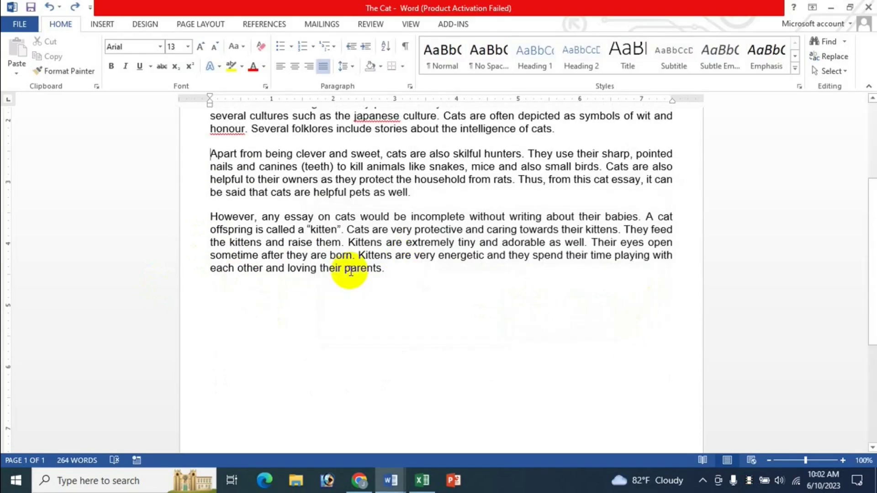
{"action": "scroll", "coordinate": [350, 272], "scroll_direction": "up", "scroll_amount": 4}
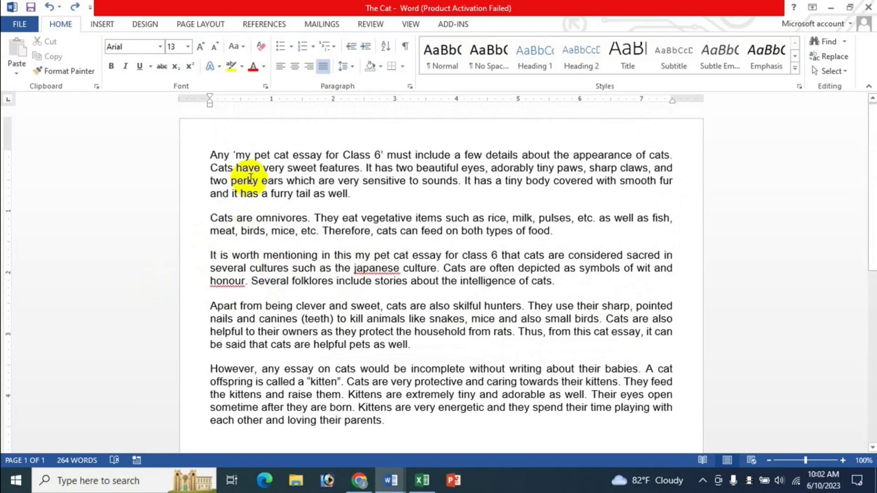
Step: Check The Cat essay briefly, then bring back the Excel workbook's F4 and F5 shortcut entries
{"action": "left_click", "coordinate": [422, 480]}
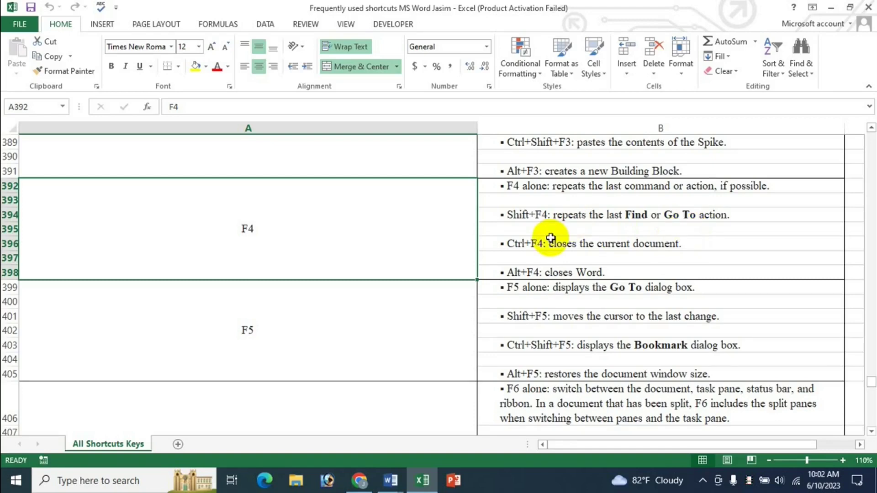
{"action": "left_click", "coordinate": [391, 480]}
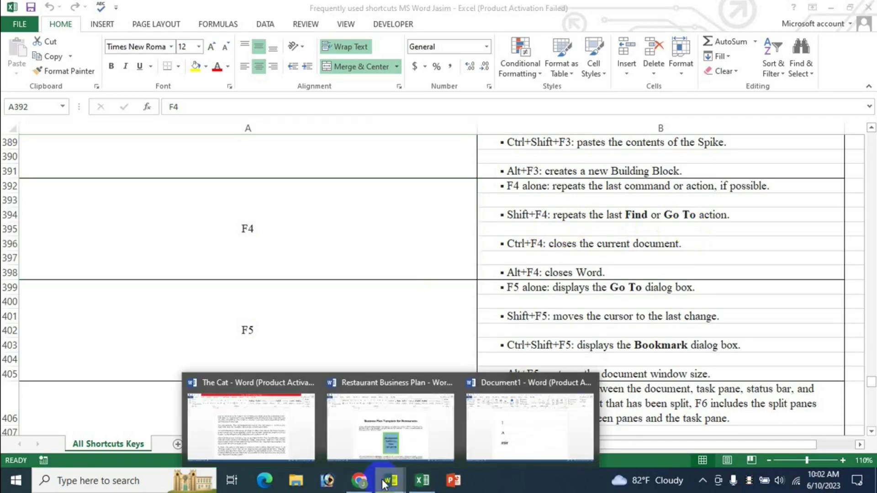
{"action": "left_click", "coordinate": [257, 436]}
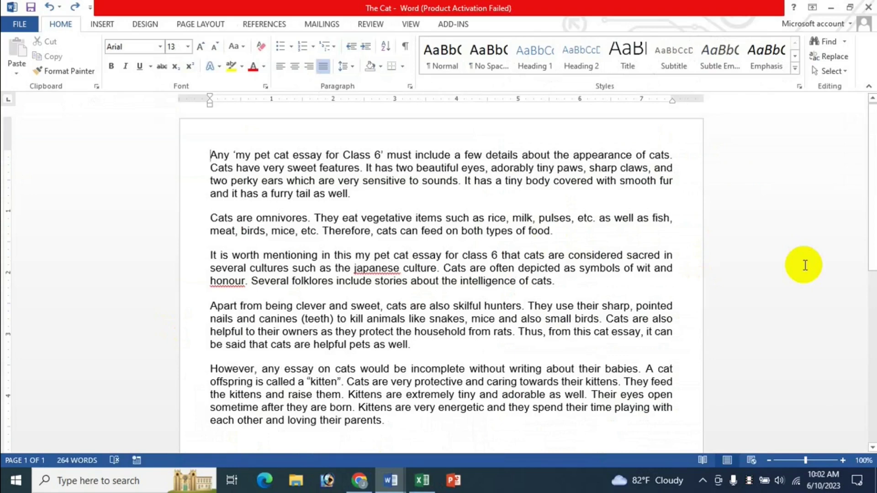
{"action": "scroll", "coordinate": [804, 265], "scroll_direction": "down", "scroll_amount": 3}
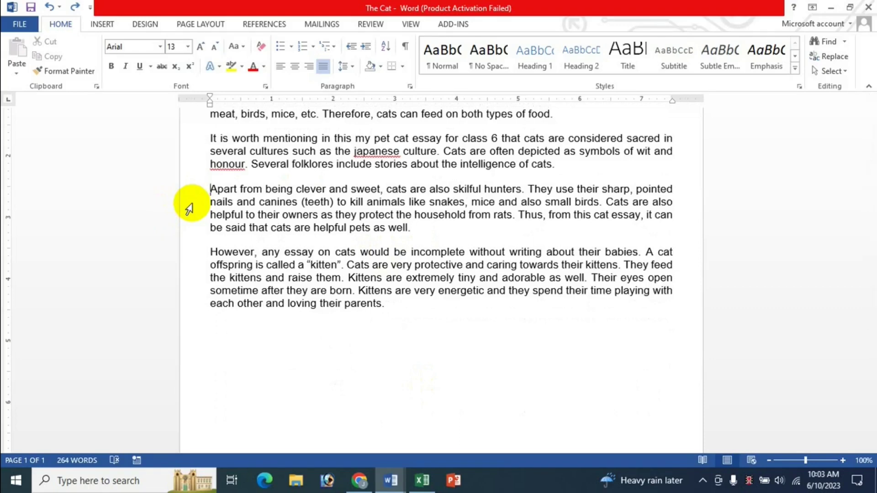
{"action": "left_click", "coordinate": [422, 480]}
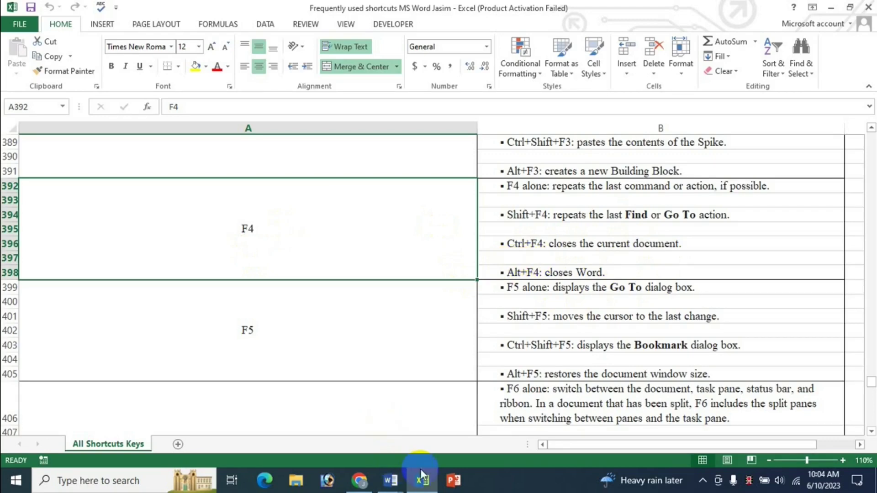
Step: Bring The Cat essay forward and close it with Alt+F4, choosing Don't Save
{"action": "left_click", "coordinate": [392, 480]}
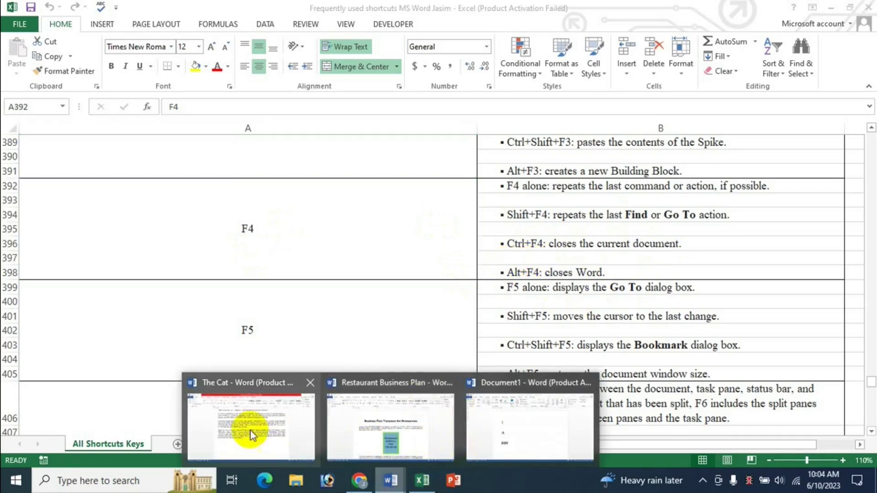
{"action": "left_click", "coordinate": [262, 432]}
{"action": "scroll", "coordinate": [320, 253], "scroll_direction": "up", "scroll_amount": 2}
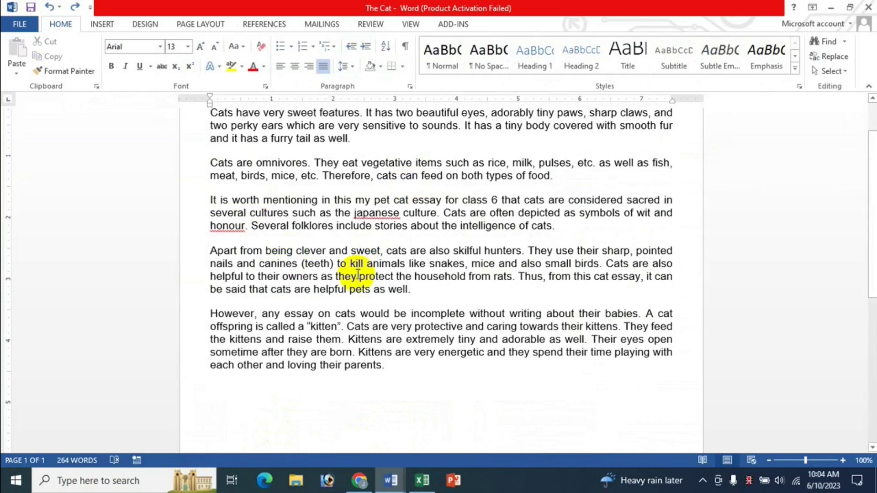
{"action": "key", "text": "alt+F4"}
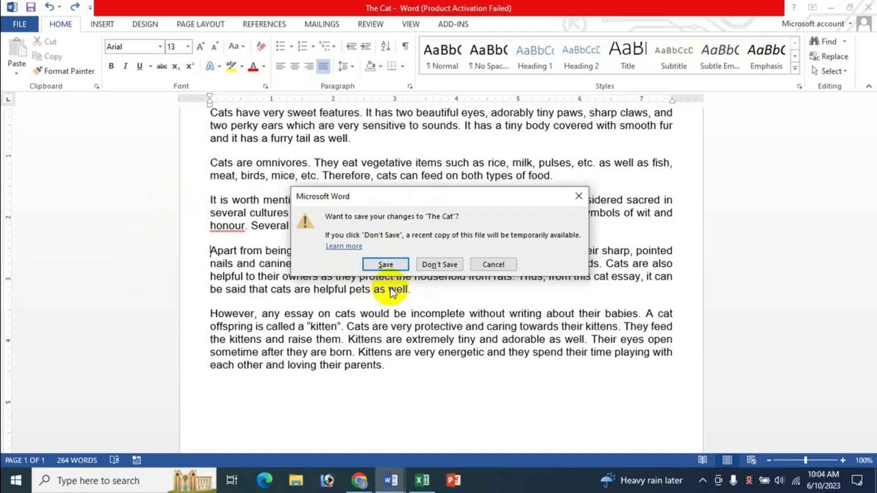
{"action": "left_click", "coordinate": [438, 265]}
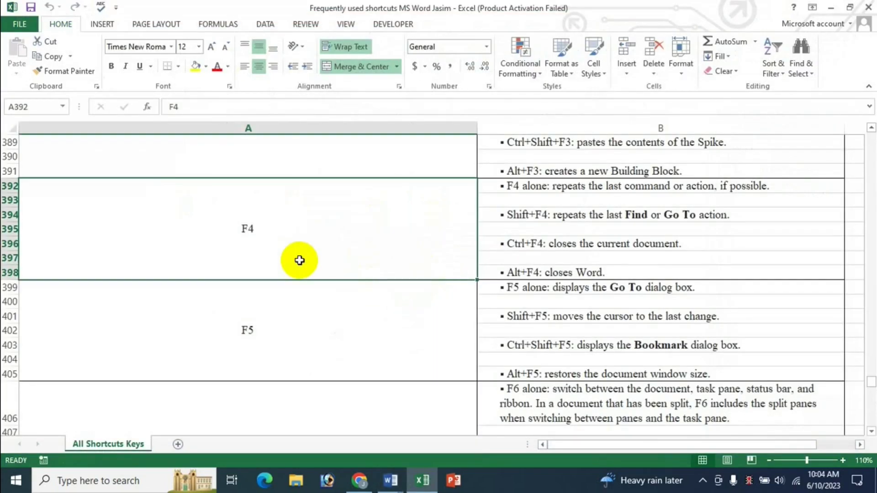
{"action": "left_click", "coordinate": [391, 479]}
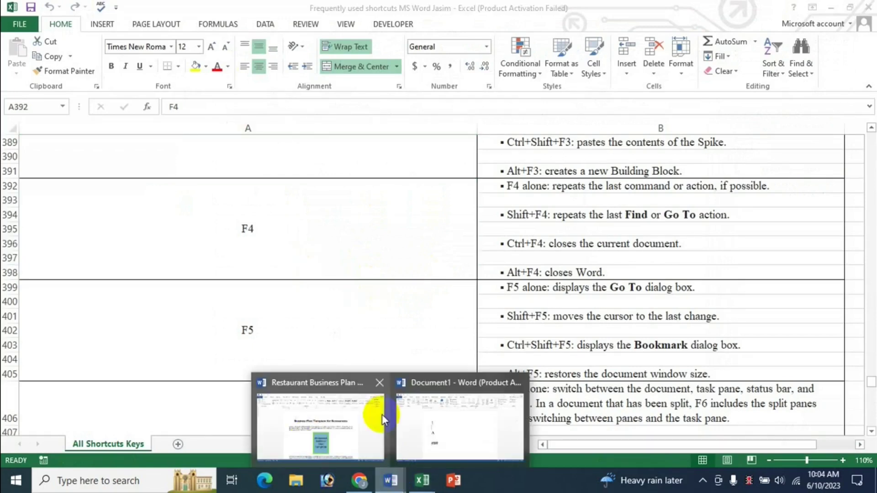
Step: From Document1, reopen The Cat via File > Open > Recent Documents, then return to Excel
{"action": "left_click", "coordinate": [456, 421]}
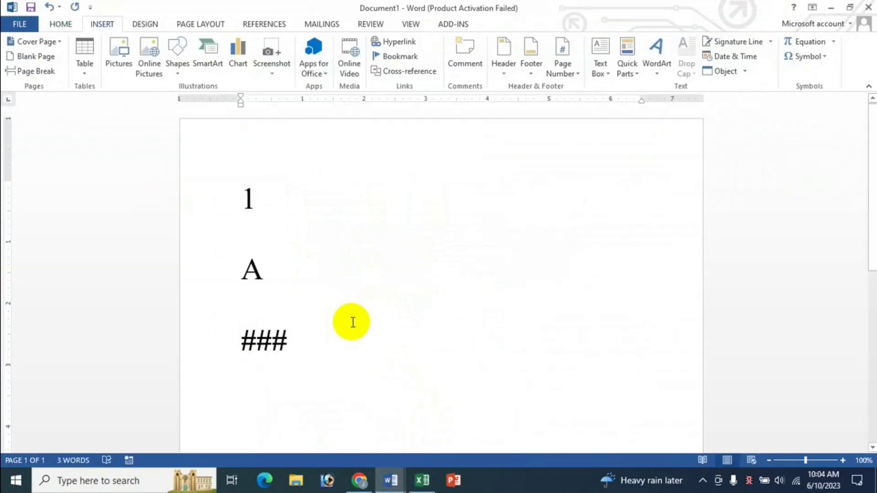
{"action": "key", "text": "ctrl+n"}
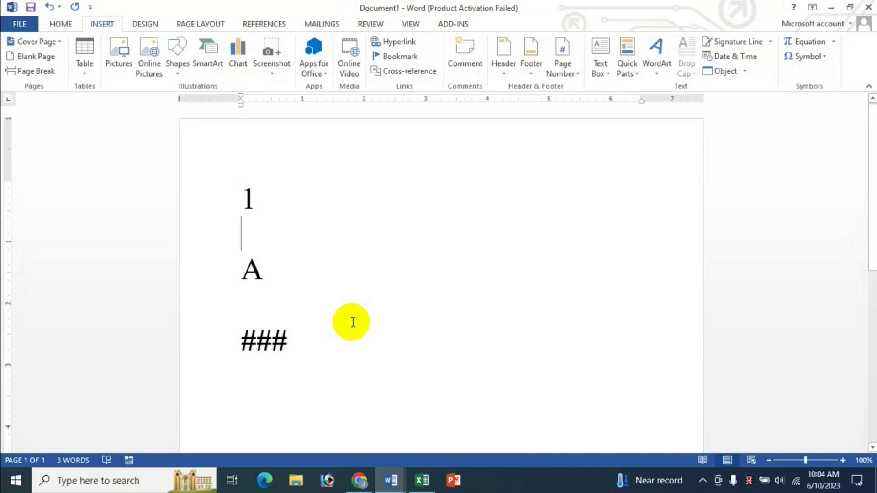
{"action": "left_click", "coordinate": [23, 30]}
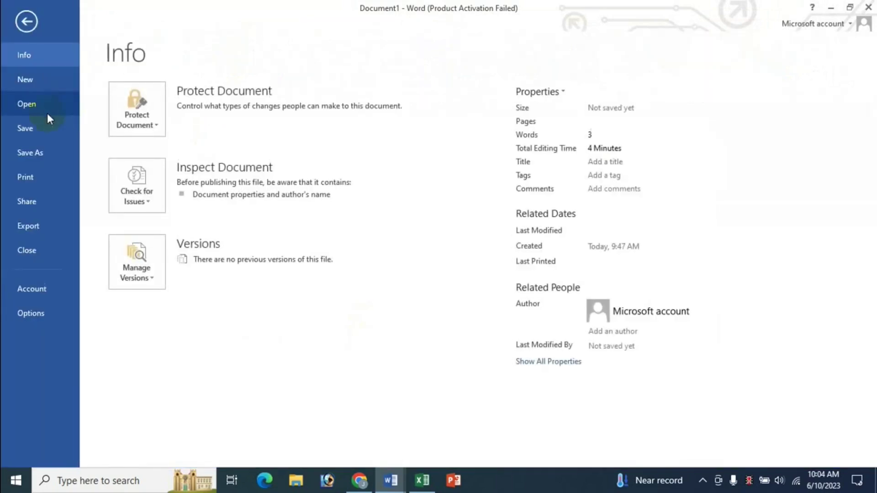
{"action": "left_click", "coordinate": [42, 106]}
{"action": "left_click", "coordinate": [355, 145]}
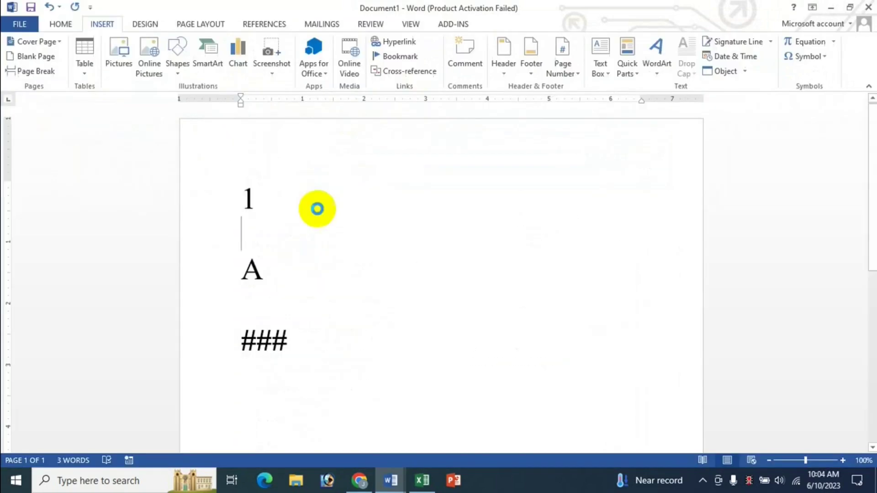
{"action": "left_click", "coordinate": [423, 481]}
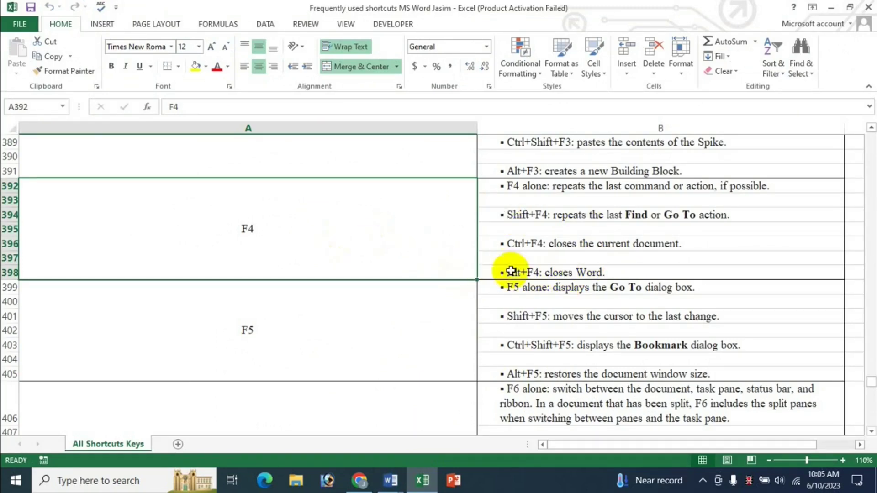
Step: Bring The Cat essay forward, put the caret in 'Therefore', then Alt+Tab away
{"action": "left_click", "coordinate": [395, 481]}
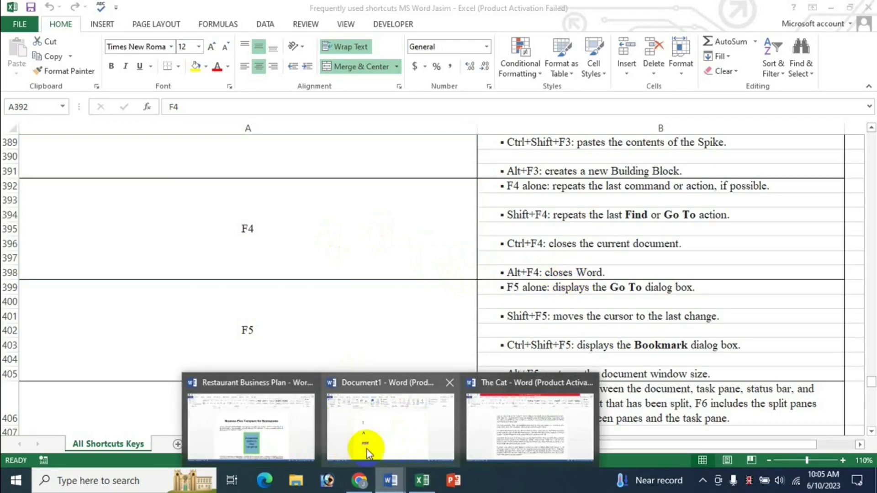
{"action": "left_click", "coordinate": [550, 425]}
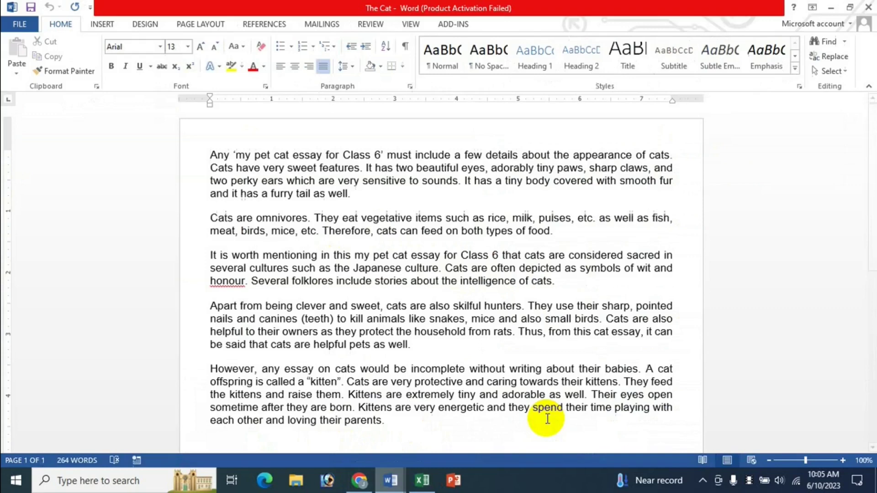
{"action": "left_click", "coordinate": [335, 229]}
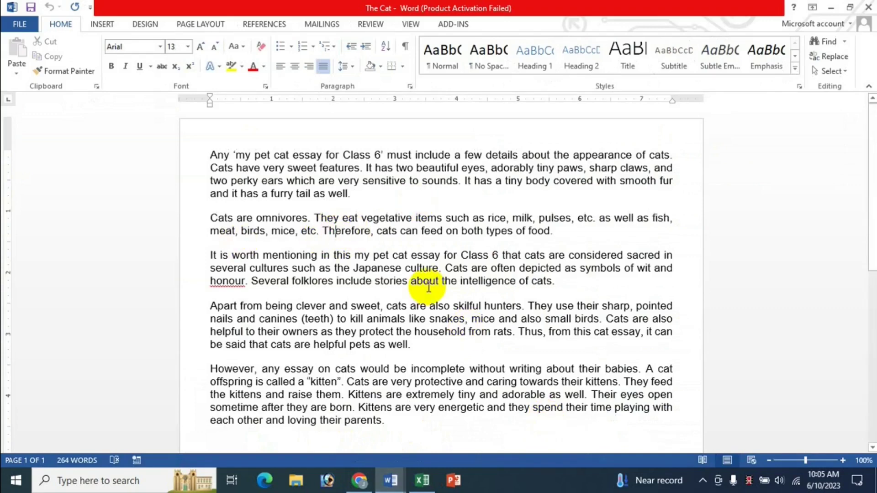
{"action": "key", "text": "alt+Tab"}
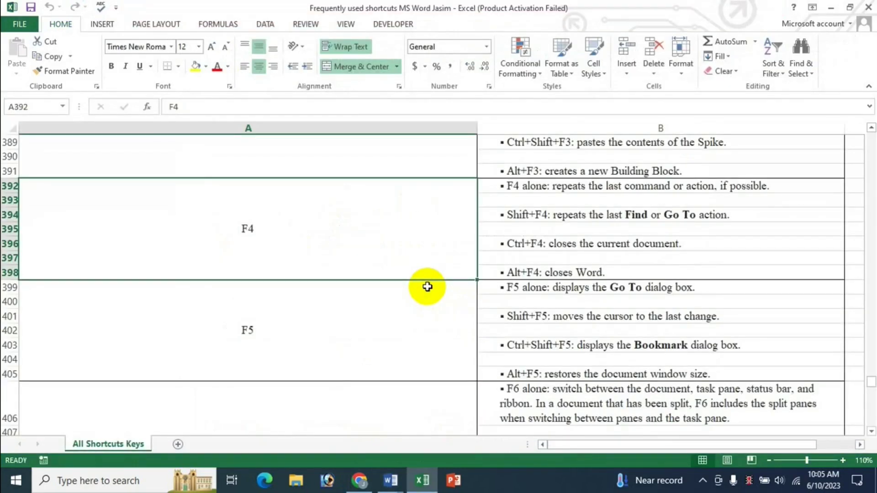
Step: In Document1, view Recent Documents, leave Backstage with Esc, and return to the Excel sheet
{"action": "mouse_move", "coordinate": [390, 489]}
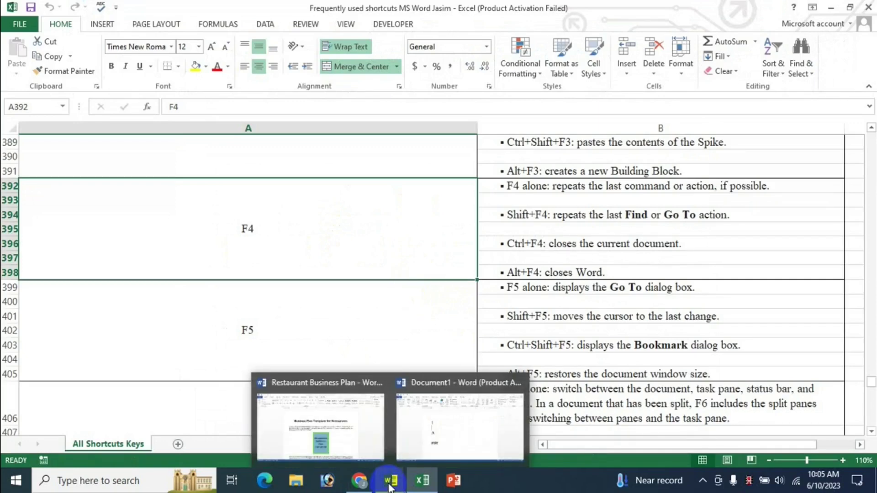
{"action": "left_click", "coordinate": [480, 427]}
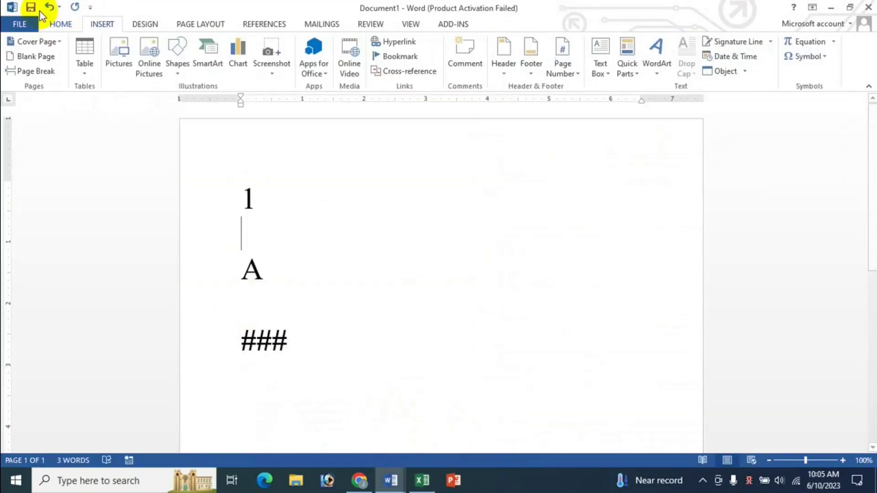
{"action": "left_click", "coordinate": [19, 24]}
{"action": "left_click", "coordinate": [40, 108]}
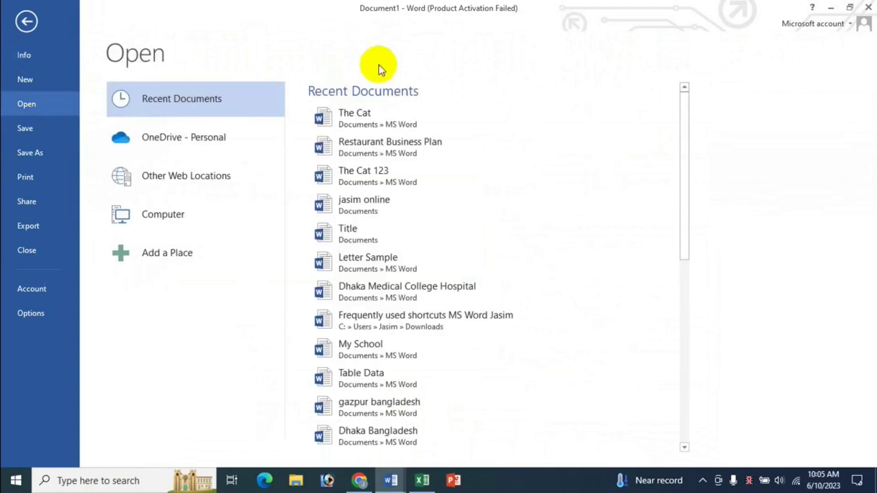
{"action": "key", "text": "Escape"}
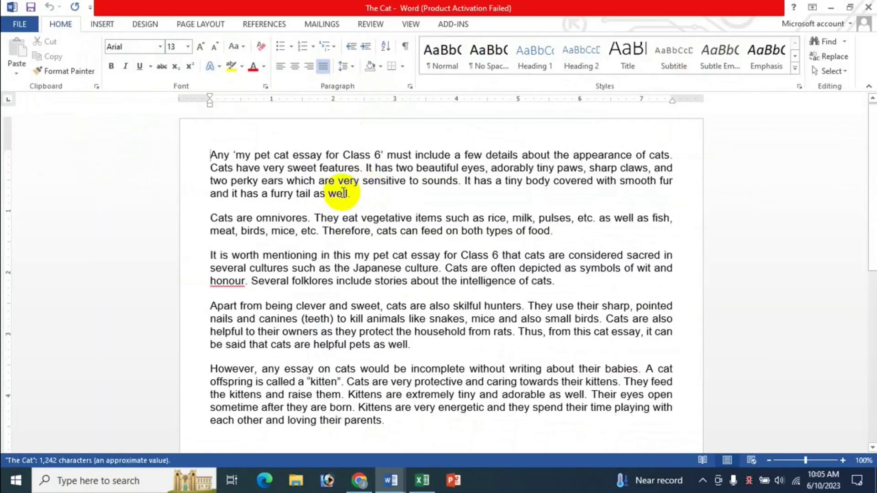
{"action": "left_click", "coordinate": [422, 480]}
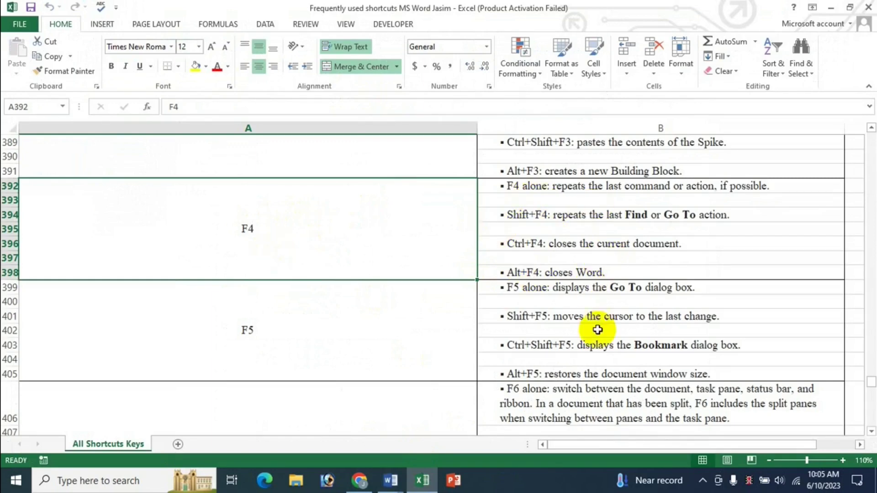
Step: Select the F5 entry in the Excel shortcut reference sheet
{"action": "scroll", "coordinate": [536, 319], "scroll_direction": "down", "scroll_amount": 1}
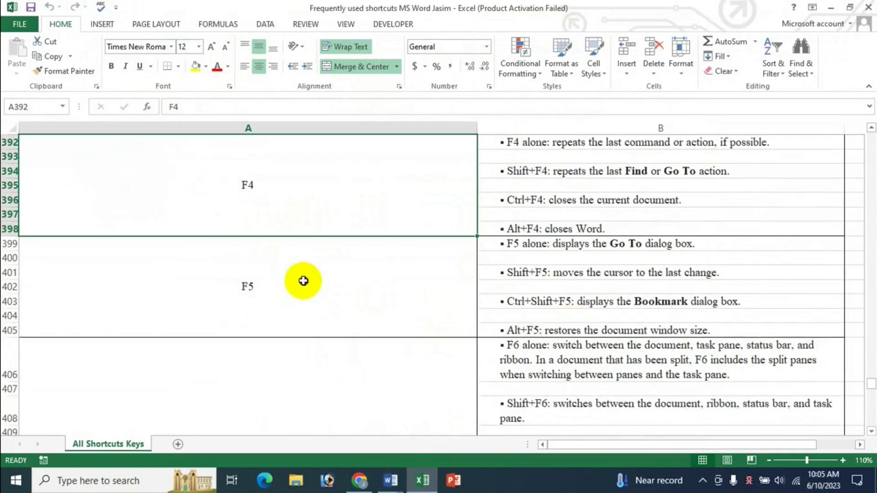
{"action": "left_click", "coordinate": [300, 280]}
{"action": "scroll", "coordinate": [426, 276], "scroll_direction": "down", "scroll_amount": 2}
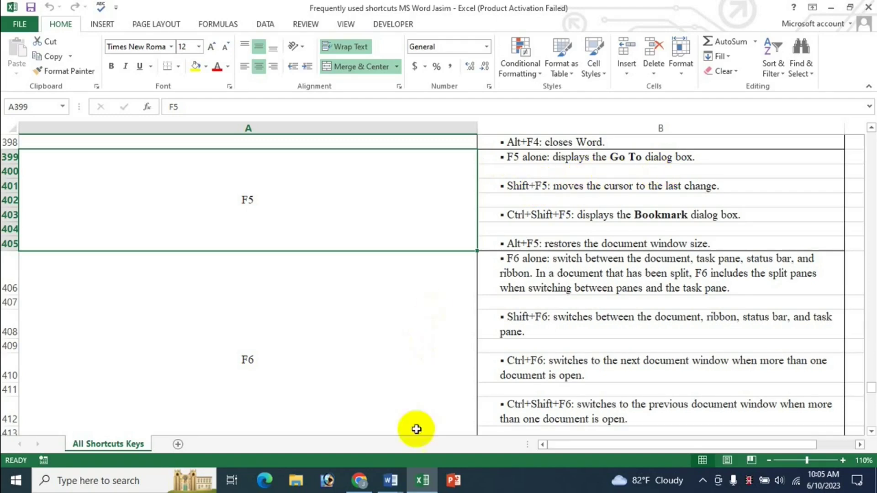
Step: In The Cat essay, open the Go To dialog with Ctrl+G, close it, and return to Excel
{"action": "left_click", "coordinate": [391, 480]}
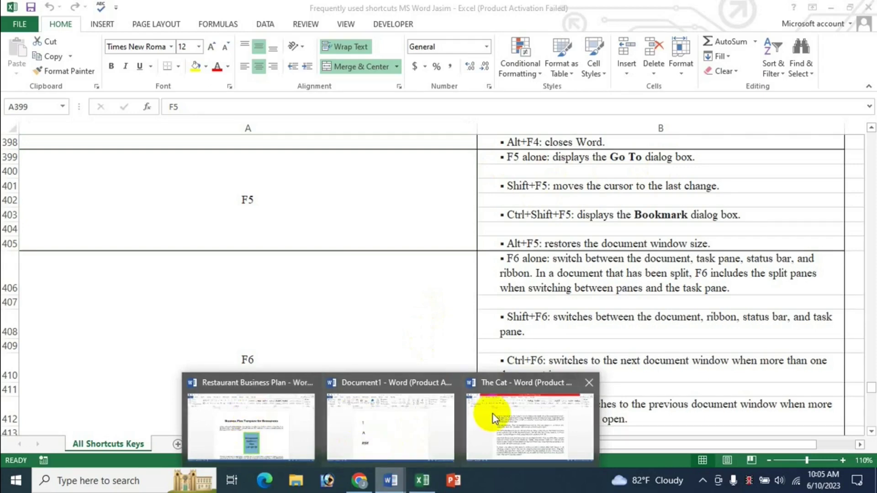
{"action": "left_click", "coordinate": [493, 413]}
{"action": "left_click", "coordinate": [373, 248]}
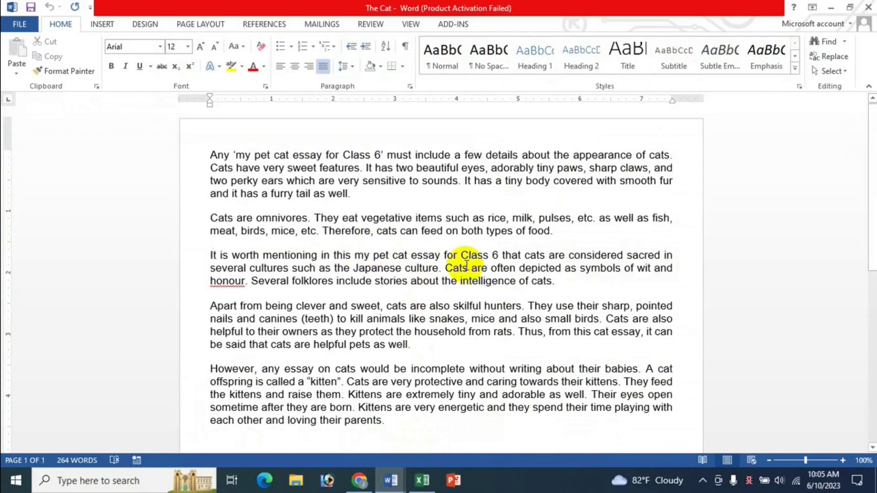
{"action": "key", "text": "ctrl+g"}
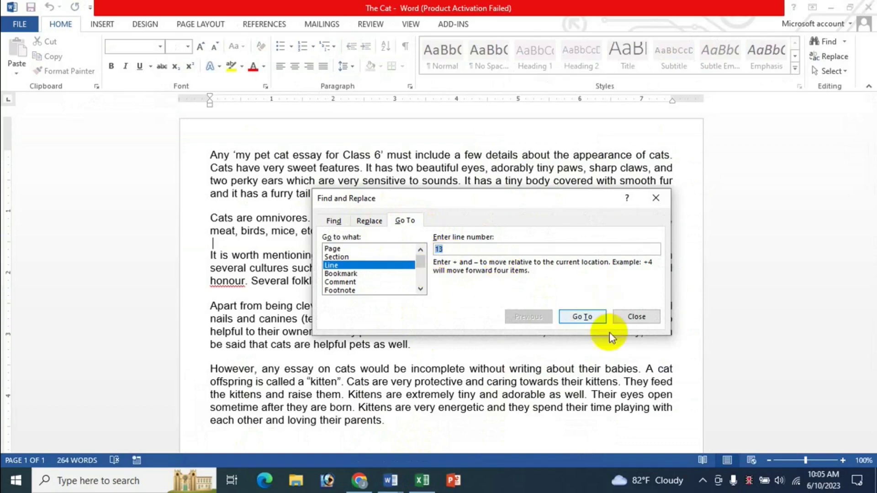
{"action": "left_click", "coordinate": [635, 317]}
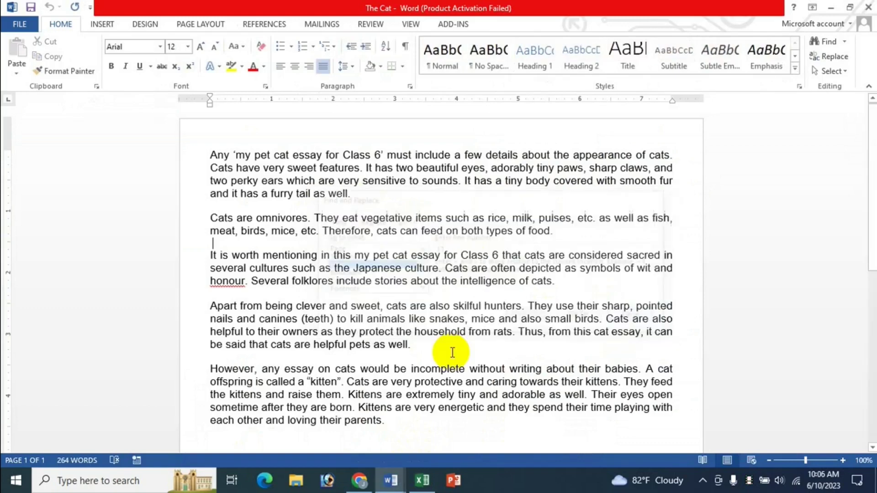
{"action": "left_click", "coordinate": [422, 481]}
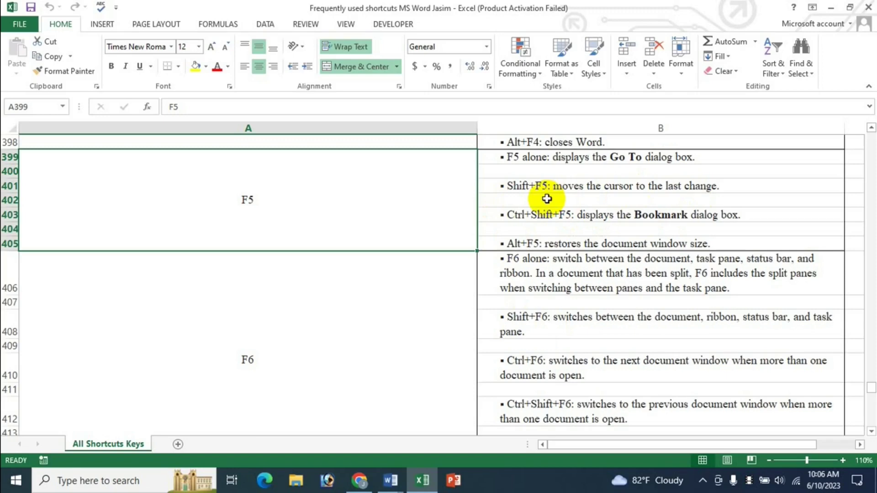
Step: Insert test text 'dsfds' before 'very' and 'dsfsd' after 'rats.' in The Cat essay, then return to Excel
{"action": "left_click", "coordinate": [392, 481]}
{"action": "left_click", "coordinate": [475, 431]}
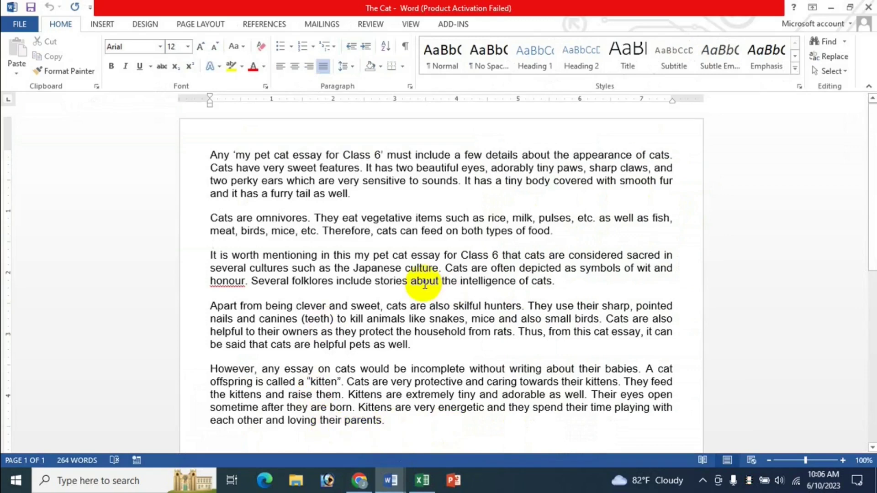
{"action": "left_click", "coordinate": [329, 195]}
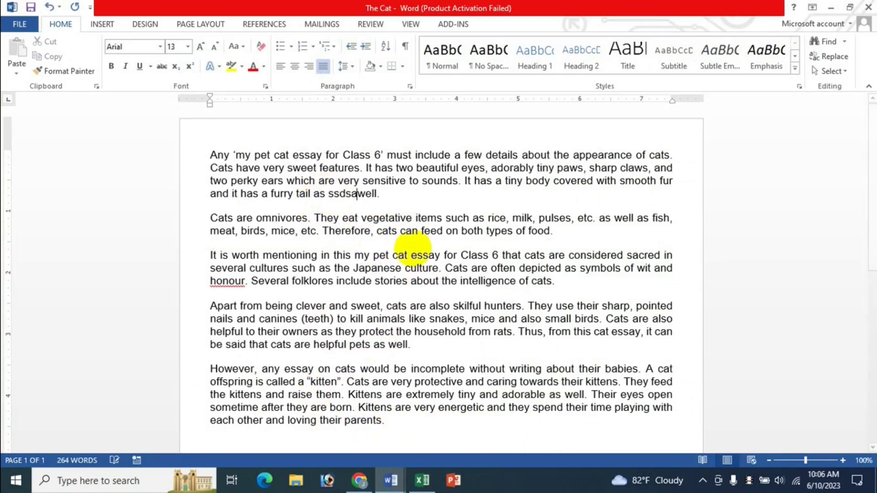
{"action": "double_click", "coordinate": [403, 408]}
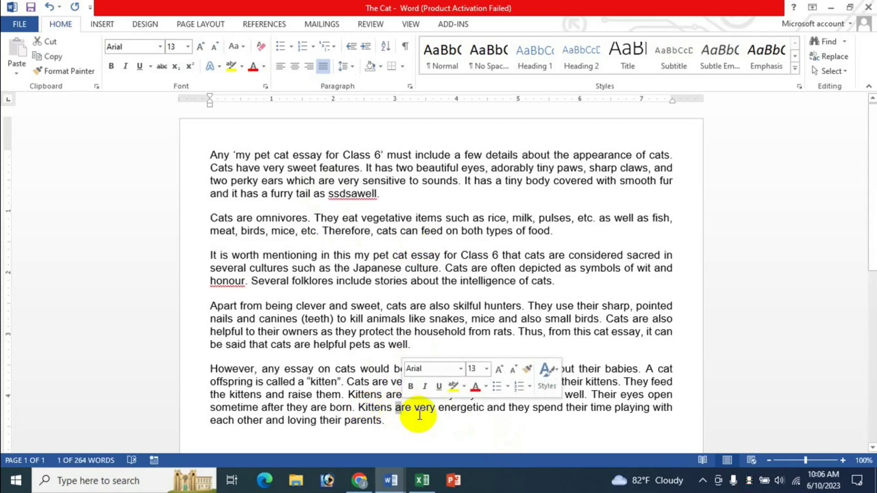
{"action": "key", "text": "Right"}
{"action": "type", "text": "dsfds"}
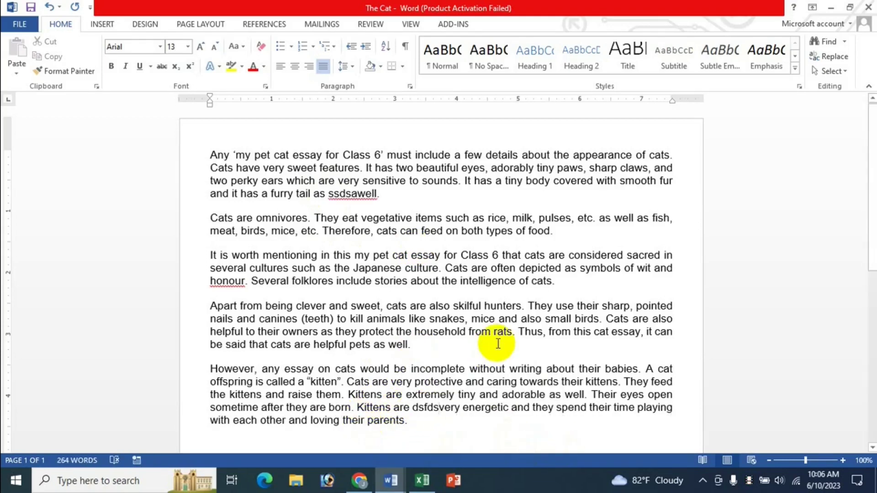
{"action": "left_click", "coordinate": [514, 332]}
{"action": "type", "text": "dsfsd"}
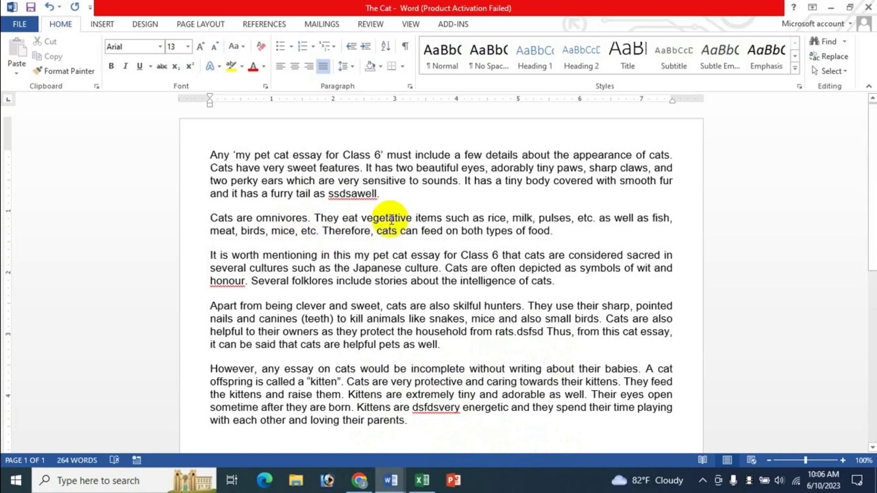
{"action": "left_click", "coordinate": [208, 155]}
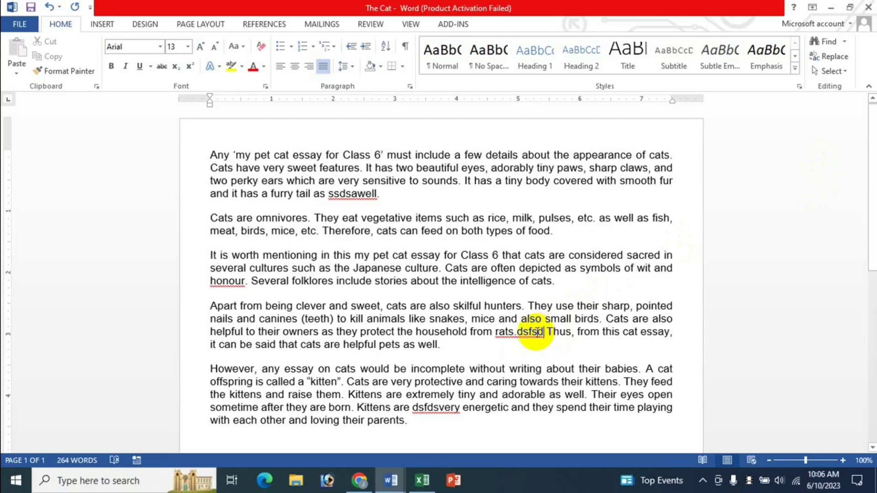
{"action": "left_click", "coordinate": [422, 481]}
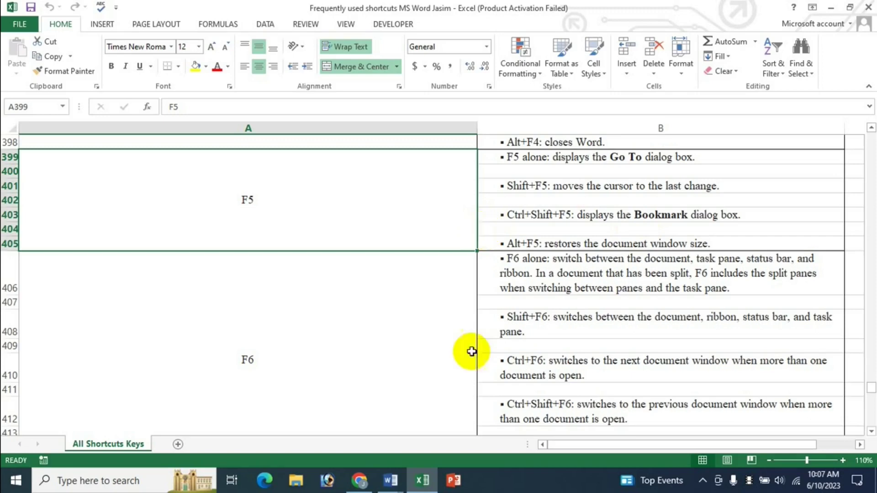
{"action": "left_click", "coordinate": [391, 480]}
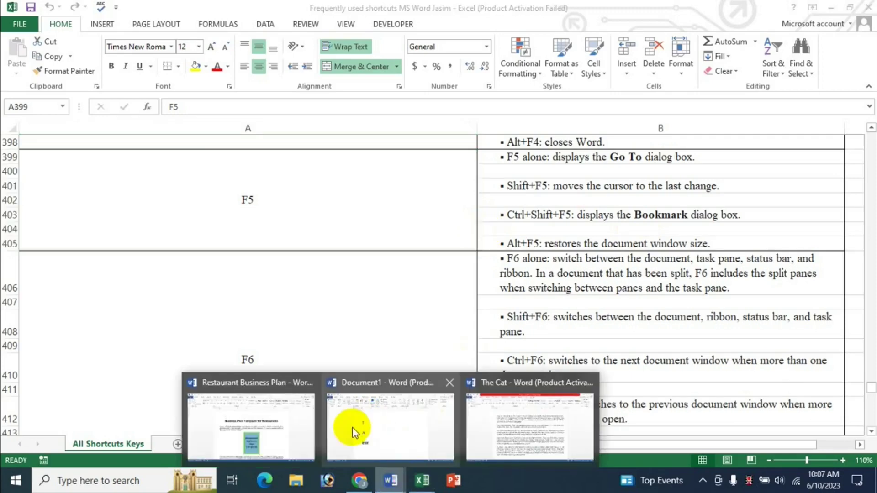
{"action": "left_click", "coordinate": [530, 414]}
{"action": "double_click", "coordinate": [370, 254]}
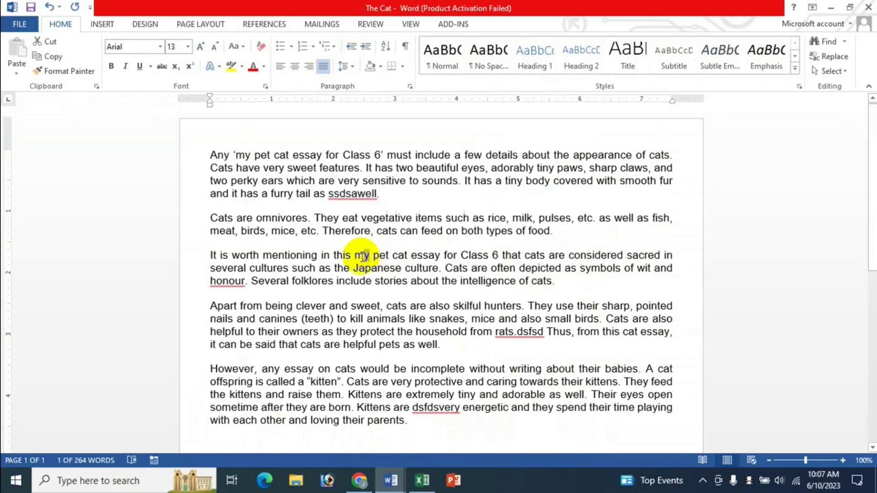
{"action": "key", "text": "ctrl+shift+F5"}
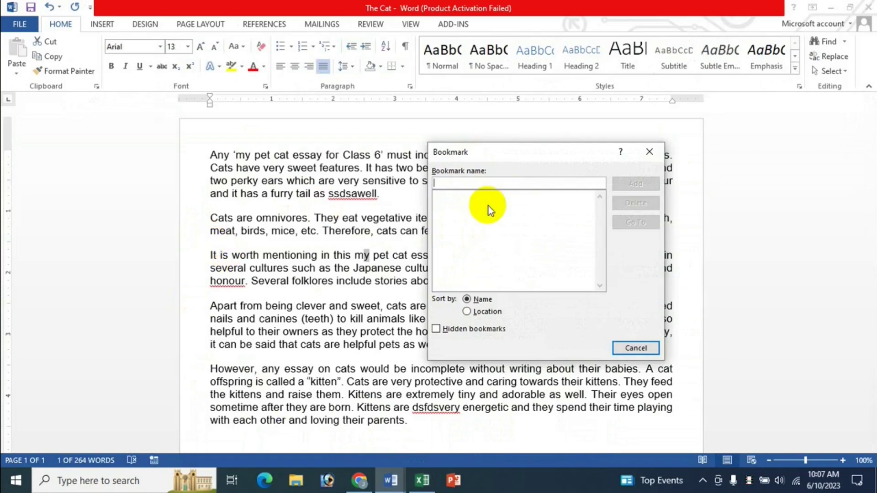
{"action": "type", "text": "dfds"}
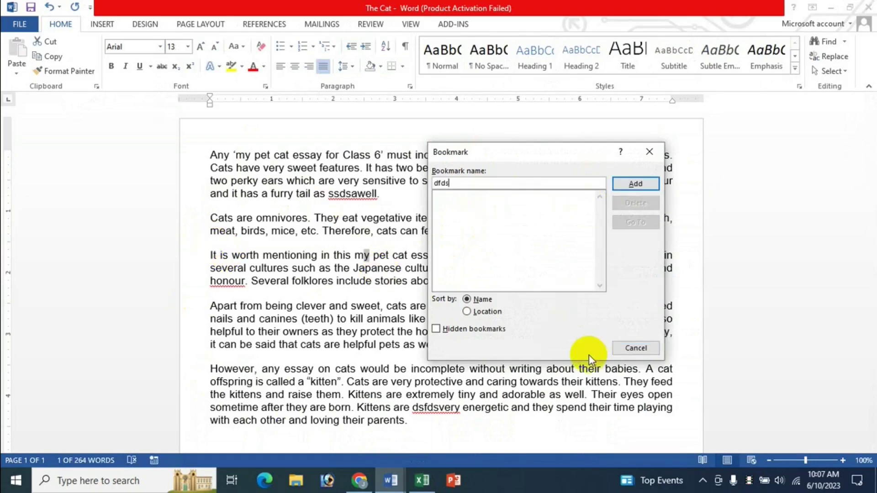
{"action": "left_click", "coordinate": [625, 348]}
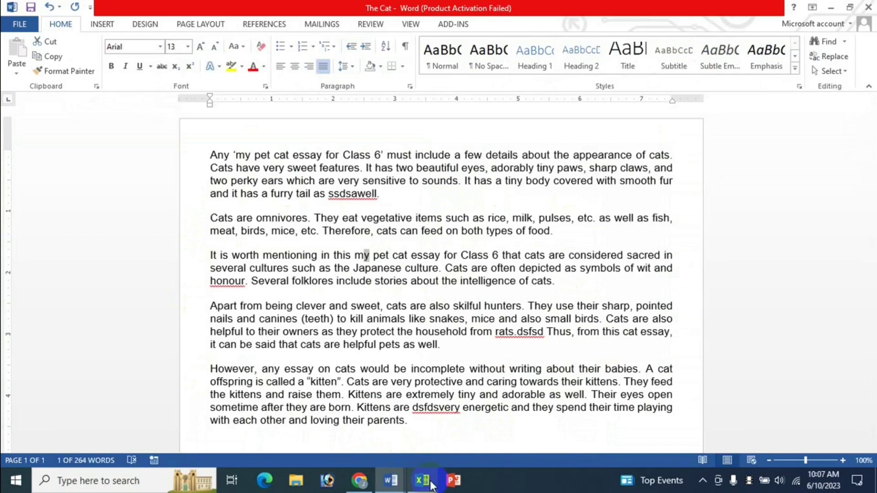
{"action": "left_click", "coordinate": [422, 479]}
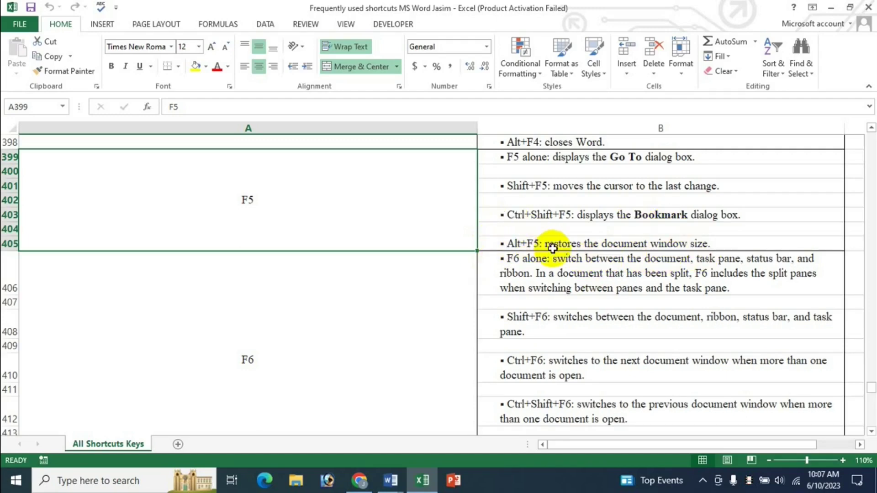
Step: Restore The Cat essay window to its smaller size, then maximize it again
{"action": "left_click", "coordinate": [391, 481]}
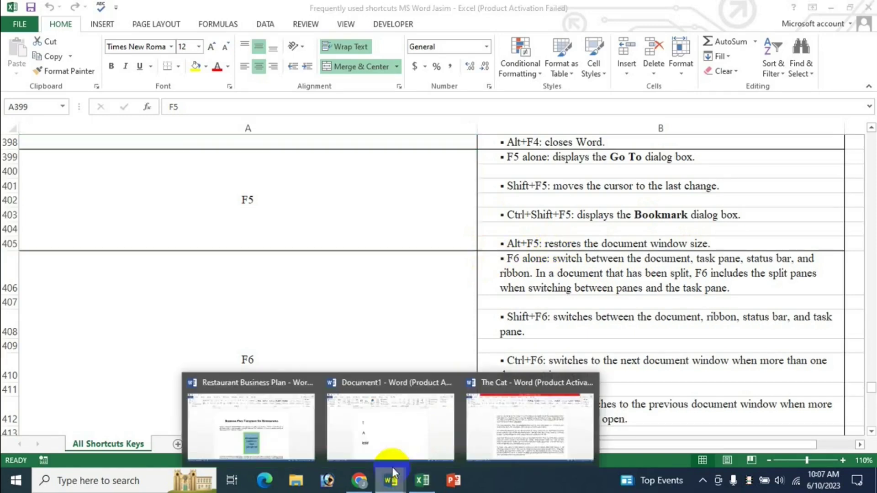
{"action": "left_click", "coordinate": [392, 425]}
{"action": "left_click", "coordinate": [391, 481]}
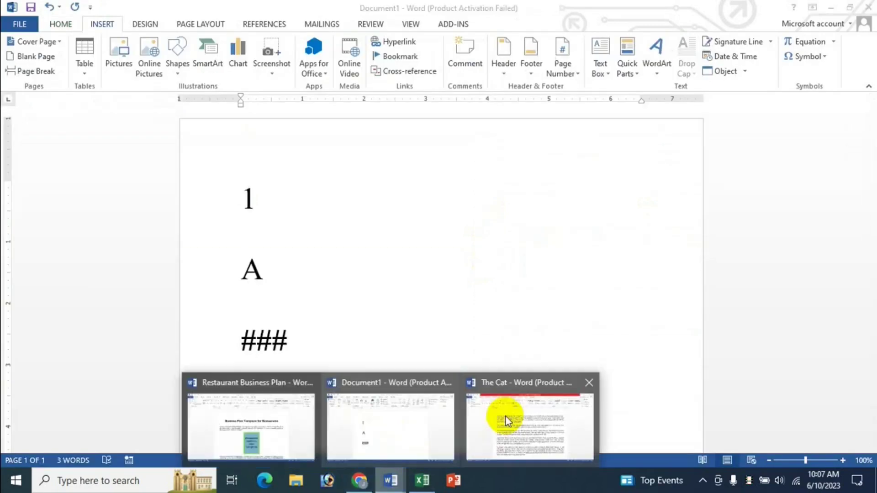
{"action": "left_click", "coordinate": [506, 417]}
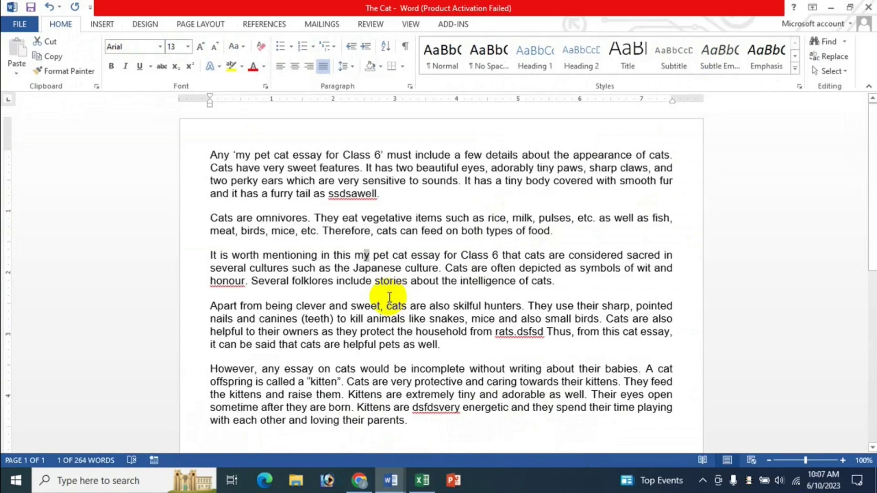
{"action": "key", "text": "alt+Tab"}
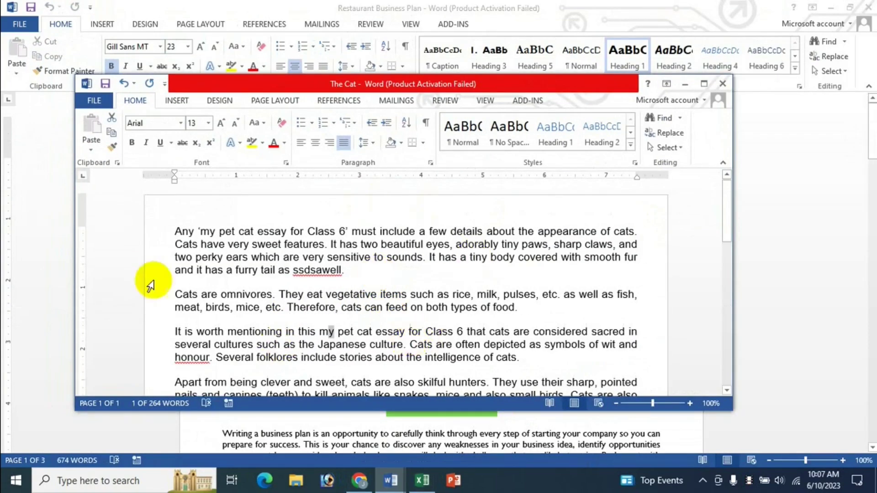
{"action": "left_click", "coordinate": [705, 84]}
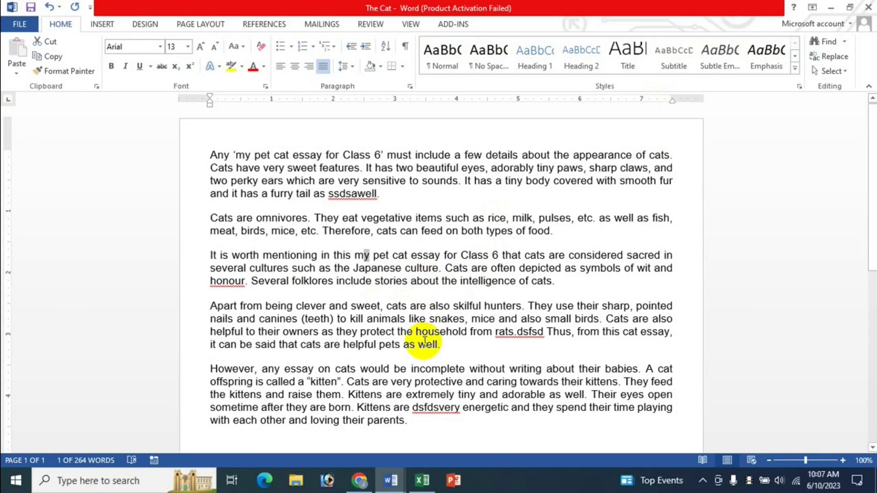
Step: Back in Excel, select the F6 entry in the shortcut reference sheet
{"action": "left_click", "coordinate": [423, 480]}
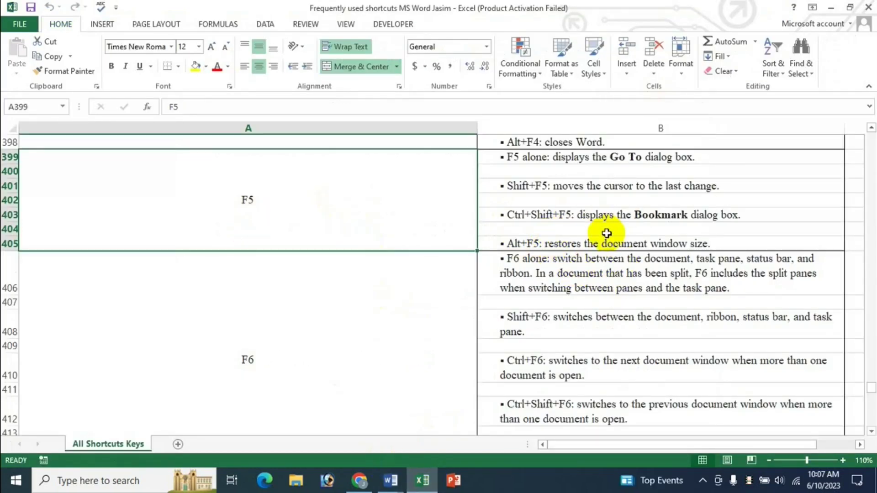
{"action": "scroll", "coordinate": [331, 332], "scroll_direction": "down", "scroll_amount": 2}
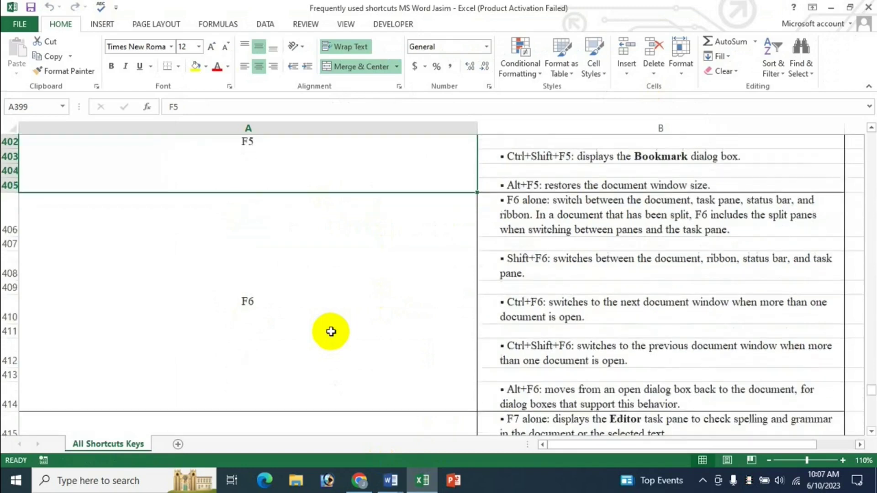
{"action": "left_click", "coordinate": [330, 250]}
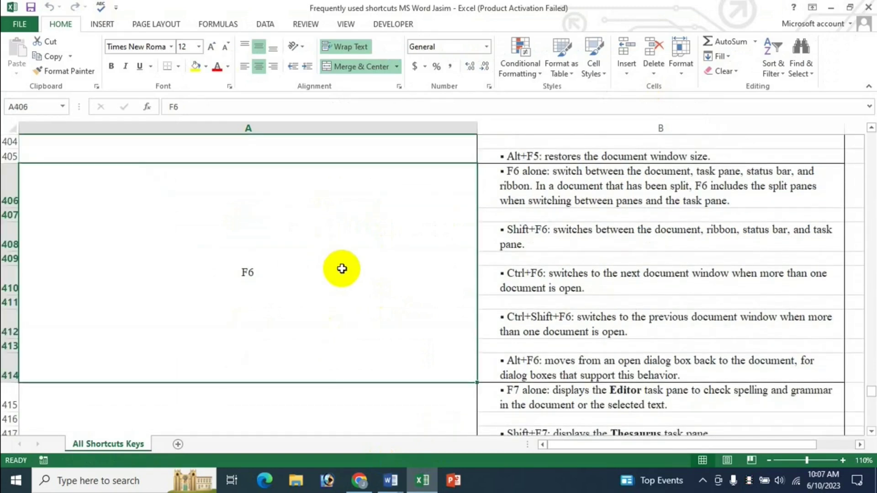
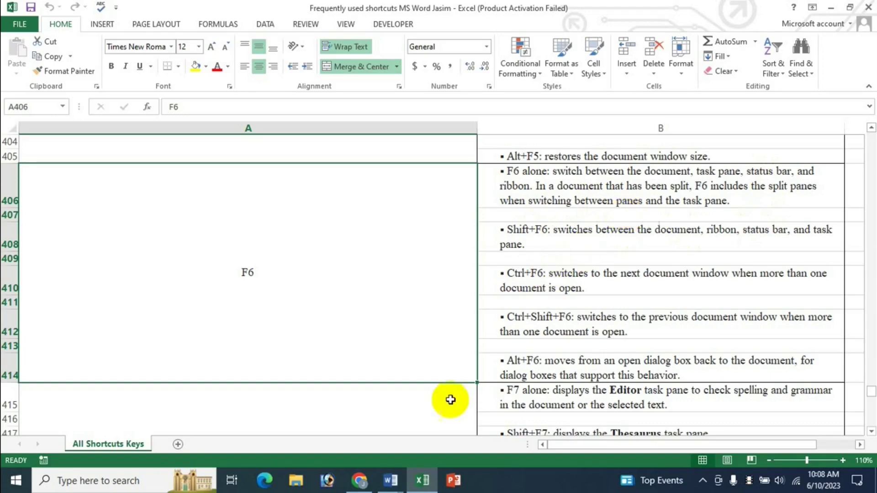
Step: Switch from Excel to the Word essay The Cat and move the cursor to the line start
{"action": "left_click", "coordinate": [403, 487]}
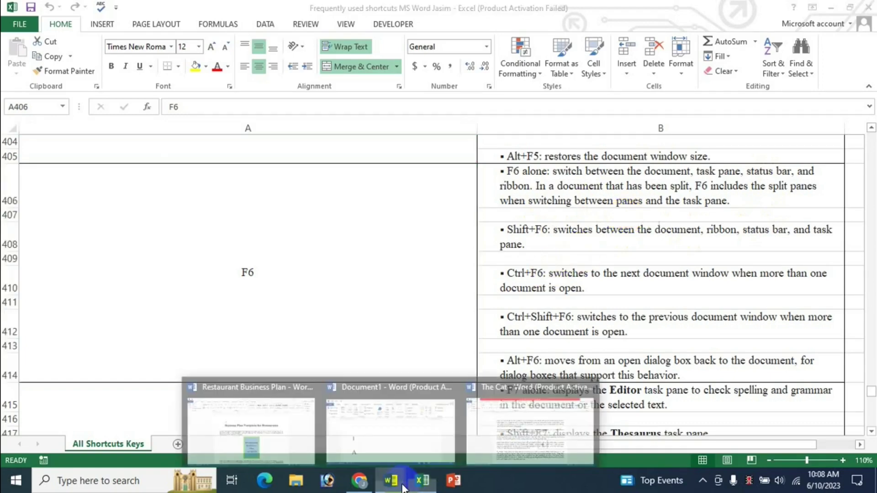
{"action": "left_click", "coordinate": [522, 434]}
{"action": "key", "text": "Home"}
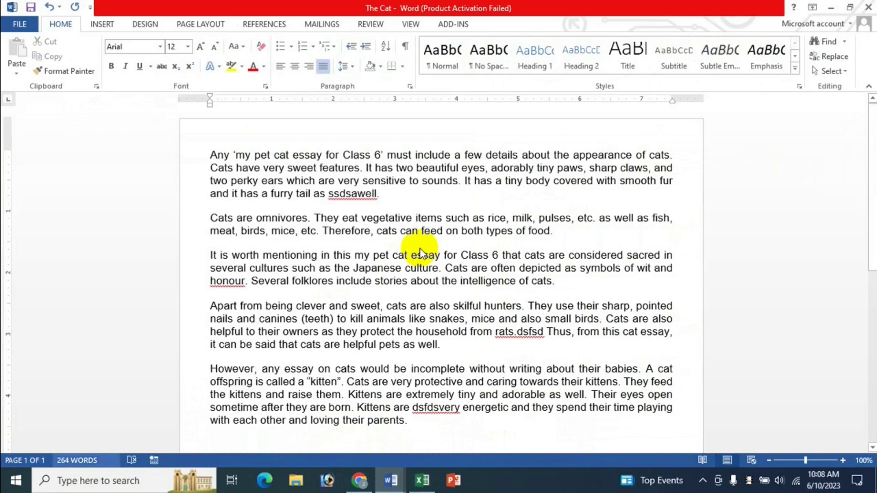
Step: Toggle the KeyTips on and off in The Cat, place the cursor before the Apart paragraph, and return to Excel
{"action": "key", "text": "alt"}
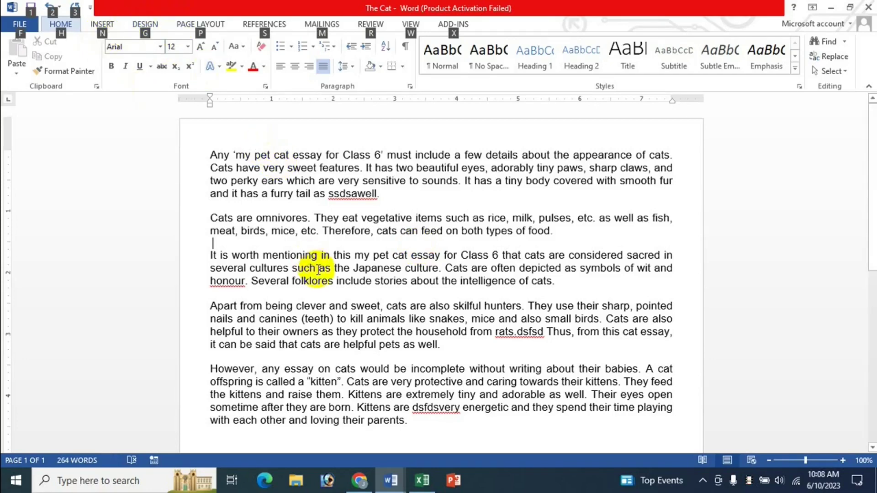
{"action": "key", "text": "alt"}
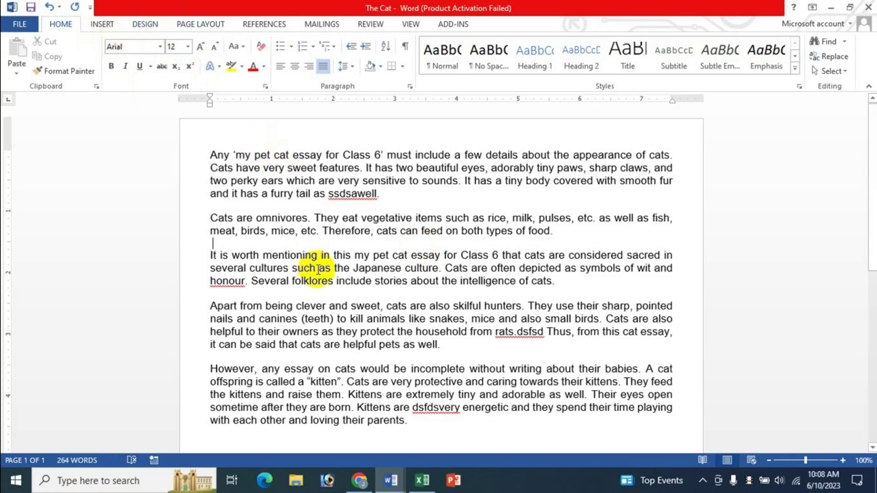
{"action": "key", "text": "ctrl+bracketright"}
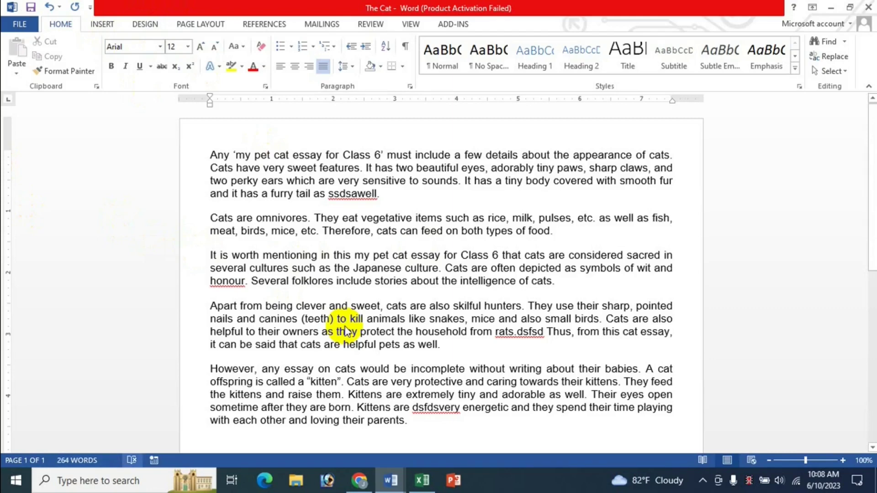
{"action": "key", "text": "alt"}
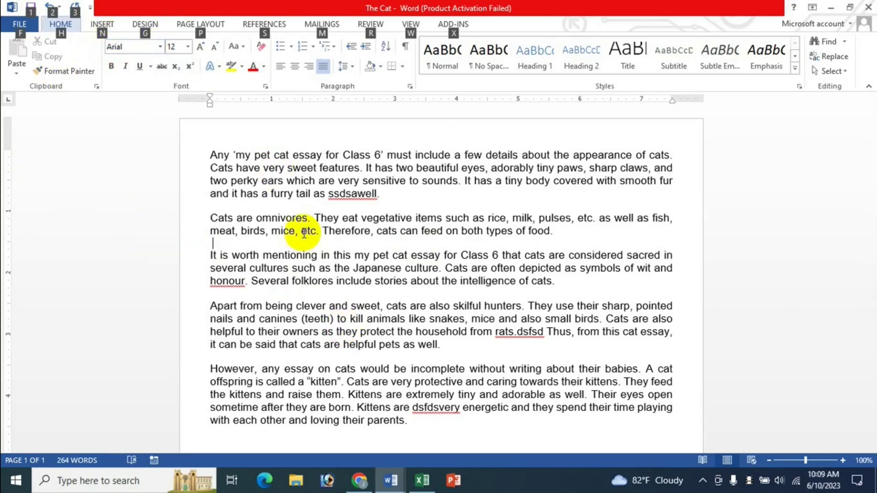
{"action": "left_click", "coordinate": [202, 28]}
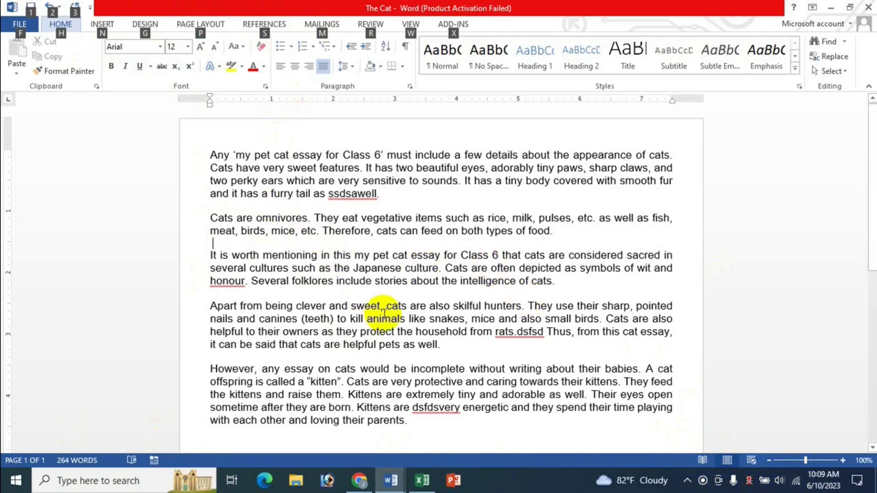
{"action": "left_click", "coordinate": [205, 295]}
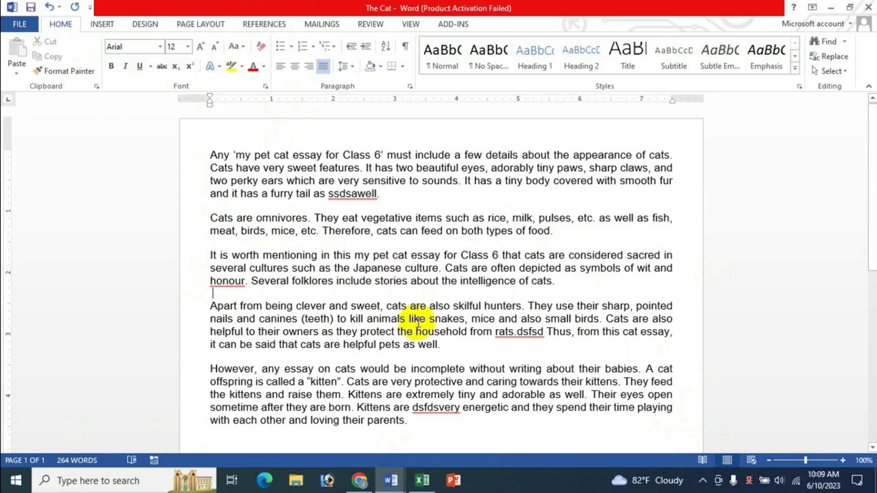
{"action": "left_click", "coordinate": [423, 482]}
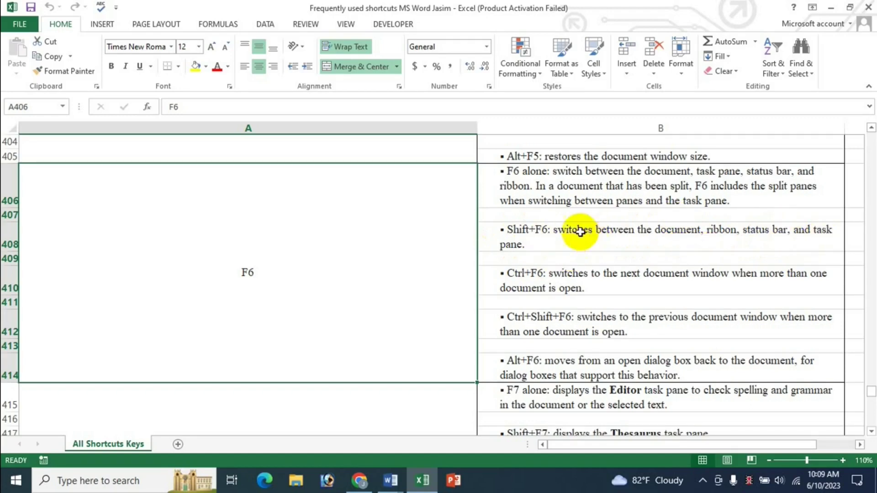
Step: Bring The Cat forward and split its window into two panes from the VIEW tab
{"action": "left_click", "coordinate": [394, 482]}
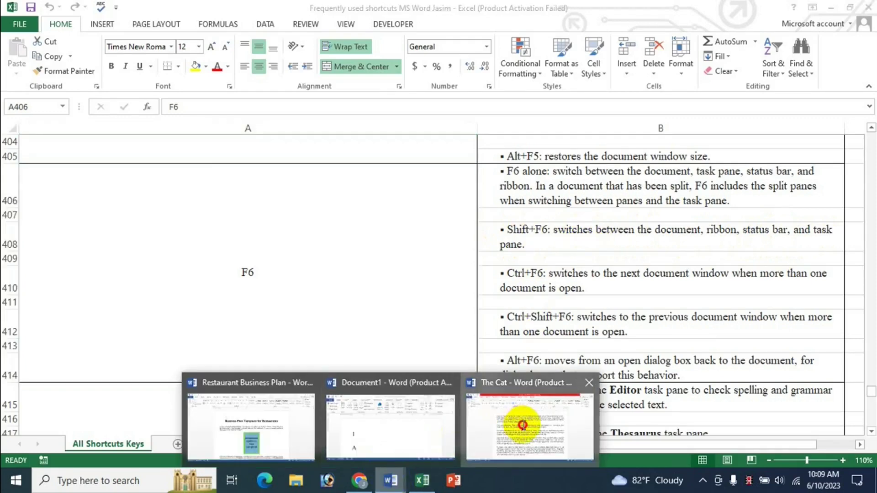
{"action": "left_click", "coordinate": [521, 413]}
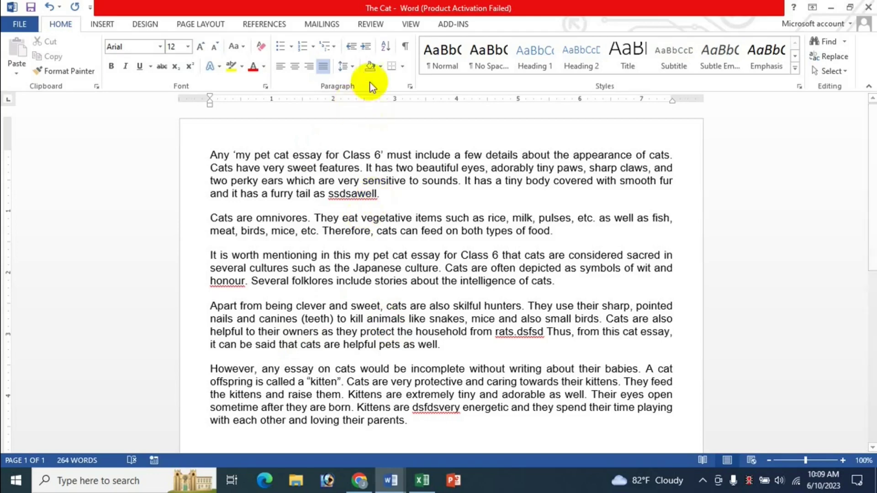
{"action": "left_click", "coordinate": [410, 24]}
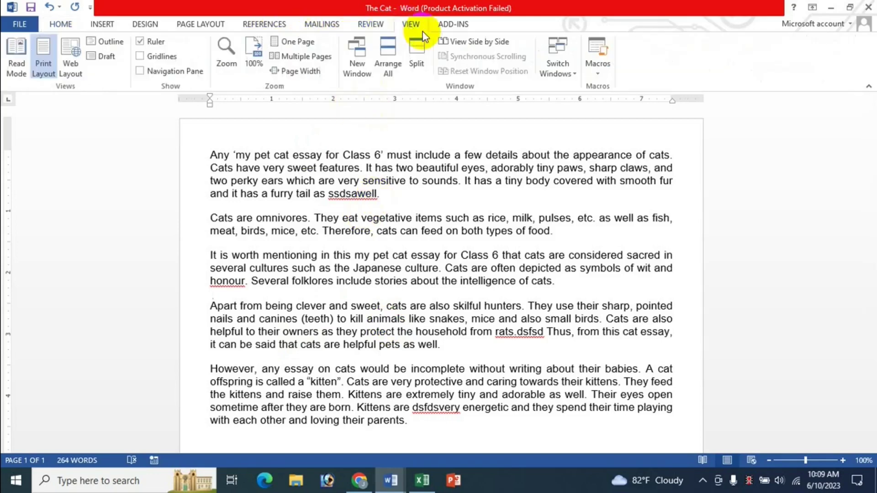
{"action": "left_click", "coordinate": [416, 56]}
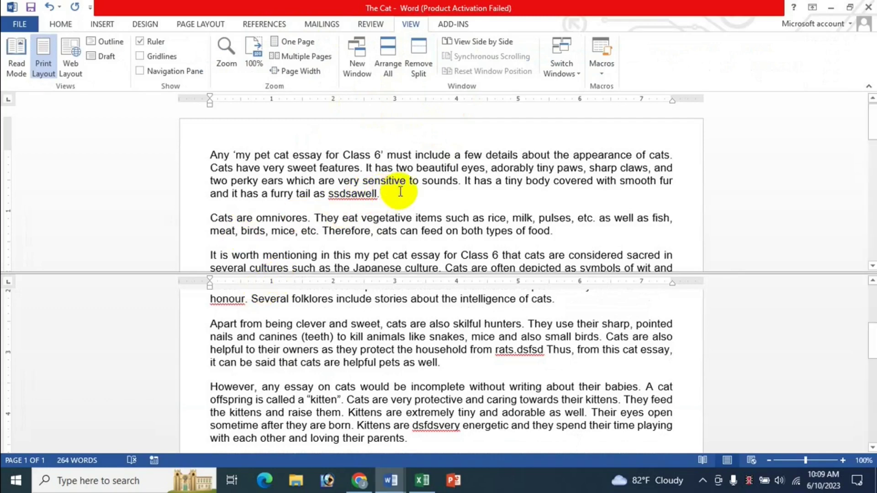
Step: Place the cursor after ssdsawell, scroll to the essay's start, and toggle the KeyTips
{"action": "left_click", "coordinate": [401, 192]}
{"action": "scroll", "coordinate": [400, 195], "scroll_direction": "up", "scroll_amount": 4}
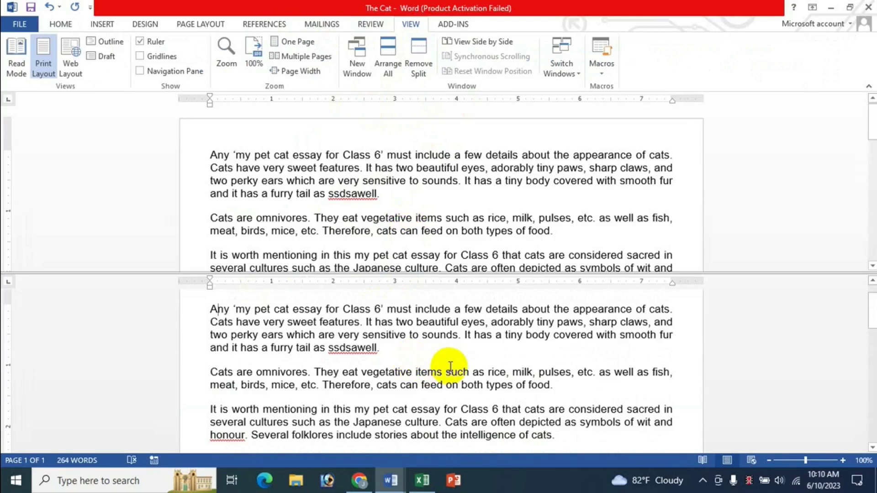
{"action": "key", "text": "alt"}
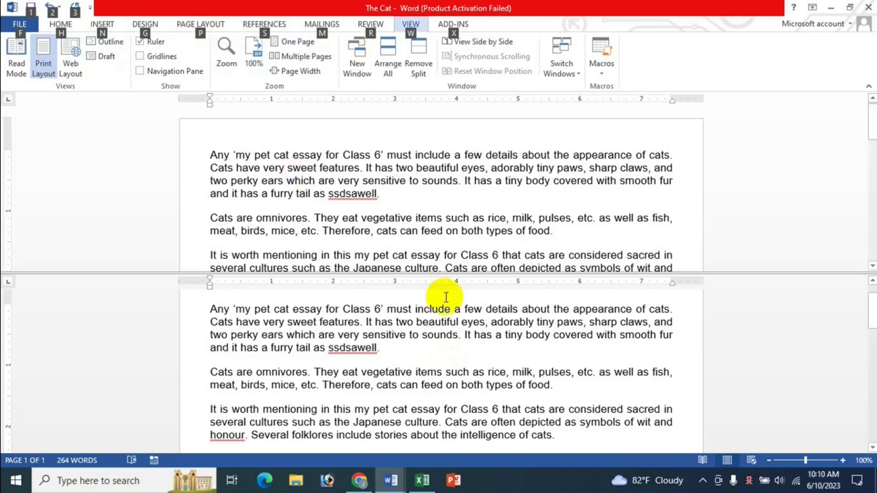
{"action": "key", "text": "Escape"}
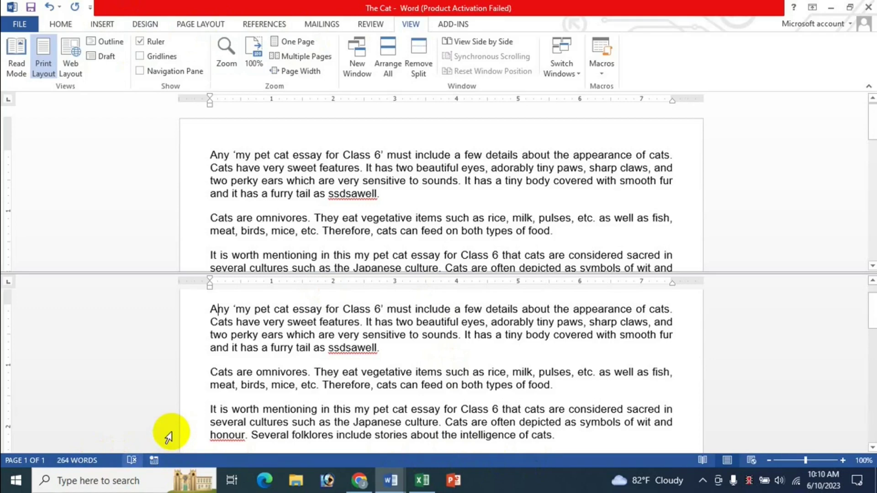
Step: Cancel the Record Macro dialog and put the cursor in the lower pane's first word
{"action": "left_click", "coordinate": [154, 460]}
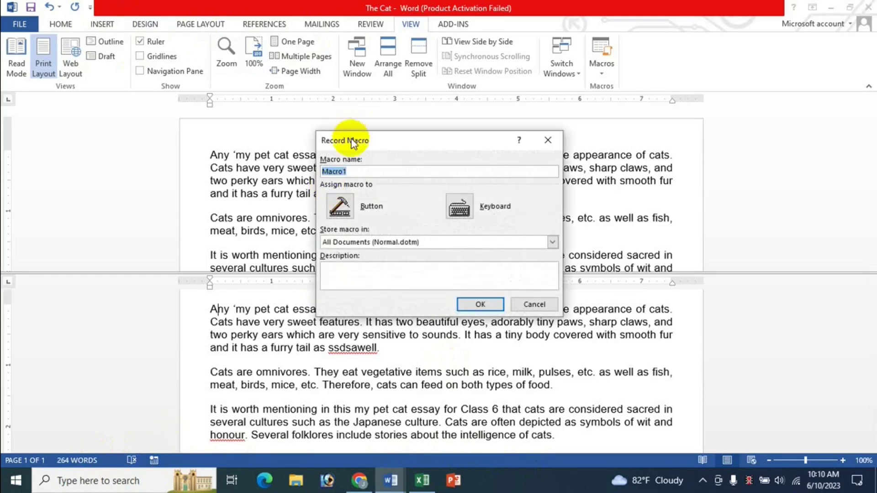
{"action": "left_click", "coordinate": [534, 305]}
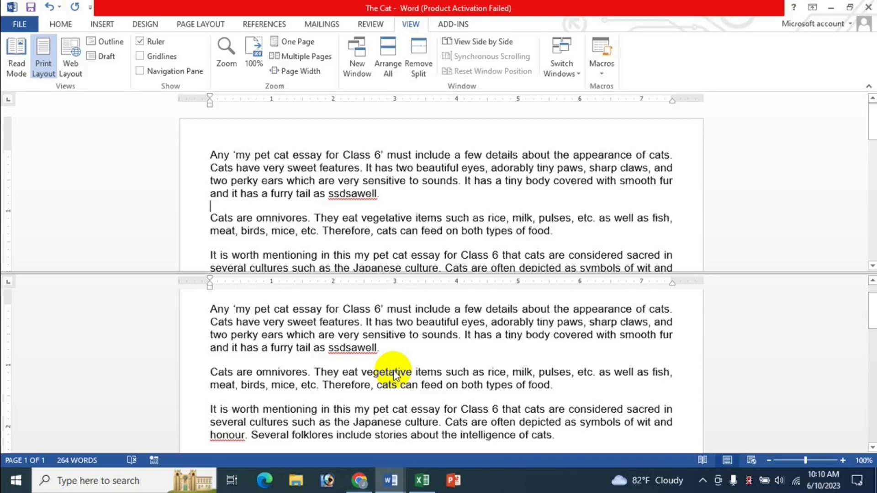
{"action": "left_click", "coordinate": [392, 408]}
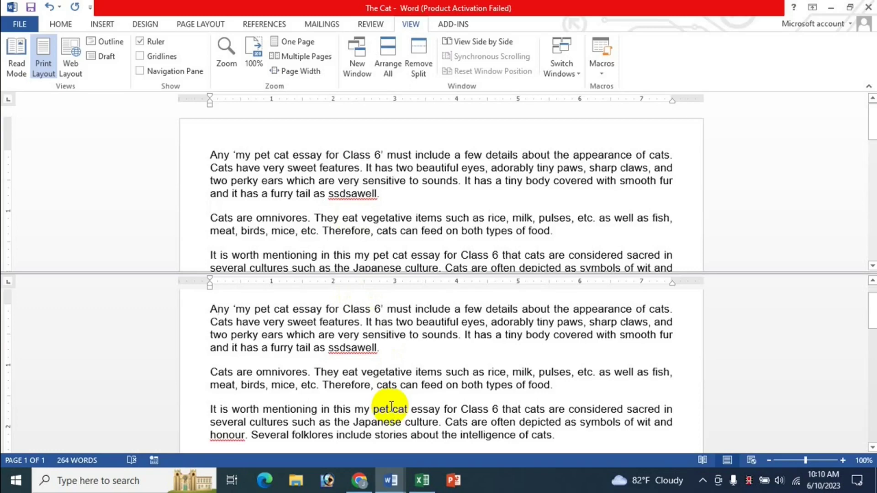
{"action": "key", "text": "Right"}
Step: Toggle the KeyTips, use F6 to move to the upper pane, then remove the split
{"action": "key", "text": "alt"}
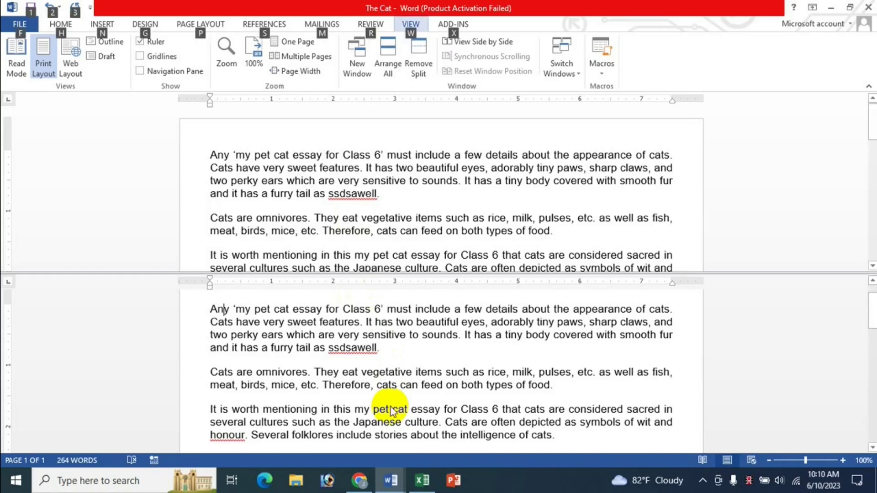
{"action": "key", "text": "alt"}
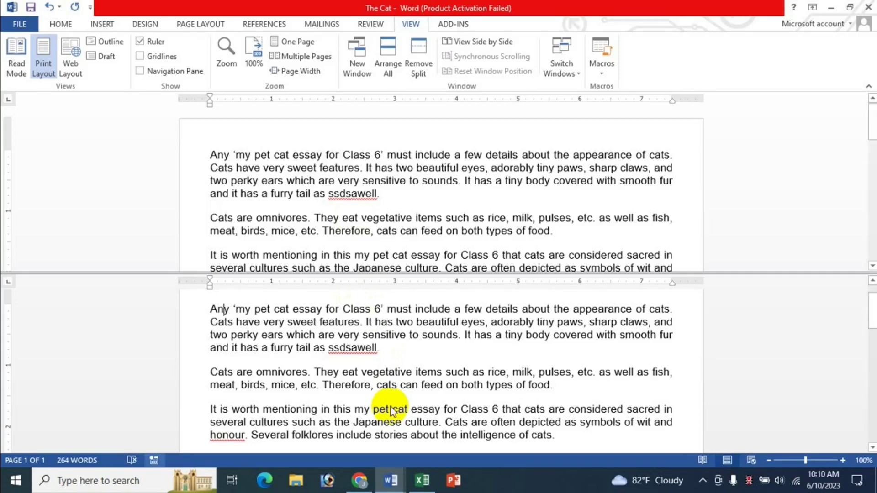
{"action": "key", "text": "F6"}
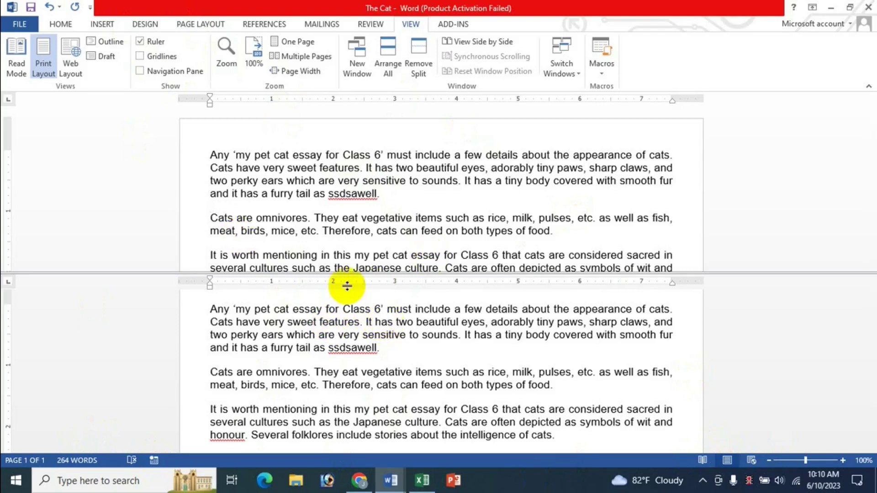
{"action": "left_click", "coordinate": [424, 73]}
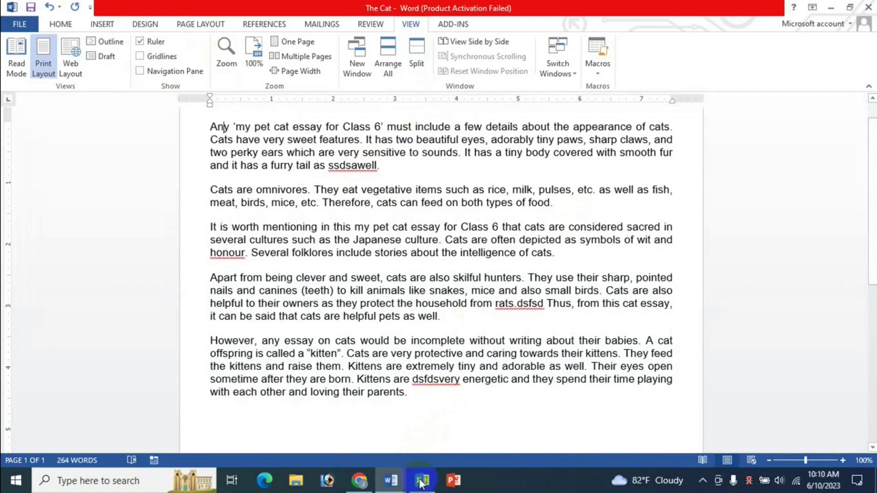
Step: Alt+Tab to the Excel shortcut sheet and scroll around the F6 rows
{"action": "key", "text": "alt+Tab"}
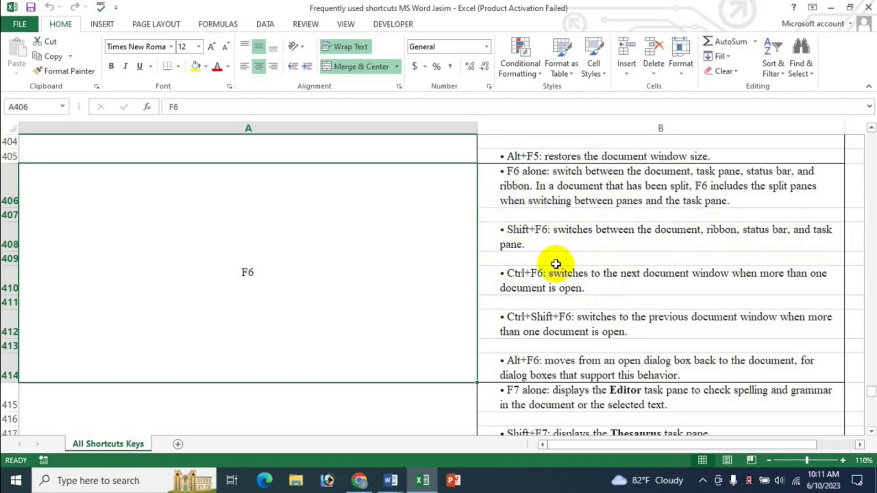
{"action": "scroll", "coordinate": [529, 280], "scroll_direction": "down", "scroll_amount": 2}
{"action": "scroll", "coordinate": [547, 289], "scroll_direction": "up", "scroll_amount": 1}
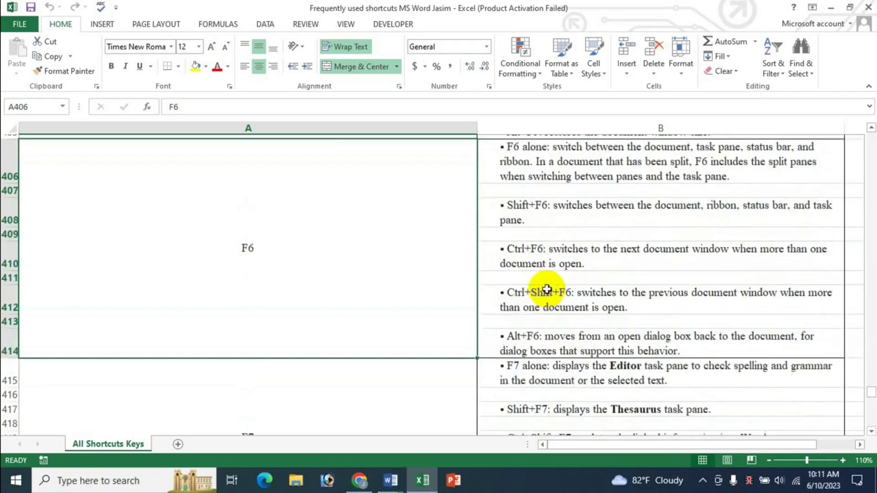
{"action": "scroll", "coordinate": [547, 289], "scroll_direction": "up", "scroll_amount": 1}
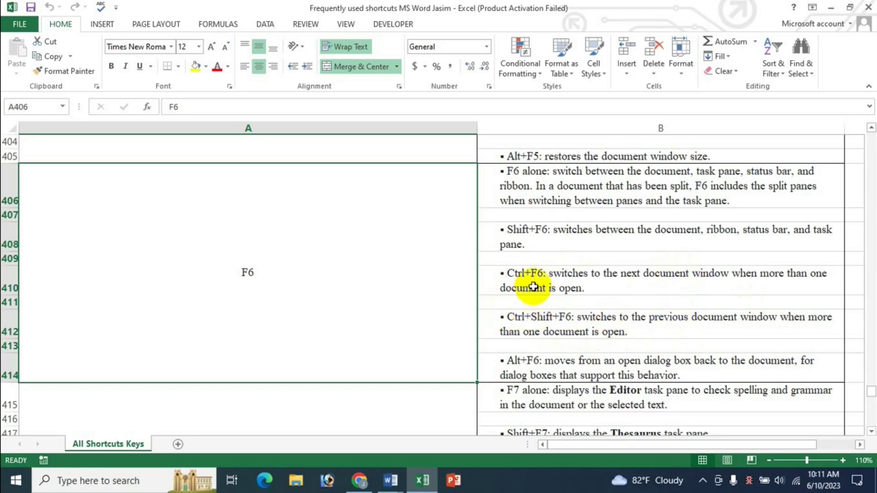
Step: Bring Document1 in front of Excel and maximize it
{"action": "left_click", "coordinate": [416, 487]}
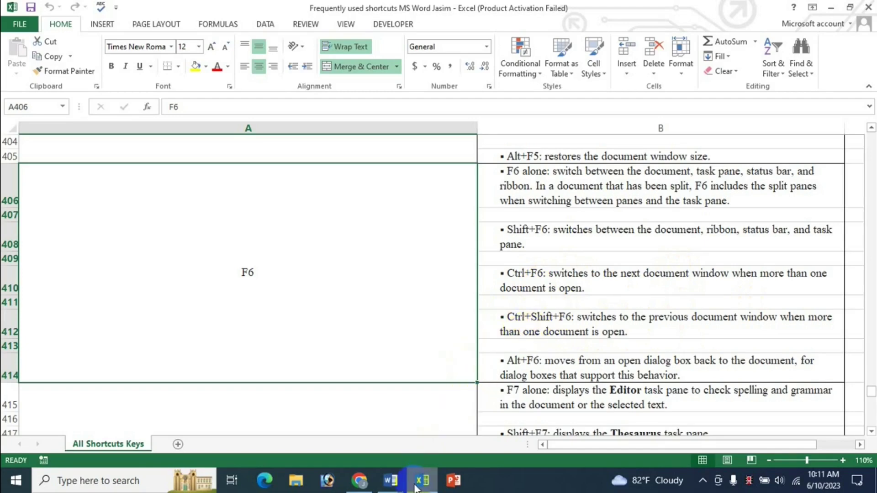
{"action": "left_click", "coordinate": [390, 480]}
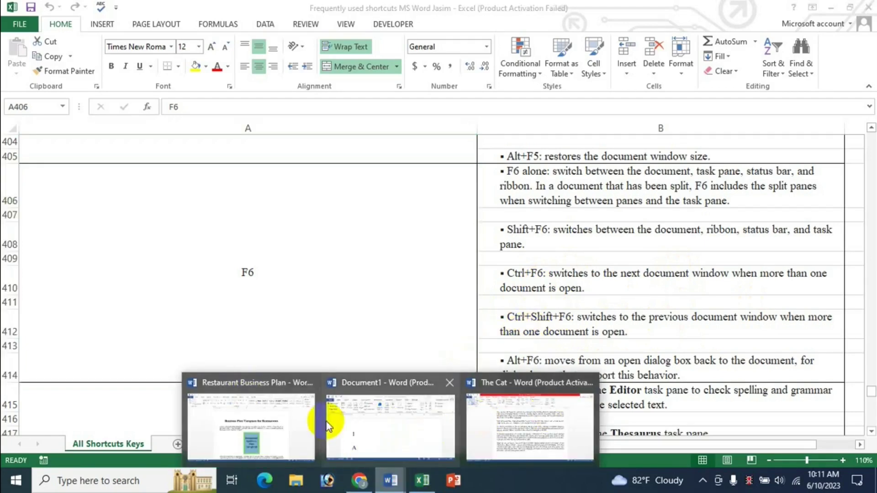
{"action": "left_click", "coordinate": [406, 420]}
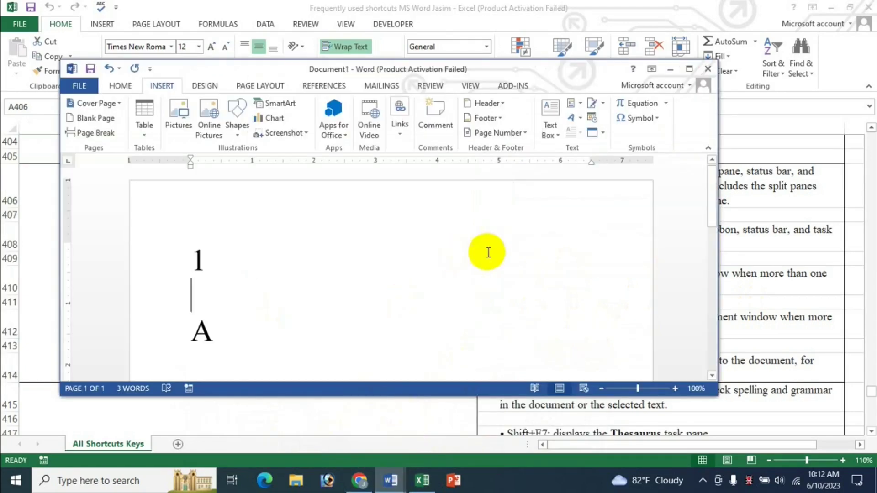
{"action": "left_click", "coordinate": [689, 69]}
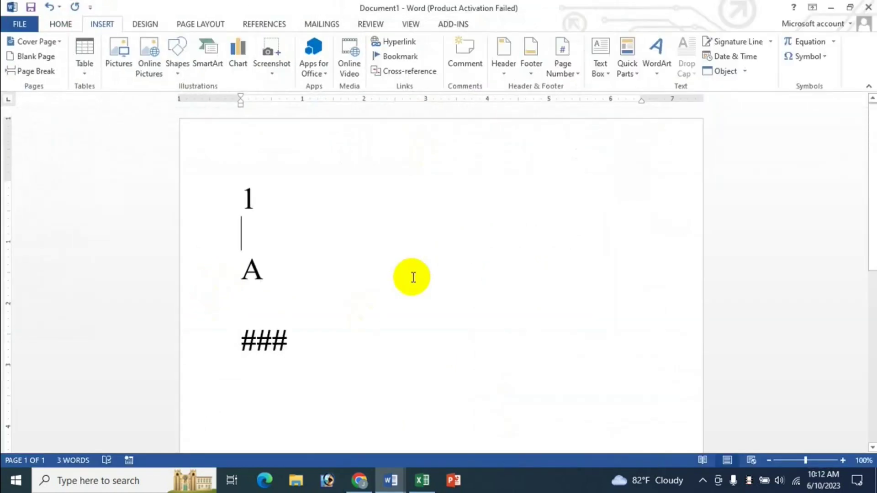
Step: Cycle with Ctrl+F6 through The Cat, Restaurant Business Plan and Document1, then return to Excel
{"action": "key", "text": "ctrl+F6"}
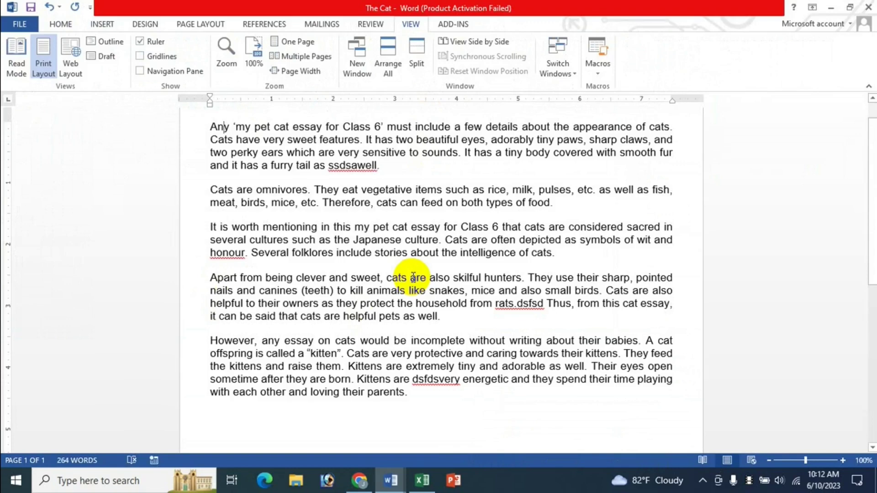
{"action": "key", "text": "ctrl+F6"}
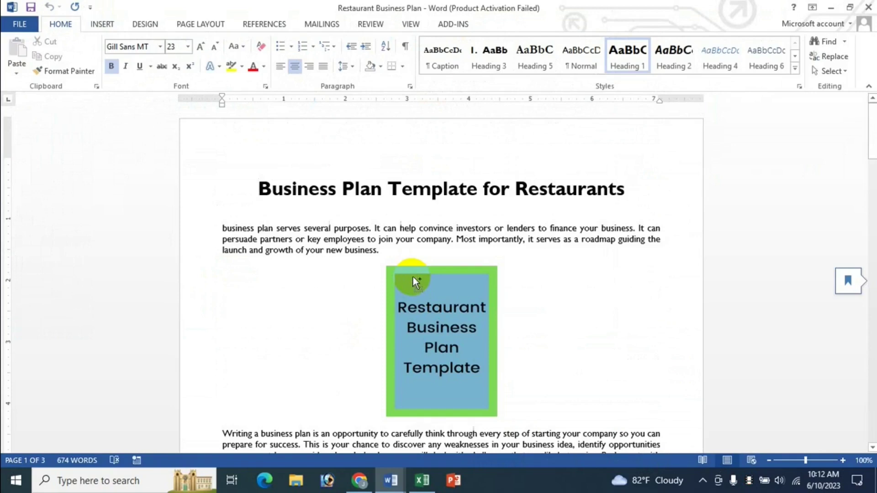
{"action": "key", "text": "ctrl+F6"}
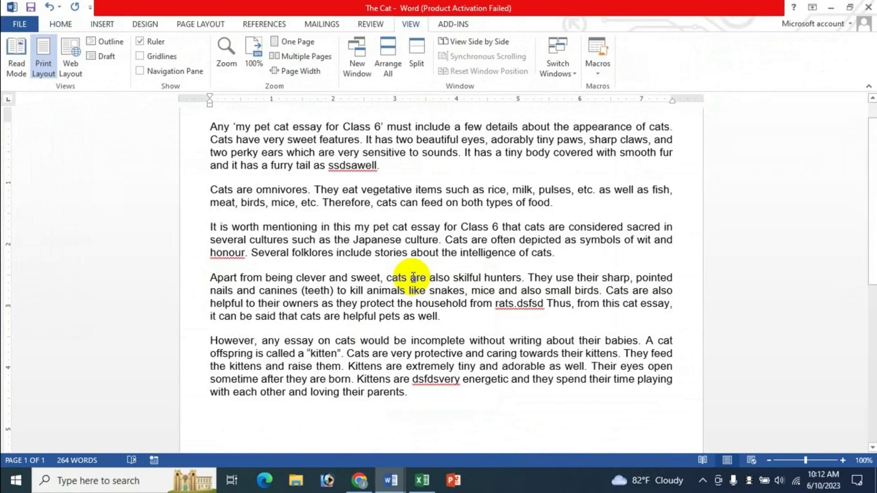
{"action": "key", "text": "ctrl+F6"}
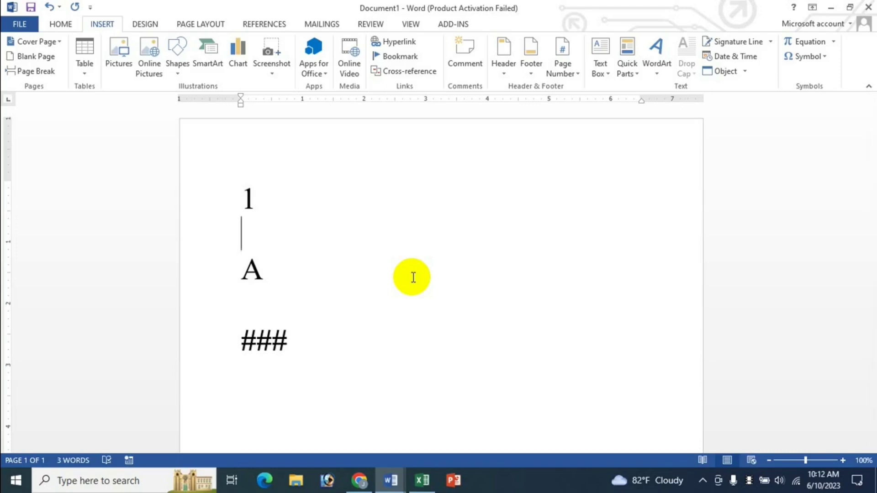
{"action": "key", "text": "ctrl+F6"}
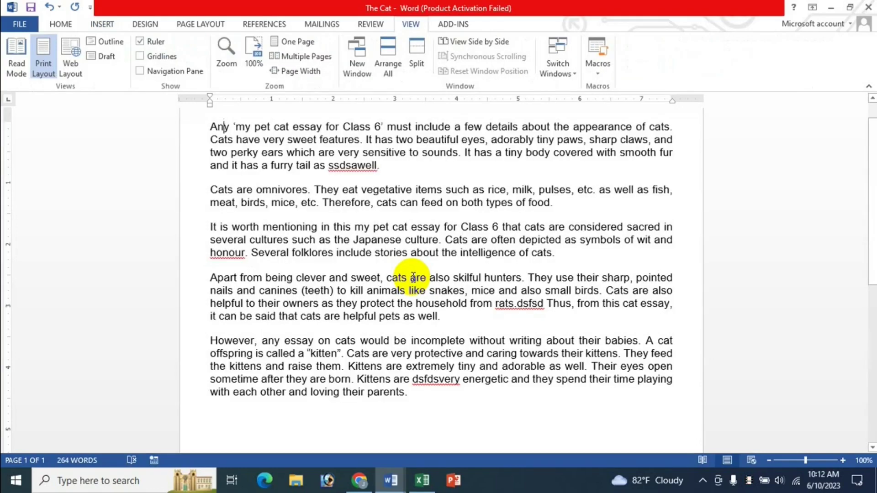
{"action": "key", "text": "ctrl+F6"}
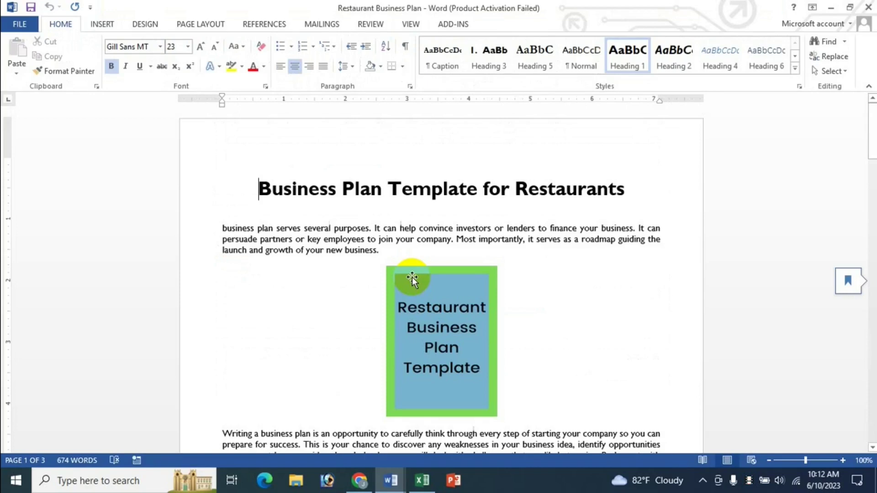
{"action": "key", "text": "ctrl+F6"}
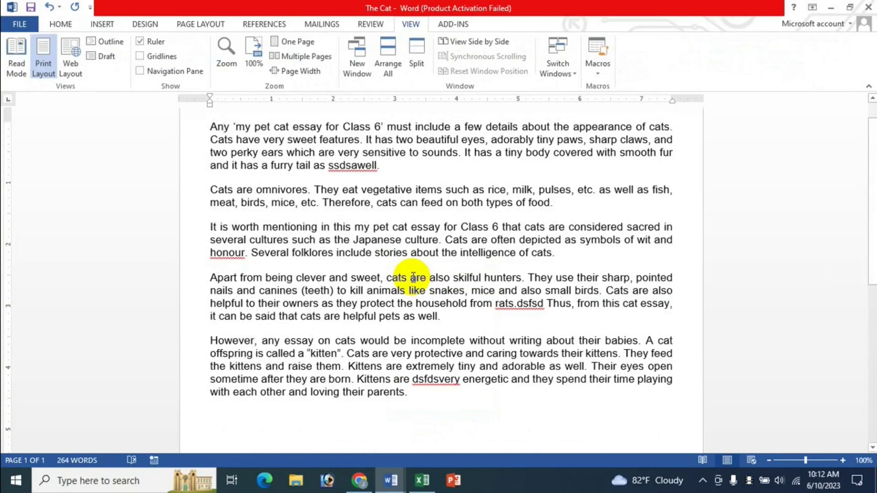
{"action": "key", "text": "ctrl+F6"}
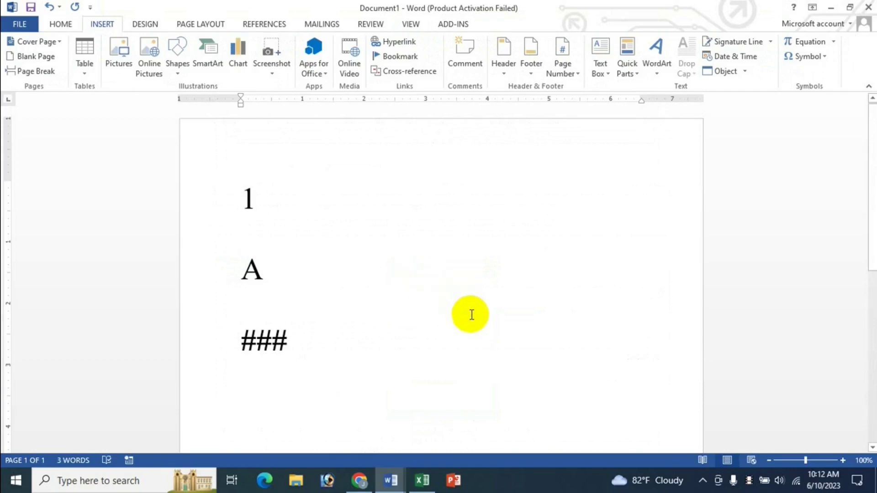
{"action": "left_click", "coordinate": [422, 481]}
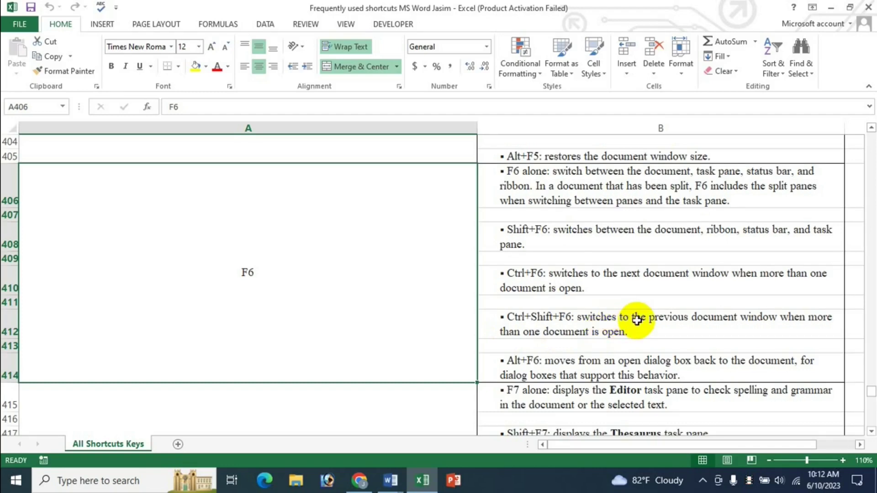
{"action": "scroll", "coordinate": [636, 320], "scroll_direction": "down", "scroll_amount": 1}
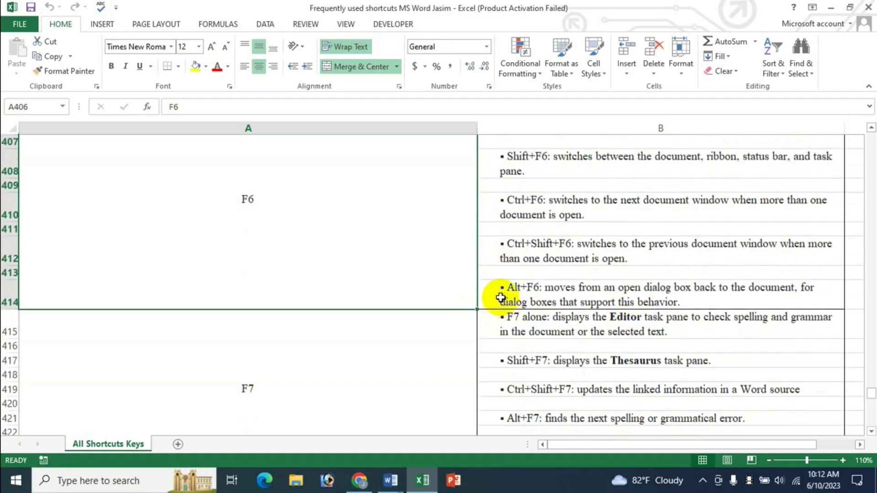
{"action": "scroll", "coordinate": [501, 298], "scroll_direction": "up", "scroll_amount": 1}
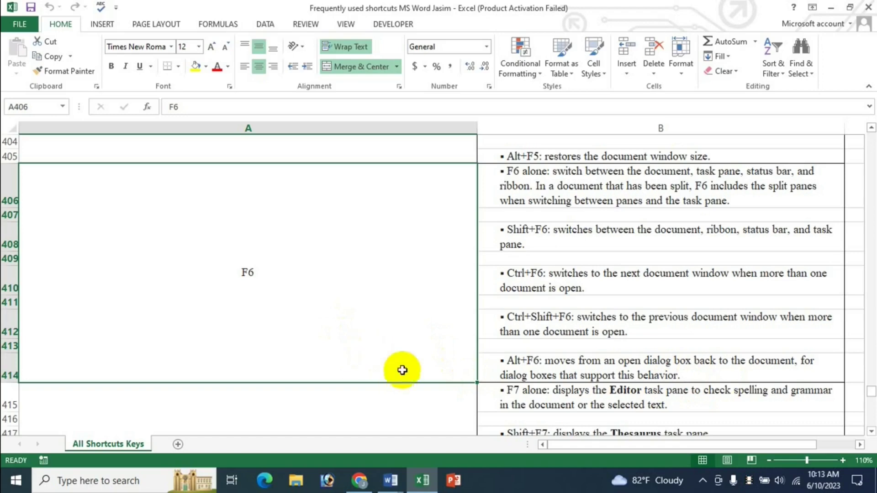
{"action": "left_click", "coordinate": [385, 483]}
{"action": "left_click", "coordinate": [382, 414]}
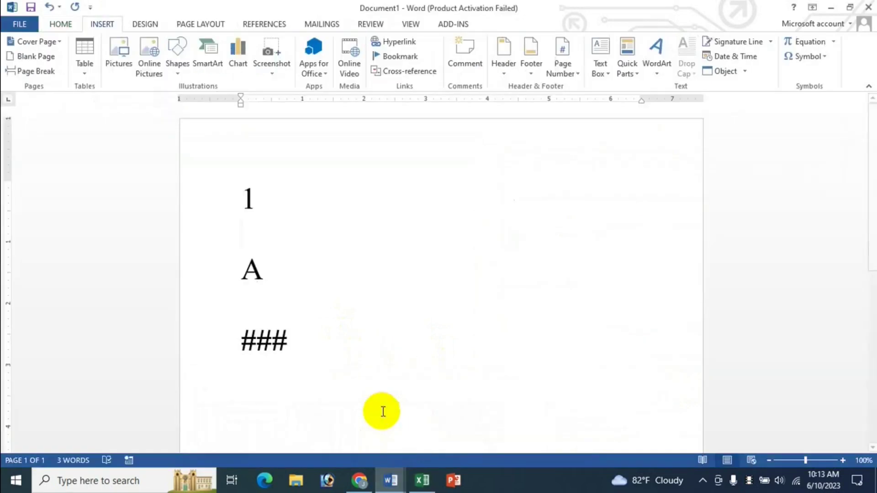
{"action": "mouse_move", "coordinate": [388, 484]}
{"action": "left_click", "coordinate": [492, 408]}
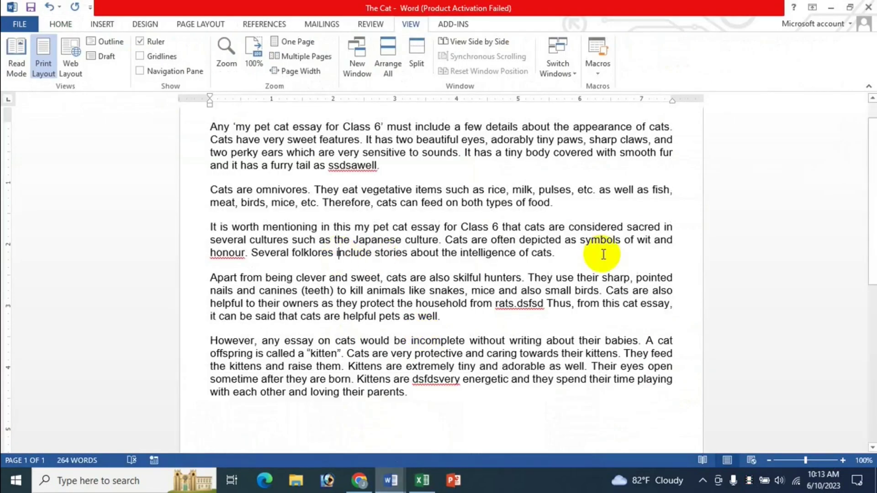
{"action": "key", "text": "alt+Tab"}
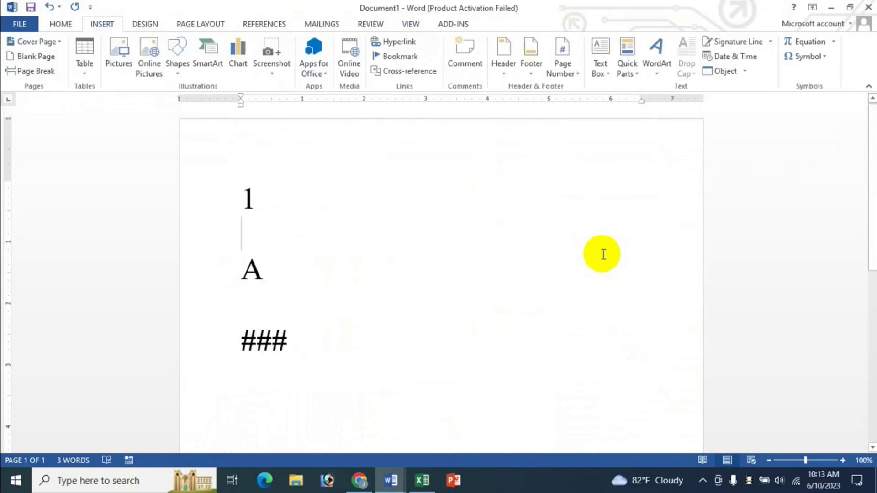
{"action": "key", "text": "alt+Tab"}
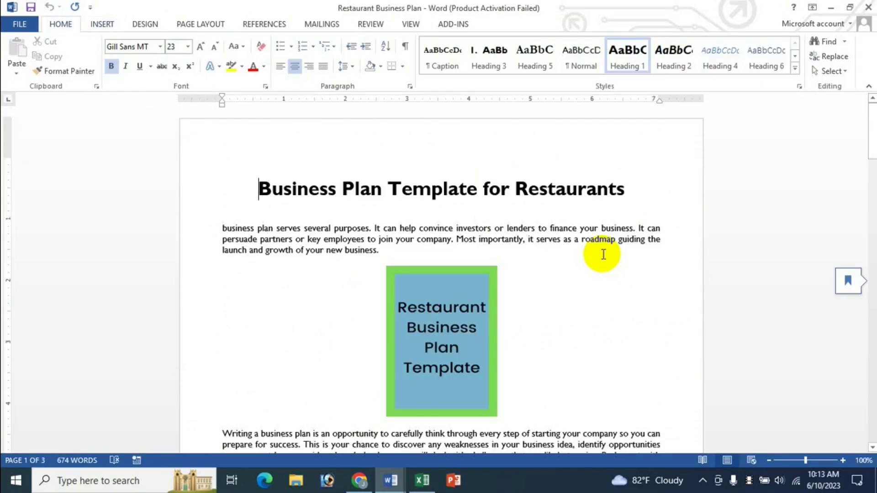
{"action": "key", "text": "alt+Tab"}
{"action": "key", "text": "alt+Tab"}
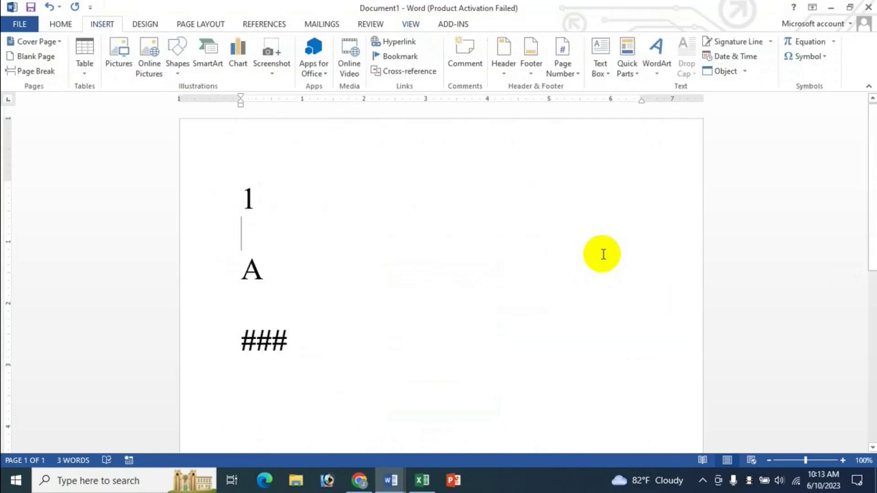
{"action": "key", "text": "alt+Tab"}
{"action": "key", "text": "alt+Tab"}
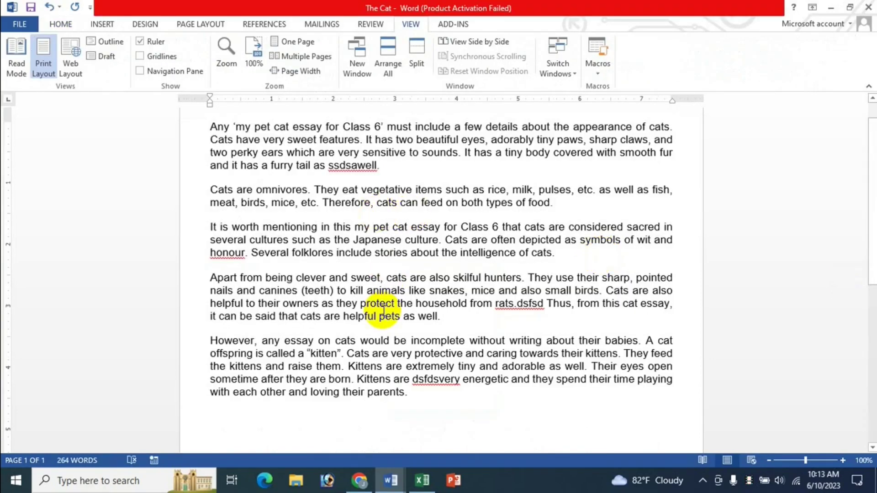
{"action": "left_click", "coordinate": [422, 480]}
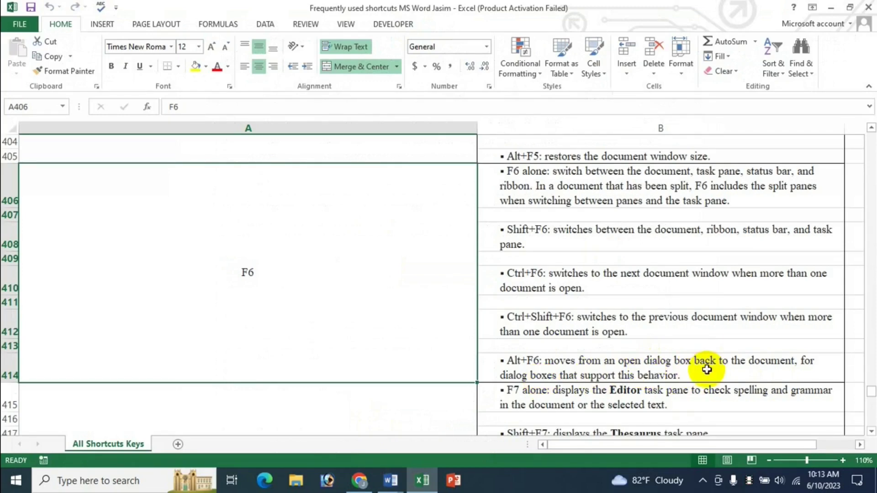
Step: Scroll the shortcut sheet and select the F7 entry in cell A415
{"action": "scroll", "coordinate": [704, 366], "scroll_direction": "down", "scroll_amount": 2}
{"action": "scroll", "coordinate": [409, 284], "scroll_direction": "up", "scroll_amount": 1}
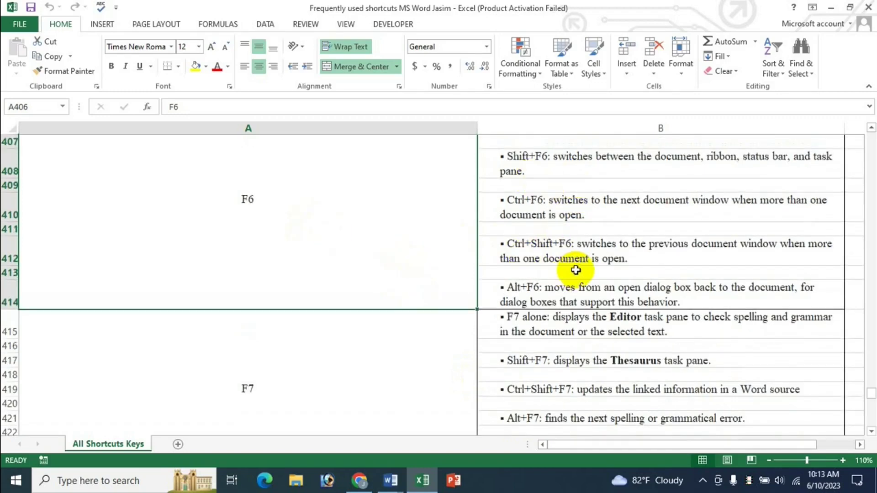
{"action": "scroll", "coordinate": [576, 270], "scroll_direction": "up", "scroll_amount": 1}
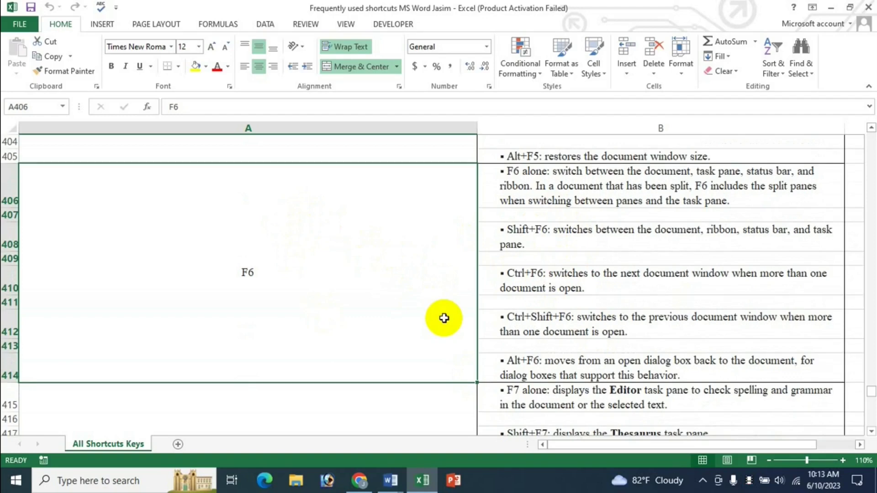
{"action": "scroll", "coordinate": [481, 328], "scroll_direction": "down", "scroll_amount": 1}
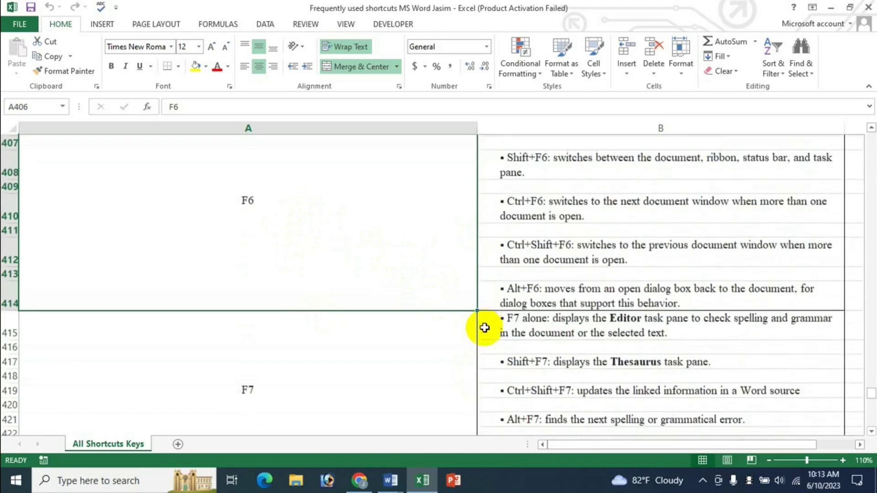
{"action": "scroll", "coordinate": [417, 296], "scroll_direction": "down", "scroll_amount": 3}
{"action": "scroll", "coordinate": [355, 221], "scroll_direction": "up", "scroll_amount": 1}
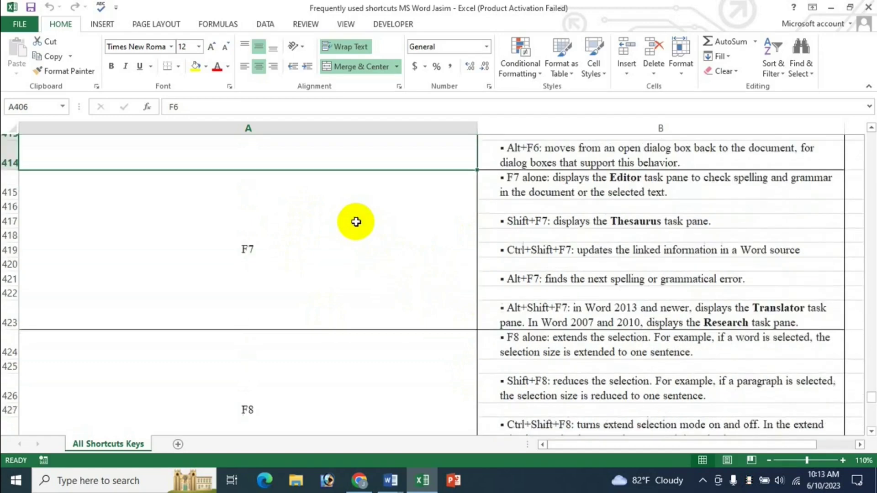
{"action": "left_click", "coordinate": [328, 251]}
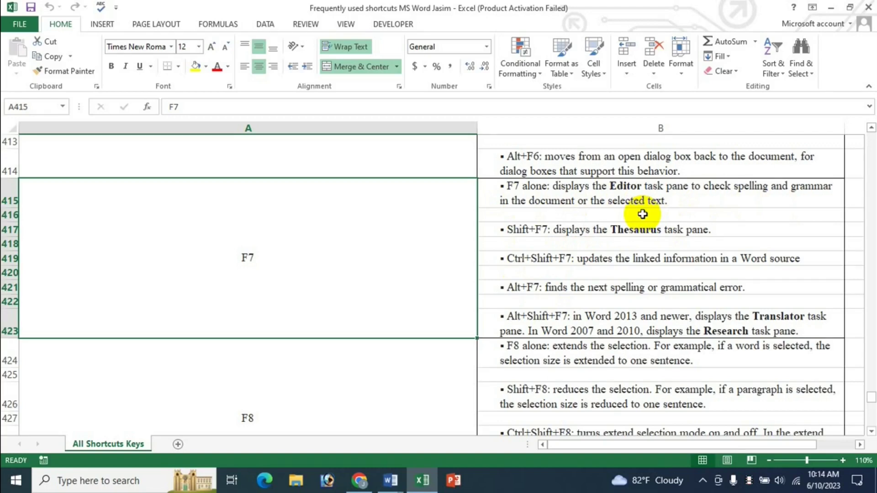
{"action": "left_click", "coordinate": [391, 482]}
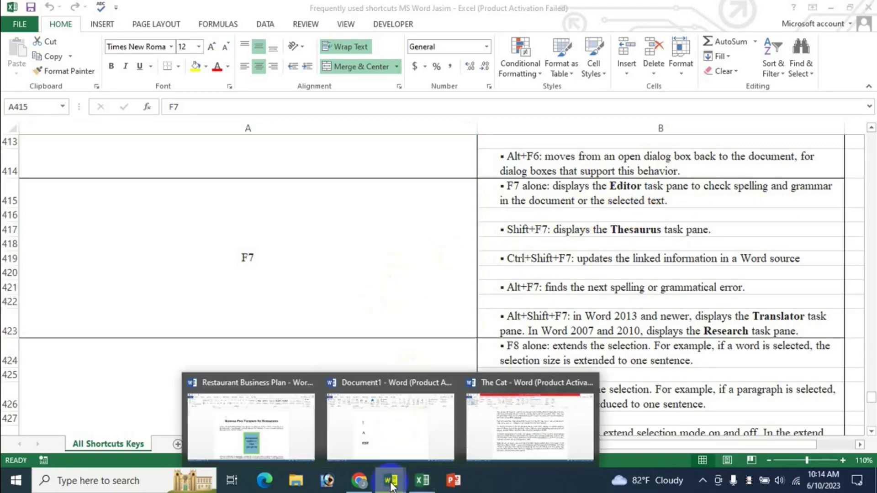
{"action": "left_click", "coordinate": [493, 414]}
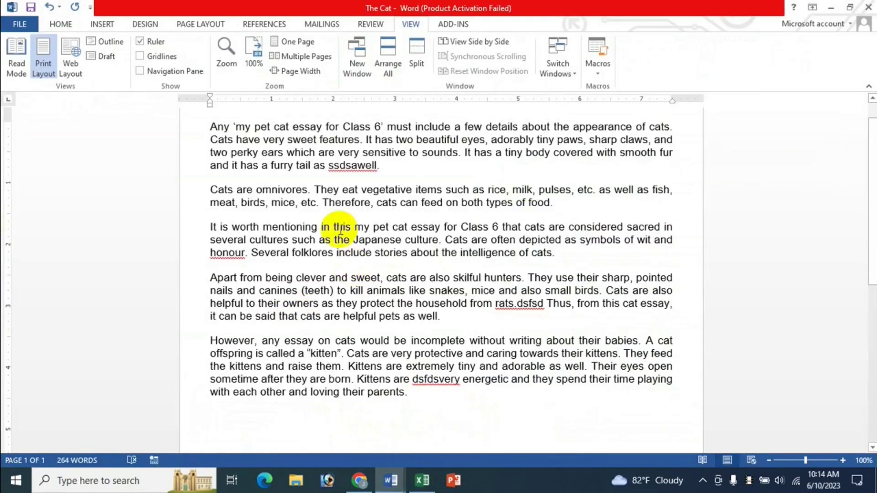
{"action": "left_click", "coordinate": [345, 167]}
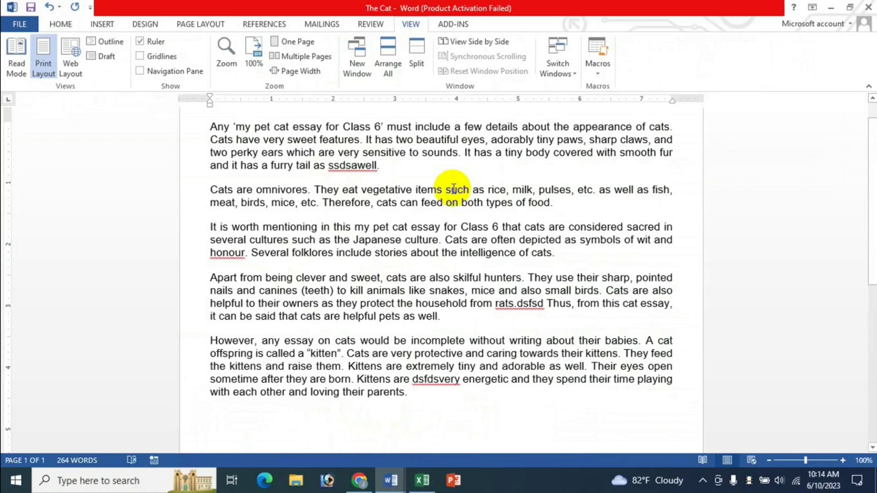
{"action": "key", "text": "F7"}
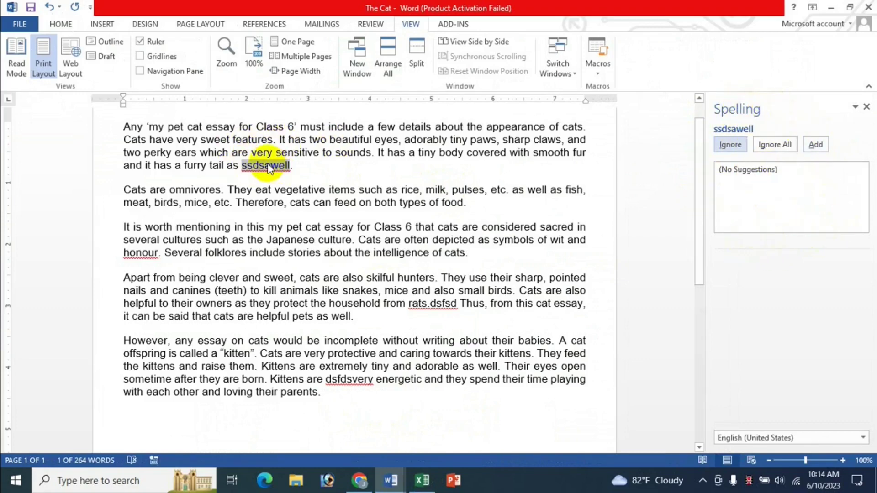
{"action": "left_click", "coordinate": [867, 107]}
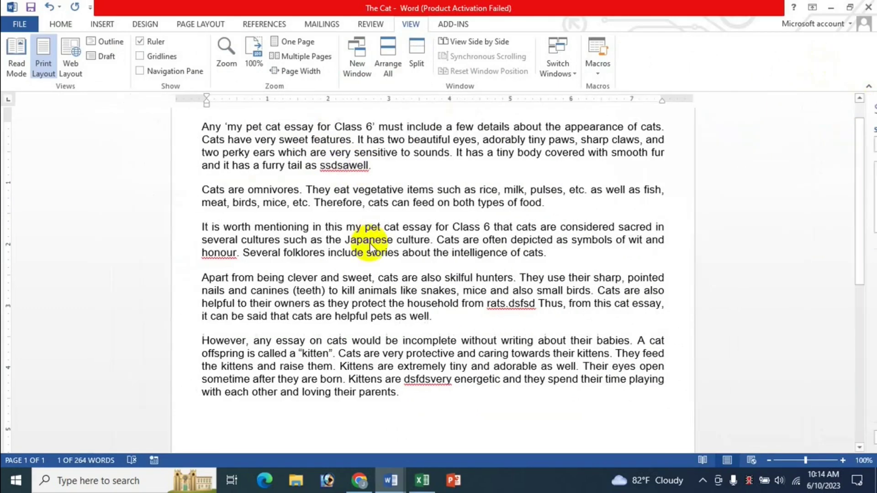
{"action": "left_click", "coordinate": [422, 481]}
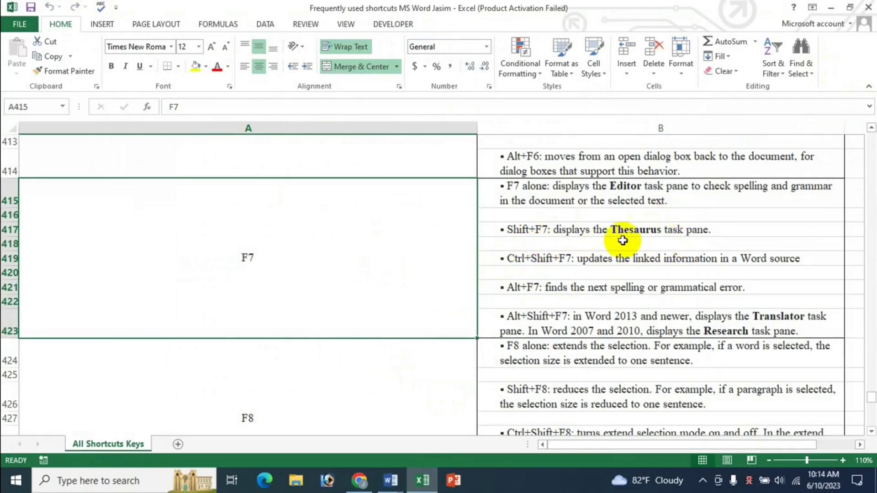
{"action": "mouse_move", "coordinate": [392, 488]}
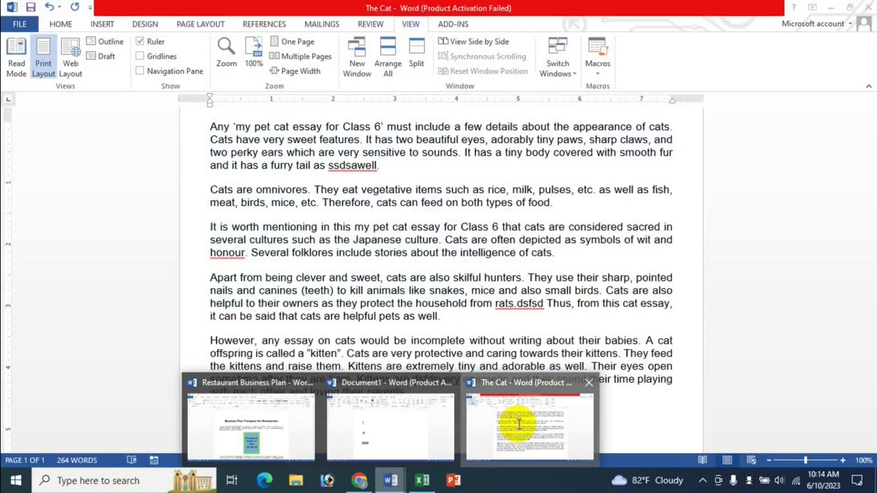
{"action": "left_click", "coordinate": [519, 421]}
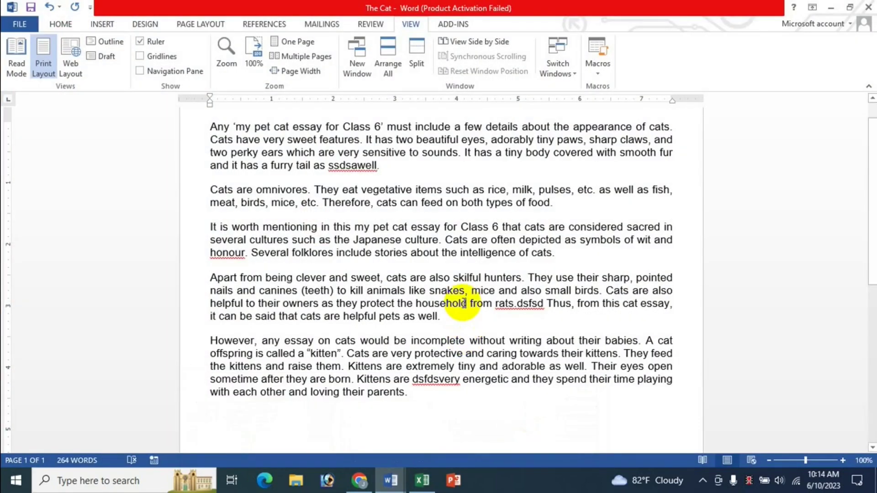
{"action": "key", "text": "shift+F7"}
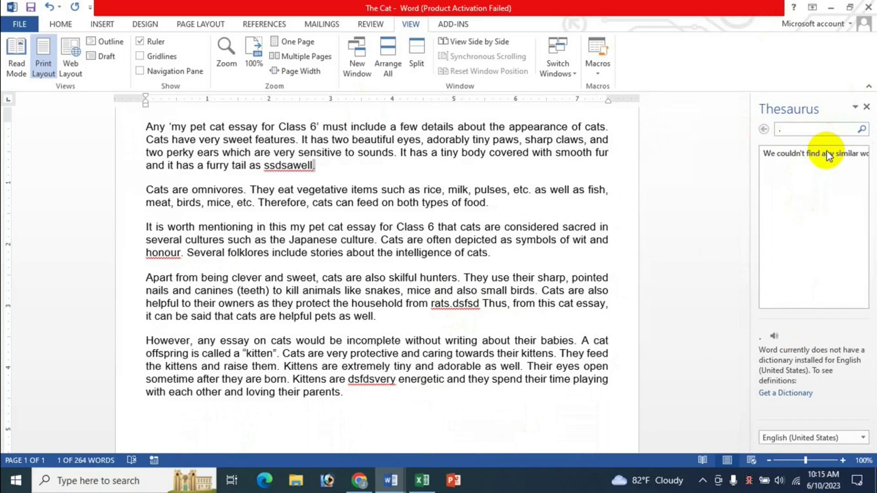
{"action": "left_click", "coordinate": [868, 108]}
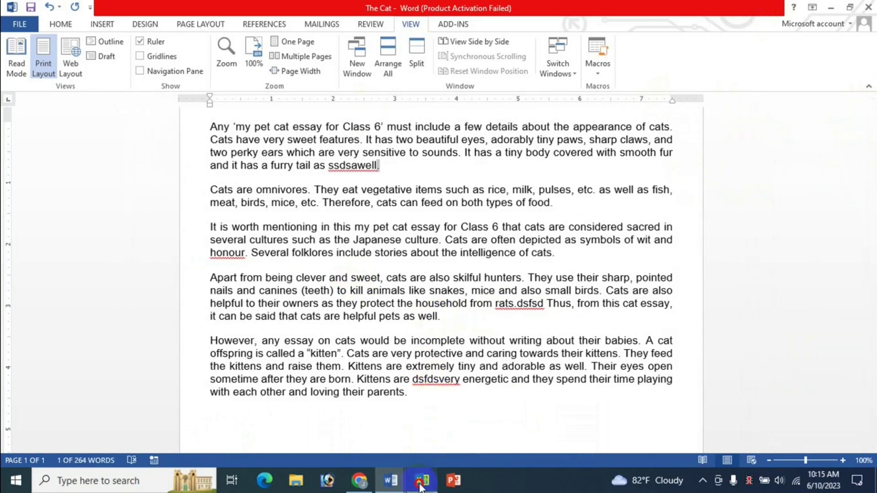
{"action": "left_click", "coordinate": [422, 480]}
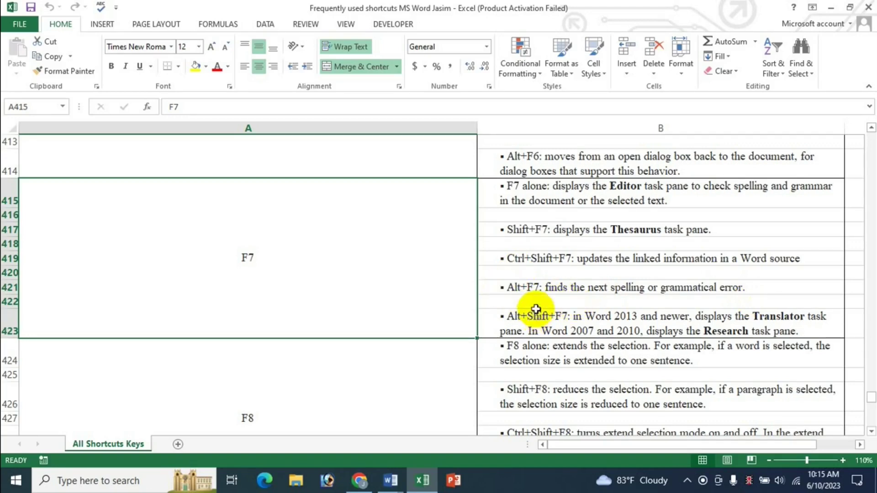
Step: Bring The Cat forward and apply Ignore All to ssdsawell from its spelling menu
{"action": "mouse_move", "coordinate": [391, 480]}
{"action": "left_click", "coordinate": [513, 431]}
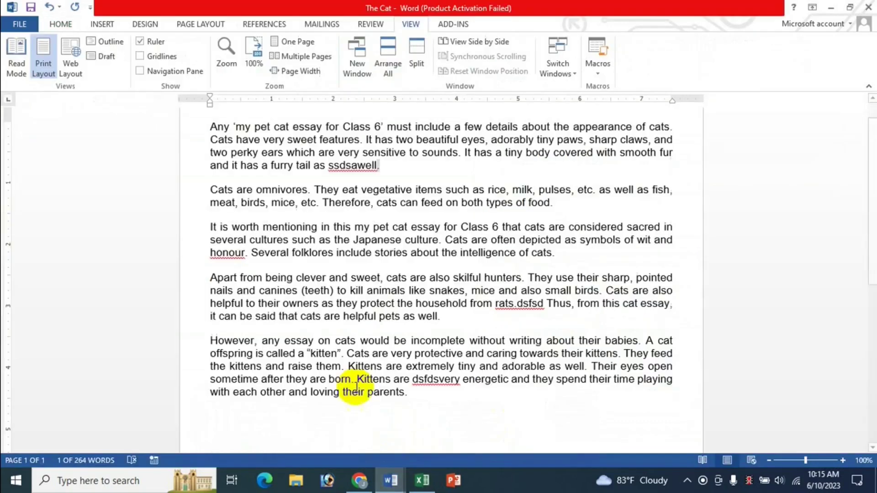
{"action": "left_click", "coordinate": [353, 166]}
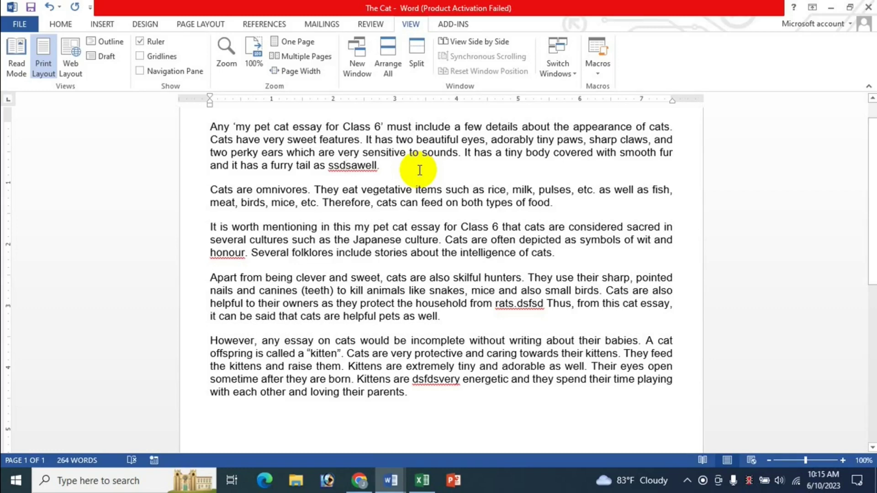
{"action": "scroll", "coordinate": [391, 147], "scroll_direction": "up", "scroll_amount": 1}
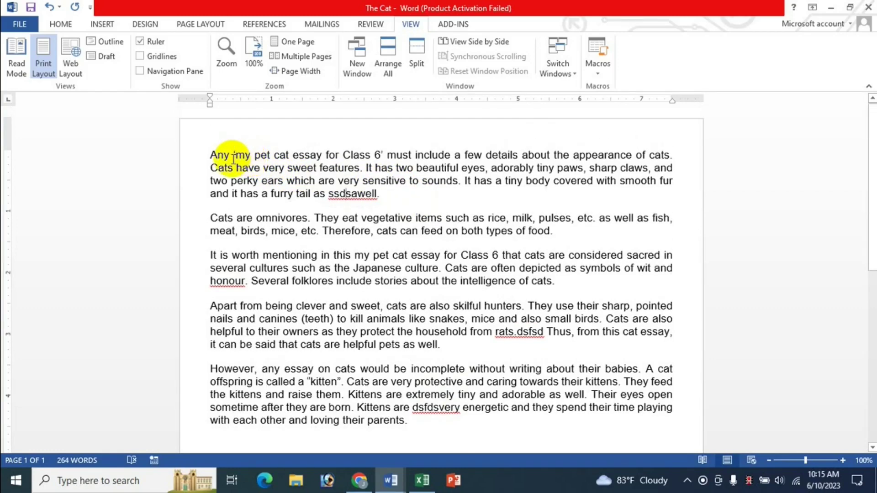
{"action": "left_click", "coordinate": [233, 157]}
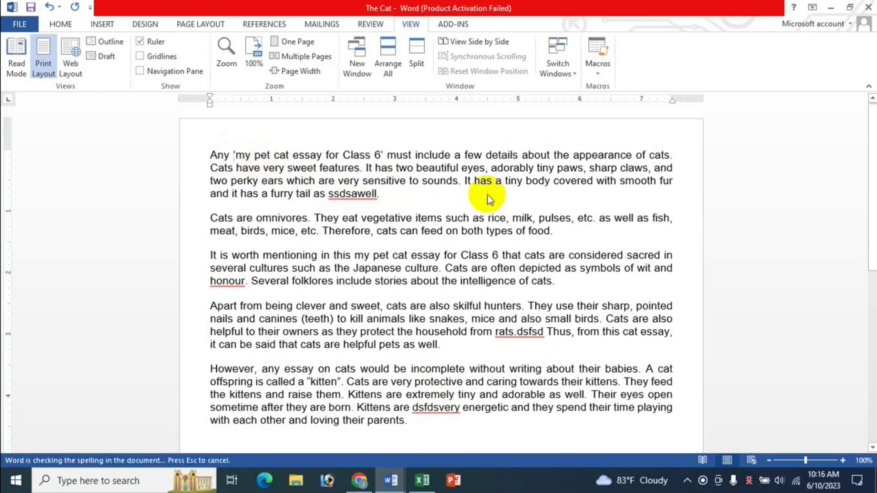
{"action": "right_click", "coordinate": [366, 195]}
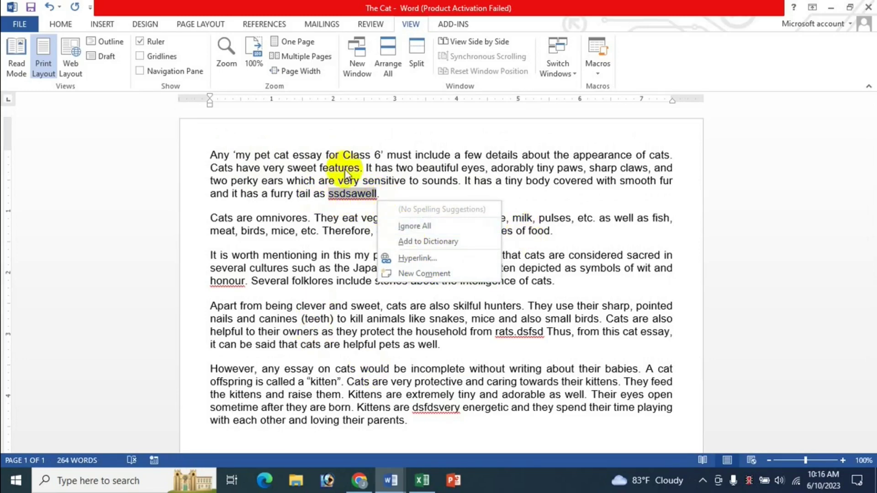
{"action": "left_click", "coordinate": [413, 227]}
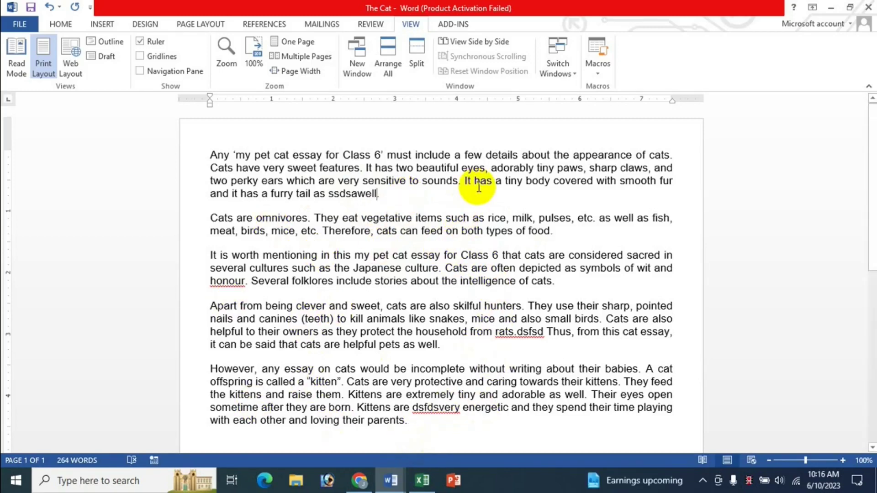
Step: Use Alt+F7 to change honour to honor, check rats.dsfsd's suggestions, then switch to Excel
{"action": "key", "text": "alt+F7"}
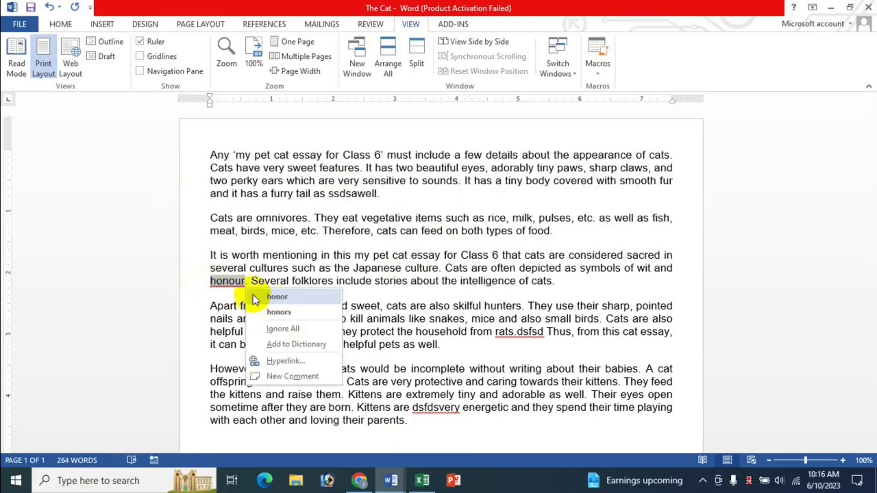
{"action": "left_click", "coordinate": [293, 300]}
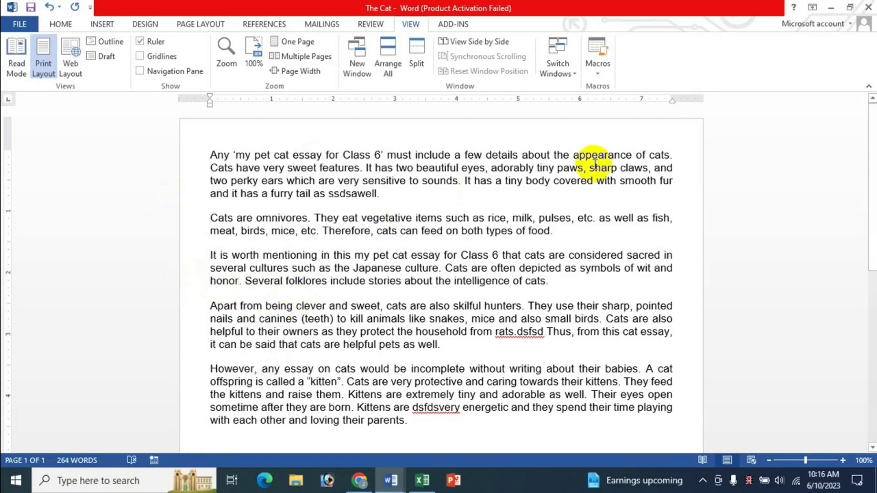
{"action": "right_click", "coordinate": [517, 333]}
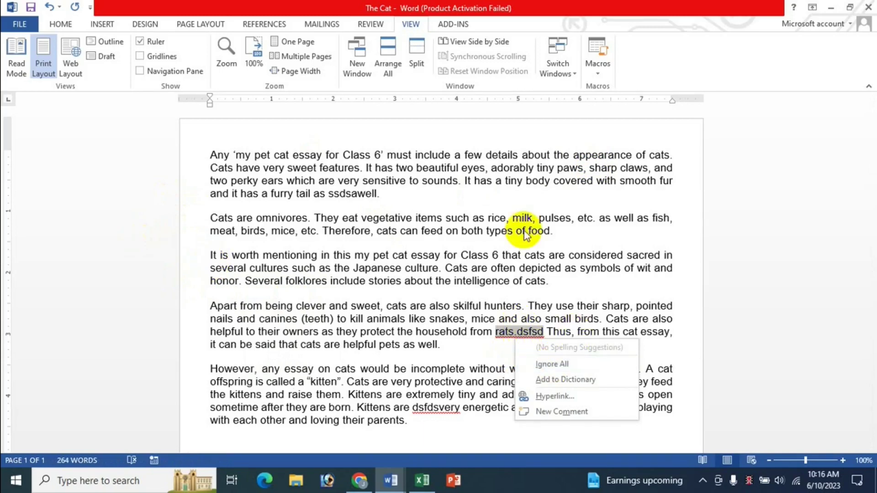
{"action": "left_click", "coordinate": [405, 254]}
{"action": "left_click", "coordinate": [422, 481]}
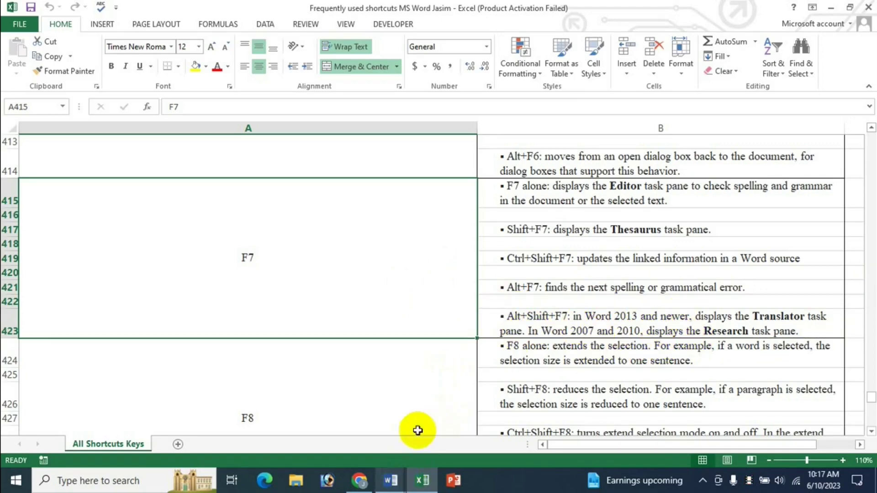
{"action": "left_click", "coordinate": [392, 480]}
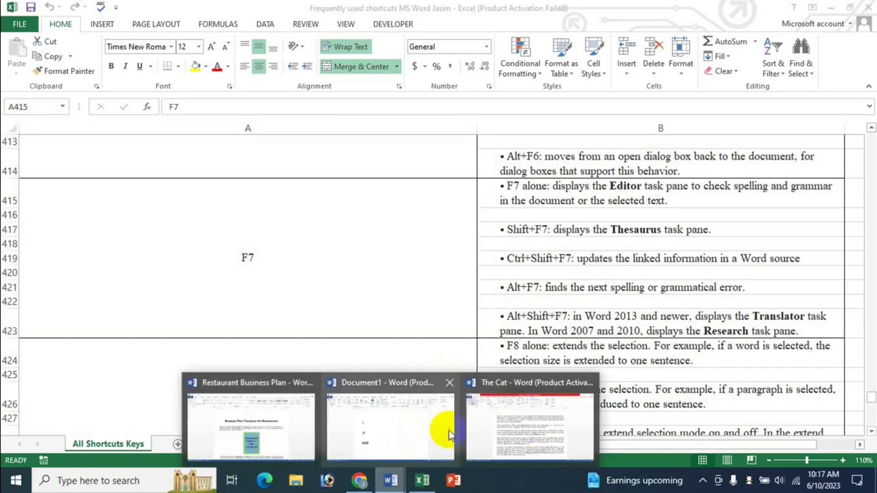
{"action": "left_click", "coordinate": [519, 421]}
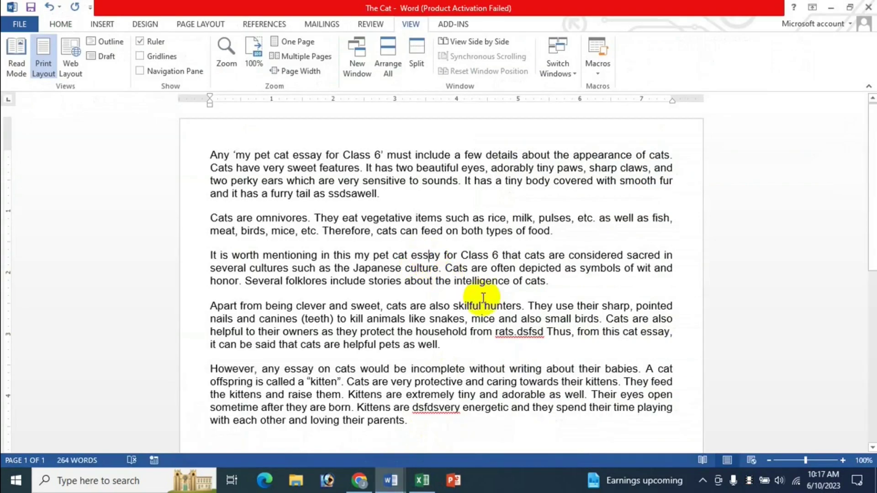
{"action": "key", "text": "alt+shift+F7"}
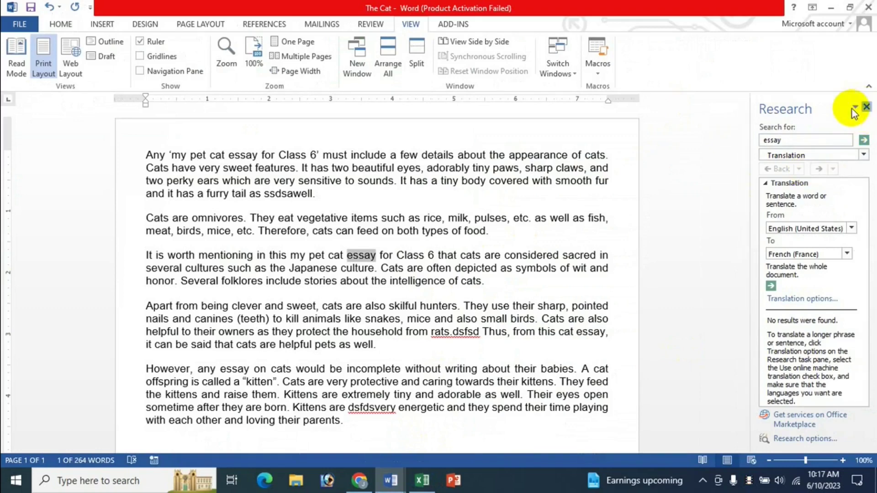
{"action": "left_click", "coordinate": [866, 107]}
{"action": "left_click", "coordinate": [422, 480]}
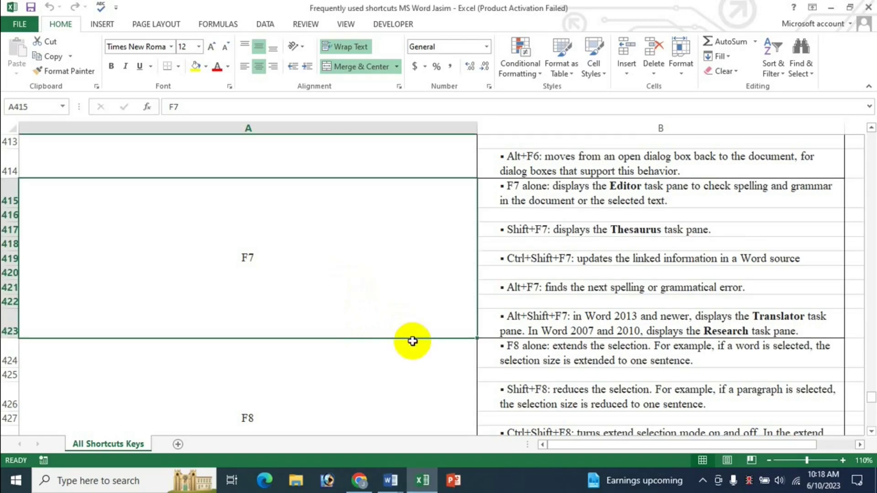
Step: Scroll down, select the F8 entry in cell A424, then show the Word window previews
{"action": "scroll", "coordinate": [412, 341], "scroll_direction": "down", "scroll_amount": 2}
{"action": "left_click", "coordinate": [344, 299]}
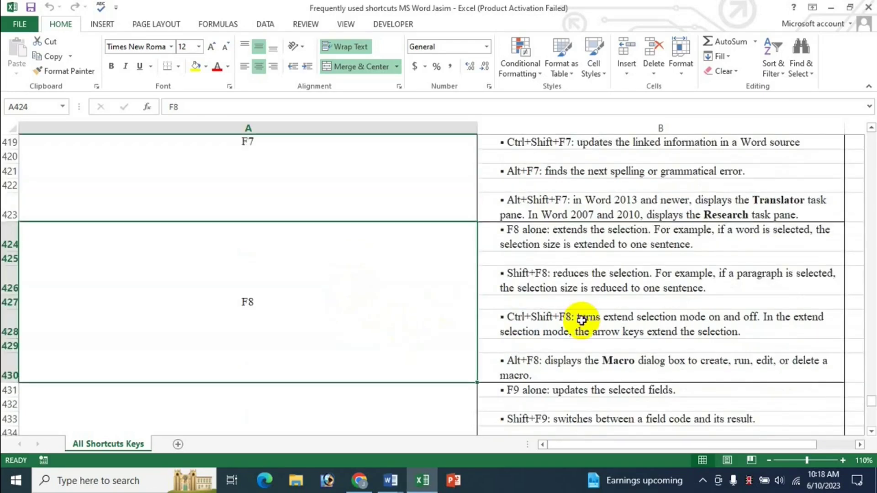
{"action": "scroll", "coordinate": [581, 321], "scroll_direction": "down", "scroll_amount": 1}
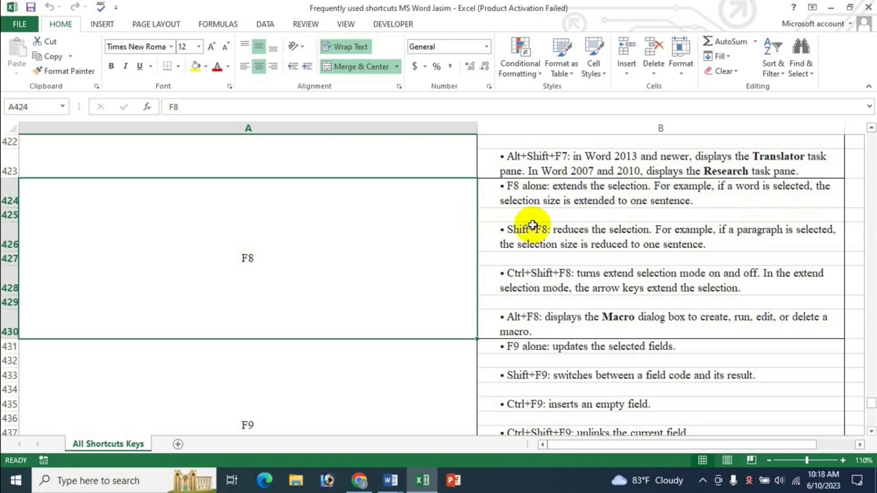
{"action": "left_click", "coordinate": [390, 480]}
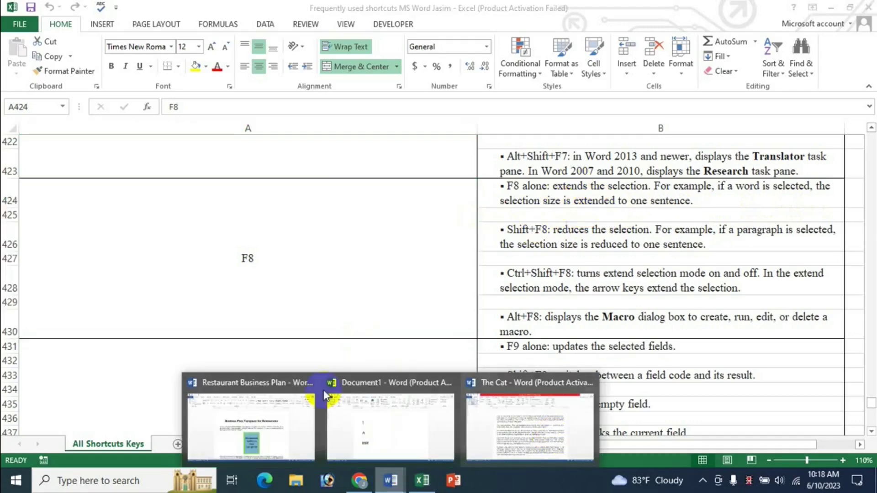
Step: In The Cat, extend a selection from the opening lines through the fourth paragraph, then clear it
{"action": "left_click", "coordinate": [484, 420]}
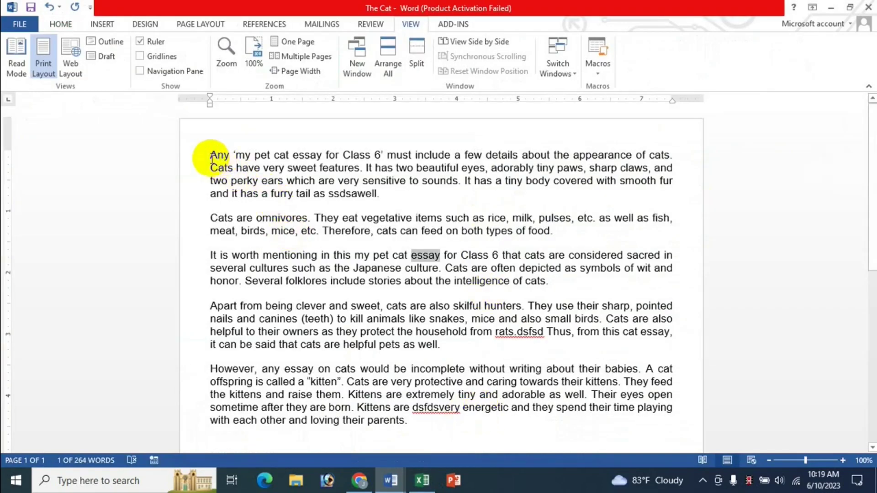
{"action": "left_click_drag", "start_coordinate": [211, 155], "coordinate": [669, 165]}
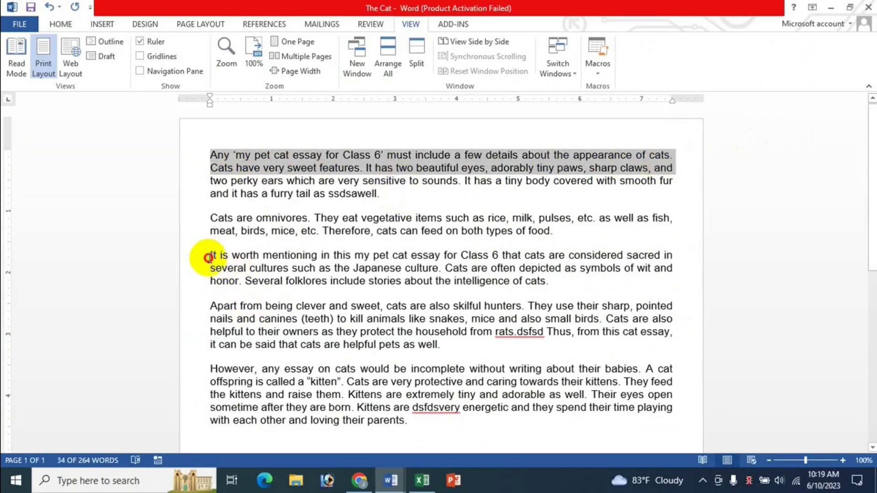
{"action": "left_click_drag", "start_coordinate": [209, 258], "coordinate": [546, 281]}
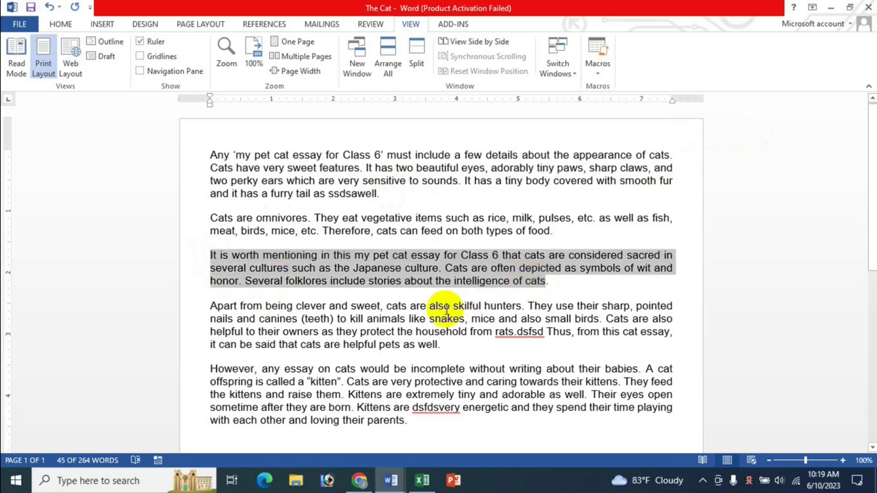
{"action": "left_click", "coordinate": [221, 157]}
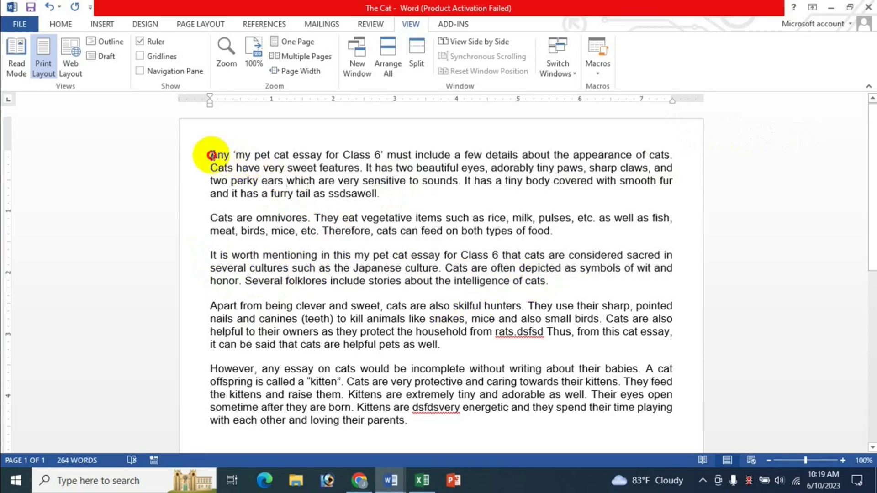
{"action": "left_click_drag", "start_coordinate": [211, 156], "coordinate": [681, 170]}
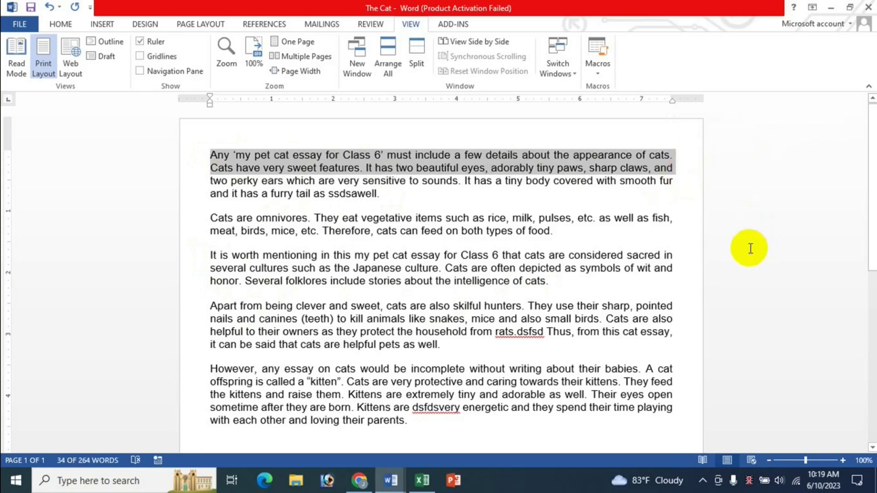
{"action": "left_click", "coordinate": [561, 235], "text": "shift"}
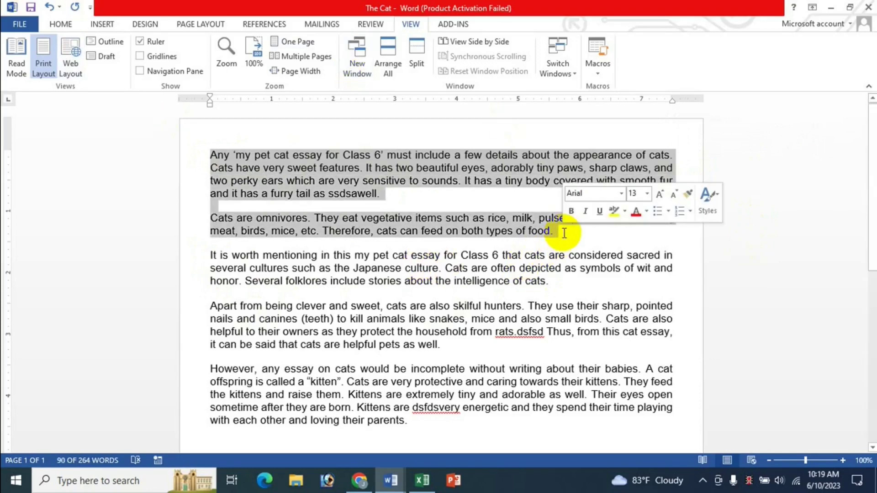
{"action": "left_click", "coordinate": [557, 282], "text": "shift"}
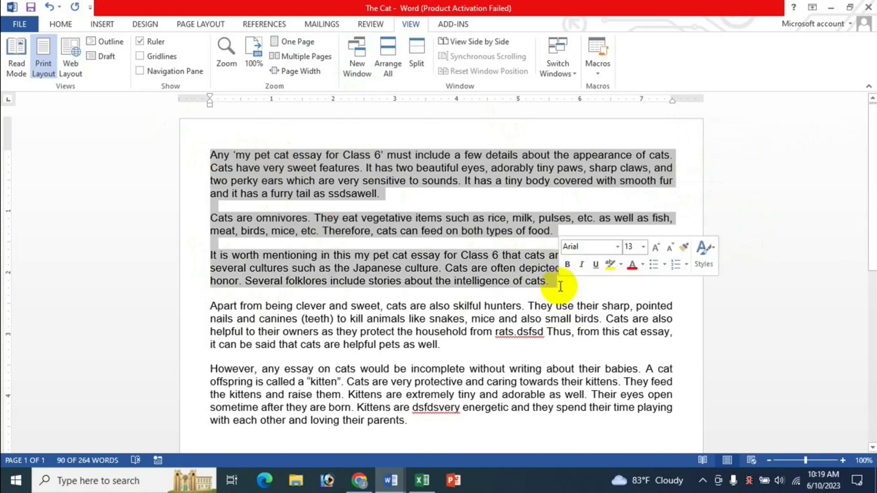
{"action": "left_click", "coordinate": [444, 347], "text": "shift"}
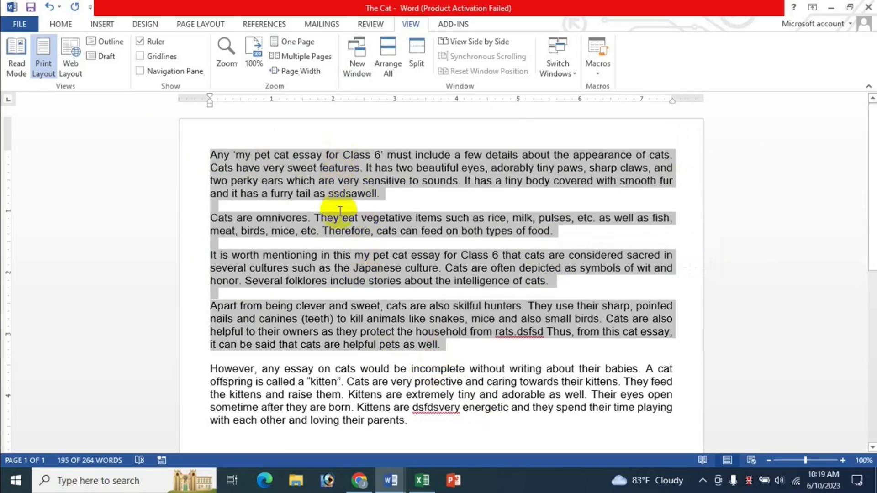
{"action": "left_click", "coordinate": [440, 354]}
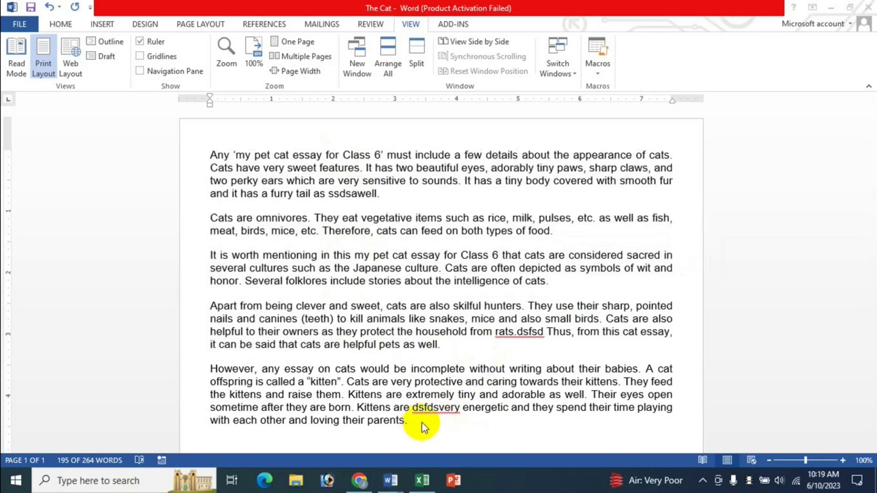
Step: Select the whole essay, shift-click it down to two paragraphs, regrow it to five, then return to Excel
{"action": "key", "text": "ctrl+a"}
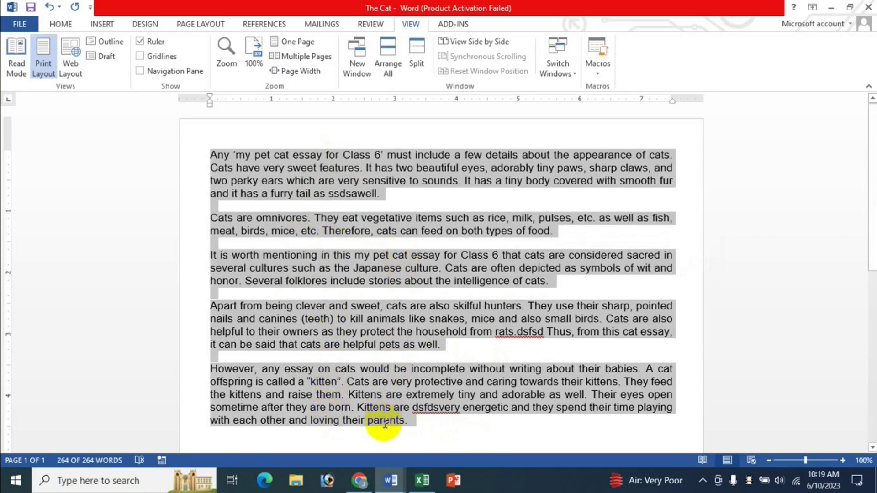
{"action": "left_click", "coordinate": [466, 346], "text": "shift"}
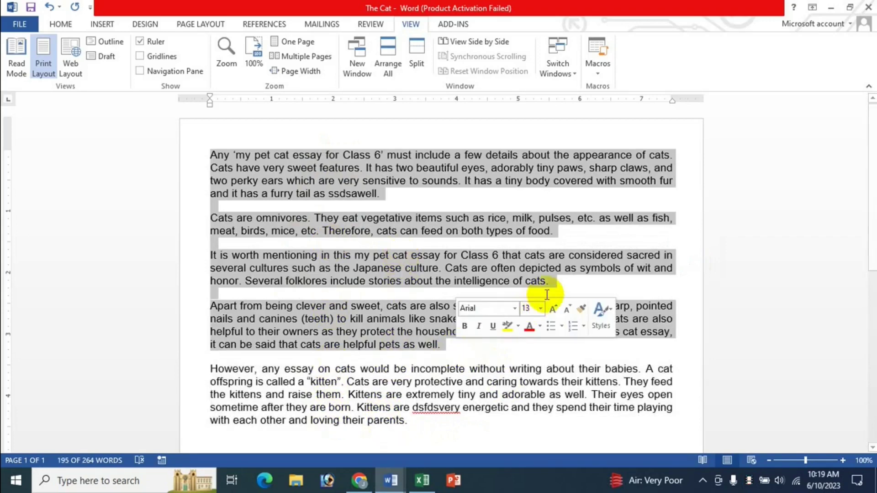
{"action": "left_click", "coordinate": [556, 284], "text": "shift"}
{"action": "left_click", "coordinate": [561, 235], "text": "shift"}
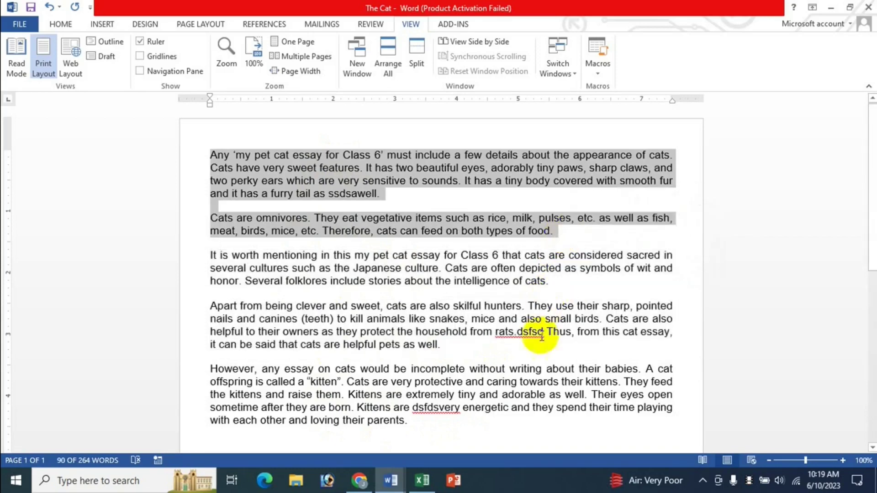
{"action": "left_click", "coordinate": [554, 286], "text": "shift"}
{"action": "left_click", "coordinate": [476, 353], "text": "shift"}
{"action": "left_click", "coordinate": [431, 419], "text": "shift"}
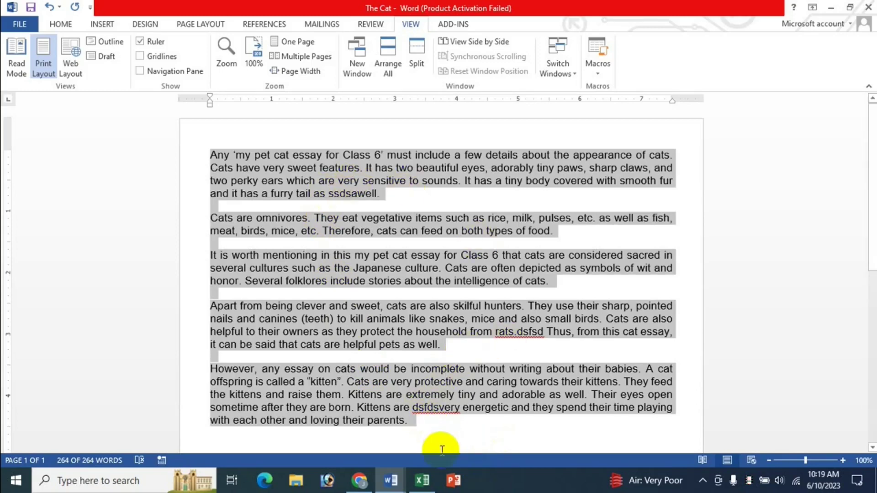
{"action": "left_click", "coordinate": [423, 480]}
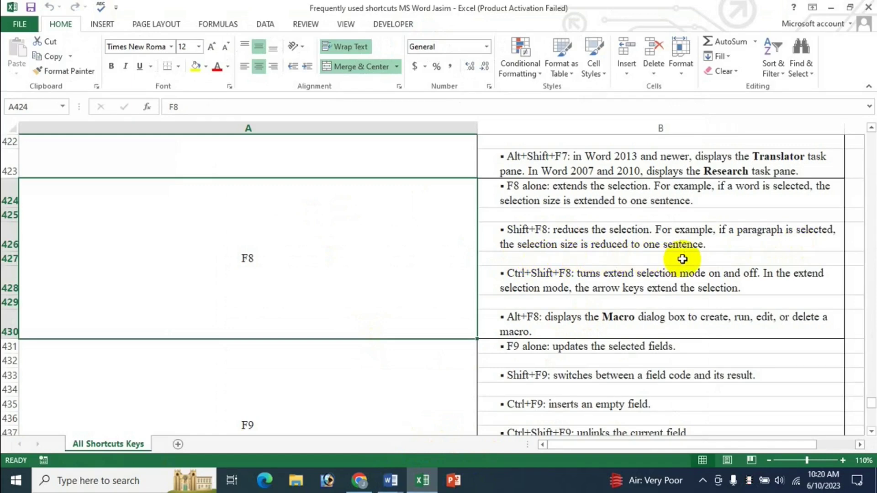
Step: Bring The Cat forward, narrow the selection to paragraph one then line one, and return to Excel
{"action": "left_click", "coordinate": [395, 478]}
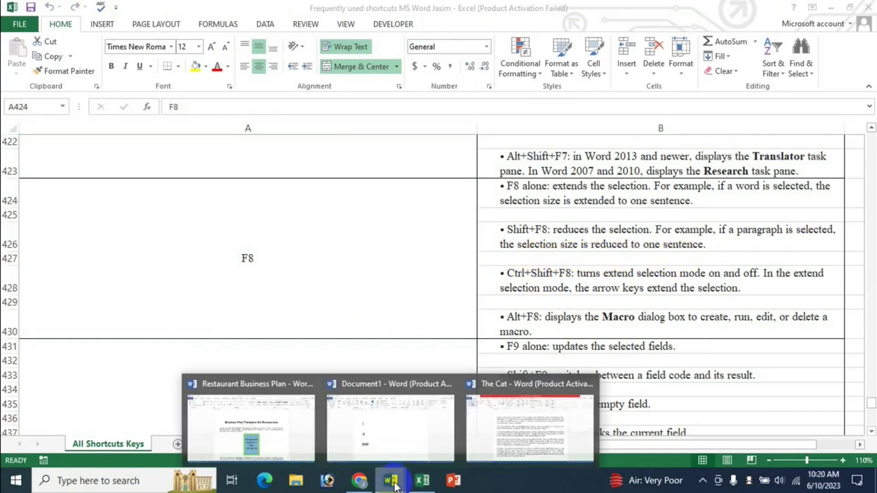
{"action": "left_click", "coordinate": [535, 430]}
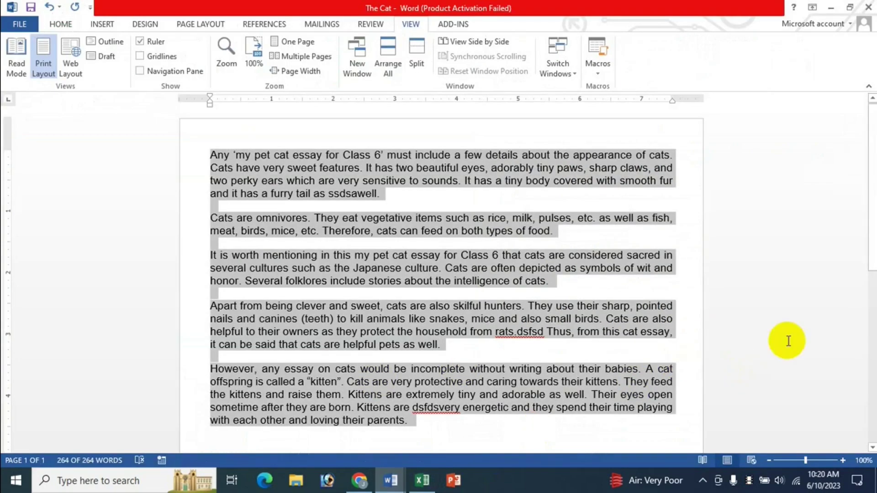
{"action": "key", "text": "ctrl+shift+Up"}
{"action": "key", "text": "ctrl+shift+Up"}
{"action": "key", "text": "ctrl+shift+Up"}
{"action": "key", "text": "ctrl+shift+Up"}
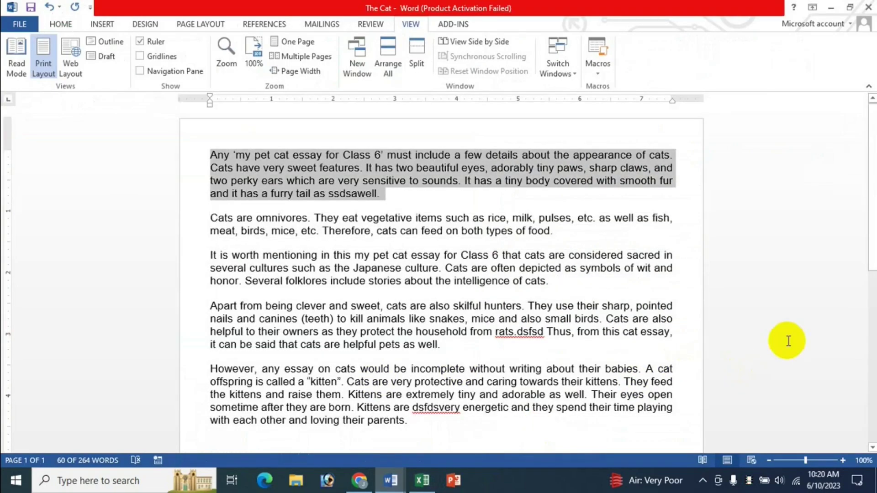
{"action": "key", "text": "shift+Up"}
{"action": "key", "text": "shift+Up"}
{"action": "key", "text": "shift+Up"}
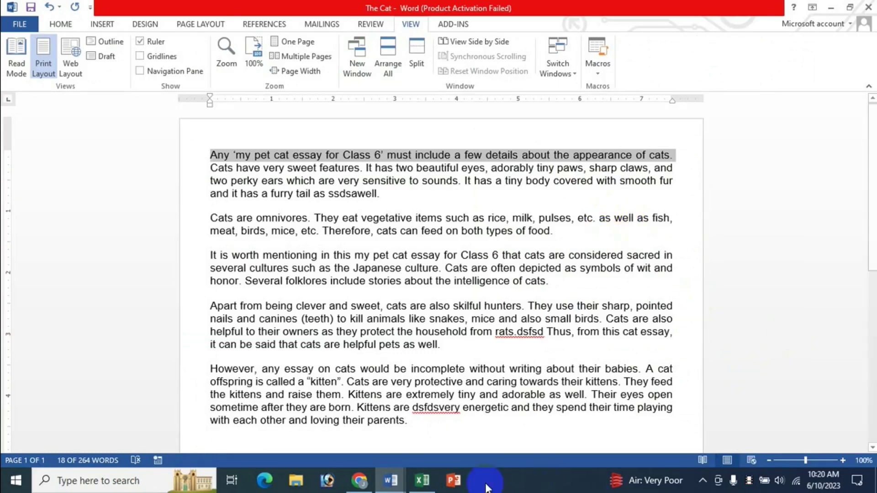
{"action": "left_click", "coordinate": [422, 480]}
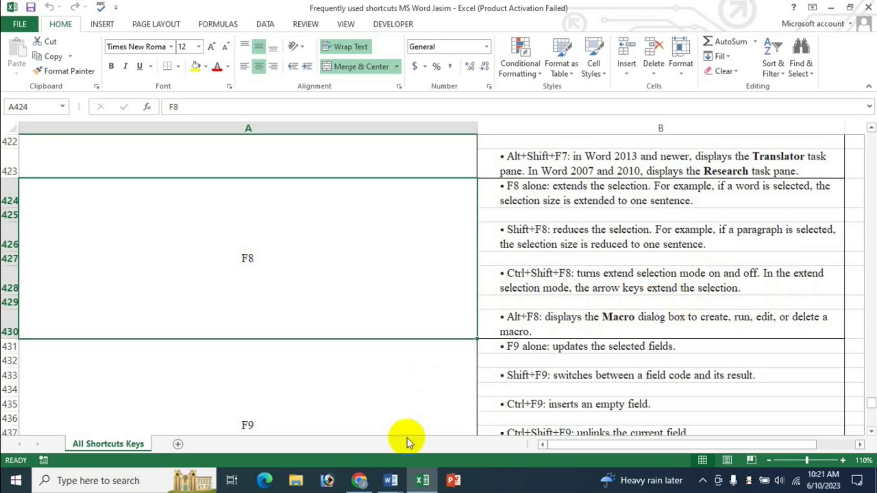
Step: In The Cat, shift-click to extend the selection into the third and fourth lines, then clear it
{"action": "mouse_move", "coordinate": [391, 480]}
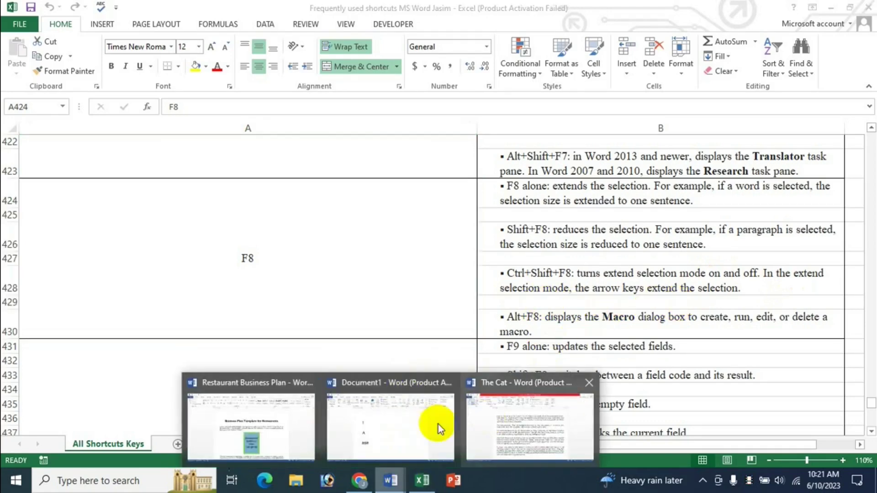
{"action": "left_click", "coordinate": [524, 425]}
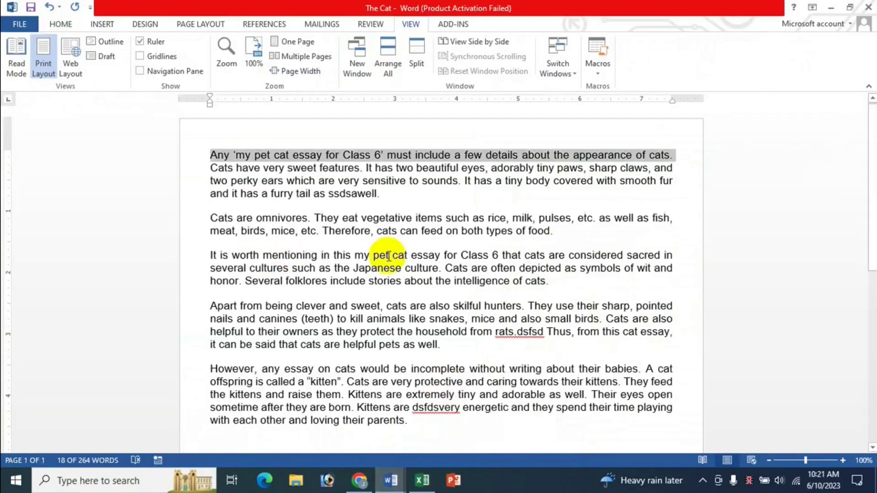
{"action": "left_click", "coordinate": [303, 180], "text": "shift"}
{"action": "left_click", "coordinate": [247, 160], "text": "shift"}
{"action": "left_click", "coordinate": [310, 182], "text": "shift"}
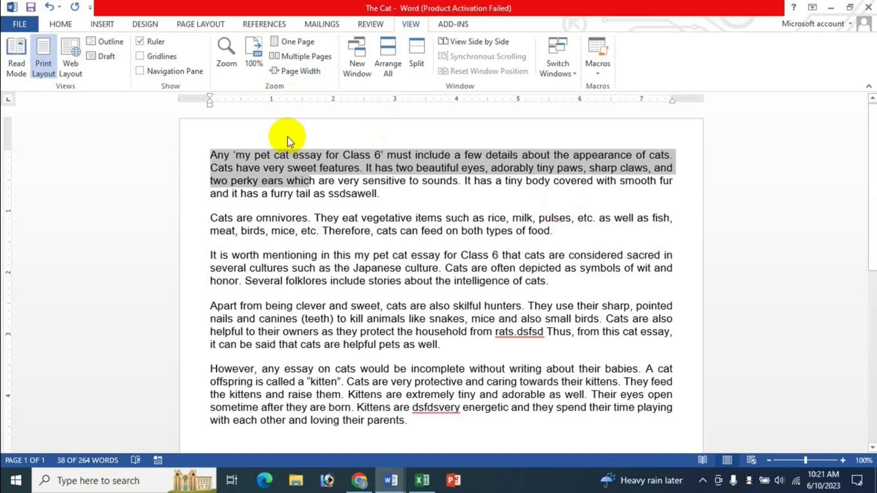
{"action": "left_click", "coordinate": [294, 191], "text": "shift"}
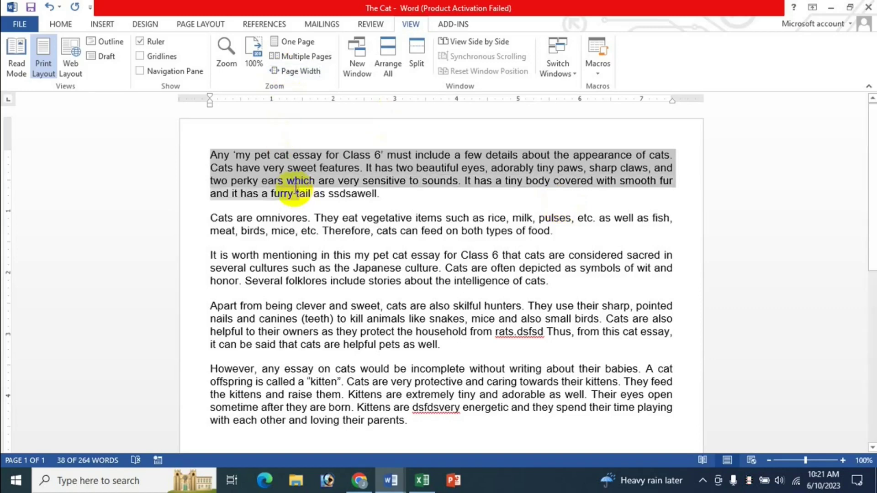
{"action": "left_click", "coordinate": [281, 161]}
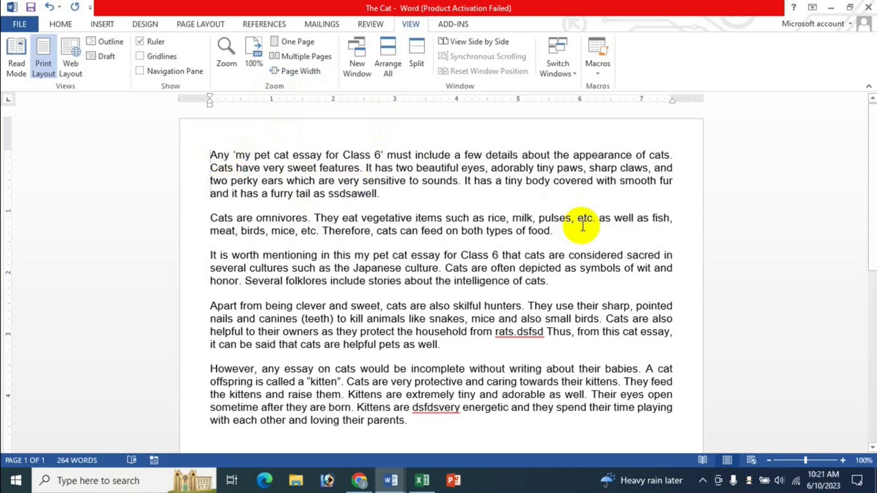
Step: Make a Ctrl+Shift+F8 block selection reaching the fourth paragraph, then cancel it with Esc
{"action": "key", "text": "ctrl+shift+F8"}
{"action": "key", "text": "Down"}
{"action": "key", "text": "Down"}
{"action": "key", "text": "Down"}
{"action": "key", "text": "Right"}
{"action": "key", "text": "Right"}
{"action": "key", "text": "Right"}
{"action": "key", "text": "Right"}
{"action": "key", "text": "Right"}
{"action": "key", "text": "Right"}
{"action": "key", "text": "Right"}
{"action": "key", "text": "Down"}
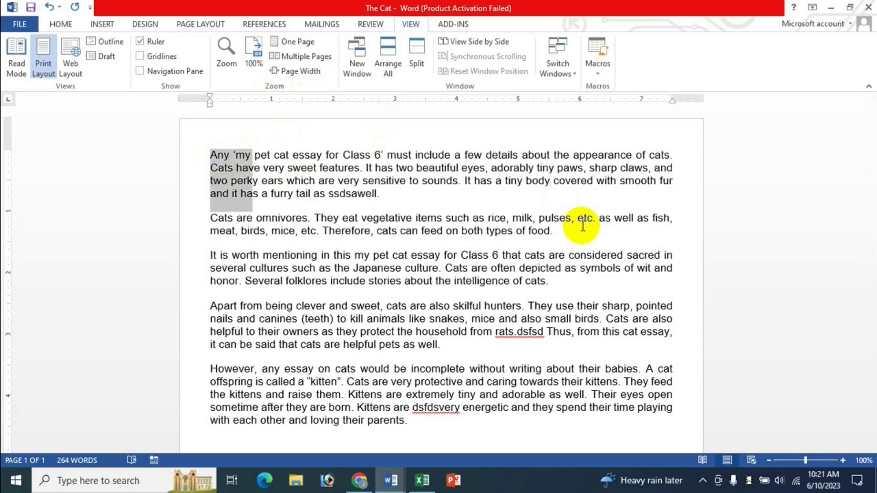
{"action": "key", "text": "Right"}
{"action": "key", "text": "Right"}
{"action": "key", "text": "Right"}
{"action": "key", "text": "Down"}
{"action": "key", "text": "Down"}
{"action": "key", "text": "Down"}
{"action": "key", "text": "Down"}
{"action": "key", "text": "Down"}
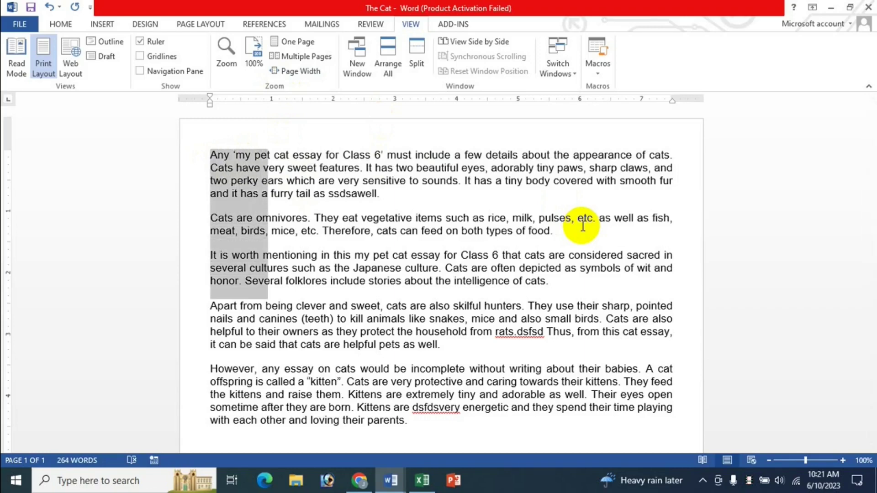
{"action": "key", "text": "Down"}
{"action": "key", "text": "Down"}
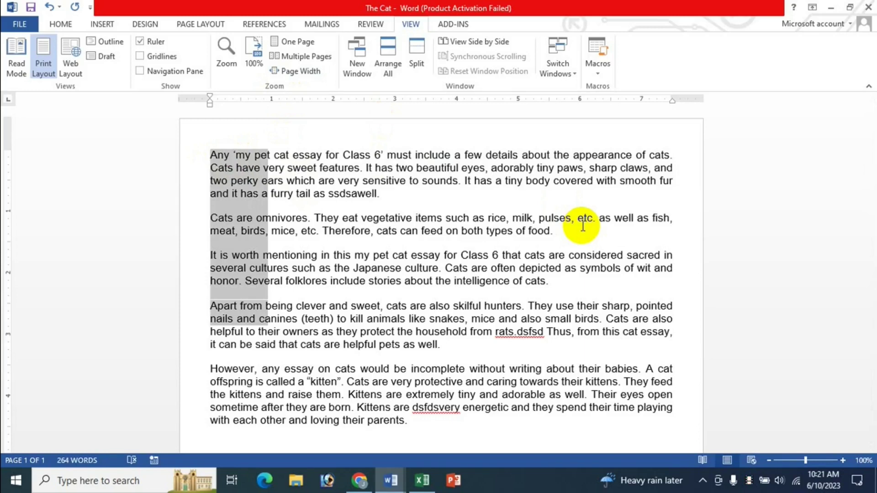
{"action": "key", "text": "Escape"}
{"action": "key", "text": "Left"}
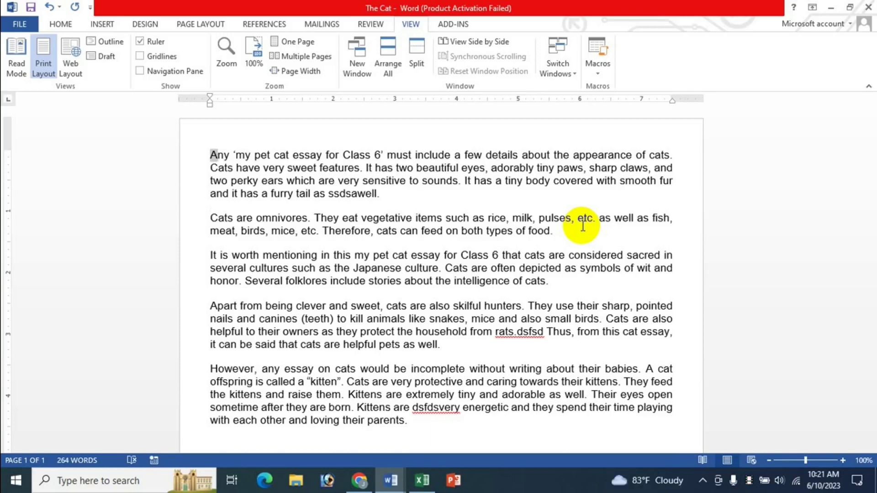
Step: Extend a selection line by line from the first line into the fourth paragraph, clear it, and return to Excel
{"action": "key", "text": "shift+End"}
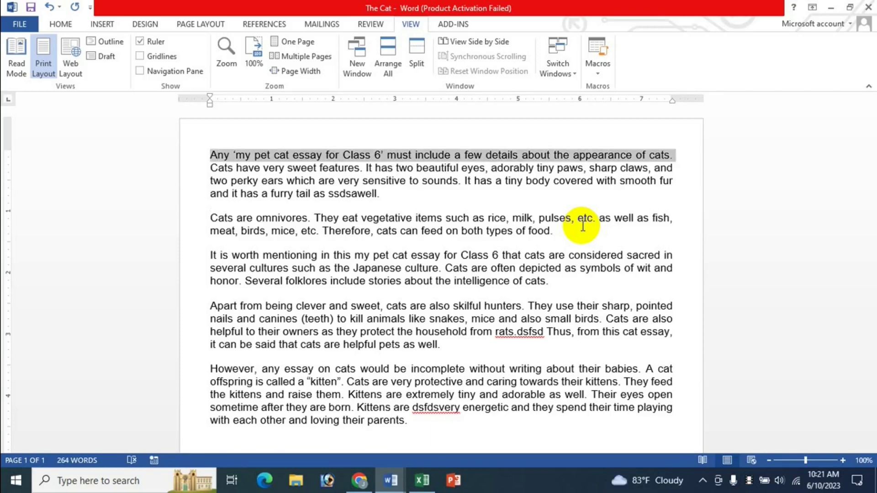
{"action": "key", "text": "shift+Down"}
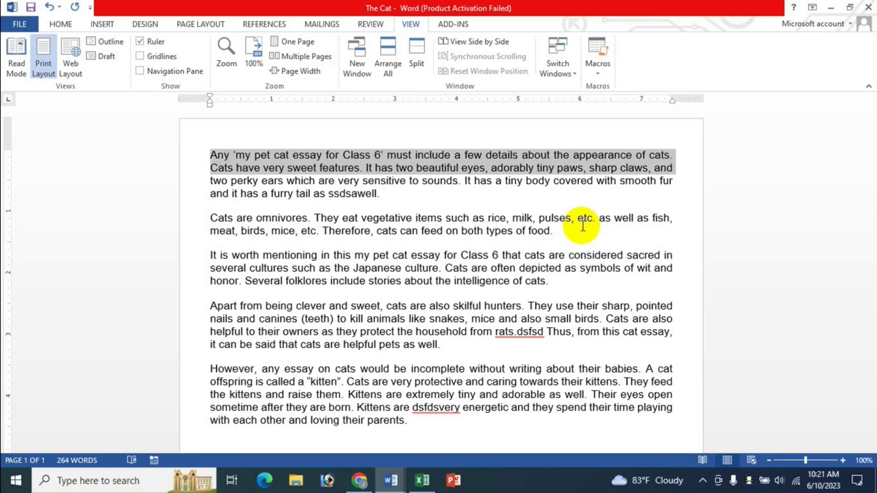
{"action": "key", "text": "shift+Down"}
{"action": "key", "text": "shift+Down"}
{"action": "key", "text": "shift+Down"}
{"action": "key", "text": "shift+Down"}
{"action": "key", "text": "shift+Down"}
{"action": "key", "text": "shift+Down"}
{"action": "key", "text": "shift+Down"}
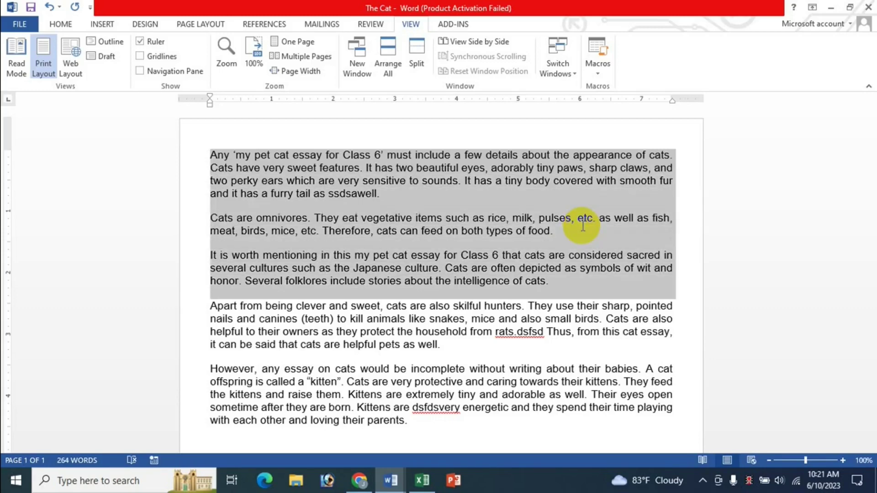
{"action": "key", "text": "shift+Down"}
{"action": "key", "text": "shift+Down"}
{"action": "key", "text": "shift+Down"}
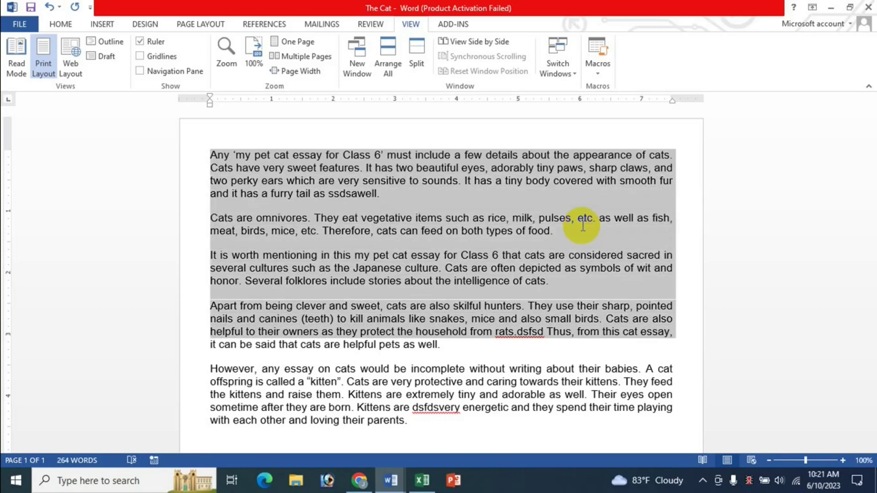
{"action": "key", "text": "Left"}
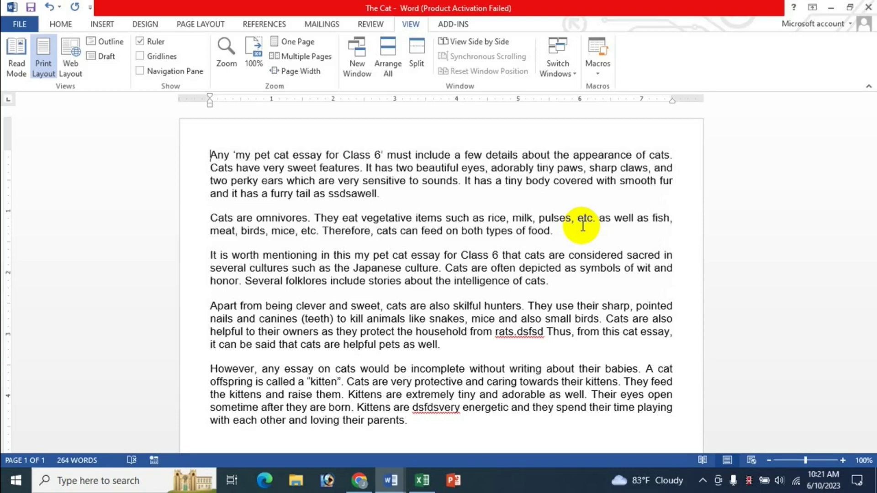
{"action": "left_click", "coordinate": [422, 483]}
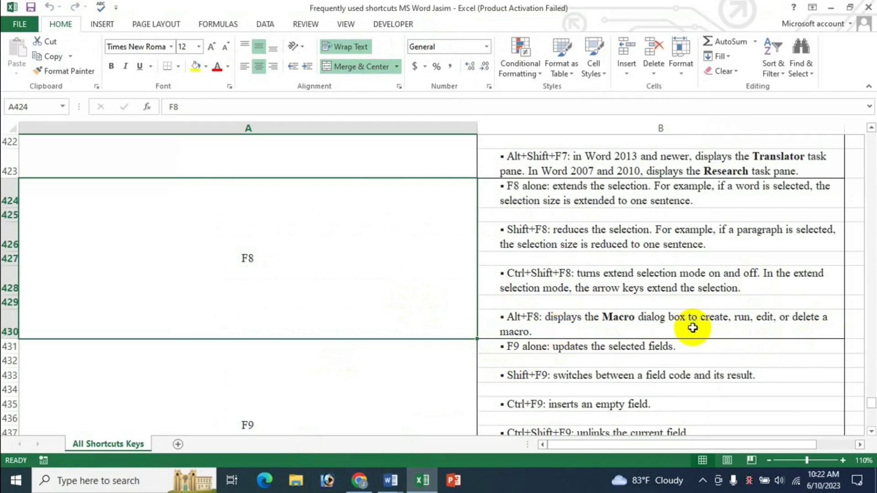
Step: In The Cat, open the Macros dialog with Alt+F8, move it, and close it without running a macro
{"action": "left_click", "coordinate": [391, 480]}
{"action": "left_click", "coordinate": [498, 422]}
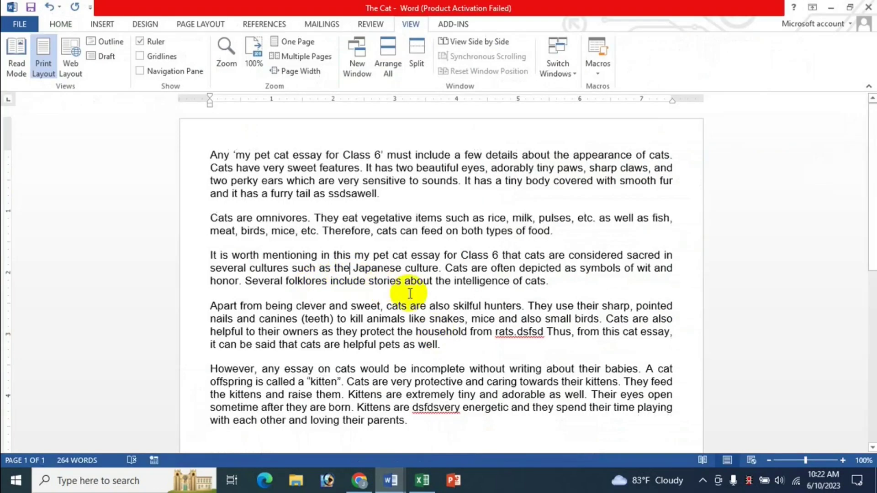
{"action": "key", "text": "alt+F8"}
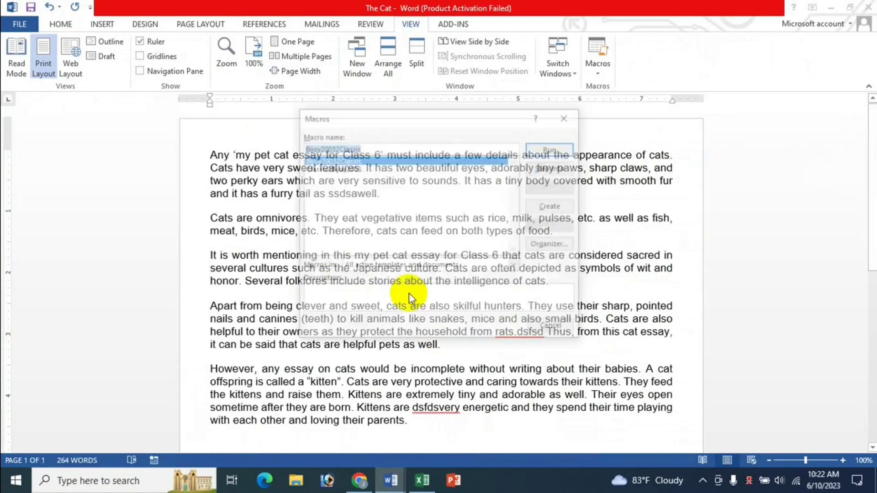
{"action": "left_click_drag", "start_coordinate": [407, 122], "coordinate": [326, 179]}
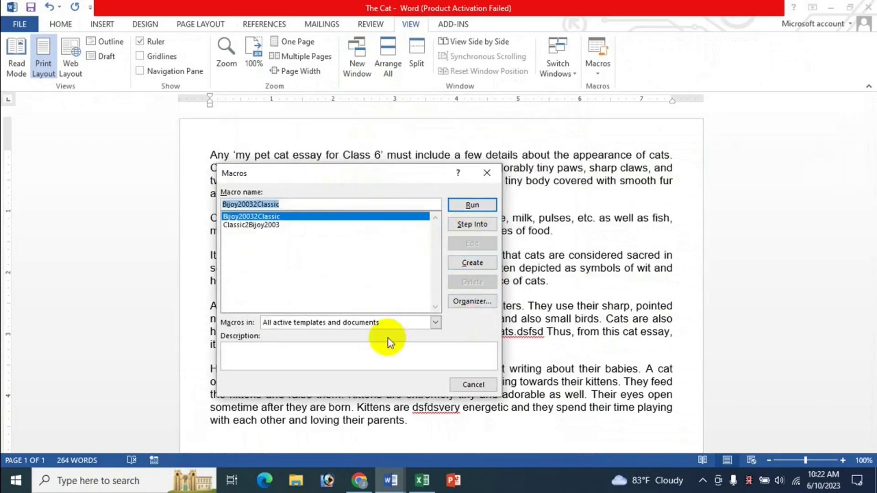
{"action": "left_click", "coordinate": [473, 385]}
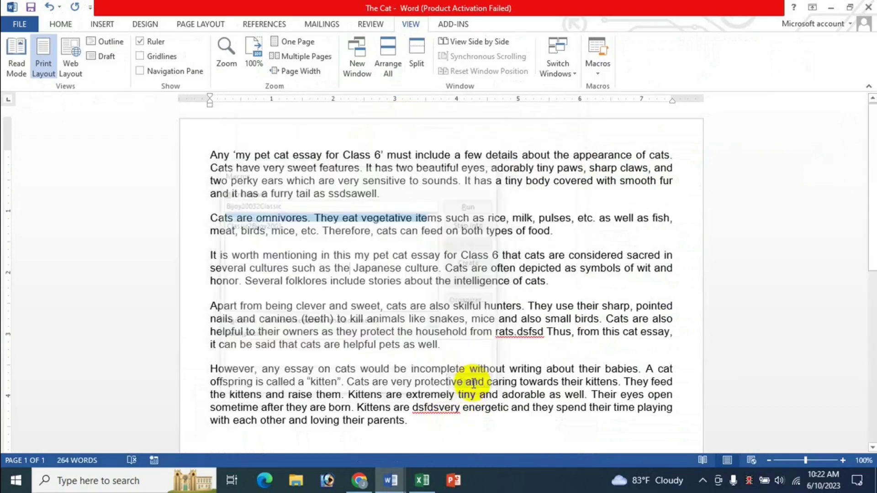
Step: Back in Excel, scroll down and select the F9 entry of the shortcut list
{"action": "left_click", "coordinate": [422, 480]}
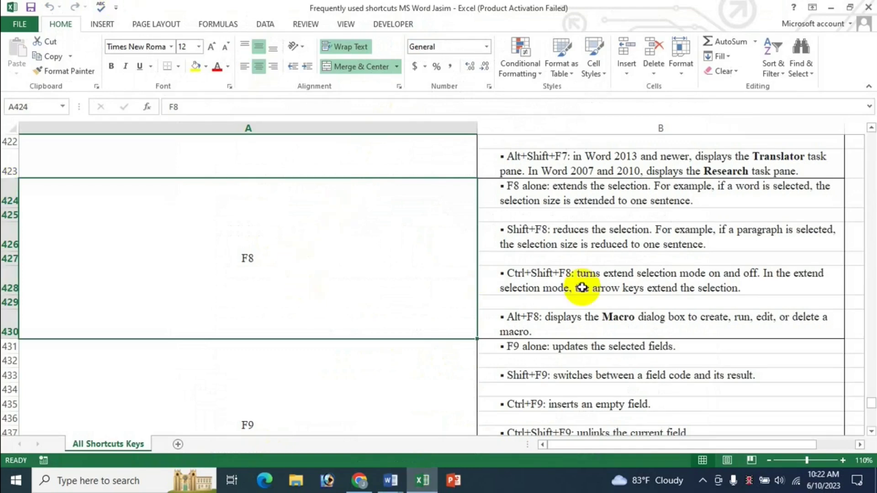
{"action": "scroll", "coordinate": [654, 289], "scroll_direction": "down", "scroll_amount": 3}
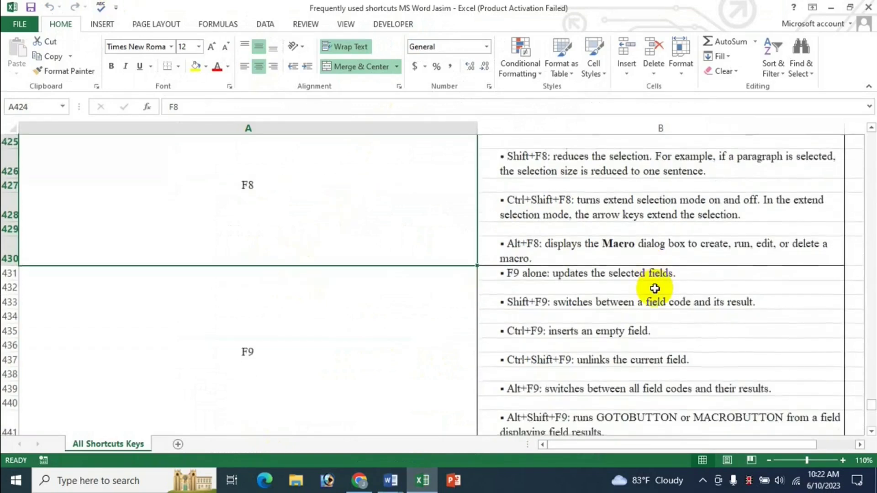
{"action": "left_click", "coordinate": [397, 248]}
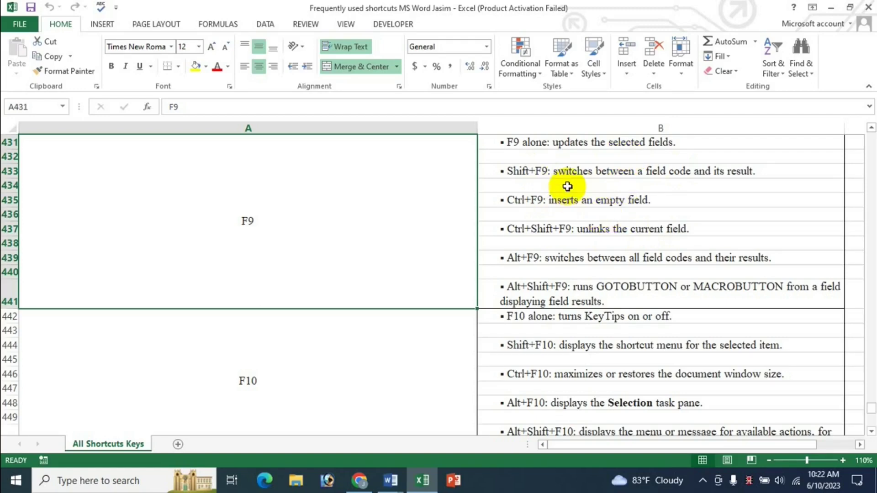
Step: Switch to The Cat document and scroll down to the end of the essay
{"action": "left_click", "coordinate": [390, 480]}
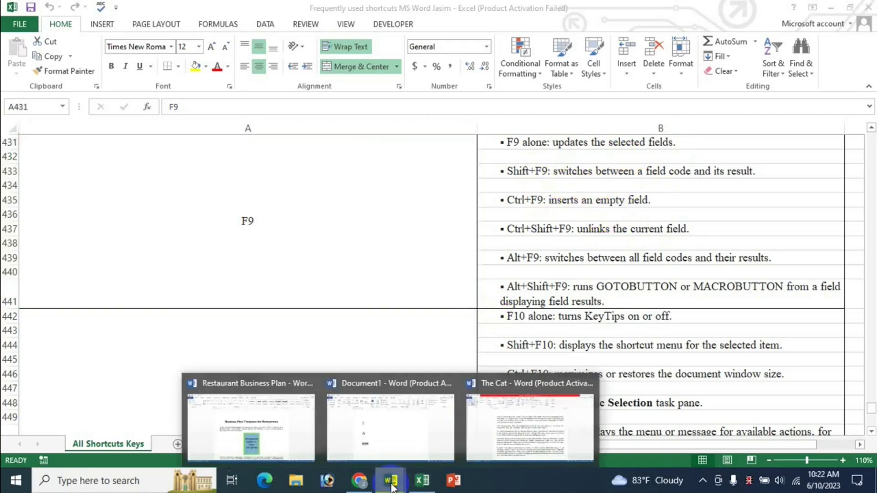
{"action": "left_click", "coordinate": [383, 429]}
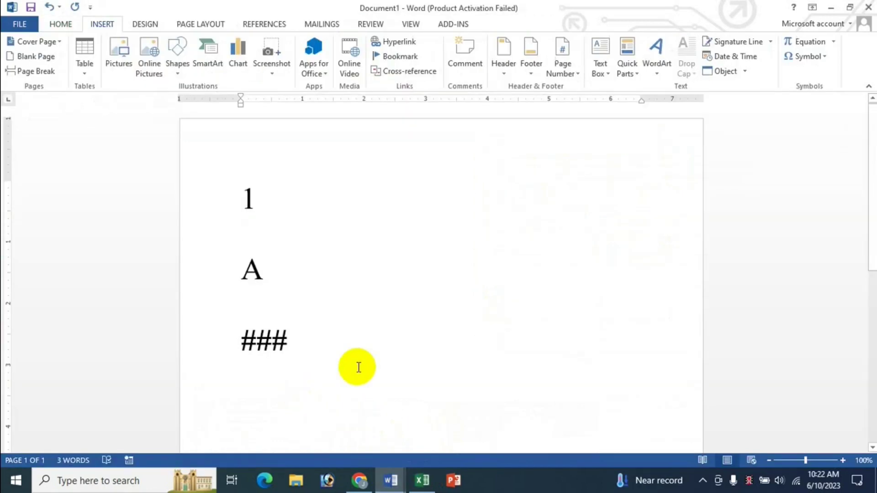
{"action": "left_click", "coordinate": [390, 480]}
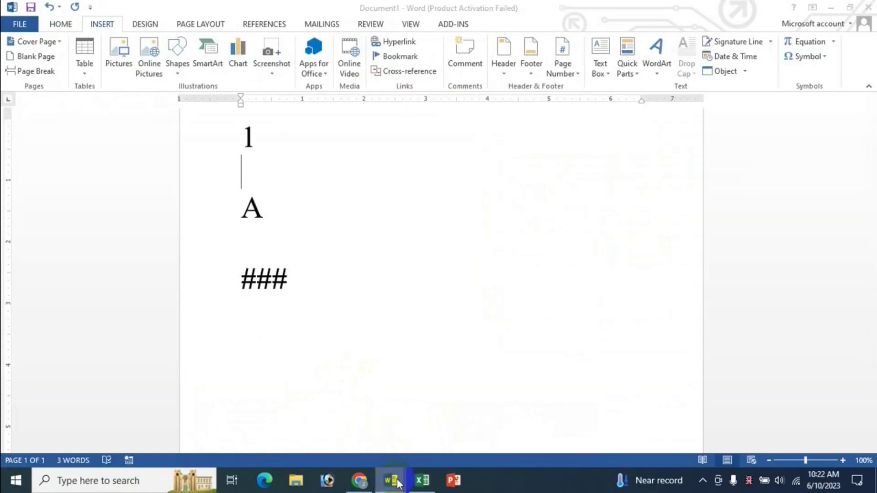
{"action": "left_click", "coordinate": [527, 426]}
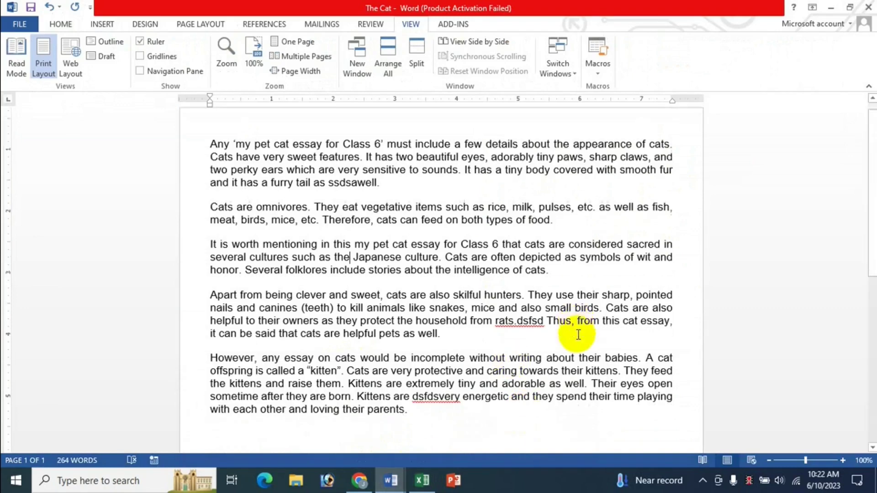
{"action": "scroll", "coordinate": [580, 333], "scroll_direction": "down", "scroll_amount": 3}
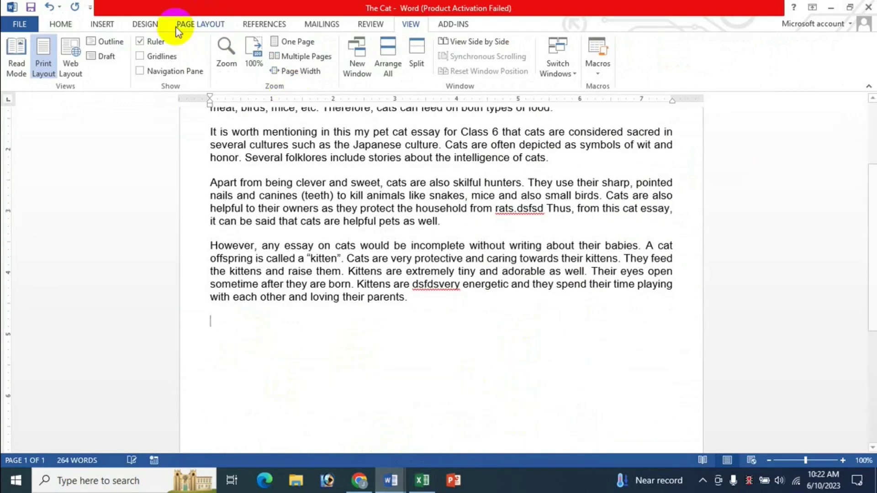
Step: Insert a 6x6 table below the essay, zoom to 110%, and enter 20 in the first column
{"action": "left_click", "coordinate": [103, 24]}
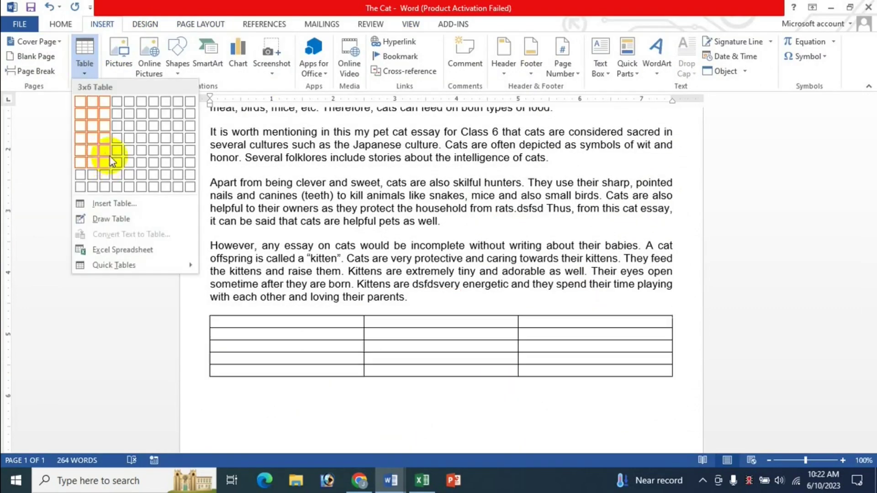
{"action": "left_click", "coordinate": [139, 163]}
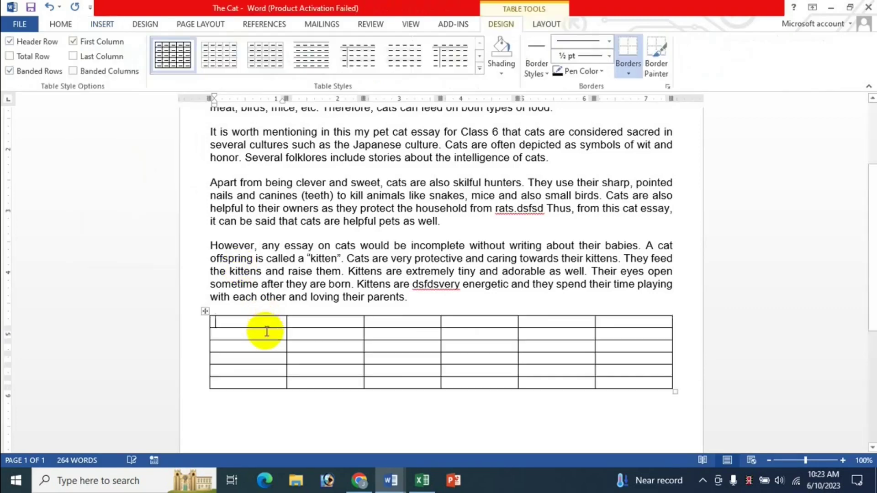
{"action": "left_click", "coordinate": [843, 460]}
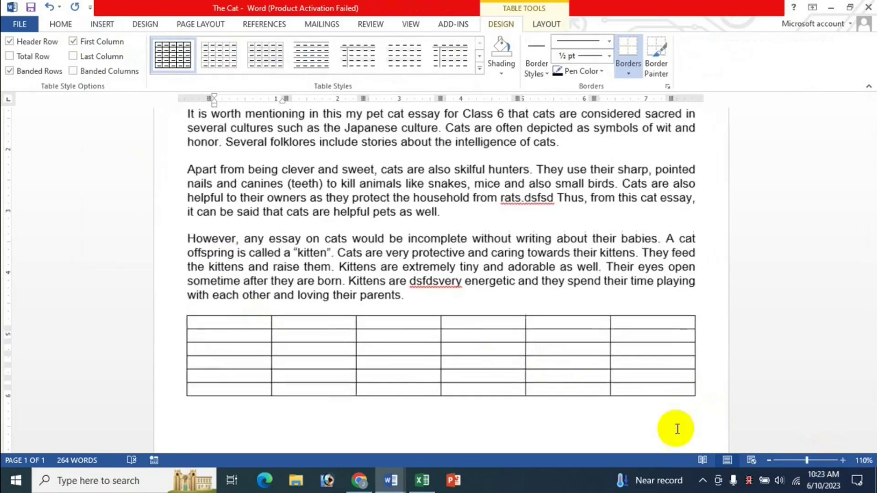
{"action": "type", "text": "20"}
{"action": "key", "text": "Down"}
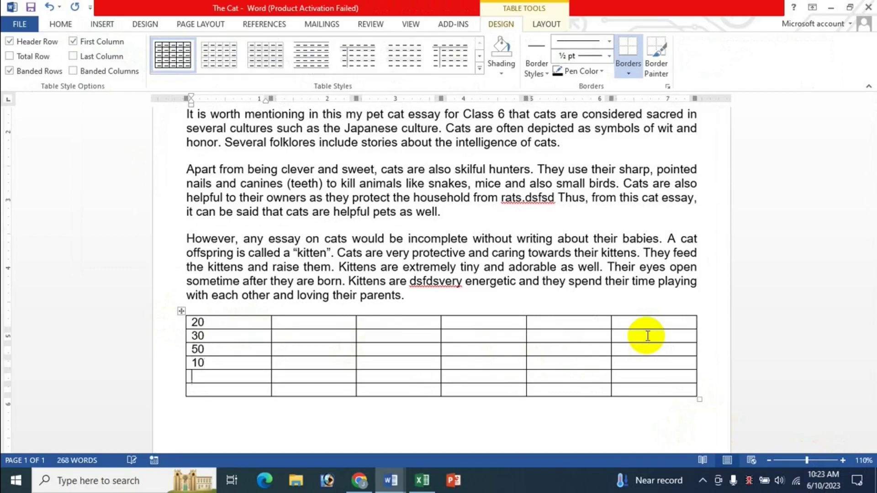
Step: Add a =SUM(ABOVE) formula totalling the column to 110, change 30 to 60, and switch to Excel
{"action": "left_click", "coordinate": [541, 26]}
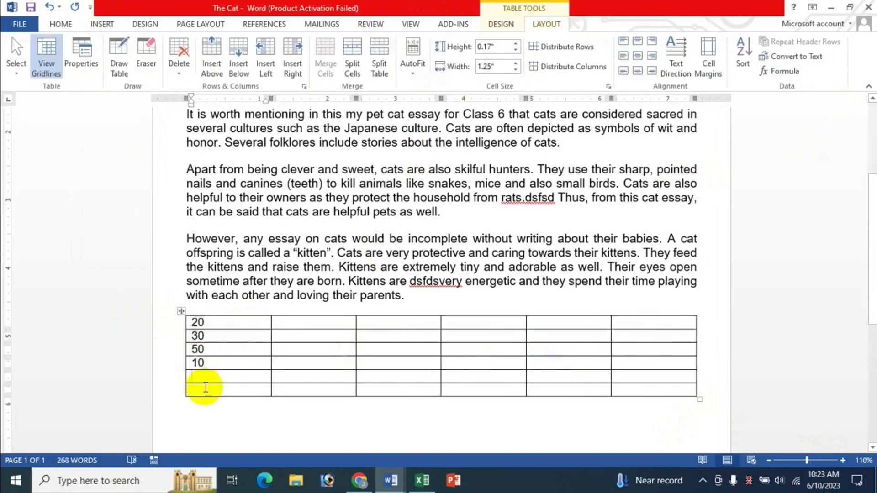
{"action": "left_click", "coordinate": [782, 72]}
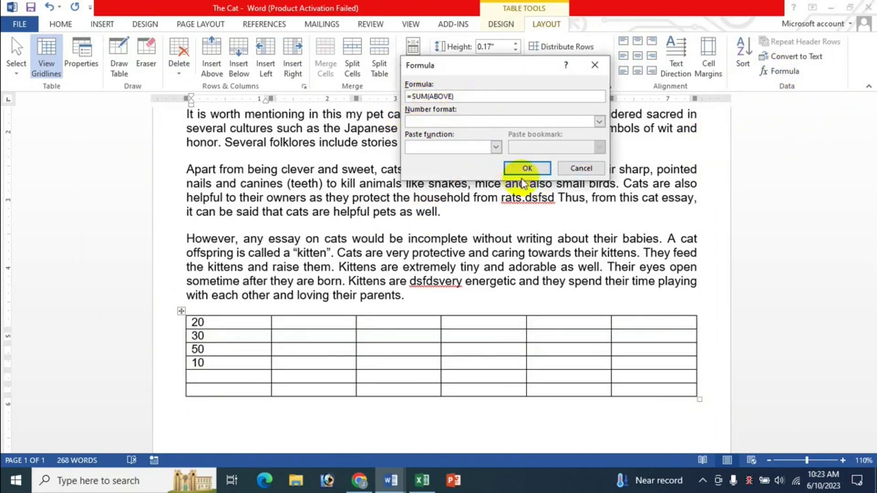
{"action": "left_click", "coordinate": [527, 168]}
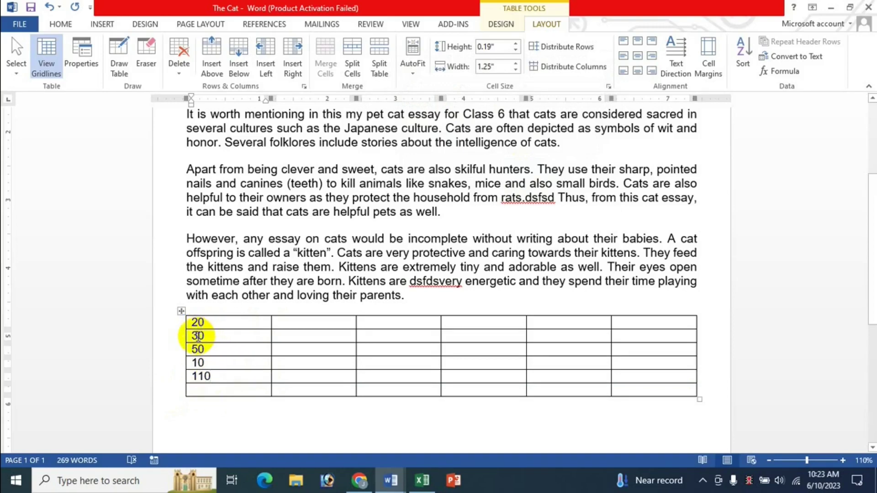
{"action": "double_click", "coordinate": [198, 336]}
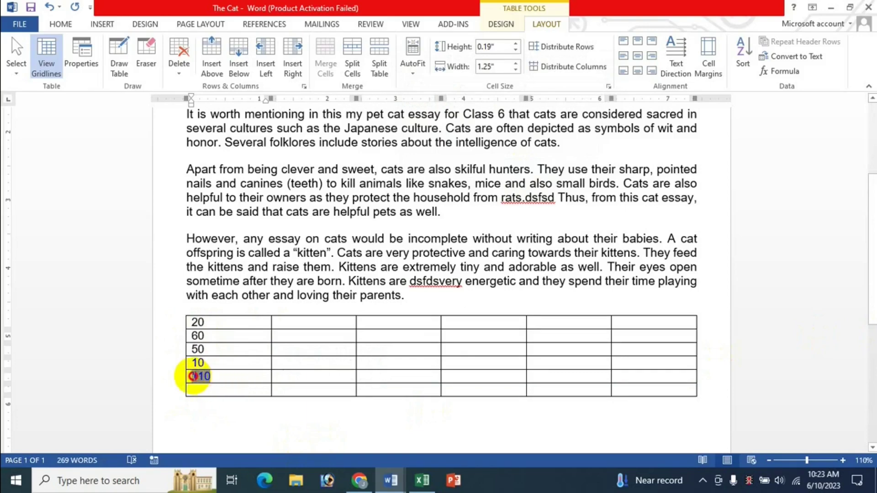
{"action": "double_click", "coordinate": [201, 378]}
{"action": "left_click", "coordinate": [422, 481]}
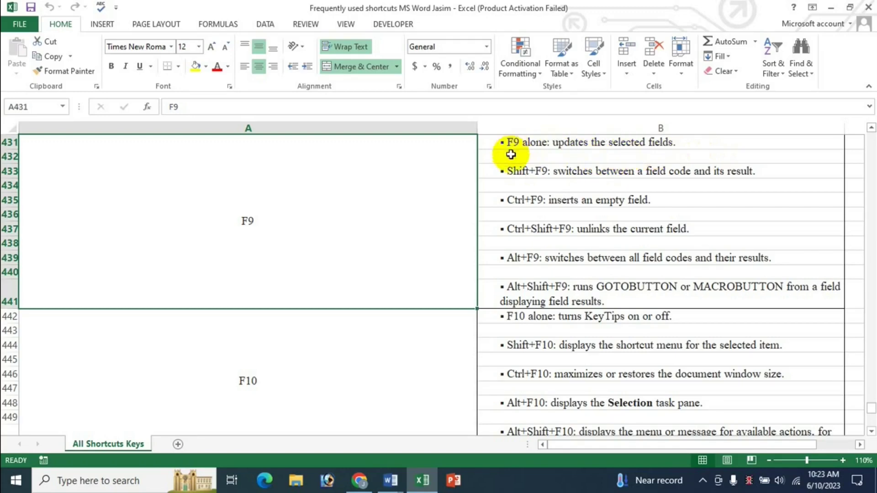
Step: Return to The Cat and update the table's total field to 140, then check Excel and come back
{"action": "left_click", "coordinate": [392, 488]}
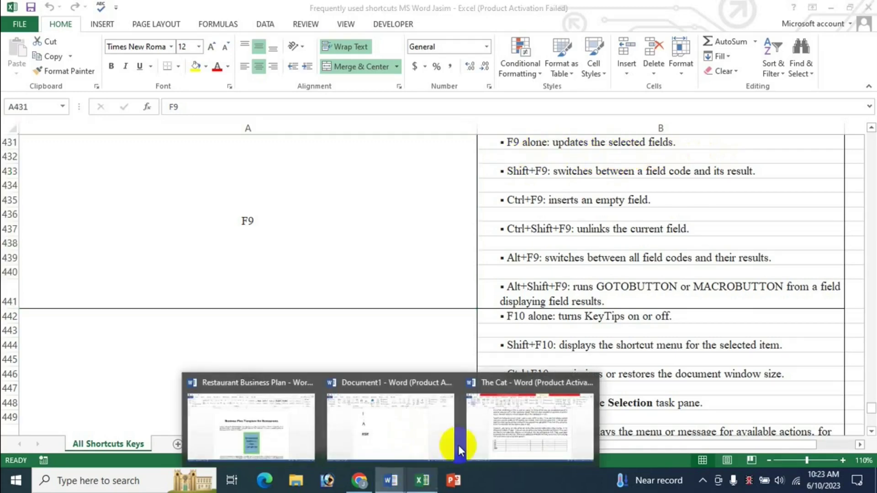
{"action": "left_click", "coordinate": [494, 420]}
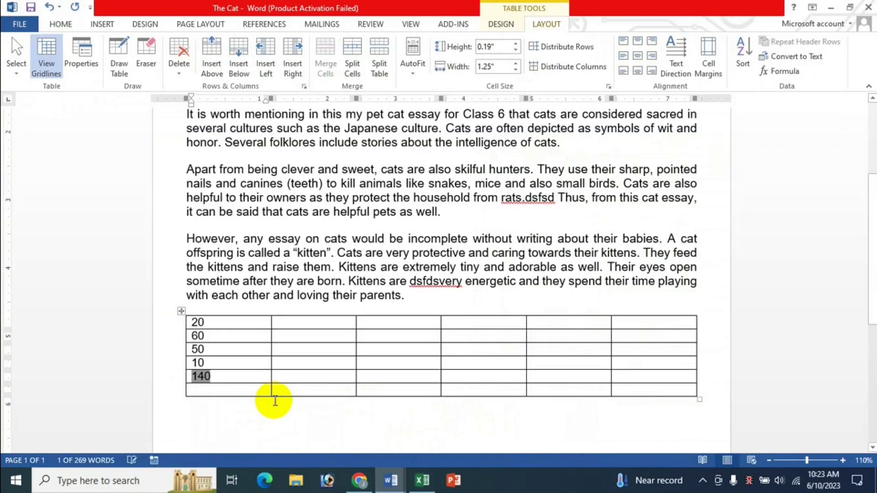
{"action": "left_click", "coordinate": [200, 377]}
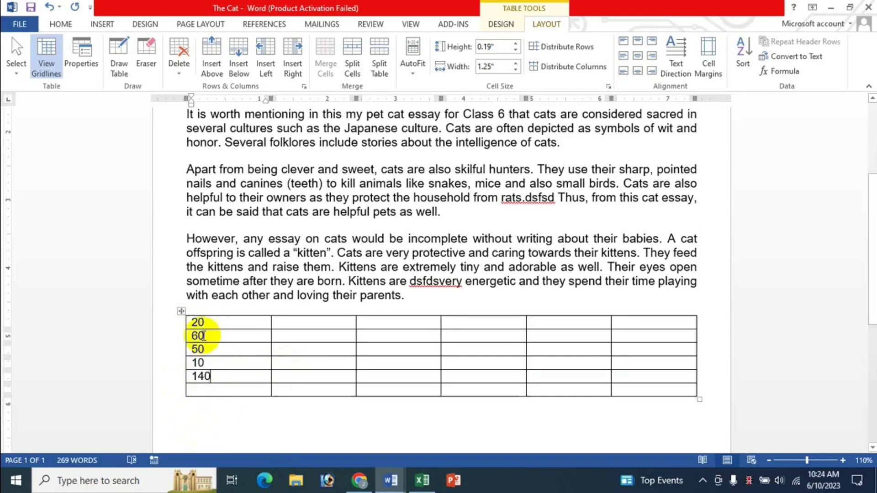
{"action": "left_click", "coordinate": [198, 322]}
{"action": "left_click", "coordinate": [198, 337]}
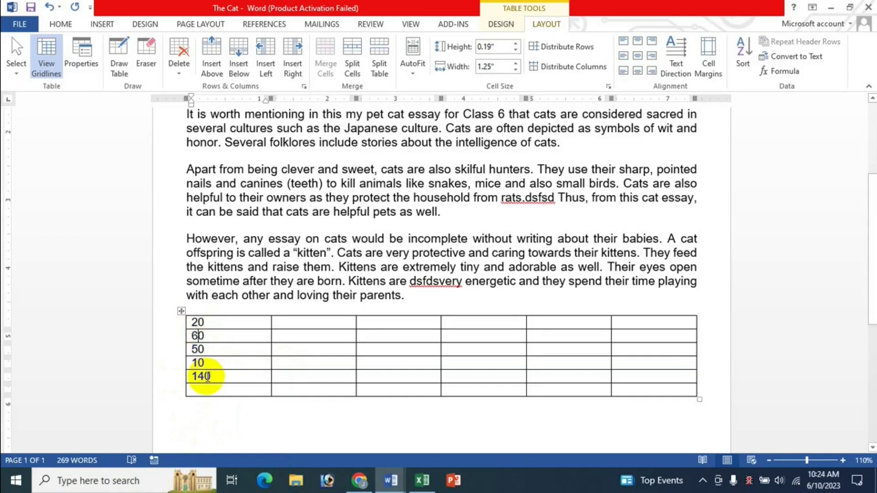
{"action": "left_click", "coordinate": [198, 323]}
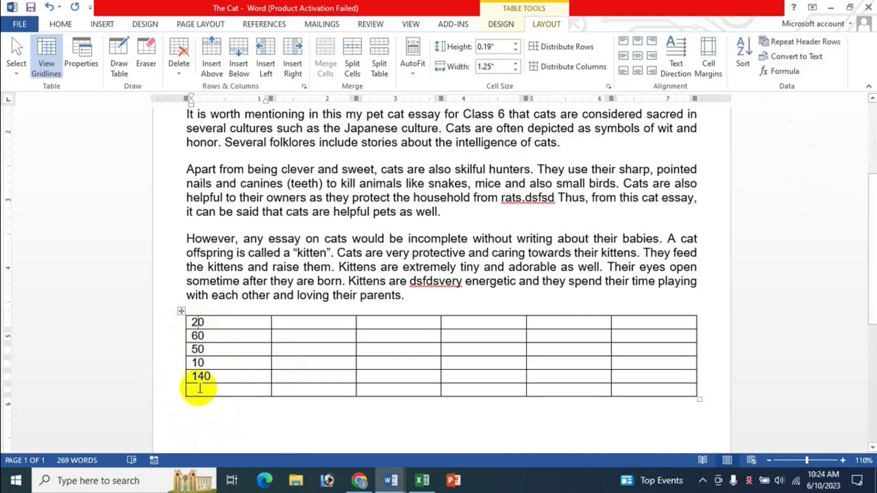
{"action": "left_click", "coordinate": [423, 485]}
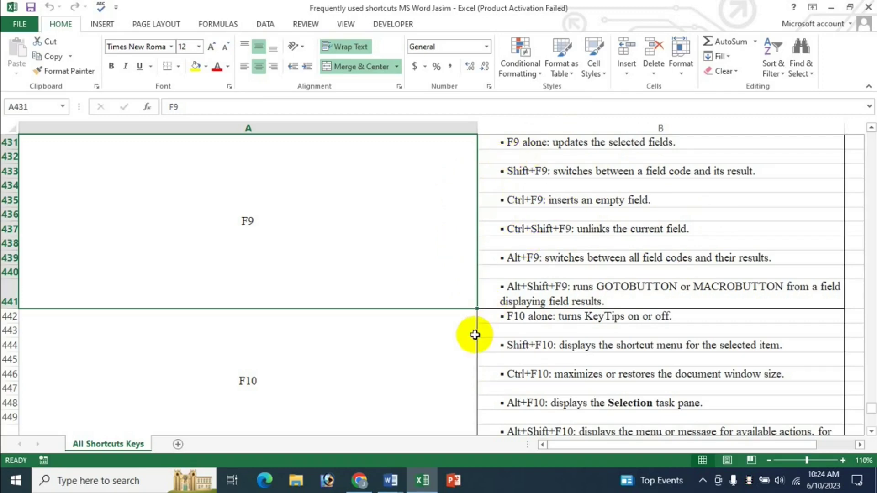
{"action": "left_click", "coordinate": [391, 481]}
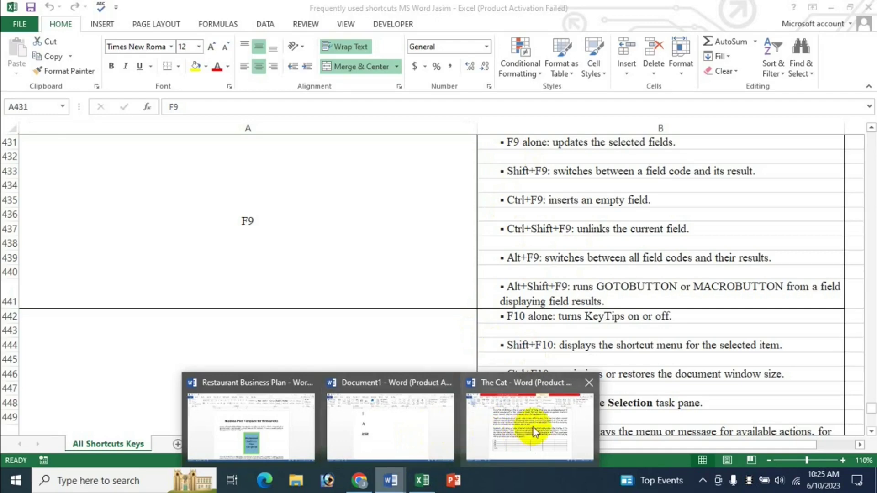
{"action": "left_click", "coordinate": [530, 430]}
Step: Edit the table's first value and press F9 on the total field so it recalculates to 200
{"action": "left_click", "coordinate": [198, 323]}
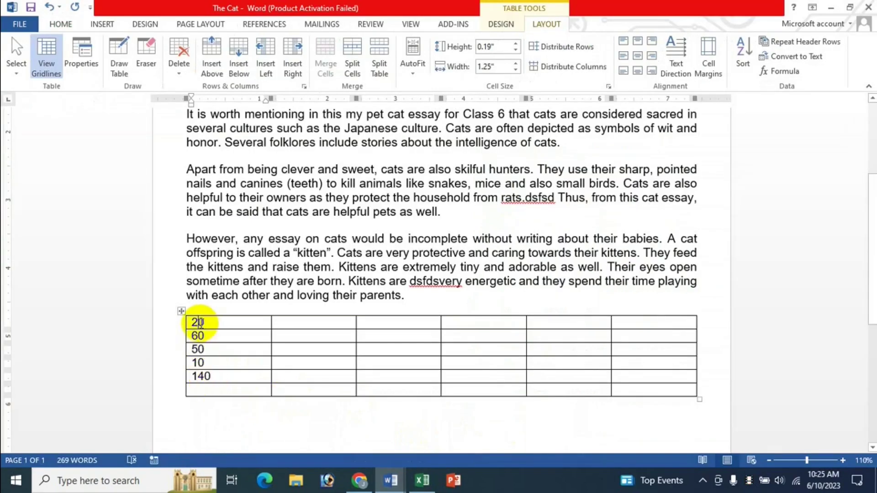
{"action": "key", "text": "BackSpace"}
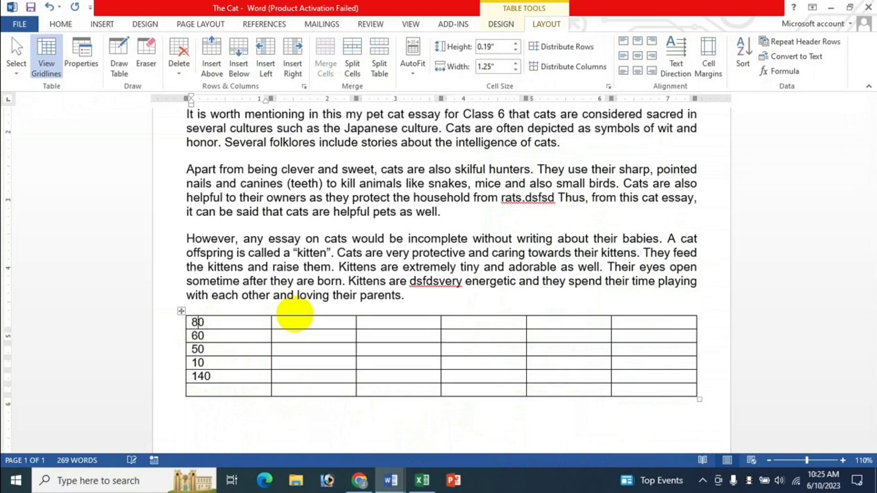
{"action": "double_click", "coordinate": [201, 377]}
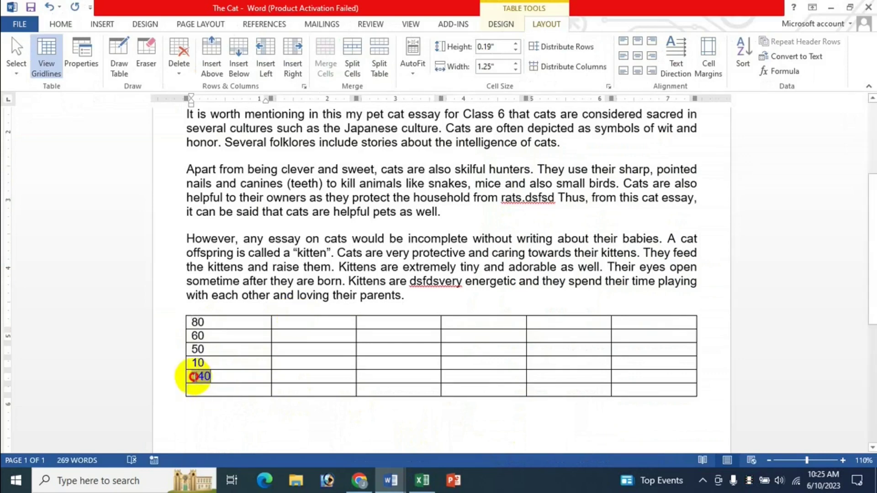
{"action": "key", "text": "F9"}
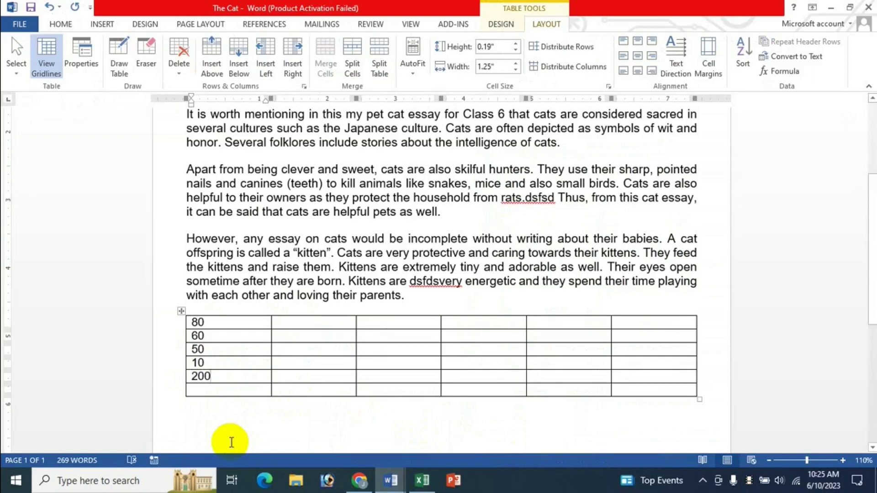
{"action": "double_click", "coordinate": [197, 376]}
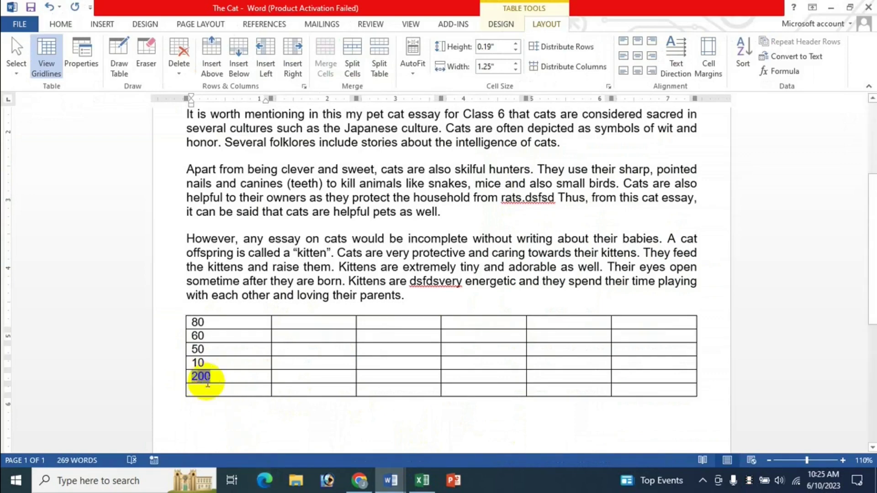
{"action": "left_click", "coordinate": [422, 480]}
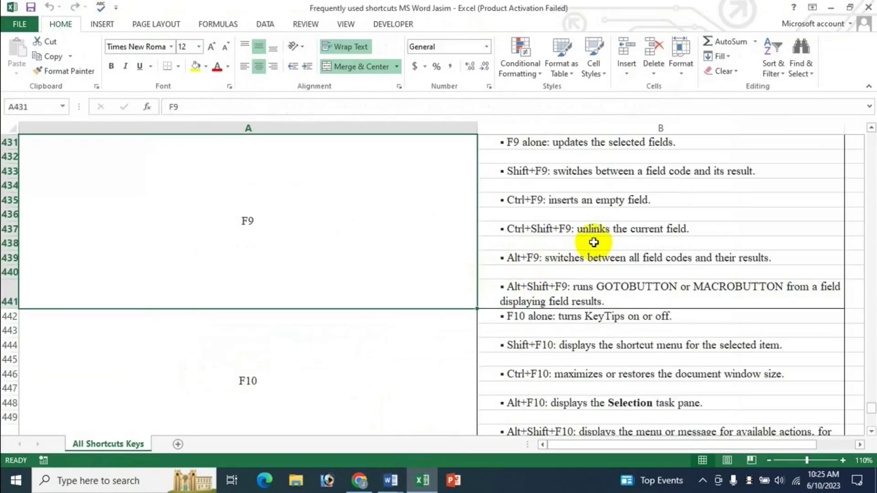
Step: Go back to The Cat, select the 200 total field, and switch to the Excel workbook
{"action": "left_click", "coordinate": [391, 480]}
{"action": "left_click", "coordinate": [497, 420]}
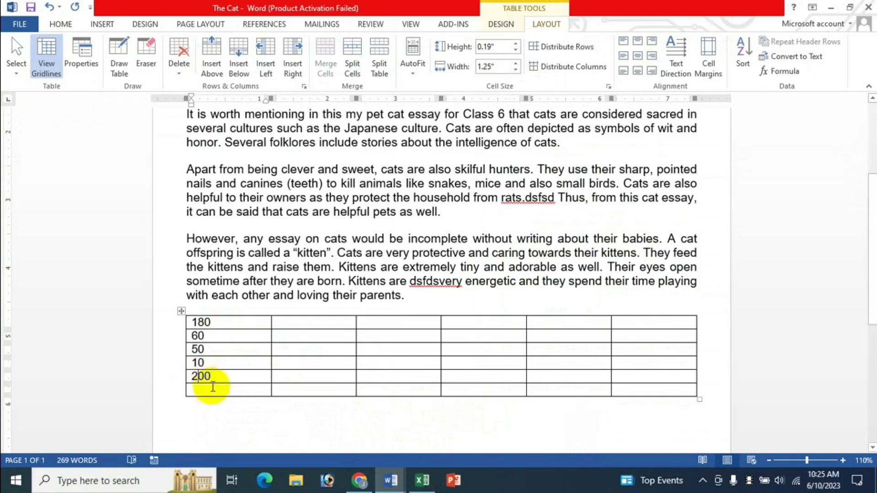
{"action": "left_click_drag", "start_coordinate": [221, 377], "coordinate": [194, 378]}
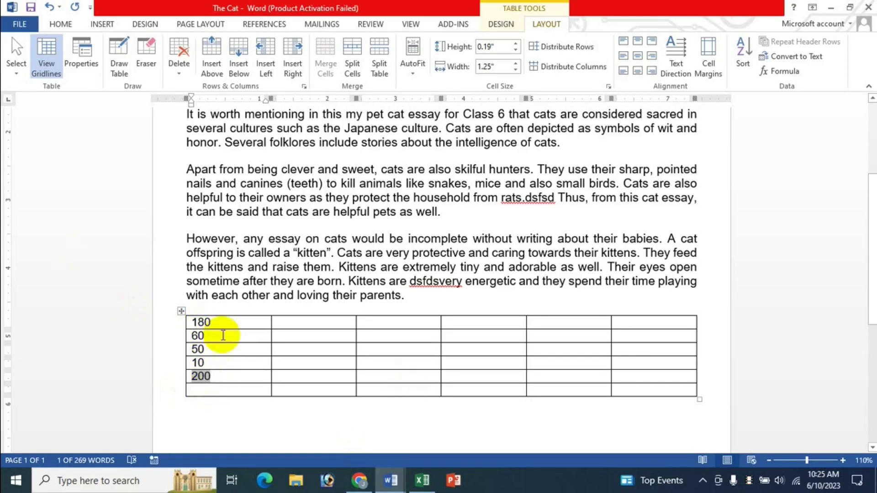
{"action": "left_click", "coordinate": [422, 481]}
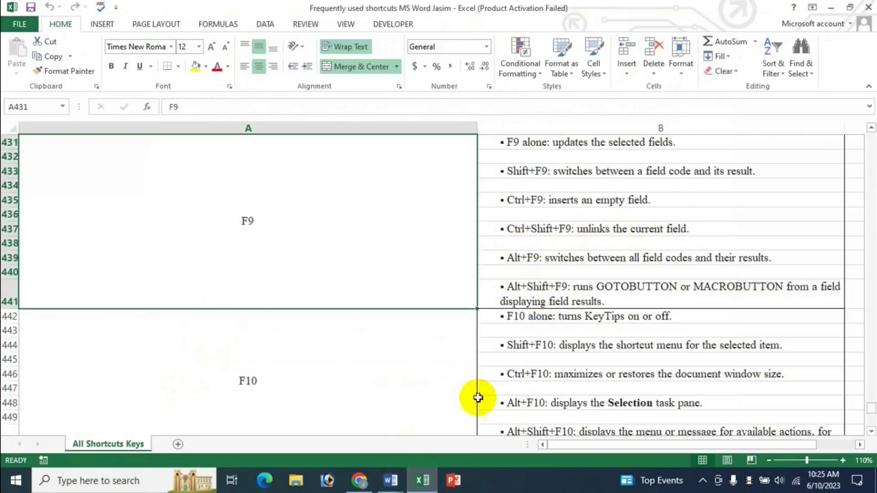
{"action": "left_click", "coordinate": [390, 481]}
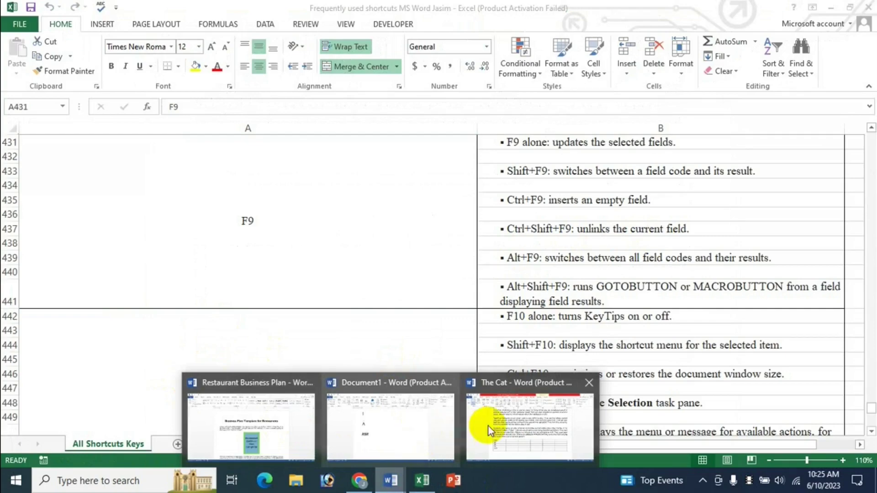
{"action": "left_click", "coordinate": [503, 424]}
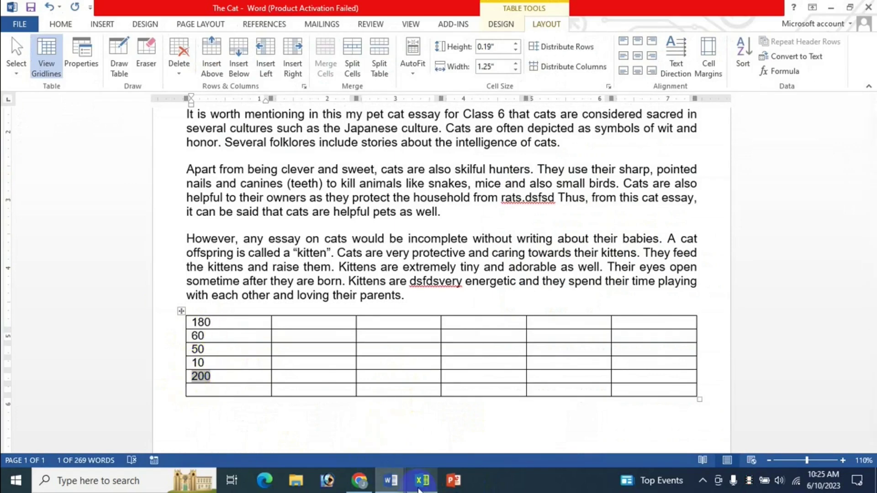
{"action": "left_click", "coordinate": [422, 481]}
{"action": "left_click", "coordinate": [585, 232]}
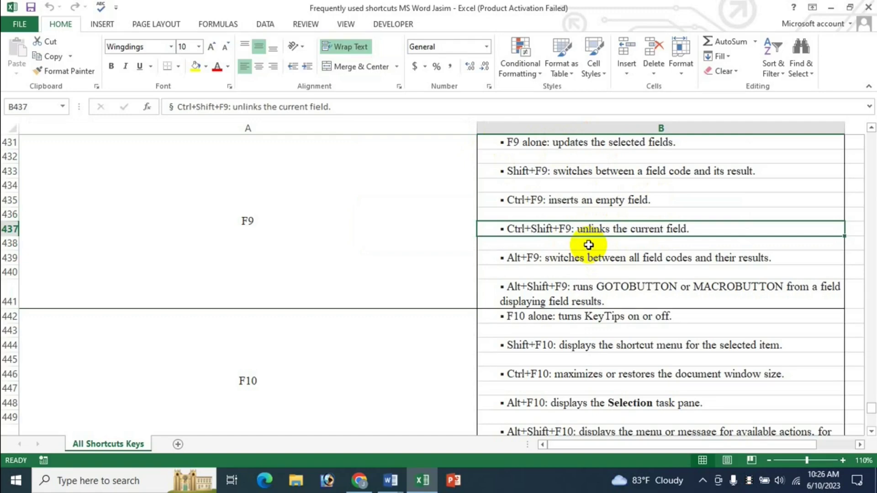
{"action": "left_click", "coordinate": [543, 170]}
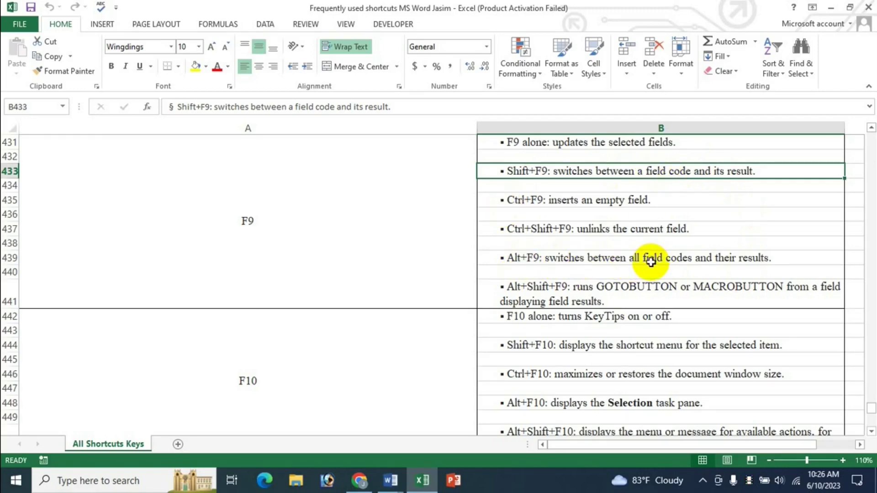
{"action": "left_click", "coordinate": [397, 478]}
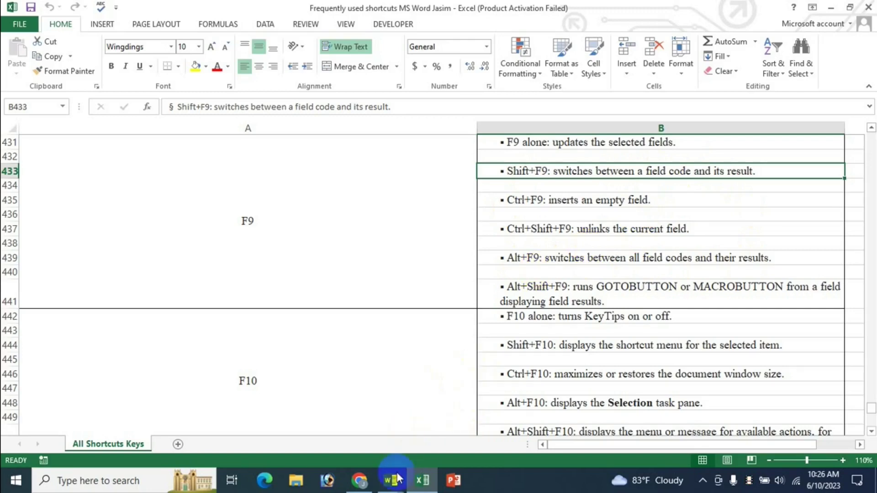
{"action": "left_click", "coordinate": [405, 429]}
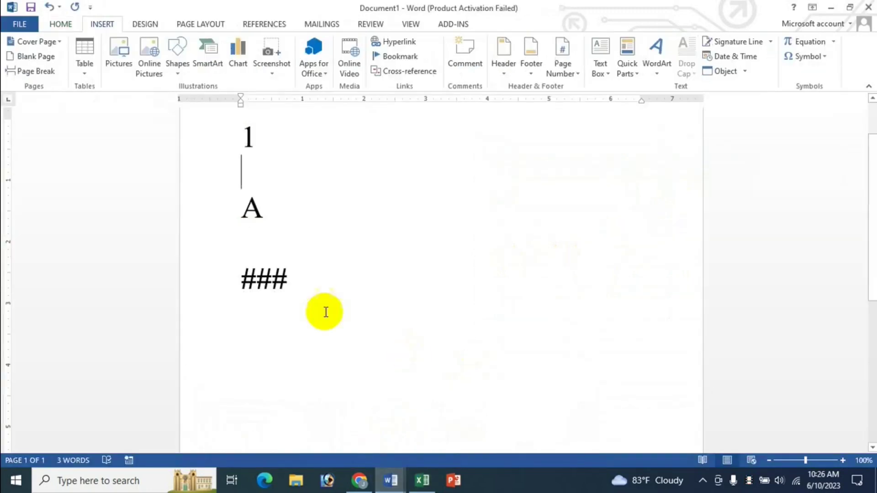
{"action": "scroll", "coordinate": [326, 312], "scroll_direction": "up", "scroll_amount": 3}
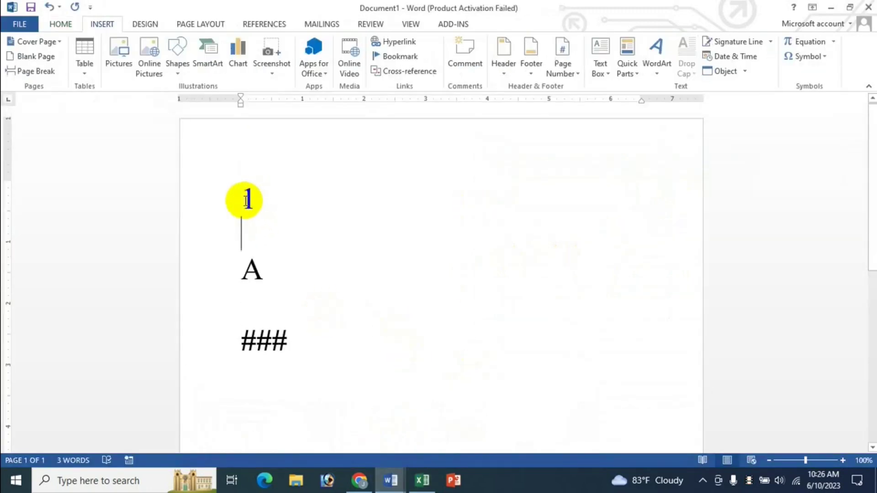
{"action": "left_click", "coordinate": [631, 73]}
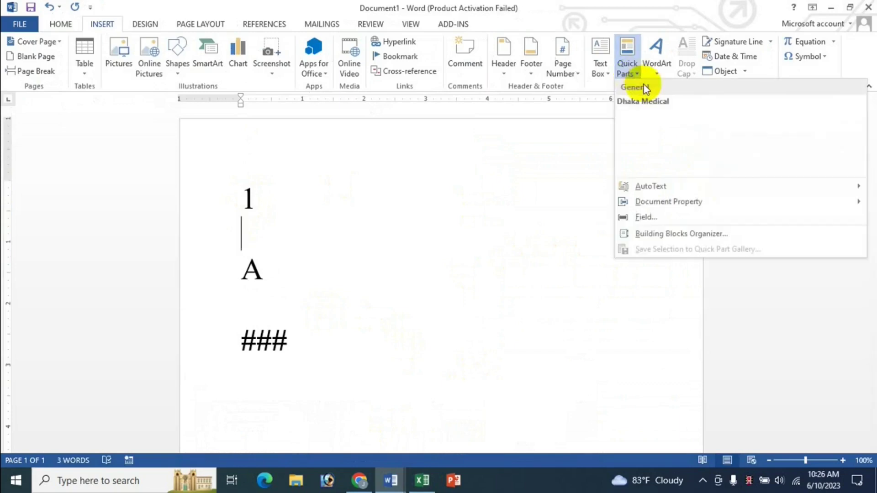
{"action": "left_click", "coordinate": [644, 217]}
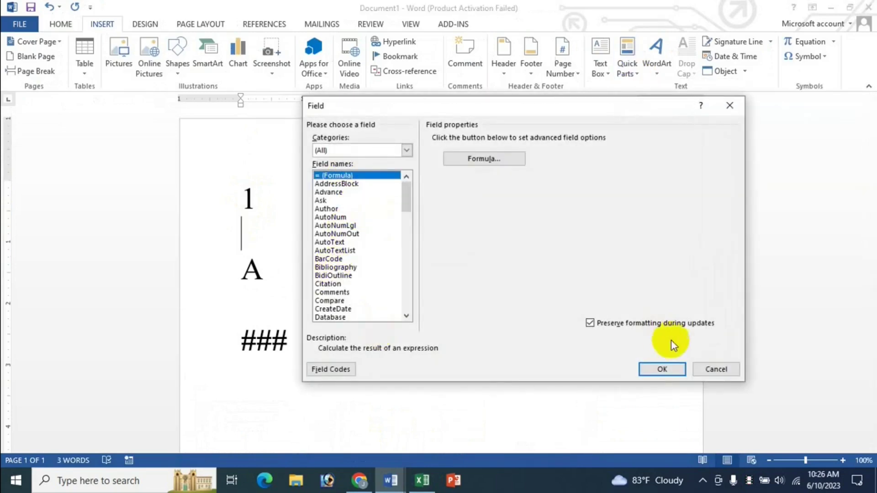
{"action": "left_click", "coordinate": [716, 370]}
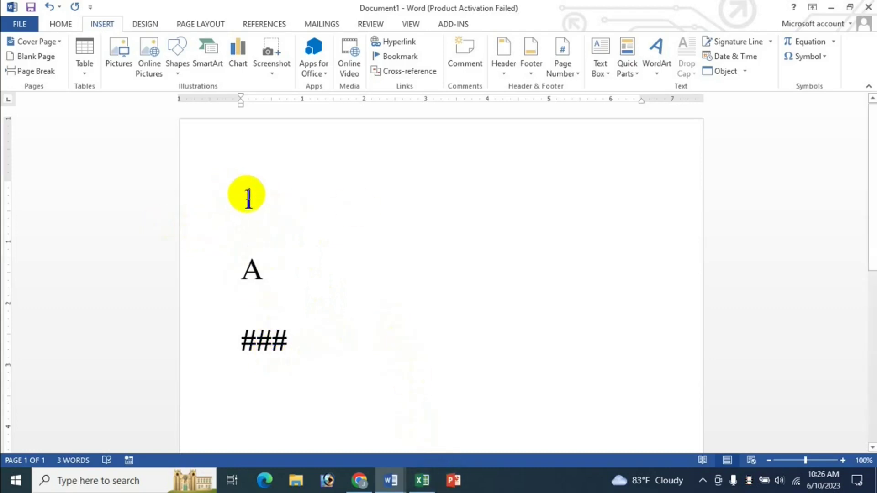
{"action": "left_click", "coordinate": [422, 480]}
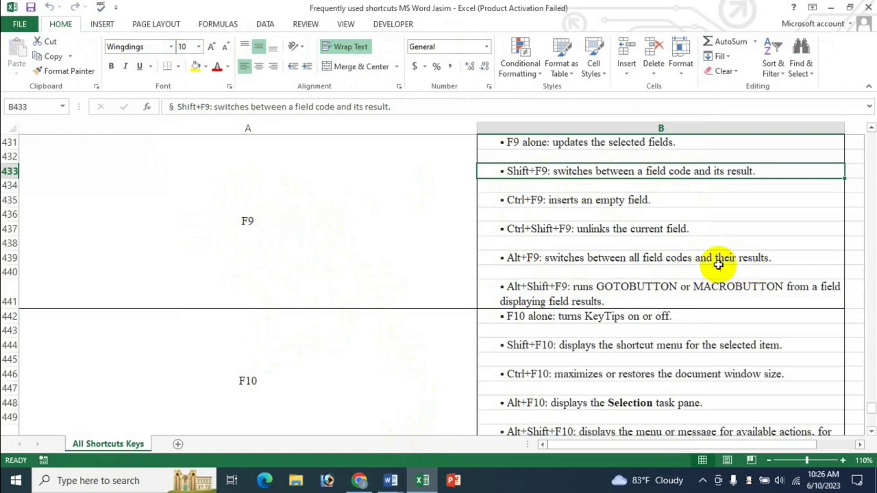
{"action": "left_click", "coordinate": [390, 481]}
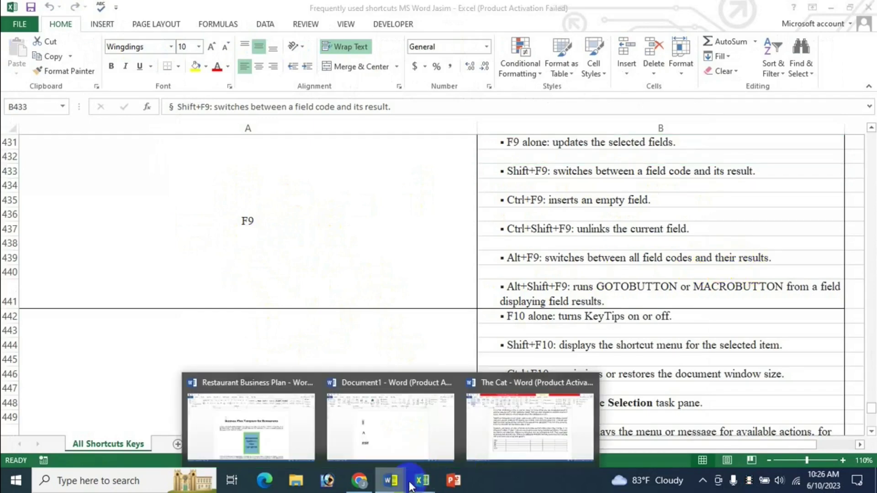
{"action": "left_click", "coordinate": [411, 418]}
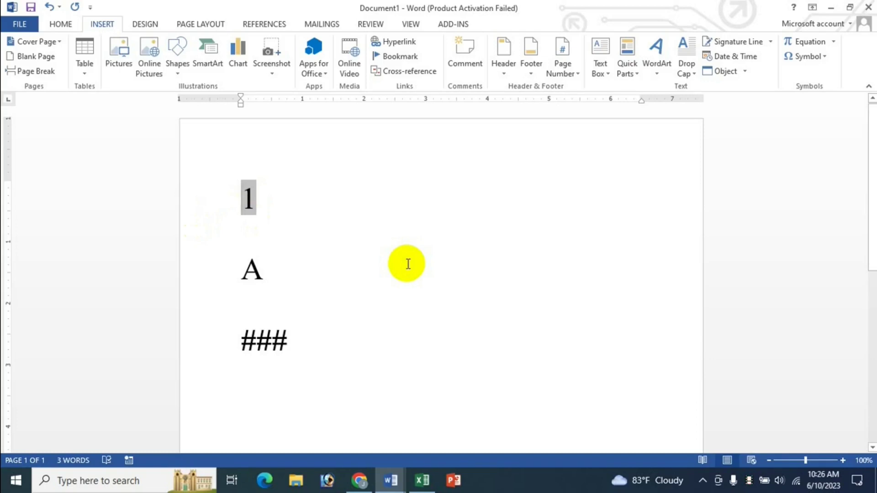
{"action": "key", "text": "alt+F9"}
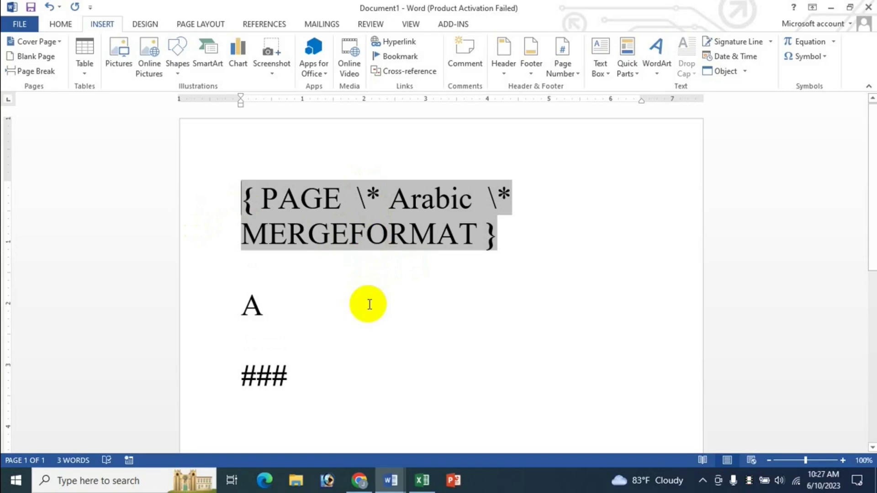
{"action": "key", "text": "alt+F9"}
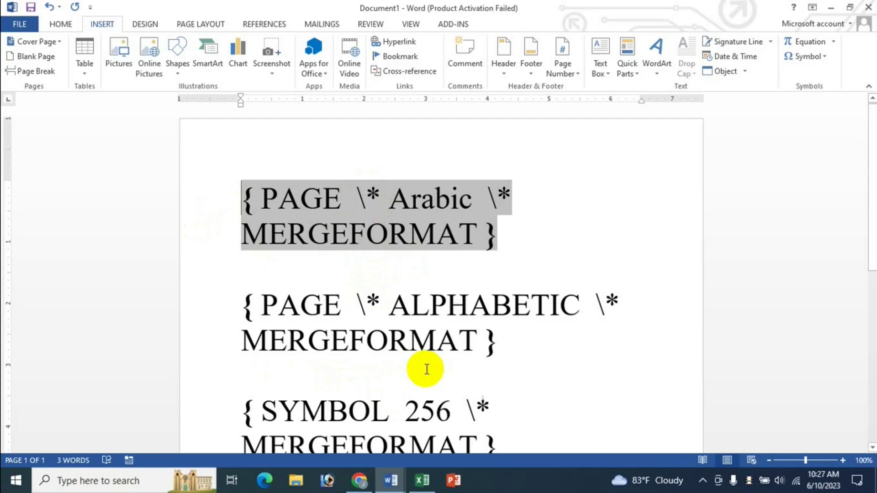
{"action": "key", "text": "alt+F9"}
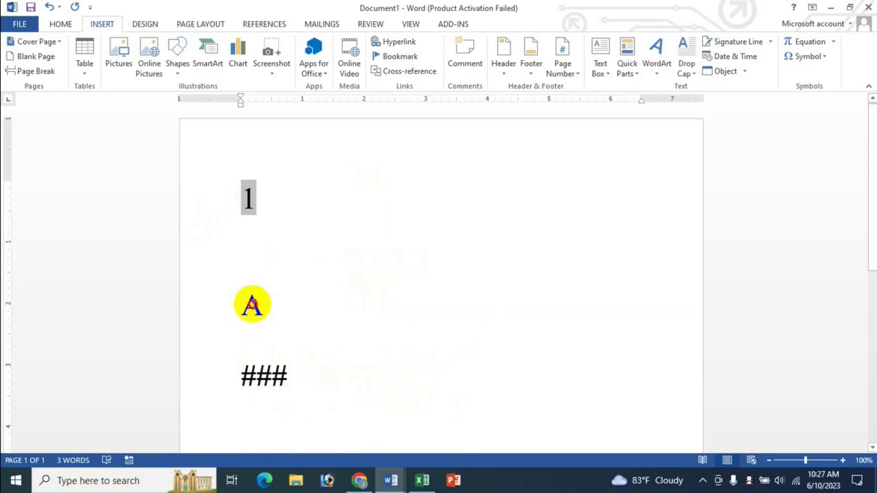
{"action": "left_click", "coordinate": [251, 309]}
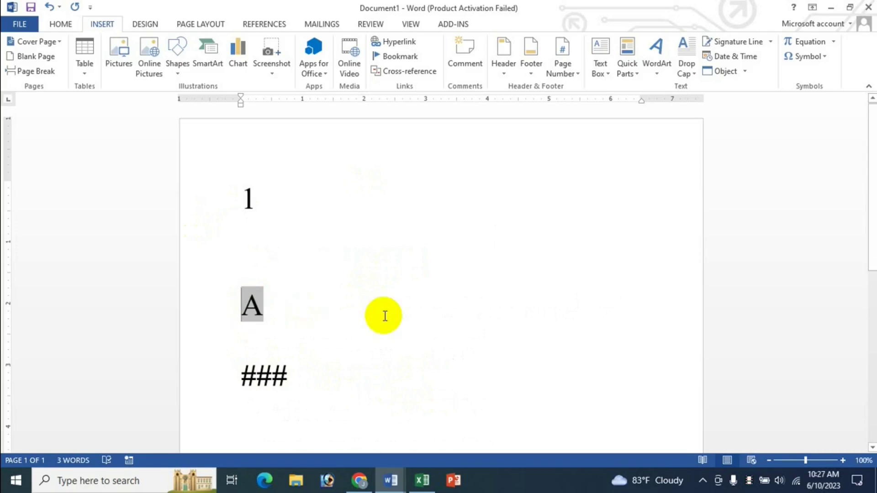
{"action": "key", "text": "shift+F9"}
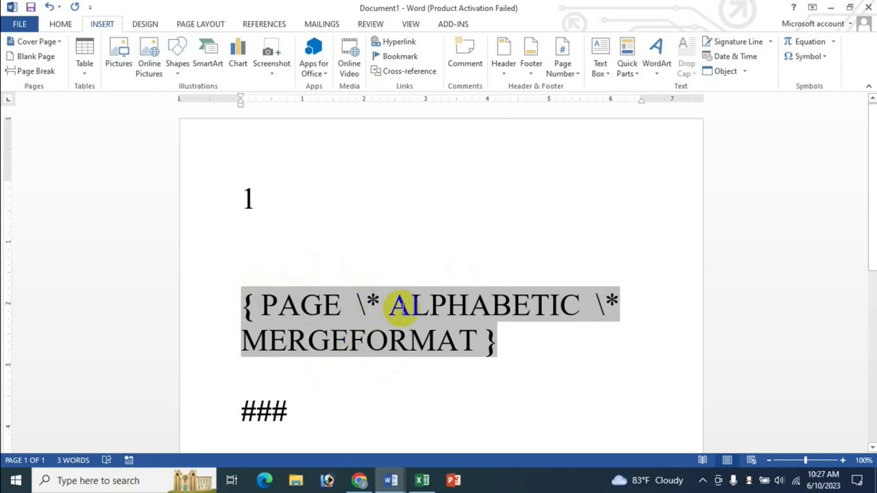
{"action": "key", "text": "alt+F9"}
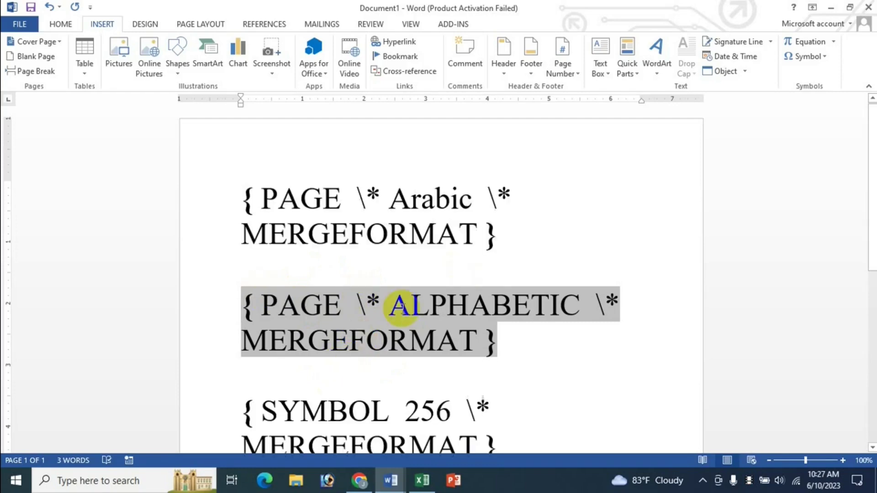
{"action": "key", "text": "alt+F9"}
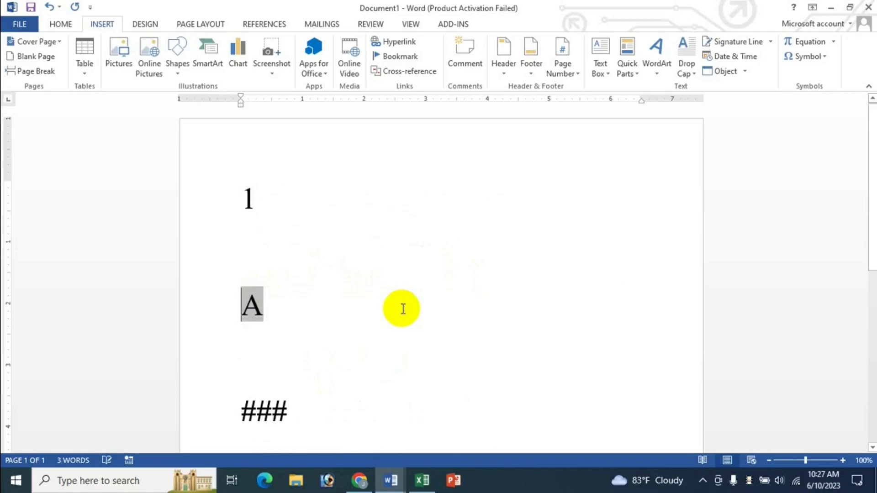
{"action": "left_click", "coordinate": [422, 480]}
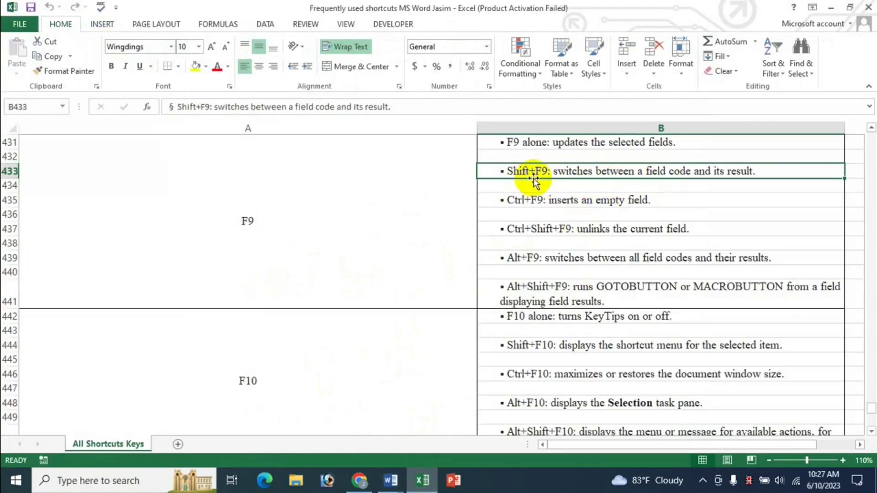
Step: Select the Alt+F9 and Ctrl+F9 descriptions in B439 and B435, then bring Document1 to the front
{"action": "left_click", "coordinate": [649, 258]}
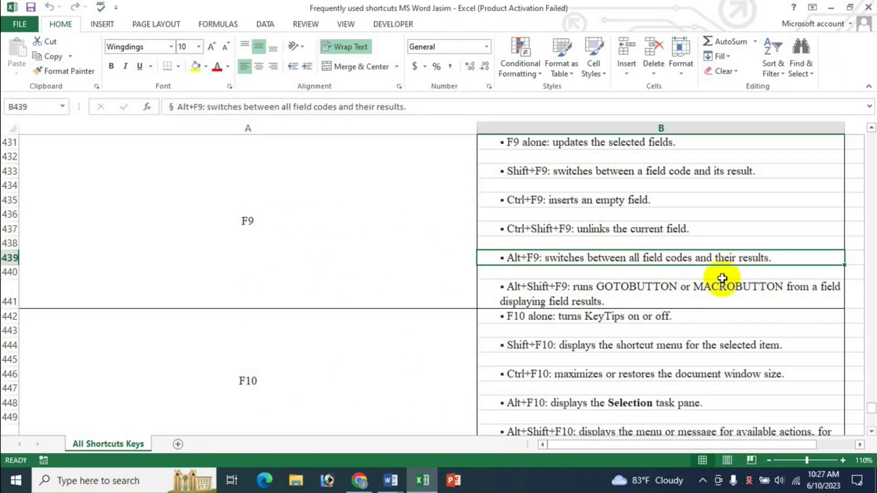
{"action": "left_click", "coordinate": [524, 205]}
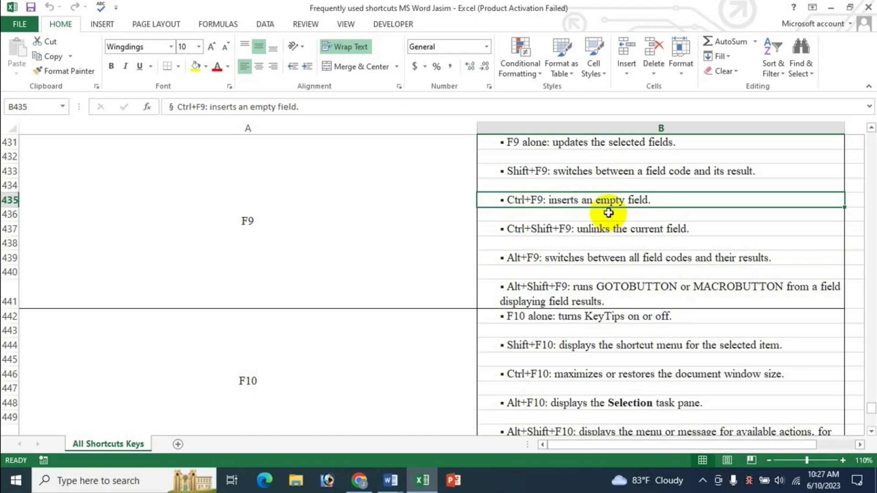
{"action": "left_click", "coordinate": [444, 481]}
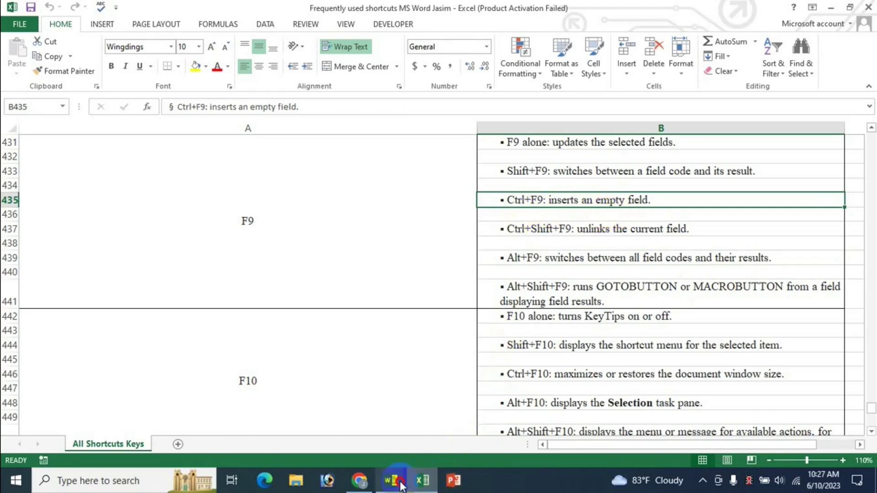
{"action": "mouse_move", "coordinate": [401, 477]}
{"action": "left_click", "coordinate": [411, 452]}
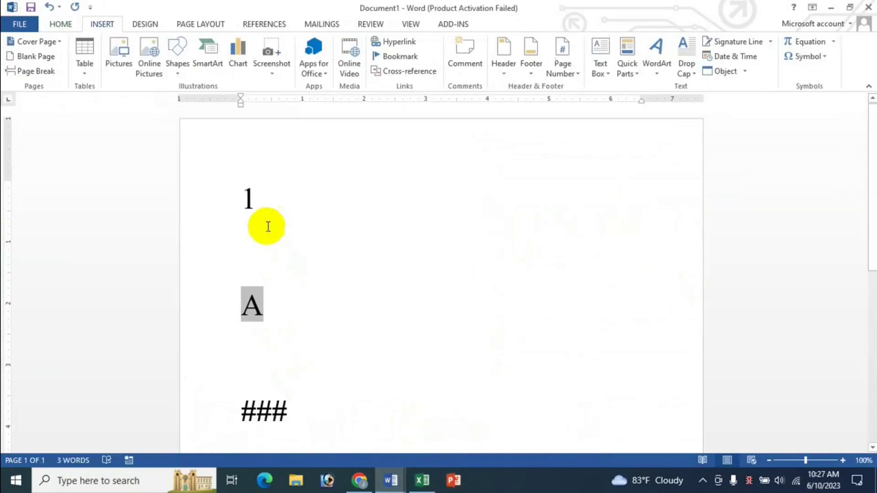
Step: Put the cursor on the blank line between 1 and A, insert an empty field with Ctrl+F9, and return to Excel
{"action": "key", "text": "Up"}
{"action": "key", "text": "Up"}
{"action": "key", "text": "Up"}
{"action": "key", "text": "shift+Right"}
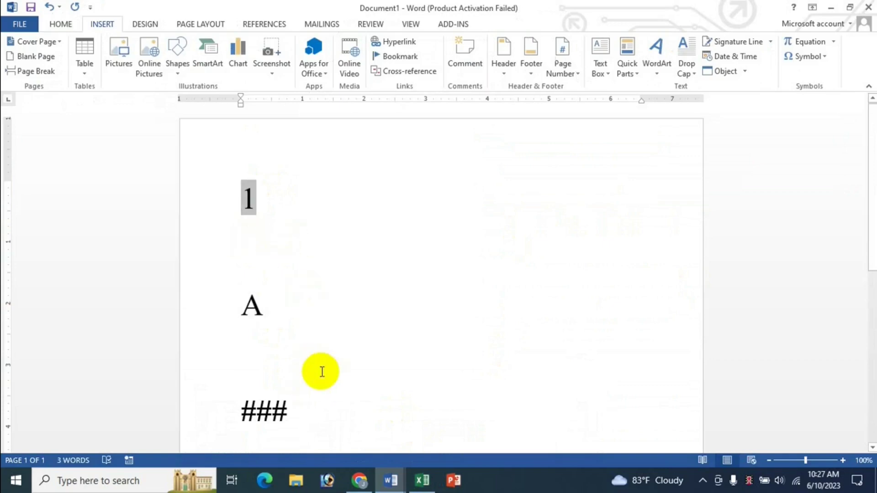
{"action": "left_click", "coordinate": [258, 267]}
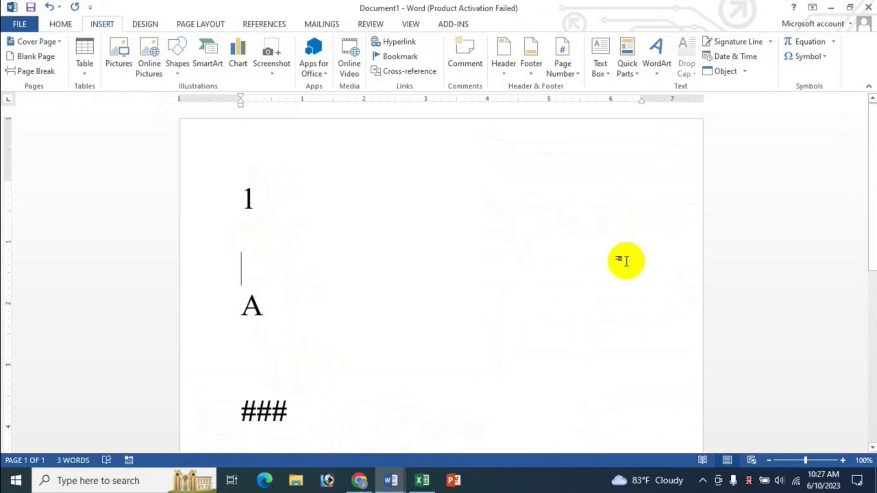
{"action": "left_click", "coordinate": [422, 479]}
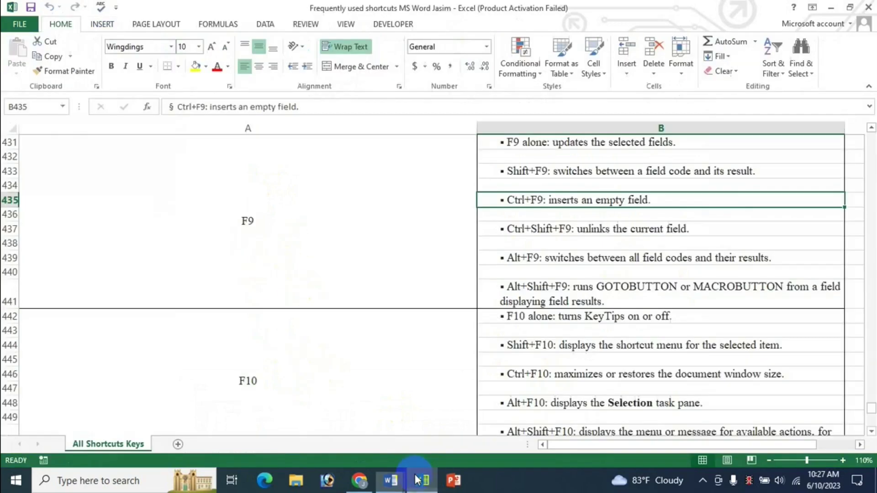
{"action": "left_click", "coordinate": [390, 480]}
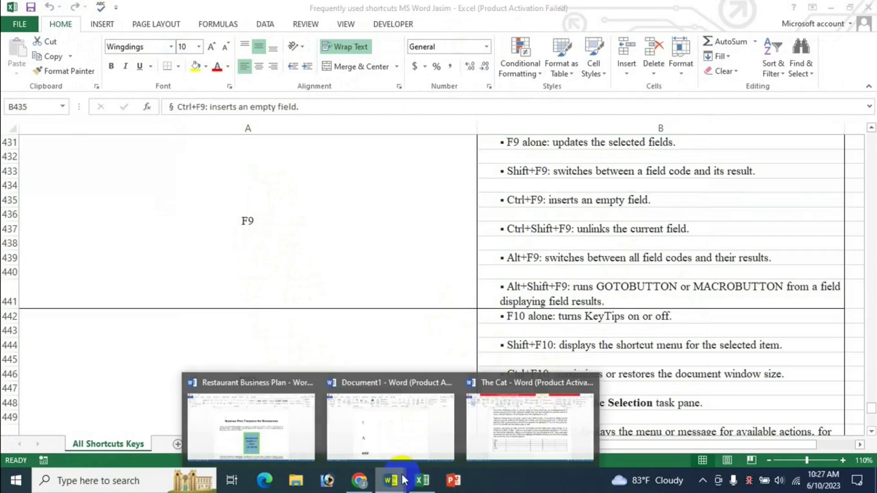
{"action": "left_click", "coordinate": [425, 427]}
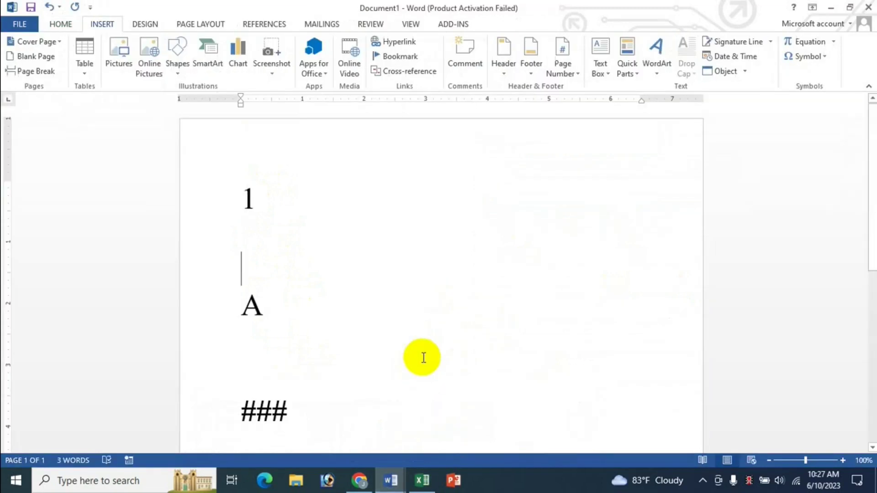
{"action": "key", "text": "ctrl+F9"}
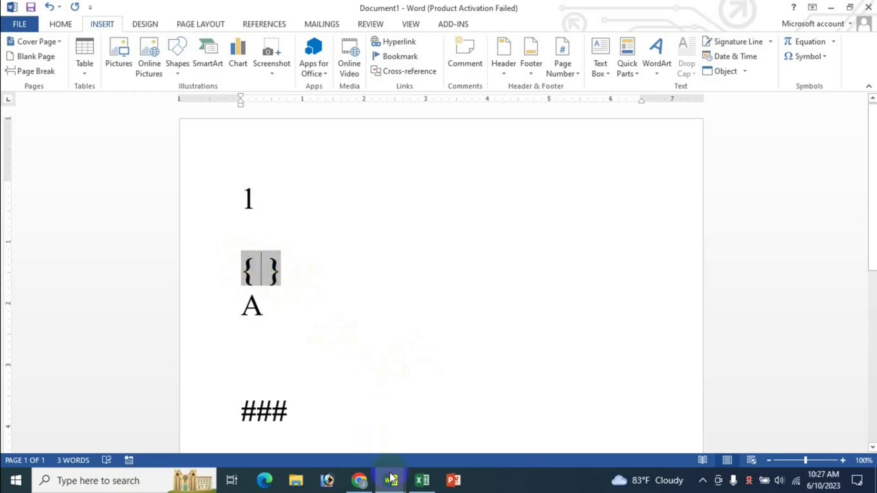
{"action": "left_click", "coordinate": [422, 480]}
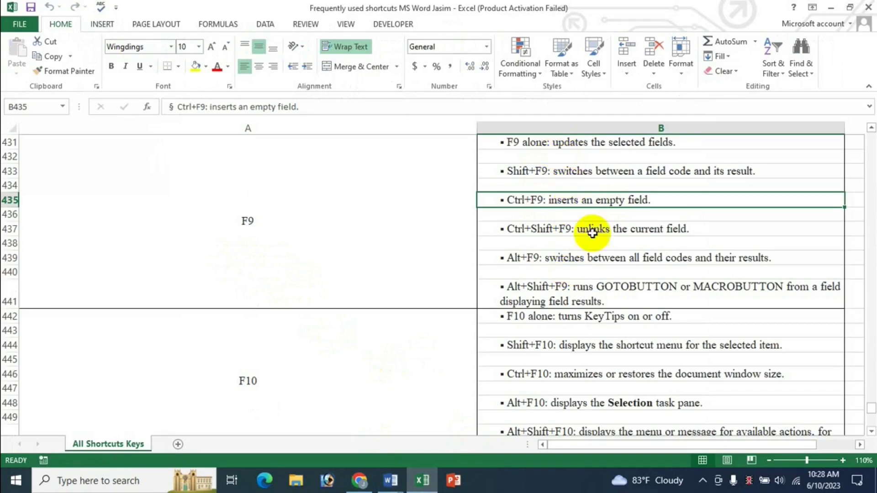
{"action": "left_click", "coordinate": [534, 298]}
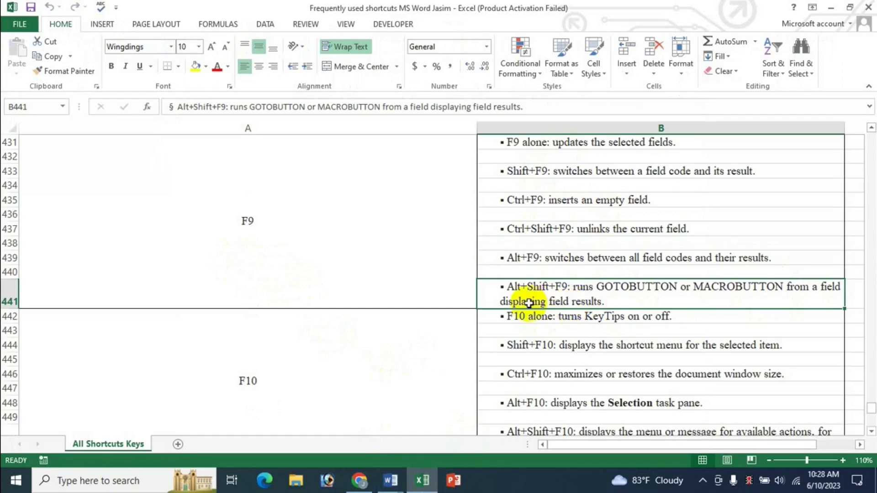
{"action": "mouse_move", "coordinate": [396, 489]}
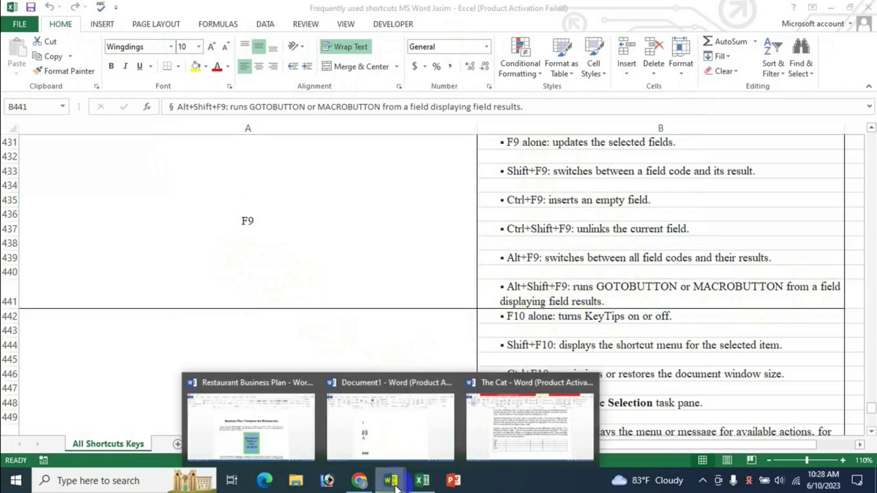
{"action": "left_click", "coordinate": [427, 417]}
{"action": "left_click", "coordinate": [274, 357]}
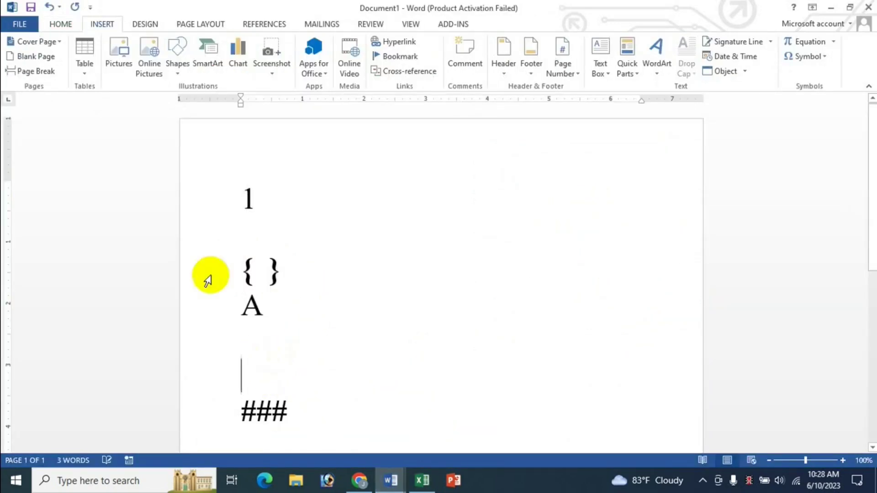
{"action": "left_click", "coordinate": [635, 75]}
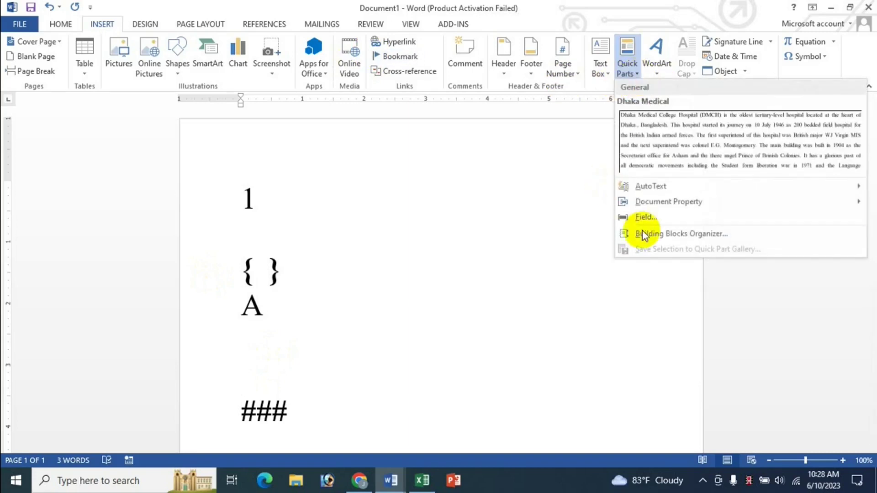
{"action": "left_click", "coordinate": [637, 217]}
{"action": "left_click", "coordinate": [345, 243]}
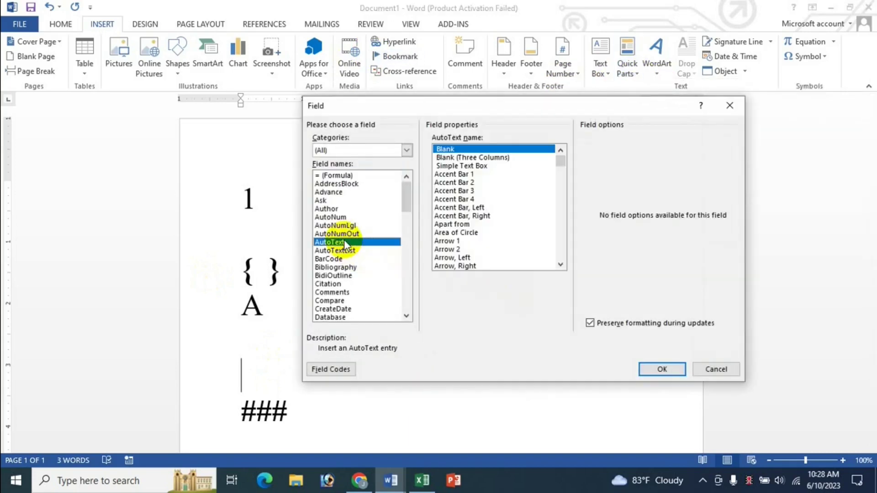
{"action": "key", "text": "g"}
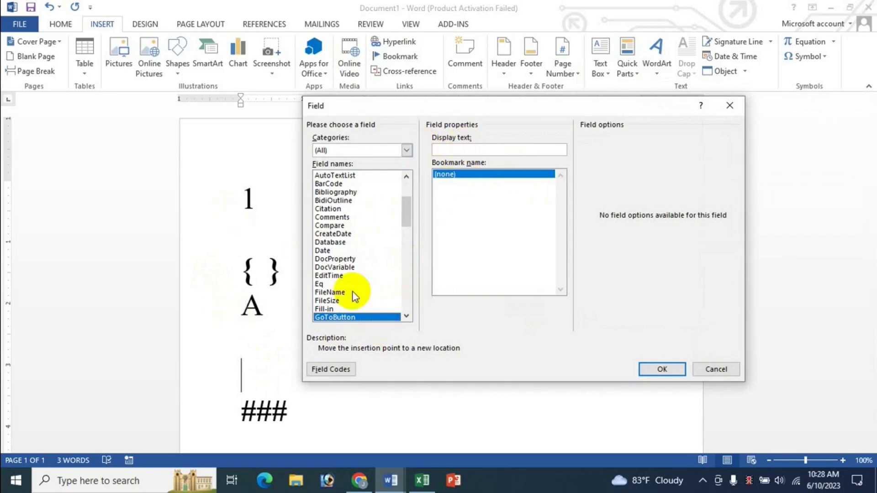
{"action": "left_click", "coordinate": [325, 259]}
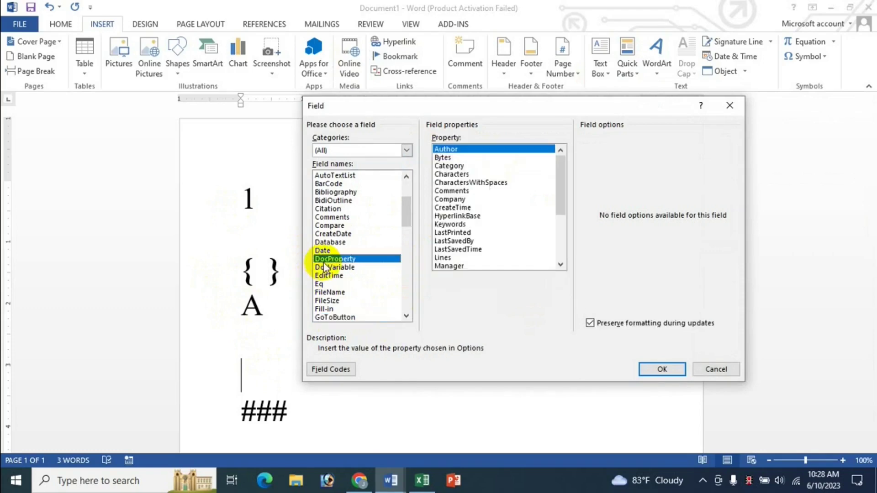
{"action": "scroll", "coordinate": [326, 288], "scroll_direction": "down", "scroll_amount": 4}
{"action": "left_click", "coordinate": [323, 315]}
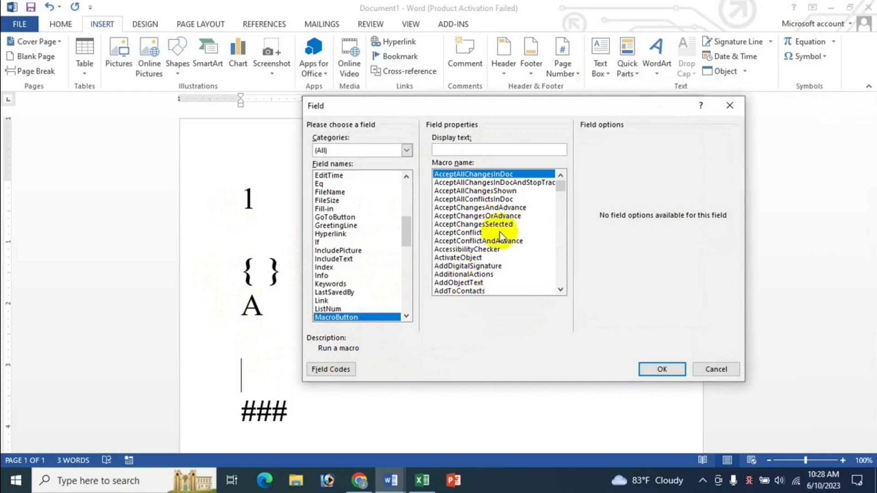
{"action": "left_click", "coordinate": [455, 148]}
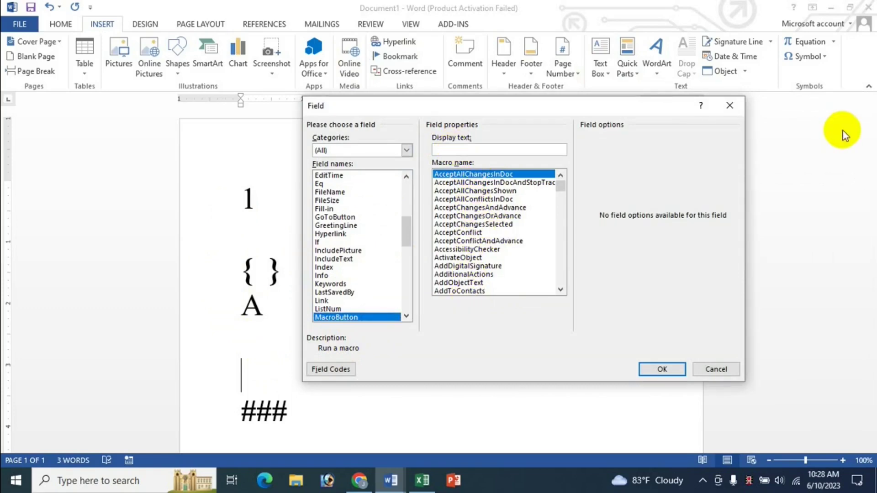
{"action": "type", "text": "kdsfsdf"}
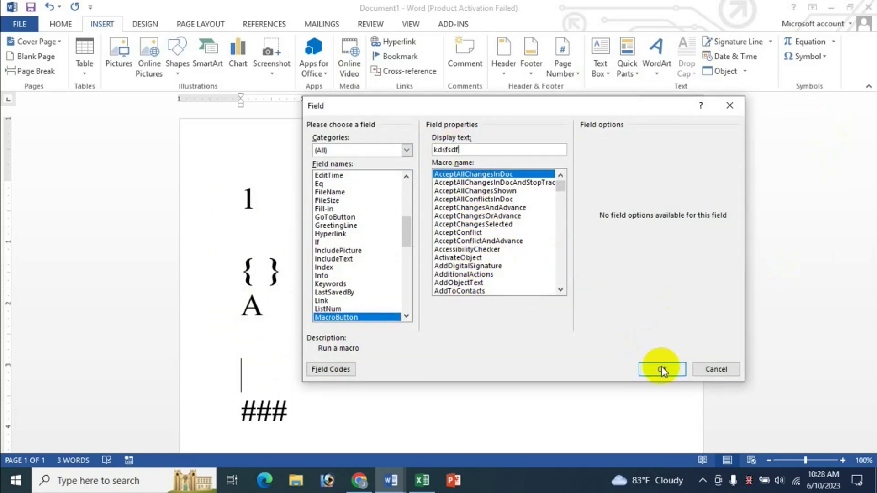
{"action": "left_click", "coordinate": [662, 369]}
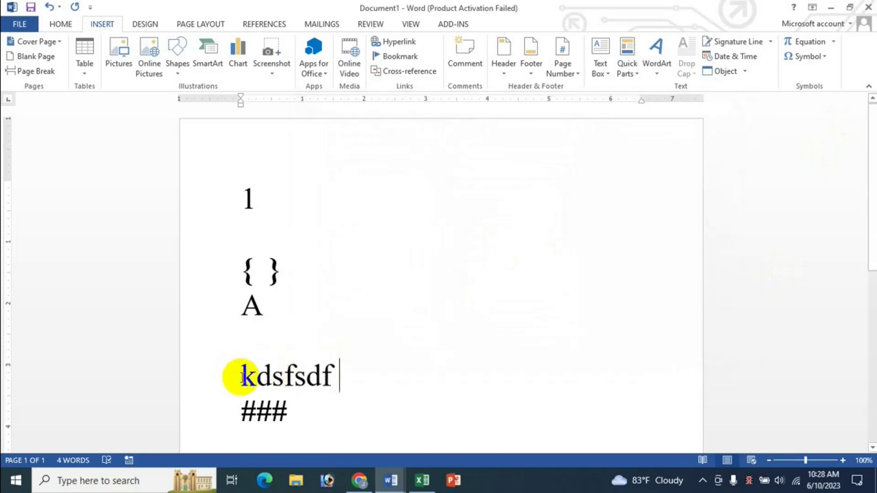
{"action": "left_click_drag", "start_coordinate": [242, 375], "coordinate": [358, 364]}
{"action": "key", "text": "Delete"}
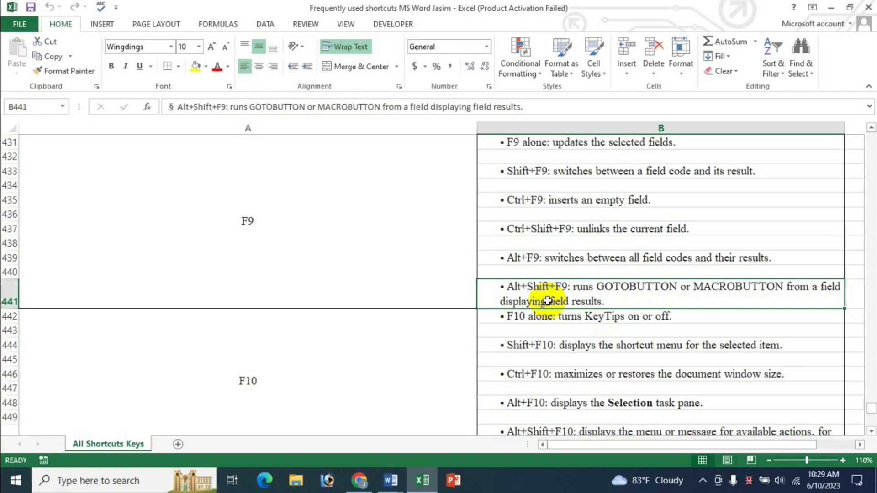
Step: Review the F10 shortcut rows in Excel, then bring Word's Document1 back to the front
{"action": "scroll", "coordinate": [566, 283], "scroll_direction": "up", "scroll_amount": 1}
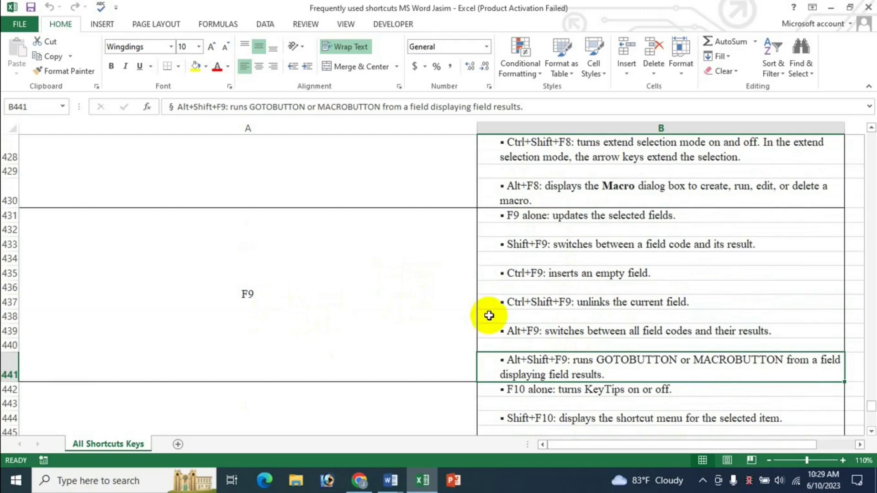
{"action": "scroll", "coordinate": [489, 314], "scroll_direction": "down", "scroll_amount": 2}
{"action": "left_click", "coordinate": [353, 315]}
{"action": "scroll", "coordinate": [354, 316], "scroll_direction": "down", "scroll_amount": 1}
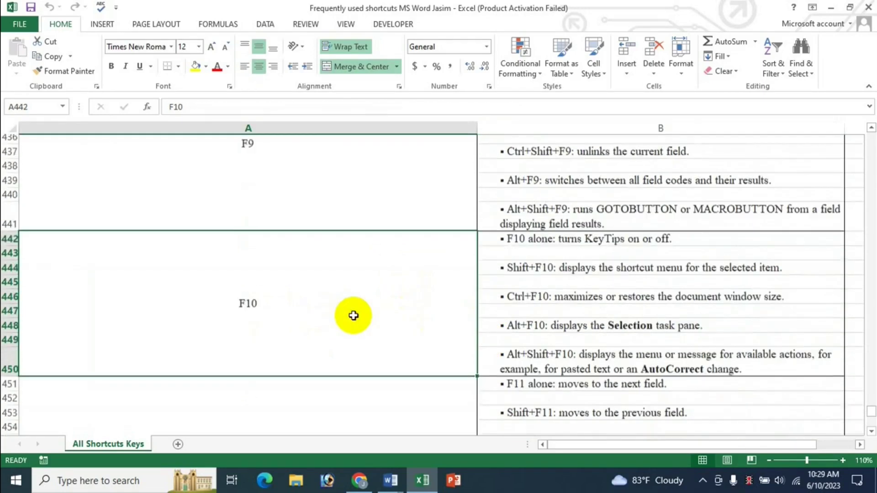
{"action": "scroll", "coordinate": [354, 315], "scroll_direction": "down", "scroll_amount": 1}
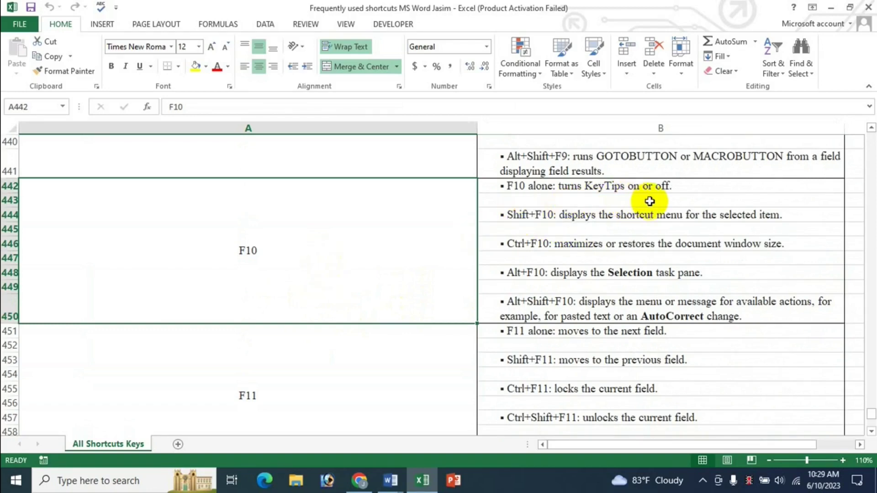
{"action": "left_click", "coordinate": [399, 480]}
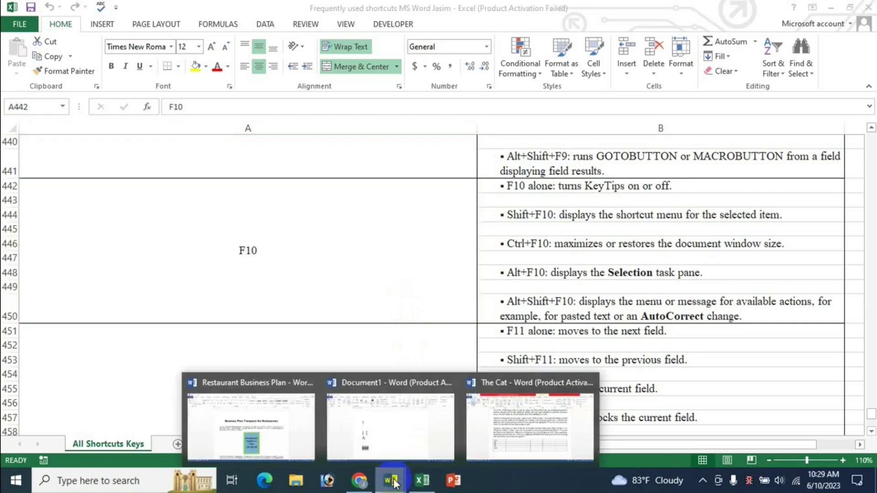
{"action": "left_click", "coordinate": [379, 419]}
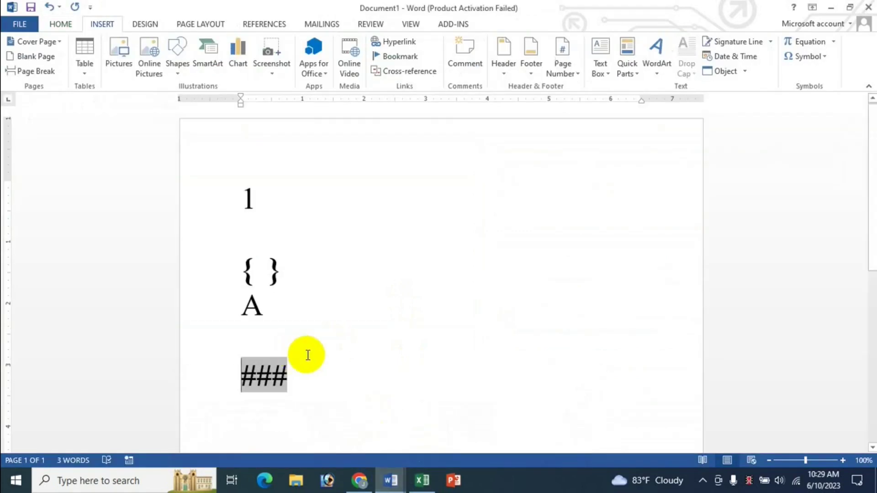
Step: Delete all text in Document1, then turn KeyTips on and off
{"action": "key", "text": "ctrl+a"}
{"action": "key", "text": "Delete"}
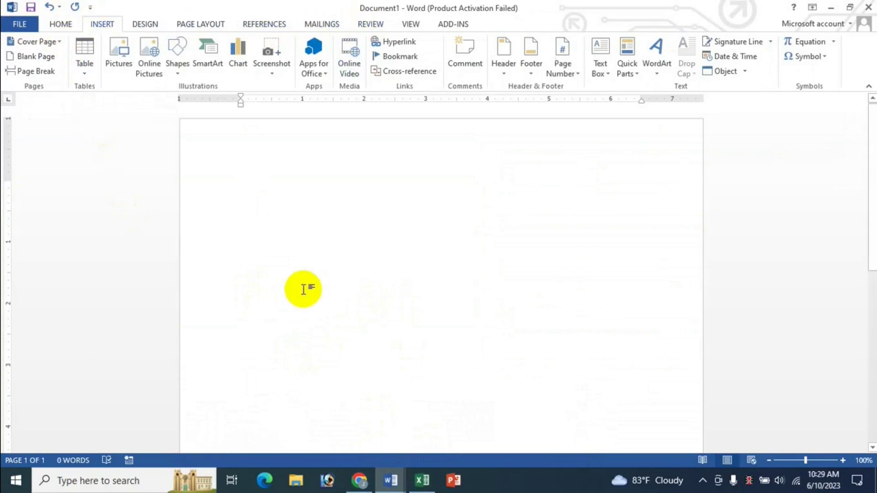
{"action": "key", "text": "alt"}
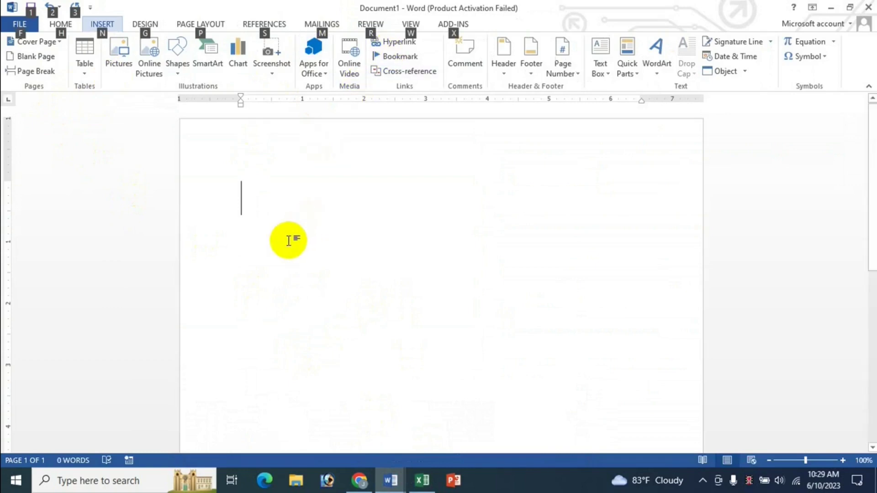
{"action": "key", "text": "alt"}
Step: Toggle KeyTips on and off again, then go back to the Excel shortcut sheet
{"action": "key", "text": "alt"}
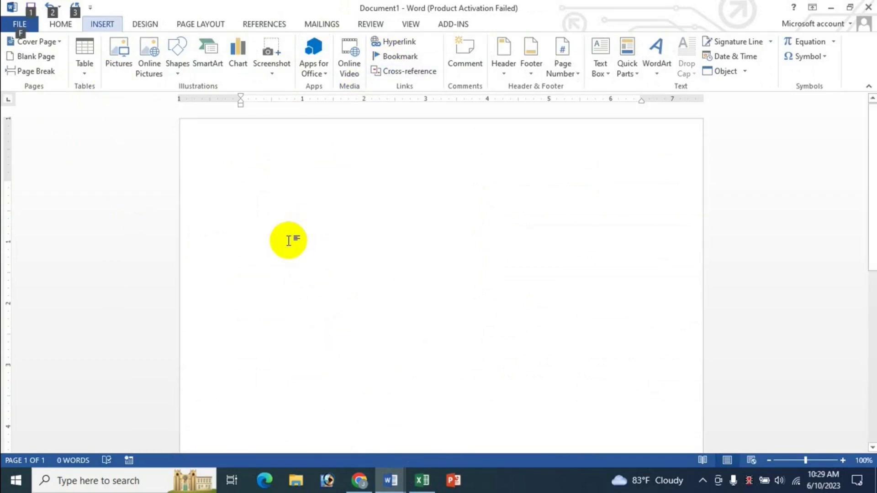
{"action": "key", "text": "alt"}
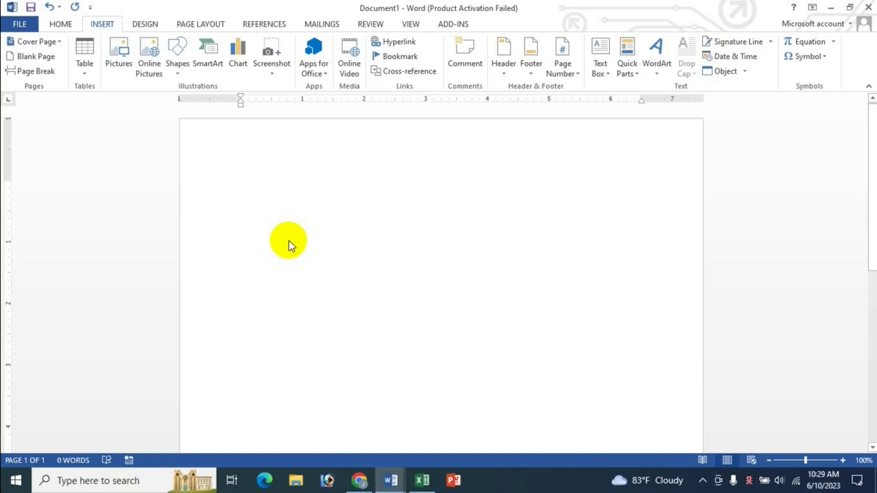
{"action": "key", "text": "alt"}
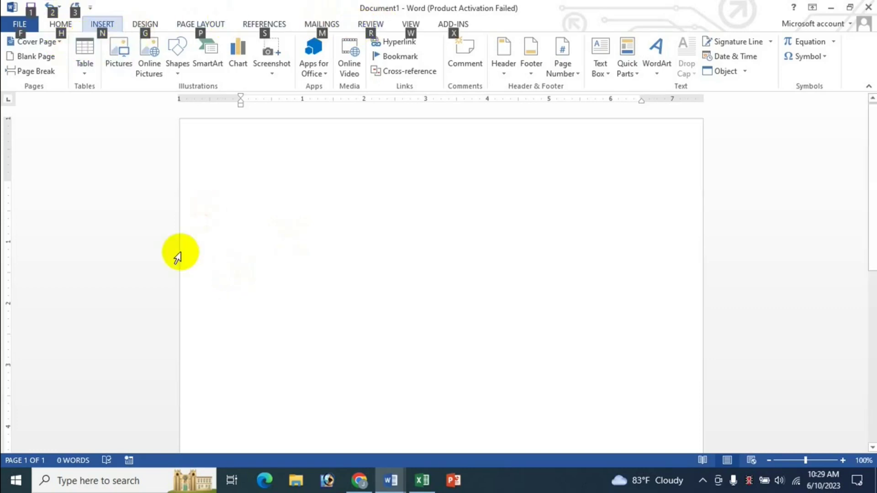
{"action": "key", "text": "alt"}
{"action": "left_click", "coordinate": [422, 480]}
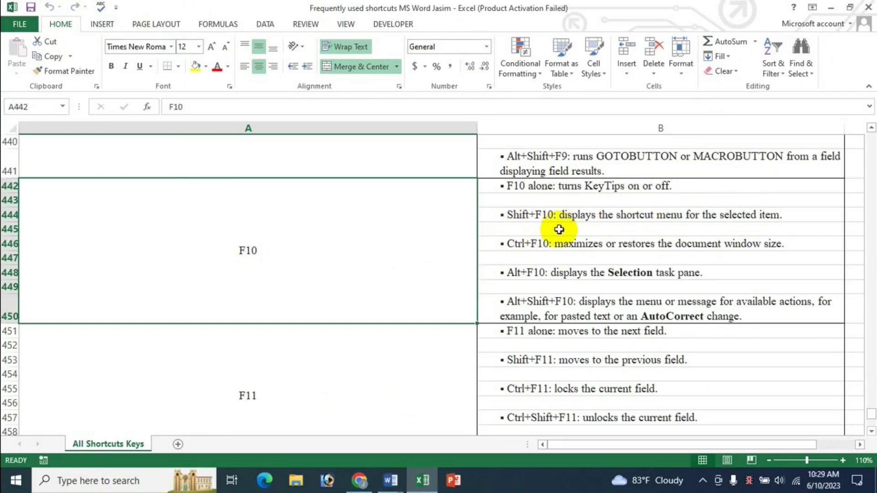
Step: In the Restaurant Business Plan document, show the picture's Shift+F10 shortcut menu and dismiss it
{"action": "mouse_move", "coordinate": [391, 480]}
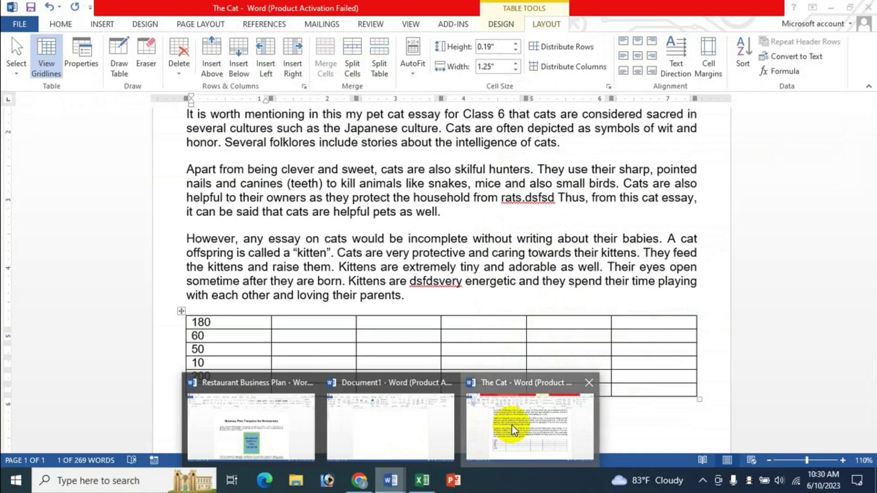
{"action": "left_click", "coordinate": [508, 427]}
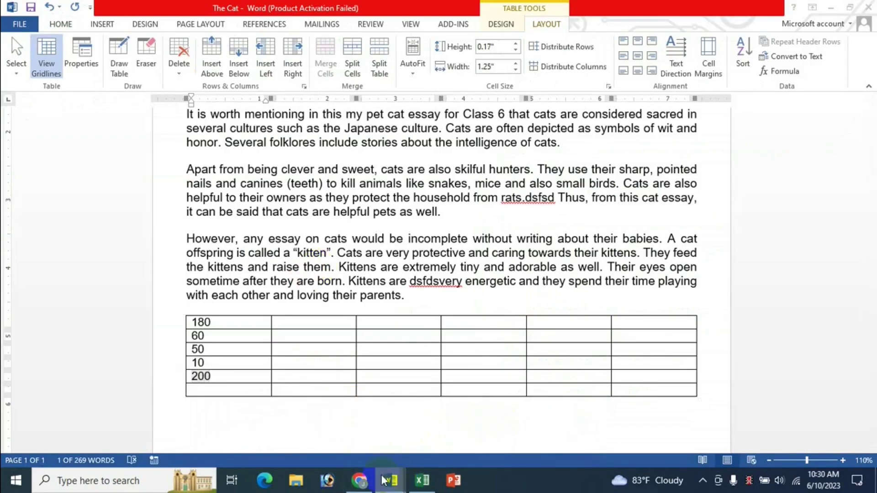
{"action": "mouse_move", "coordinate": [391, 481]}
{"action": "left_click", "coordinate": [268, 416]}
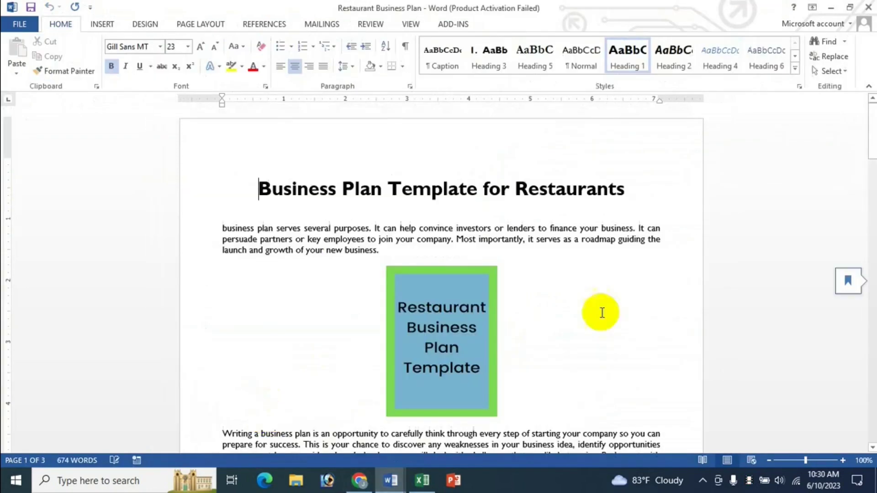
{"action": "left_click", "coordinate": [422, 301]}
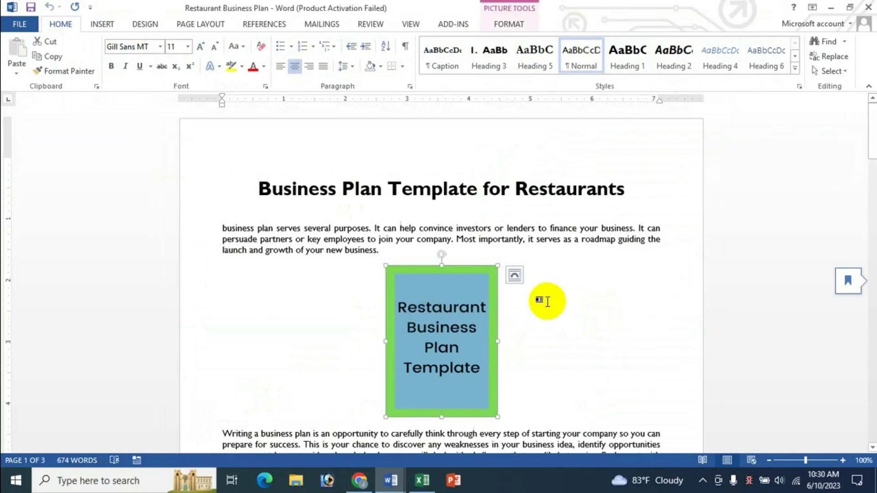
{"action": "key", "text": "shift+F10"}
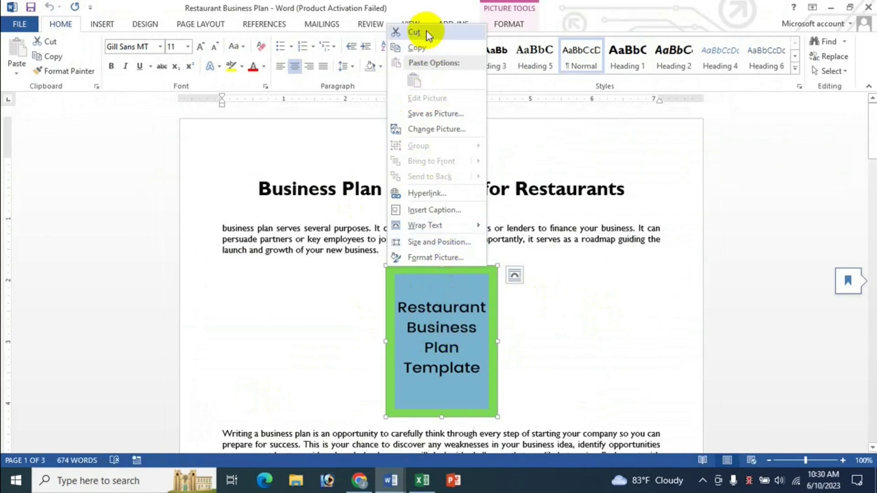
{"action": "left_click", "coordinate": [455, 358]}
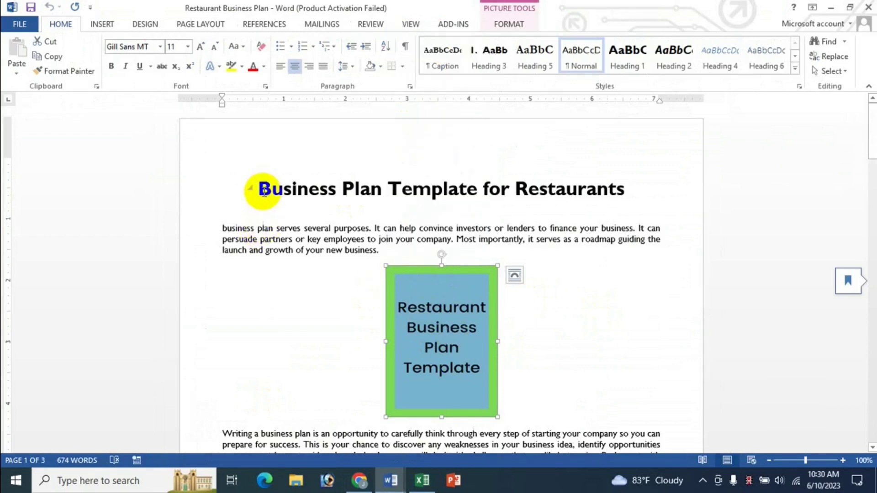
Step: Select the first paragraph's opening text, show and close its Shift+F10 menu, then return to Excel
{"action": "left_click_drag", "start_coordinate": [224, 229], "coordinate": [258, 240]}
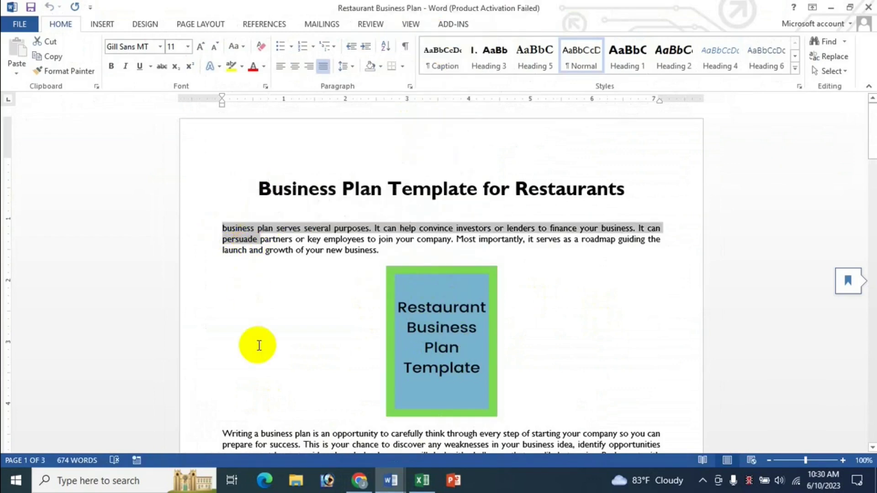
{"action": "key", "text": "shift+F10"}
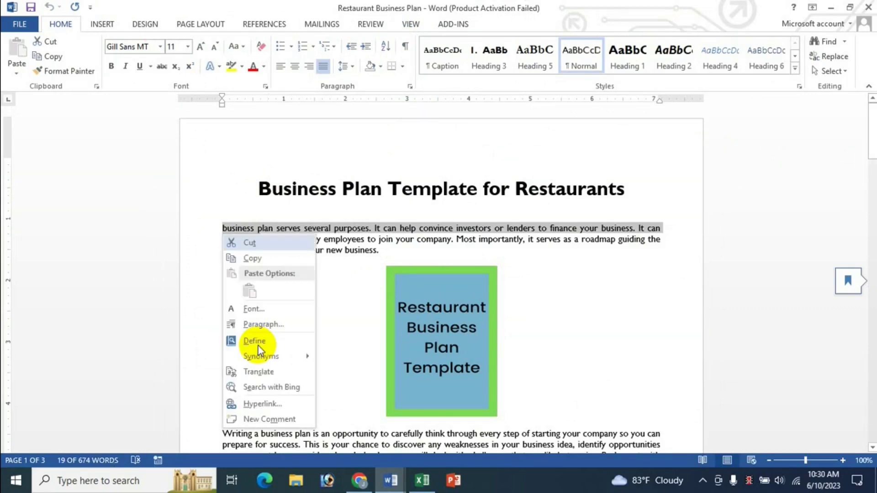
{"action": "key", "text": "Escape"}
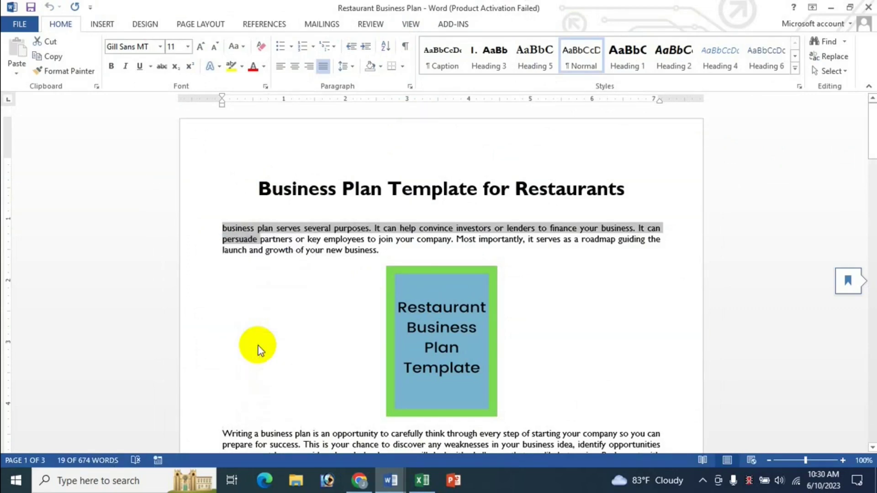
{"action": "left_click", "coordinate": [422, 479]}
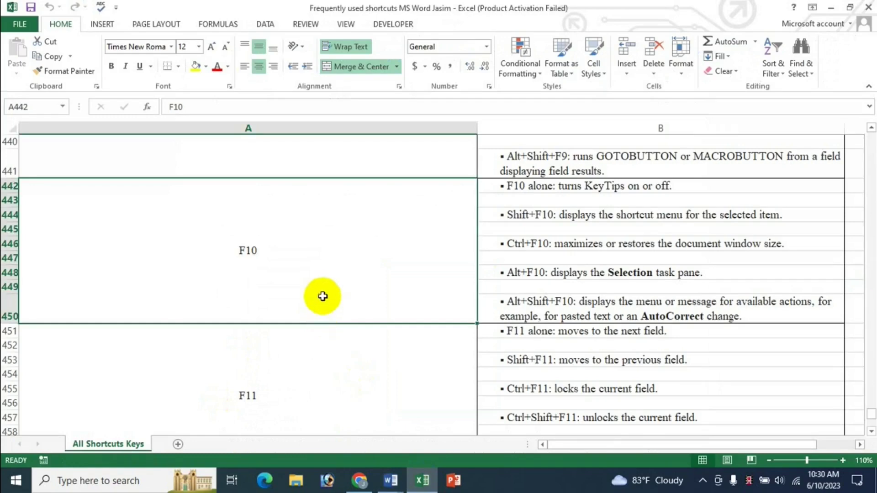
{"action": "left_click", "coordinate": [391, 480]}
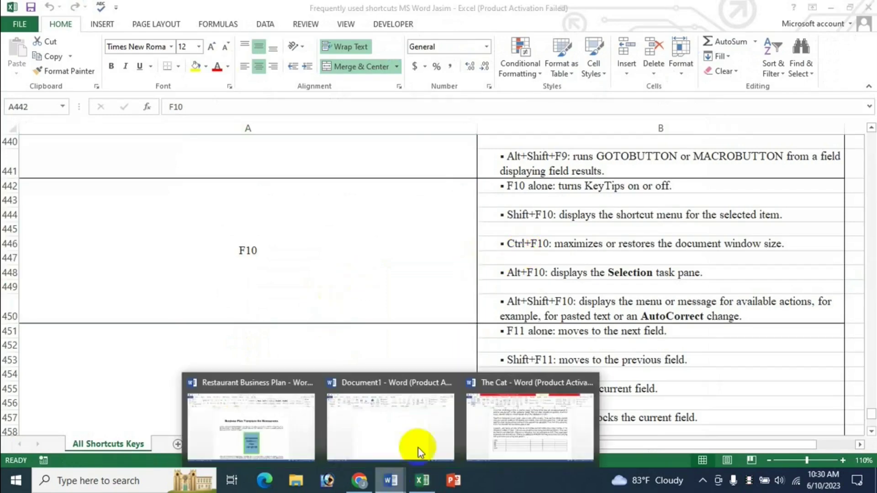
{"action": "left_click", "coordinate": [319, 430]}
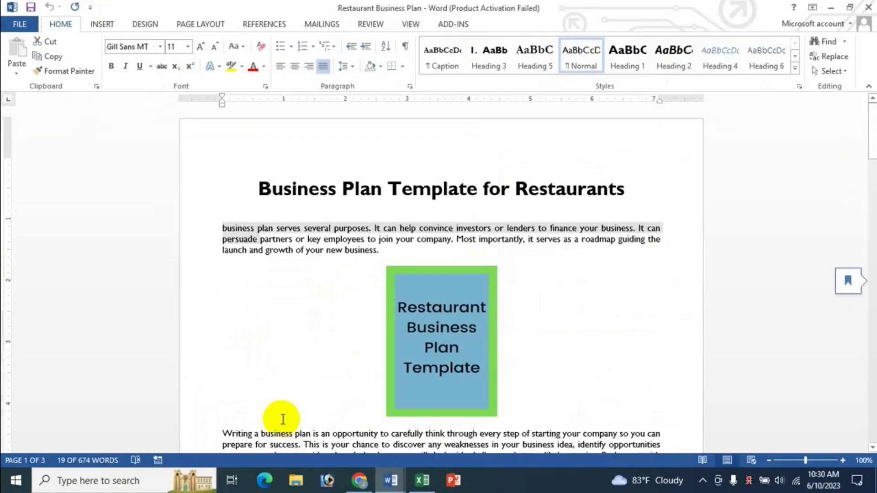
{"action": "right_click", "coordinate": [291, 395]}
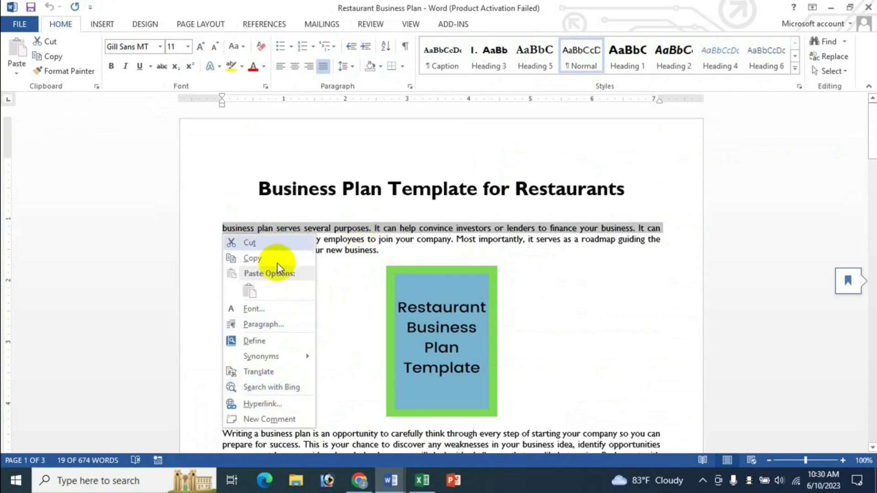
{"action": "left_click", "coordinate": [382, 229]}
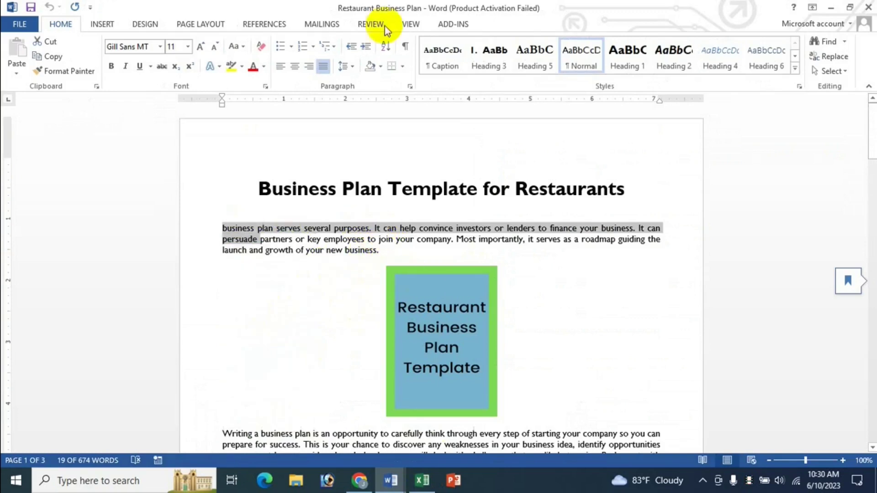
{"action": "left_click", "coordinate": [198, 25]}
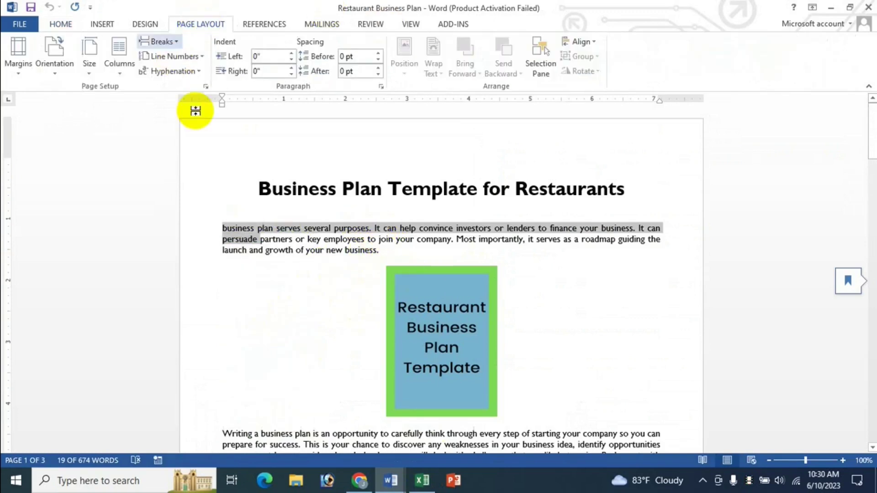
{"action": "left_click", "coordinate": [122, 63]}
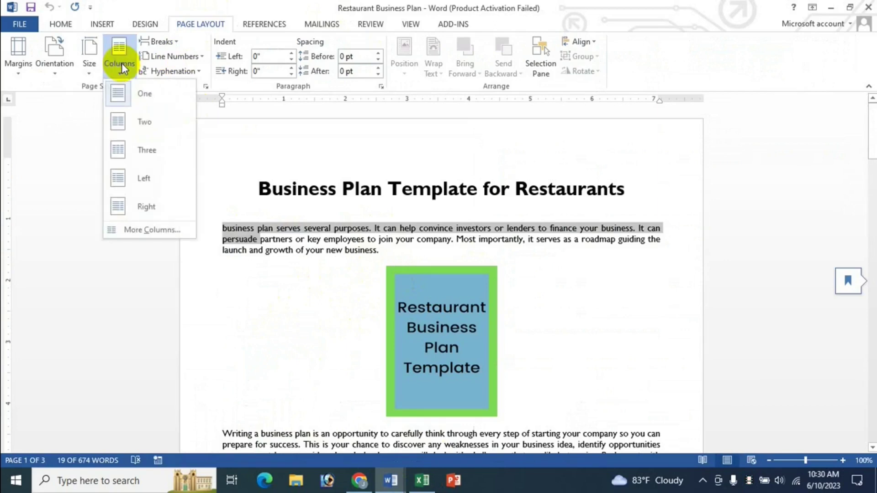
{"action": "right_click", "coordinate": [121, 63]}
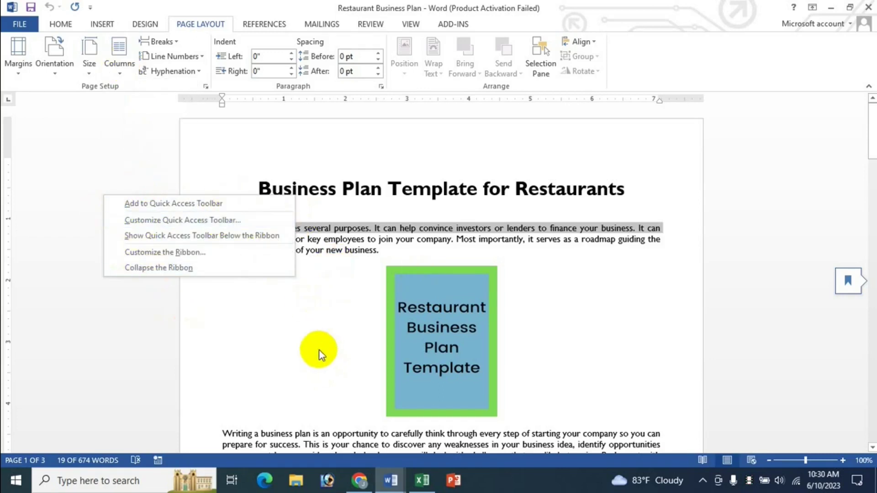
{"action": "key", "text": "Escape"}
{"action": "left_click", "coordinate": [423, 480]}
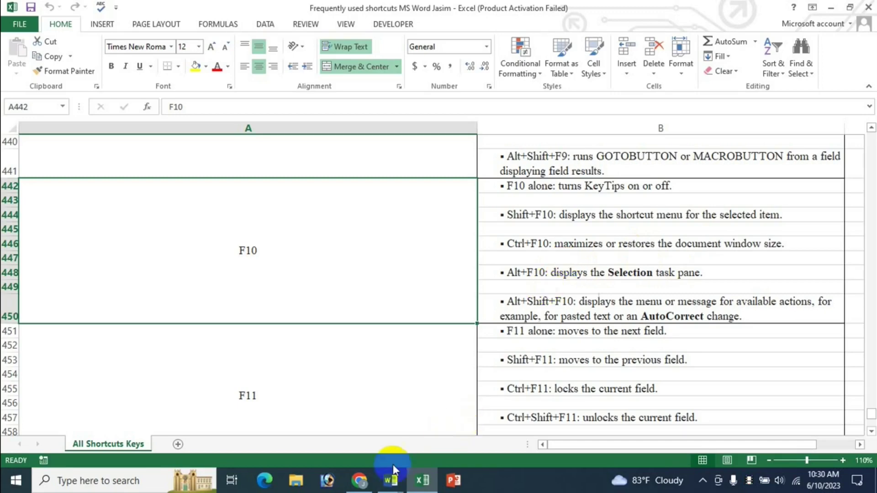
{"action": "left_click", "coordinate": [390, 481]}
{"action": "left_click", "coordinate": [512, 426]}
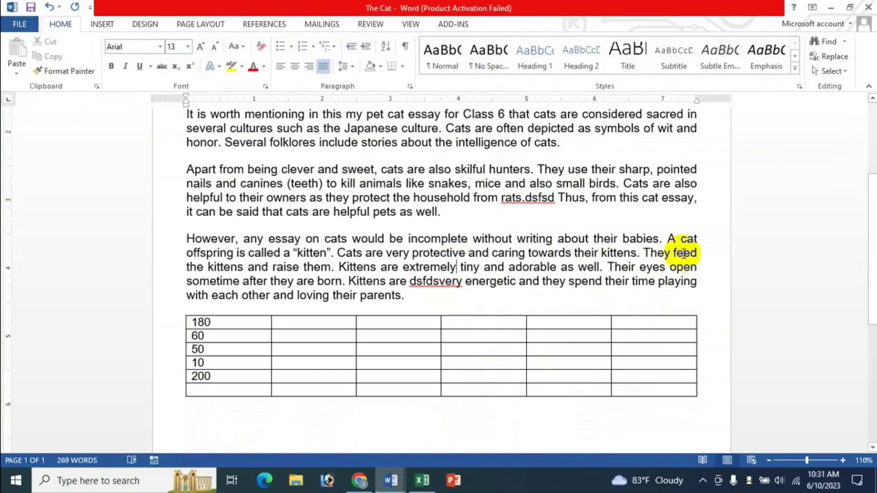
{"action": "key", "text": "alt+F5"}
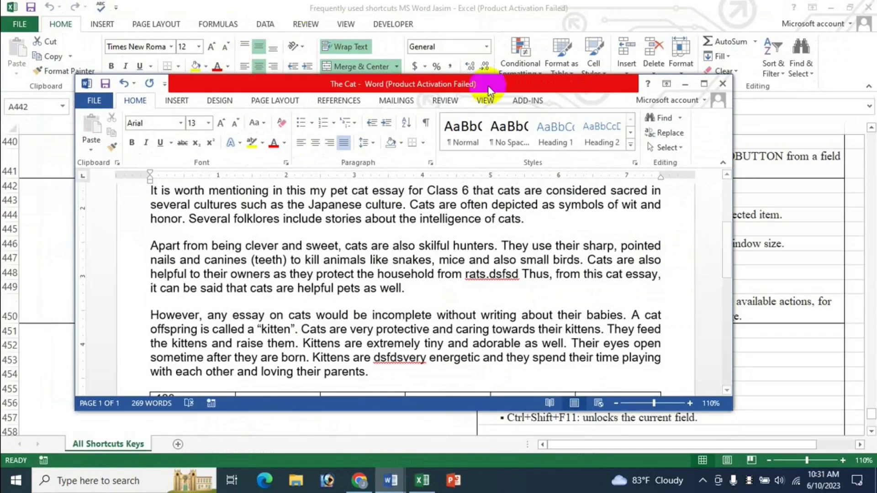
{"action": "left_click", "coordinate": [704, 84]}
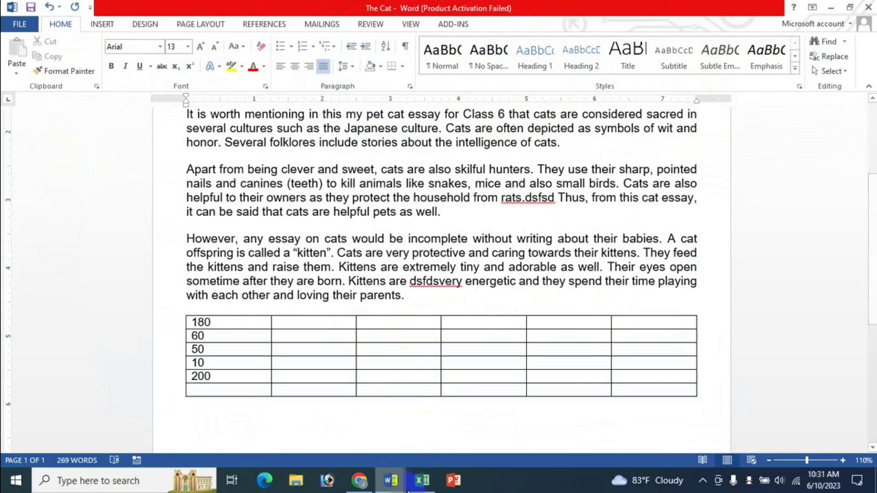
{"action": "left_click", "coordinate": [429, 487]}
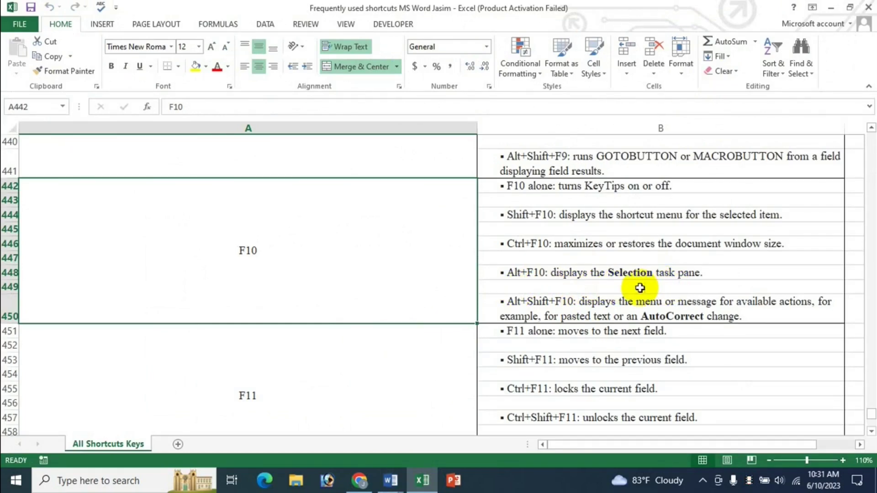
{"action": "left_click", "coordinate": [389, 483]}
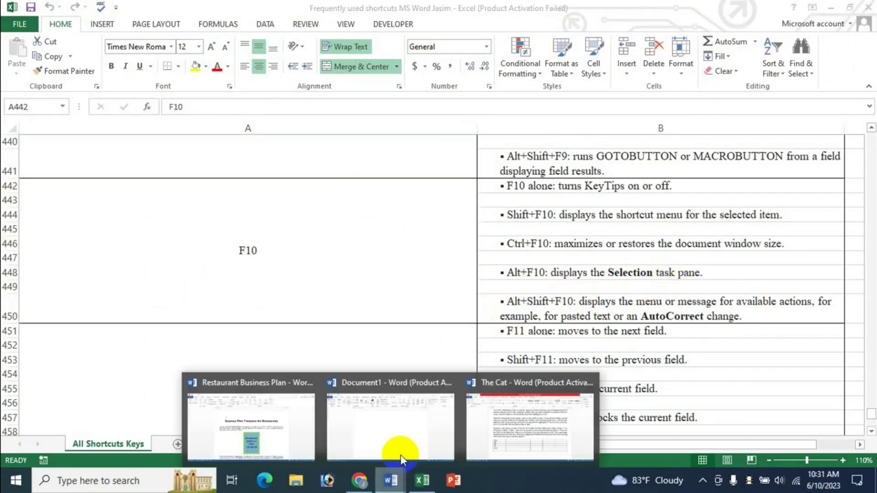
{"action": "left_click", "coordinate": [493, 407]}
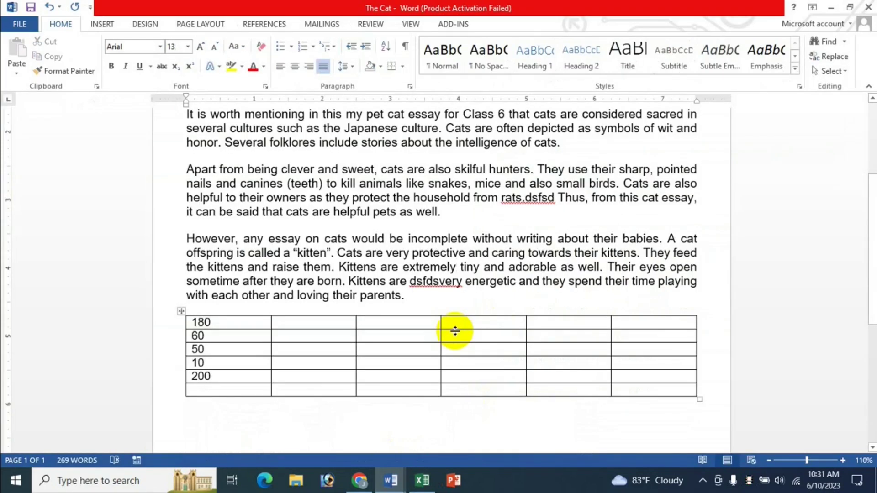
{"action": "key", "text": "alt+F10"}
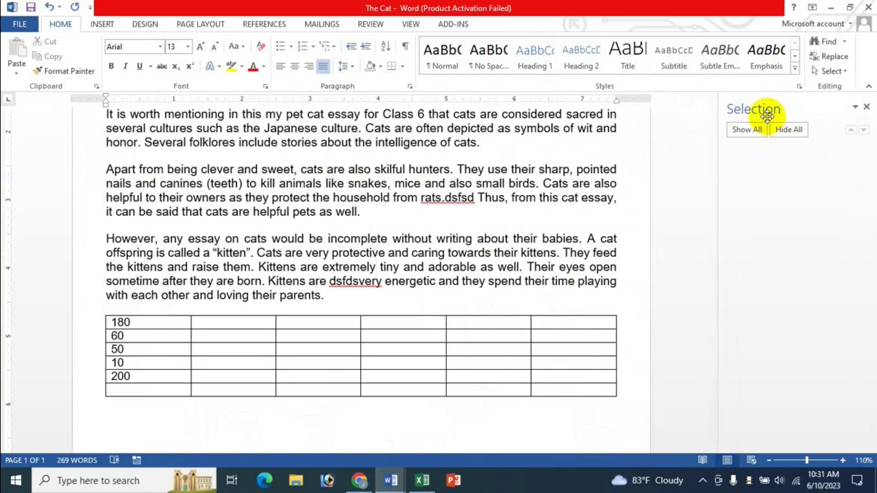
{"action": "left_click", "coordinate": [867, 108]}
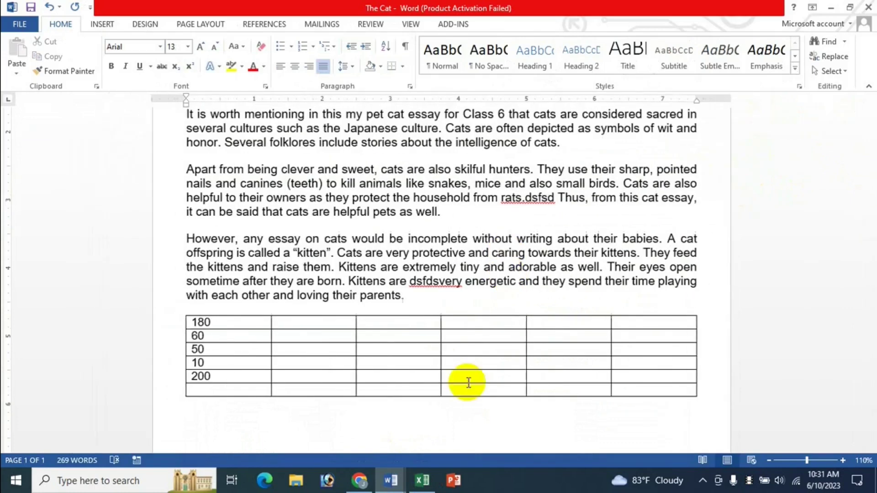
{"action": "left_click", "coordinate": [421, 480]}
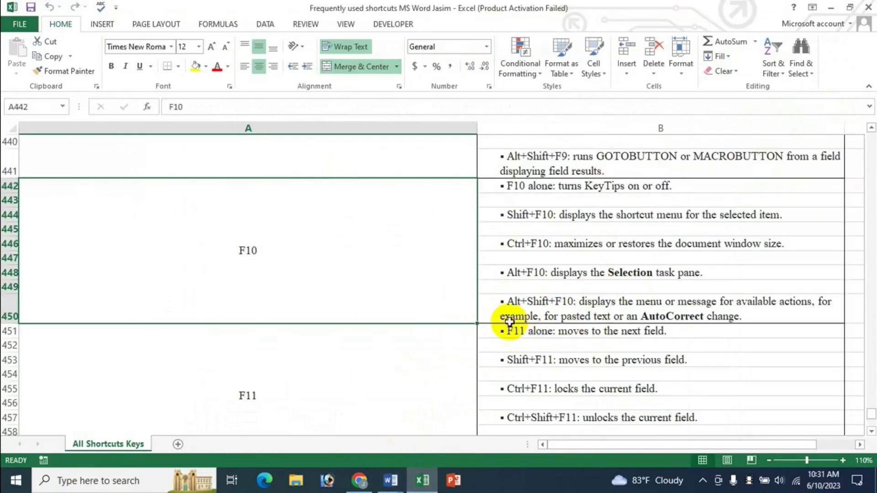
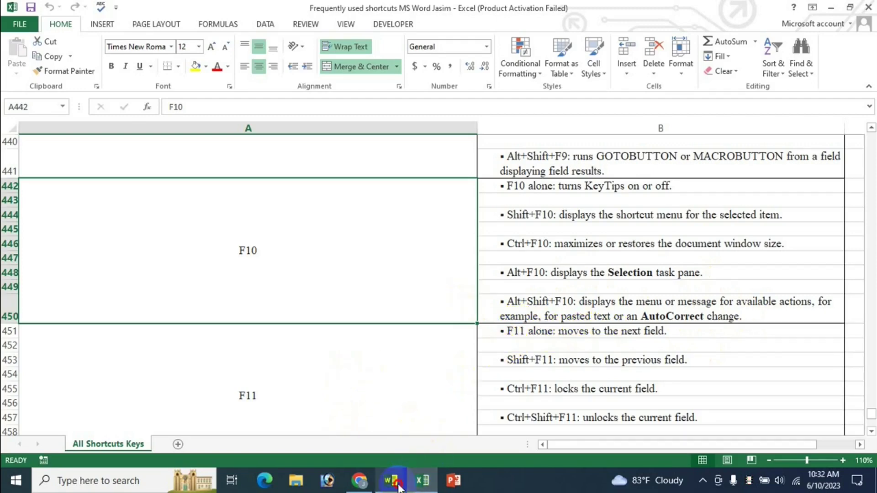
Step: In The Cat, paste 'However, any essay' after 'parents.' at the end of the kittens paragraph
{"action": "mouse_move", "coordinate": [391, 480]}
{"action": "left_click", "coordinate": [479, 417]}
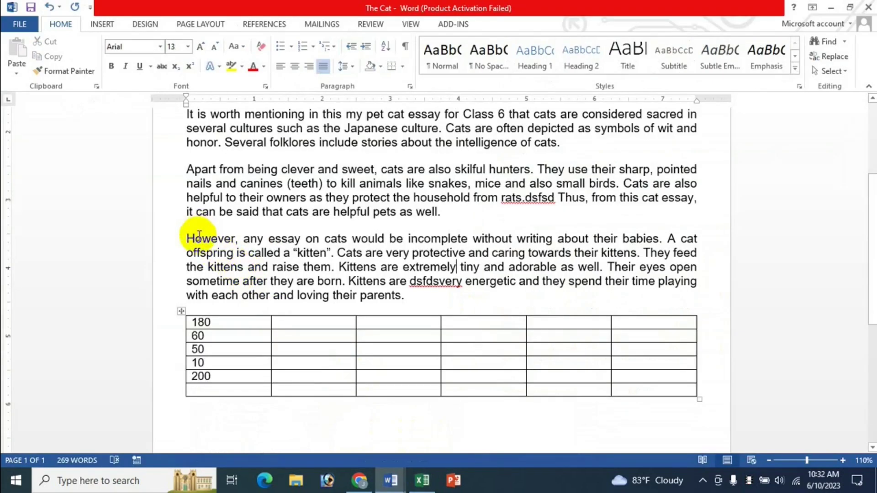
{"action": "left_click_drag", "start_coordinate": [188, 237], "coordinate": [306, 238]}
{"action": "key", "text": "ctrl+c"}
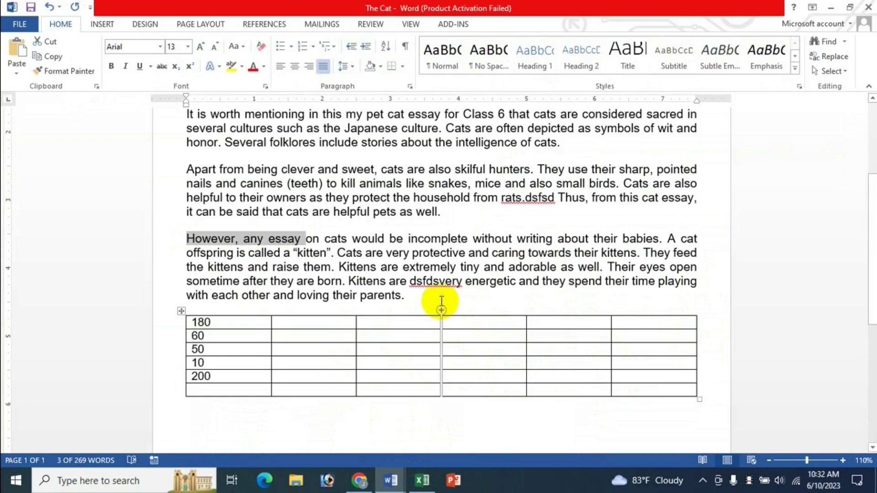
{"action": "left_click", "coordinate": [428, 298]}
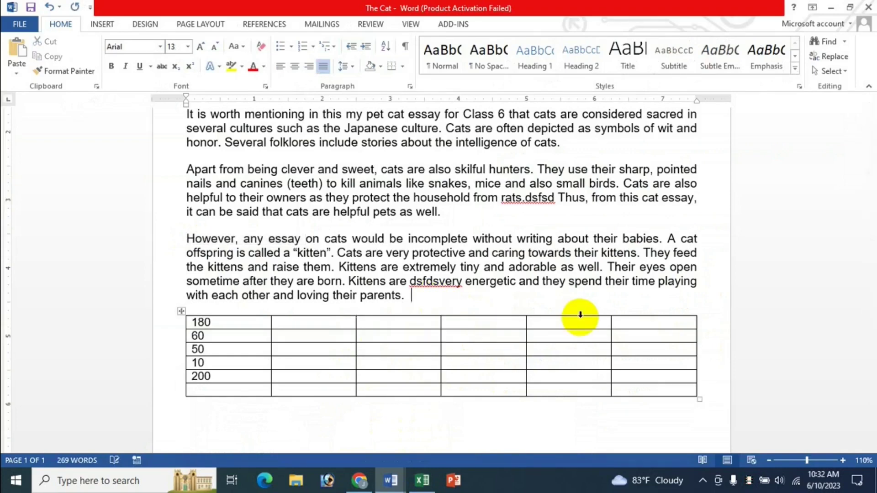
{"action": "key", "text": "ctrl+v"}
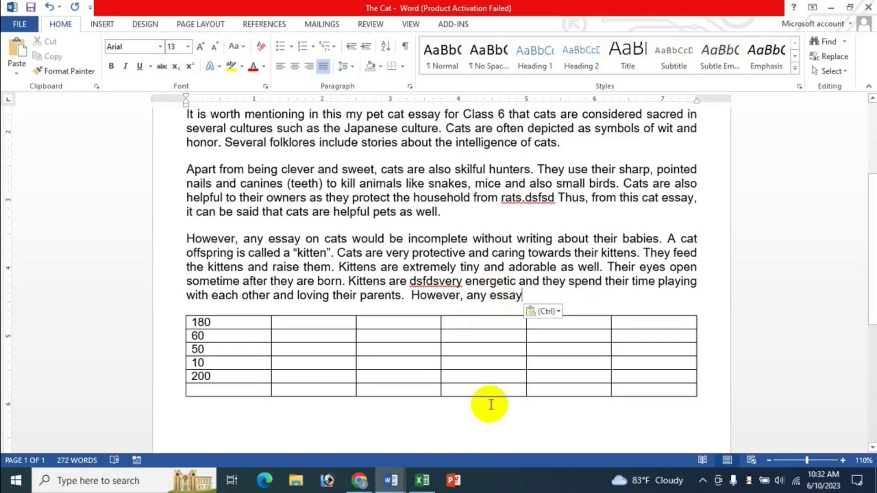
{"action": "left_click", "coordinate": [429, 486]}
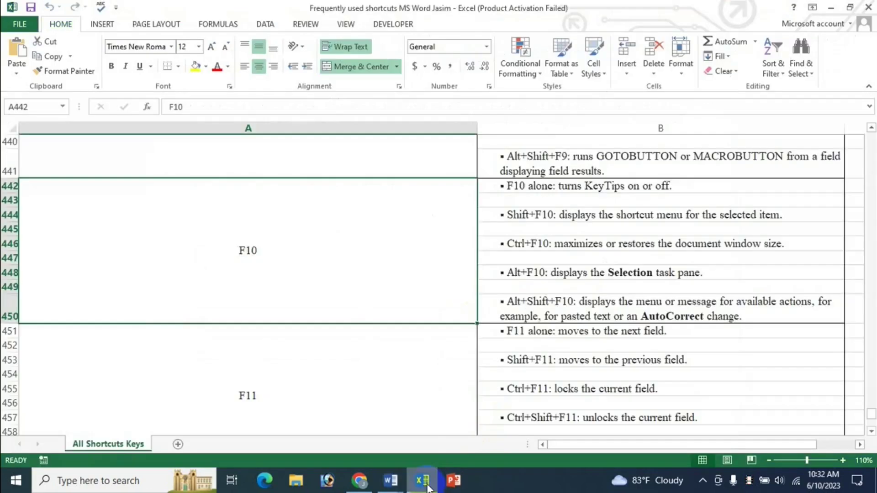
{"action": "mouse_move", "coordinate": [397, 487]}
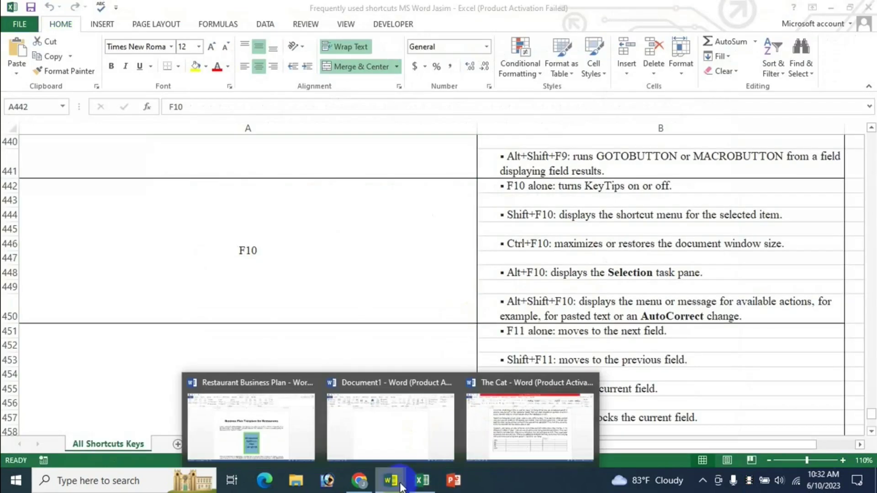
{"action": "left_click", "coordinate": [505, 434]}
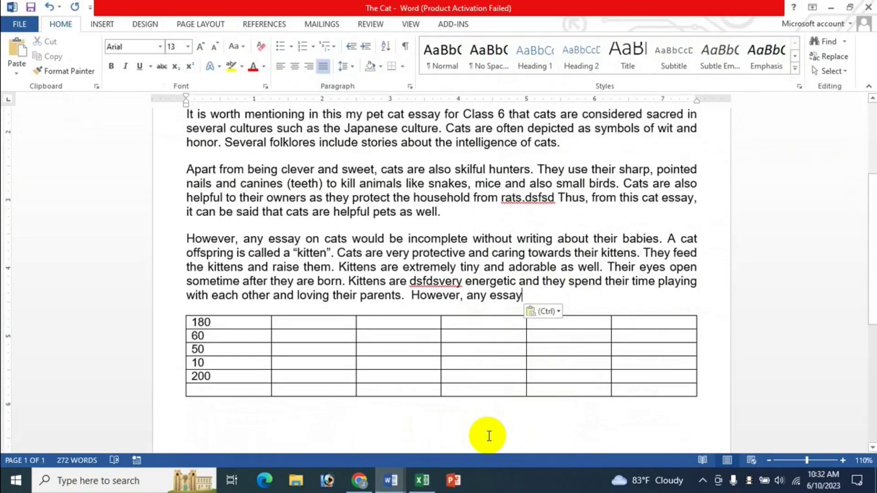
{"action": "key", "text": "ctrl"}
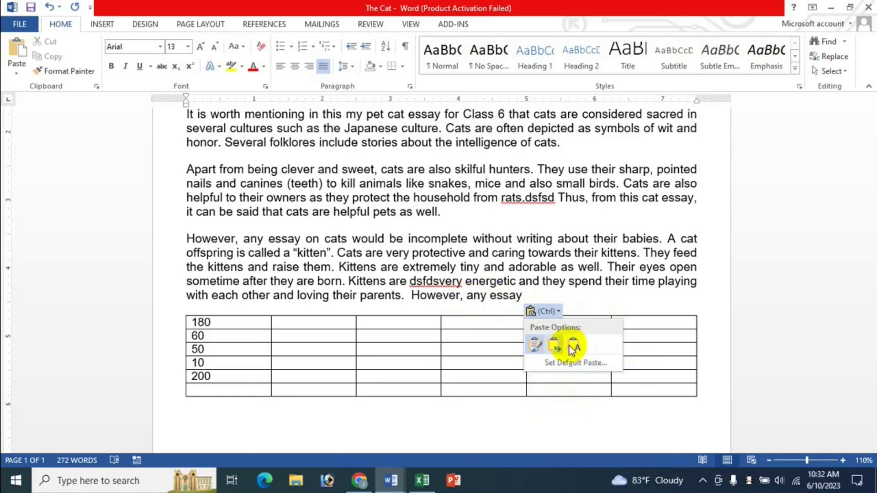
{"action": "left_click", "coordinate": [422, 481]}
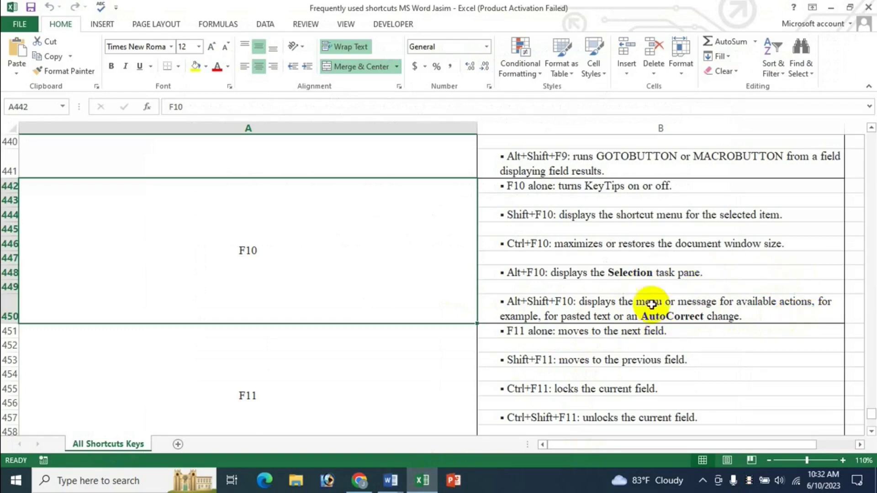
{"action": "mouse_move", "coordinate": [391, 481]}
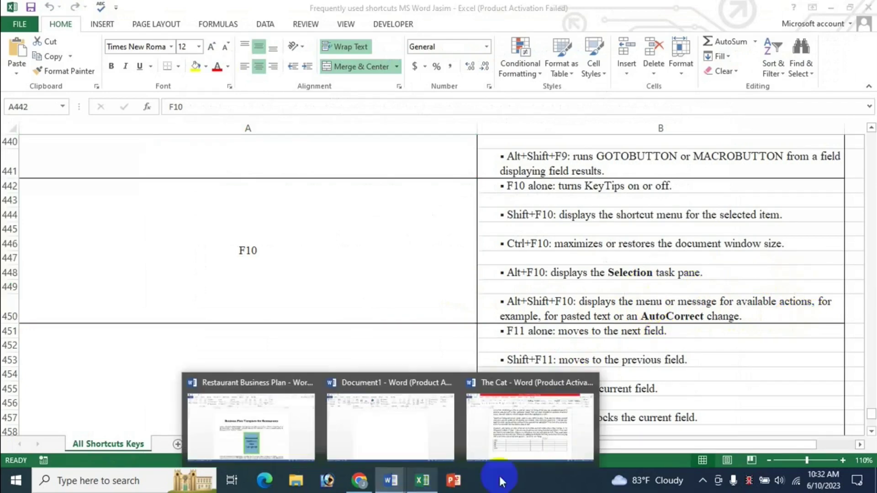
{"action": "left_click", "coordinate": [539, 431]}
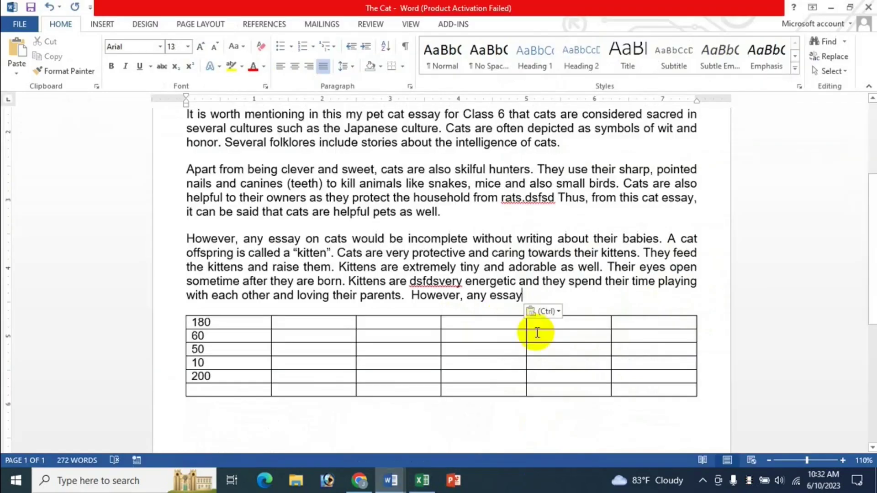
{"action": "left_click", "coordinate": [476, 296]}
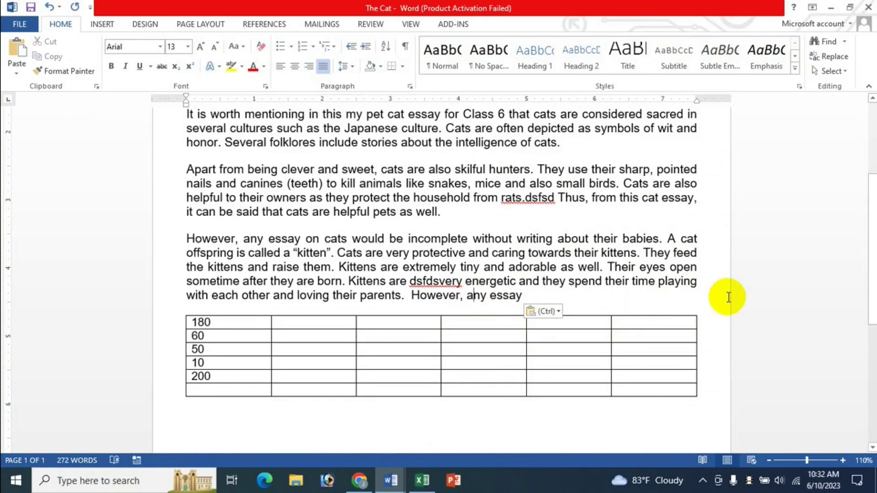
{"action": "key", "text": "ctrl"}
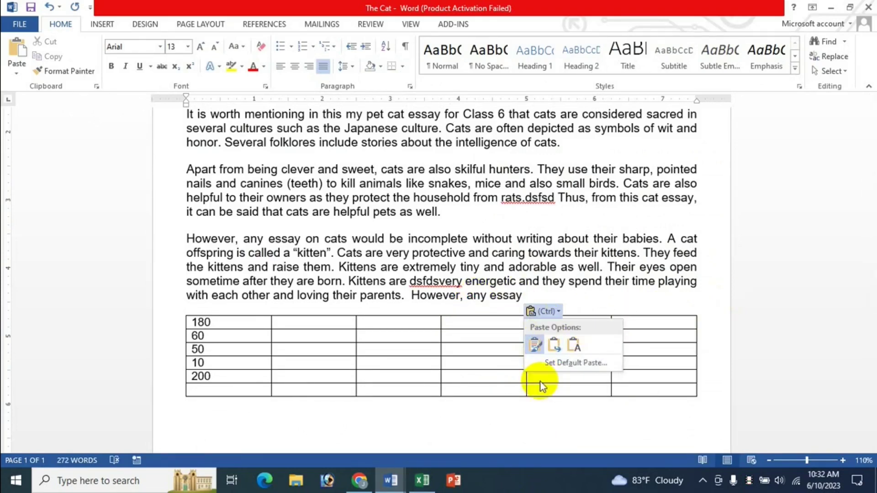
{"action": "left_click", "coordinate": [423, 480]}
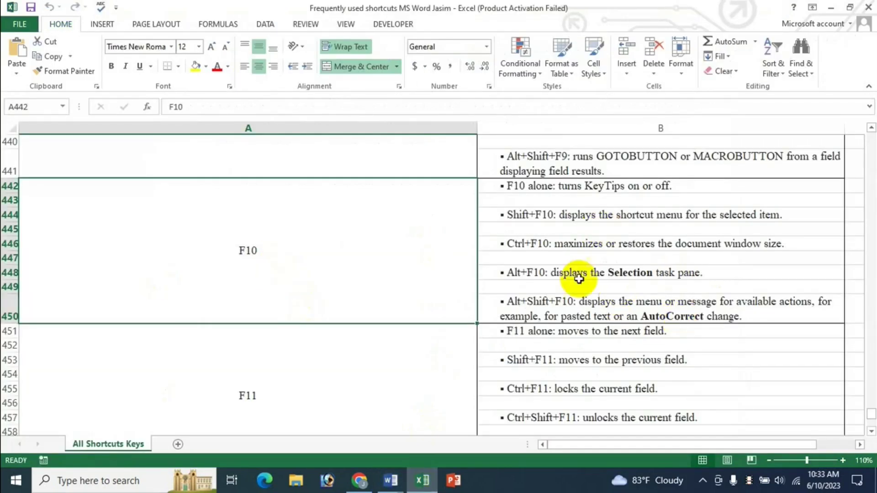
Step: Scroll the Excel reference to the F11 group at merged cell A451 and the F12 rows below
{"action": "scroll", "coordinate": [582, 288], "scroll_direction": "down", "scroll_amount": 2}
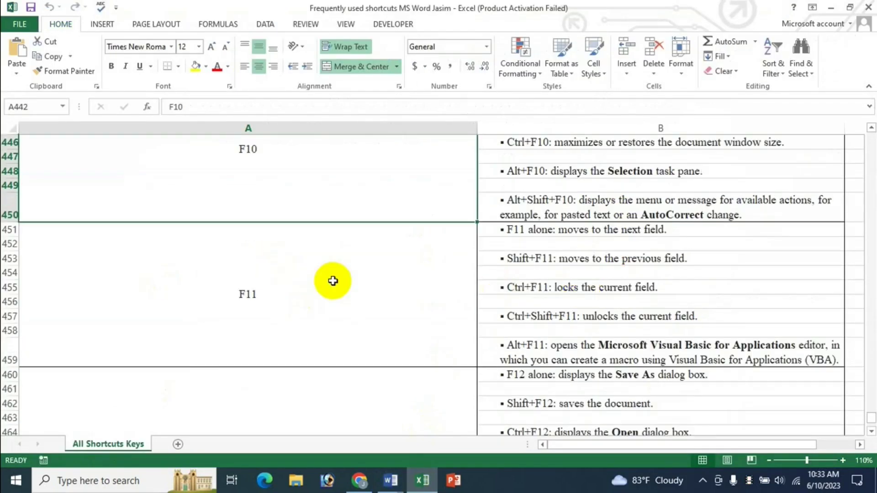
{"action": "left_click", "coordinate": [383, 278]}
{"action": "scroll", "coordinate": [384, 279], "scroll_direction": "down", "scroll_amount": 1}
{"action": "scroll", "coordinate": [383, 279], "scroll_direction": "down", "scroll_amount": 2}
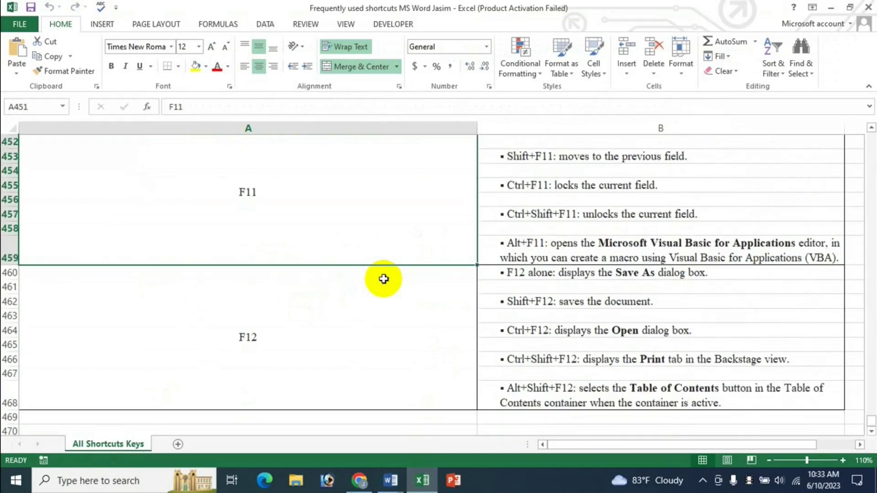
{"action": "scroll", "coordinate": [383, 279], "scroll_direction": "up", "scroll_amount": 2}
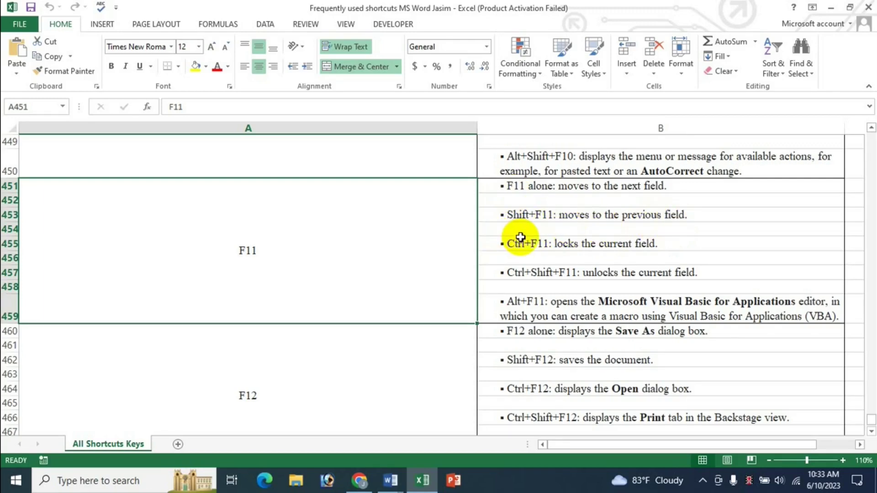
Step: In Document1, restore and then delete the stray kdsfsdf line
{"action": "left_click", "coordinate": [394, 485]}
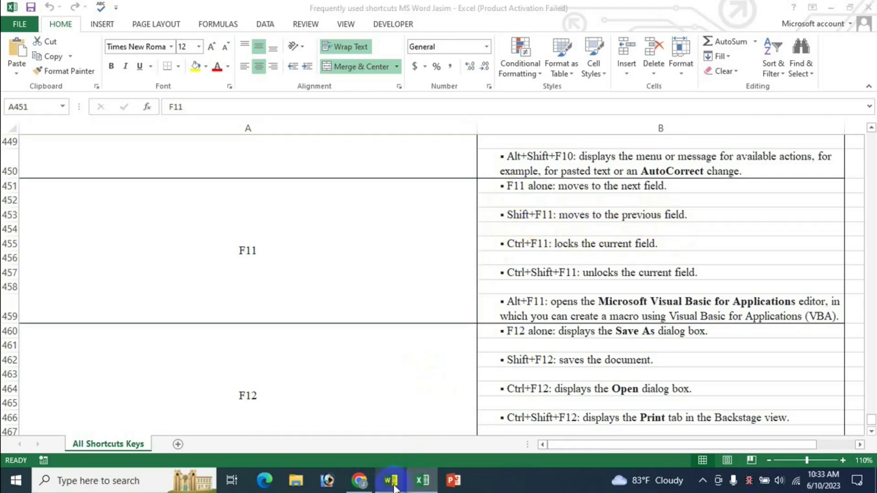
{"action": "left_click", "coordinate": [408, 435]}
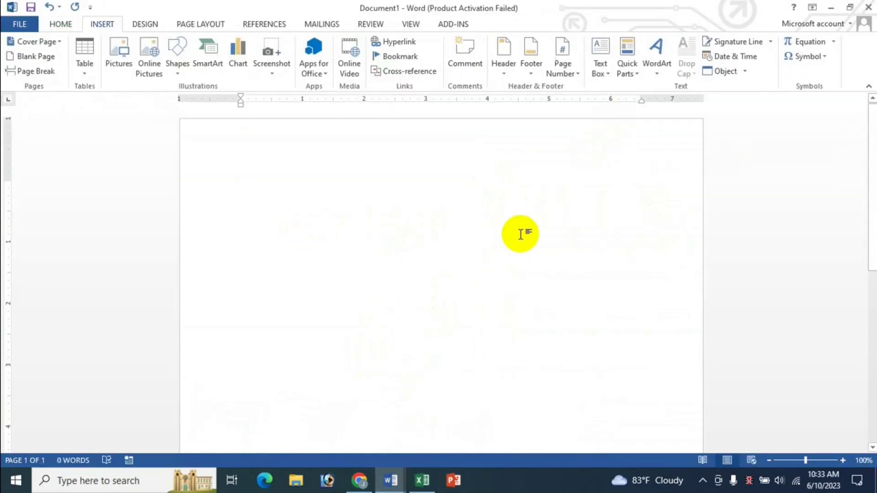
{"action": "type", "text": "1 { } A ###"}
{"action": "key", "text": "ctrl+a"}
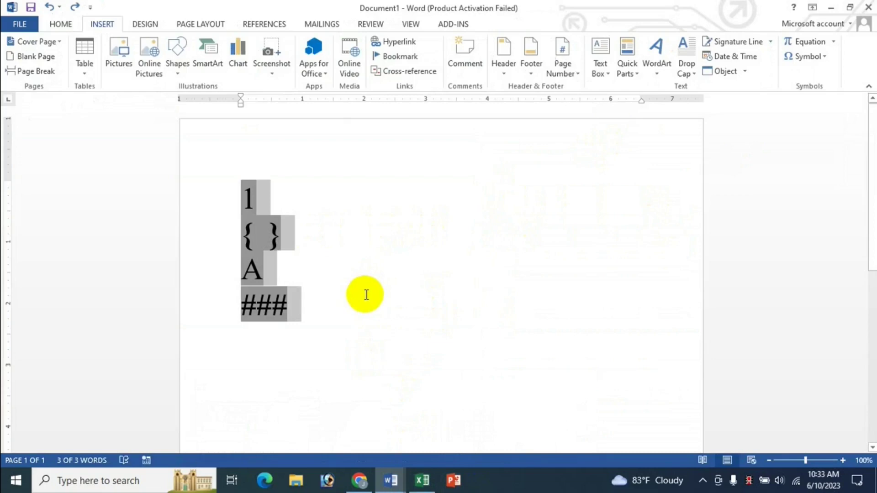
{"action": "type", "text": "kdsfsdf"}
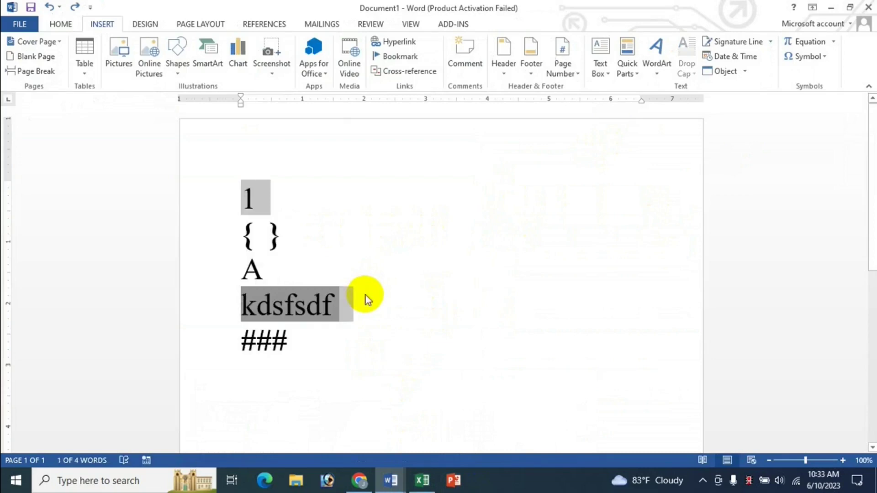
{"action": "key", "text": "Delete"}
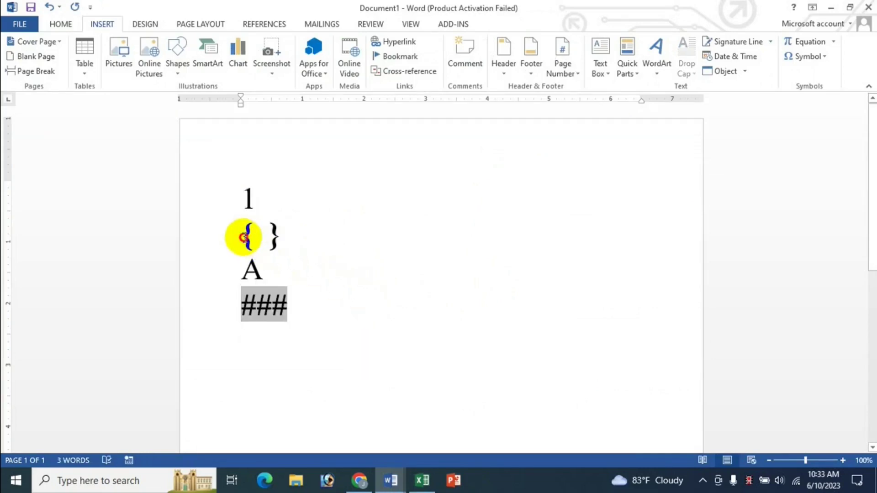
Step: Delete the { } field line and move between the ### and A fields
{"action": "left_click_drag", "start_coordinate": [245, 235], "coordinate": [381, 258]}
{"action": "left_click", "coordinate": [337, 280]}
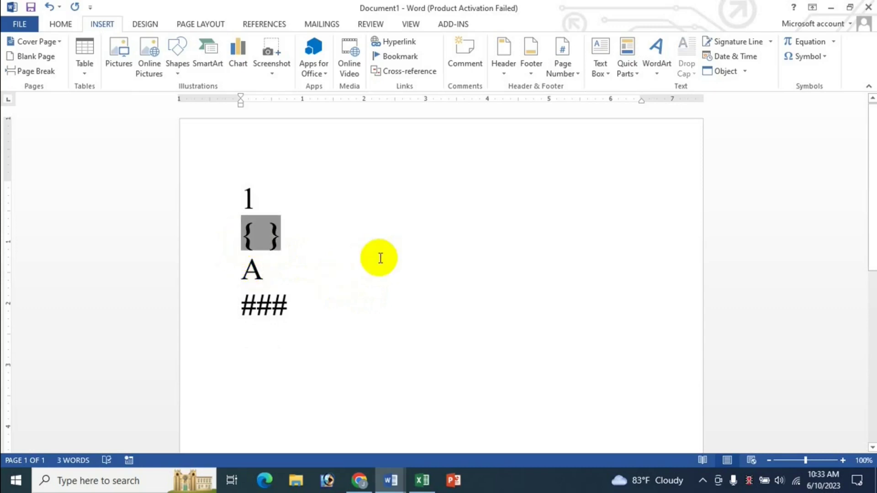
{"action": "key", "text": "Delete"}
{"action": "key", "text": "Down"}
{"action": "key", "text": "Down"}
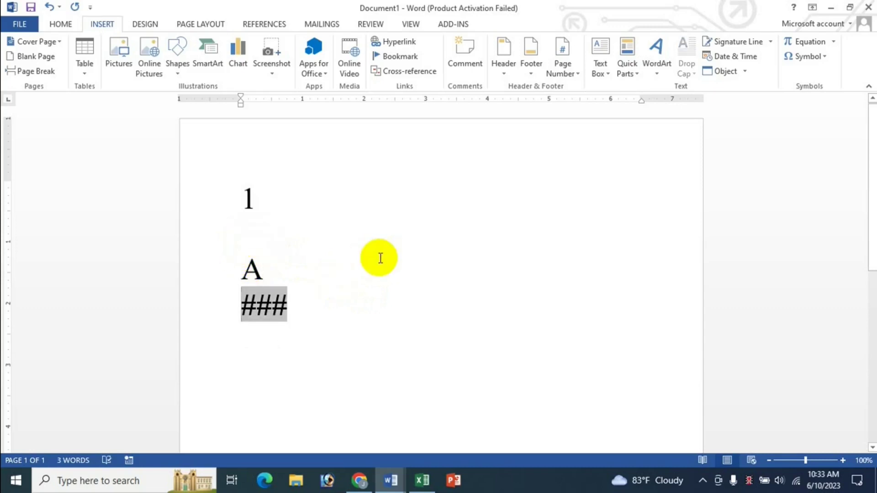
{"action": "key", "text": "Up"}
Step: Start a new line below A with a backslash, then check Excel and return to Document1
{"action": "key", "text": "End"}
{"action": "key", "text": "Return"}
{"action": "type", "text": "\\"}
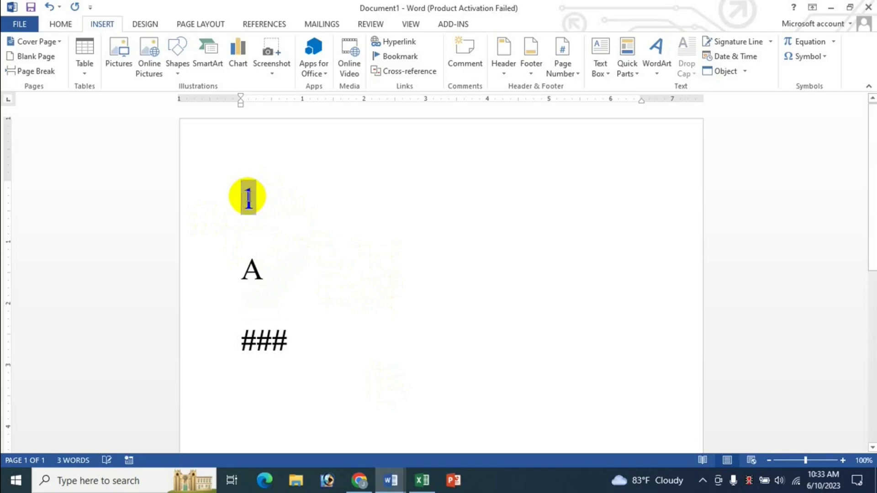
{"action": "left_click", "coordinate": [423, 481]}
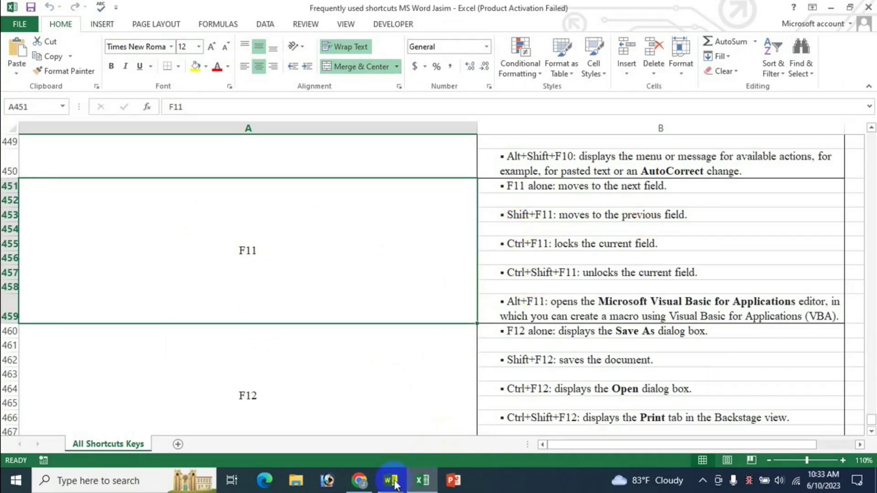
{"action": "mouse_move", "coordinate": [391, 480]}
{"action": "left_click", "coordinate": [402, 427]}
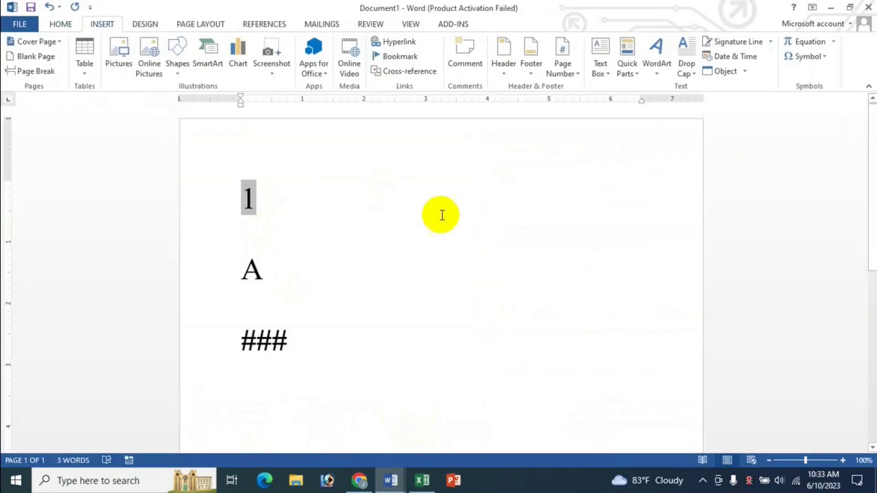
Step: Step forward and back through Document1's 1, A and ### fields, then return to Excel
{"action": "left_click", "coordinate": [629, 68]}
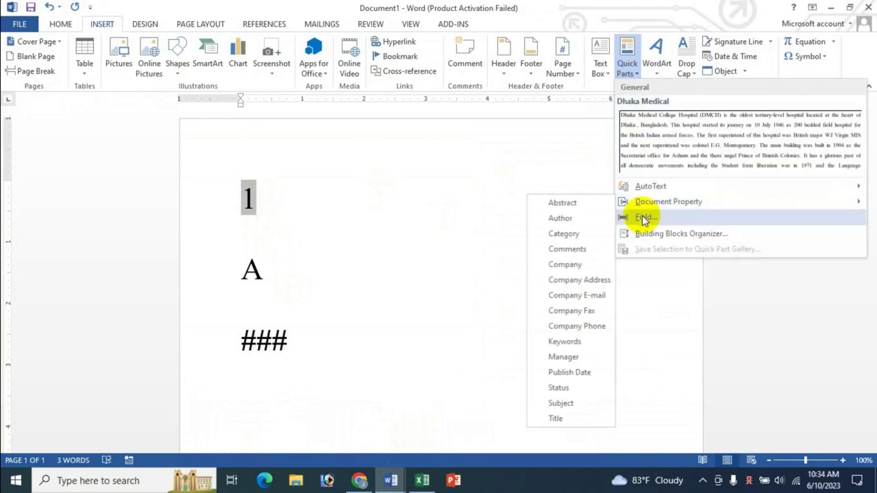
{"action": "left_click", "coordinate": [638, 43]}
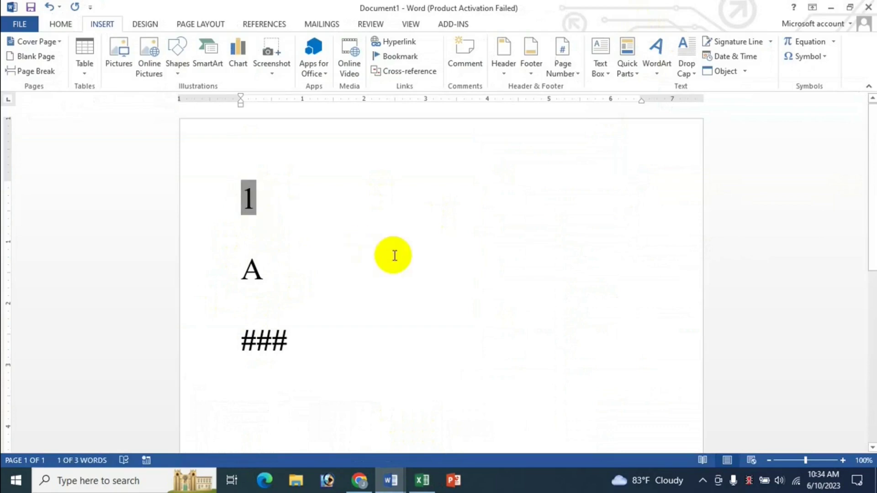
{"action": "key", "text": "Down"}
{"action": "key", "text": "Down"}
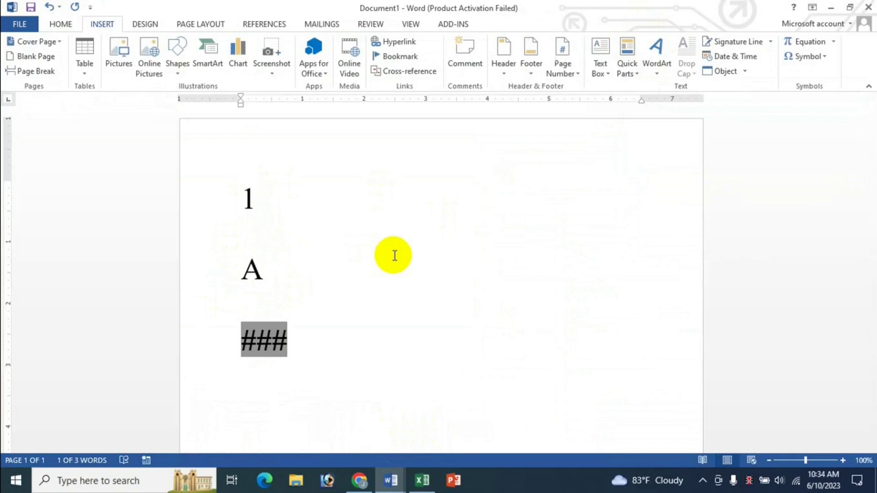
{"action": "key", "text": "Up"}
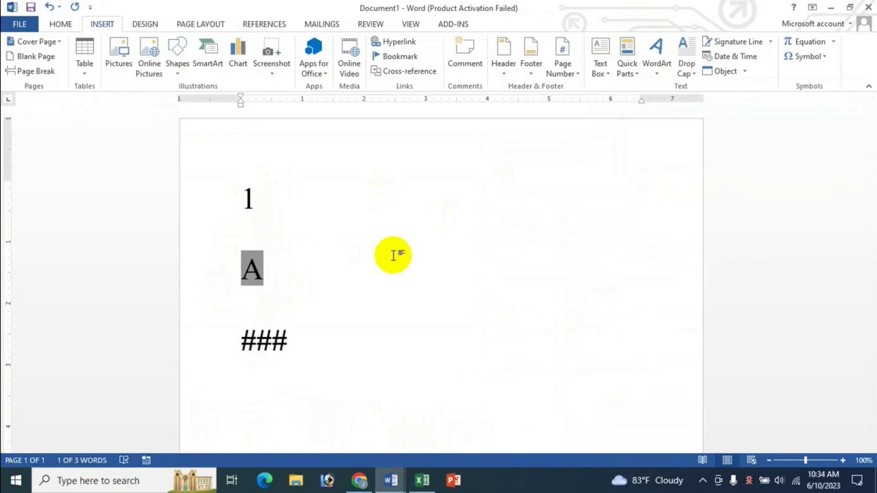
{"action": "key", "text": "Up"}
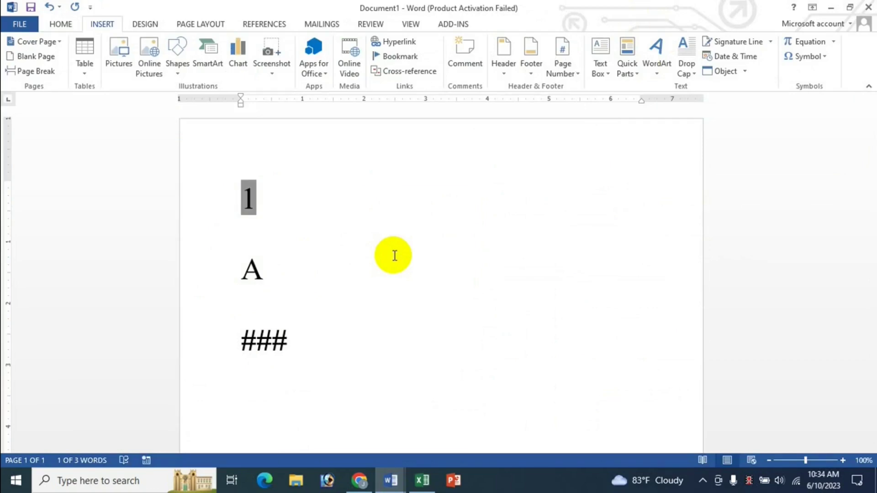
{"action": "key", "text": "Down"}
{"action": "key", "text": "Down"}
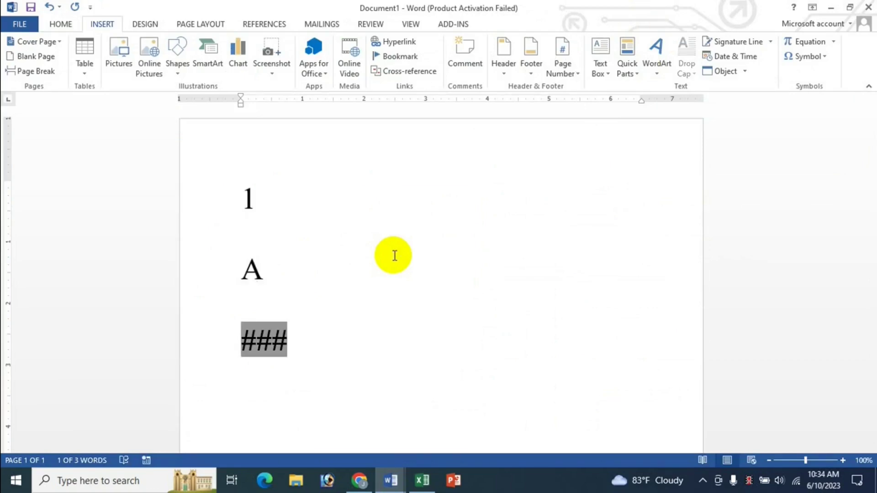
{"action": "key", "text": "Up"}
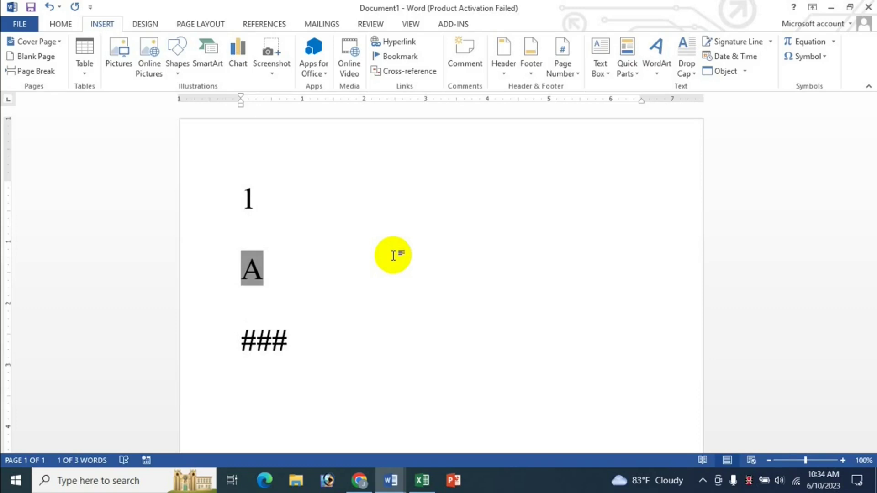
{"action": "key", "text": "Up"}
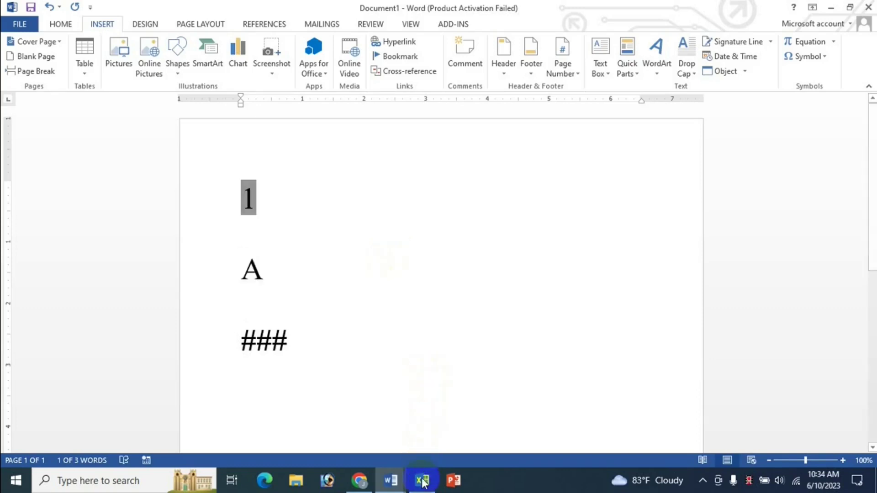
{"action": "left_click", "coordinate": [422, 481]}
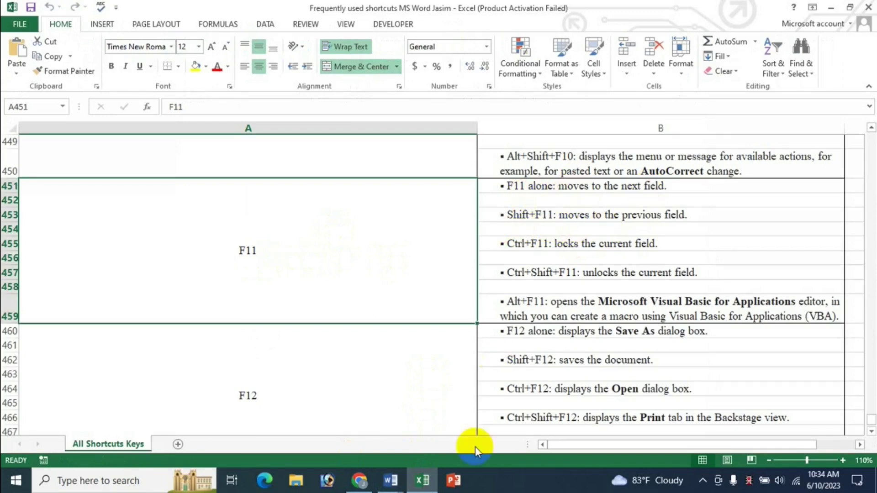
Step: After a glance at Document1, highlight the Ctrl+F11 lock current field entry in Excel
{"action": "mouse_move", "coordinate": [390, 480]}
{"action": "left_click", "coordinate": [401, 434]}
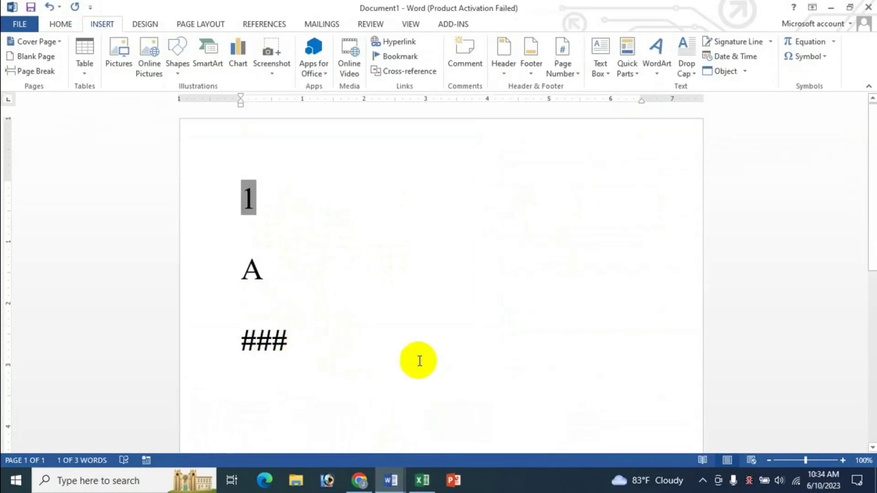
{"action": "left_click", "coordinate": [423, 480]}
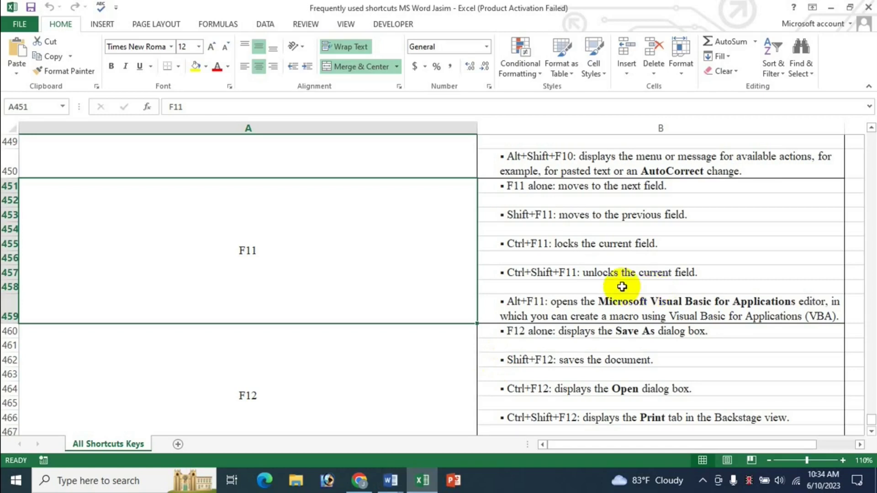
{"action": "left_click", "coordinate": [625, 250]}
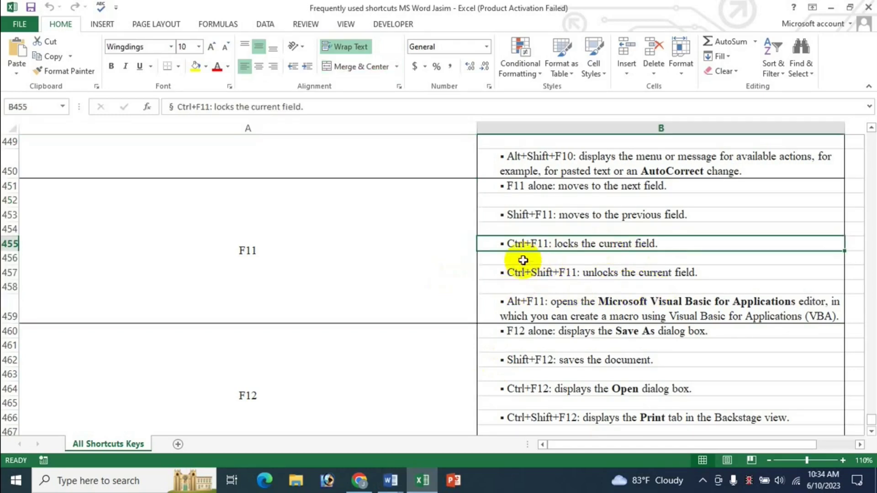
Step: Put the cursor in Document1's A field, then highlight the Alt+F11 Visual Basic editor entry
{"action": "mouse_move", "coordinate": [392, 488]}
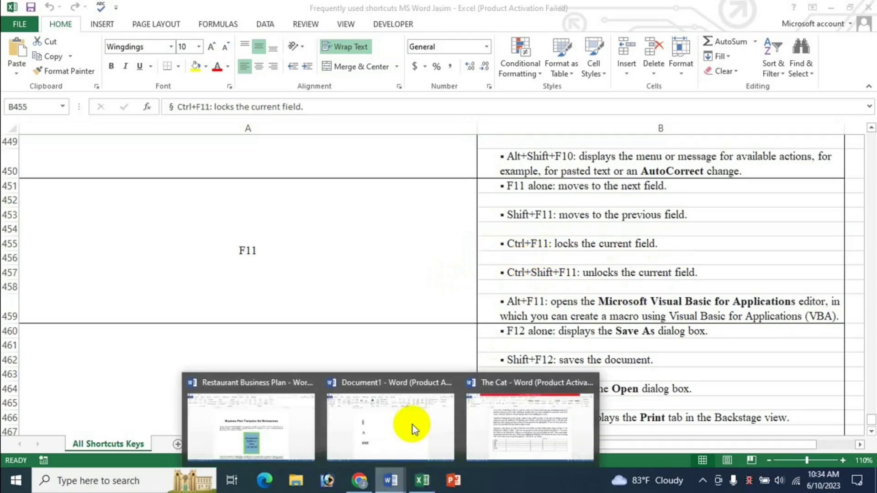
{"action": "left_click", "coordinate": [394, 431]}
{"action": "left_click", "coordinate": [247, 273]}
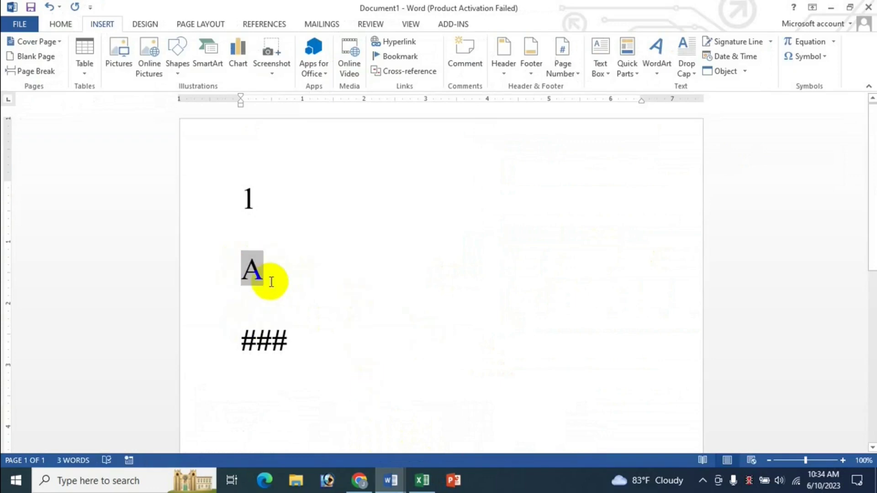
{"action": "left_click", "coordinate": [423, 487]}
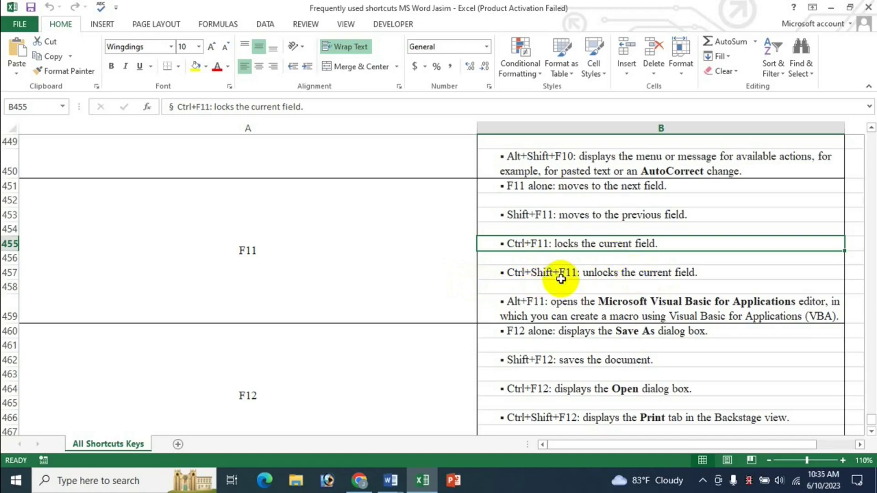
{"action": "left_click", "coordinate": [565, 304]}
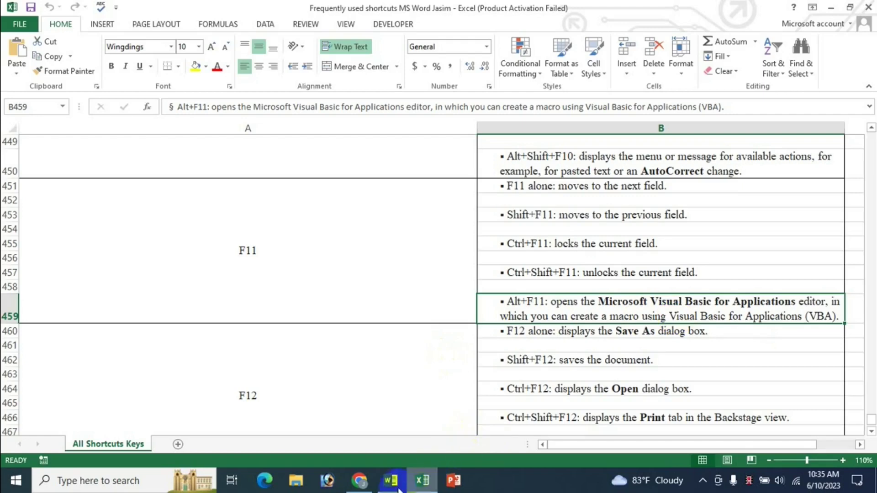
Step: Open the Visual Basic editor from The Cat with Alt+F11, close it, and return to Excel
{"action": "mouse_move", "coordinate": [391, 480]}
{"action": "left_click", "coordinate": [527, 420]}
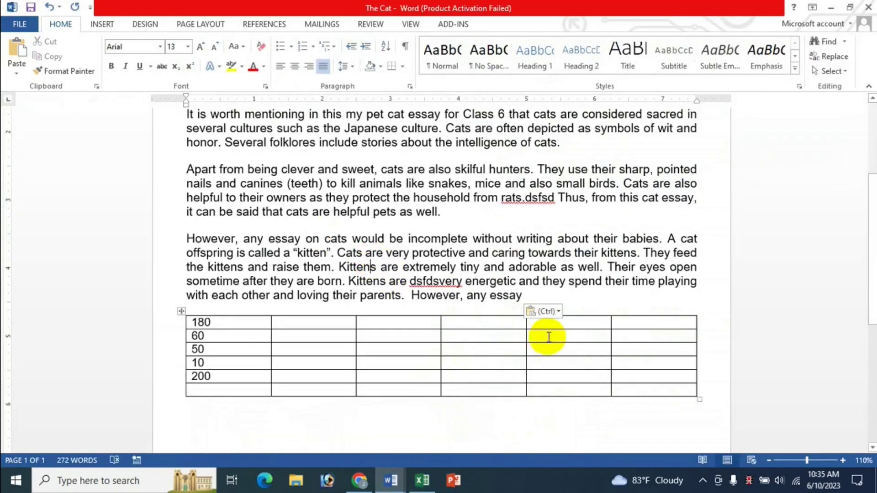
{"action": "key", "text": "alt+F11"}
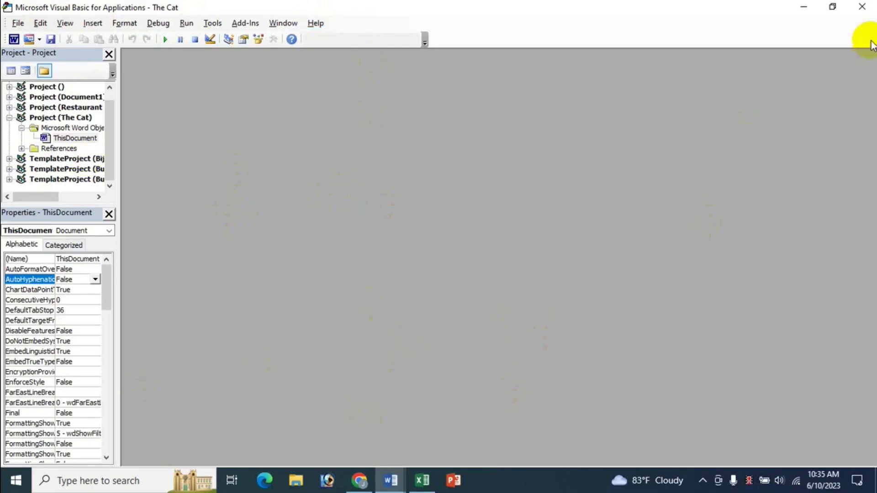
{"action": "left_click", "coordinate": [863, 8]}
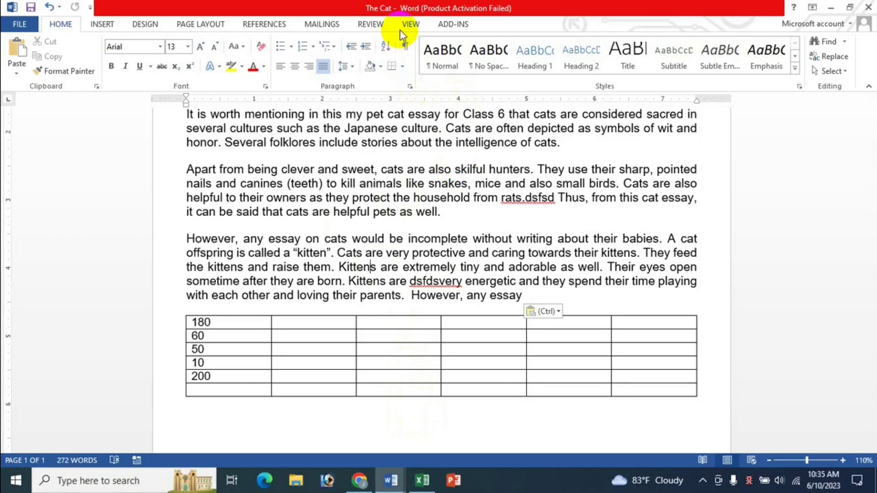
{"action": "left_click", "coordinate": [423, 481]}
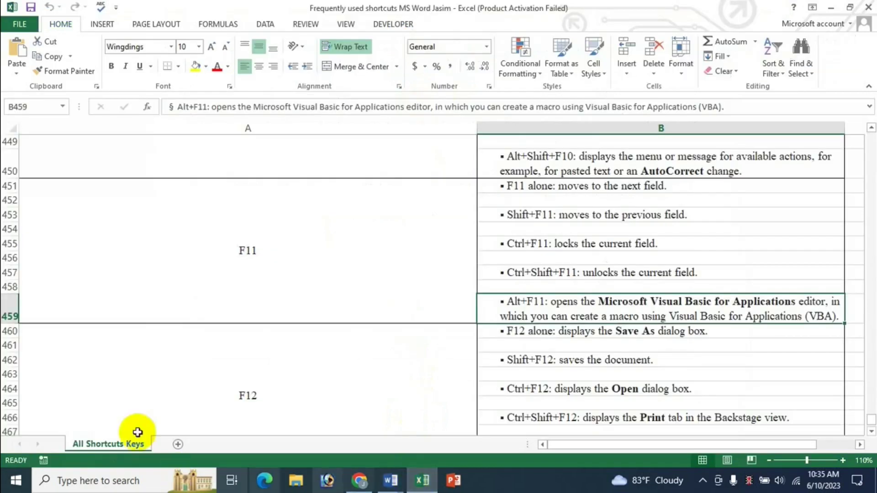
Step: Repeat Alt+F11 from inside The Cat's table, close the editor, and return to Excel
{"action": "left_click", "coordinate": [390, 480]}
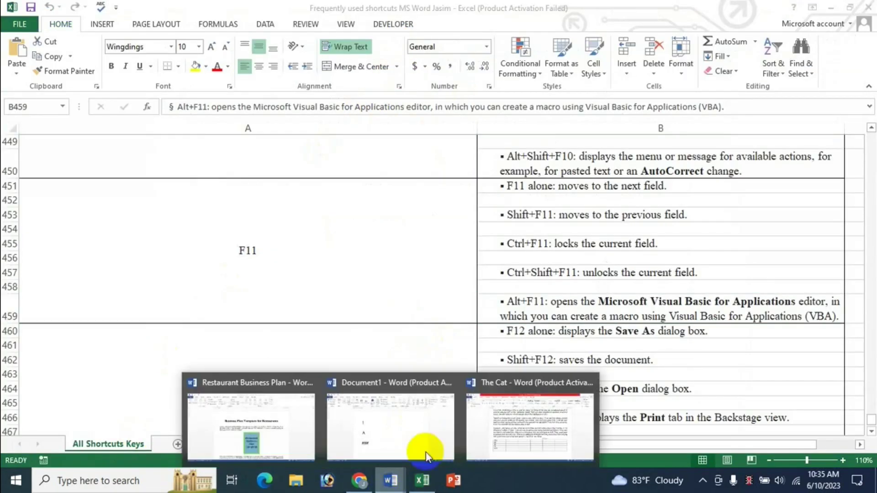
{"action": "left_click", "coordinate": [501, 426]}
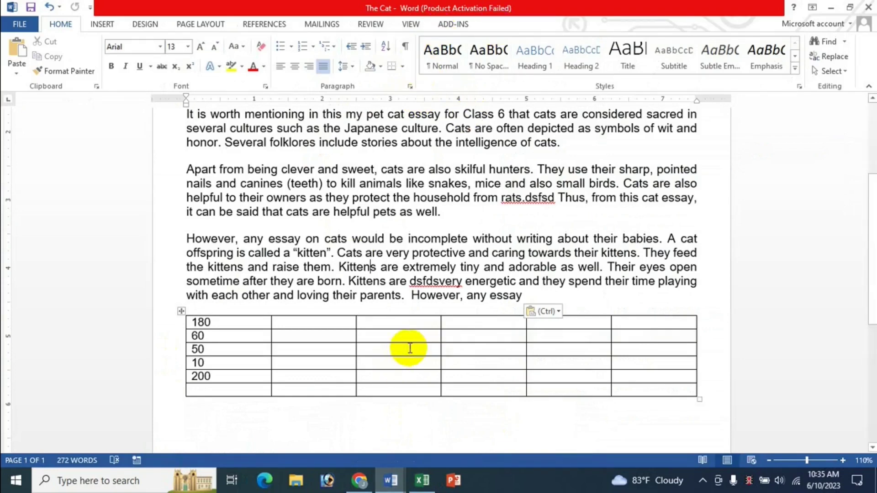
{"action": "left_click", "coordinate": [431, 337]}
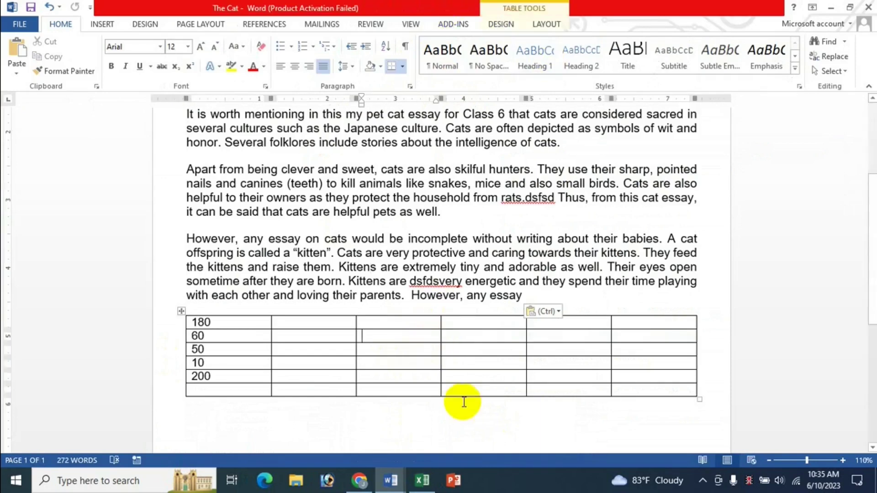
{"action": "key", "text": "alt+F11"}
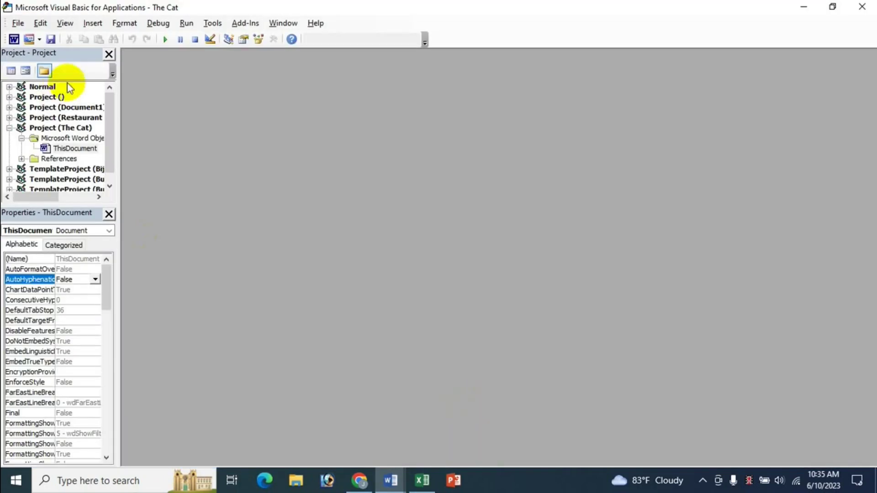
{"action": "left_click", "coordinate": [863, 7]}
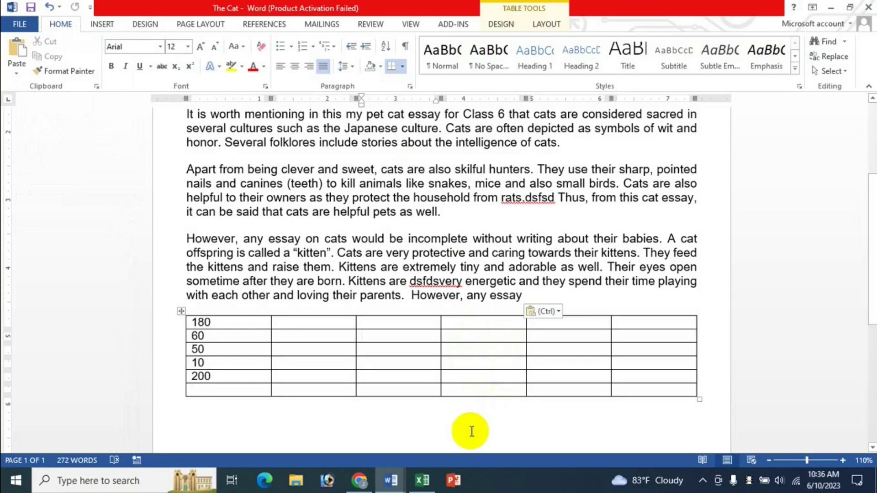
{"action": "left_click", "coordinate": [422, 480]}
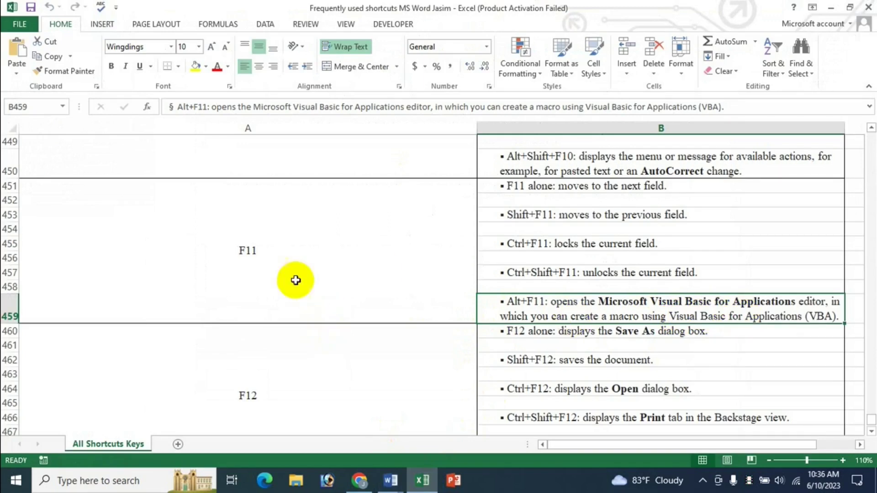
Step: Scroll the Excel reference to the F12 Save As, Save, Open and Print rows at cell A460
{"action": "scroll", "coordinate": [600, 368], "scroll_direction": "down", "scroll_amount": 1}
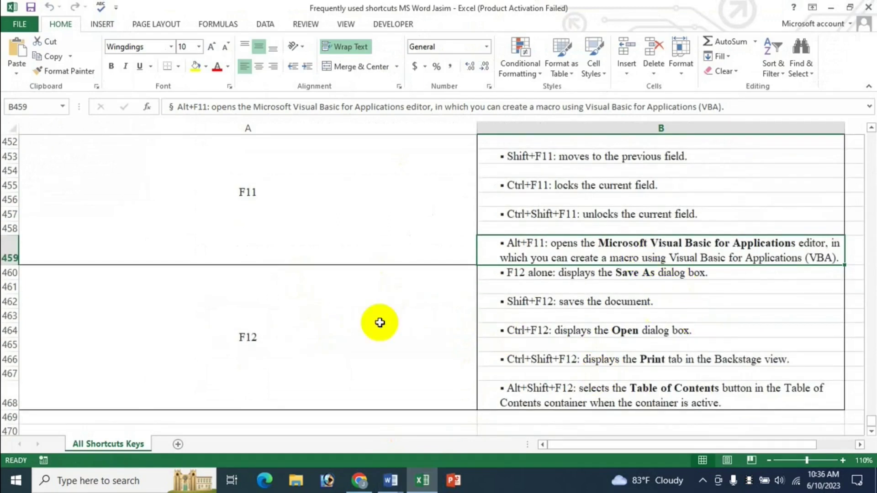
{"action": "left_click", "coordinate": [359, 339]}
{"action": "scroll", "coordinate": [358, 341], "scroll_direction": "down", "scroll_amount": 1}
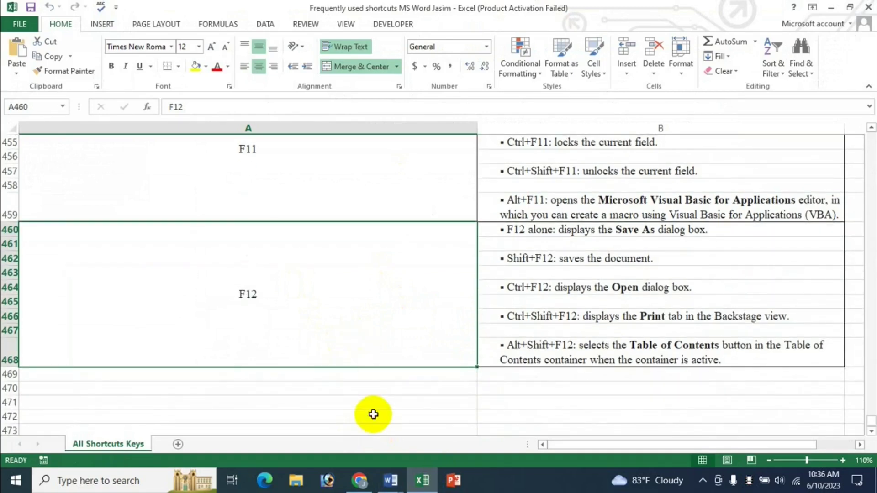
{"action": "scroll", "coordinate": [343, 323], "scroll_direction": "down", "scroll_amount": 2}
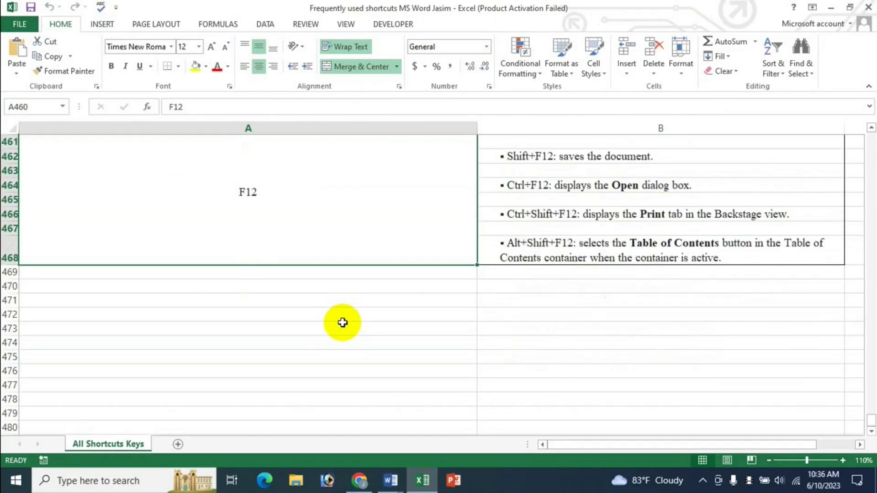
{"action": "scroll", "coordinate": [343, 323], "scroll_direction": "up", "scroll_amount": 2}
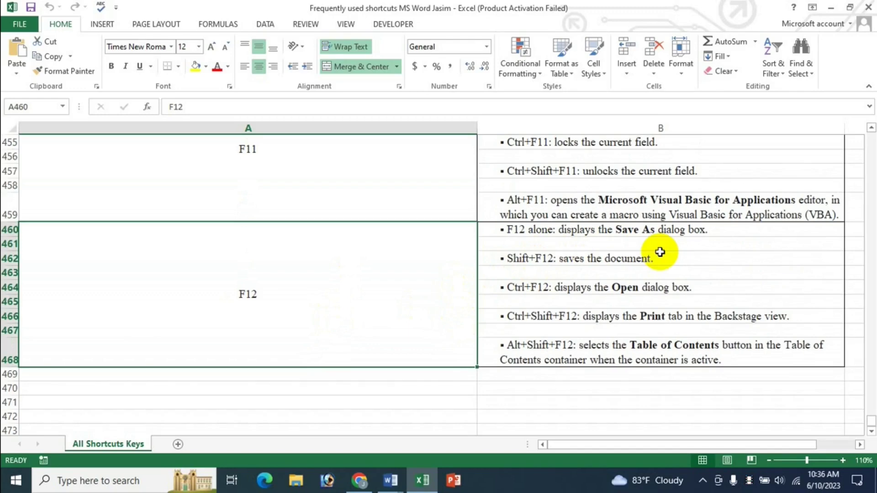
{"action": "left_click", "coordinate": [390, 480]}
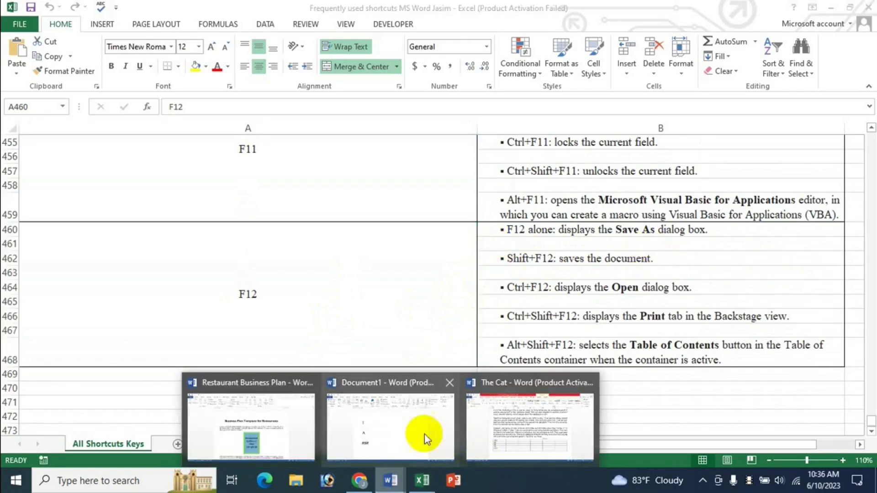
{"action": "left_click", "coordinate": [421, 426]}
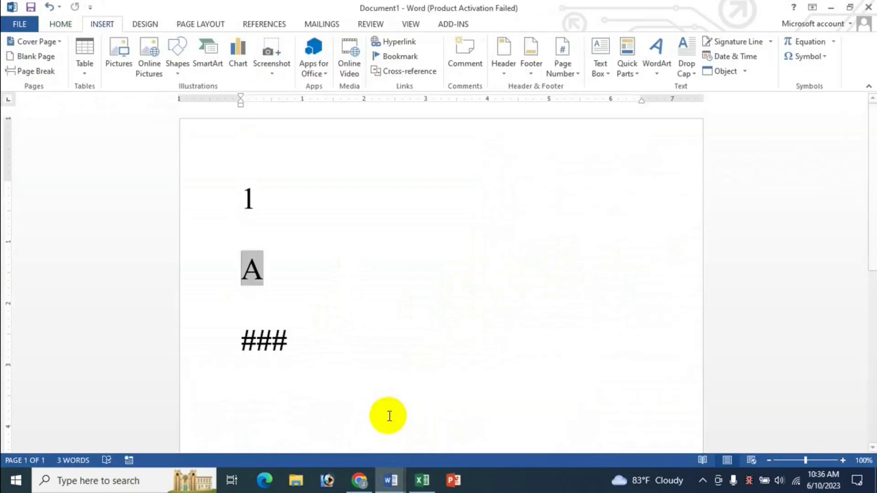
{"action": "left_click", "coordinate": [352, 294]}
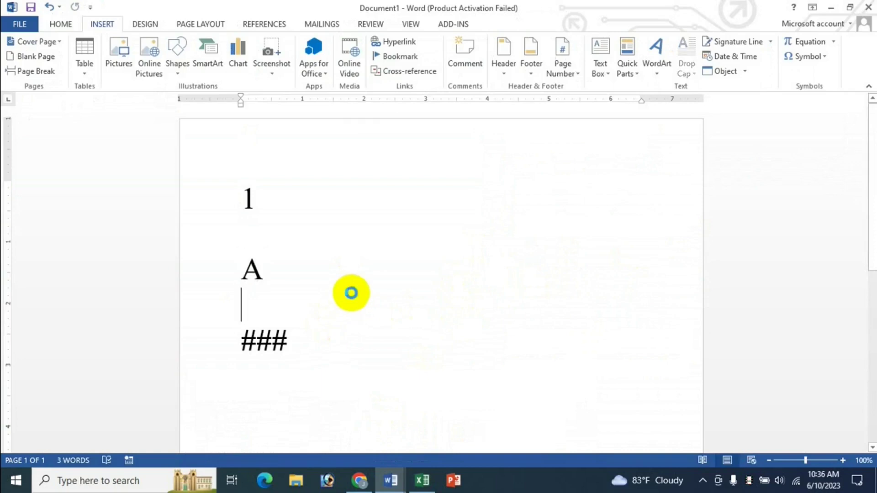
{"action": "key", "text": "F12"}
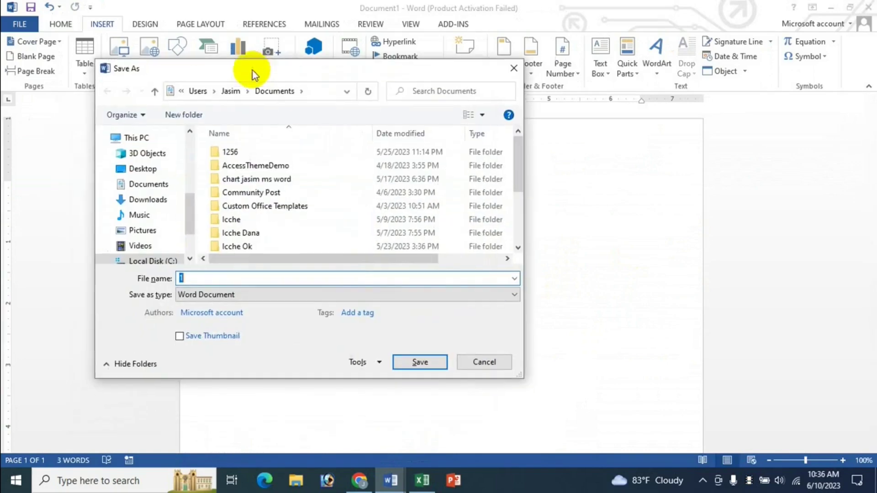
{"action": "type", "text": "dfsf"}
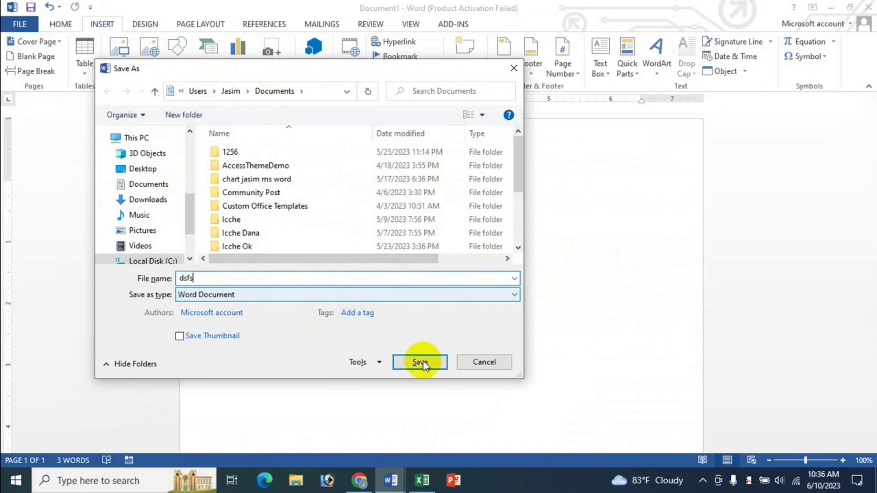
{"action": "key", "text": "Escape"}
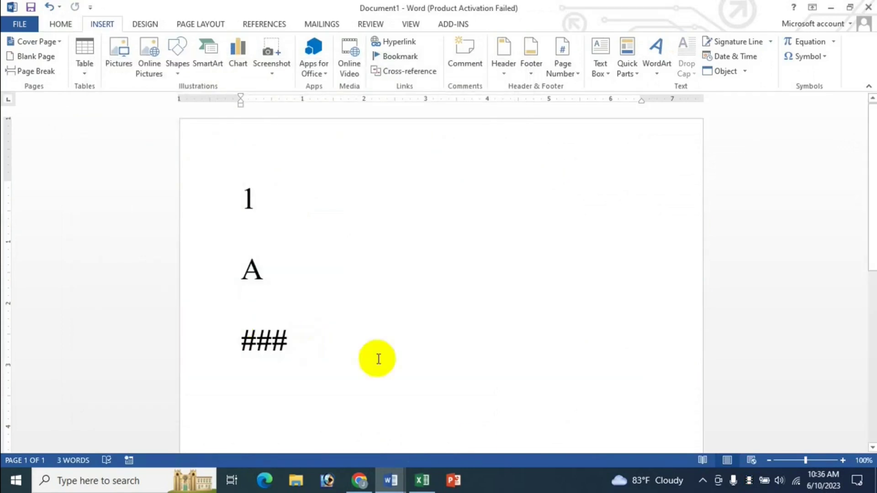
{"action": "left_click", "coordinate": [422, 480]}
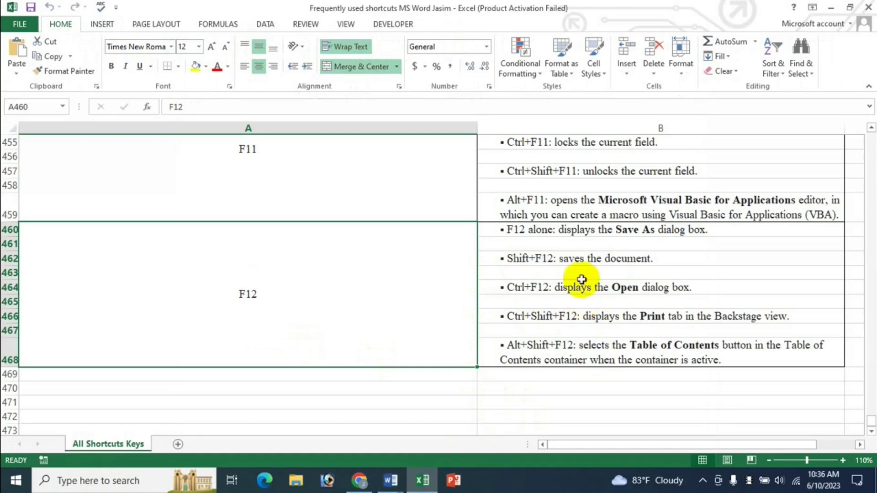
{"action": "mouse_move", "coordinate": [392, 485]}
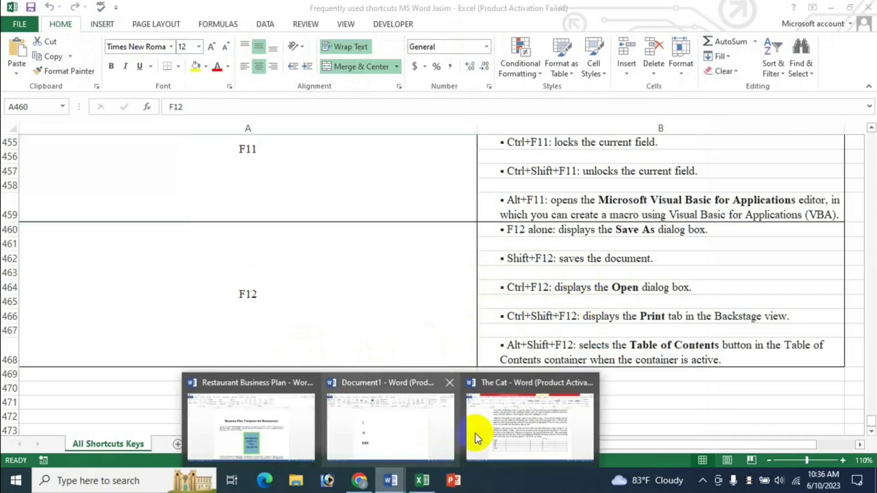
{"action": "left_click", "coordinate": [432, 427]}
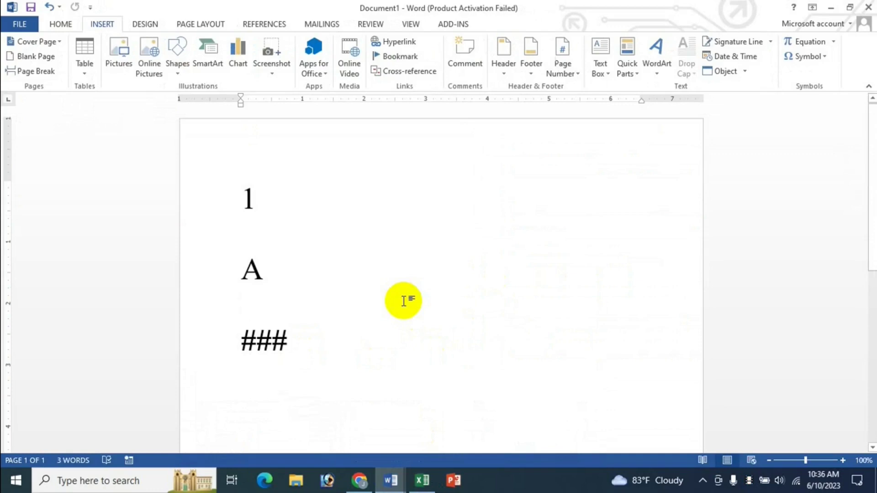
{"action": "key", "text": "ctrl+s"}
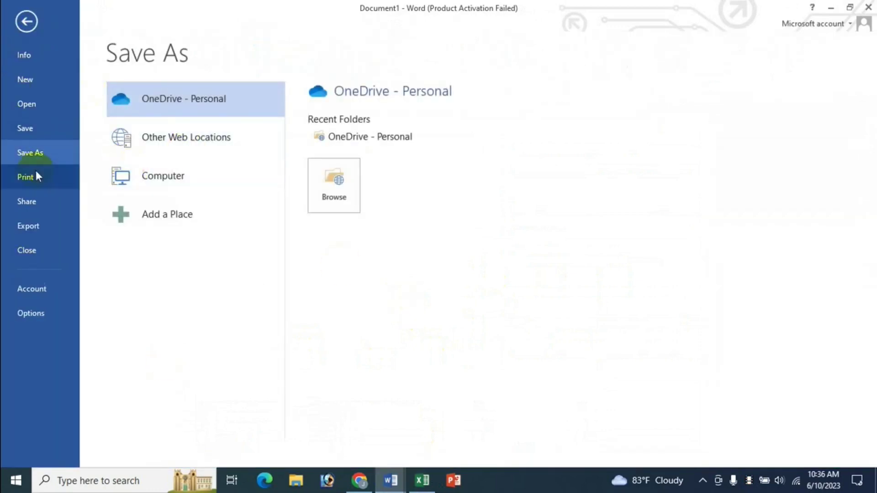
{"action": "left_click", "coordinate": [173, 184]}
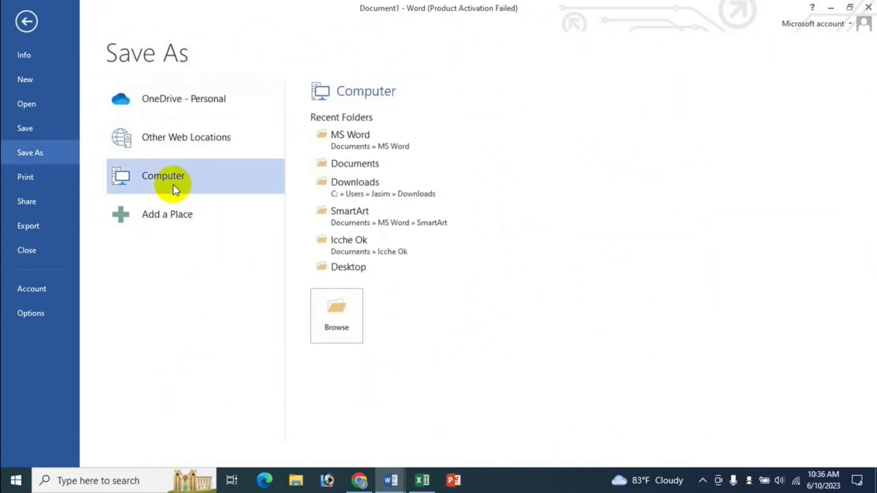
{"action": "left_click", "coordinate": [27, 21]}
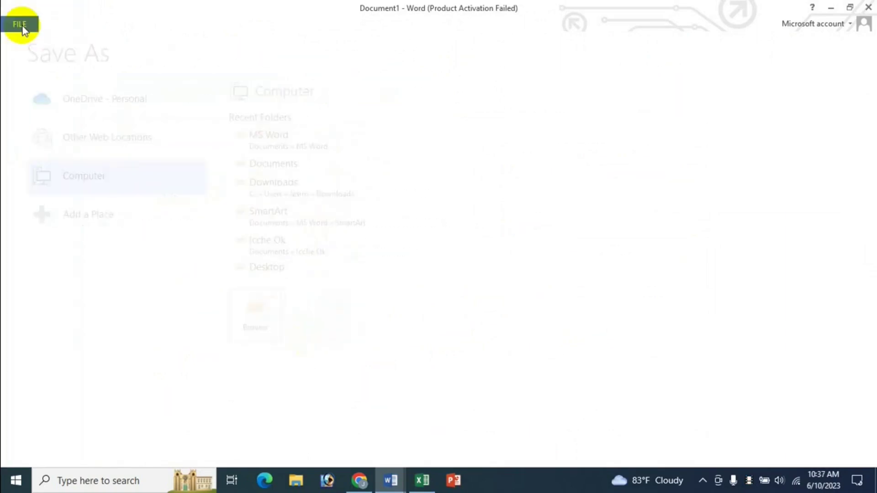
{"action": "left_click", "coordinate": [422, 481]}
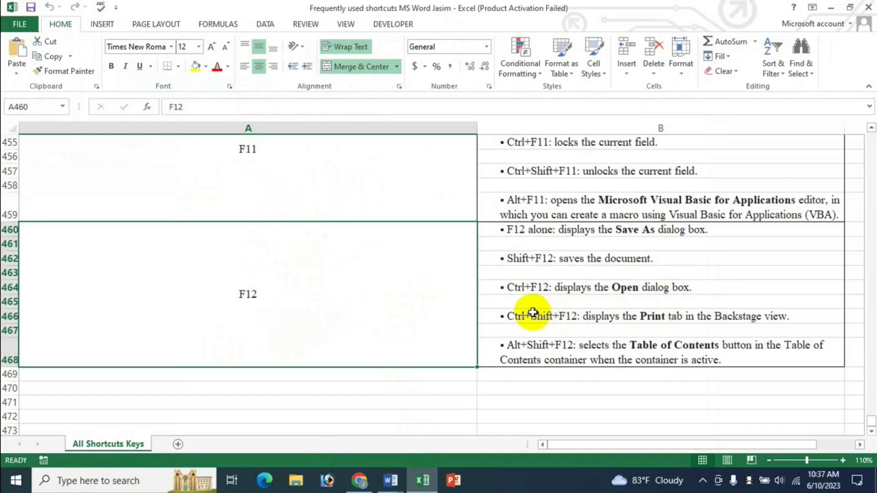
Step: In The Cat, bring up the Open dialog with Ctrl+F12, move it left, and cancel it
{"action": "mouse_move", "coordinate": [391, 480]}
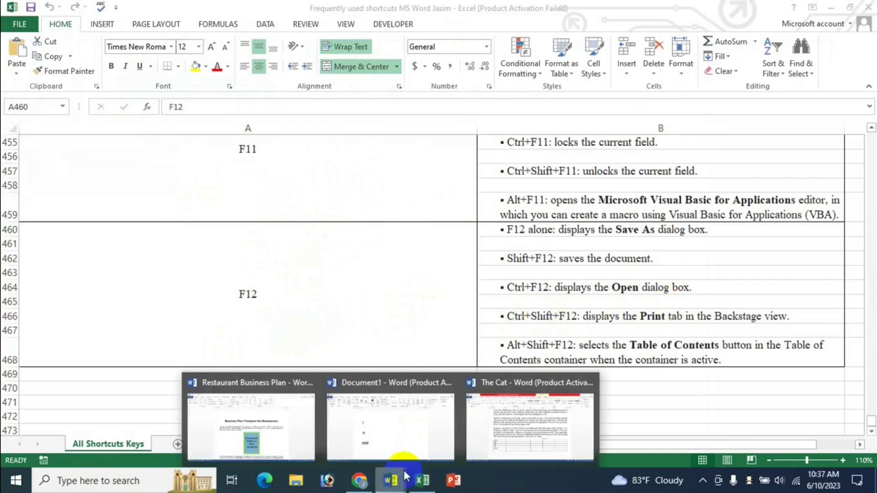
{"action": "left_click", "coordinate": [473, 432]}
{"action": "left_click", "coordinate": [450, 295]}
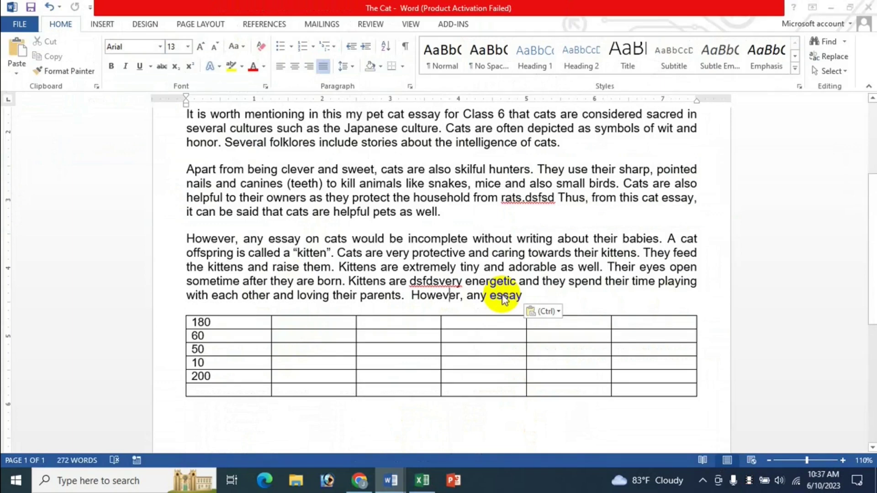
{"action": "key", "text": "ctrl+F12"}
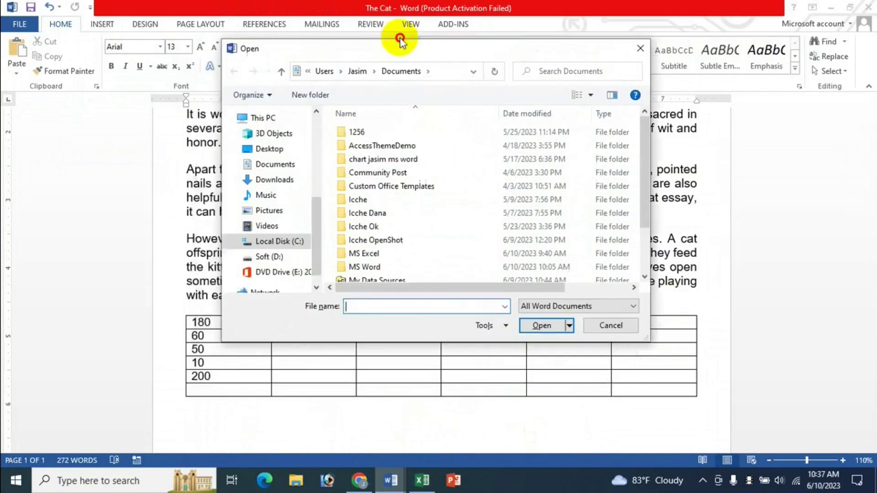
{"action": "left_click_drag", "start_coordinate": [400, 41], "coordinate": [292, 48]}
{"action": "left_click", "coordinate": [499, 327]}
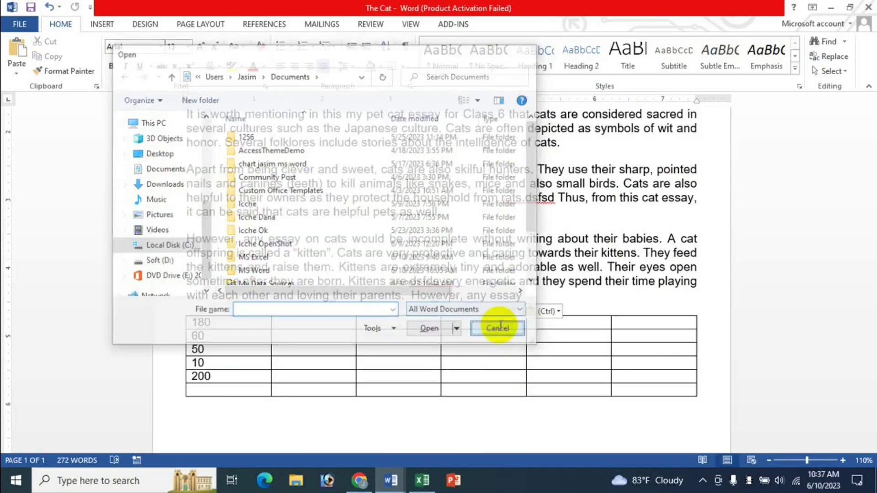
Step: Switch to the Excel sheet and back, placing the cursor in The Cat's essay text
{"action": "key", "text": "alt+Tab"}
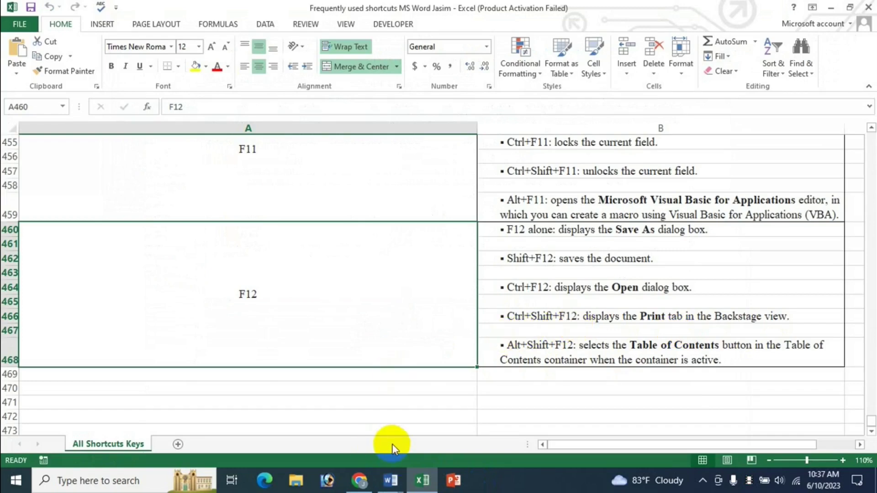
{"action": "mouse_move", "coordinate": [390, 480]}
{"action": "left_click", "coordinate": [493, 412]}
{"action": "left_click", "coordinate": [416, 282]}
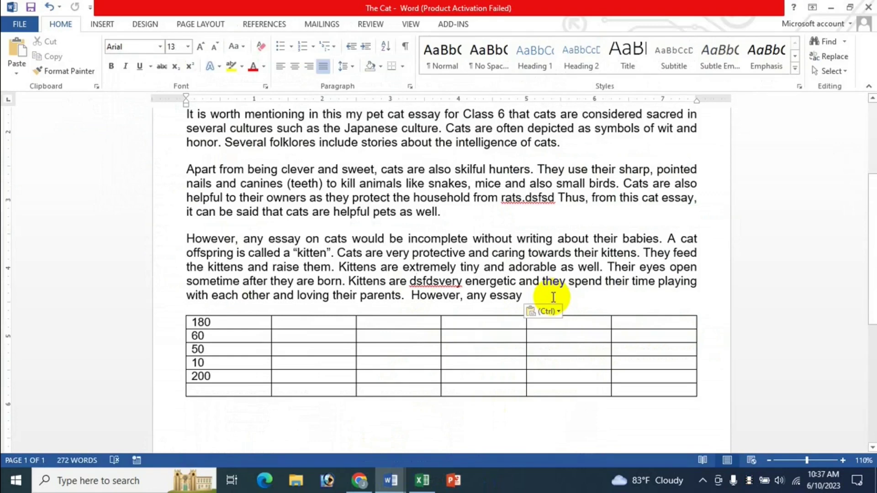
Step: Open The Cat's Print preview with Ctrl+P, leave it, and bring Excel to the front
{"action": "key", "text": "ctrl+p"}
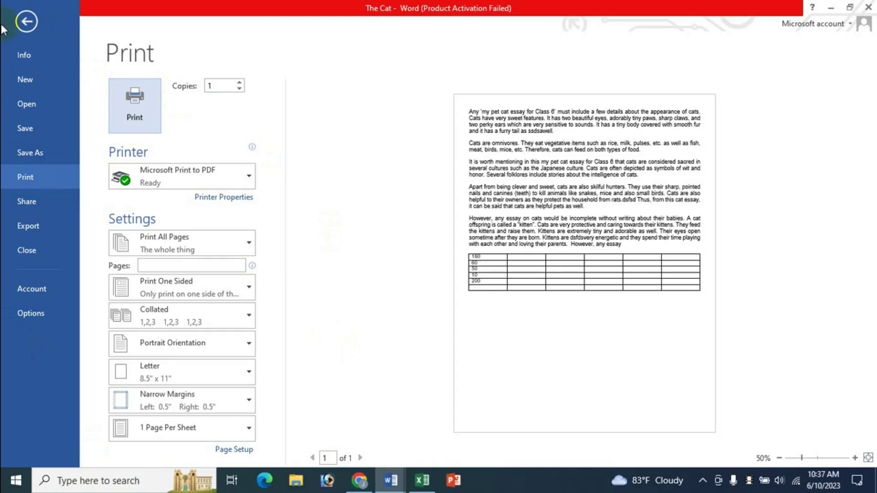
{"action": "left_click", "coordinate": [21, 21]}
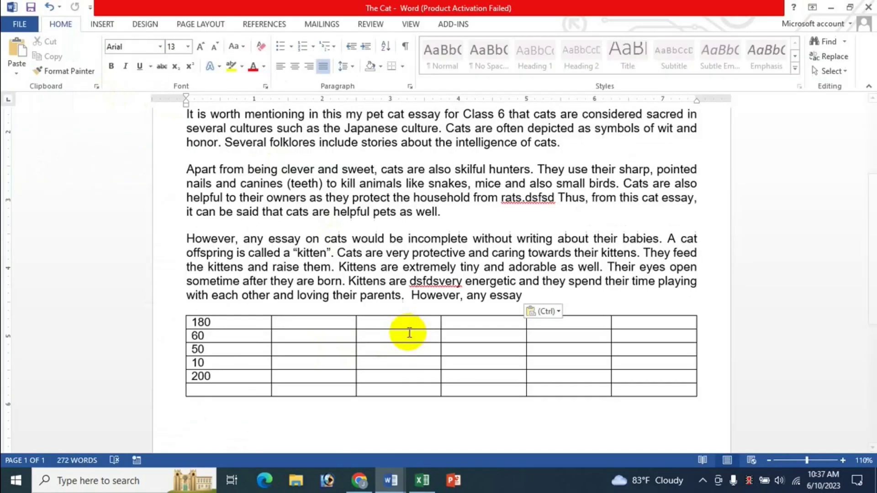
{"action": "left_click", "coordinate": [422, 480]}
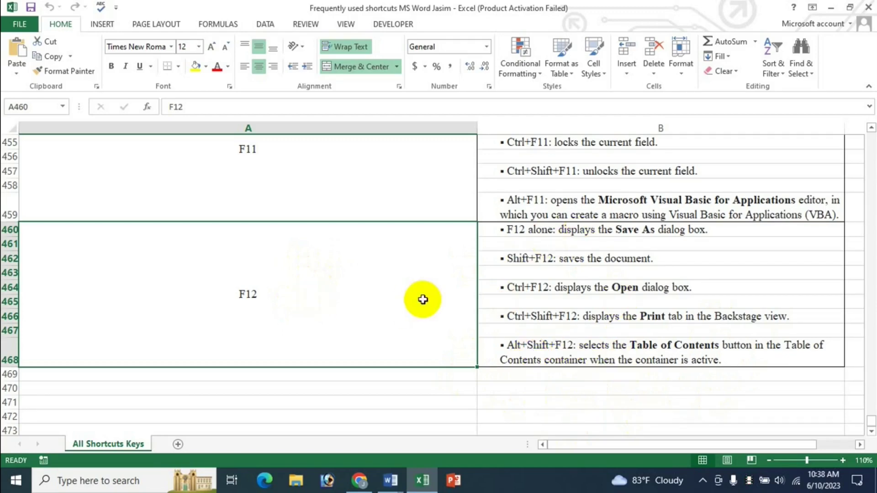
Step: Scroll below the shortcut table, select empty cell A471, and scroll back up
{"action": "scroll", "coordinate": [421, 300], "scroll_direction": "down", "scroll_amount": 1}
{"action": "scroll", "coordinate": [315, 322], "scroll_direction": "down", "scroll_amount": 2}
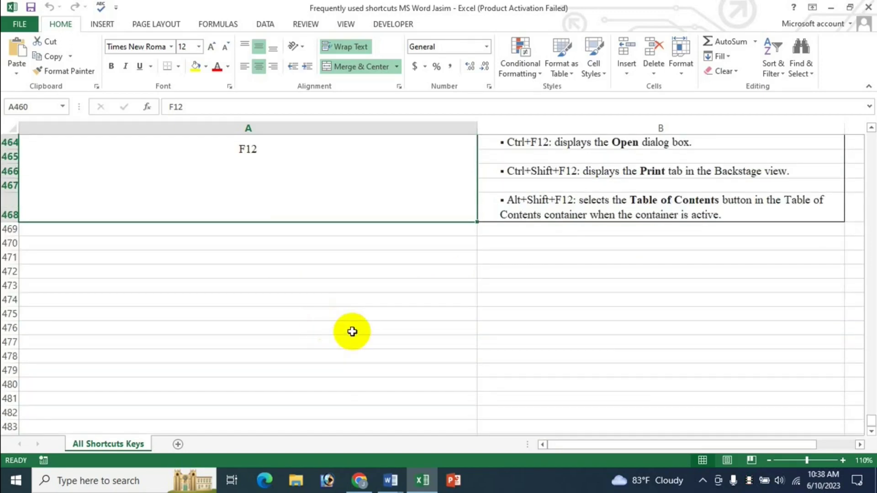
{"action": "scroll", "coordinate": [352, 331], "scroll_direction": "down", "scroll_amount": 1}
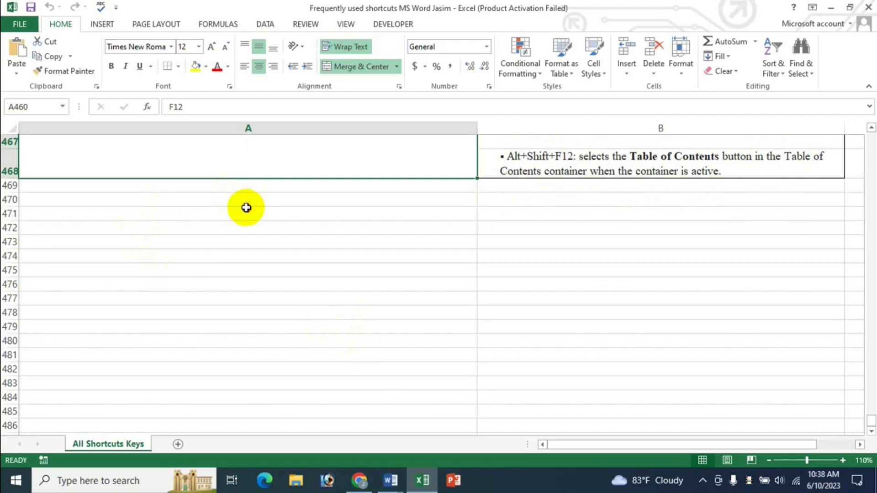
{"action": "left_click", "coordinate": [246, 207]}
{"action": "scroll", "coordinate": [372, 366], "scroll_direction": "down", "scroll_amount": 2}
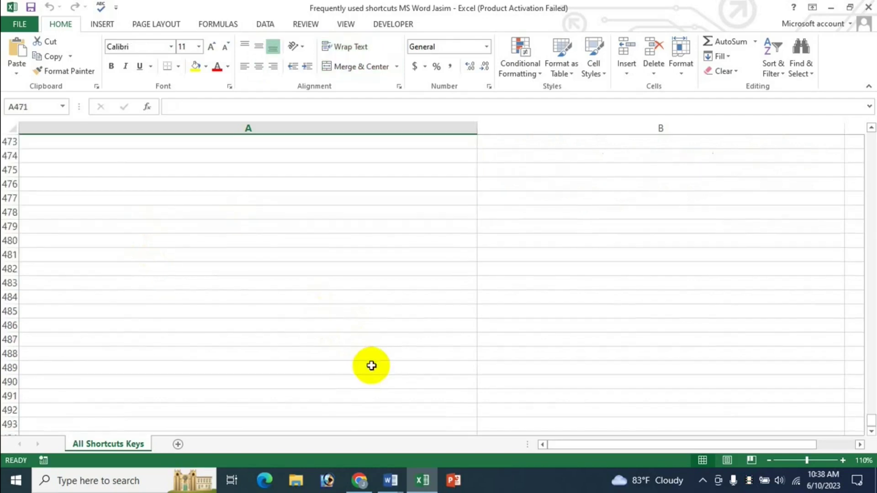
{"action": "scroll", "coordinate": [371, 366], "scroll_direction": "up", "scroll_amount": 2}
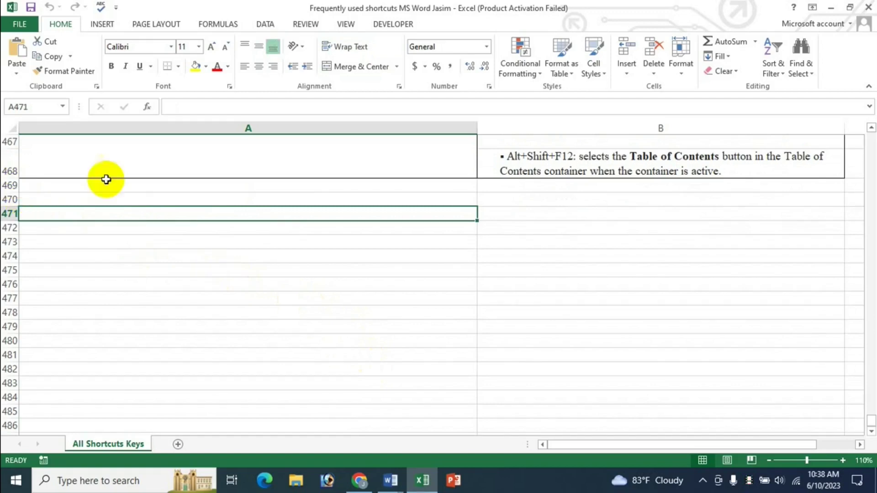
{"action": "scroll", "coordinate": [556, 391], "scroll_direction": "up", "scroll_amount": 2}
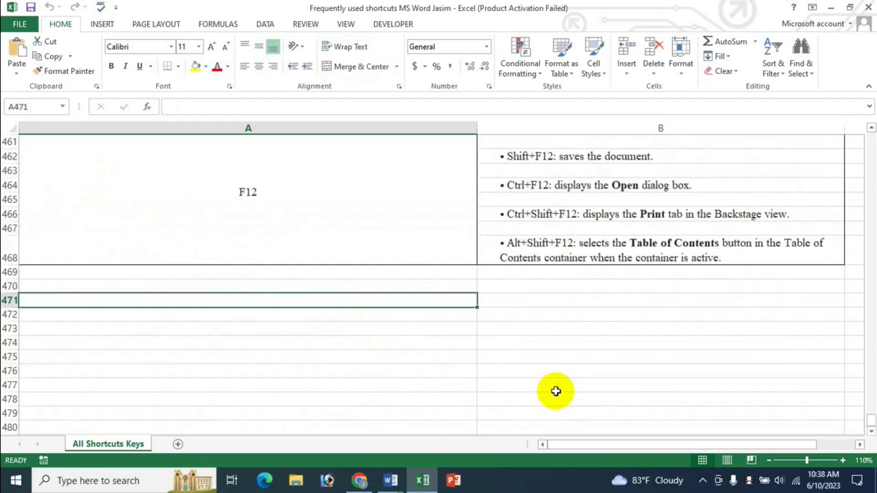
Step: Check the YouTube channel page in Chrome, then scroll Excel up to the Use Function Key Shortcuts section
{"action": "left_click", "coordinate": [359, 480]}
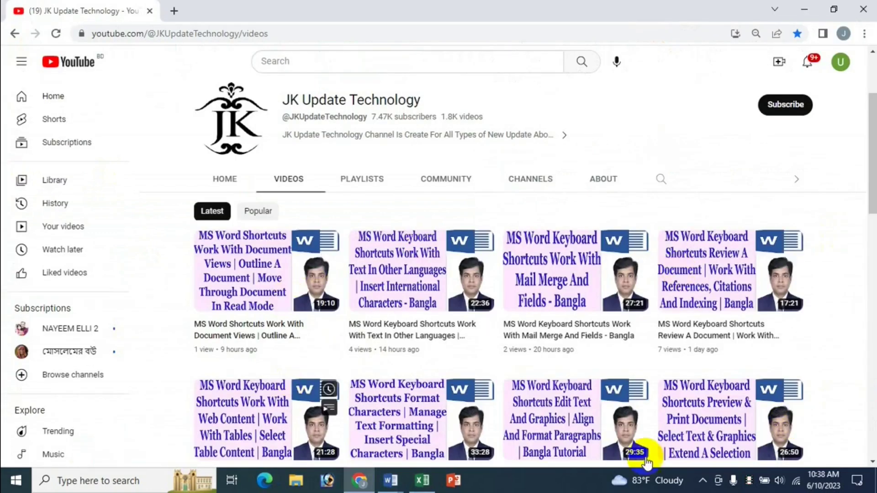
{"action": "left_click", "coordinate": [422, 481]}
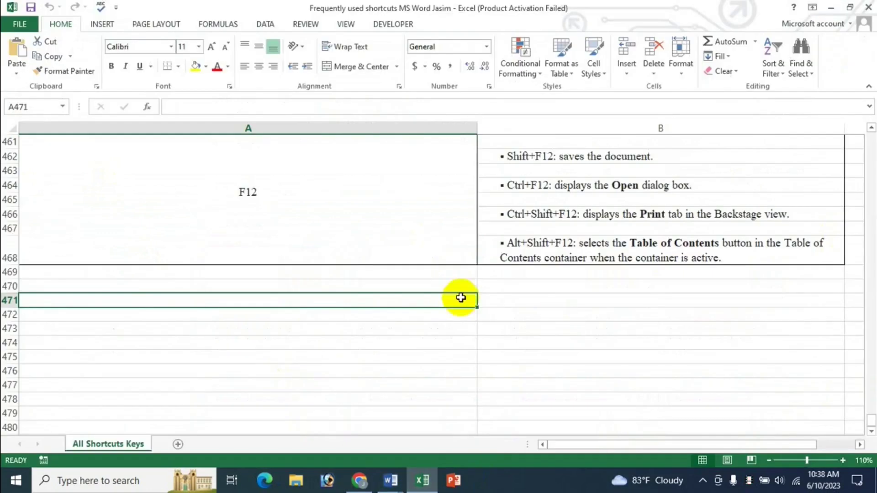
{"action": "scroll", "coordinate": [509, 327], "scroll_direction": "up", "scroll_amount": 3}
{"action": "scroll", "coordinate": [509, 327], "scroll_direction": "up", "scroll_amount": 15}
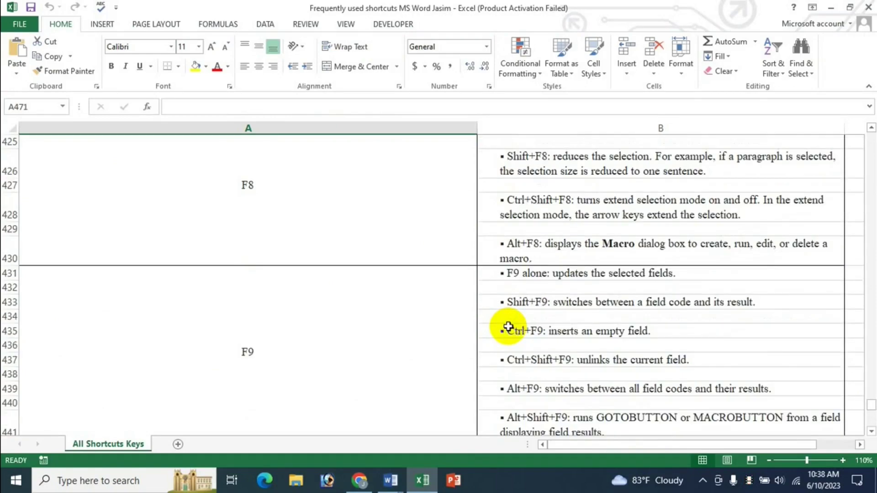
{"action": "scroll", "coordinate": [508, 327], "scroll_direction": "up", "scroll_amount": 15}
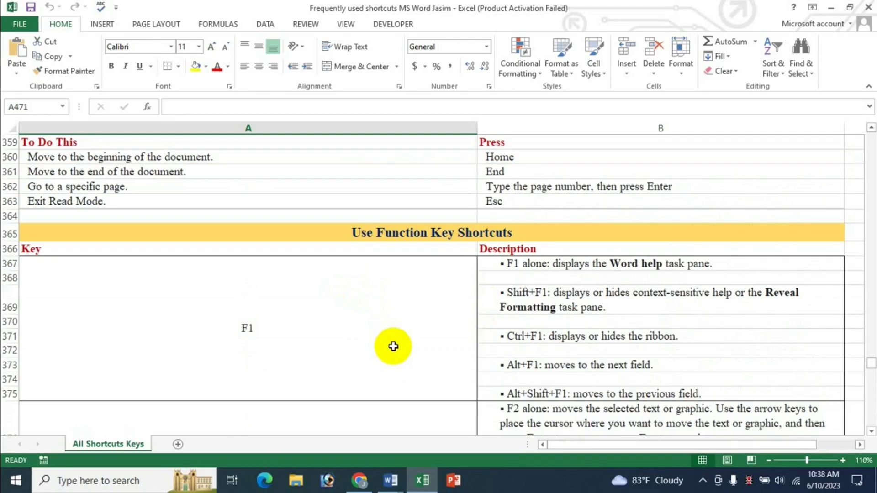
{"action": "left_click", "coordinate": [359, 480]}
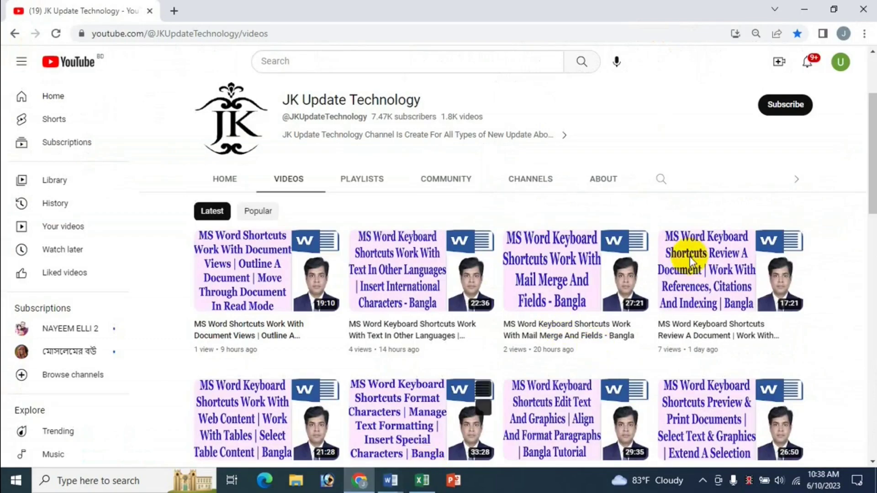
{"action": "scroll", "coordinate": [692, 261], "scroll_direction": "down", "scroll_amount": 2}
{"action": "scroll", "coordinate": [609, 210], "scroll_direction": "up", "scroll_amount": 4}
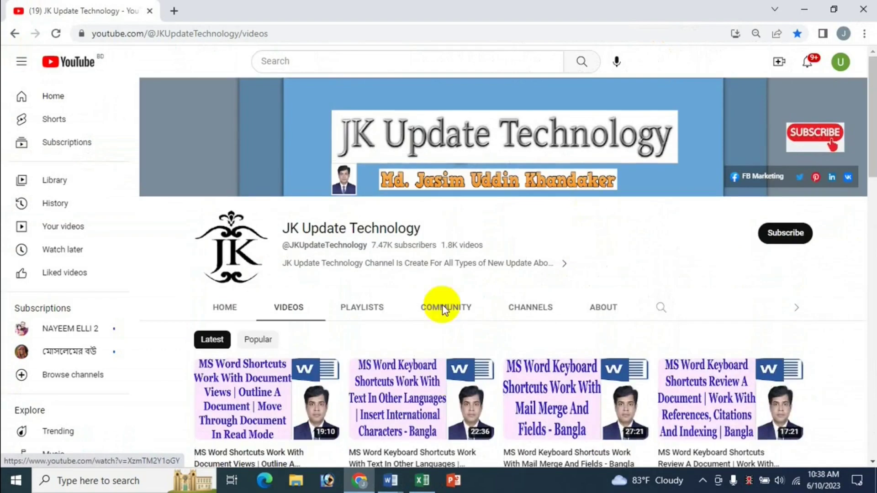
{"action": "left_click", "coordinate": [423, 480]}
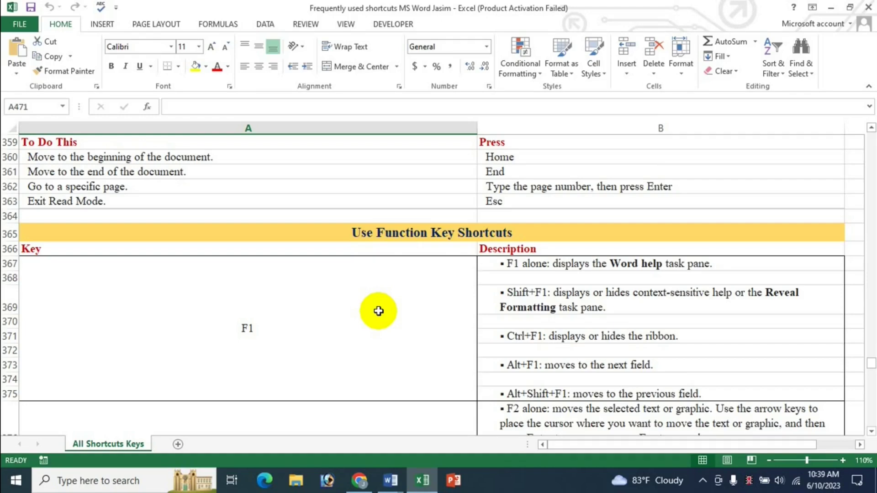
{"action": "scroll", "coordinate": [513, 245], "scroll_direction": "up", "scroll_amount": 2}
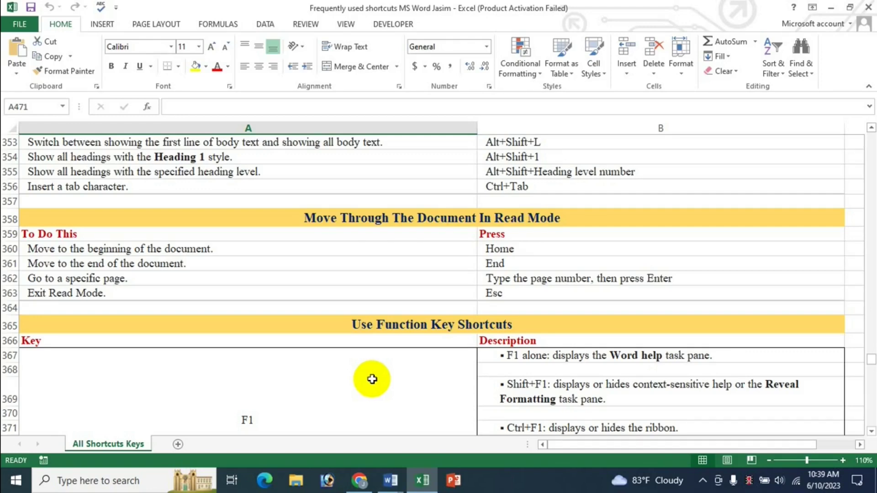
{"action": "scroll", "coordinate": [431, 385], "scroll_direction": "down", "scroll_amount": 2}
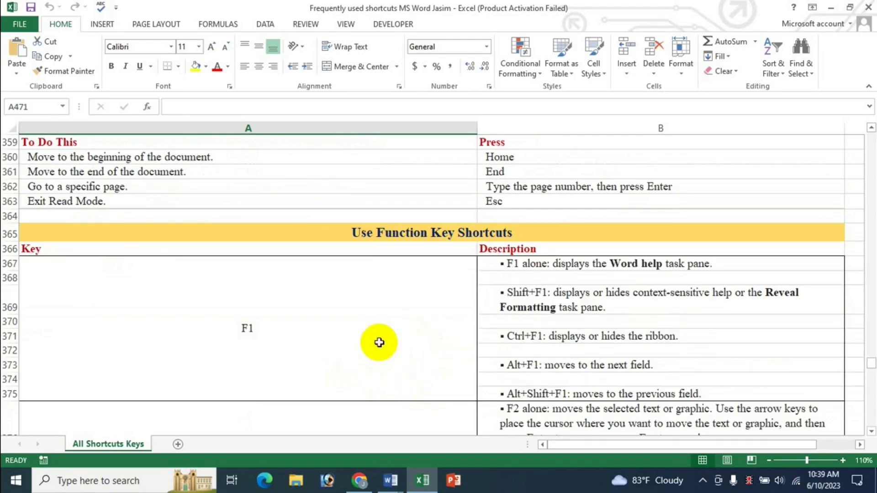
{"action": "left_click", "coordinate": [360, 481]}
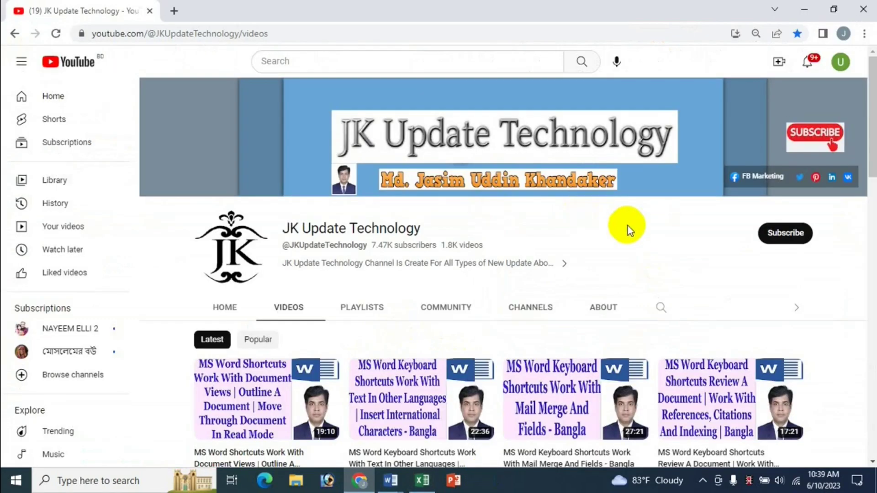